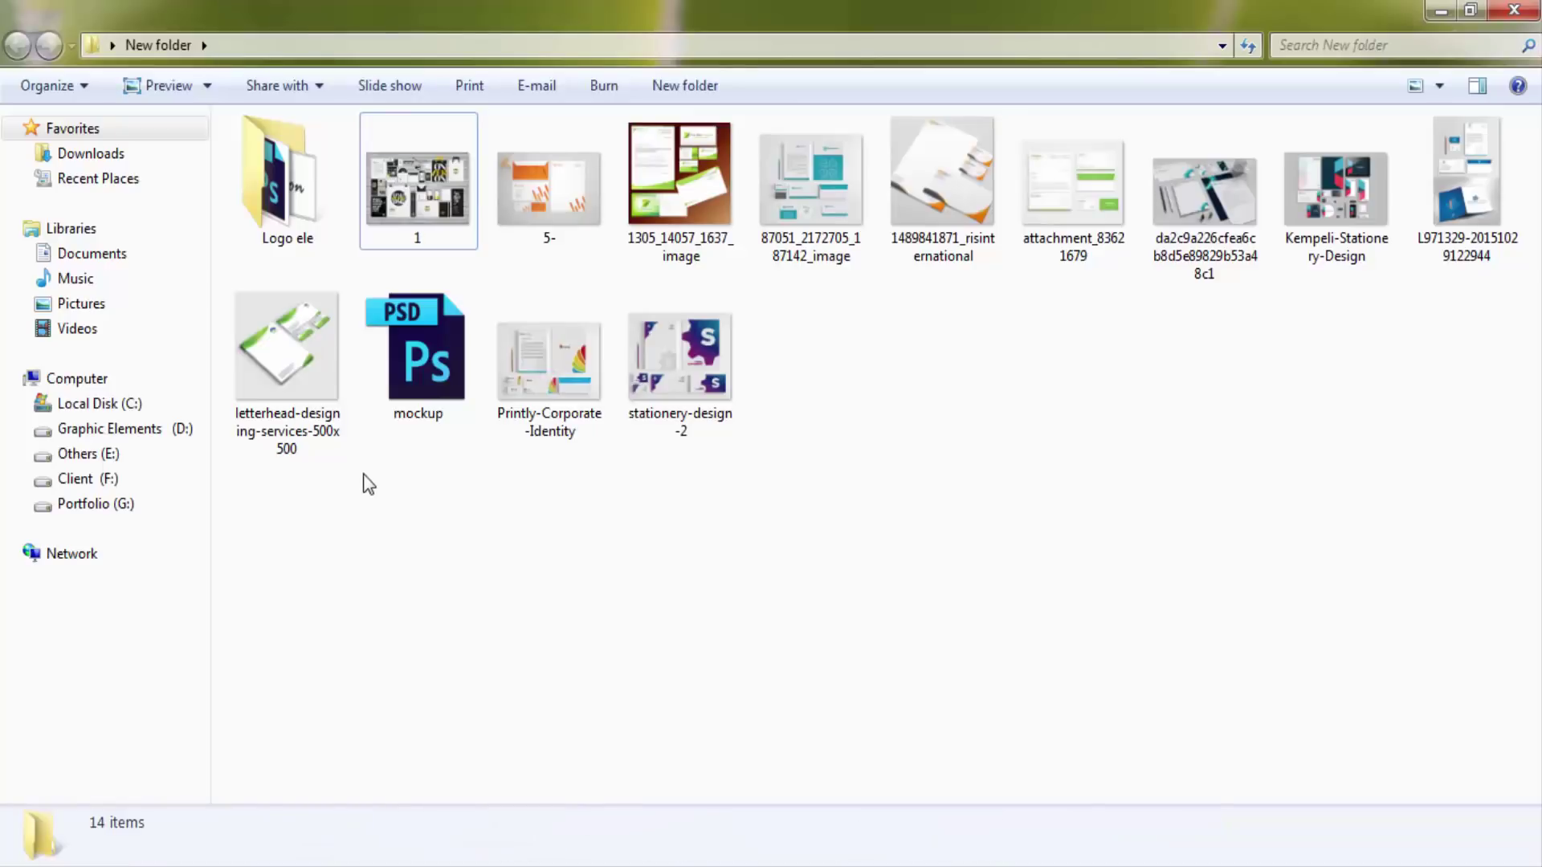
# - Open image 1 from New folder on the desktop in Windows Photo Viewer
pyautogui.doubleClick(407, 230)
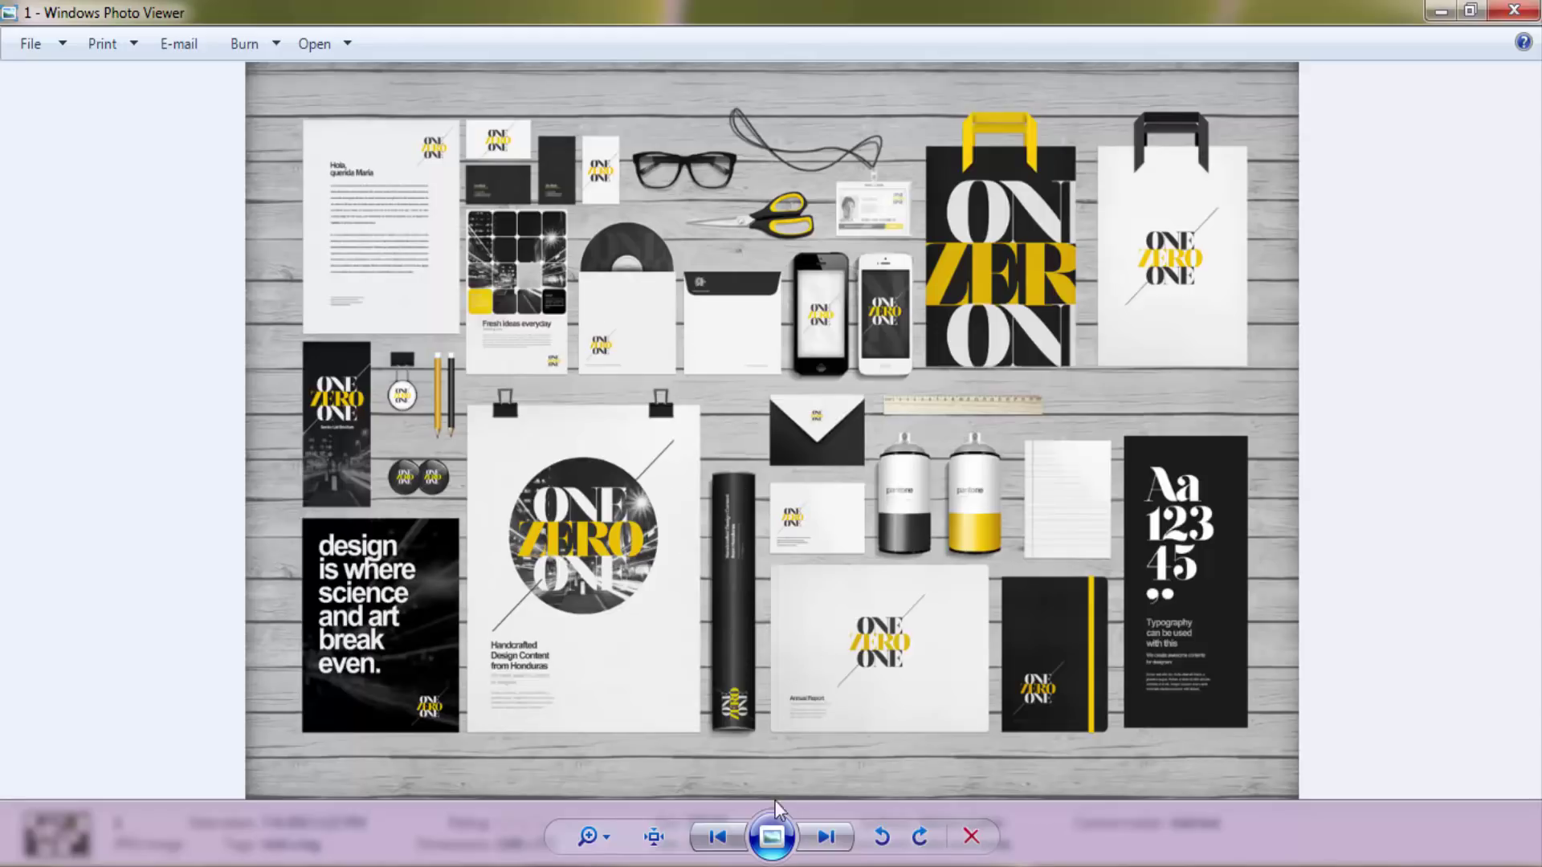
pyautogui.click(827, 837)
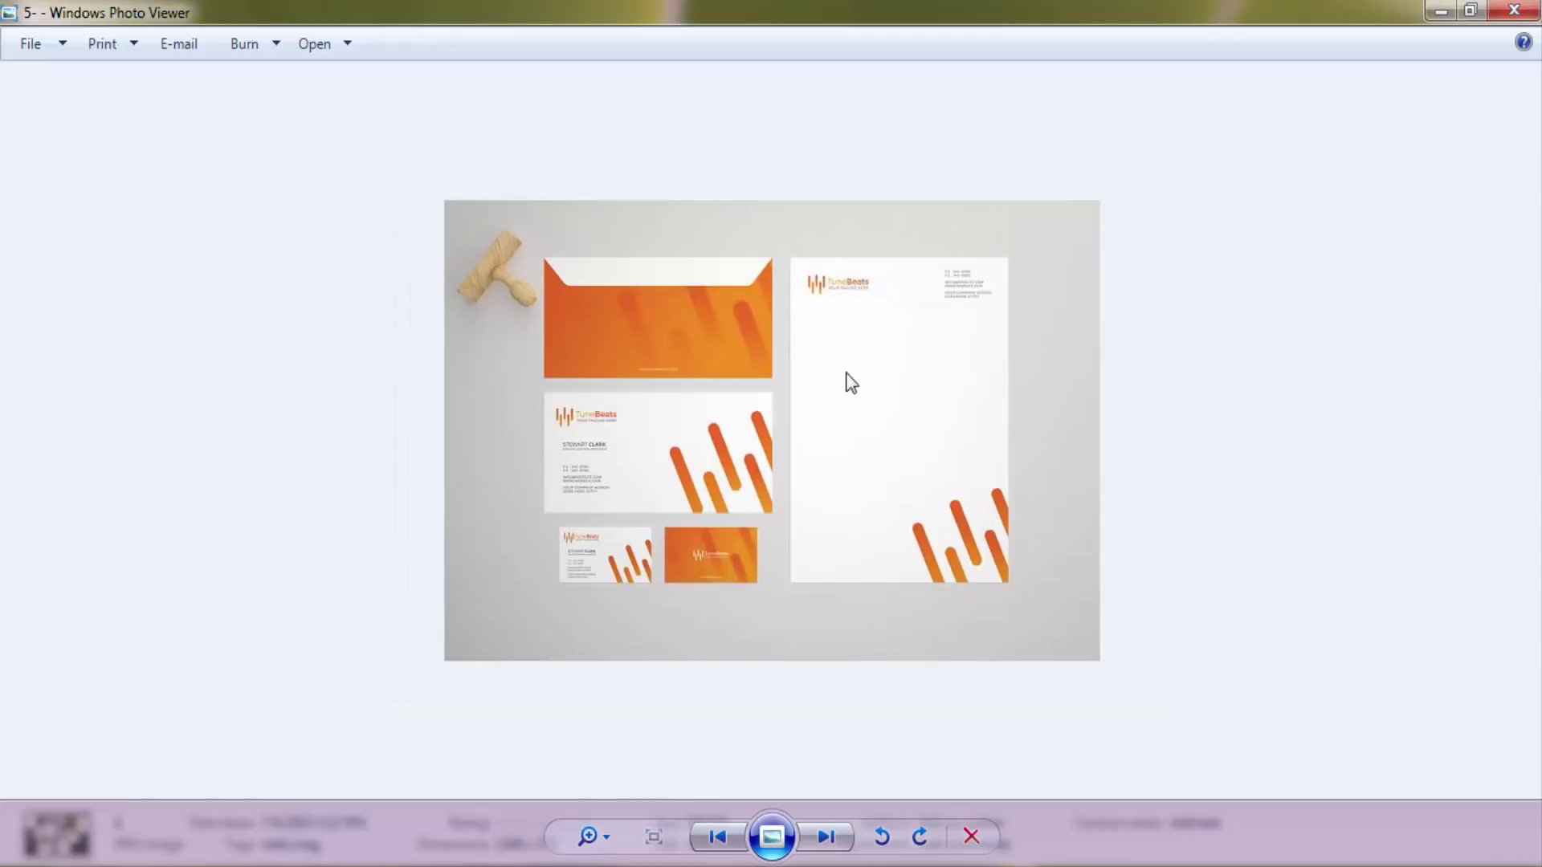
pyautogui.click(825, 837)
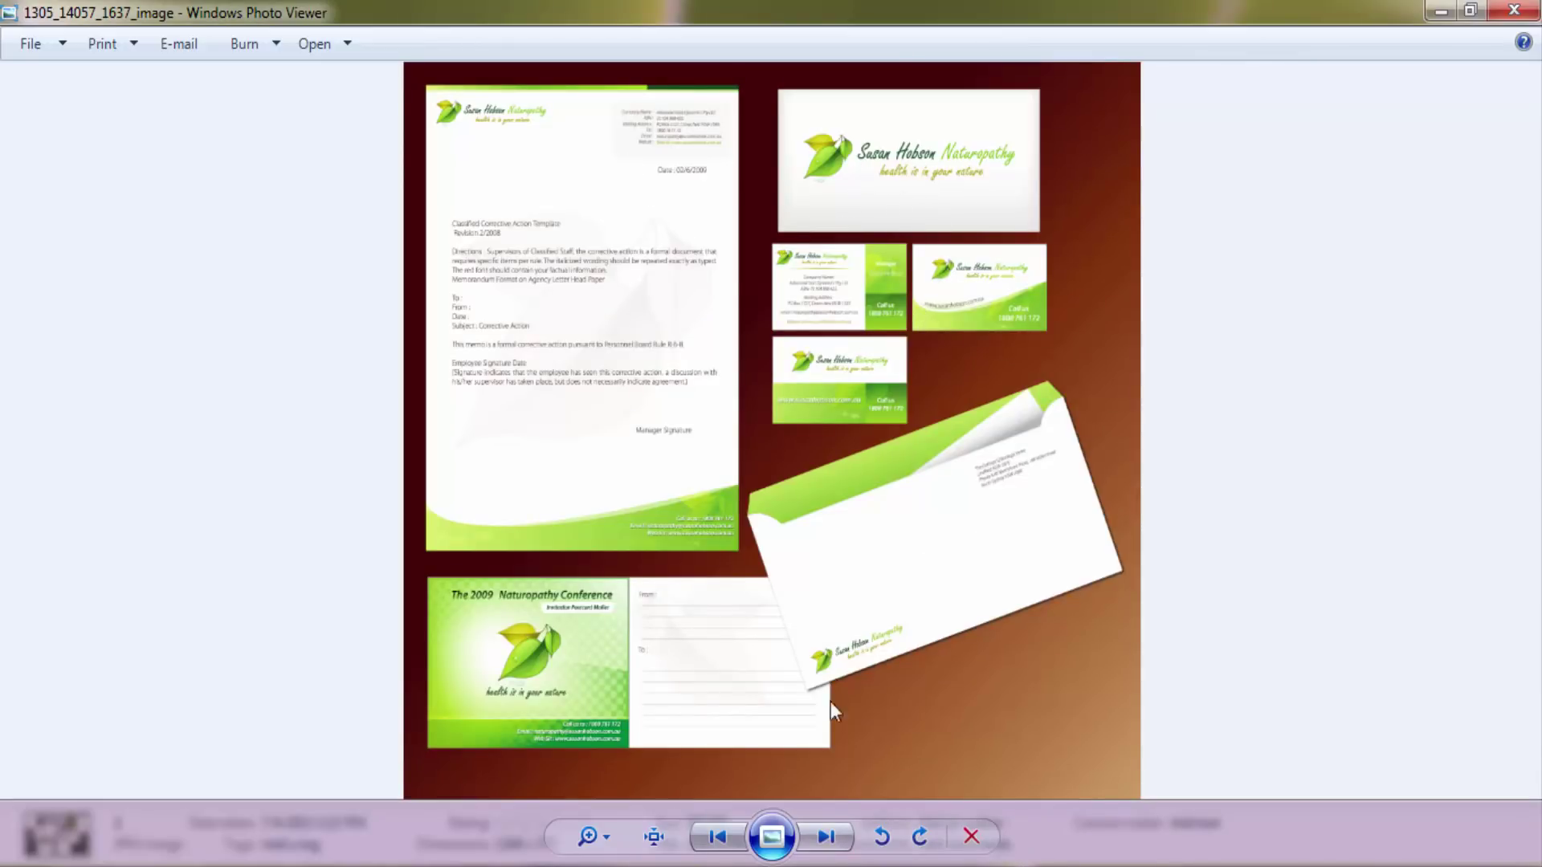
pyautogui.click(826, 837)
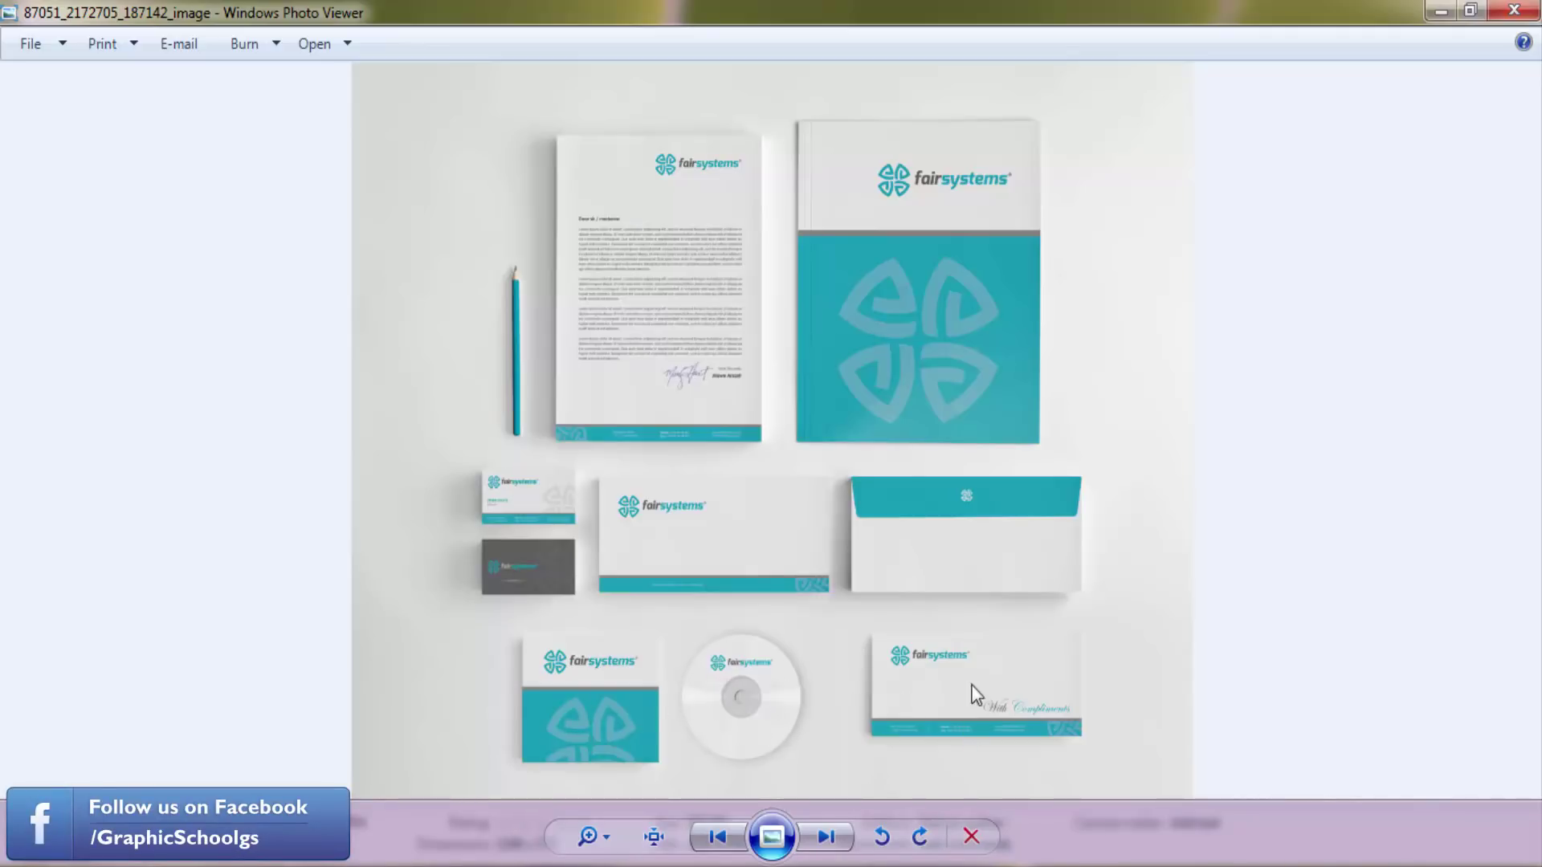
pyautogui.click(827, 837)
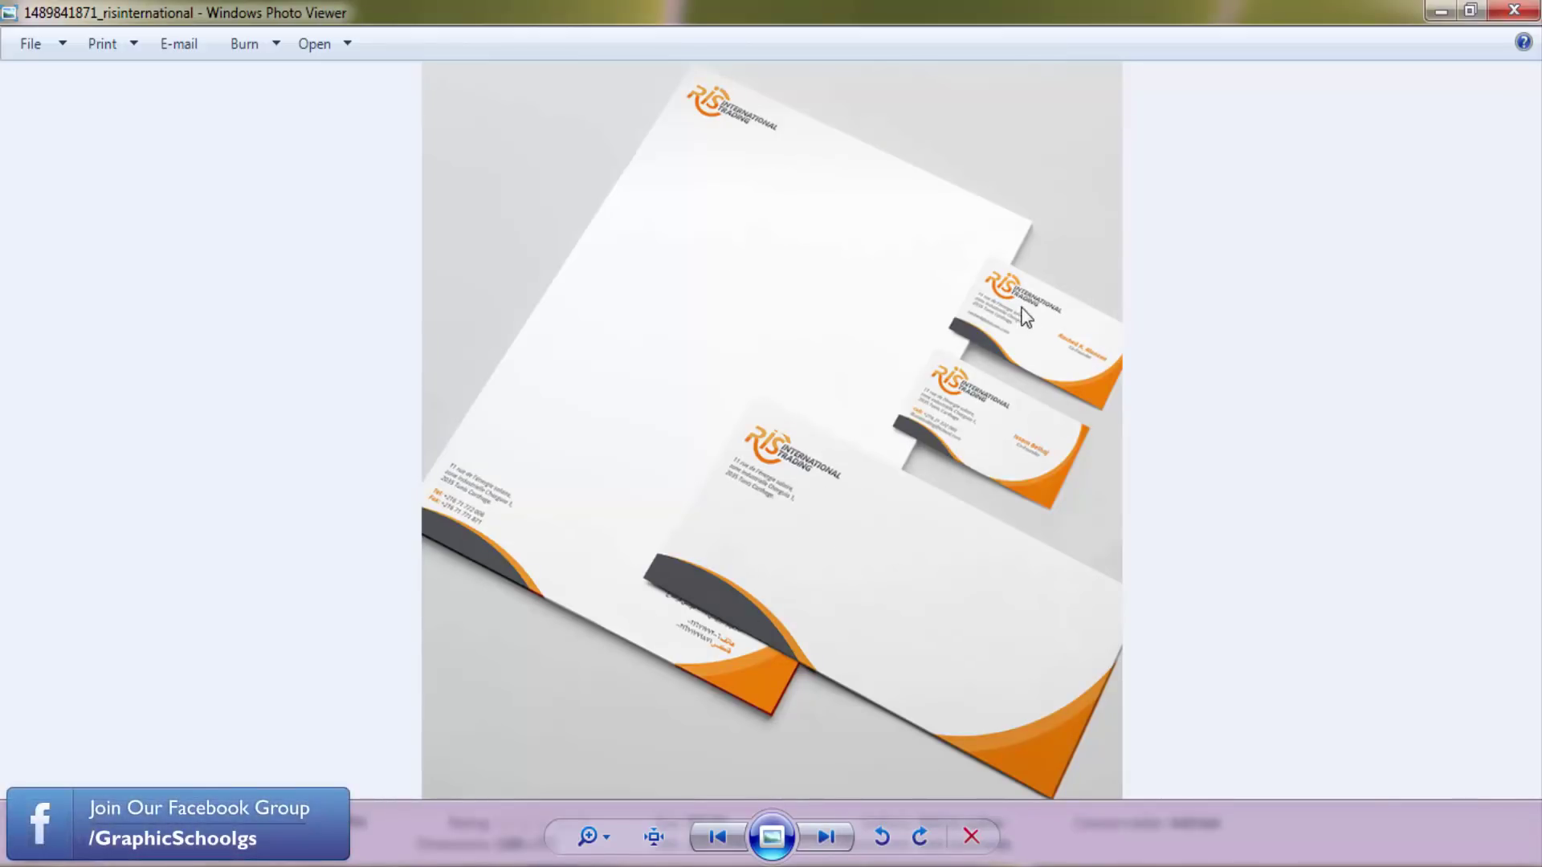
pyautogui.click(831, 825)
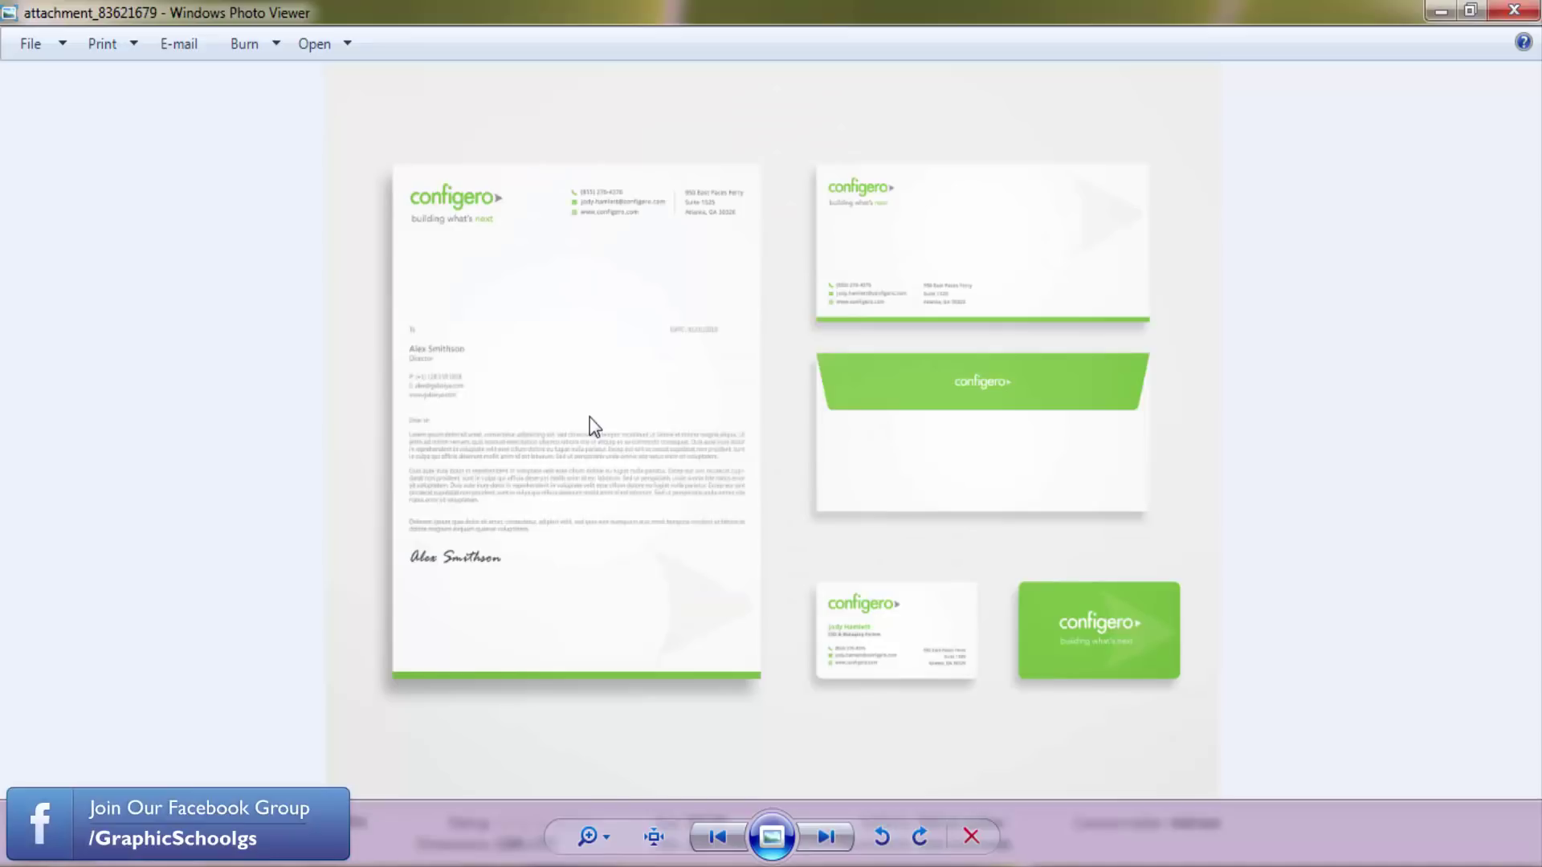
pyautogui.click(835, 838)
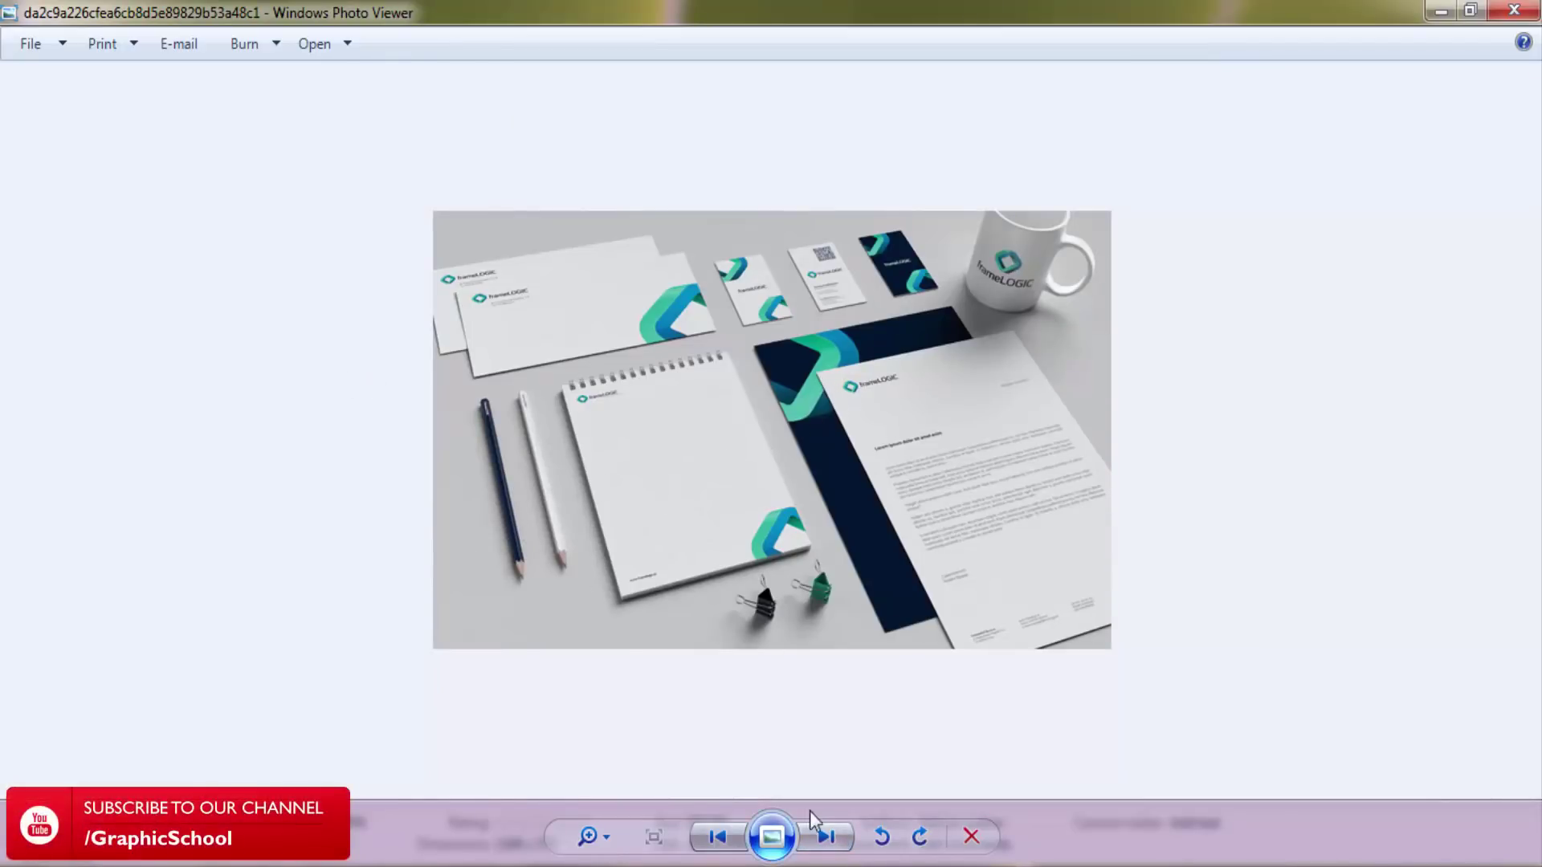
pyautogui.click(825, 837)
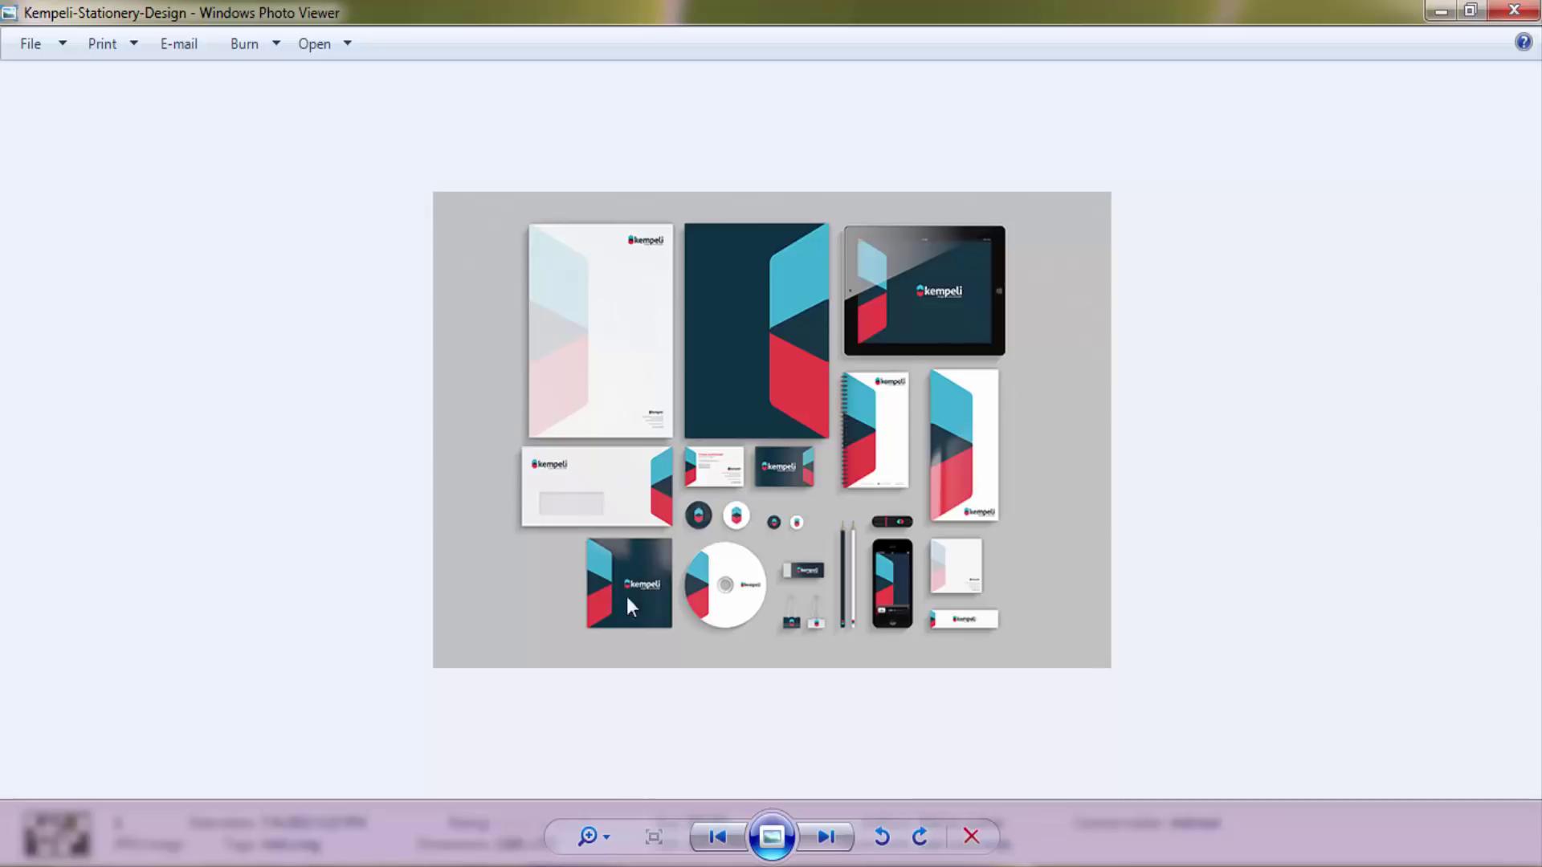
pyautogui.click(827, 838)
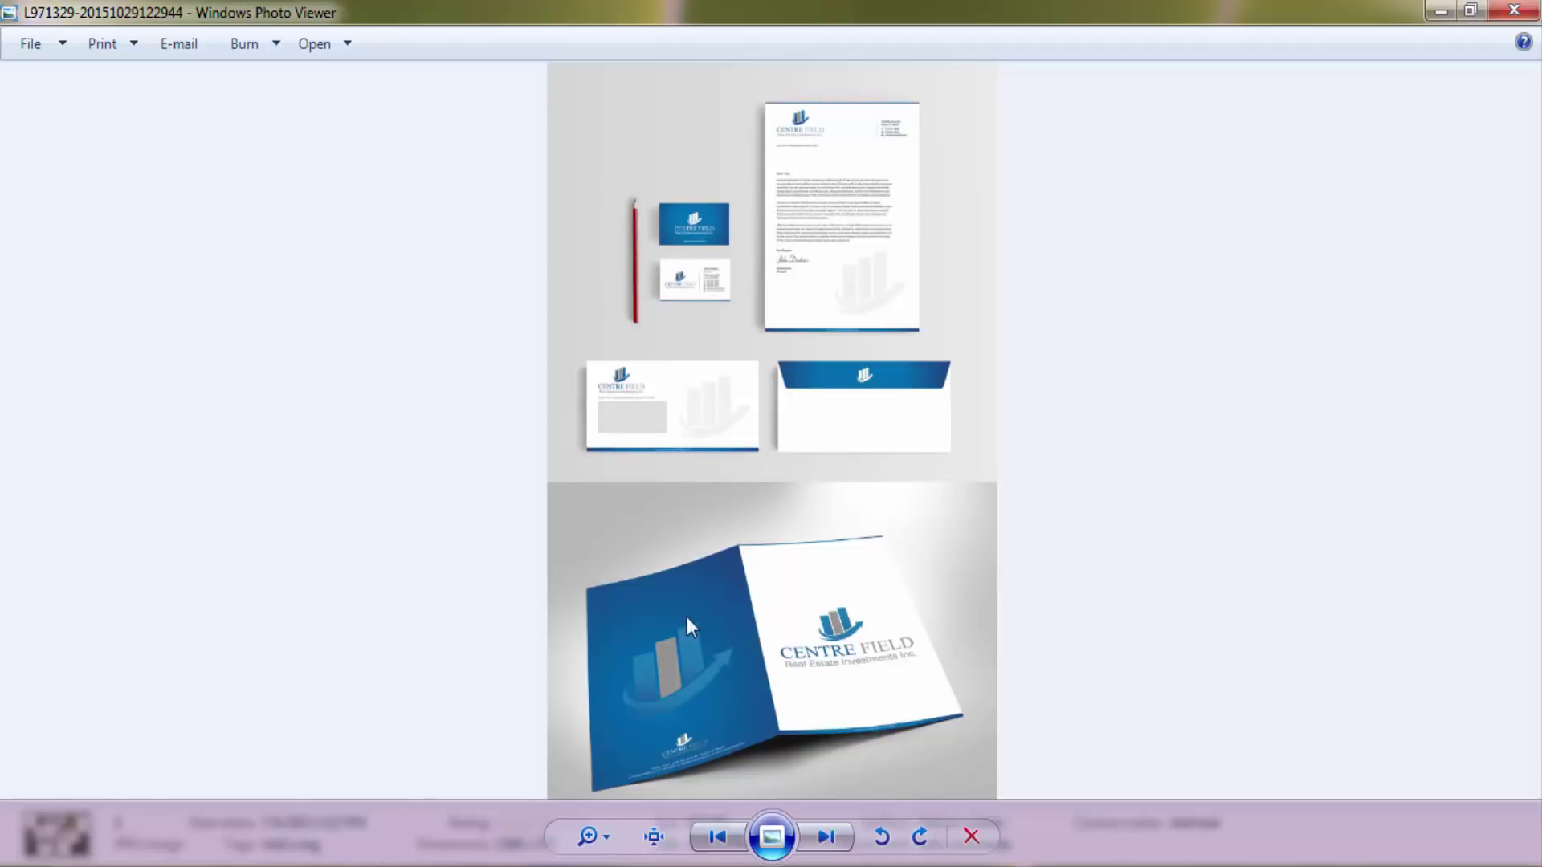
pyautogui.click(824, 842)
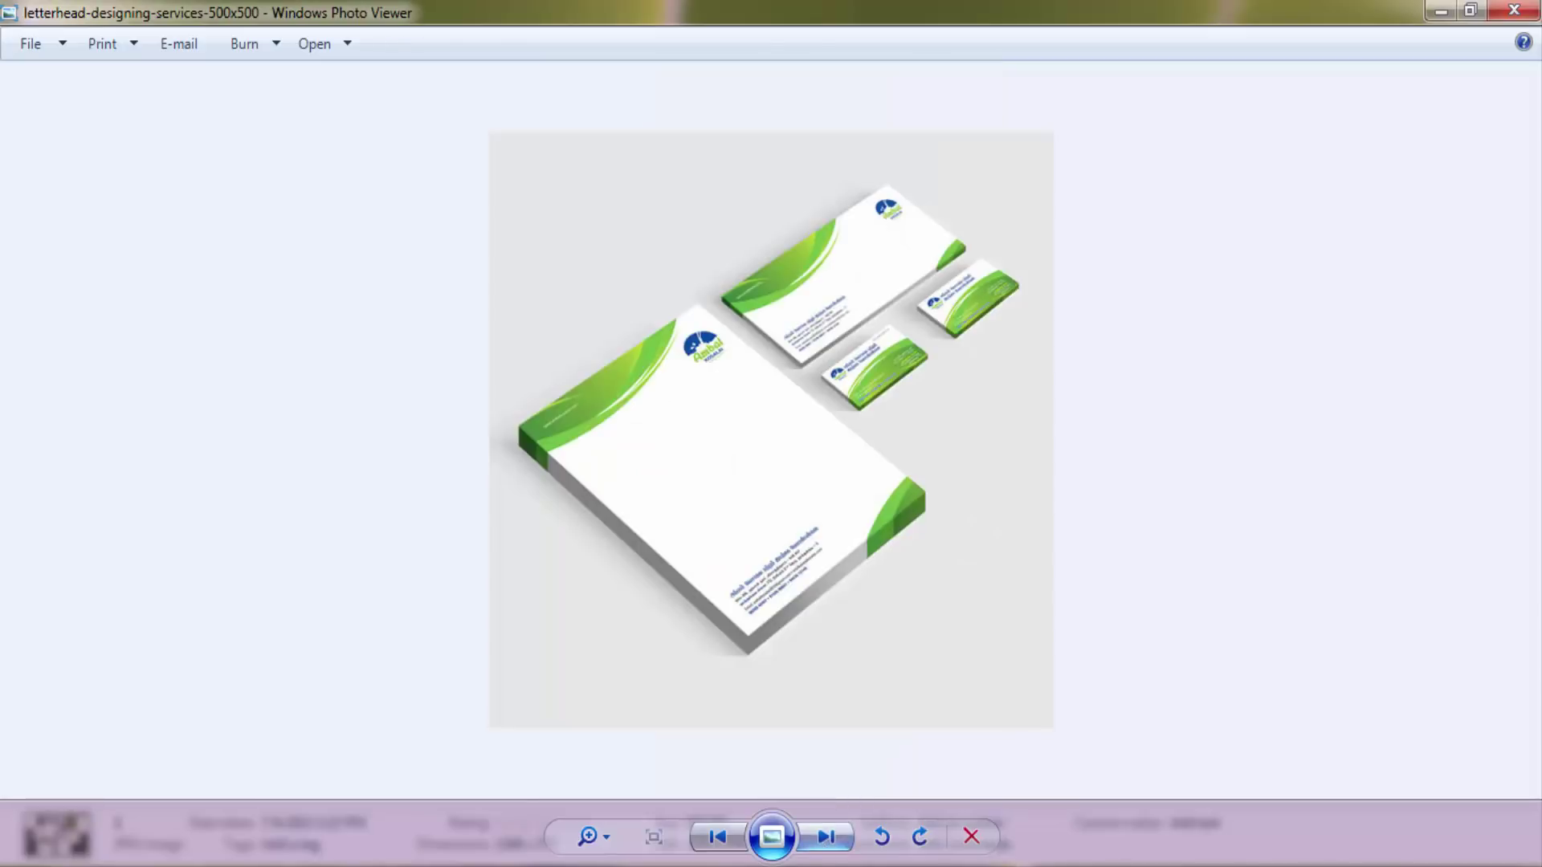
pyautogui.click(832, 834)
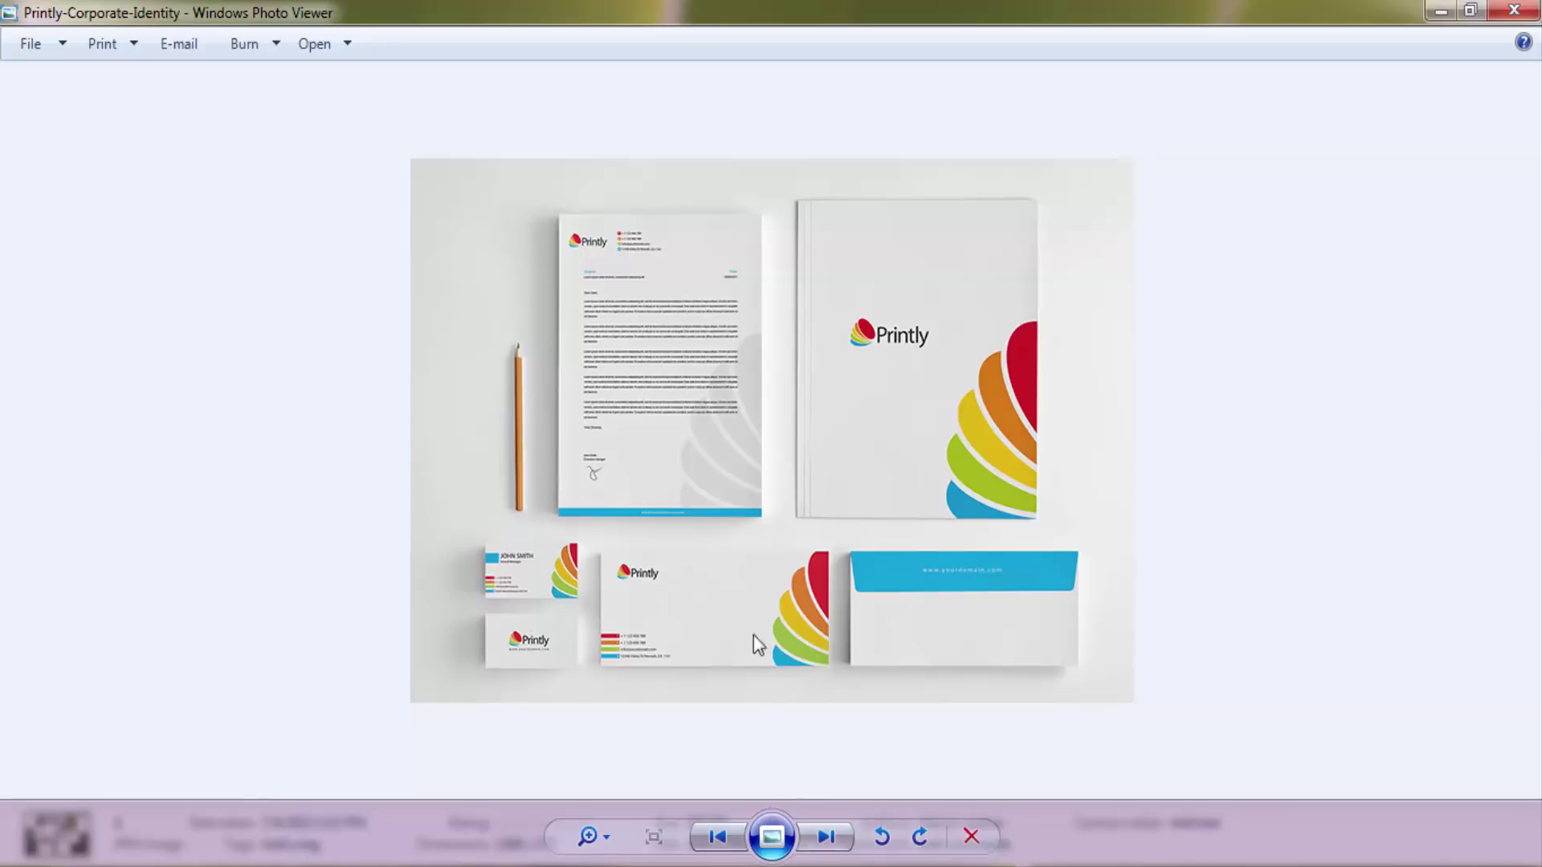
pyautogui.click(829, 829)
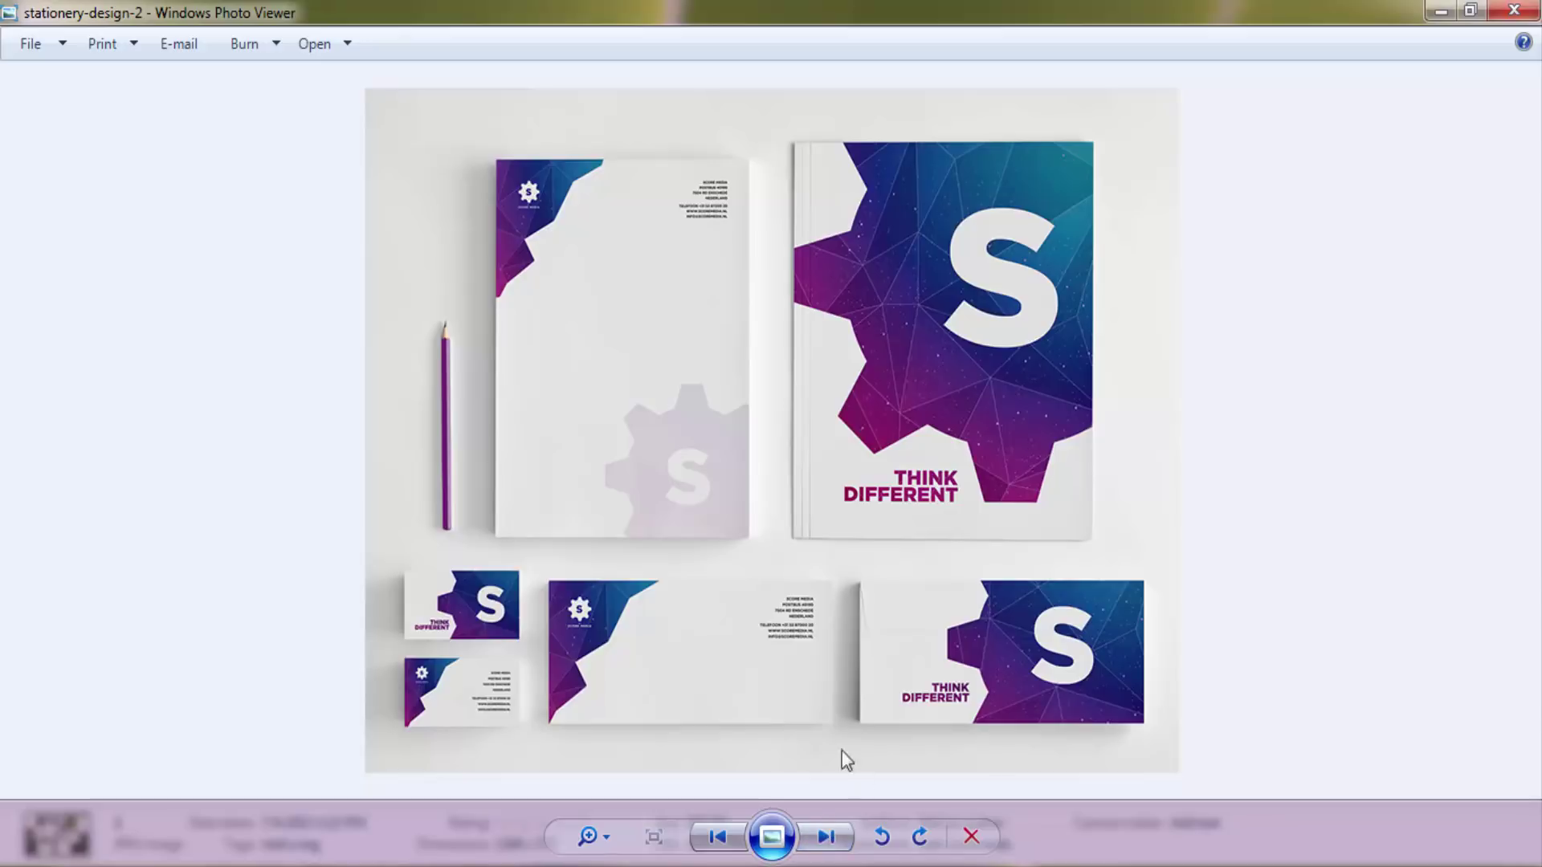
pyautogui.click(827, 837)
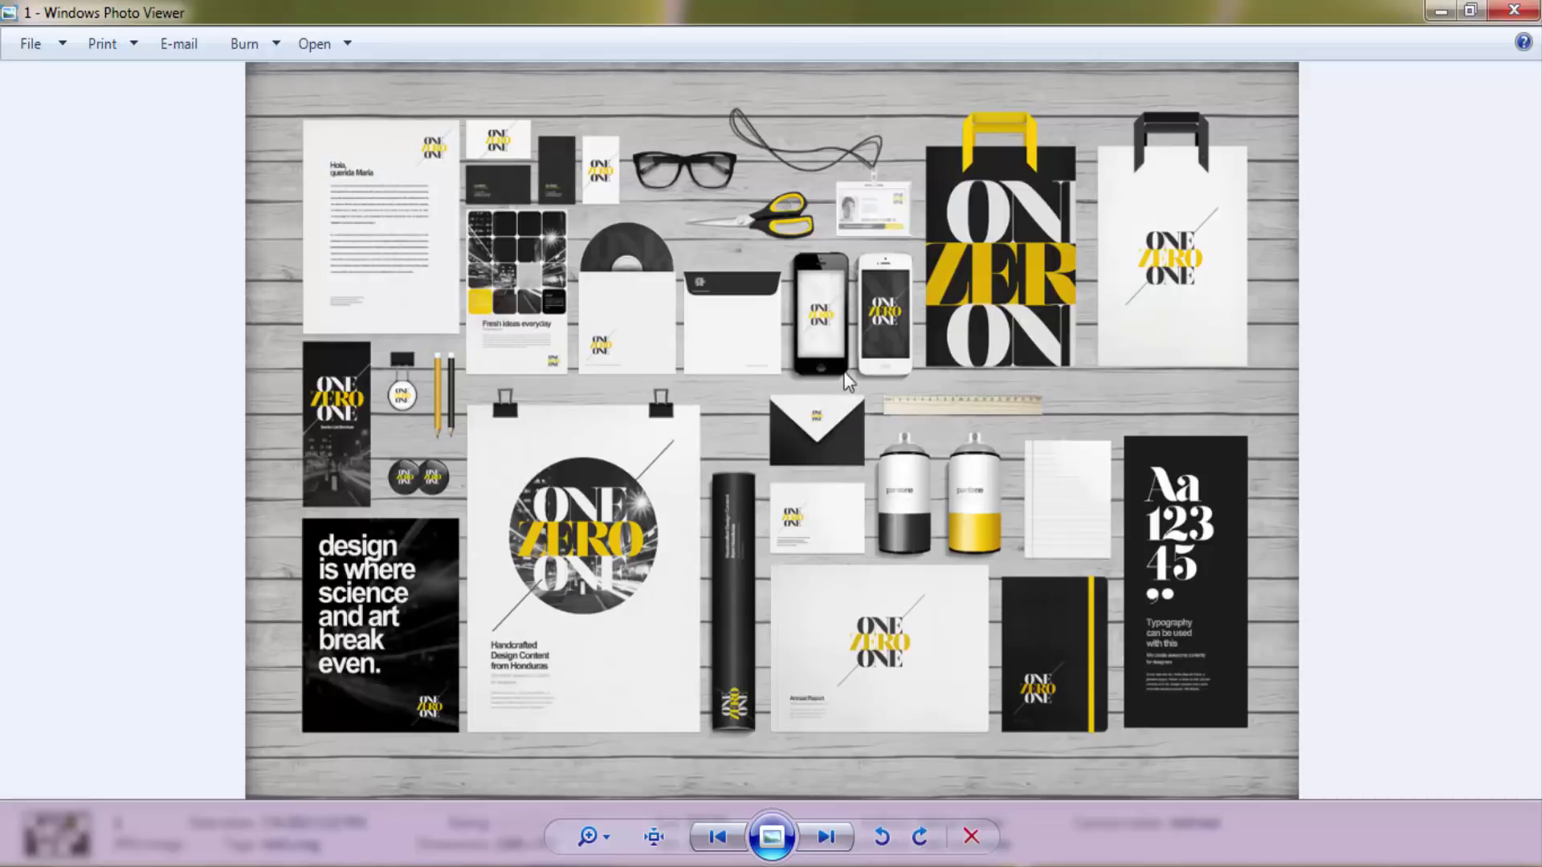
pyautogui.click(851, 840)
pyautogui.scroll(-1, 795, 425)
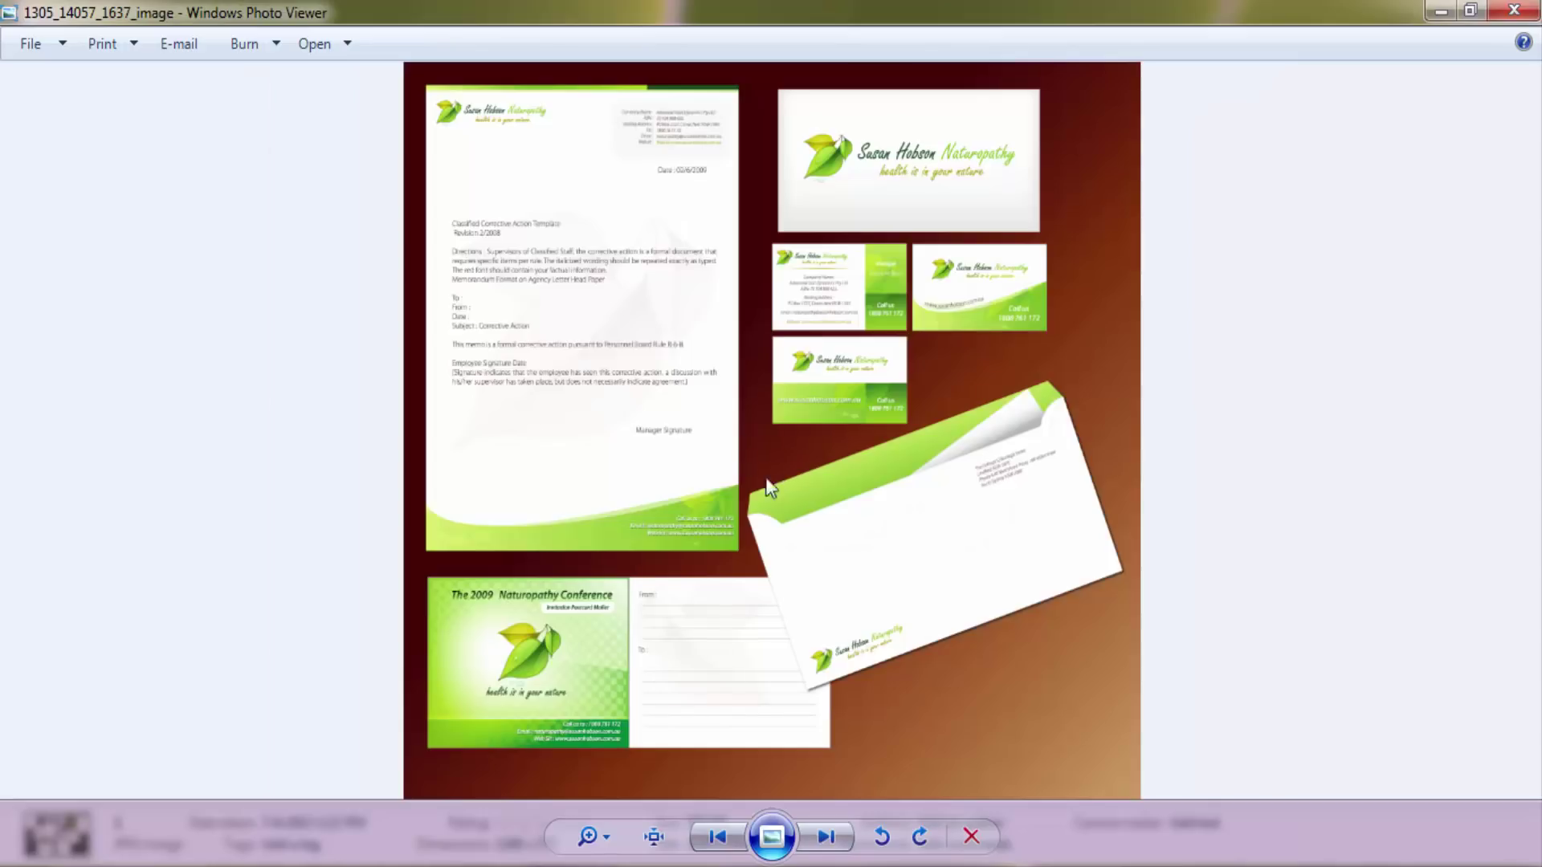
pyautogui.click(827, 837)
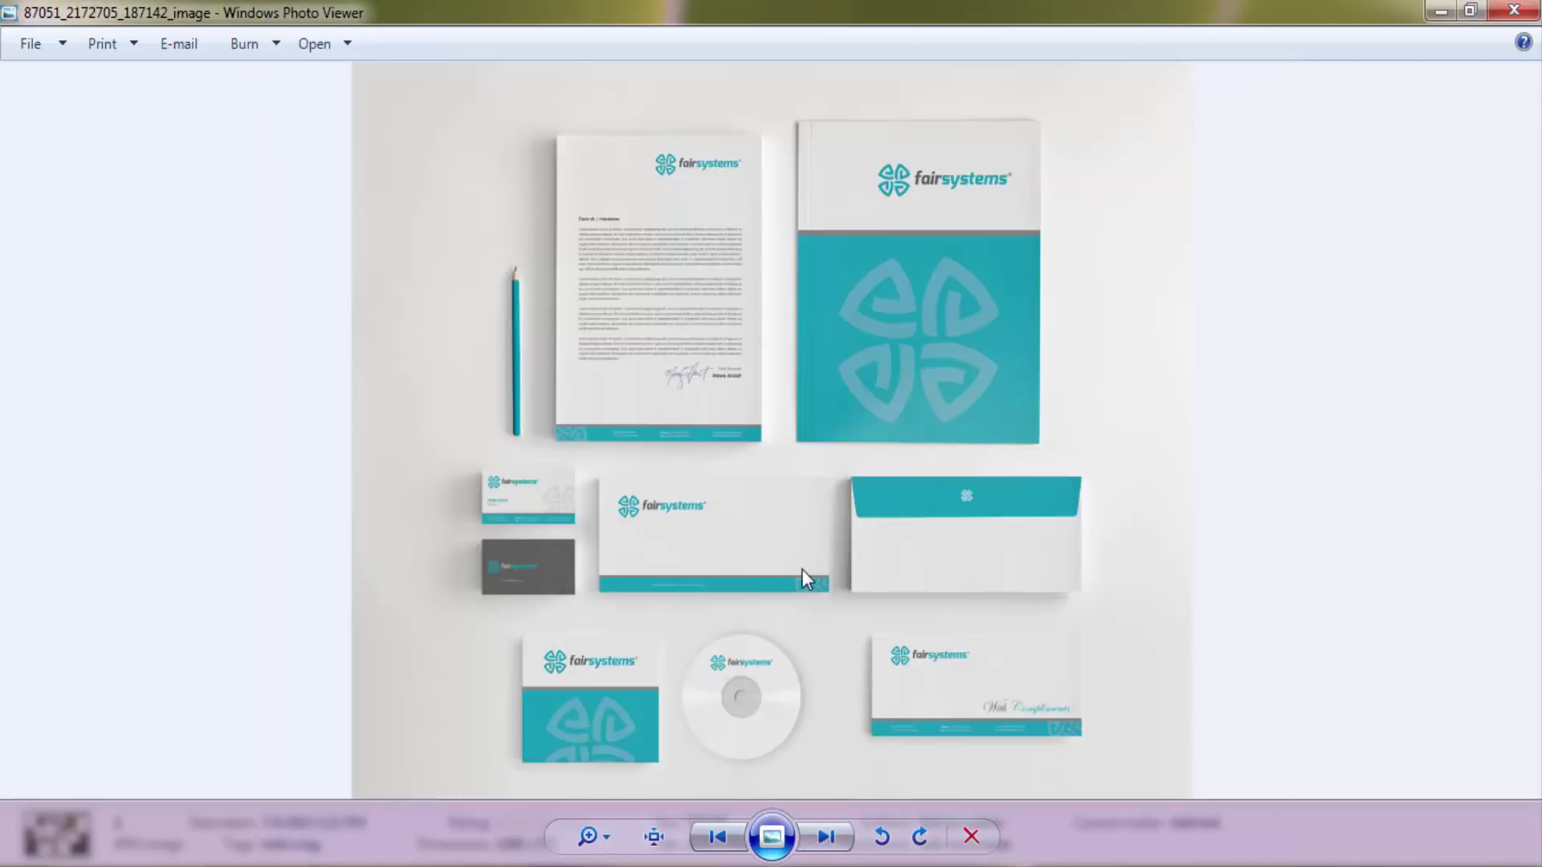
pyautogui.click(827, 838)
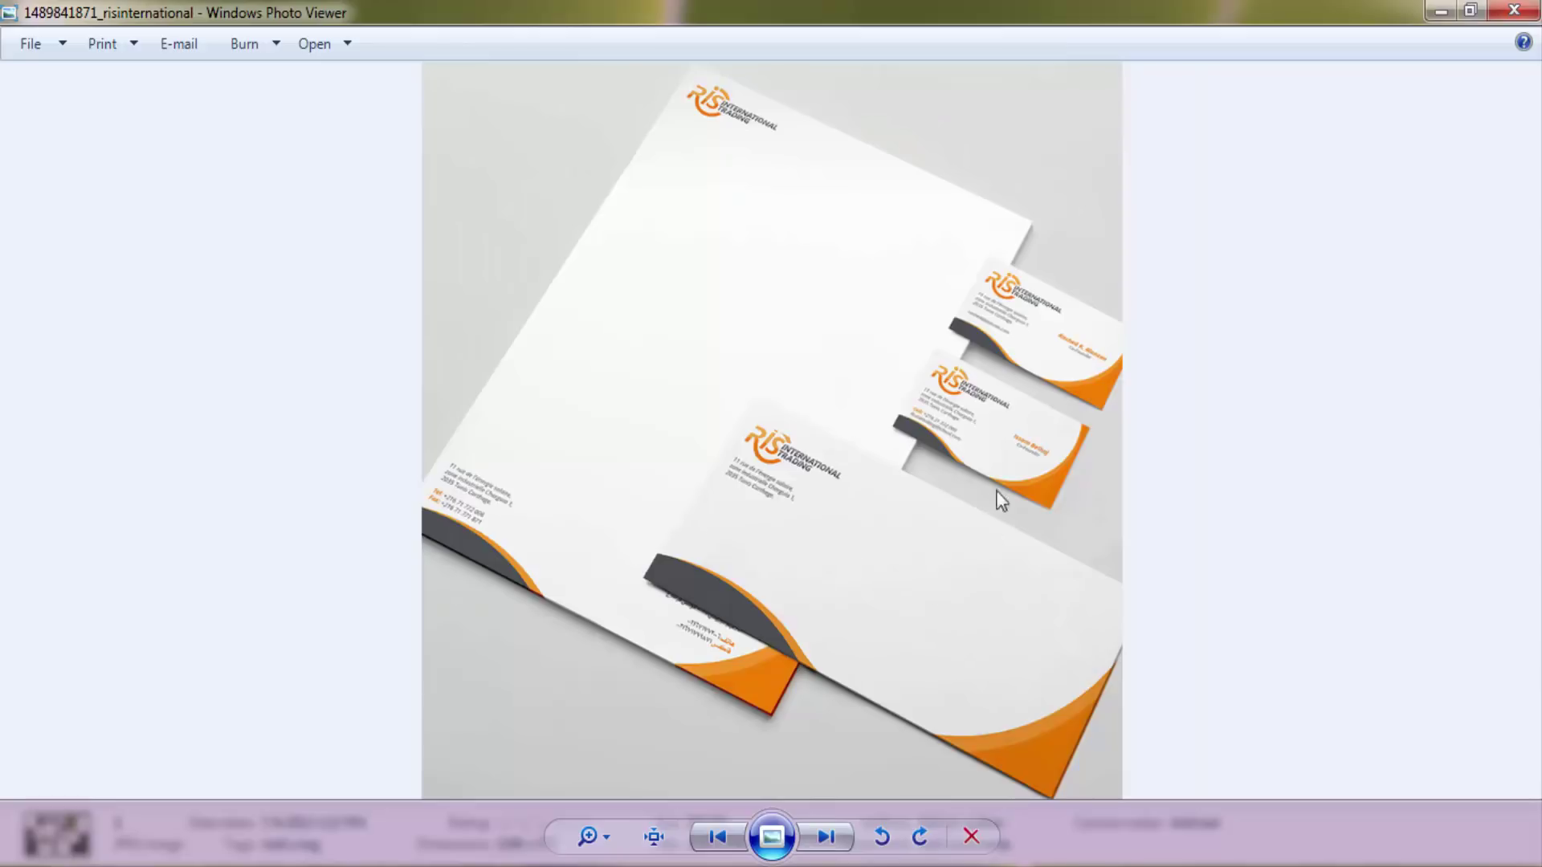
pyautogui.click(831, 838)
pyautogui.click(815, 842)
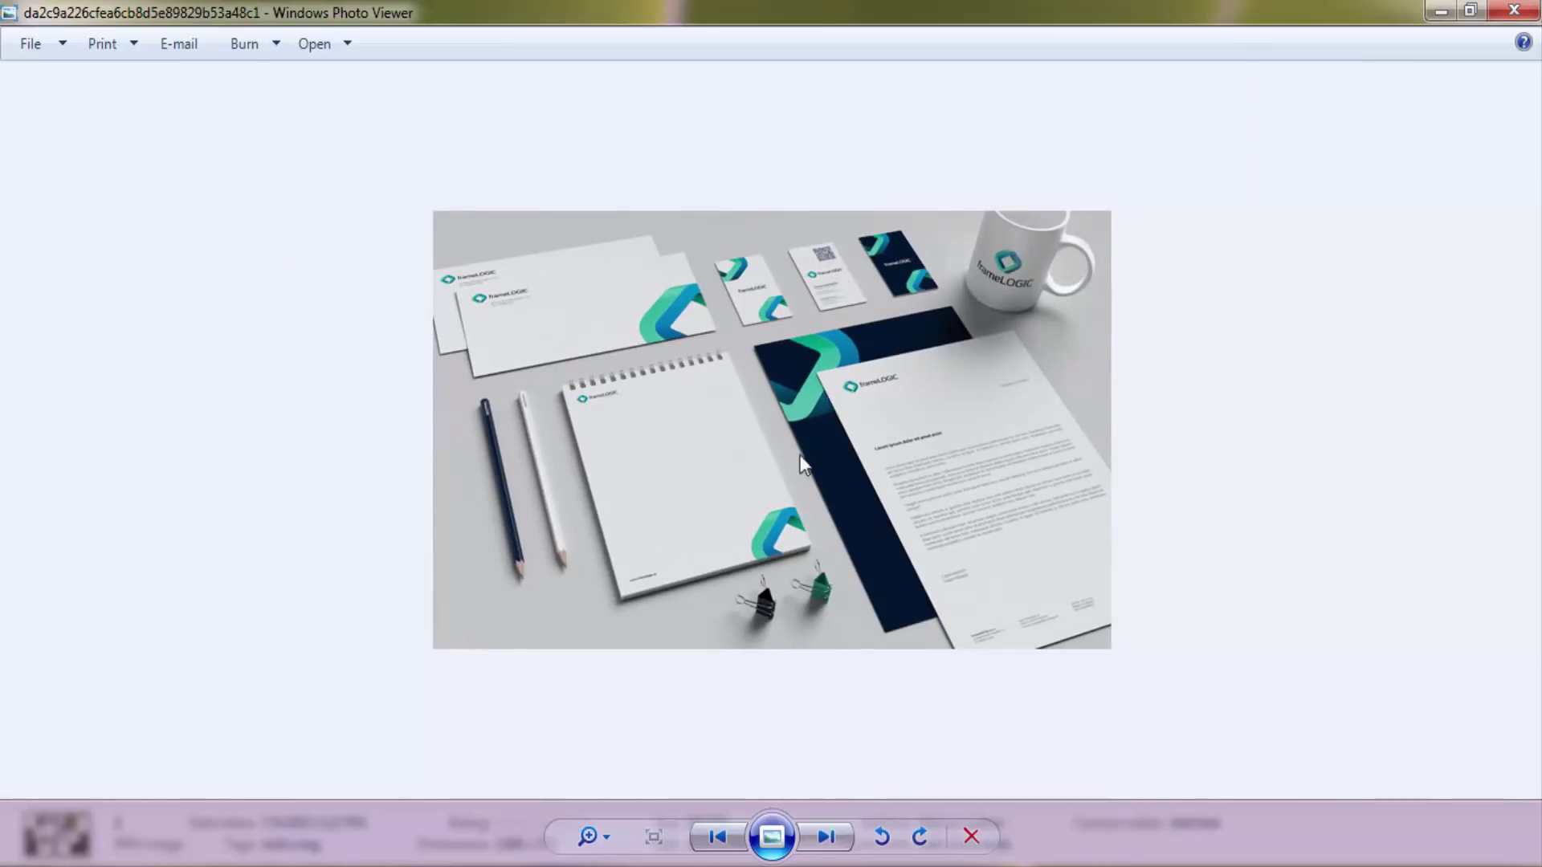
pyautogui.click(840, 824)
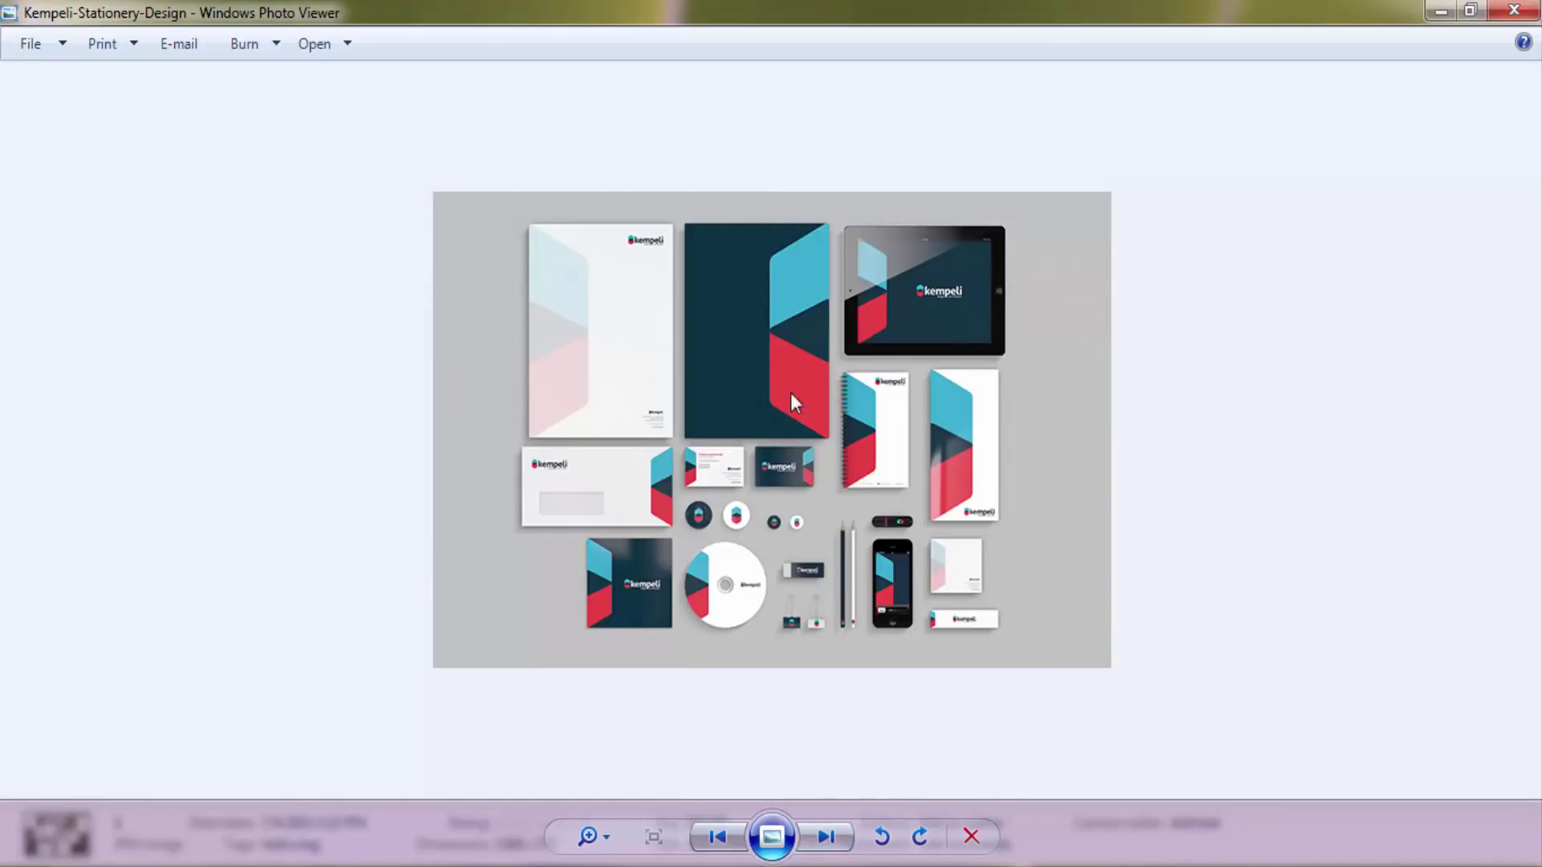
pyautogui.click(832, 835)
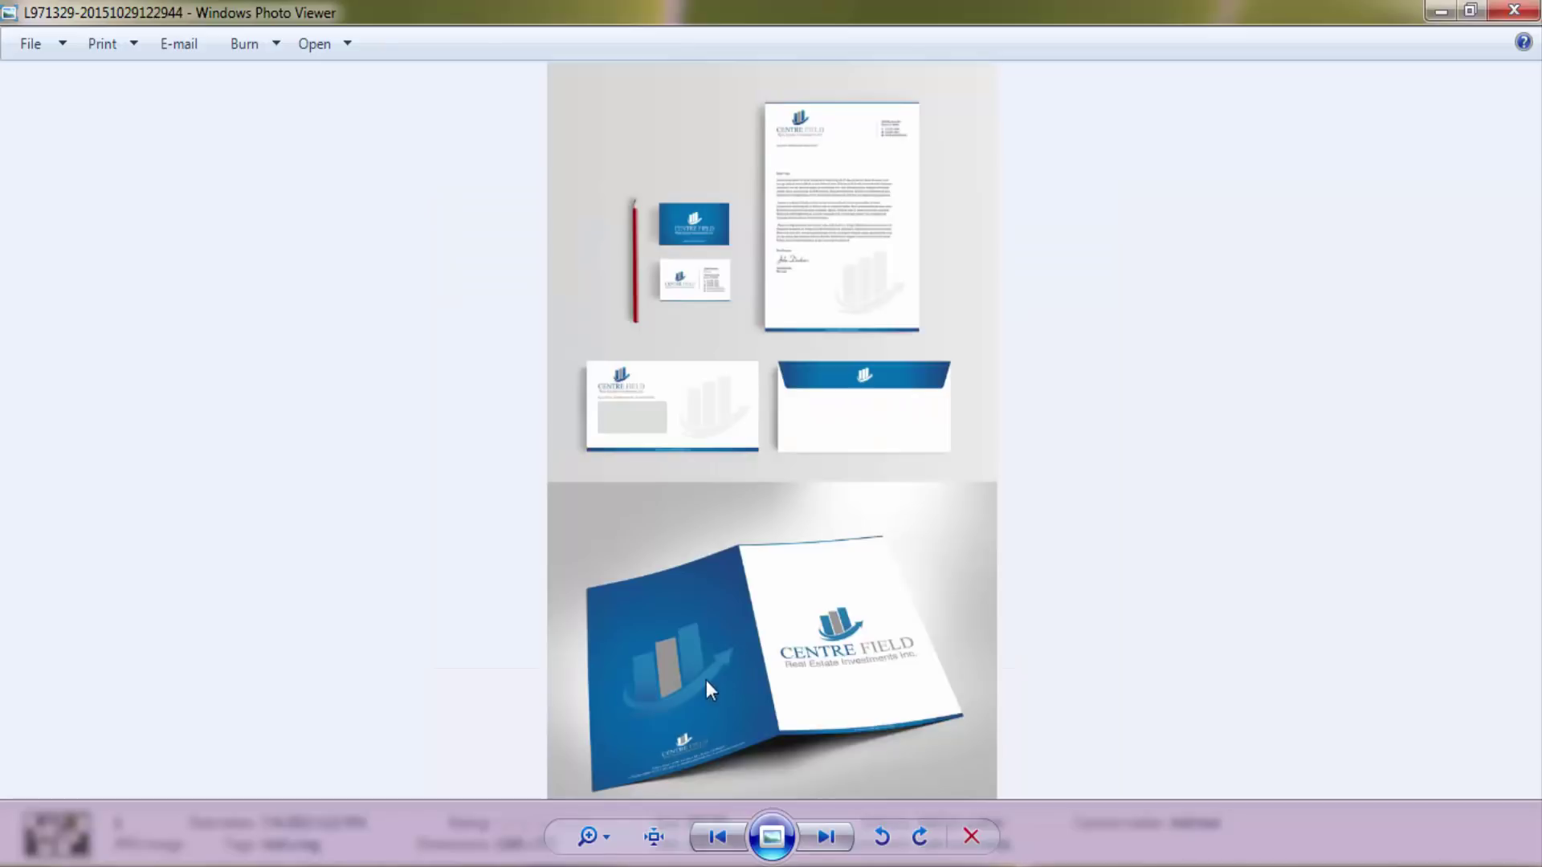
pyautogui.click(826, 837)
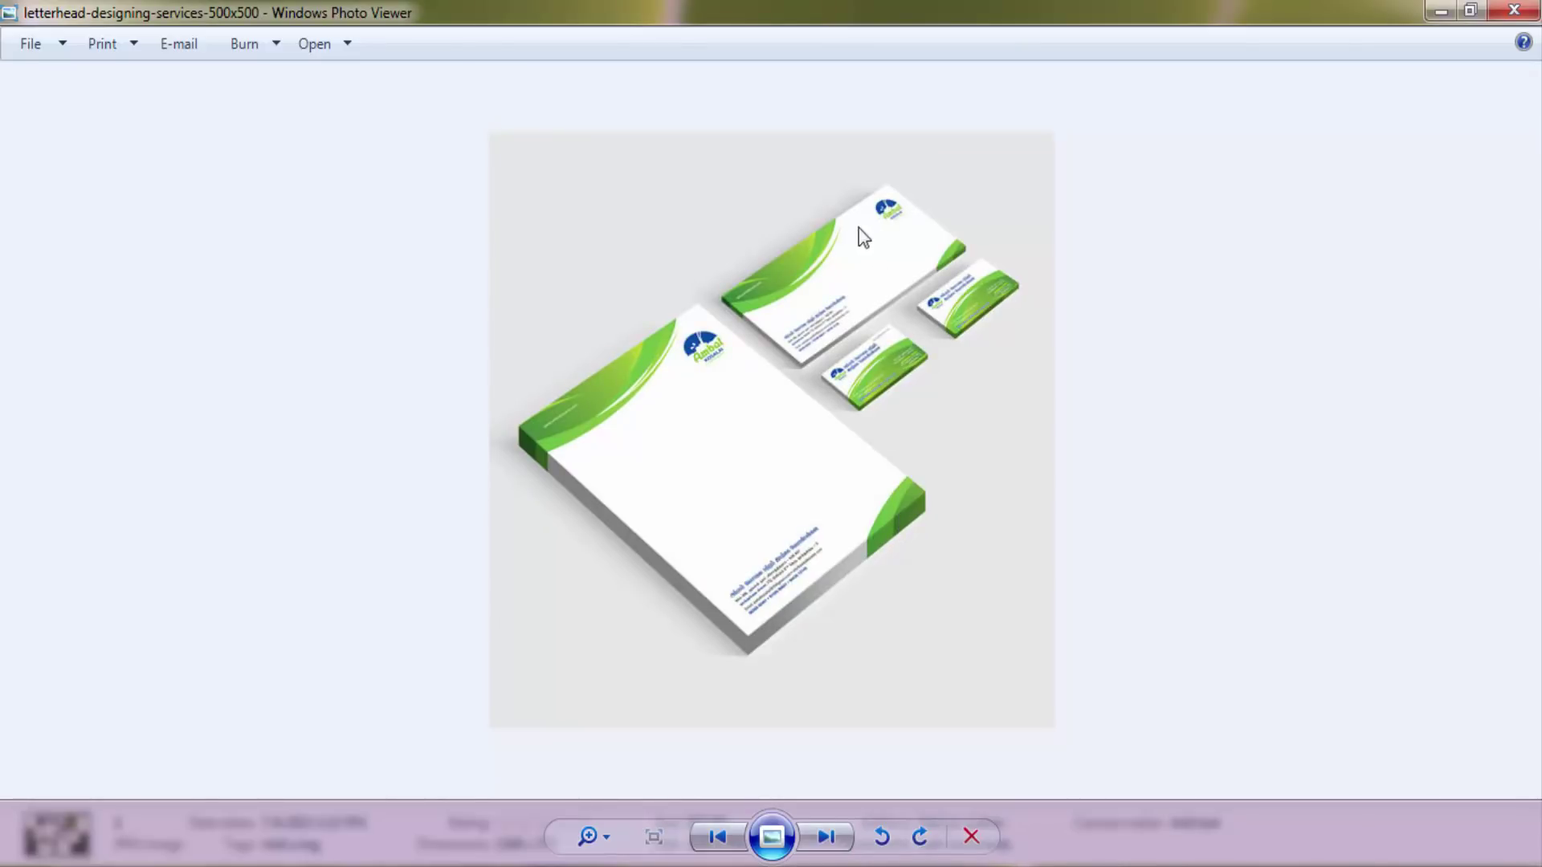
pyautogui.click(815, 835)
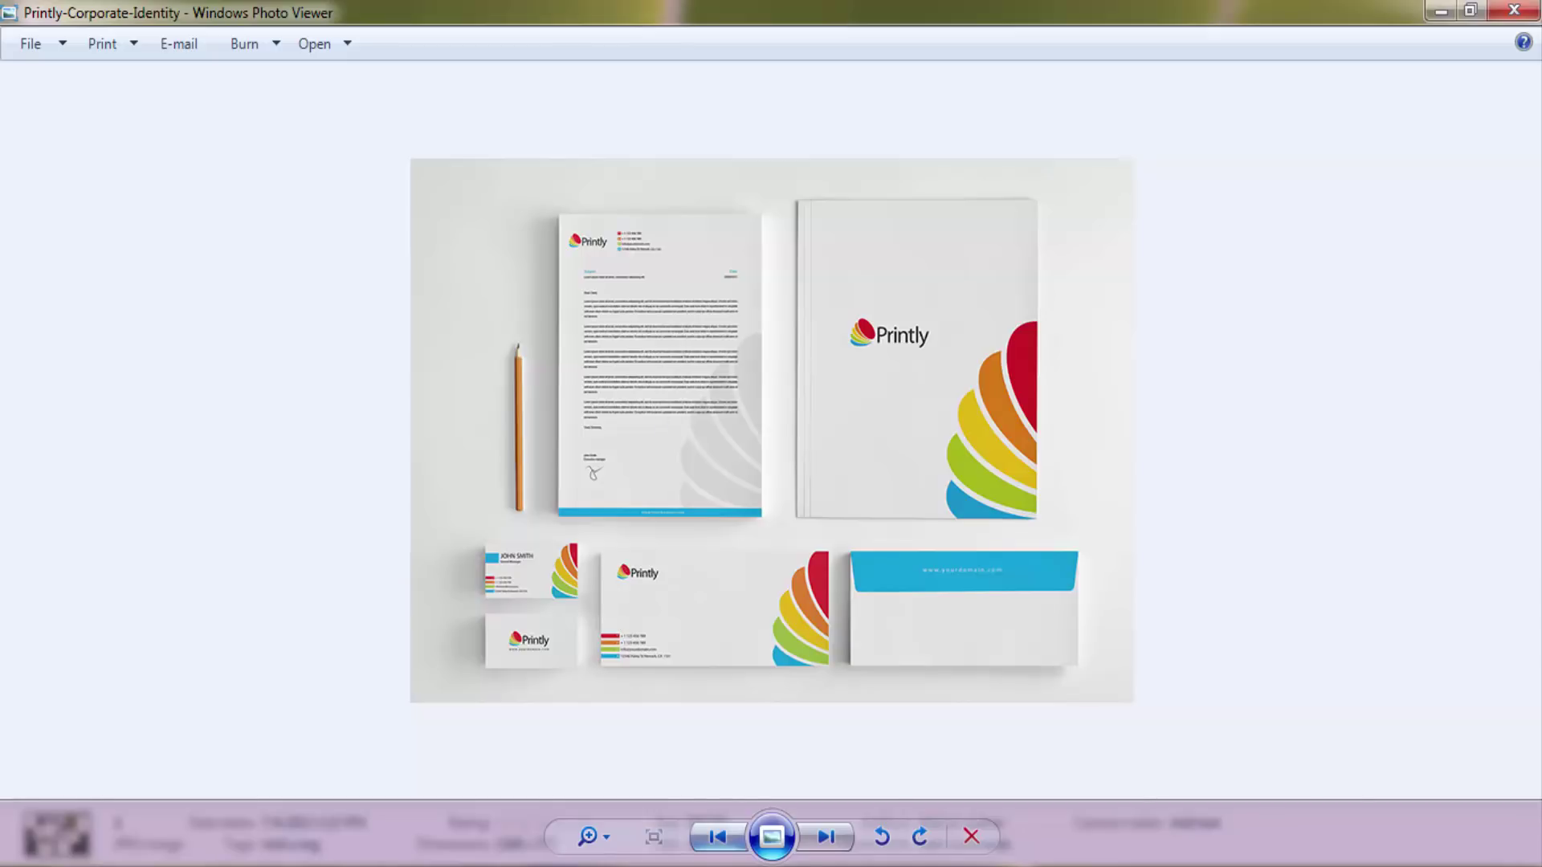
pyautogui.click(826, 837)
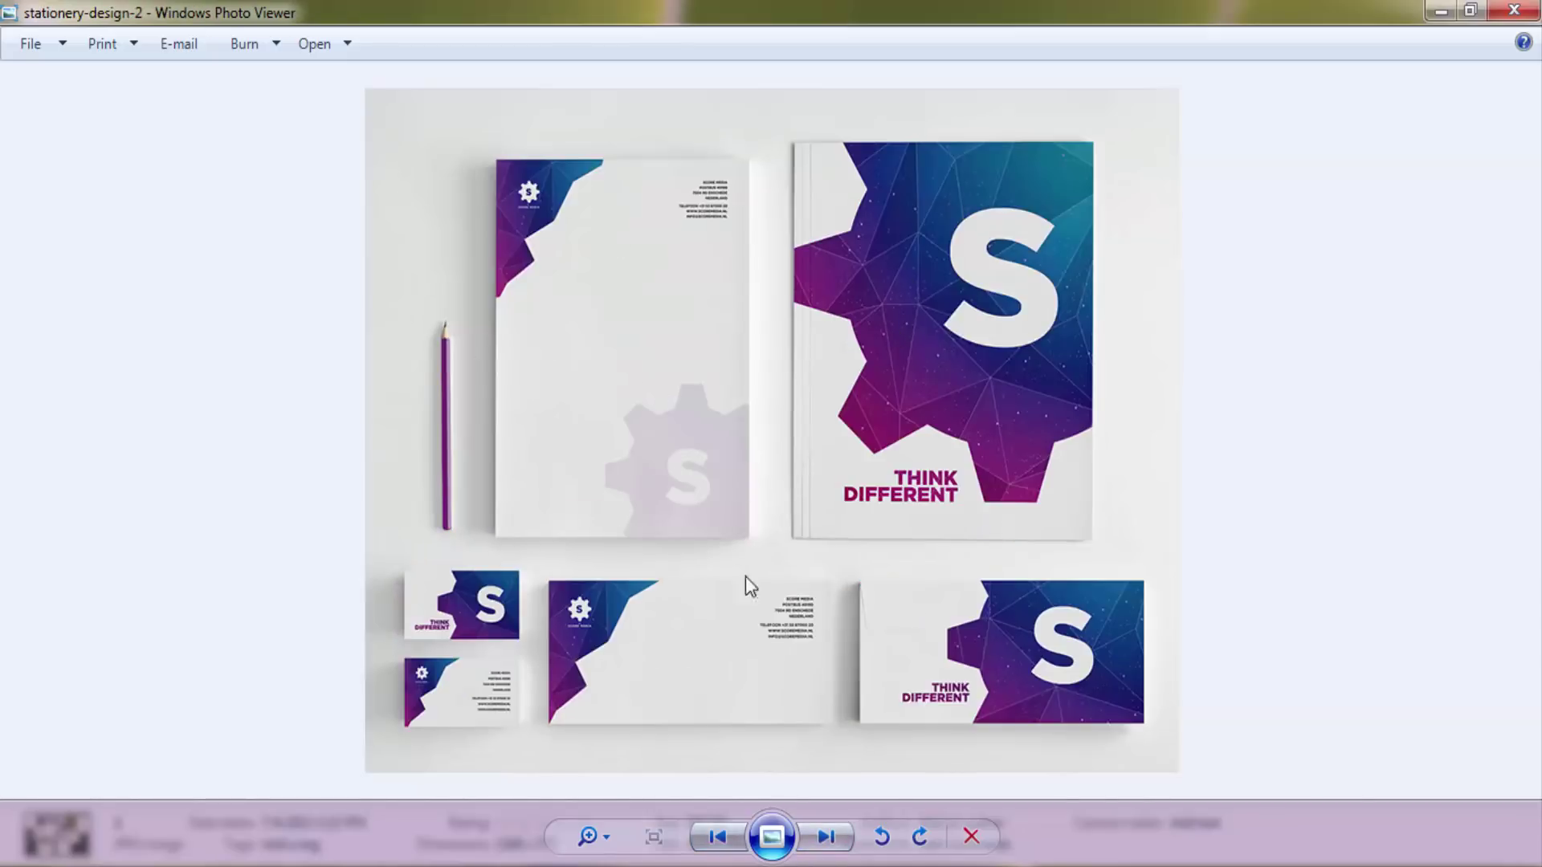
pyautogui.click(825, 837)
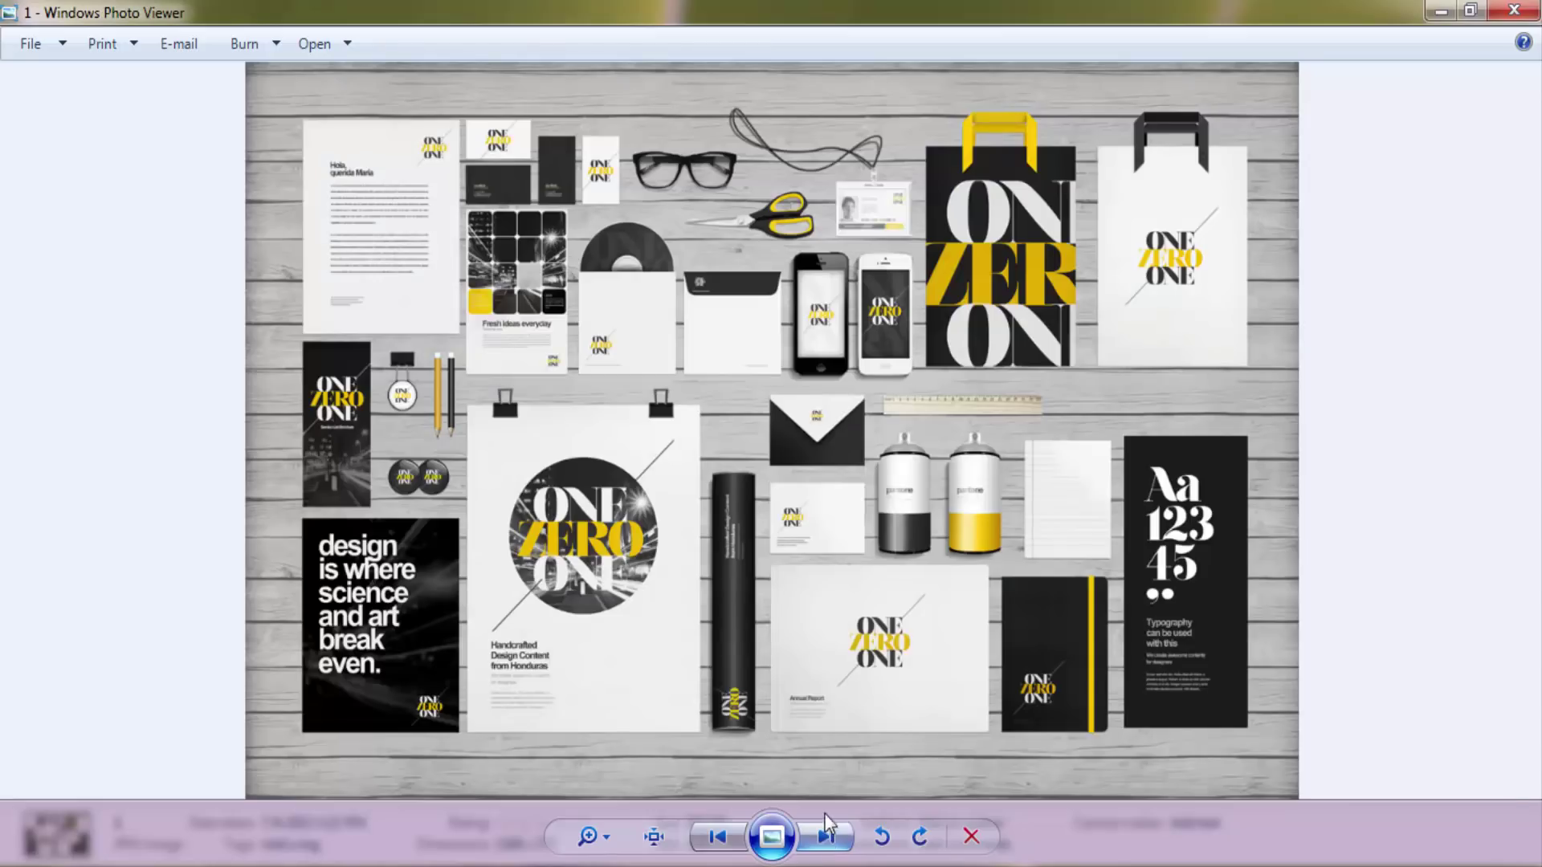
# - Page past the TuneBeats, naturopathy, fairsystems, RIS, configero and frameLOGIC mockups to Centre Field
pyautogui.click(825, 837)
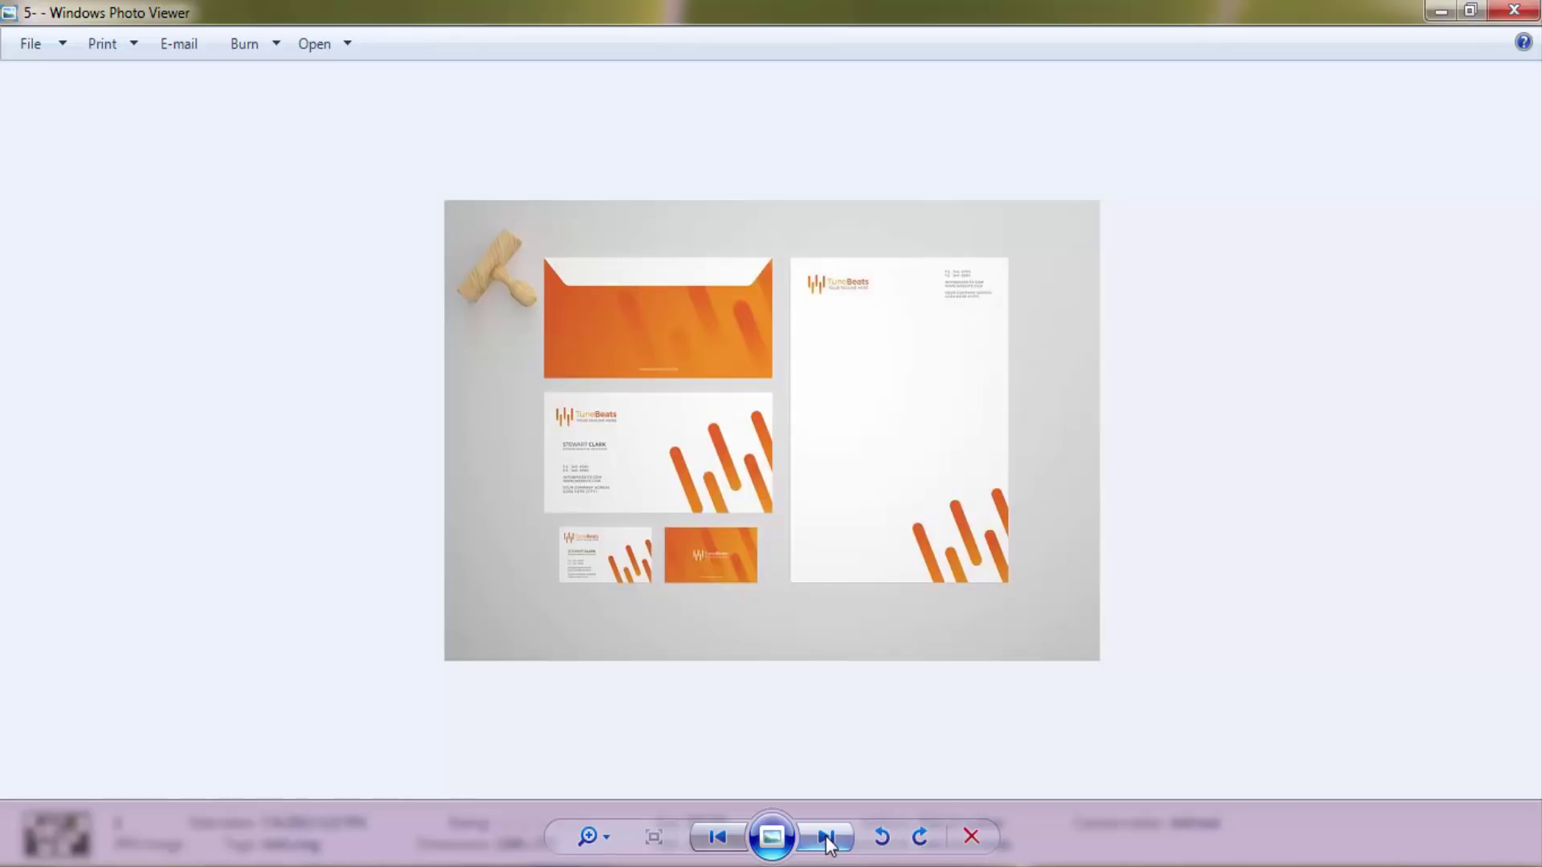
pyautogui.click(827, 837)
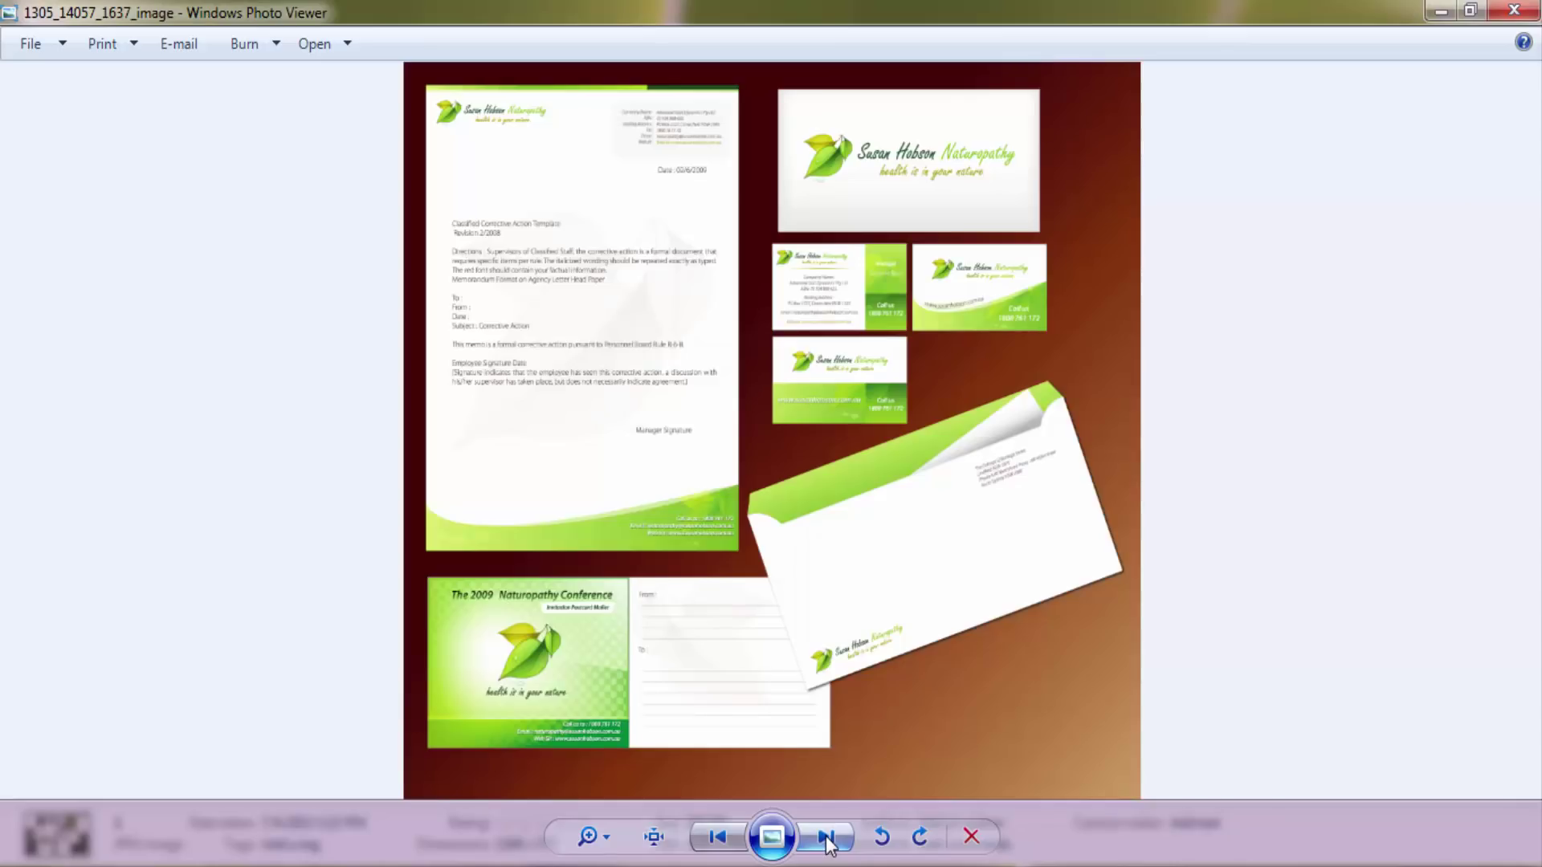
pyautogui.click(826, 837)
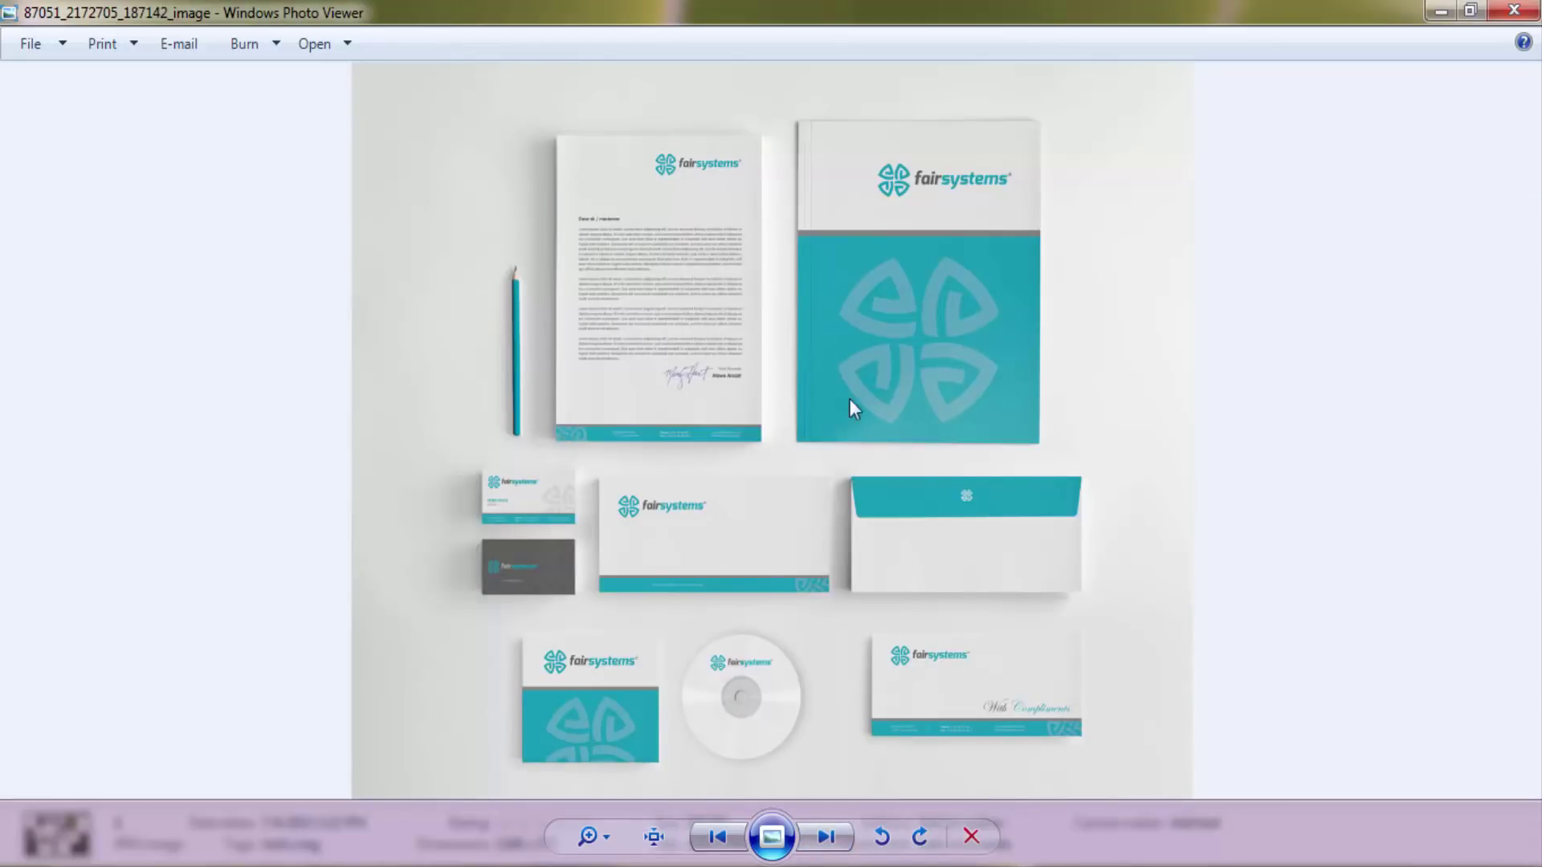
pyautogui.click(820, 837)
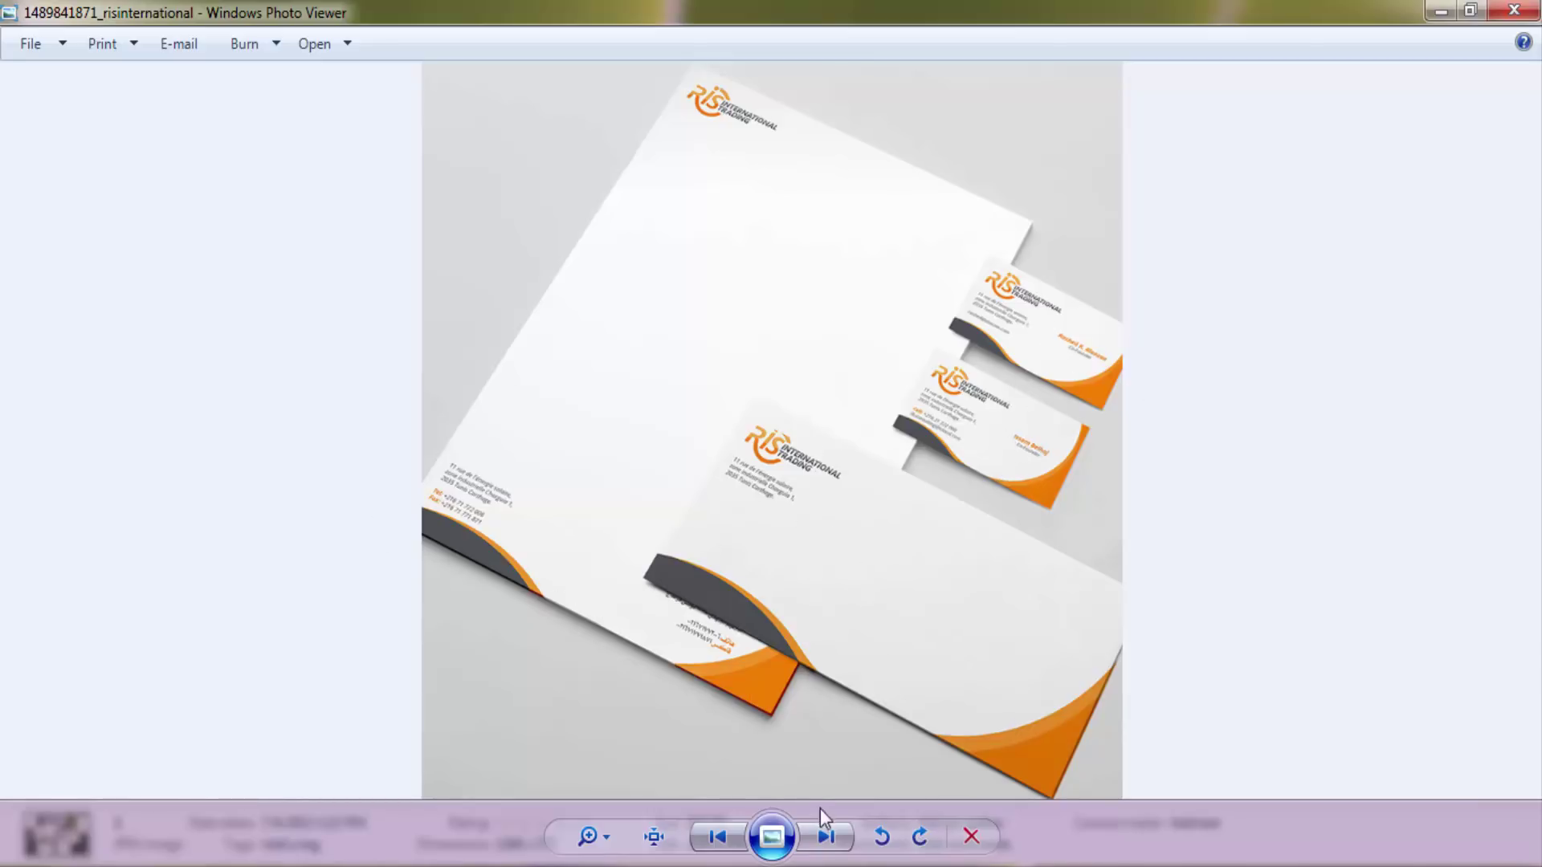
pyautogui.click(826, 837)
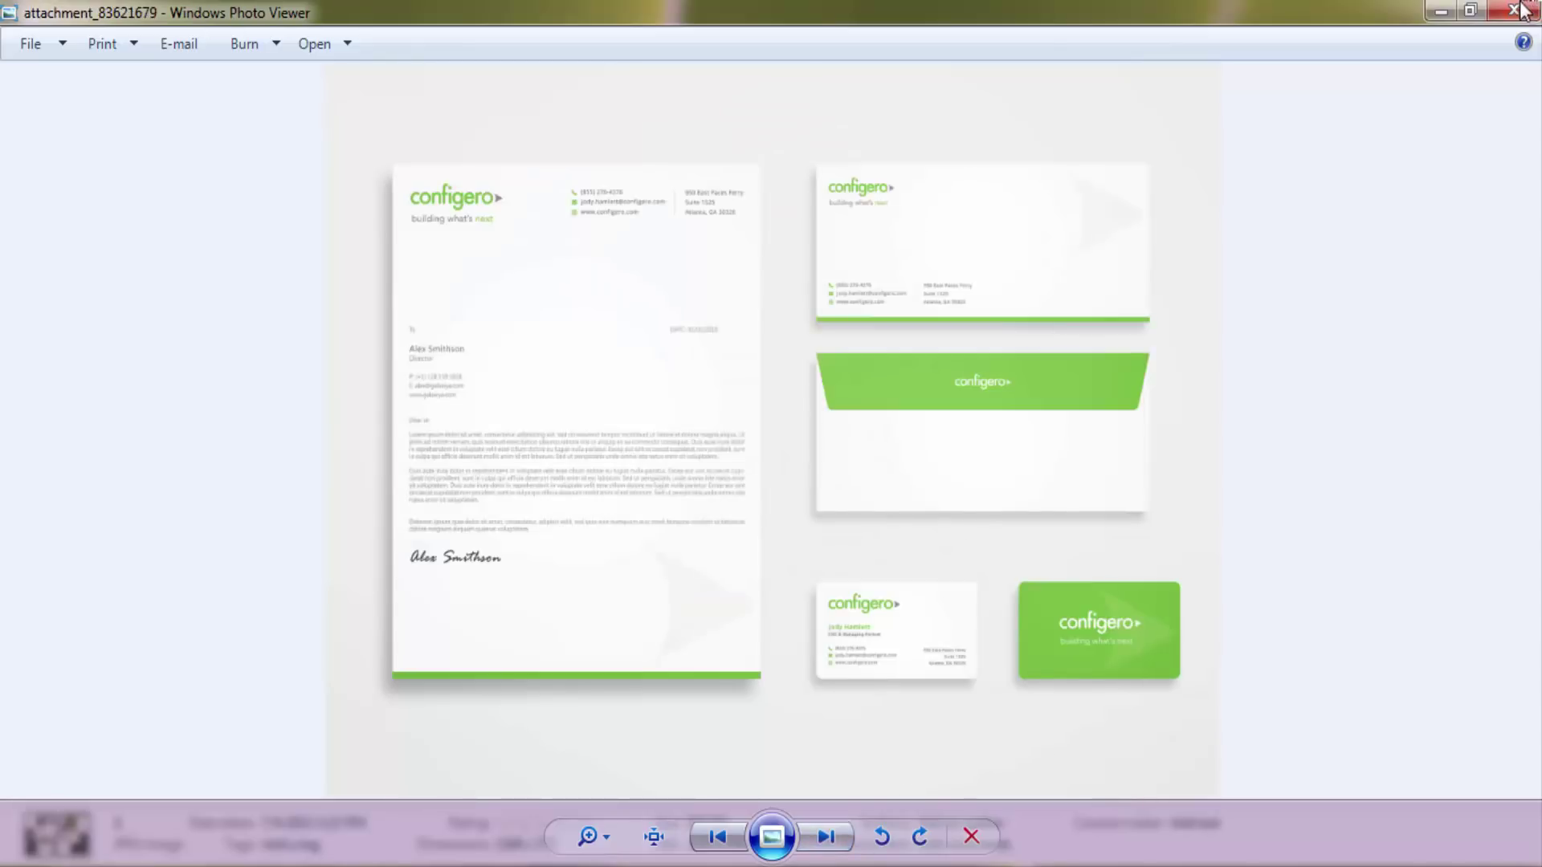
pyautogui.click(825, 837)
pyautogui.click(716, 832)
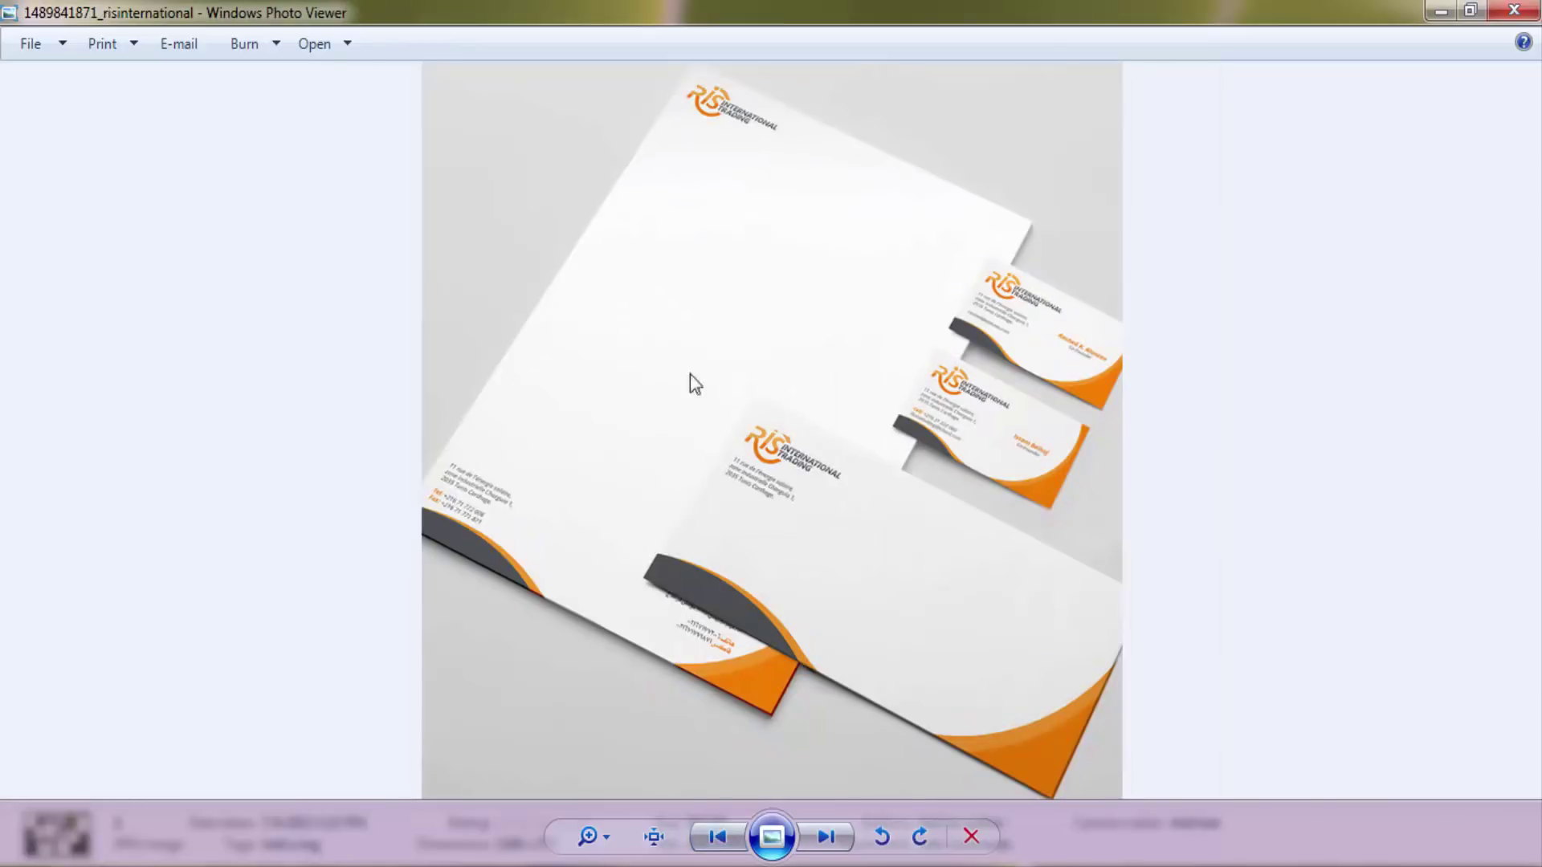
pyautogui.click(836, 845)
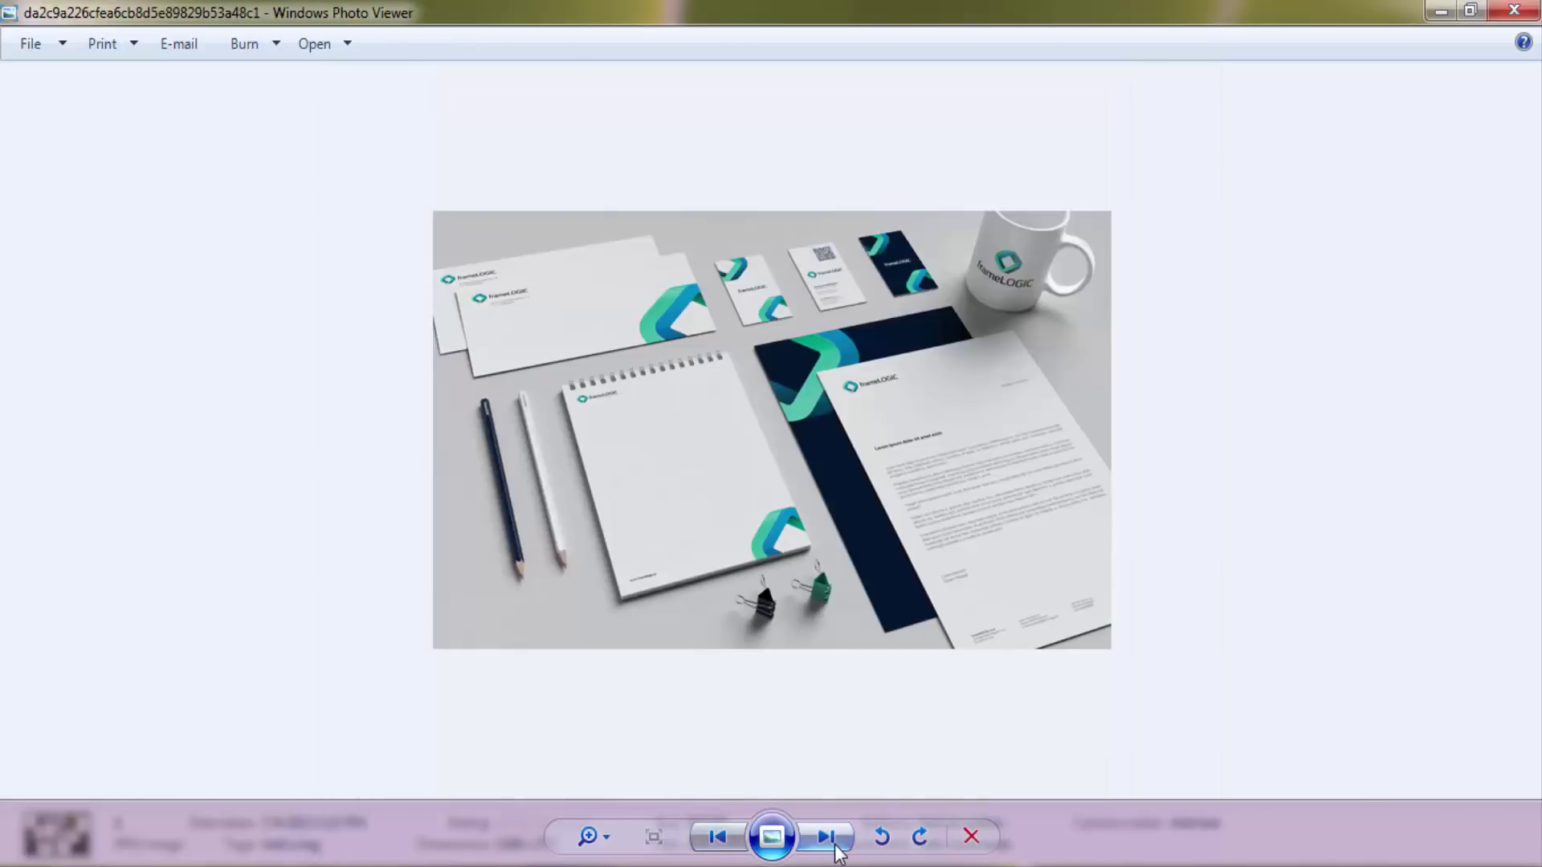
pyautogui.click(835, 845)
pyautogui.click(828, 839)
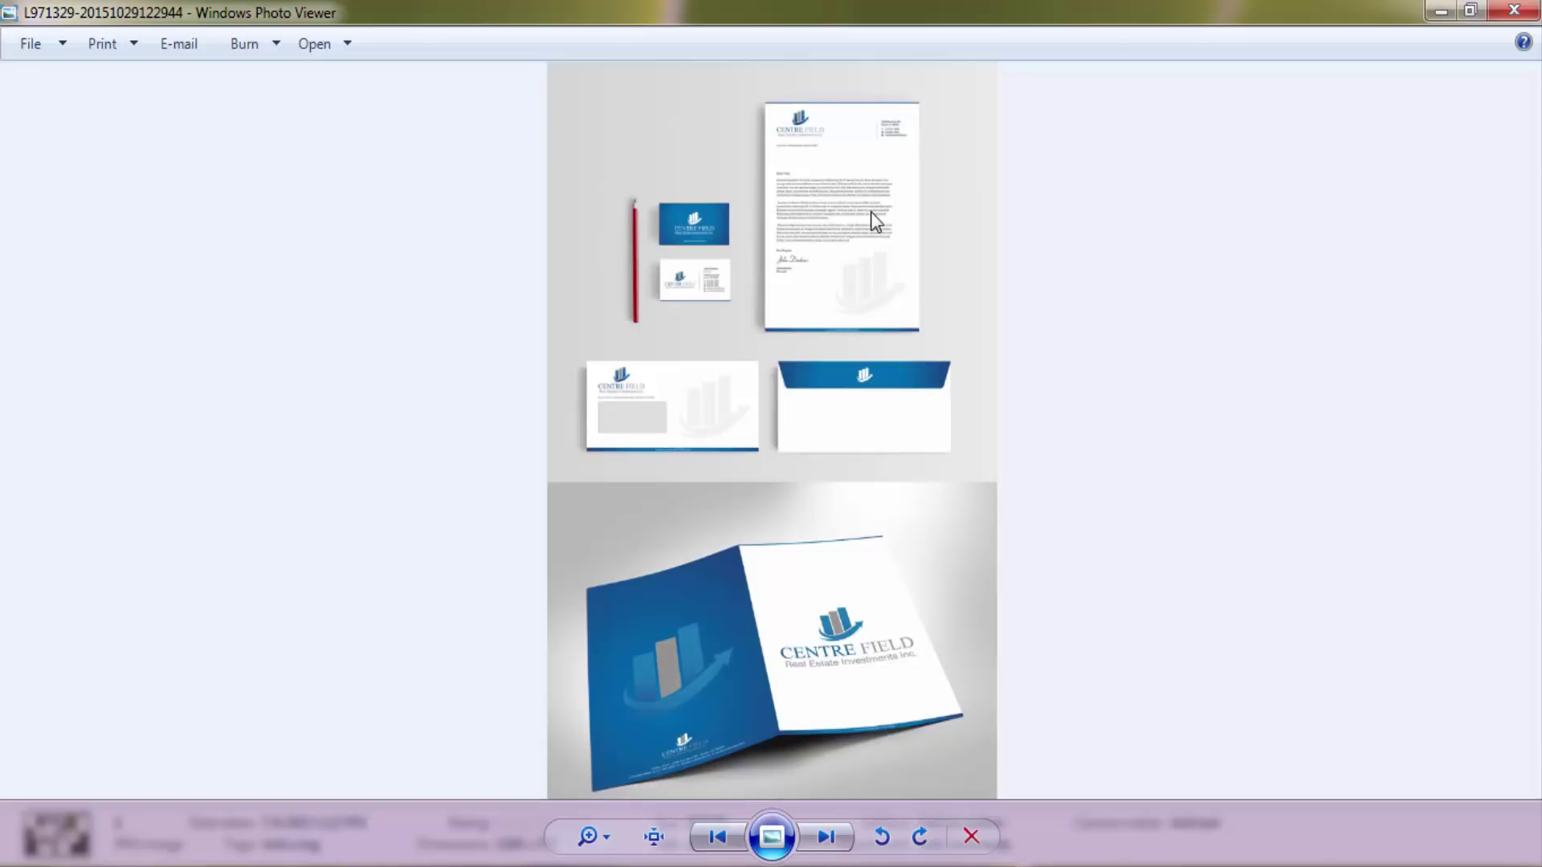
# - Open business card template.psd in Photoshop and select the logo layer
pyautogui.hotkey('alt', 'Tab')
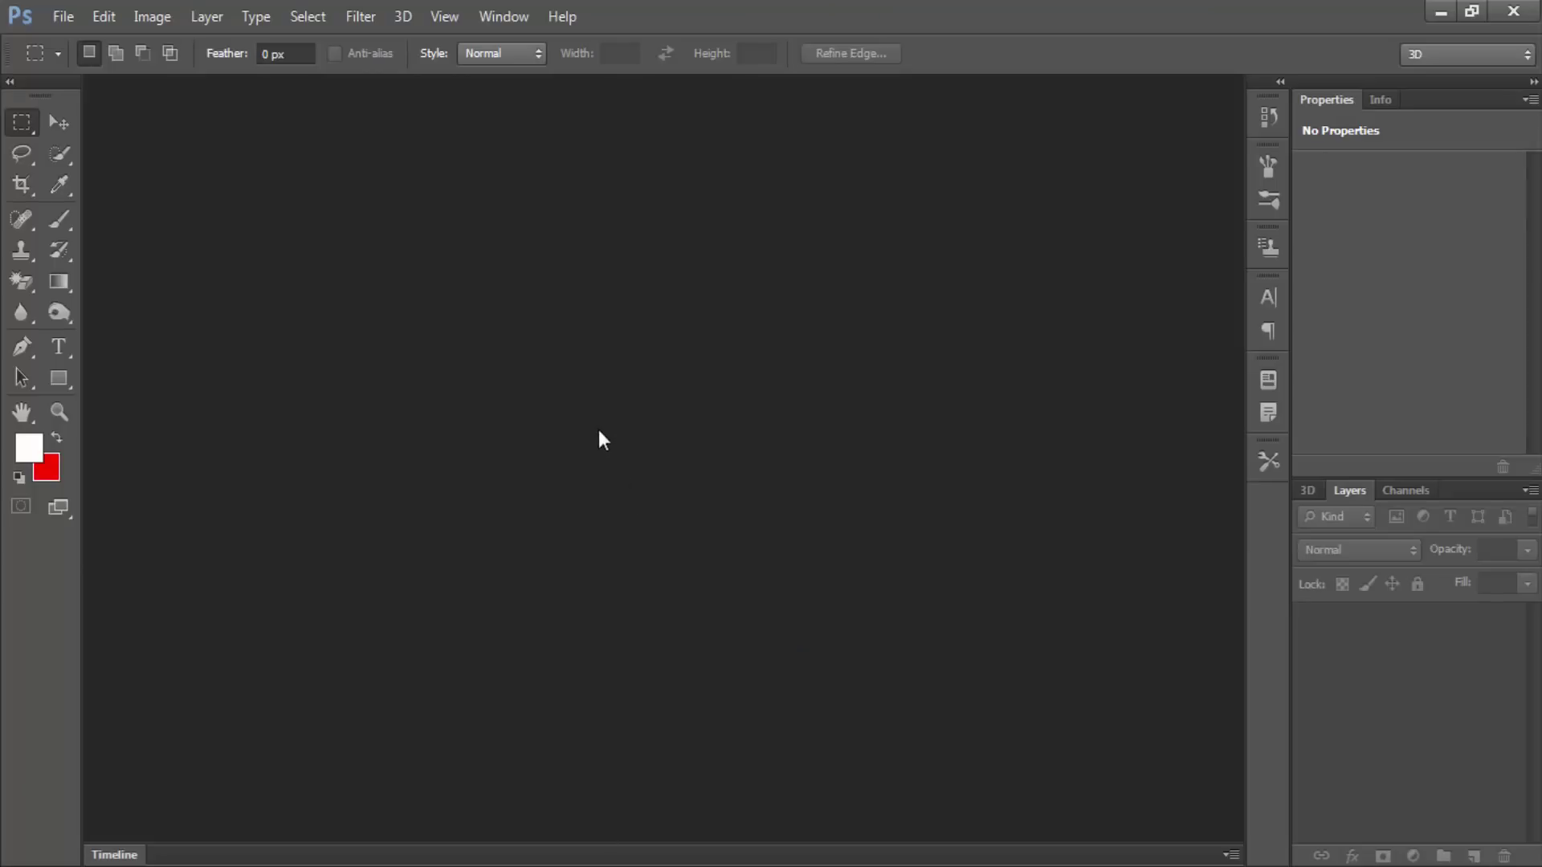
pyautogui.hotkey('ctrl', 'o')
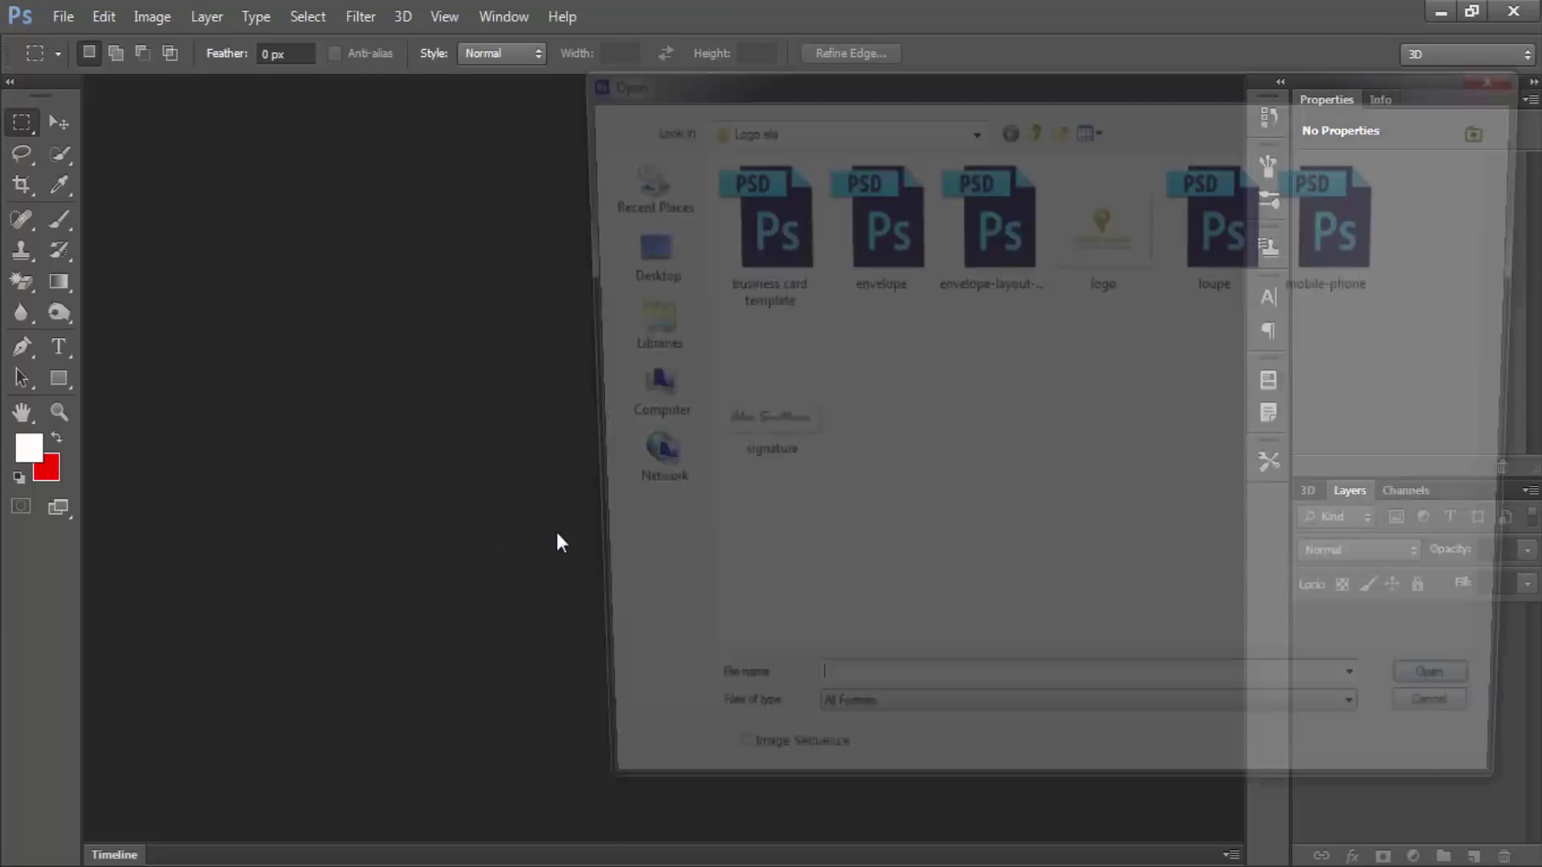
pyautogui.doubleClick(744, 194)
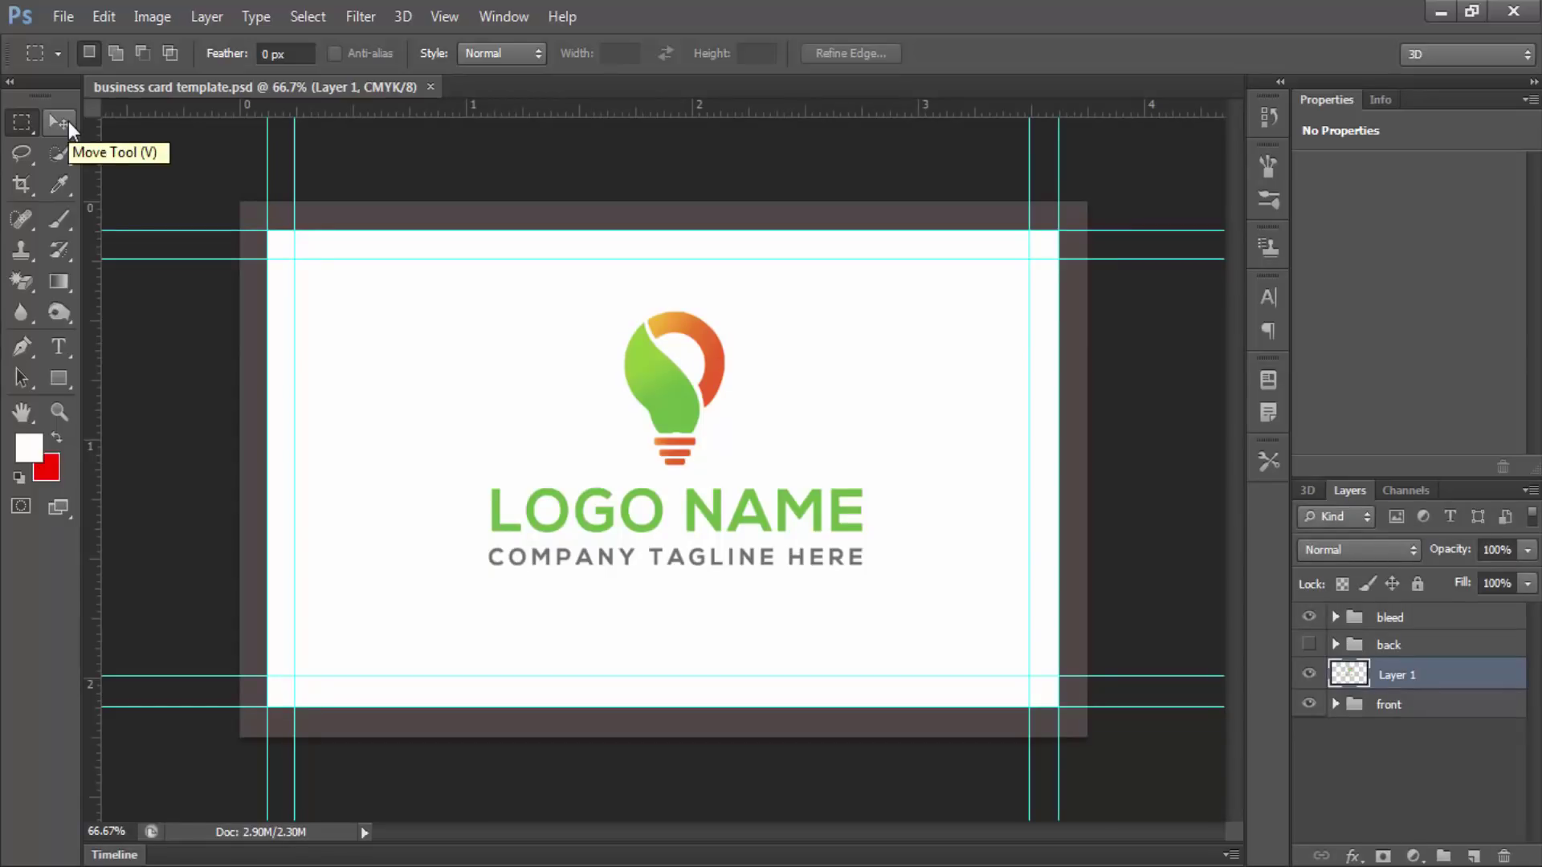
pyautogui.click(1357, 644)
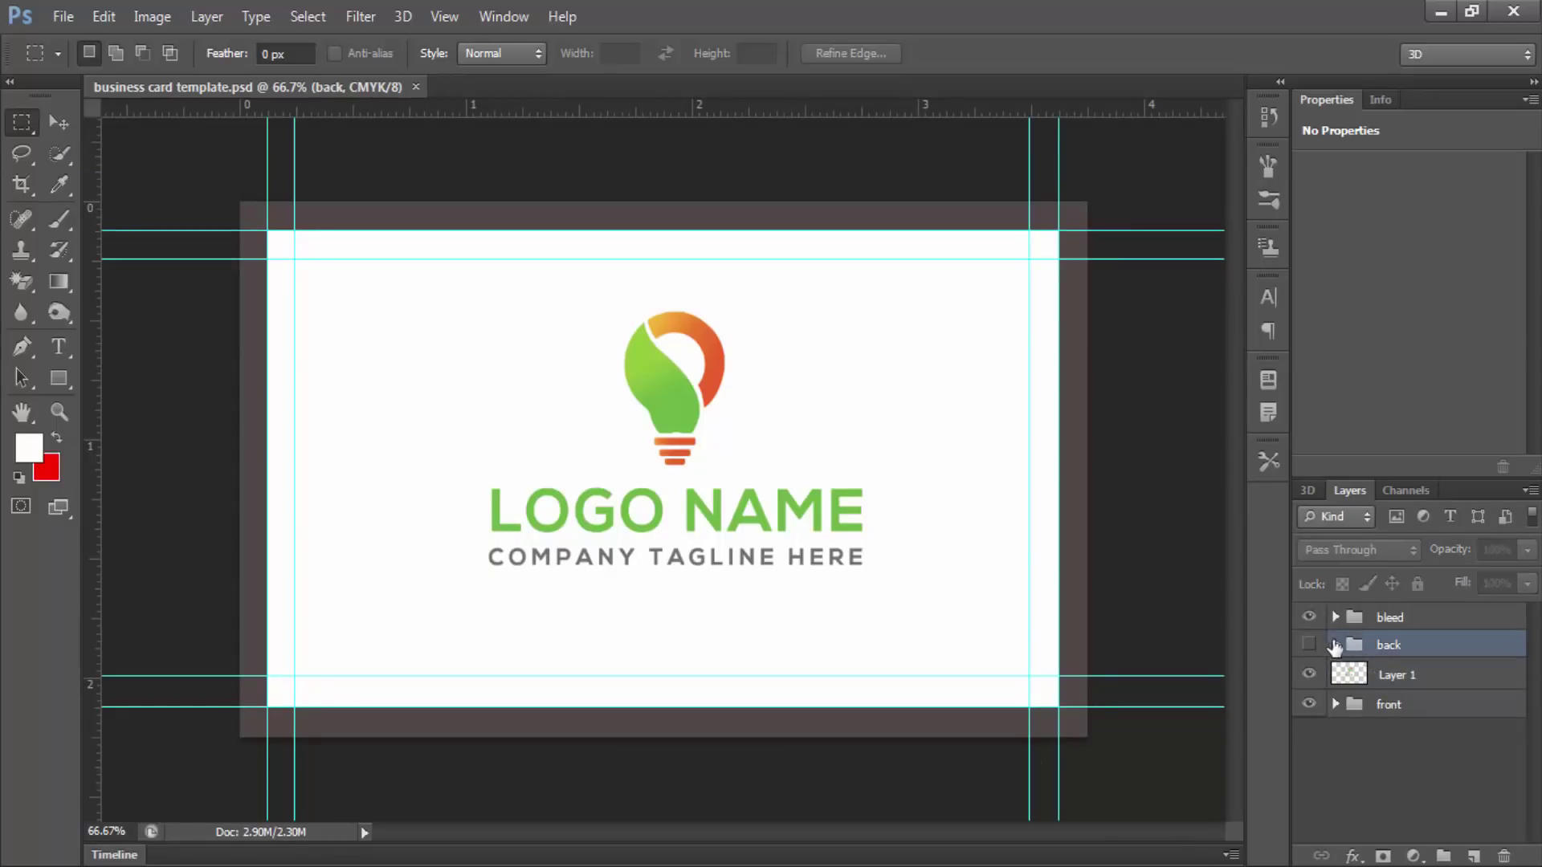
pyautogui.click(1365, 674)
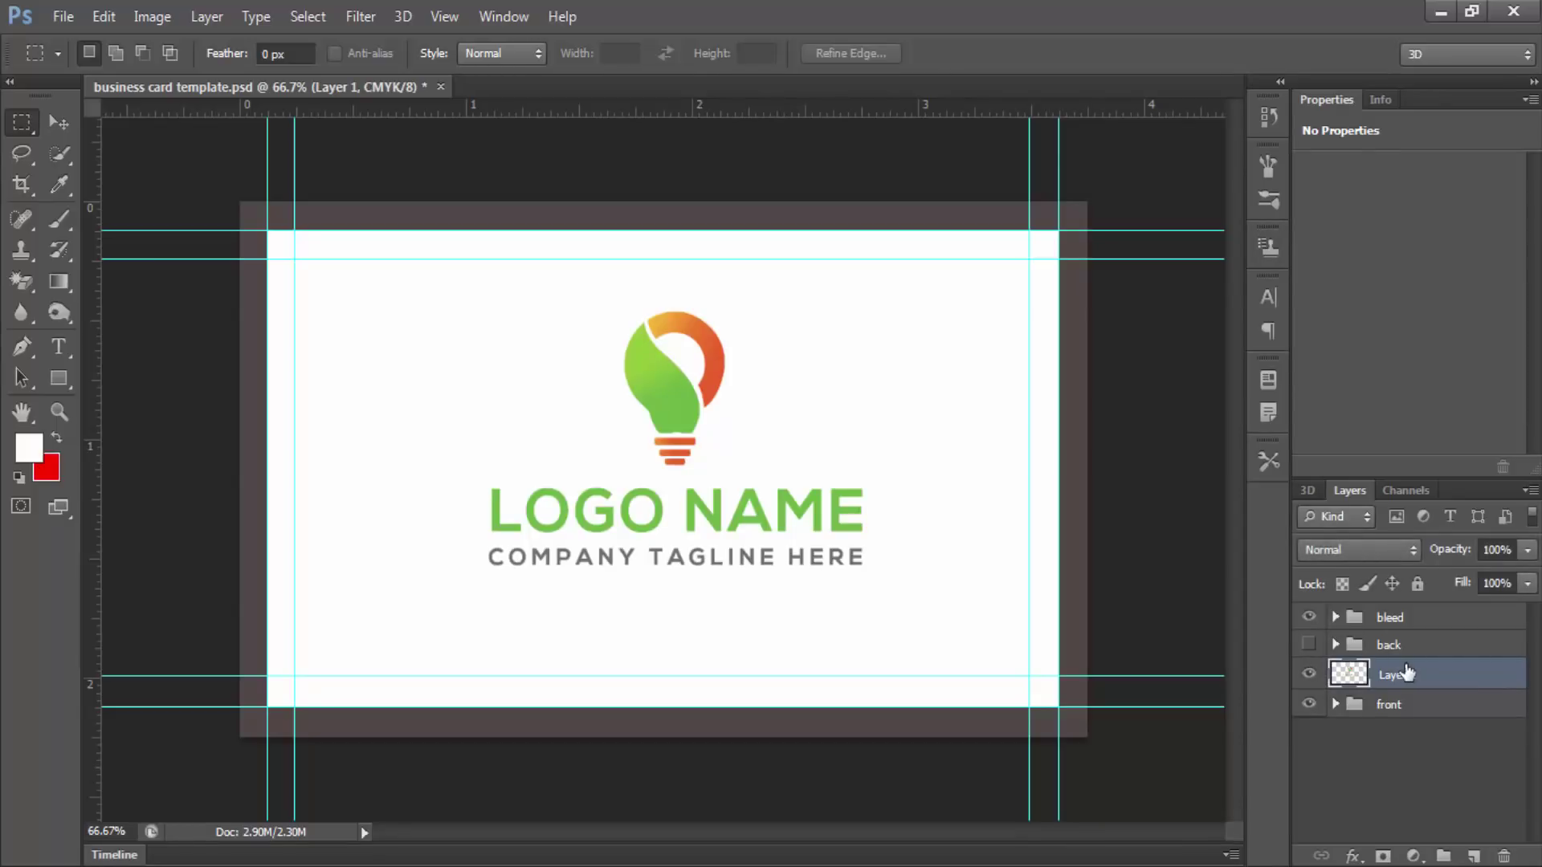
# - Shrink the logo to about three-quarters size, recentre it on the card, and save
pyautogui.hotkey('ctrl', 't')
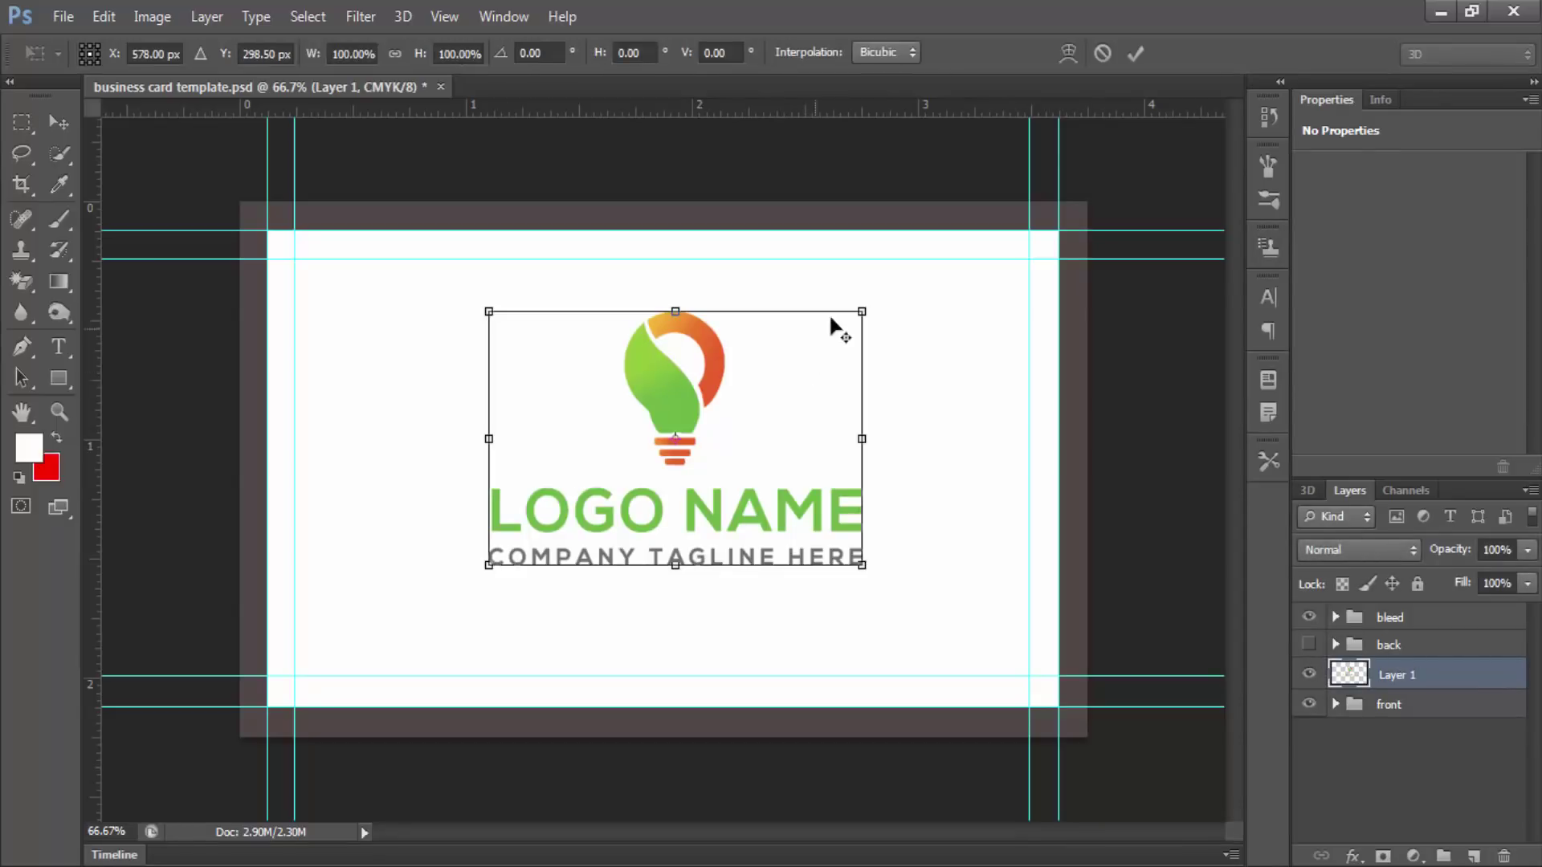
pyautogui.moveTo(858, 313); pyautogui.dragTo(814, 344)
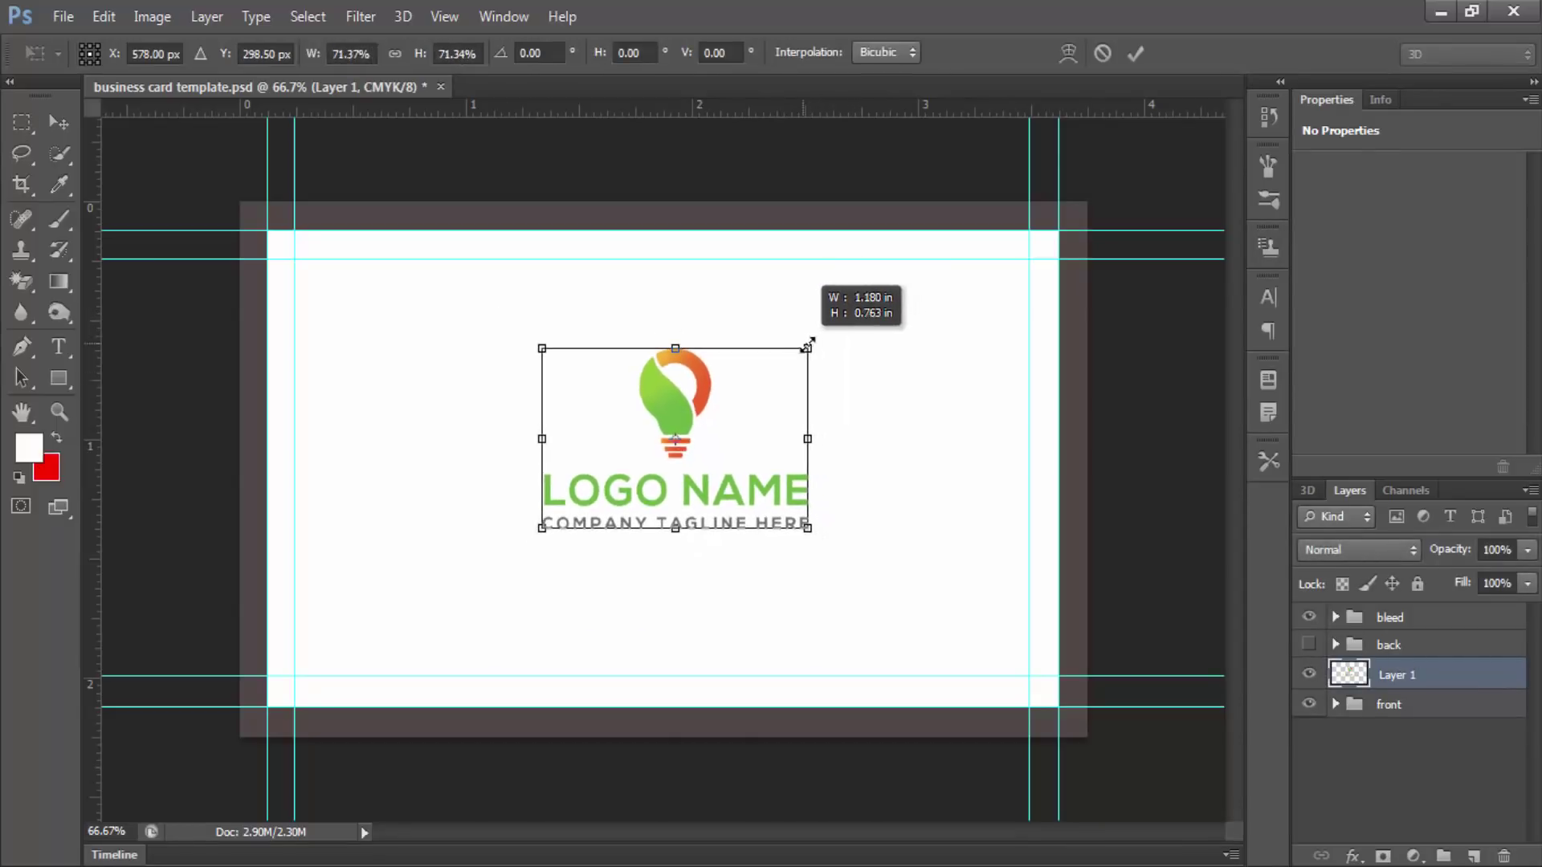
pyautogui.press('Return')
pyautogui.press('v')
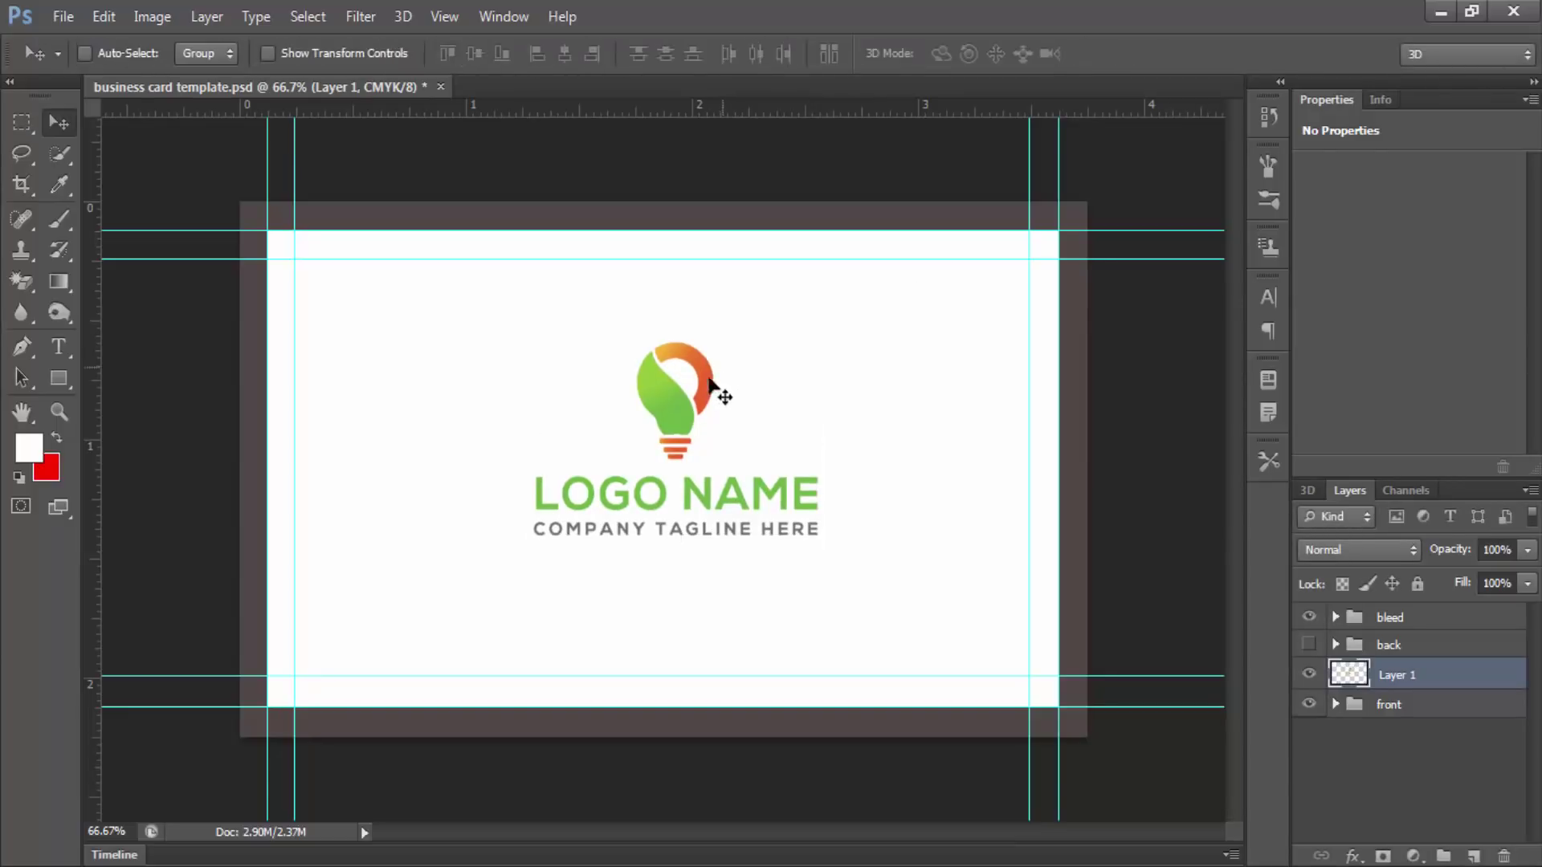
pyautogui.moveTo(686, 402)
pyautogui.mouseDown()
pyautogui.moveTo(667, 450)
pyautogui.moveTo(656, 440)
pyautogui.mouseUp()
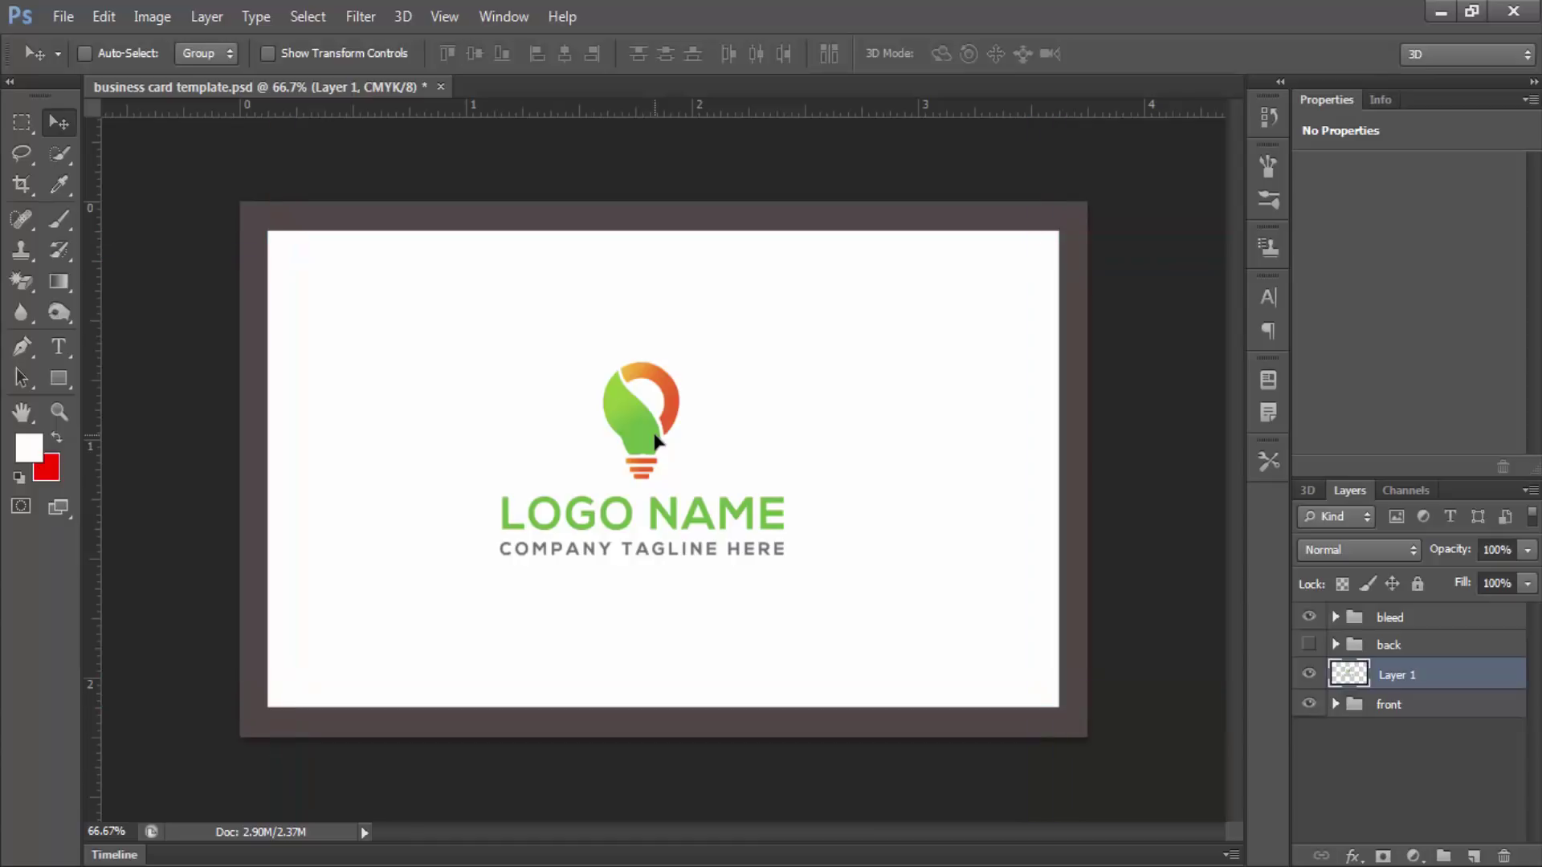
pyautogui.hotkey('ctrl', 's')
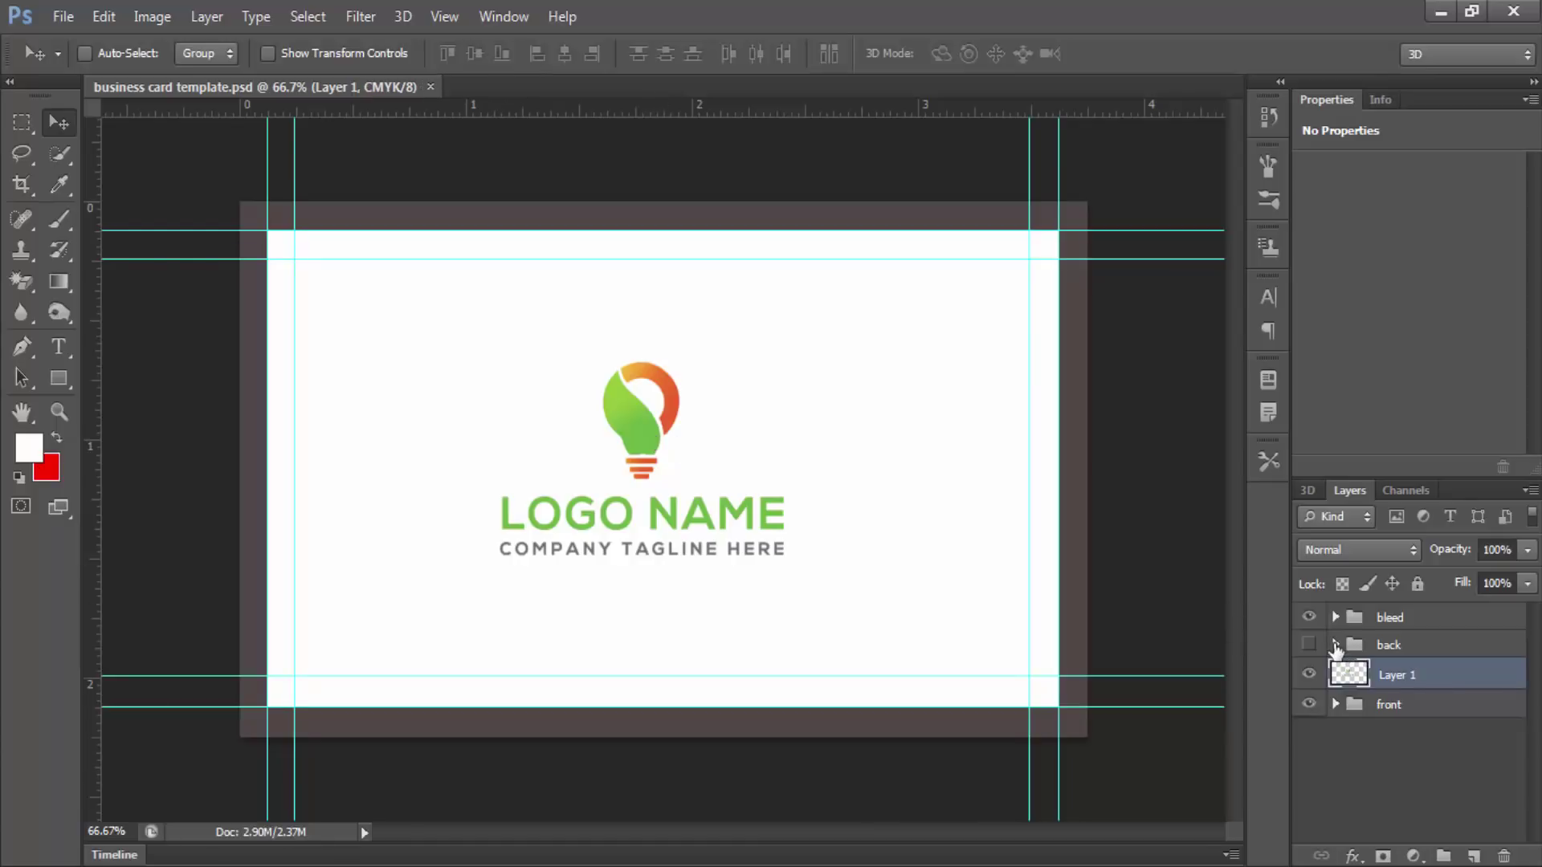
# - Move the logo layer, Layer 1, into the back group and hide the card's back side
pyautogui.click(1336, 645)
pyautogui.moveTo(1386, 707); pyautogui.dragTo(1402, 660)
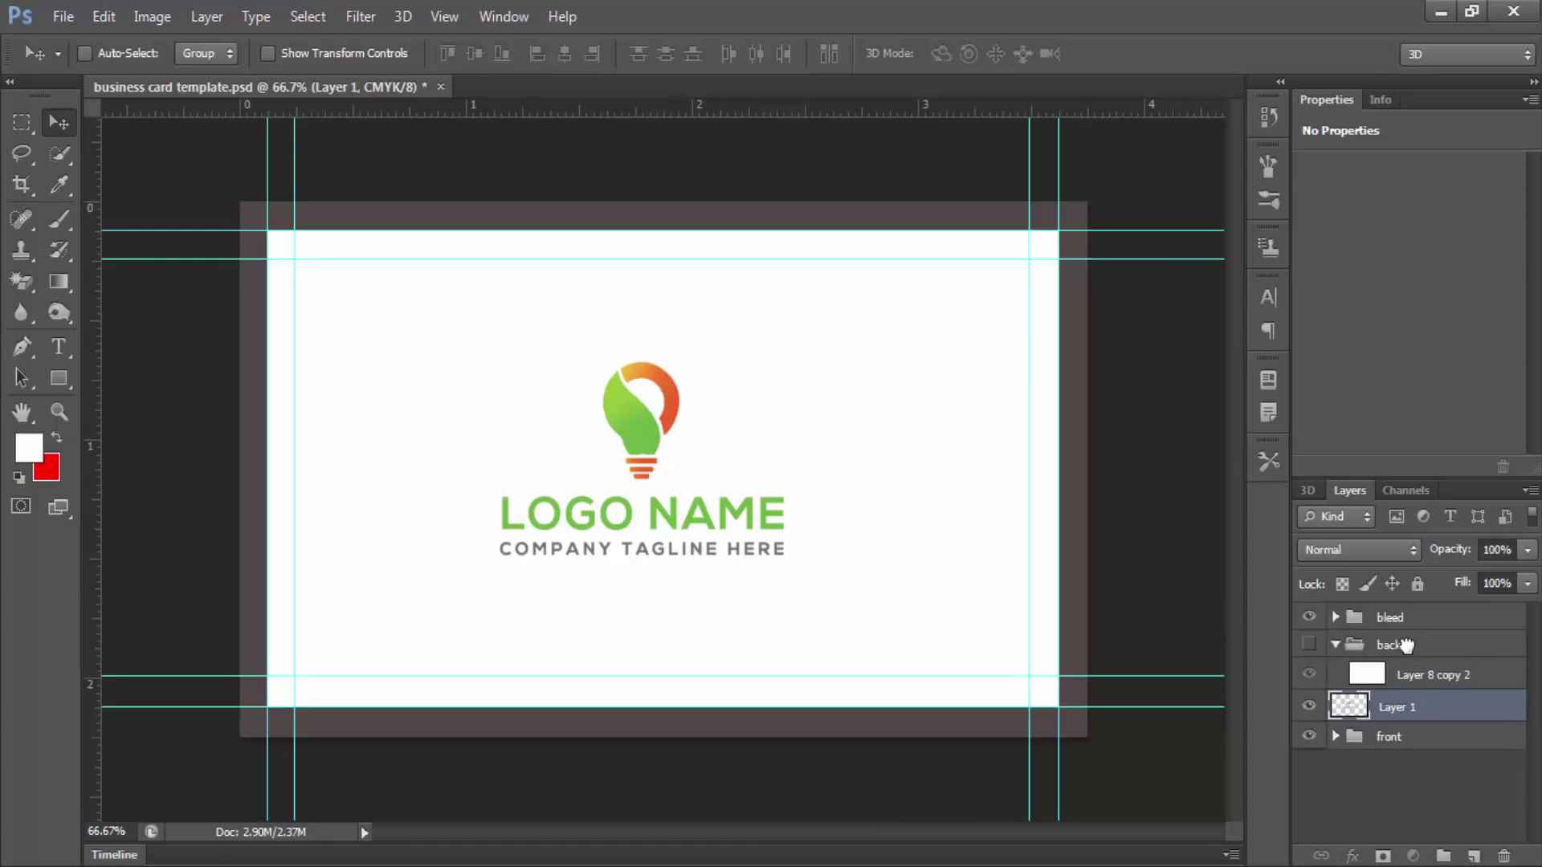
pyautogui.click(1309, 645)
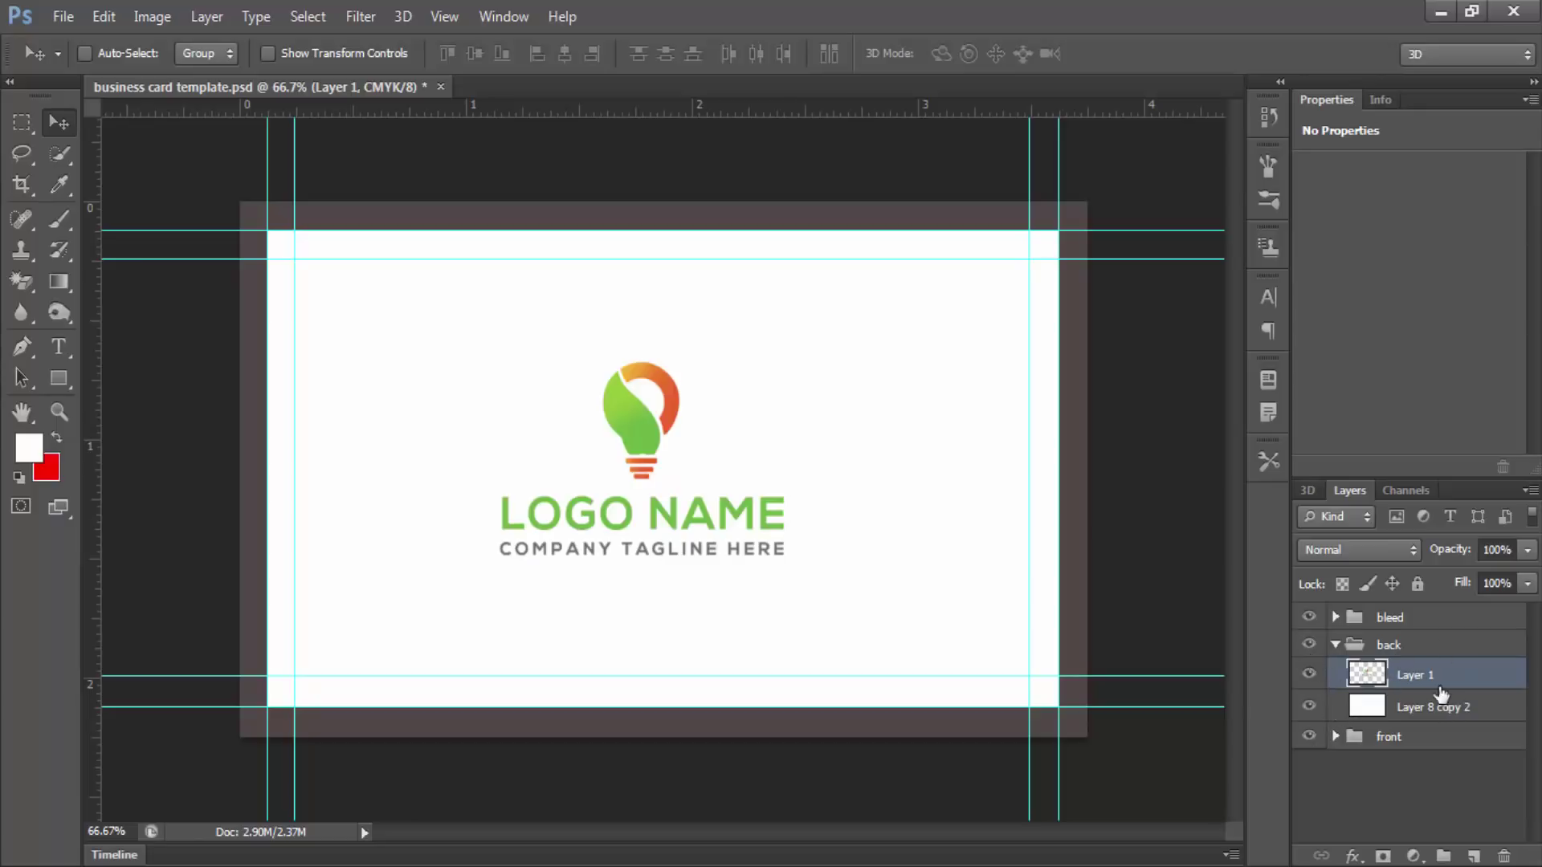
pyautogui.click(1335, 645)
pyautogui.click(1309, 644)
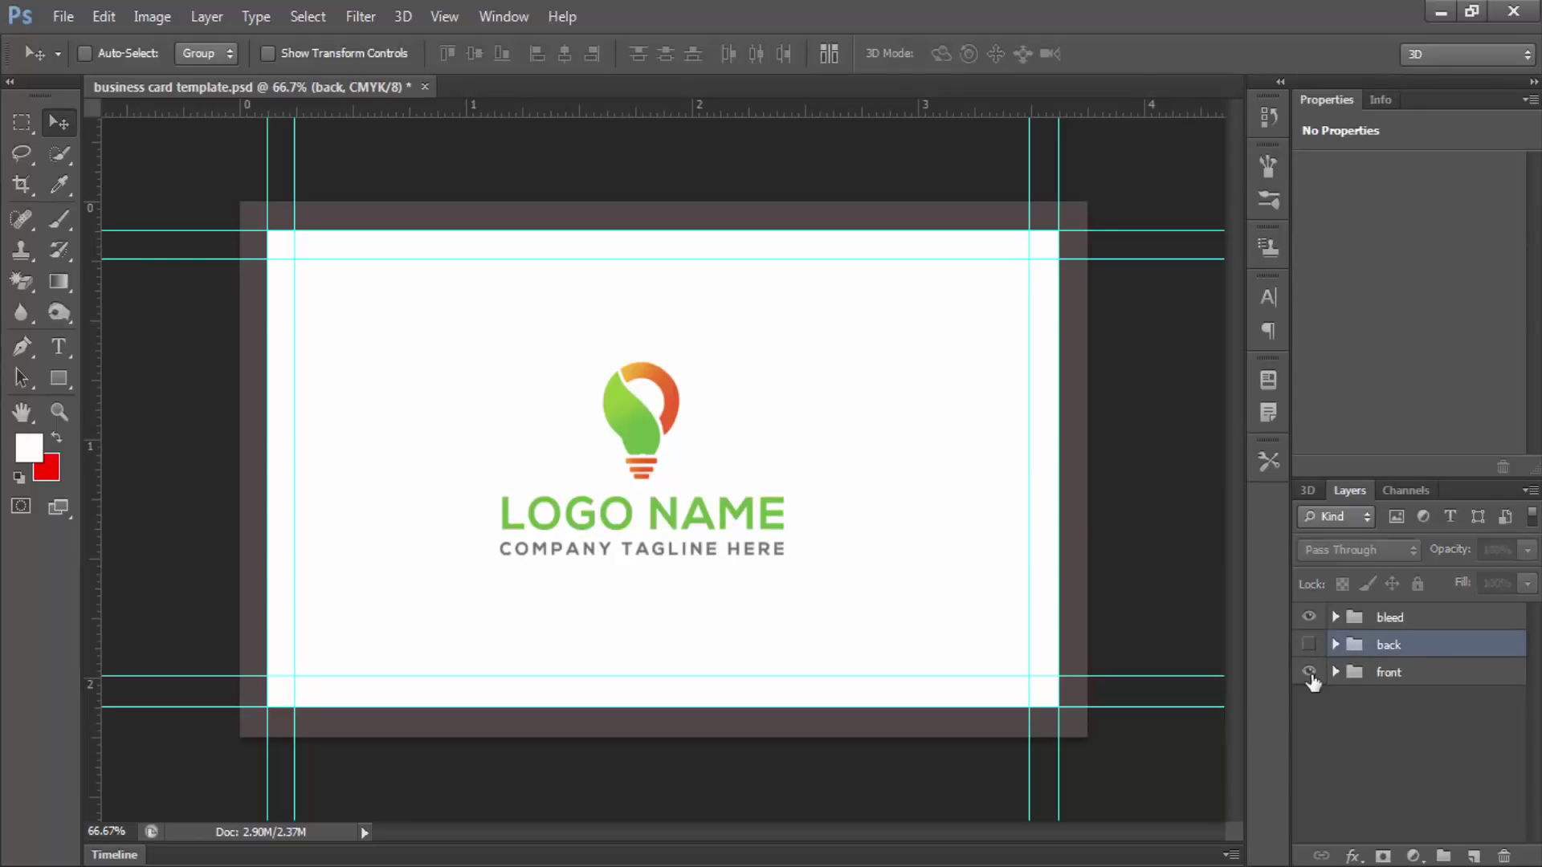
pyautogui.click(1309, 672)
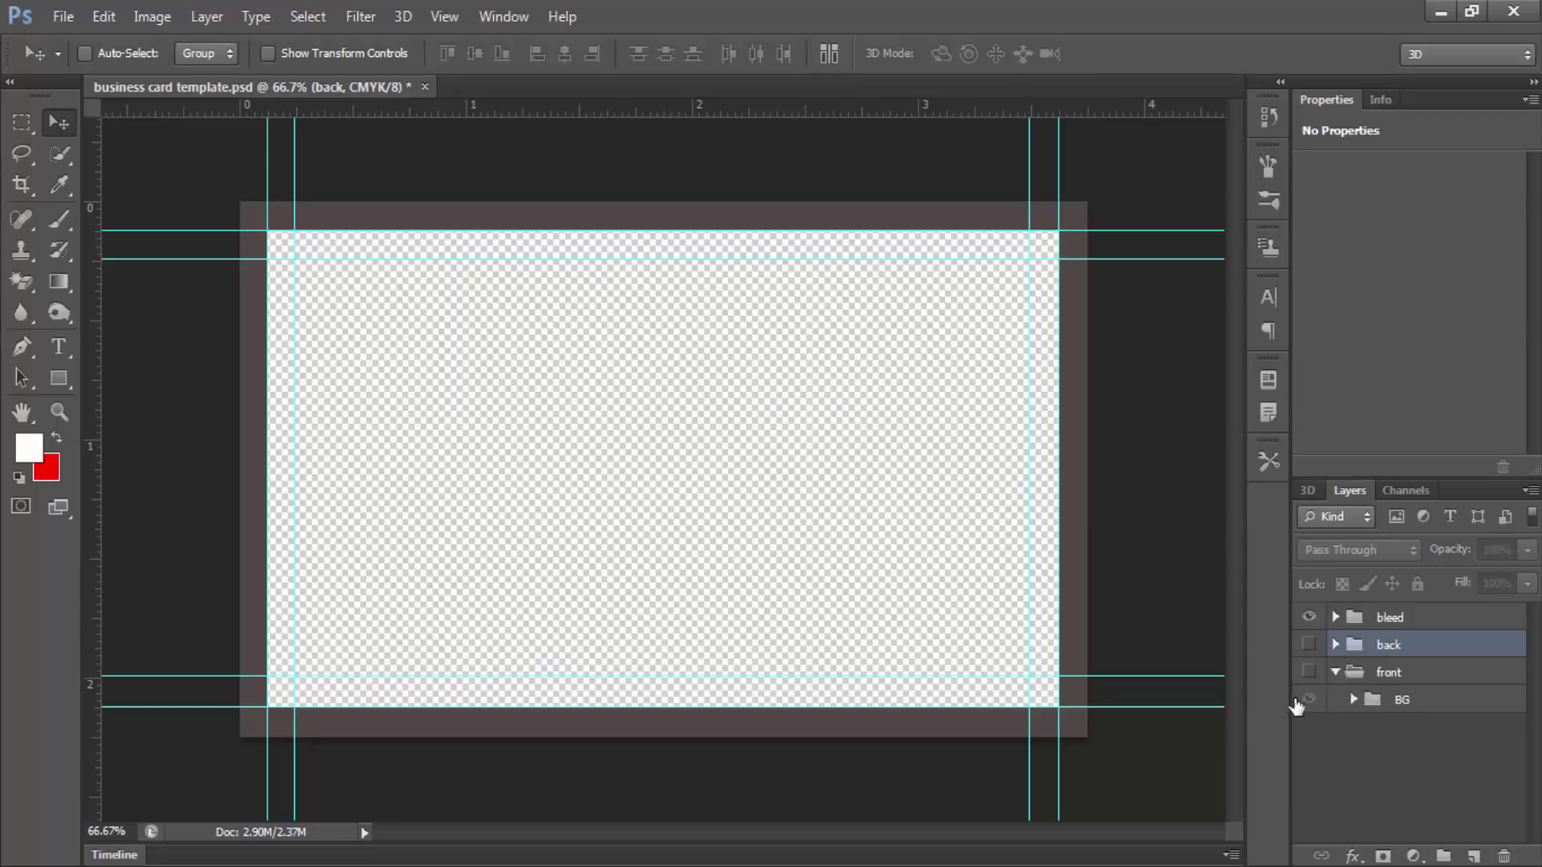
# - Show the front group, save, and draw a thin rectangle strip along the card's bottom
pyautogui.click(1309, 699)
pyautogui.hotkey('ctrl', 's')
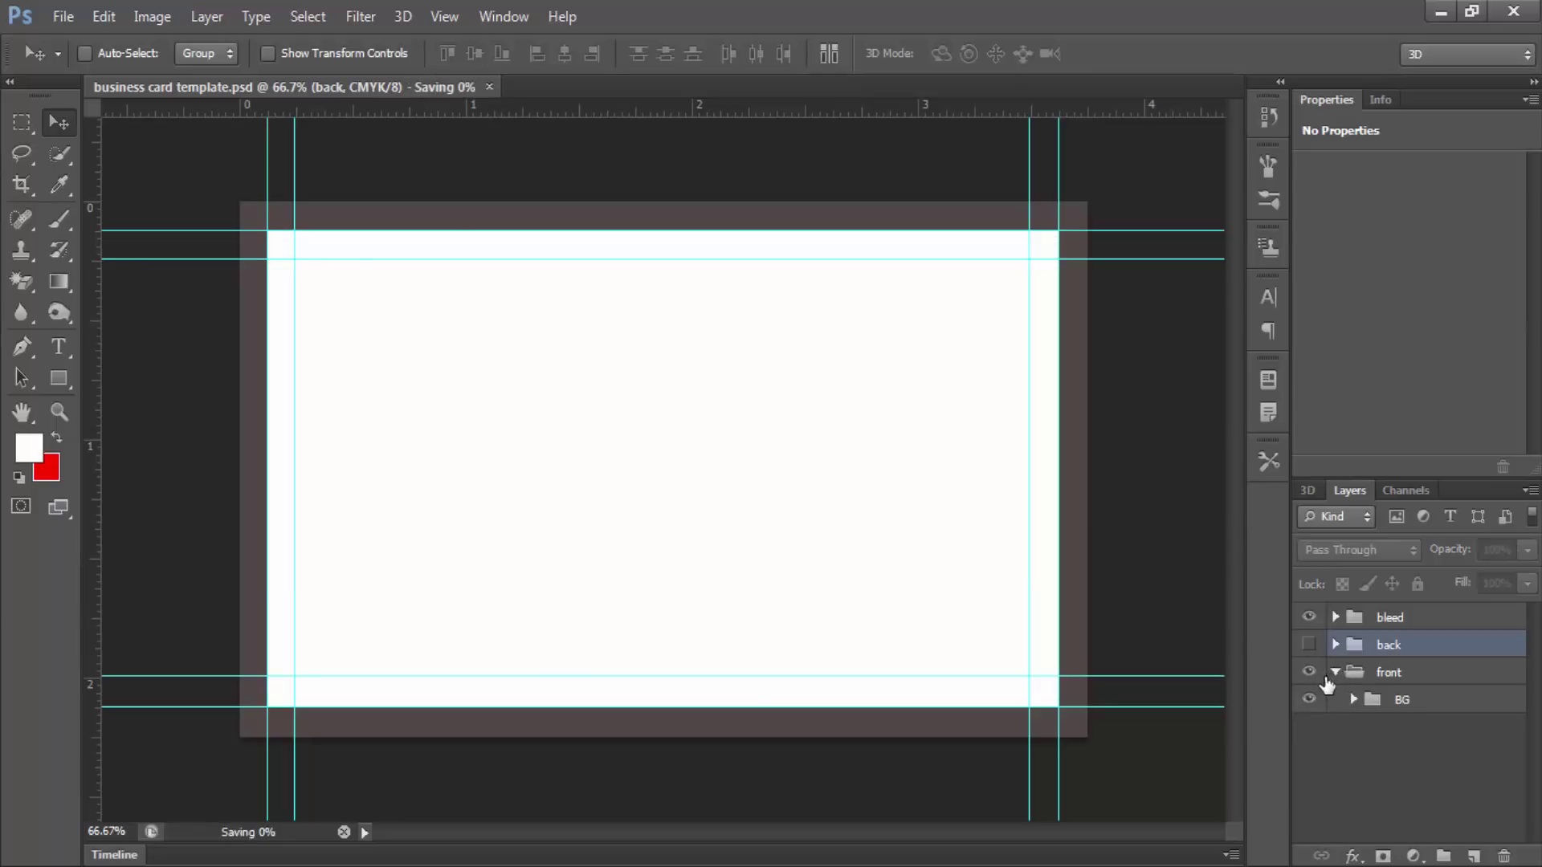
pyautogui.click(1370, 701)
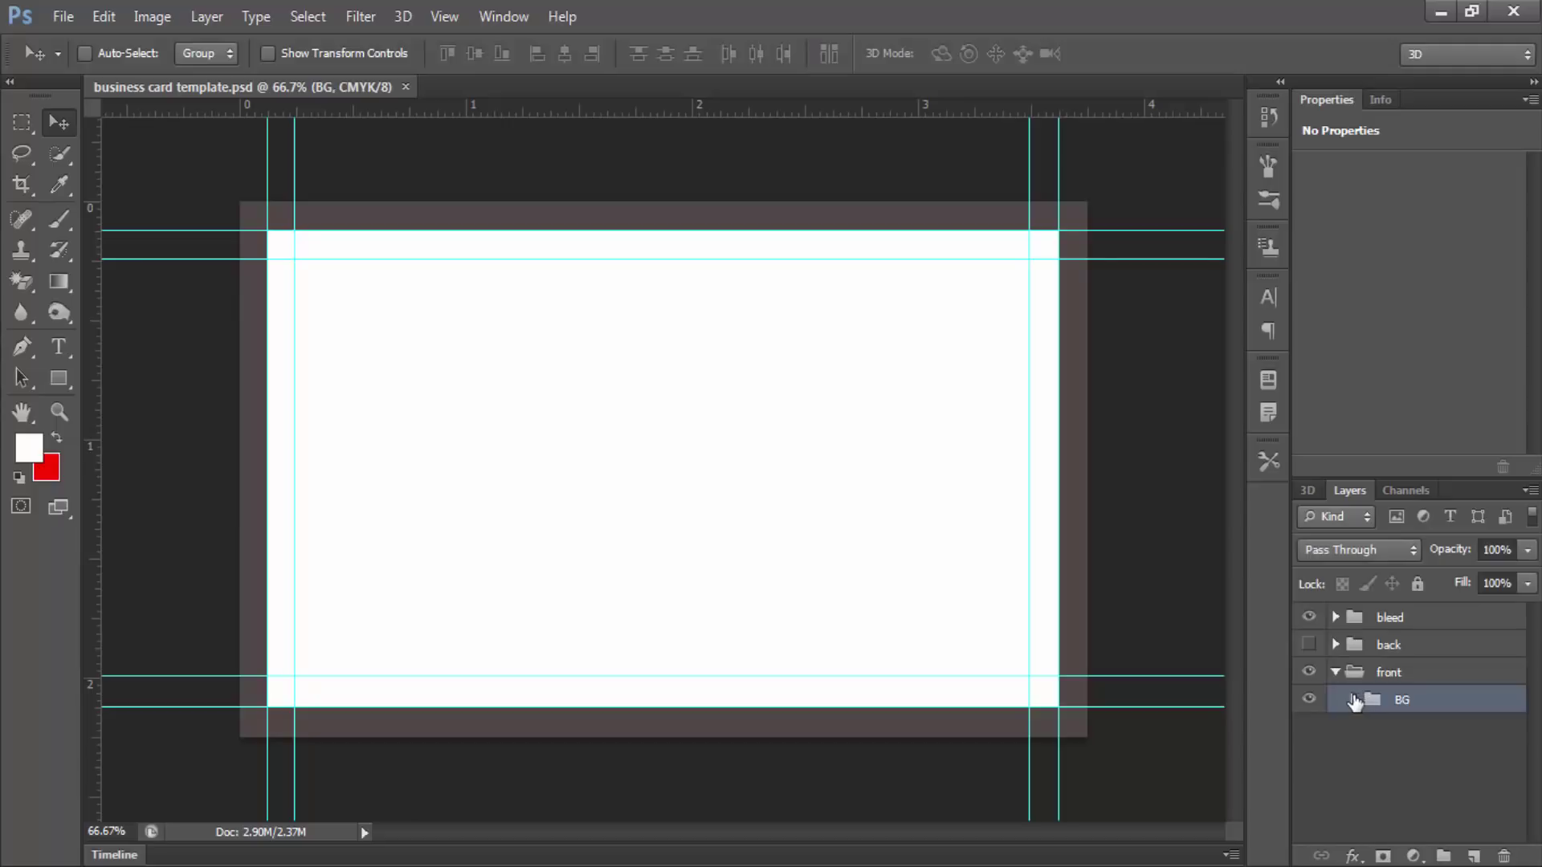
pyautogui.click(59, 378)
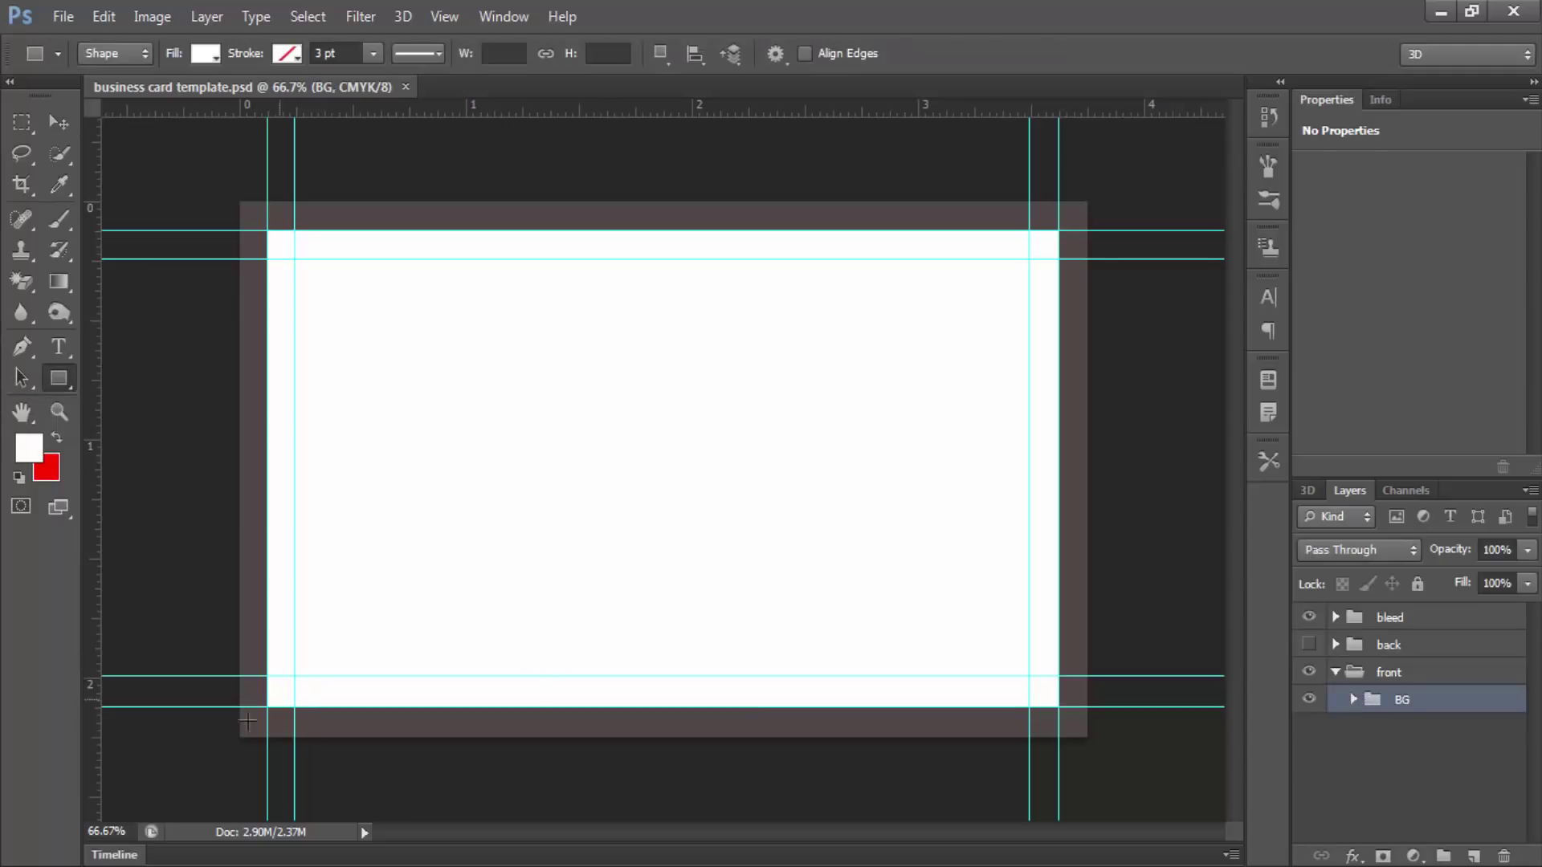
pyautogui.moveTo(233, 740); pyautogui.dragTo(1015, 653)
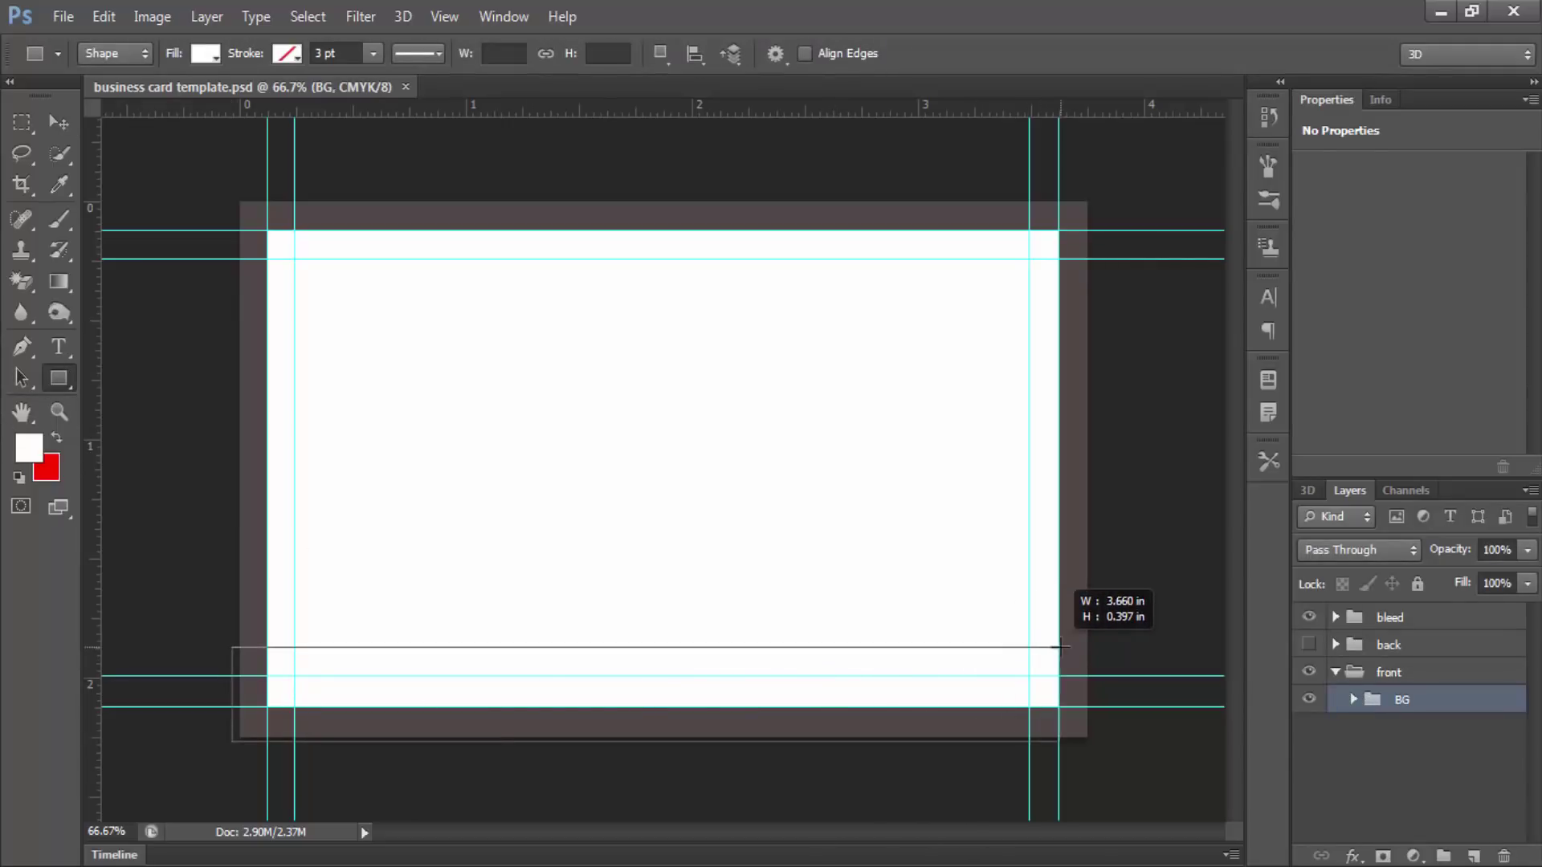
pyautogui.moveTo(1045, 647); pyautogui.dragTo(1050, 678)
pyautogui.press('v')
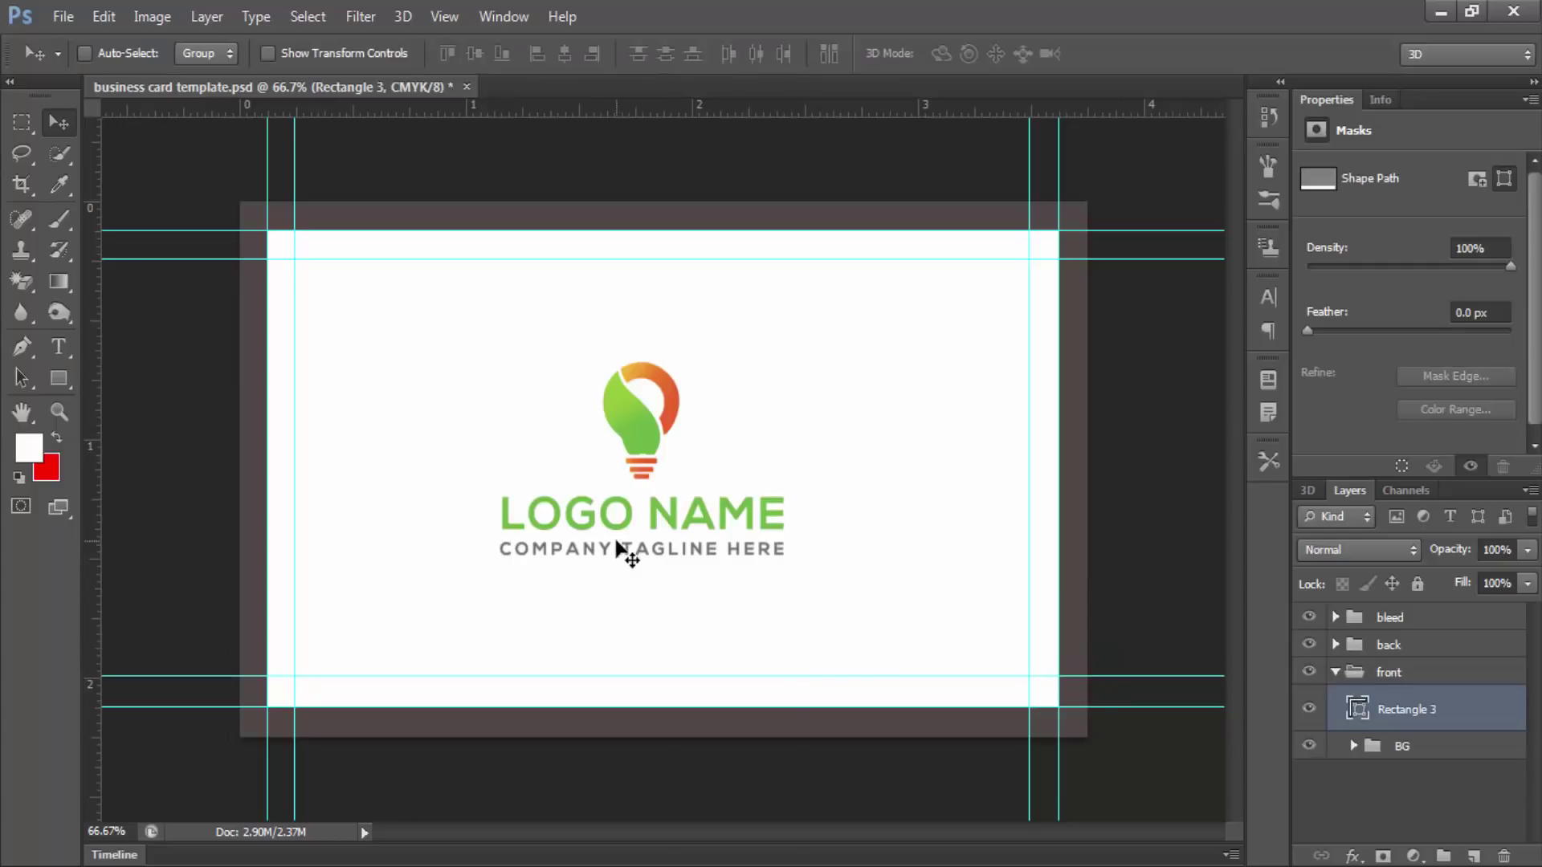
# - Copy the logo layer into the front group and collapse the back group
pyautogui.press('i')
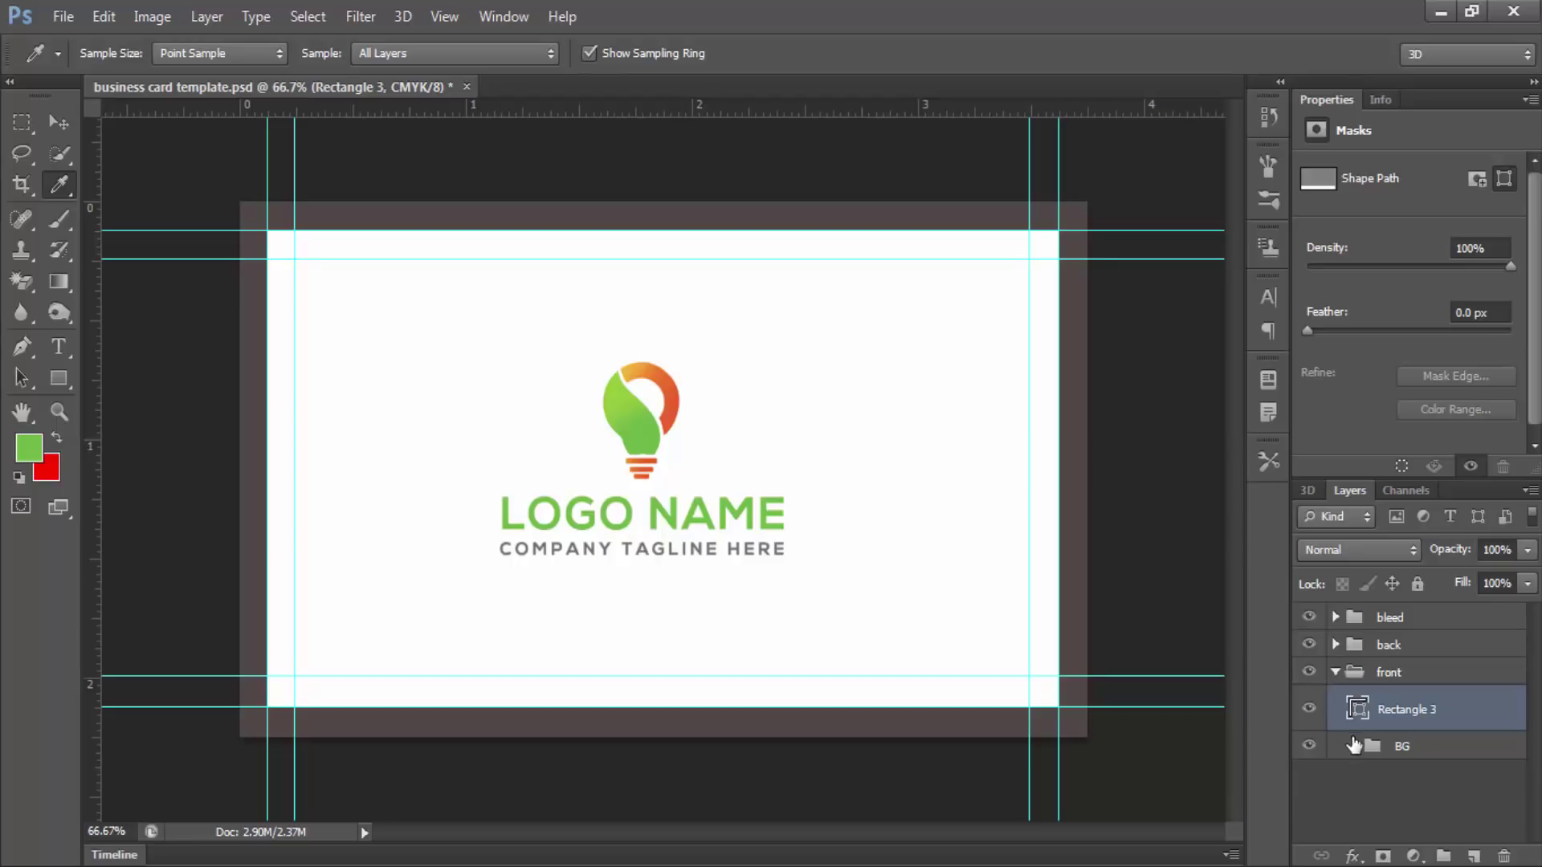
pyautogui.click(1363, 647)
pyautogui.click(1403, 679)
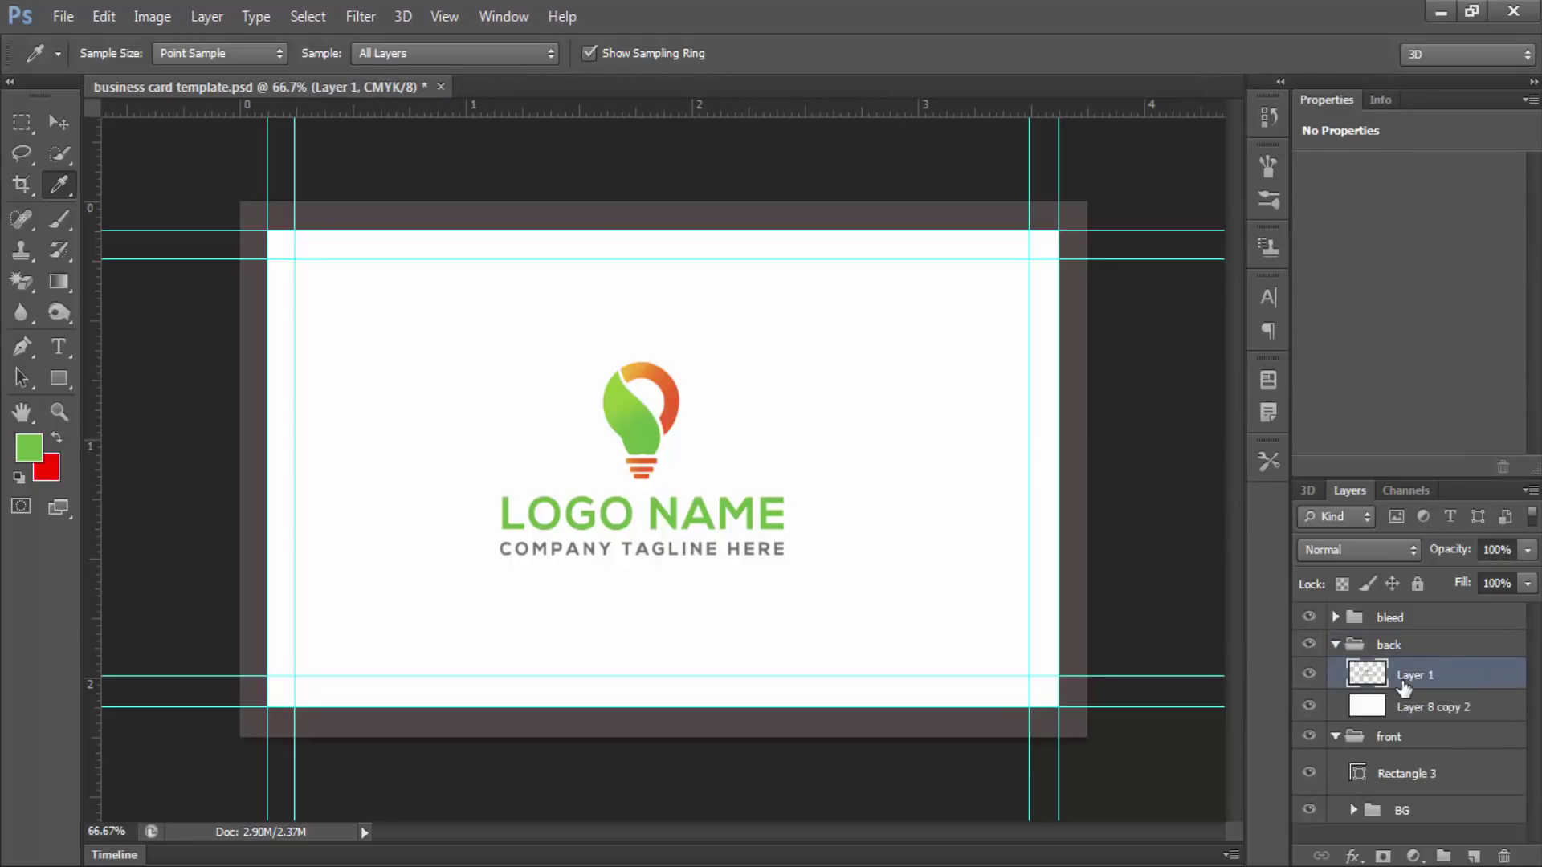
pyautogui.hotkey('ctrl', 'j')
pyautogui.moveTo(1406, 677); pyautogui.dragTo(1393, 771)
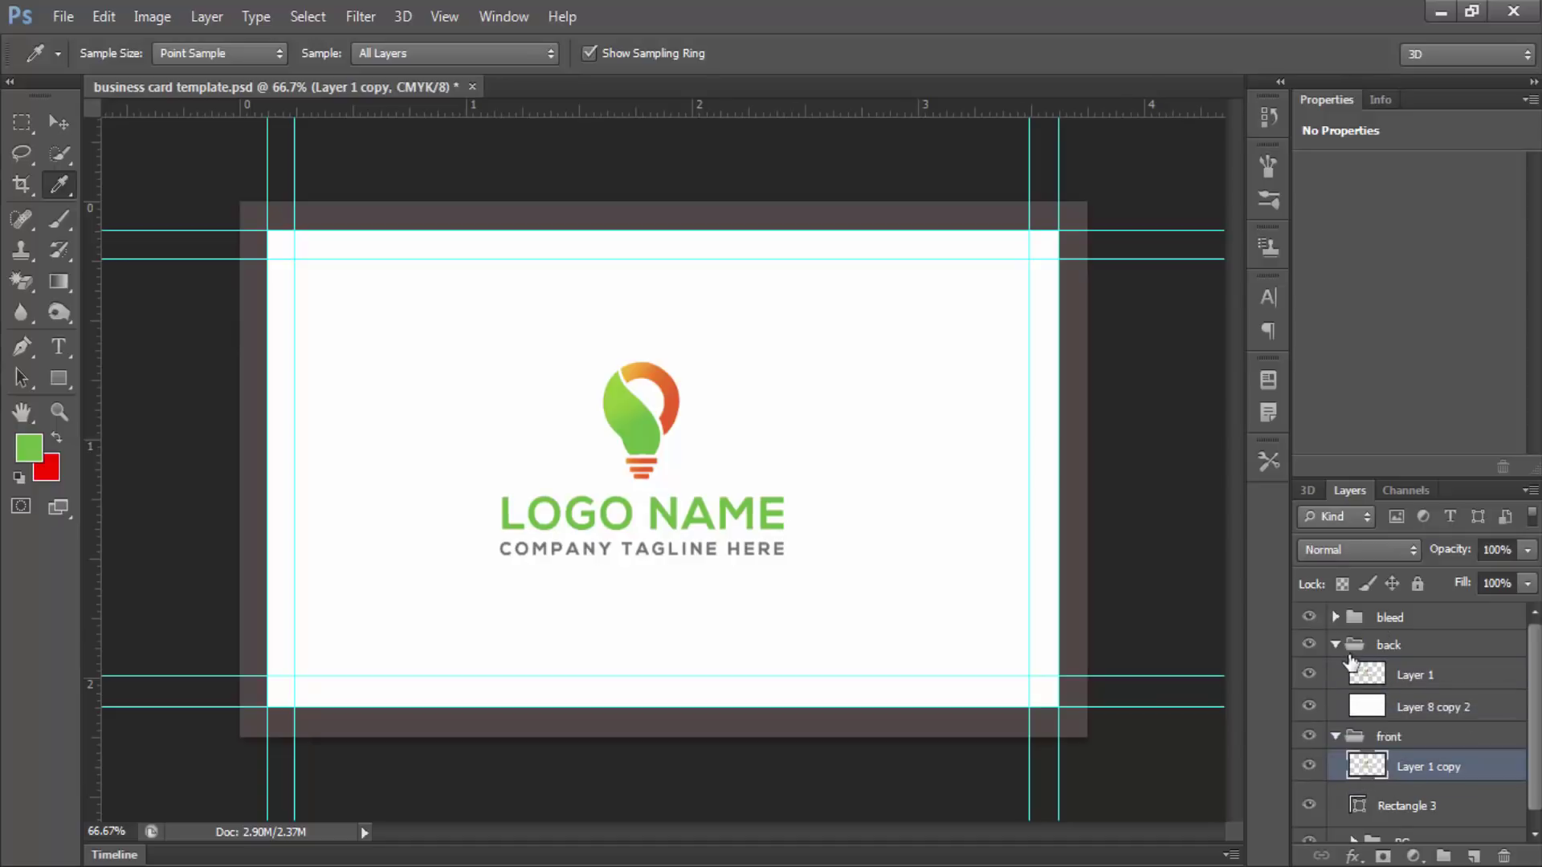
pyautogui.click(1336, 644)
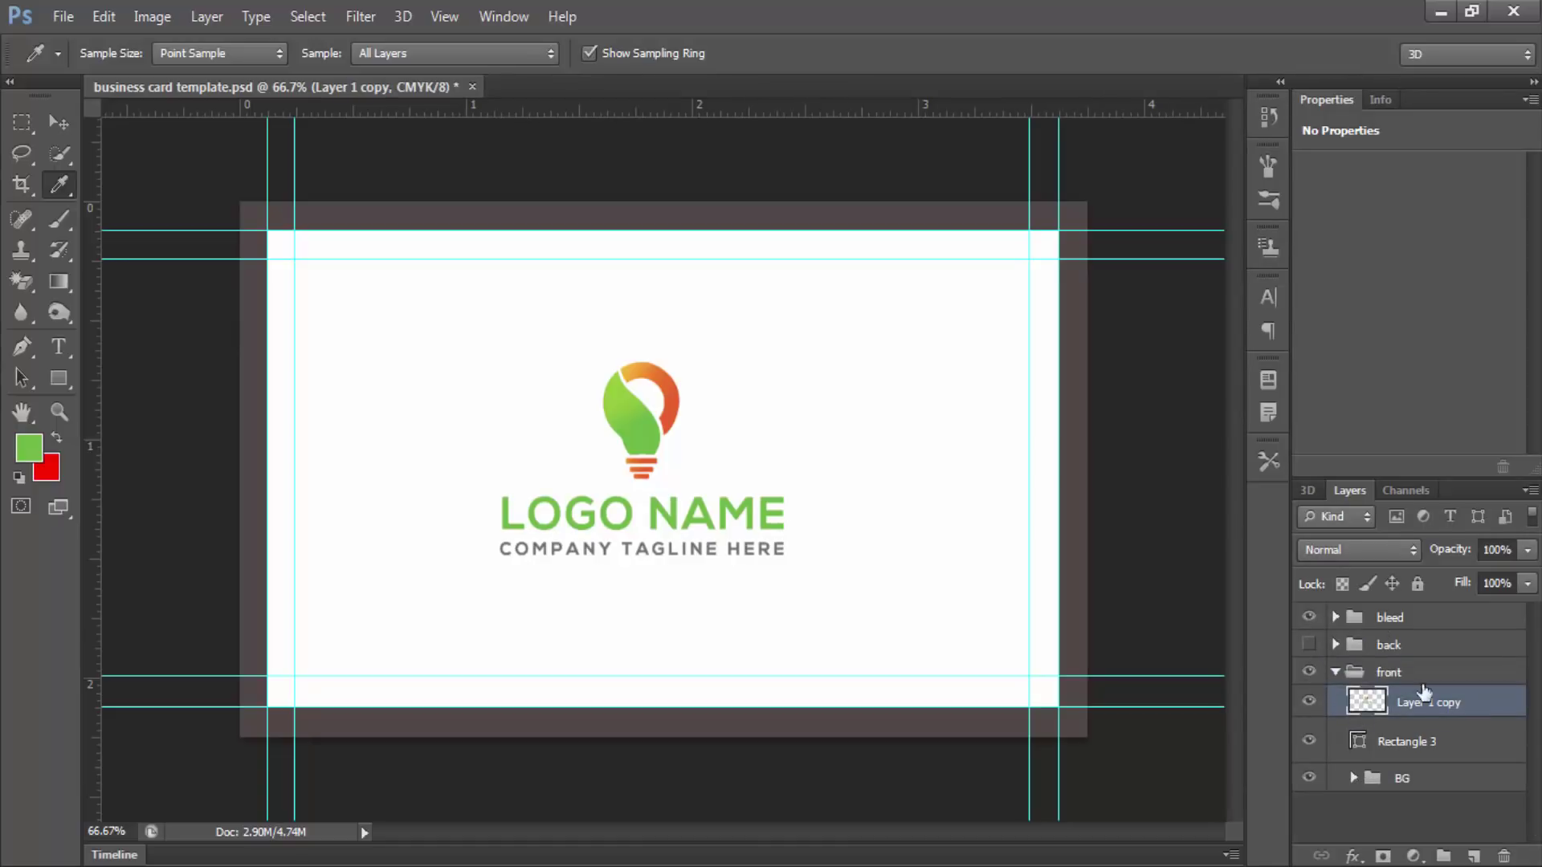
# - Fill Rectangle 3 with the logo's green and enable a Gradient Overlay style
pyautogui.doubleClick(1358, 741)
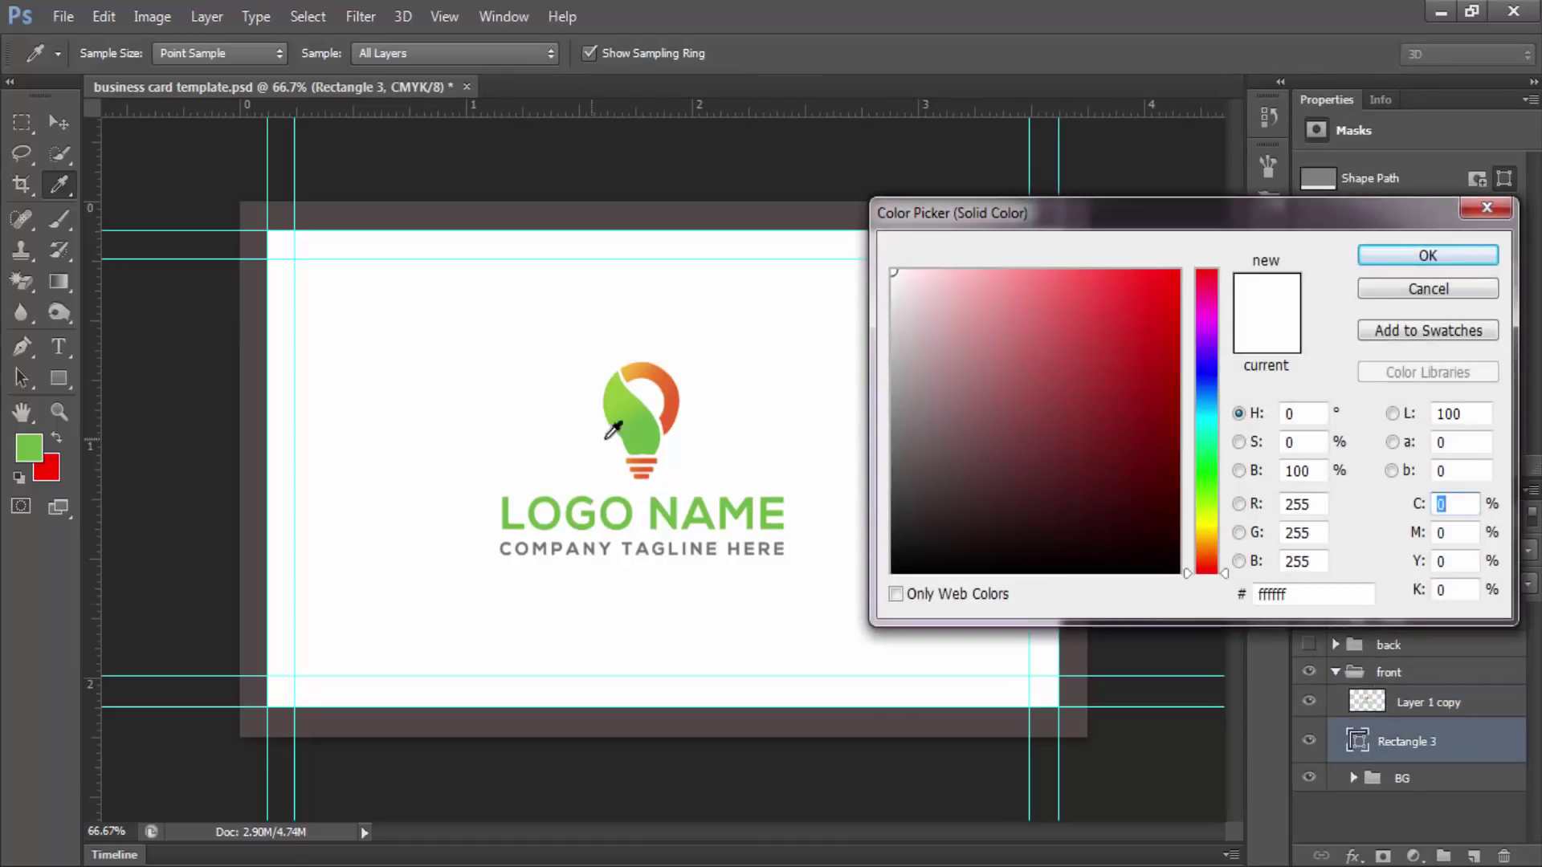
pyautogui.click(654, 441)
pyautogui.click(1427, 256)
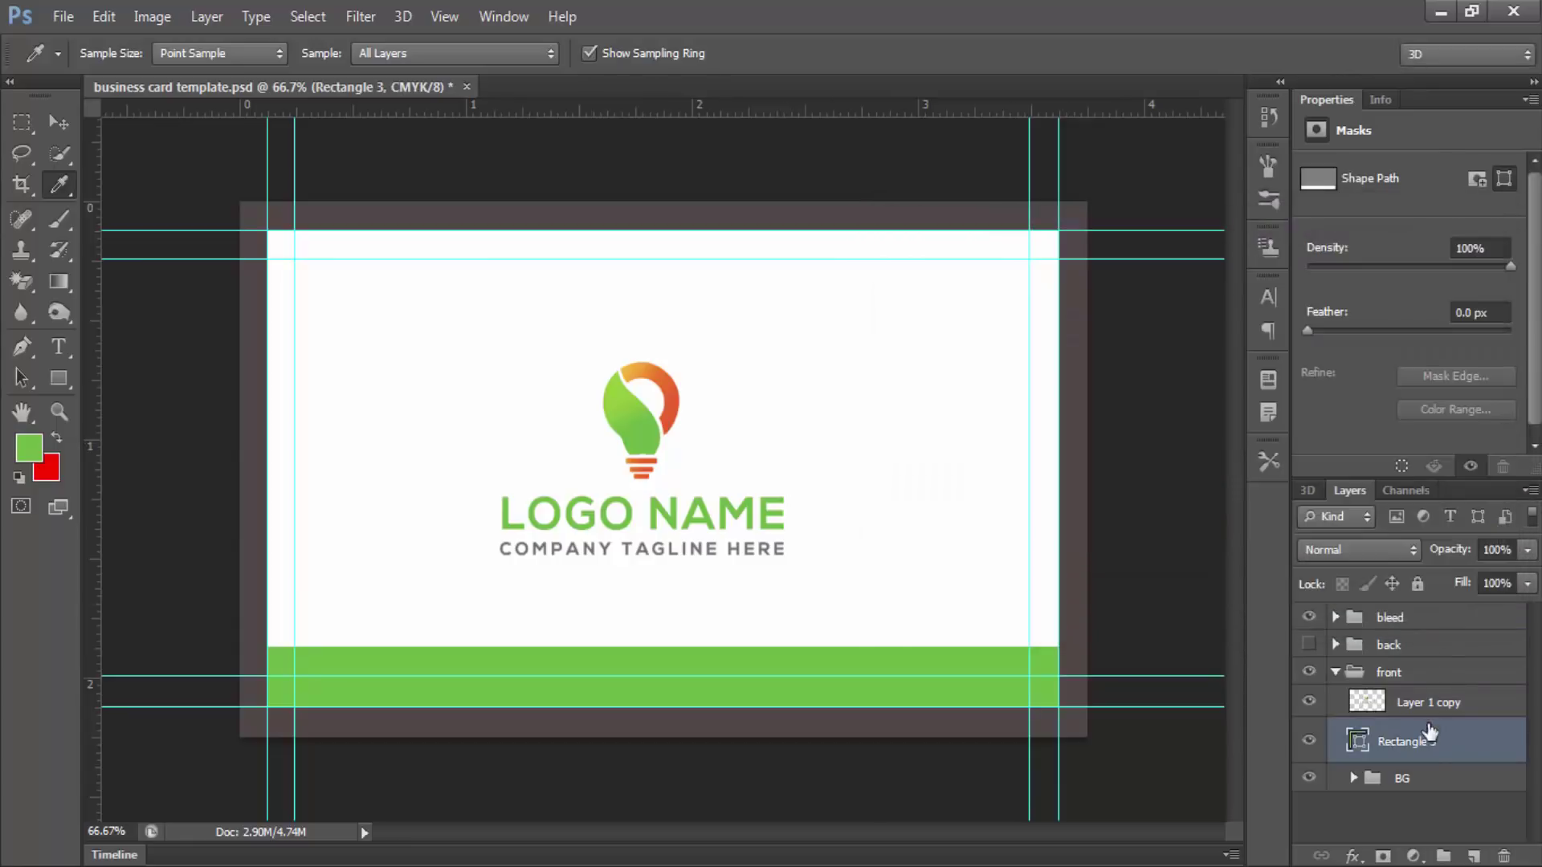
pyautogui.rightClick(1428, 734)
pyautogui.click(1142, 14)
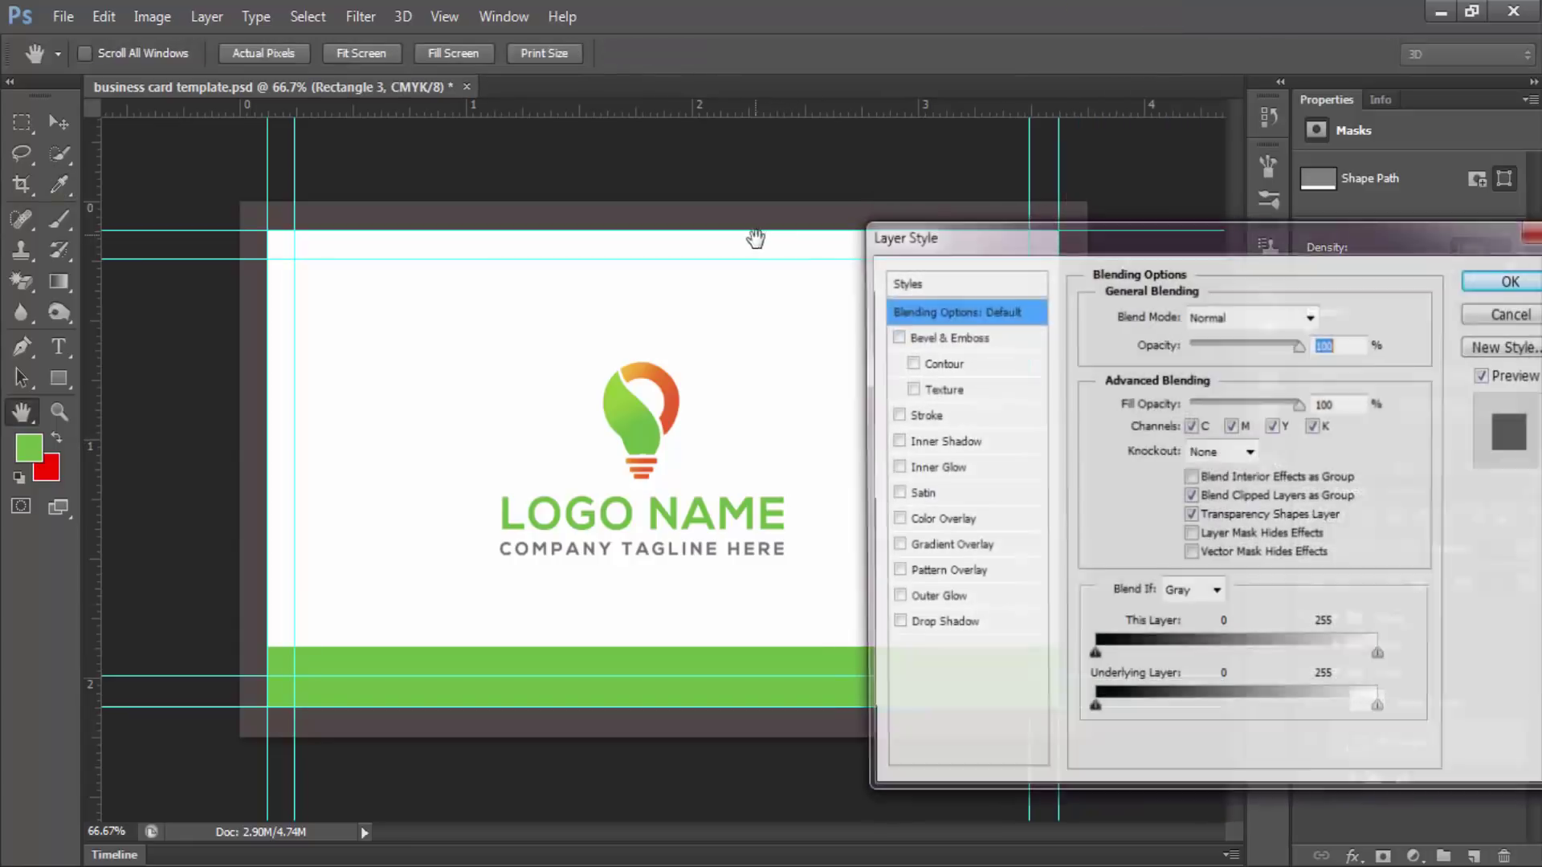
pyautogui.click(940, 546)
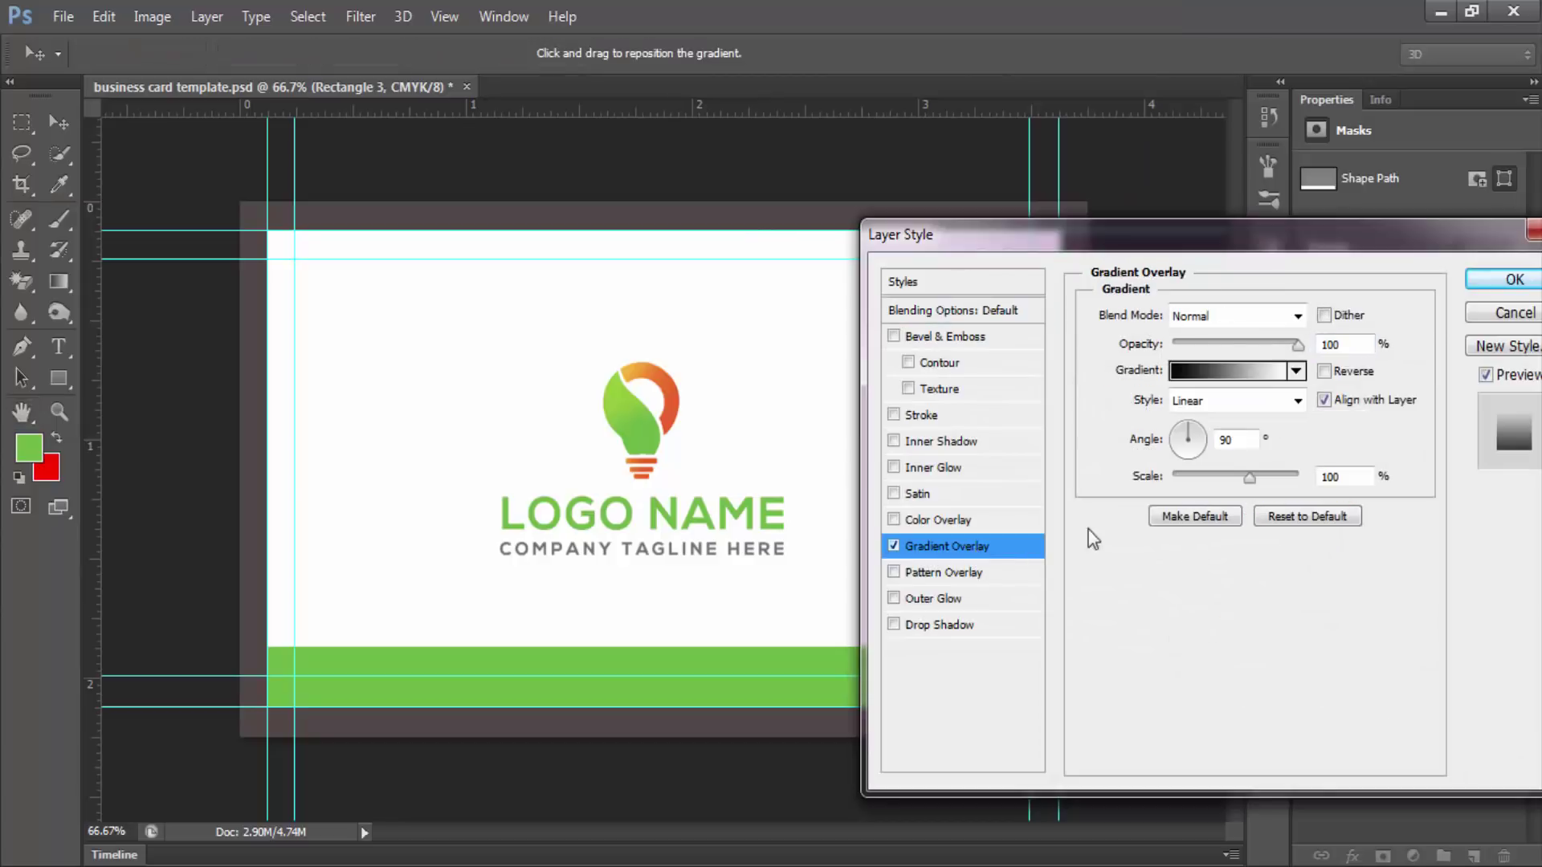
# - Set the gradient to a darker logo green fading to a lighter logo green and apply it
pyautogui.click(1247, 358)
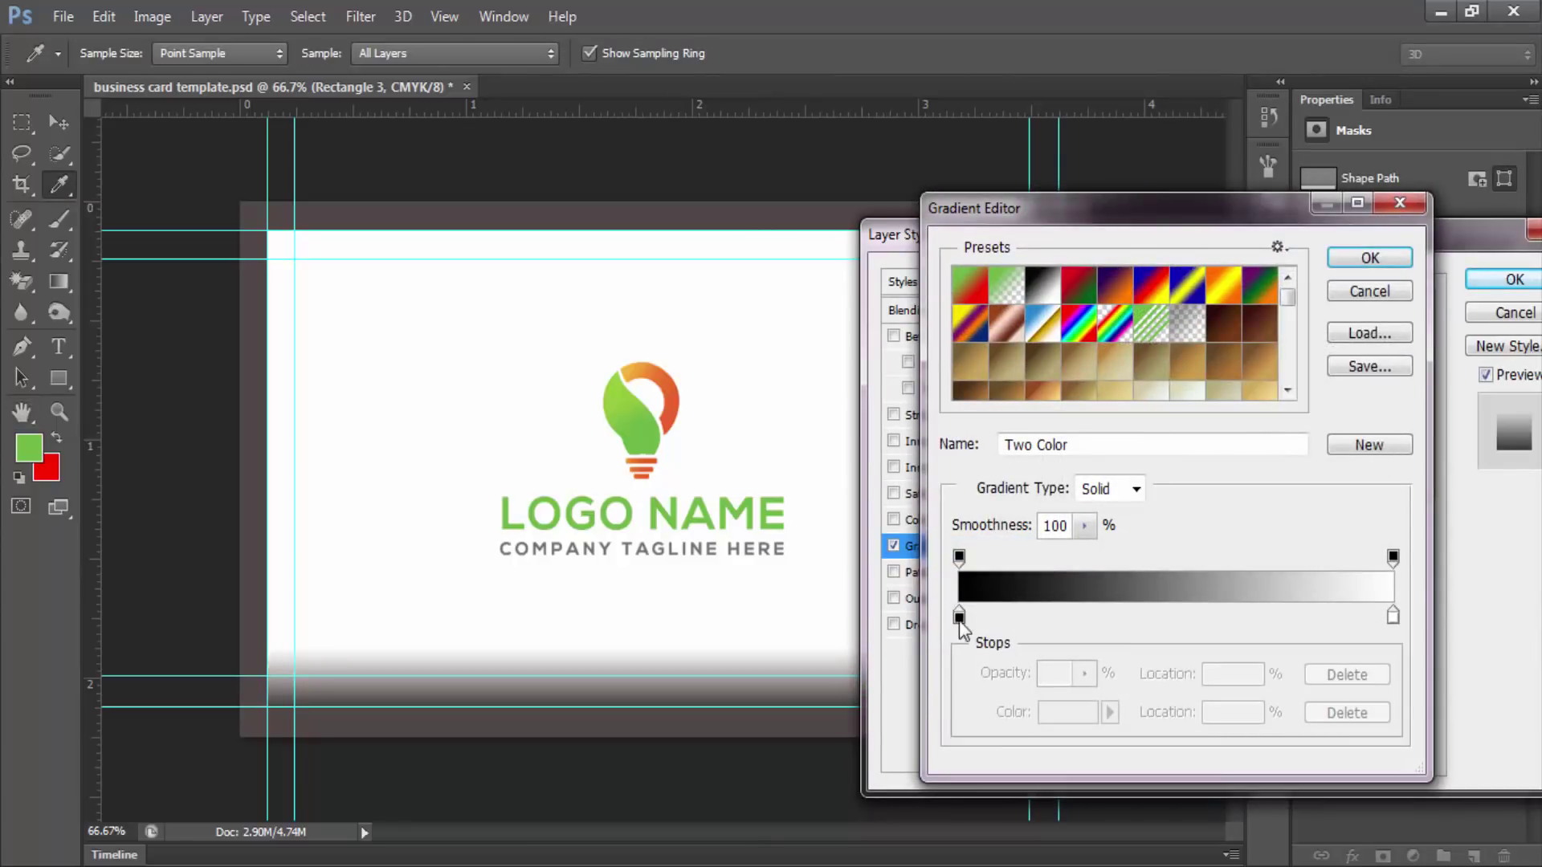
pyautogui.doubleClick(959, 618)
pyautogui.click(649, 450)
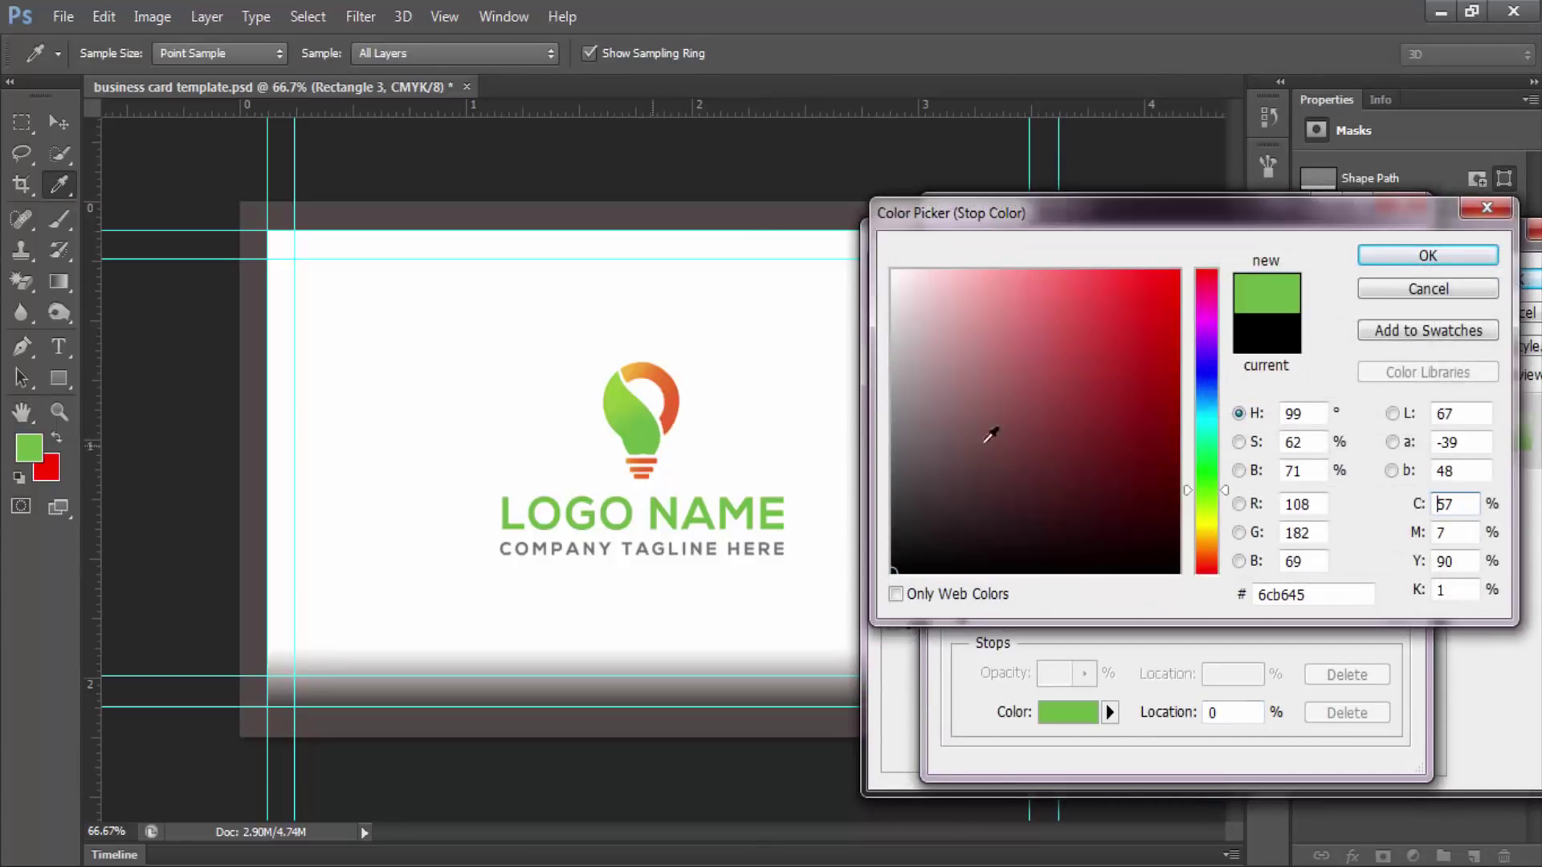
pyautogui.press('Return')
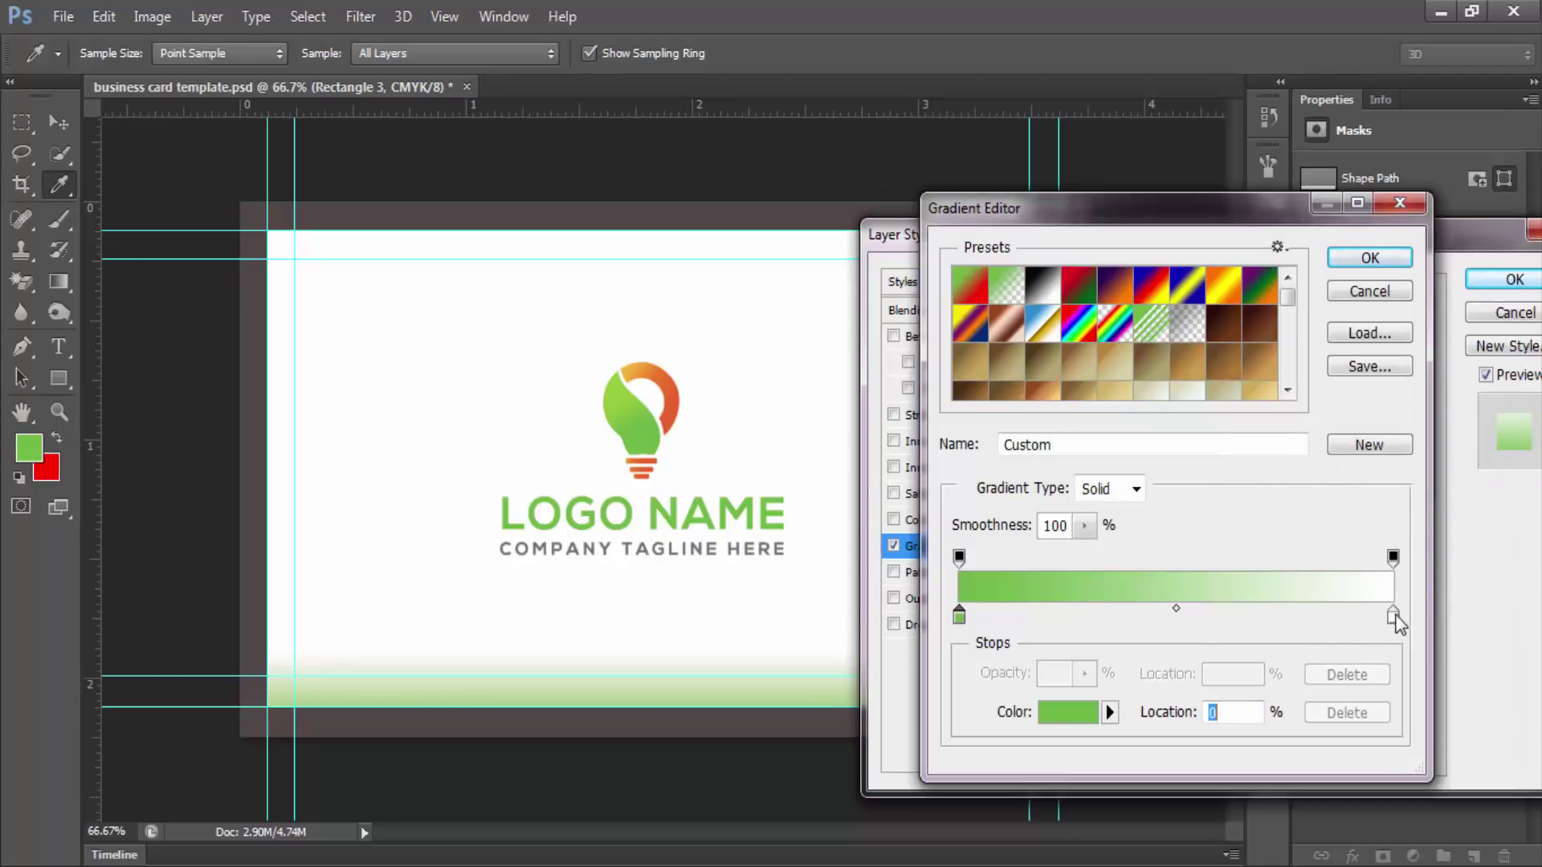
pyautogui.doubleClick(1394, 617)
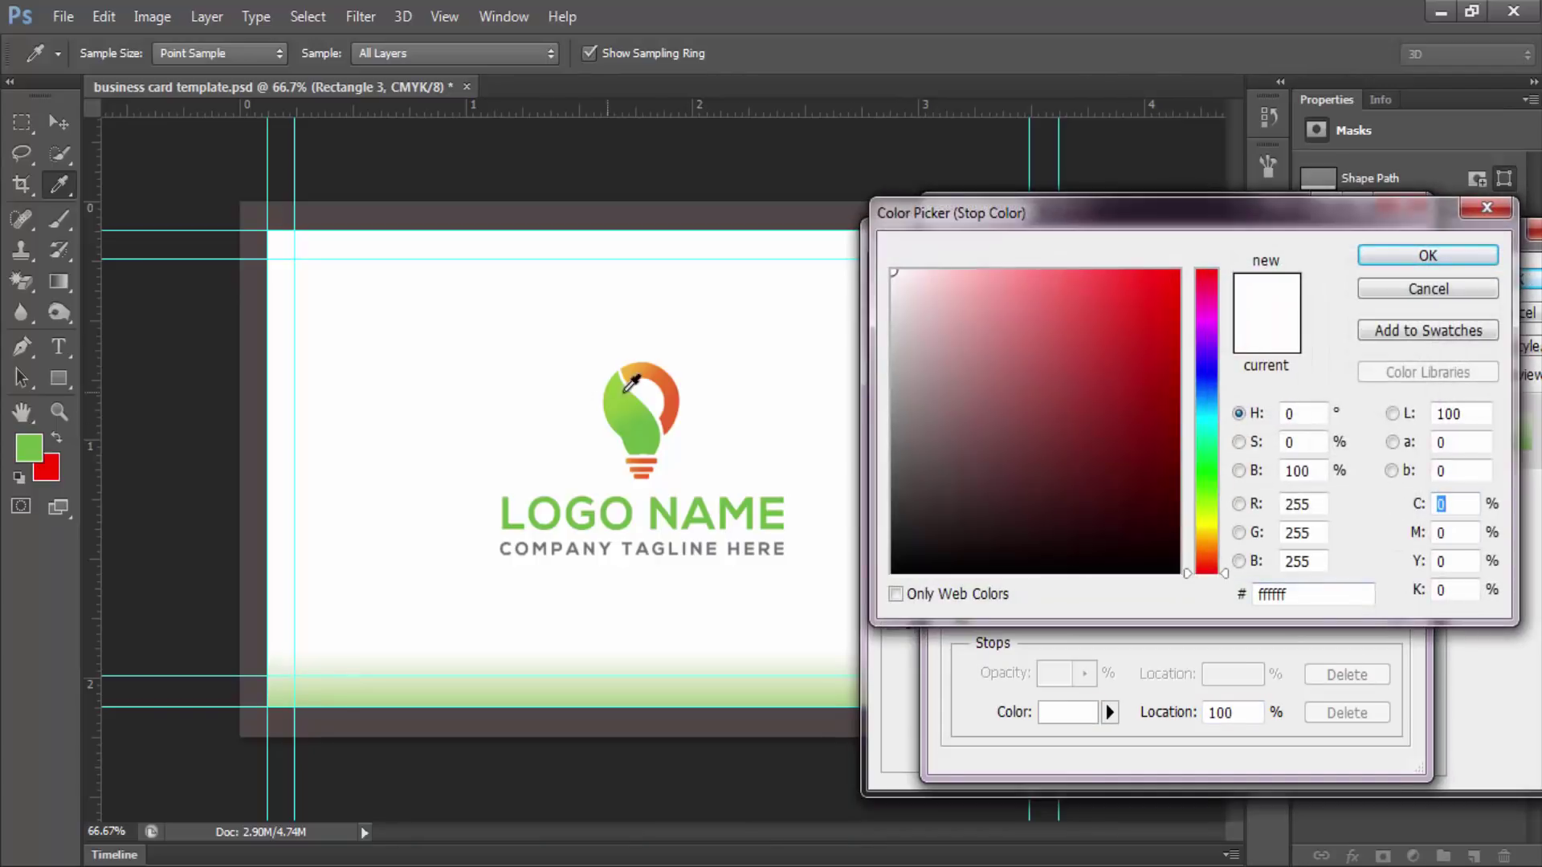
pyautogui.click(631, 384)
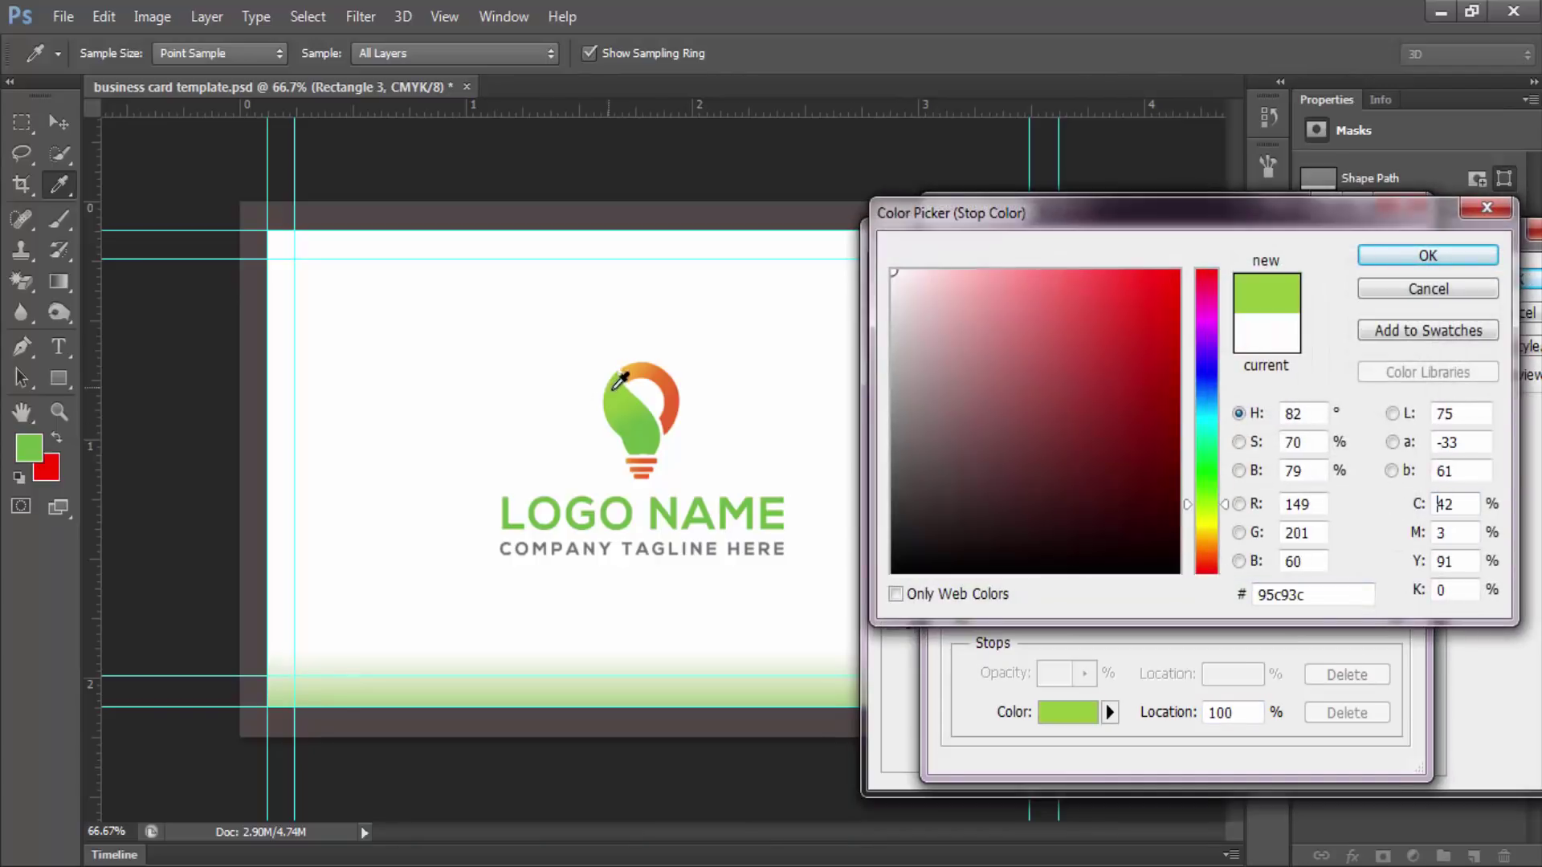
pyautogui.click(1450, 256)
pyautogui.moveTo(1074, 204)
pyautogui.mouseDown()
pyautogui.moveTo(1280, 223)
pyautogui.moveTo(1048, 247)
pyautogui.mouseUp()
pyautogui.doubleClick(933, 644)
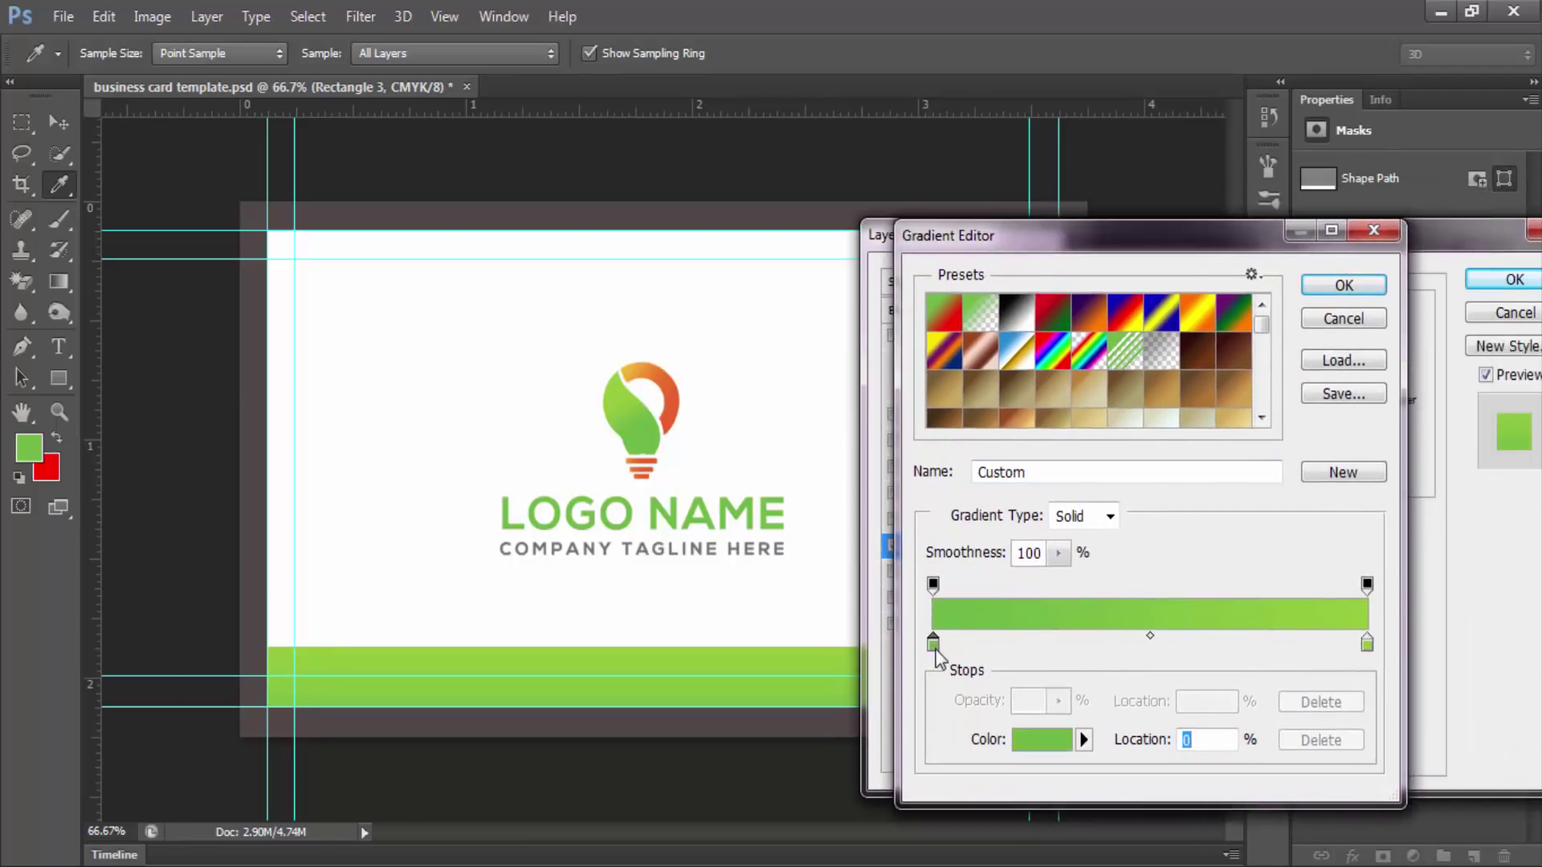
pyautogui.moveTo(1075, 366); pyautogui.dragTo(1080, 378)
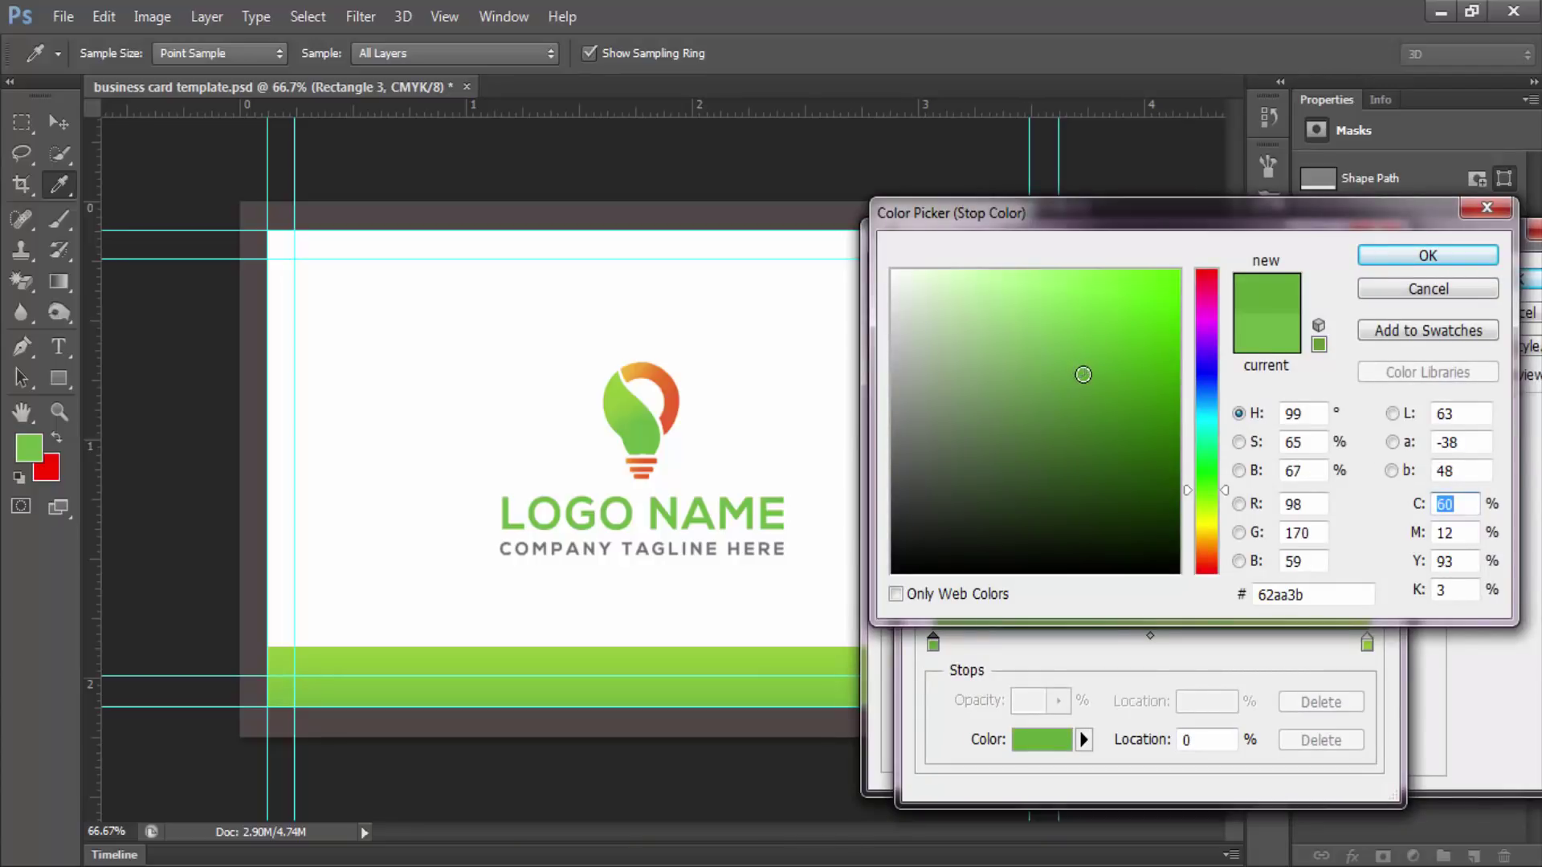
pyautogui.click(1428, 255)
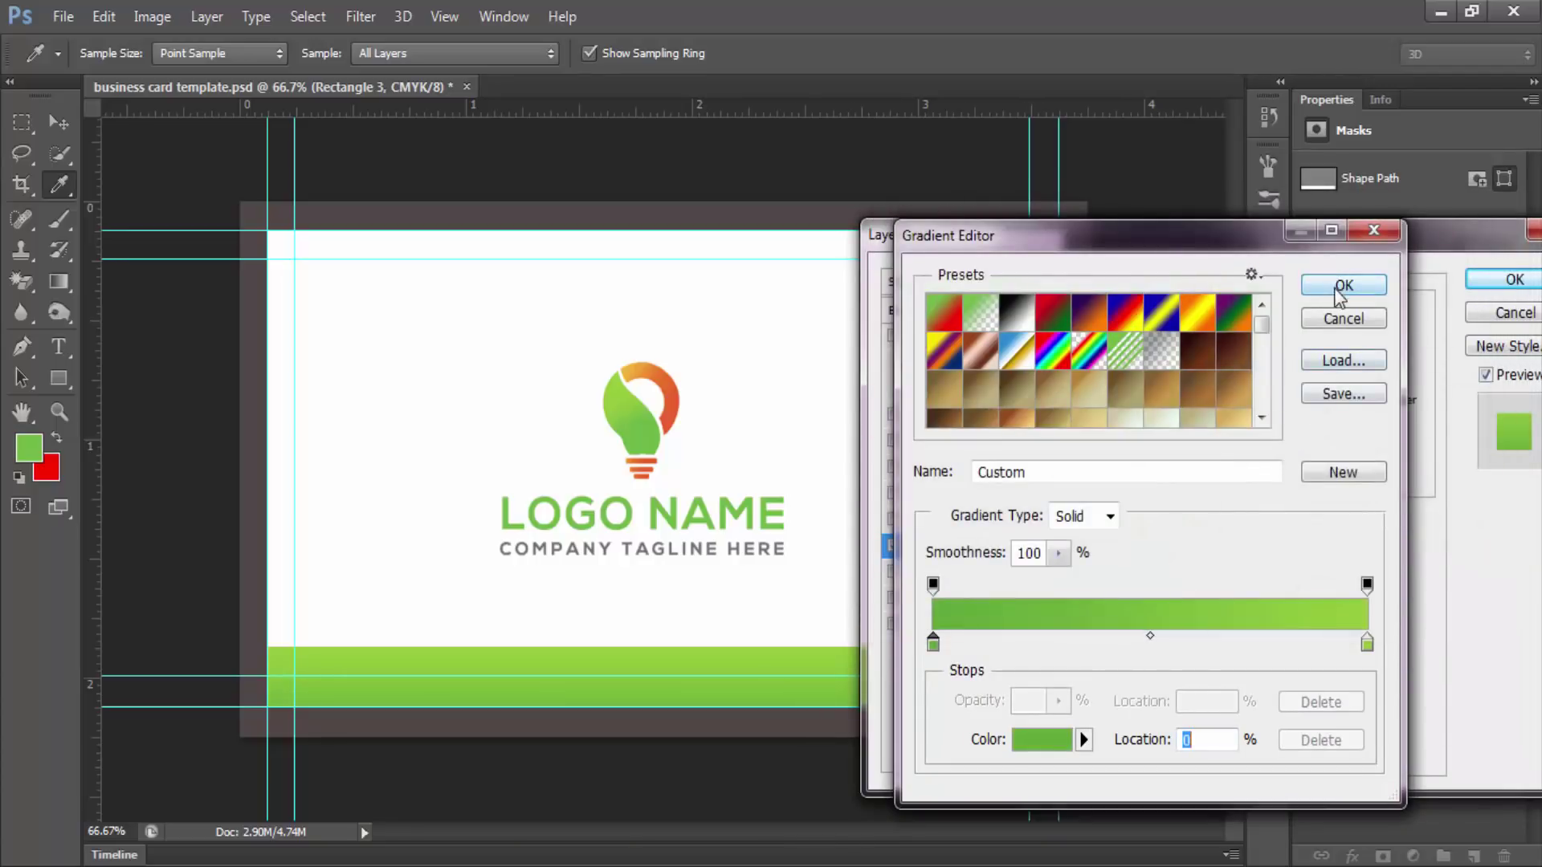
pyautogui.click(1336, 292)
pyautogui.click(1502, 282)
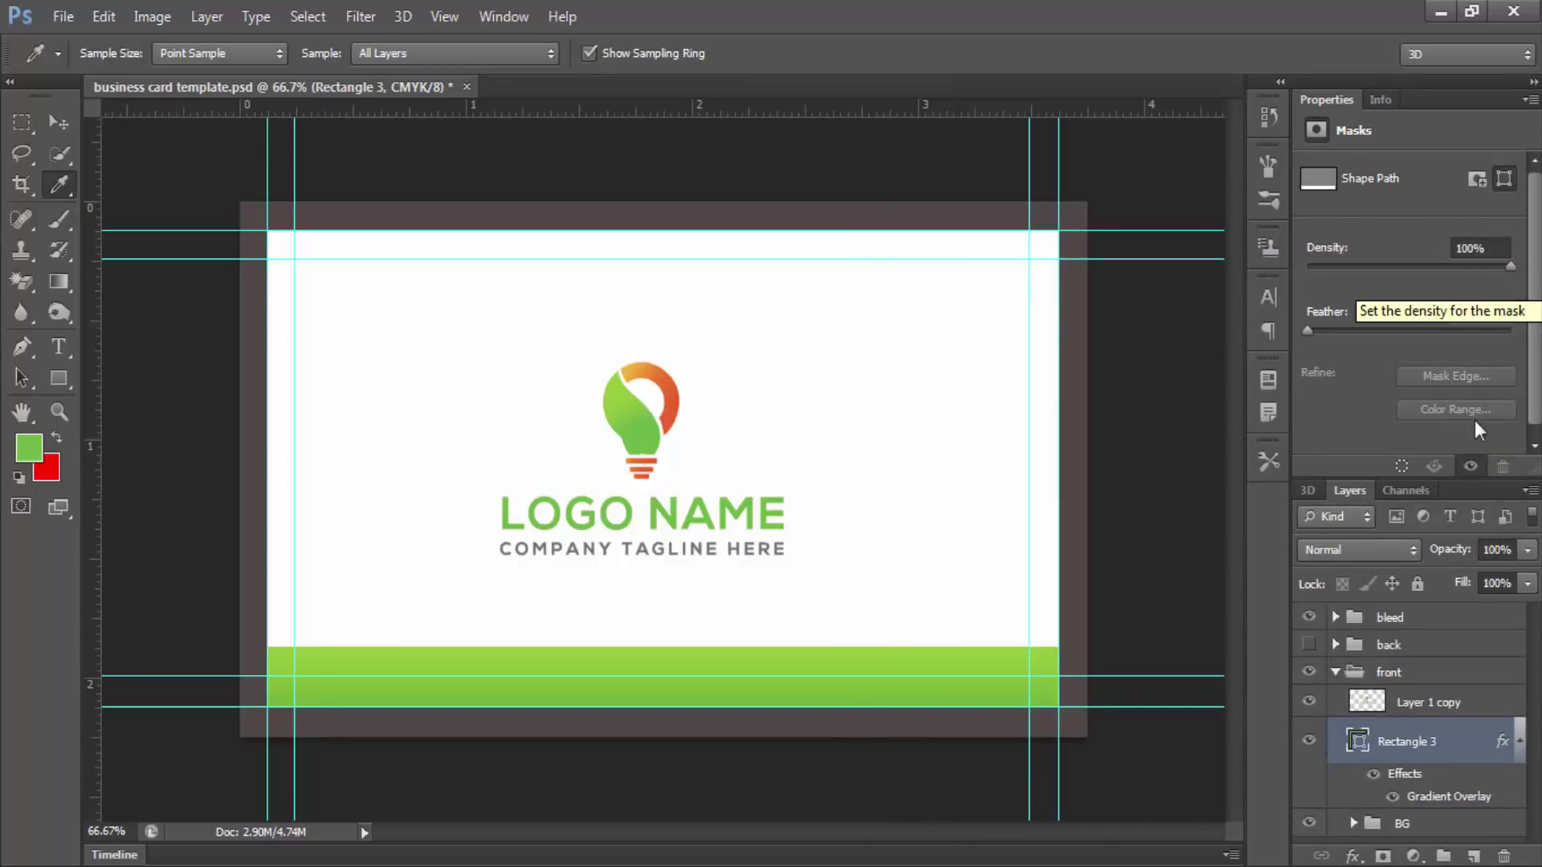
# - Change the band's Gradient Overlay angle to 124°
pyautogui.doubleClick(1446, 798)
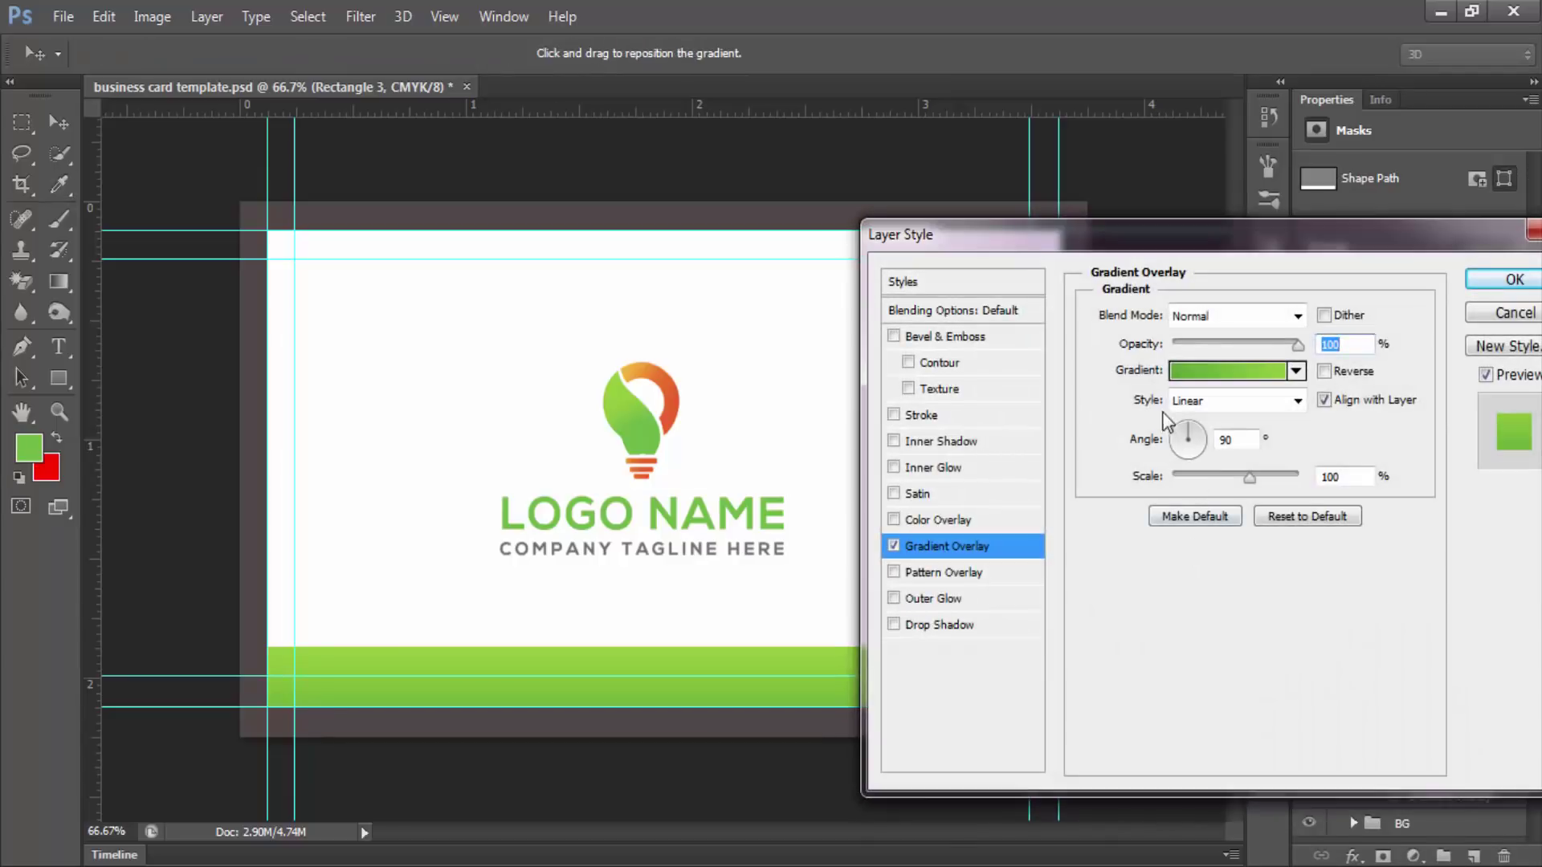
pyautogui.moveTo(1184, 436); pyautogui.dragTo(1188, 438)
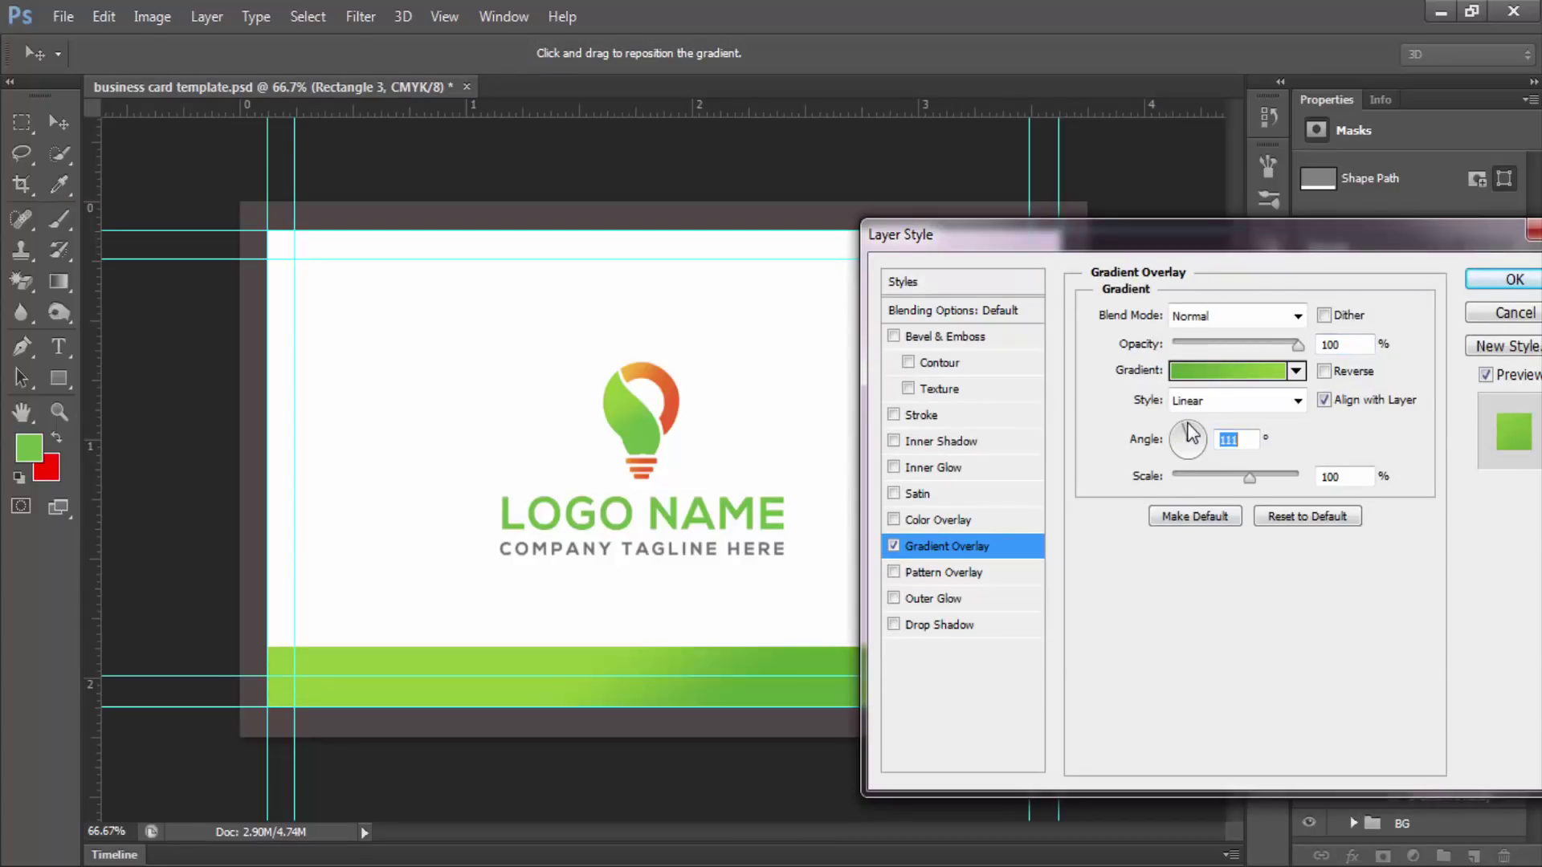
pyautogui.moveTo(1157, 249); pyautogui.dragTo(870, 282)
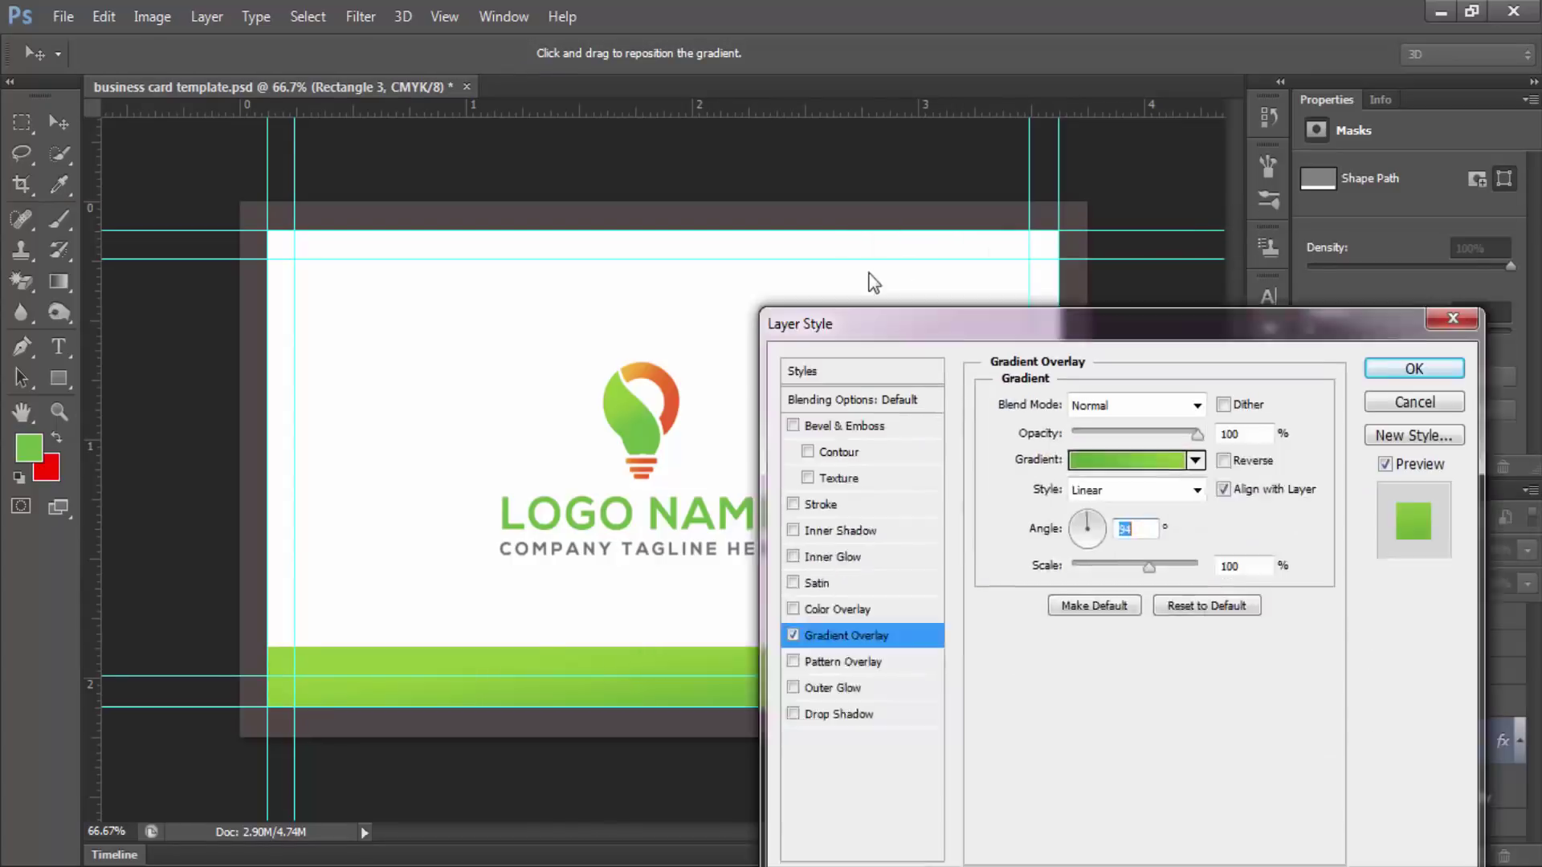
pyautogui.press('Return')
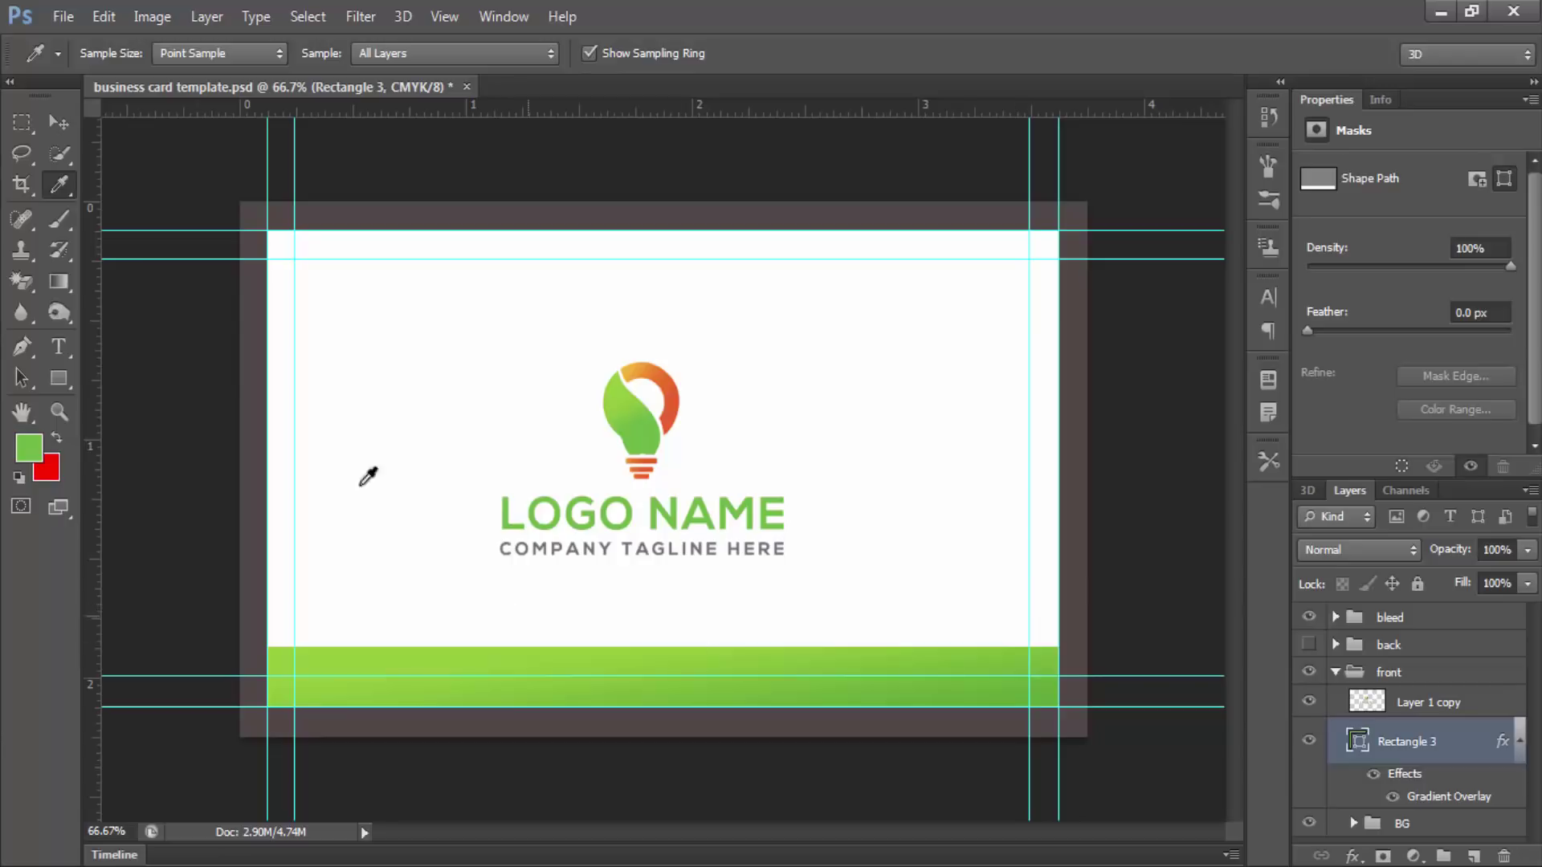
# - Draw a thin bar above the green band, order it below Rectangle 3, and nudge it up
pyautogui.click(50, 381)
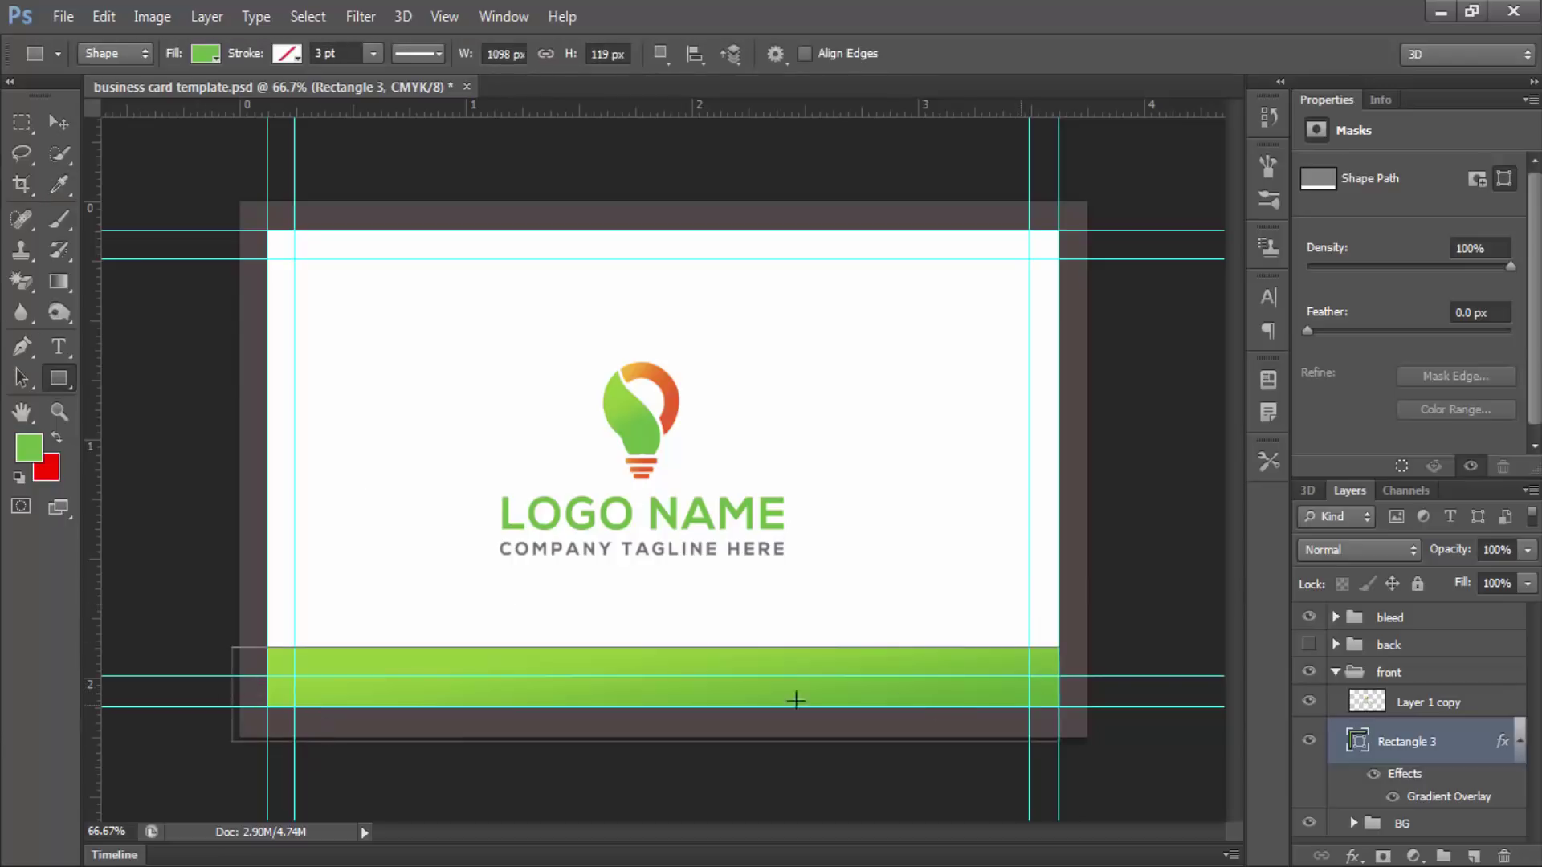
pyautogui.moveTo(227, 634); pyautogui.dragTo(1122, 666)
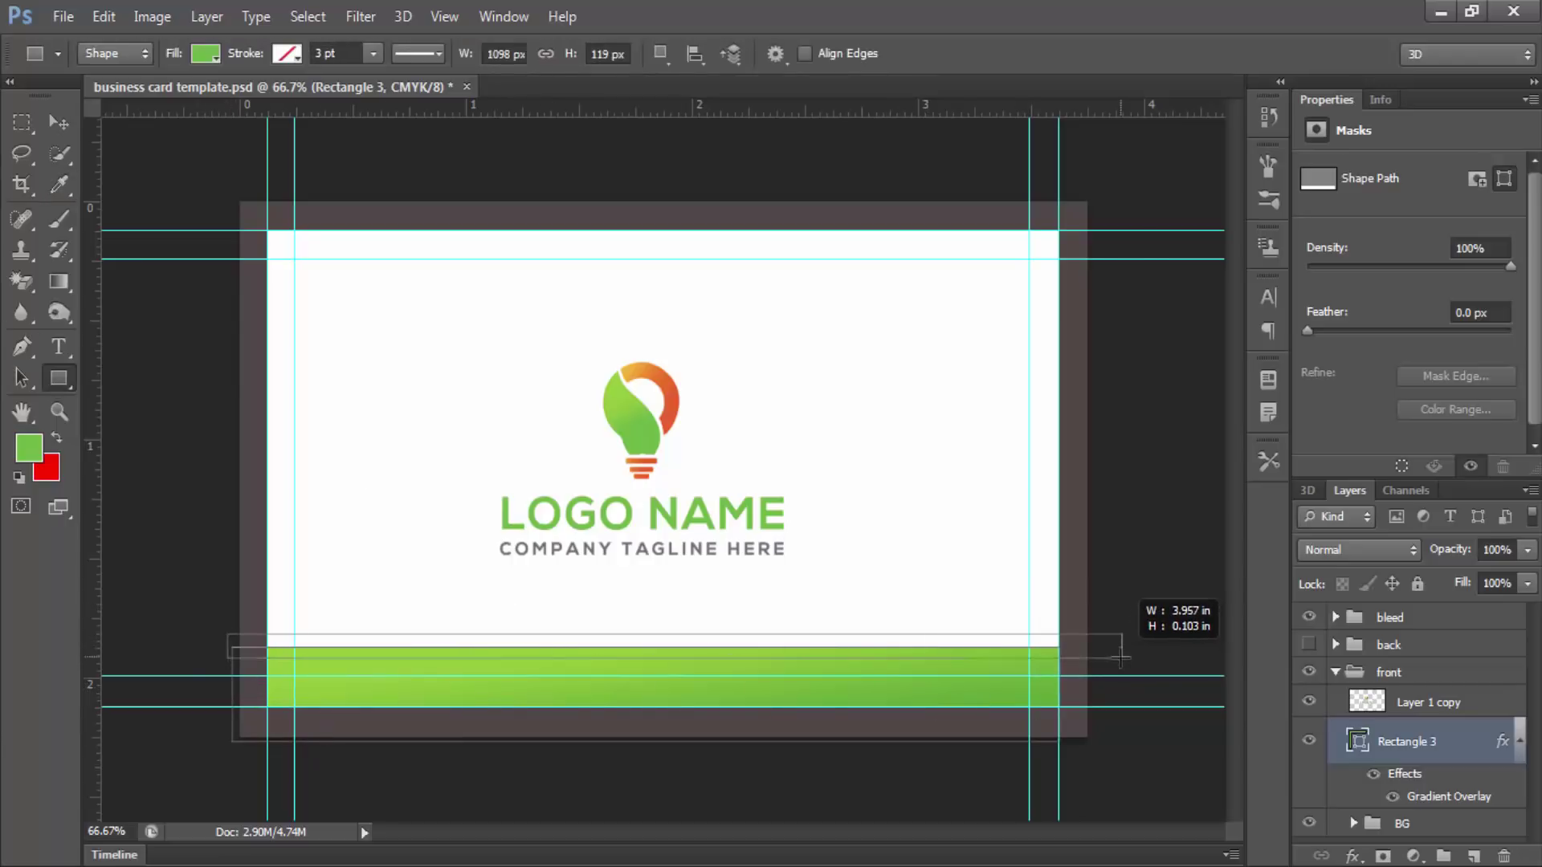
pyautogui.moveTo(1440, 757); pyautogui.dragTo(1422, 828)
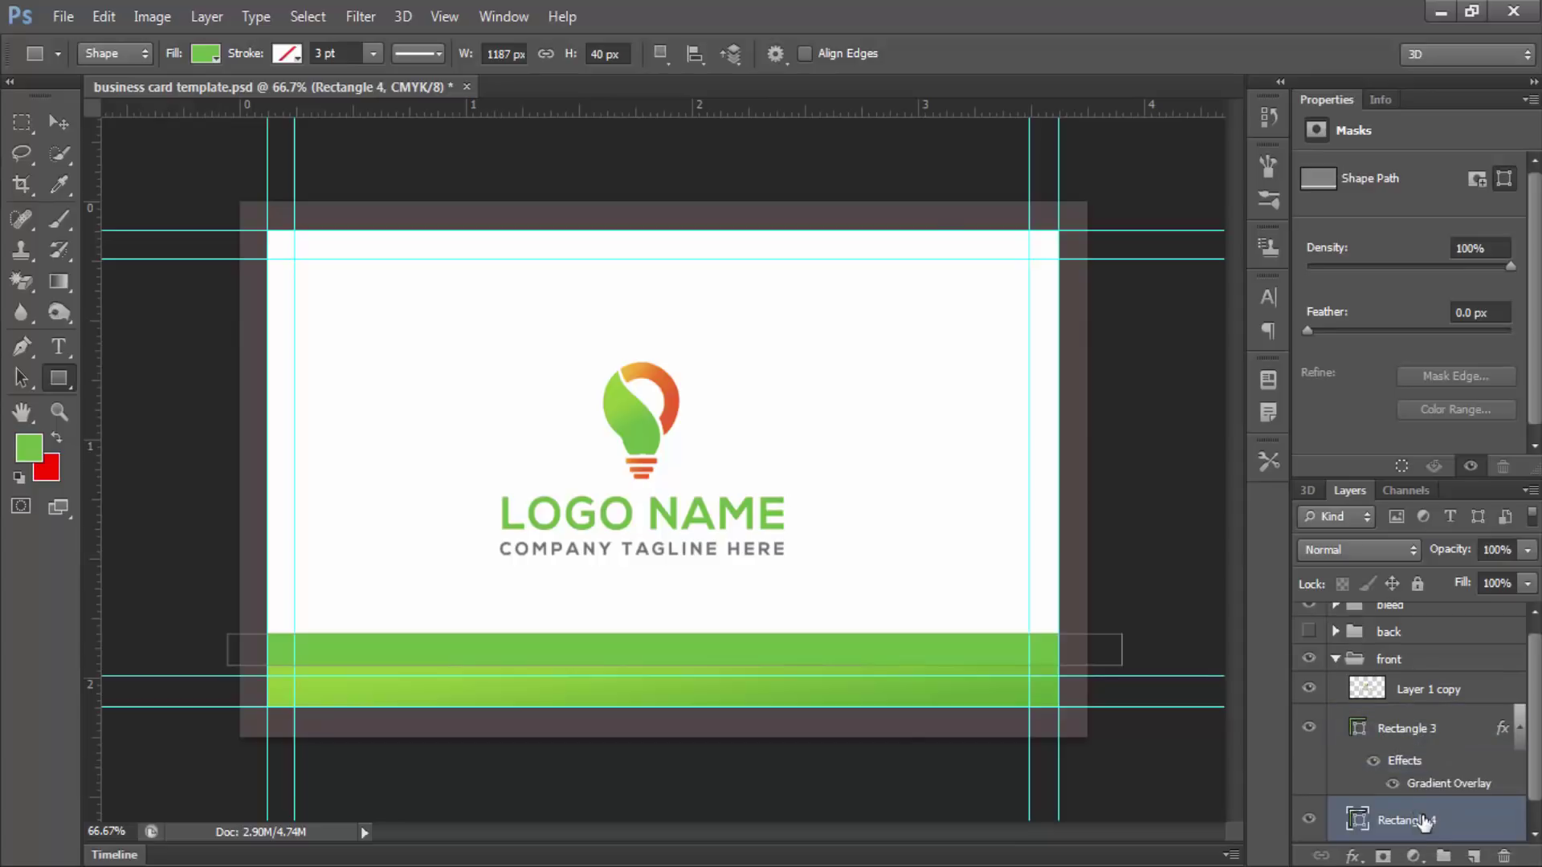
pyautogui.press('v')
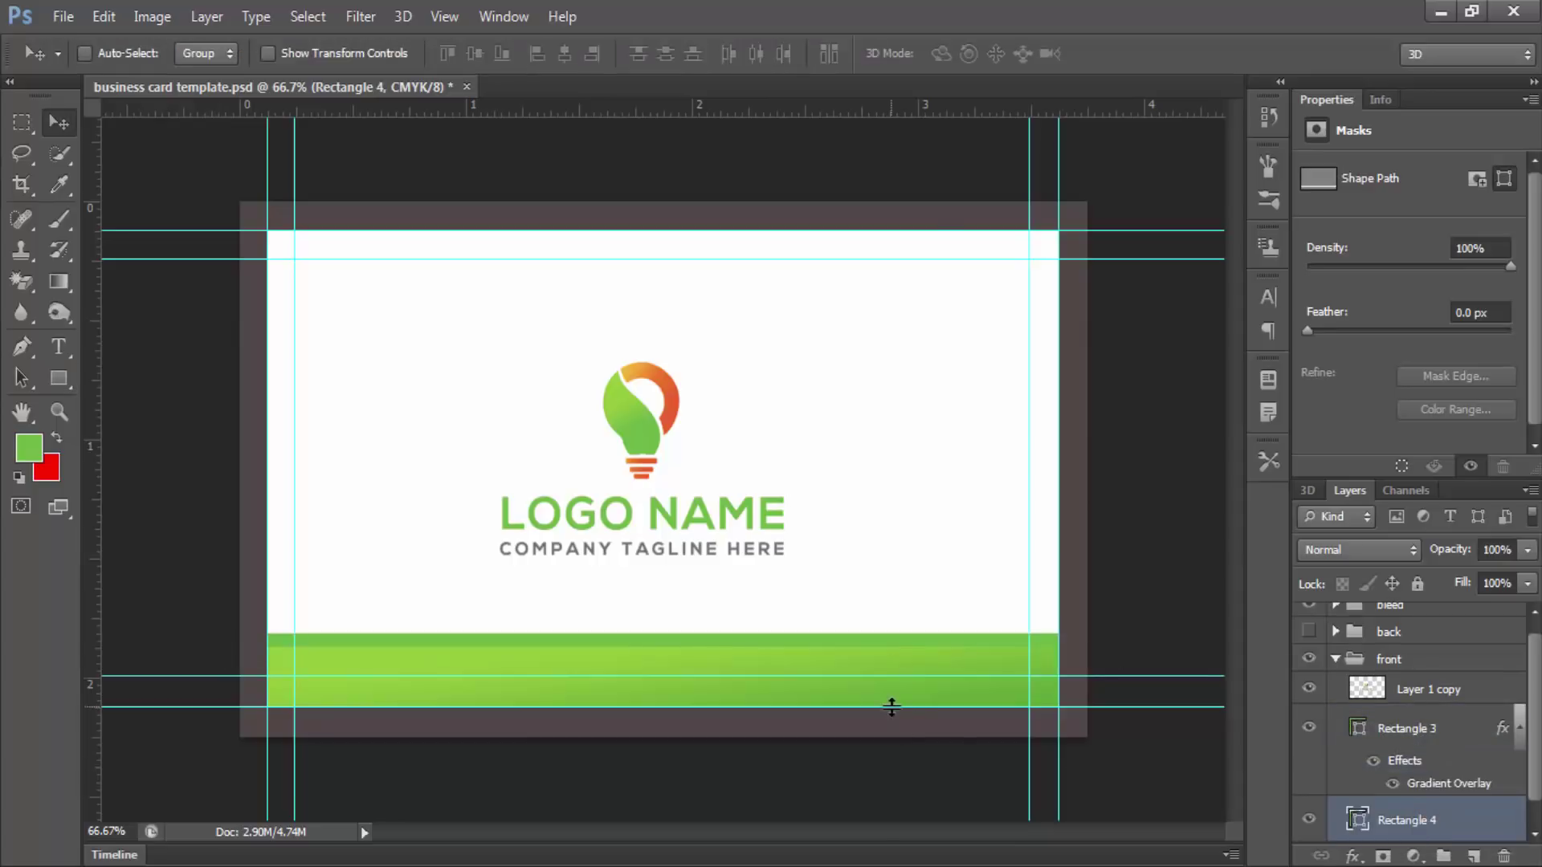
pyautogui.press('Up')
pyautogui.press('Up')
pyautogui.press('Up')
pyautogui.press('Up')
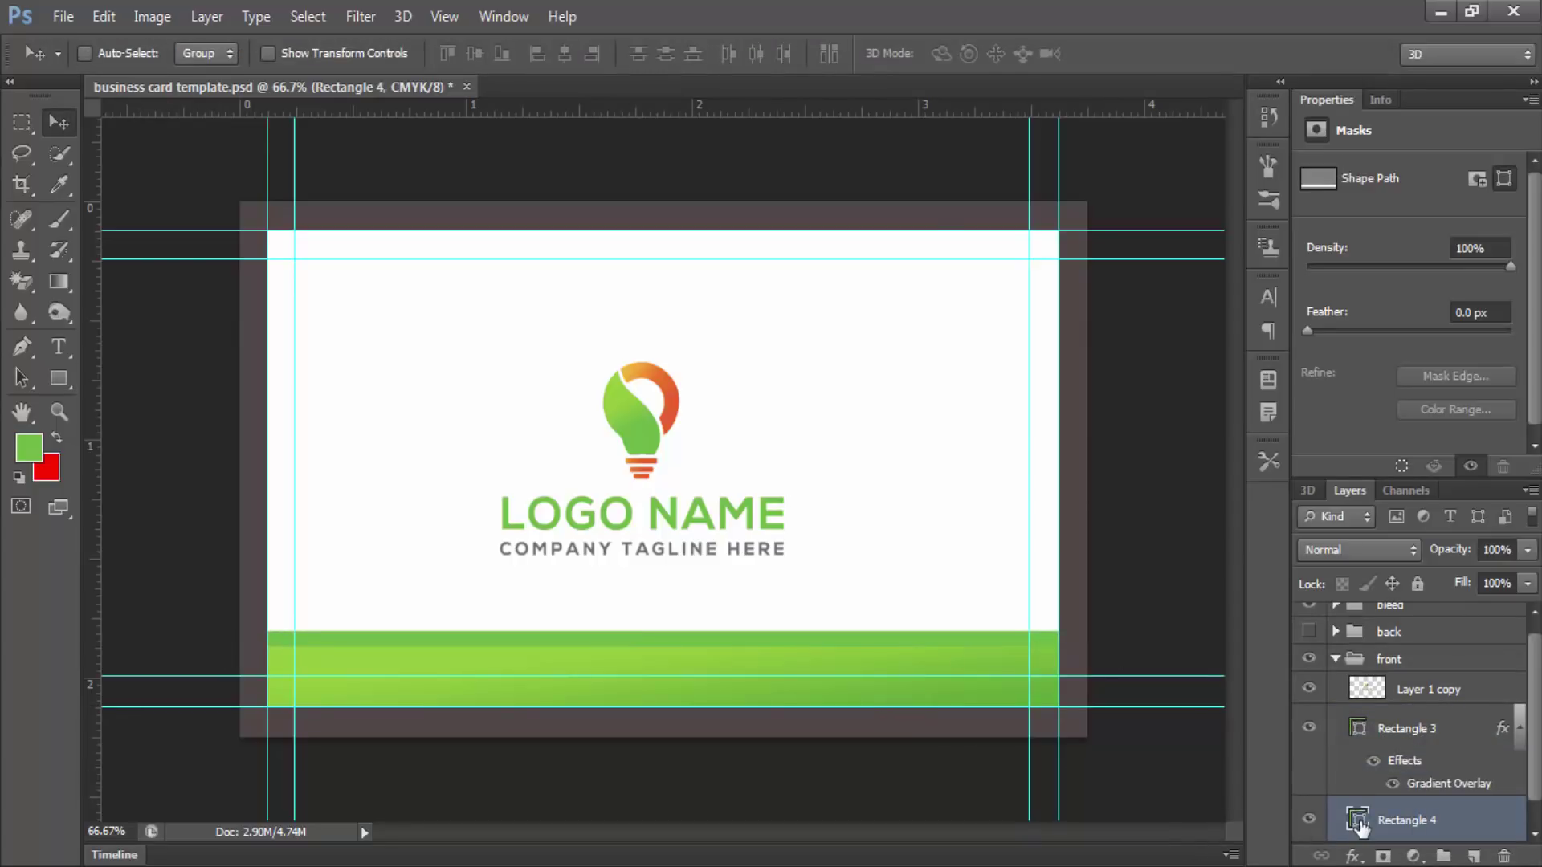
# - Enable a Gradient Overlay in Rectangle 4's layer style
pyautogui.doubleClick(1358, 821)
pyautogui.click(1426, 289)
pyautogui.rightClick(1405, 832)
pyautogui.click(1173, 88)
pyautogui.moveTo(744, 291); pyautogui.dragTo(1008, 292)
pyautogui.click(932, 583)
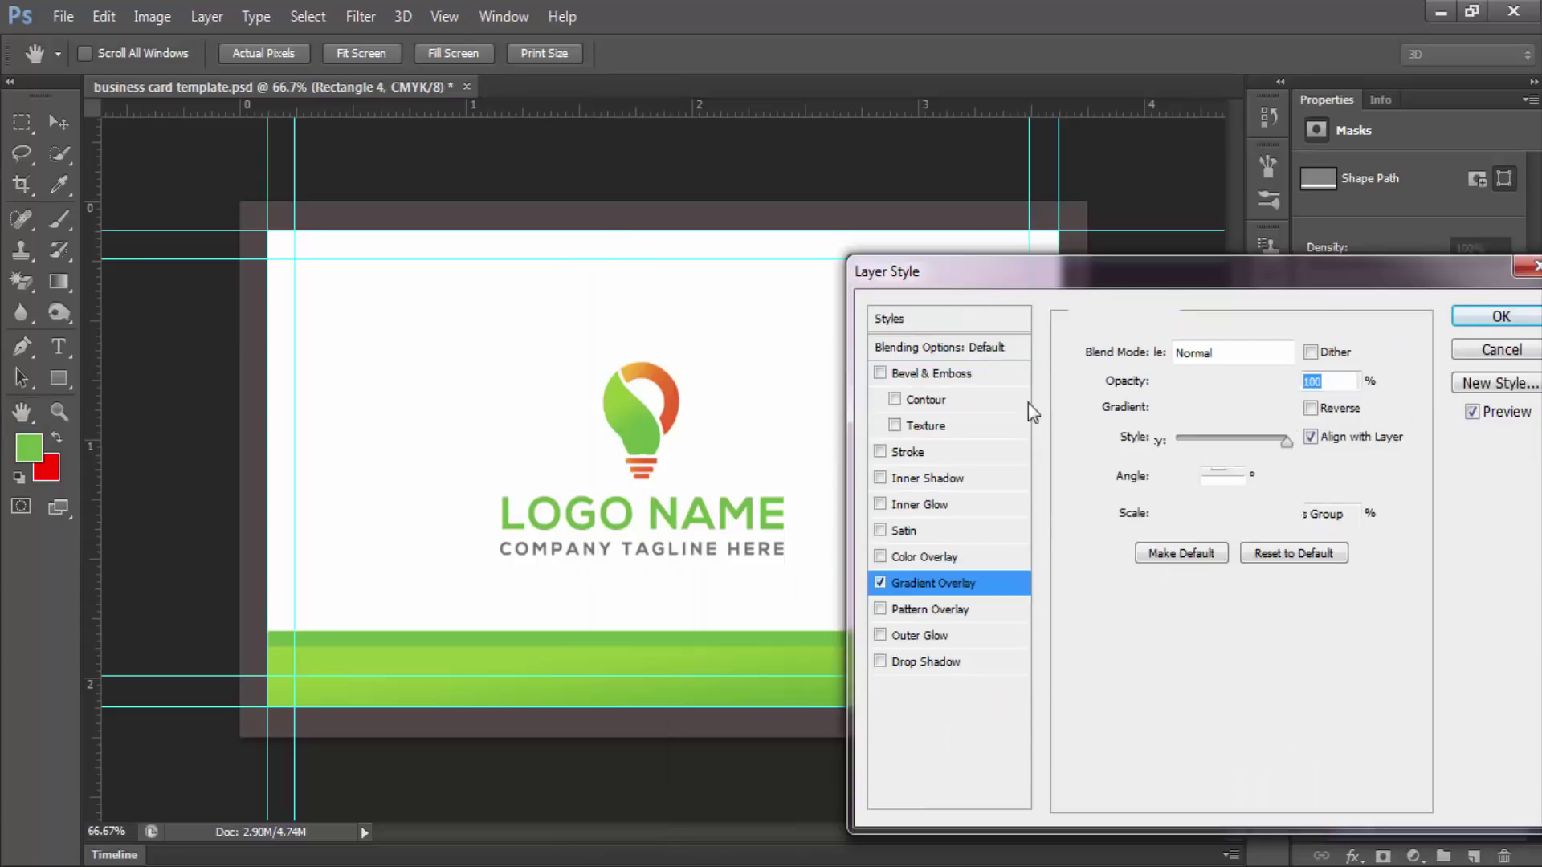
# - Set the bar's gradient from the logo's orange to its yellow-orange and apply it
pyautogui.click(1181, 410)
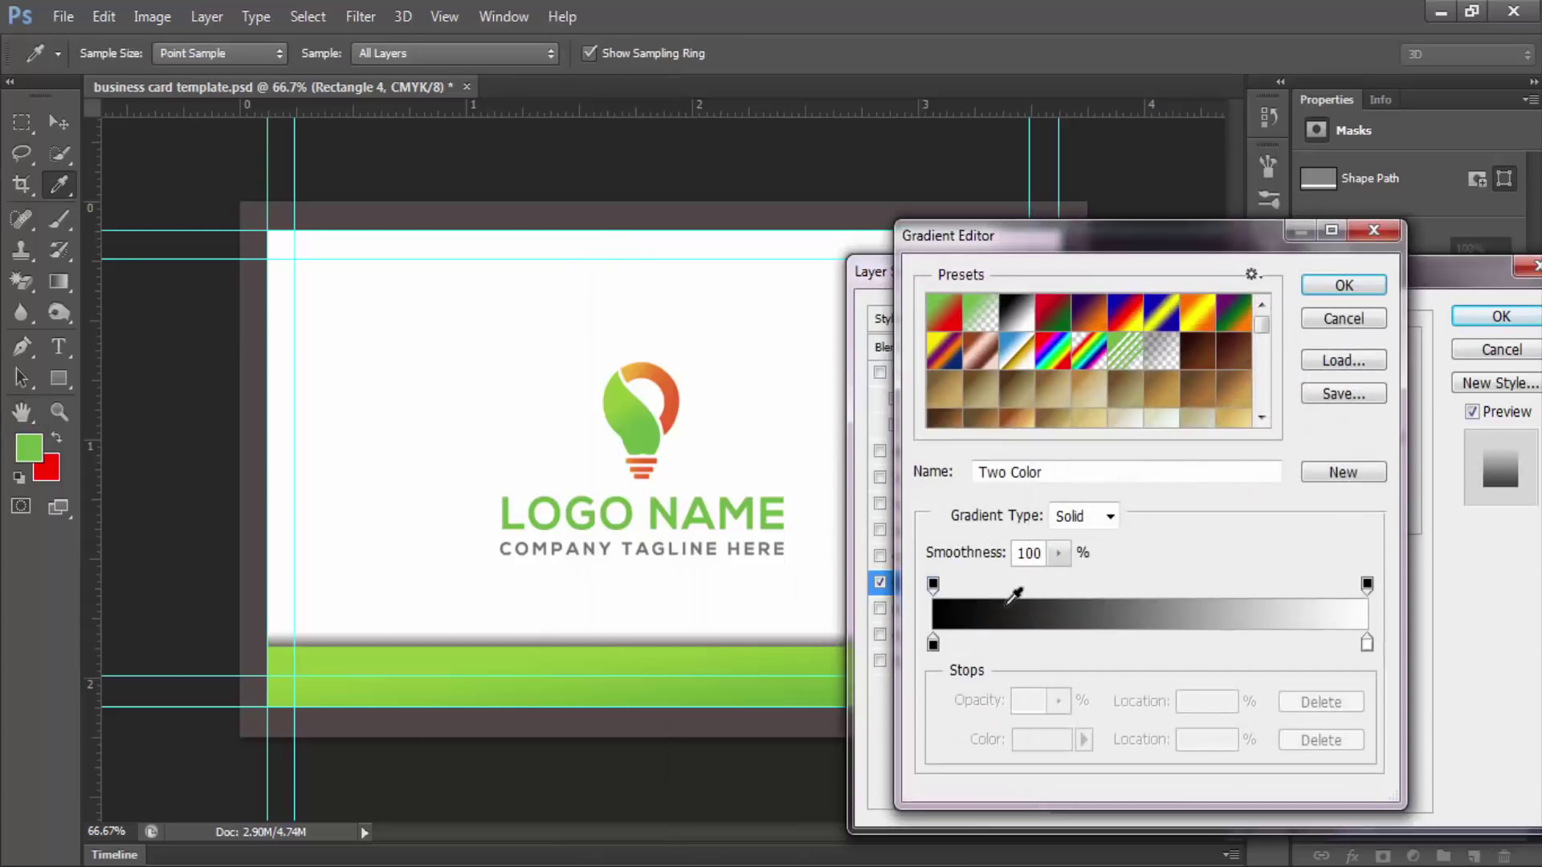
pyautogui.doubleClick(933, 647)
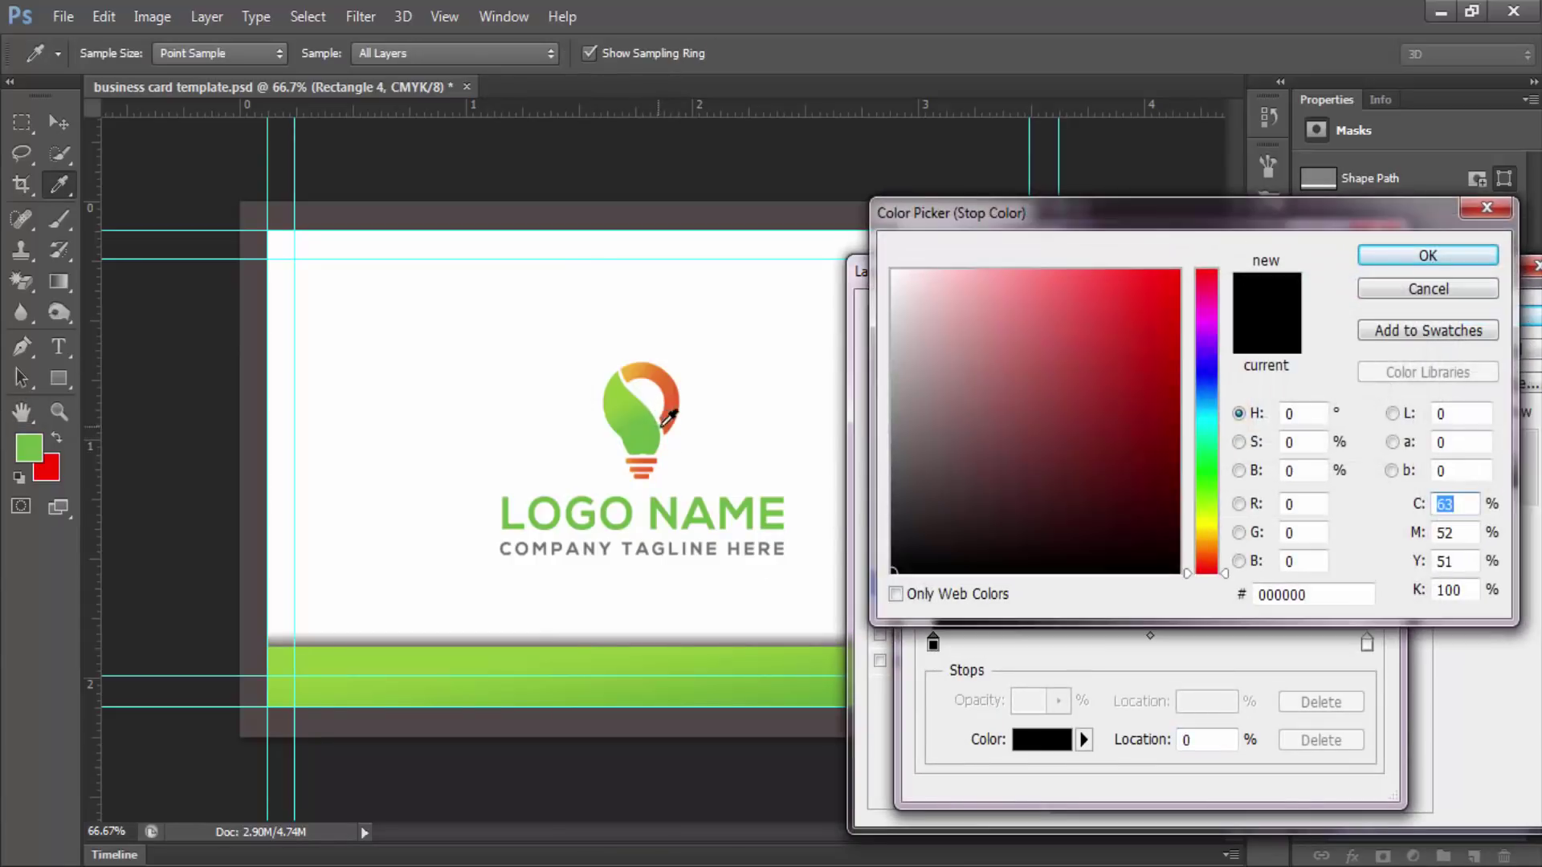
pyautogui.click(668, 418)
pyautogui.click(1383, 255)
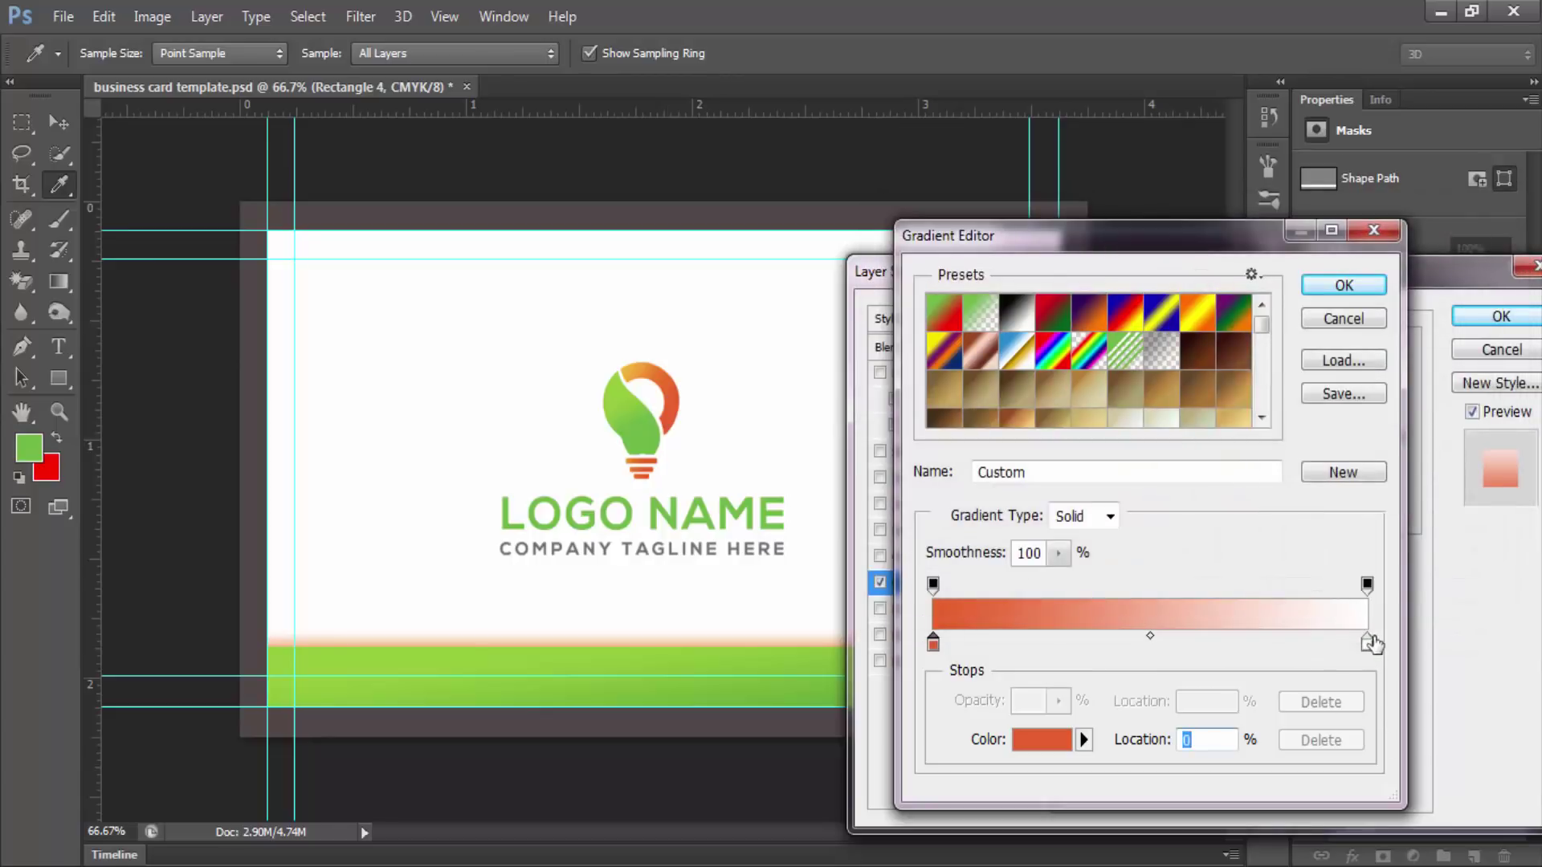
pyautogui.doubleClick(1367, 642)
pyautogui.click(646, 366)
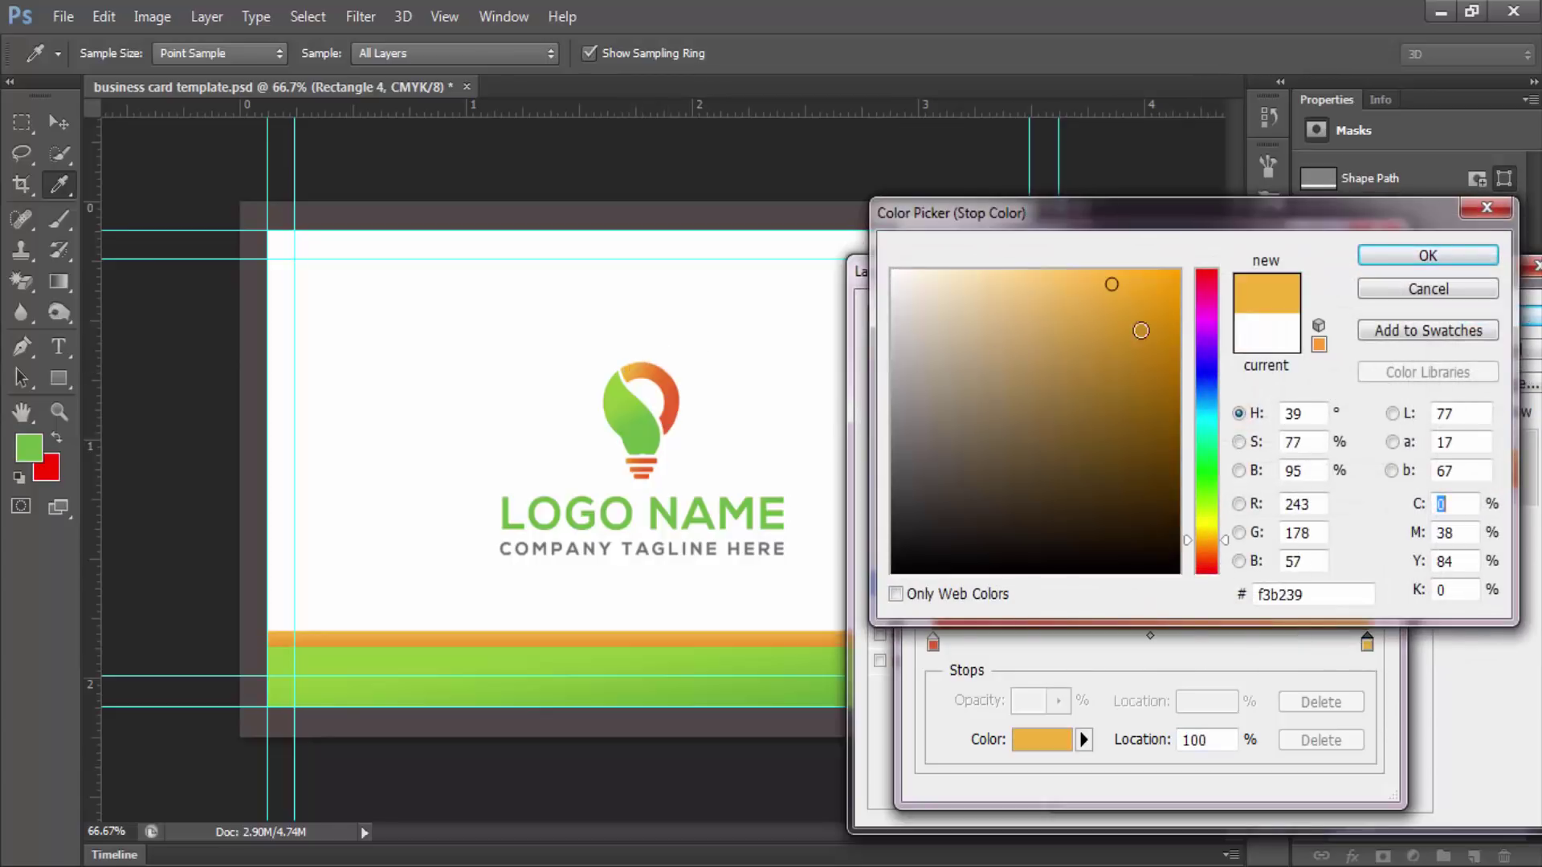
pyautogui.click(1420, 255)
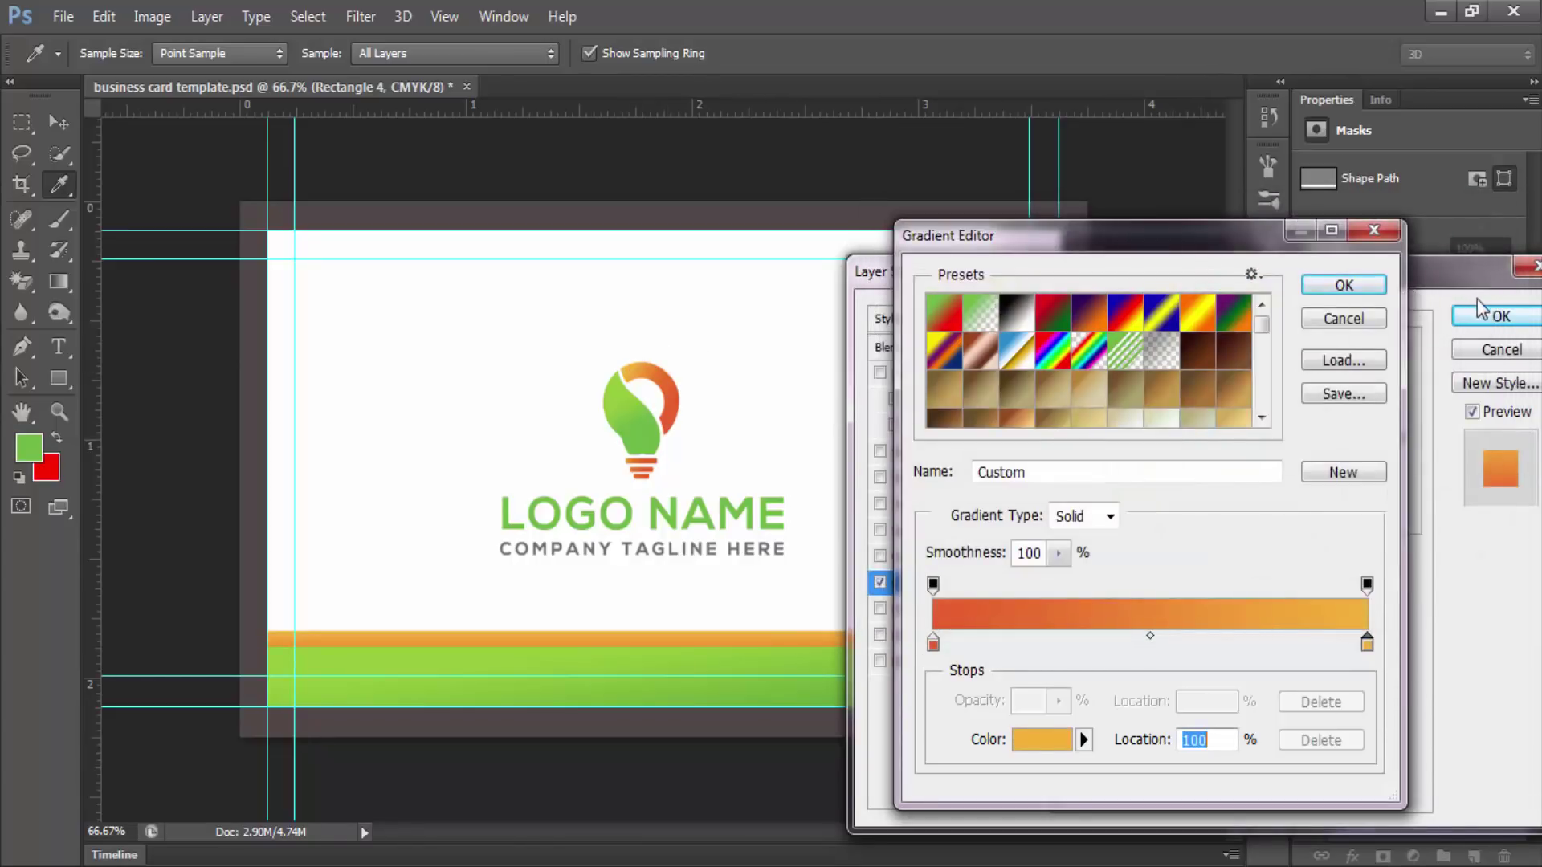
pyautogui.click(1311, 291)
pyautogui.click(1469, 314)
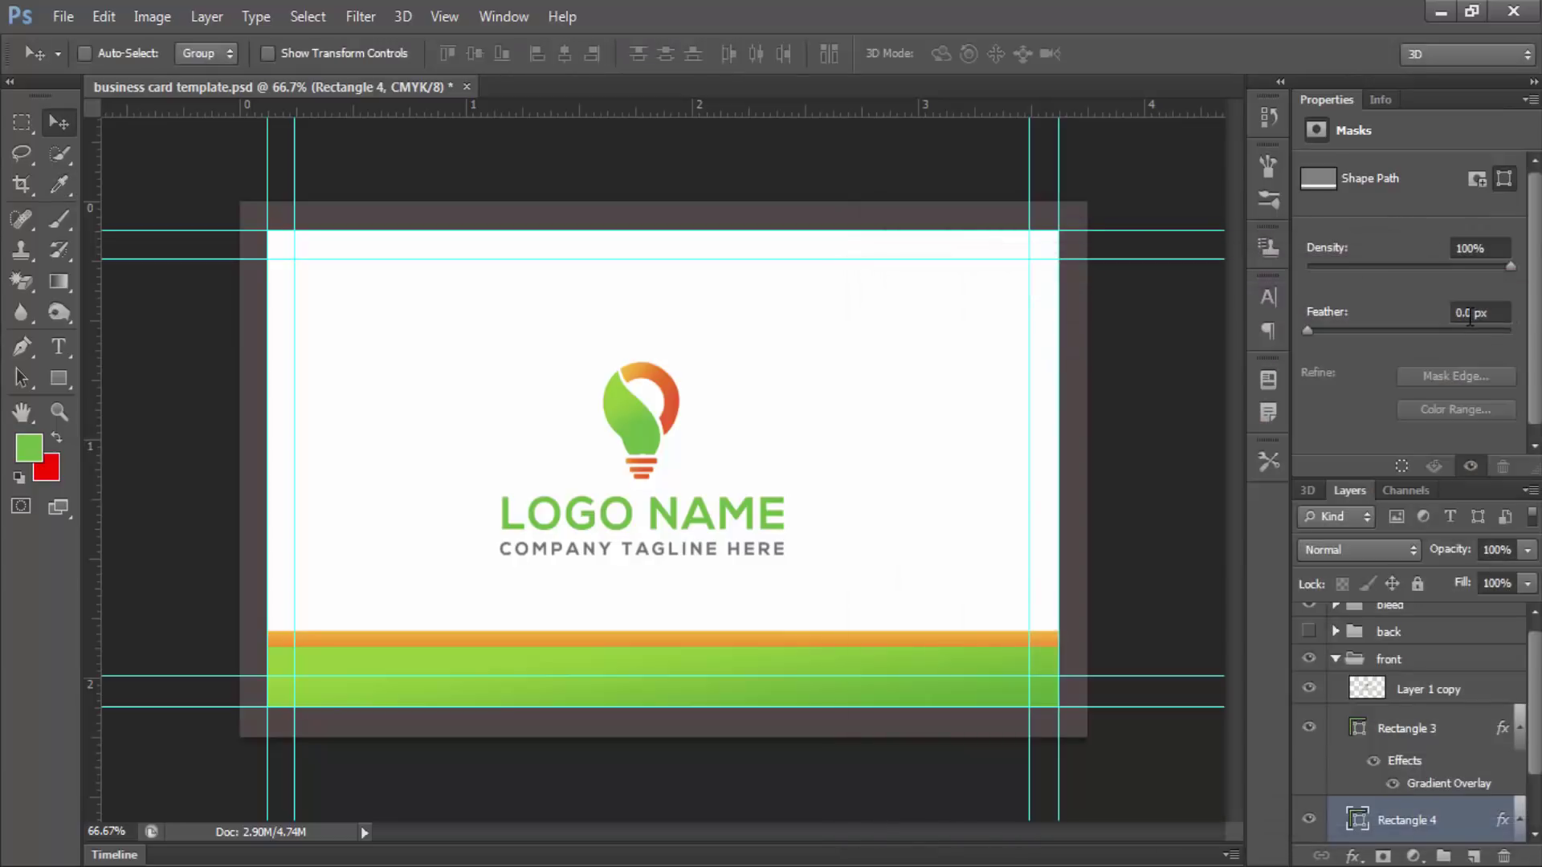
# - Nudge Rectangles 3 and 4 down, then back up slightly, with Shift+arrow keys
pyautogui.keyDown('shift'); pyautogui.click(1442, 705); pyautogui.keyUp('shift')
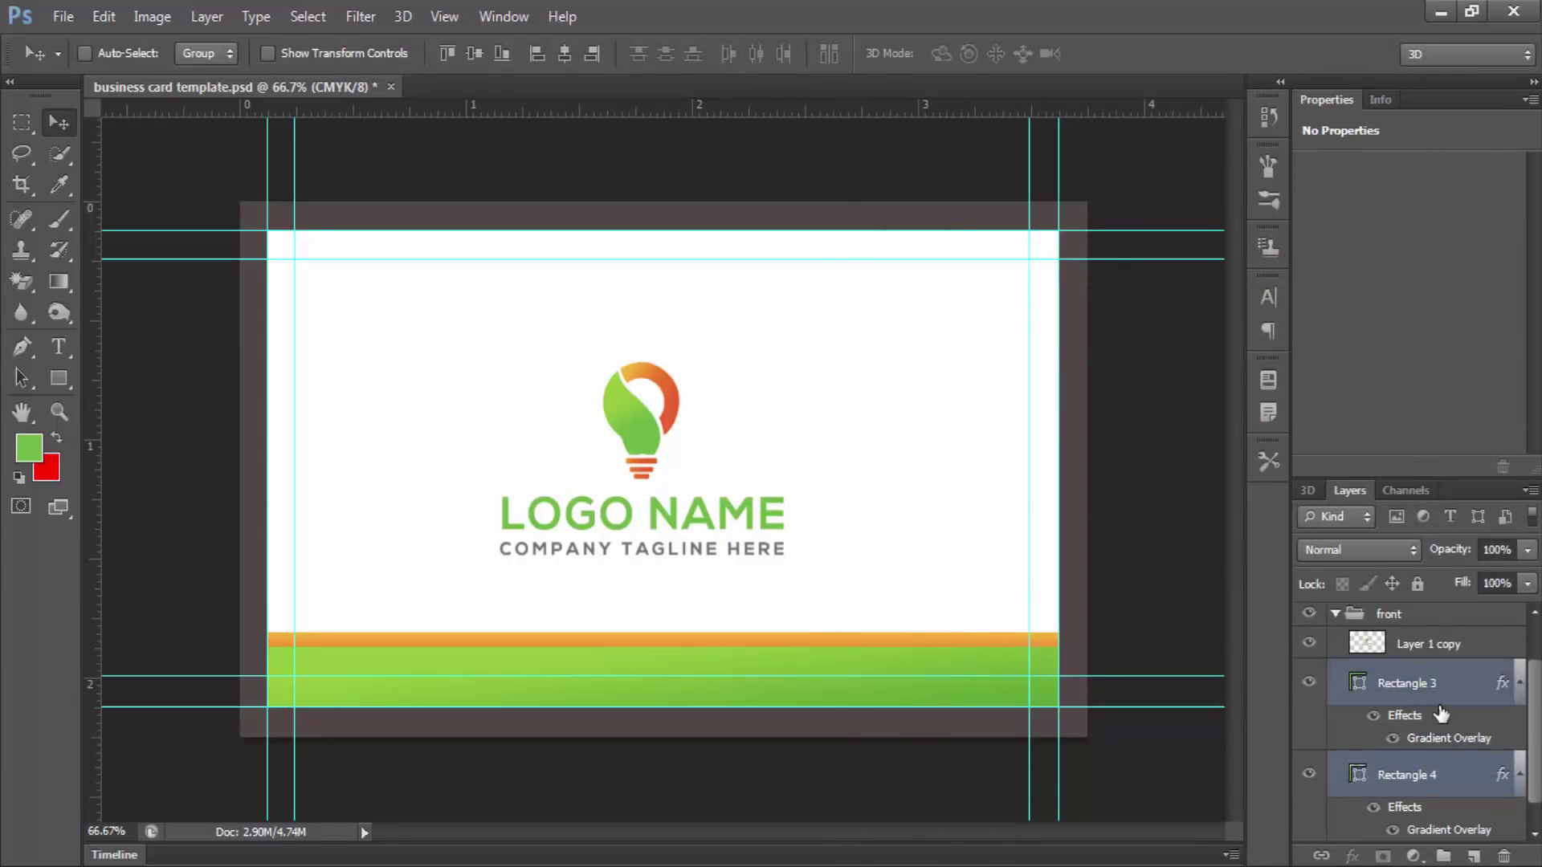
pyautogui.hotkey('shift', 'Down')
pyautogui.hotkey('shift', 'Down')
pyautogui.hotkey('shift', 'Down')
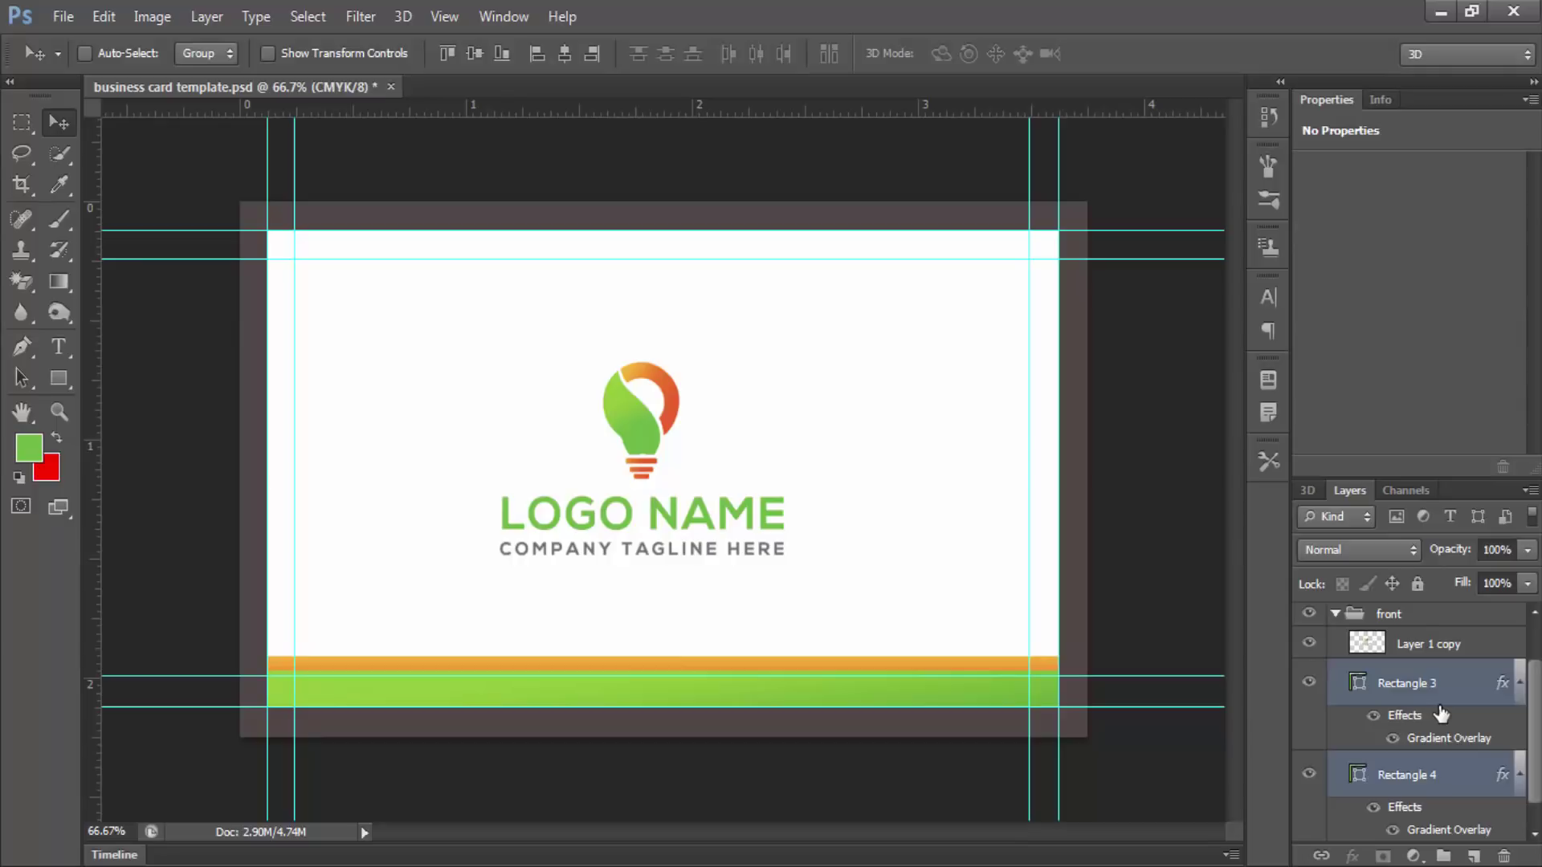
pyautogui.hotkey('shift', 'Up')
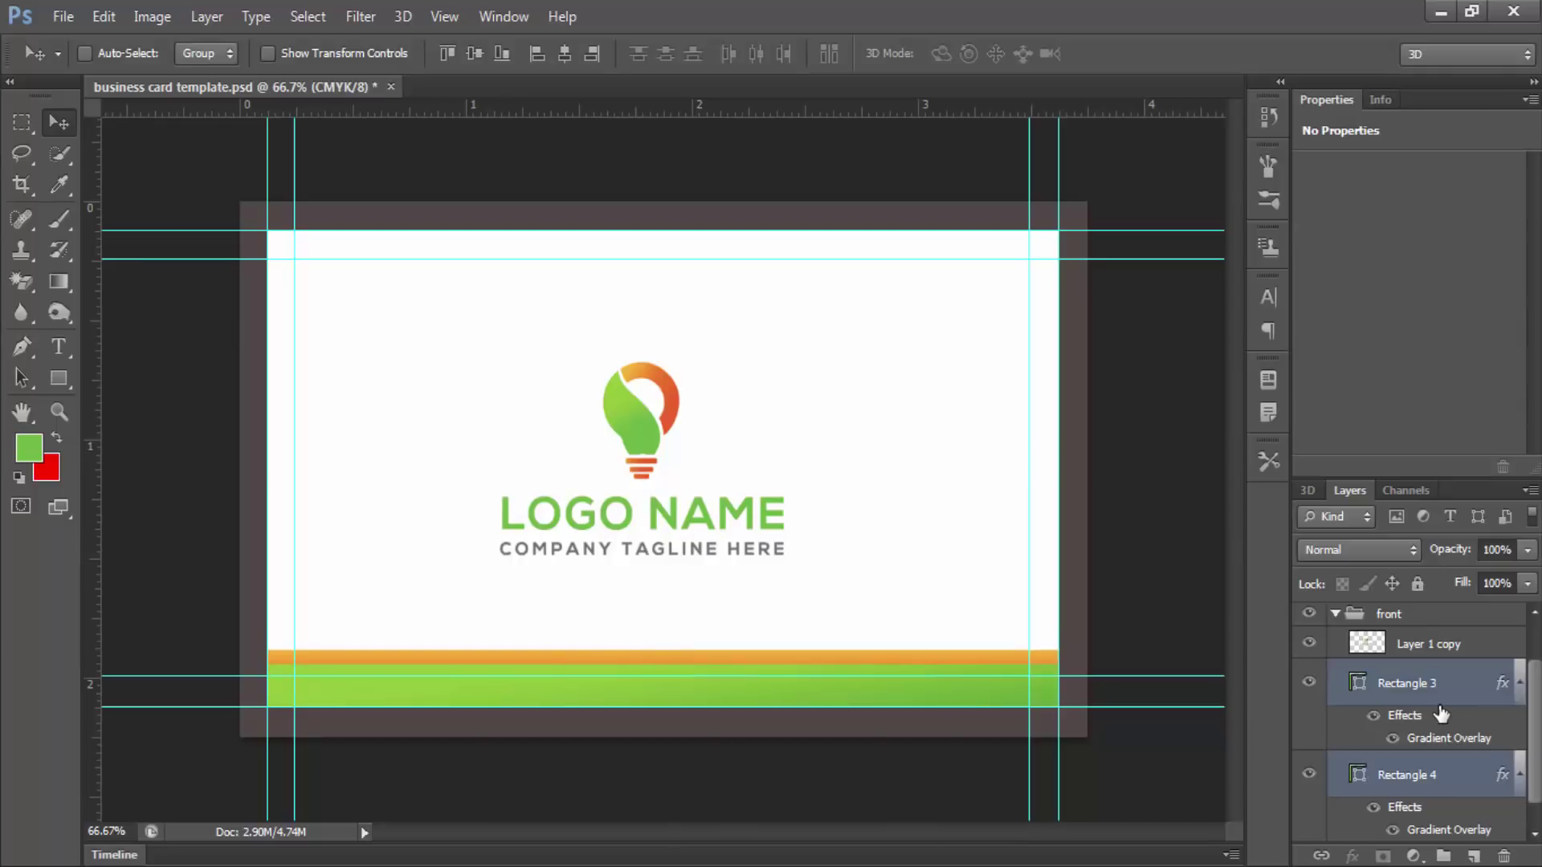
# - Shrink the logo copy slightly and move it to the card's upper right
pyautogui.click(1425, 646)
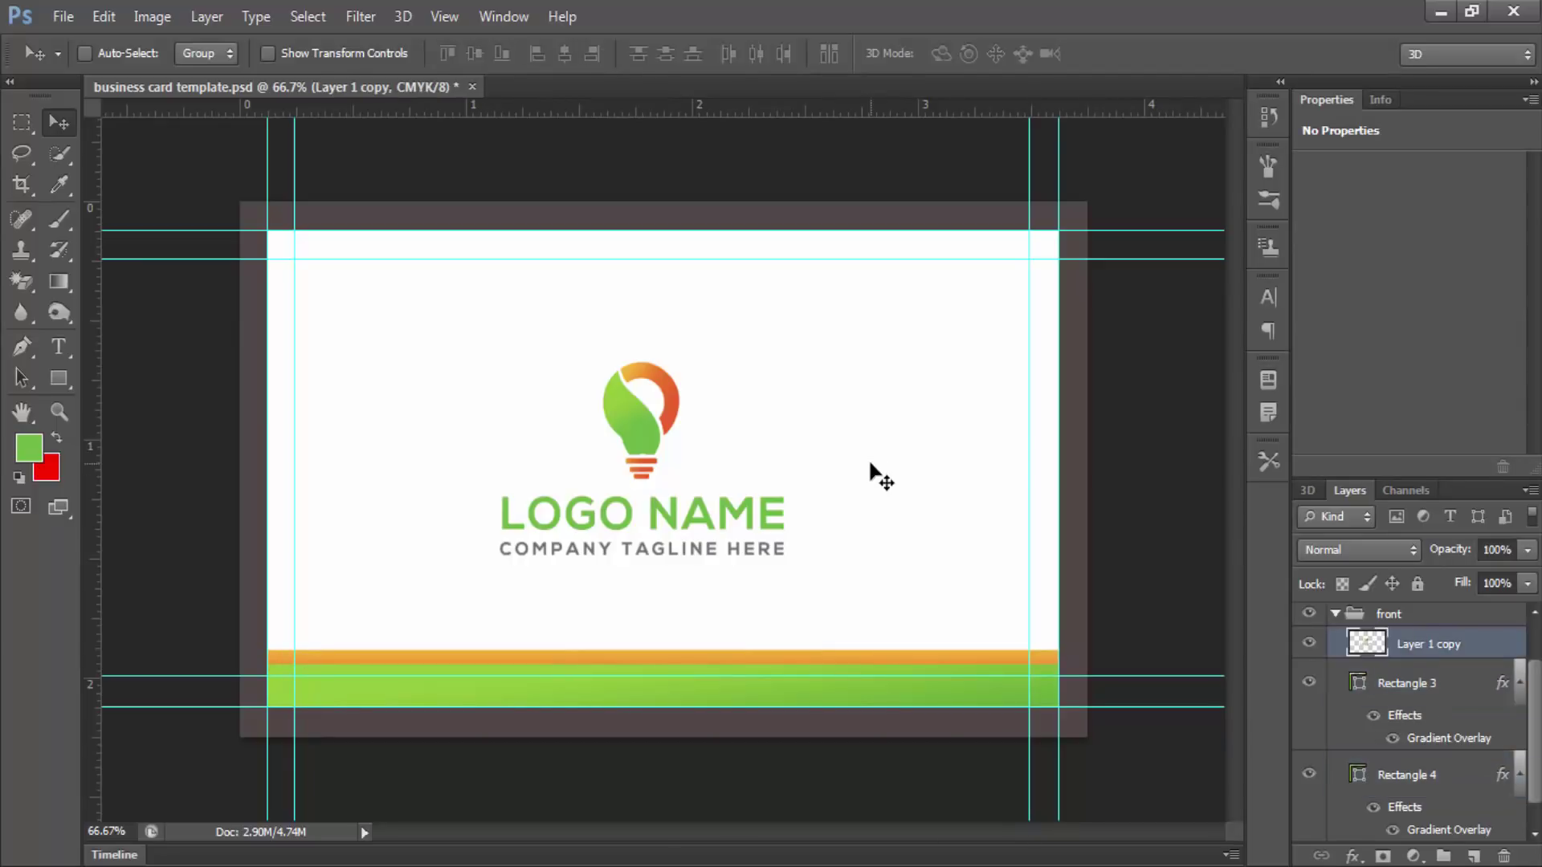
pyautogui.hotkey('ctrl', 't')
pyautogui.moveTo(784, 359); pyautogui.dragTo(777, 364)
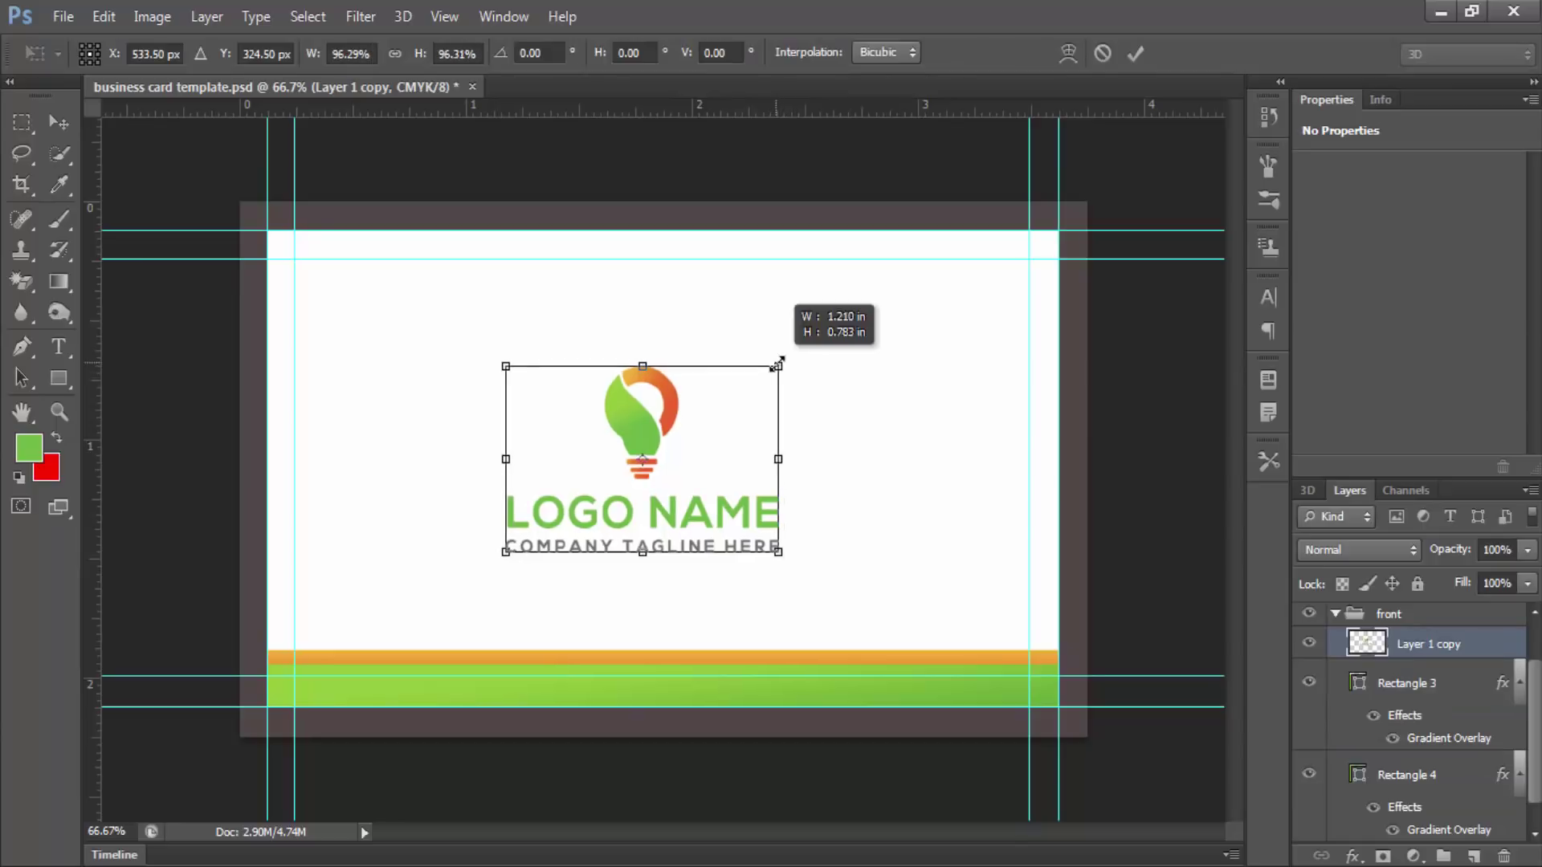
pyautogui.press('Return')
pyautogui.moveTo(743, 536); pyautogui.dragTo(967, 431)
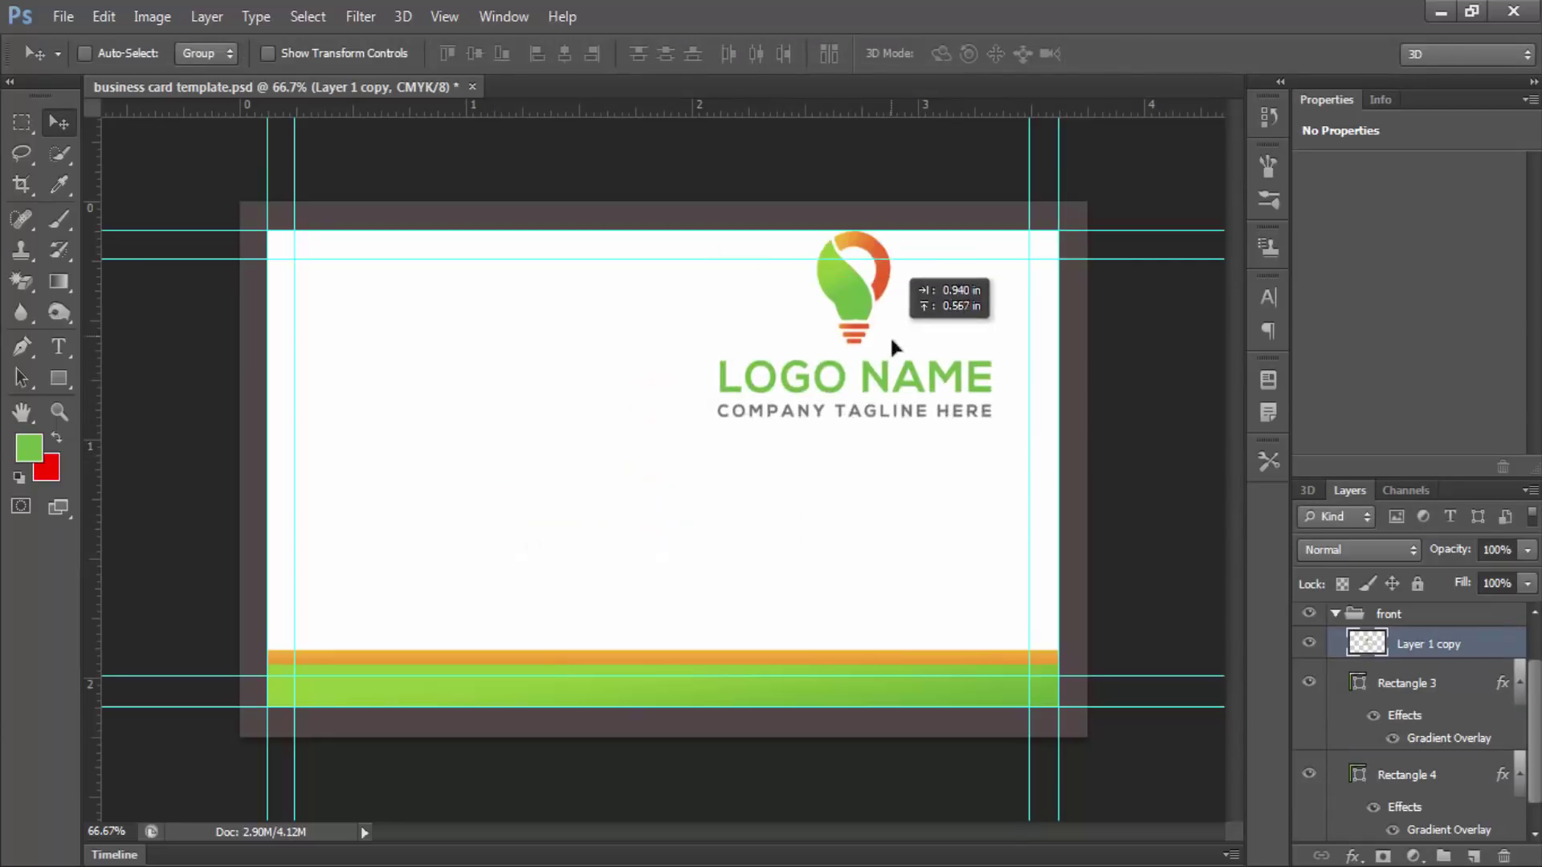
# - Add a text line with the person's first name and move it to the top-left corner
pyautogui.press('t')
pyautogui.click(417, 482)
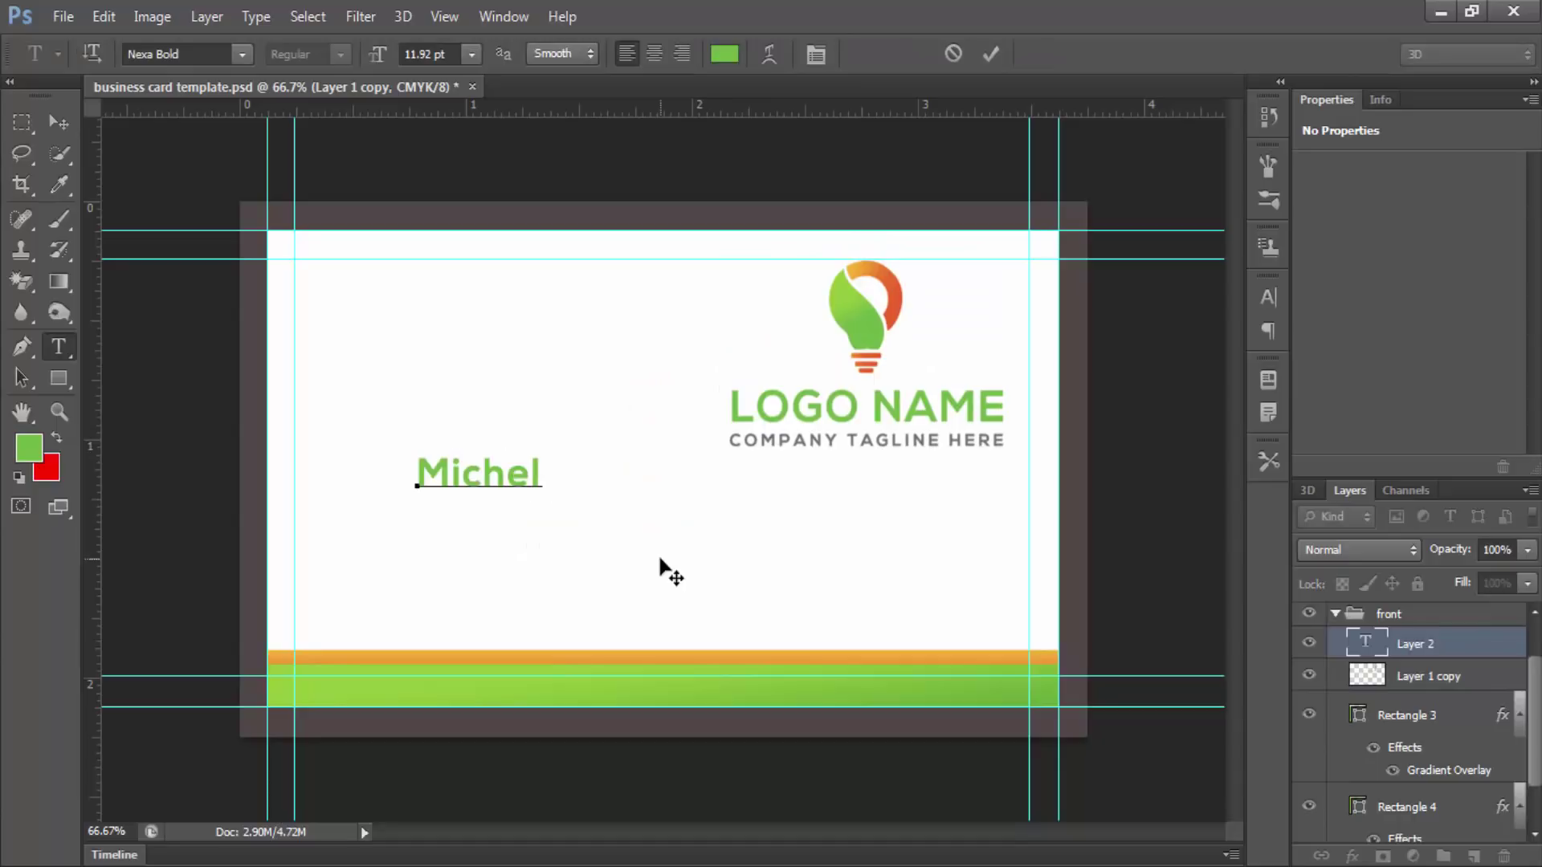
pyautogui.write('mith')
pyautogui.hotkey('ctrl', 'Return')
pyautogui.moveTo(552, 471); pyautogui.dragTo(430, 290)
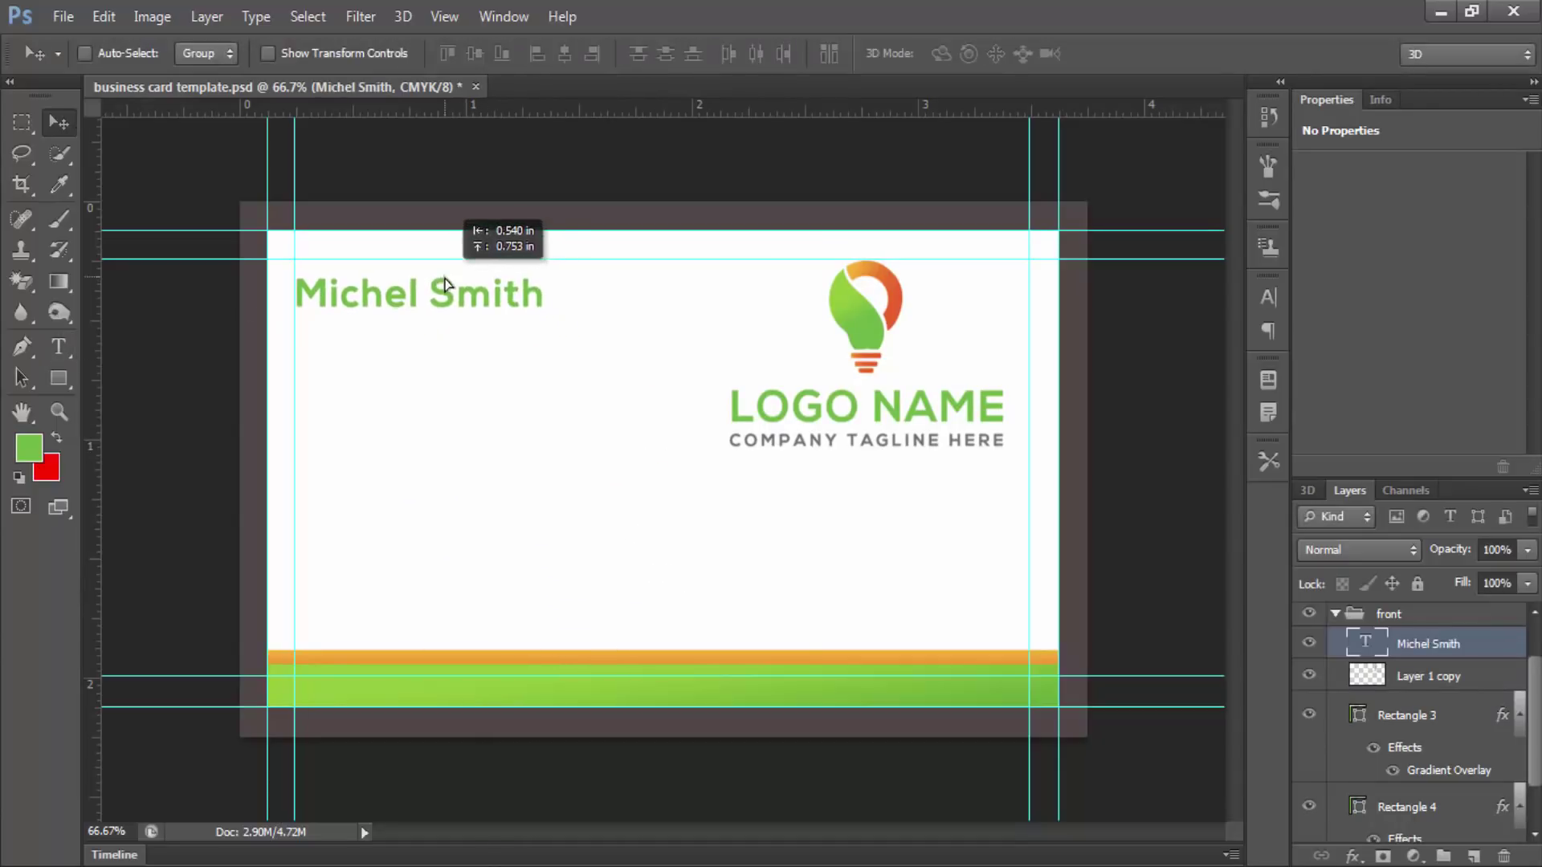
# - Colour the name text with green sampled from the logo
pyautogui.click(724, 54)
pyautogui.moveTo(903, 507); pyautogui.dragTo(924, 498)
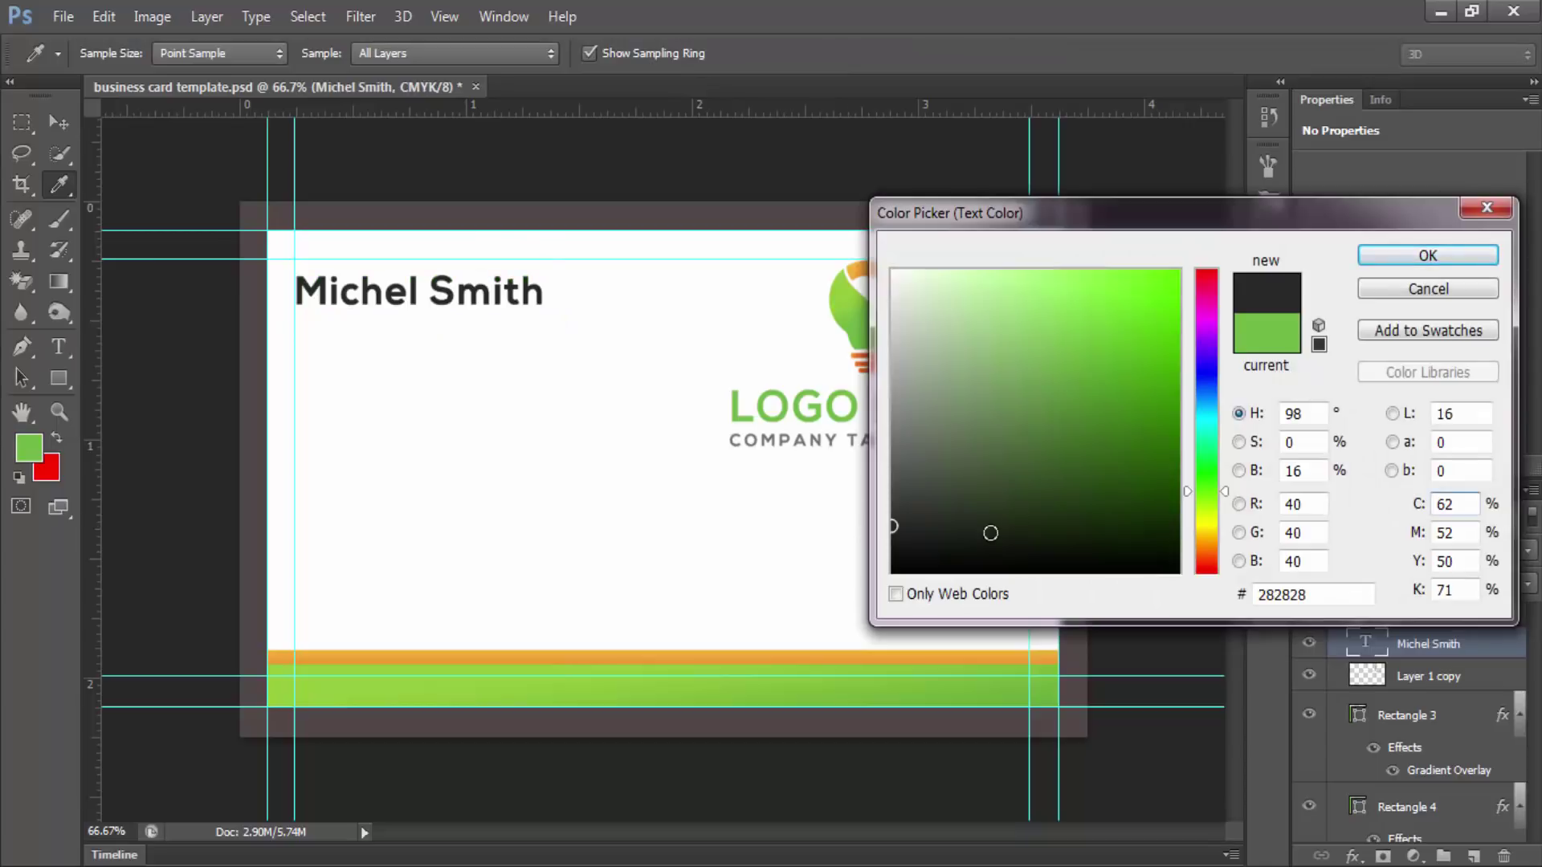
pyautogui.moveTo(948, 213); pyautogui.dragTo(948, 378)
pyautogui.click(1266, 490)
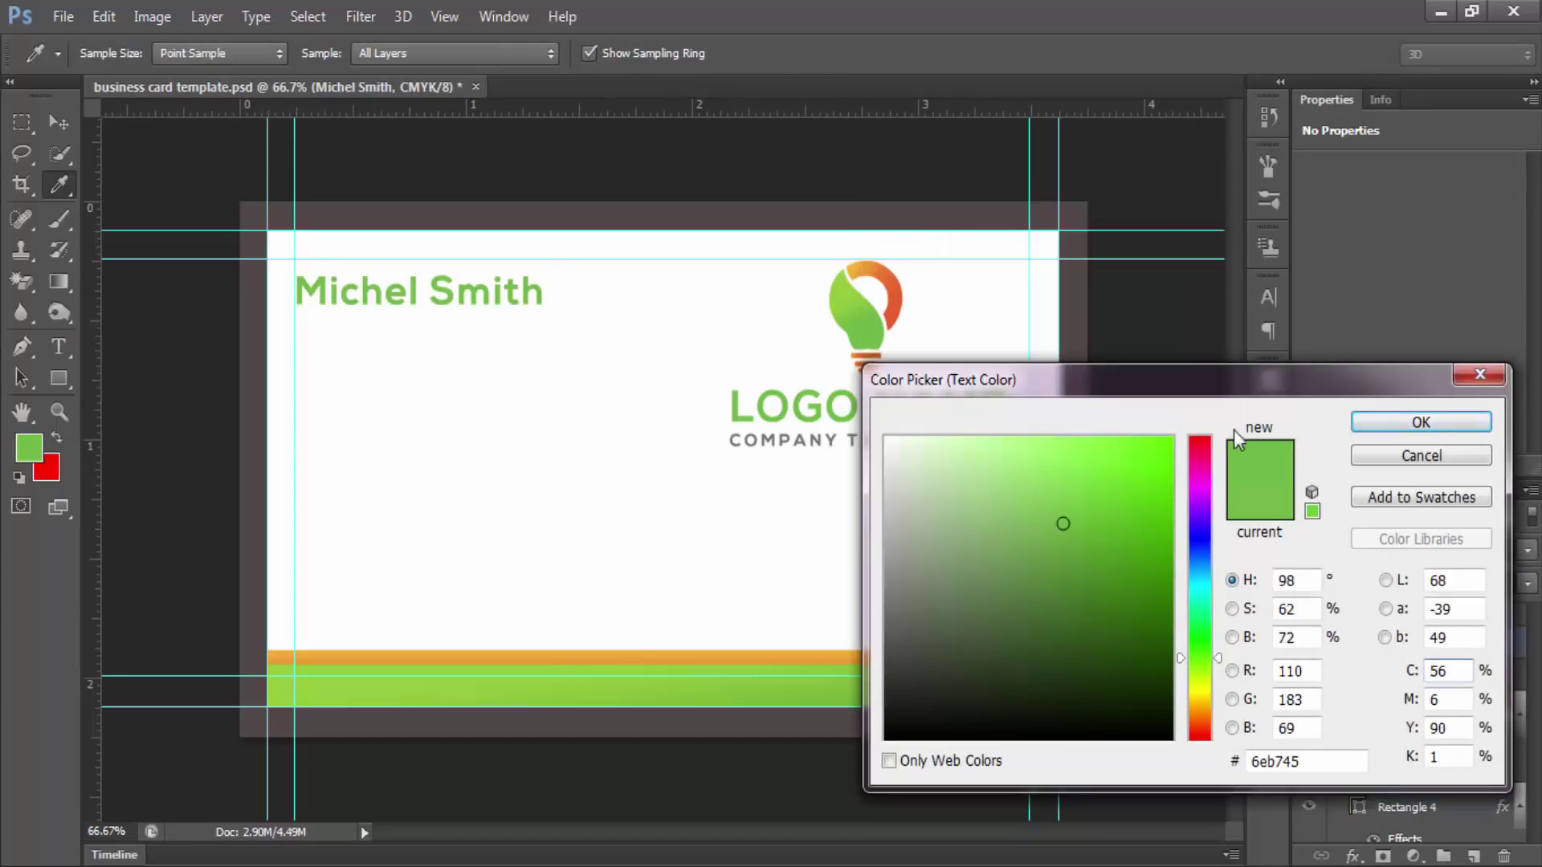
pyautogui.press('Return')
pyautogui.press('v')
# - Duplicate the name line below itself and change it to 'Ceo & Founder' at 8 pt
pyautogui.moveTo(497, 320); pyautogui.dragTo(496, 368)
pyautogui.doubleClick(455, 340)
pyautogui.hotkey('ctrl', 'a')
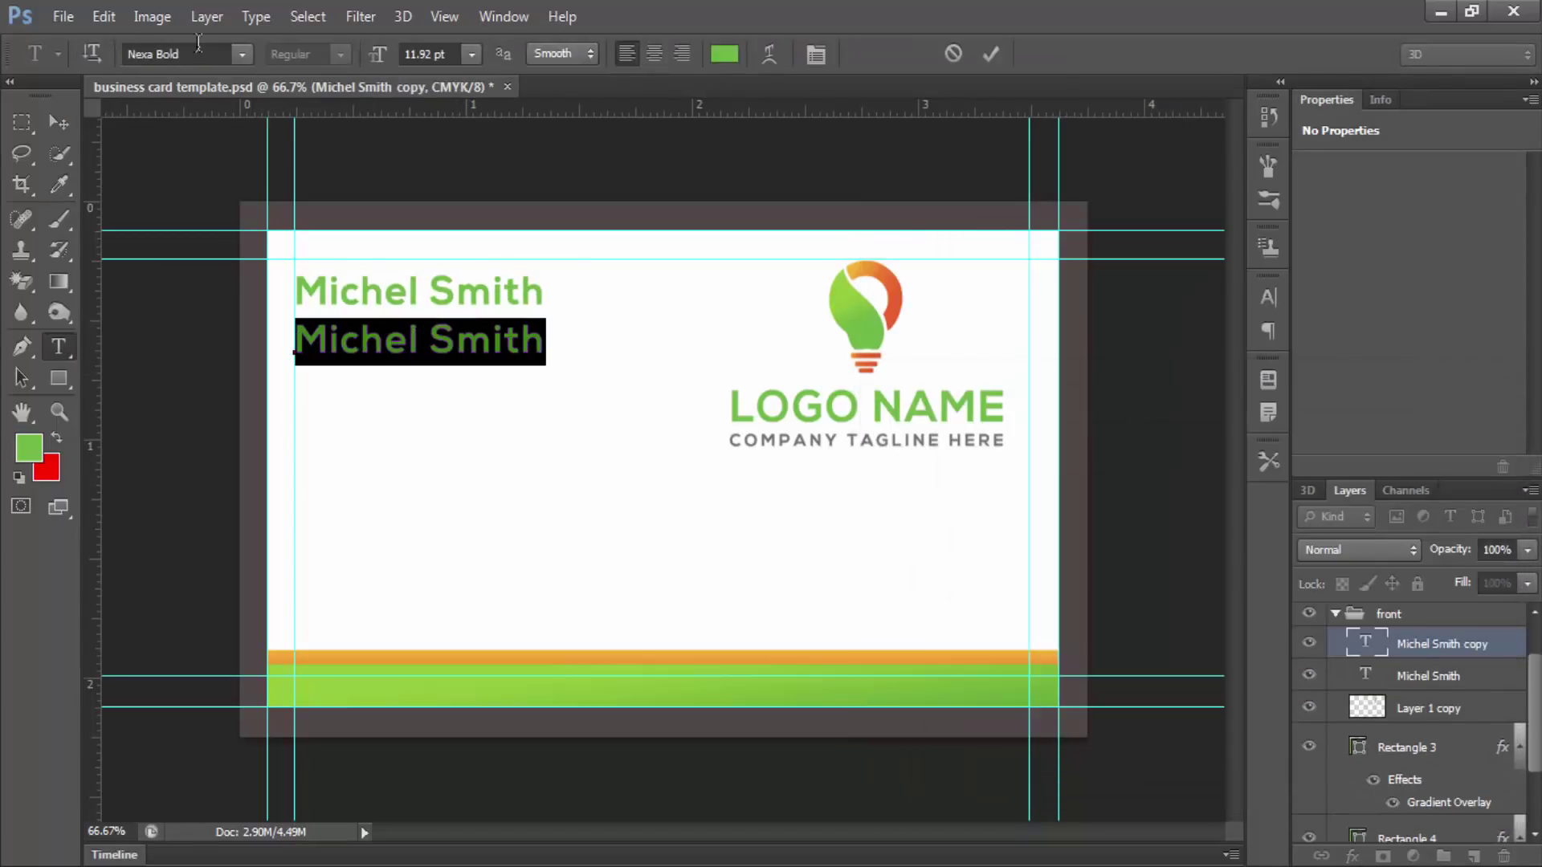
pyautogui.write('Ceo & Foun')
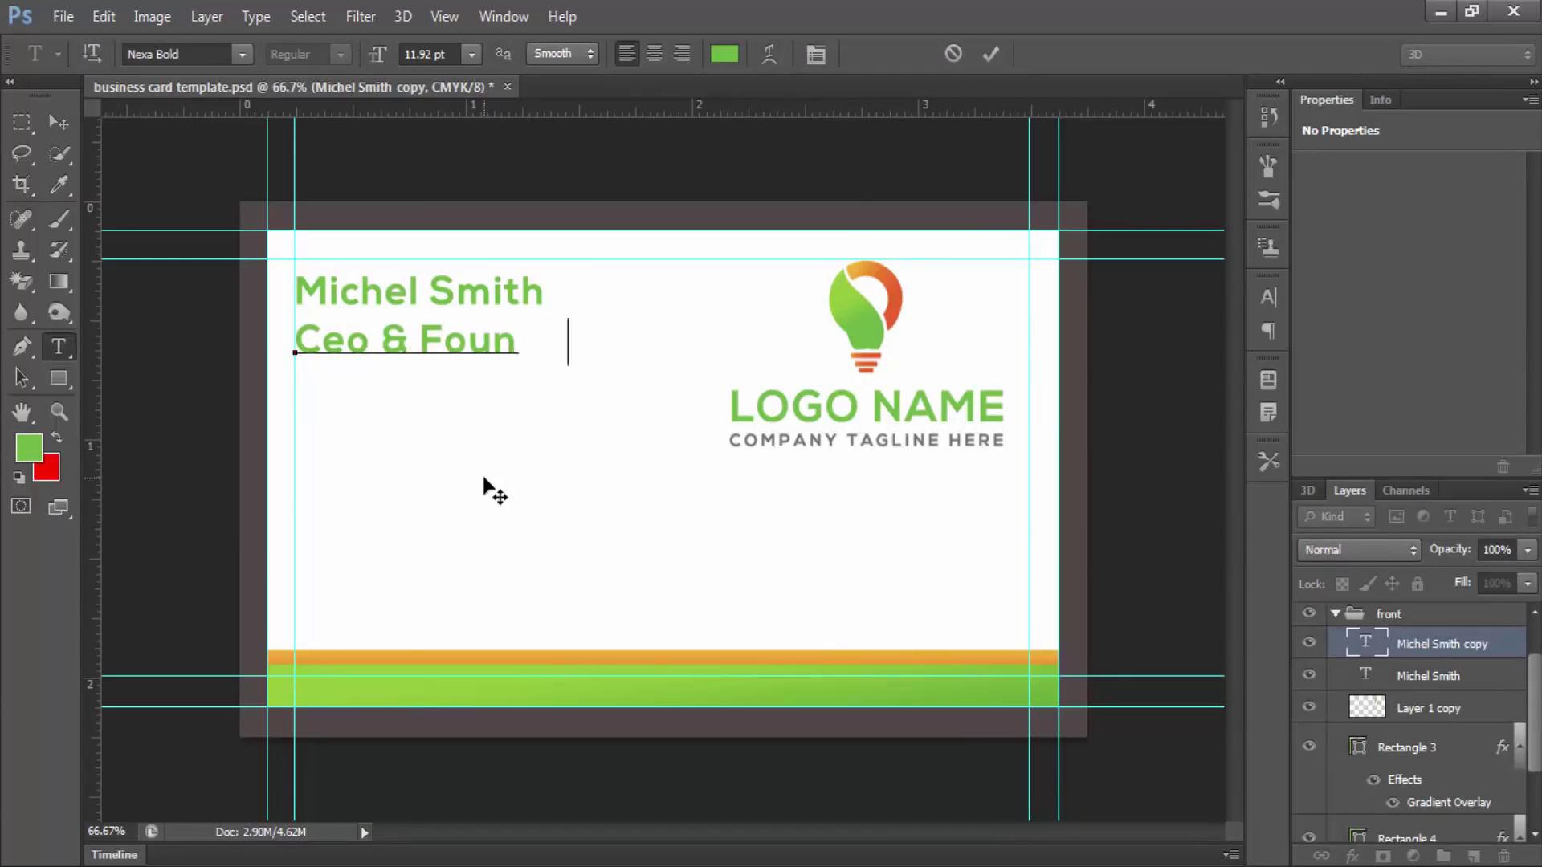
pyautogui.write('der')
pyautogui.hotkey('ctrl', 'a')
pyautogui.write('8')
pyautogui.press('Return')
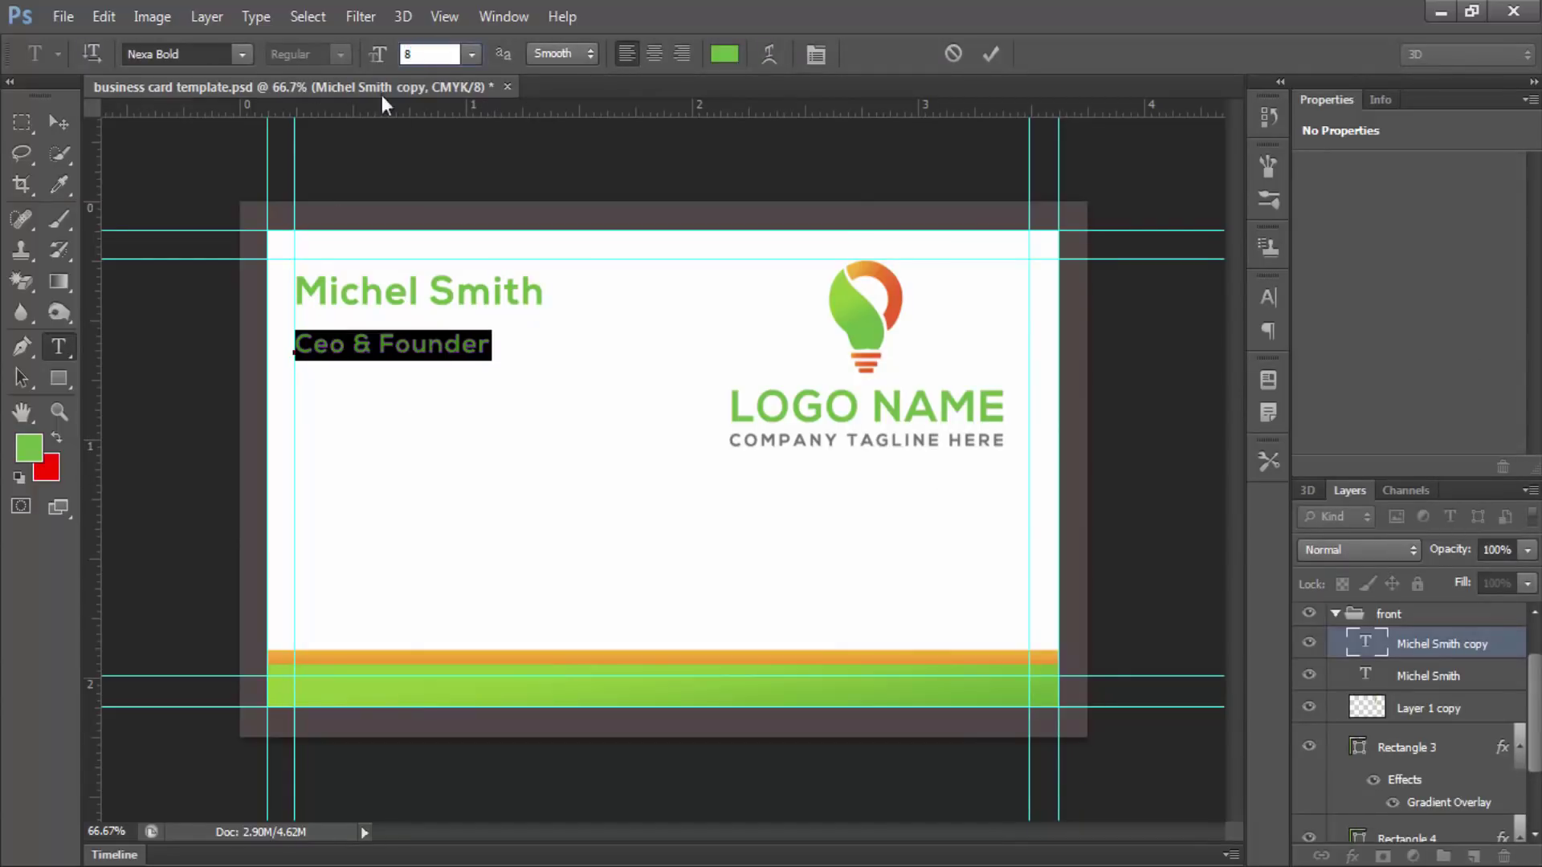
# - Make the title text grey and set its font to Nexa Light
pyautogui.click(724, 53)
pyautogui.click(891, 315)
pyautogui.moveTo(885, 683); pyautogui.dragTo(889, 601)
pyautogui.click(1419, 423)
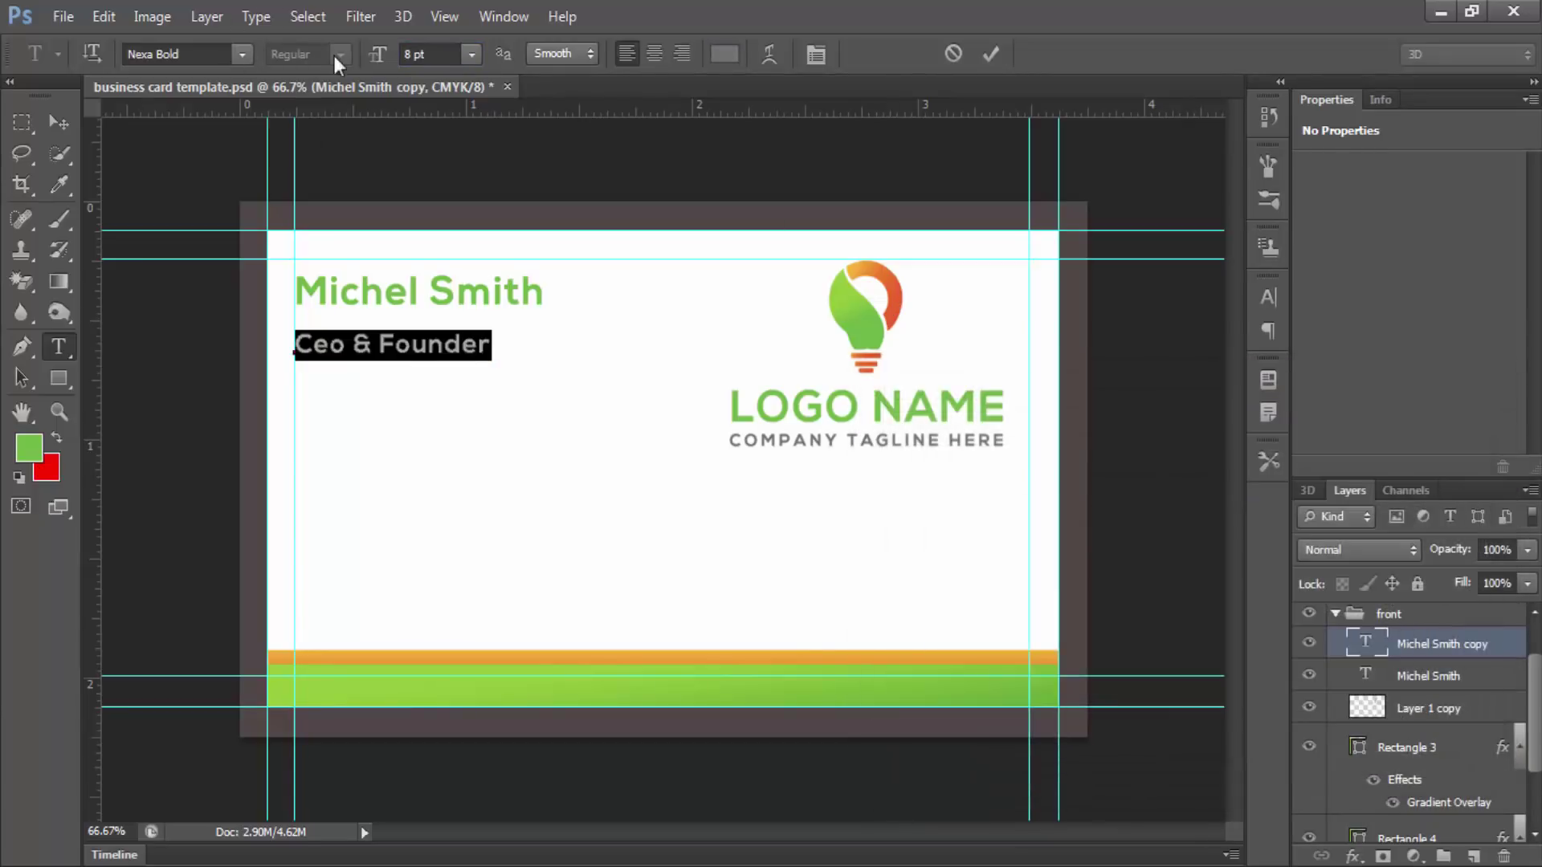
pyautogui.click(241, 54)
pyautogui.click(140, 100)
pyautogui.click(63, 123)
# - Enlarge the name and title together slightly and align them on the left guide
pyautogui.press('Up')
pyautogui.press('Up')
pyautogui.press('Up')
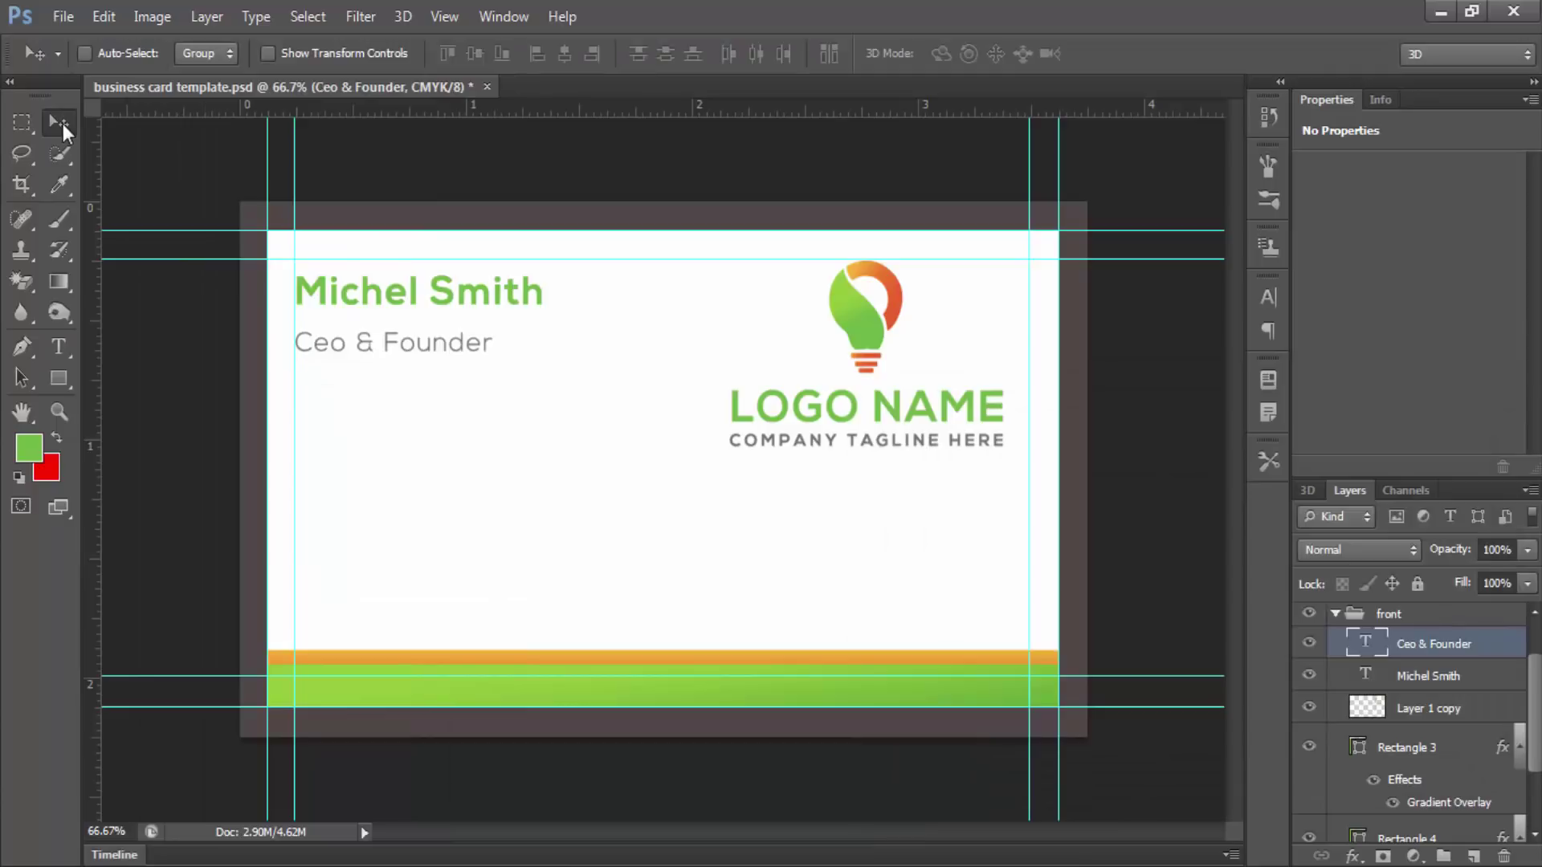
pyautogui.press('Up')
pyautogui.press('Up')
pyautogui.press('Up')
pyautogui.press('Up')
pyautogui.press('Up')
pyautogui.press('Up')
pyautogui.keyDown('ctrl'); pyautogui.click(1370, 676); pyautogui.keyUp('ctrl')
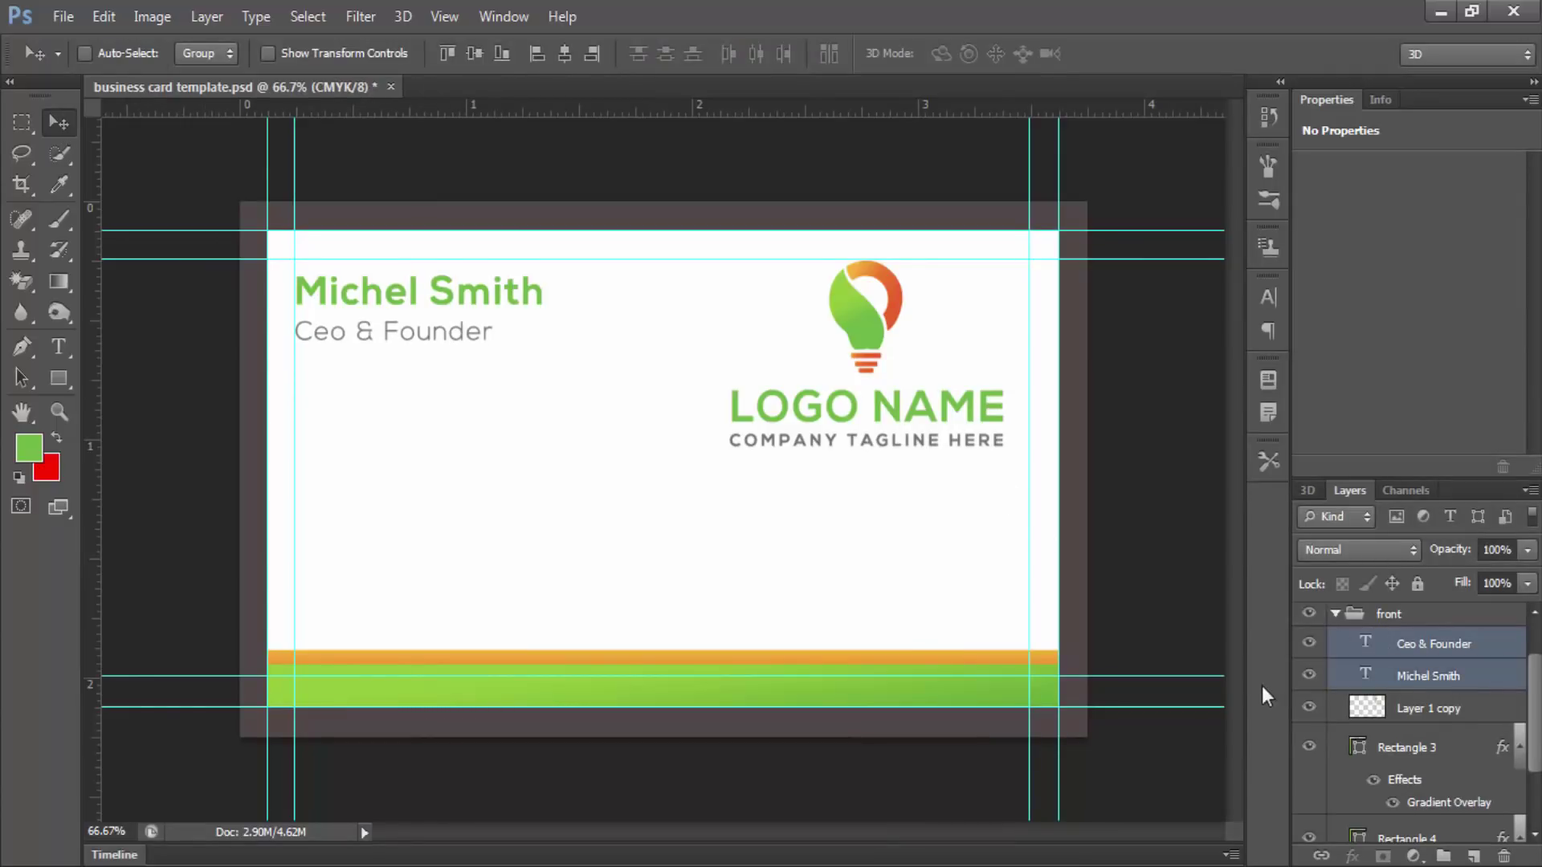
pyautogui.hotkey('ctrl', 't')
pyautogui.moveTo(546, 267); pyautogui.dragTo(554, 265)
pyautogui.press('Return')
pyautogui.moveTo(486, 309); pyautogui.dragTo(493, 321)
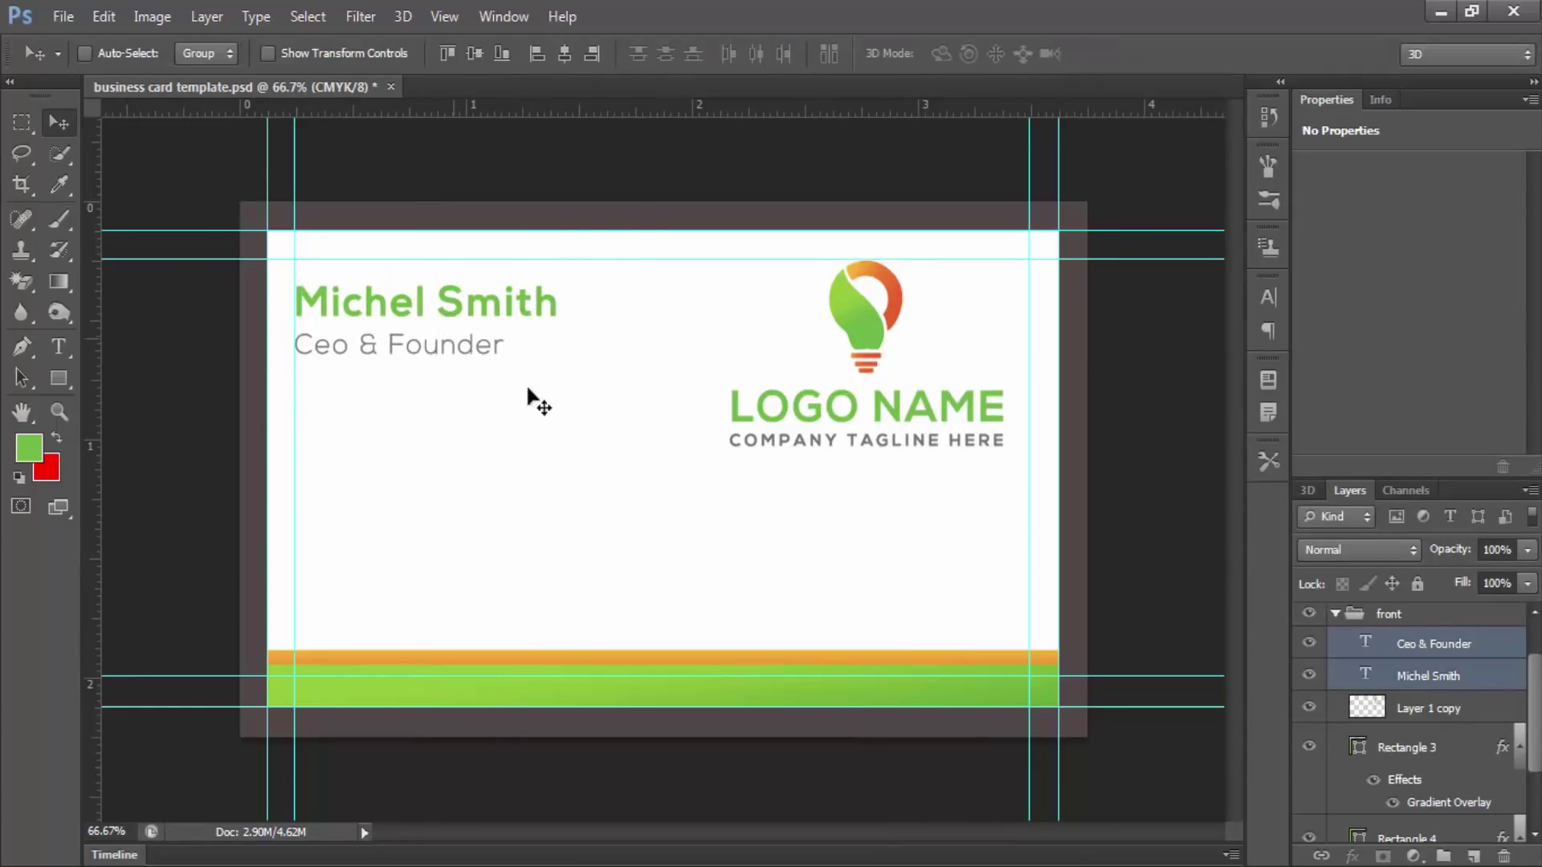
pyautogui.press('Right')
pyautogui.press('Right')
pyautogui.press('Right')
pyautogui.press('Up')
pyautogui.press('Up')
pyautogui.press('Up')
pyautogui.hotkey('alt', '[')
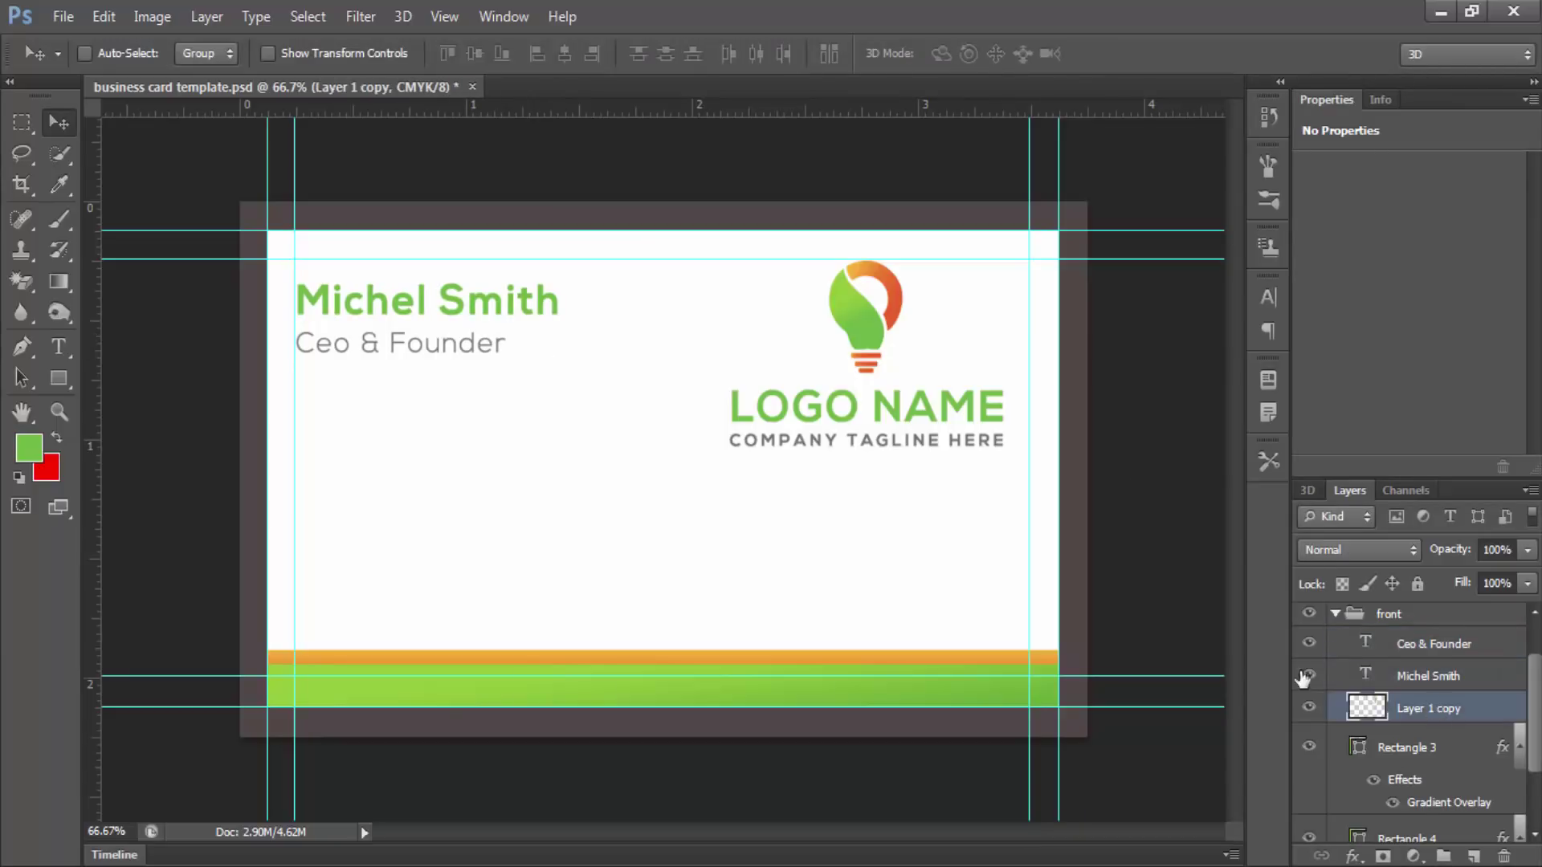
# - Open the mobile-phone, loupe and envelope icon files
pyautogui.hotkey('ctrl', 'o')
pyautogui.click(869, 217)
pyautogui.keyDown('ctrl'); pyautogui.click(996, 217); pyautogui.keyUp('ctrl')
pyautogui.click(1226, 217)
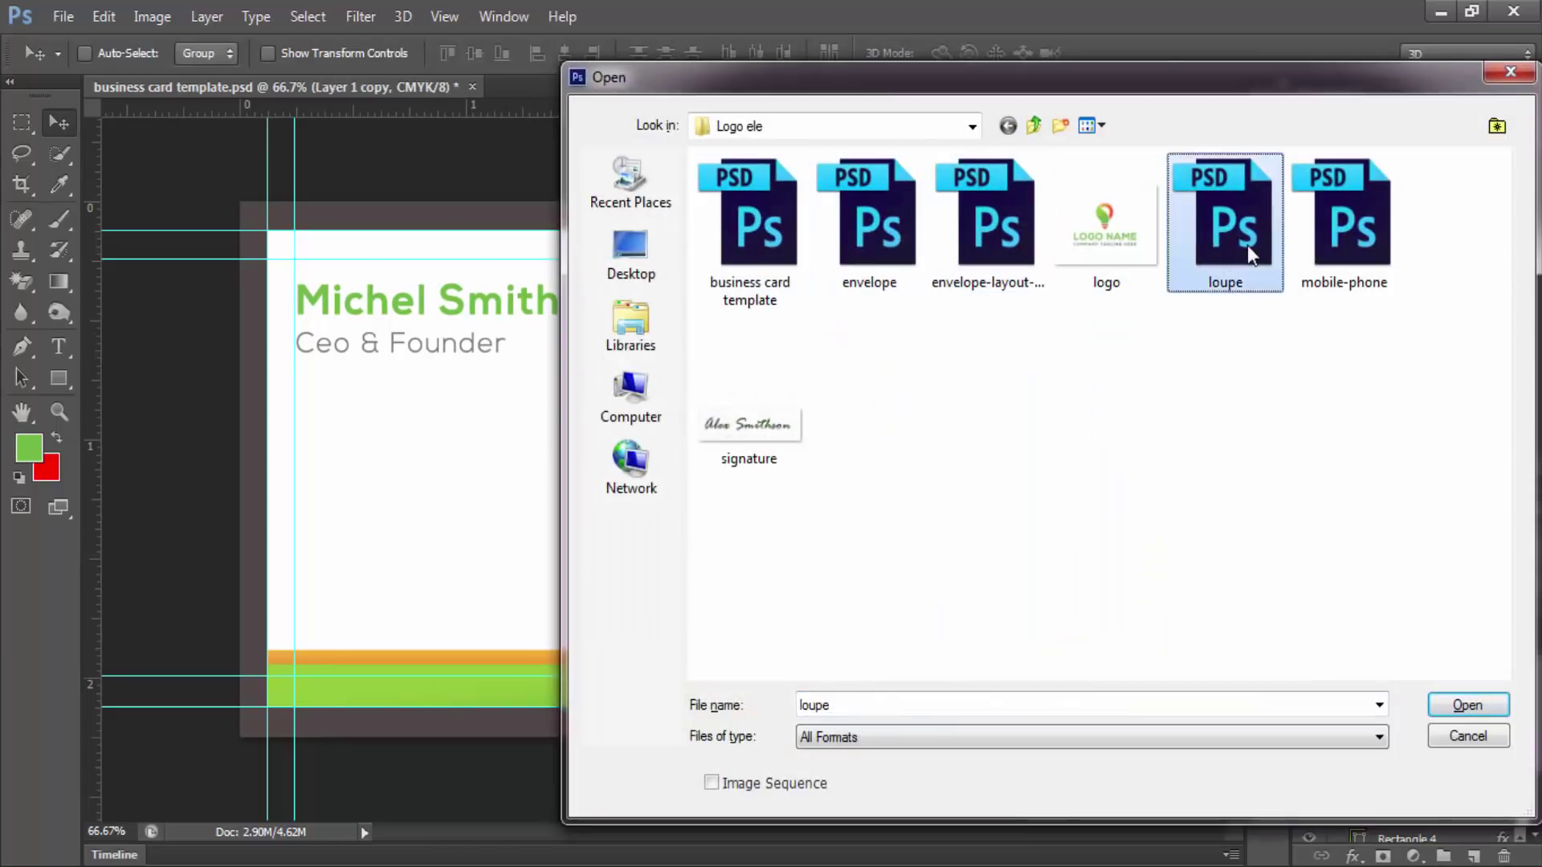
pyautogui.keyDown('ctrl'); pyautogui.click(1345, 217); pyautogui.keyUp('ctrl')
pyautogui.keyDown('ctrl'); pyautogui.click(885, 233); pyautogui.keyUp('ctrl')
pyautogui.press('Return')
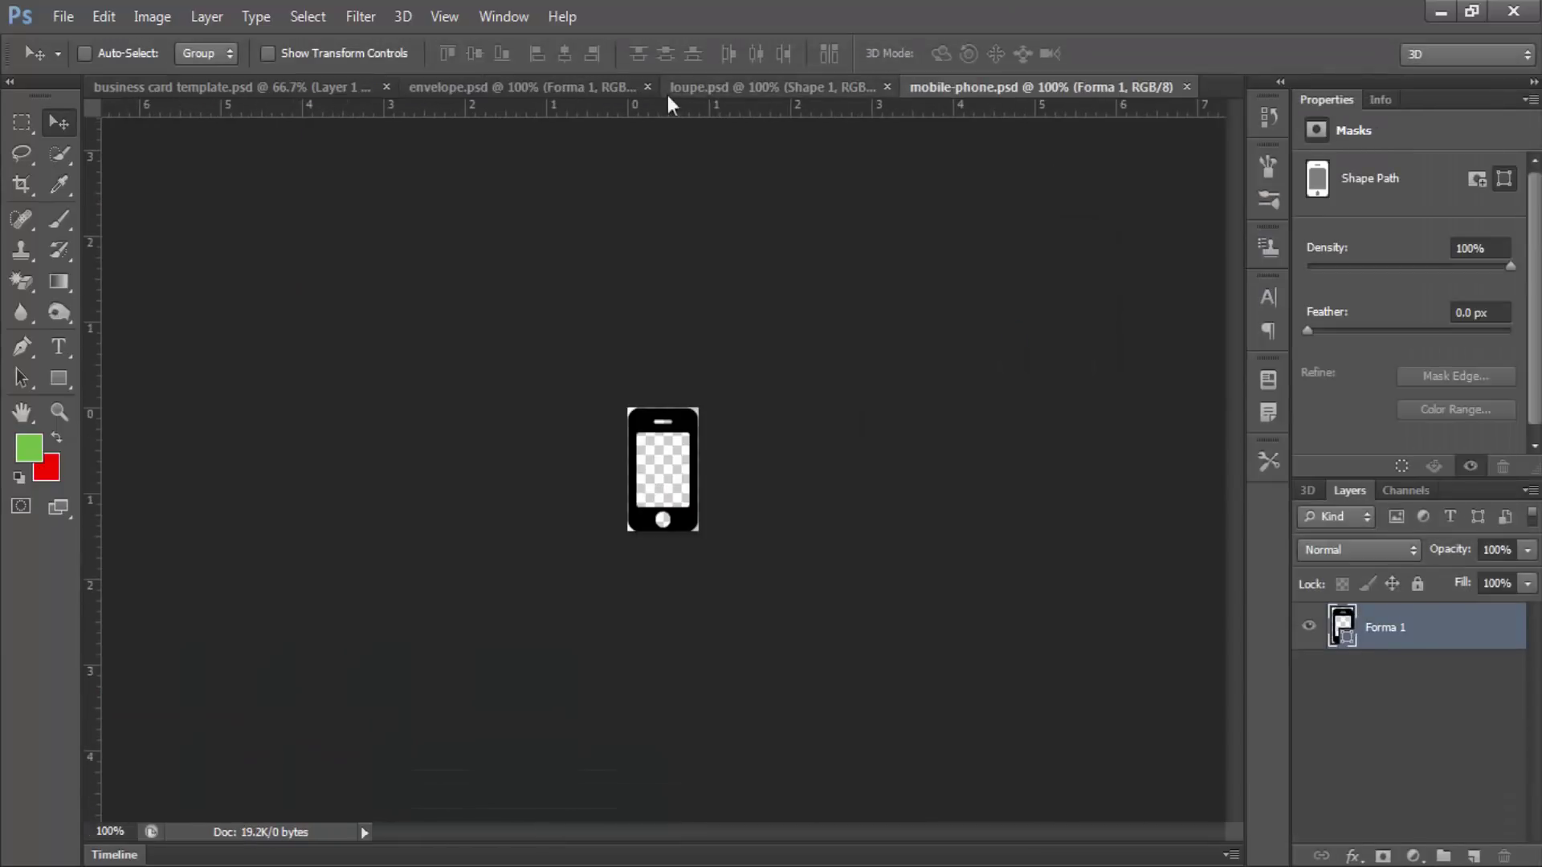
# - Bring the phone shape into the card, shrink it to icon size and place it lower left
pyautogui.click(771, 87)
pyautogui.click(1044, 87)
pyautogui.moveTo(663, 469); pyautogui.dragTo(553, 518)
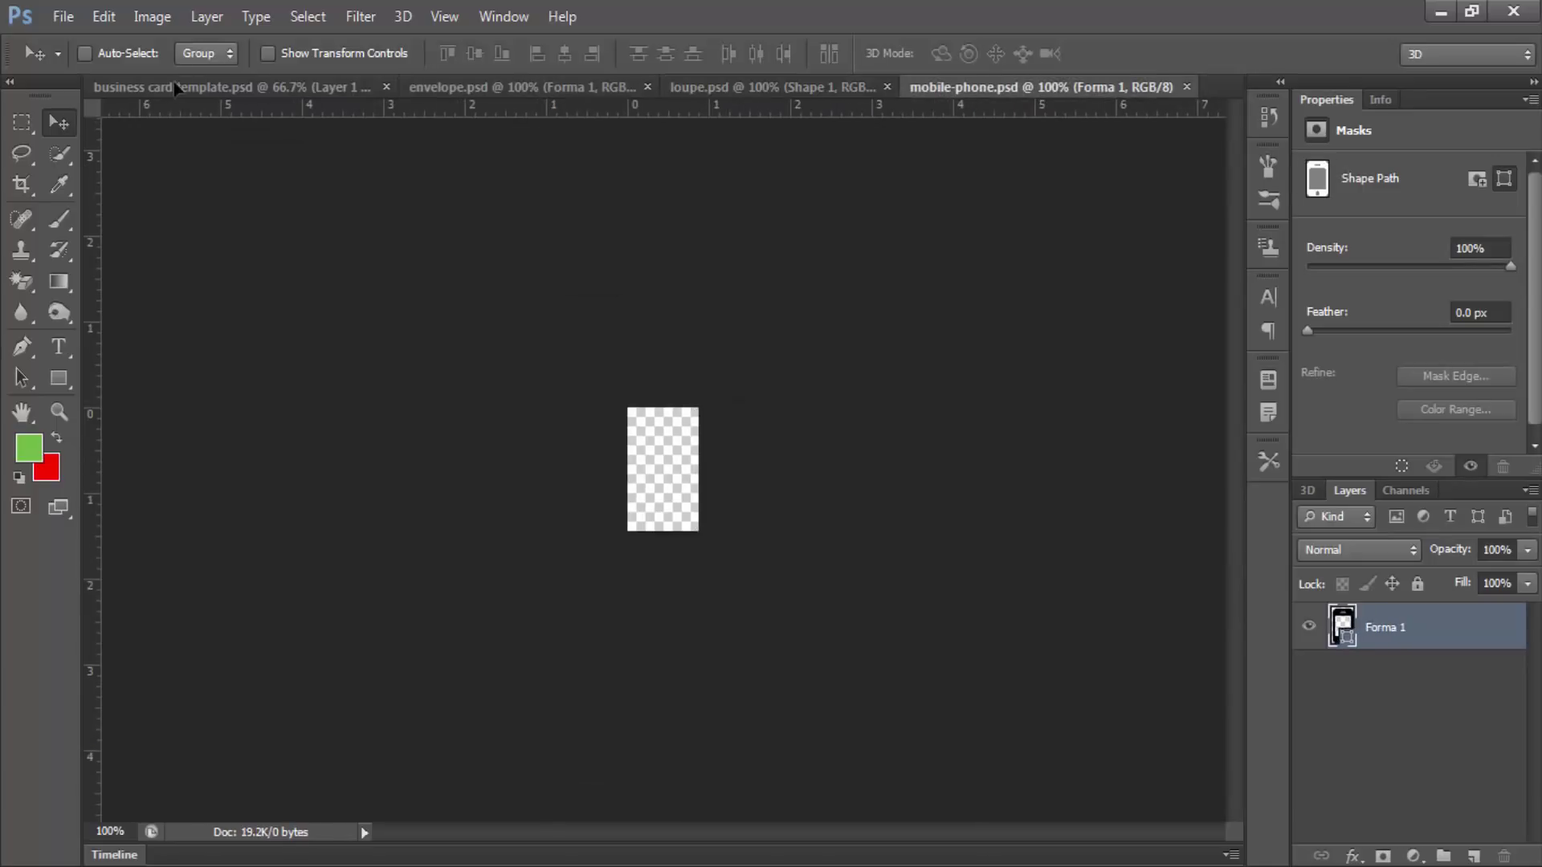
pyautogui.hotkey('ctrl', 't')
pyautogui.moveTo(471, 448); pyautogui.dragTo(459, 480)
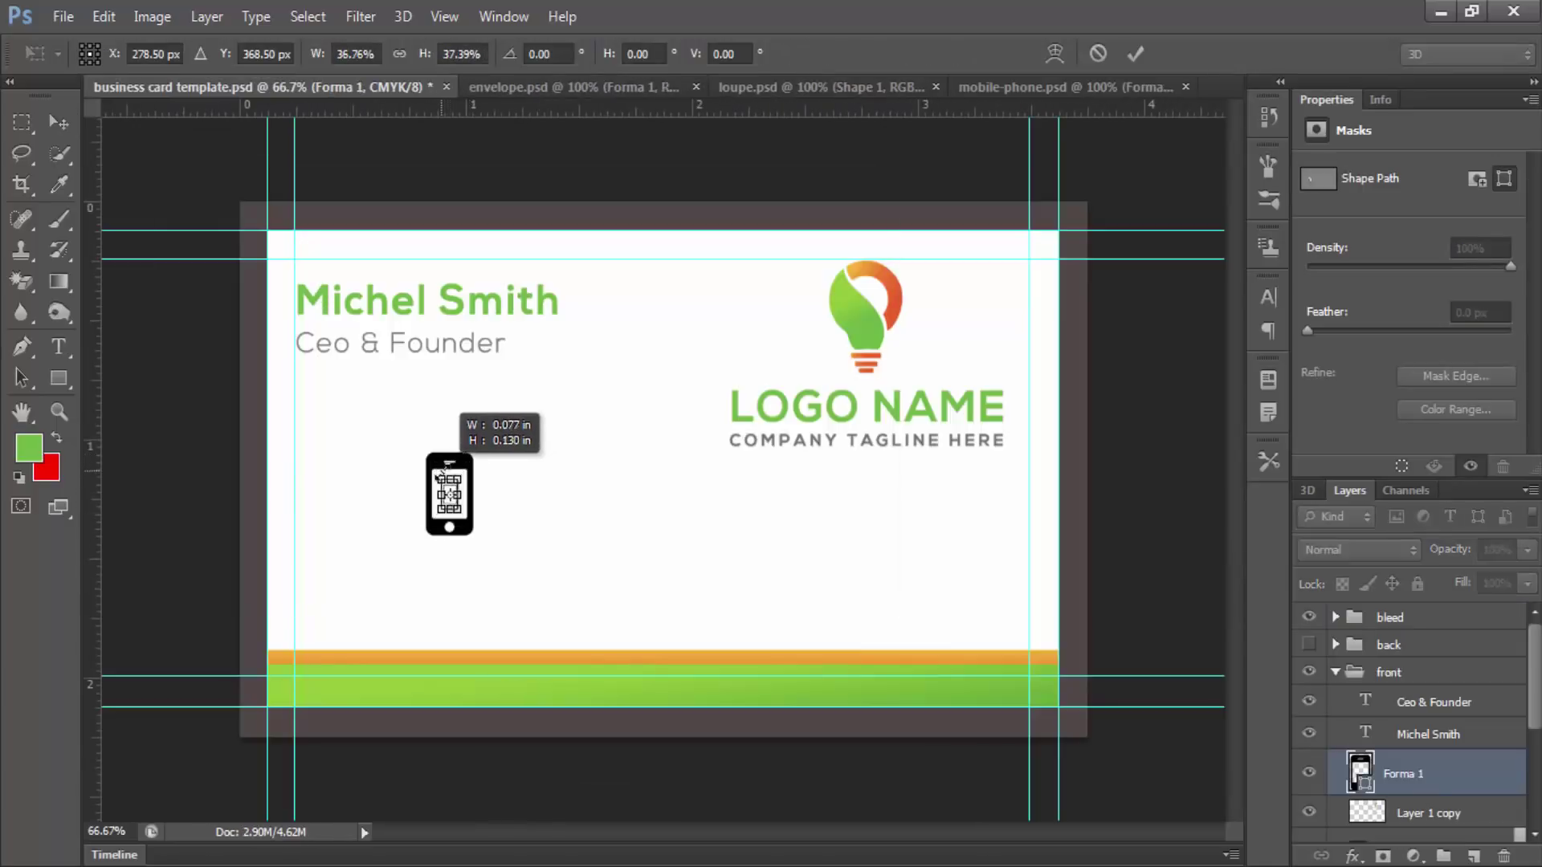
pyautogui.press('Return')
pyautogui.moveTo(539, 528); pyautogui.dragTo(412, 559)
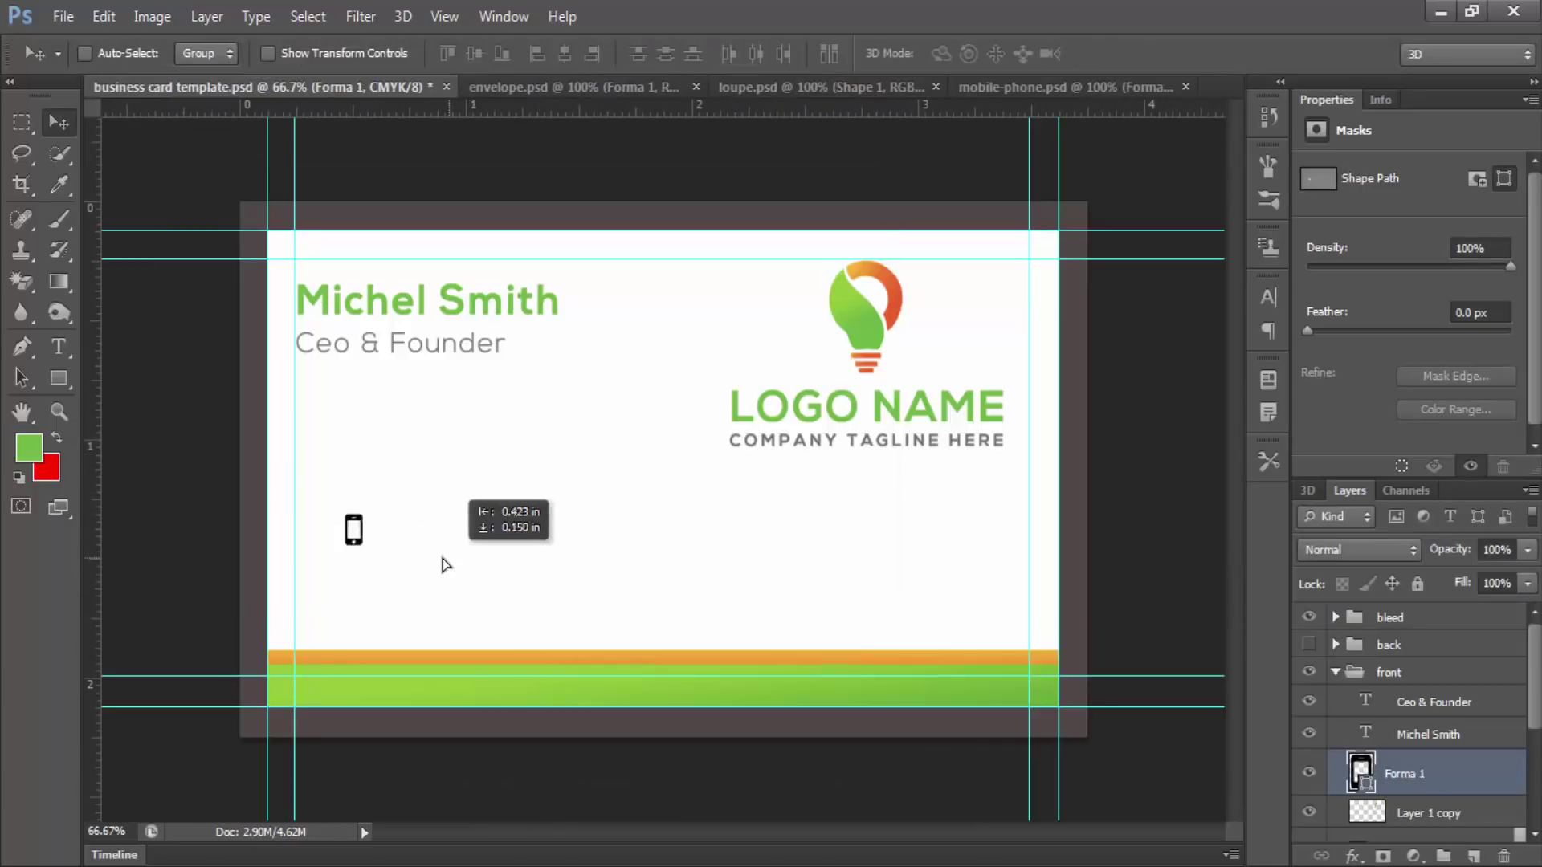
pyautogui.click(1185, 86)
# - Bring the envelope shape into the business card and size it
pyautogui.click(855, 85)
pyautogui.moveTo(488, 343)
pyautogui.mouseDown()
pyautogui.moveTo(215, 120)
pyautogui.moveTo(424, 606)
pyautogui.mouseUp()
pyautogui.hotkey('ctrl', 't')
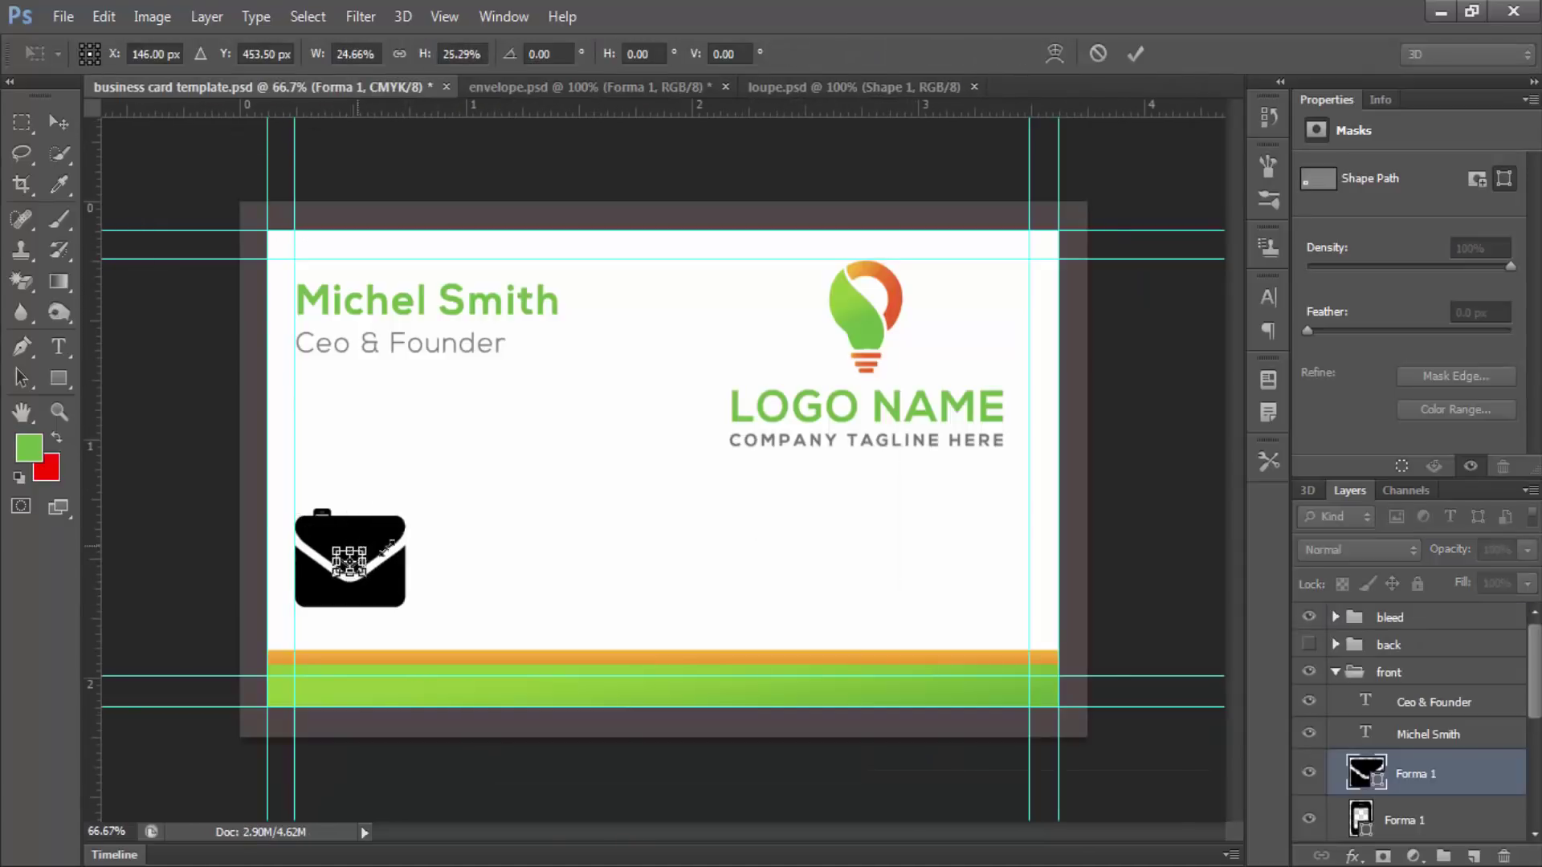
pyautogui.press('Return')
pyautogui.click(974, 86)
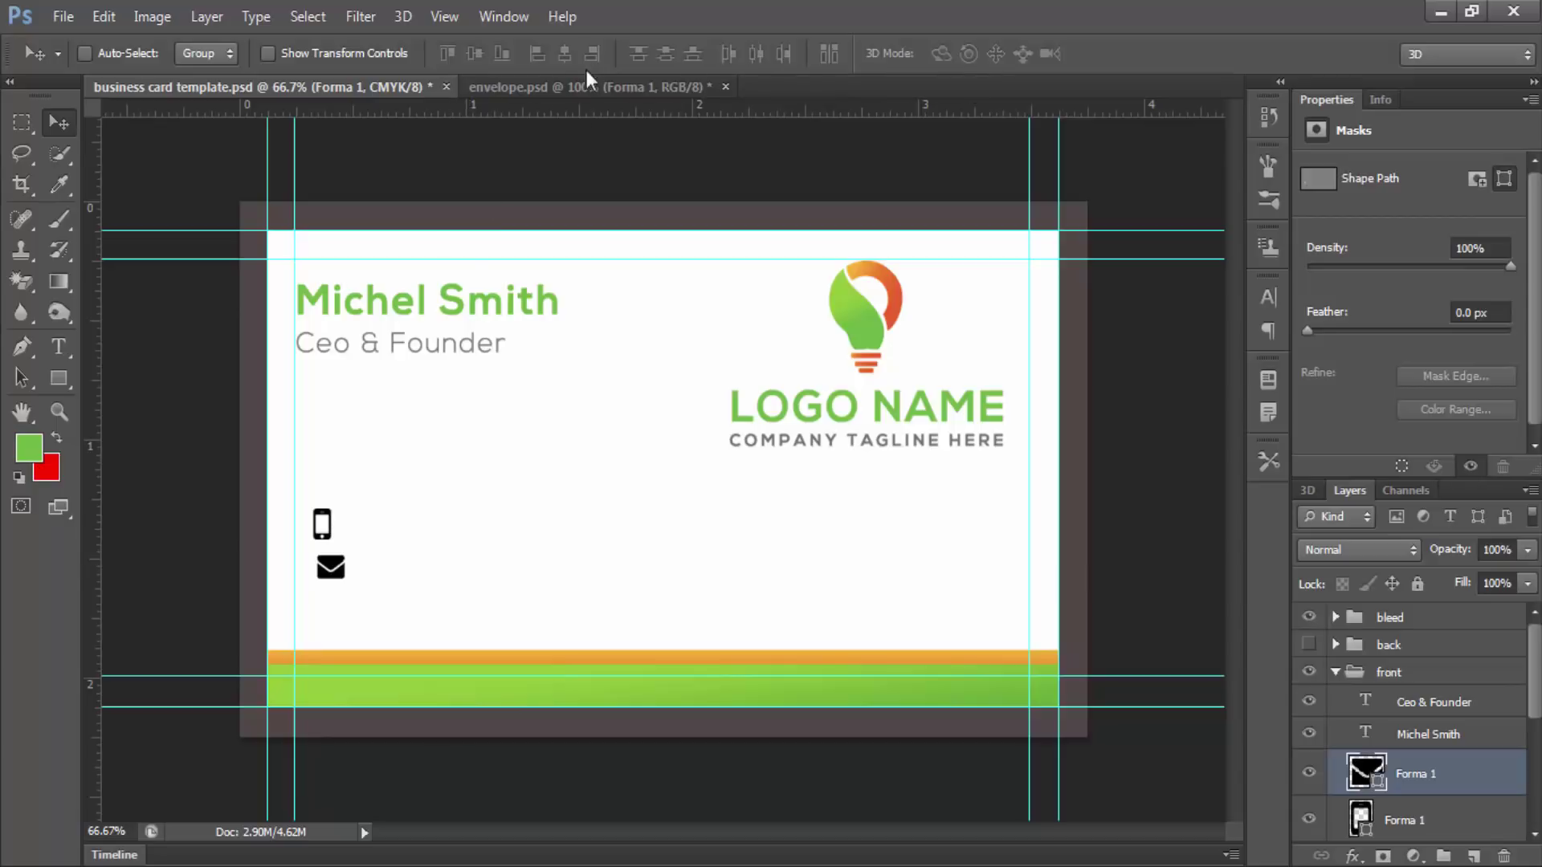
pyautogui.click(585, 85)
# - Reopen the loupe file, shrink its shape to icon size and place it below the envelope
pyautogui.hotkey('ctrl', 'o')
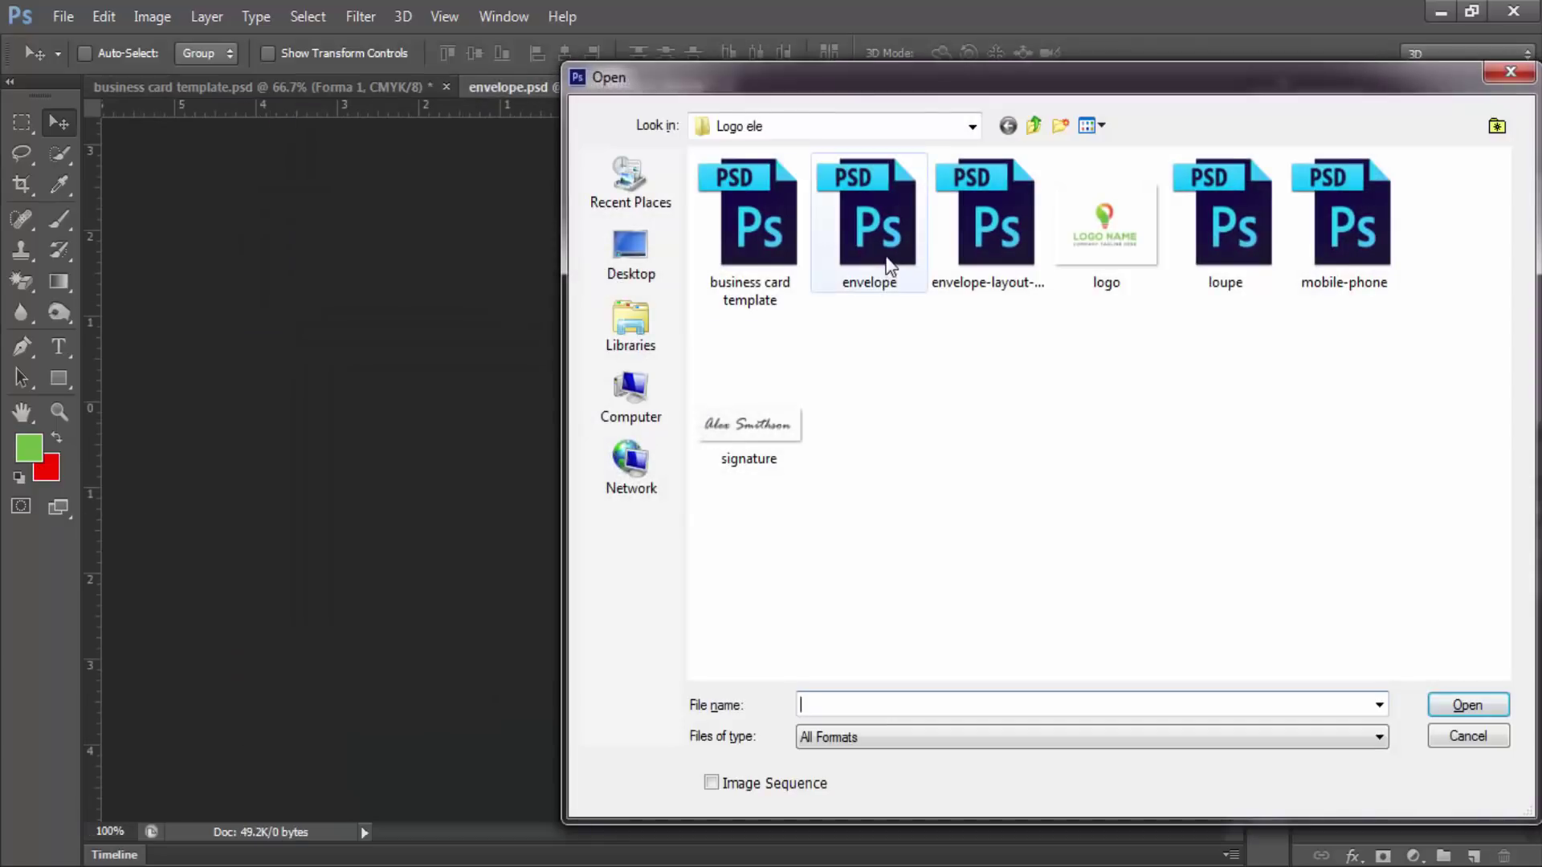
pyautogui.doubleClick(1198, 241)
pyautogui.click(671, 358)
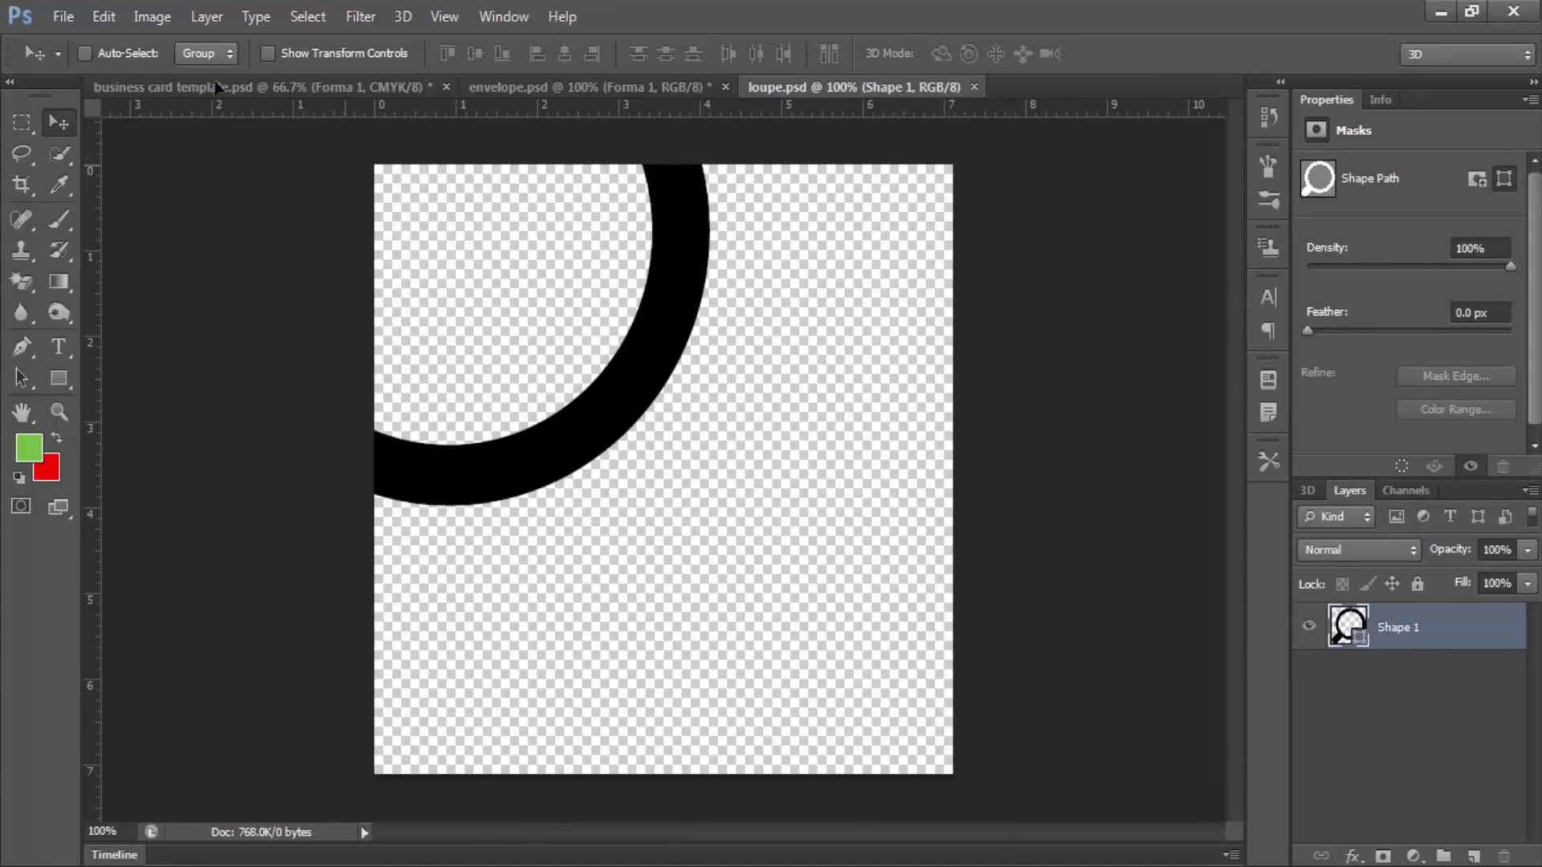
pyautogui.moveTo(215, 86); pyautogui.dragTo(509, 544)
pyautogui.hotkey('ctrl', 't')
pyautogui.moveTo(699, 771); pyautogui.dragTo(538, 567)
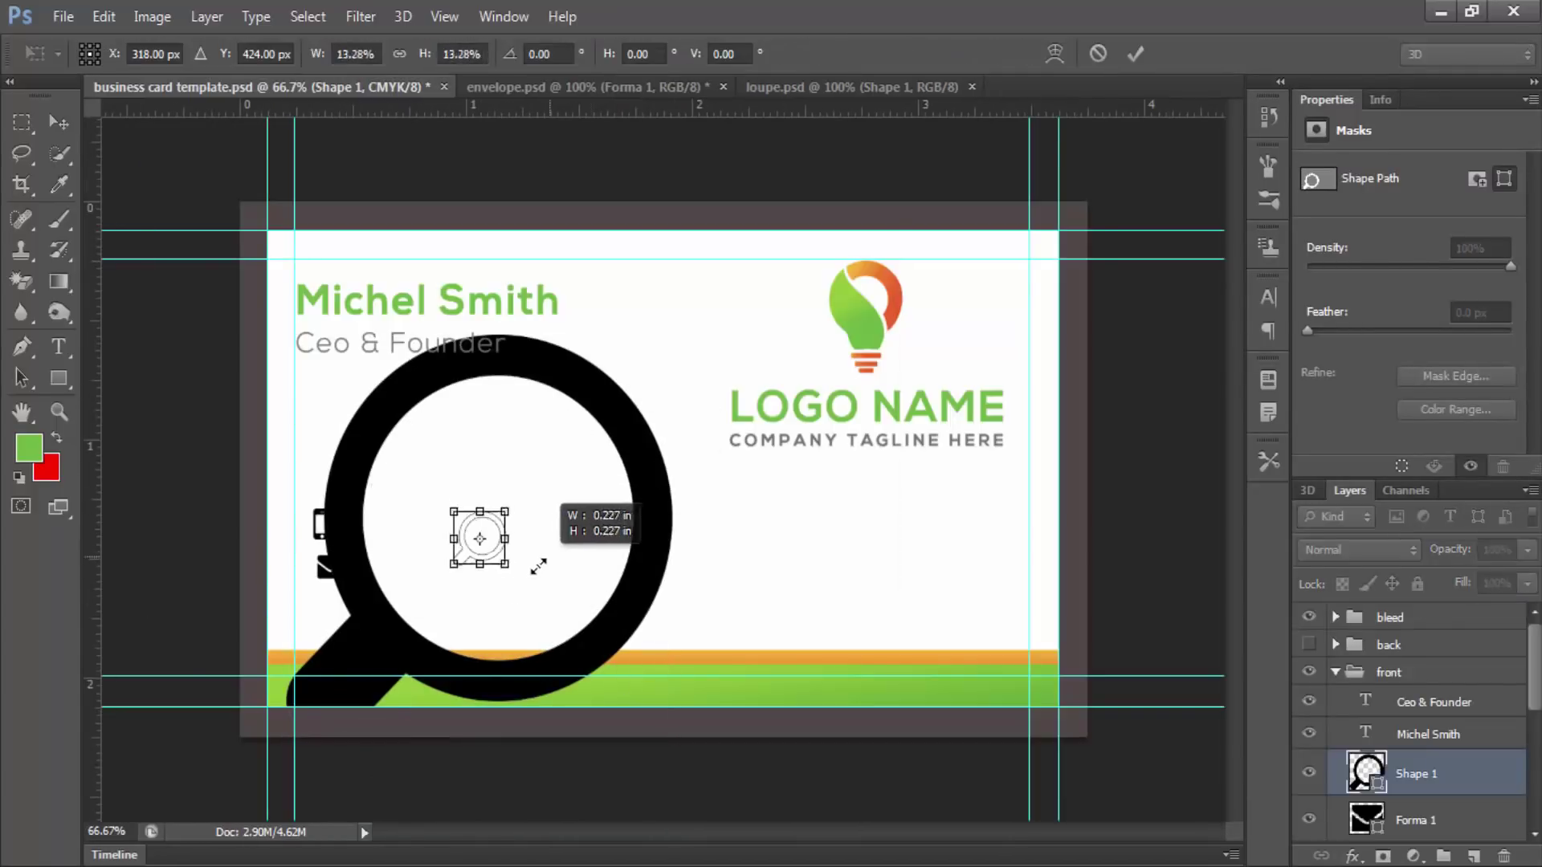
pyautogui.press('Return')
pyautogui.moveTo(664, 533); pyautogui.dragTo(507, 605)
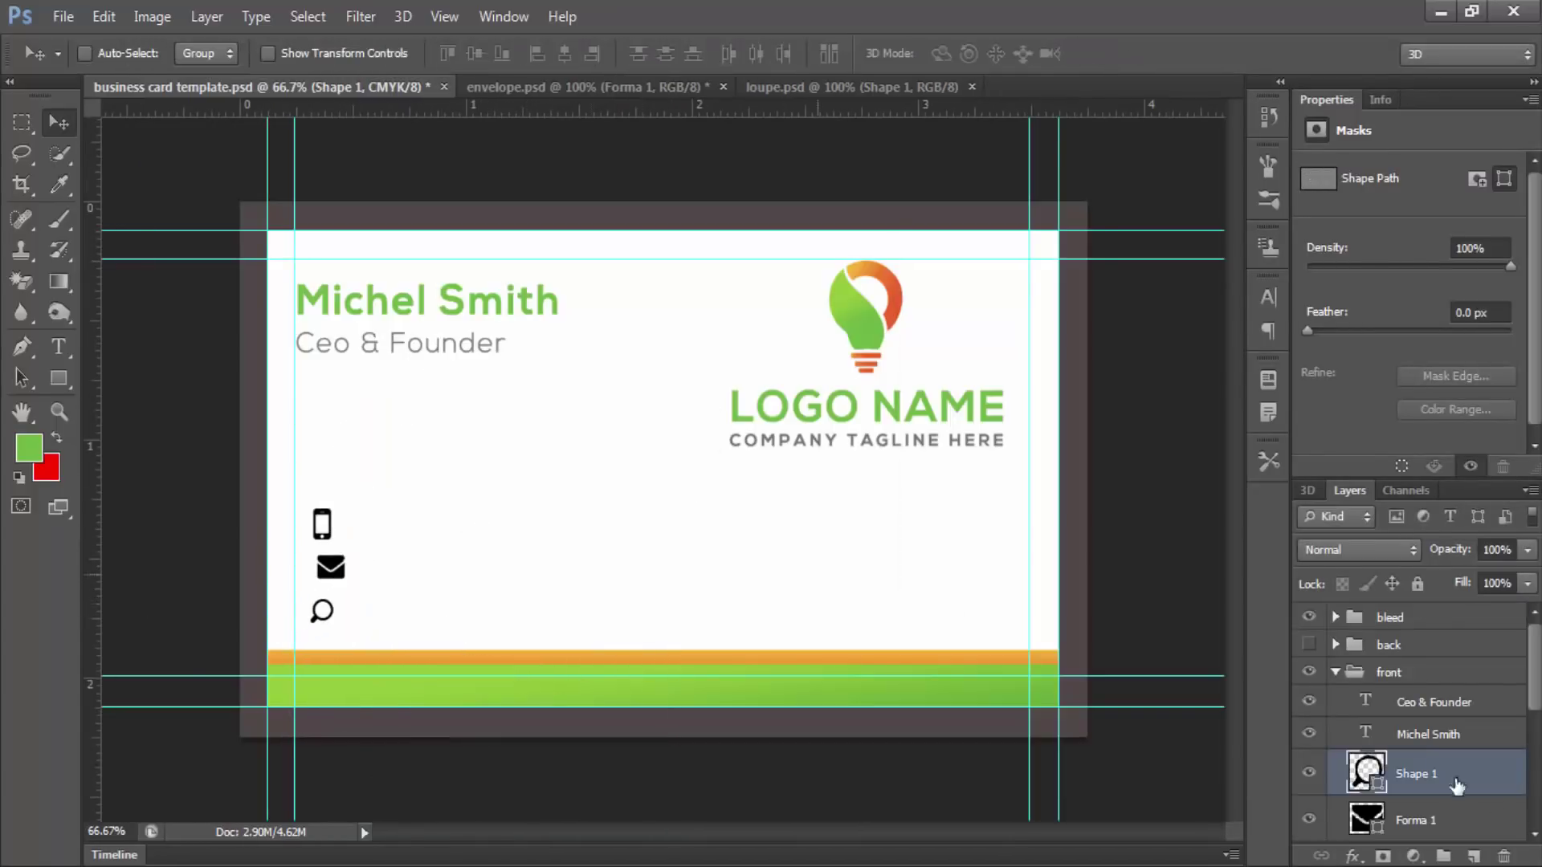
# - Zoom in on the icons and adjust the envelope and phone icons, nudging the phone left
pyautogui.click(1418, 820)
pyautogui.scroll(3, 403, 540)
pyautogui.moveTo(403, 541); pyautogui.dragTo(552, 495)
pyautogui.hotkey('ctrl', 't')
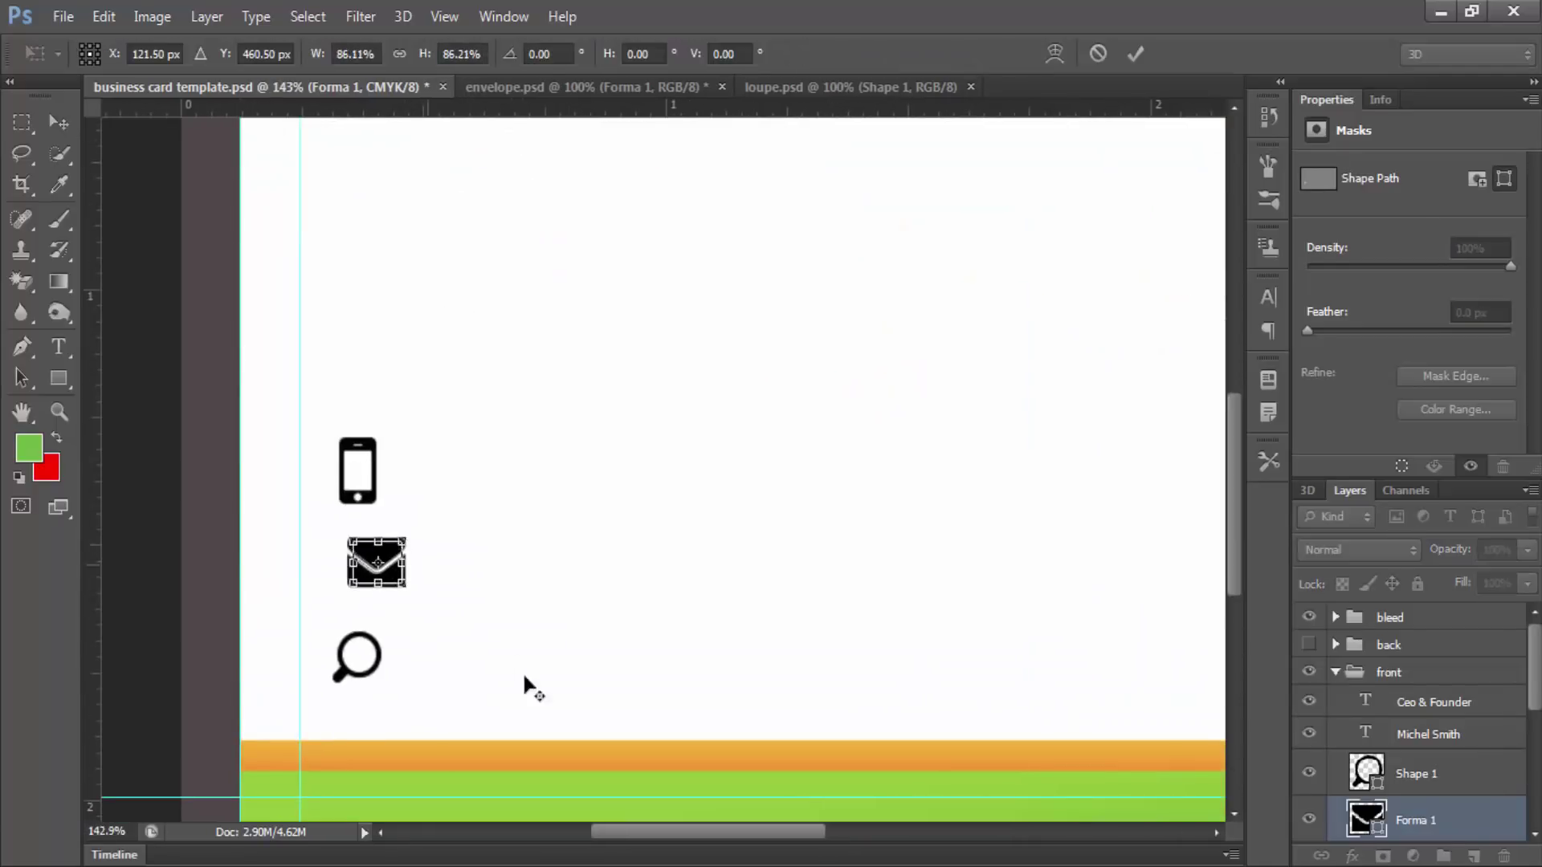
pyautogui.press('Return')
pyautogui.scroll(-3, 1411, 771)
pyautogui.click(1414, 756)
pyautogui.hotkey('ctrl', 't')
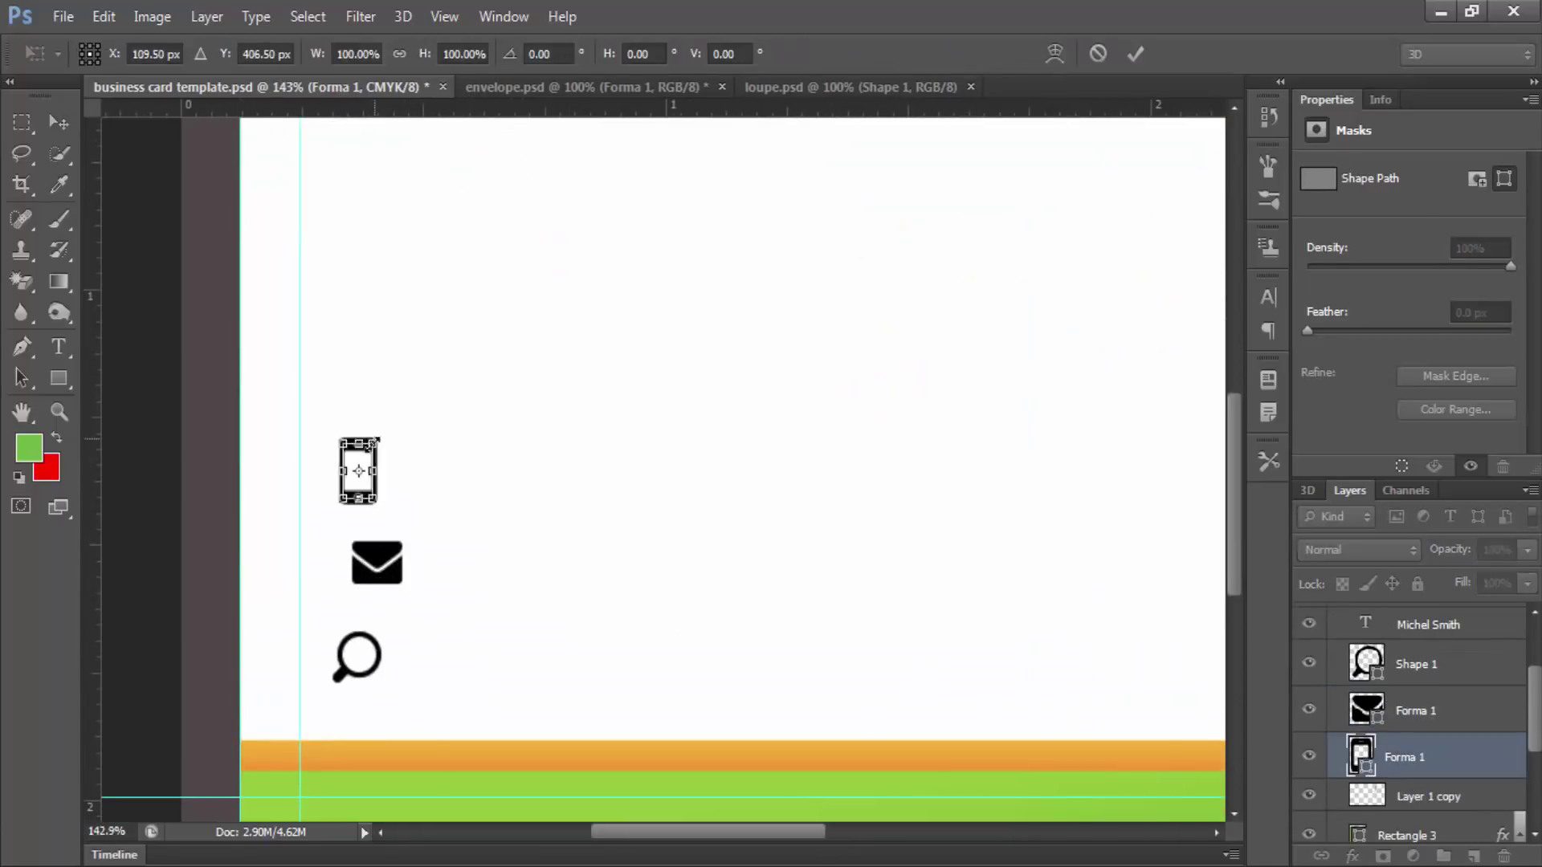
pyautogui.press('Return')
pyautogui.hotkey('shift', 'Left')
pyautogui.hotkey('shift', 'Left')
# - Shrink the envelope icon and move it up-left, then refine the phone icon
pyautogui.click(1482, 715)
pyautogui.hotkey('ctrl', 't')
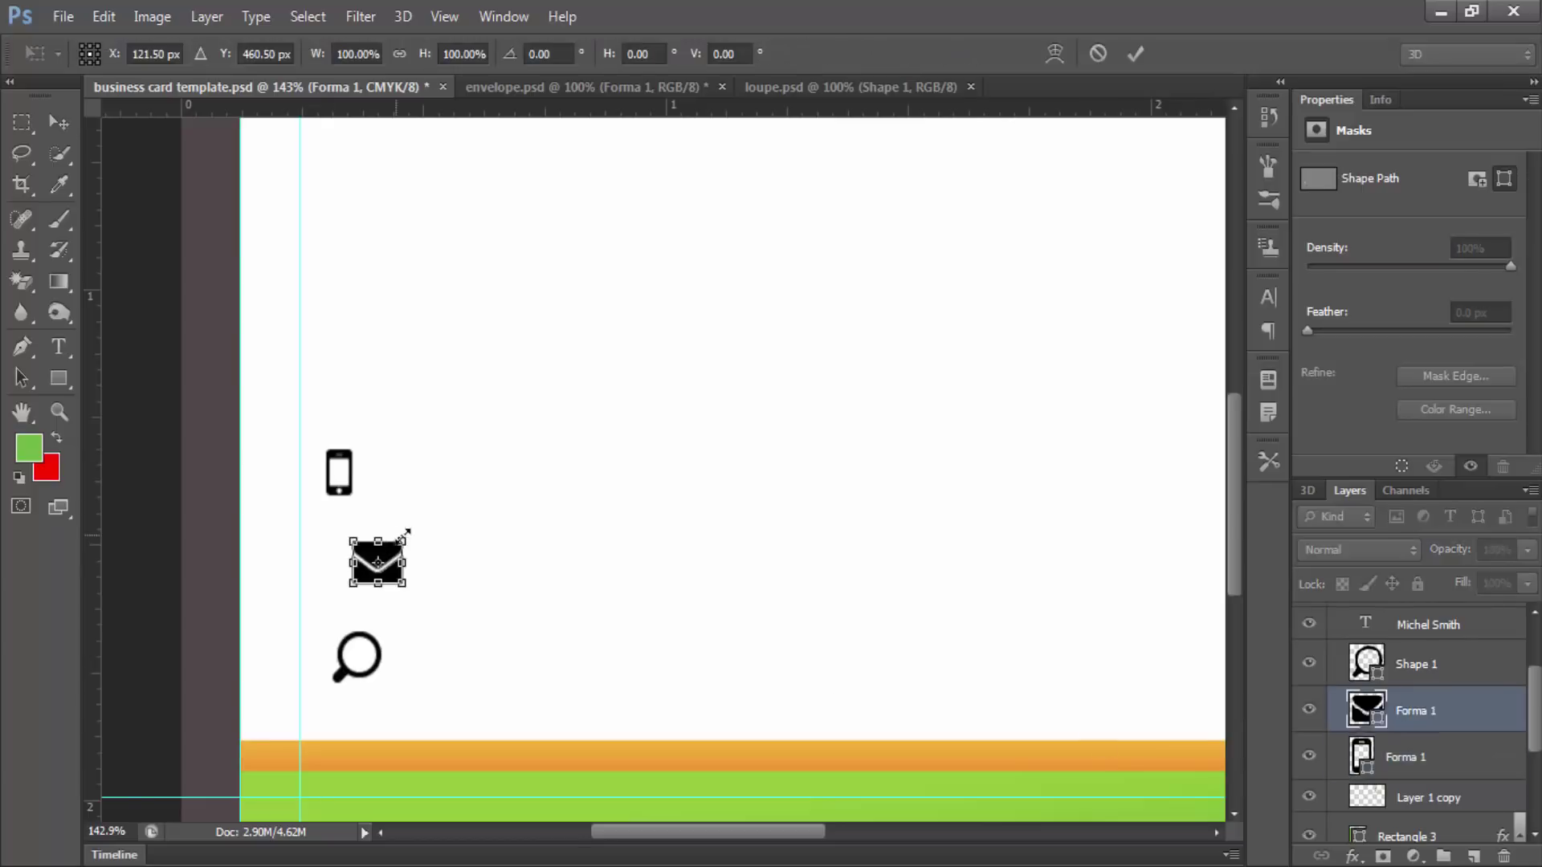
pyautogui.press('Return')
pyautogui.moveTo(404, 534)
pyautogui.mouseDown()
pyautogui.moveTo(381, 554)
pyautogui.moveTo(368, 535)
pyautogui.mouseUp()
pyautogui.hotkey('ctrl', 't')
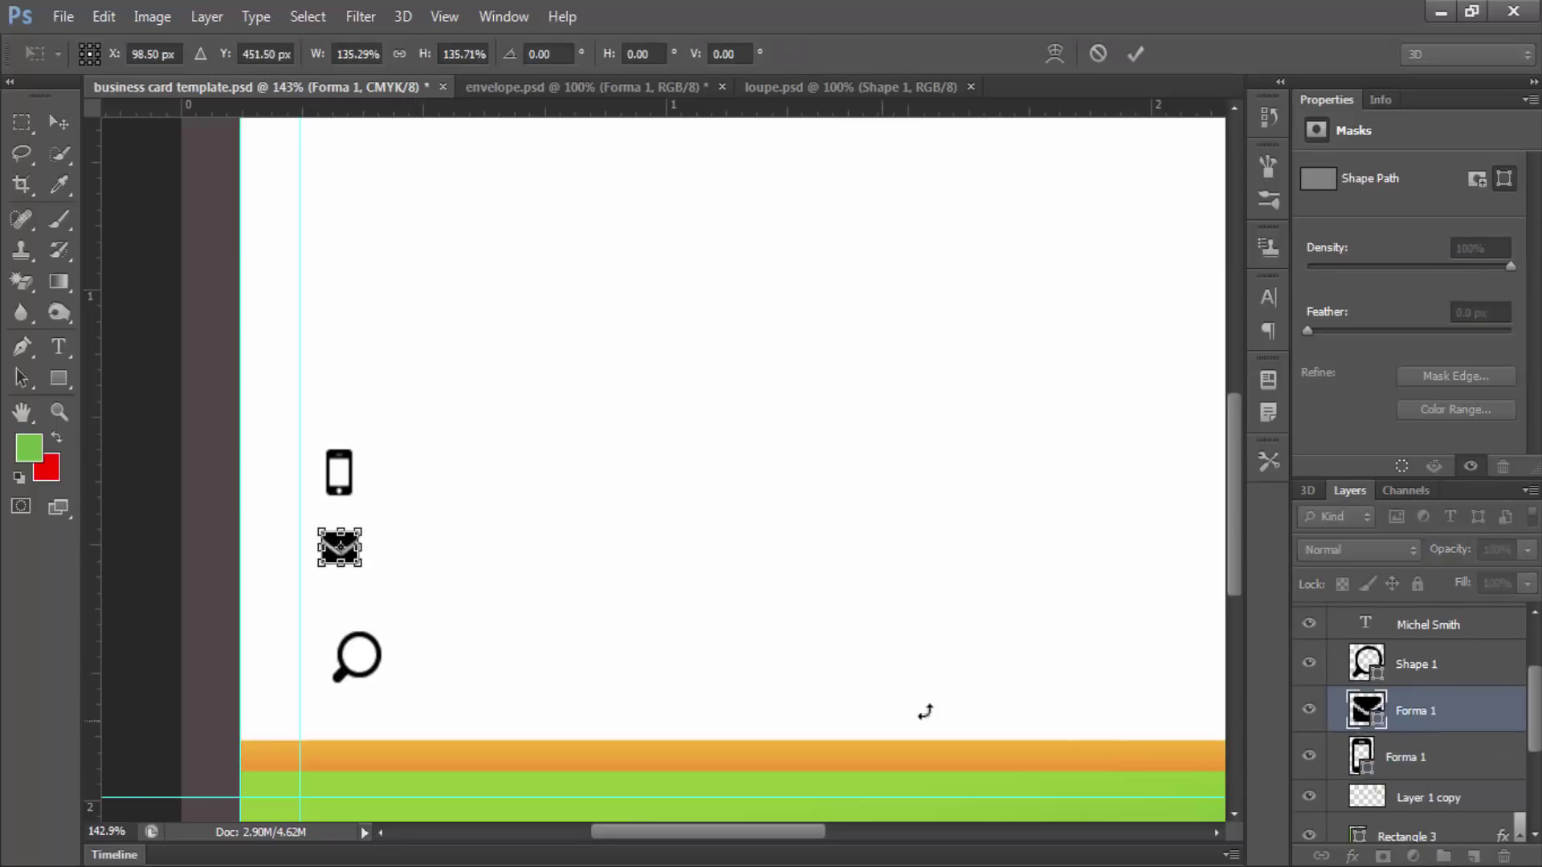
pyautogui.press('Return')
pyautogui.click(1411, 757)
pyautogui.hotkey('ctrl', 't')
pyautogui.press('Return')
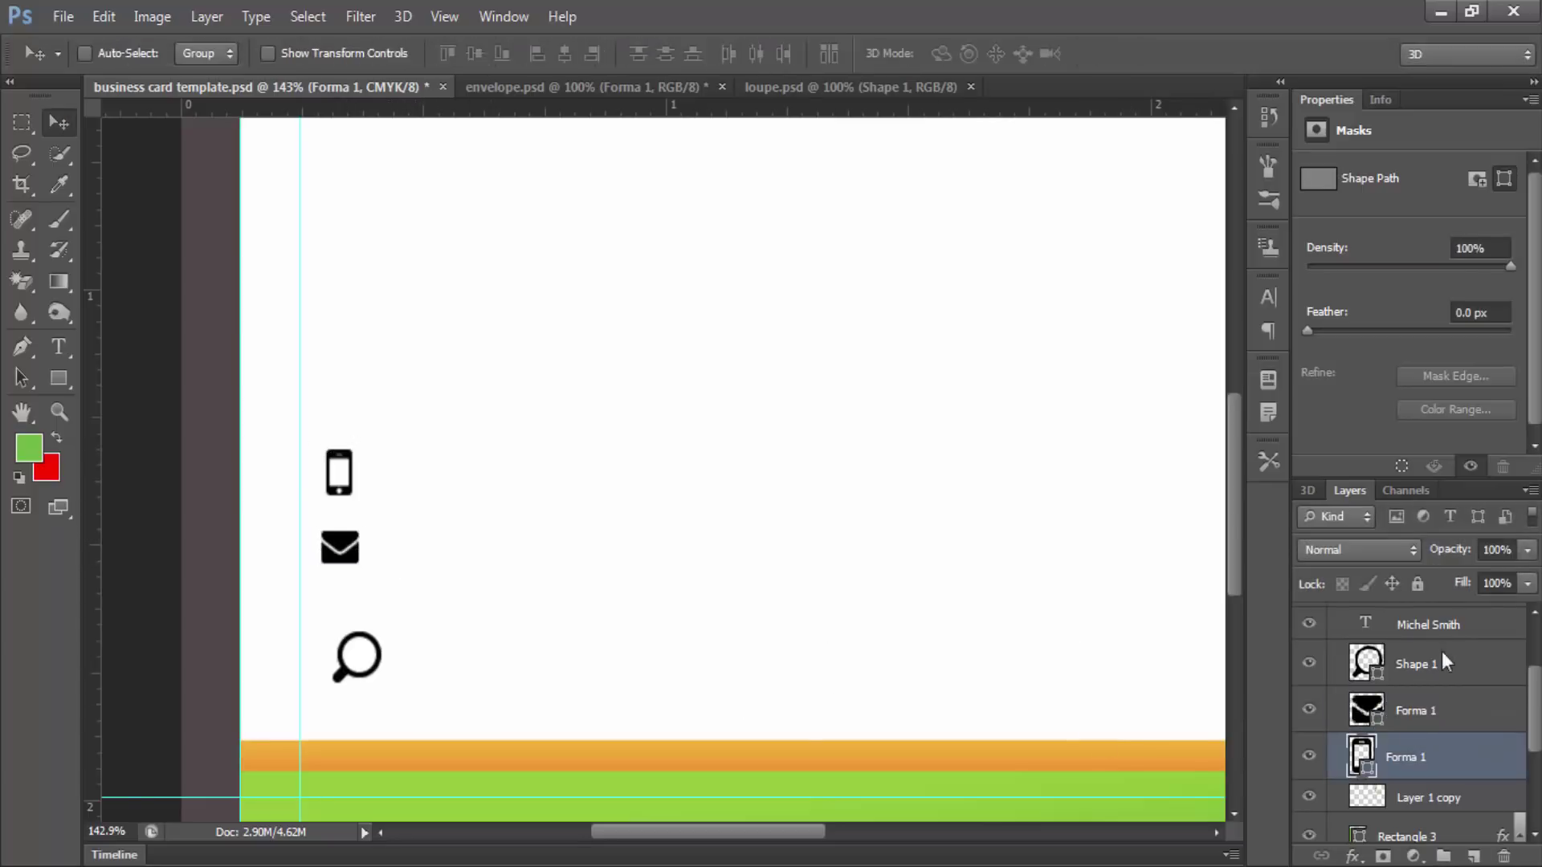
# - Move the loupe up under the envelope and select all three icon layers
pyautogui.click(1414, 664)
pyautogui.moveTo(445, 653); pyautogui.dragTo(413, 605)
pyautogui.hotkey('ctrl', 't')
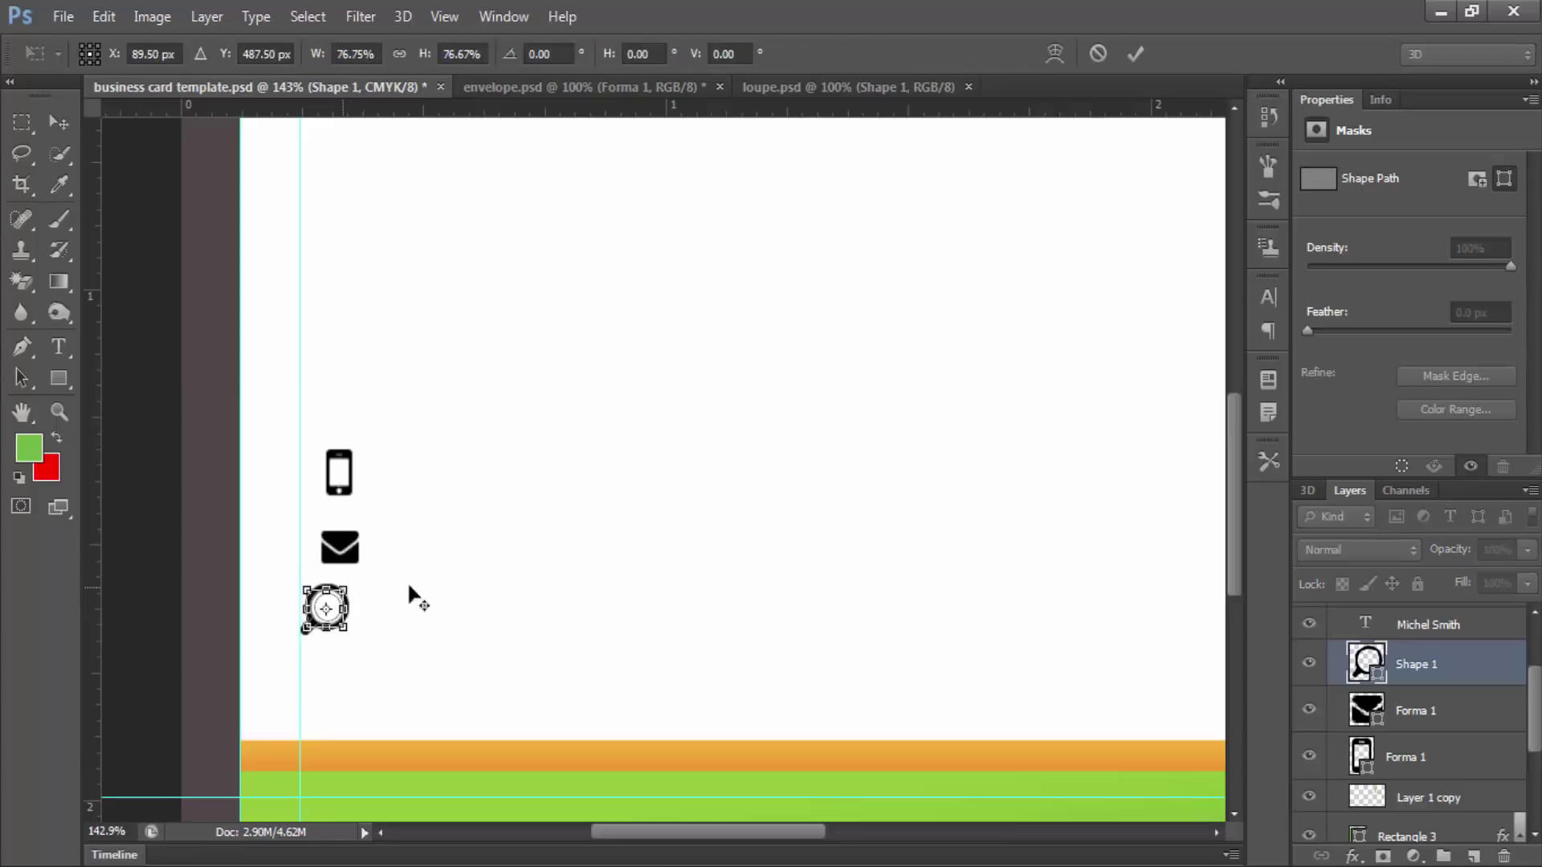
pyautogui.press('Return')
pyautogui.keyDown('shift'); pyautogui.click(1411, 756); pyautogui.keyUp('shift')
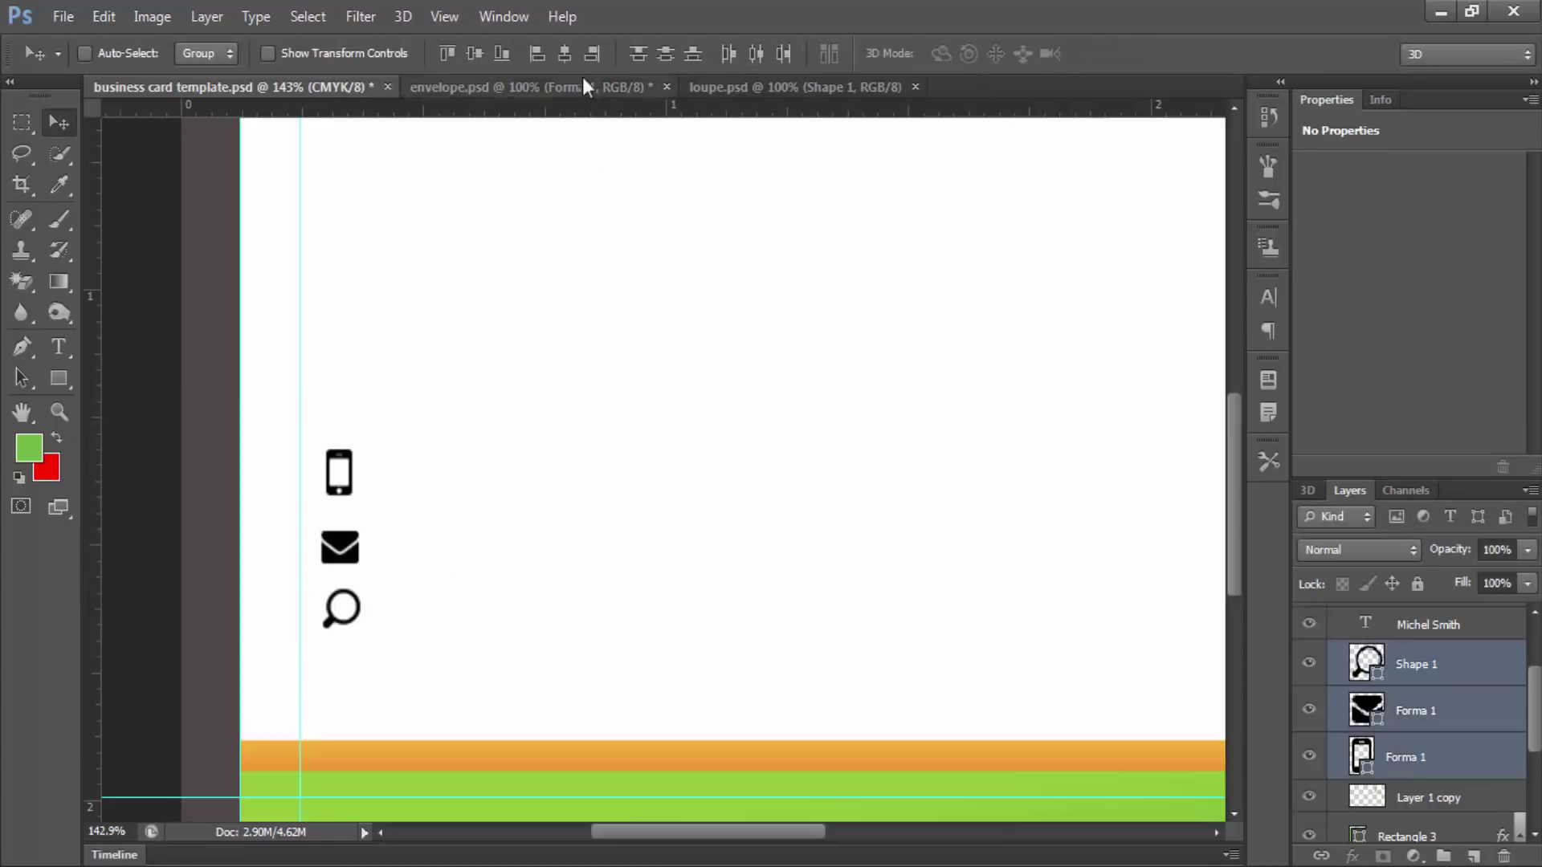
pyautogui.scroll(-5, 610, 409)
pyautogui.scroll(2, 377, 544)
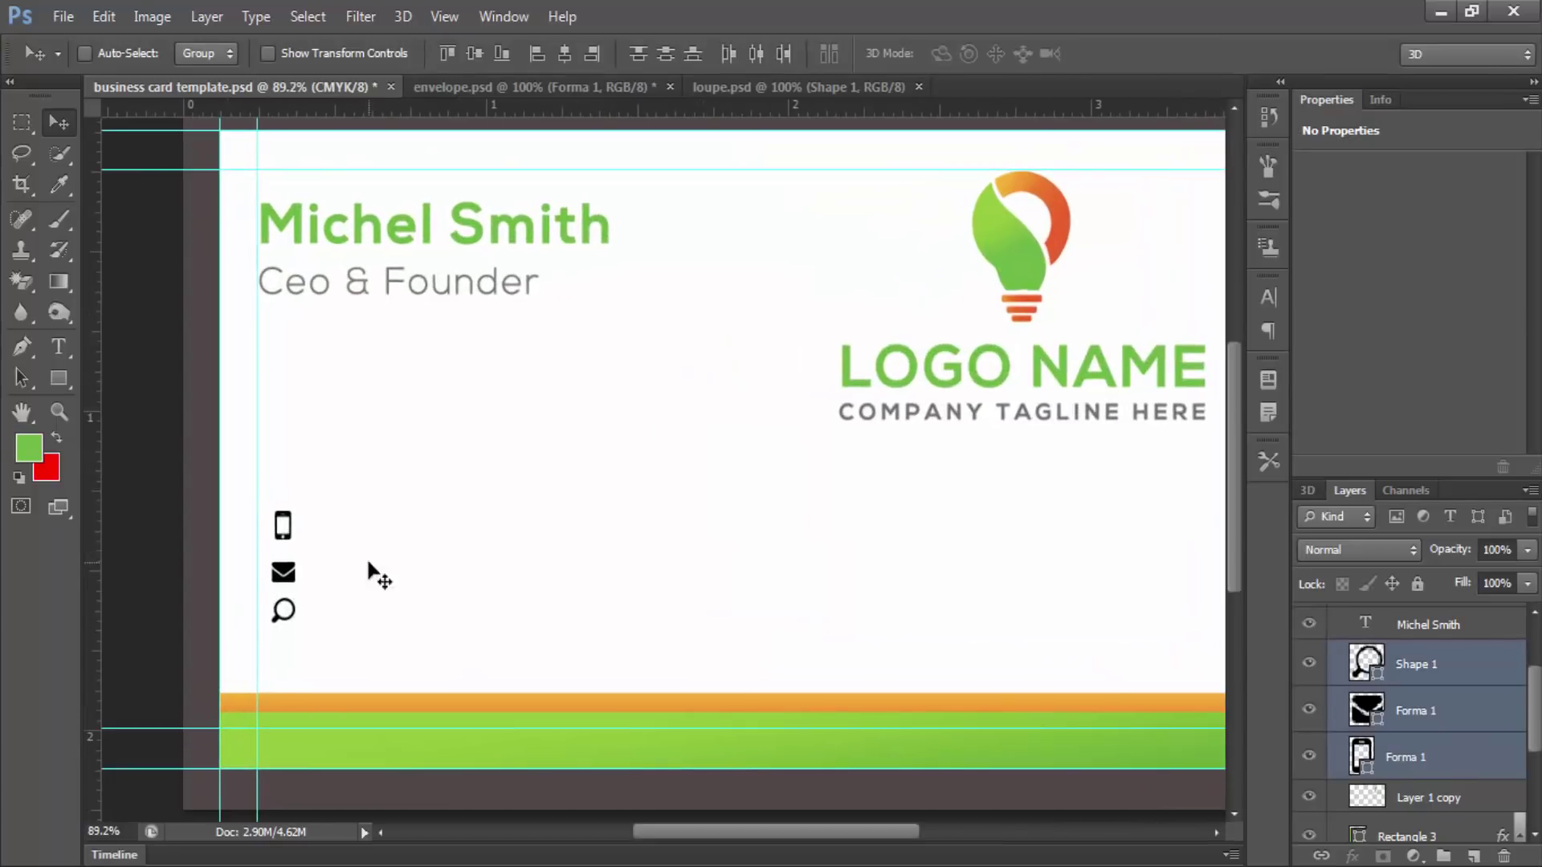
pyautogui.moveTo(291, 269); pyautogui.dragTo(345, 523)
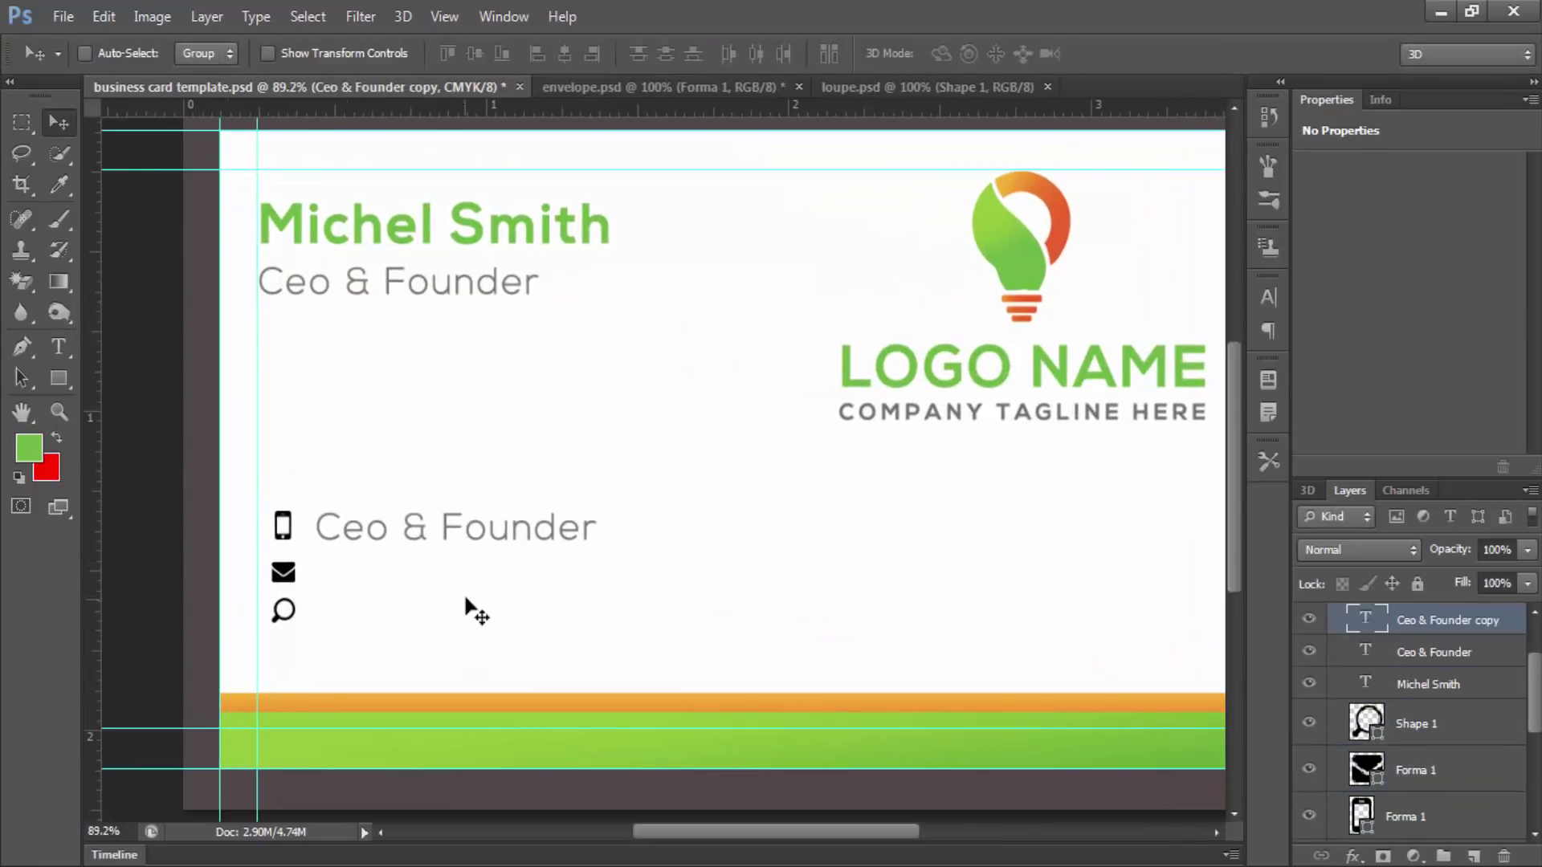
pyautogui.press('t')
pyautogui.doubleClick(514, 549)
pyautogui.hotkey('ctrl', 'a')
pyautogui.press('BackSpace')
pyautogui.write('000')
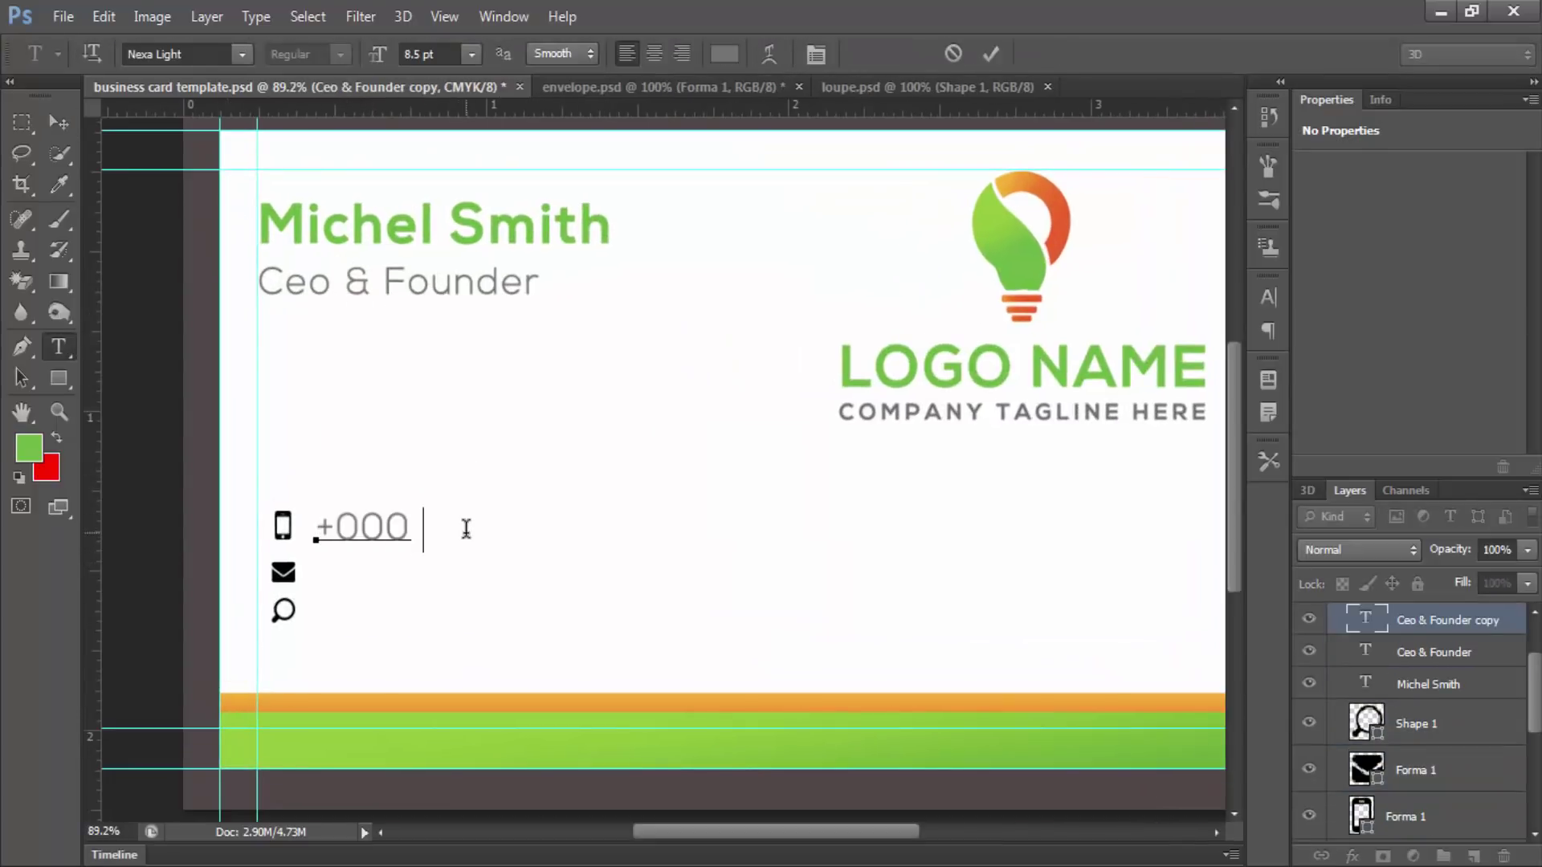
pyautogui.write(' 111 22 333')
# - Format the phone number in Open Sans at 6 pt and confirm its text colour
pyautogui.hotkey('ctrl', 'a')
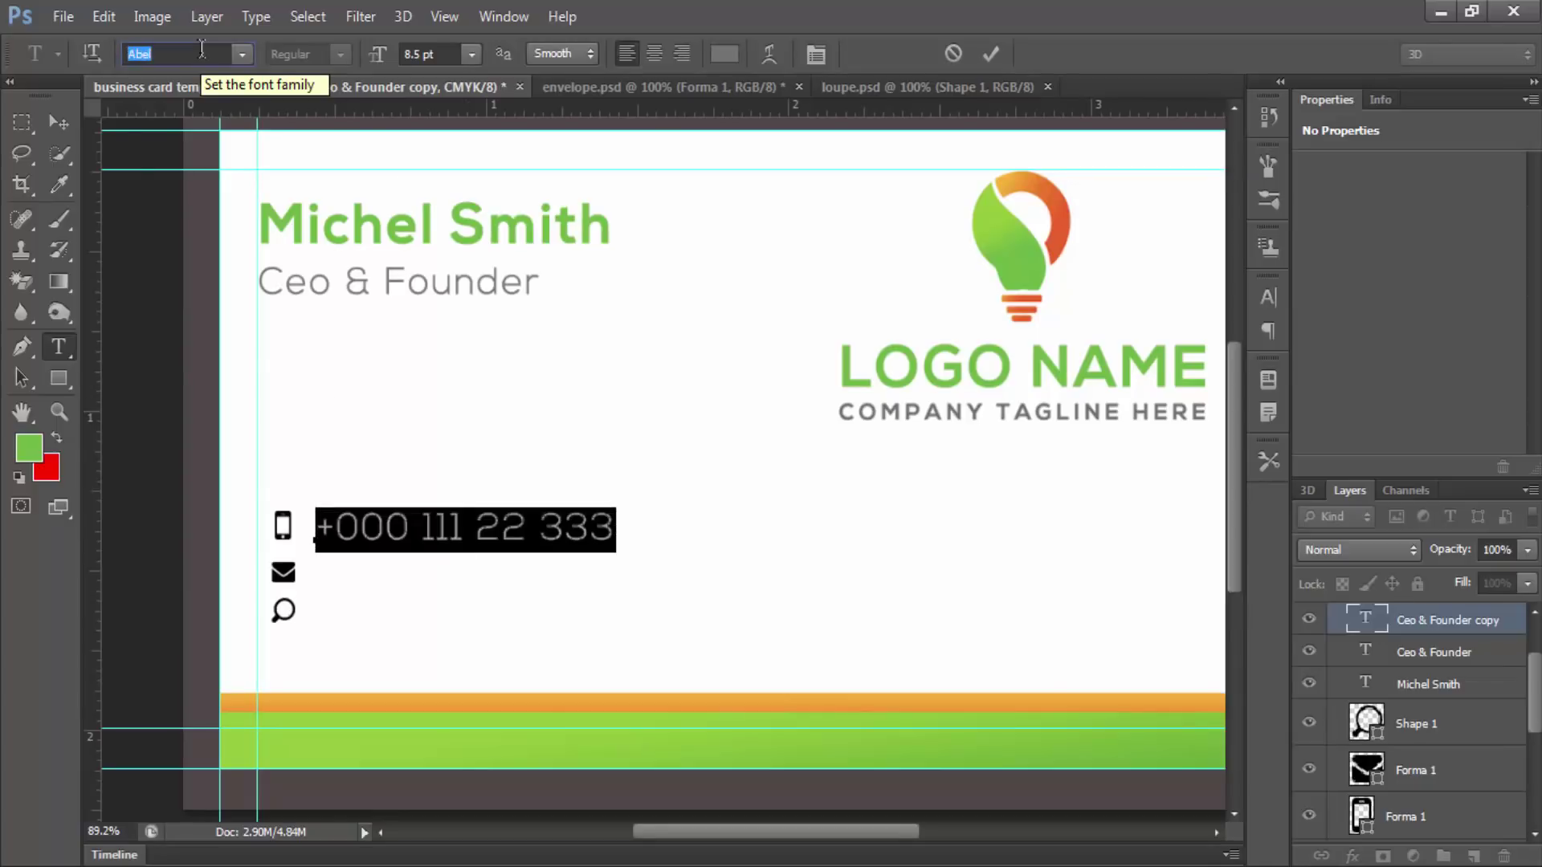
pyautogui.write('Open Sans')
pyautogui.press('Return')
pyautogui.click(450, 57)
pyautogui.write('6')
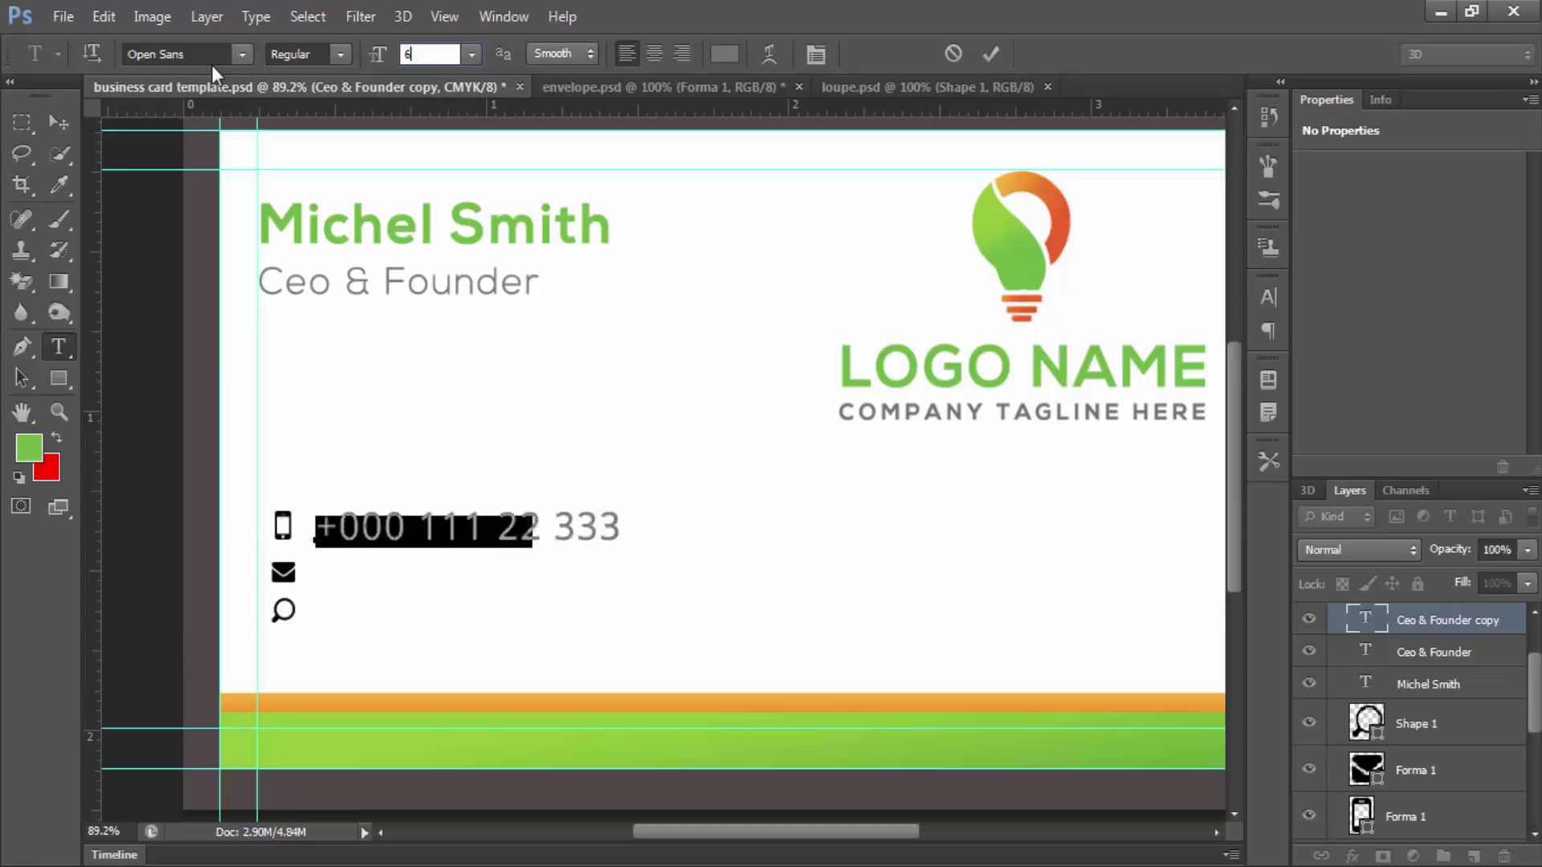
pyautogui.press('Return')
pyautogui.click(724, 54)
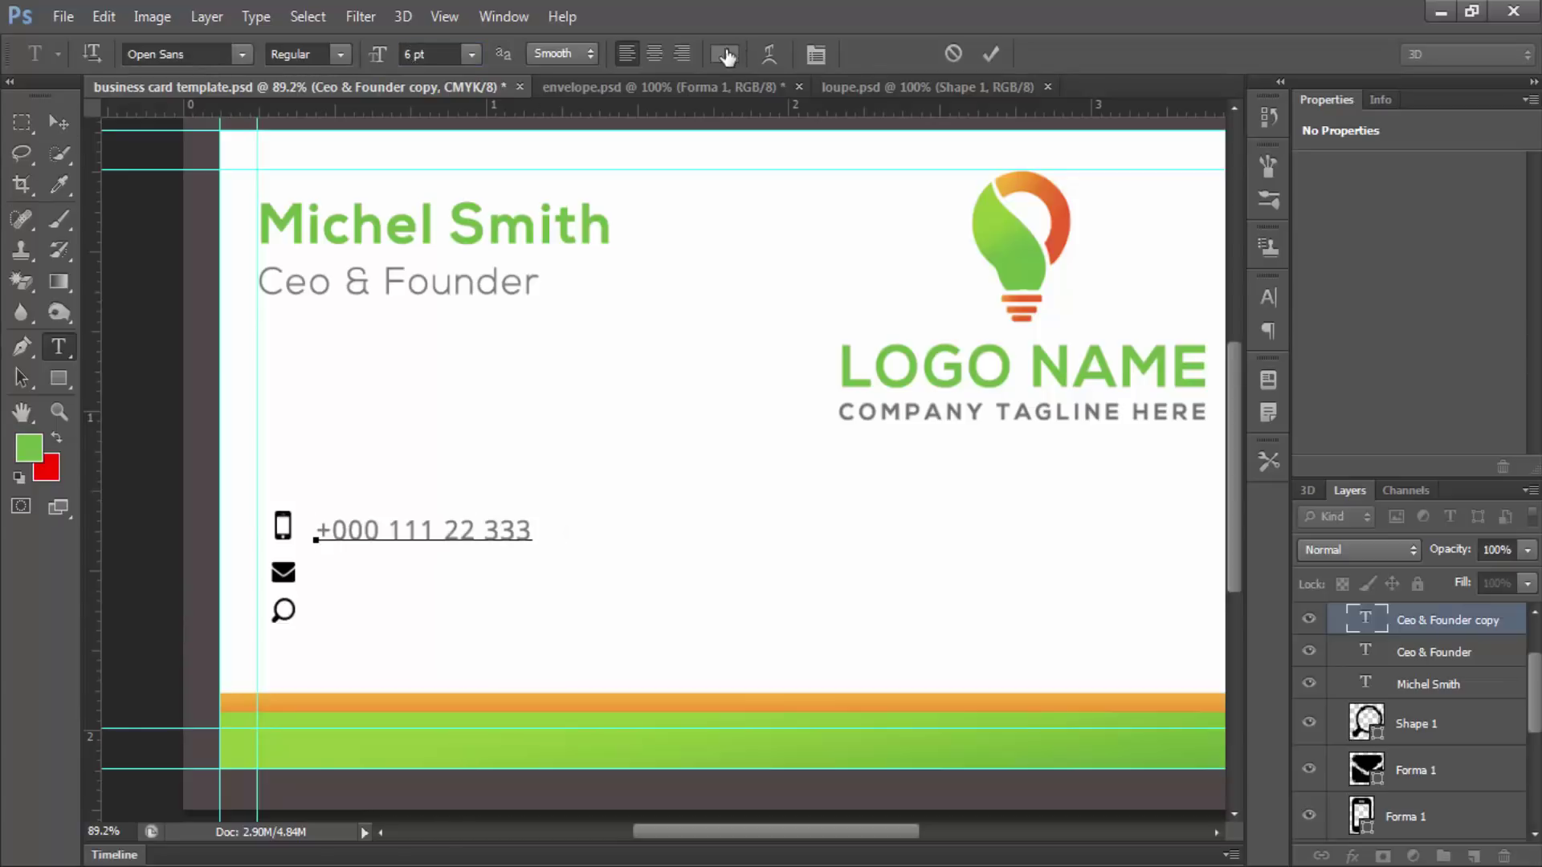
pyautogui.click(1420, 430)
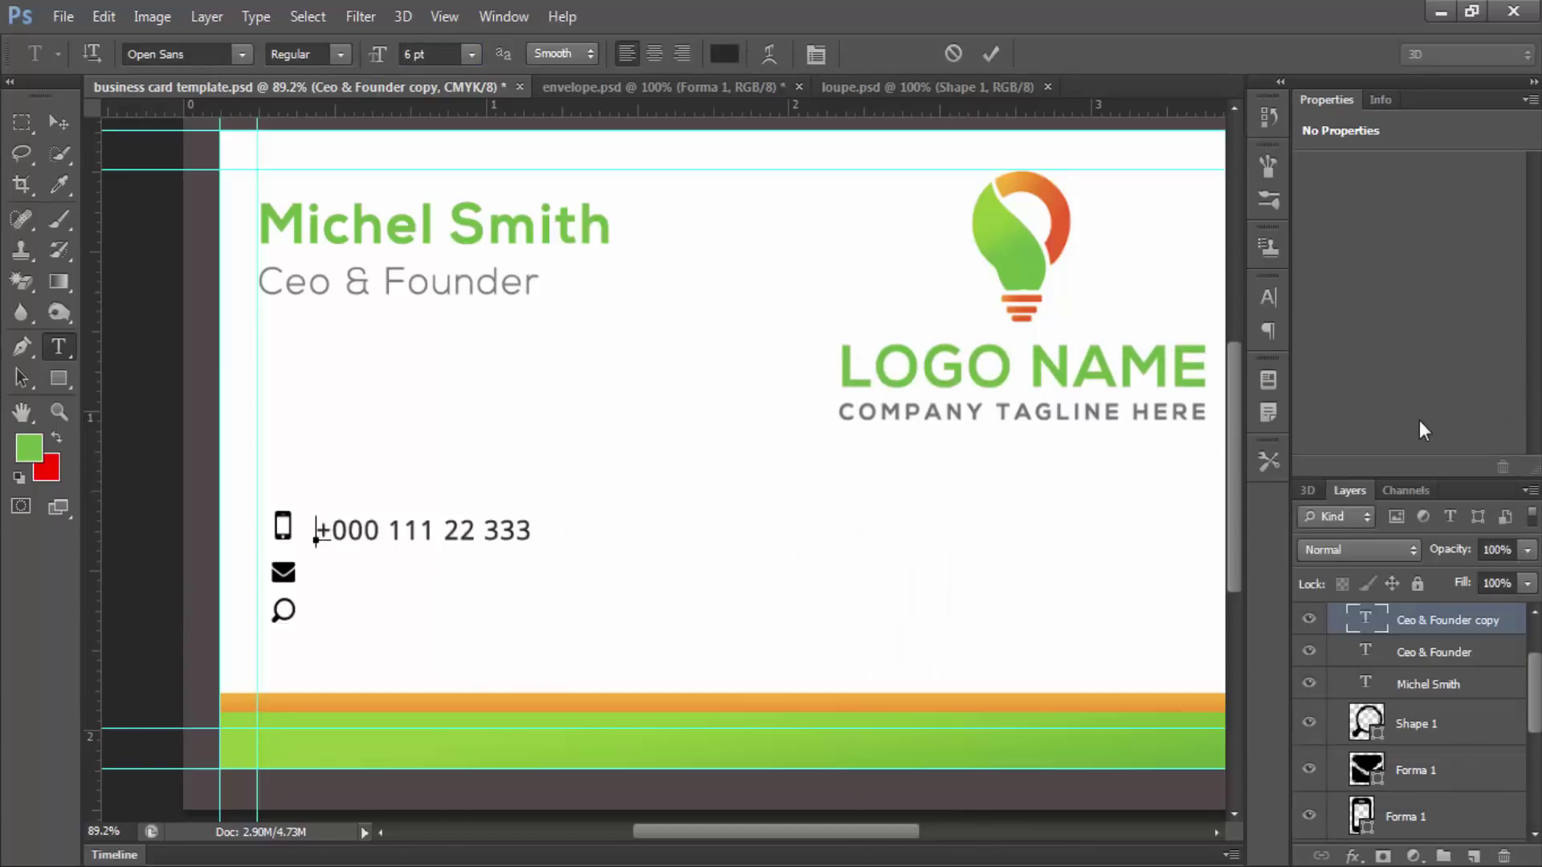
pyautogui.click(61, 122)
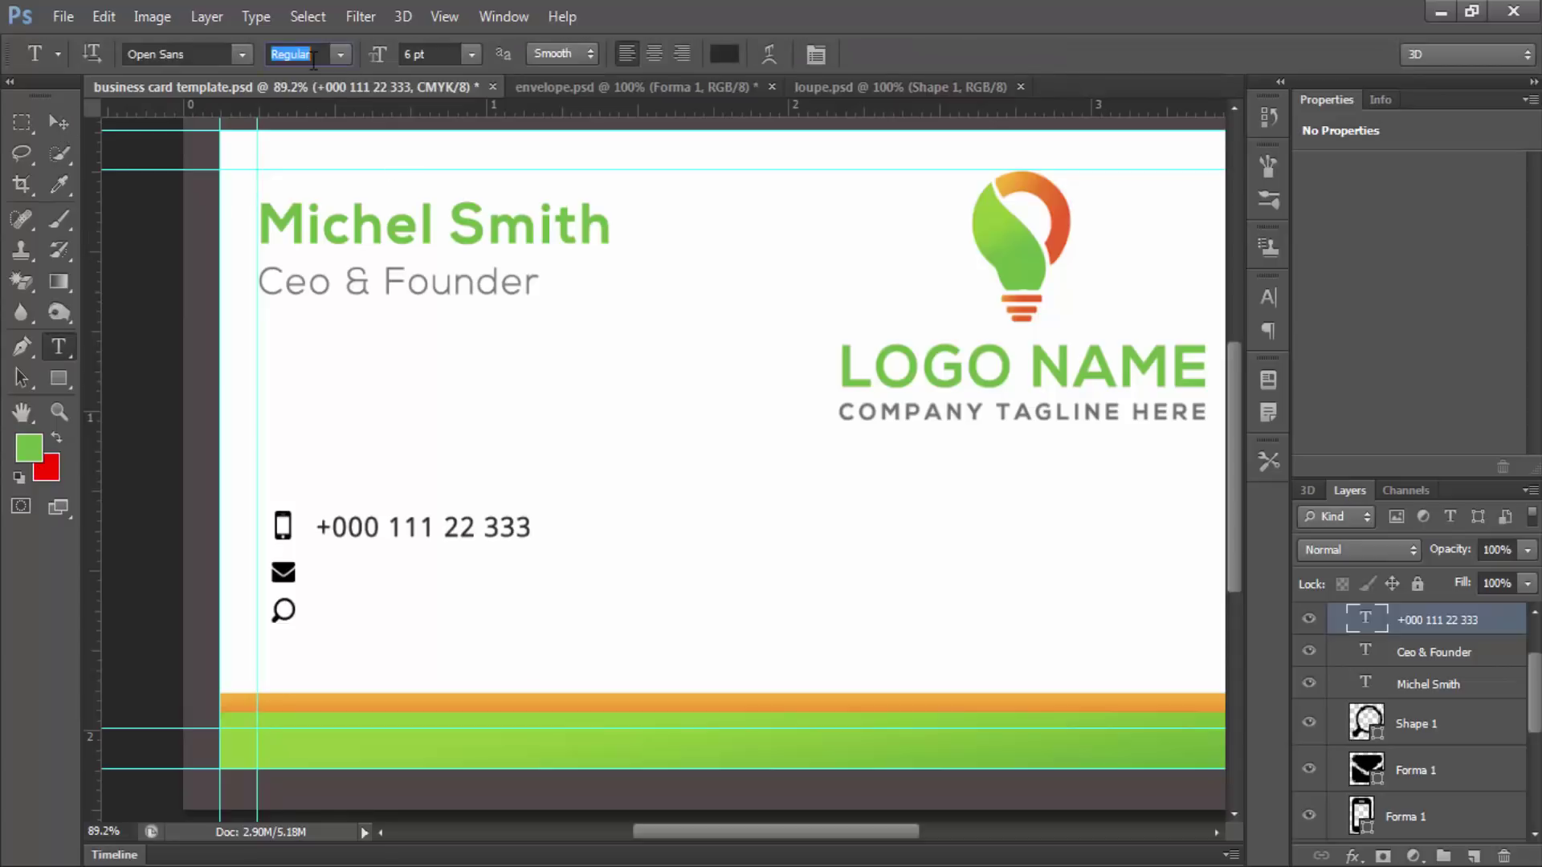
# - Tighten the phone number's letter spacing in the character settings
pyautogui.press('t')
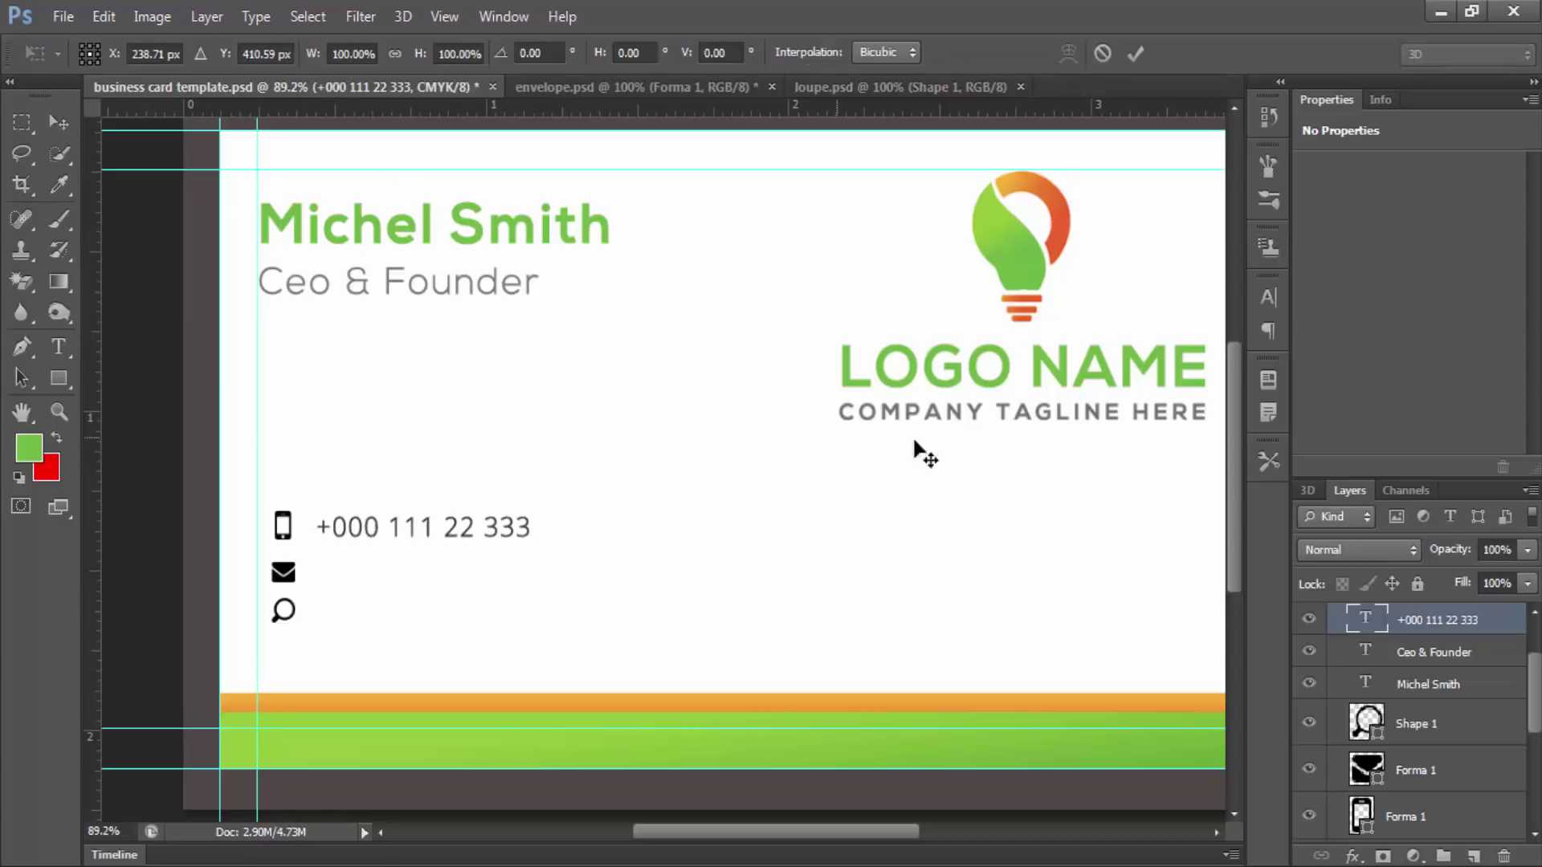
pyautogui.click(434, 530)
pyautogui.hotkey('ctrl', 'a')
pyautogui.hotkey('ctrl', 't')
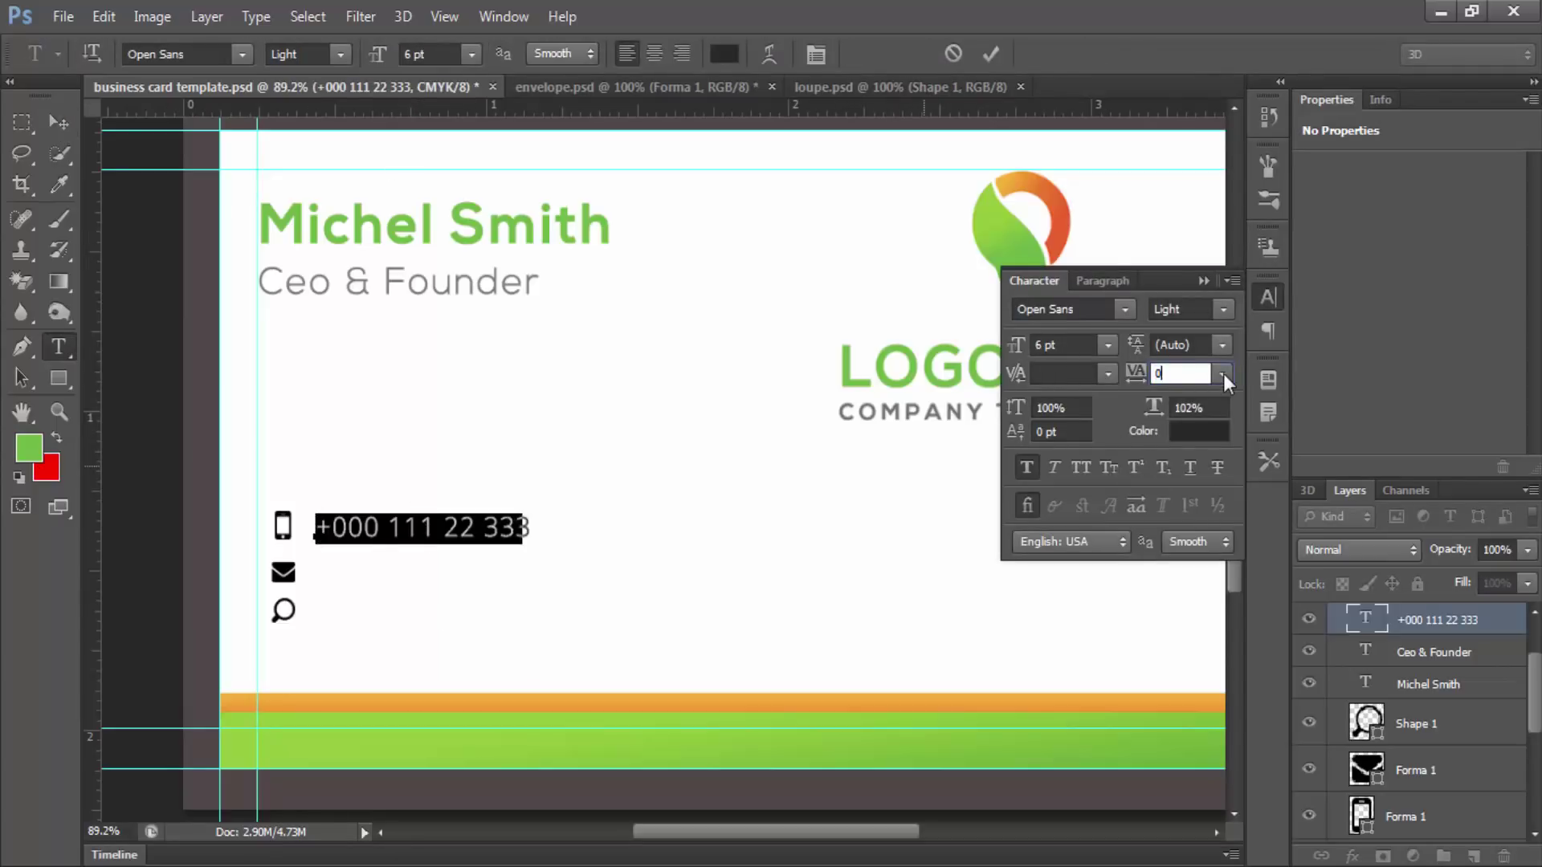
pyautogui.scroll(-2, 1222, 374)
pyautogui.click(60, 123)
pyautogui.moveTo(378, 526); pyautogui.dragTo(425, 602)
pyautogui.hotkey('ctrl', 'z')
pyautogui.press('t')
pyautogui.click(468, 530)
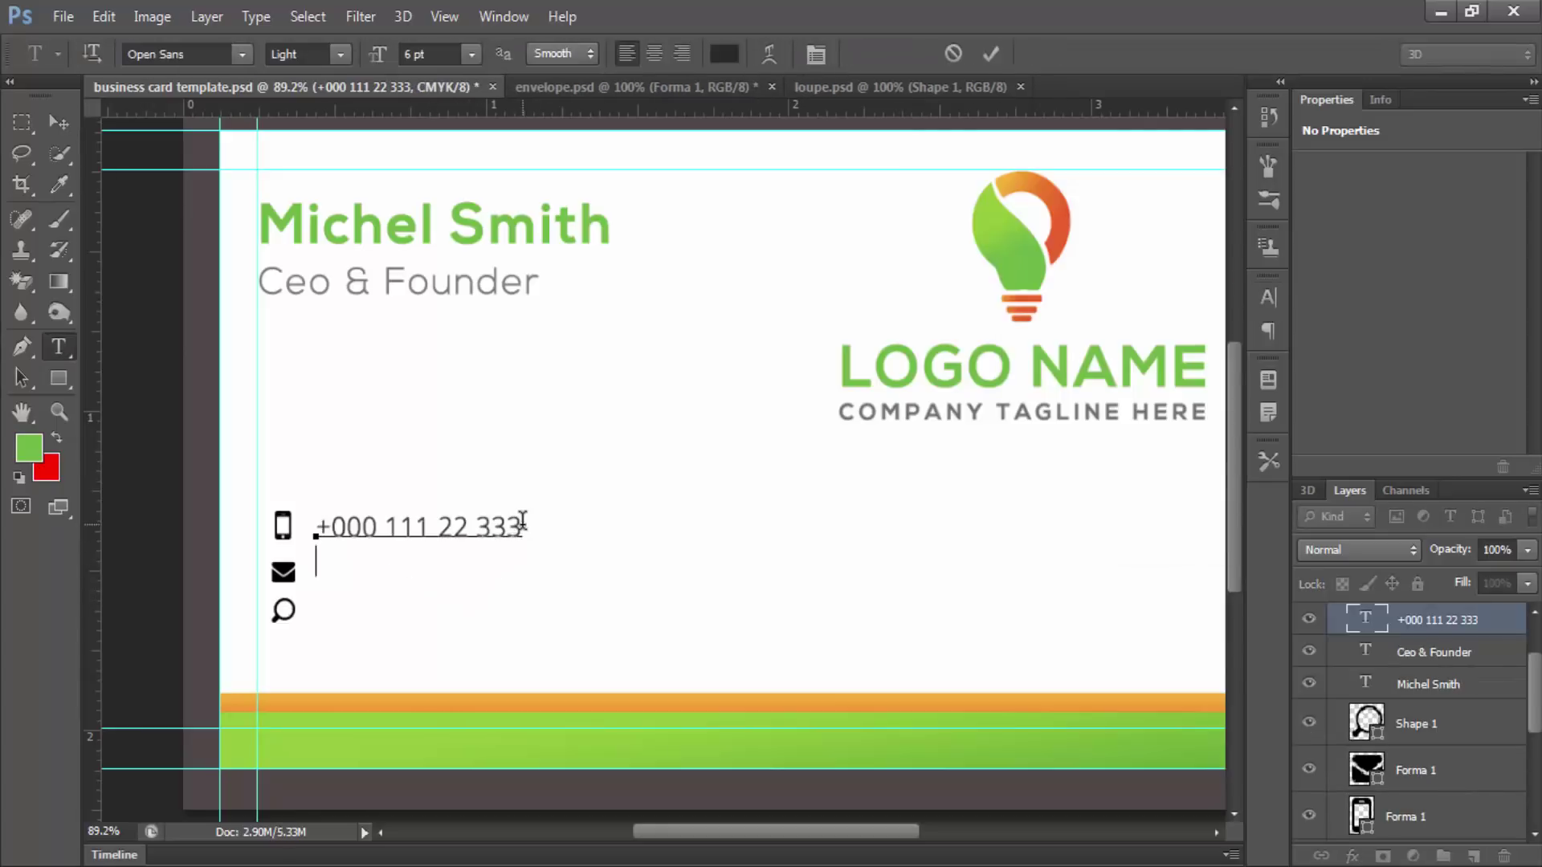
pyautogui.write('@email.com')
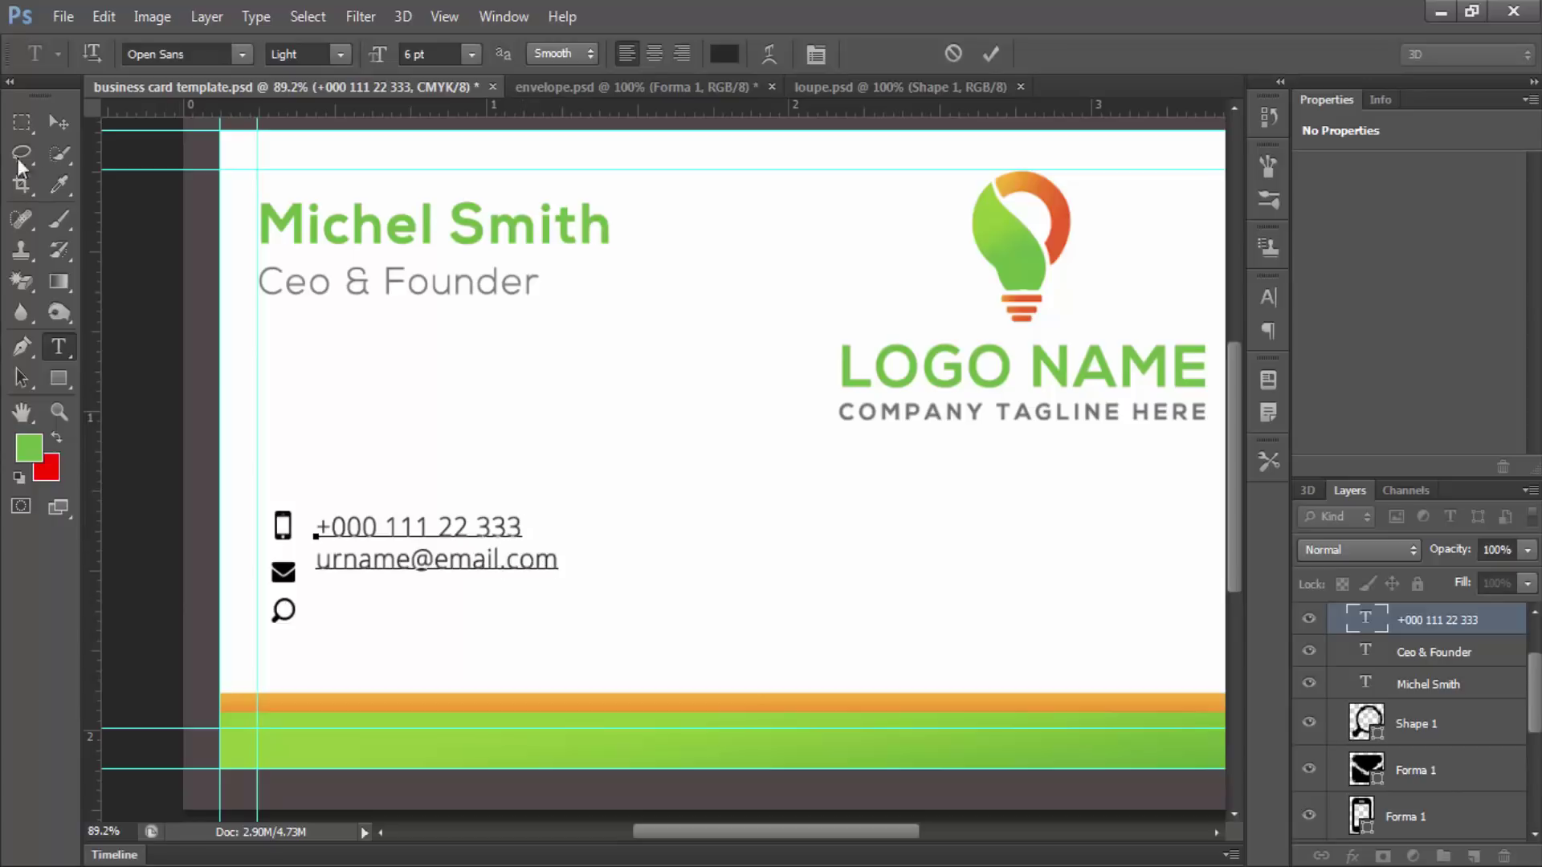
pyautogui.click(566, 578)
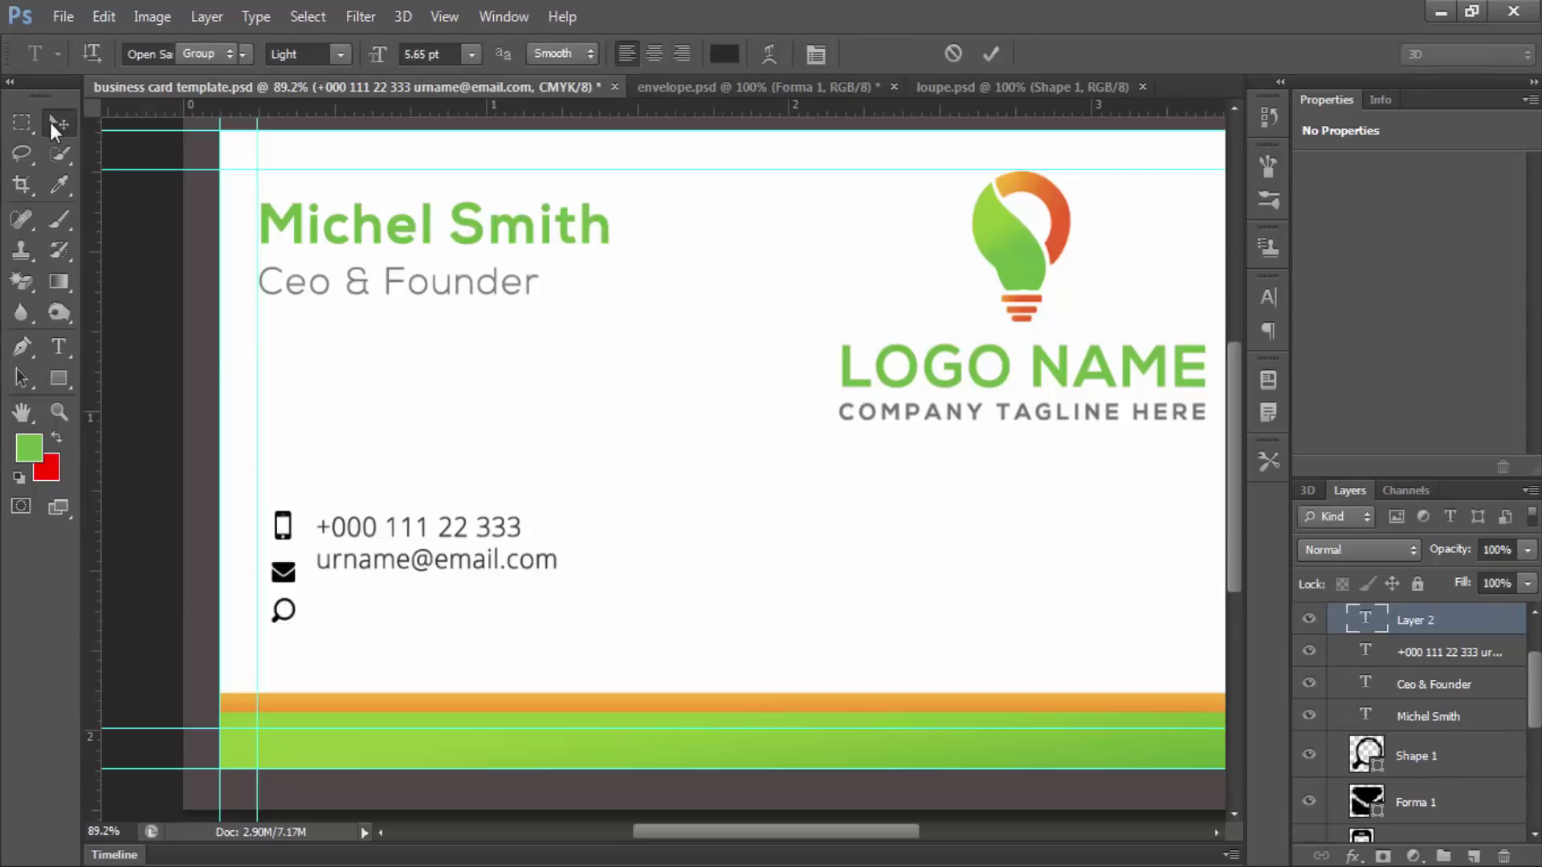
pyautogui.press('Escape')
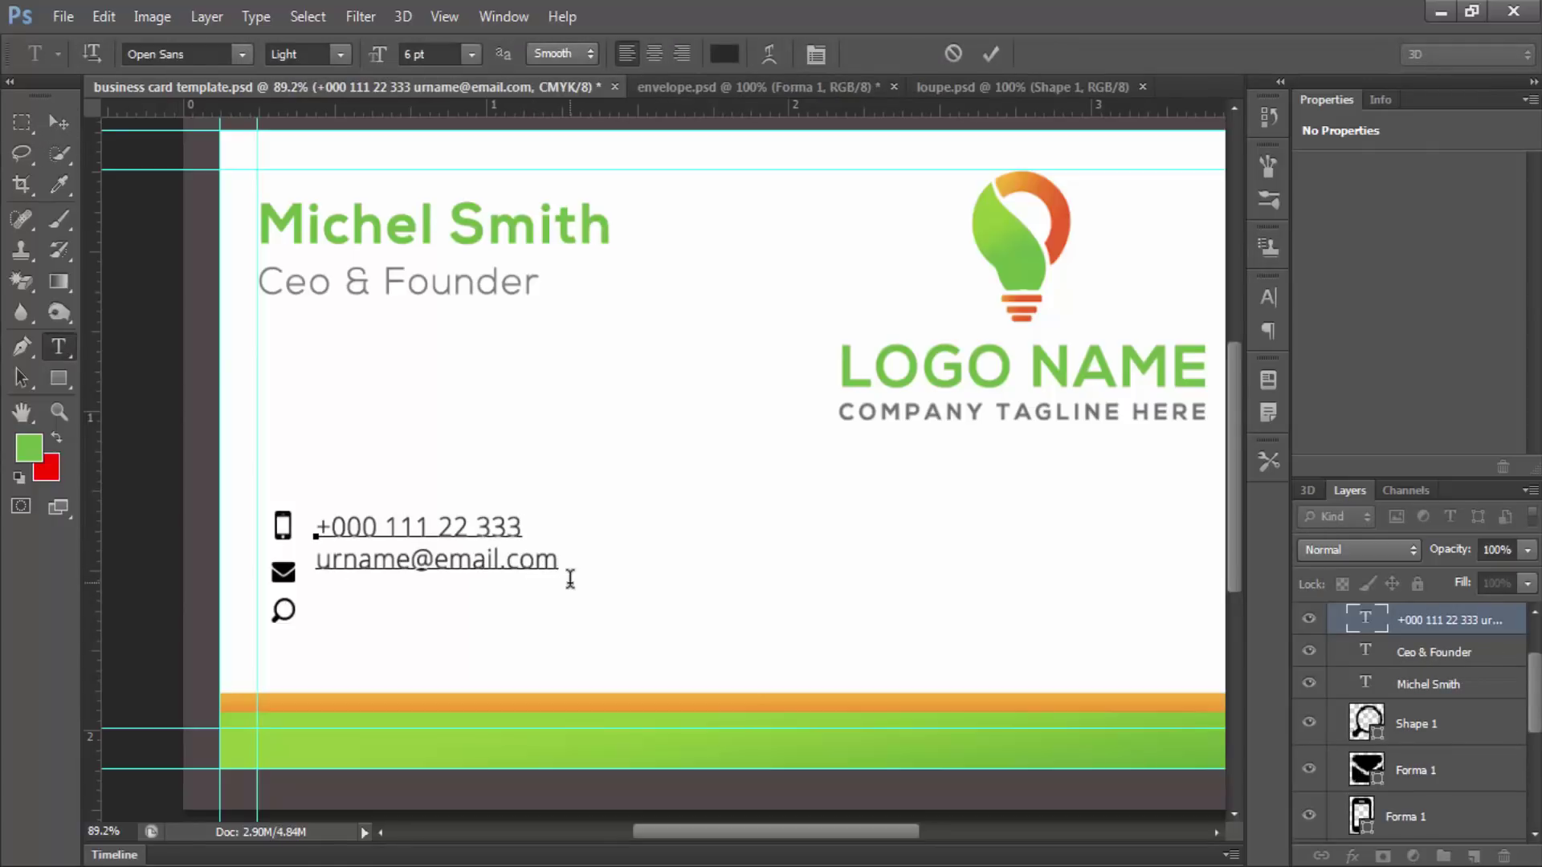
pyautogui.write('ursitename')
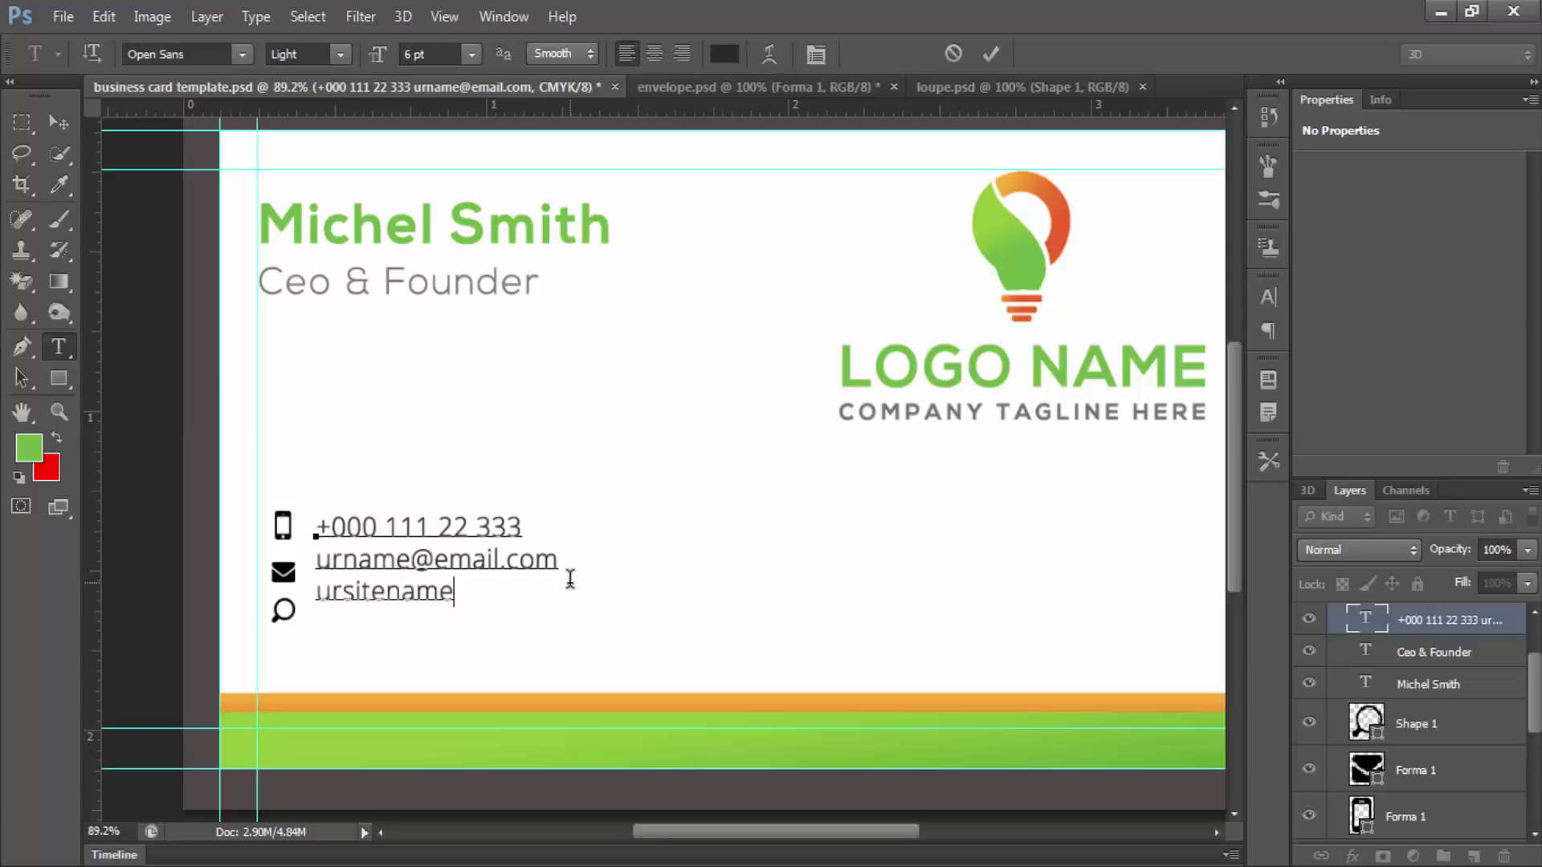
pyautogui.write('.com')
pyautogui.write('web')
pyautogui.doubleClick(402, 594)
pyautogui.click(360, 596)
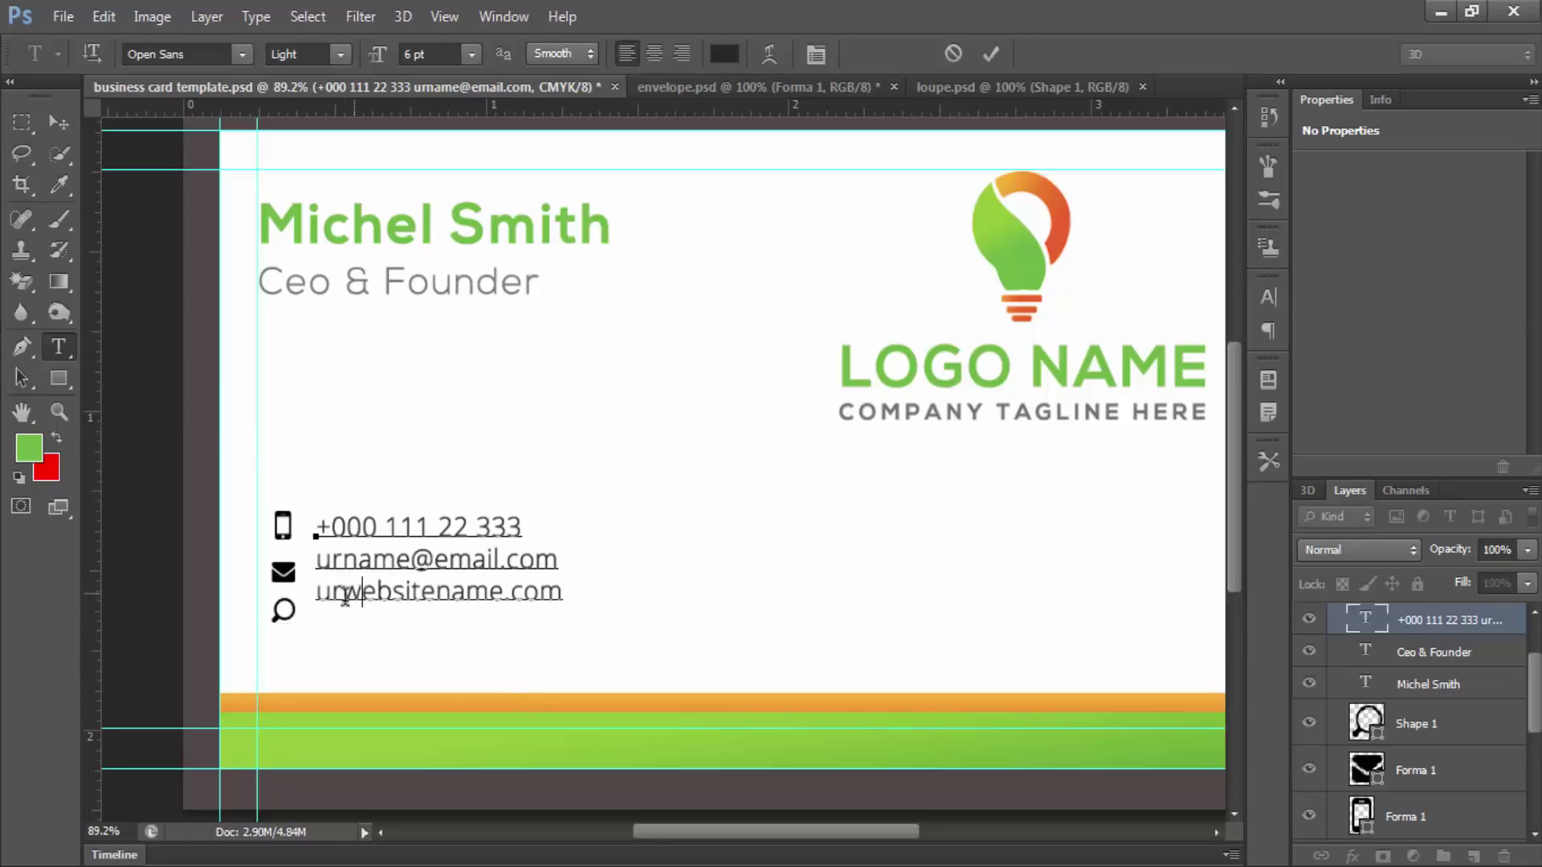
pyautogui.press('Left')
pyautogui.press('Left')
pyautogui.click(313, 598)
pyautogui.write('www.')
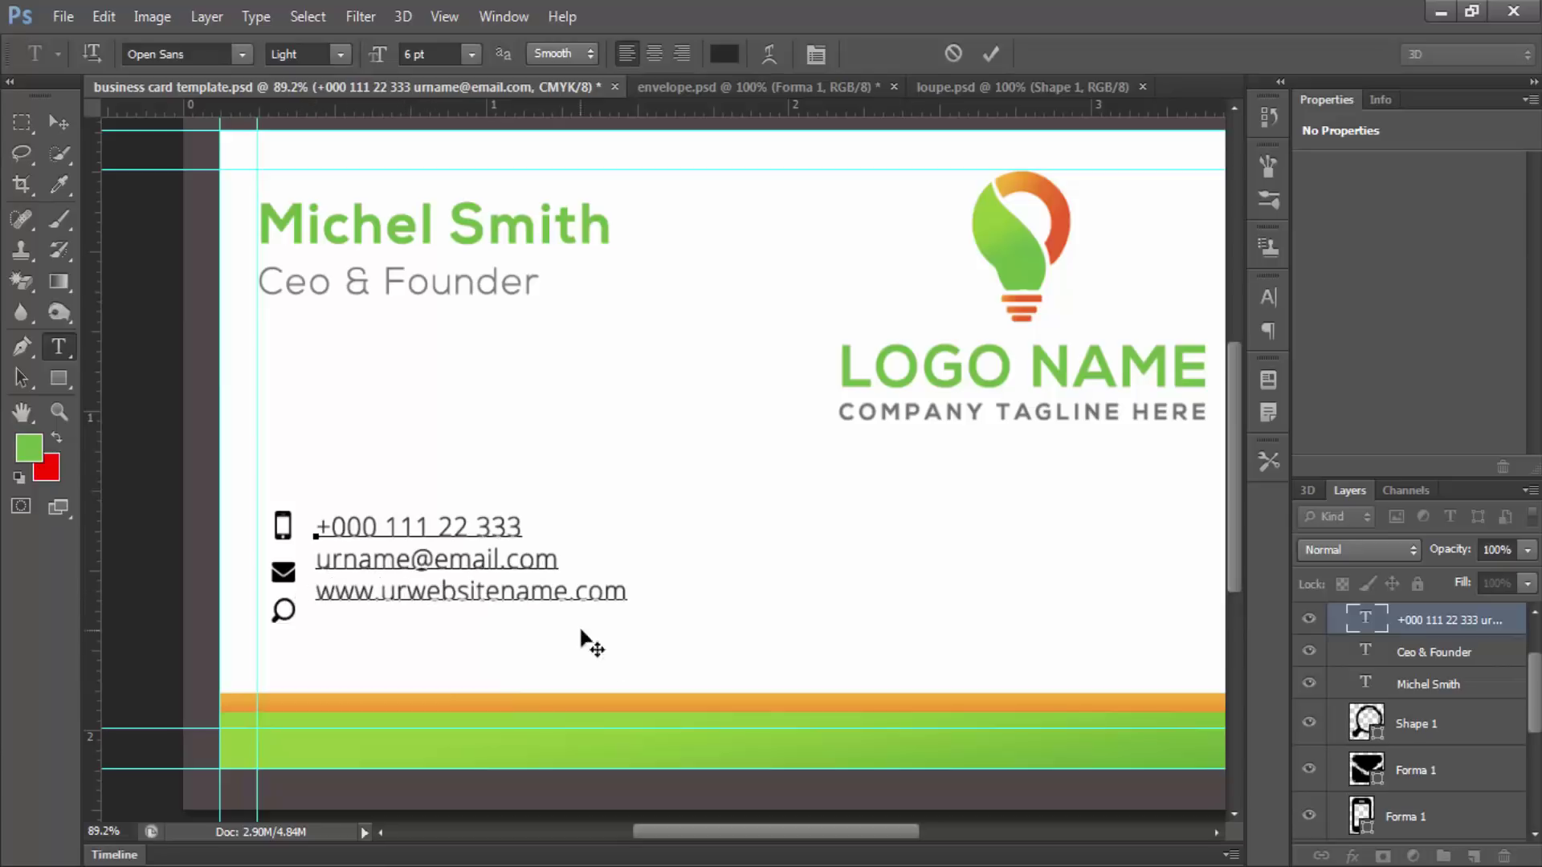
# - Set 9 pt line spacing on the whole contact text block
pyautogui.hotkey('ctrl', 'a')
pyautogui.click(1269, 297)
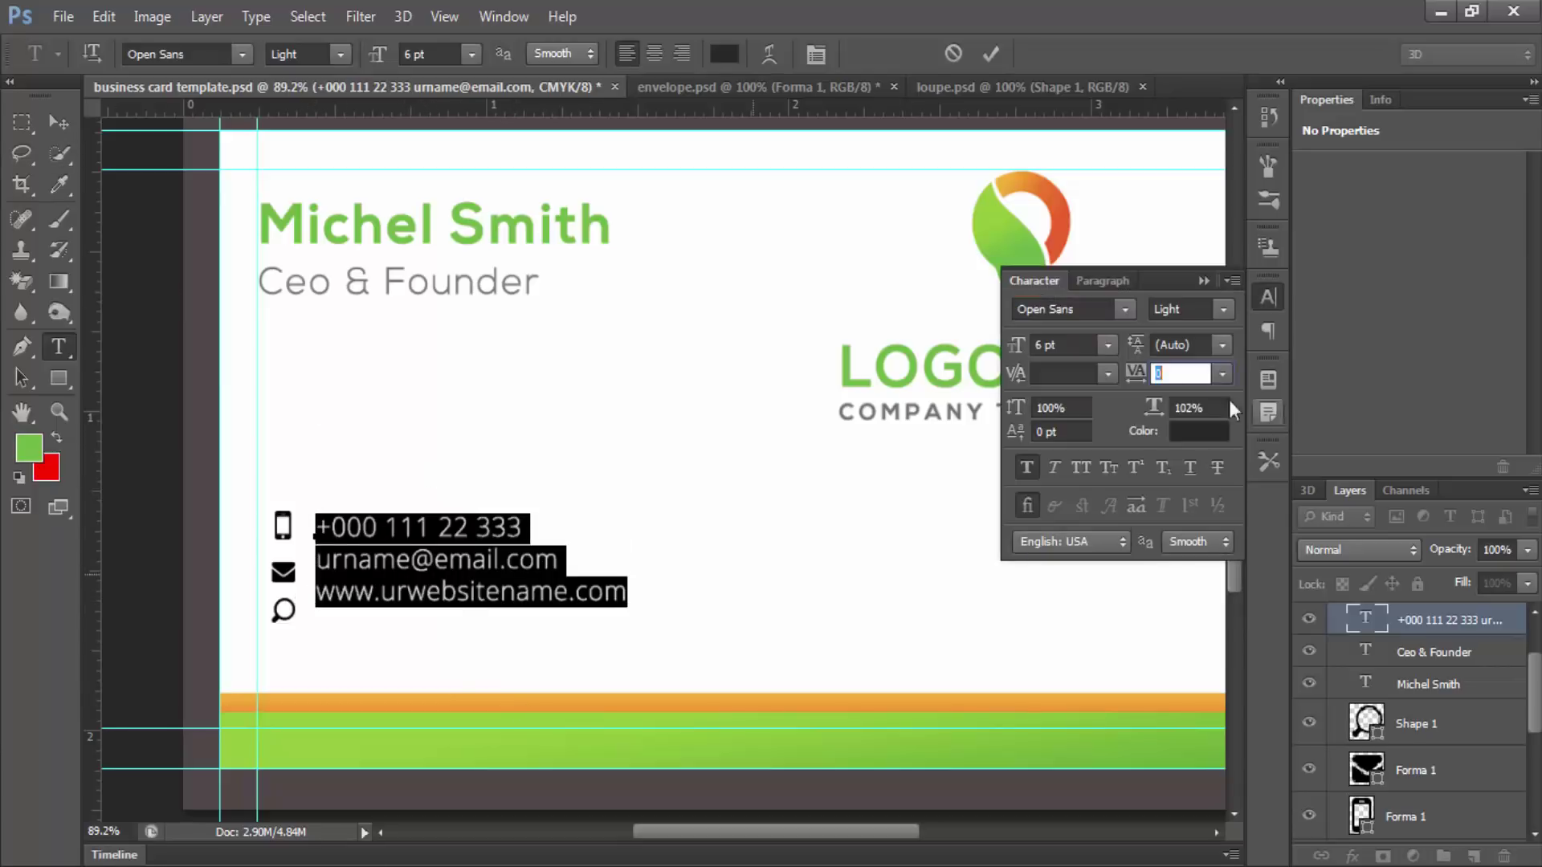
pyautogui.click(1173, 345)
pyautogui.write('9')
pyautogui.press('Tab')
pyautogui.press('Return')
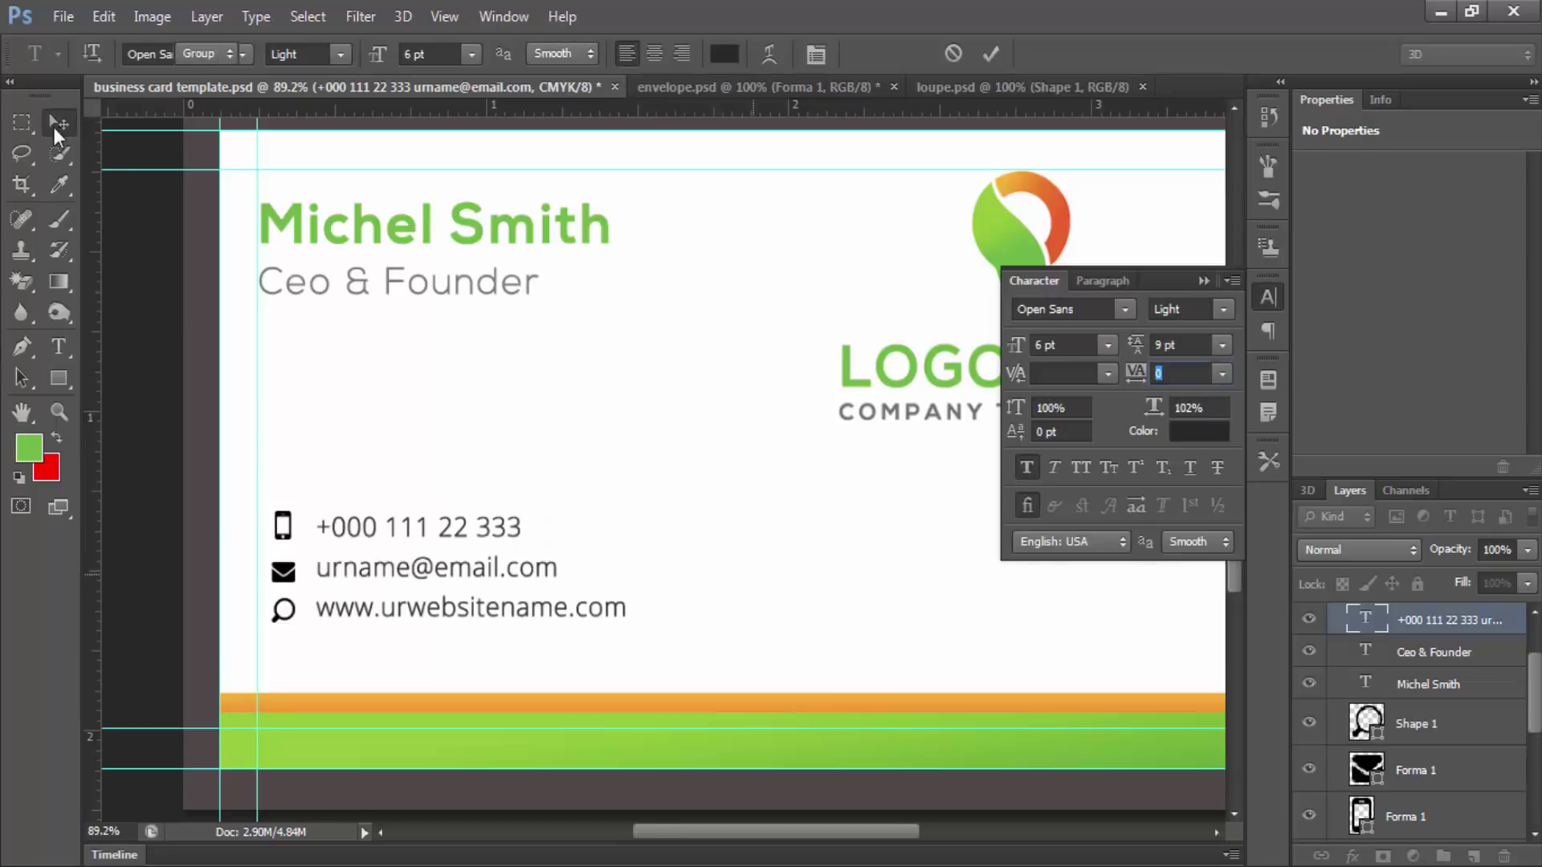
pyautogui.click(58, 125)
pyautogui.click(58, 346)
# - Make the website name Regular weight in the logo's sampled orange
pyautogui.doubleClick(464, 608)
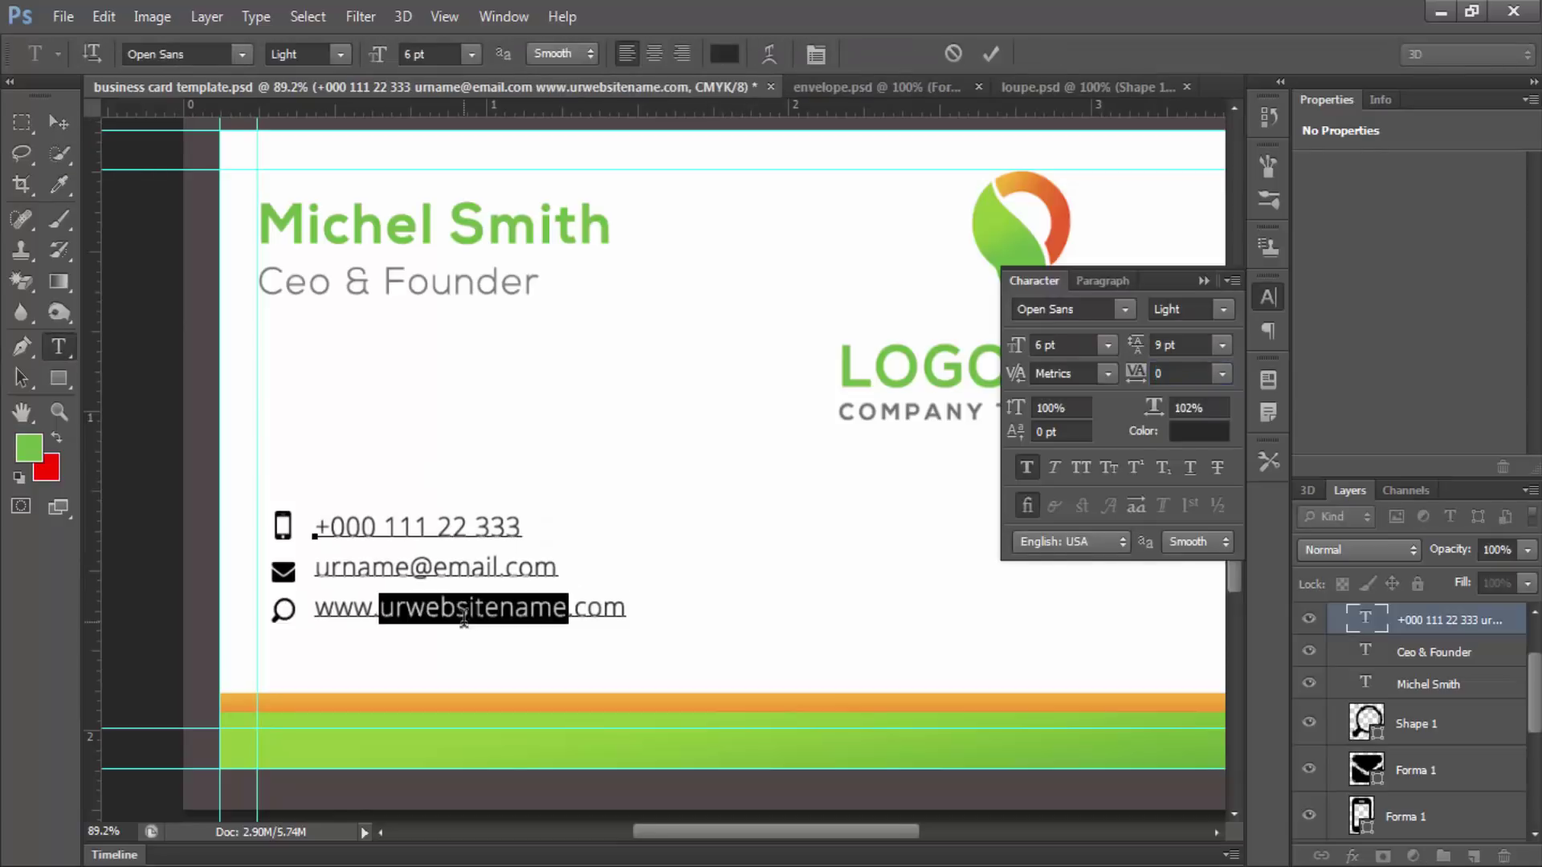
pyautogui.click(339, 55)
pyautogui.scroll(3, 353, 88)
pyautogui.click(344, 144)
pyautogui.click(725, 54)
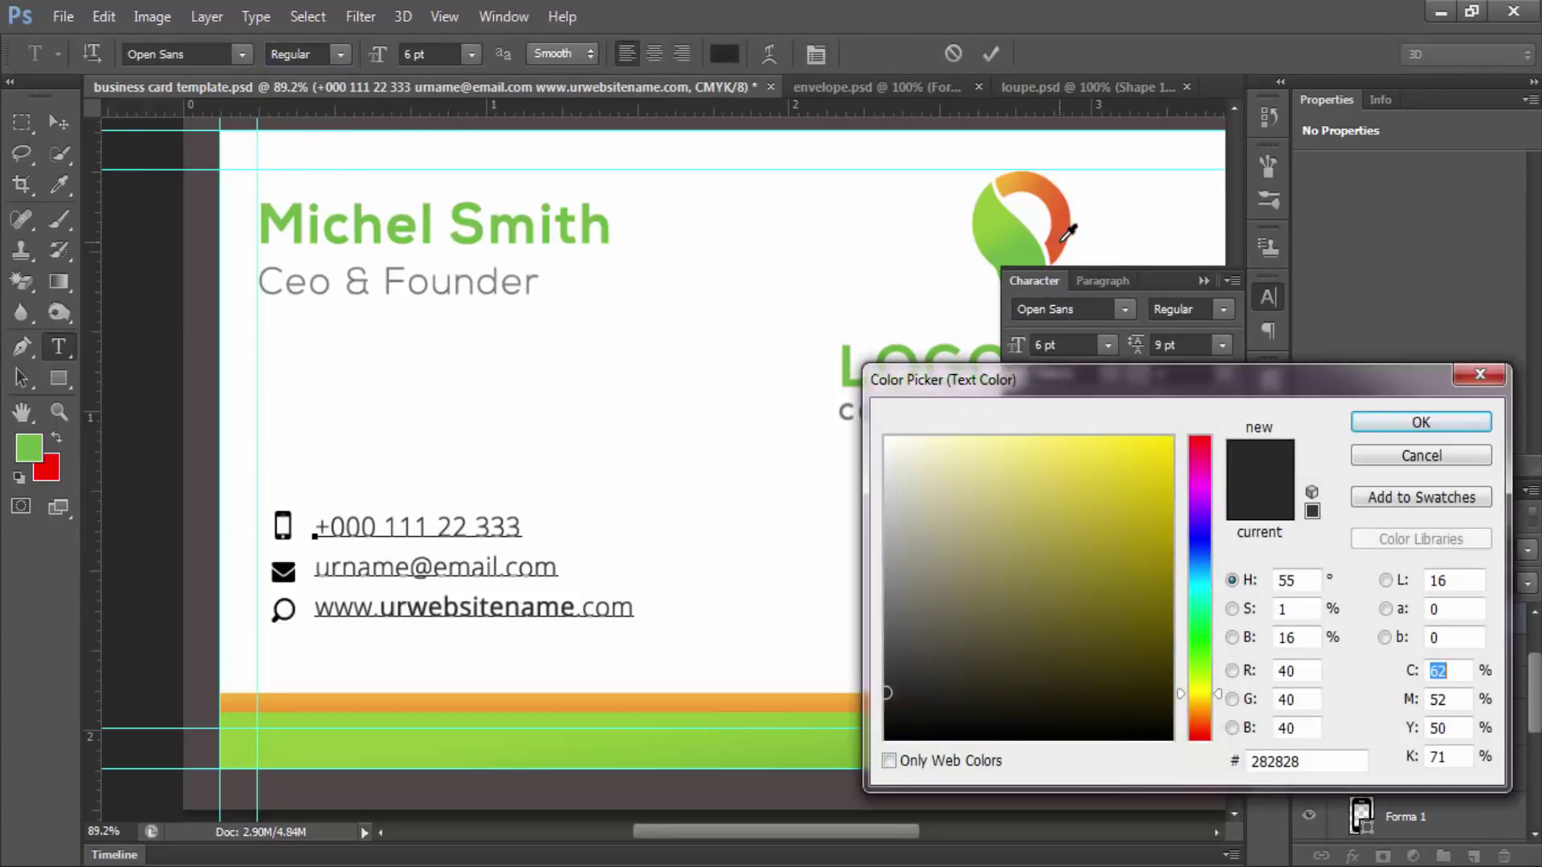
pyautogui.click(1068, 233)
pyautogui.click(1016, 254)
pyautogui.click(1057, 244)
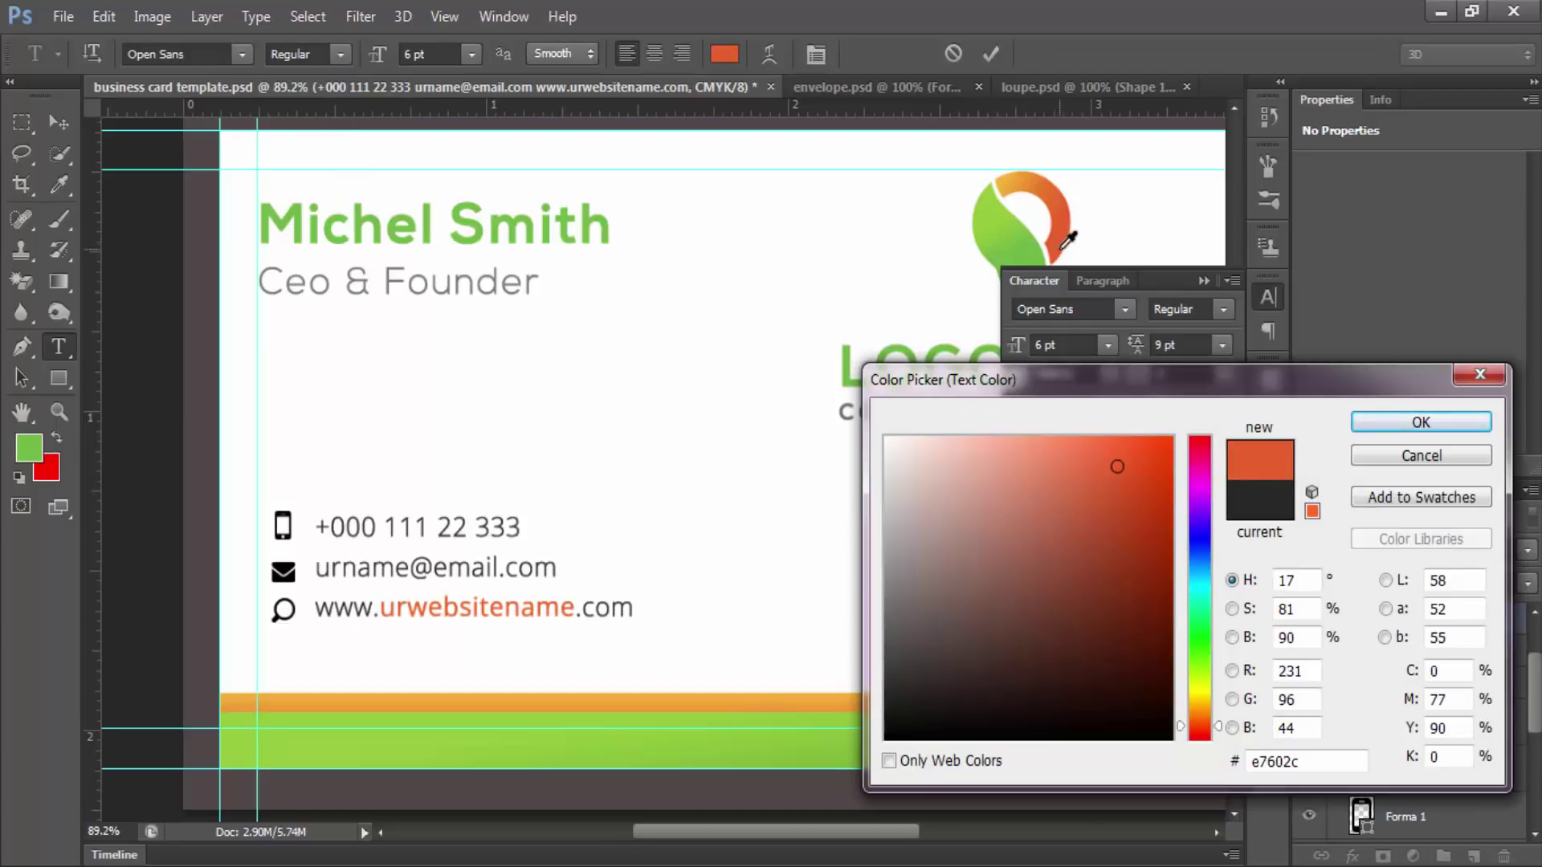
pyautogui.click(1416, 432)
pyautogui.click(992, 54)
# - Recolour the search, e-mail and phone icons with the logo's orange
pyautogui.doubleClick(1362, 727)
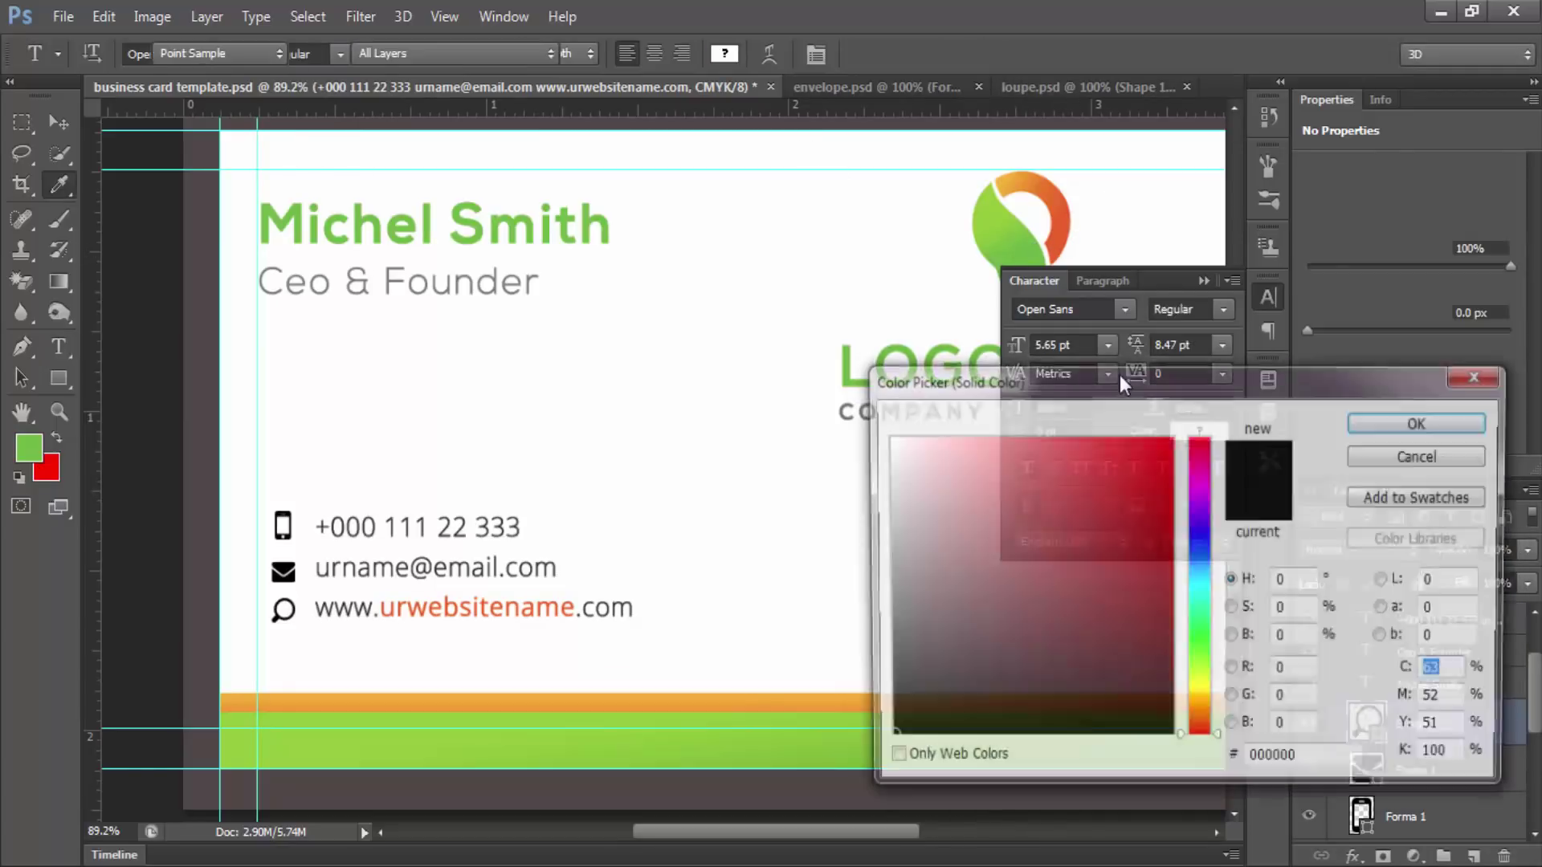
pyautogui.click(1070, 232)
pyautogui.click(1421, 422)
pyautogui.doubleClick(1361, 771)
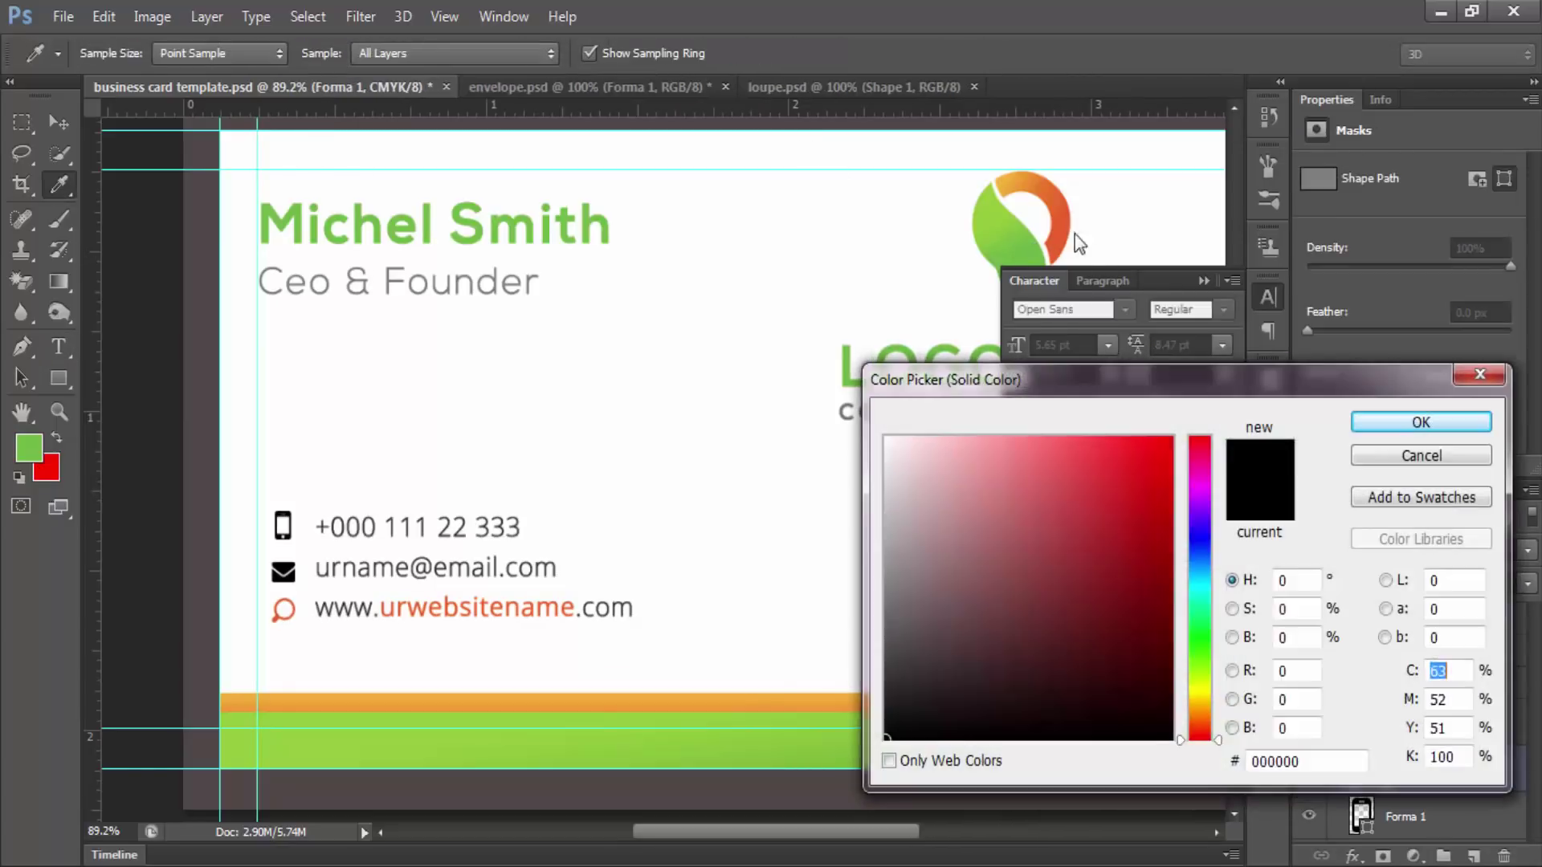
pyautogui.click(1072, 233)
pyautogui.click(1362, 421)
pyautogui.doubleClick(1362, 815)
pyautogui.click(1073, 233)
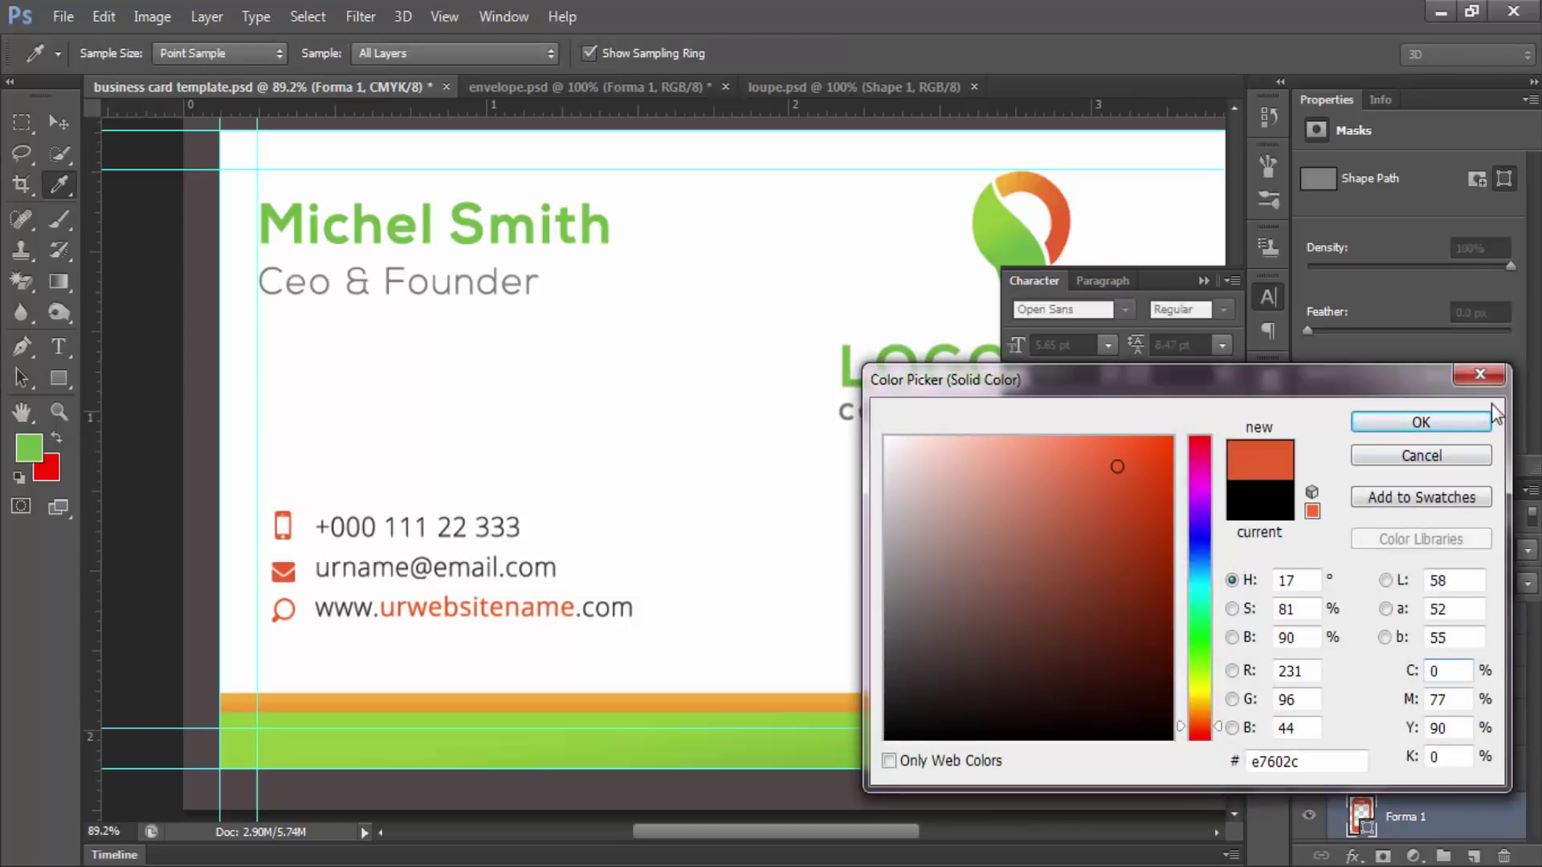
pyautogui.click(1416, 425)
pyautogui.click(52, 129)
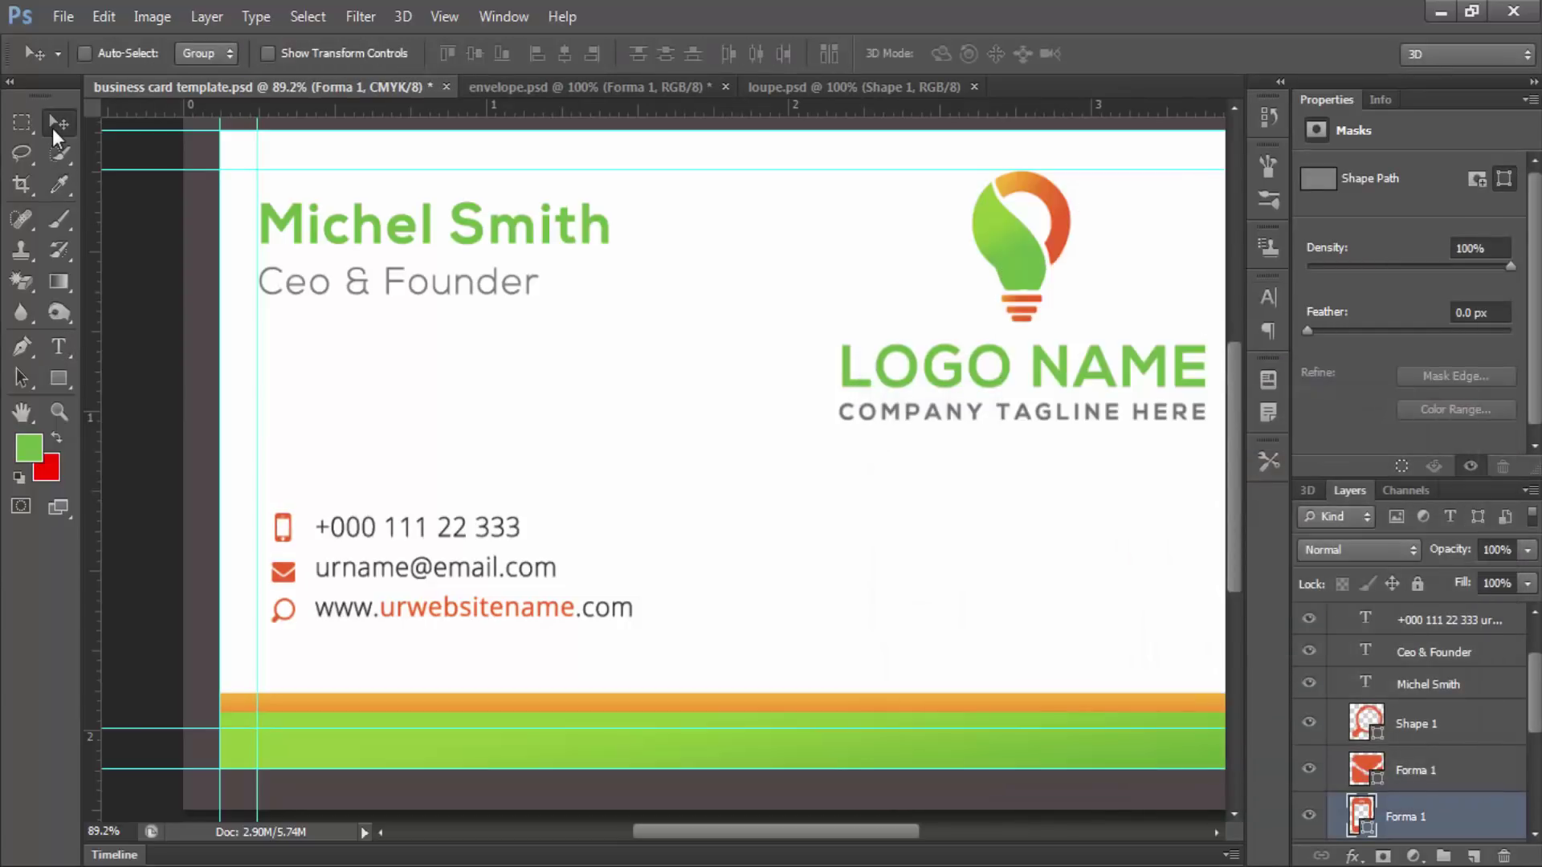
# - Group the three icon layers into a group named 'icon'
pyautogui.click(1446, 771)
pyautogui.click(1412, 723)
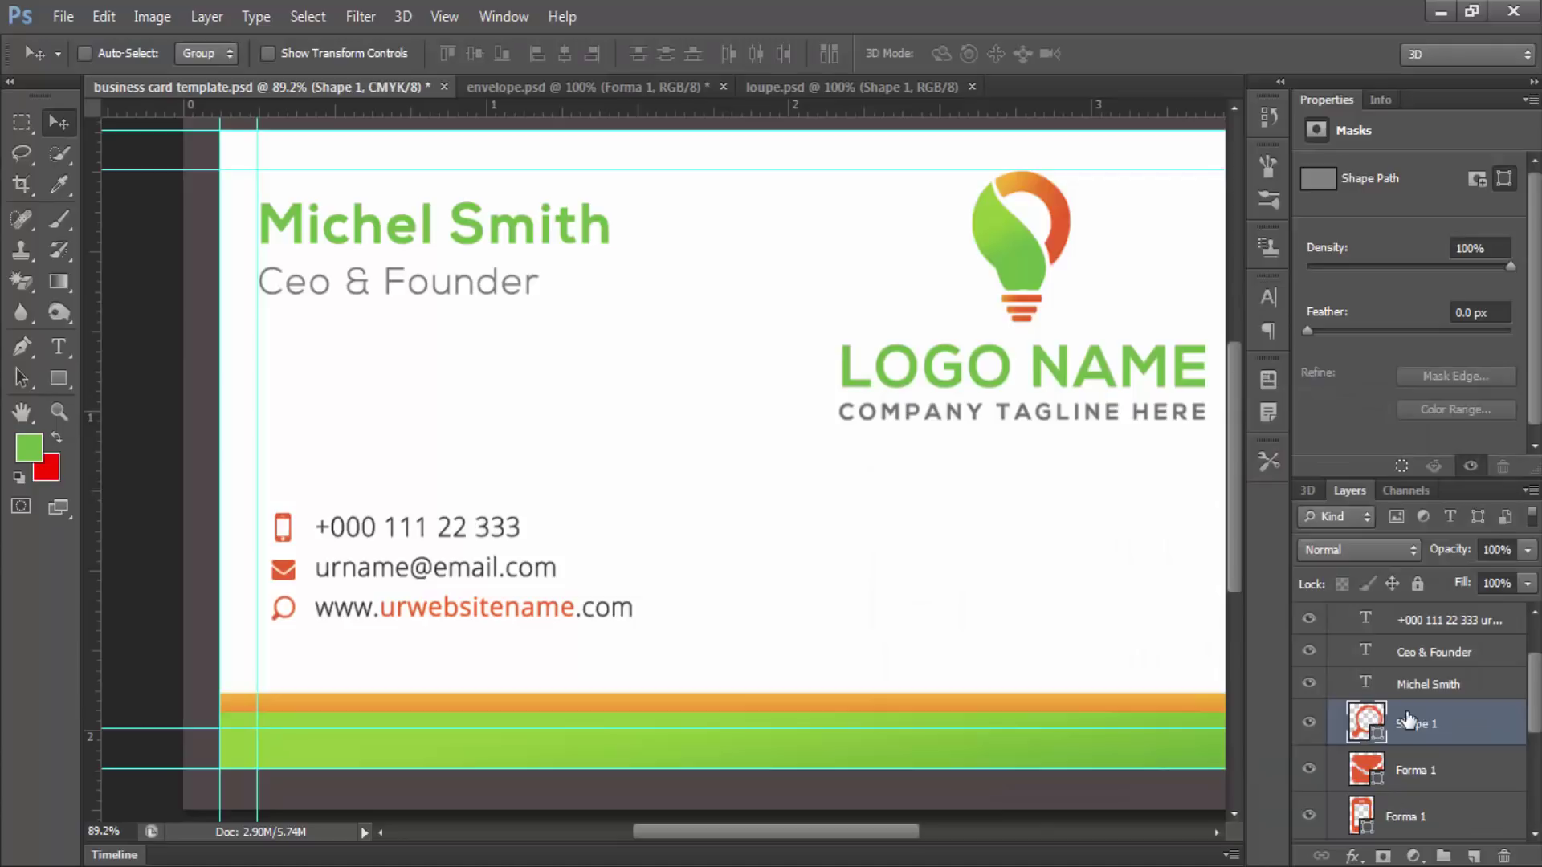
pyautogui.keyDown('shift'); pyautogui.click(1420, 816); pyautogui.keyUp('shift')
pyautogui.hotkey('ctrl', 'g')
pyautogui.doubleClick(1414, 714)
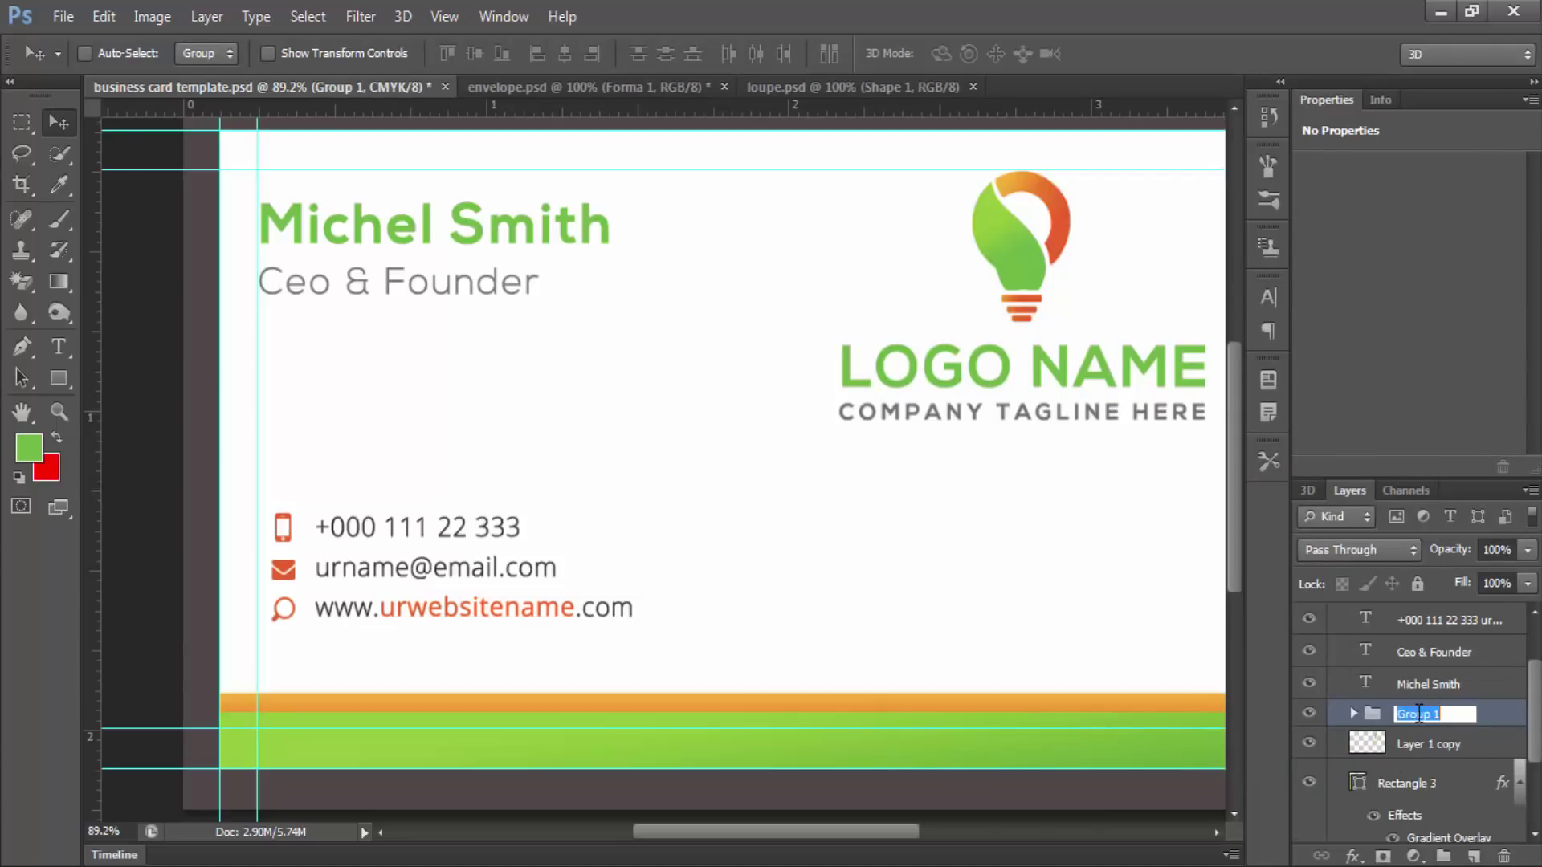
pyautogui.write('icon')
pyautogui.press('Return')
# - Rename the logo's layer to 'logo'
pyautogui.click(1433, 739)
pyautogui.doubleClick(1434, 739)
pyautogui.press('Escape')
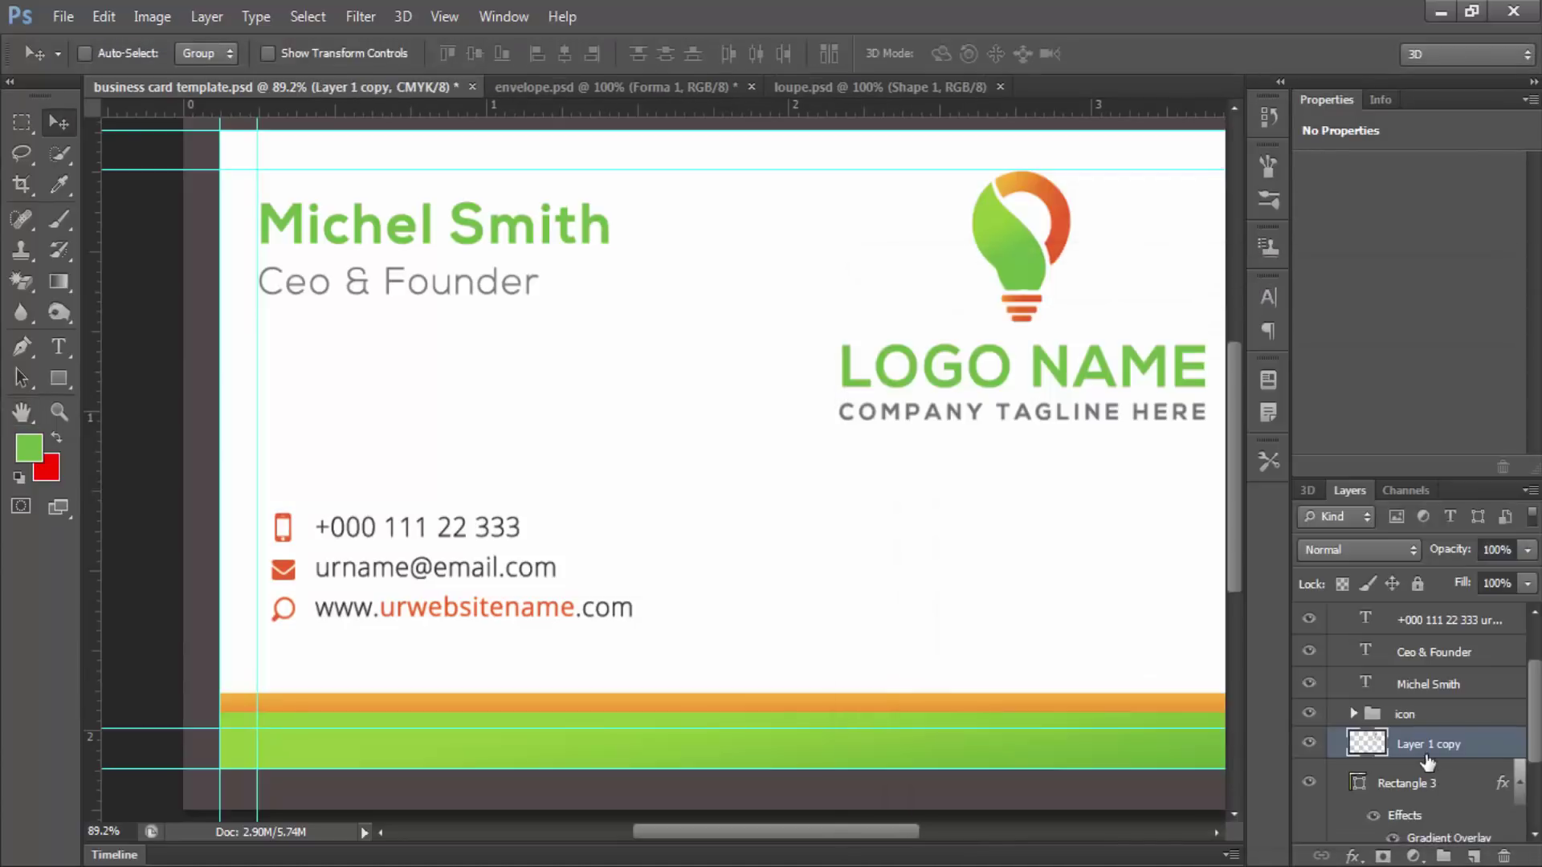
pyautogui.doubleClick(1434, 744)
pyautogui.write('logo')
pyautogui.press('Return')
# - Shrink the logo to about 62% and move it down beside the contact details
pyautogui.hotkey('ctrl', 't')
pyautogui.moveTo(1204, 171); pyautogui.dragTo(1136, 221)
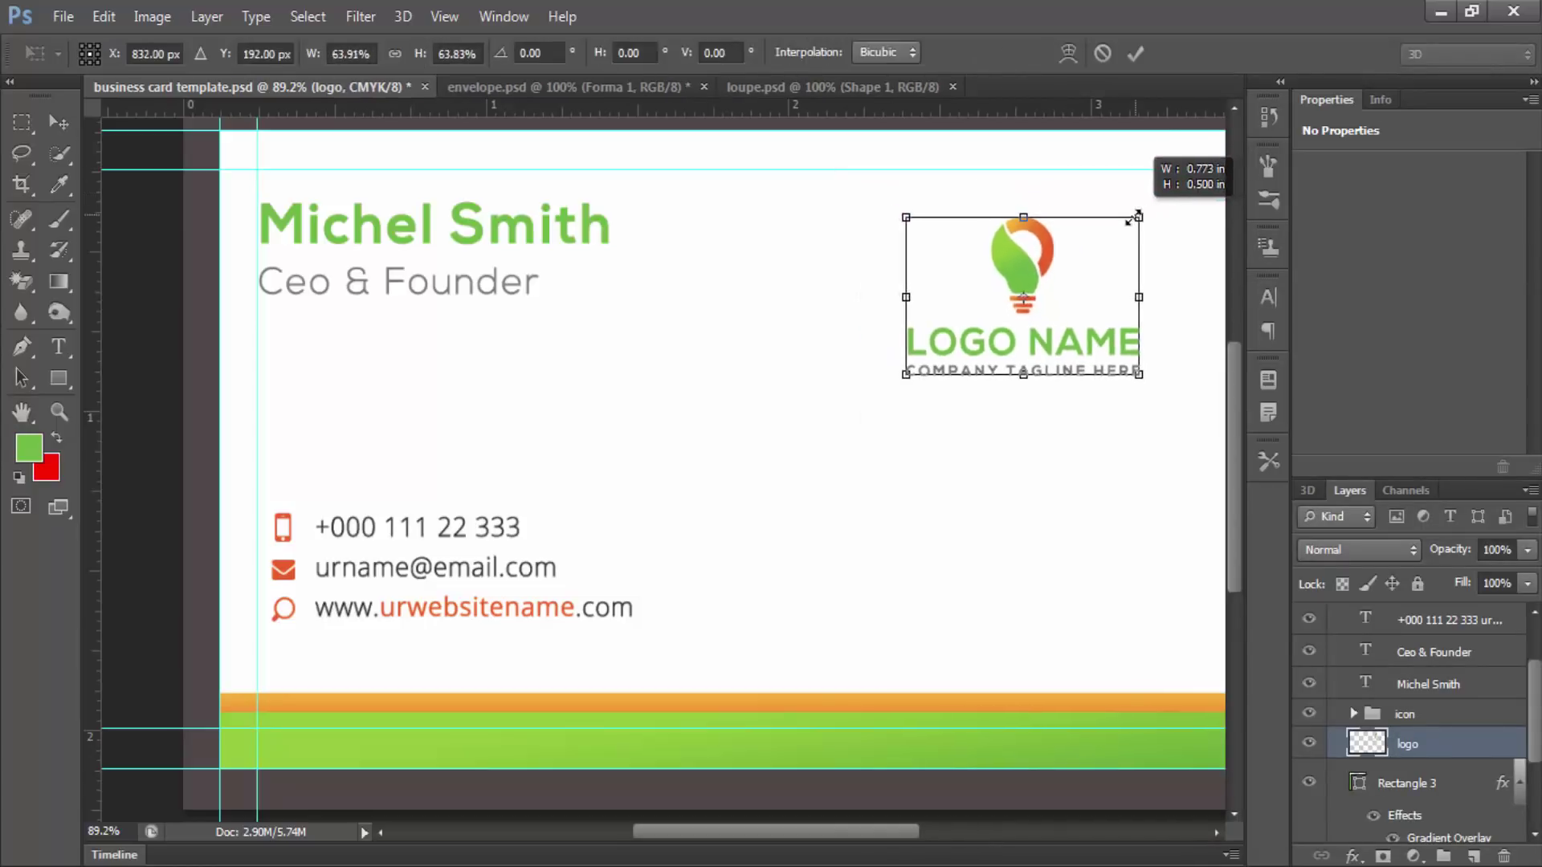
pyautogui.press('Return')
pyautogui.scroll(-1, 960, 509)
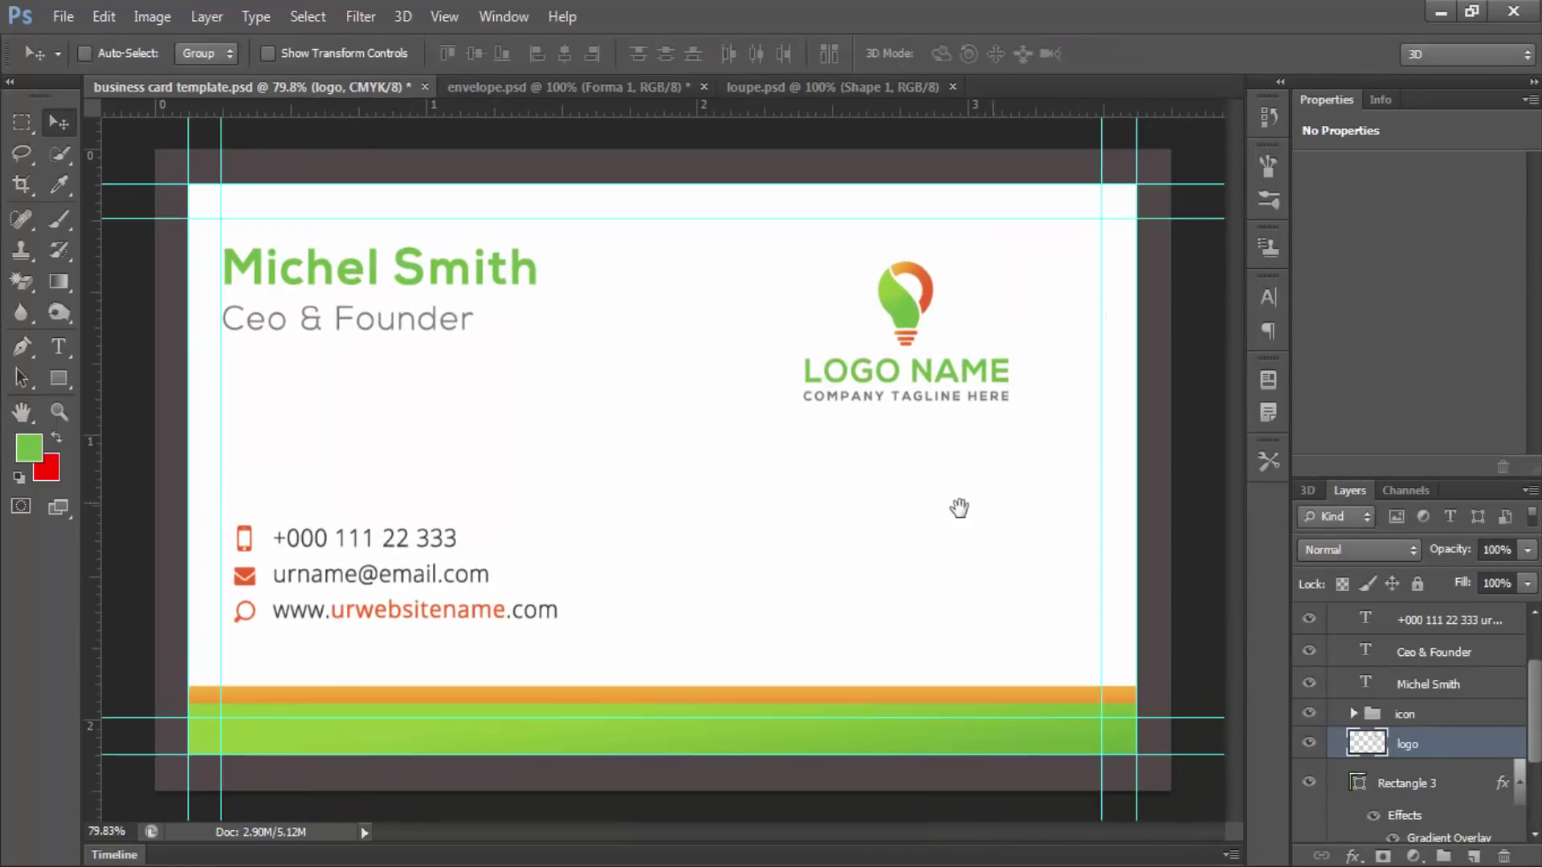
pyautogui.moveTo(1068, 406); pyautogui.dragTo(988, 602)
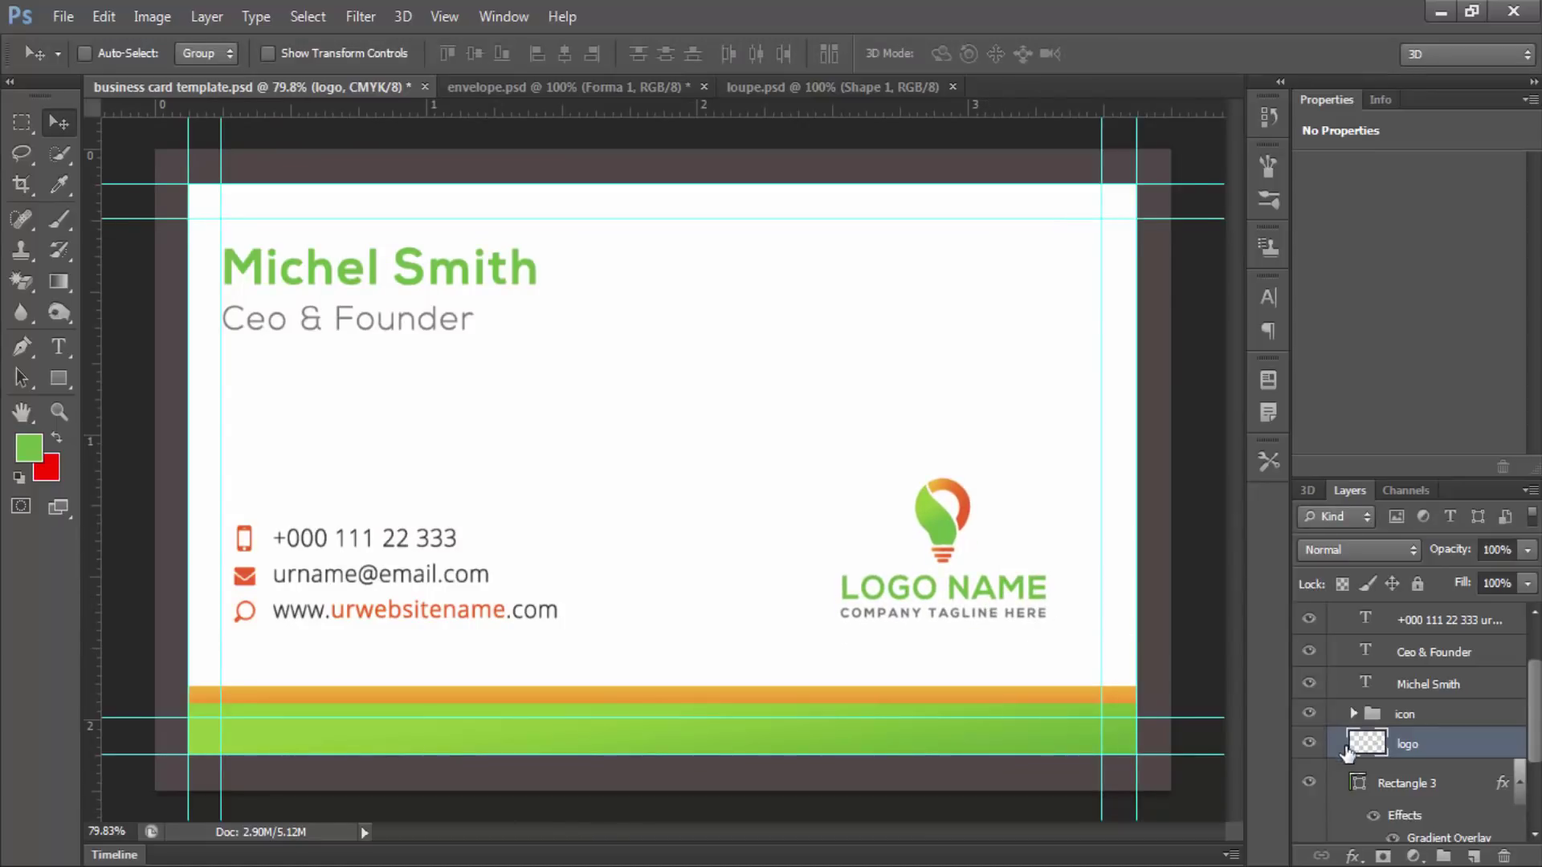
# - Duplicate the back-side logo layer and move the copy into the front group
pyautogui.scroll(3, 1402, 714)
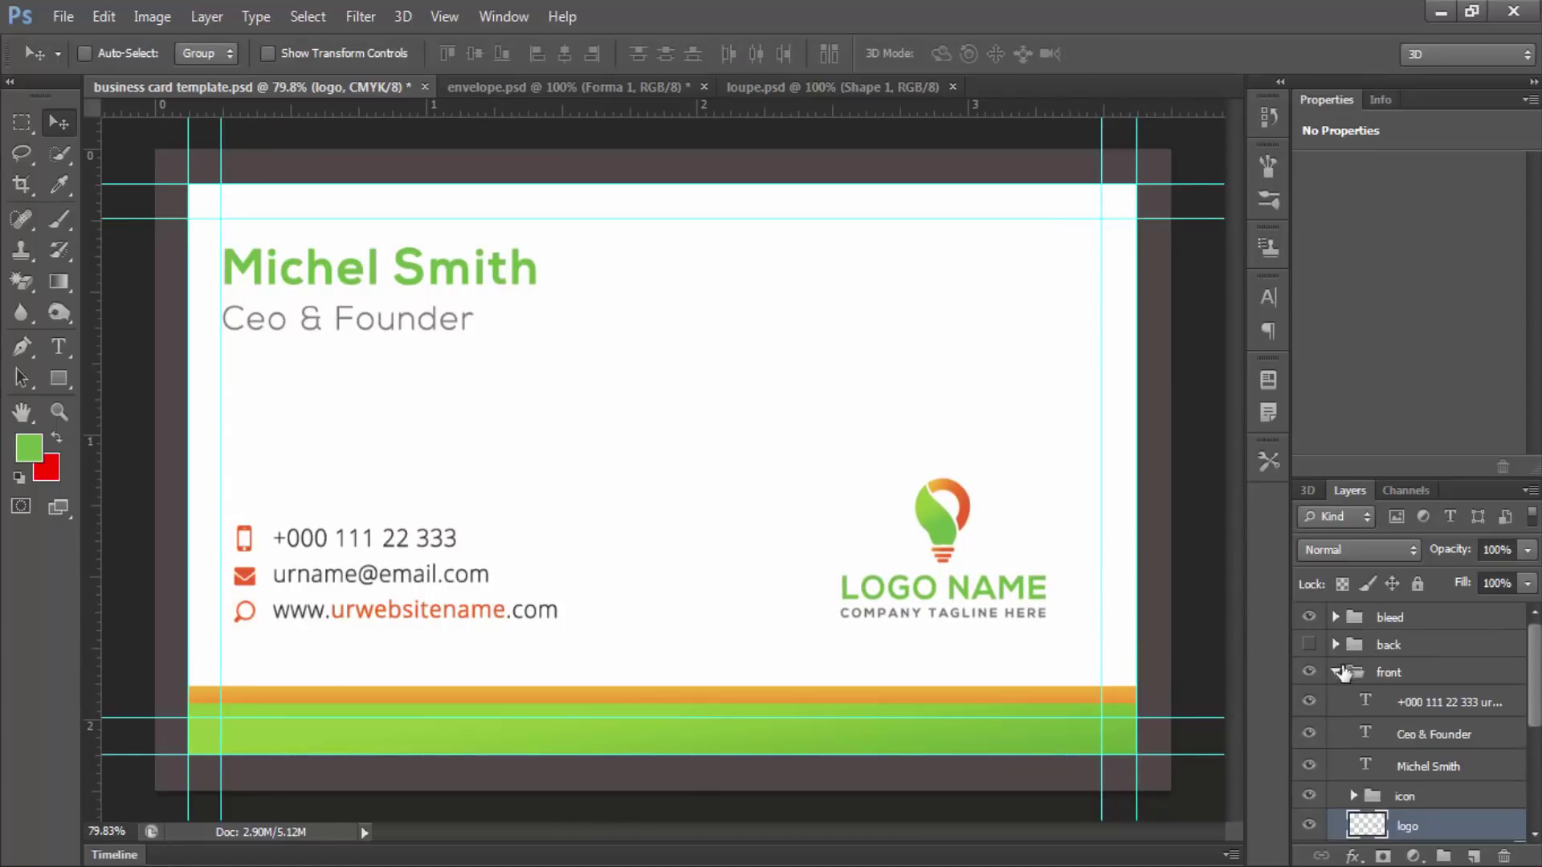
pyautogui.click(1336, 645)
pyautogui.click(1354, 677)
pyautogui.hotkey('ctrl', 'j')
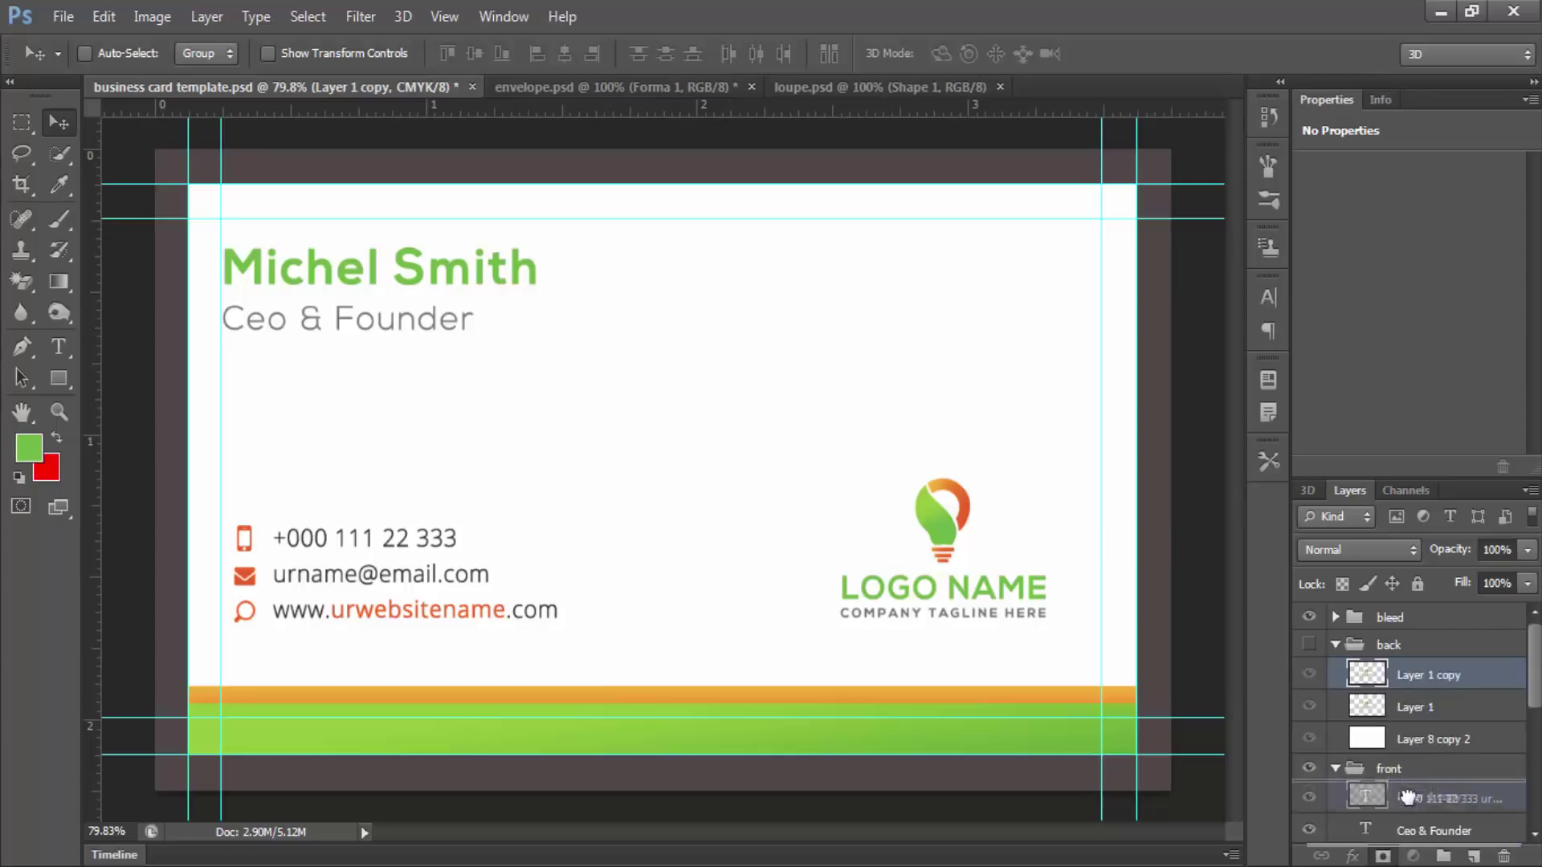
pyautogui.moveTo(1413, 679); pyautogui.dragTo(1389, 769)
pyautogui.press('m')
pyautogui.moveTo(421, 483); pyautogui.dragTo(1008, 628)
pyautogui.hotkey('ctrl', 'd')
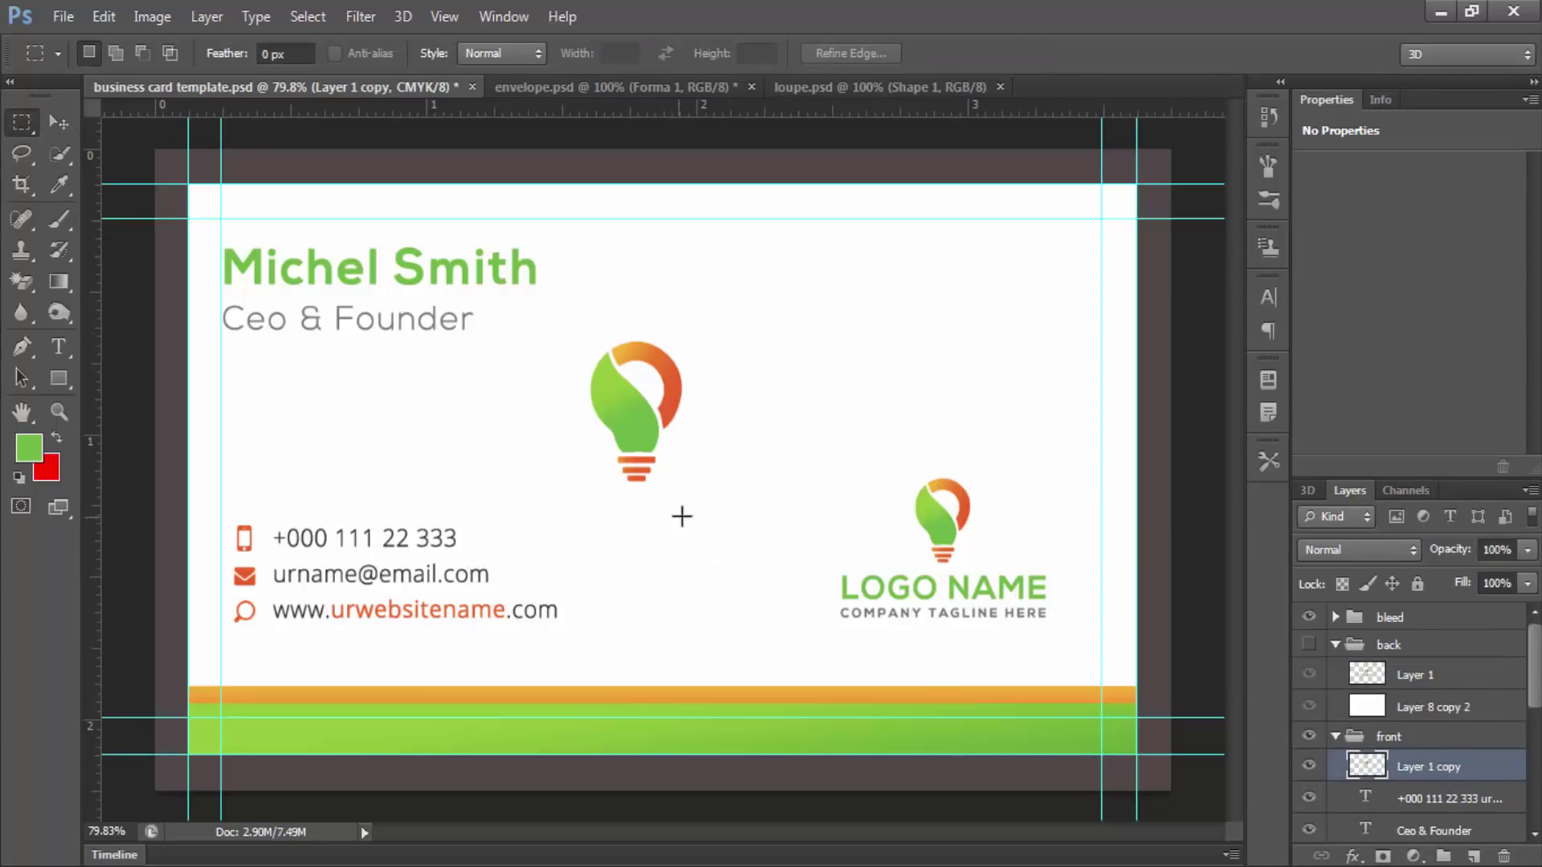
# - Enlarge the logo copy and place it across the card's right side
pyautogui.hotkey('ctrl', 't')
pyautogui.moveTo(691, 336); pyautogui.dragTo(833, 310)
pyautogui.press('Return')
pyautogui.press('v')
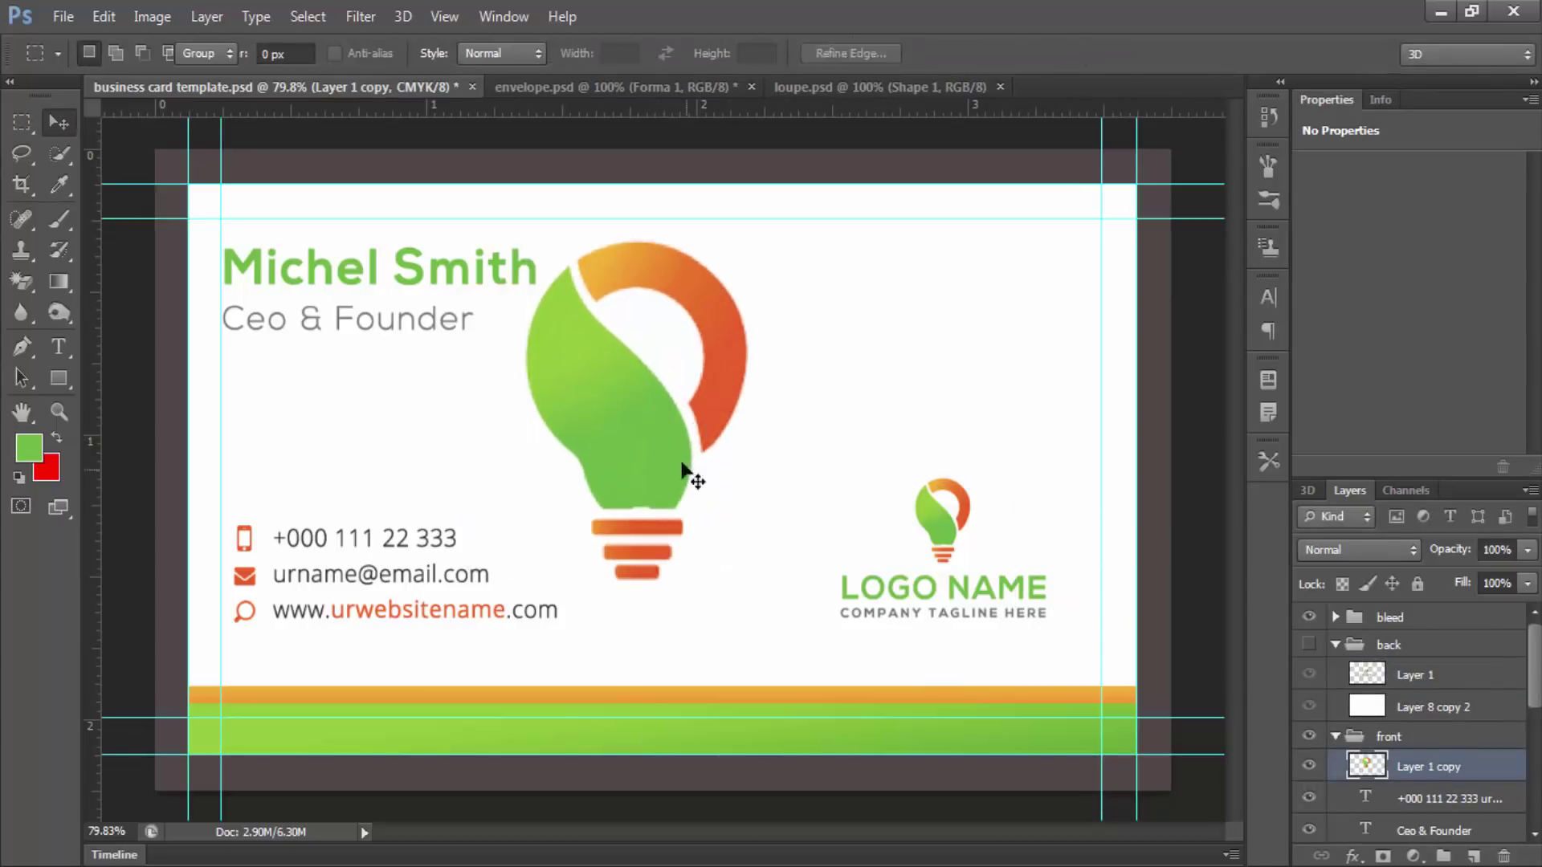
pyautogui.moveTo(667, 406); pyautogui.dragTo(982, 430)
pyautogui.hotkey('ctrl', 't')
pyautogui.moveTo(1066, 267); pyautogui.dragTo(1099, 211)
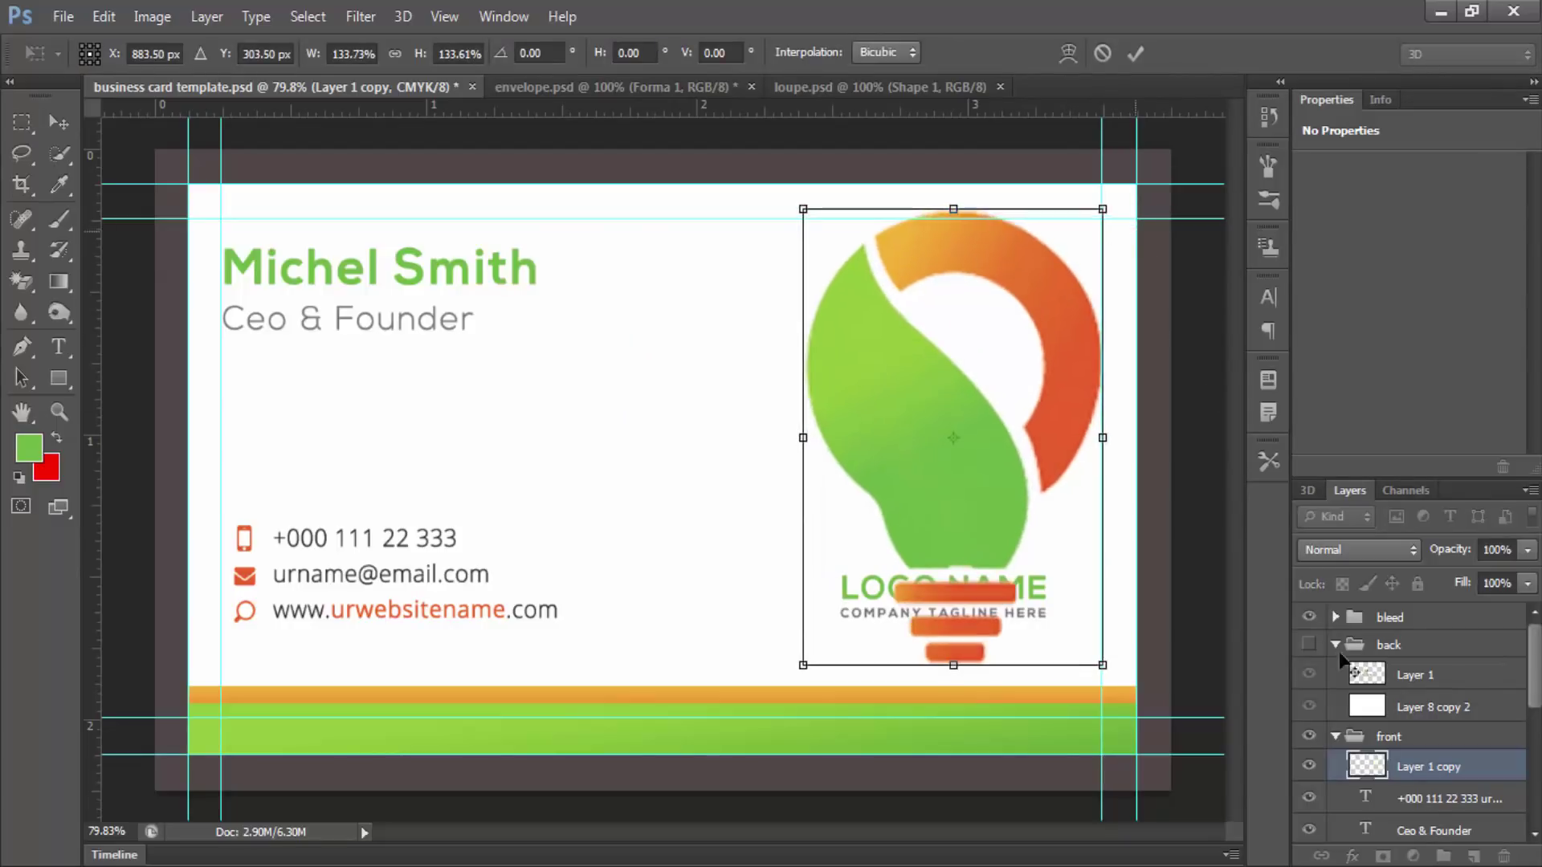
pyautogui.press('Return')
# - Put the big bulb behind the small logo with a light grey Color Overlay at 75% opacity
pyautogui.scroll(-5, 1424, 771)
pyautogui.scroll(-1, 1424, 771)
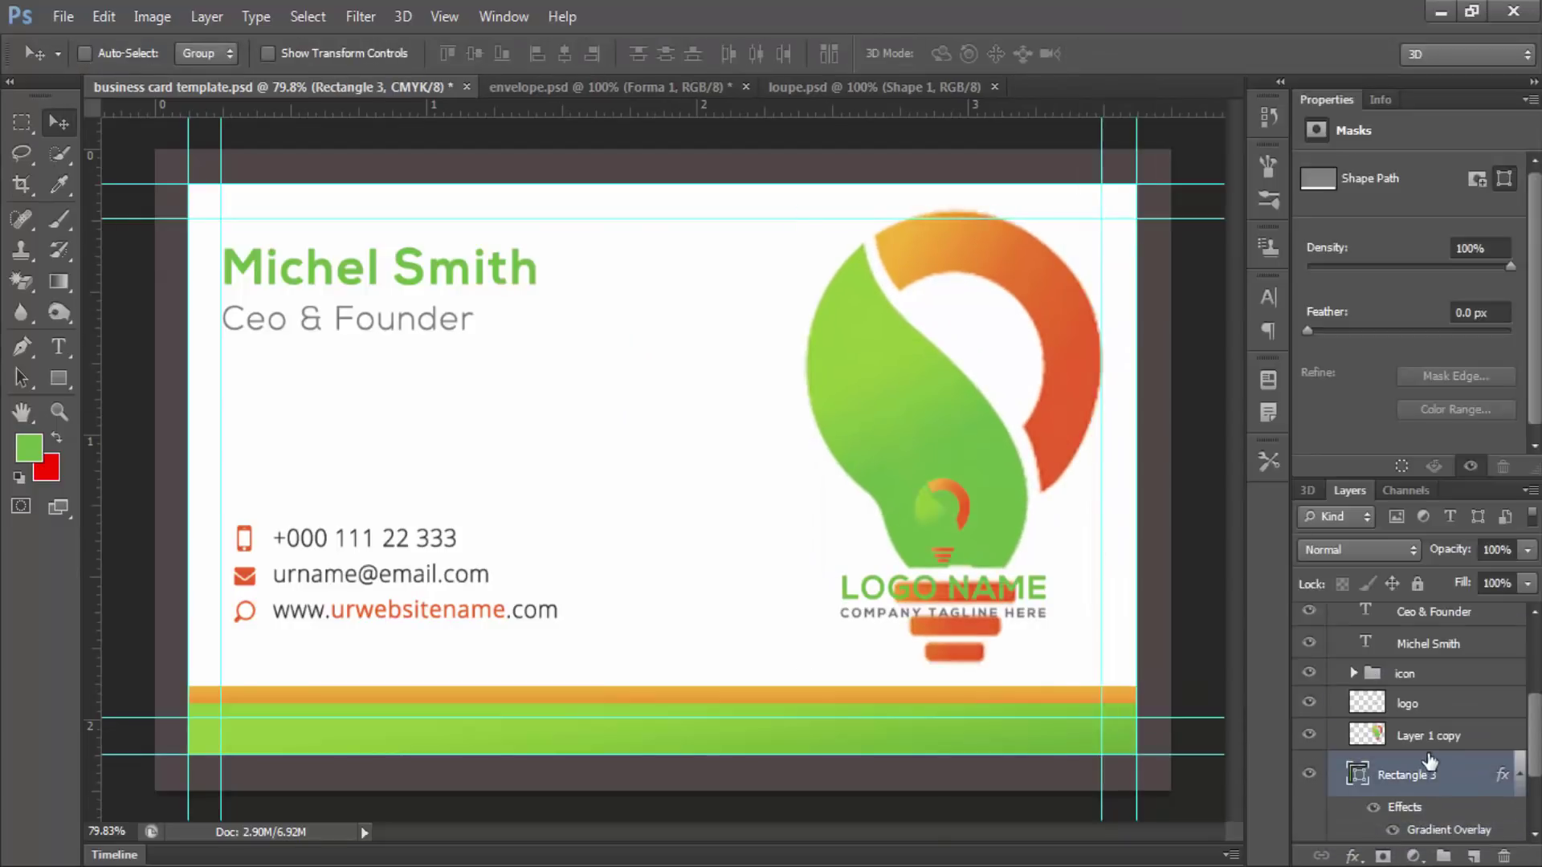
pyautogui.rightClick(1426, 739)
pyautogui.press('Escape')
pyautogui.doubleClick(1486, 736)
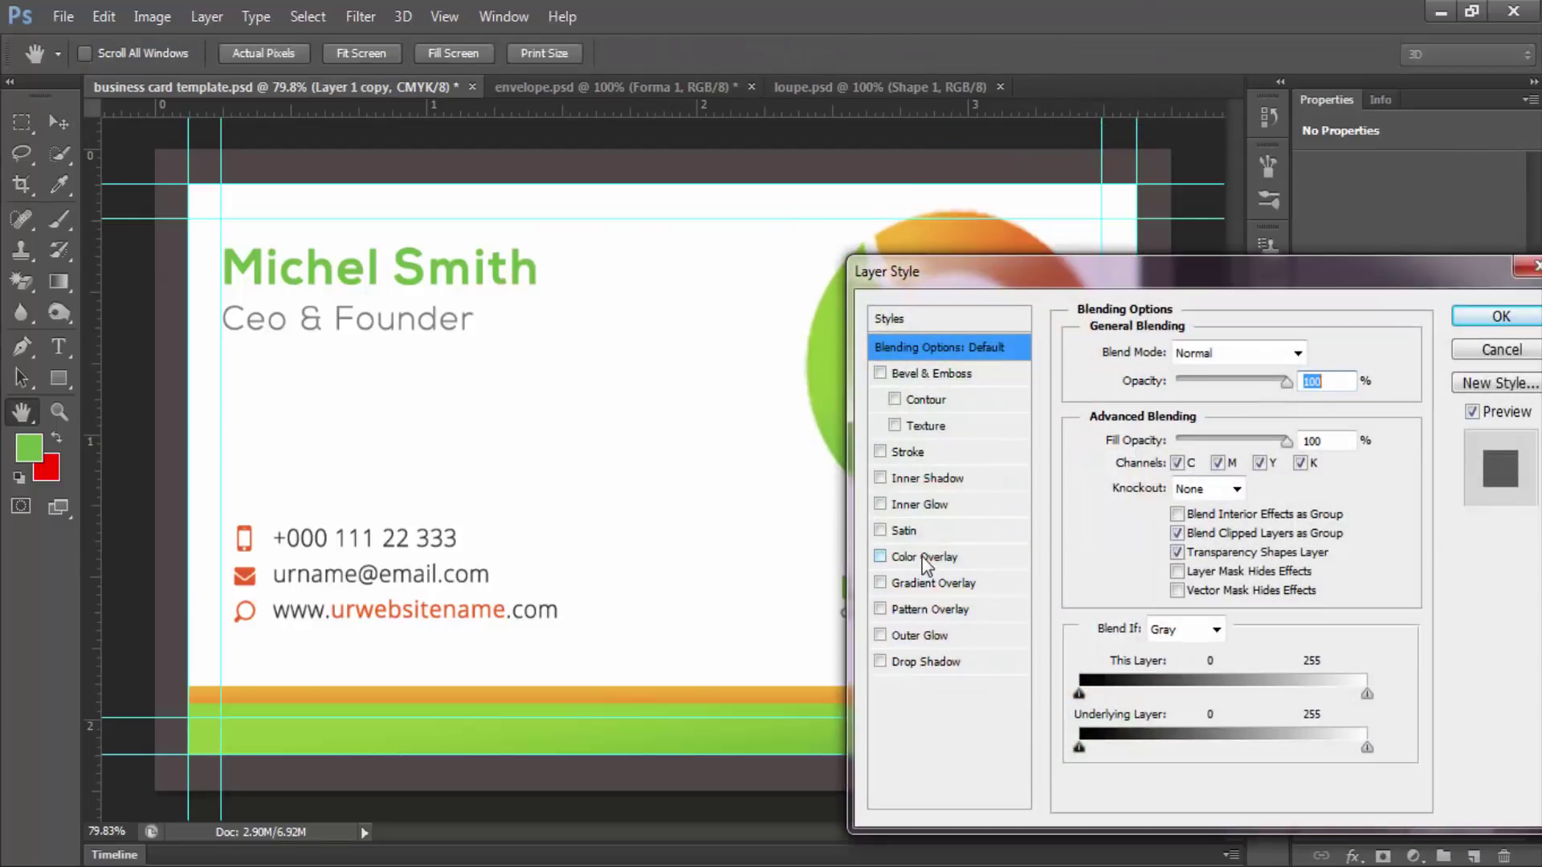
pyautogui.click(924, 556)
pyautogui.click(1318, 353)
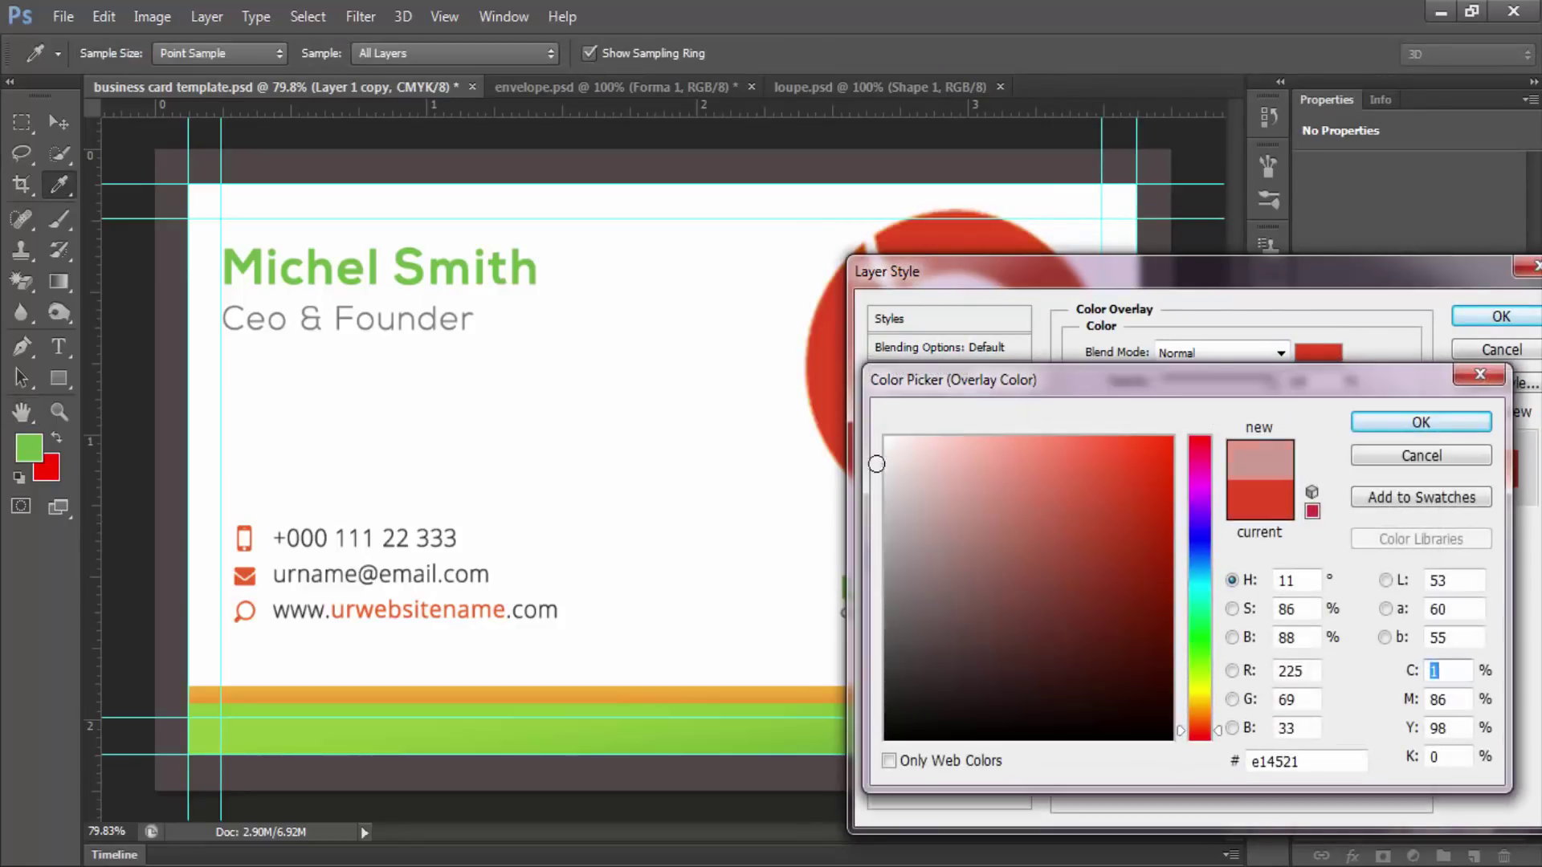
pyautogui.click(889, 470)
pyautogui.click(1420, 423)
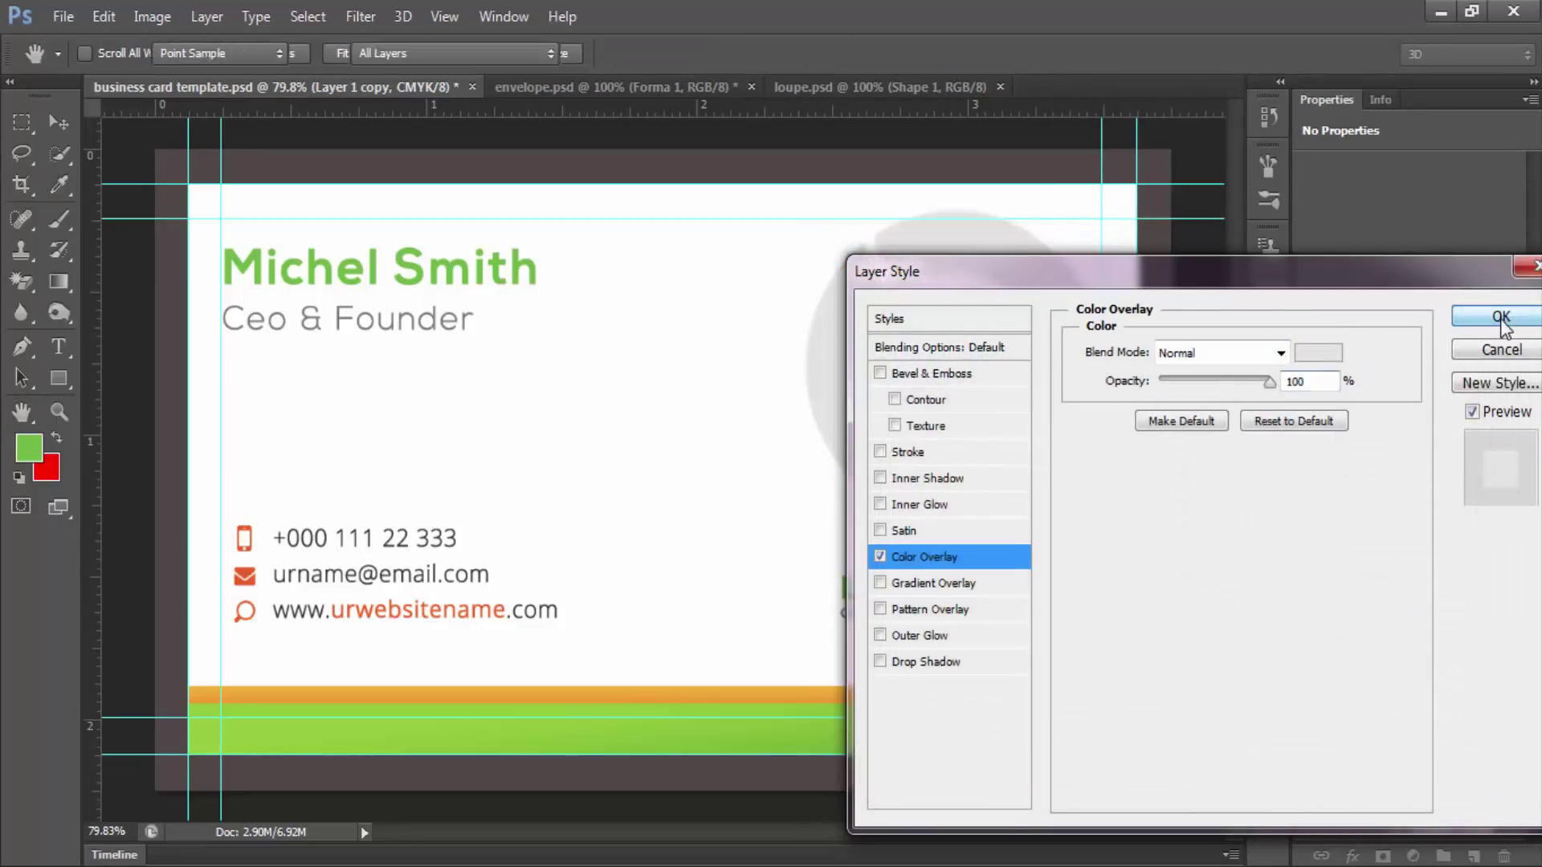
pyautogui.click(1500, 316)
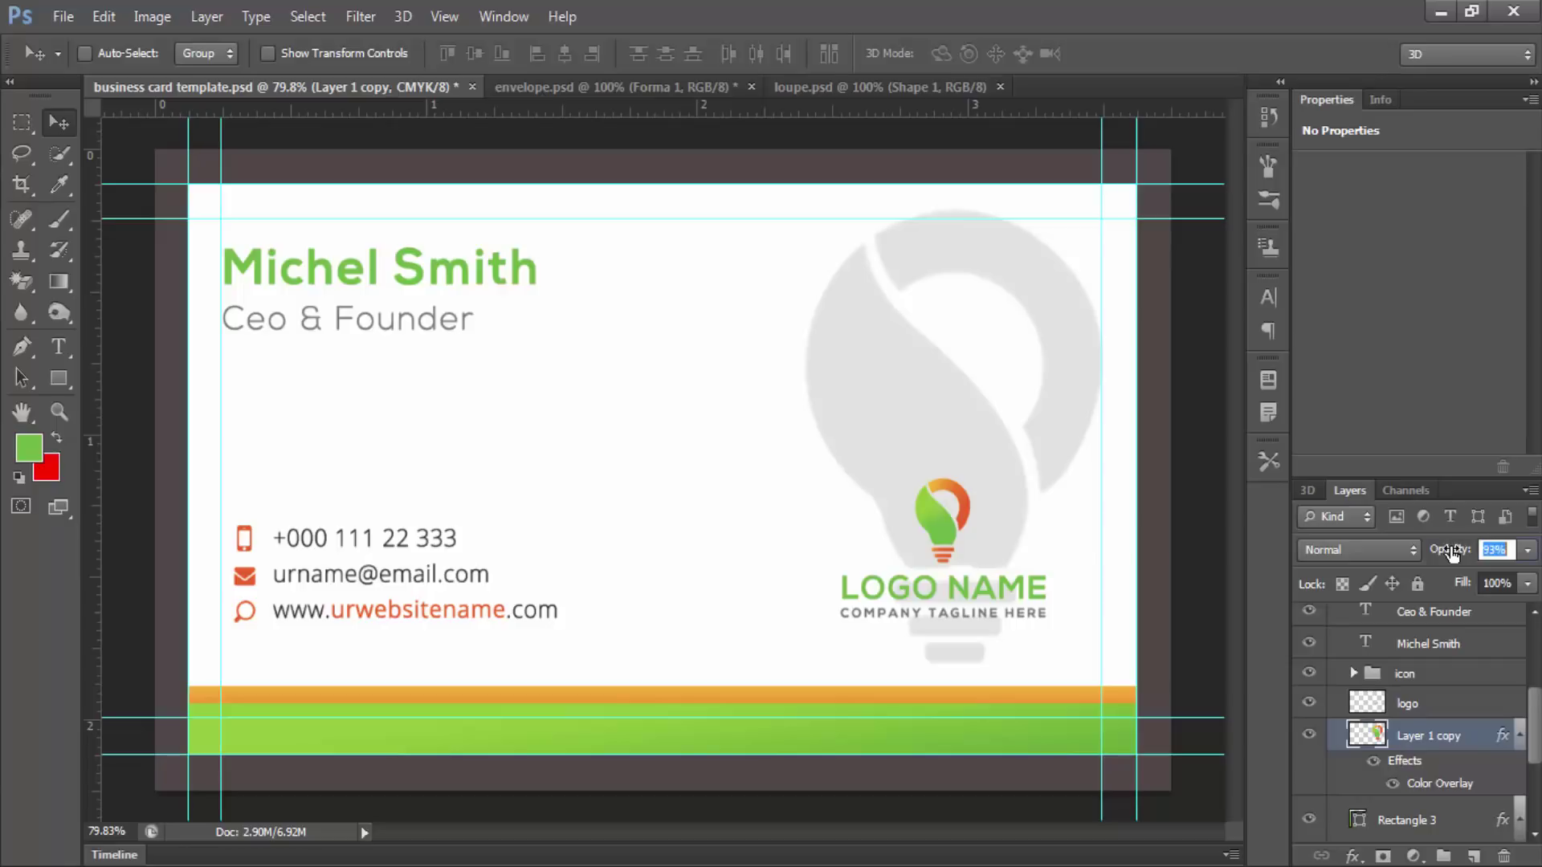
pyautogui.moveTo(1445, 547); pyautogui.dragTo(1431, 556)
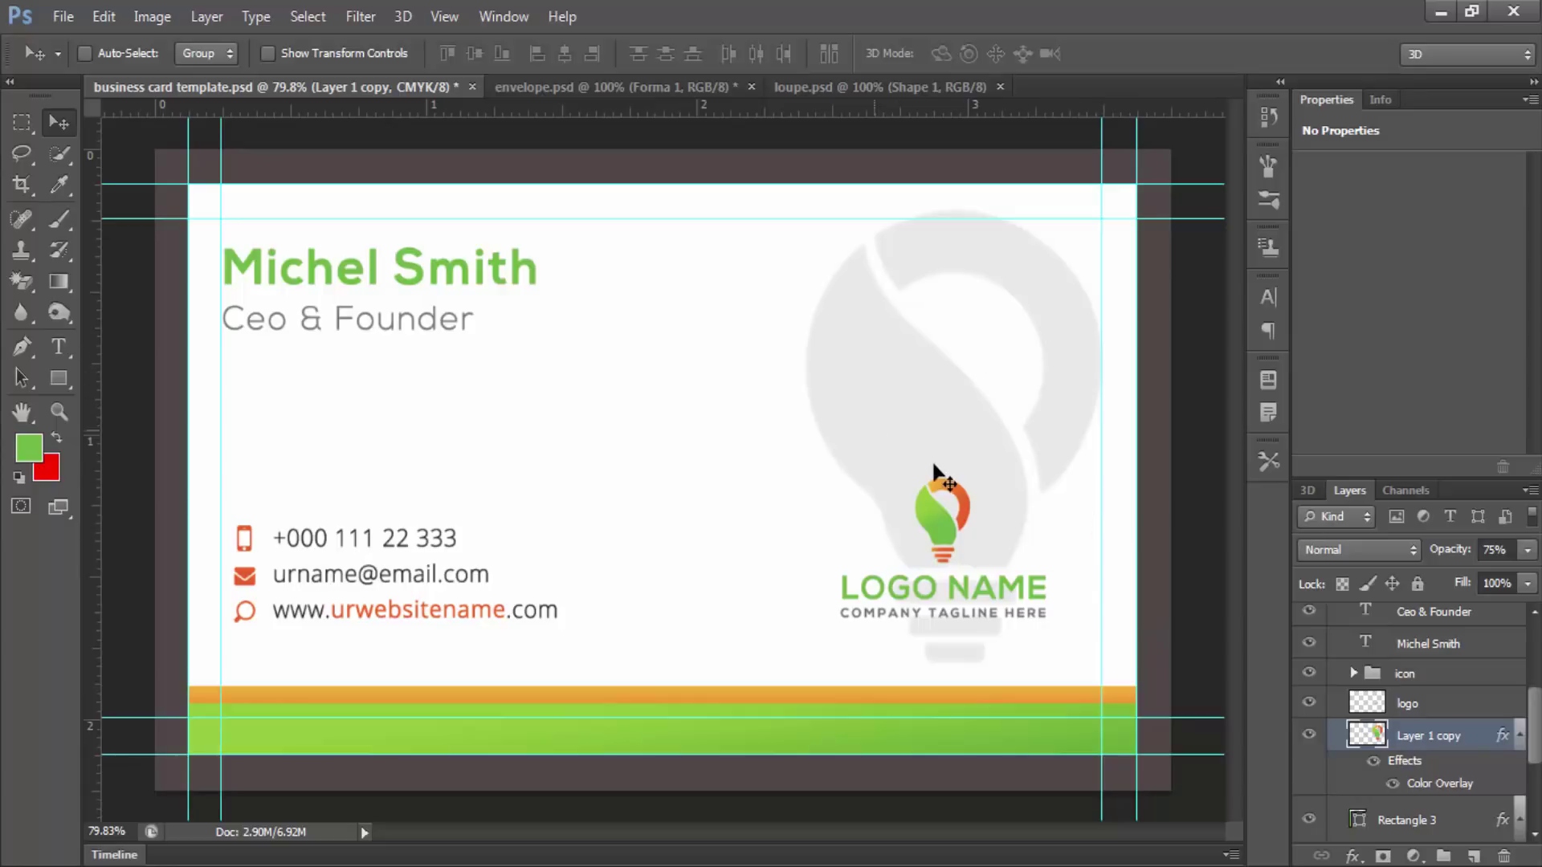
# - Save the card, collapse the front group and show the back-side design
pyautogui.press('m')
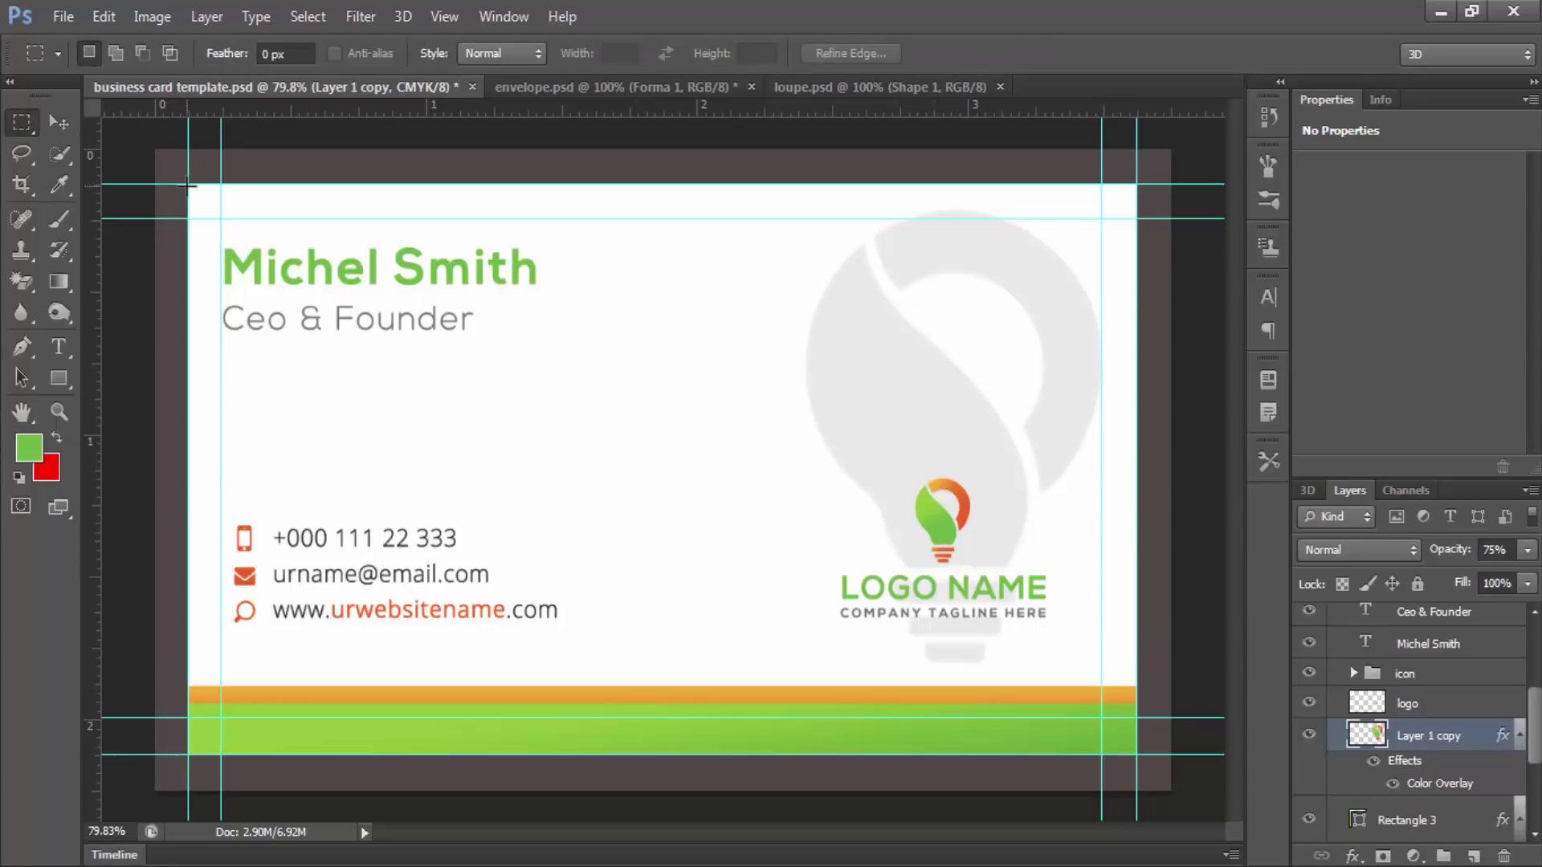
pyautogui.hotkey('ctrl', 's')
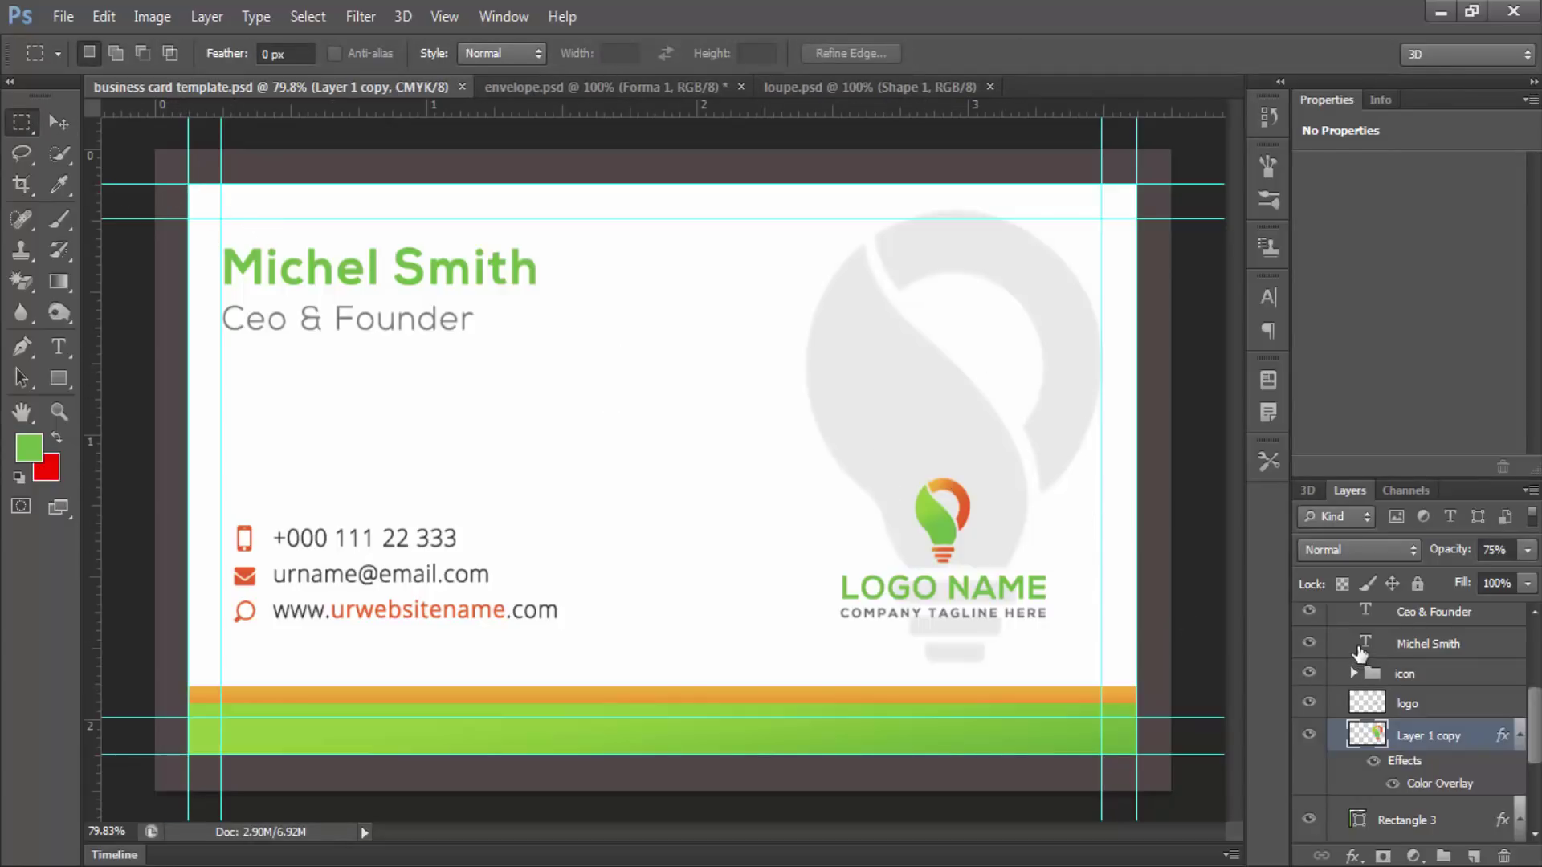
pyautogui.scroll(5, 1360, 652)
pyautogui.click(1337, 739)
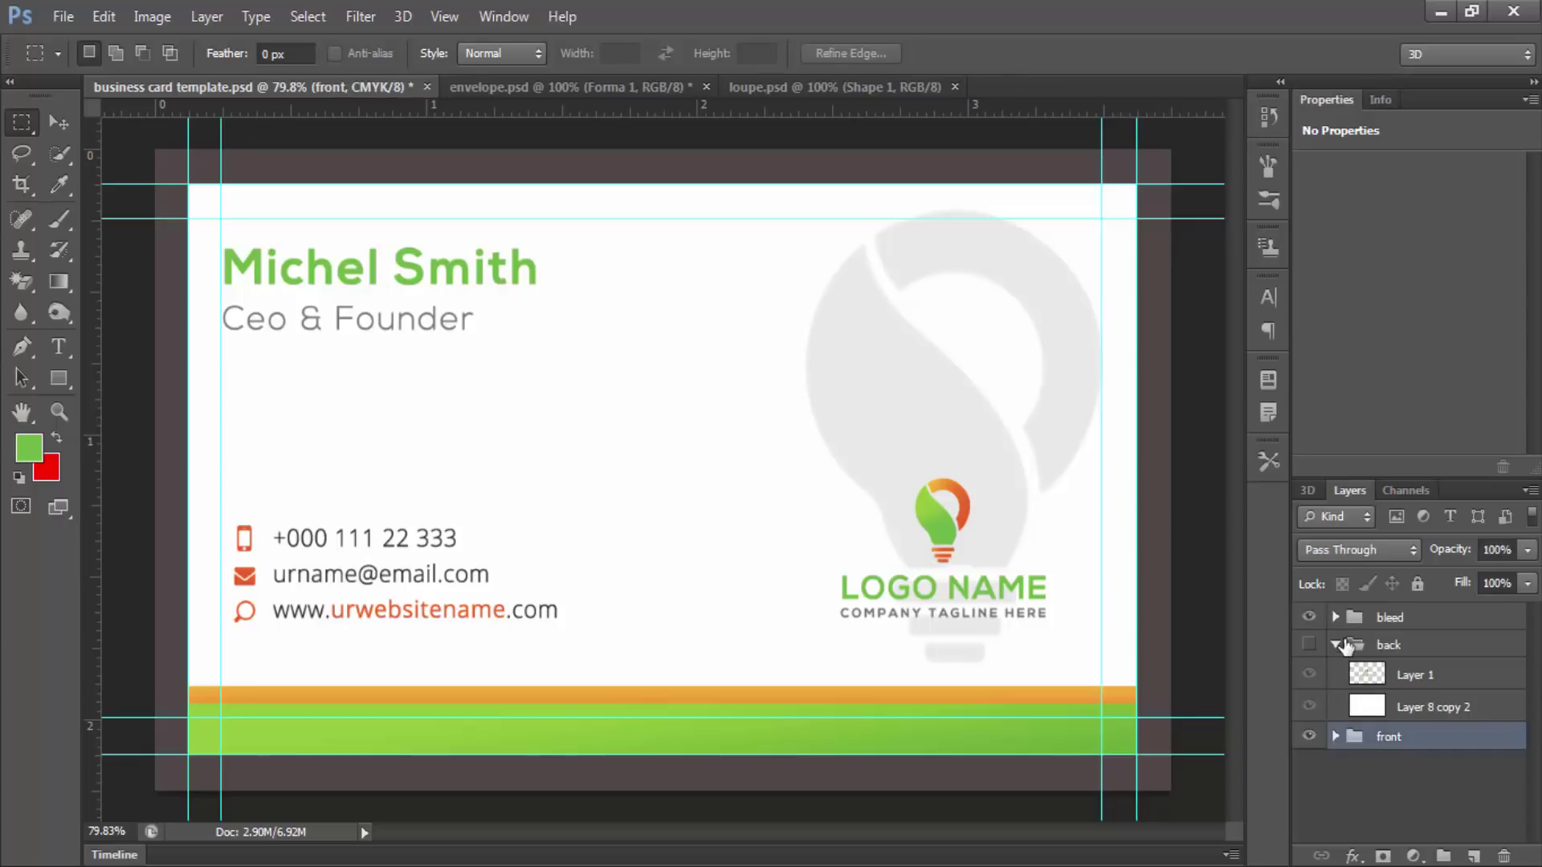
pyautogui.click(1338, 645)
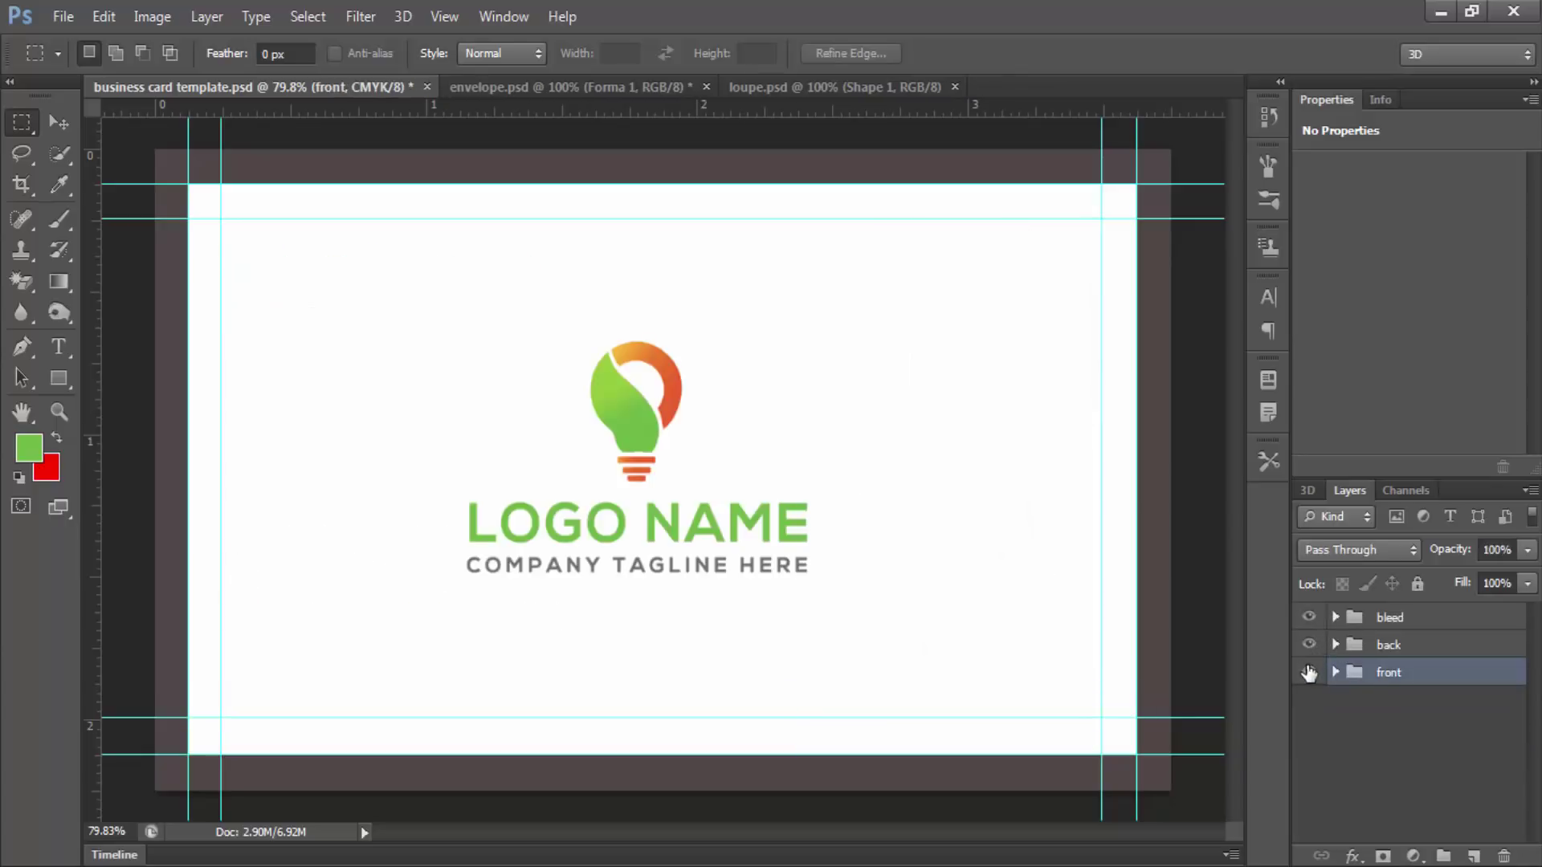
# - Nudge the back-side logo slightly right, collapse the back group and save
pyautogui.click(1337, 645)
pyautogui.click(1295, 668)
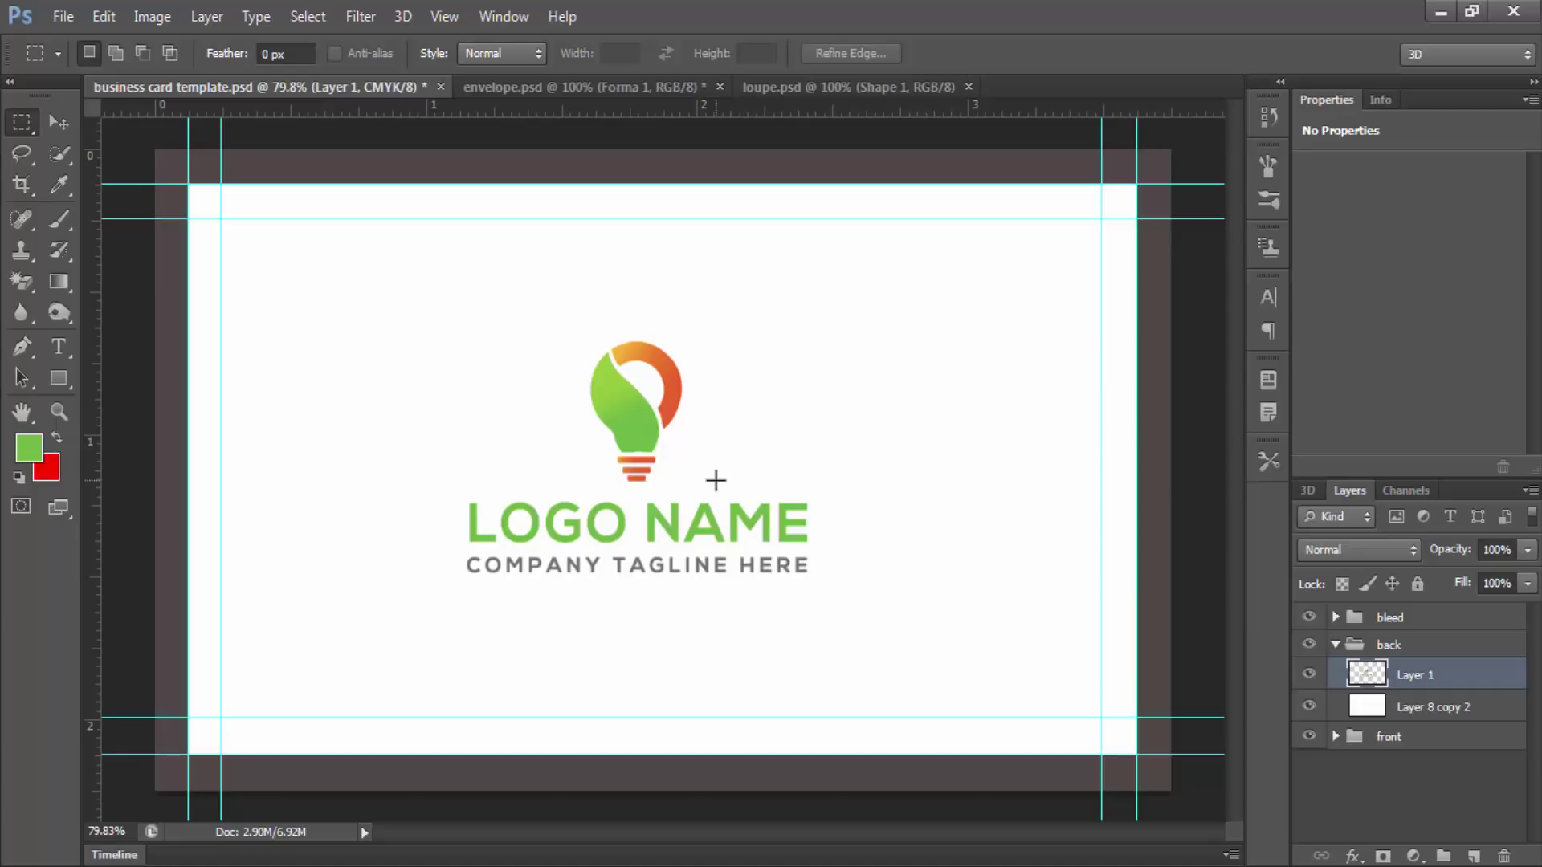
pyautogui.press('v')
pyautogui.moveTo(671, 468); pyautogui.dragTo(705, 471)
pyautogui.hotkey('ctrl', 's')
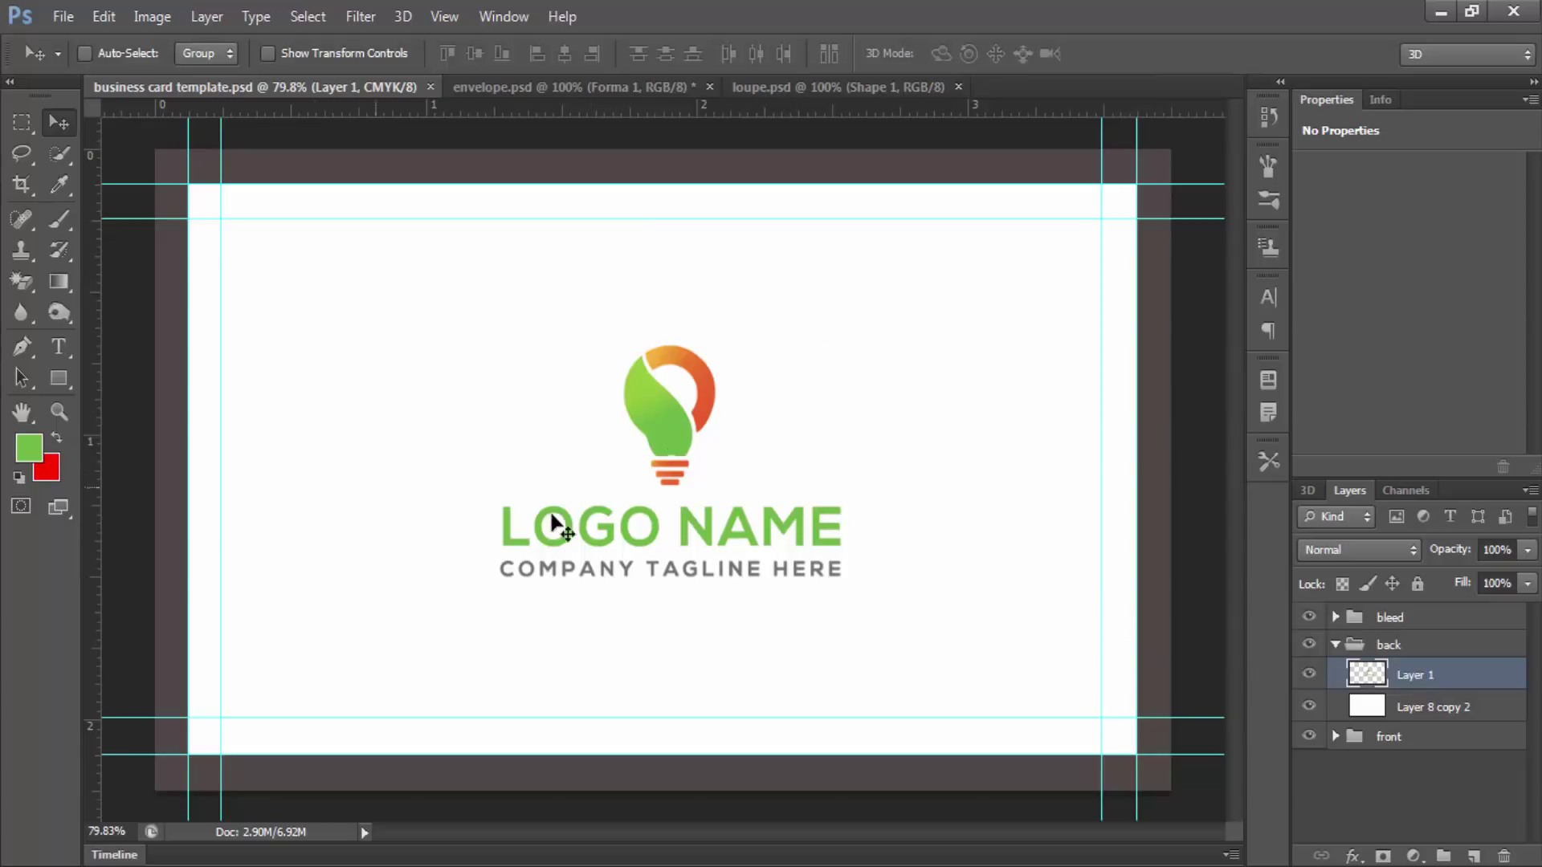
pyautogui.click(1336, 646)
pyautogui.hotkey('ctrl', 's')
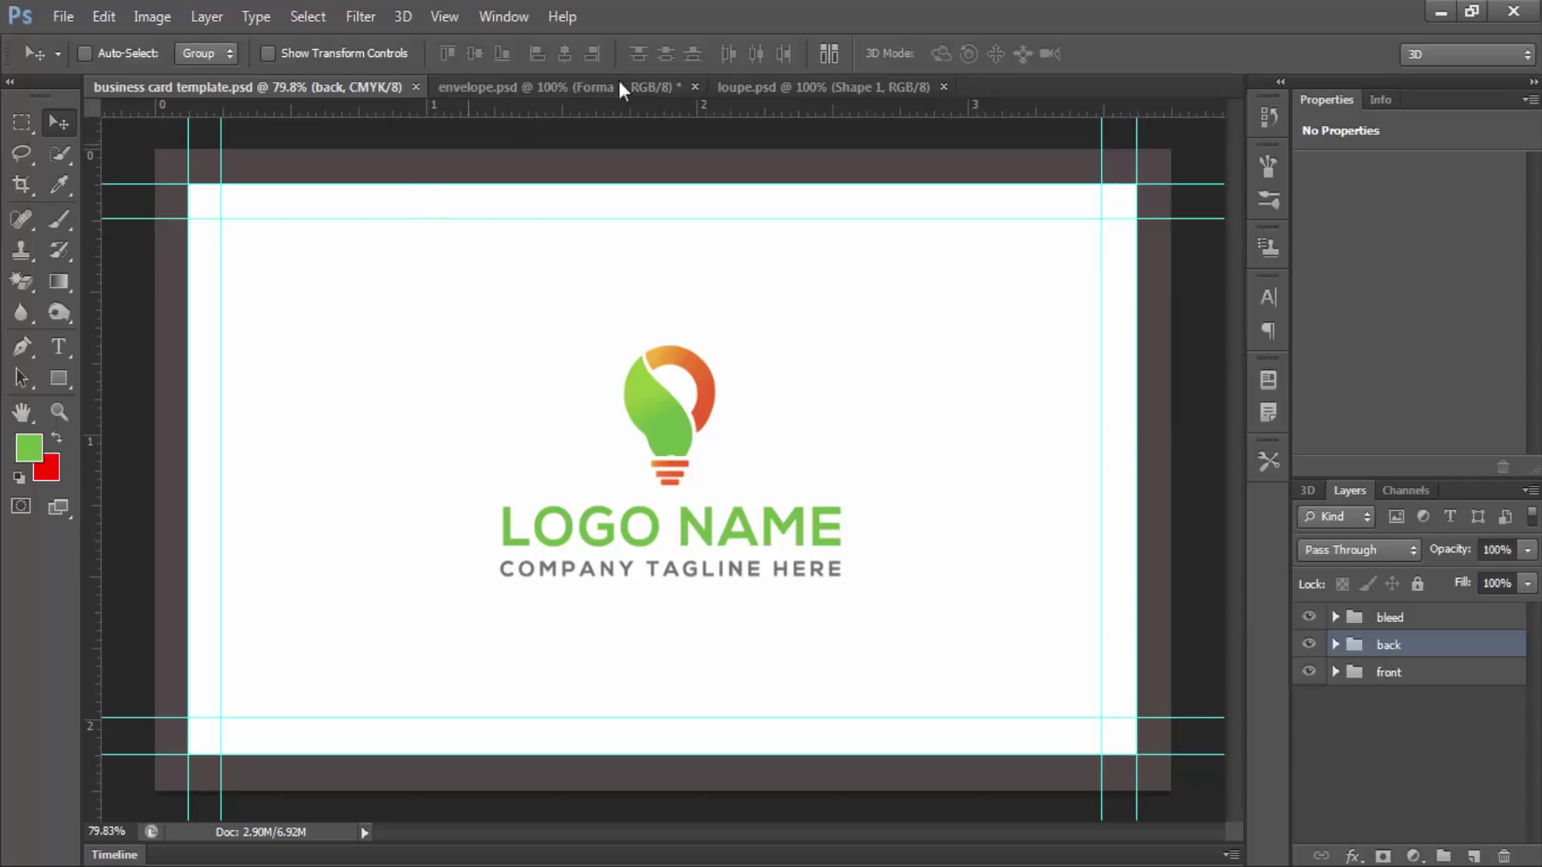
# - Close the business card, envelope (discarding changes) and loupe documents
pyautogui.click(415, 87)
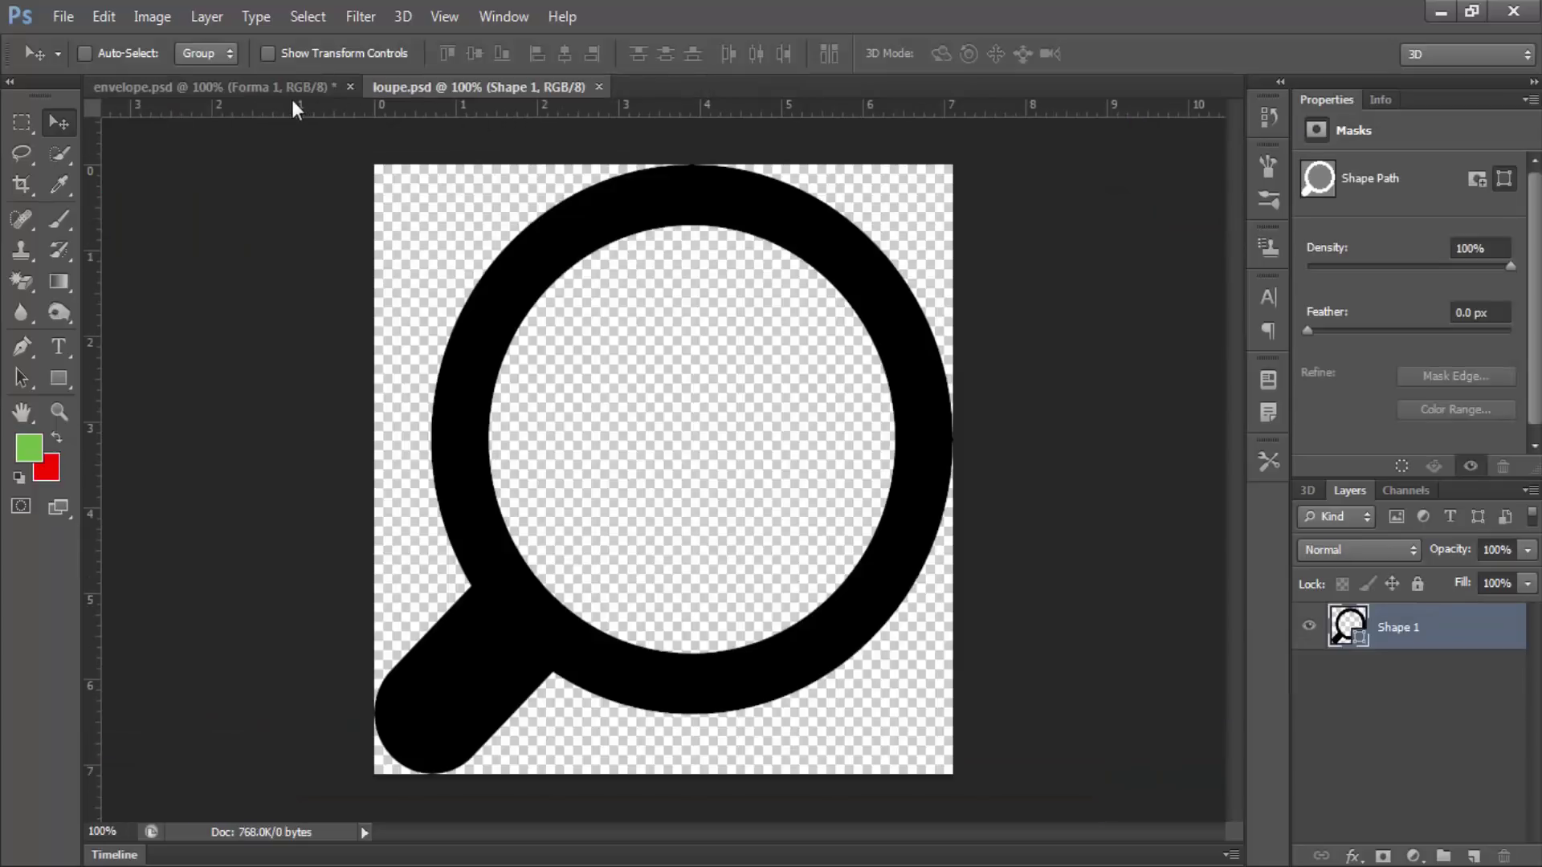
pyautogui.click(337, 90)
pyautogui.click(727, 340)
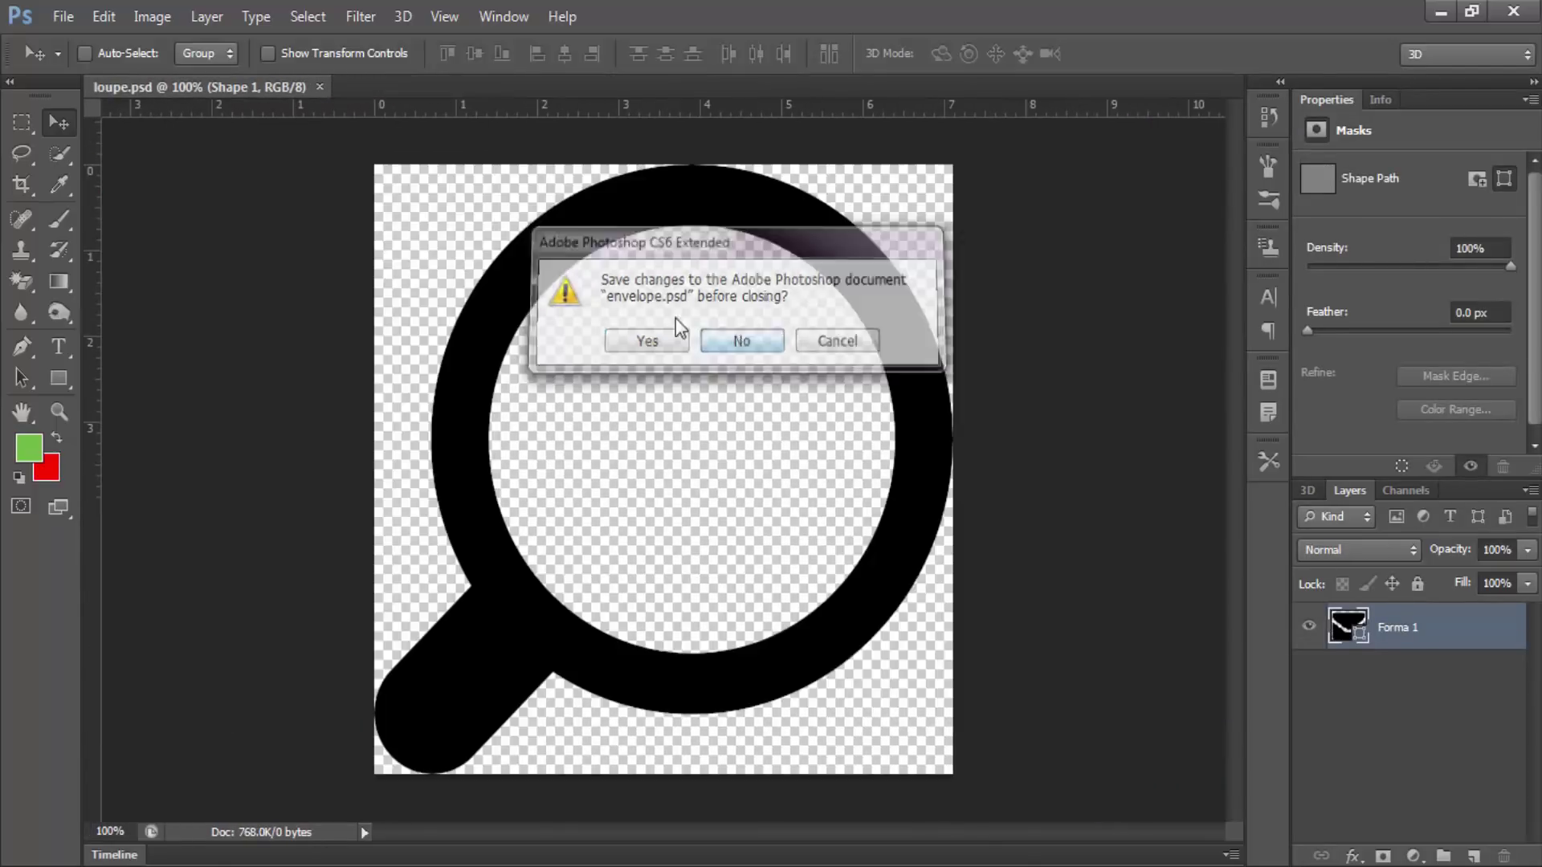
pyautogui.click(316, 87)
pyautogui.doubleClick(737, 442)
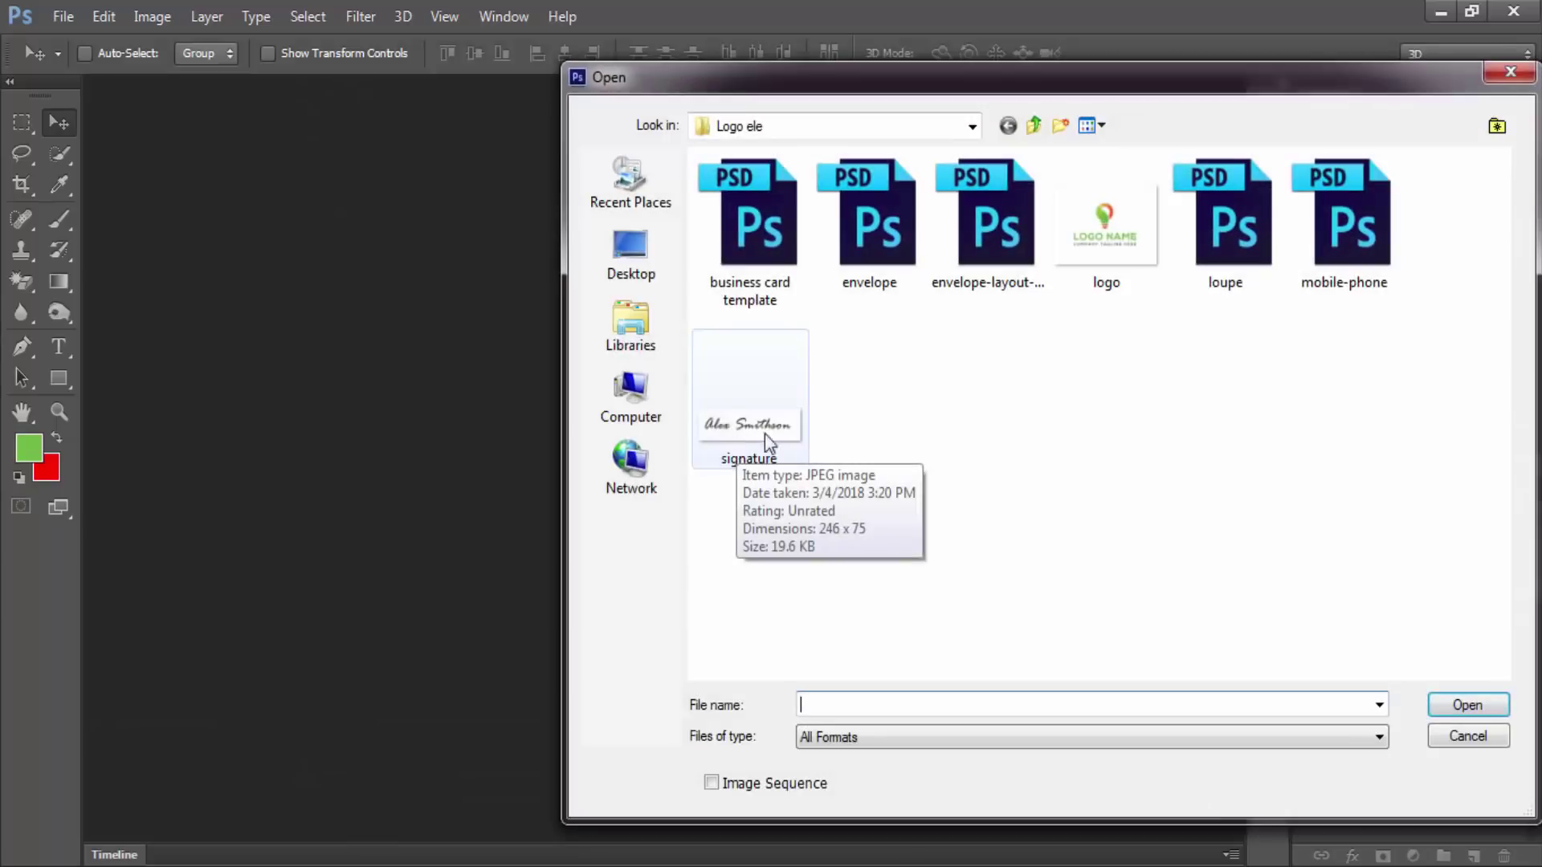
pyautogui.click(1510, 72)
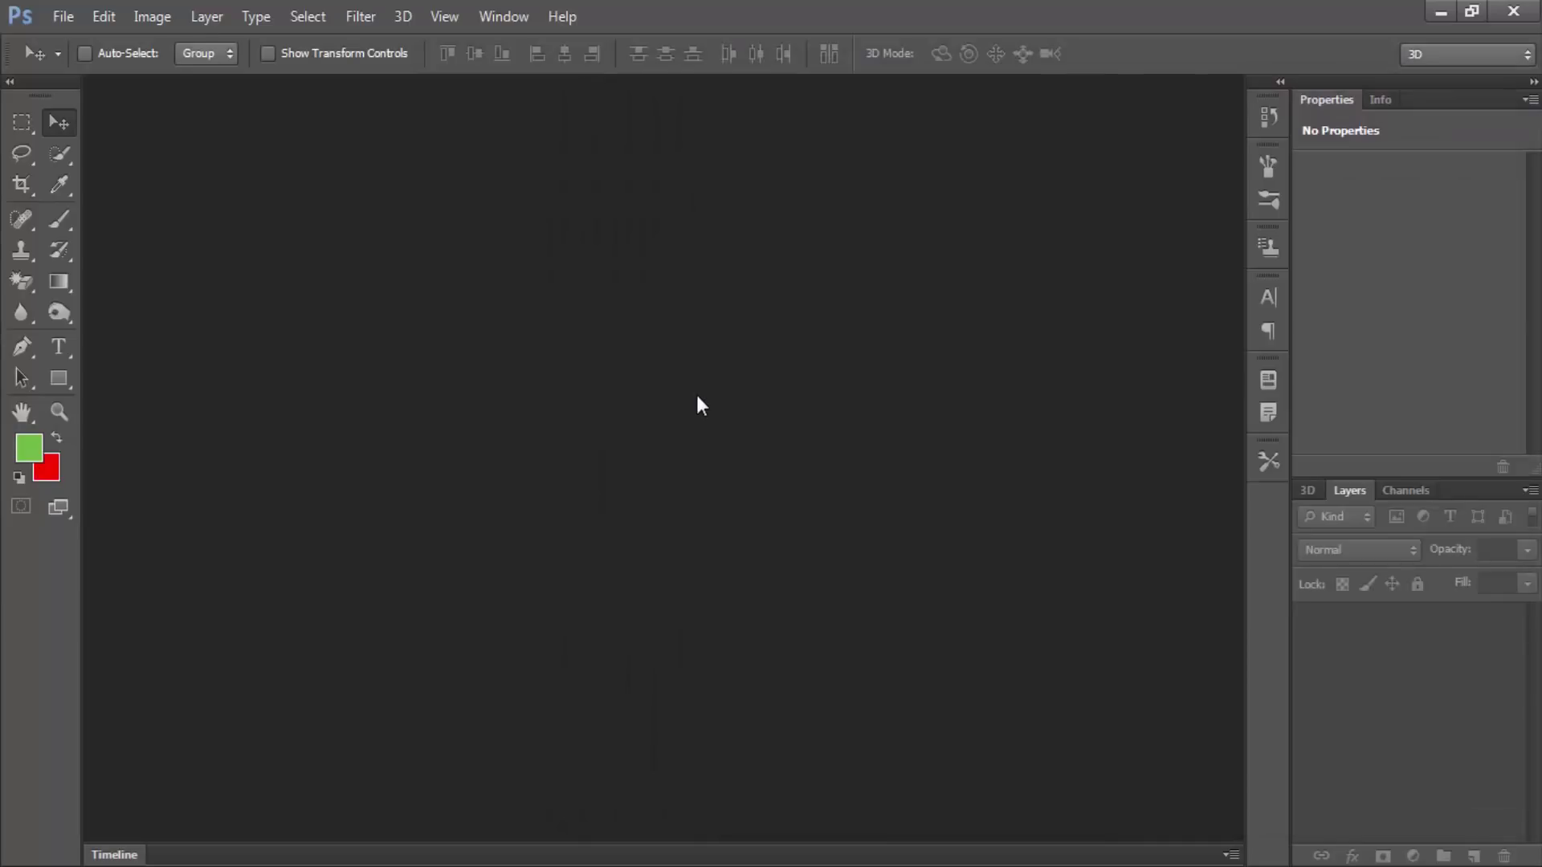
# - Create a new U.S. Paper document, 8.25 × 10.75 inches, in CMYK colour
pyautogui.hotkey('ctrl', 'n')
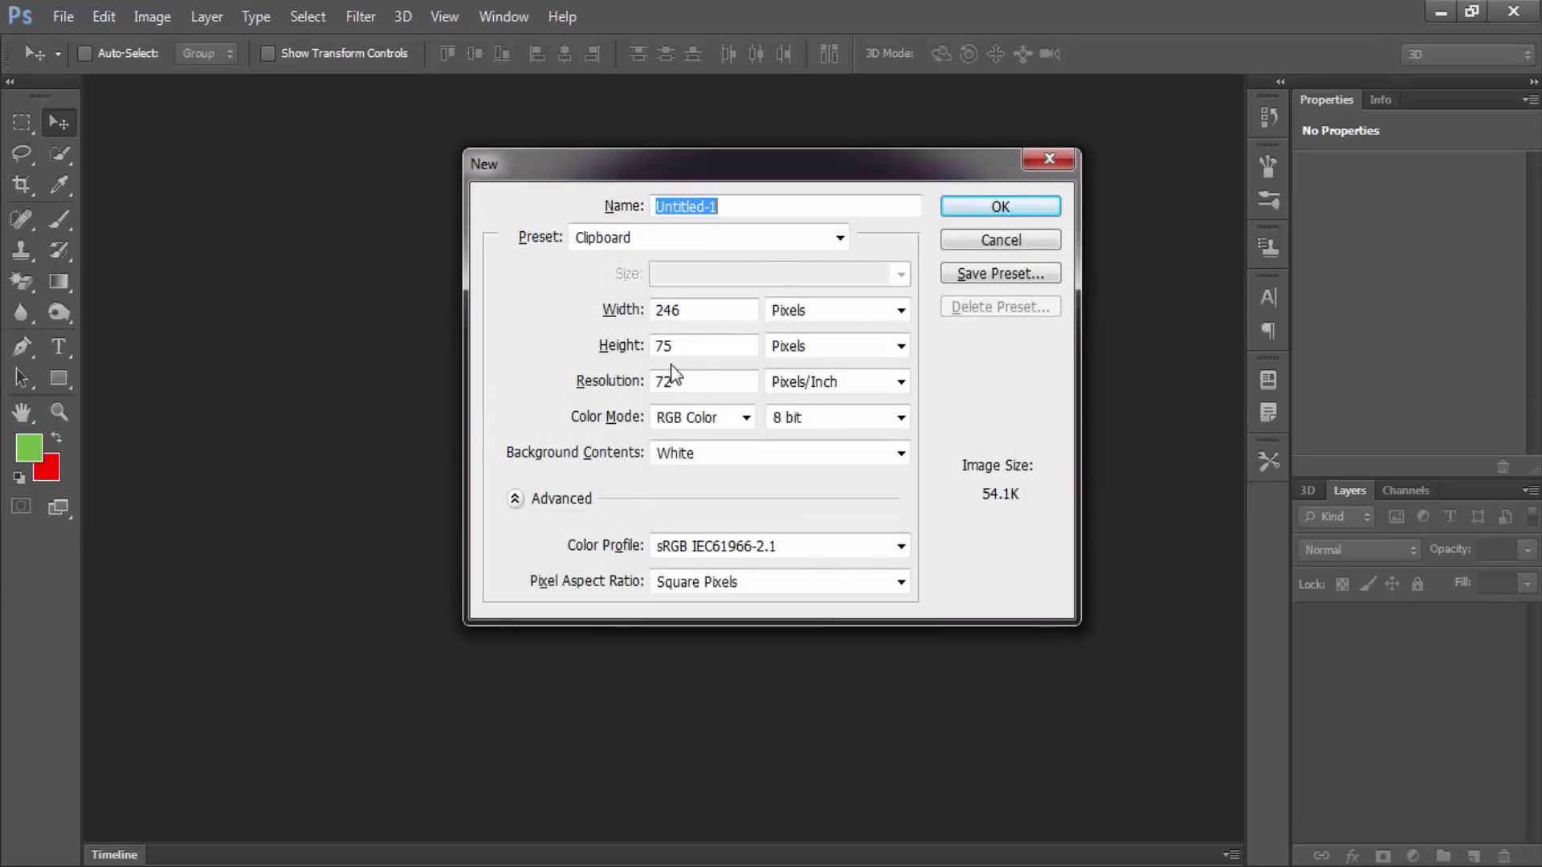
pyautogui.click(795, 317)
pyautogui.click(791, 352)
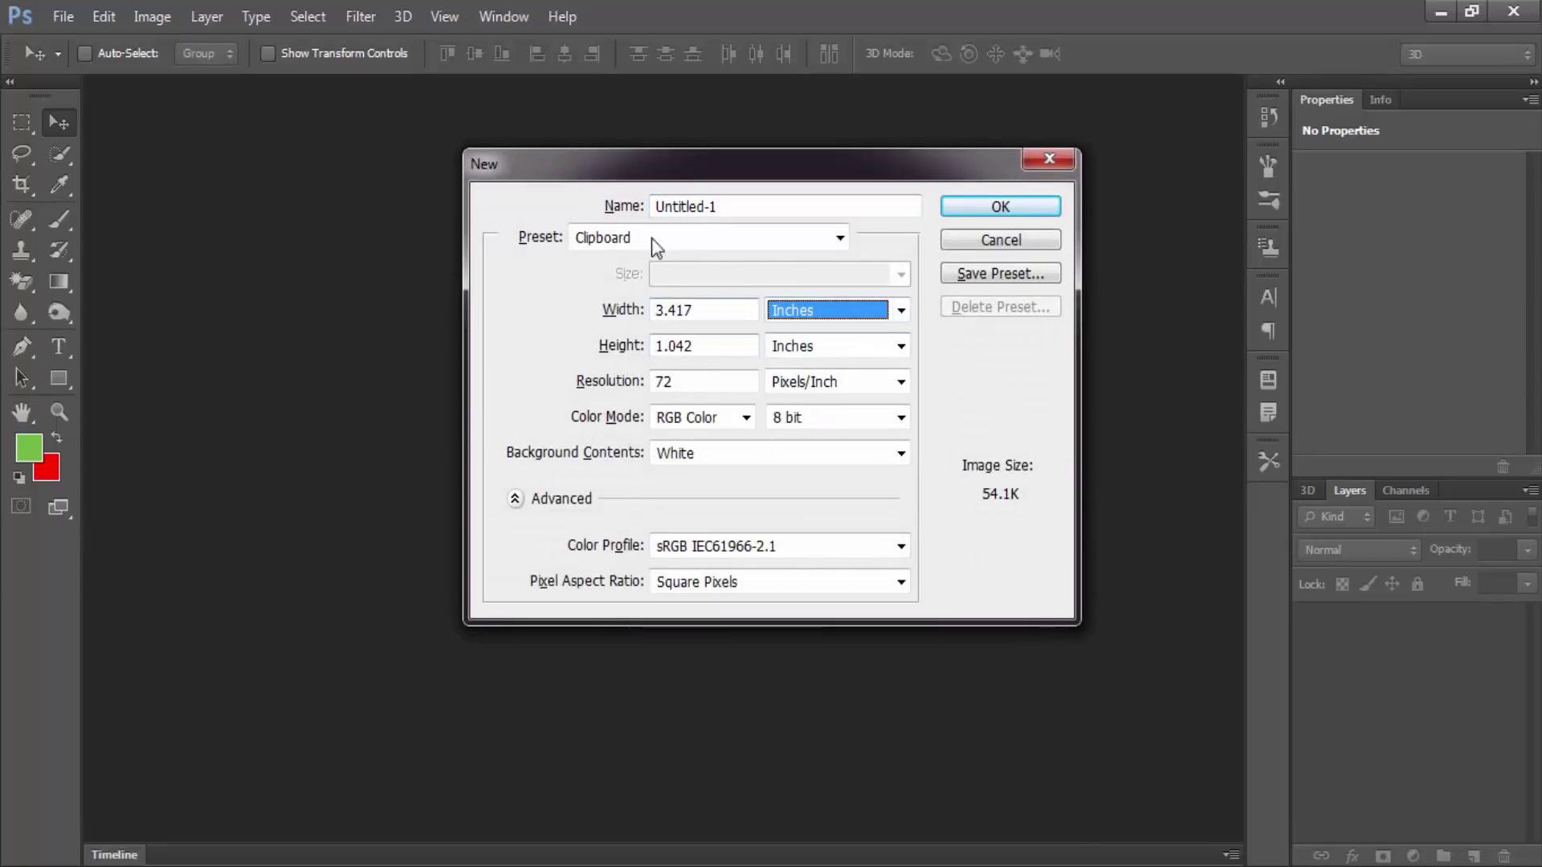
pyautogui.click(652, 238)
pyautogui.click(618, 320)
pyautogui.press('Tab')
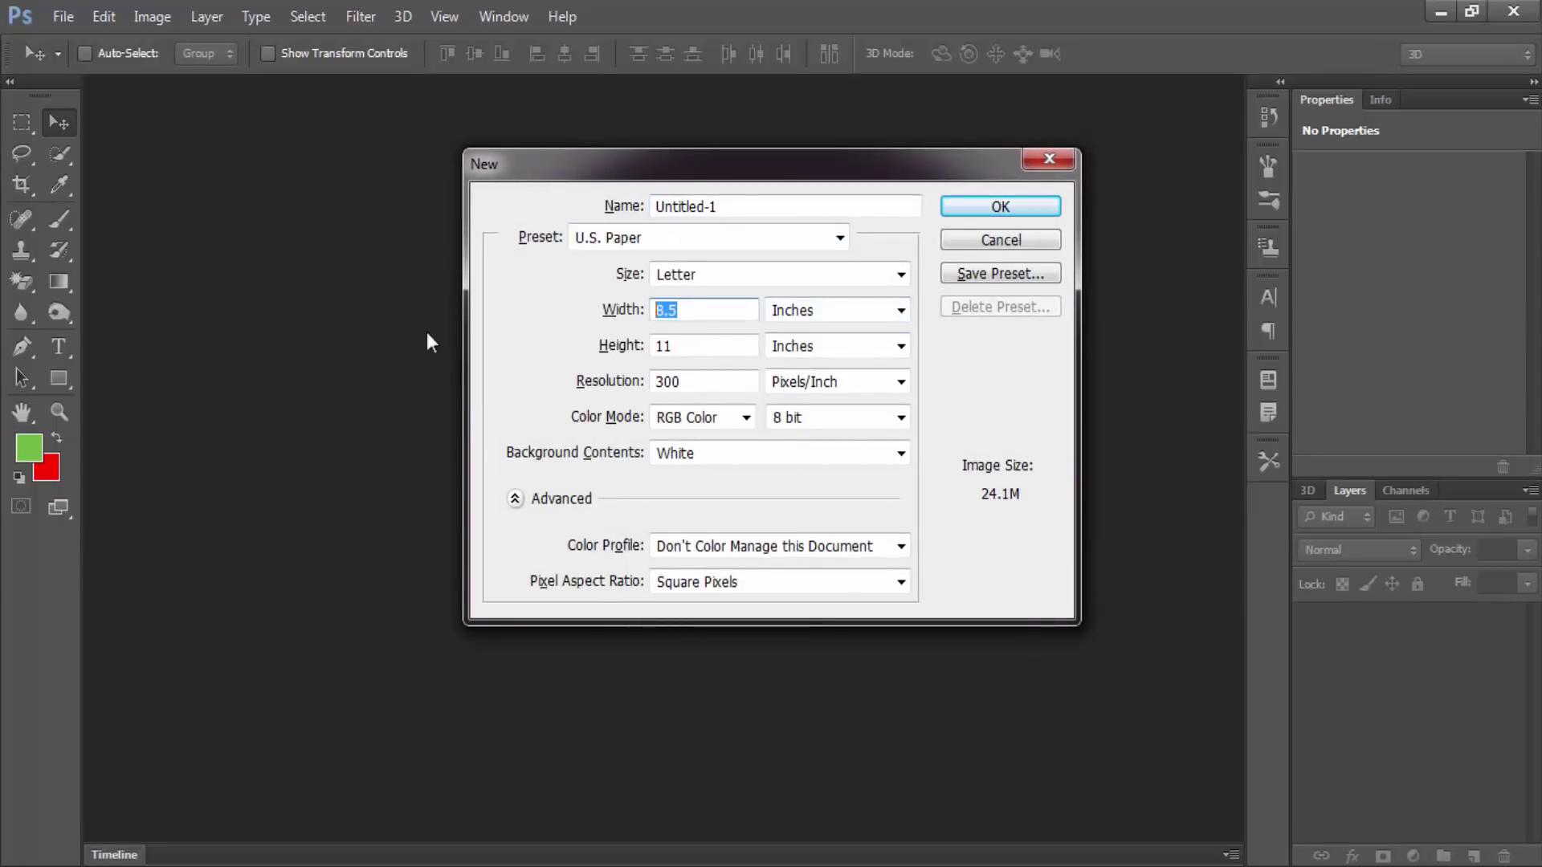
pyautogui.click(684, 313)
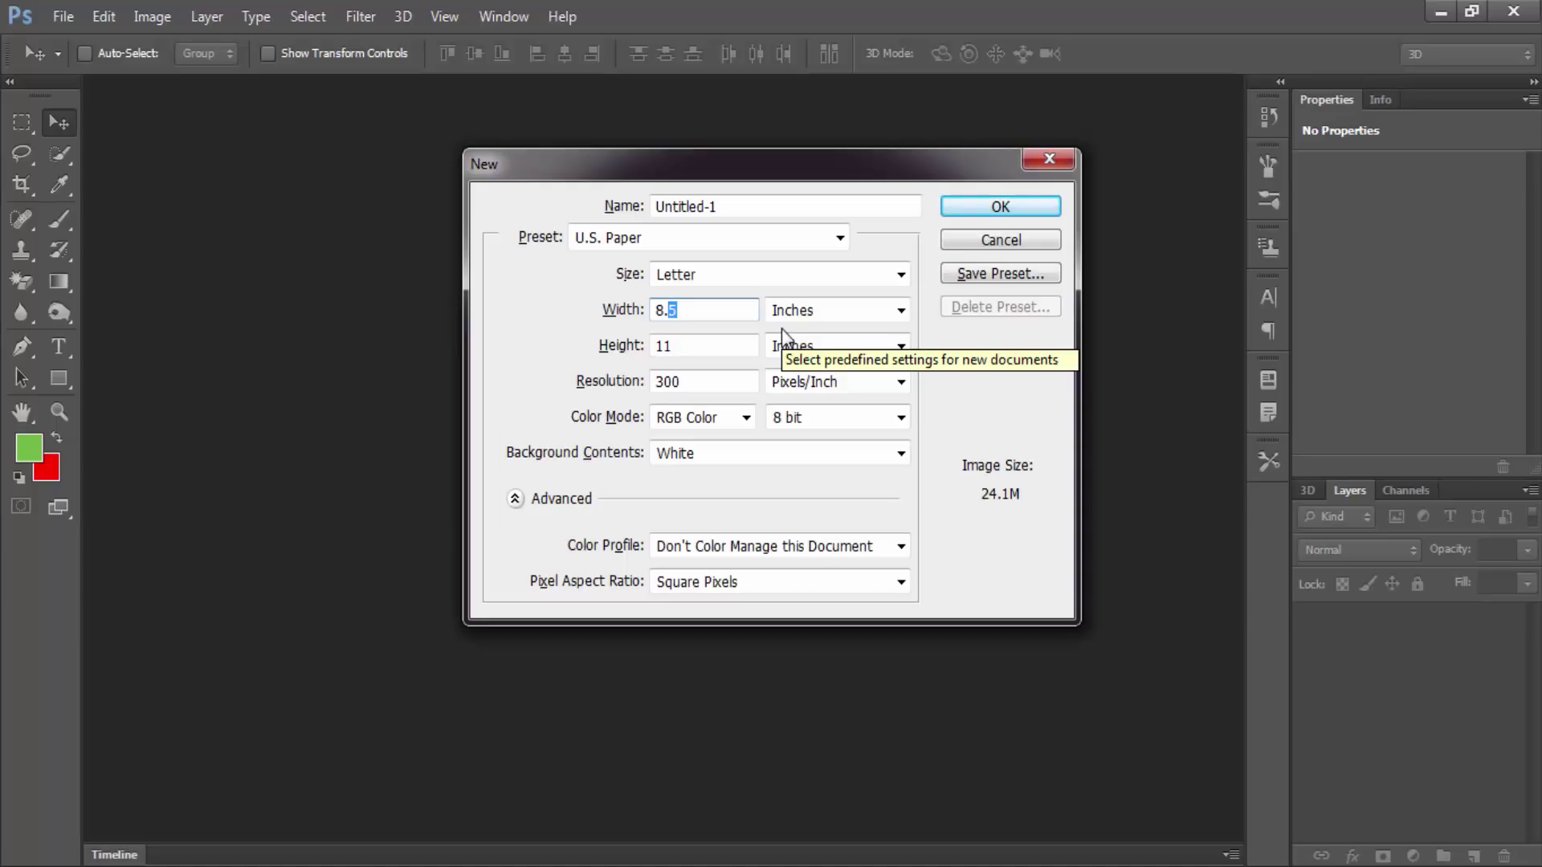
pyautogui.write('25')
pyautogui.press('Tab')
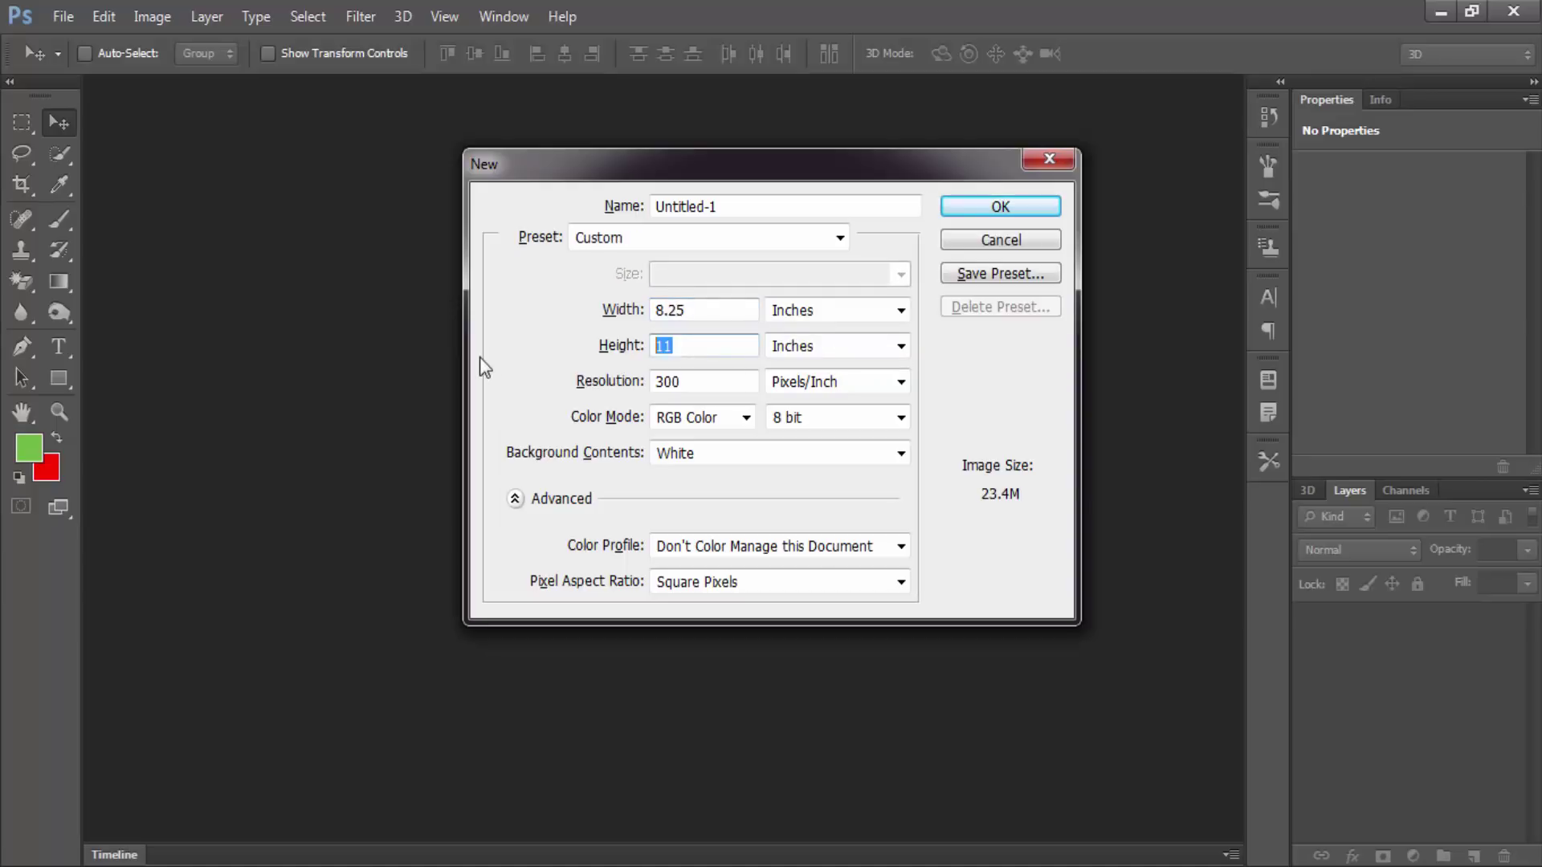
pyautogui.write('10')
pyautogui.write('.75')
pyautogui.click(703, 417)
pyautogui.click(703, 496)
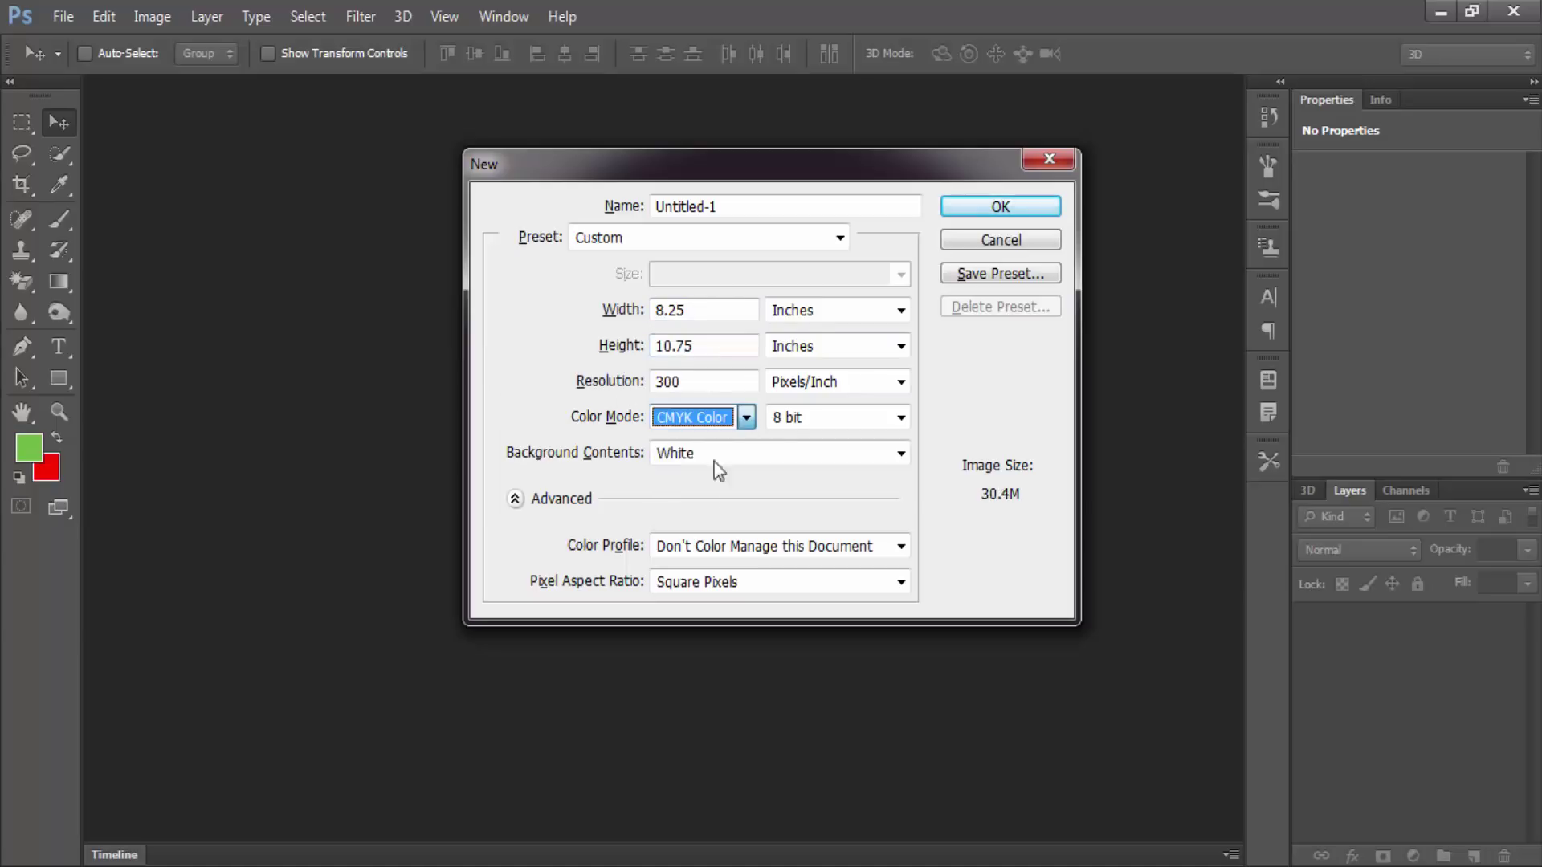
pyautogui.click(1016, 207)
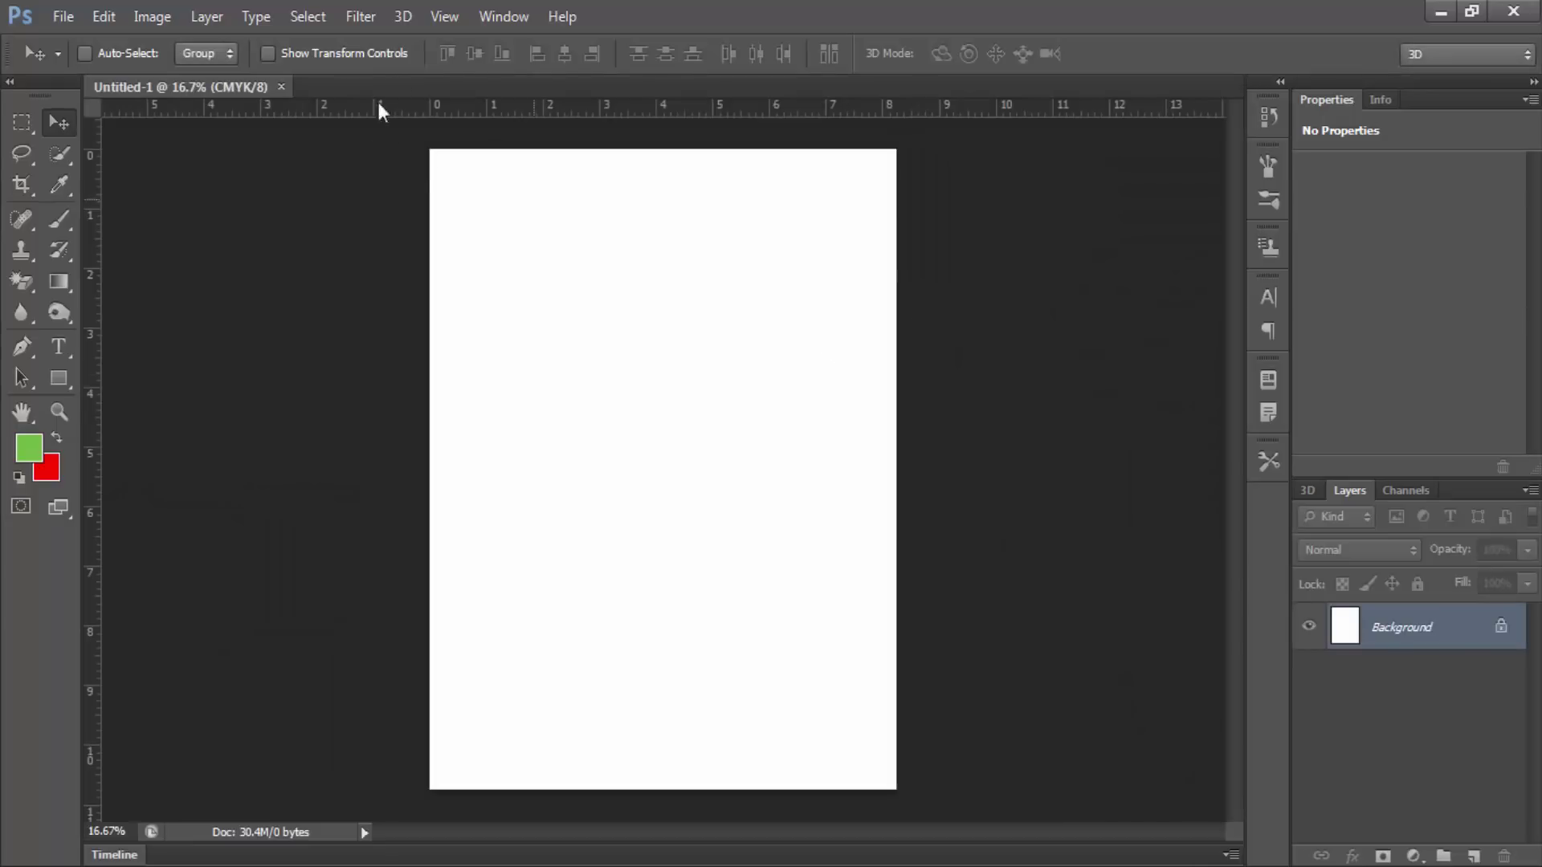
# - Add guides at the four page edges and enlarge the canvas by 0.25 inch
pyautogui.moveTo(528, 103); pyautogui.dragTo(532, 147)
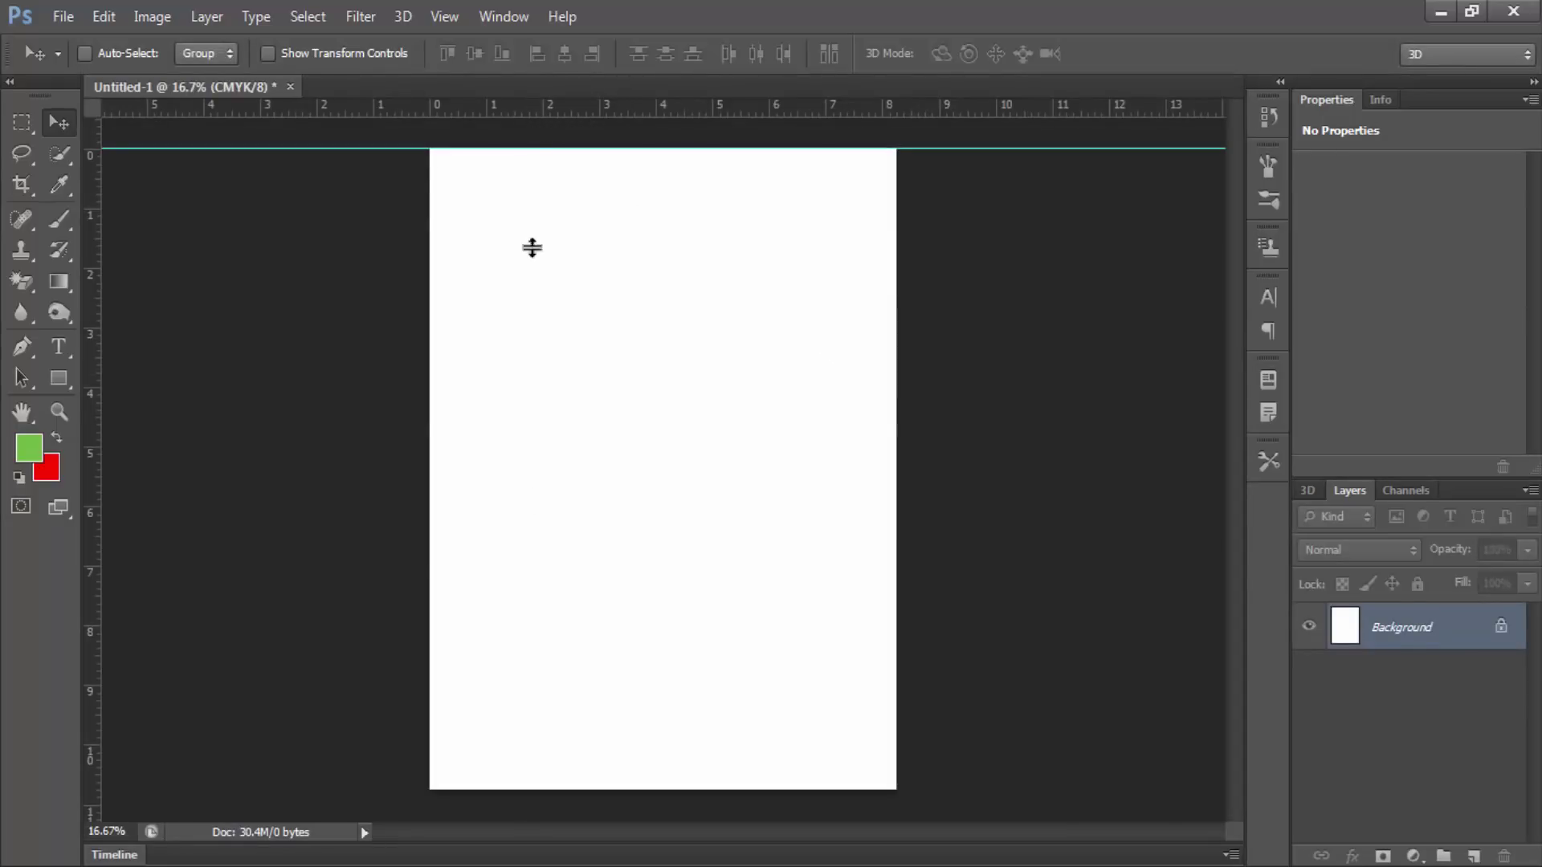
pyautogui.moveTo(531, 247); pyautogui.dragTo(511, 788)
pyautogui.moveTo(120, 551); pyautogui.dragTo(429, 530)
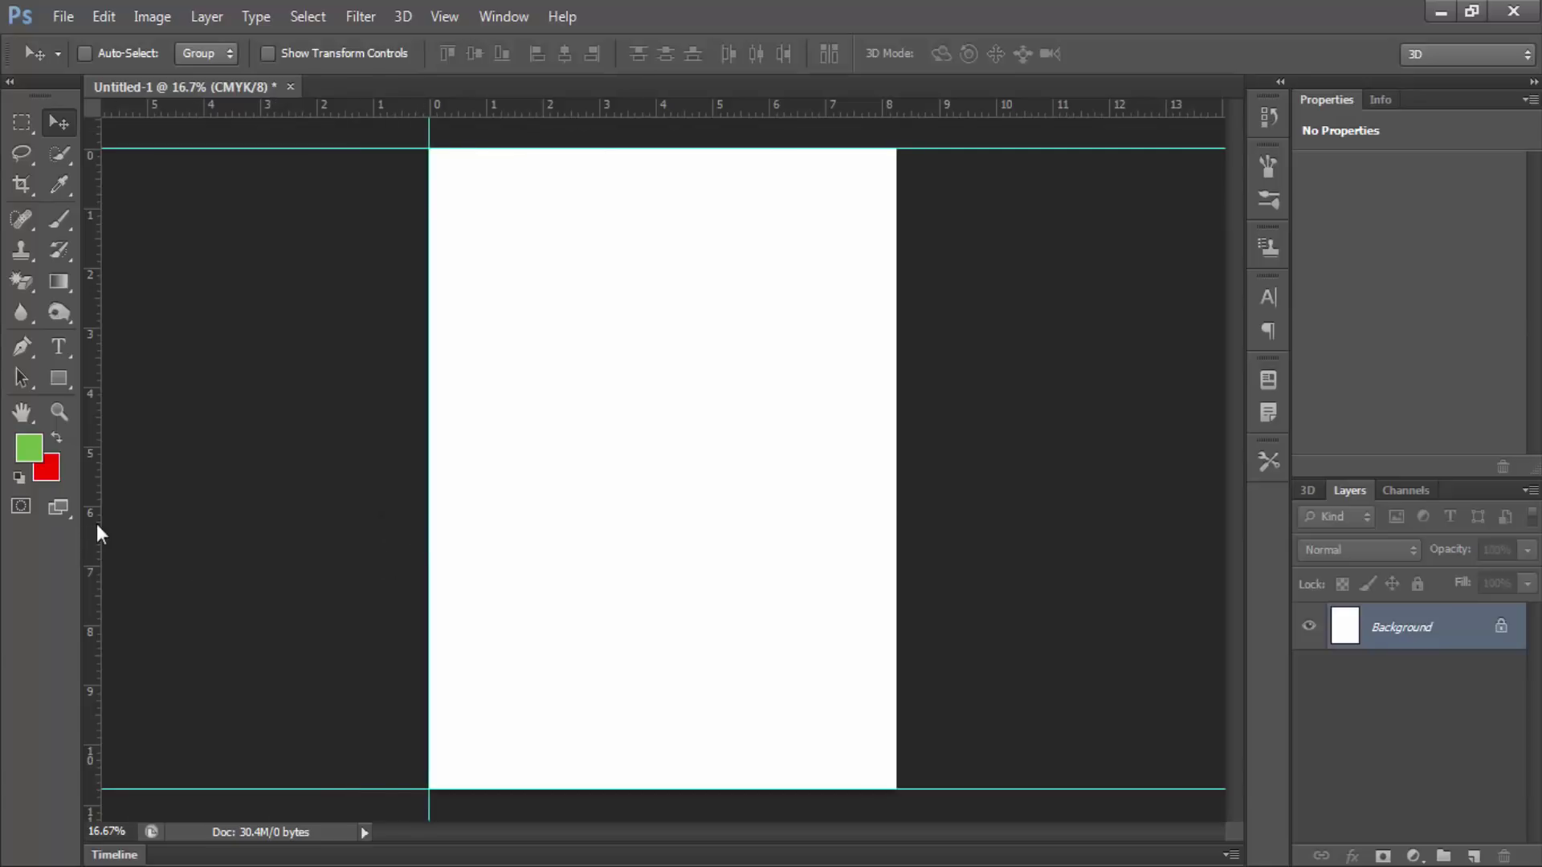
pyautogui.moveTo(96, 524); pyautogui.dragTo(896, 524)
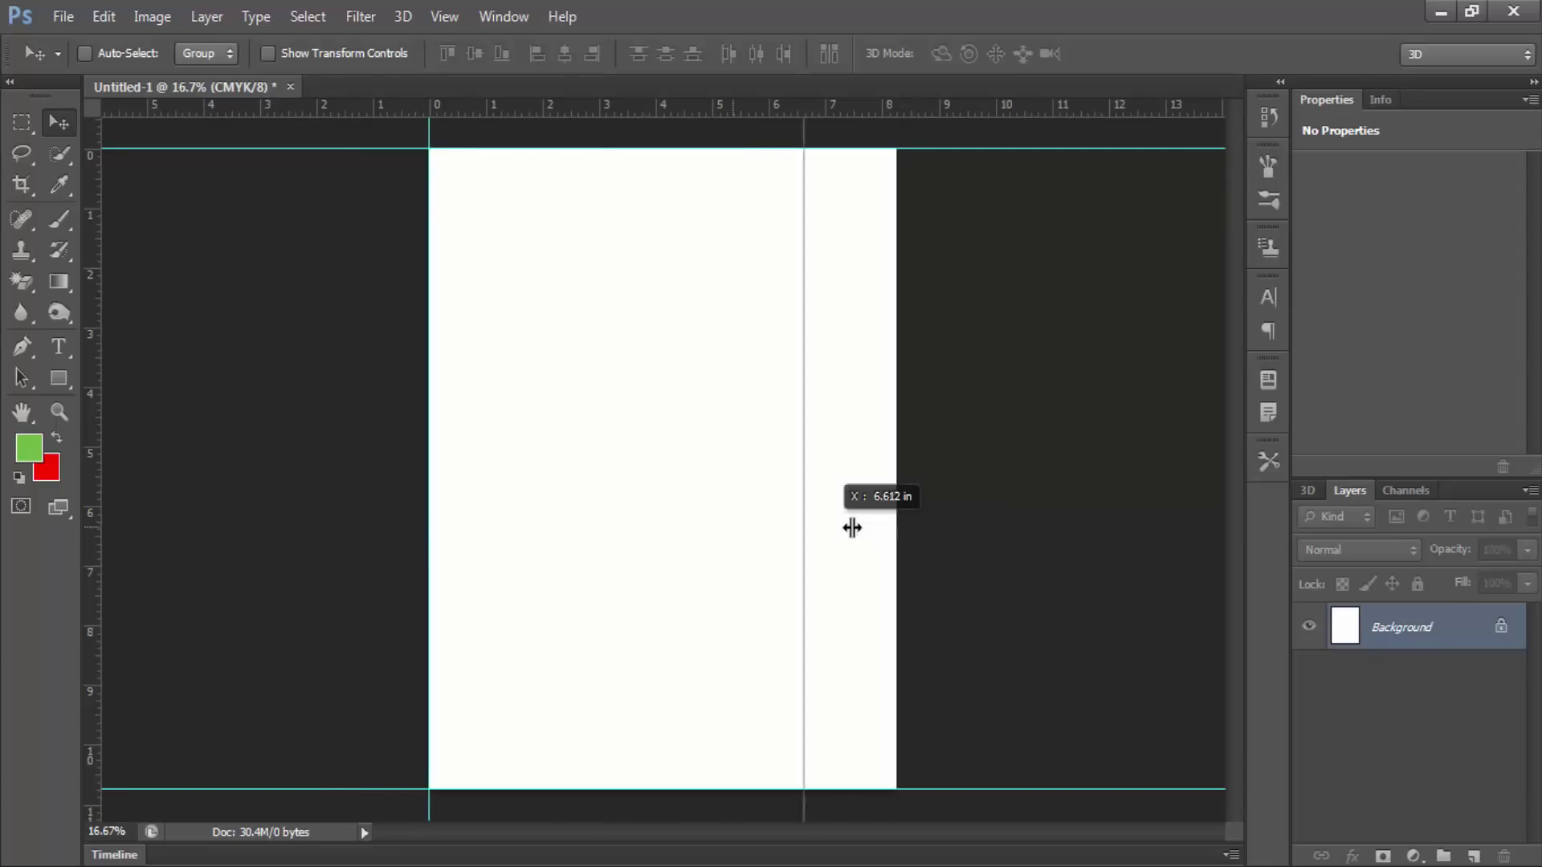
pyautogui.click(159, 17)
pyautogui.click(177, 217)
pyautogui.write('0.')
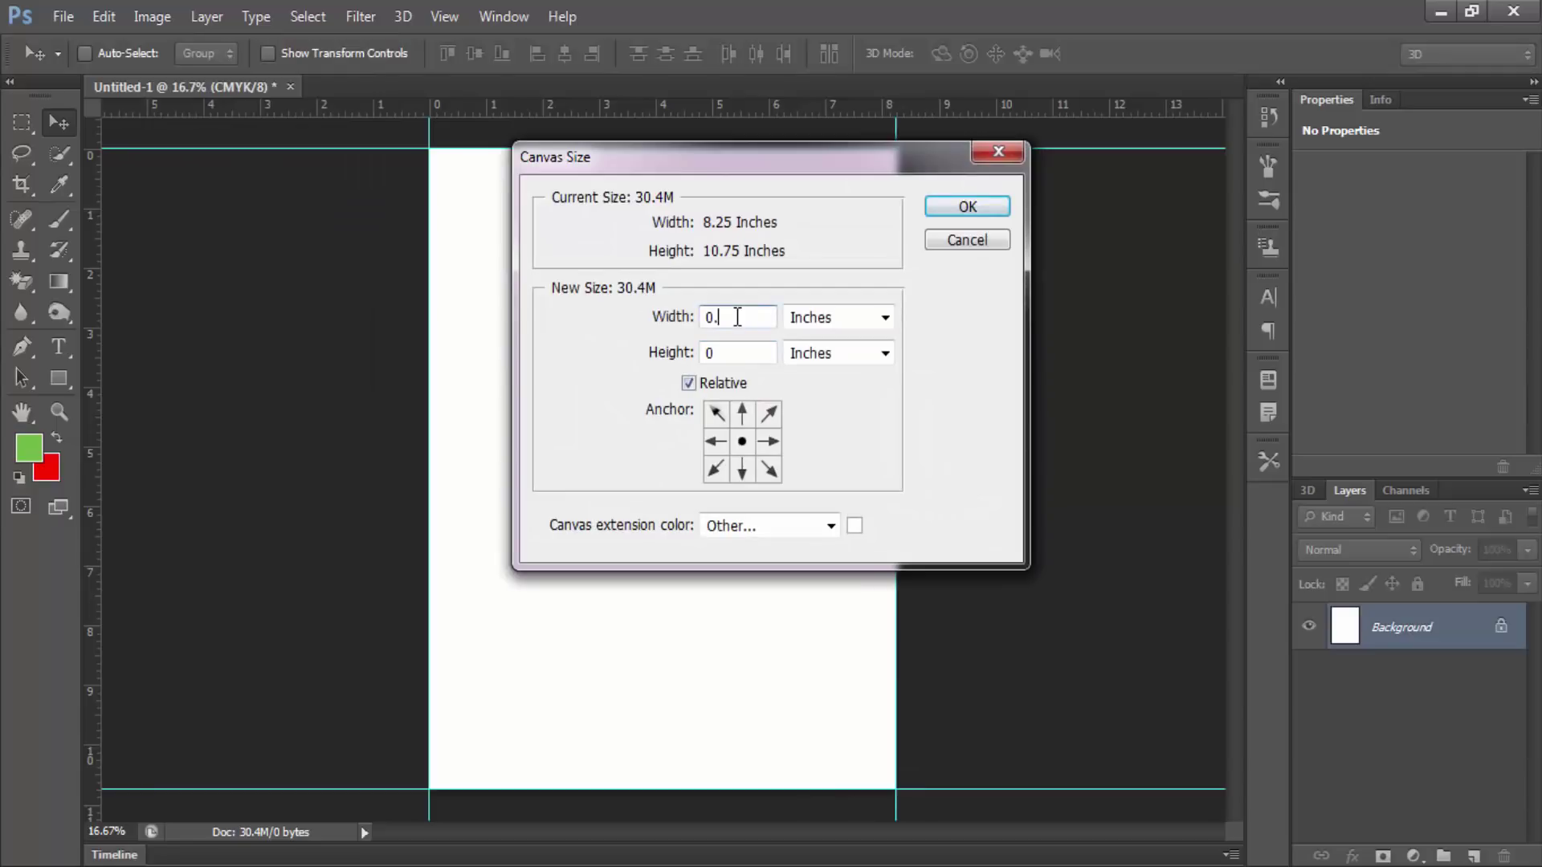
pyautogui.write('25')
pyautogui.press('Tab')
pyautogui.press('Tab')
pyautogui.press('Return')
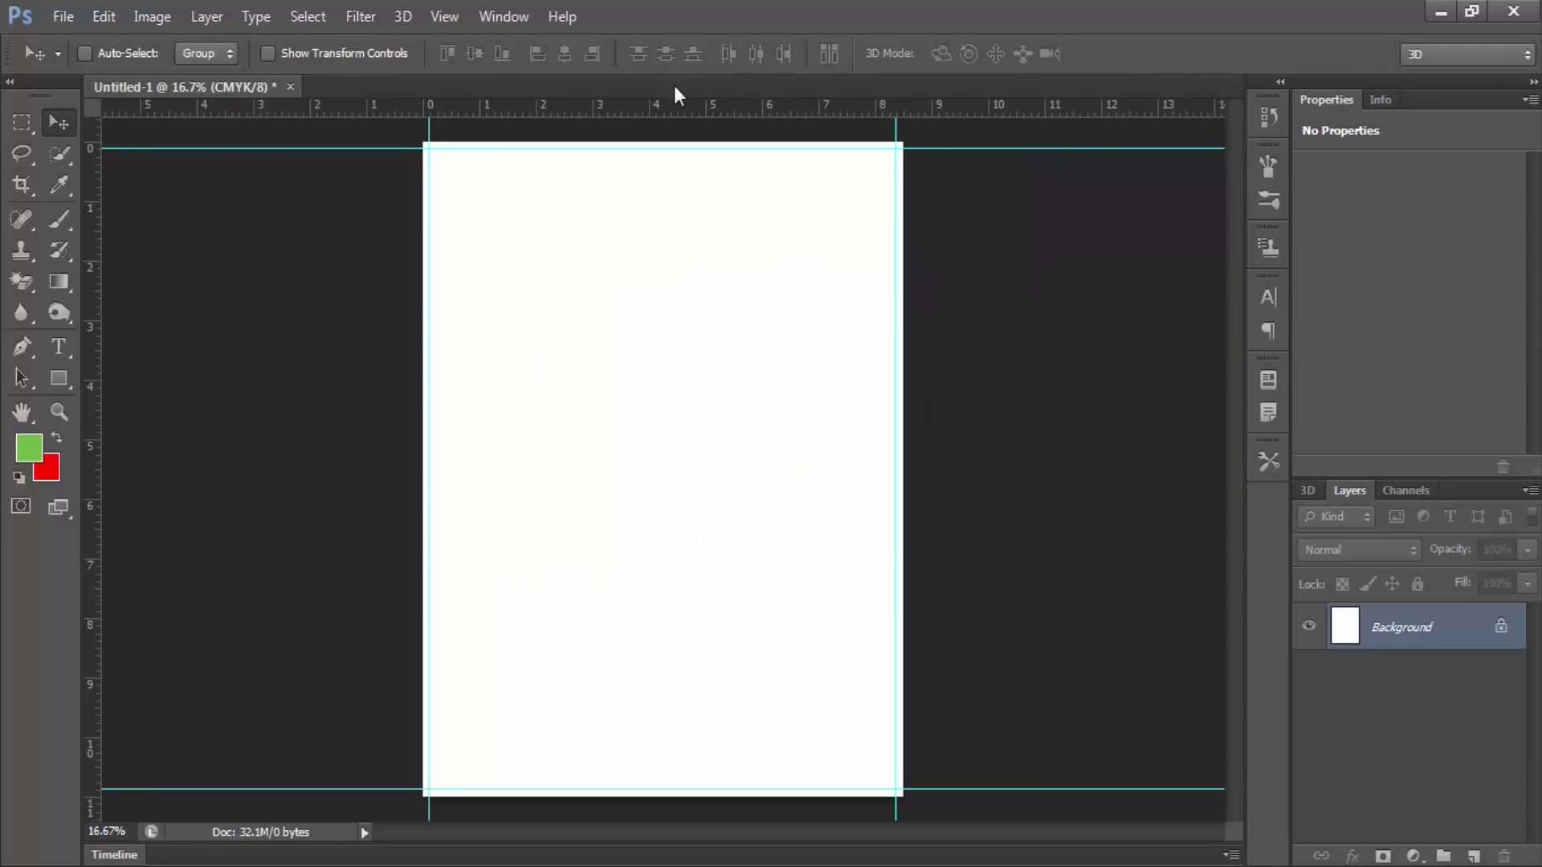
# - Add guides at the enlarged page edges and grow the canvas by another 0.25 inch
pyautogui.moveTo(657, 119)
pyautogui.mouseDown()
pyautogui.moveTo(610, 646)
pyautogui.moveTo(626, 794)
pyautogui.mouseUp()
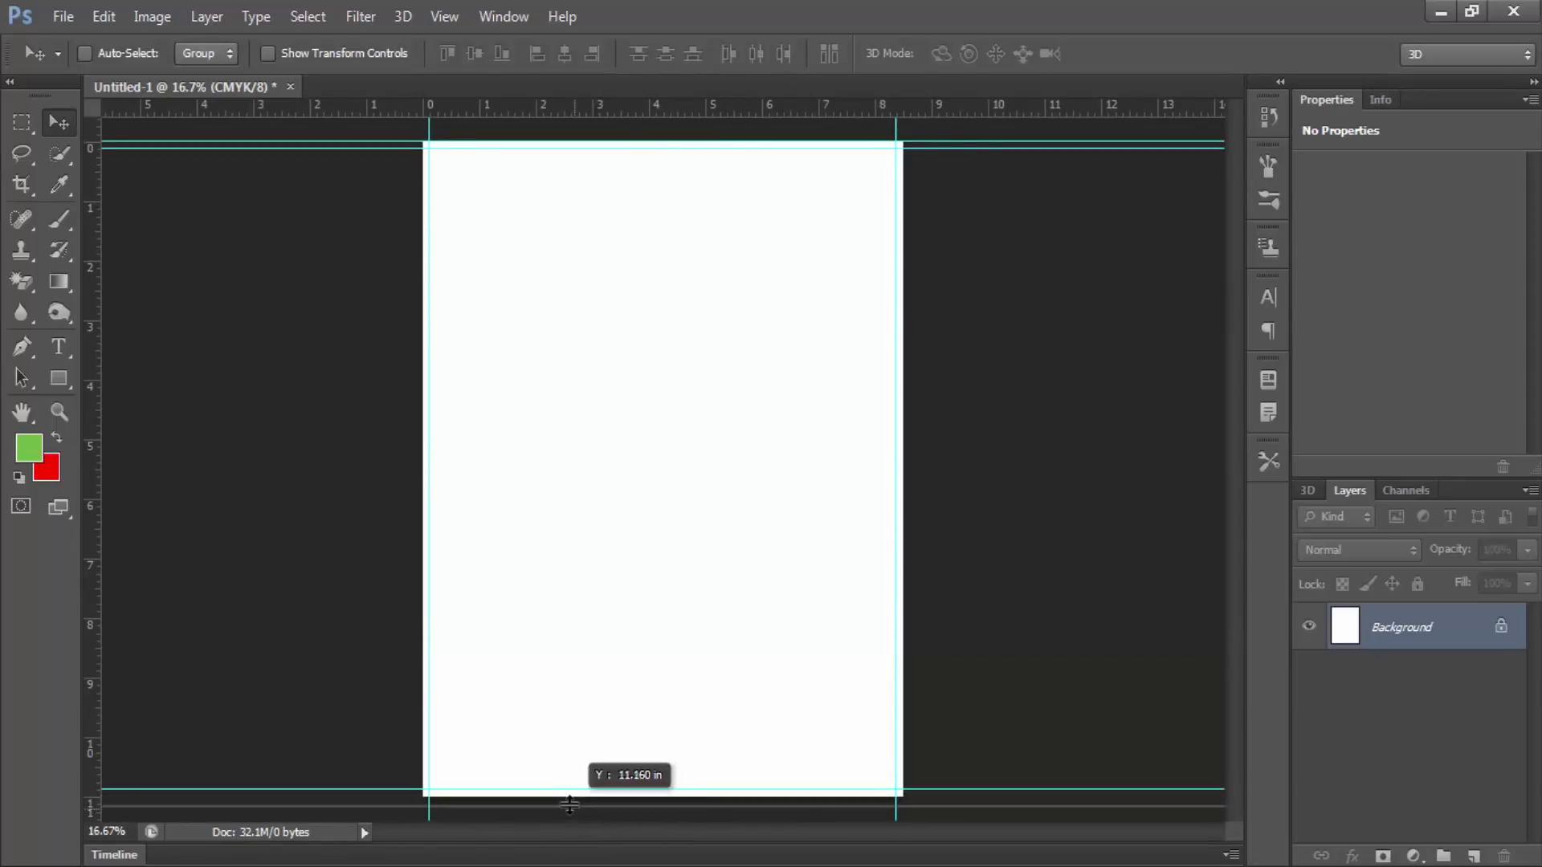
pyautogui.moveTo(90, 505); pyautogui.dragTo(424, 555)
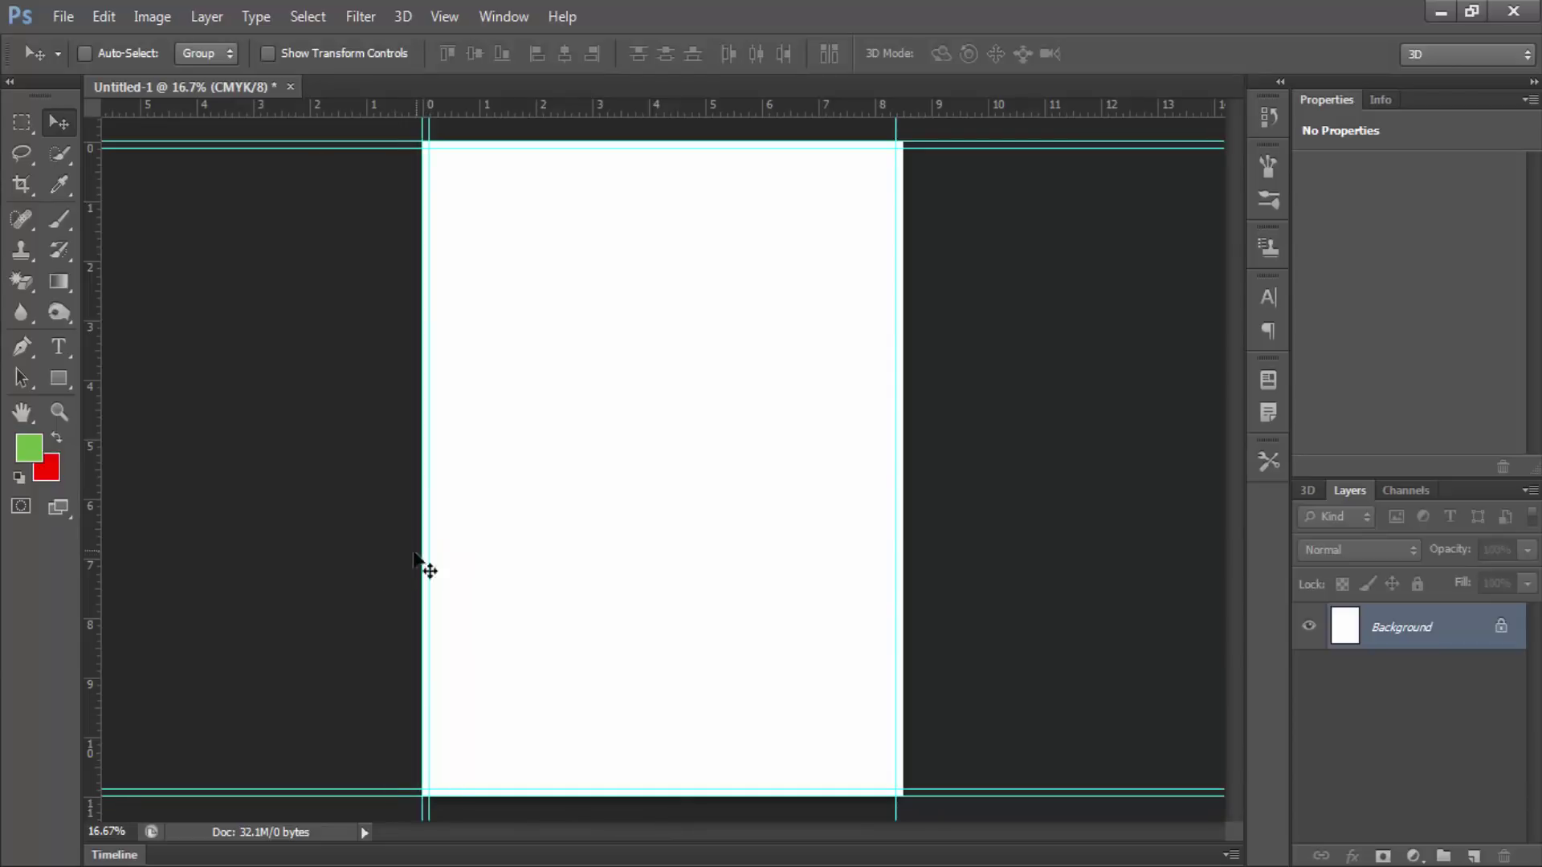
pyautogui.moveTo(93, 511); pyautogui.dragTo(902, 532)
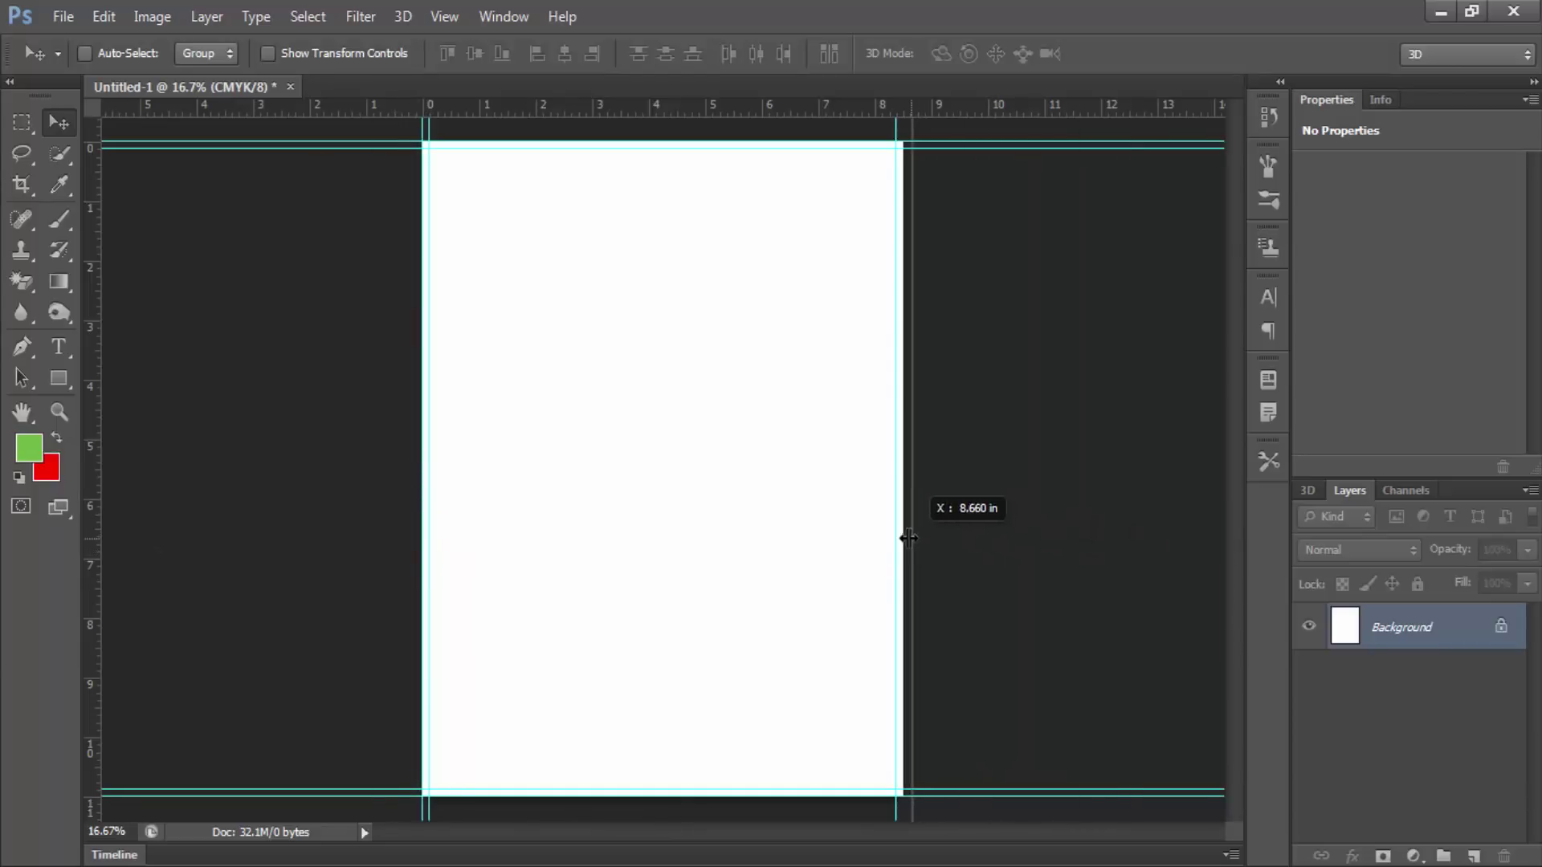
pyautogui.click(152, 16)
pyautogui.click(201, 210)
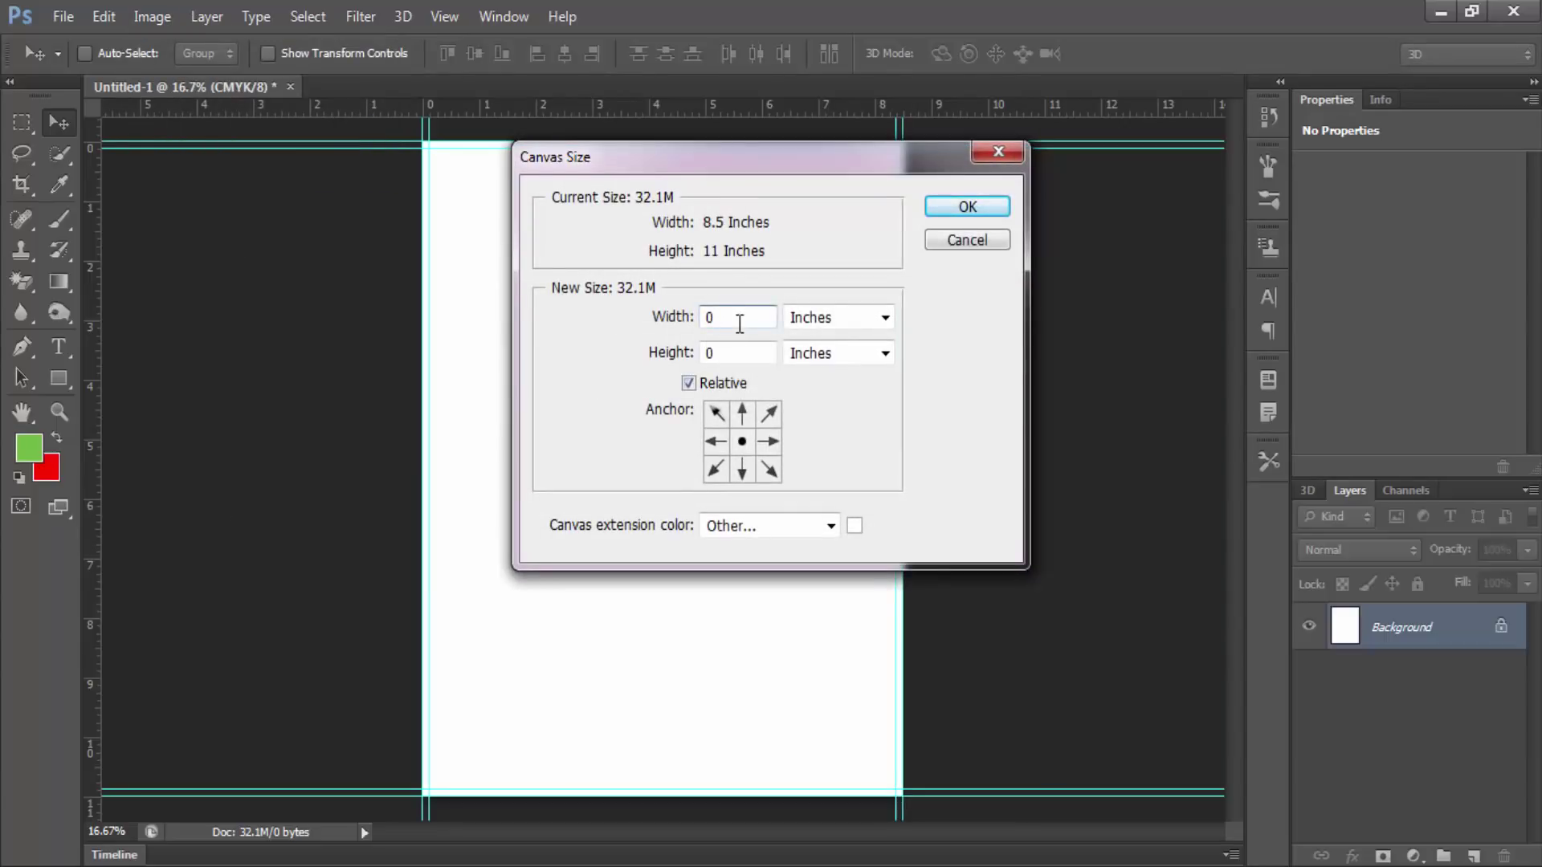
pyautogui.write('.25')
pyautogui.press('Tab')
pyautogui.press('Tab')
pyautogui.press('Return')
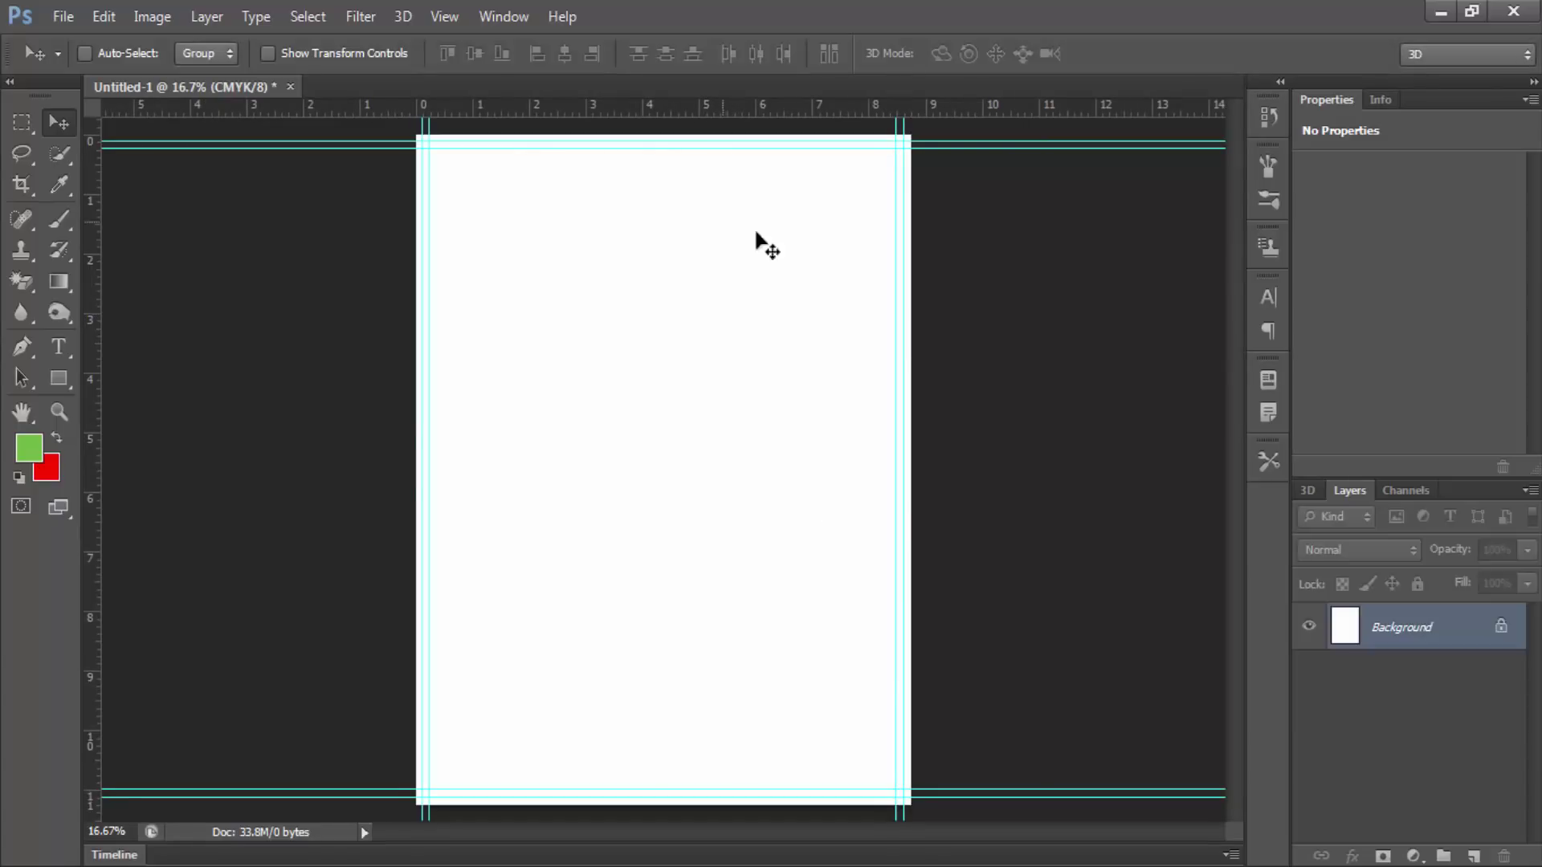
# - Save the document as letterhead.psd
pyautogui.hotkey('ctrl', 's')
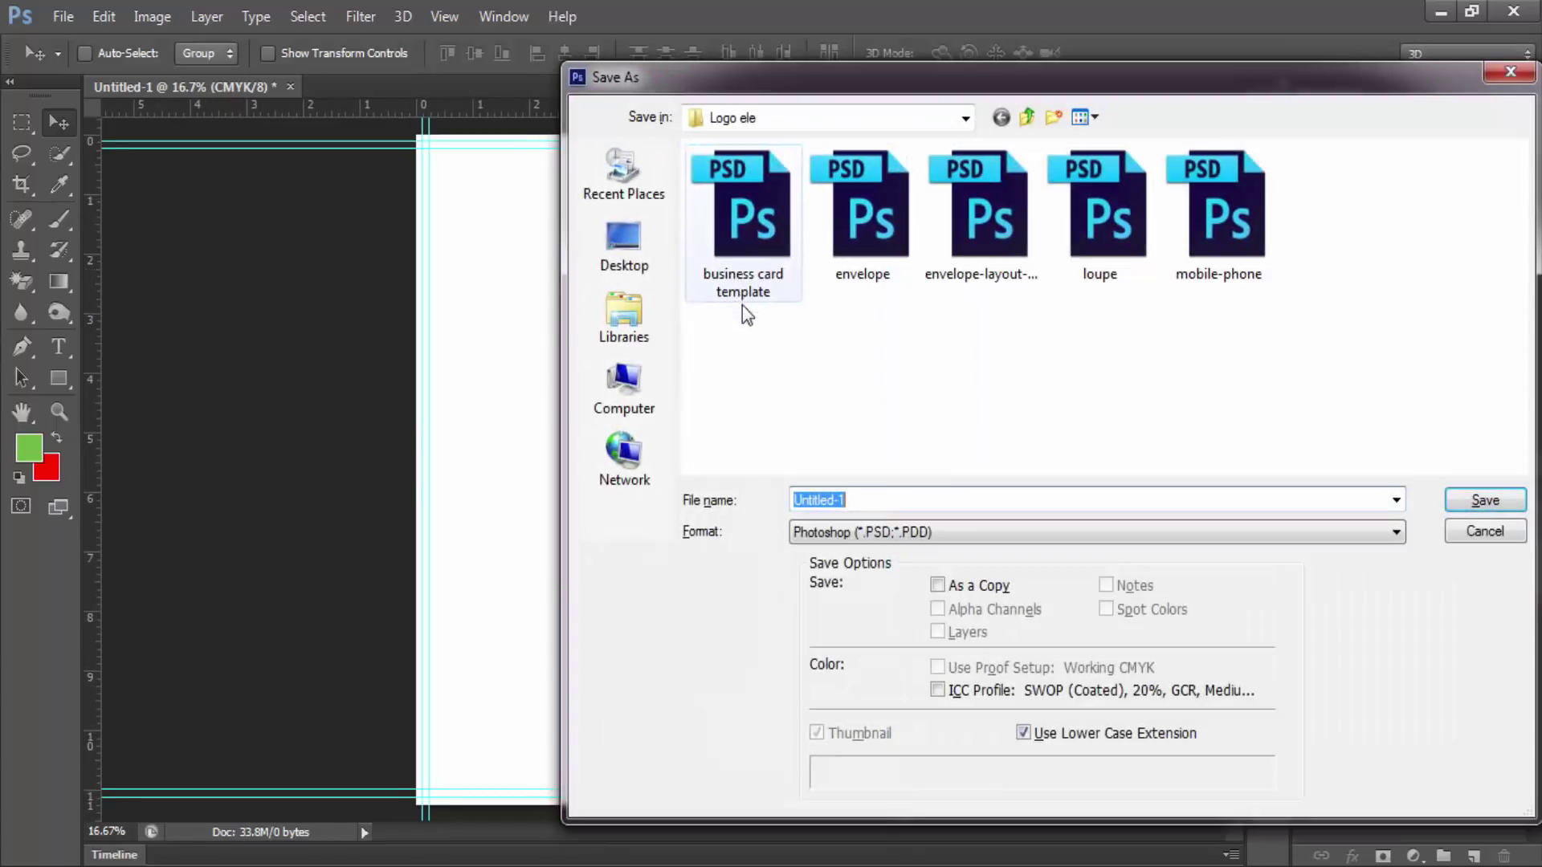
pyautogui.write('le')
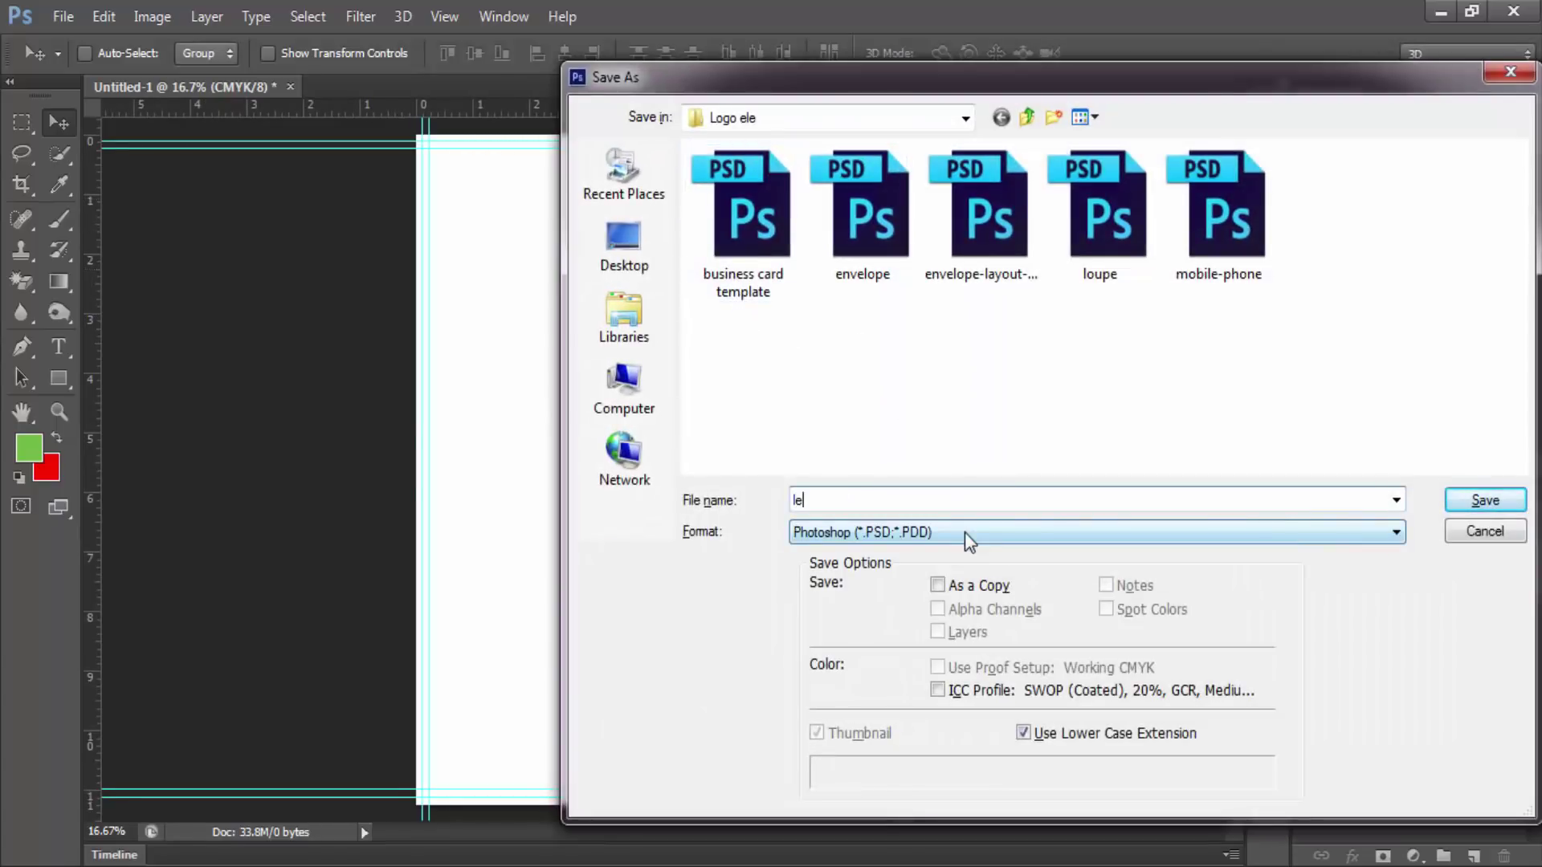
pyautogui.write('tterhead')
pyautogui.press('Return')
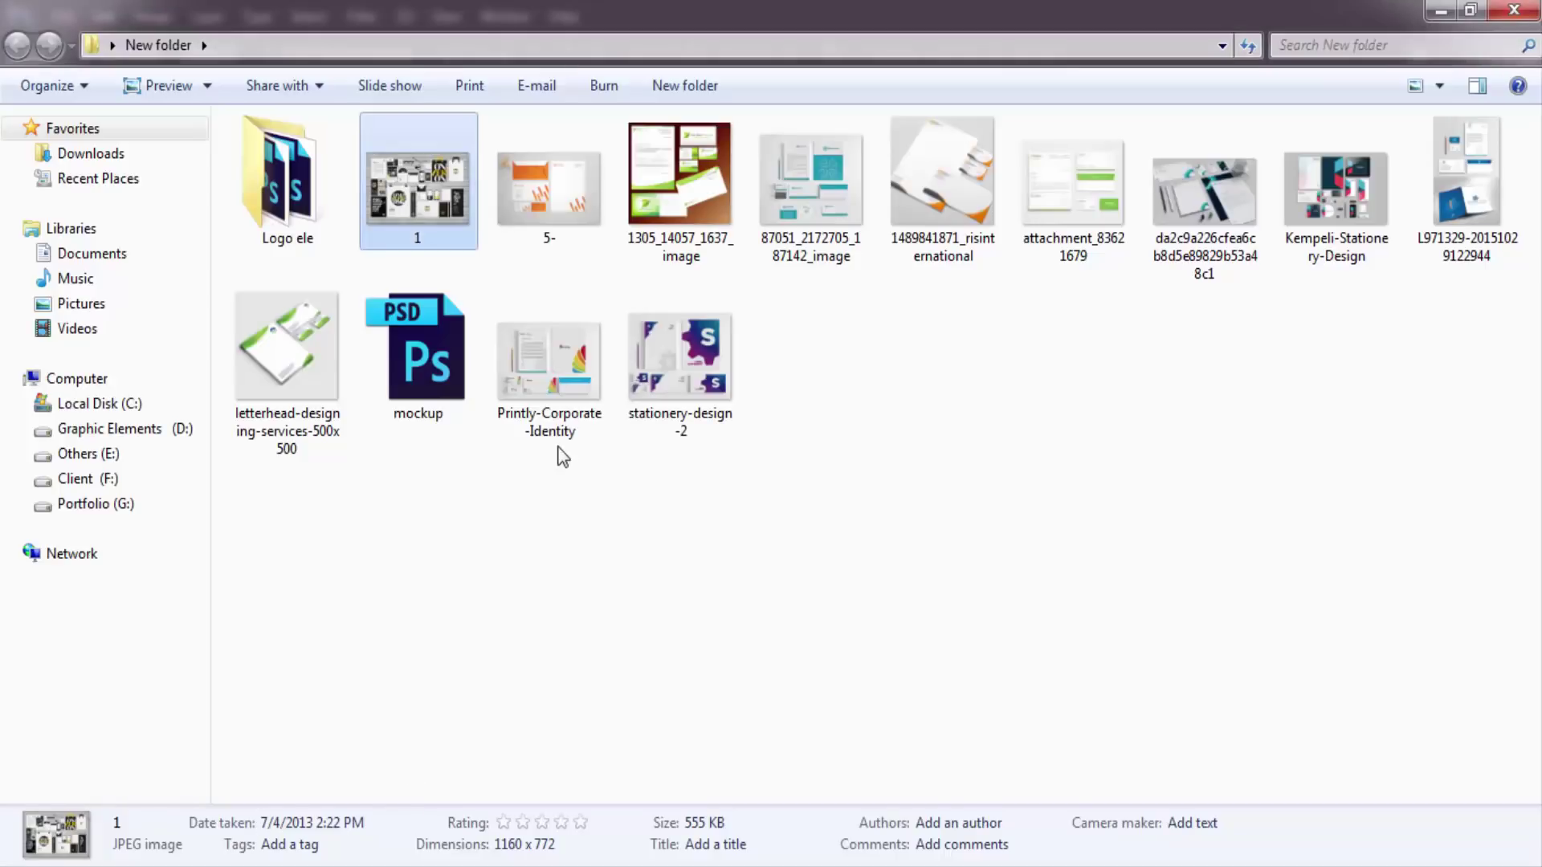
pyautogui.click(563, 455)
pyautogui.doubleClick(1086, 194)
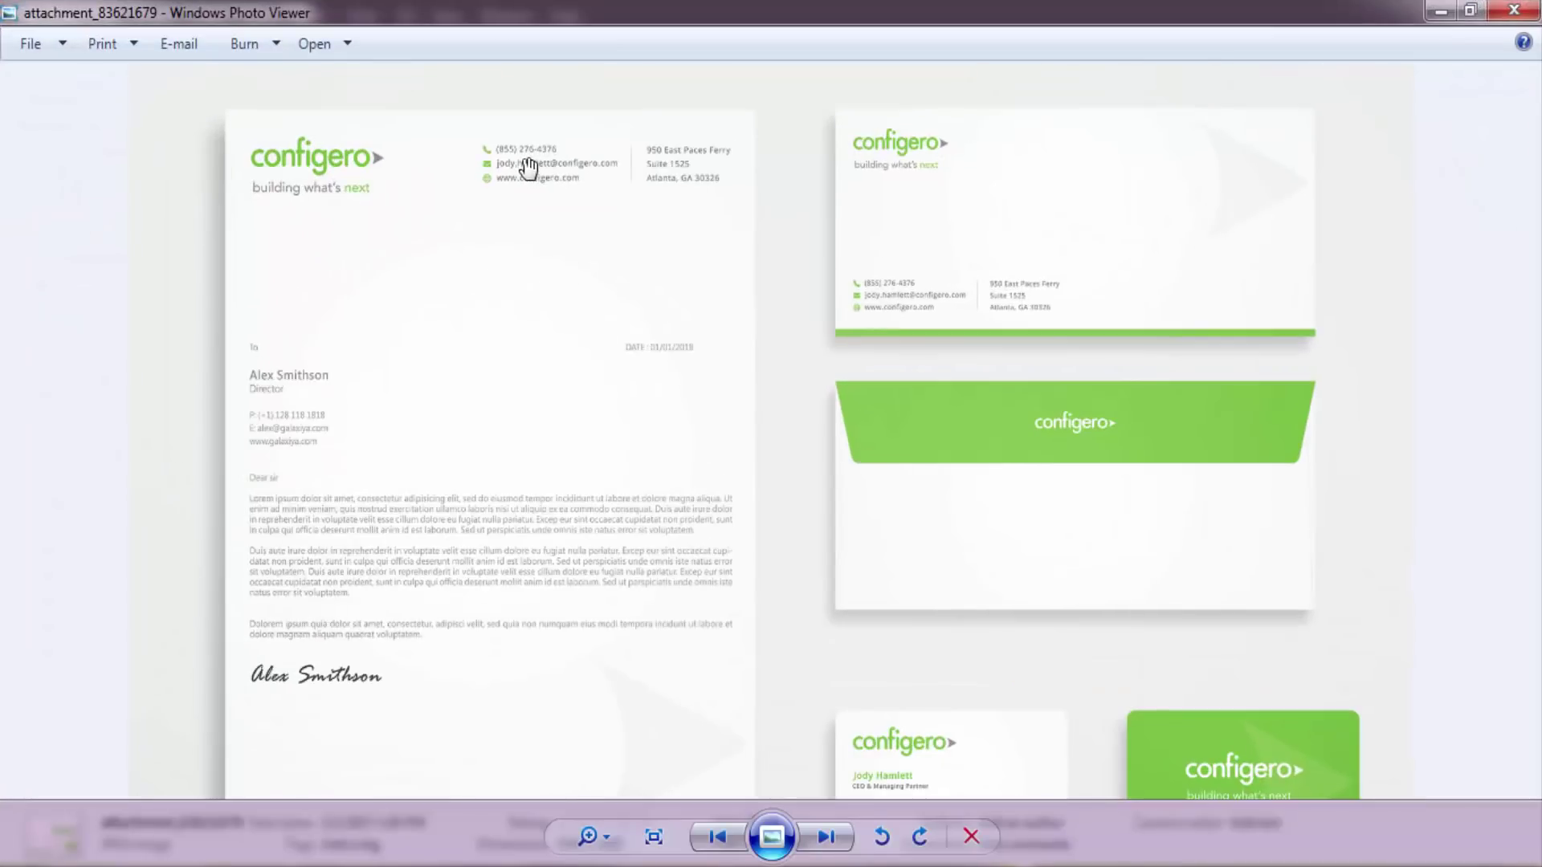
pyautogui.scroll(1, 526, 165)
pyautogui.scroll(1, 526, 217)
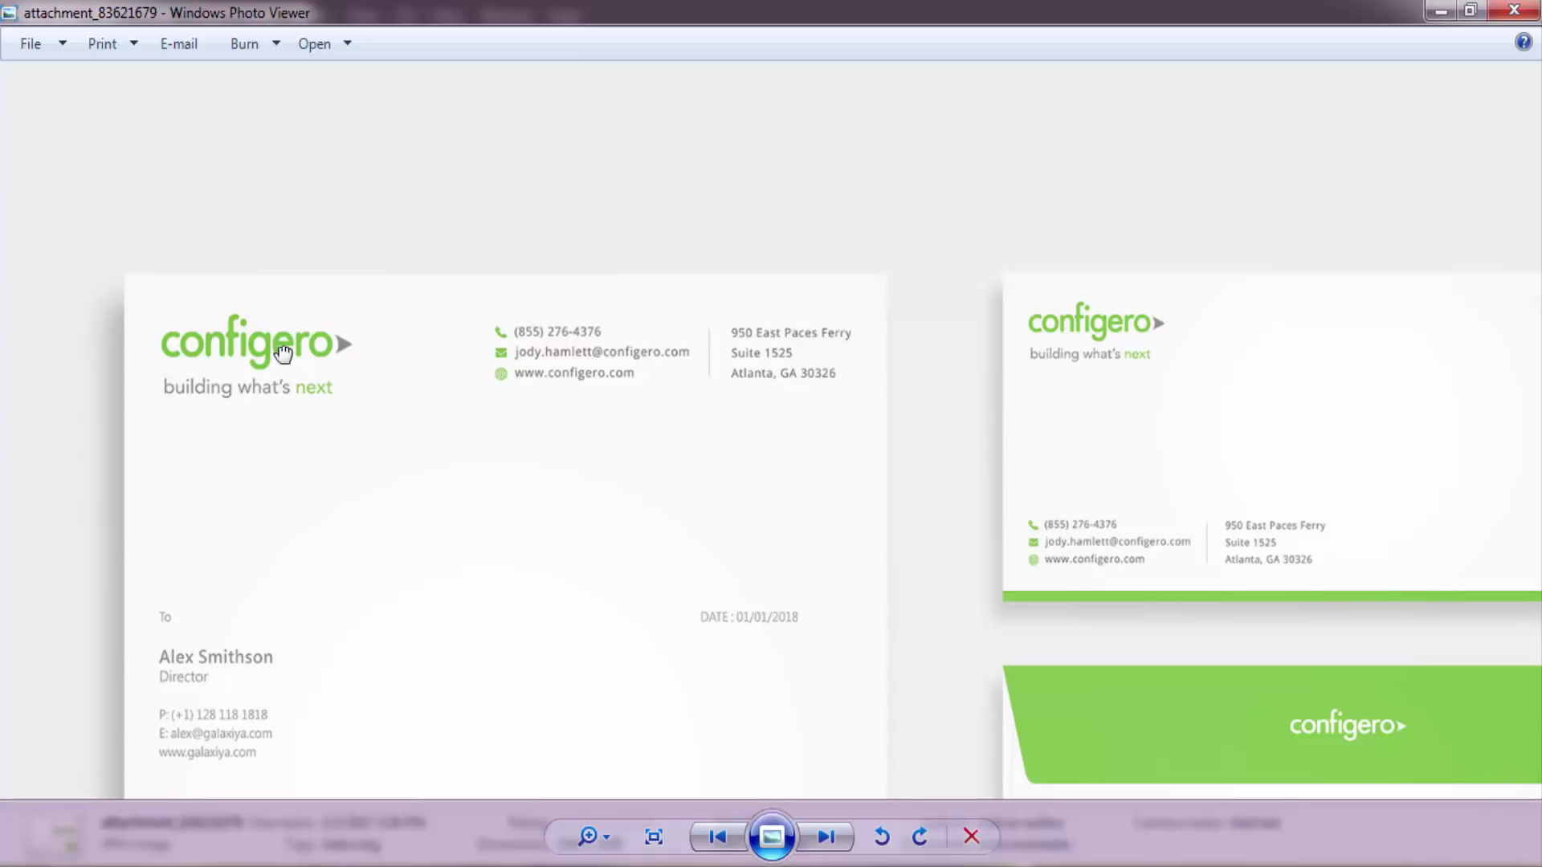
pyautogui.moveTo(280, 355); pyautogui.dragTo(292, 240)
pyautogui.moveTo(274, 429); pyautogui.dragTo(279, 187)
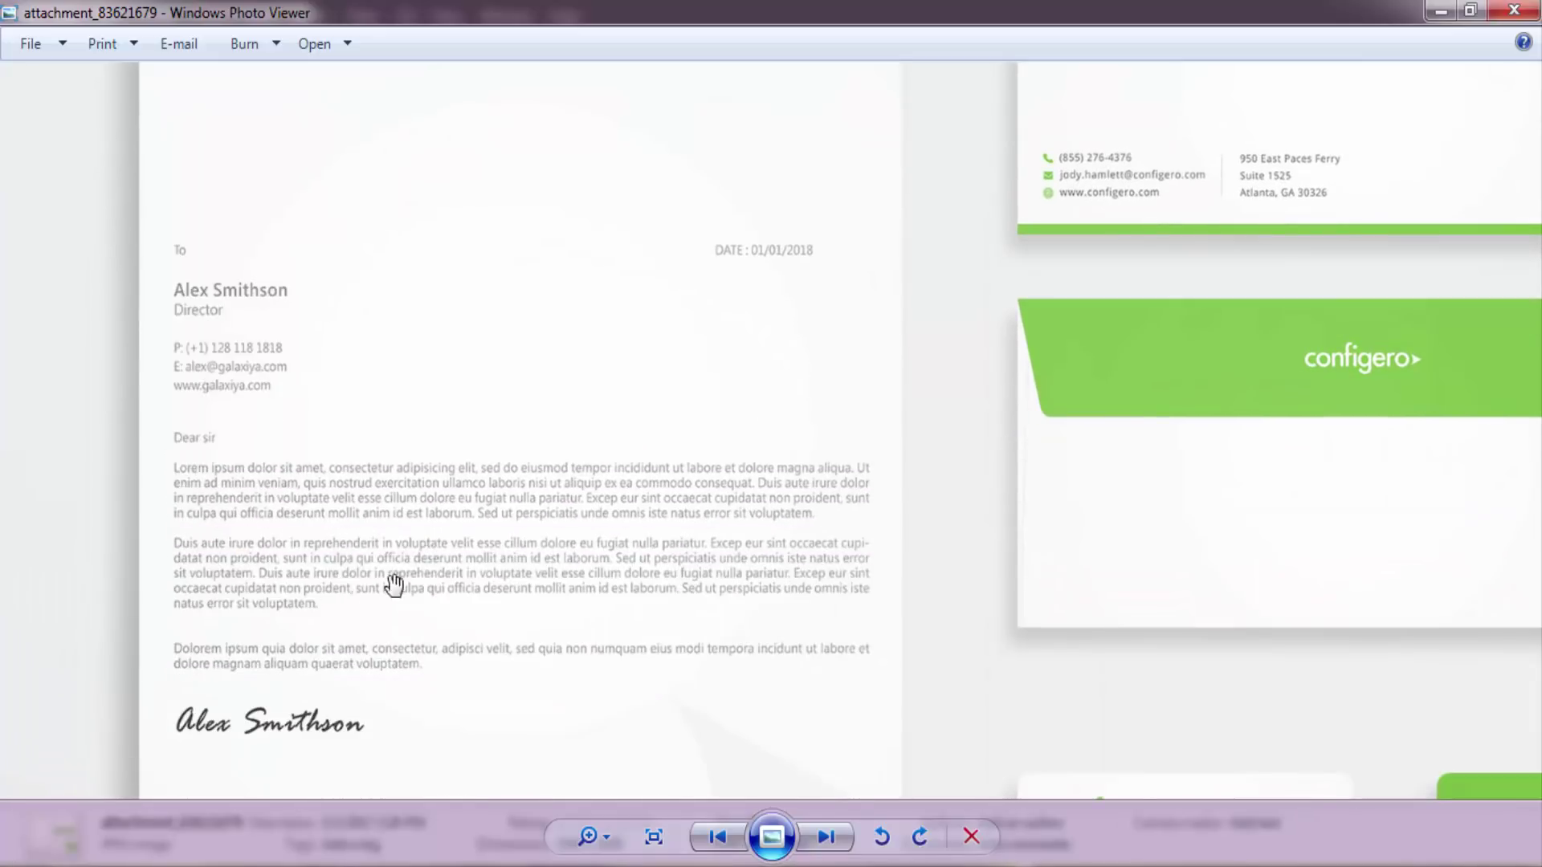
pyautogui.moveTo(280, 734); pyautogui.dragTo(273, 581)
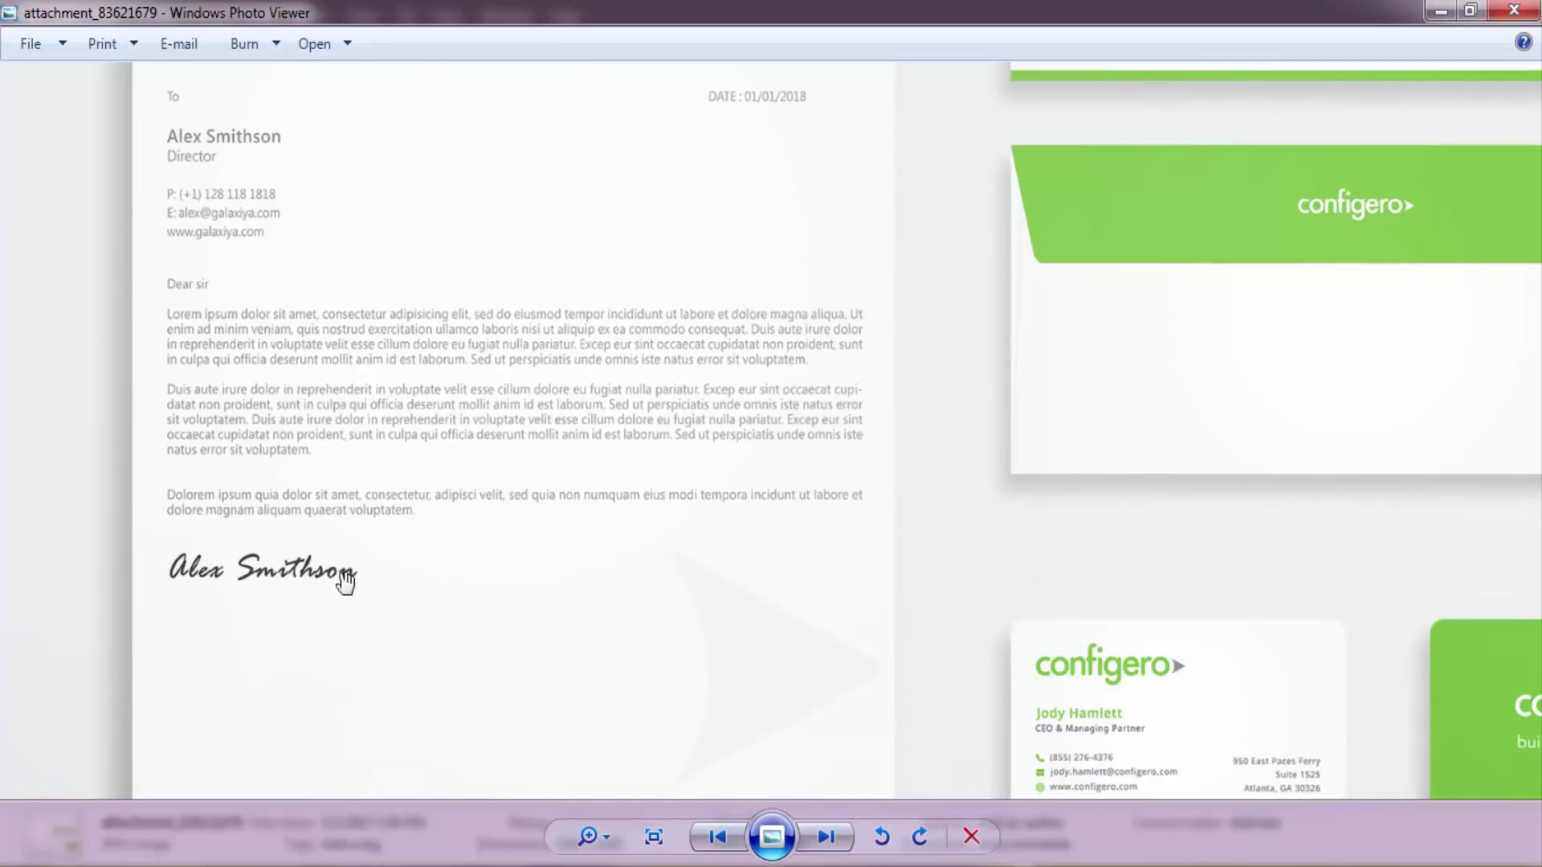
pyautogui.scroll(-1, 346, 580)
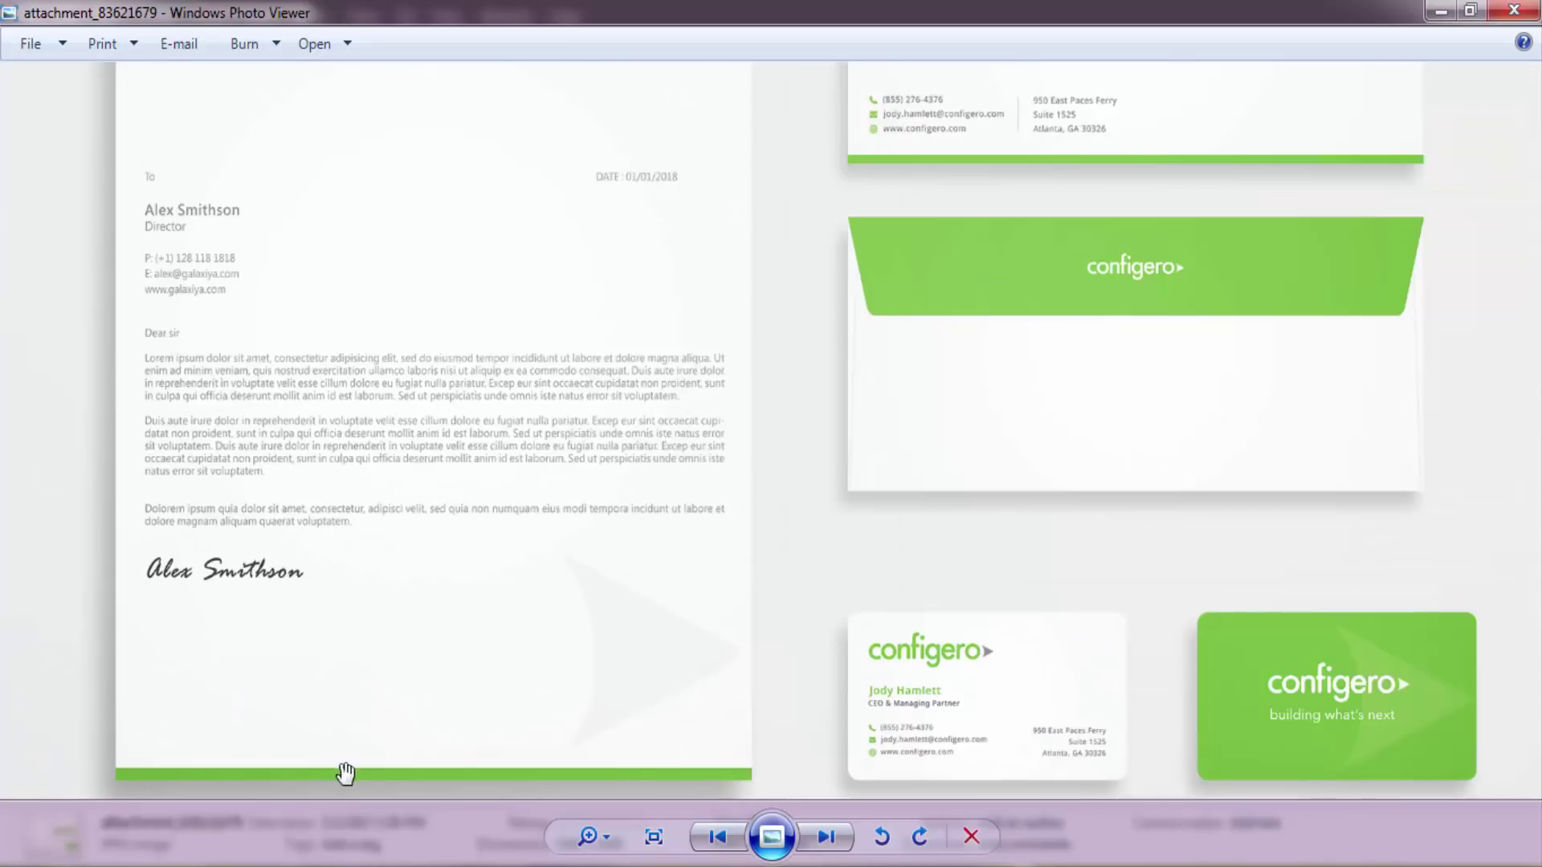
pyautogui.scroll(-1, 547, 369)
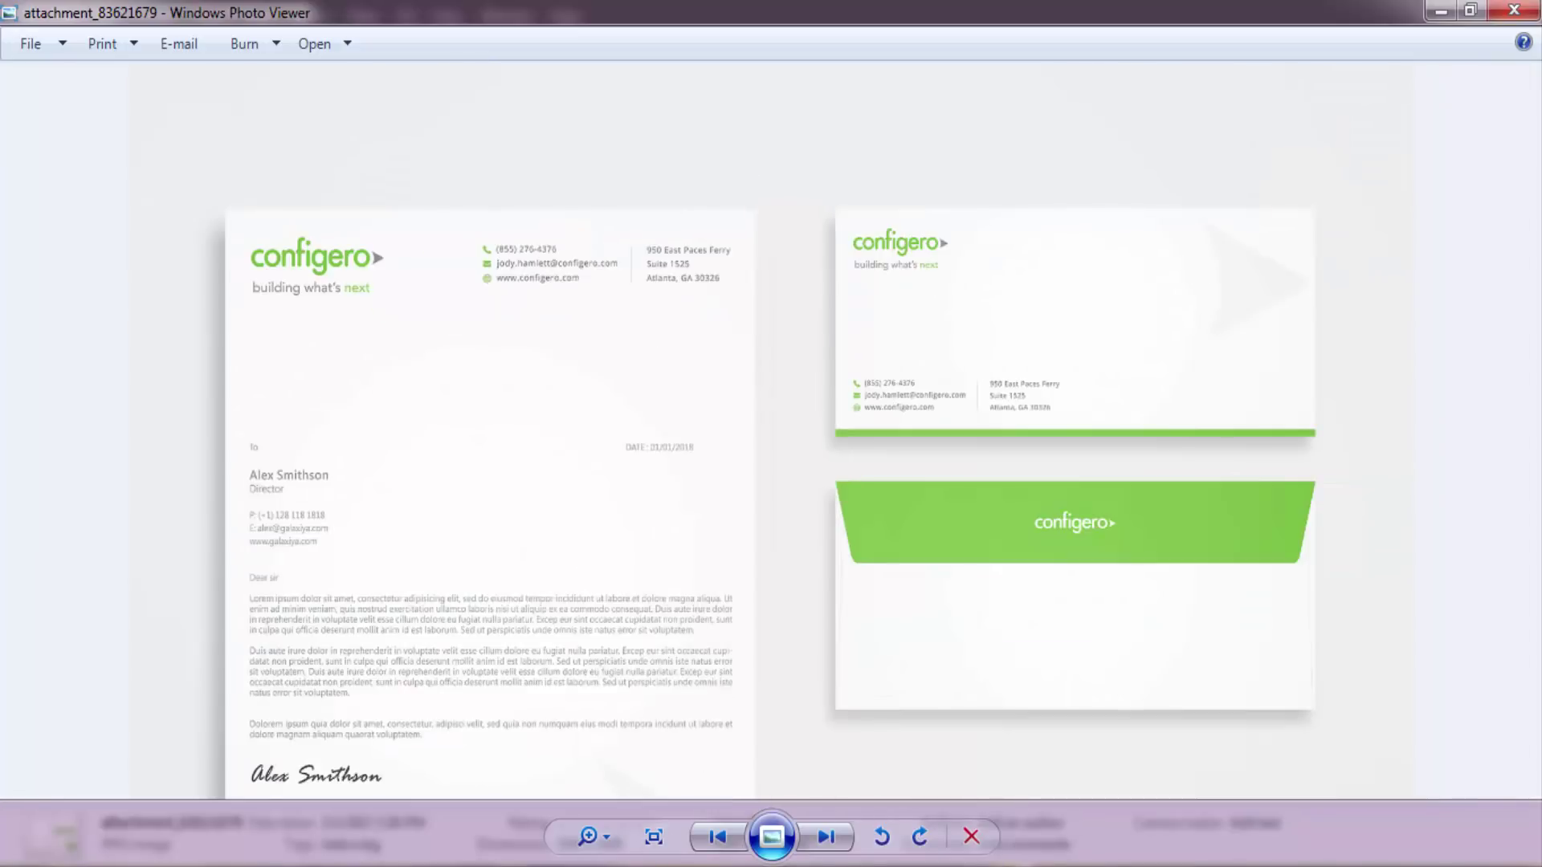
pyautogui.click(377, 755)
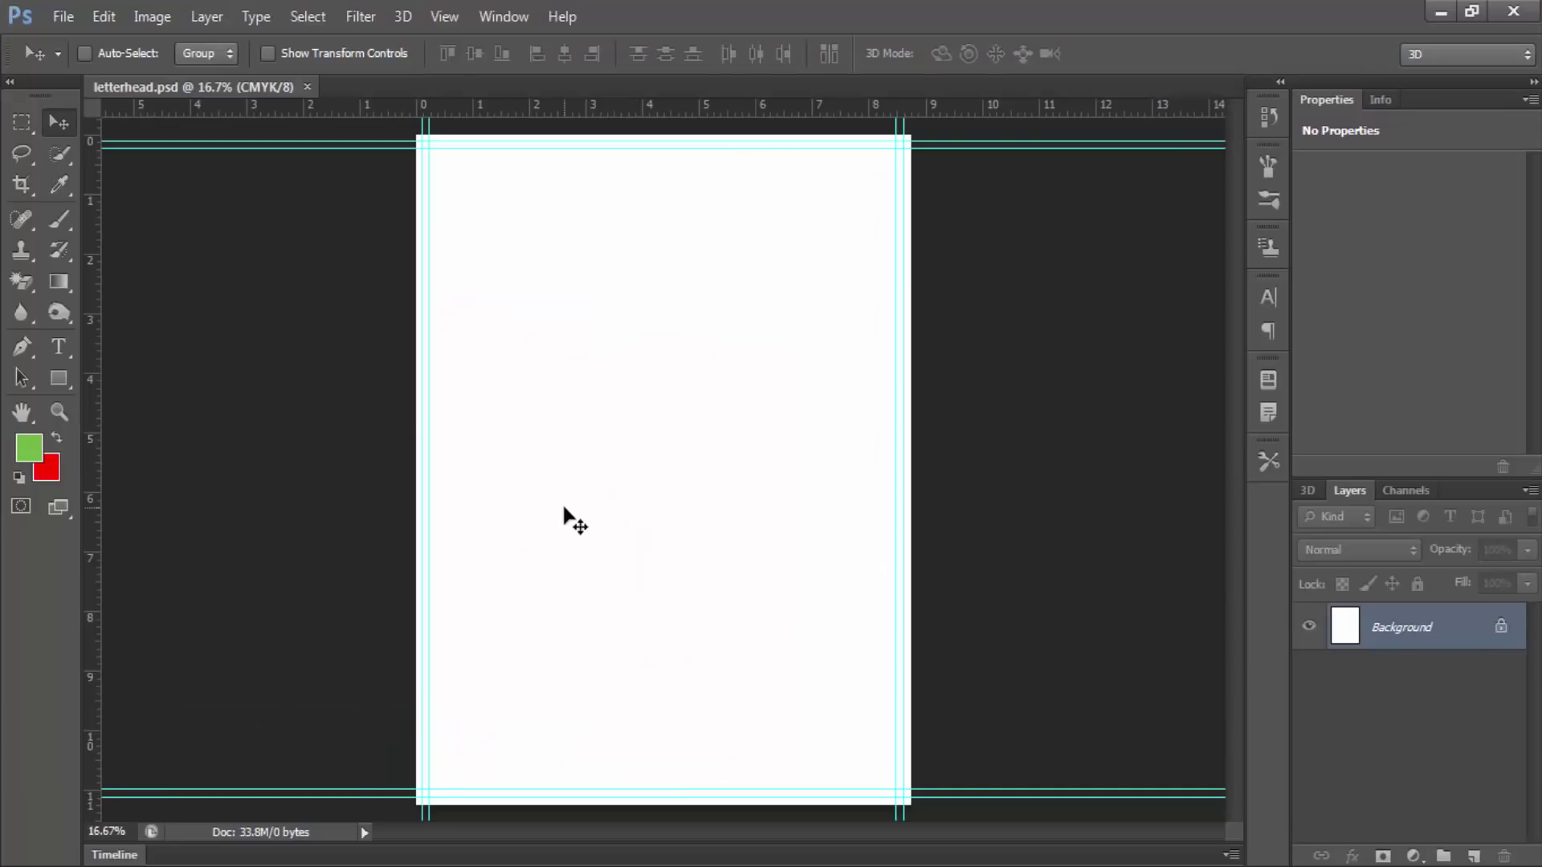
# - Open business card template.psd
pyautogui.moveTo(513, 216); pyautogui.dragTo(571, 252)
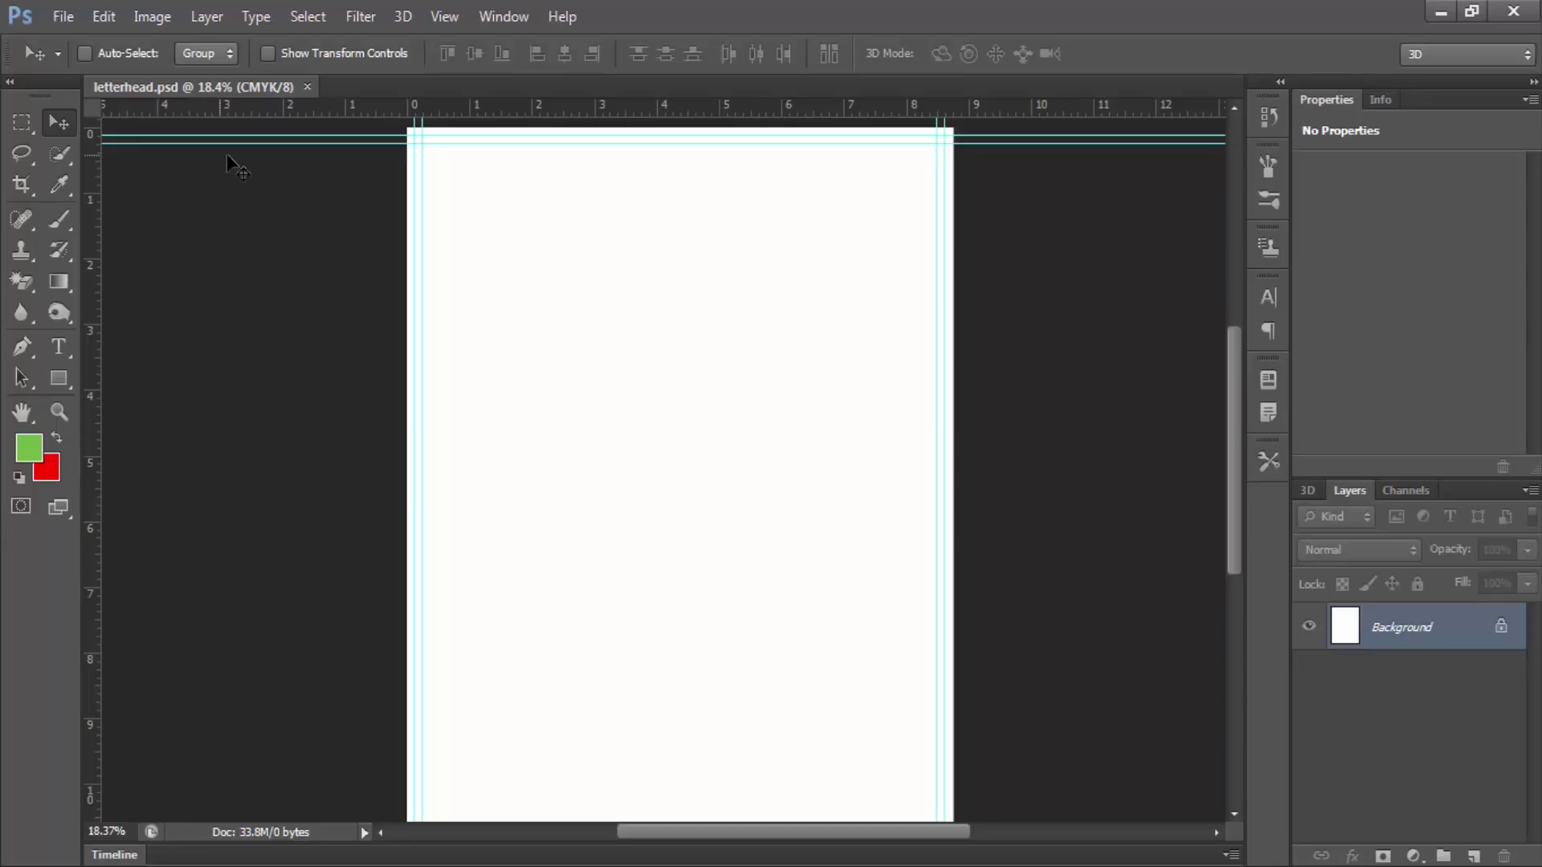
pyautogui.hotkey('ctrl', 'o')
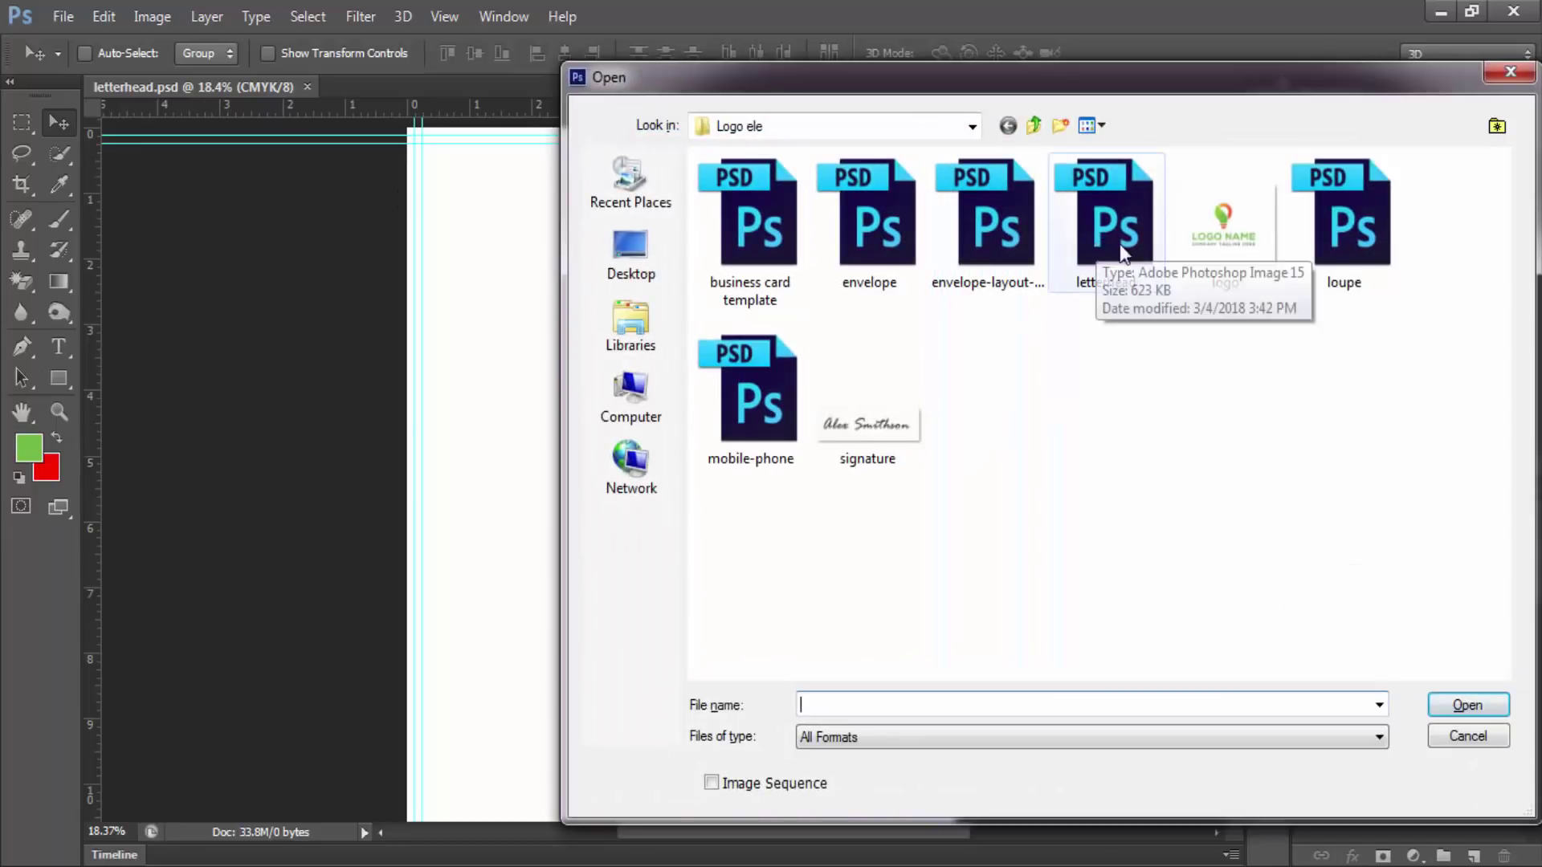
pyautogui.doubleClick(749, 217)
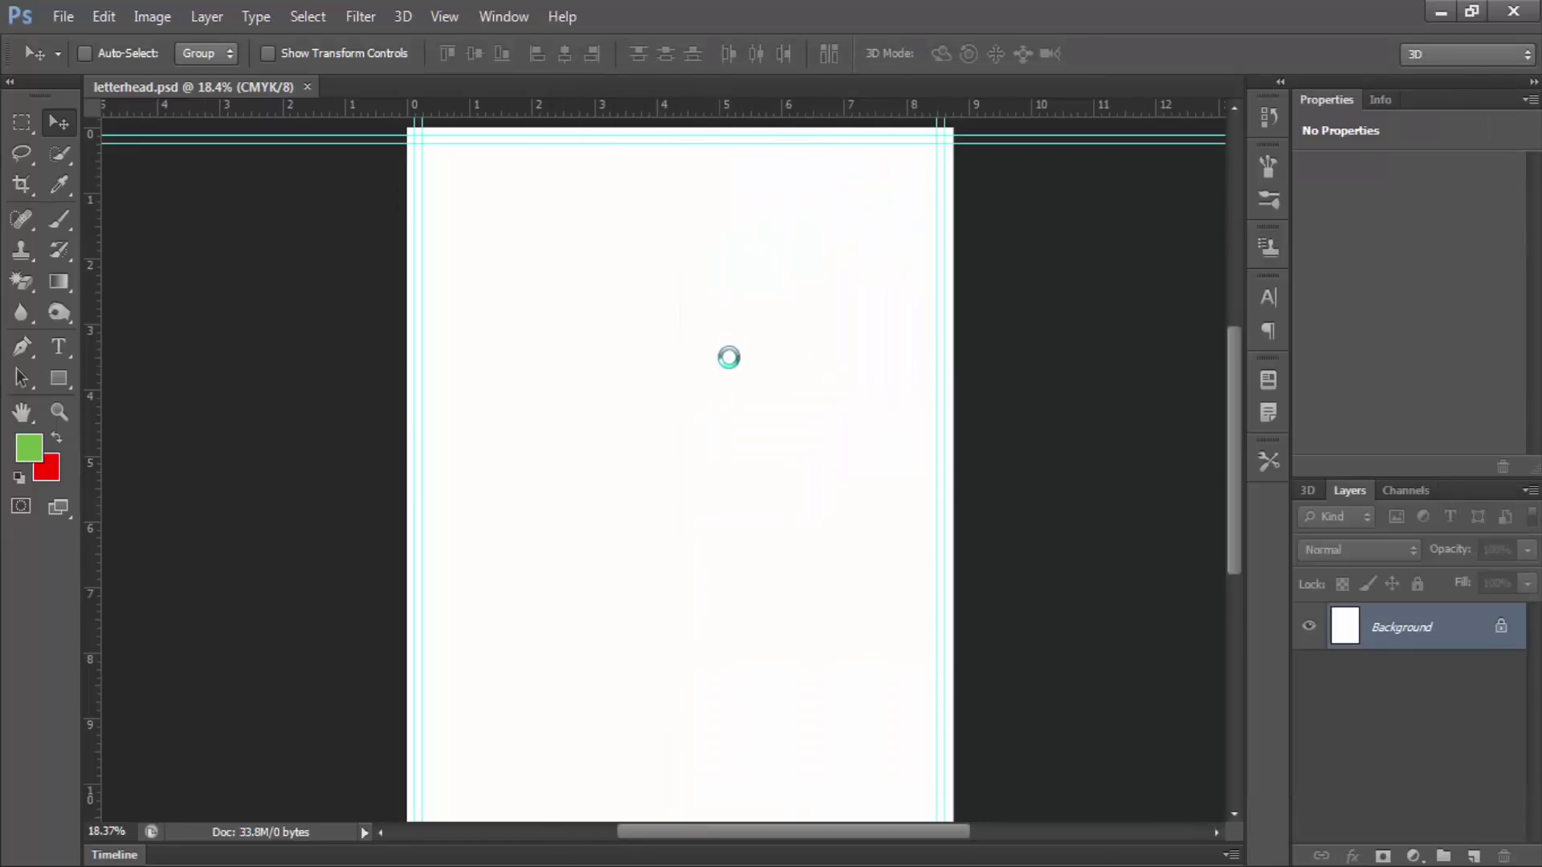
# - Duplicate the contact text layer, retype it as the street address, and place it above the phone line
pyautogui.click(1309, 645)
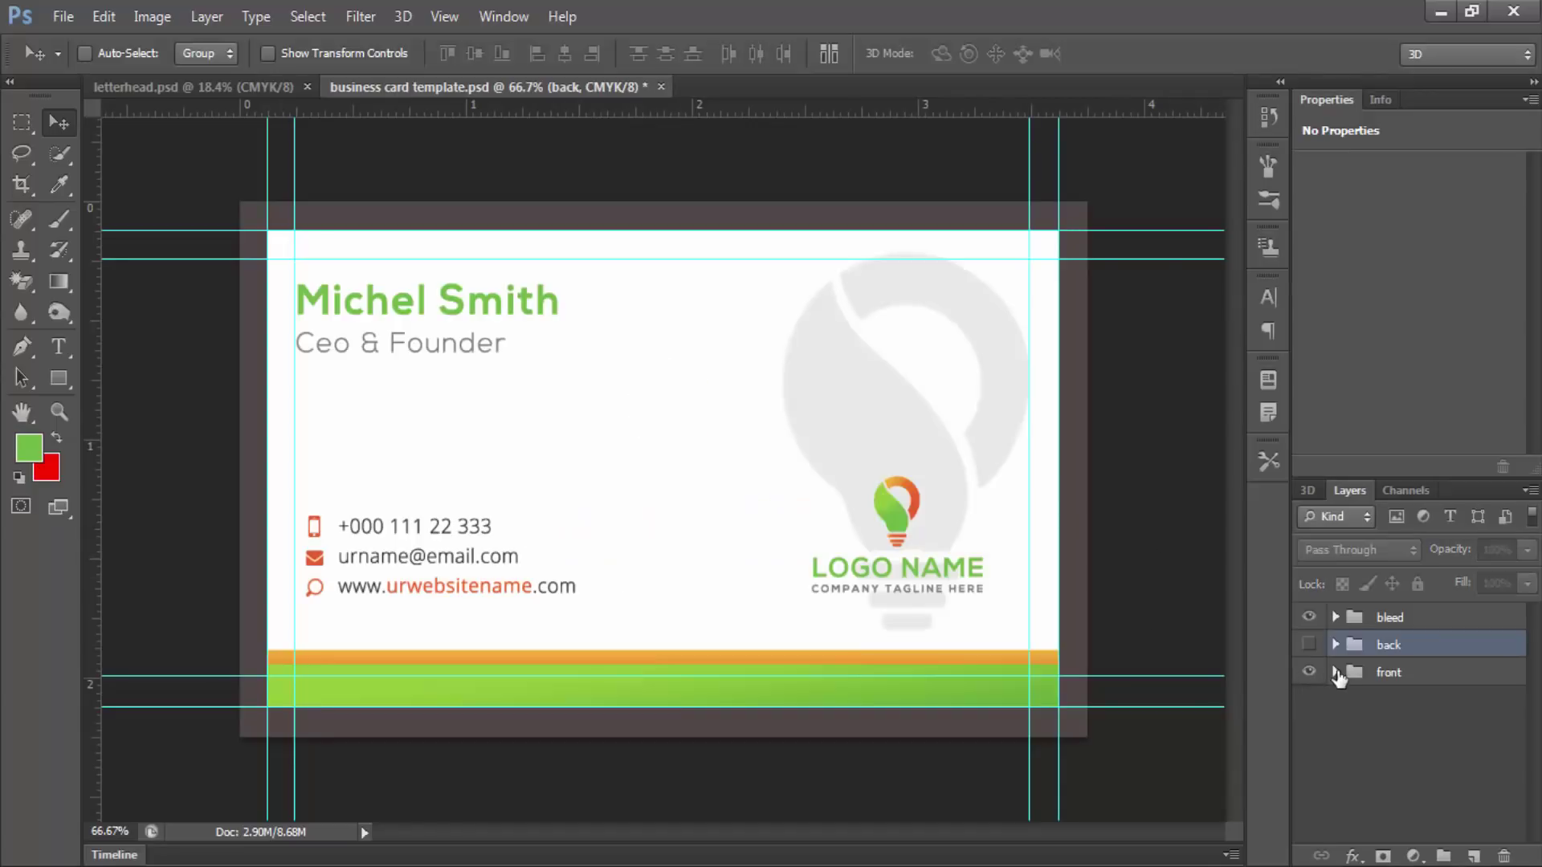
pyautogui.click(1336, 673)
pyautogui.click(1412, 704)
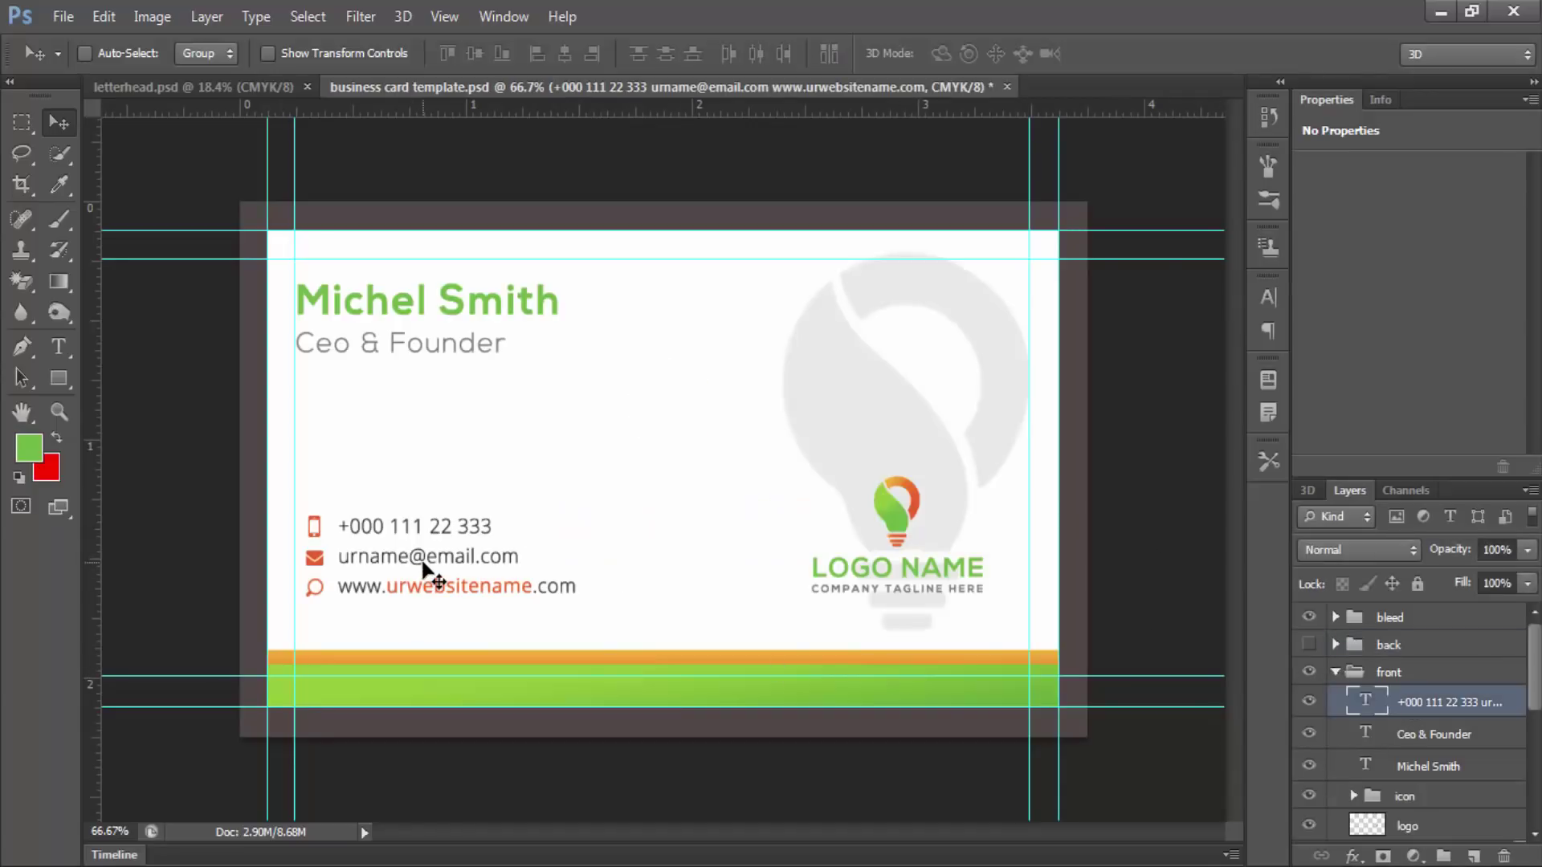
pyautogui.moveTo(423, 572); pyautogui.dragTo(424, 485)
pyautogui.press('t')
pyautogui.click(427, 469)
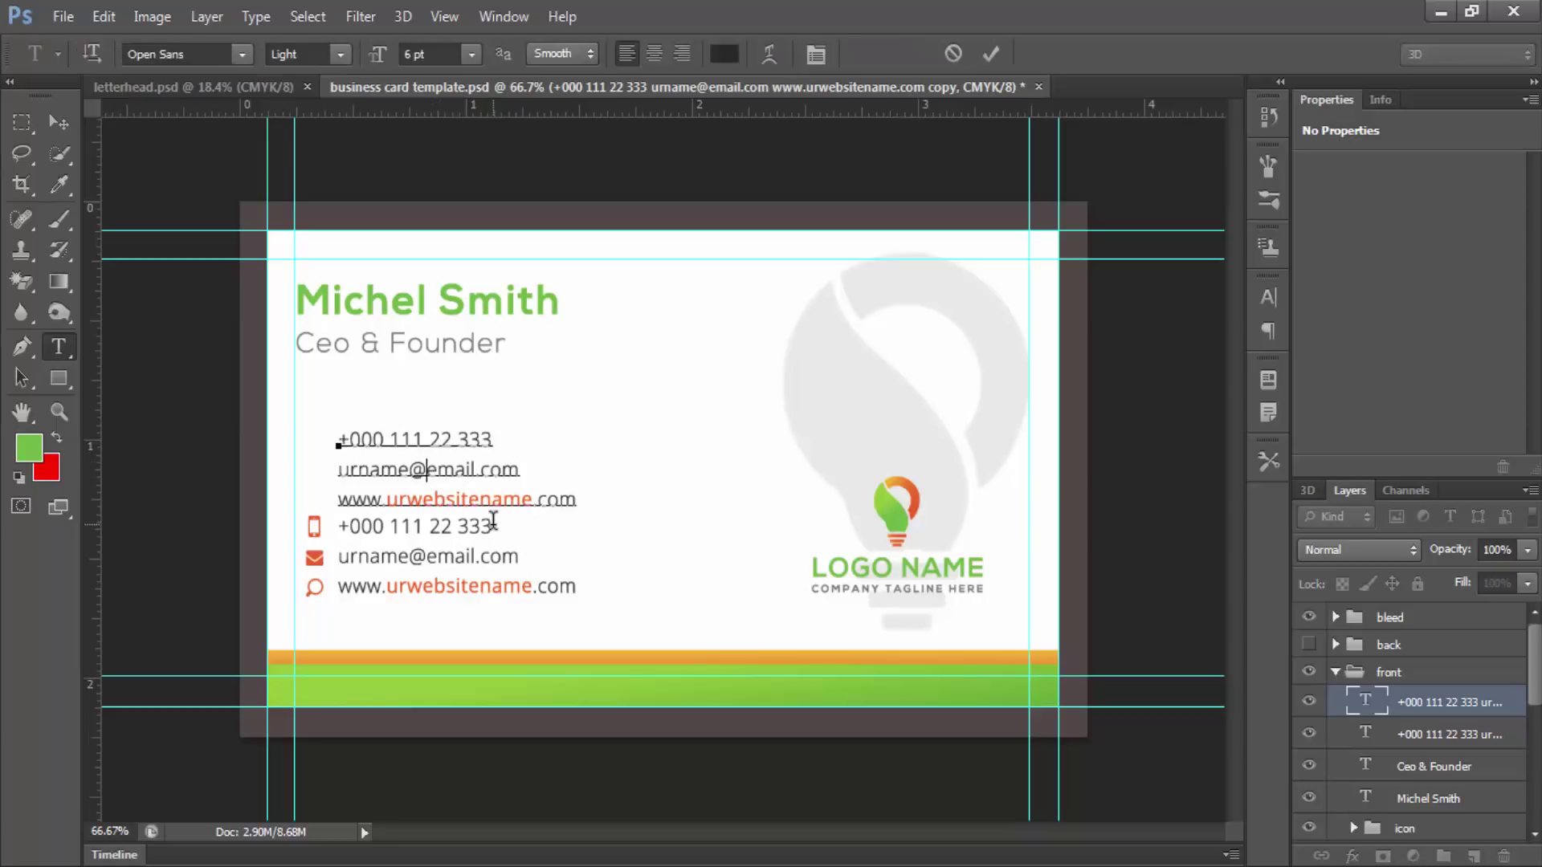
pyautogui.hotkey('ctrl', 'a')
pyautogui.write('your s')
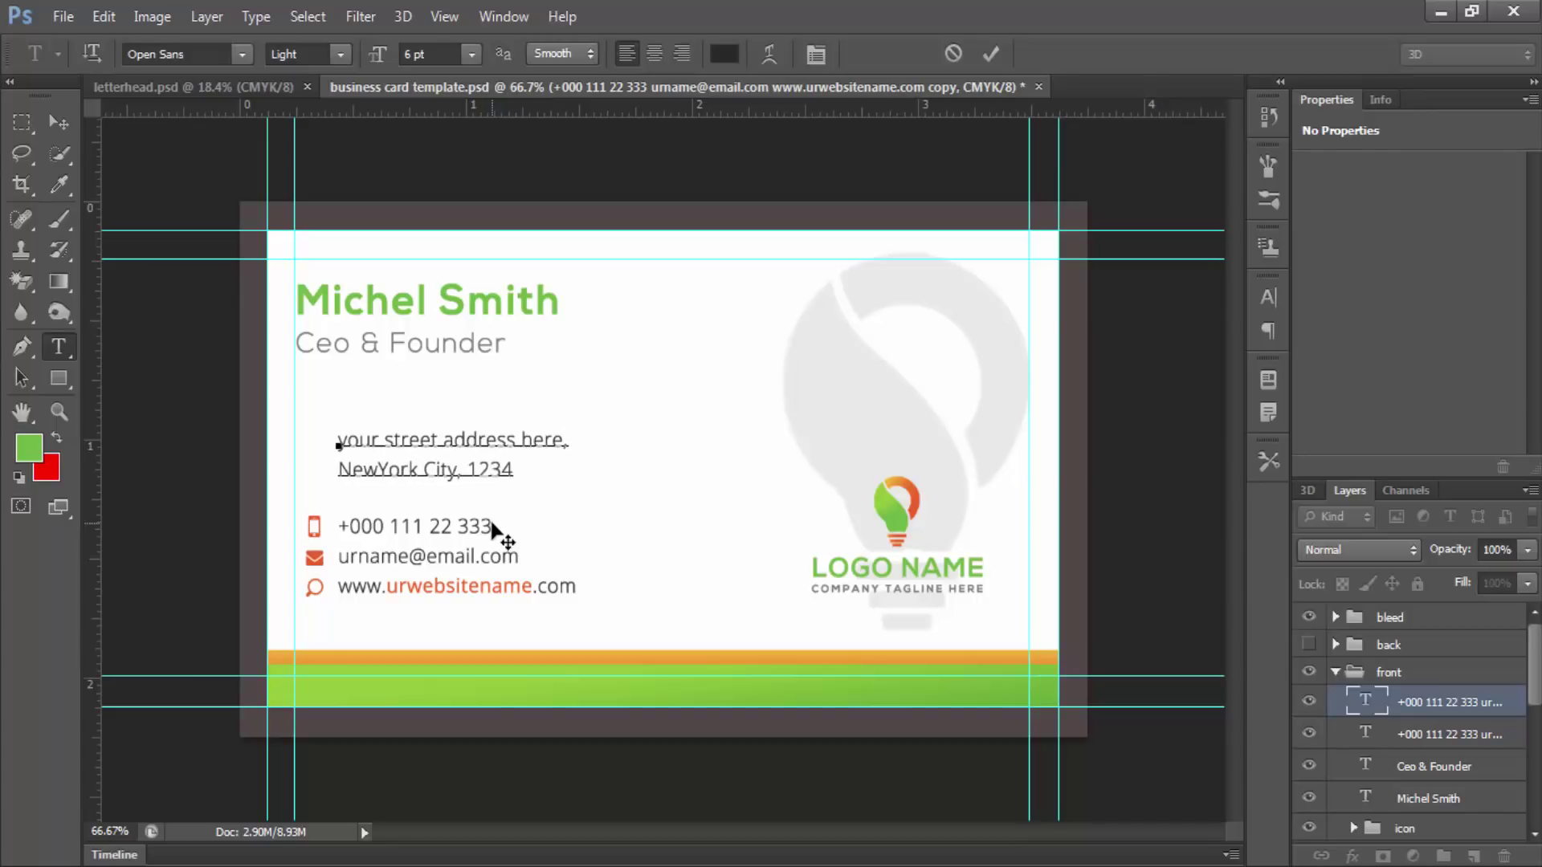
pyautogui.moveTo(426, 457); pyautogui.dragTo(398, 467)
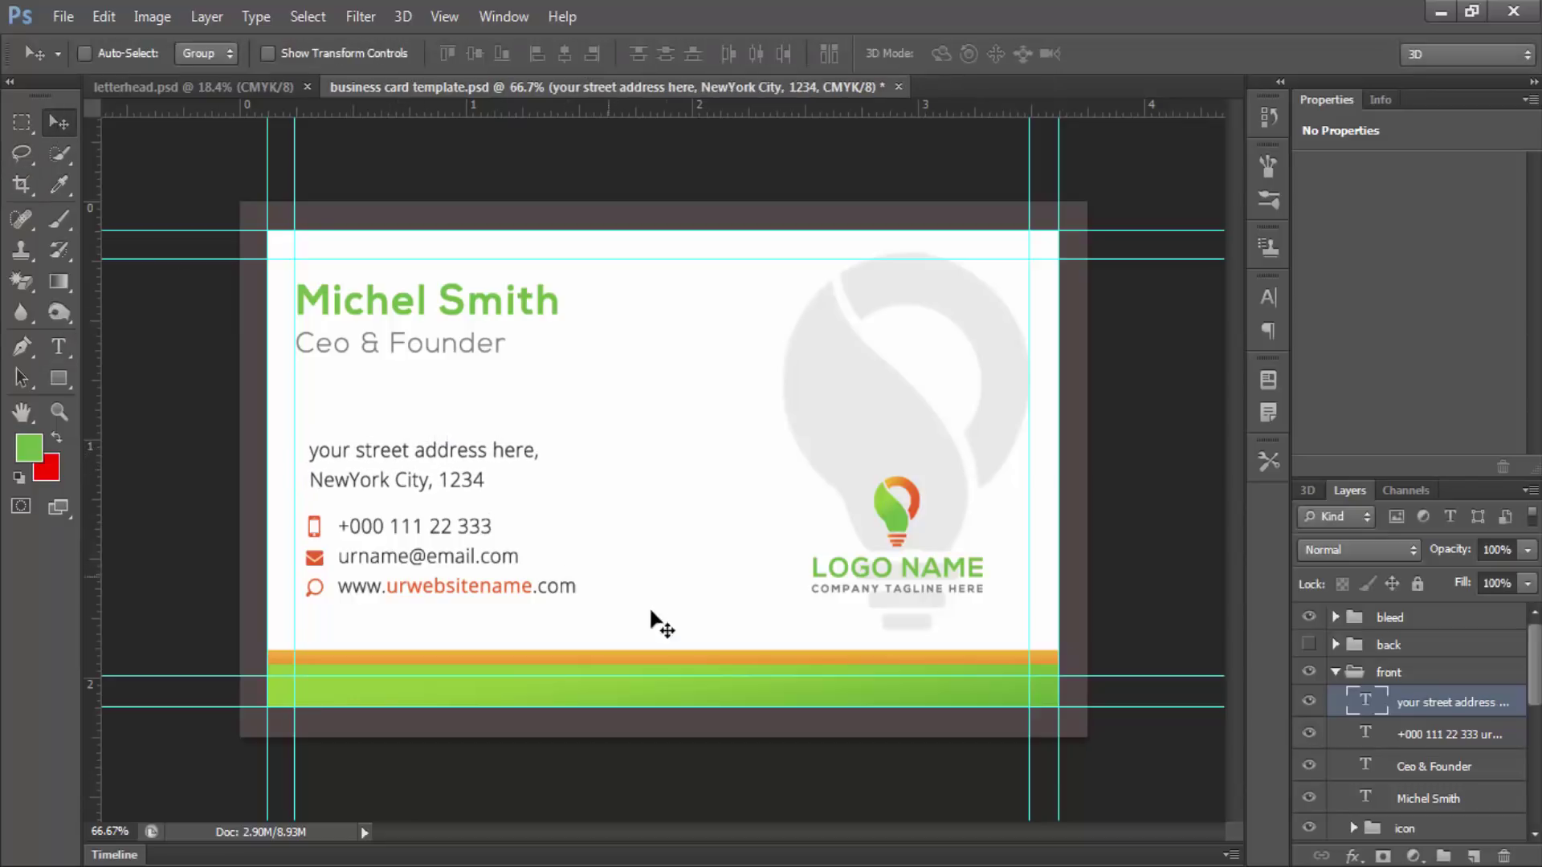
# - Nudge the address and contact block and the logo down slightly
pyautogui.keyDown('ctrl'); pyautogui.click(1415, 829); pyautogui.keyUp('ctrl')
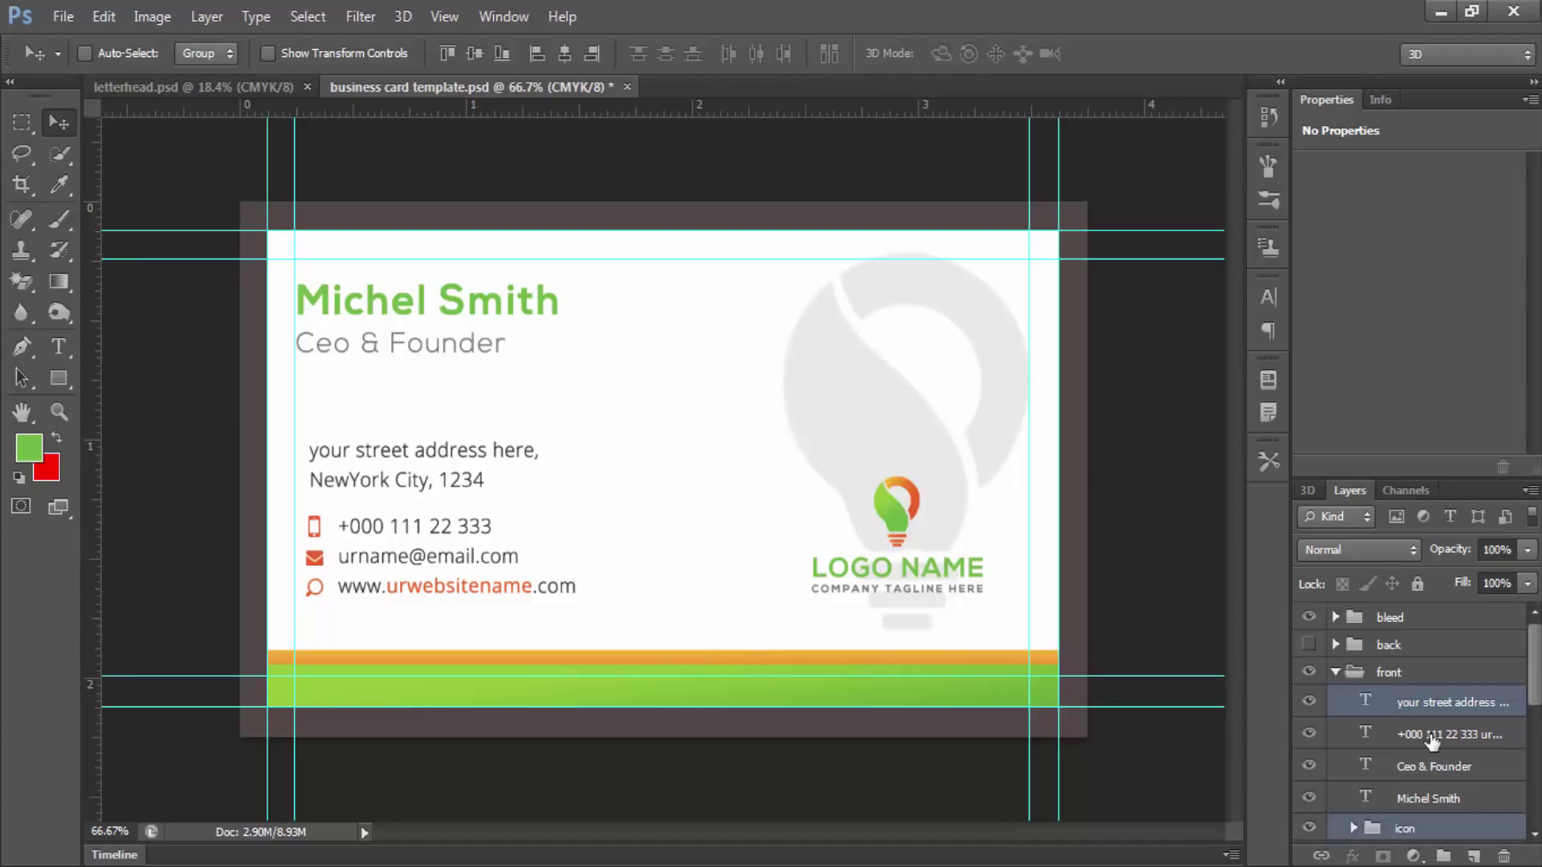
pyautogui.keyDown('ctrl'); pyautogui.click(1432, 734); pyautogui.keyUp('ctrl')
pyautogui.hotkey('shift', 'Down')
pyautogui.hotkey('shift', 'Down')
pyautogui.hotkey('shift', 'Down')
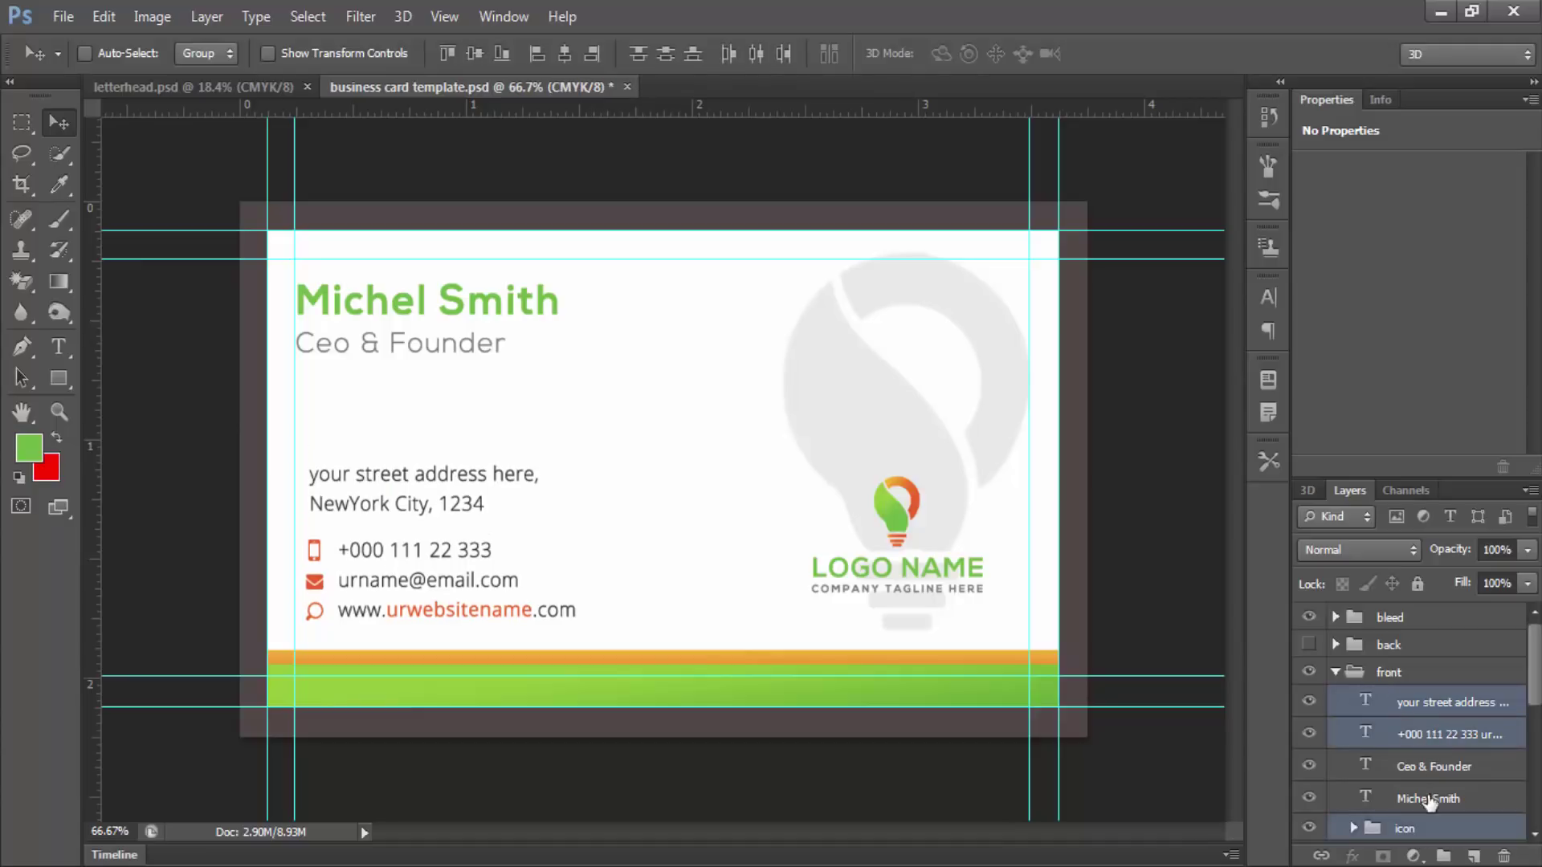
pyautogui.scroll(-2, 1461, 723)
pyautogui.click(1418, 803)
pyautogui.hotkey('shift', 'Down')
pyautogui.hotkey('shift', 'Down')
pyautogui.hotkey('shift', 'Down')
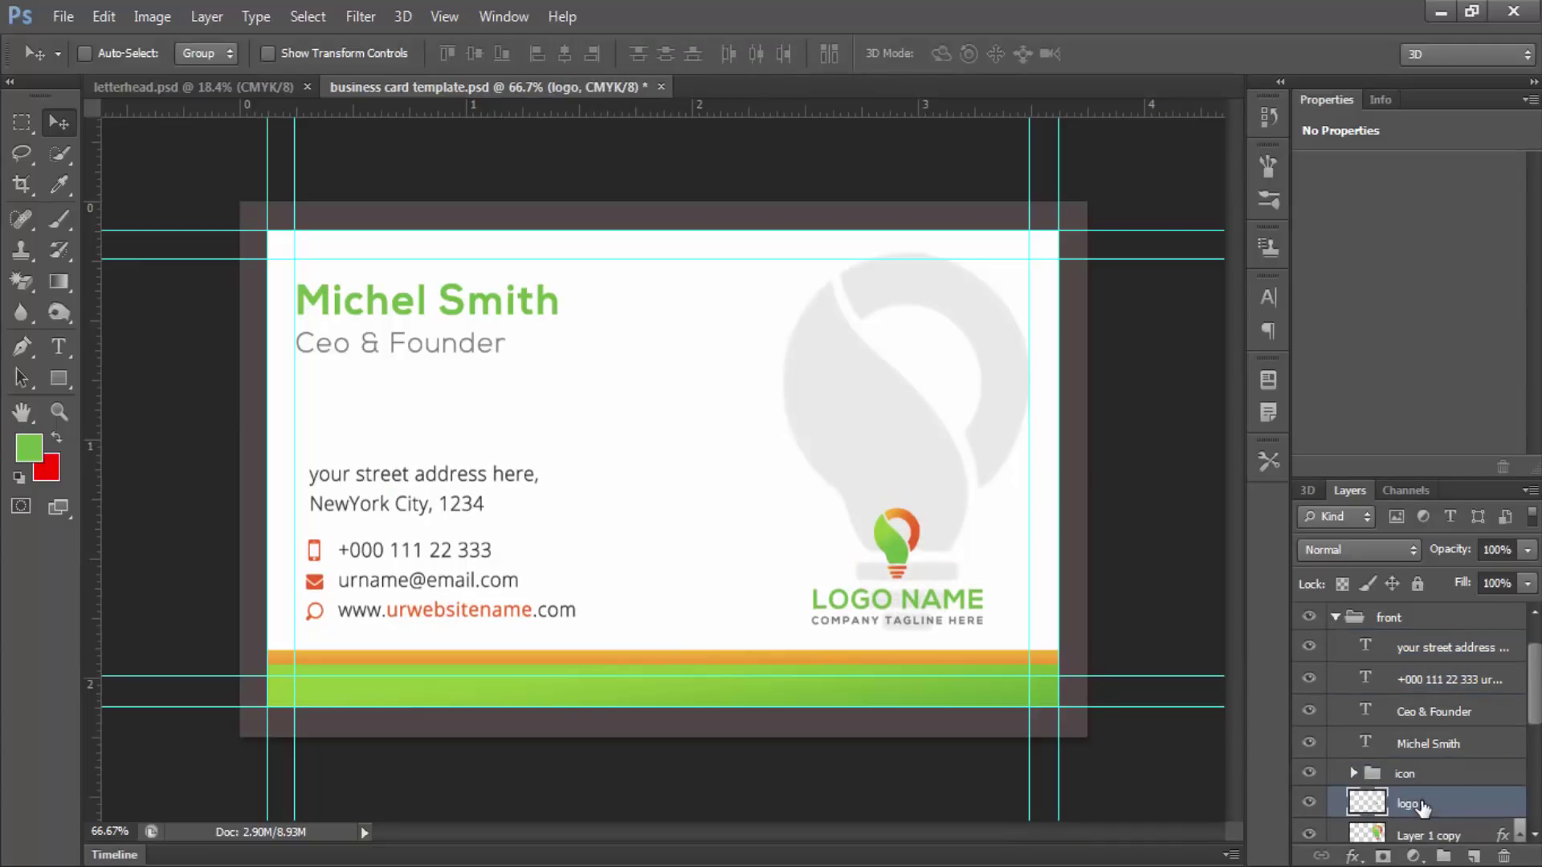
pyautogui.hotkey('shift', 'Down')
pyautogui.moveTo(668, 117)
pyautogui.mouseDown()
pyautogui.moveTo(615, 490)
pyautogui.moveTo(649, 438)
pyautogui.mouseUp()
pyautogui.hotkey('ctrl', 'z')
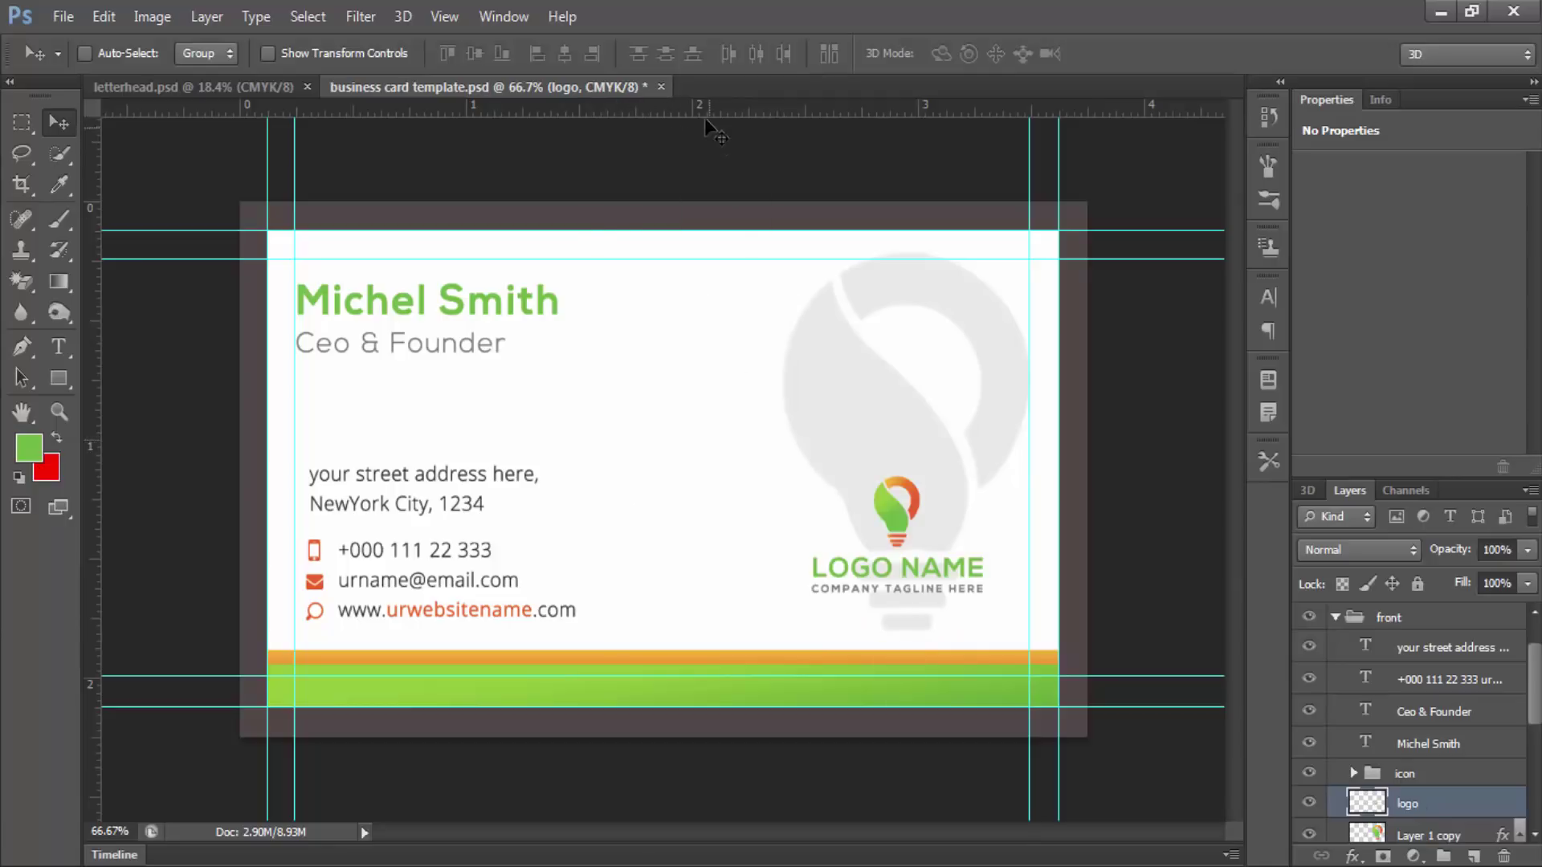
# - Align the logo down against a temporary guide below the contact lines, then remove the guide
pyautogui.moveTo(705, 117); pyautogui.dragTo(753, 616)
pyautogui.keyDown('ctrl'); pyautogui.click(898, 526); pyautogui.keyUp('ctrl')
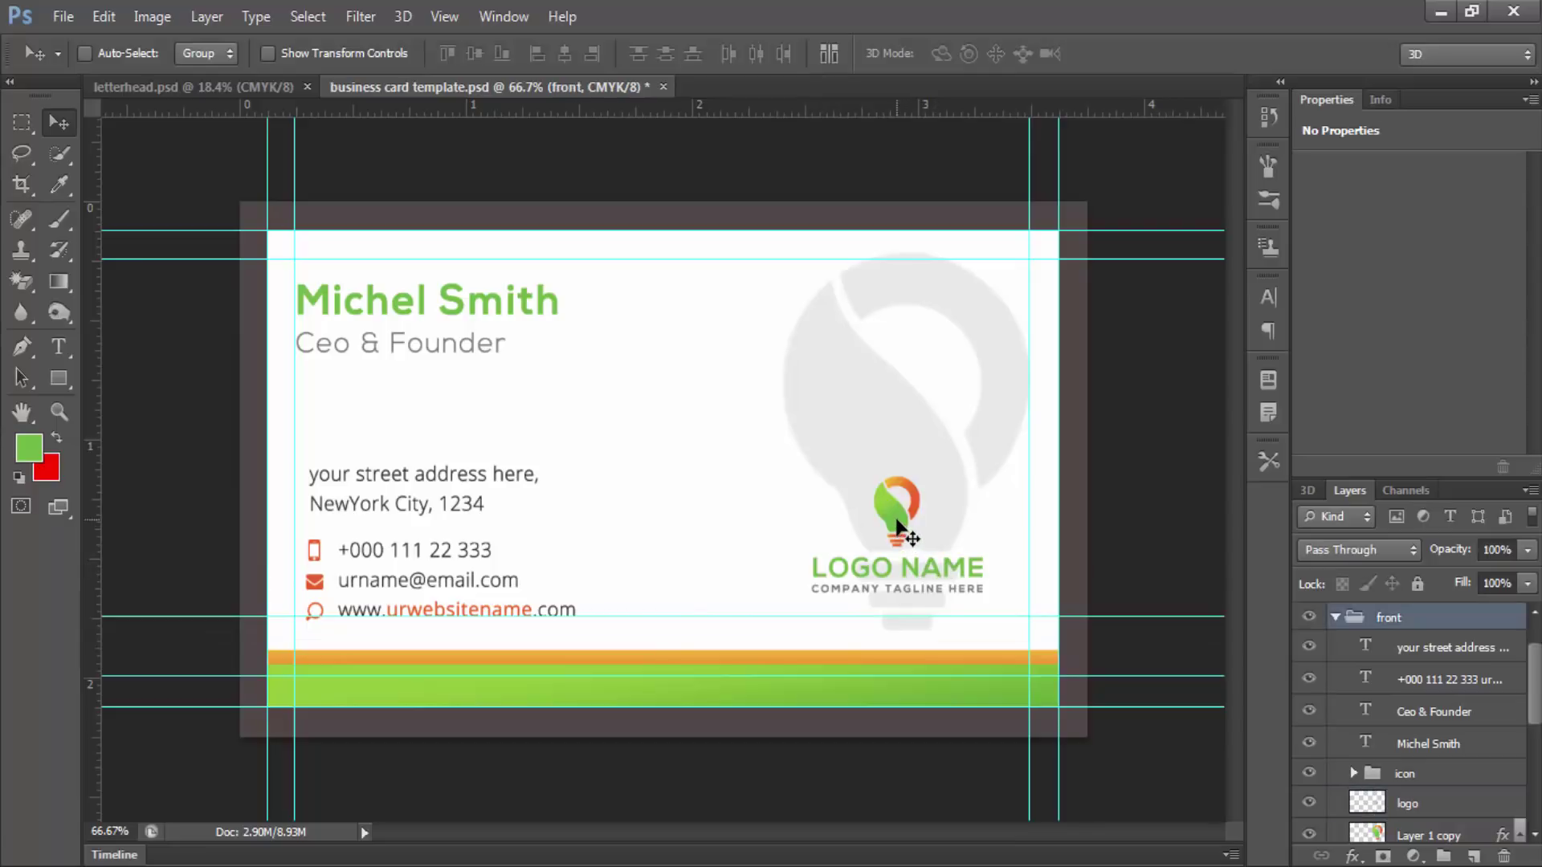
pyautogui.click(1448, 803)
pyautogui.hotkey('shift', 'Down')
pyautogui.hotkey('shift', 'Down')
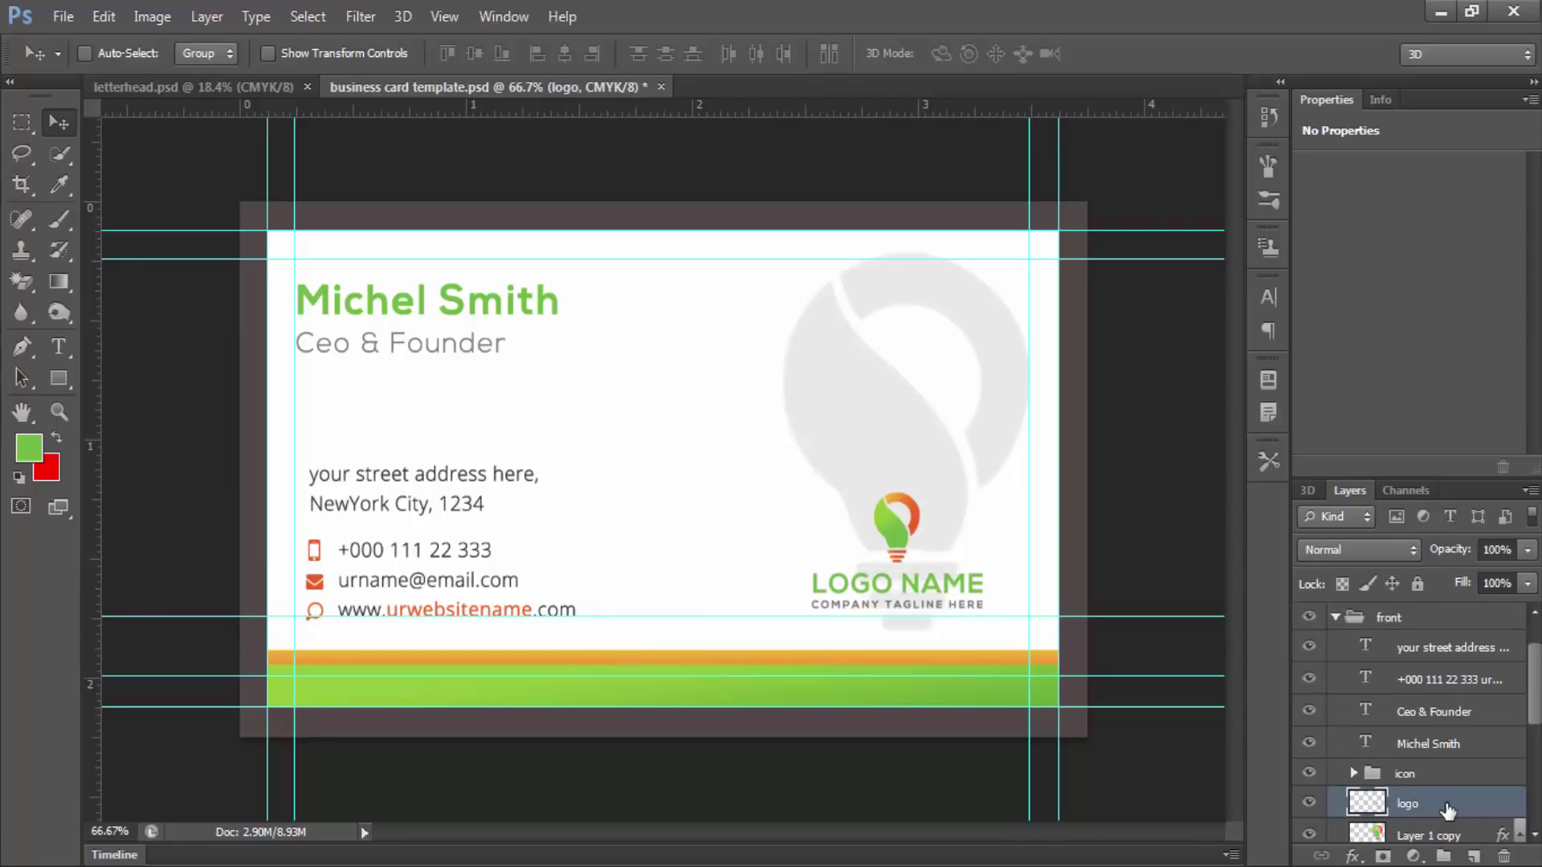
pyautogui.hotkey('shift', 'Down')
pyautogui.hotkey('shift', 'Down')
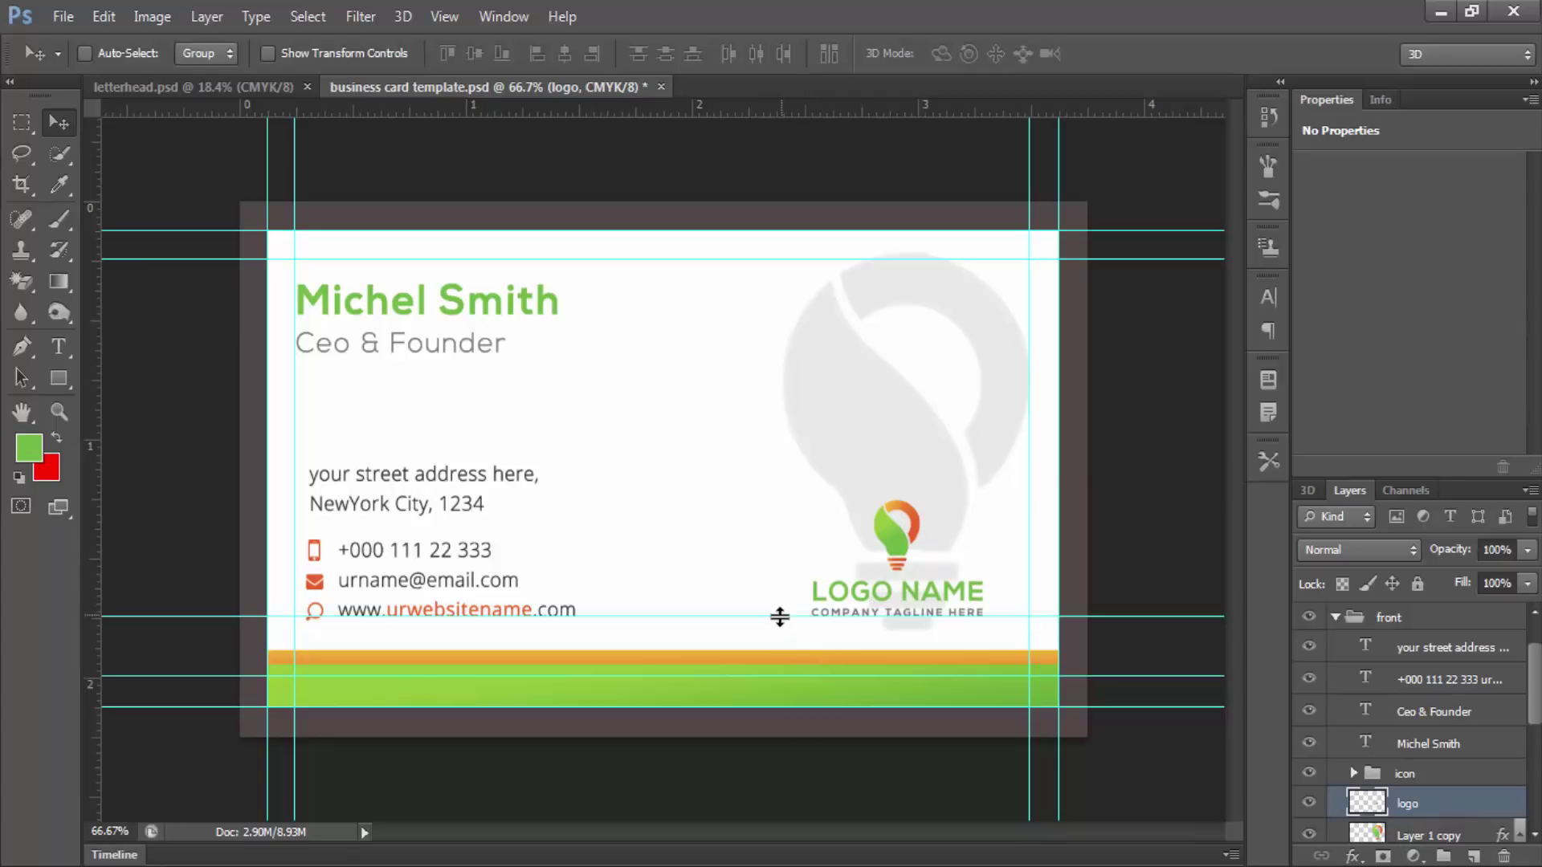
pyautogui.moveTo(780, 616); pyautogui.dragTo(796, 105)
# - Shift the name and 'Ceo & Founder' title slightly right and draw a thin bar beneath them
pyautogui.press('t')
pyautogui.click(366, 299)
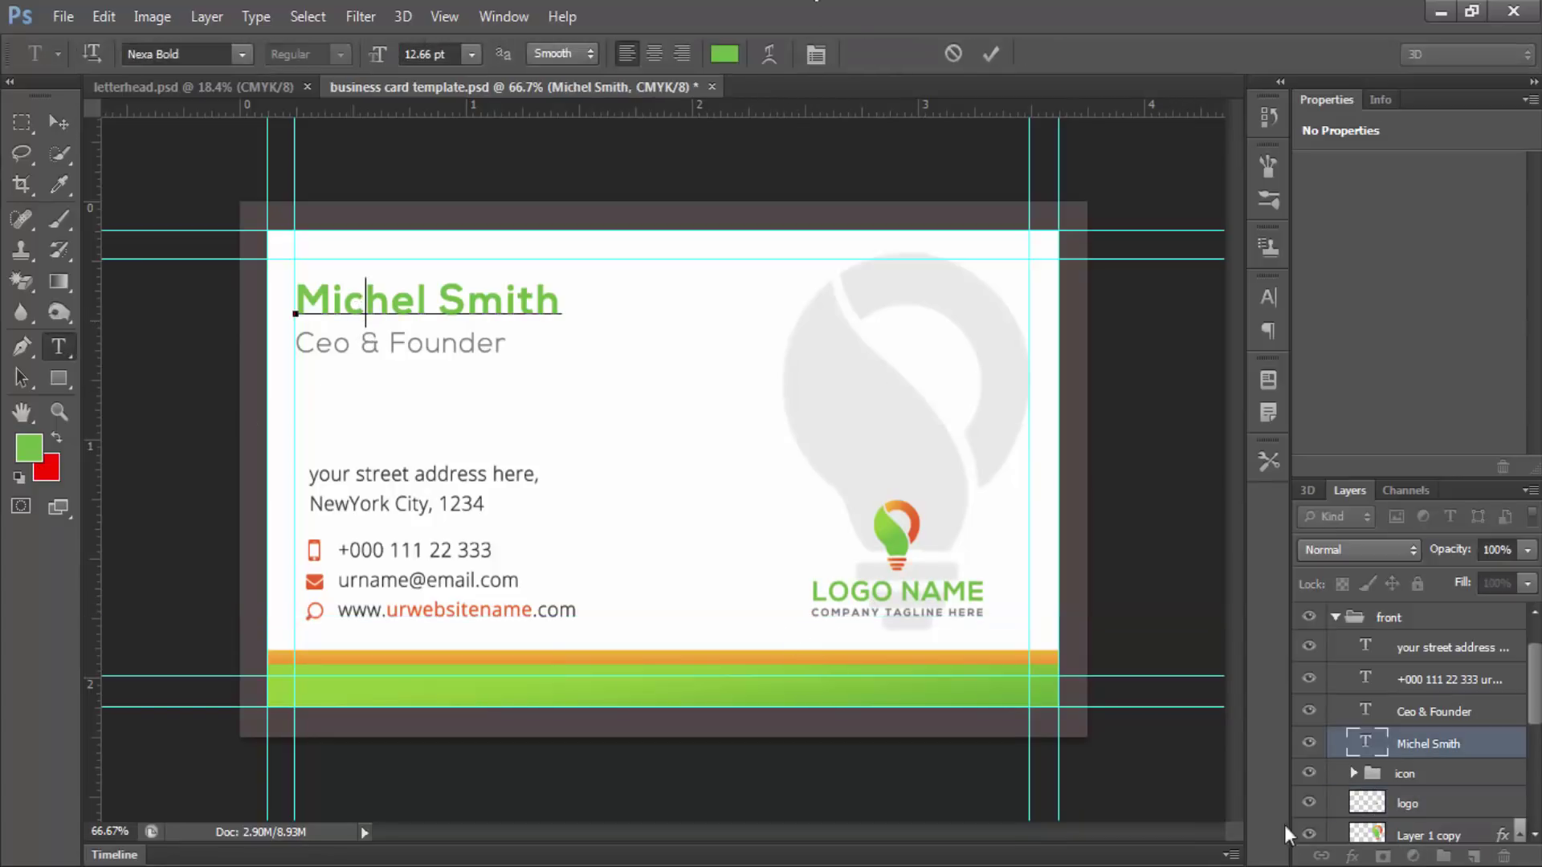
pyautogui.keyDown('shift'); pyautogui.click(1433, 712); pyautogui.keyUp('shift')
pyautogui.press('v')
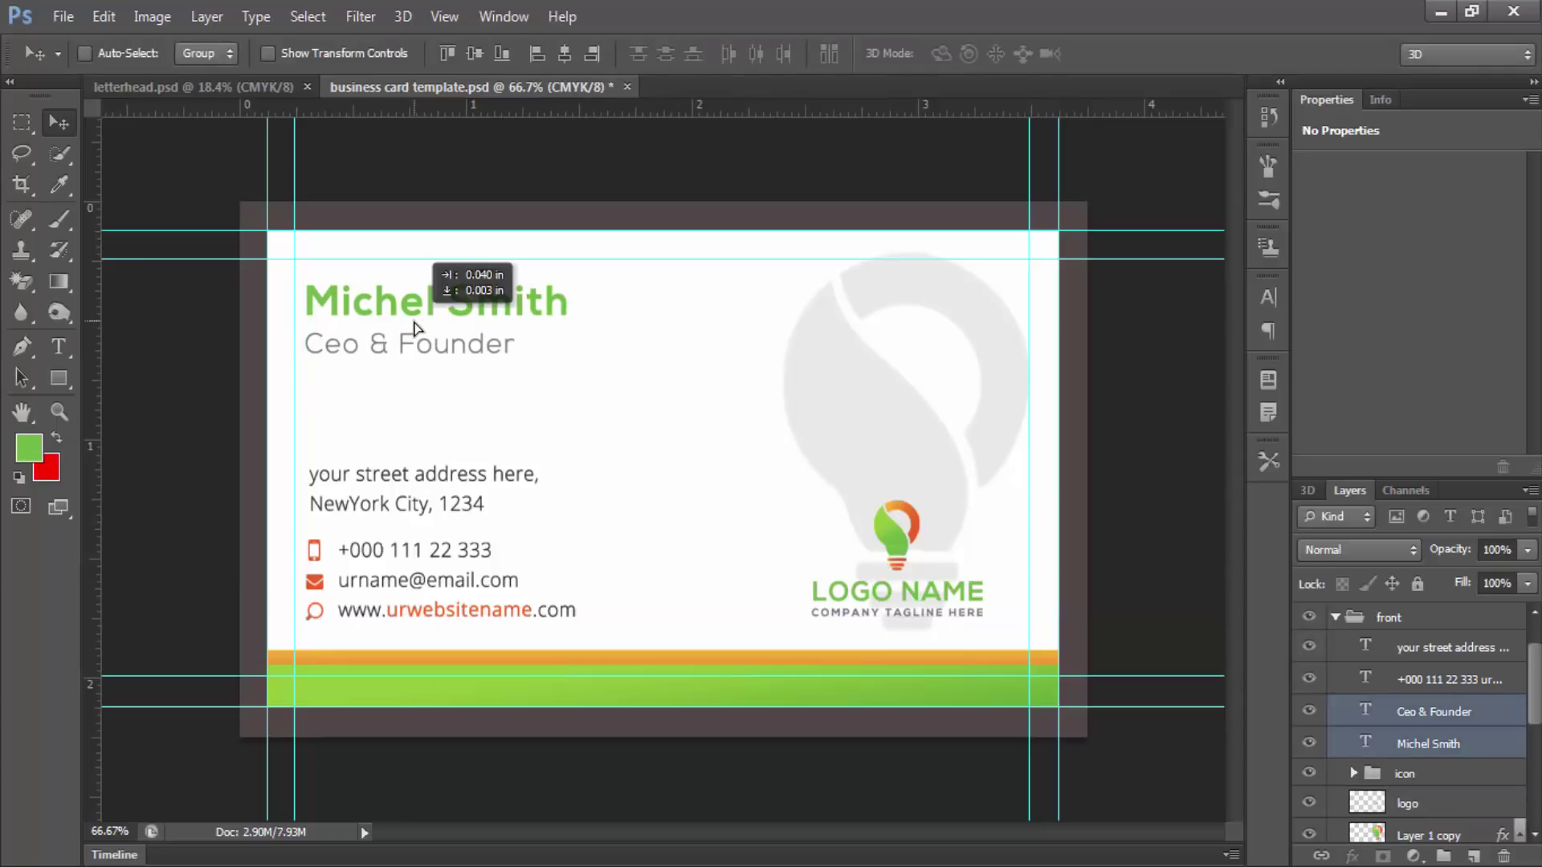
pyautogui.moveTo(413, 334); pyautogui.dragTo(422, 335)
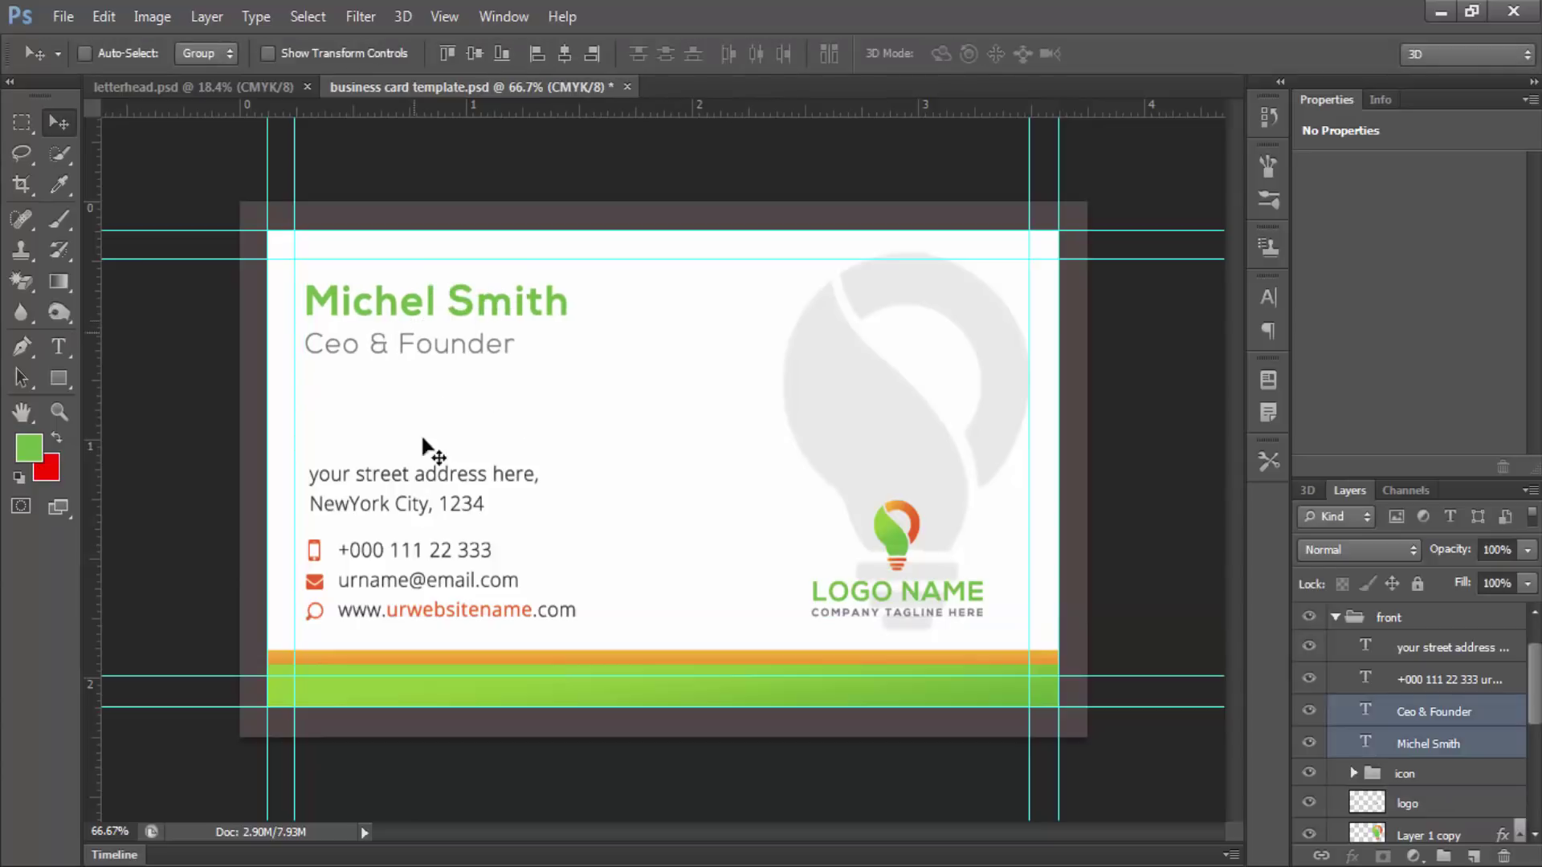
pyautogui.click(51, 375)
pyautogui.moveTo(313, 382); pyautogui.dragTo(448, 409)
# - Fill the Rectangle 5 bar with green sampled from the bottom strip and save
pyautogui.press('v')
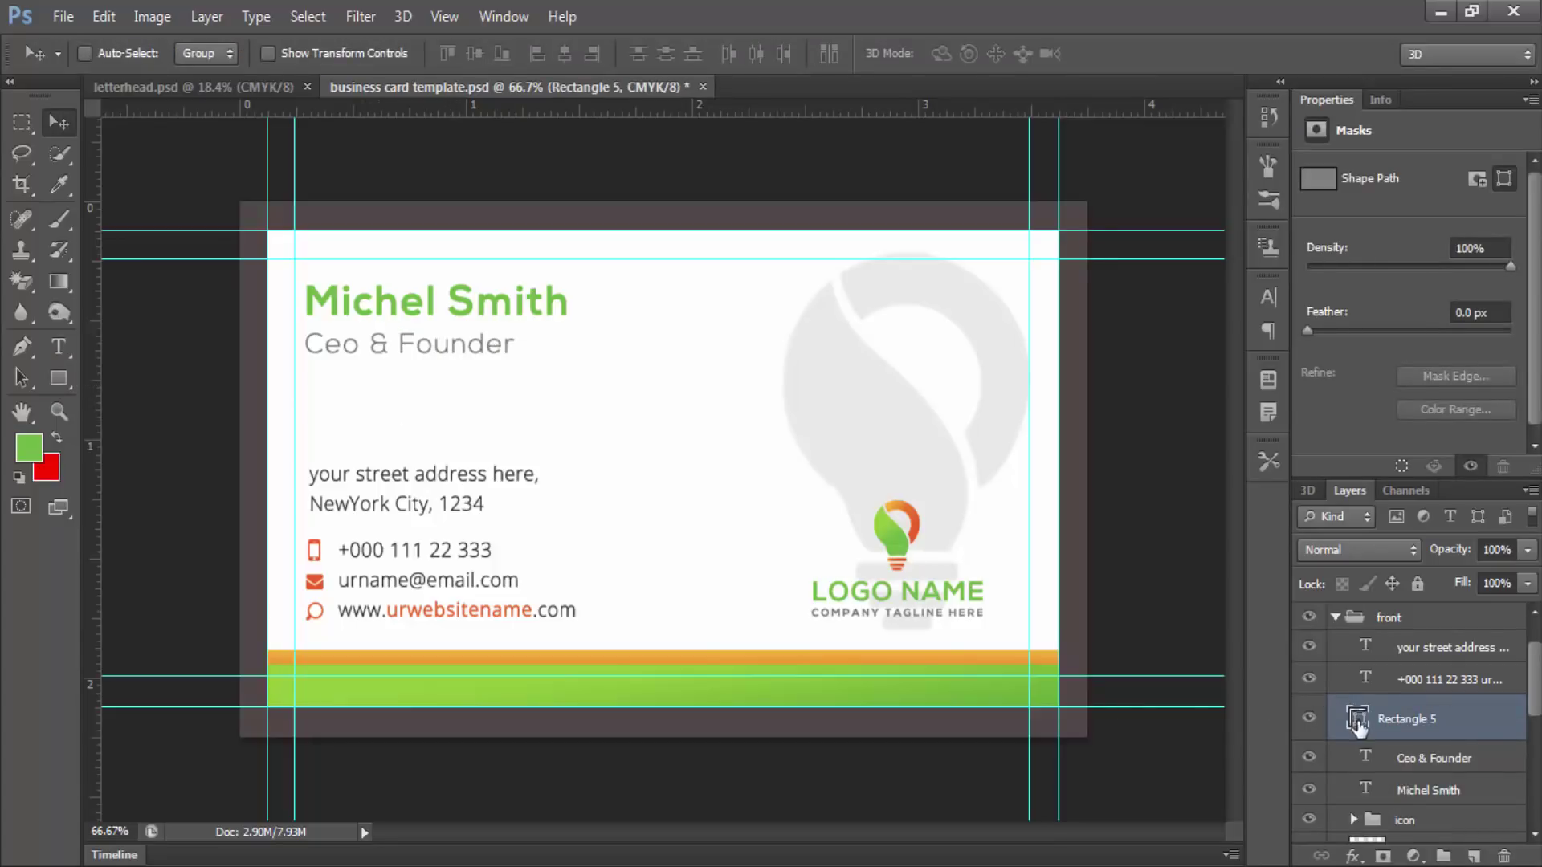
pyautogui.doubleClick(1357, 720)
pyautogui.moveTo(921, 397); pyautogui.dragTo(1007, 426)
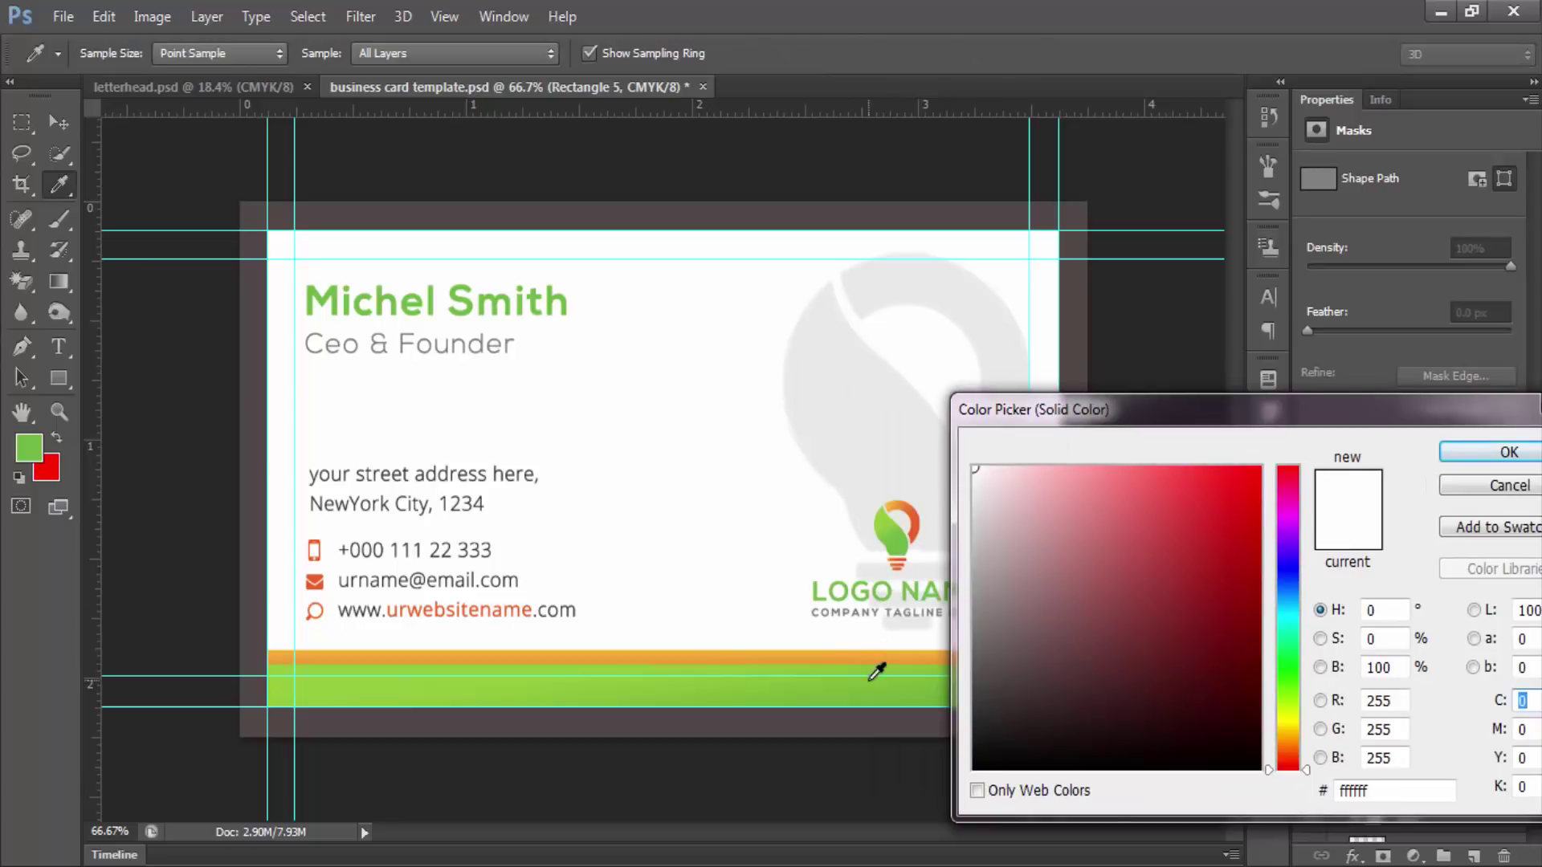
pyautogui.click(876, 673)
pyautogui.click(1530, 455)
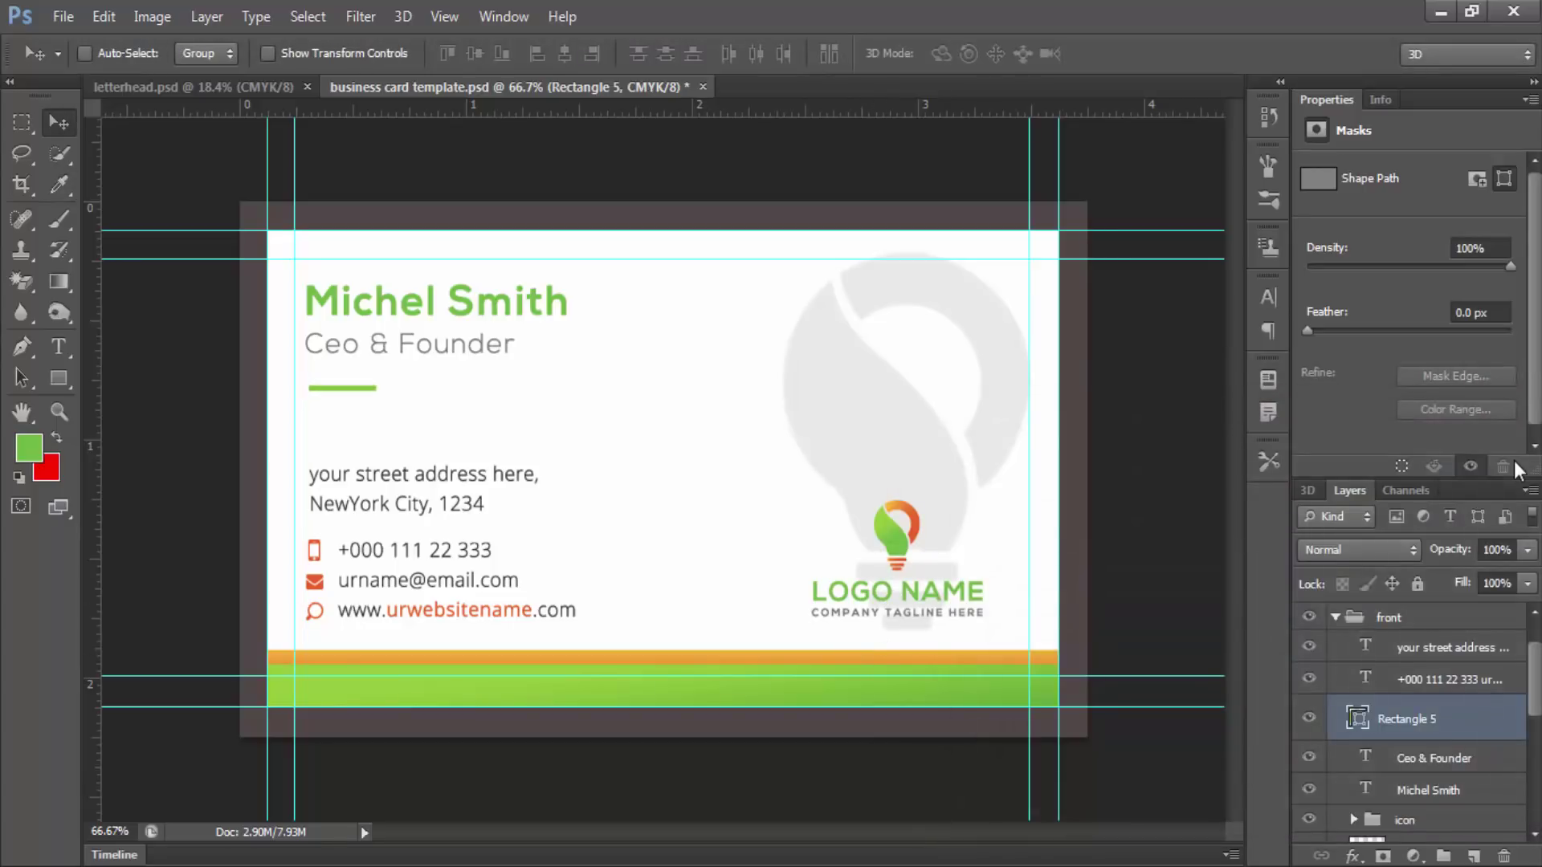
pyautogui.hotkey('ctrl', 's')
# - Expand the back folder and select its logo layer
pyautogui.press('t')
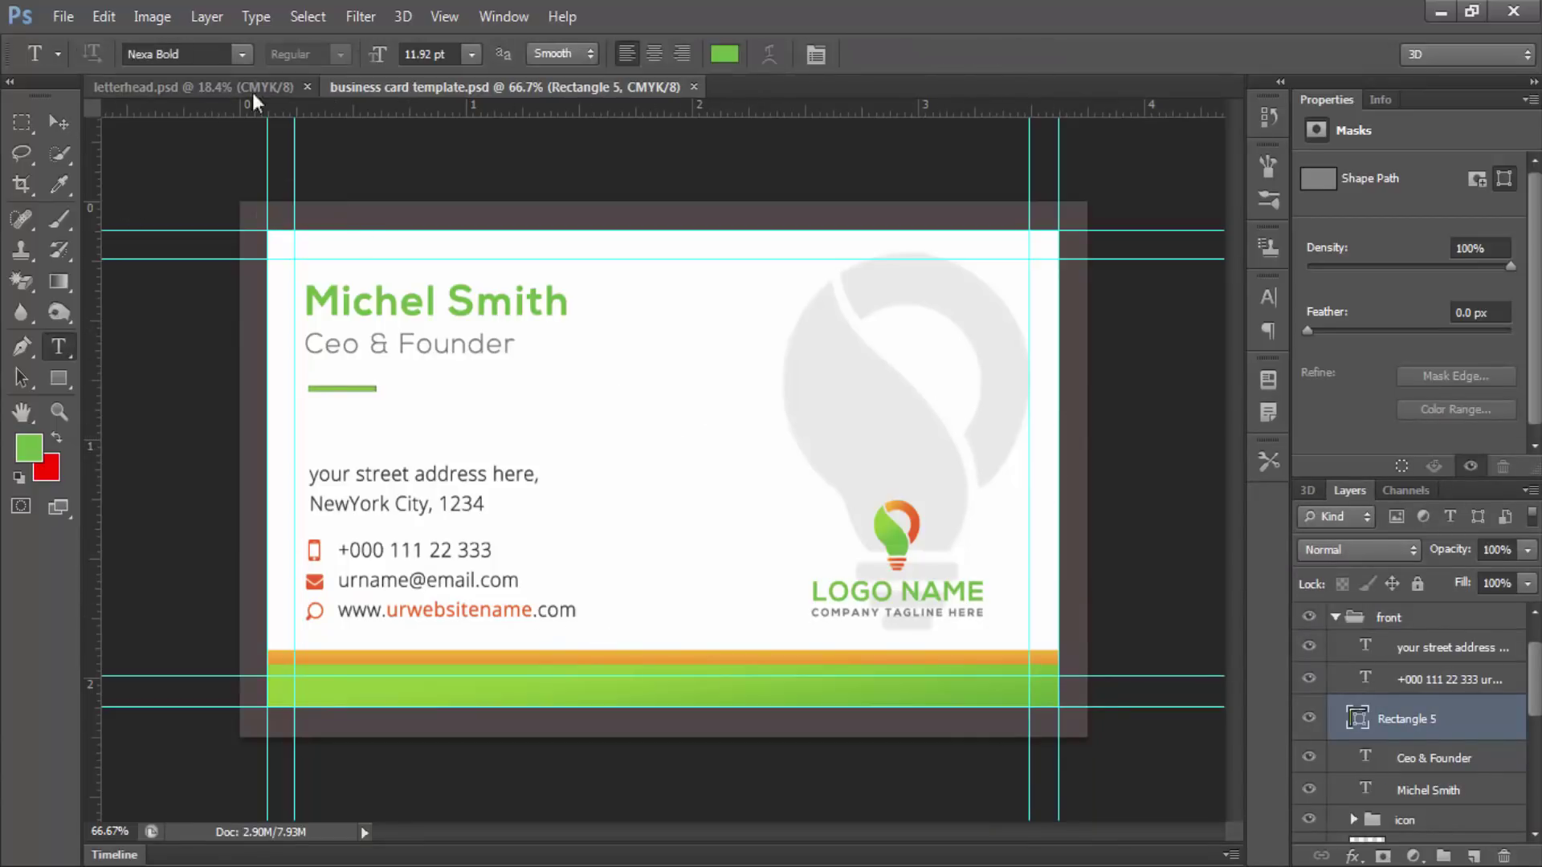
pyautogui.scroll(2, 1363, 705)
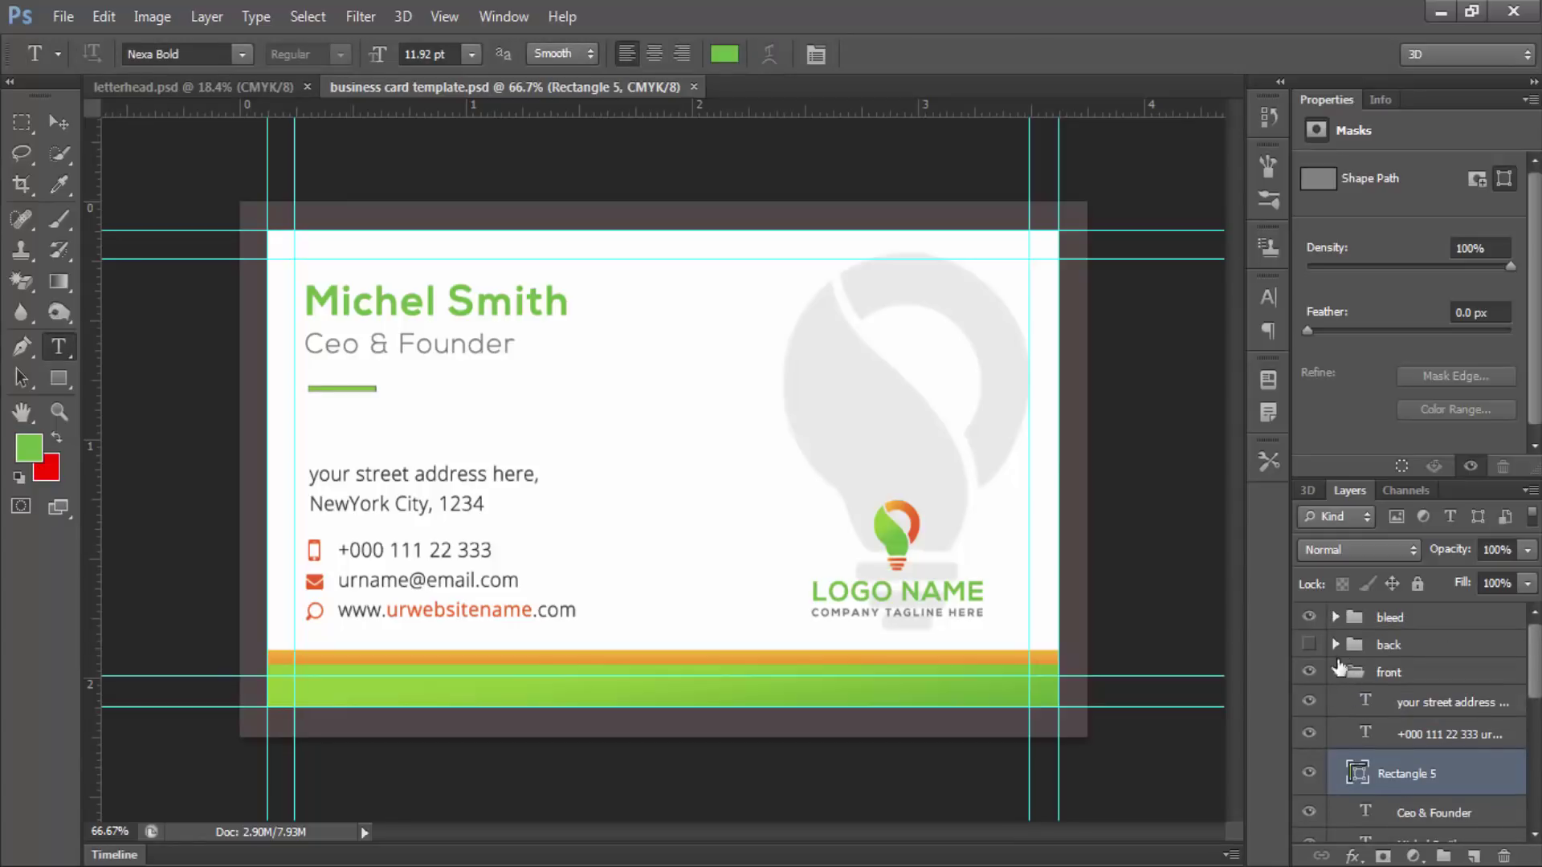
pyautogui.click(1335, 644)
pyautogui.click(1413, 675)
pyautogui.press('v')
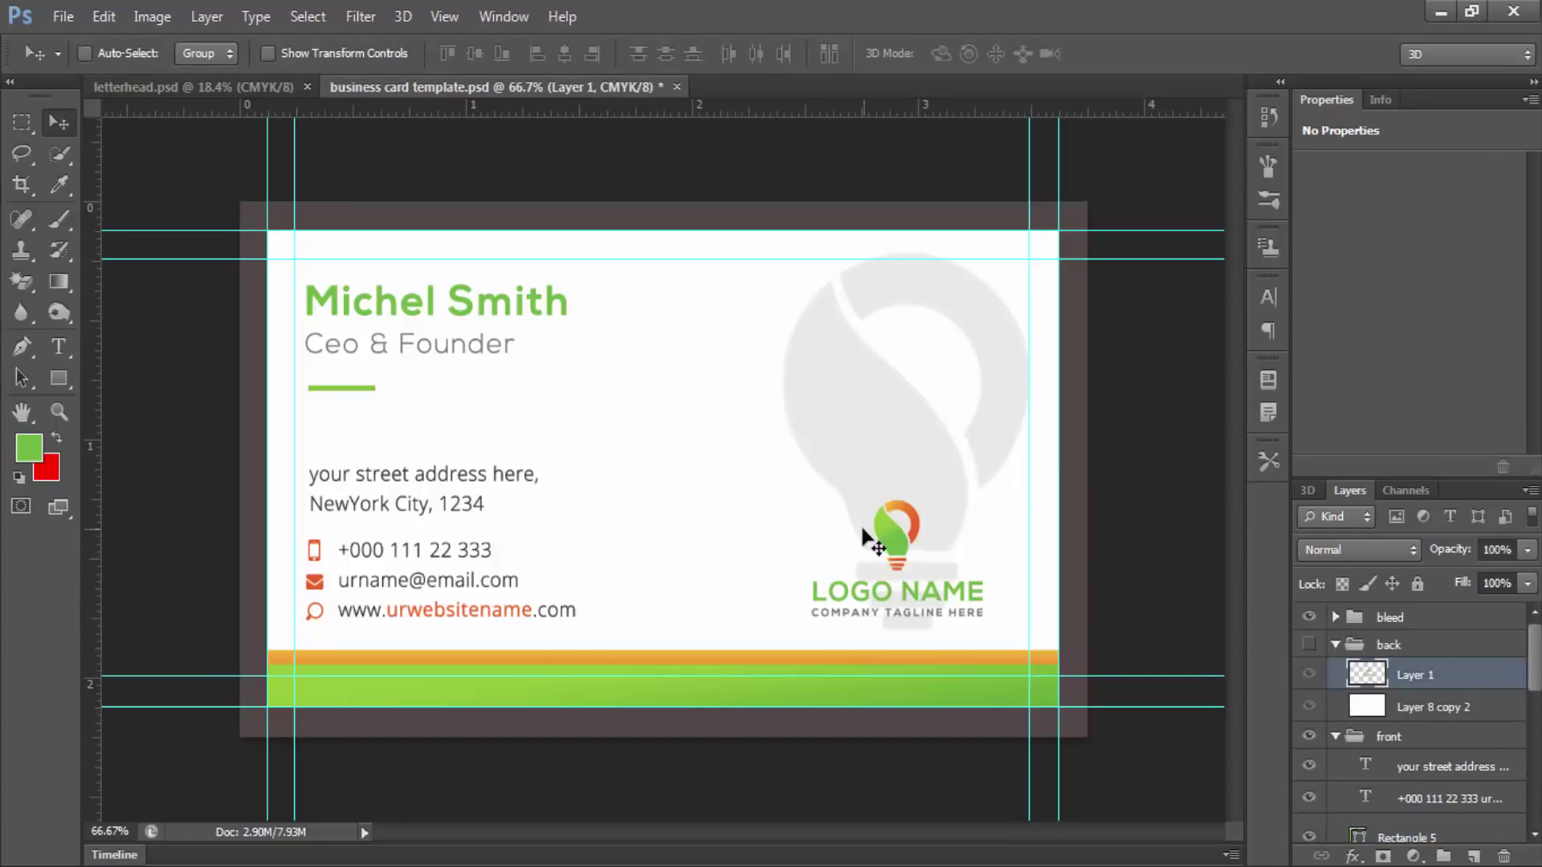
# - Copy the logo into letterhead.psd, enlarge it to 150%, and position it at the top left
pyautogui.moveTo(143, 88)
pyautogui.mouseDown()
pyautogui.moveTo(654, 450)
pyautogui.moveTo(524, 229)
pyautogui.mouseUp()
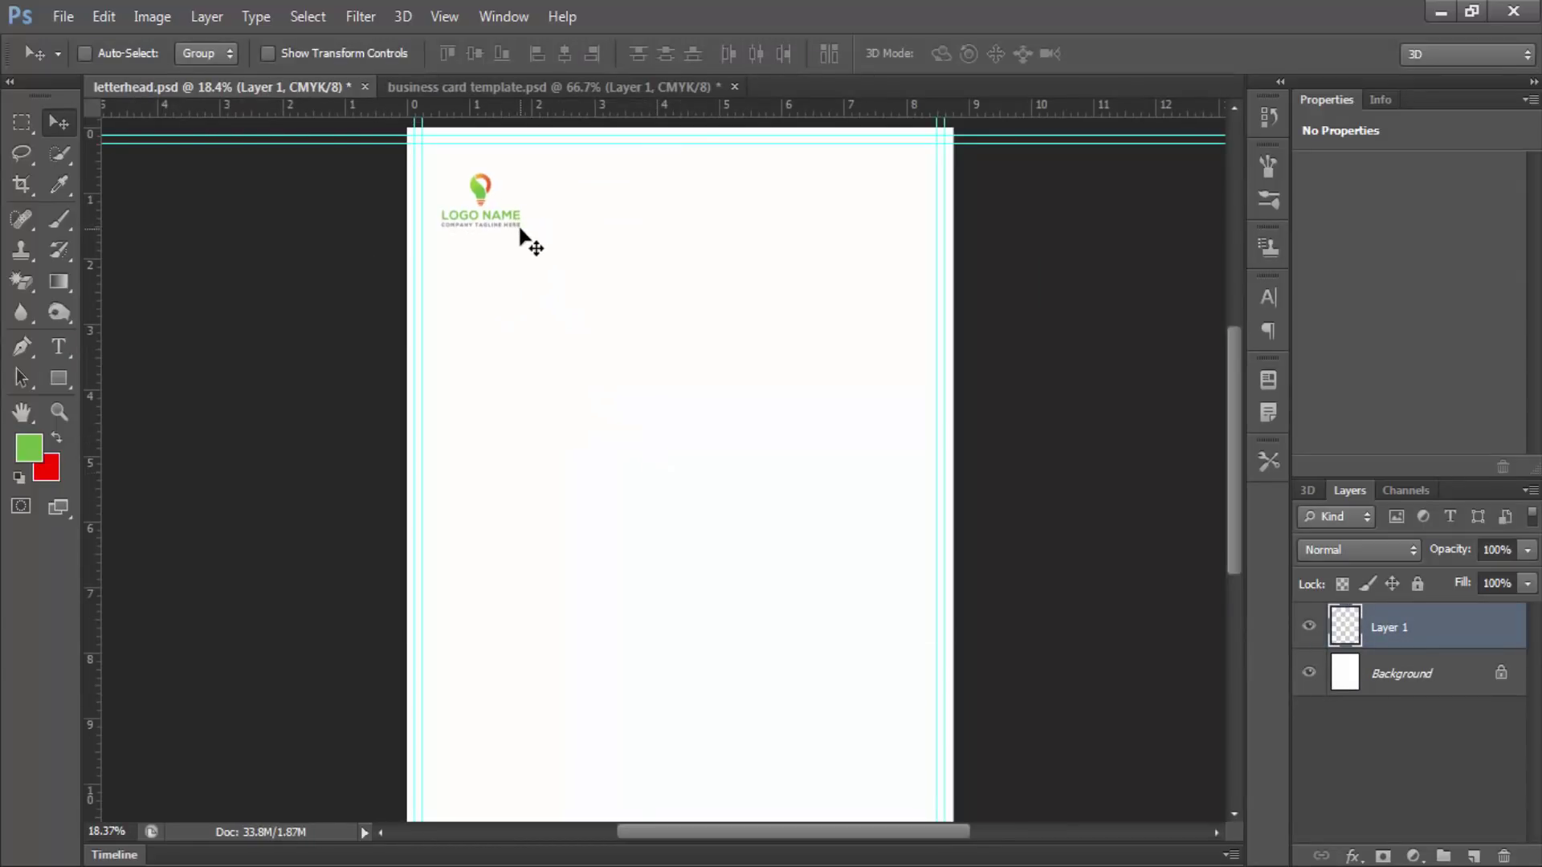
pyautogui.hotkey('ctrl', 't')
pyautogui.moveTo(522, 170); pyautogui.dragTo(555, 171)
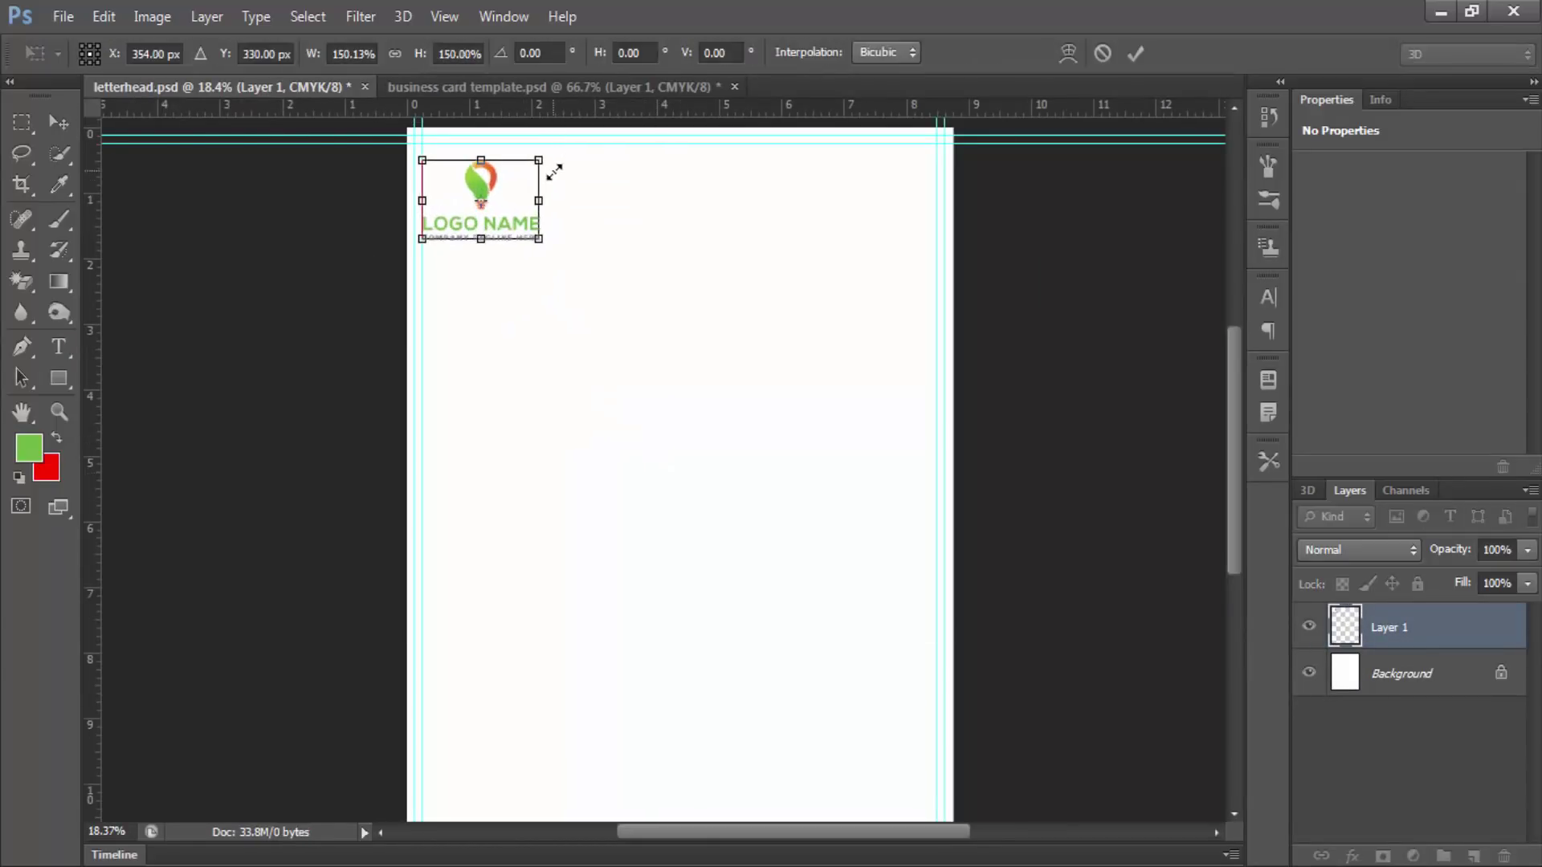
pyautogui.press('Return')
pyautogui.moveTo(448, 226)
pyautogui.mouseDown()
pyautogui.moveTo(541, 229)
pyautogui.moveTo(533, 240)
pyautogui.moveTo(573, 263)
pyautogui.moveTo(528, 234)
pyautogui.mouseUp()
pyautogui.hotkey('ctrl', 't')
pyautogui.press('Return')
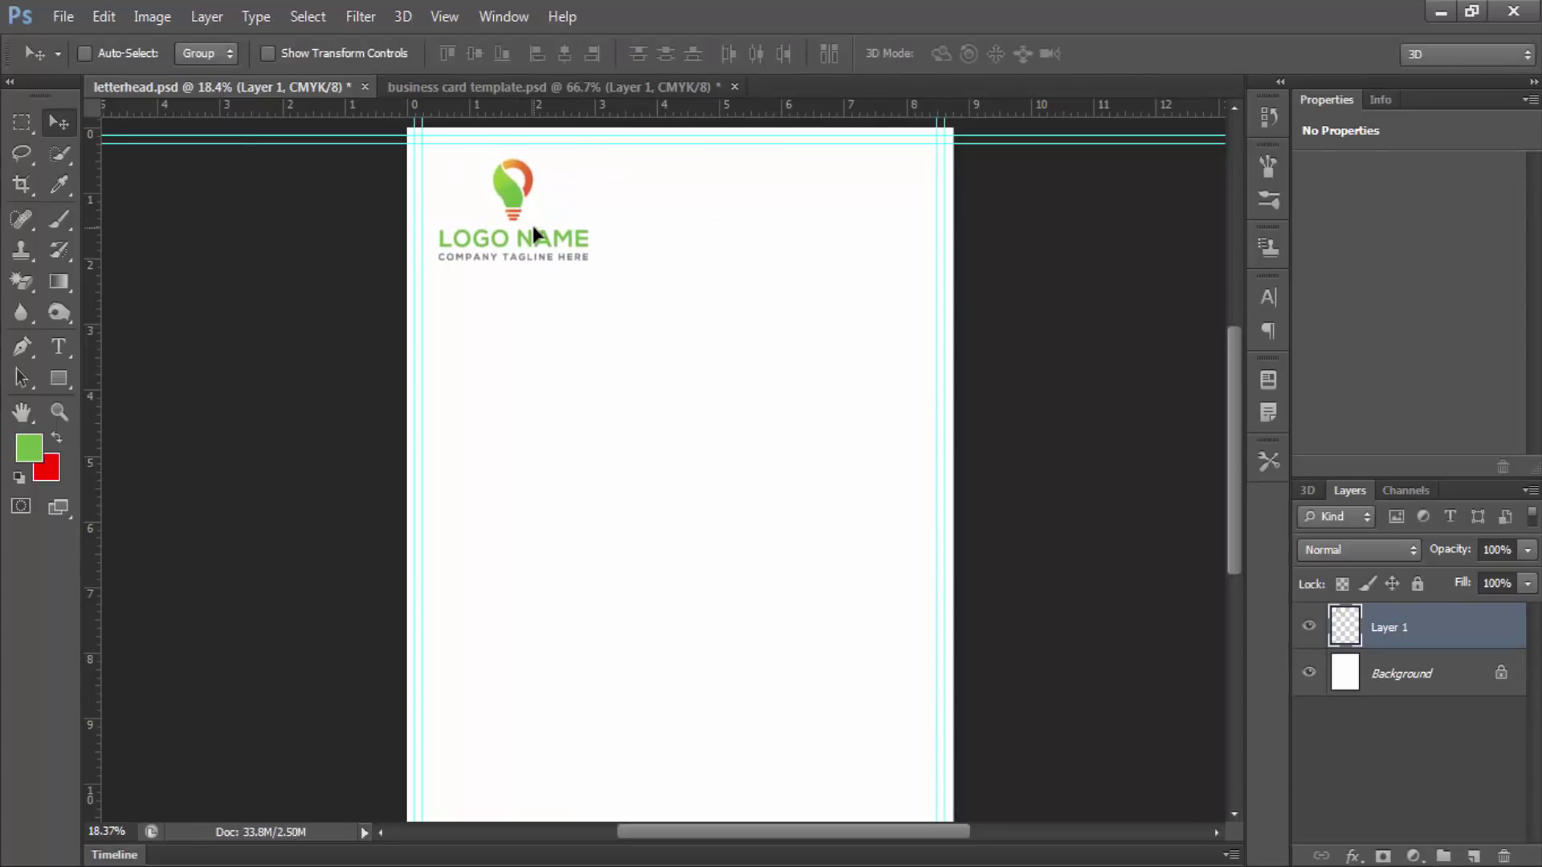
pyautogui.moveTo(533, 228); pyautogui.dragTo(532, 234)
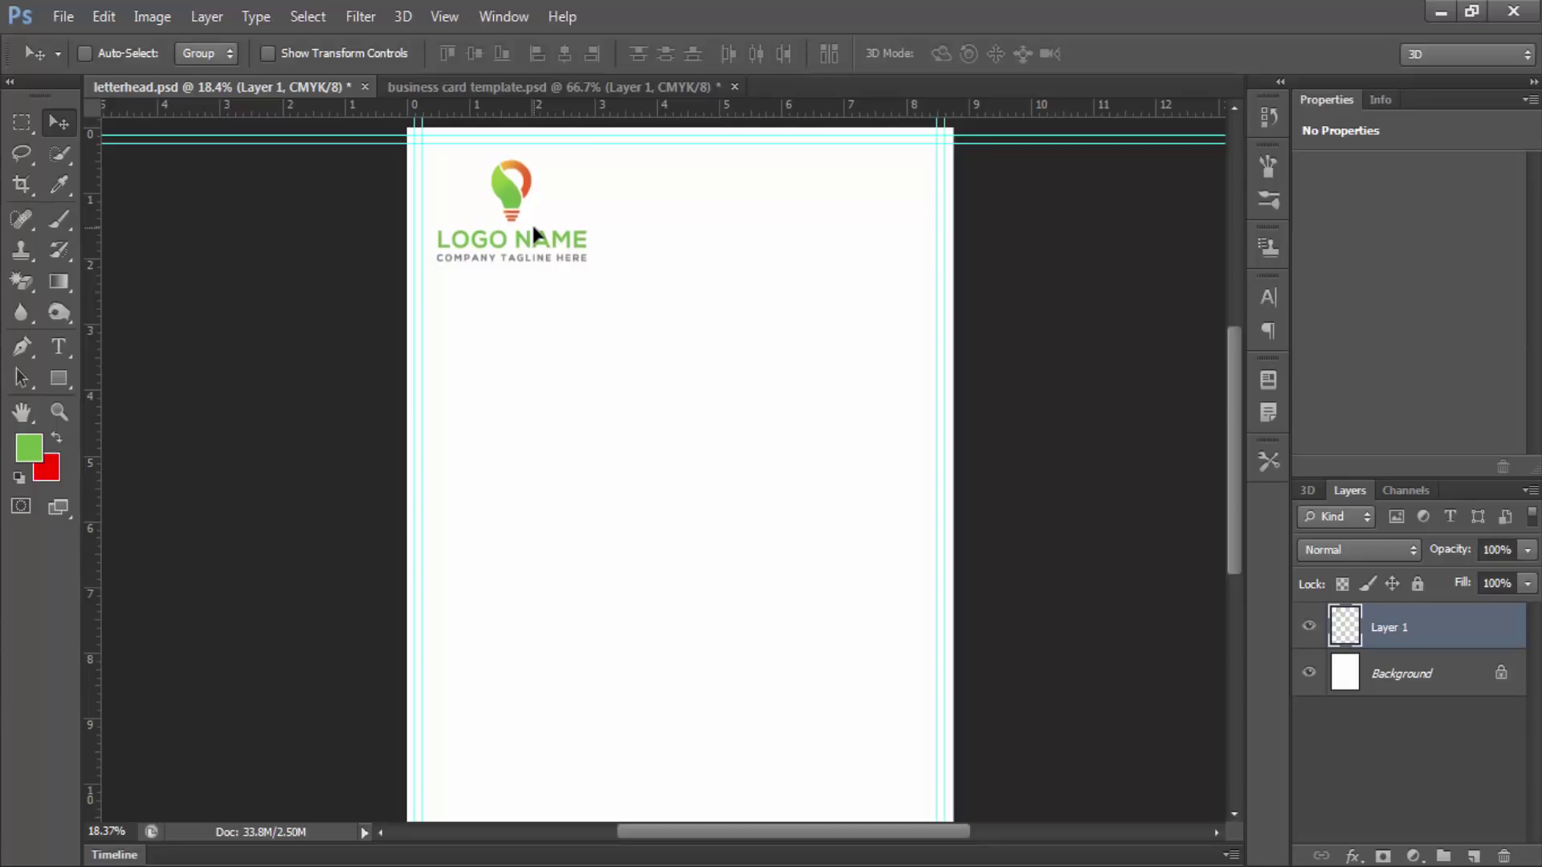
# - Copy the phone, e-mail and website lines into the letterhead, enlarge them, and place them near the top right
pyautogui.click(446, 87)
pyautogui.press('t')
pyautogui.click(517, 598)
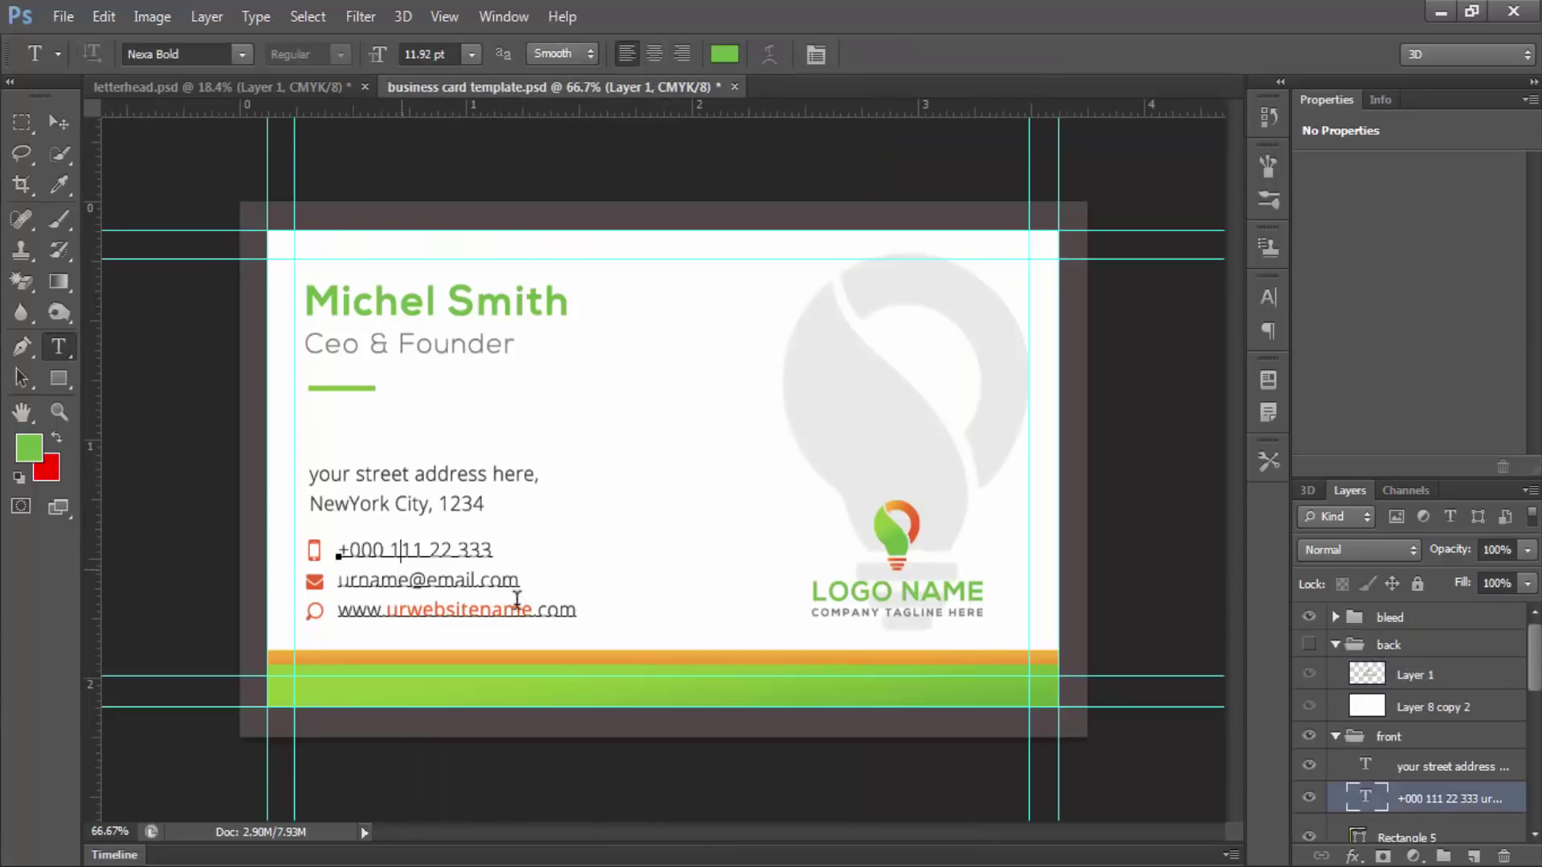
pyautogui.scroll(-3, 1426, 797)
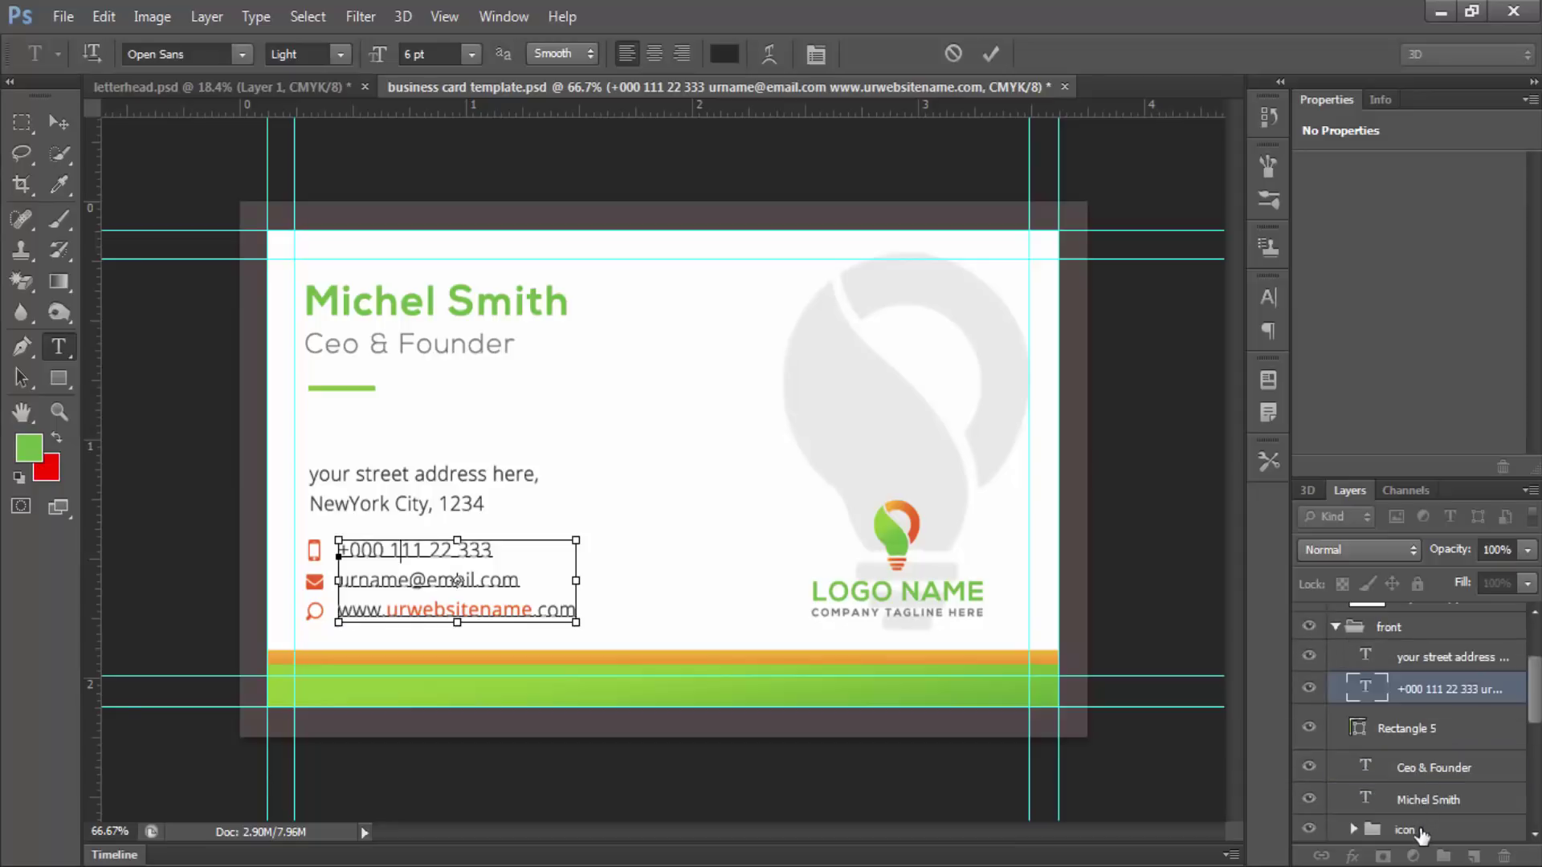
pyautogui.hotkey('ctrl', 'Return')
pyautogui.press('v')
pyautogui.moveTo(947, 681); pyautogui.dragTo(802, 322)
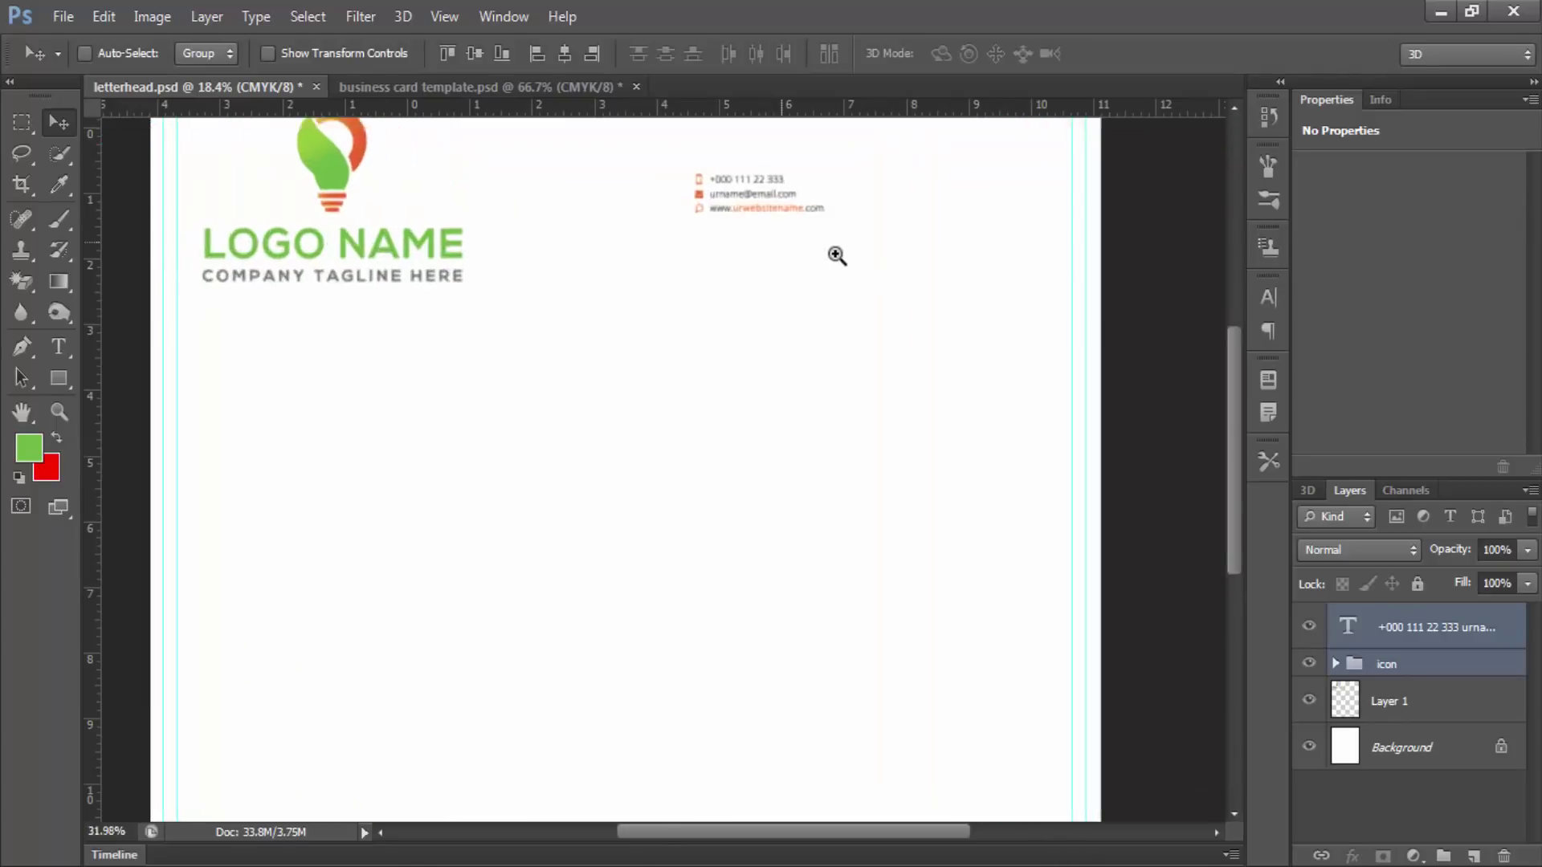
pyautogui.scroll(3, 833, 252)
pyautogui.hotkey('ctrl', 't')
pyautogui.moveTo(825, 354); pyautogui.dragTo(857, 357)
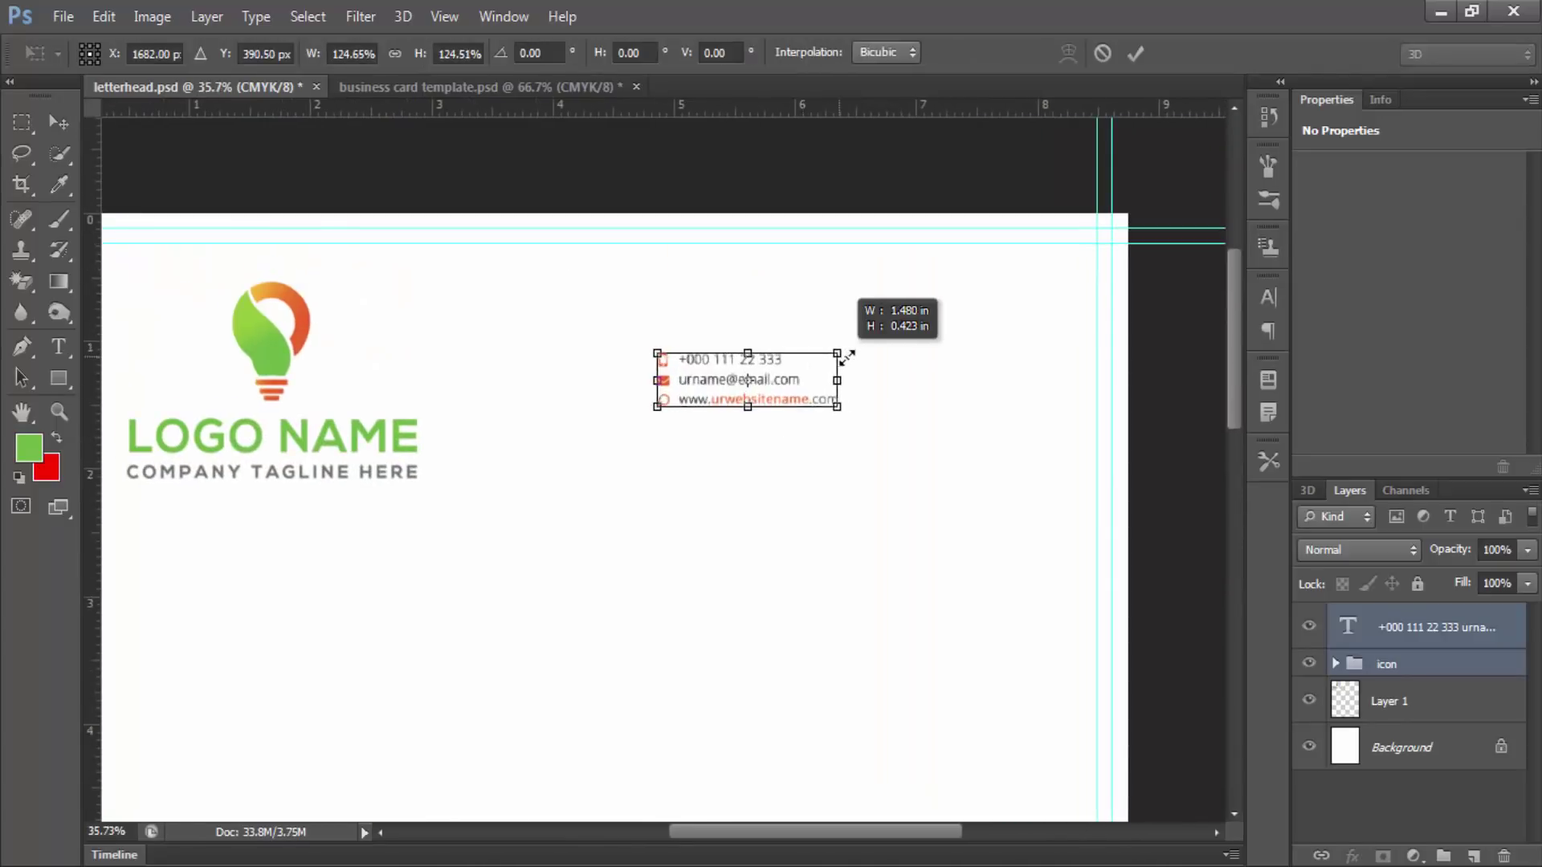
pyautogui.press('Return')
pyautogui.moveTo(725, 401); pyautogui.dragTo(730, 331)
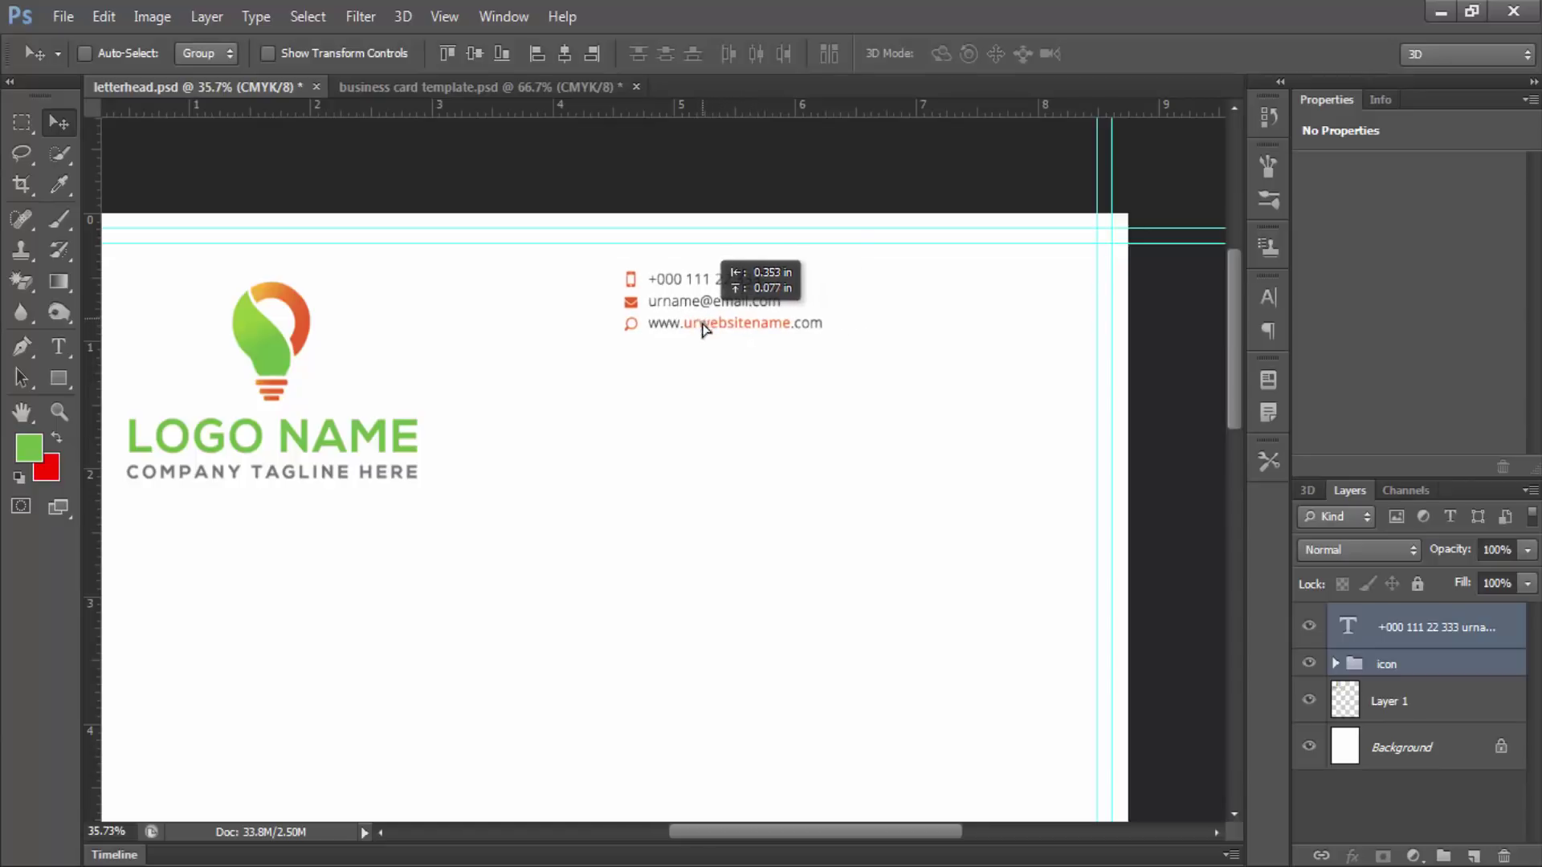
pyautogui.moveTo(729, 331); pyautogui.dragTo(701, 331)
# - Draw a thin green vertical bar beside the contact lines and duplicate it to their right
pyautogui.click(50, 382)
pyautogui.moveTo(623, 282)
pyautogui.mouseDown()
pyautogui.moveTo(633, 343)
pyautogui.moveTo(612, 313)
pyautogui.mouseUp()
pyautogui.press('v')
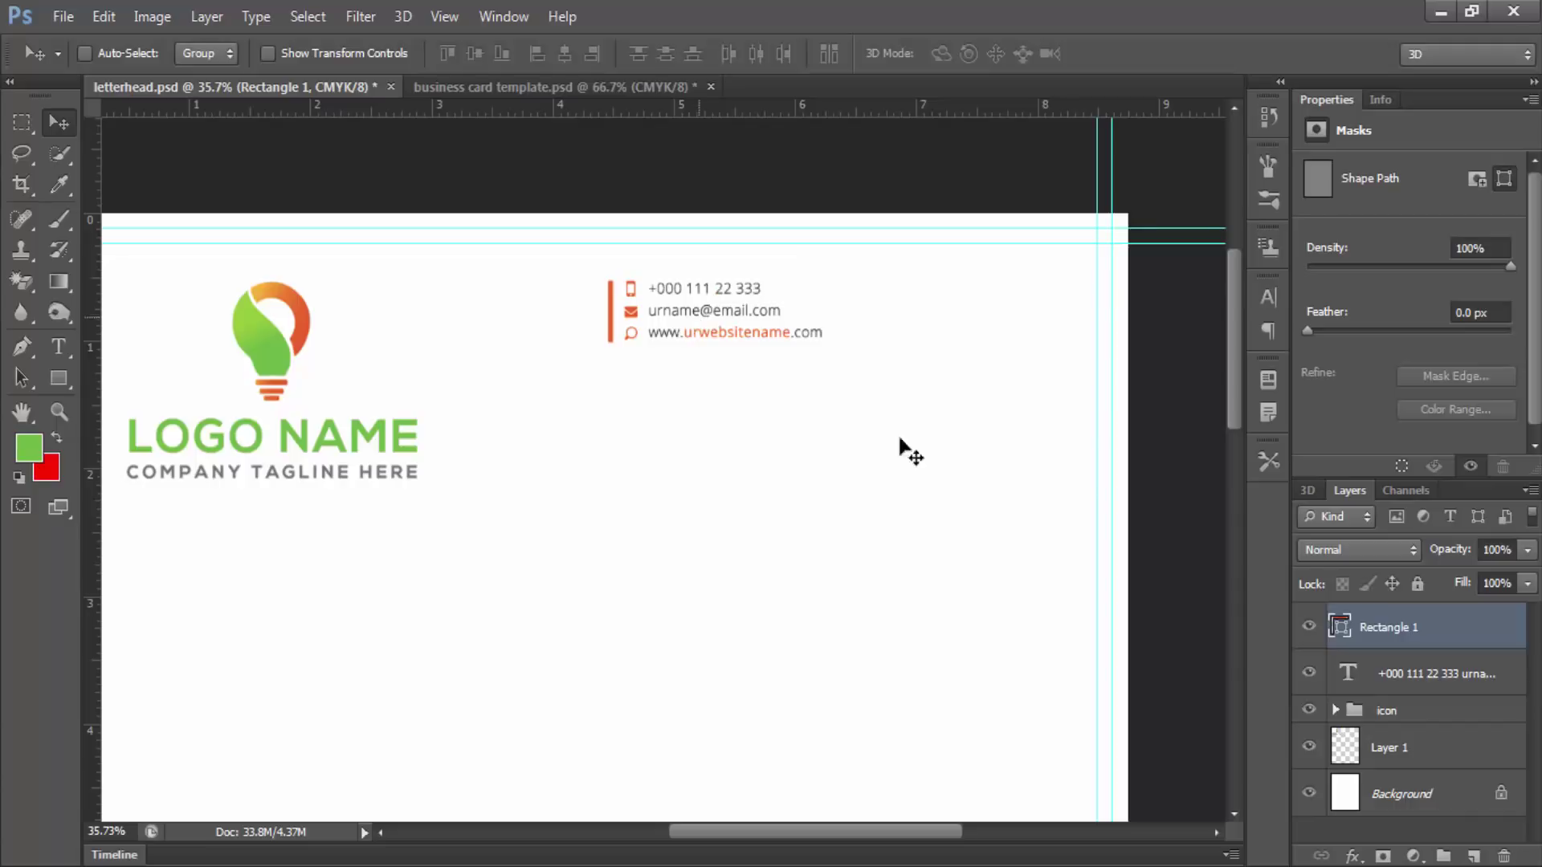
pyautogui.doubleClick(1346, 632)
pyautogui.click(273, 436)
pyautogui.click(1472, 457)
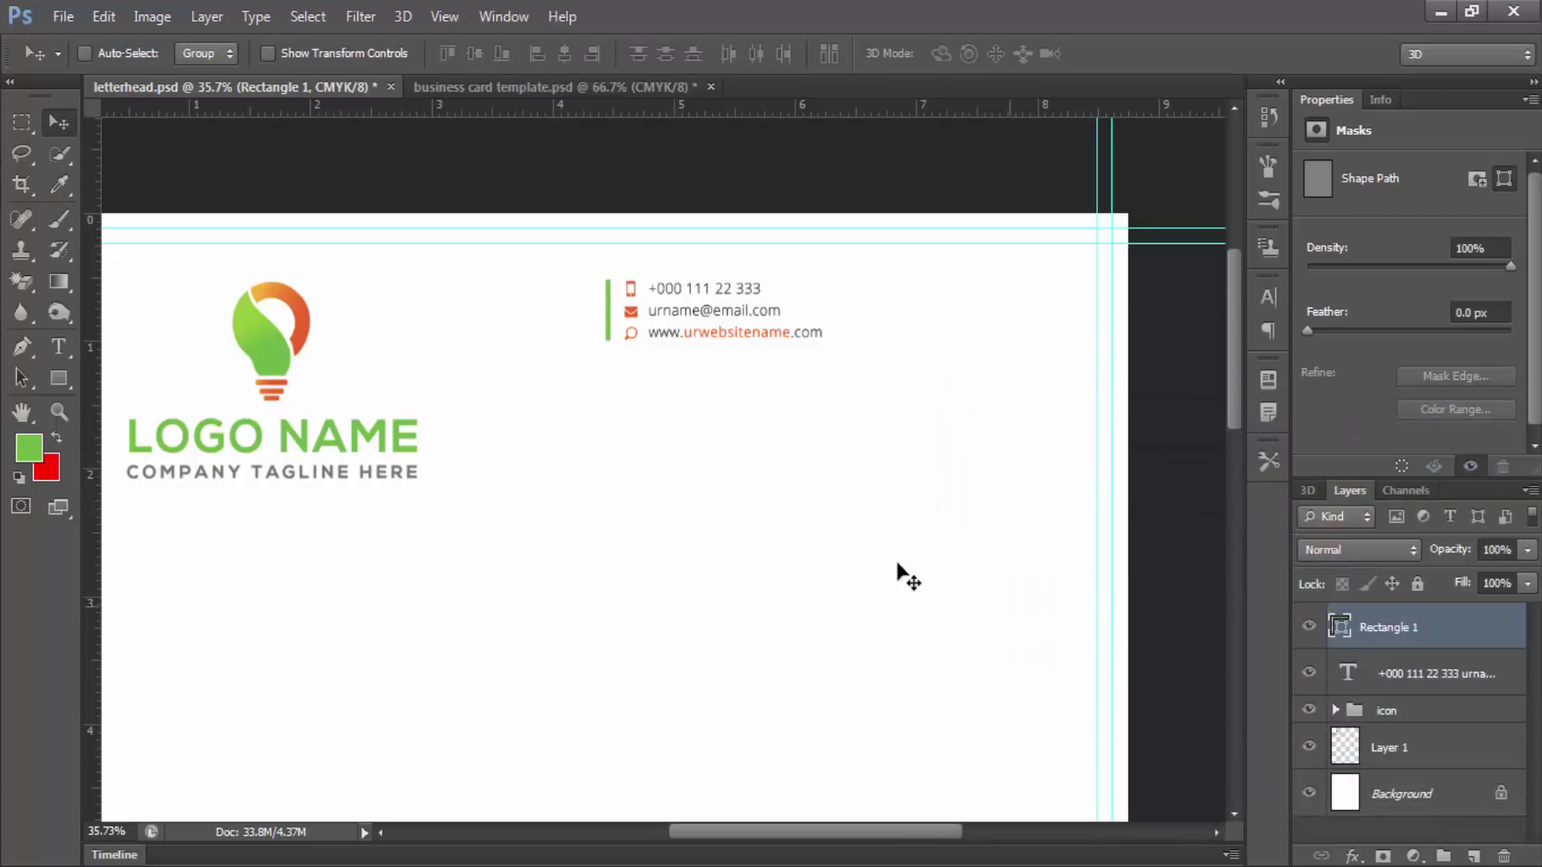
pyautogui.keyDown('alt'); pyautogui.moveTo(608, 337); pyautogui.dragTo(866, 348); pyautogui.keyUp('alt')
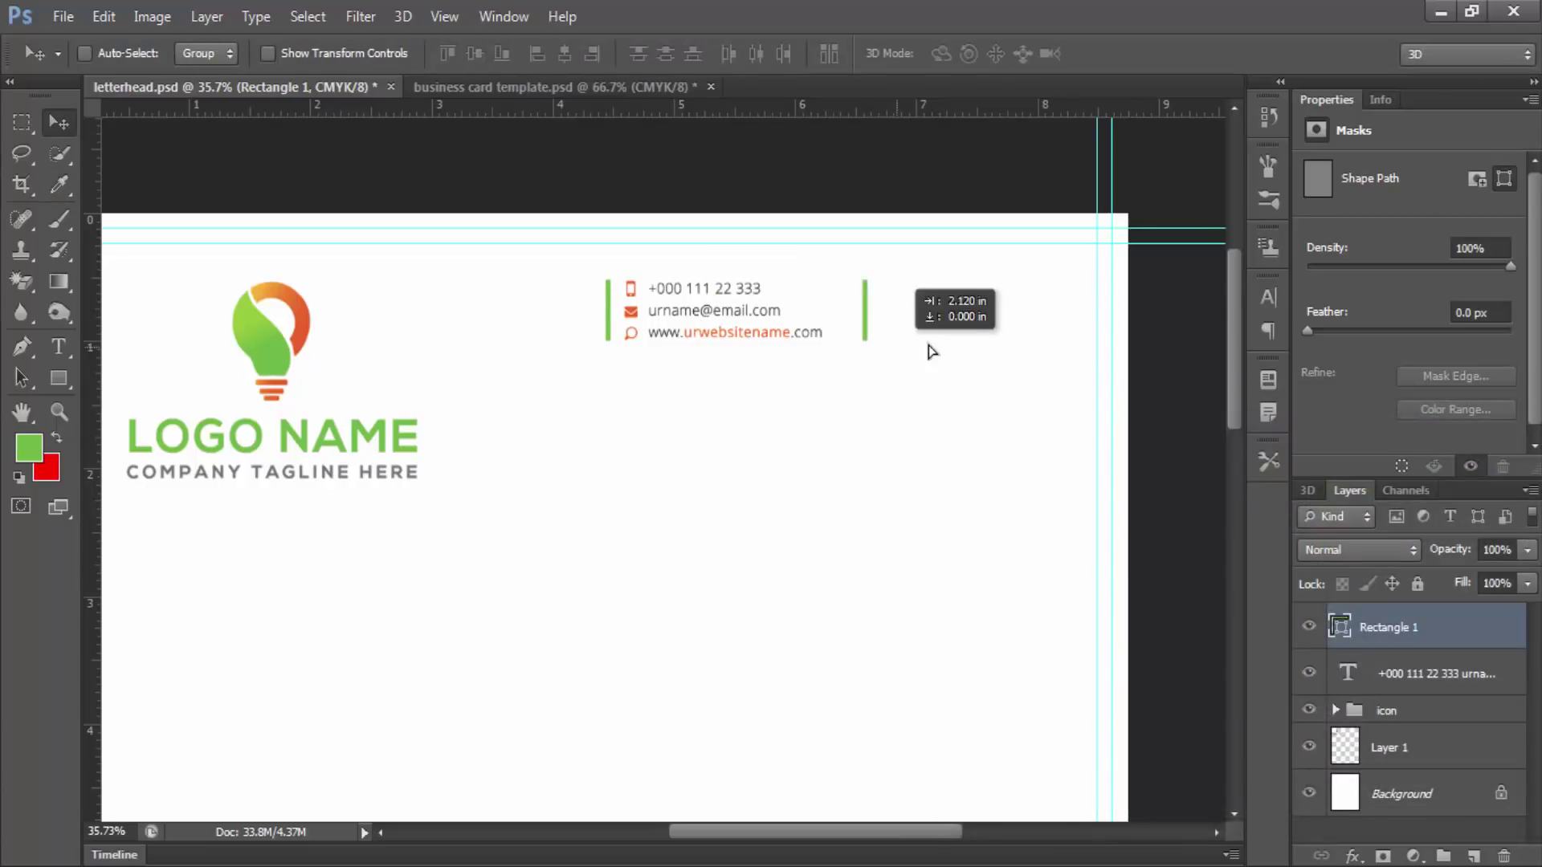
# - Copy the street address text from the business card and place it right of the second bar
pyautogui.click(498, 87)
pyautogui.click(346, 474)
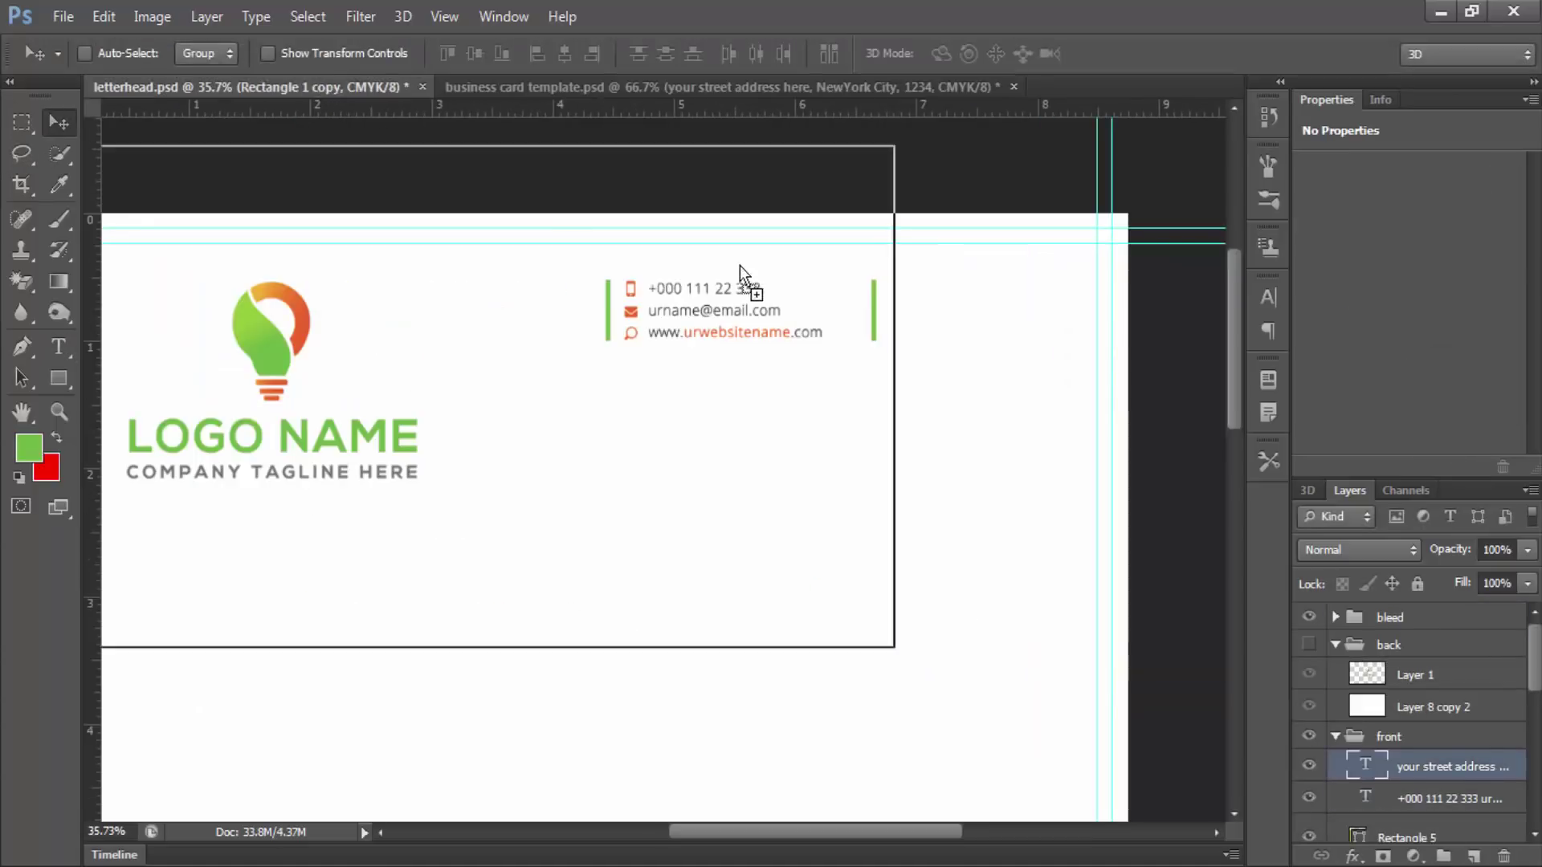
pyautogui.moveTo(318, 89); pyautogui.dragTo(740, 265)
pyautogui.moveTo(740, 273); pyautogui.dragTo(910, 325)
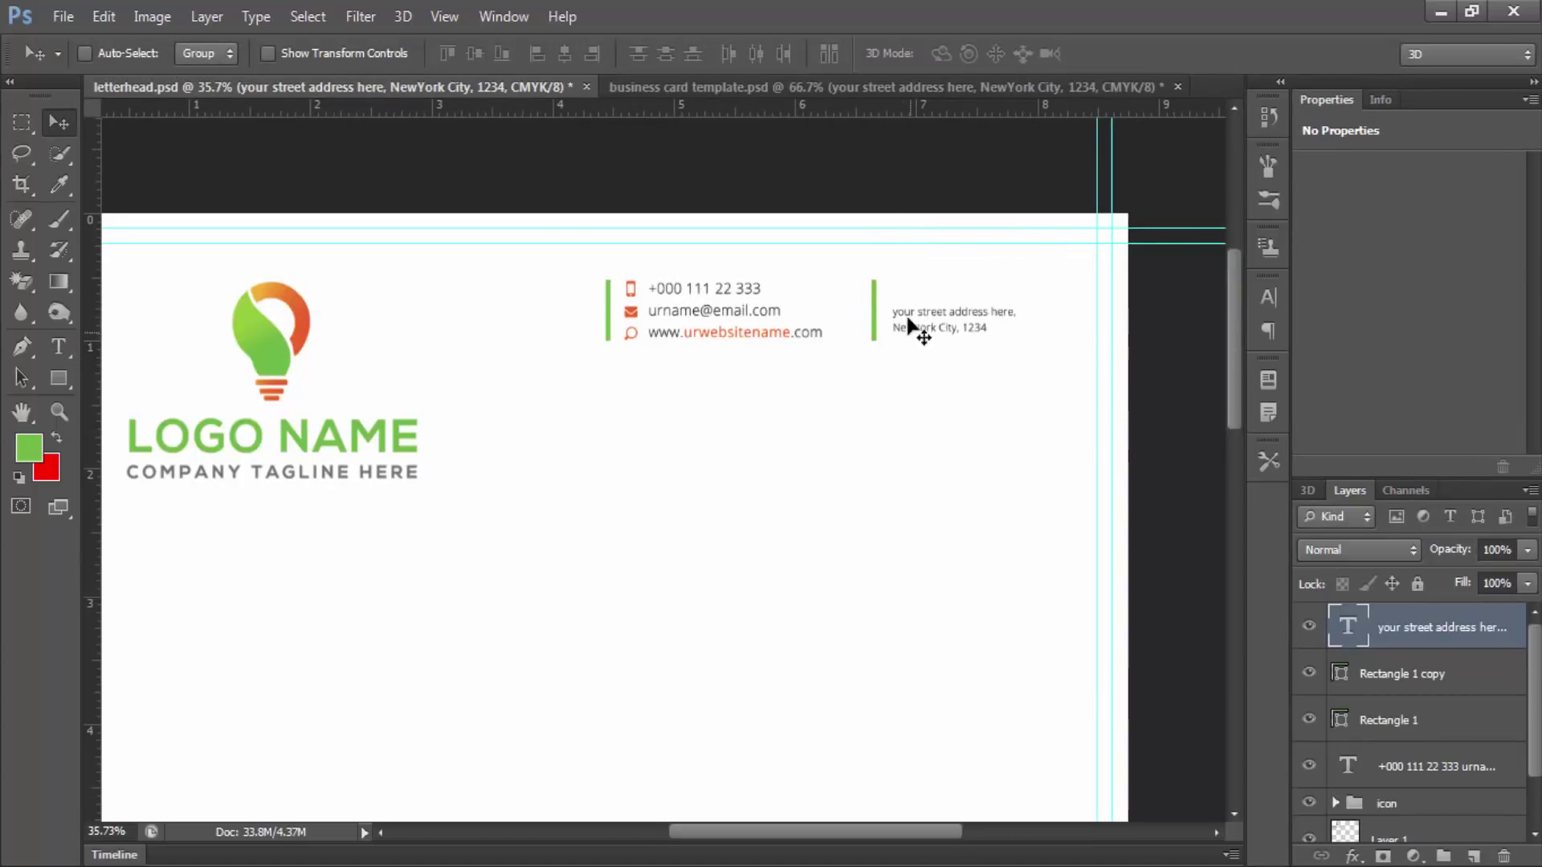
# - Add an Address label line above the address, coloured with the phone icon's orange, in Regular weight
pyautogui.doubleClick(895, 313)
pyautogui.press('Return')
pyautogui.write('Address')
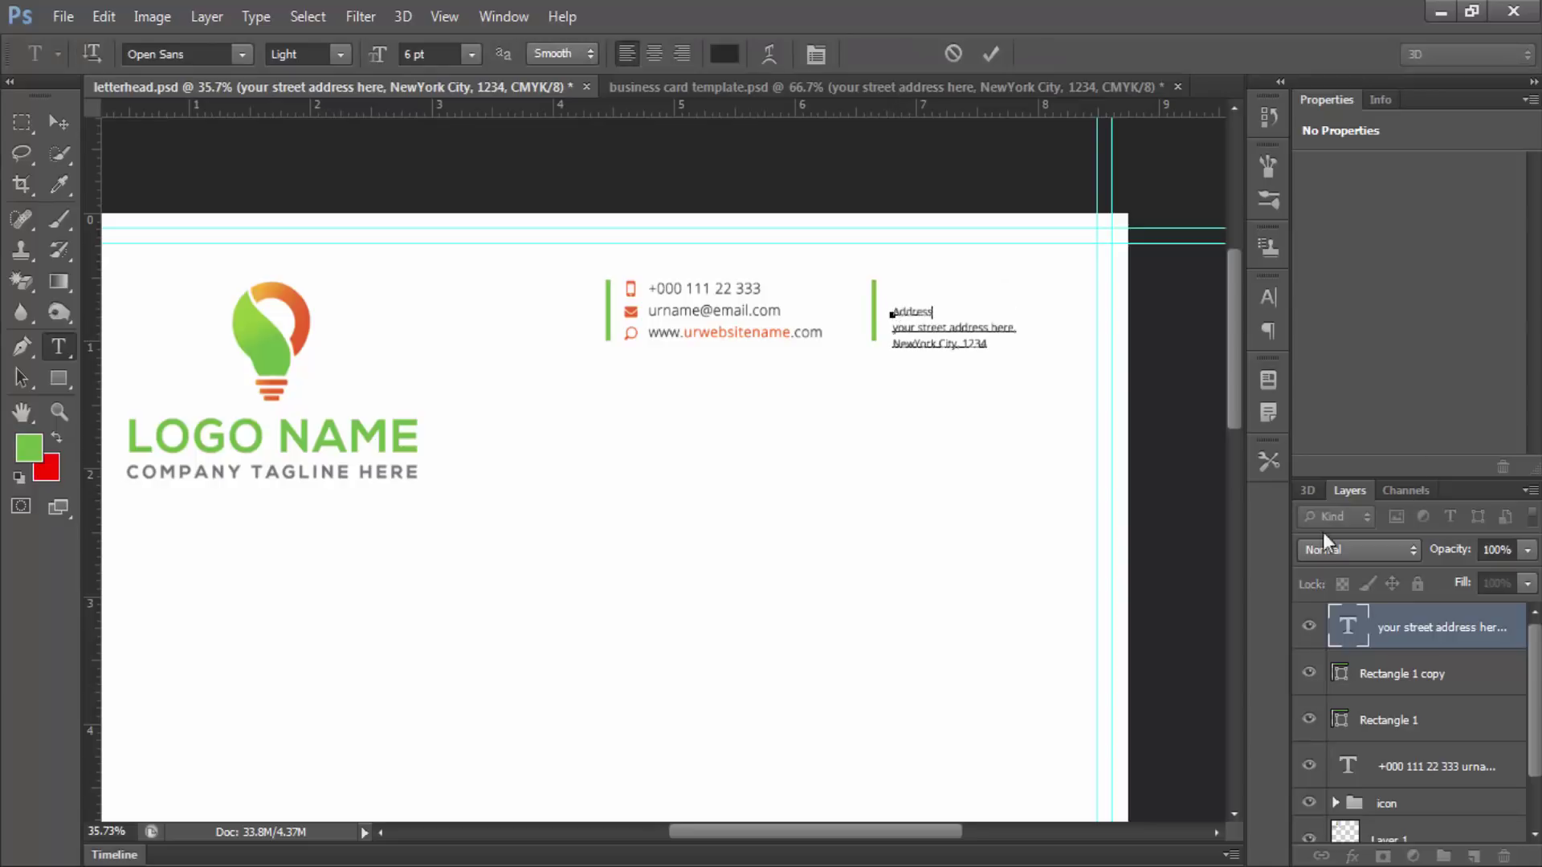
pyautogui.write(':')
pyautogui.click(727, 53)
pyautogui.click(632, 303)
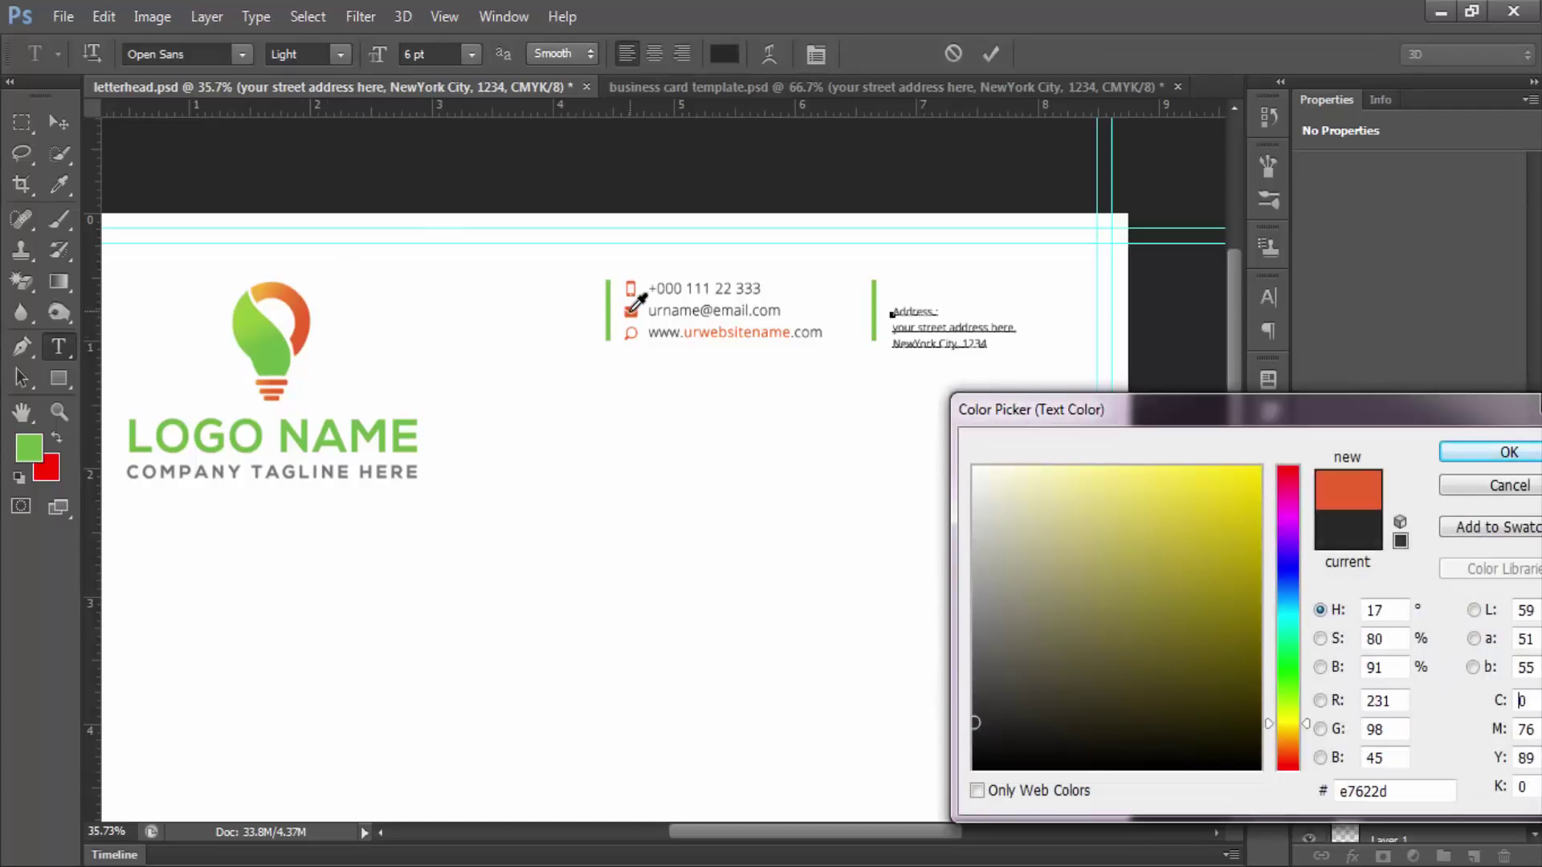
pyautogui.click(1485, 452)
pyautogui.click(309, 54)
pyautogui.click(305, 155)
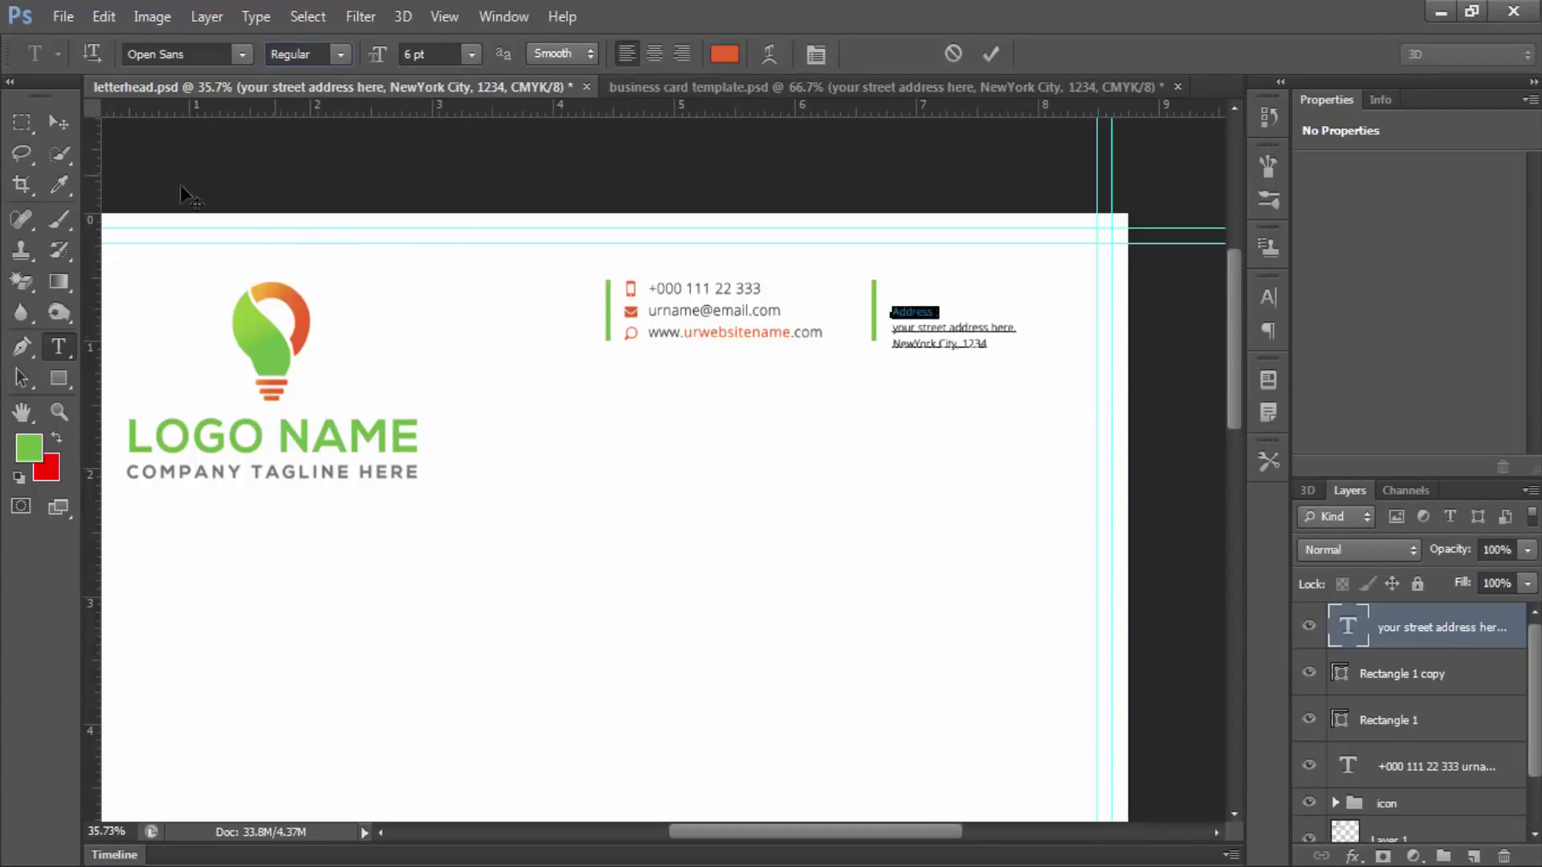
# - Select the address text and check the contact lines' character settings
pyautogui.hotkey('ctrl', 'a')
pyautogui.hotkey('ctrl', 'h')
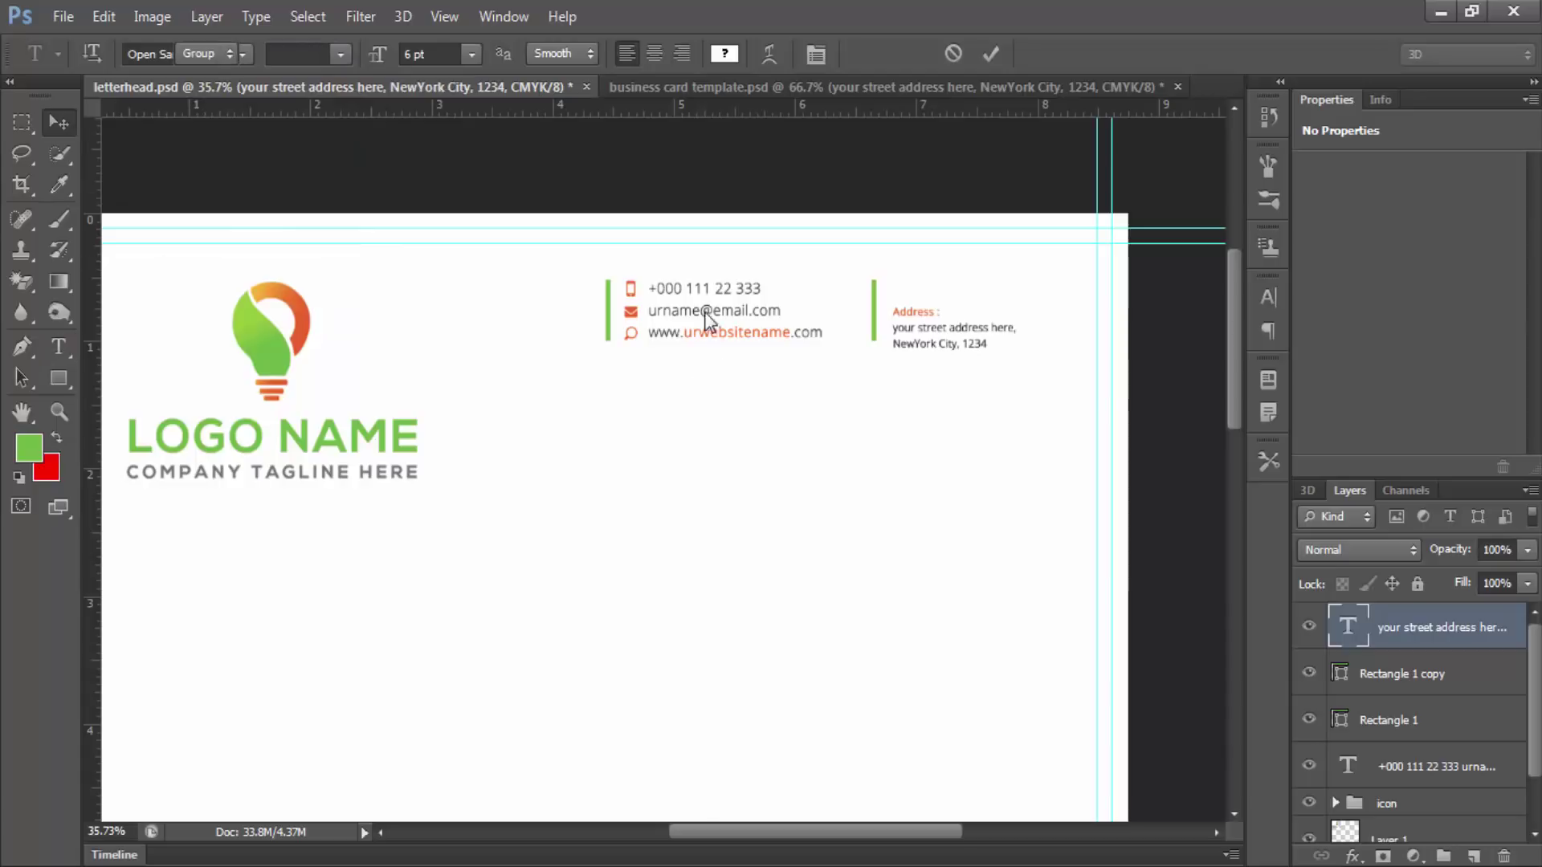
pyautogui.click(699, 311)
pyautogui.click(1268, 297)
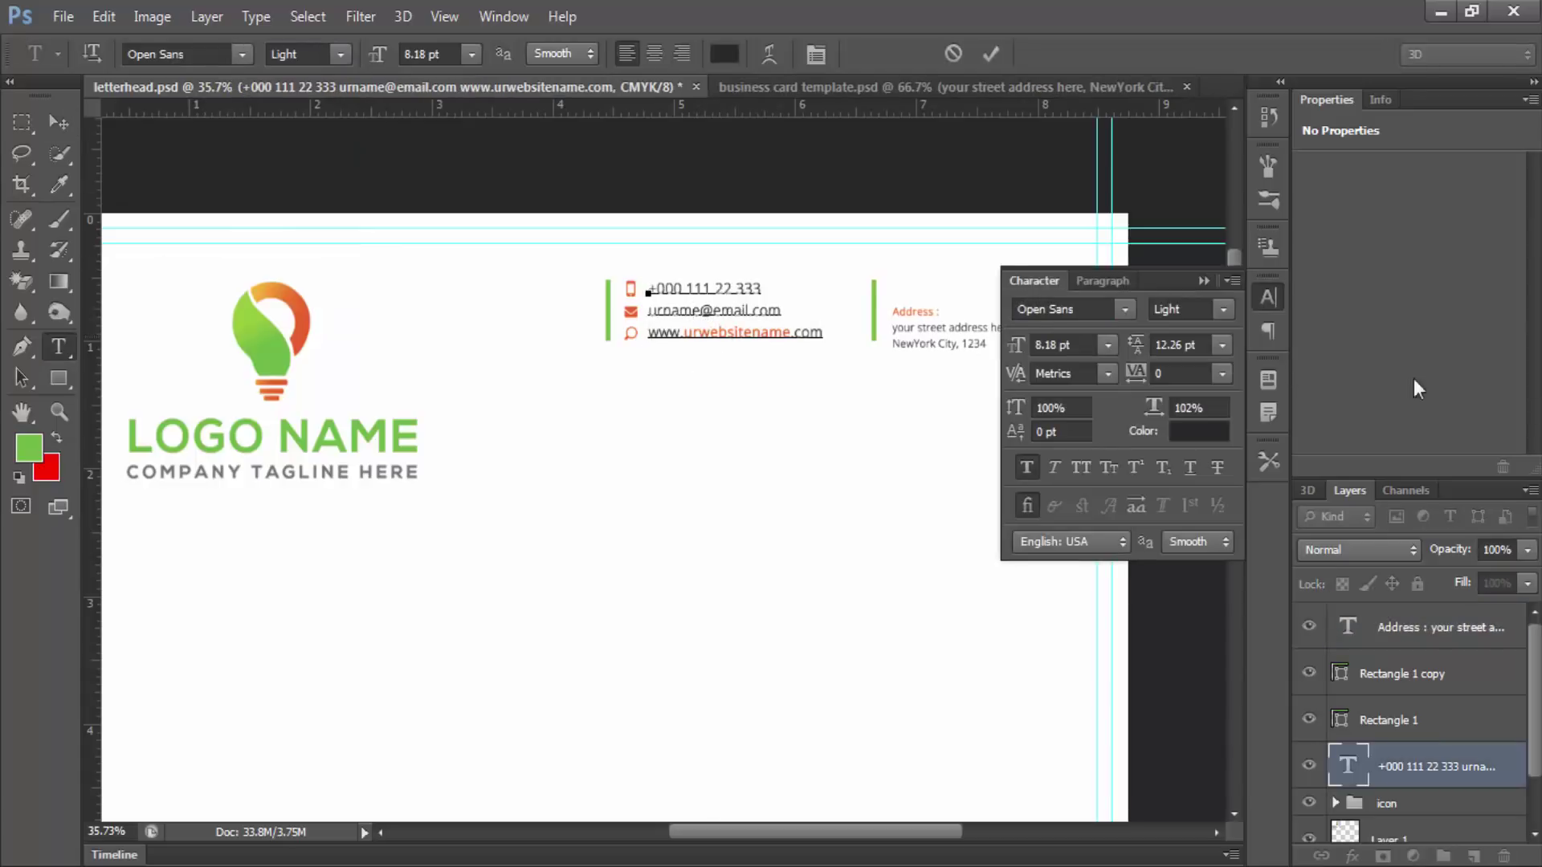
pyautogui.click(992, 54)
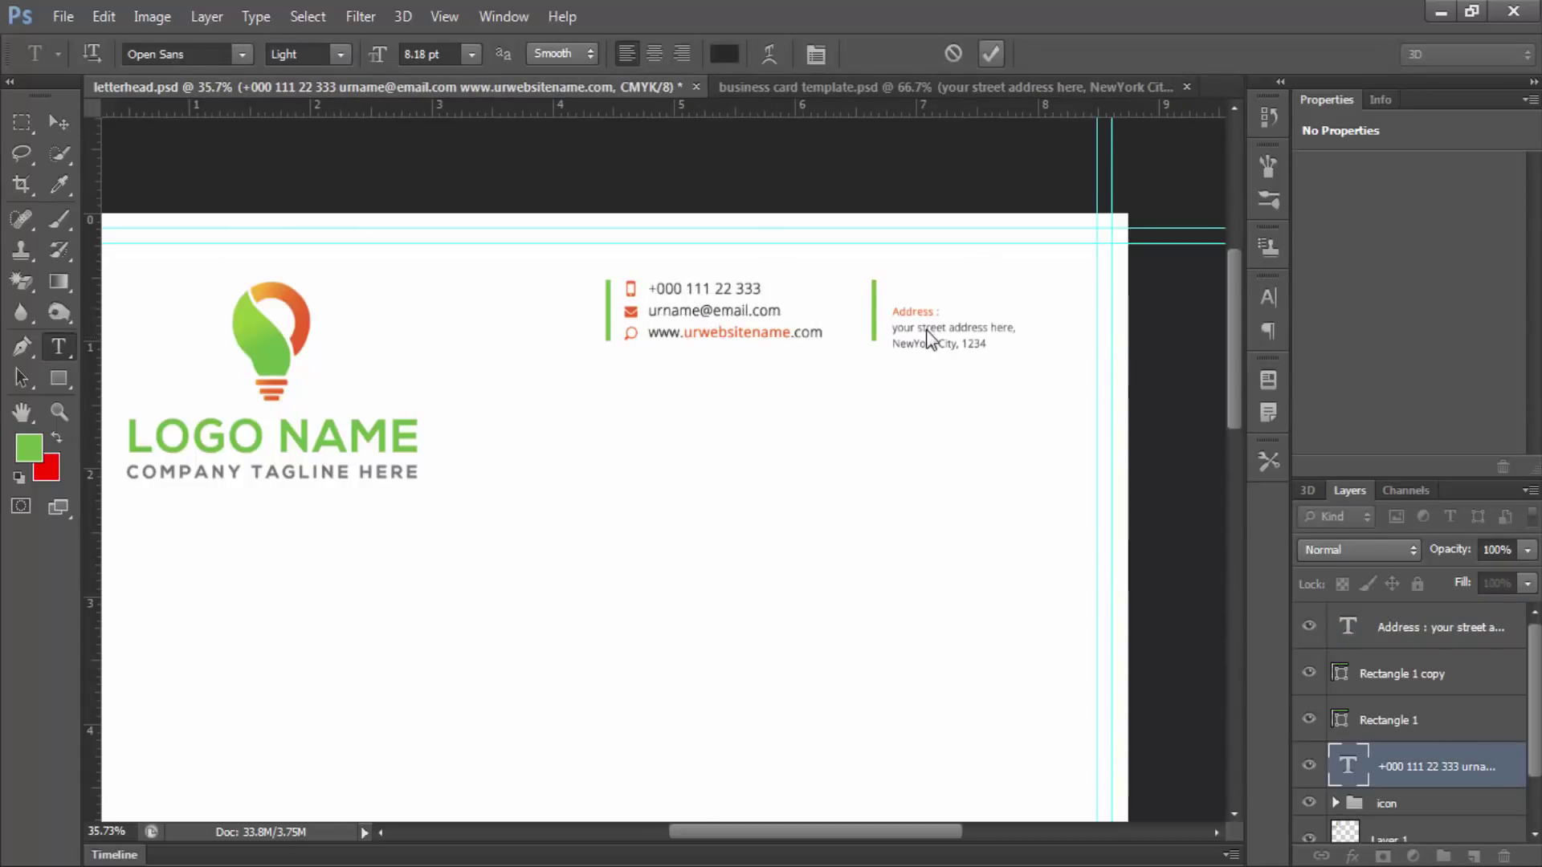
# - Set the address line spacing to 12.26 pt and shift the block up beside its green bar
pyautogui.click(927, 337)
pyautogui.hotkey('ctrl', 'a')
pyautogui.click(1268, 297)
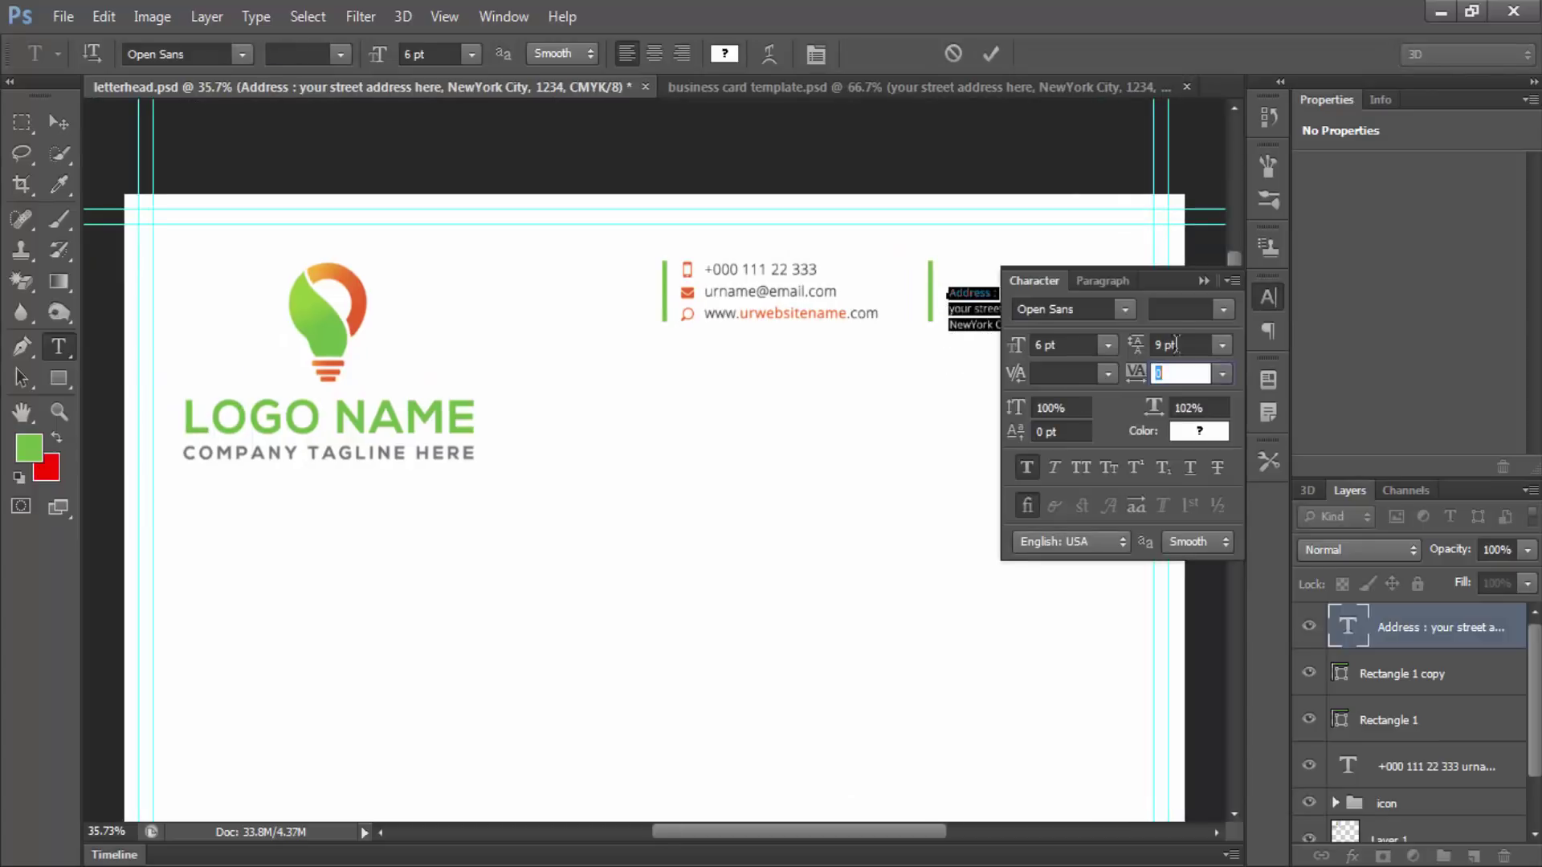
pyautogui.click(1175, 344)
pyautogui.write('12.26')
pyautogui.press('Return')
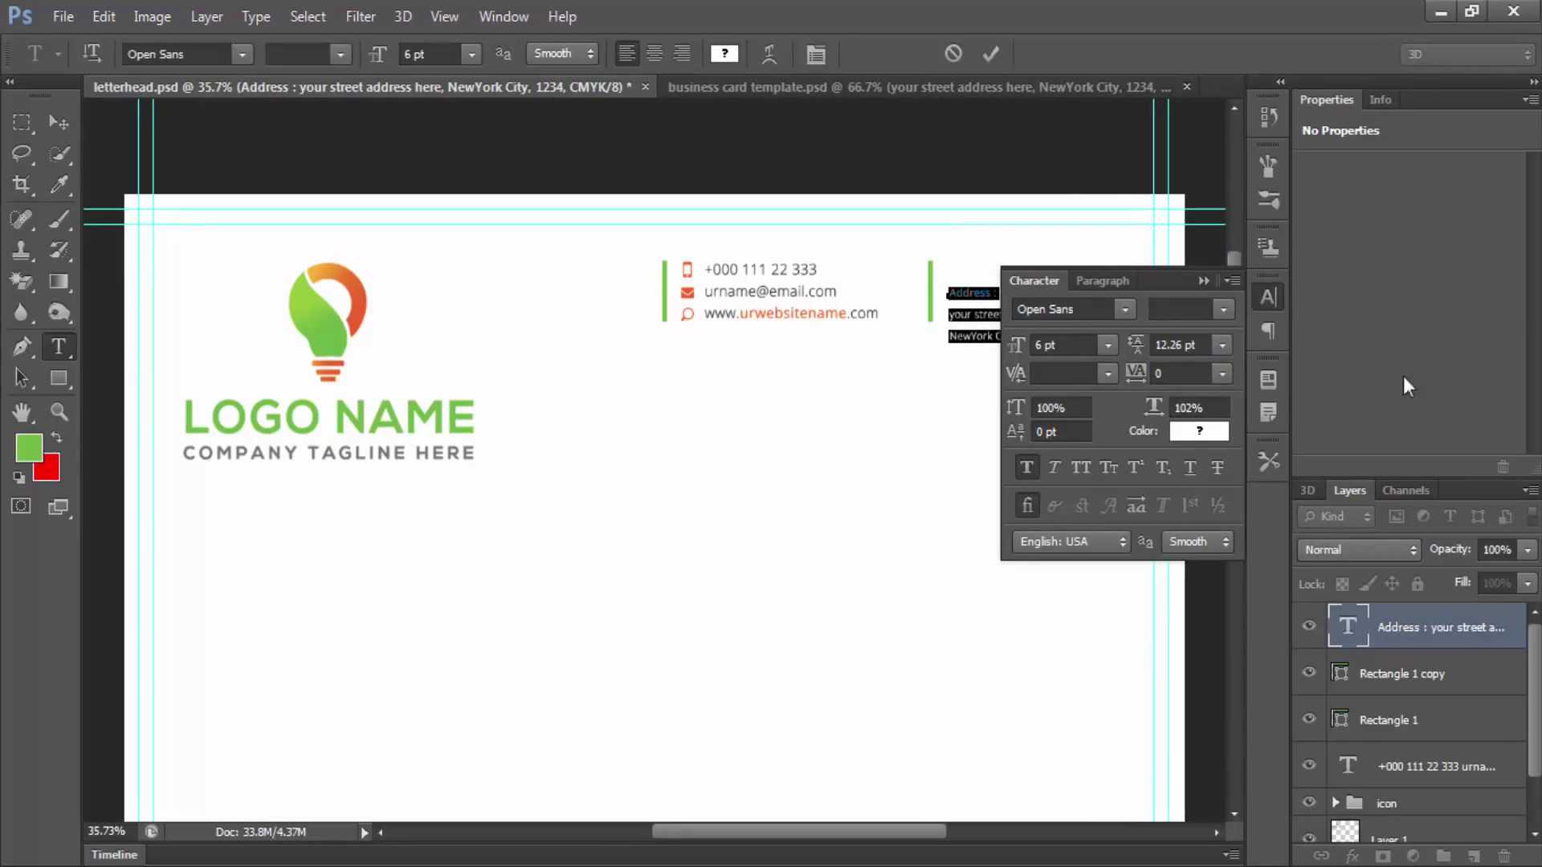
pyautogui.click(1268, 297)
pyautogui.click(58, 121)
pyautogui.moveTo(977, 334); pyautogui.dragTo(975, 310)
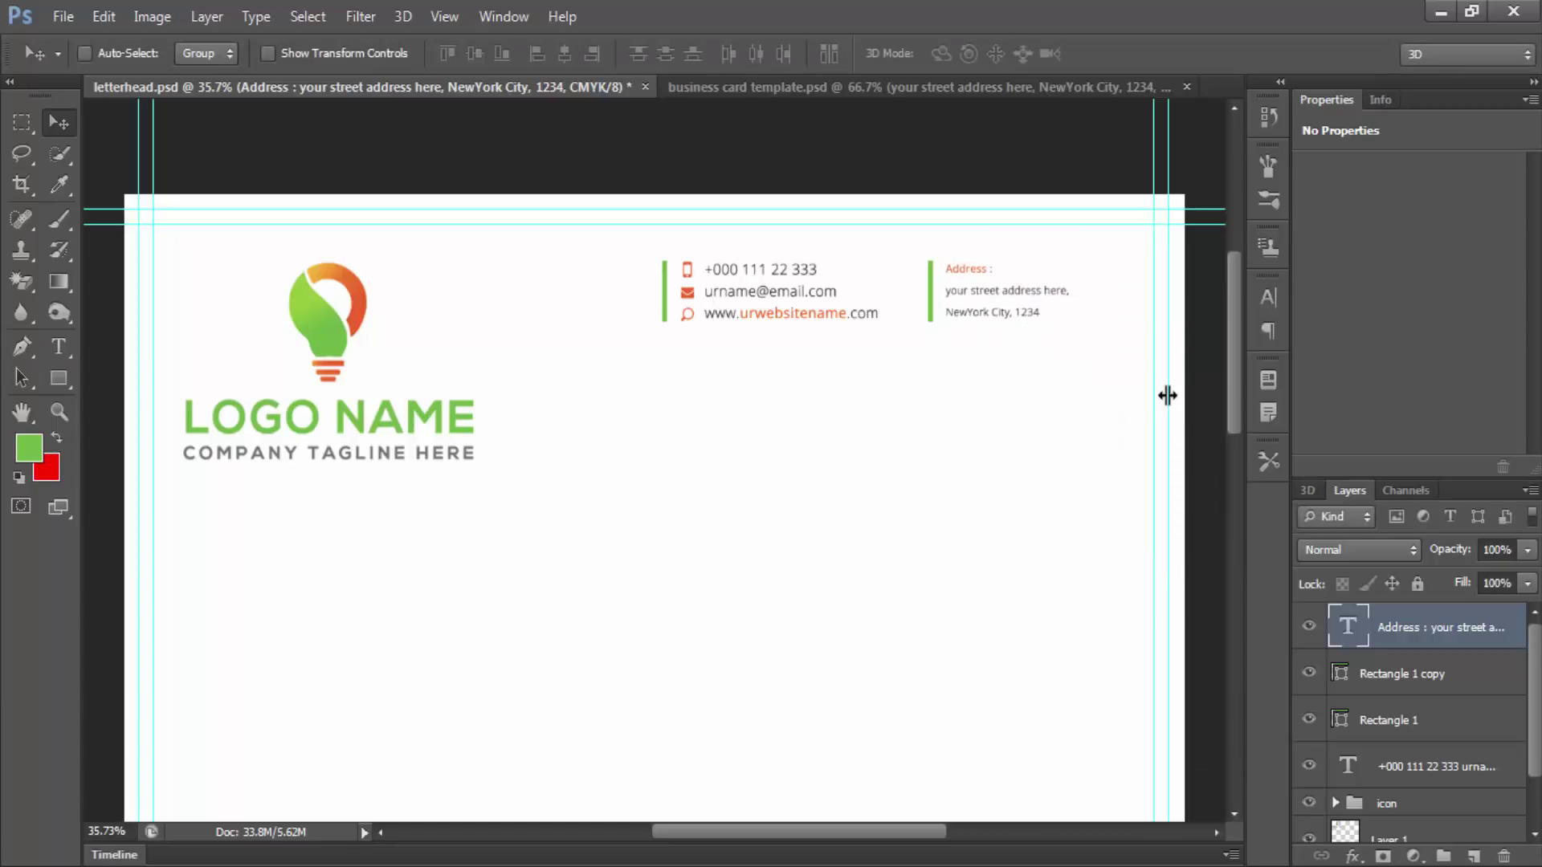
# - Set the address text size to 8 pt to match the contact lines
pyautogui.press('t')
pyautogui.click(812, 265)
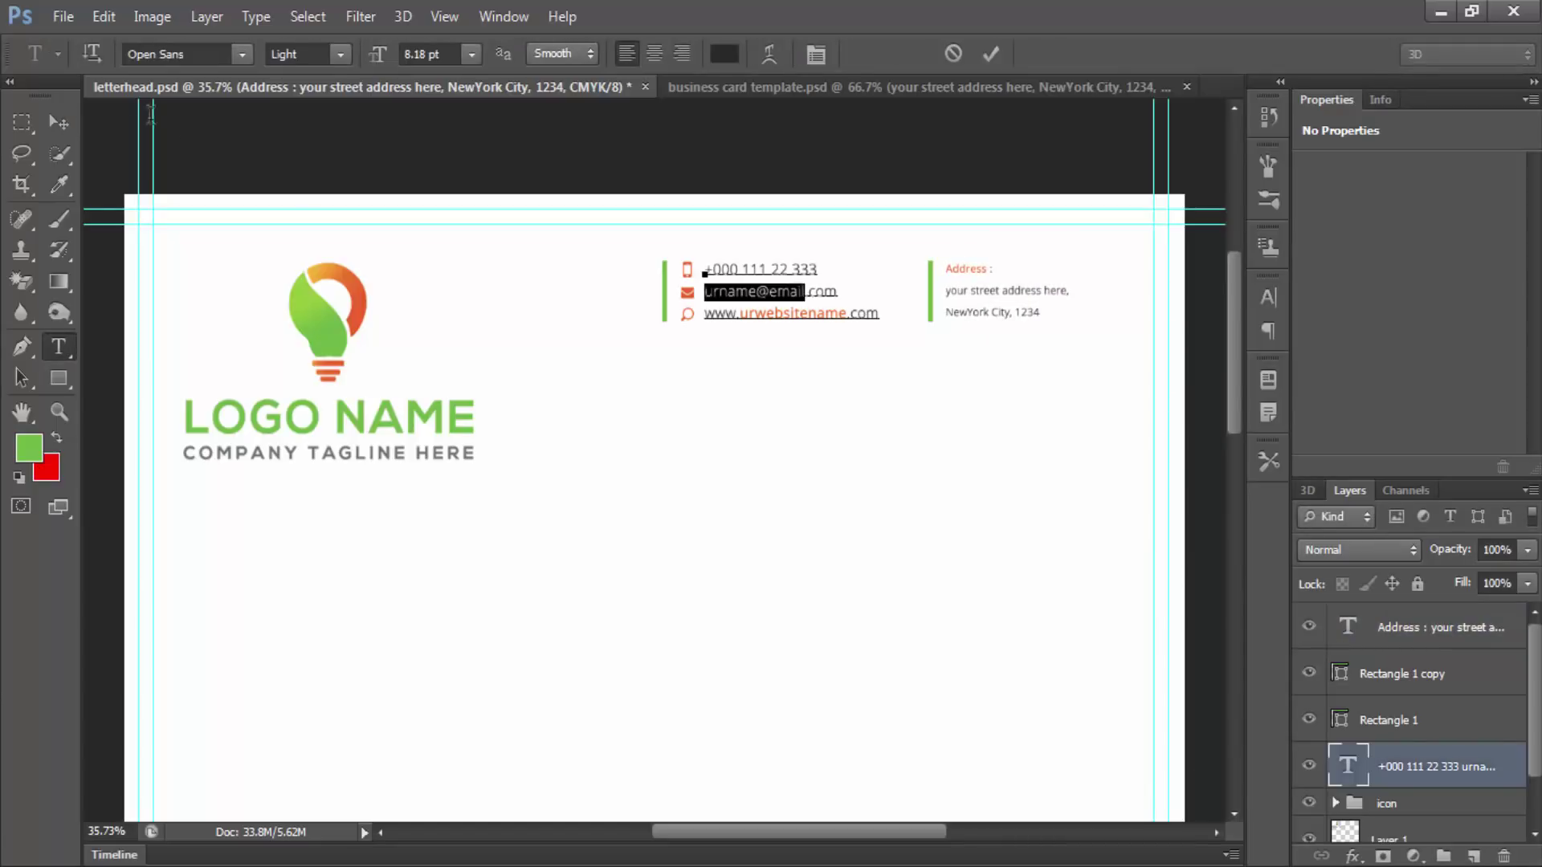
pyautogui.click(975, 287)
pyautogui.tripleClick(976, 290)
pyautogui.hotkey('ctrl', 'a')
pyautogui.click(417, 53)
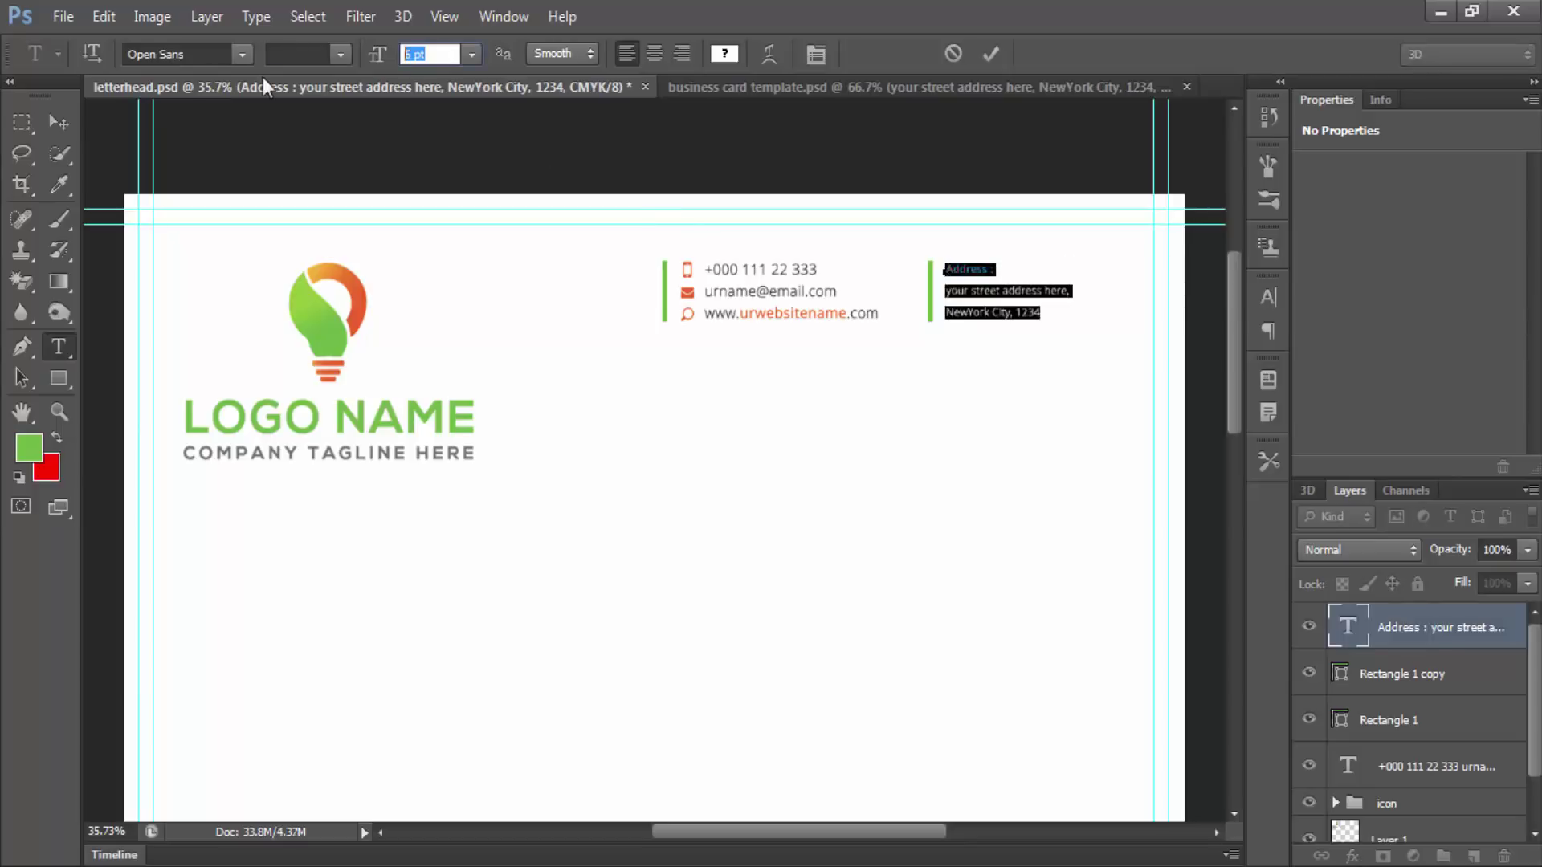
pyautogui.write('8')
pyautogui.press('Return')
pyautogui.click(57, 124)
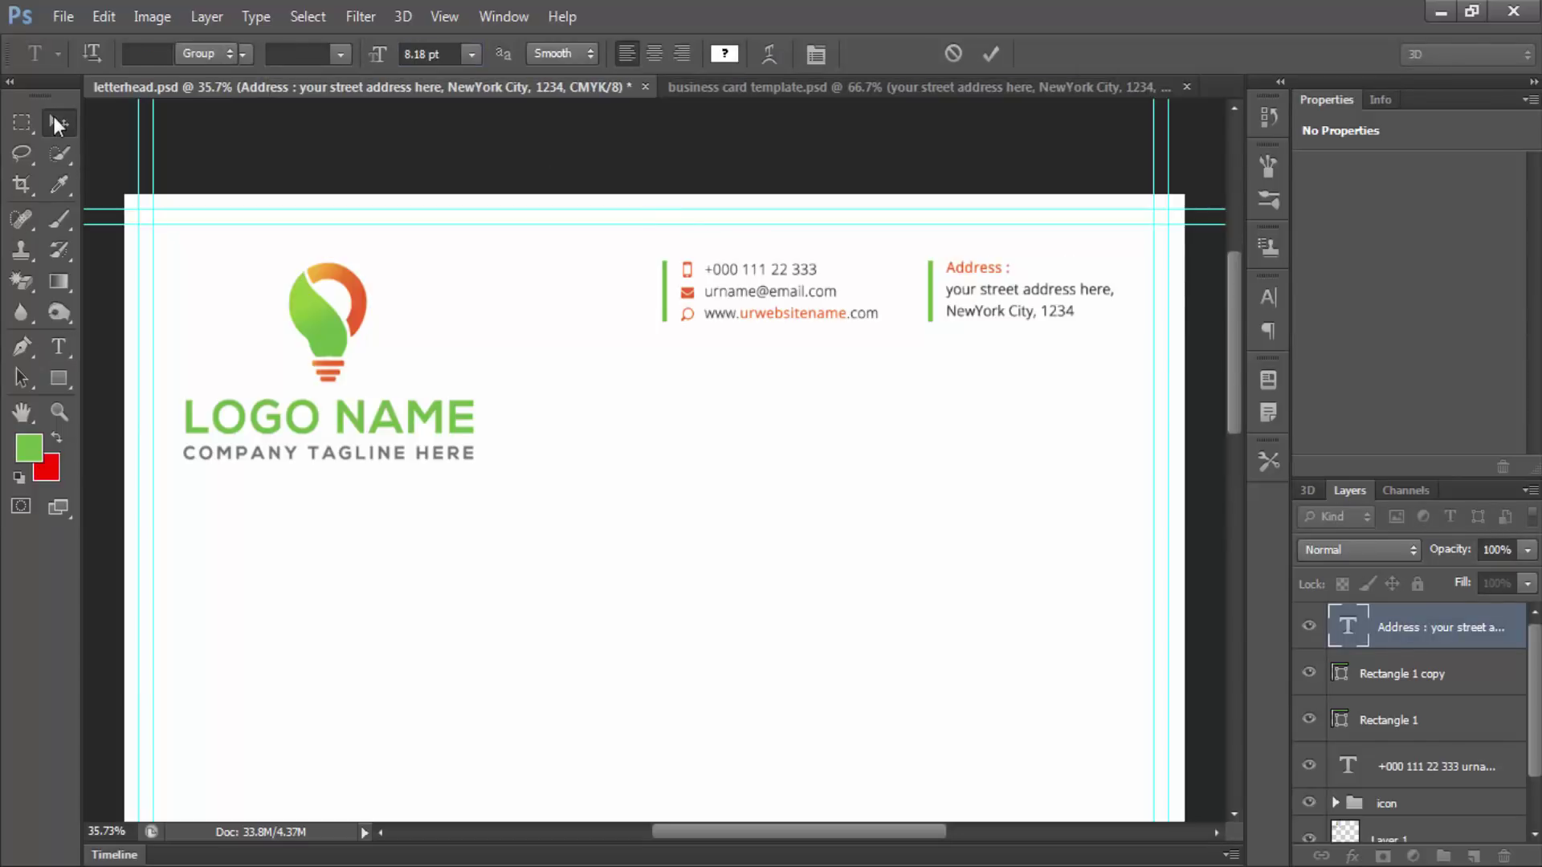
# - Shrink the logo layer to about 82% and move it up and left
pyautogui.hotkey('ctrl', '-')
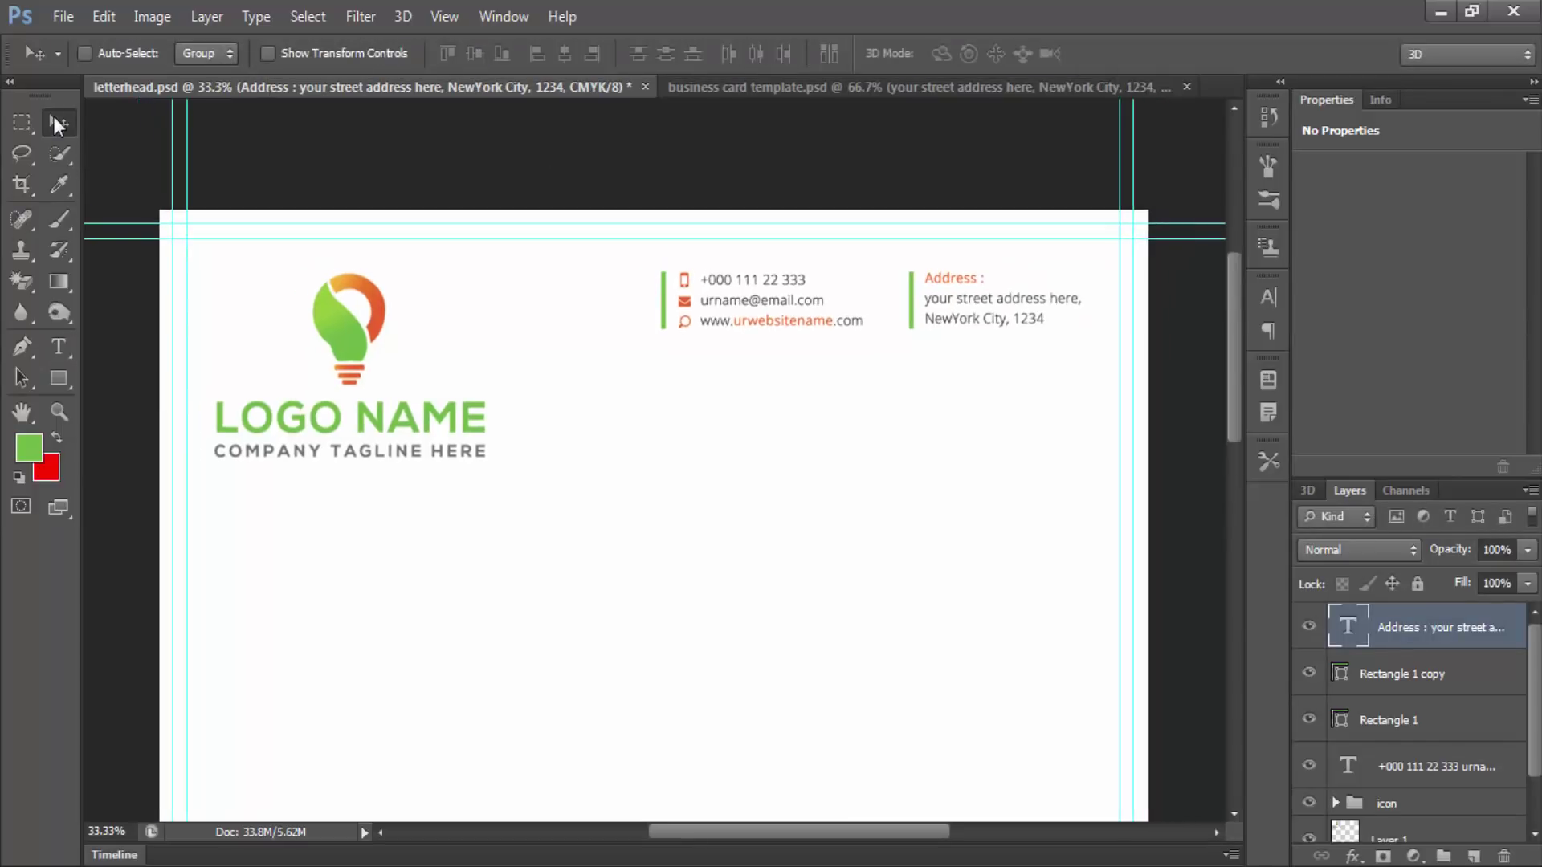
pyautogui.scroll(-2, 1399, 753)
pyautogui.click(1389, 774)
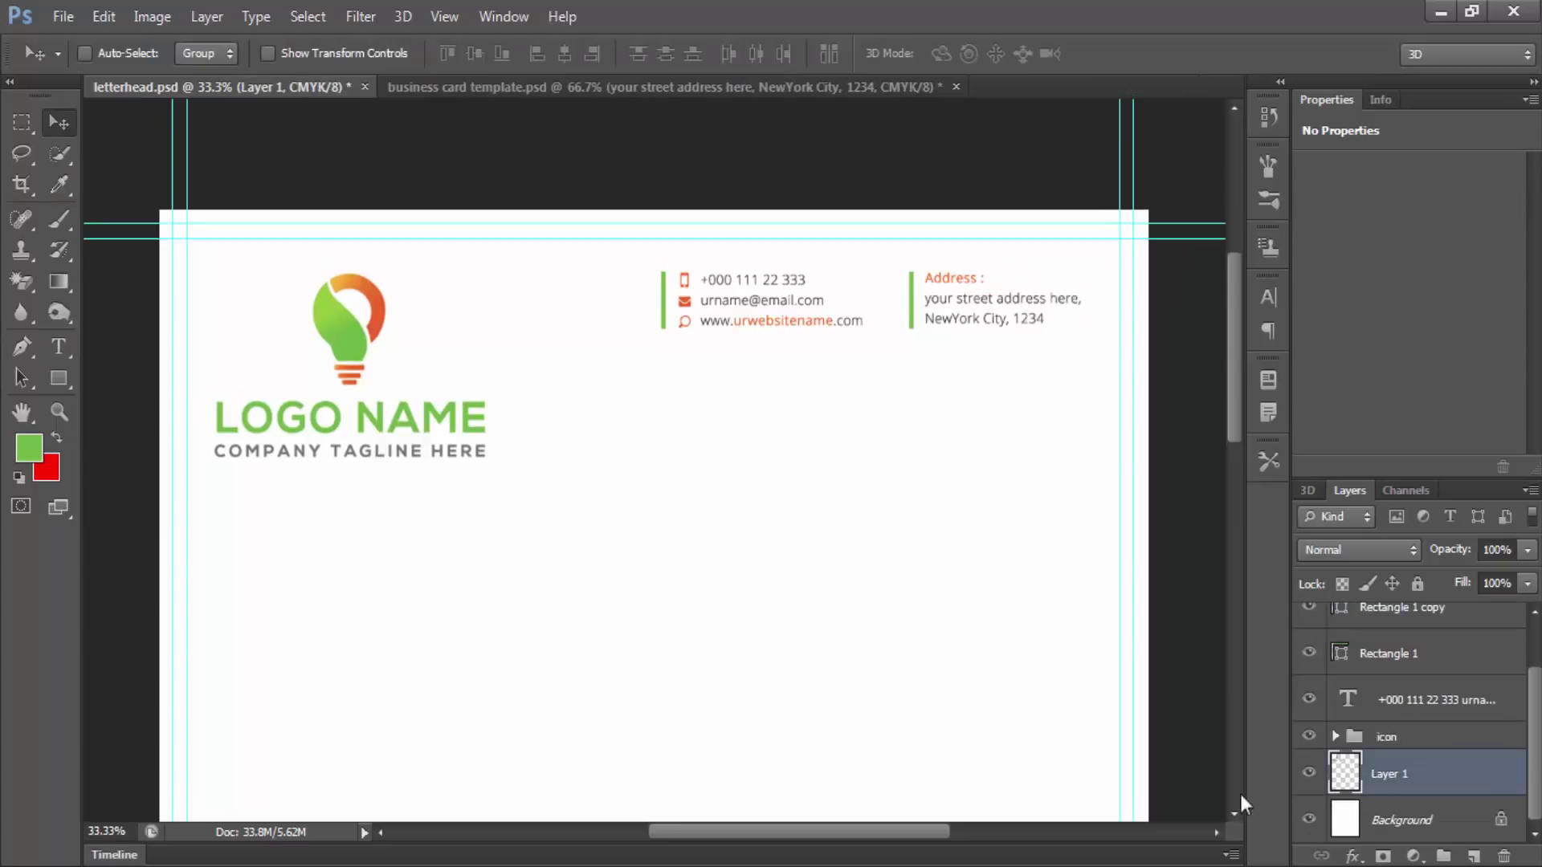
pyautogui.hotkey('ctrl', 't')
pyautogui.moveTo(484, 266); pyautogui.dragTo(467, 280)
pyautogui.press('Return')
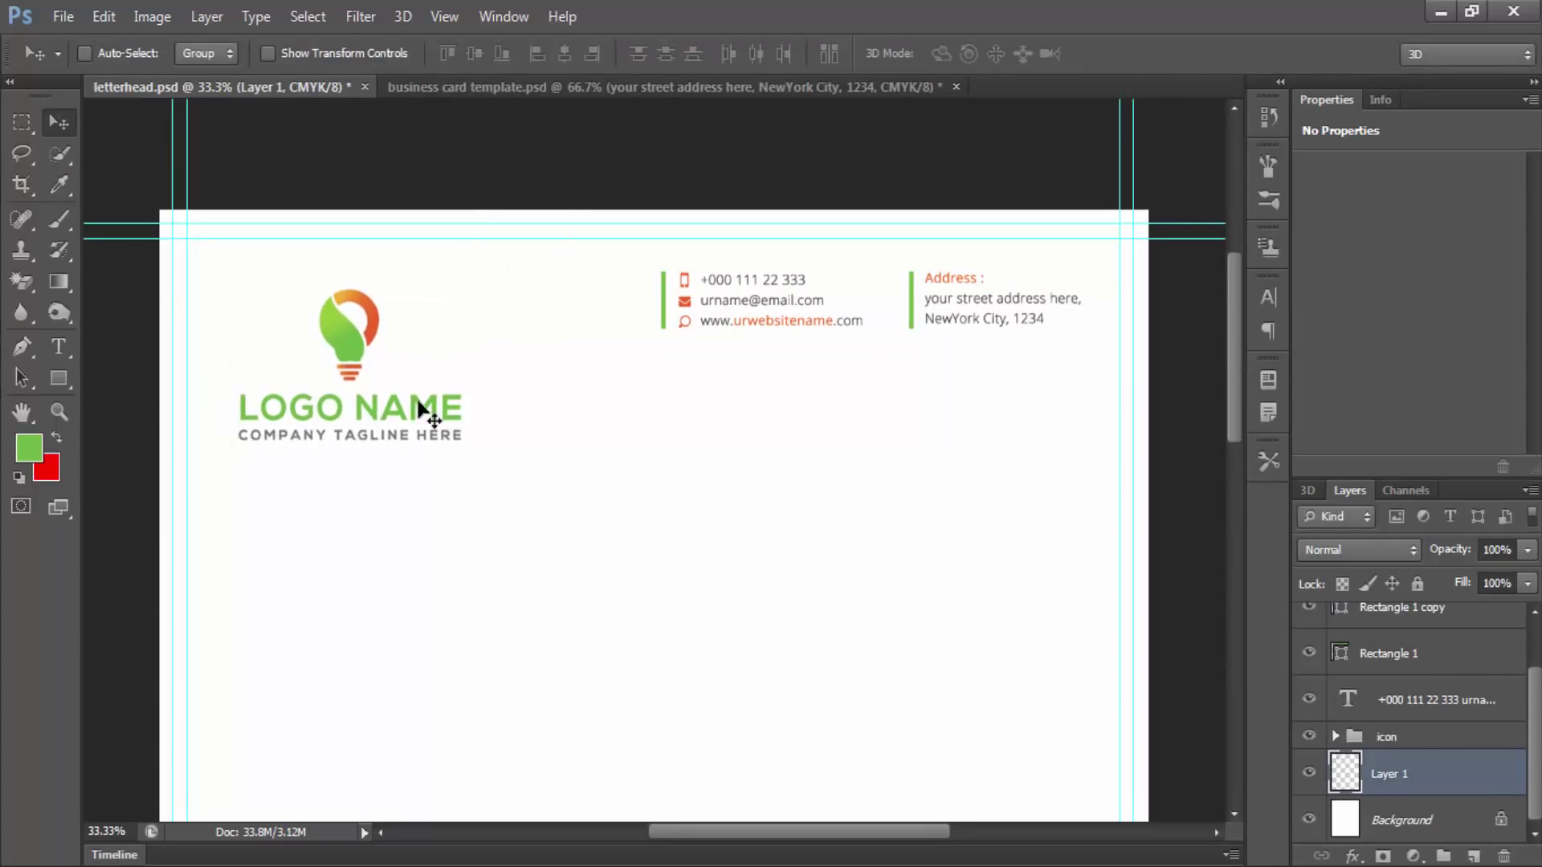
pyautogui.moveTo(416, 405); pyautogui.dragTo(377, 384)
pyautogui.hotkey('shift', 'Up')
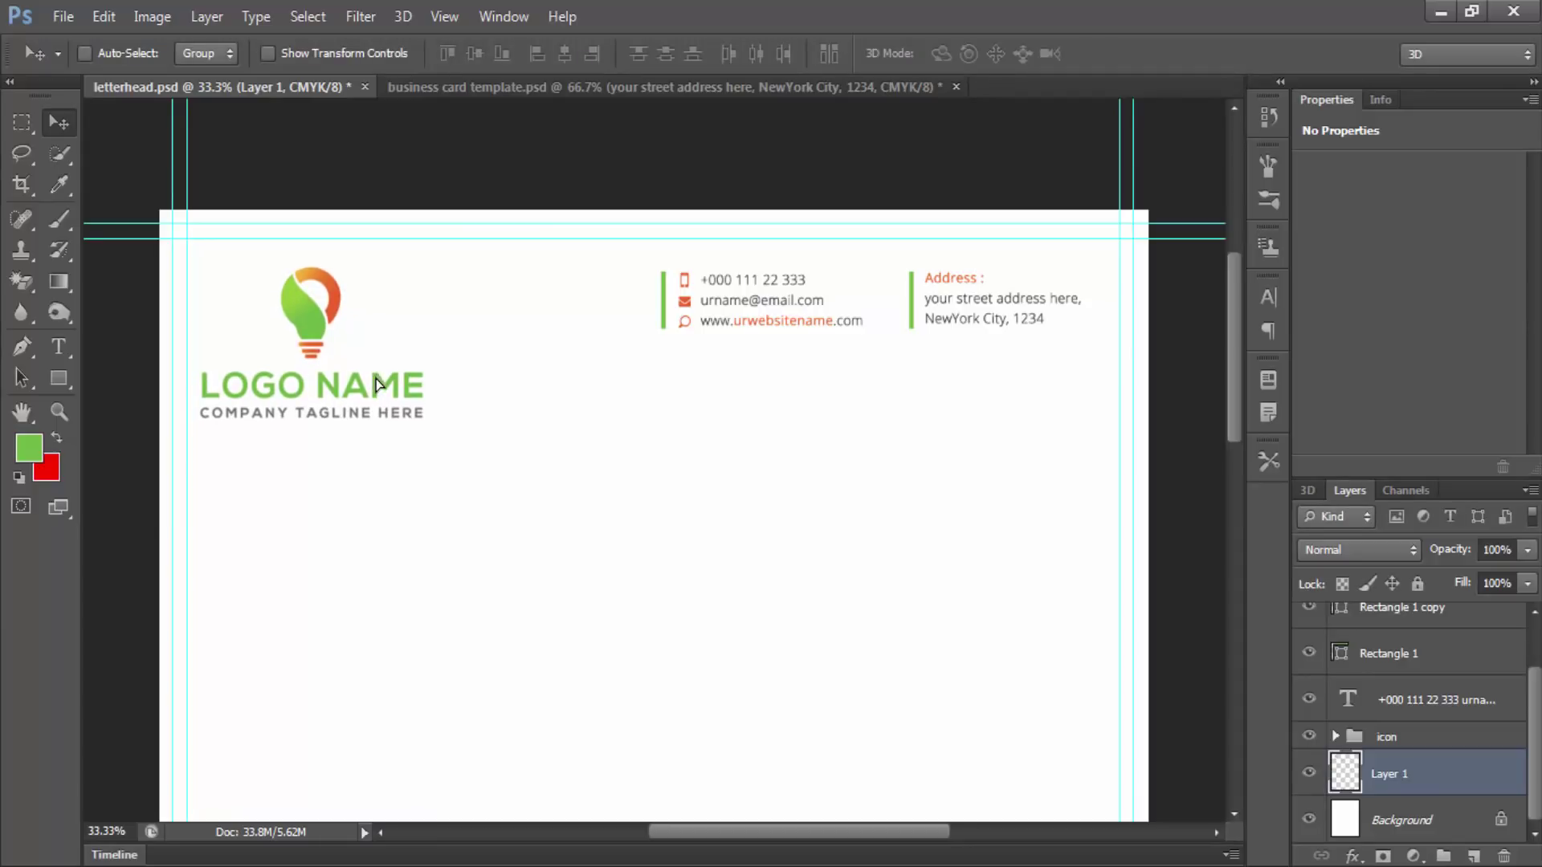
pyautogui.hotkey('shift', 'Up')
# - Cut the logo name and tagline, paste them beside the bulb, and group both logo layers
pyautogui.press('m')
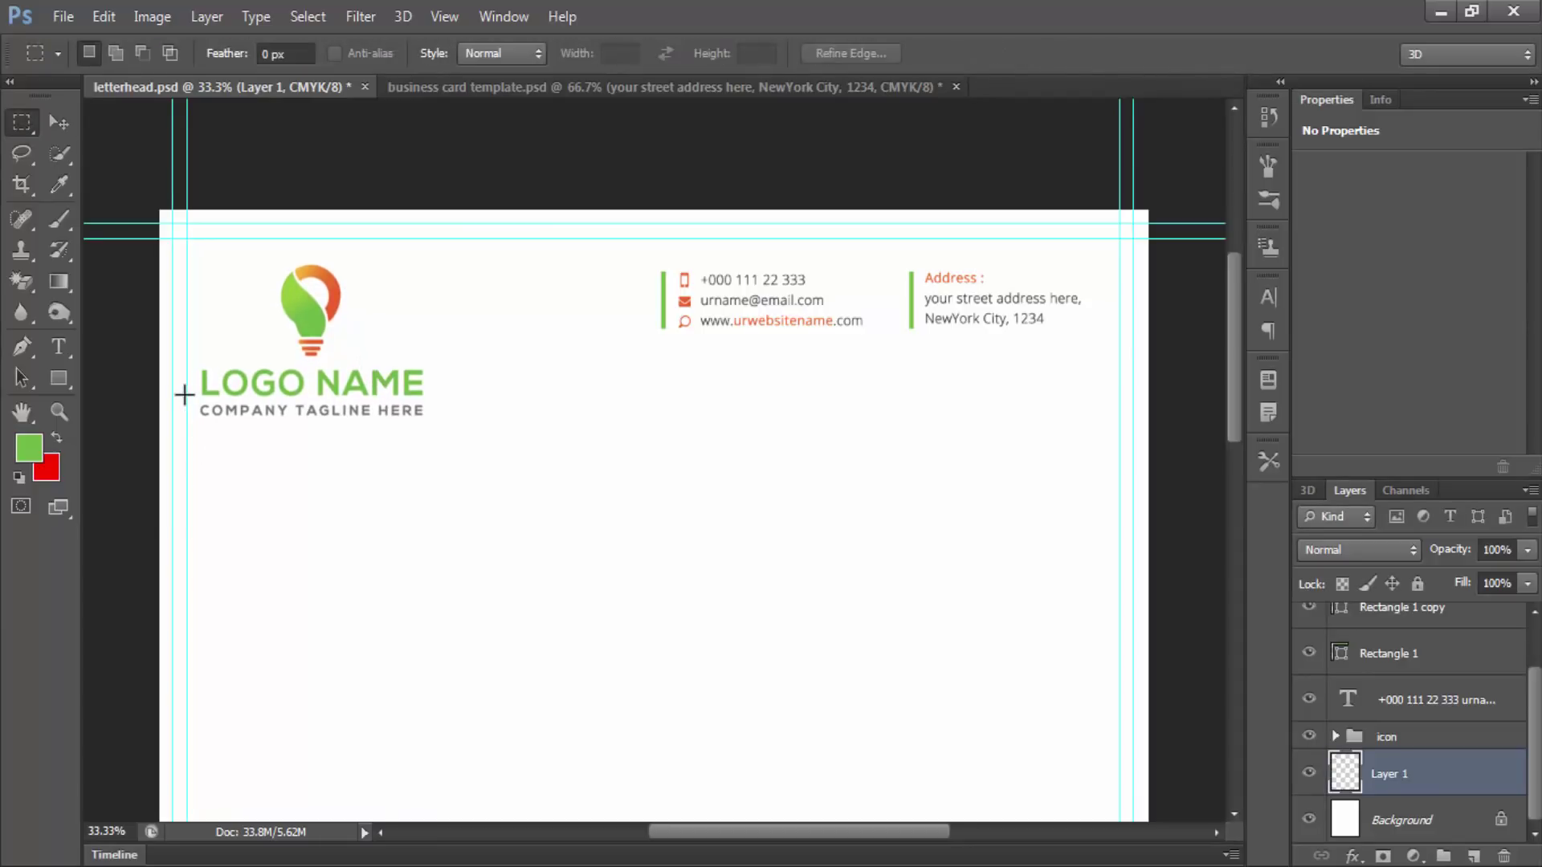
pyautogui.moveTo(195, 362); pyautogui.dragTo(501, 445)
pyautogui.press('Delete')
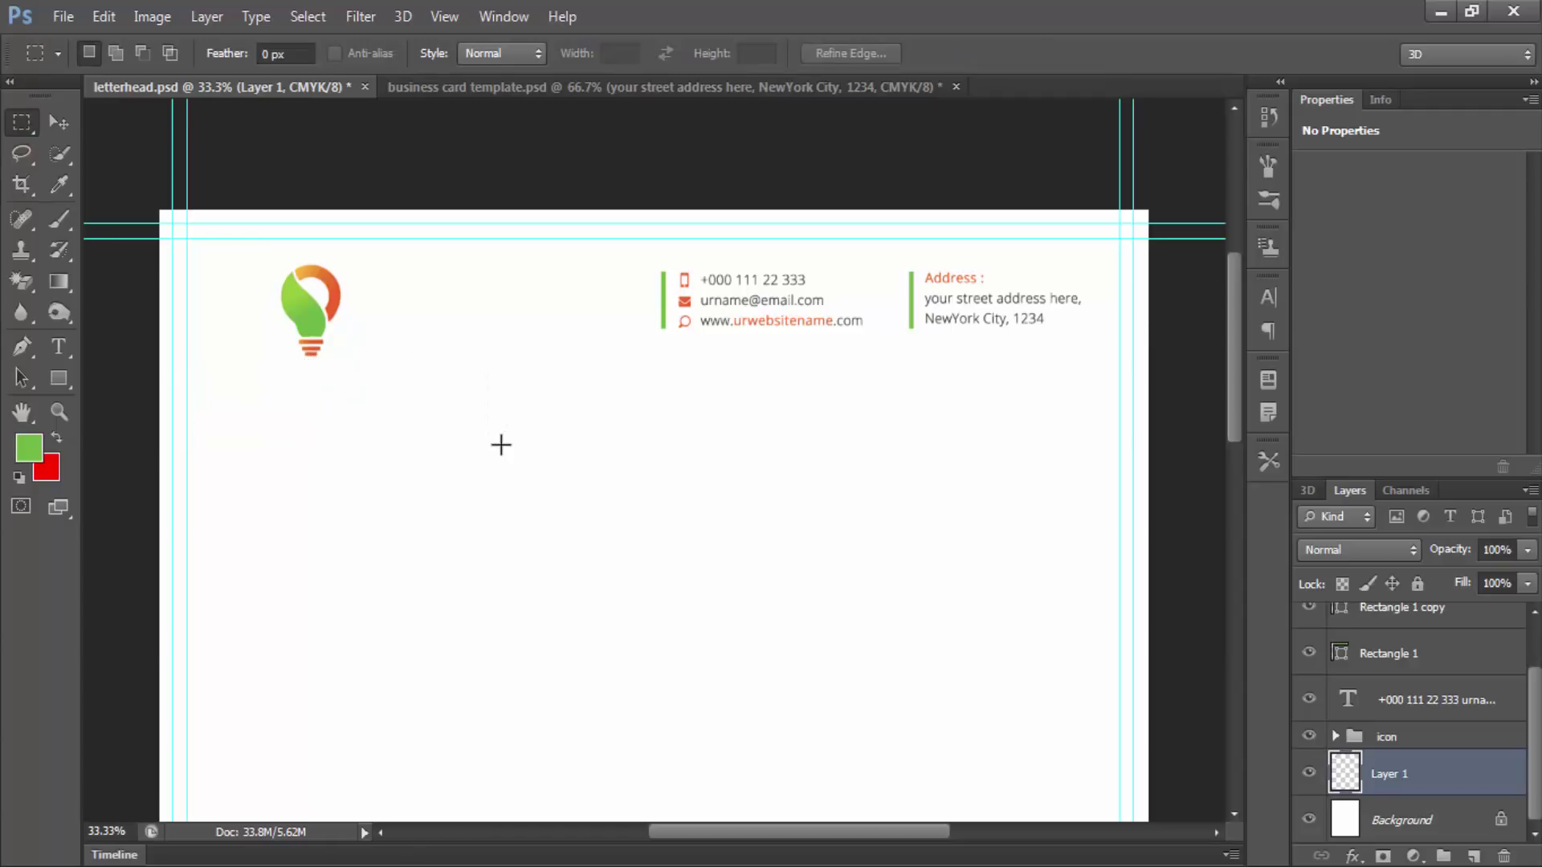
pyautogui.hotkey('ctrl', 'v')
pyautogui.press('v')
pyautogui.moveTo(723, 458)
pyautogui.mouseDown()
pyautogui.moveTo(518, 349)
pyautogui.moveTo(562, 325)
pyautogui.mouseUp()
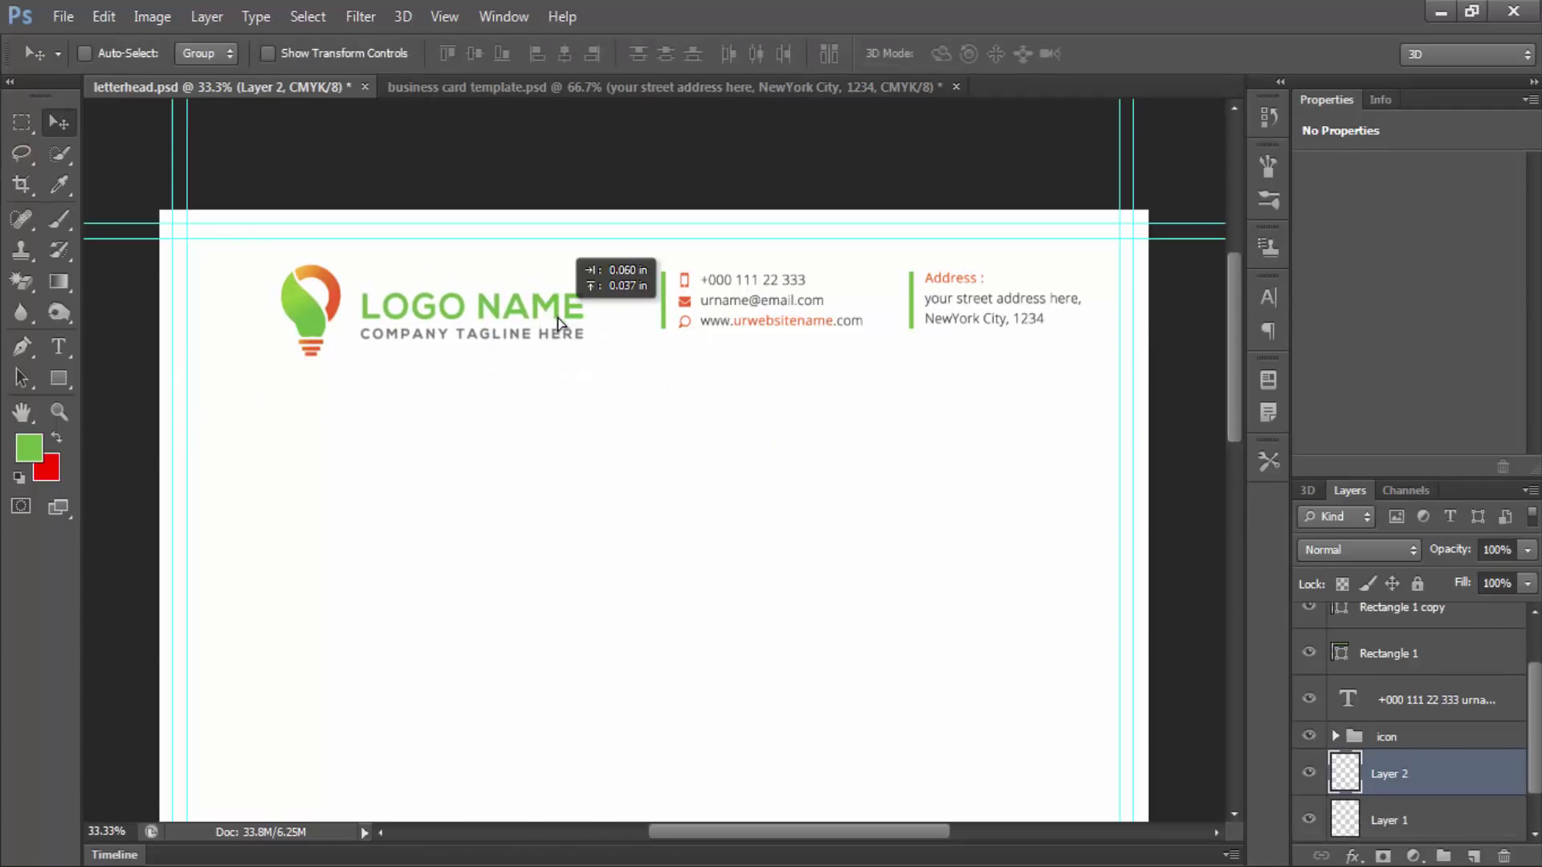
pyautogui.keyDown('shift'); pyautogui.click(1432, 813); pyautogui.keyUp('shift')
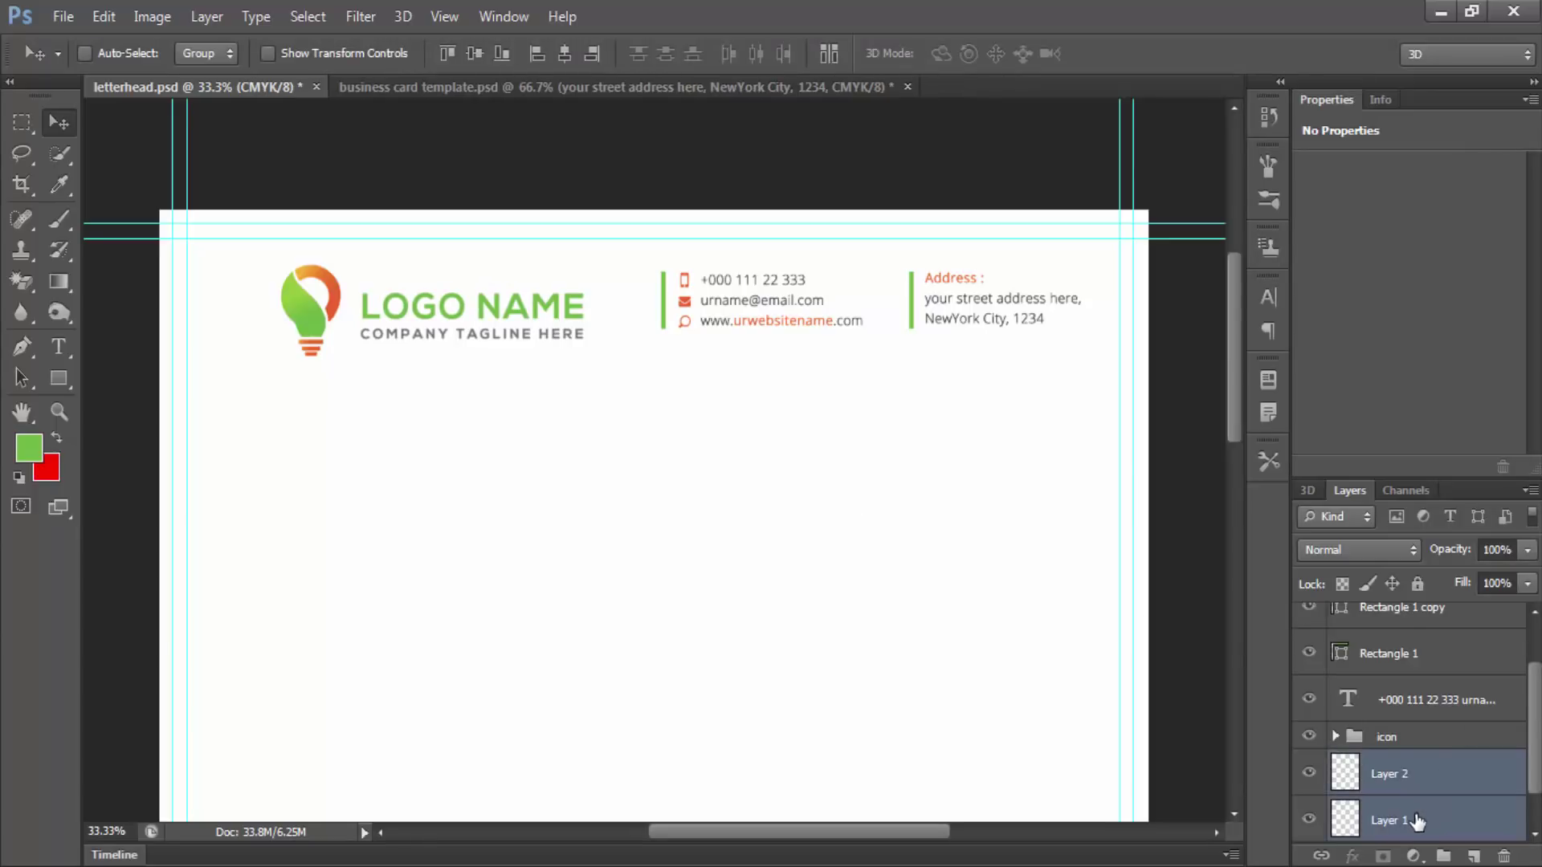
pyautogui.hotkey('ctrl', 'g')
# - Resize the logo group to about 91%, then move it left toward the margin and fine-tune its size
pyautogui.hotkey('ctrl', 't')
pyautogui.moveTo(567, 278); pyautogui.dragTo(558, 281)
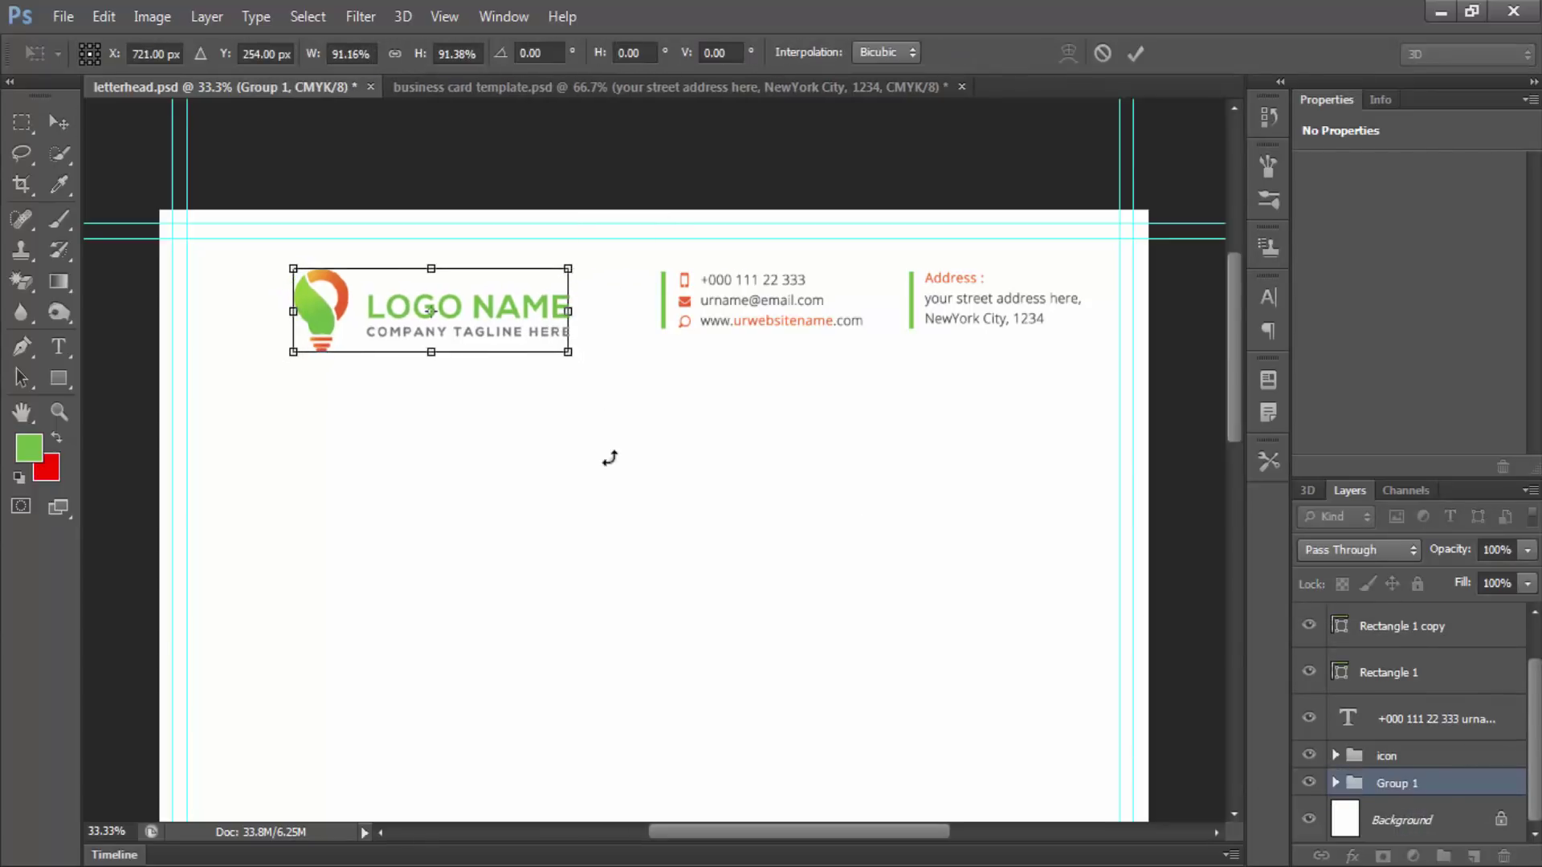
pyautogui.press('Return')
pyautogui.moveTo(546, 361); pyautogui.dragTo(464, 353)
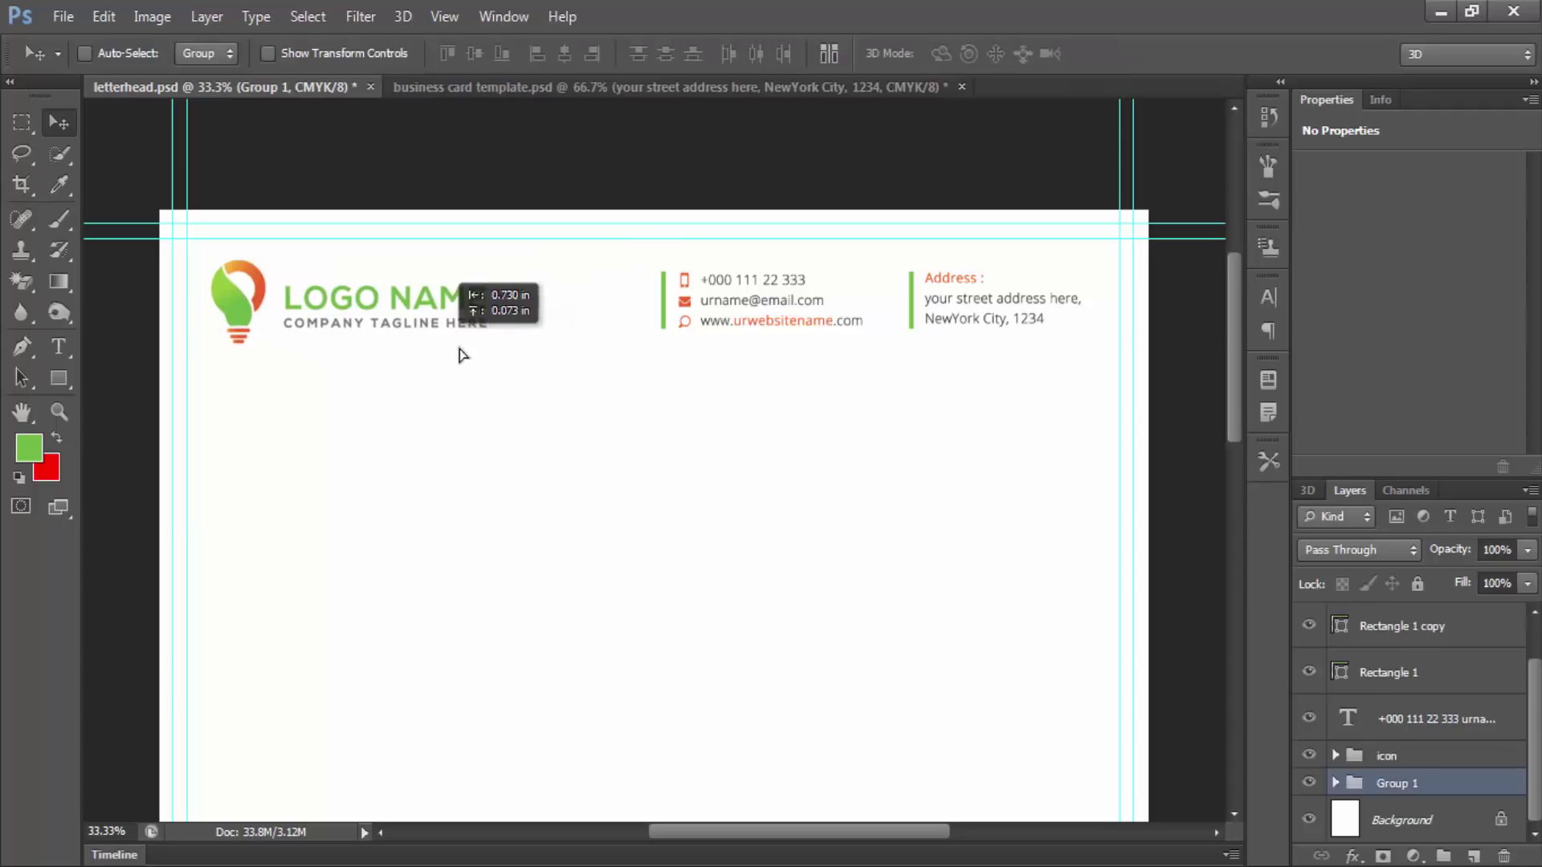
pyautogui.hotkey('ctrl', 't')
pyautogui.moveTo(487, 259); pyautogui.dragTo(492, 255)
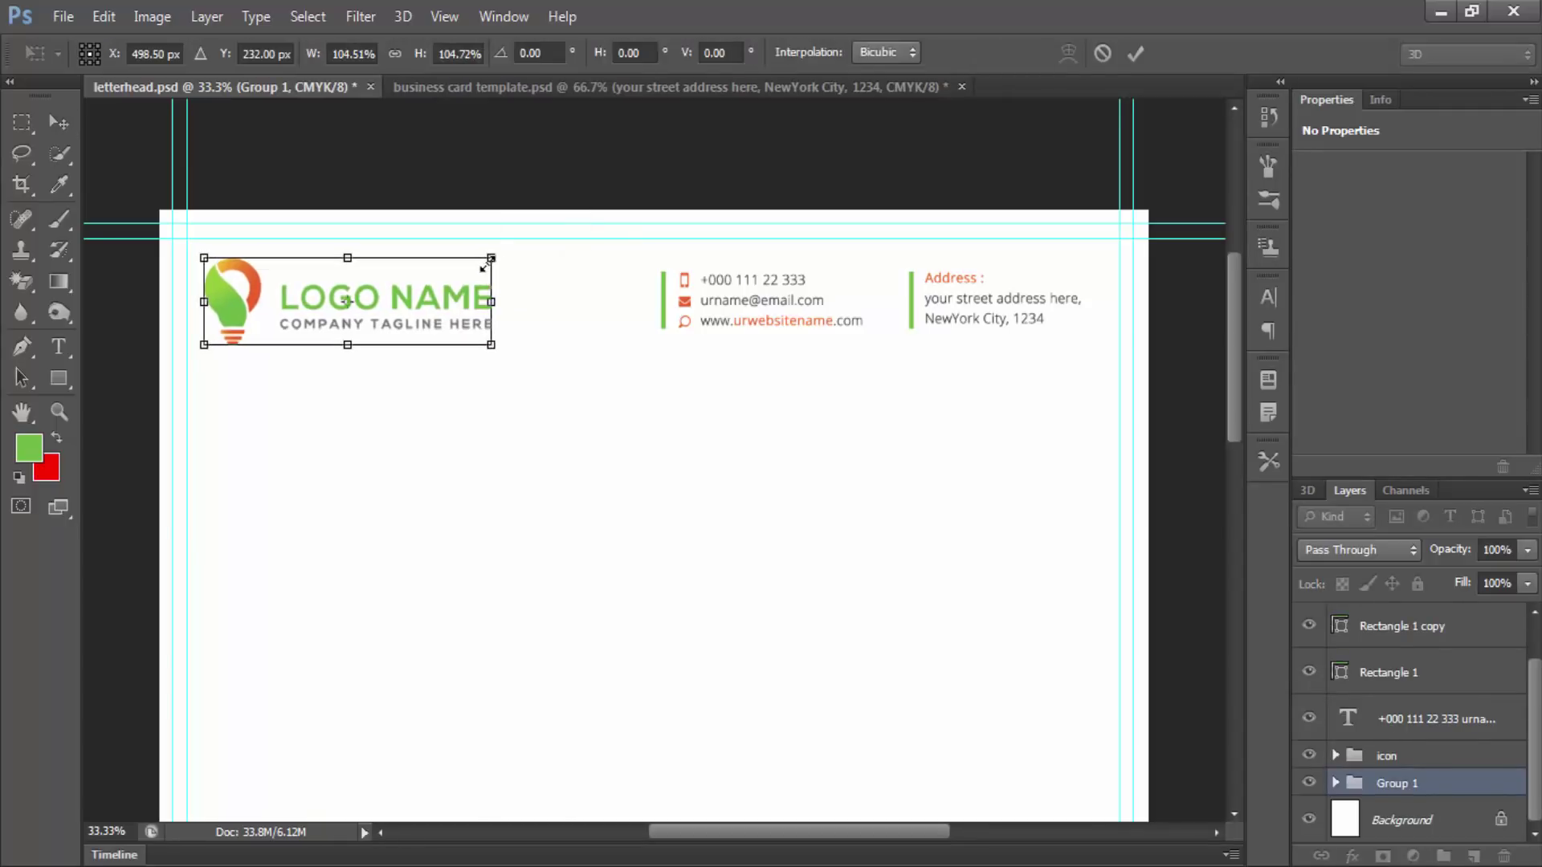
pyautogui.press('Return')
pyautogui.hotkey('shift', 'Down')
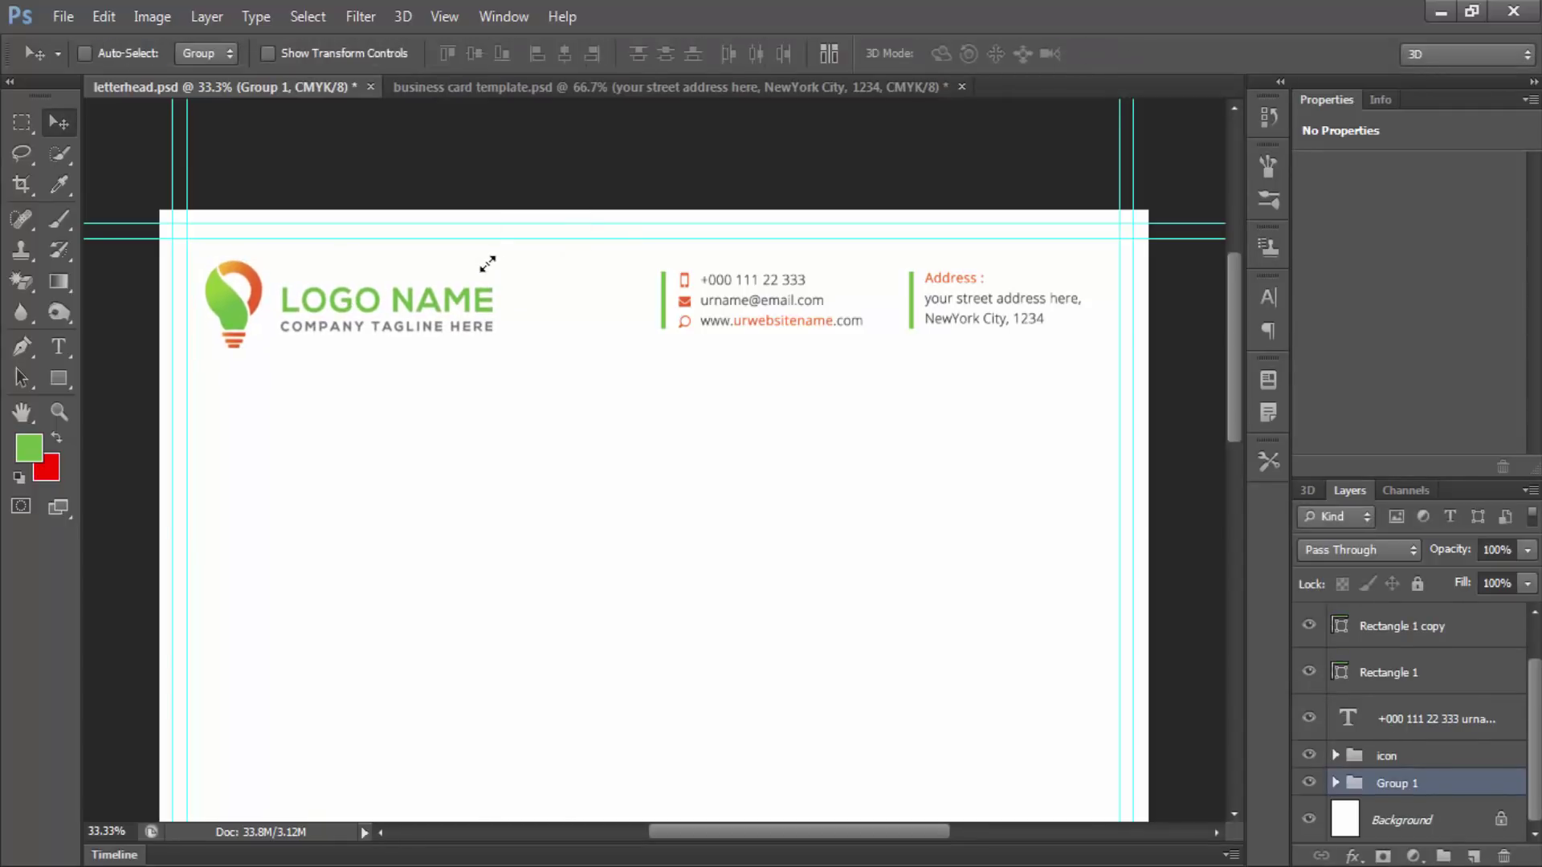
# - Zoom out to view the letterhead header and bring up the reference mockup image
pyautogui.hotkey('ctrl', '-')
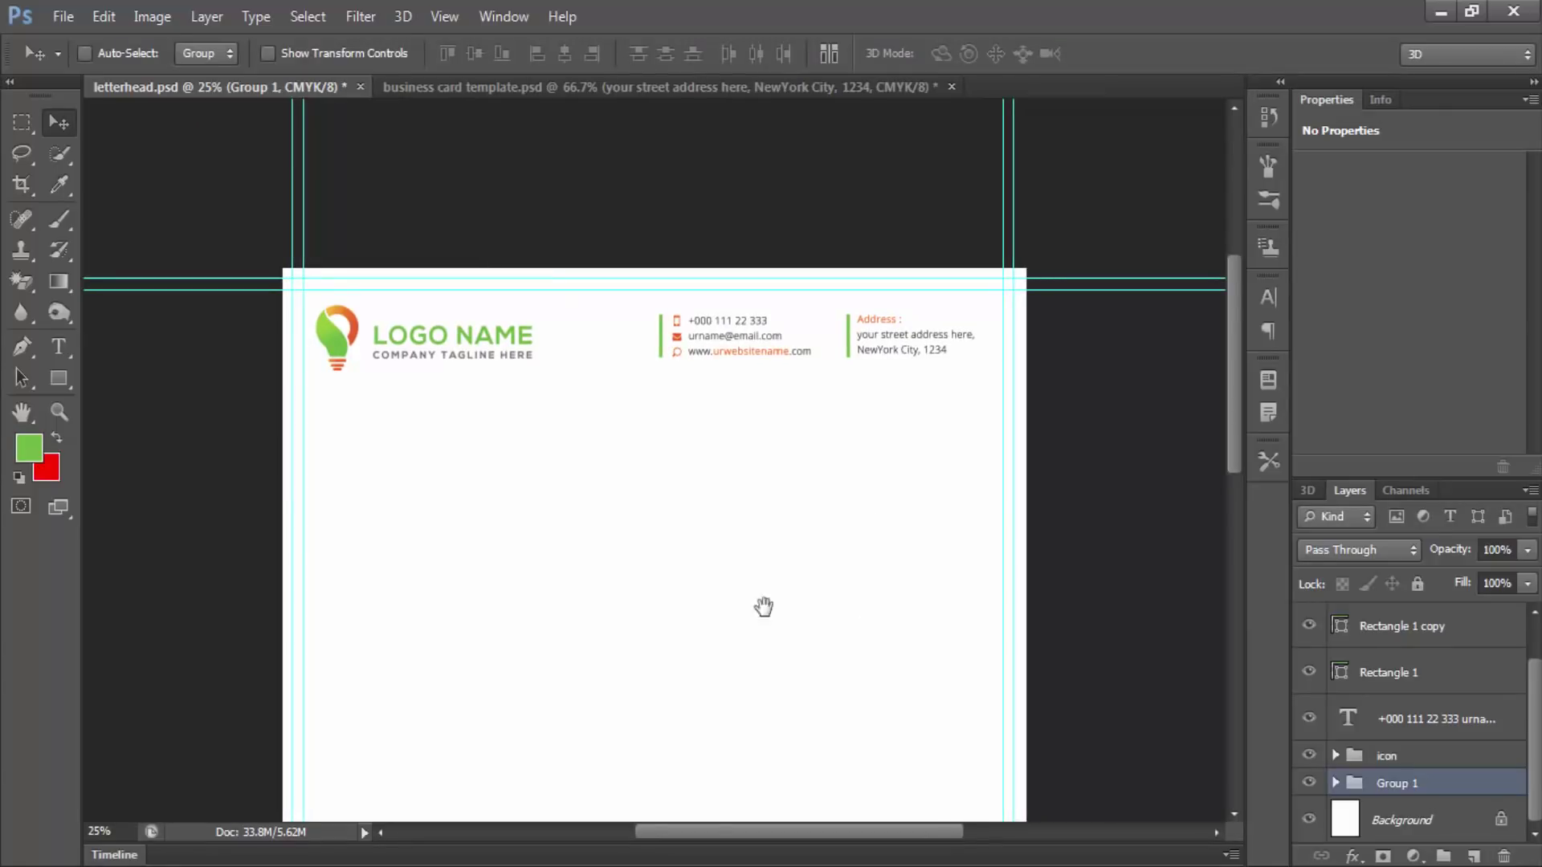
pyautogui.moveTo(764, 606); pyautogui.dragTo(740, 458)
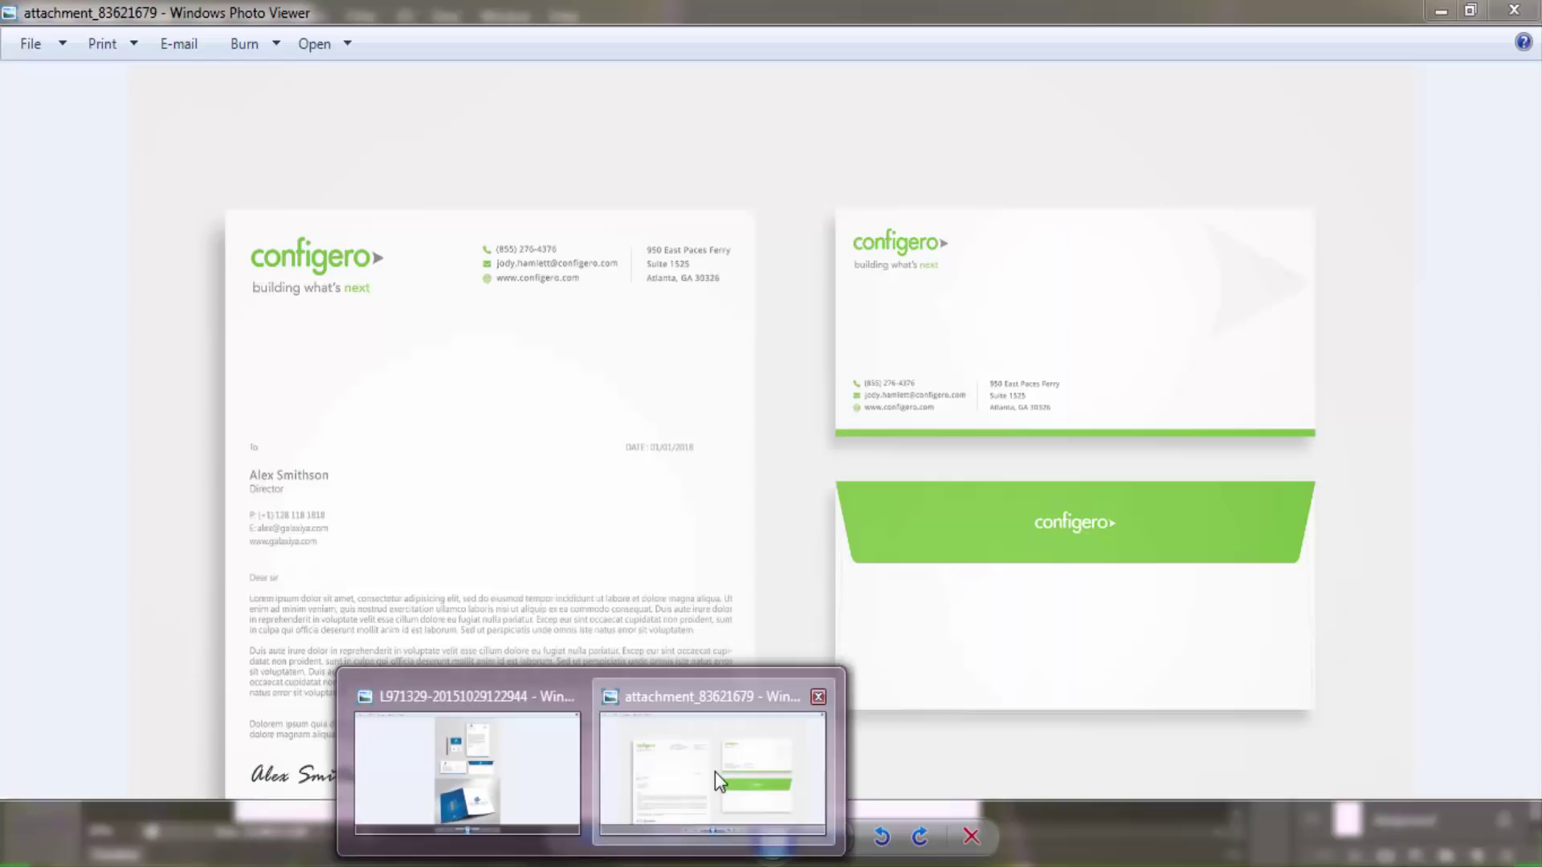
pyautogui.click(715, 773)
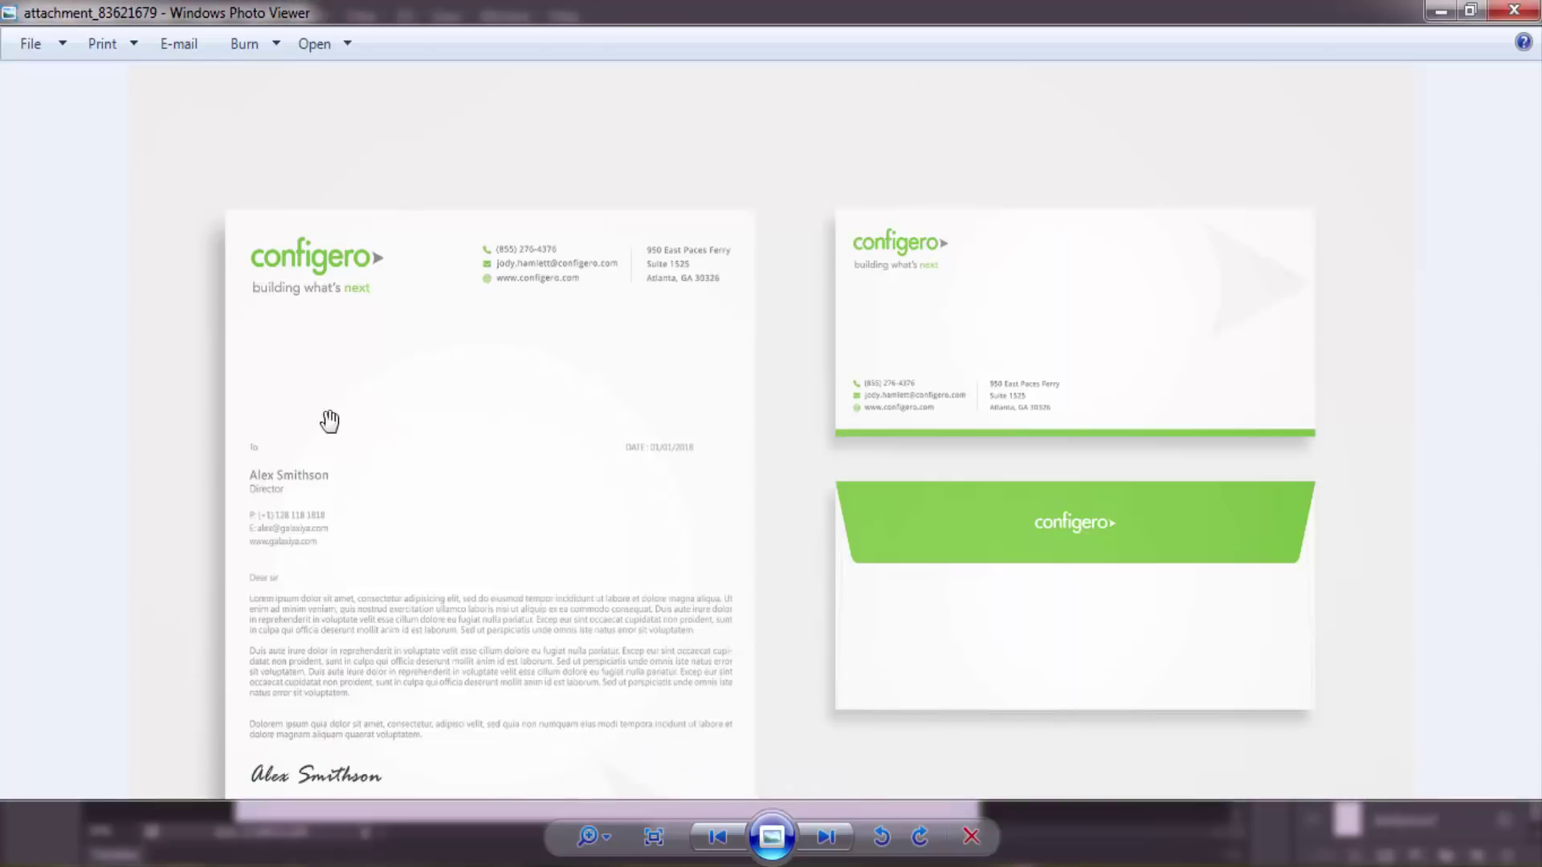
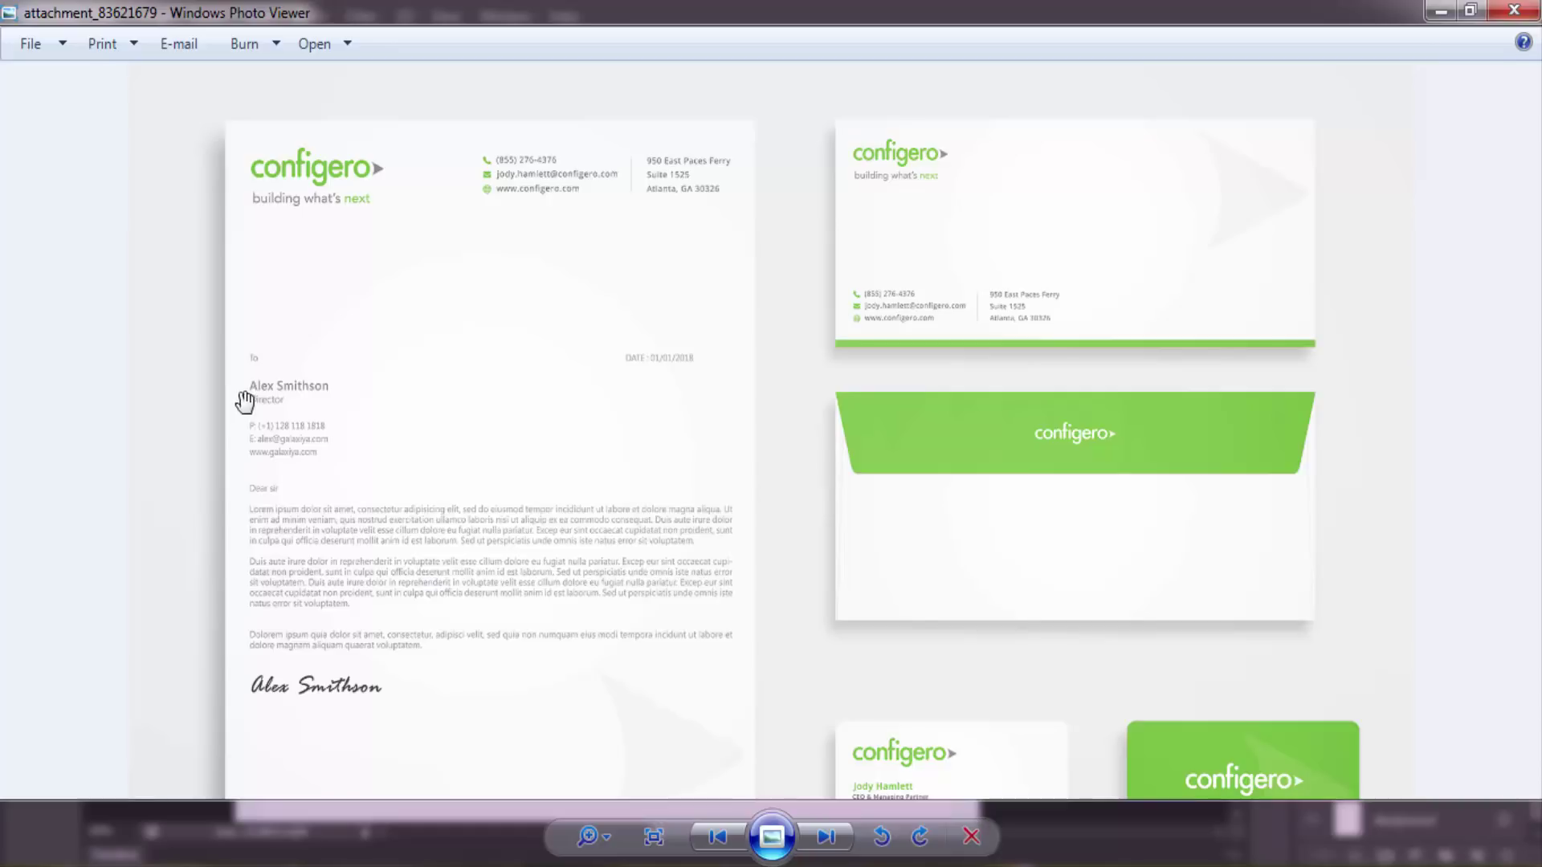
# - Minimize the stationery reference image in Windows Photo Viewer to reveal the letterhead file
pyautogui.scroll(-1, 303, 434)
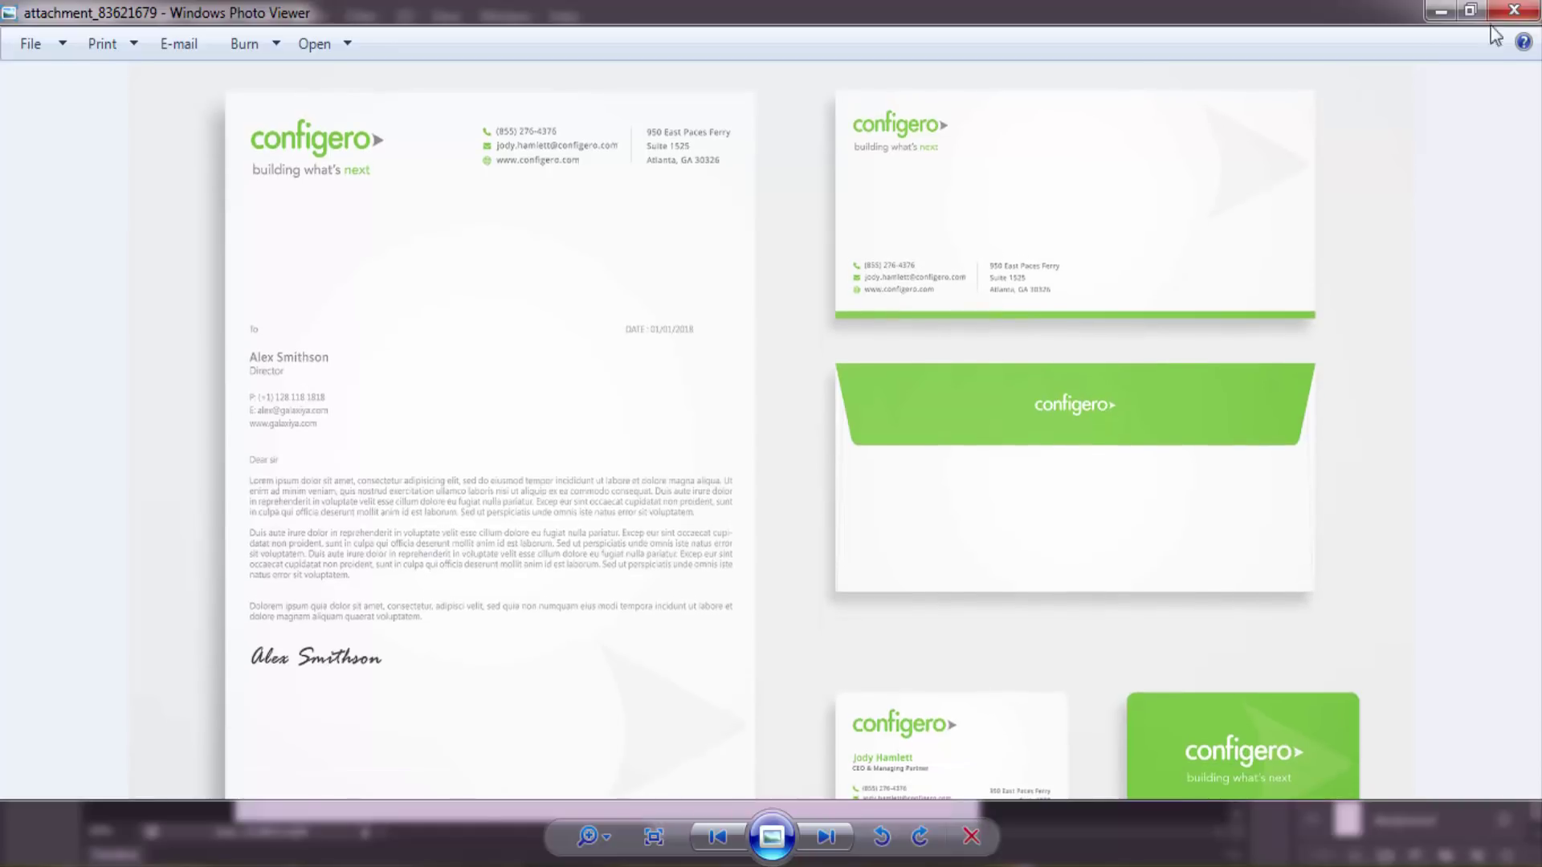
pyautogui.click(1434, 12)
pyautogui.press('t')
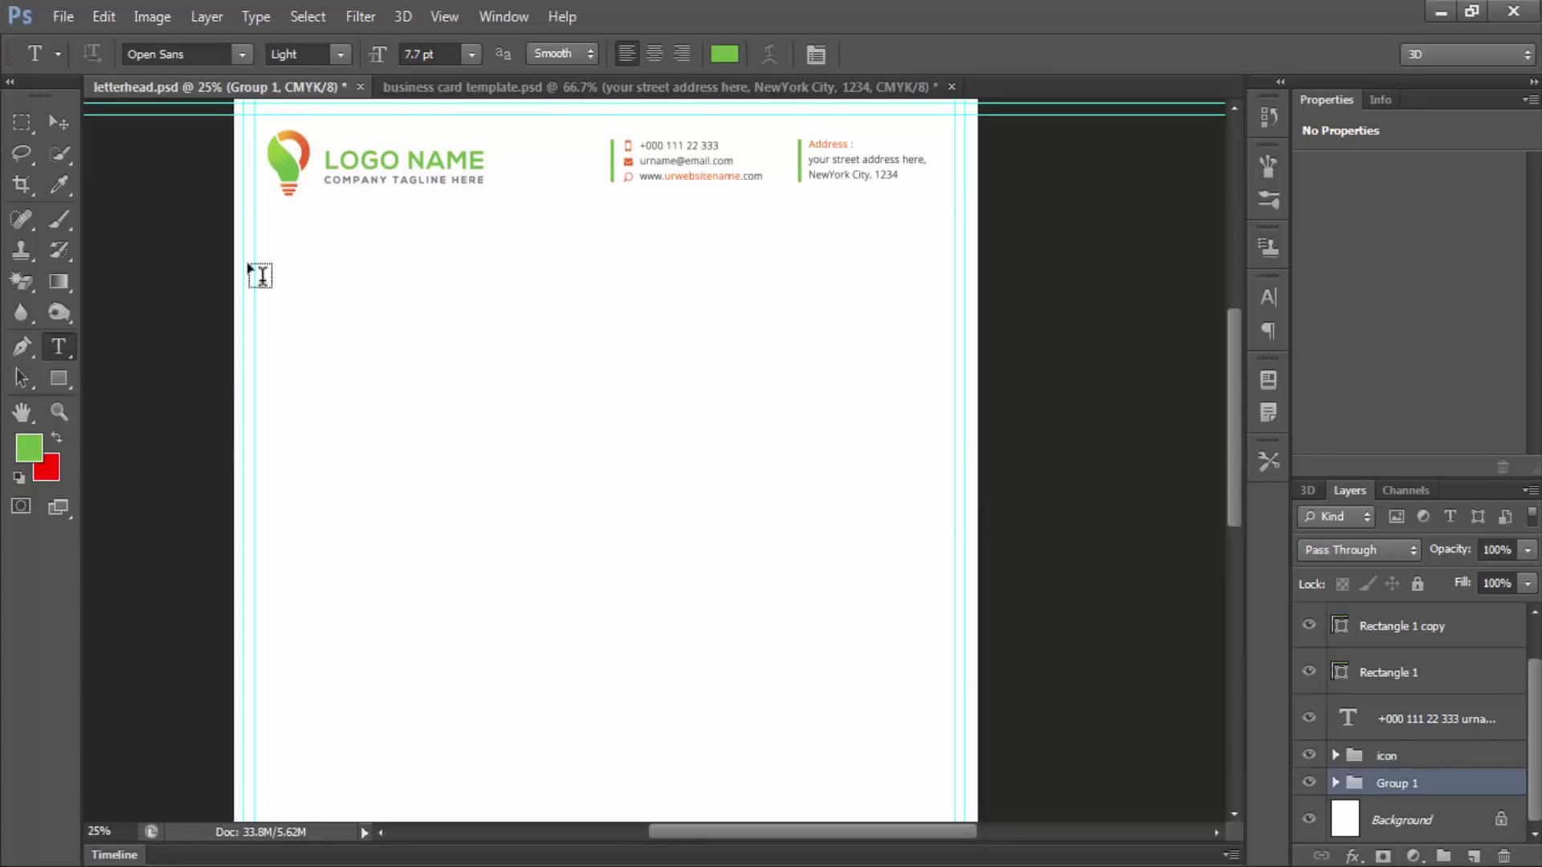
# - Show rulers, add a left-margin guide, and draw a paragraph text box across the page middle
pyautogui.hotkey('ctrl', 'r')
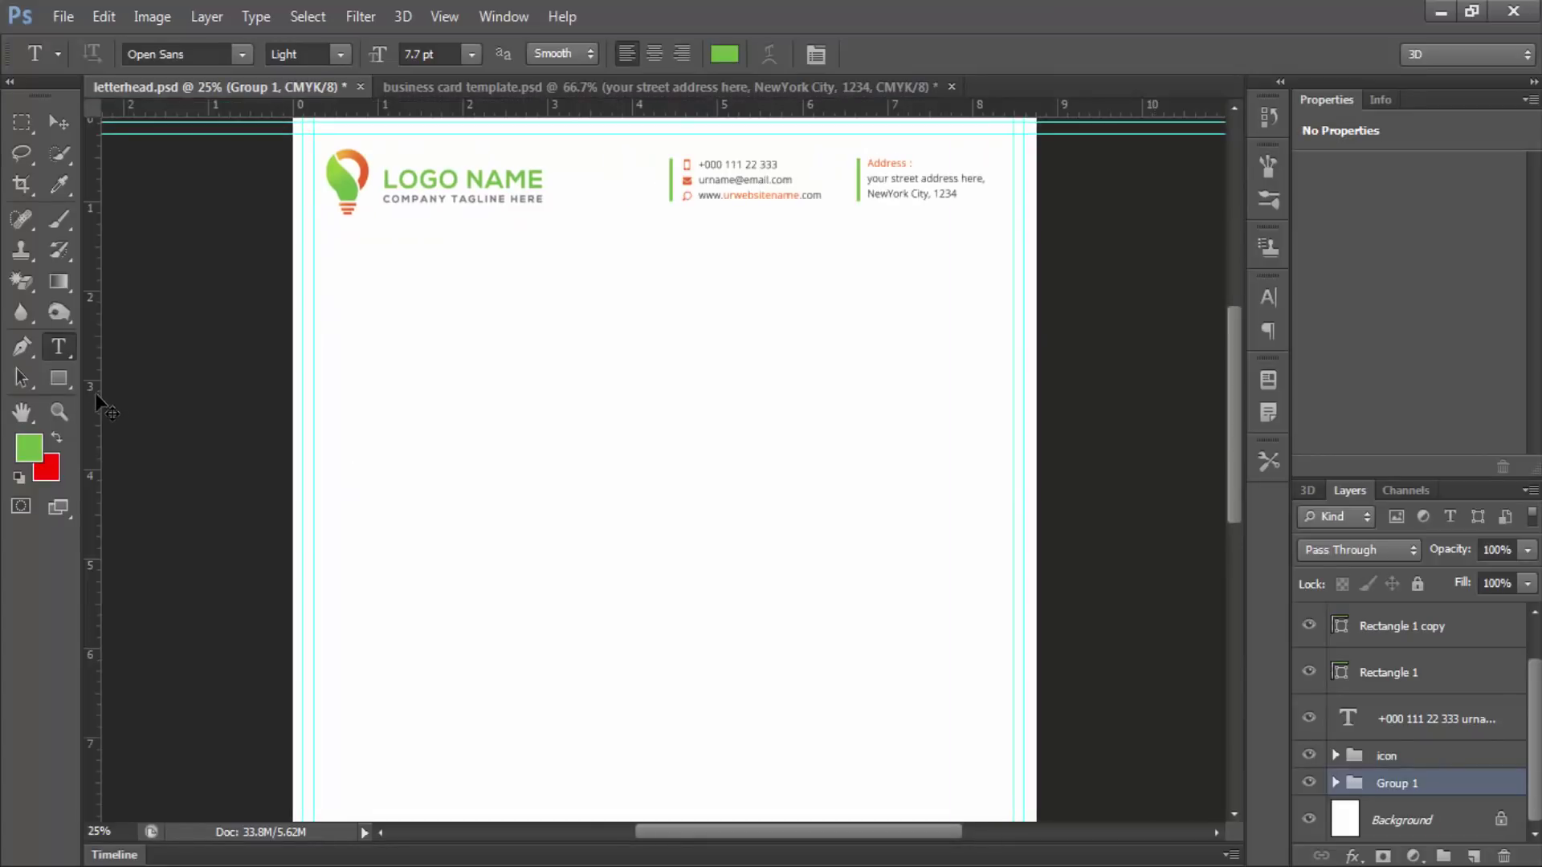
pyautogui.press('v')
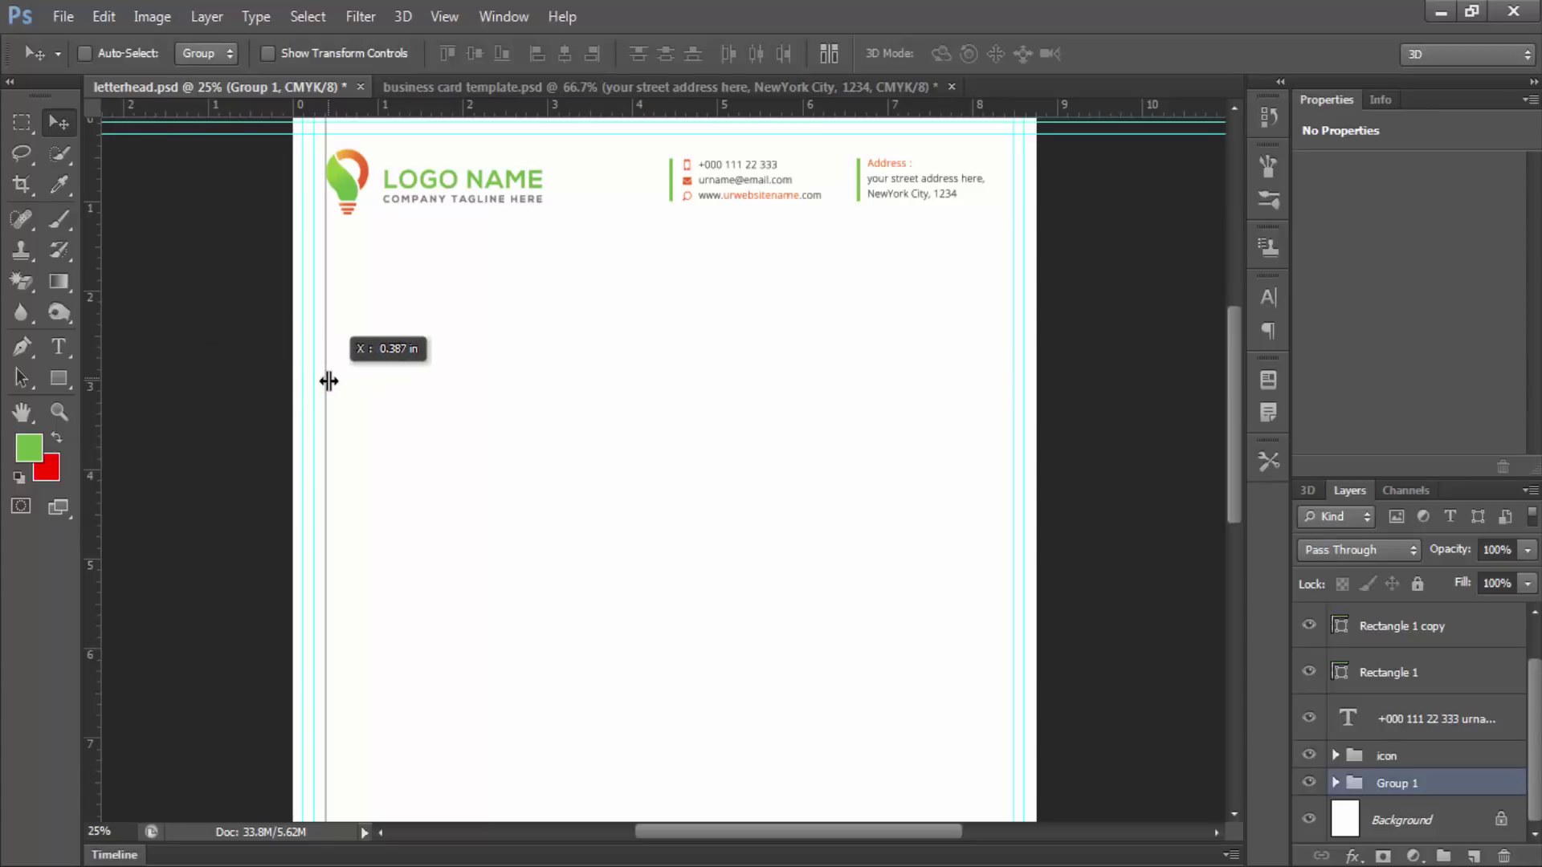
pyautogui.moveTo(279, 387); pyautogui.dragTo(325, 382)
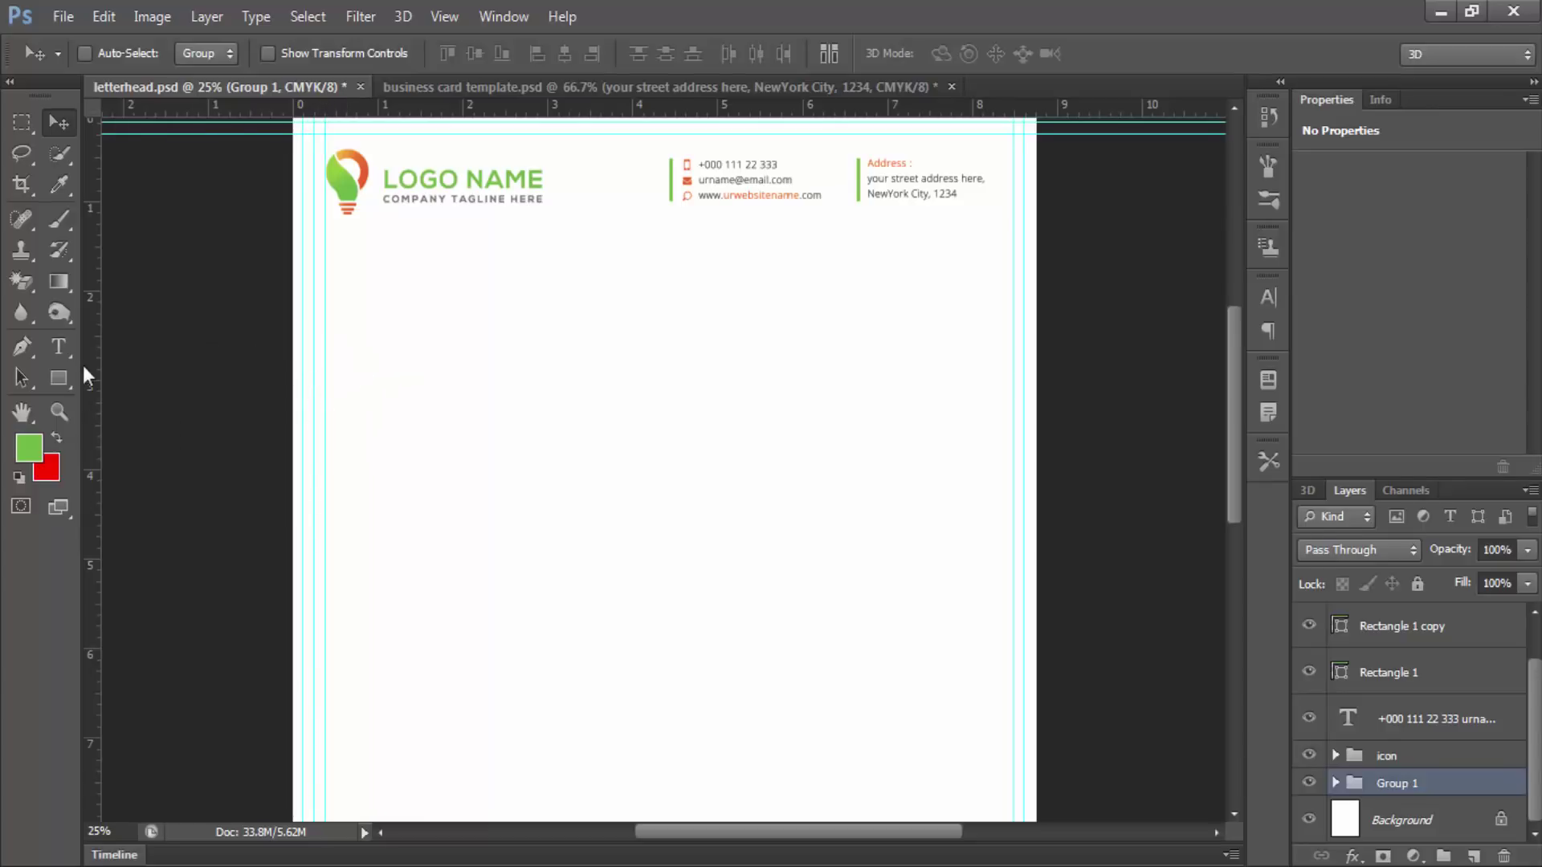
pyautogui.click(59, 346)
pyautogui.moveTo(325, 421); pyautogui.dragTo(985, 771)
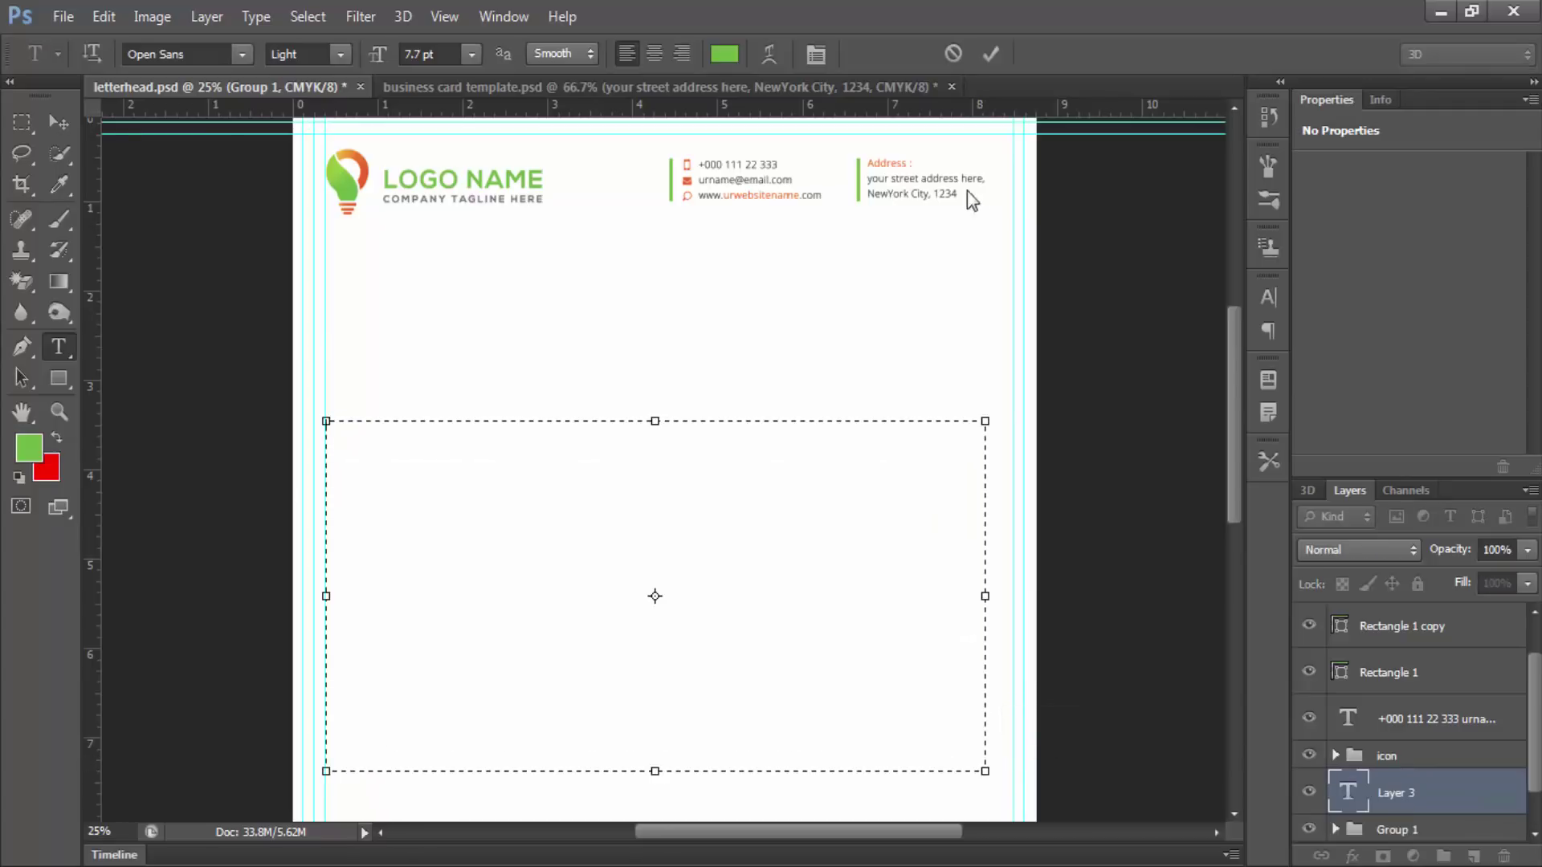
# - Fill the box with Lorem Ipsum placeholder text coloured grey #7f7f7f
pyautogui.click(255, 16)
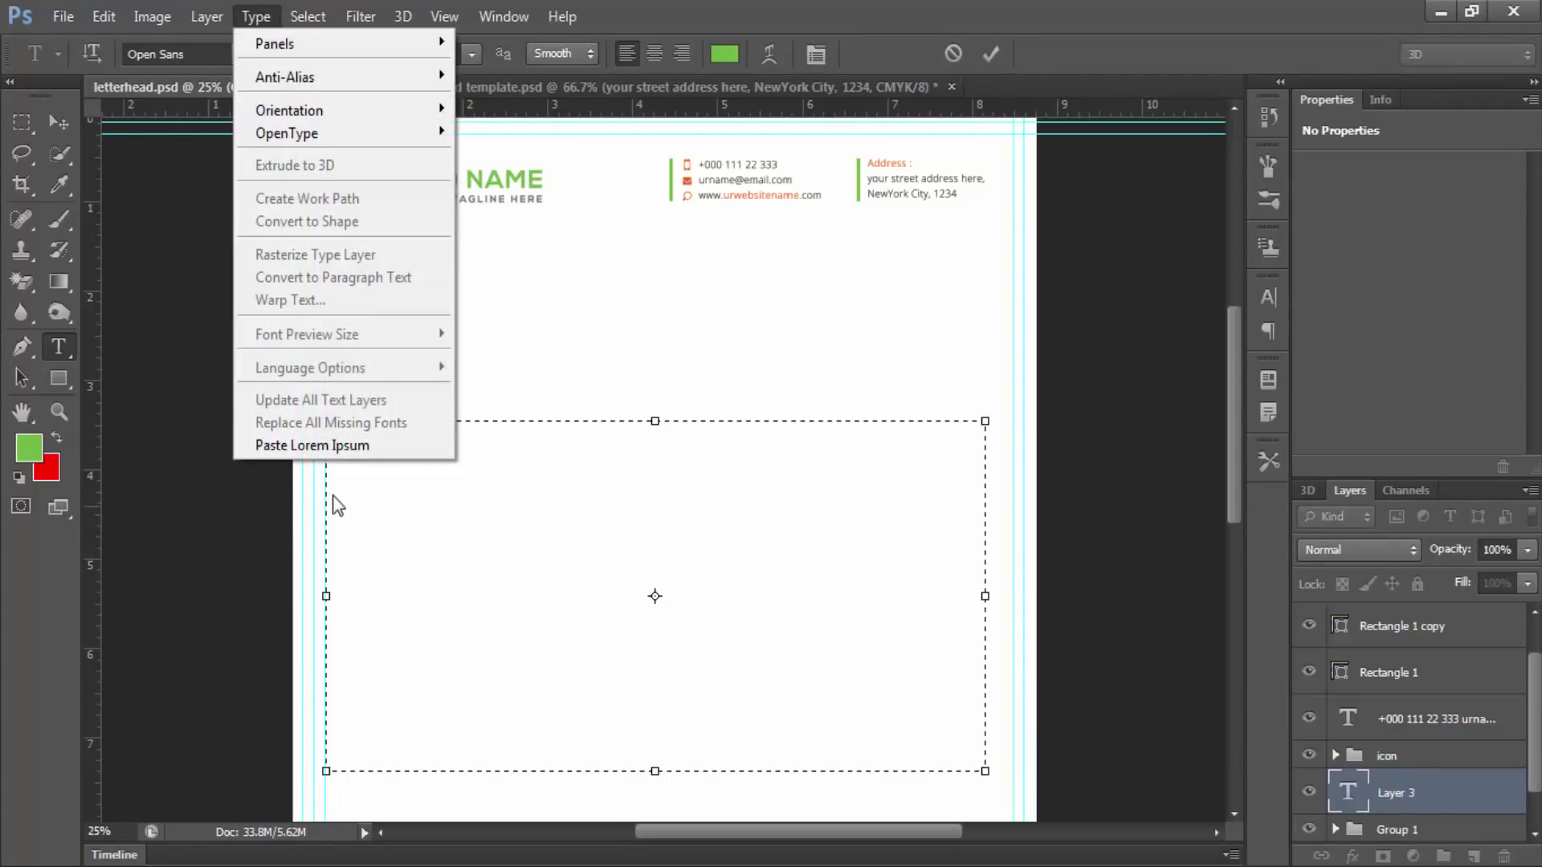
pyautogui.click(321, 446)
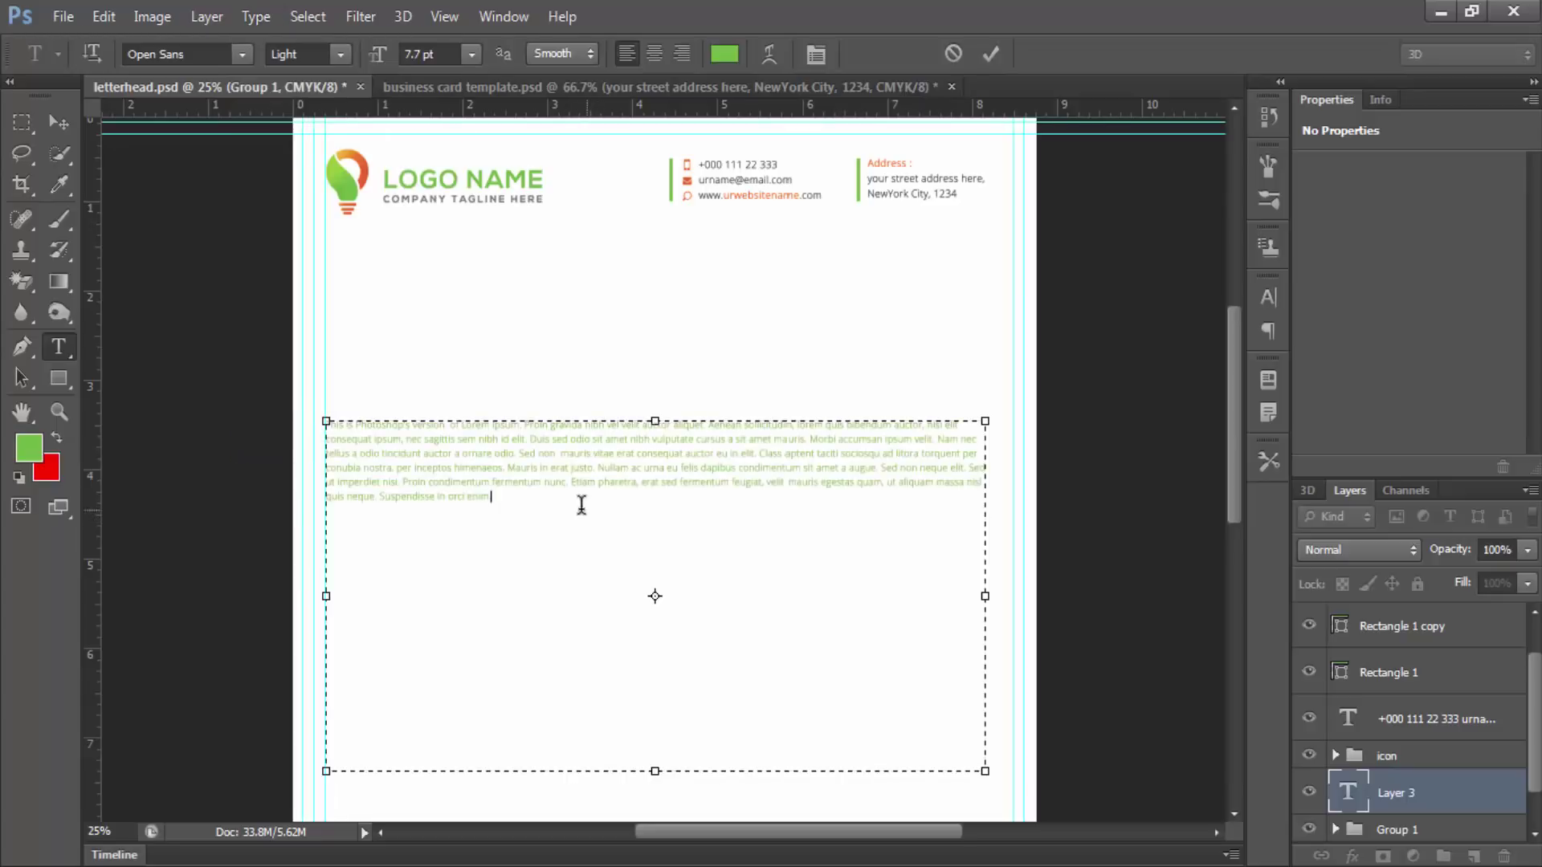
pyautogui.hotkey('ctrl', 'a')
pyautogui.click(724, 54)
pyautogui.click(1045, 734)
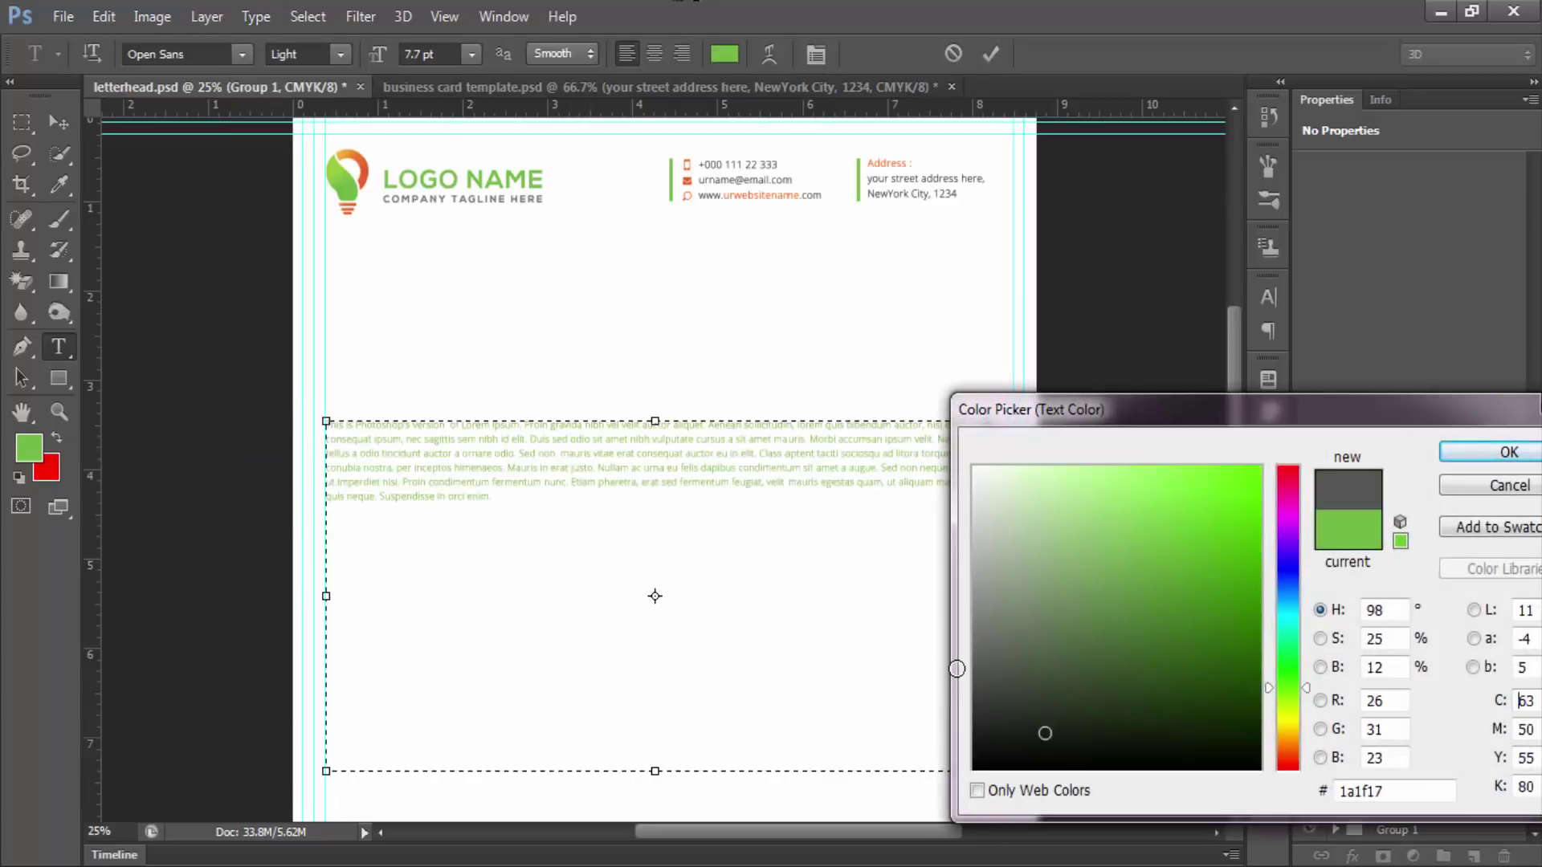
pyautogui.click(956, 668)
pyautogui.click(957, 619)
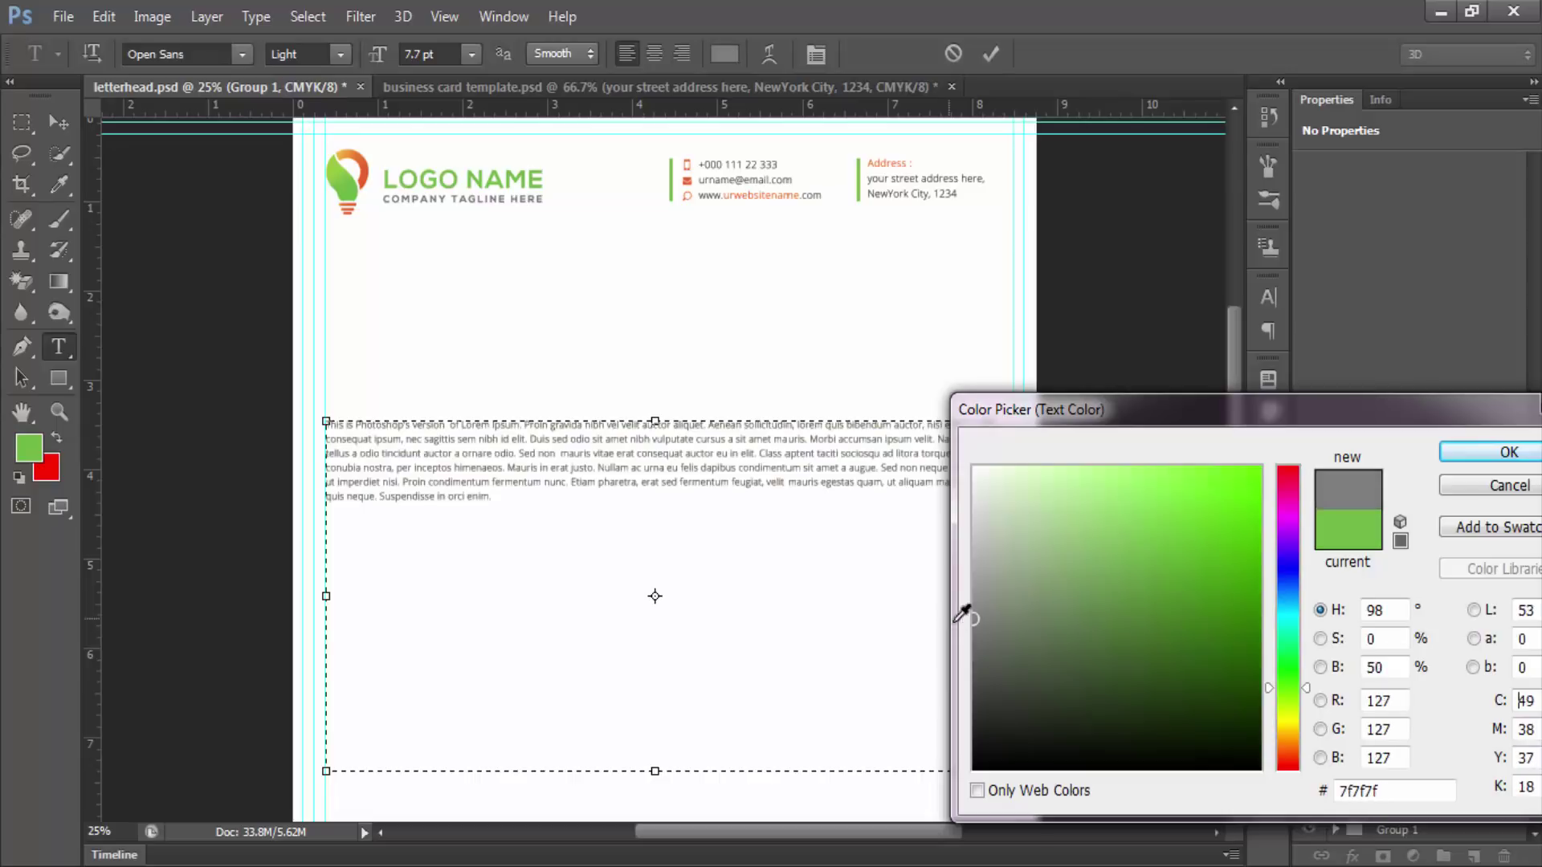
pyautogui.click(1456, 453)
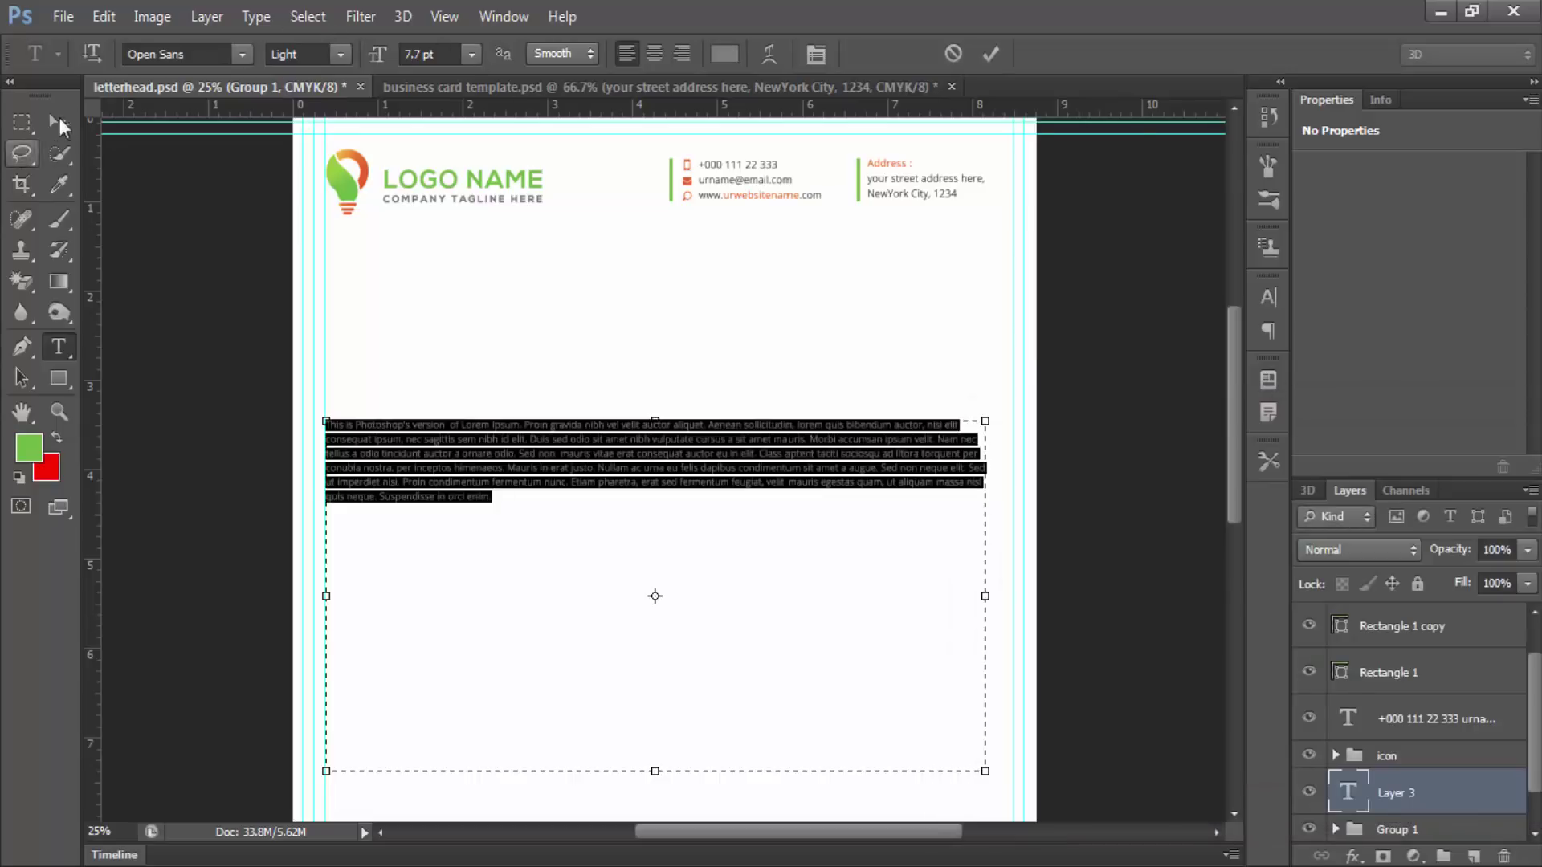
pyautogui.hotkey('ctrl', 'Return')
# - Paste two more copies of the Lorem Ipsum paragraph after the first
pyautogui.click(527, 494)
pyautogui.hotkey('ctrl', 'a')
pyautogui.hotkey('ctrl', 'c')
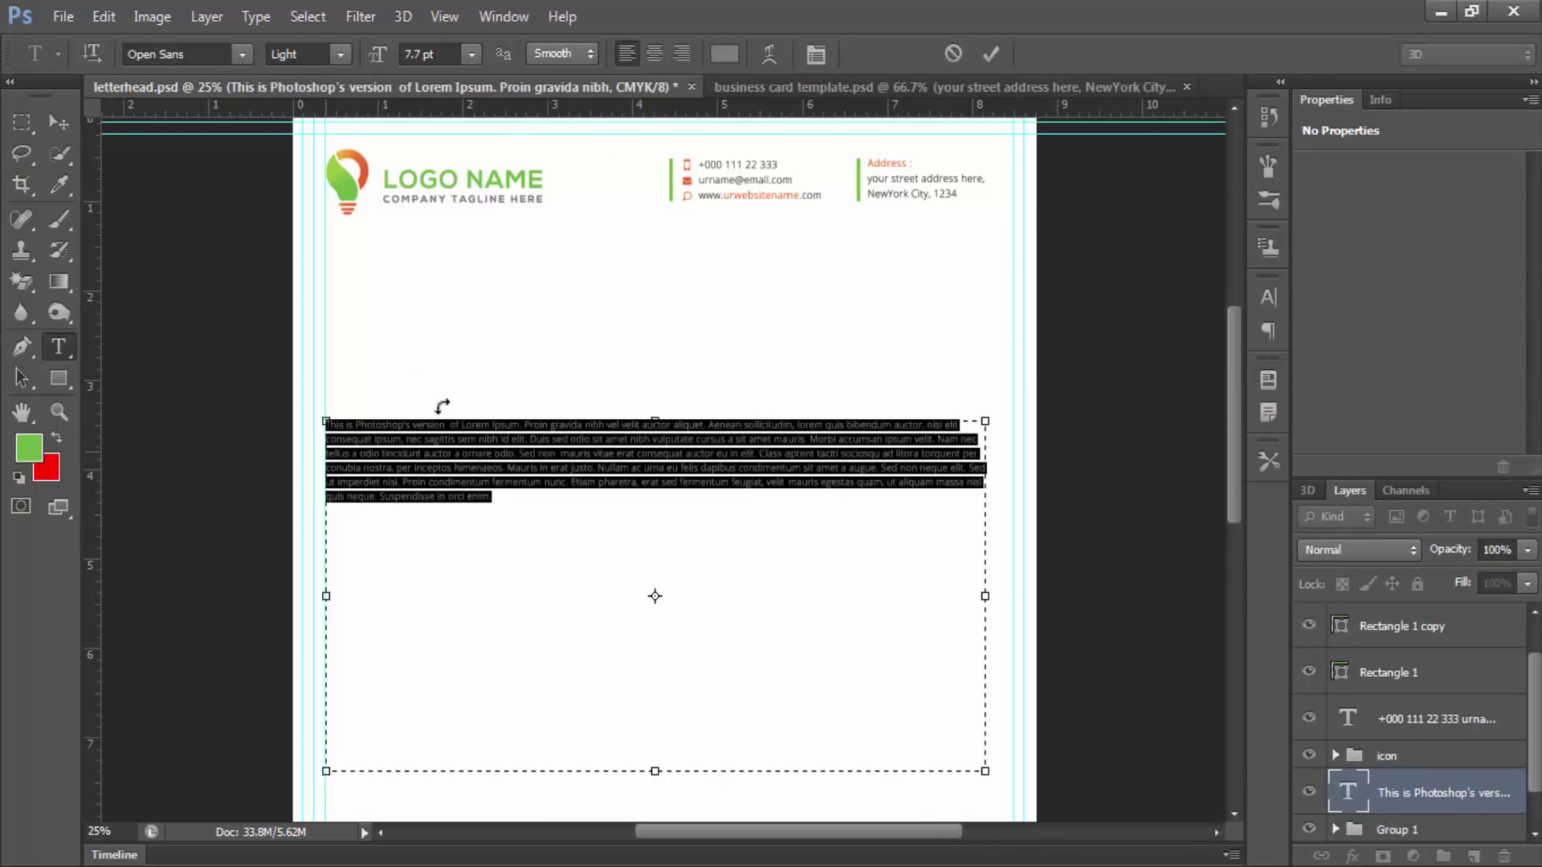
pyautogui.click(542, 500)
pyautogui.hotkey('ctrl', 'v')
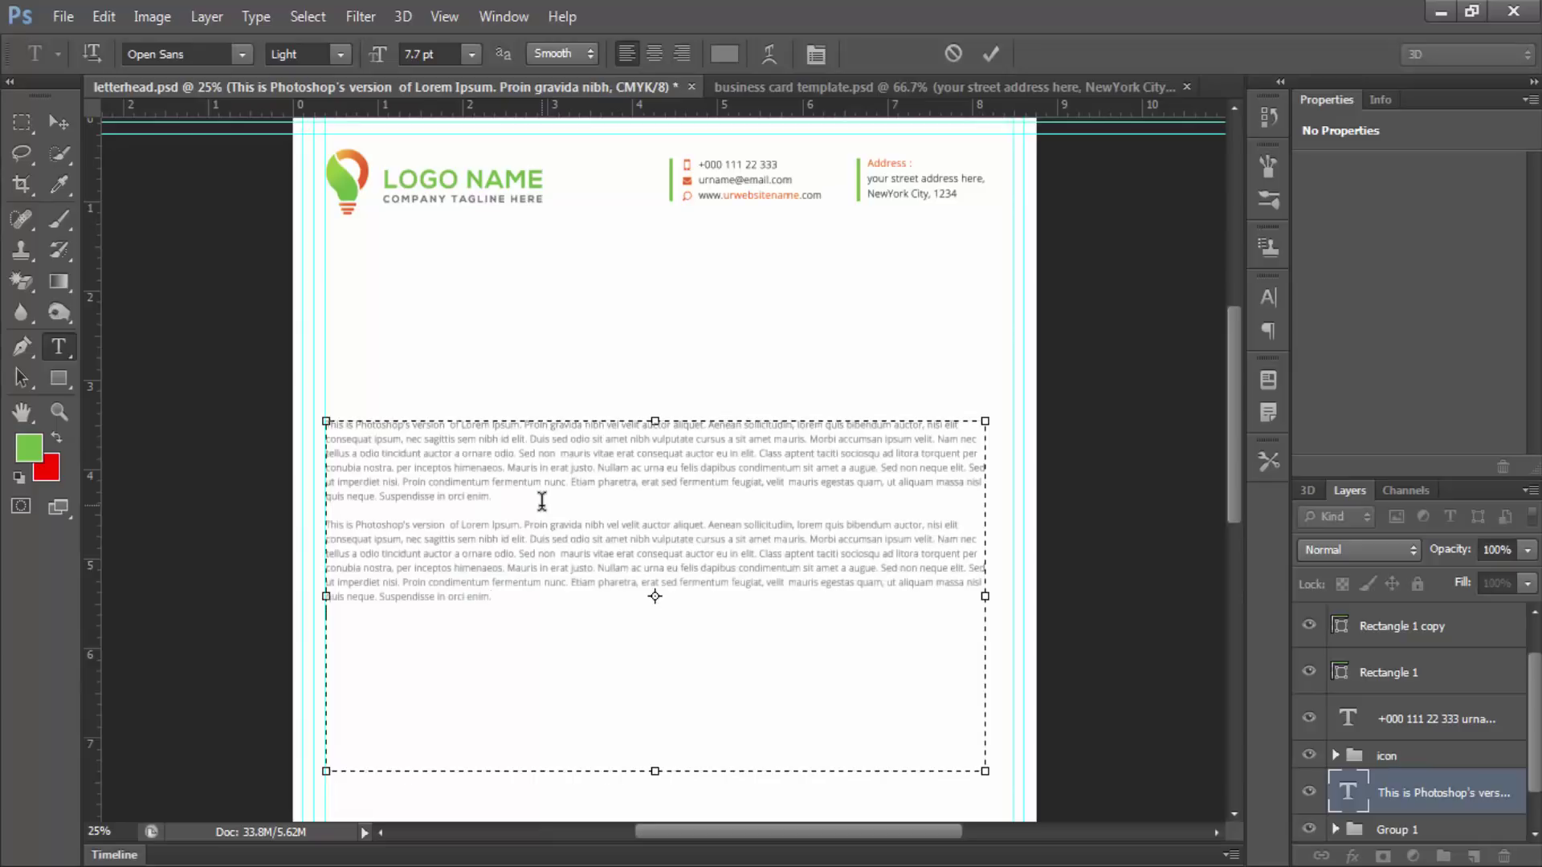
pyautogui.hotkey('ctrl', 'v')
# - Set all three paragraphs to Justify All alignment
pyautogui.hotkey('ctrl', 'a')
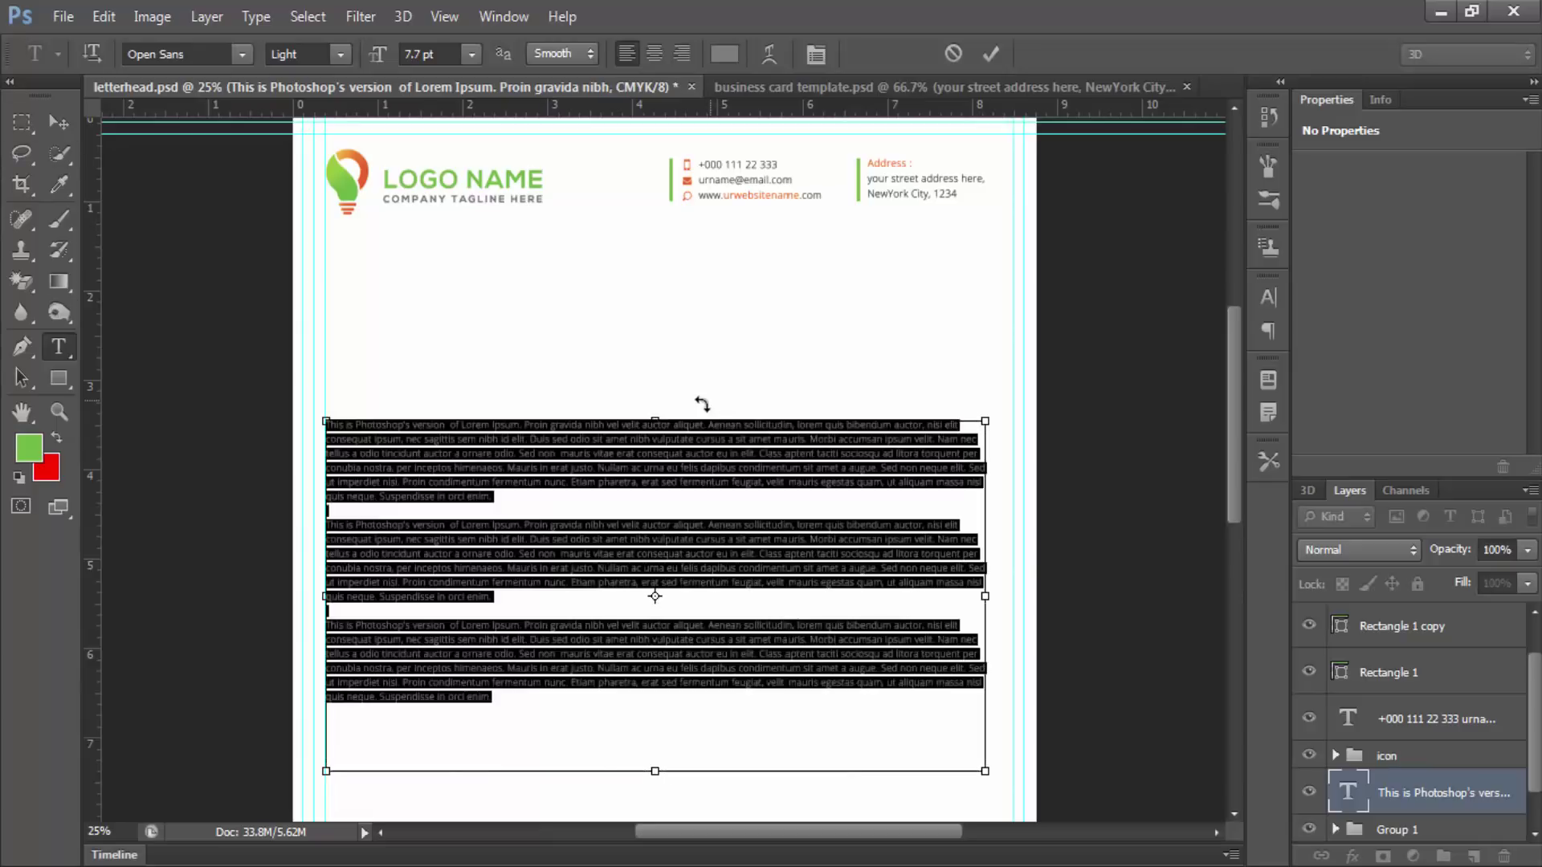
pyautogui.click(1268, 297)
pyautogui.click(1268, 331)
pyautogui.click(1127, 311)
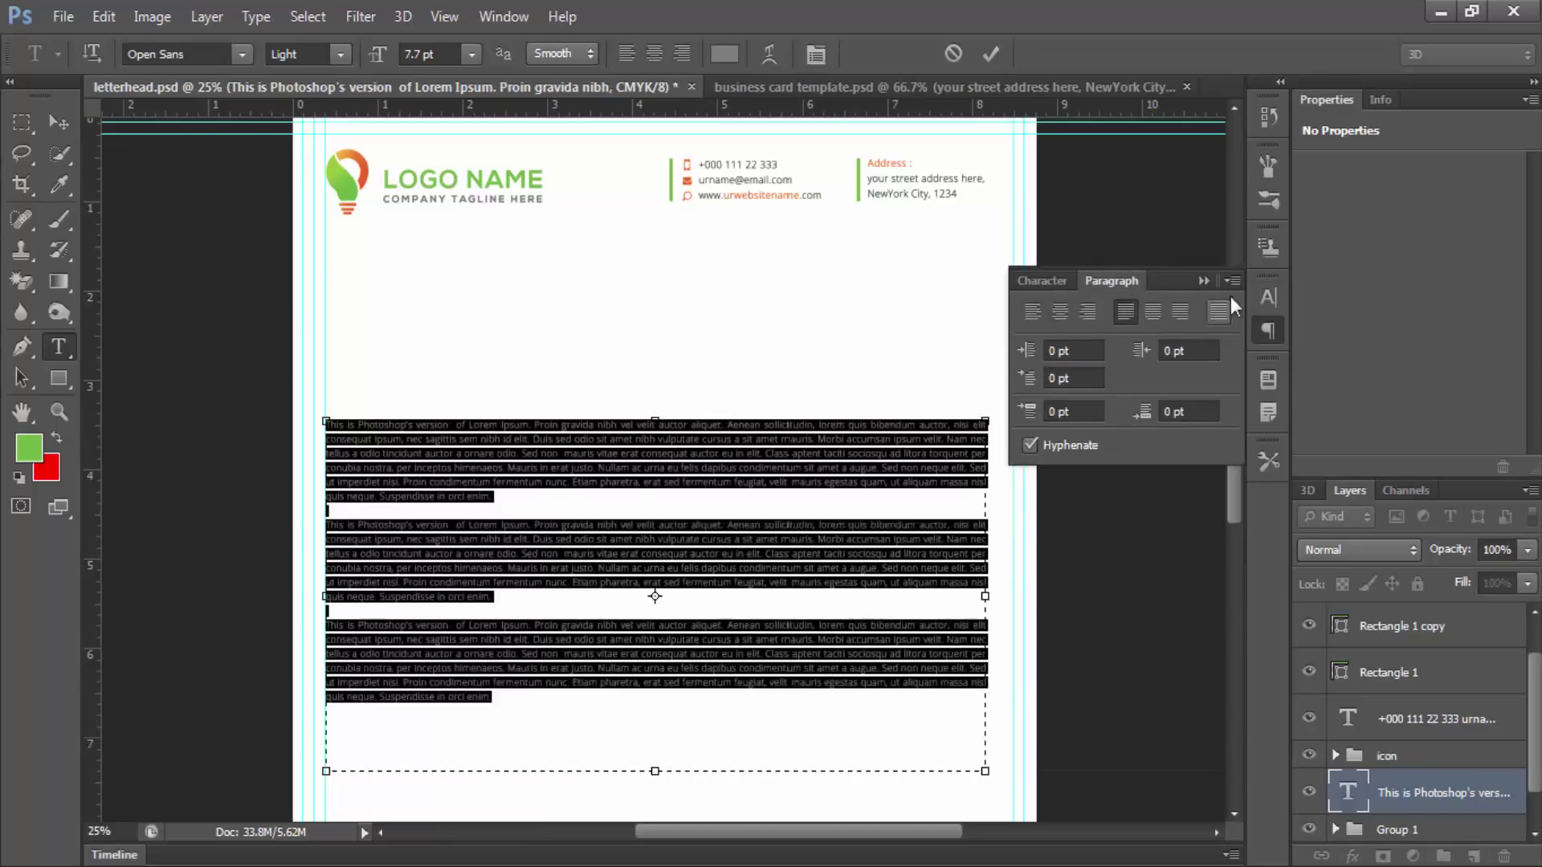
pyautogui.click(57, 120)
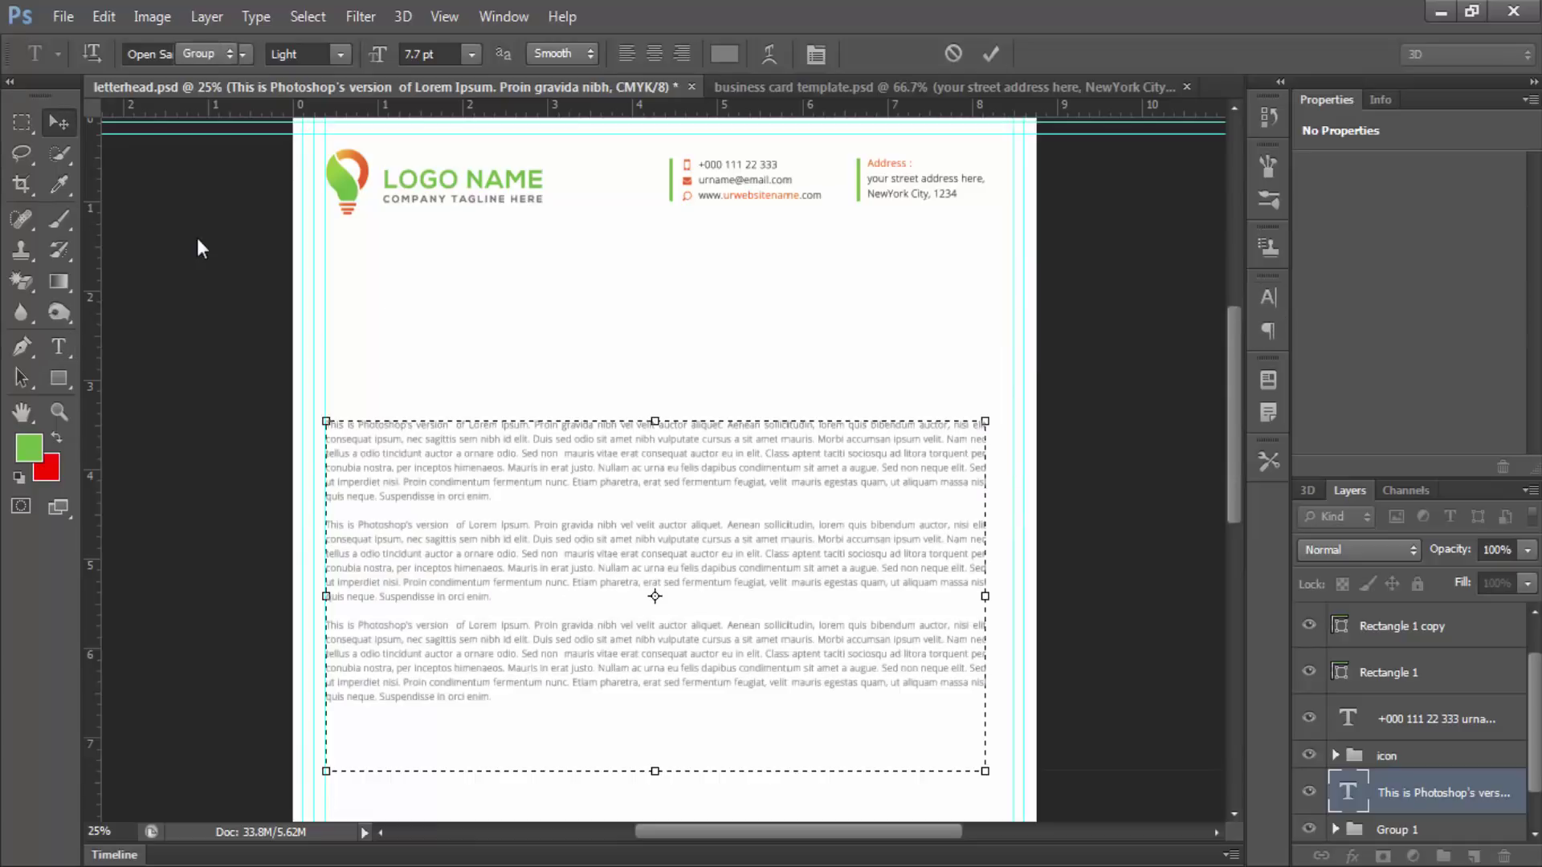
pyautogui.click(59, 119)
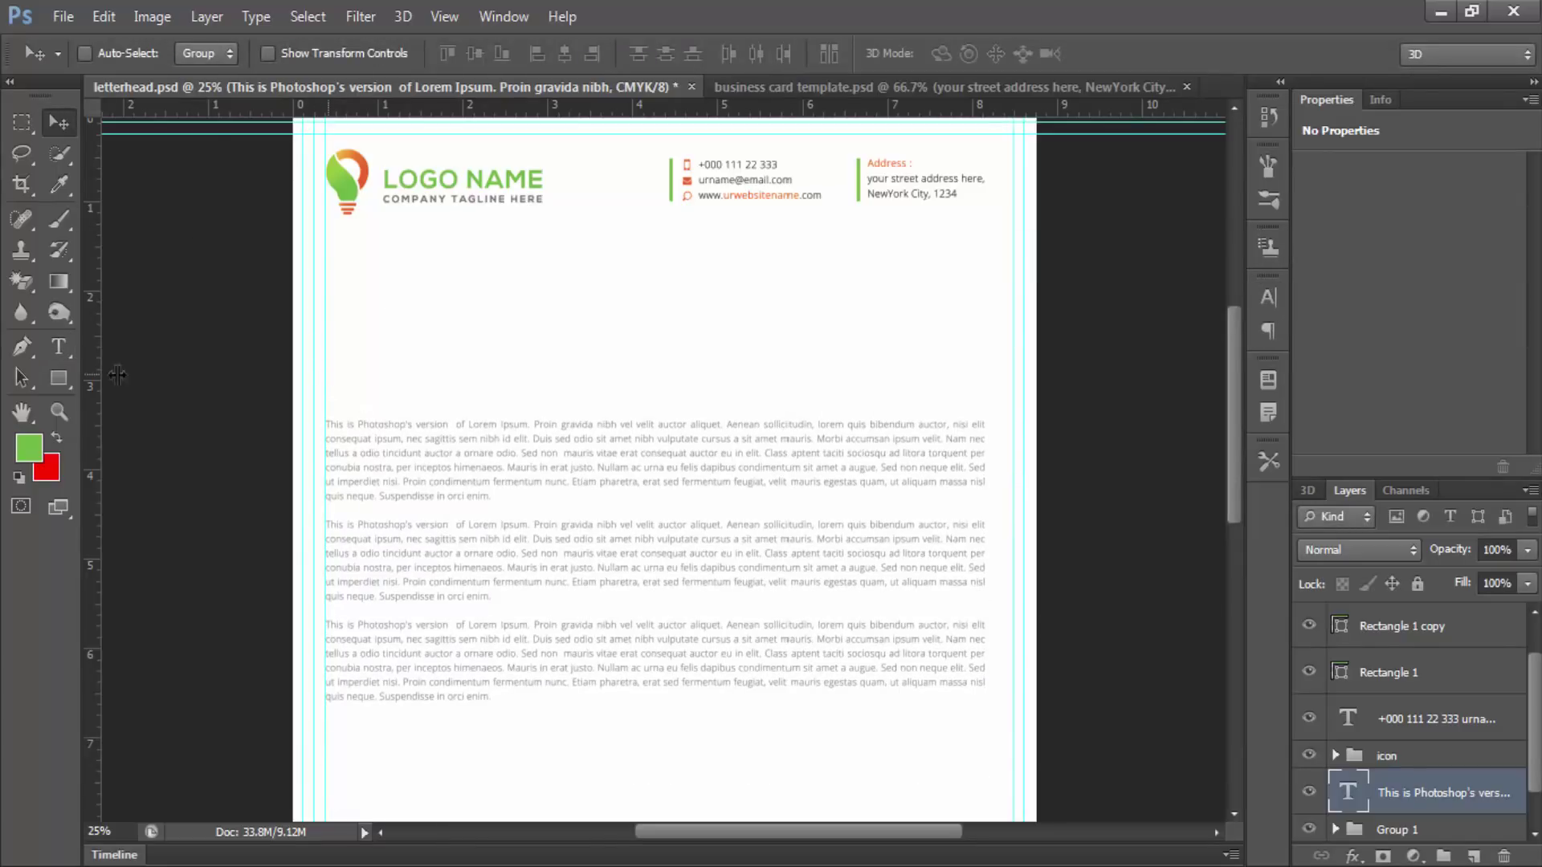
# - Remove the guide and set the body text to 8 pt with 13 pt leading
pyautogui.moveTo(117, 375); pyautogui.dragTo(93, 375)
pyautogui.moveTo(868, 598)
pyautogui.mouseDown()
pyautogui.moveTo(771, 602)
pyautogui.moveTo(729, 493)
pyautogui.mouseUp()
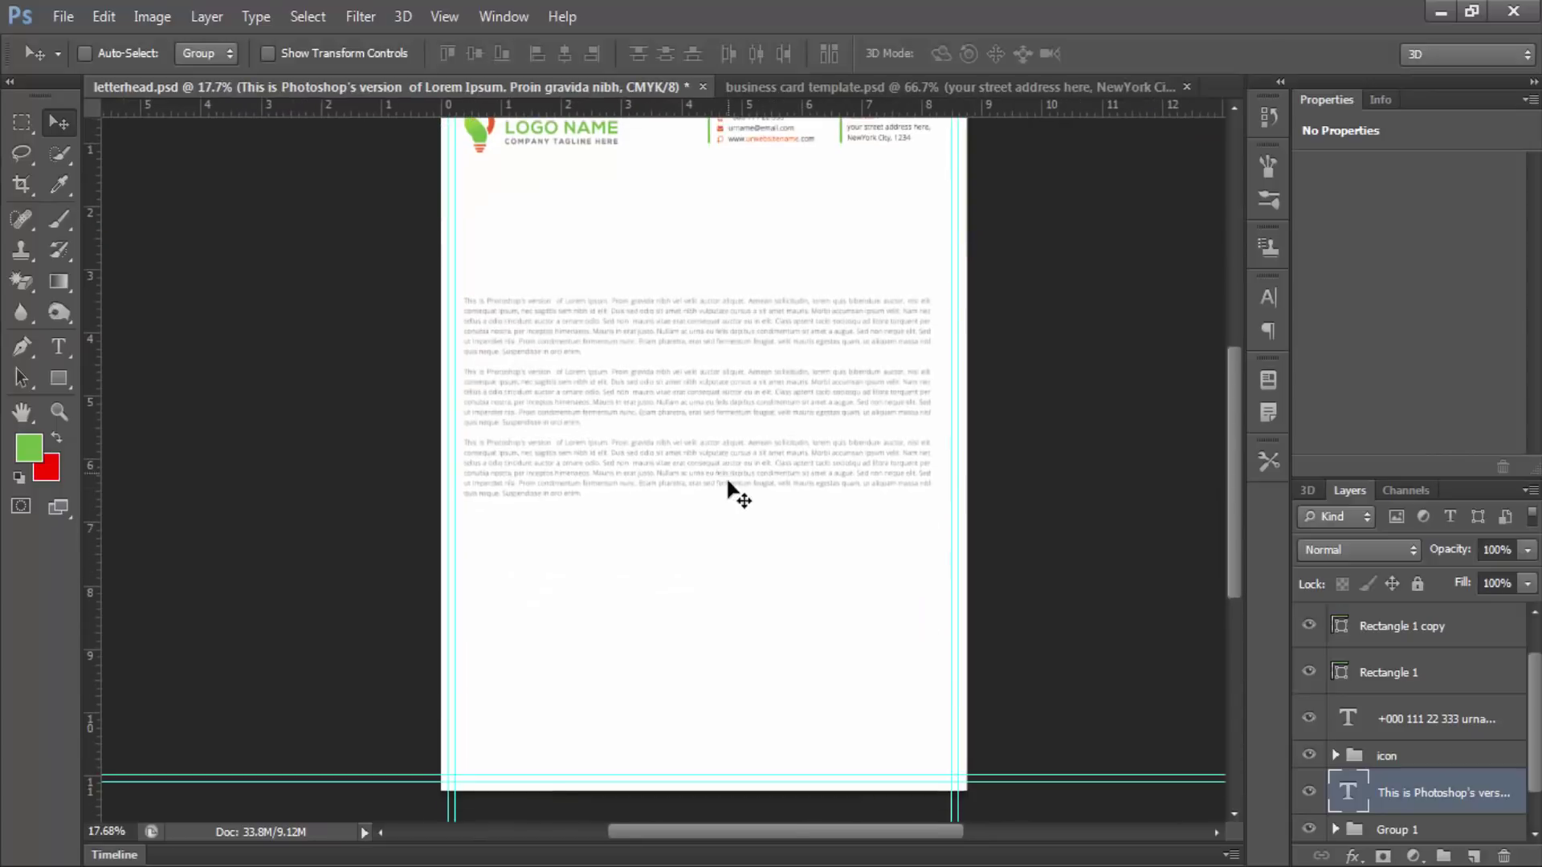
pyautogui.doubleClick(730, 481)
pyautogui.hotkey('ctrl', 'a')
pyautogui.write('8')
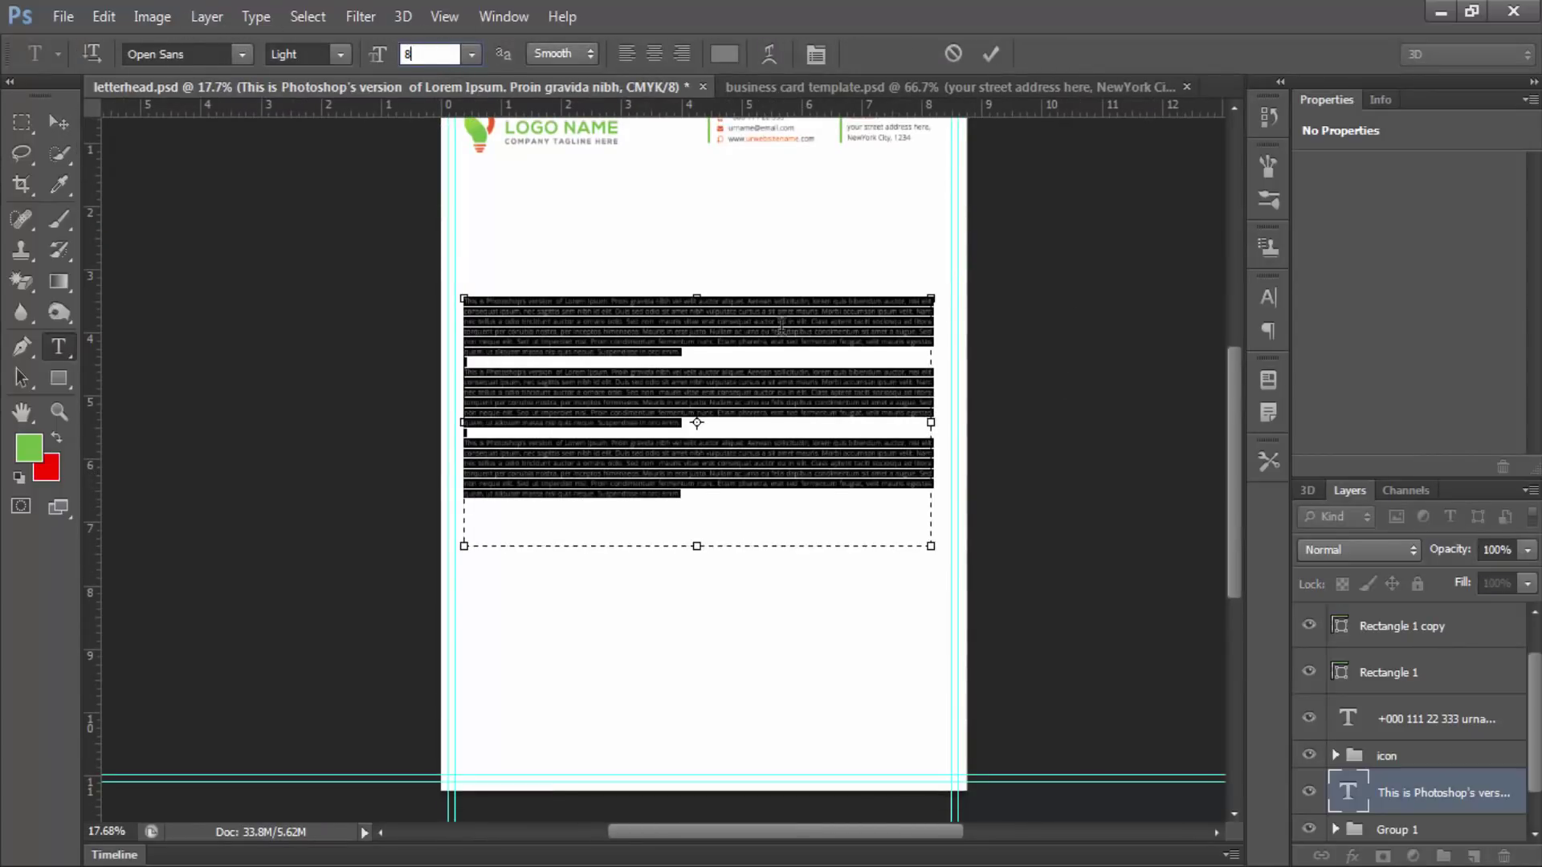
pyautogui.press('Return')
pyautogui.hotkey('ctrl', 't')
pyautogui.doubleClick(1202, 345)
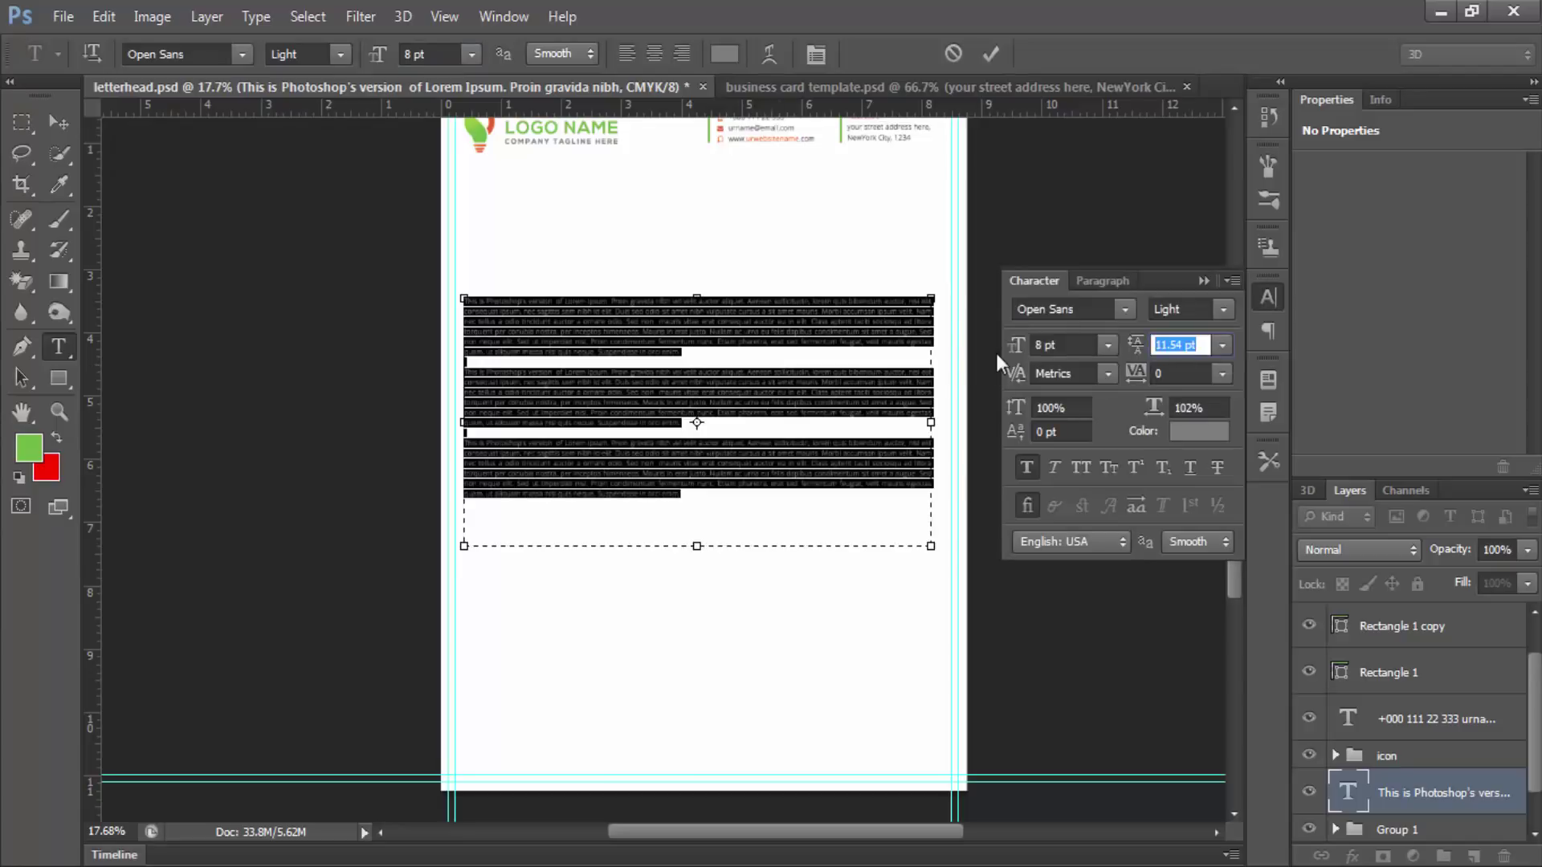
pyautogui.write('13')
pyautogui.click(58, 121)
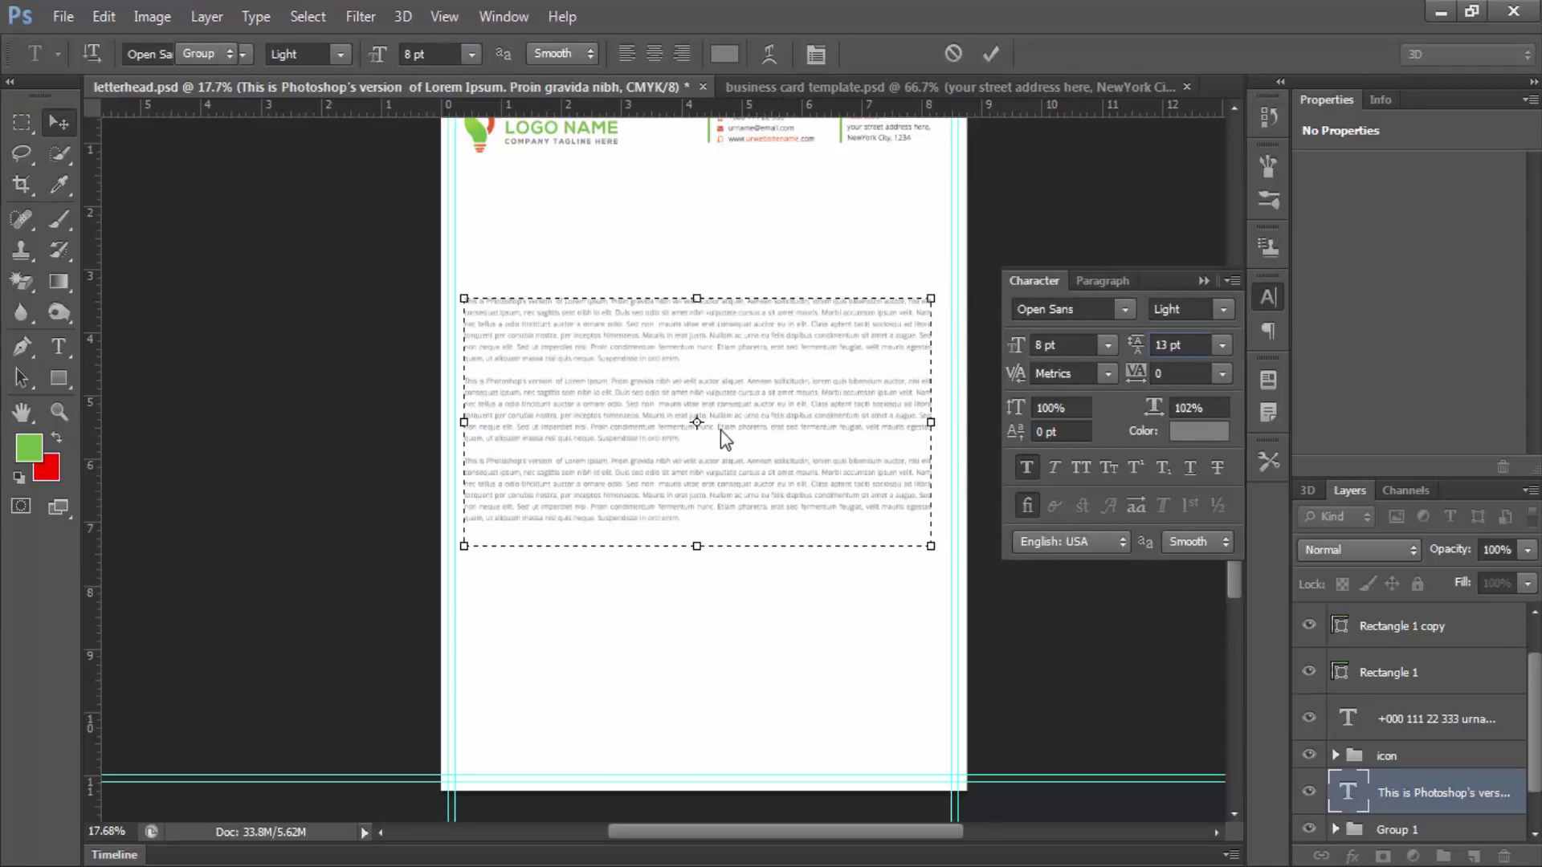
# - Move the body text block slightly lower on the letterhead
pyautogui.scroll(2, 815, 414)
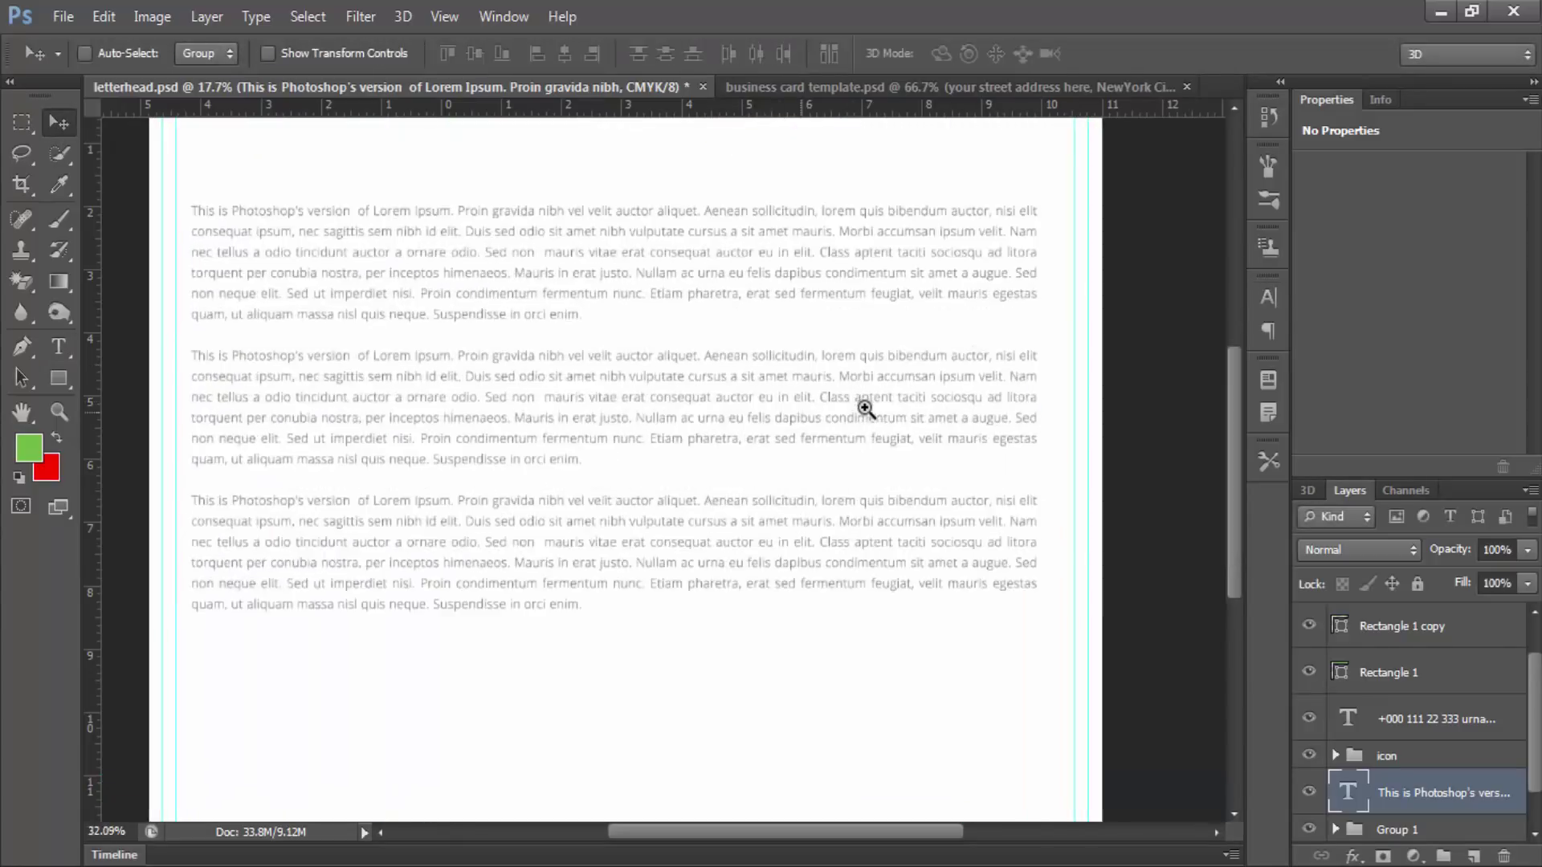
pyautogui.scroll(-2, 891, 486)
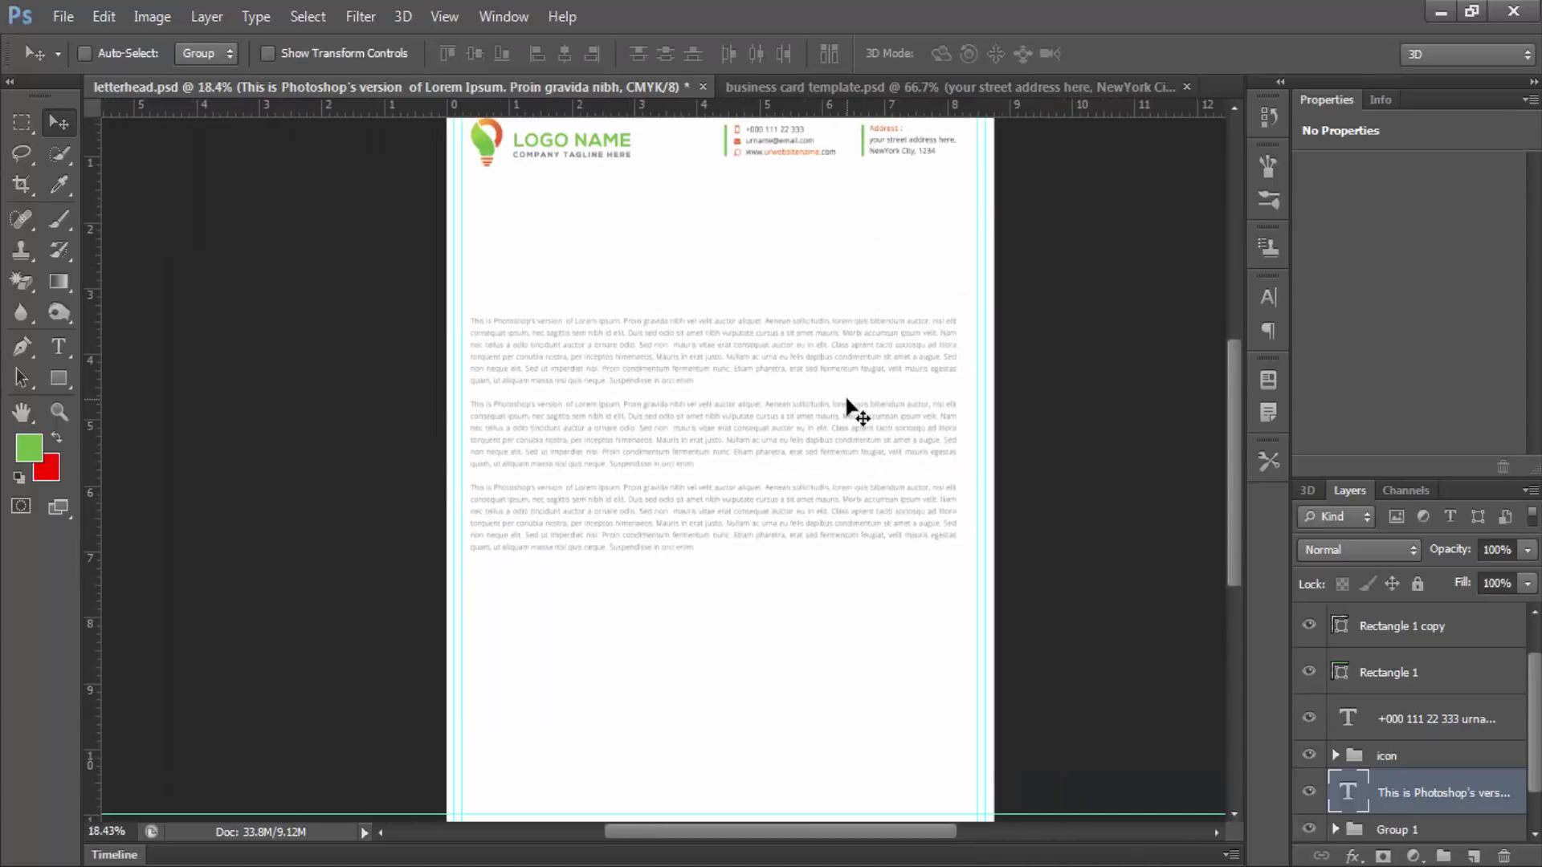
pyautogui.moveTo(851, 409); pyautogui.dragTo(849, 454)
pyautogui.scroll(2, 932, 577)
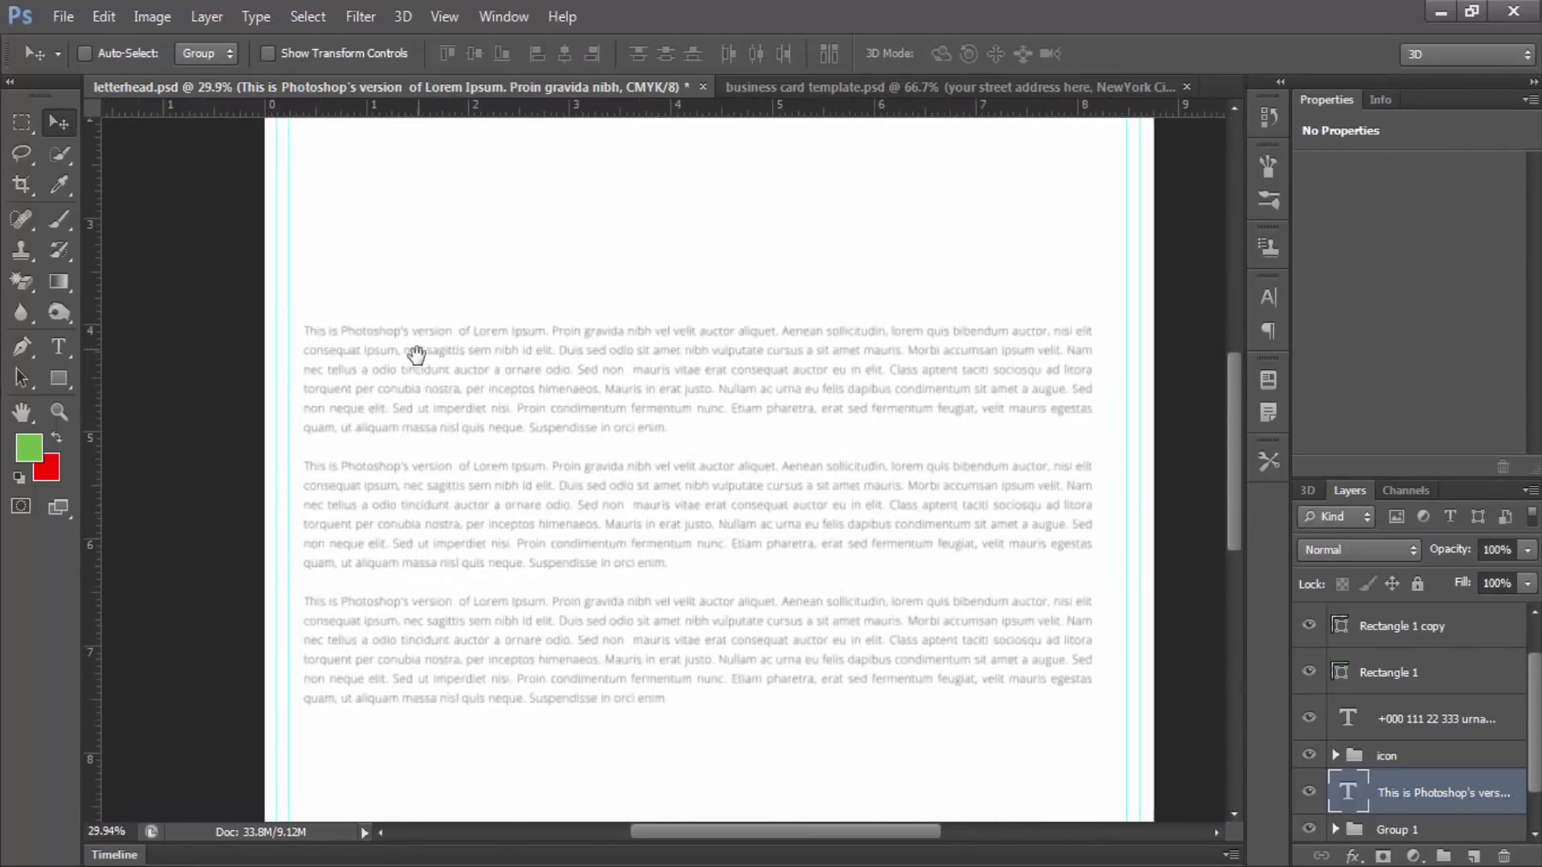
pyautogui.moveTo(415, 354); pyautogui.dragTo(433, 522)
# - Darken the body text colour to grey #6d6d6d
pyautogui.press('t')
pyautogui.click(400, 523)
pyautogui.hotkey('ctrl', 'a')
pyautogui.click(725, 54)
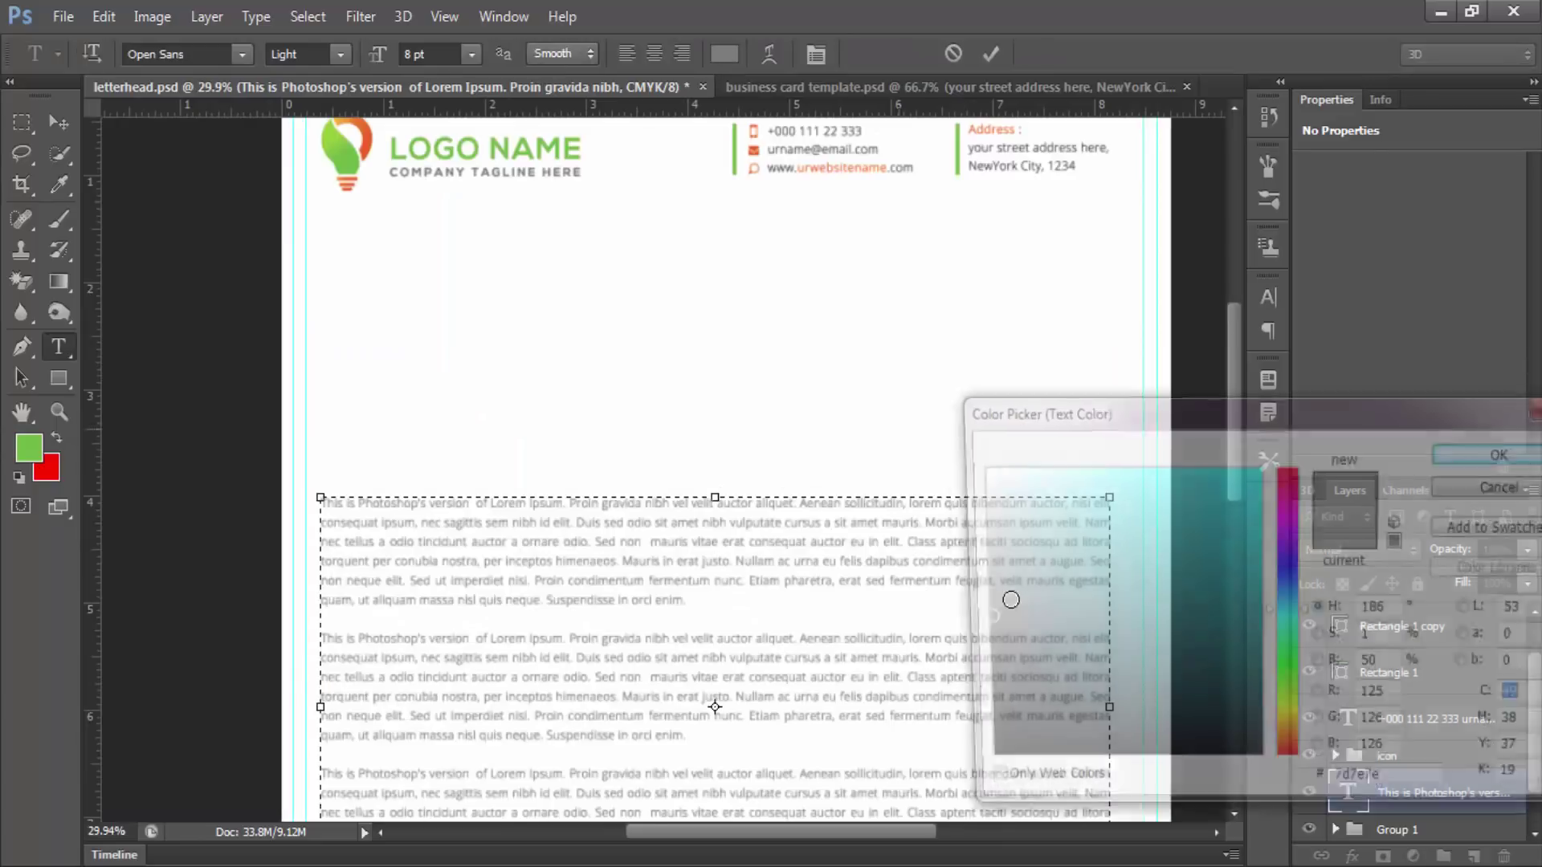
pyautogui.moveTo(1011, 600); pyautogui.dragTo(943, 640)
pyautogui.click(1509, 453)
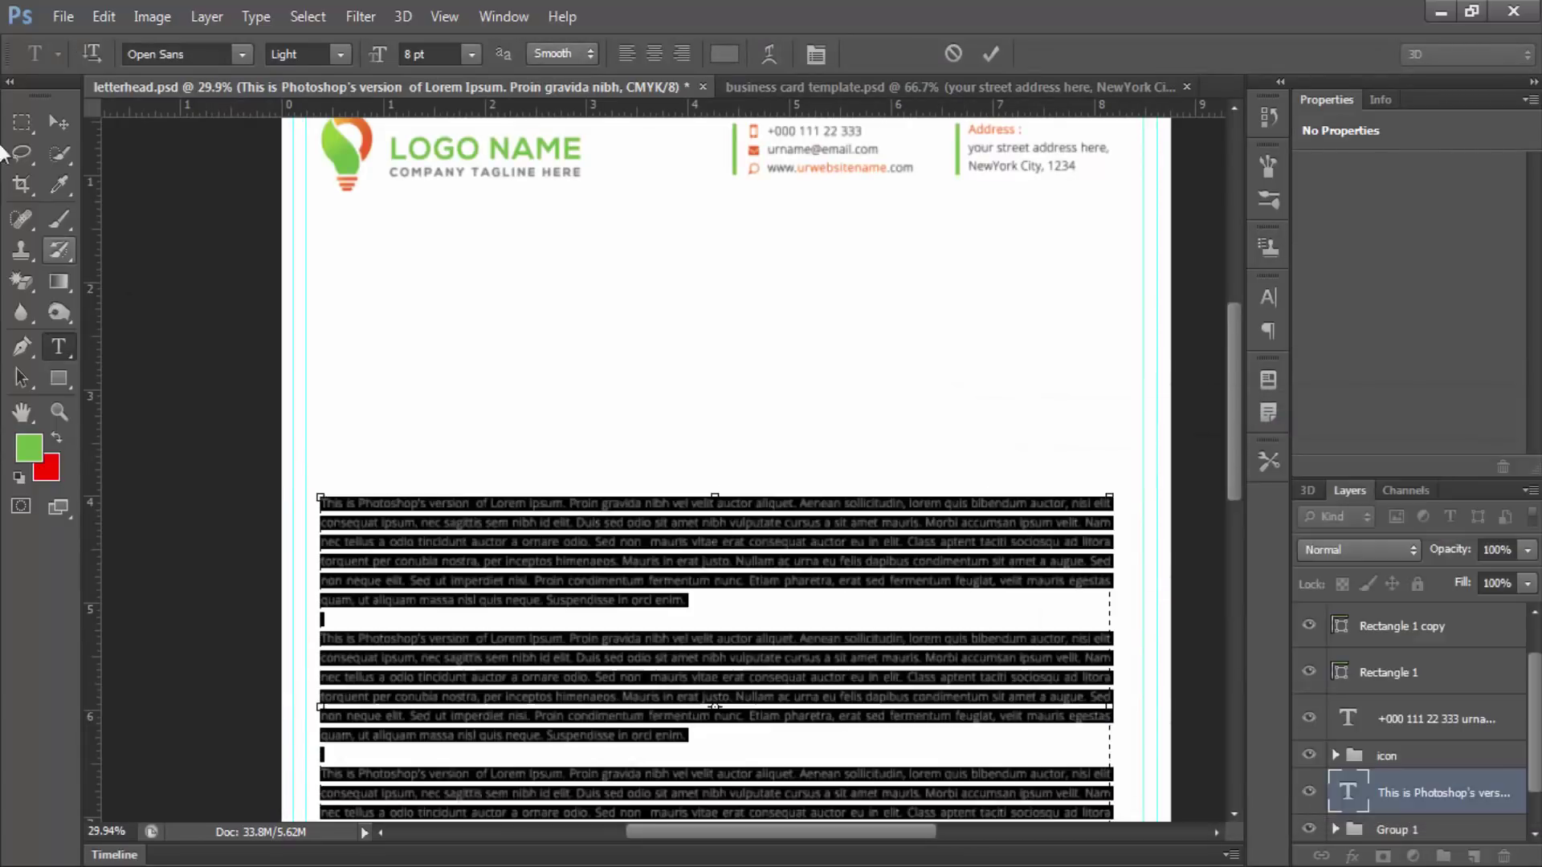
pyautogui.hotkey('ctrl', 'h')
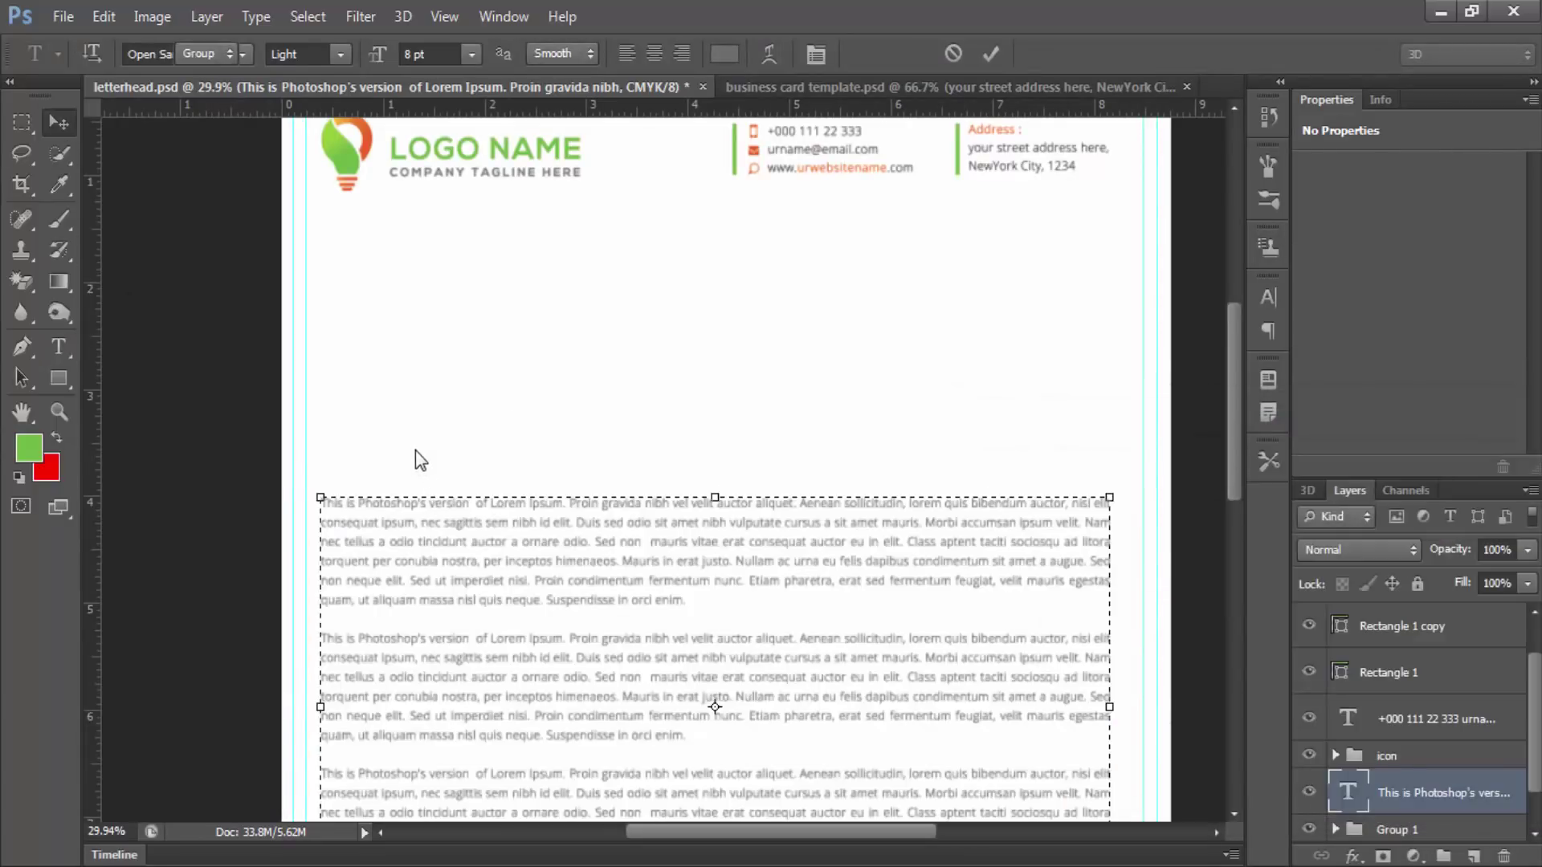
# - Set the Dear Michel greeting to 36 pt Open Sans ExtraBold
pyautogui.press('t')
pyautogui.click(406, 435)
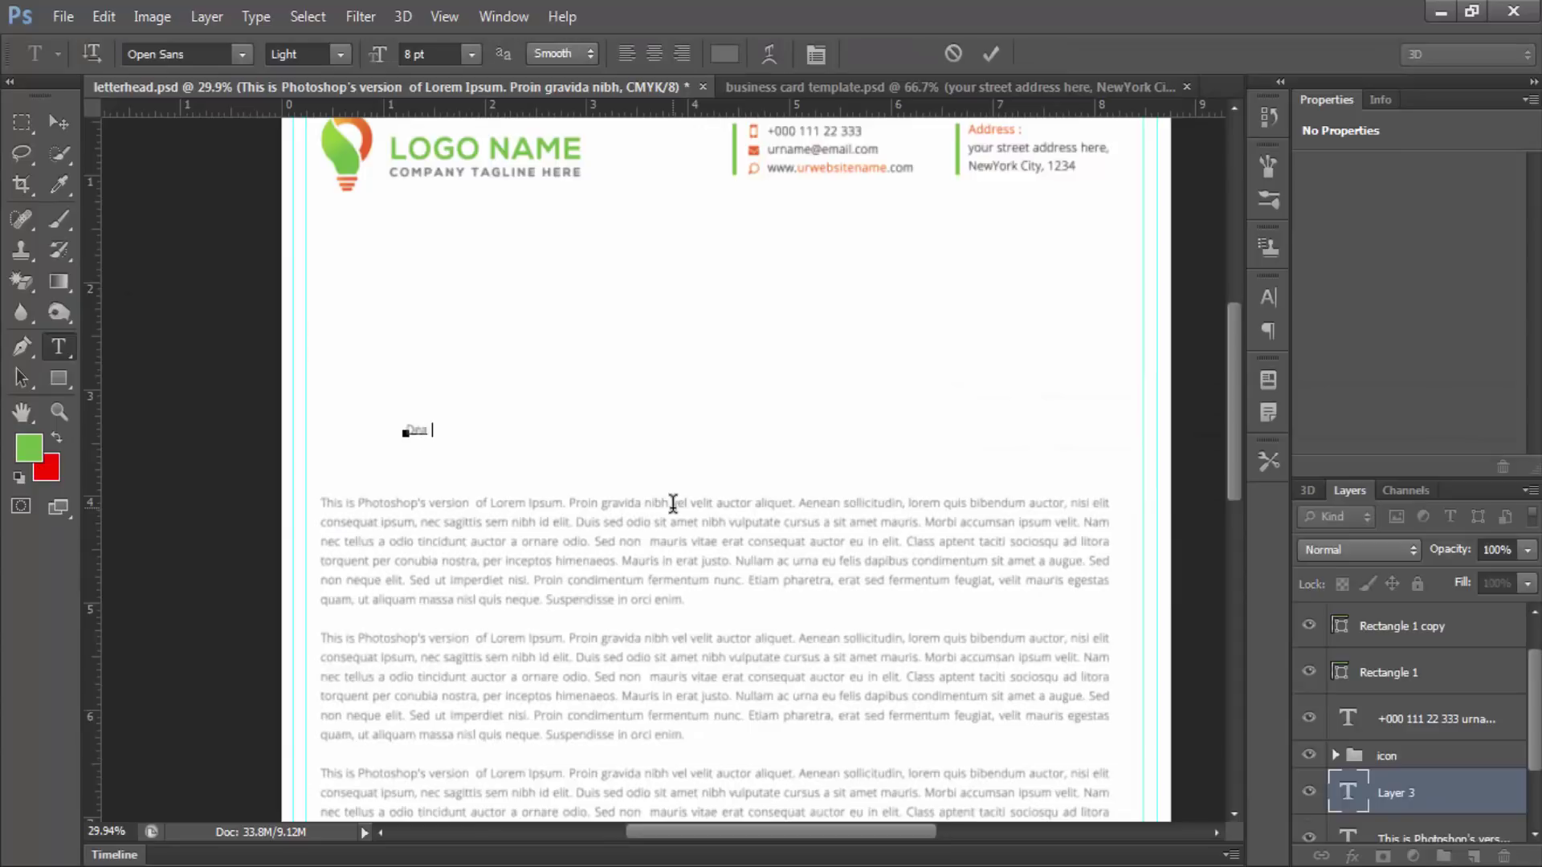
pyautogui.hotkey('ctrl', 'a')
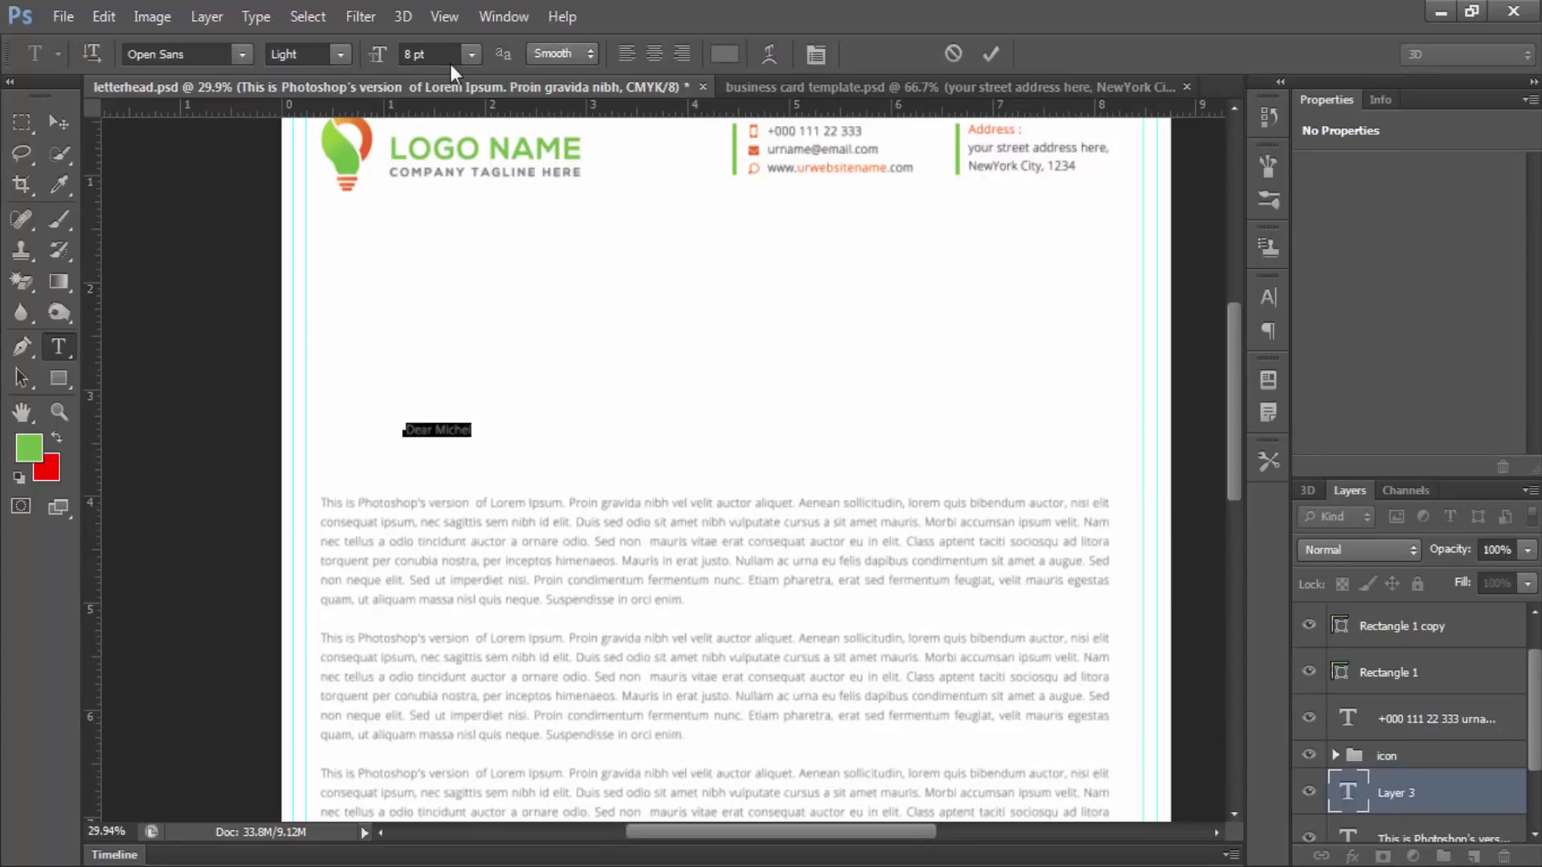
pyautogui.click(472, 56)
pyautogui.click(462, 365)
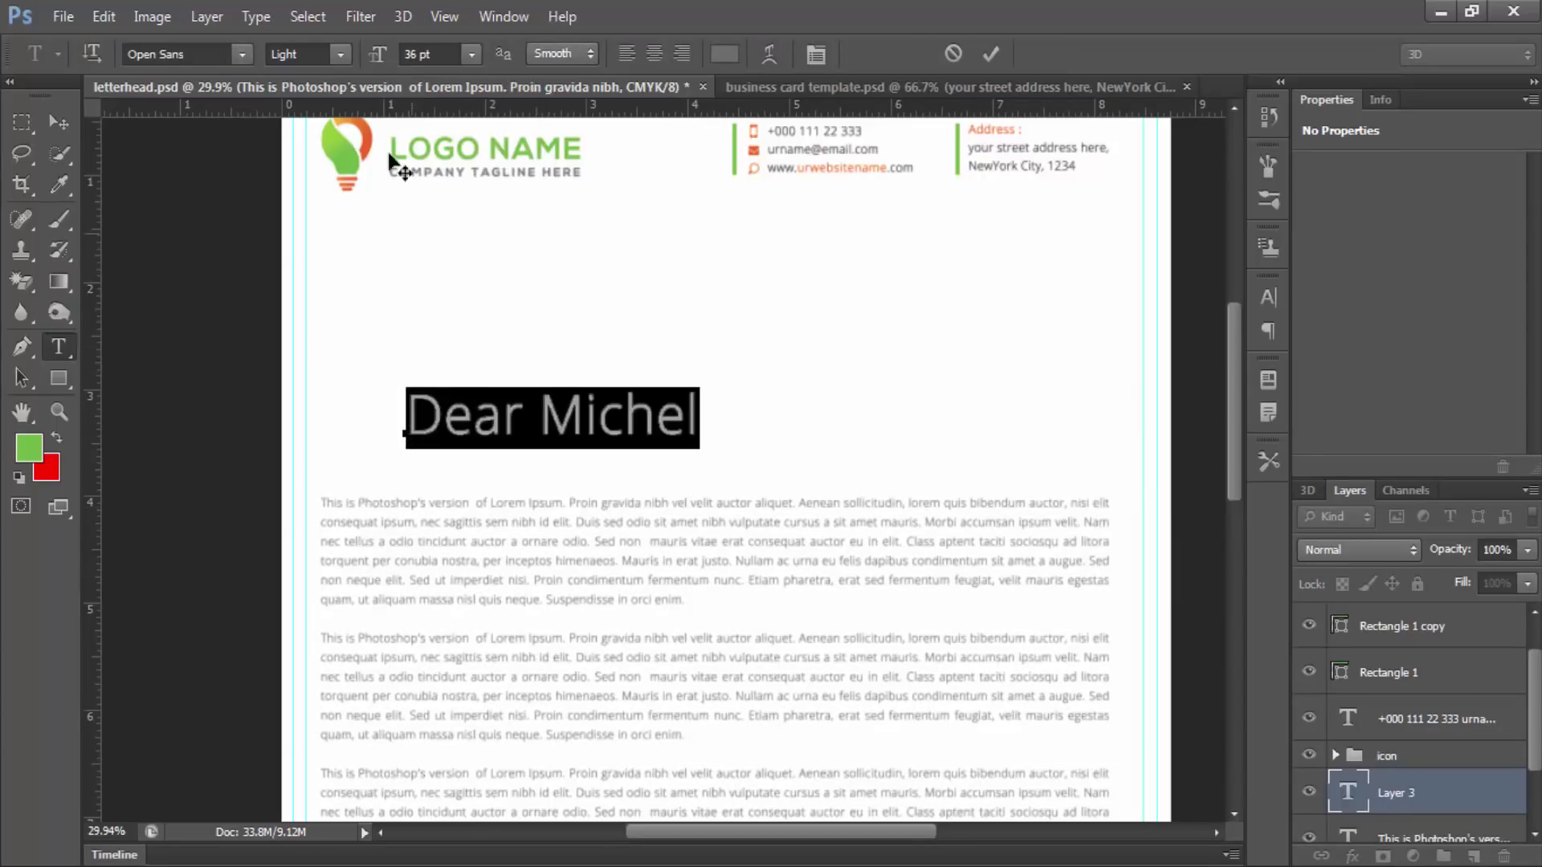
pyautogui.click(340, 54)
pyautogui.click(351, 230)
pyautogui.click(58, 123)
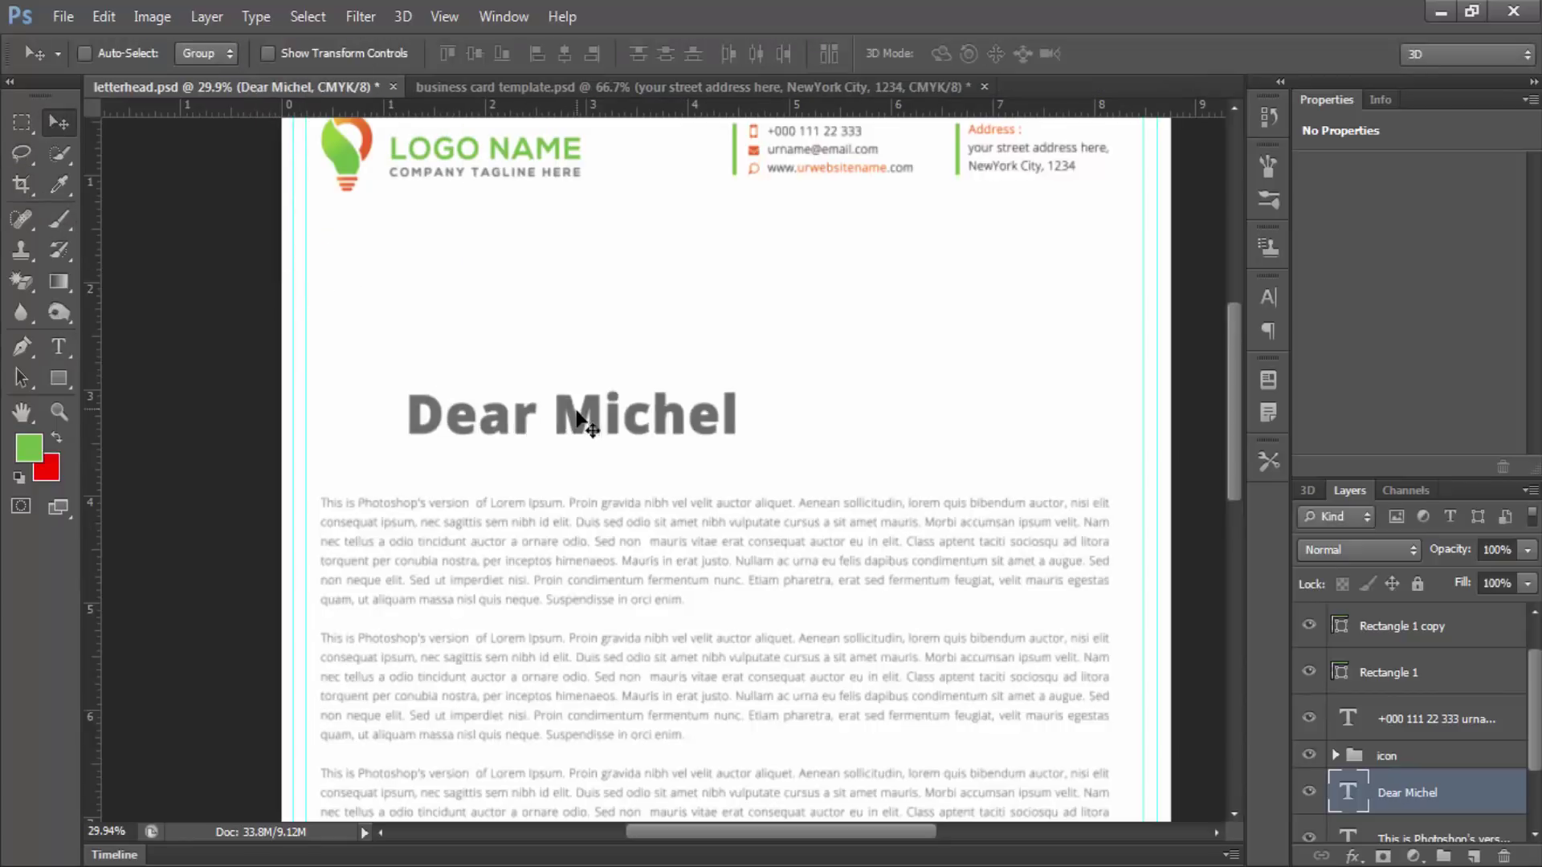
# - Scale the greeting down and move it to the body text's left margin
pyautogui.hotkey('ctrl', 't')
pyautogui.moveTo(713, 393); pyautogui.dragTo(682, 405)
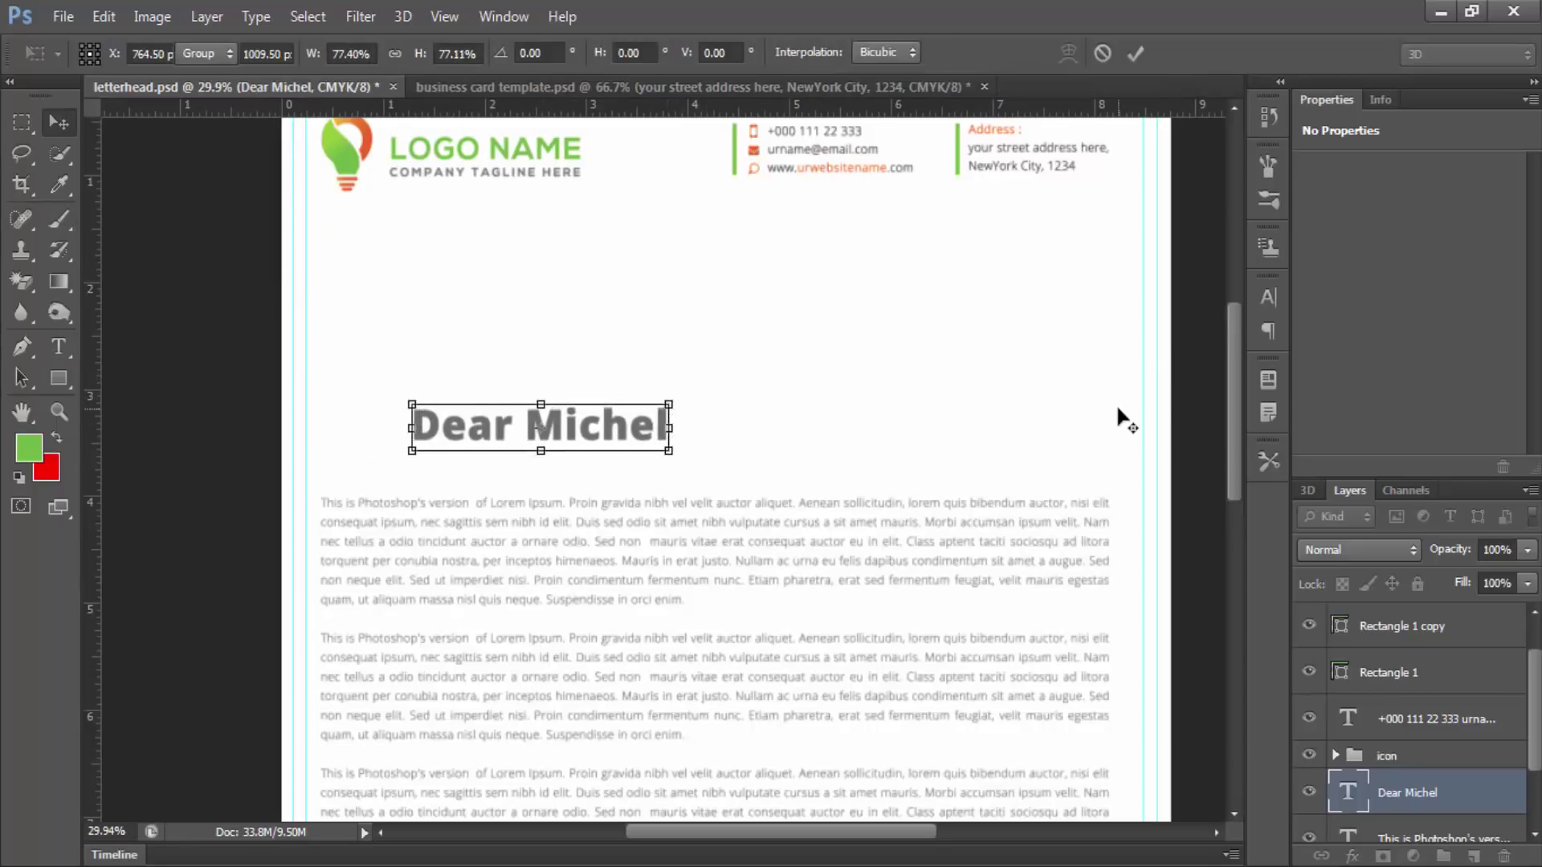
pyautogui.press('Return')
pyautogui.moveTo(645, 490); pyautogui.dragTo(555, 513)
pyautogui.press('t')
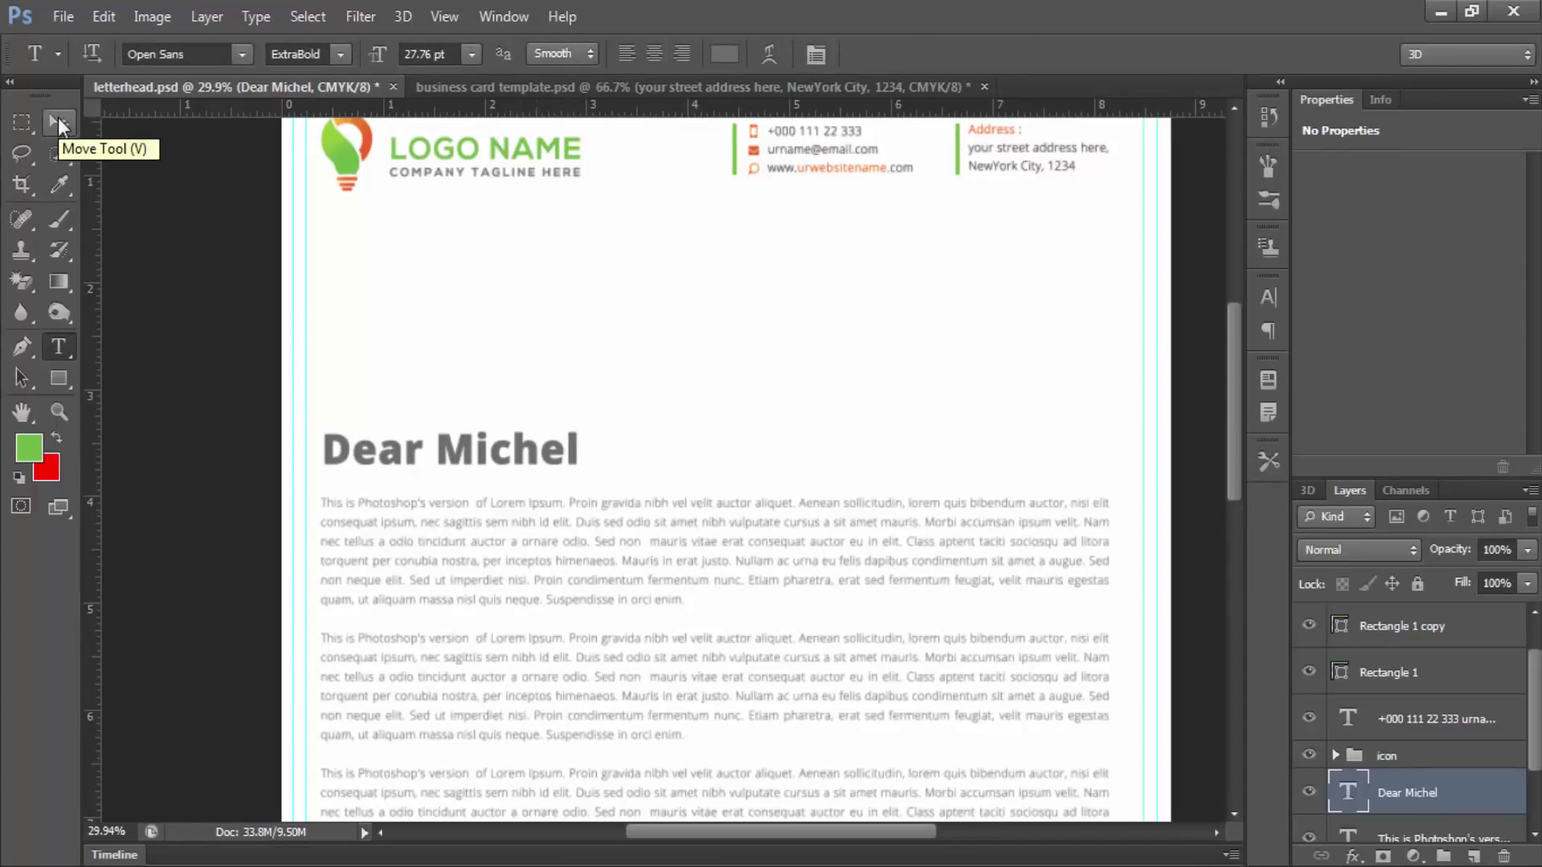
pyautogui.press('v')
# - Shrink the greeting further to about 22 pt and nudge it up slightly
pyautogui.hotkey('ctrl', 't')
pyautogui.moveTo(572, 432); pyautogui.dragTo(558, 436)
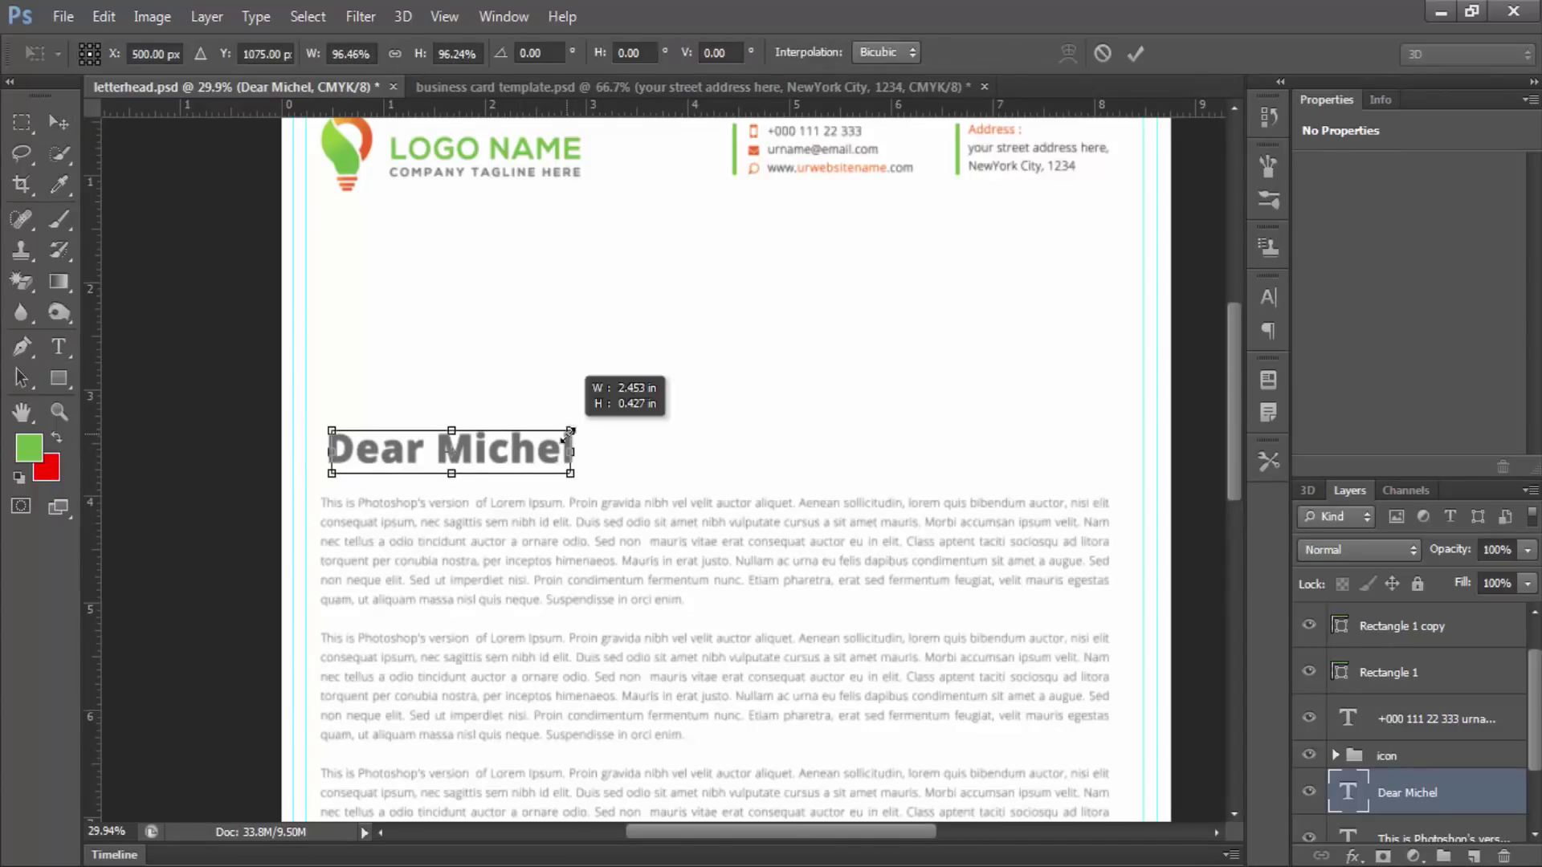
pyautogui.press('Return')
pyautogui.hotkey('ctrl', 't')
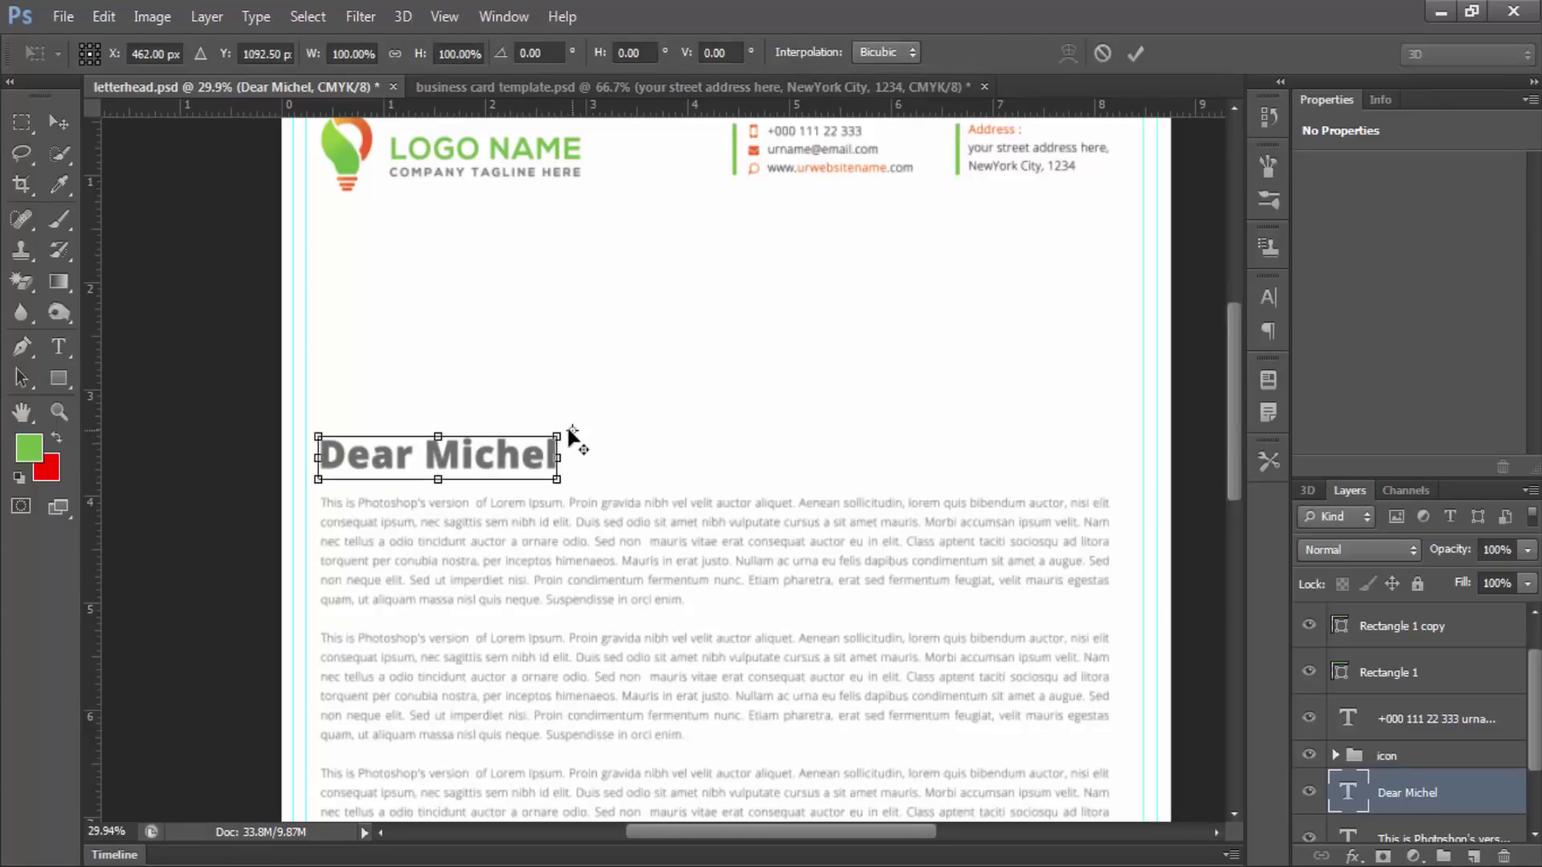
pyautogui.moveTo(559, 434); pyautogui.dragTo(464, 482)
pyautogui.press('Return')
pyautogui.hotkey('shift', 'Up')
pyautogui.hotkey('shift', 'Up')
pyautogui.hotkey('shift', 'Up')
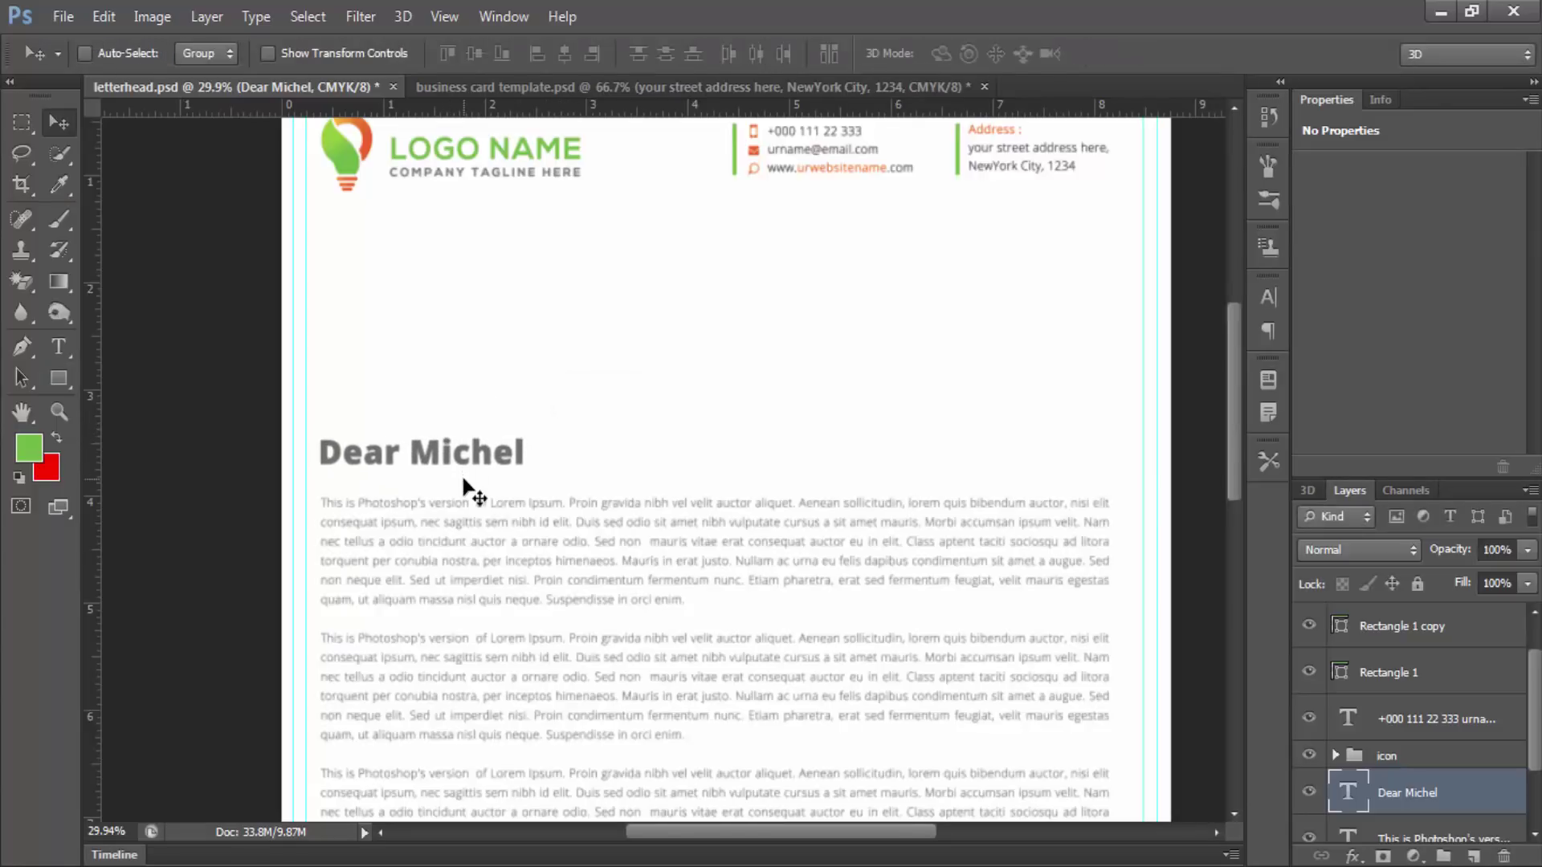
# - Make the greeting All Caps as DEAR MICHEL and widen it slightly
pyautogui.press('t')
pyautogui.tripleClick(464, 452)
pyautogui.hotkey('ctrl', 't')
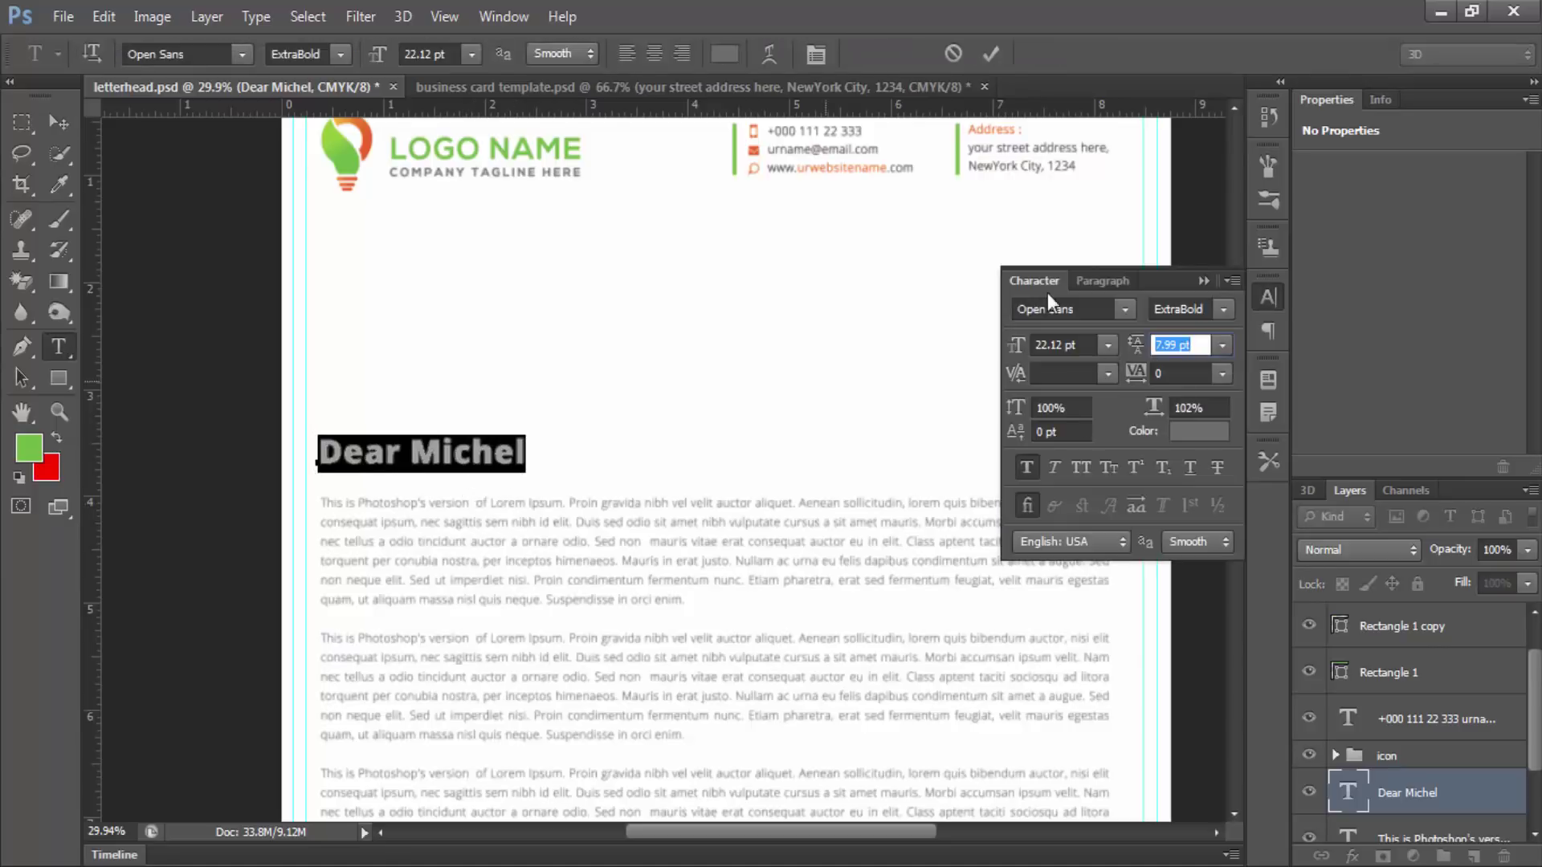
pyautogui.click(1082, 469)
pyautogui.click(1268, 298)
pyautogui.hotkey('ctrl', 'Return')
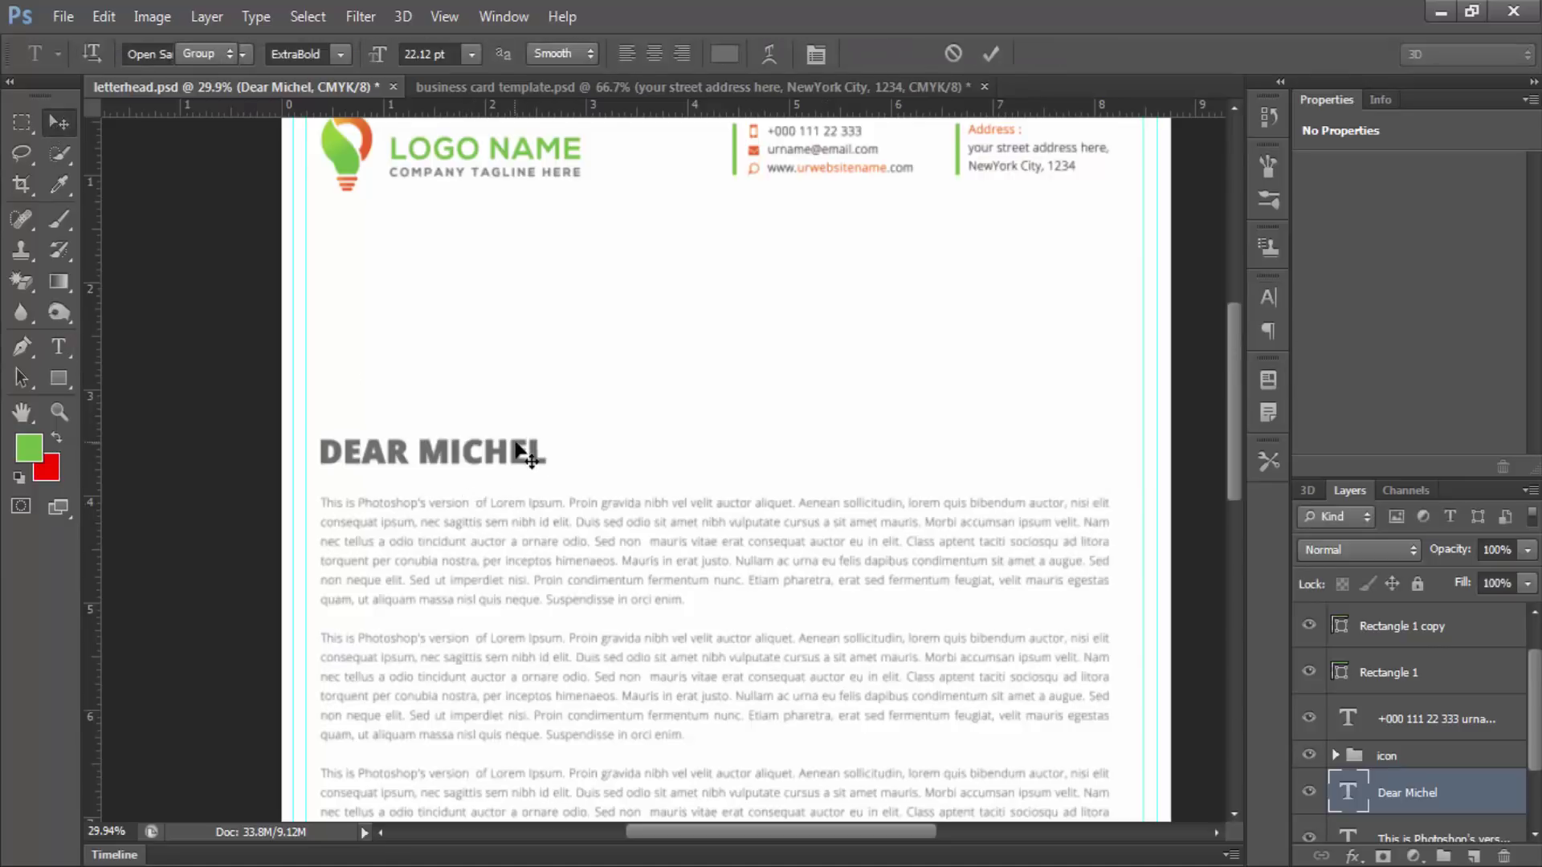
pyautogui.hotkey('ctrl', 't')
pyautogui.moveTo(546, 436); pyautogui.dragTo(562, 435)
pyautogui.press('Return')
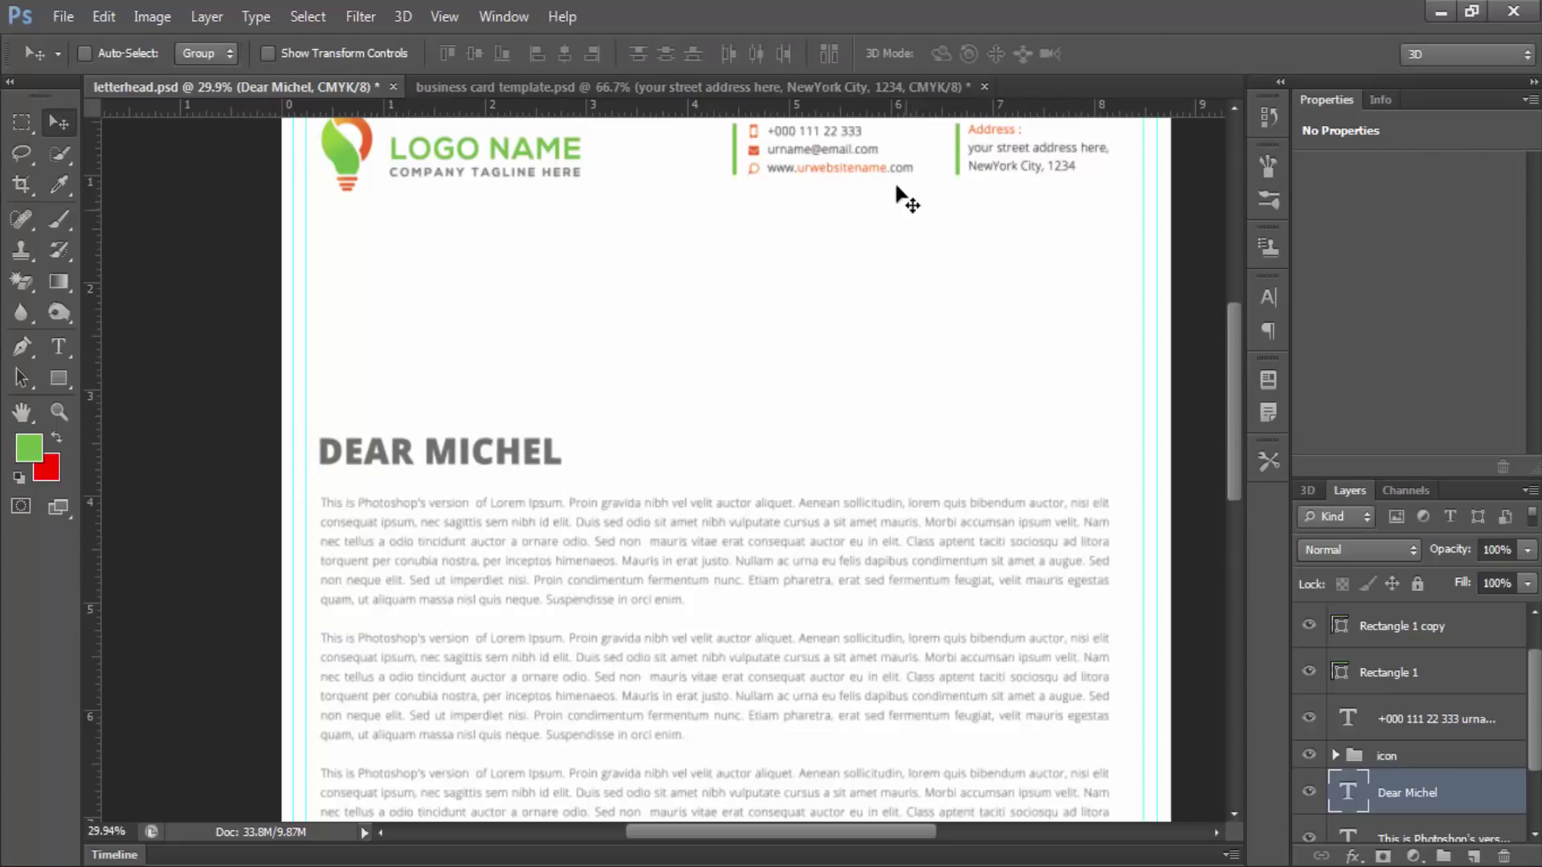
# - Duplicate the address text down and retype it as 'Date : 01 / 01 /2018'
pyautogui.moveTo(1004, 165); pyautogui.dragTo(1008, 462)
pyautogui.doubleClick(1012, 442)
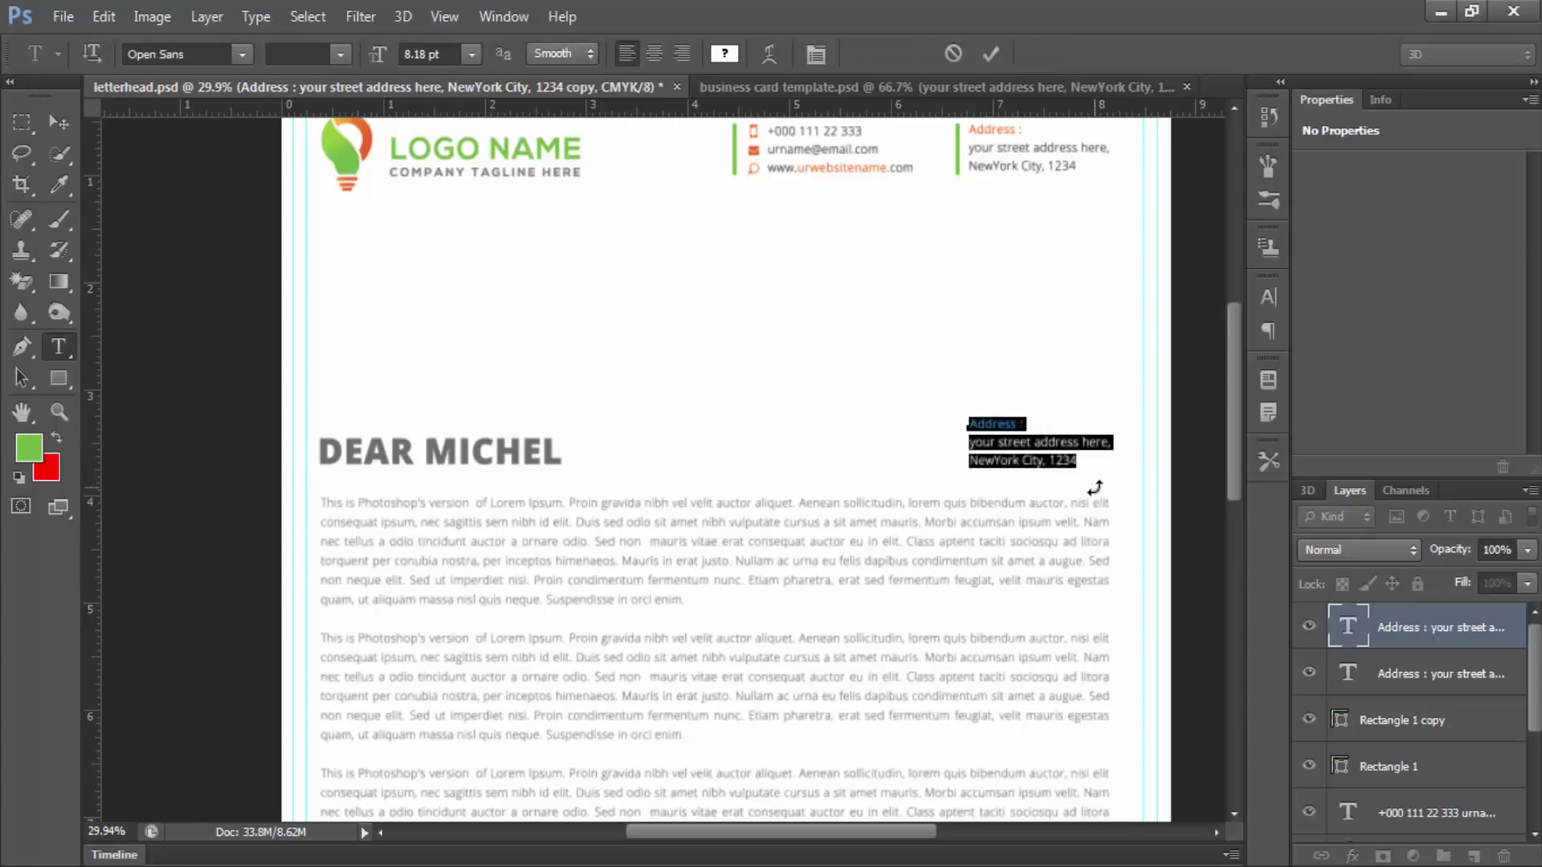
pyautogui.write('Date : 01 / 01 /2018')
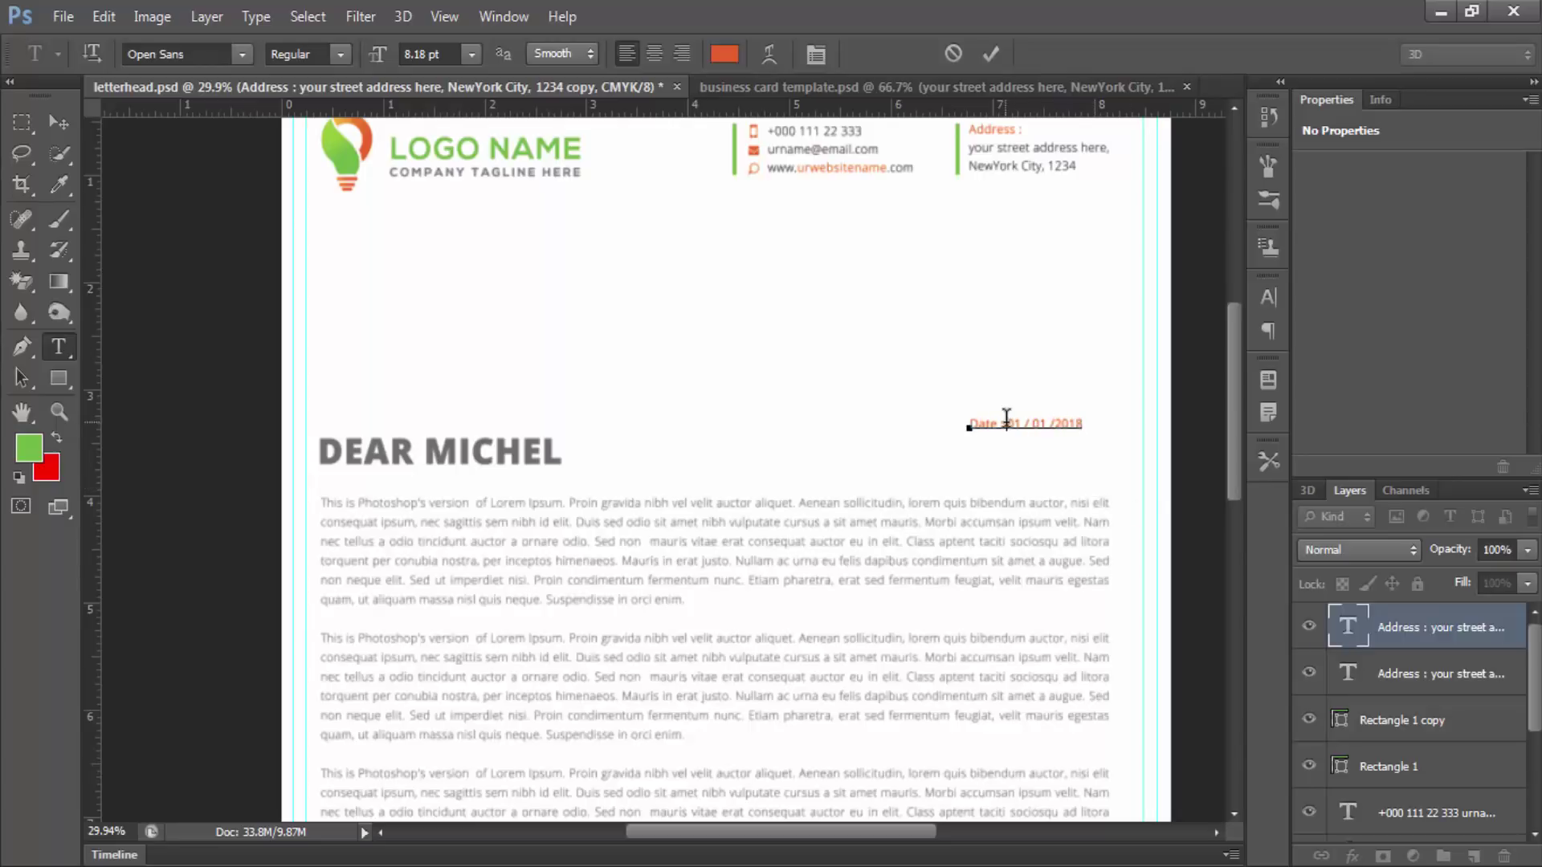
# - Give the date line a grey colour and Light font weight
pyautogui.hotkey('ctrl', 'a')
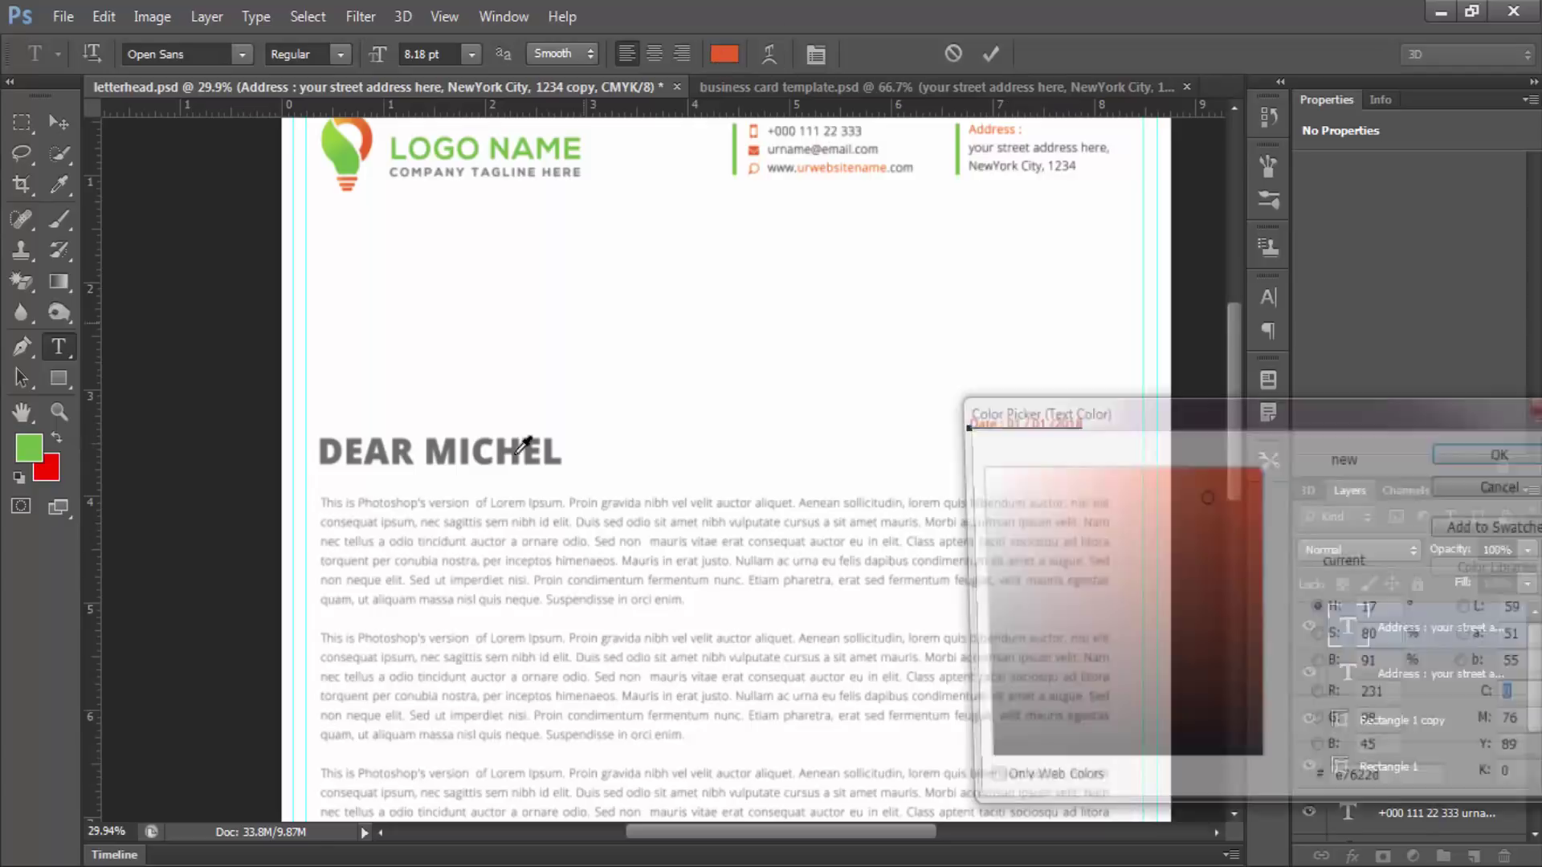
pyautogui.click(723, 54)
pyautogui.click(509, 448)
pyautogui.click(1494, 452)
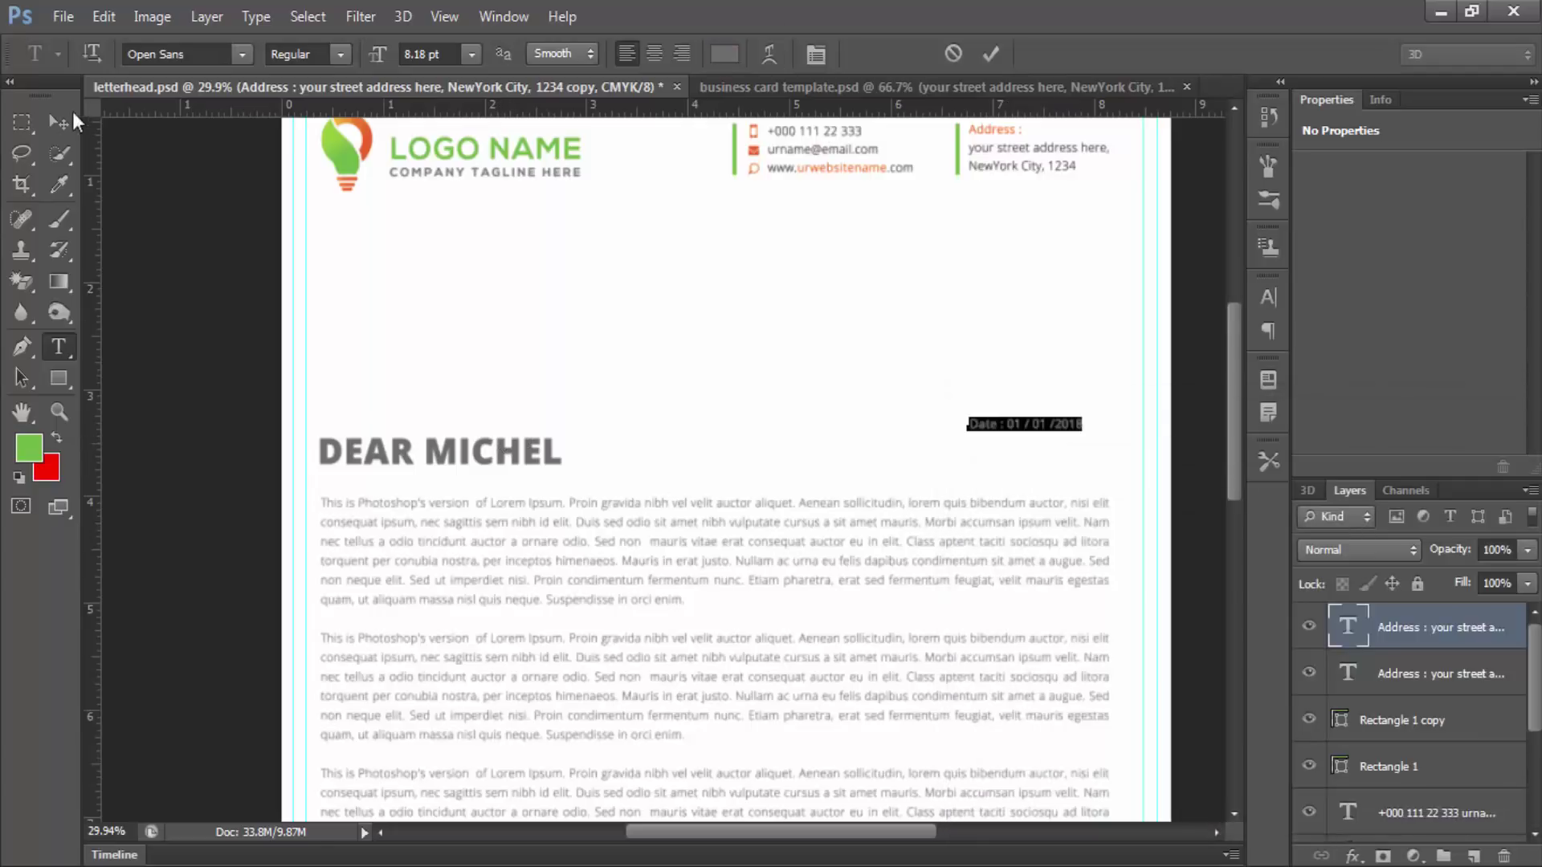
pyautogui.click(58, 184)
pyautogui.moveTo(984, 737); pyautogui.dragTo(938, 739)
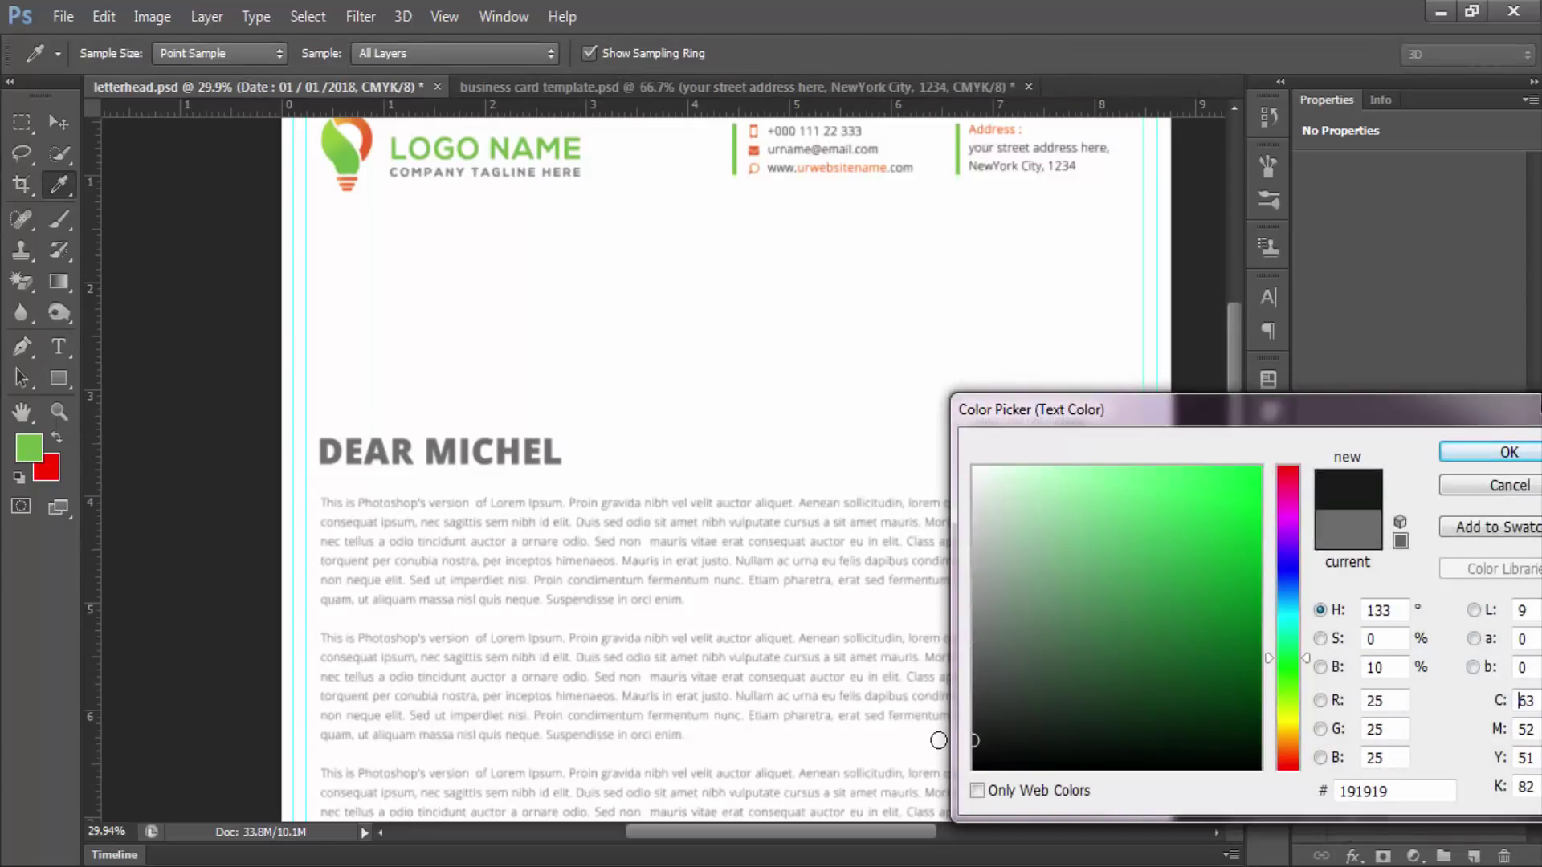
pyautogui.click(1455, 446)
pyautogui.click(306, 54)
pyautogui.click(325, 118)
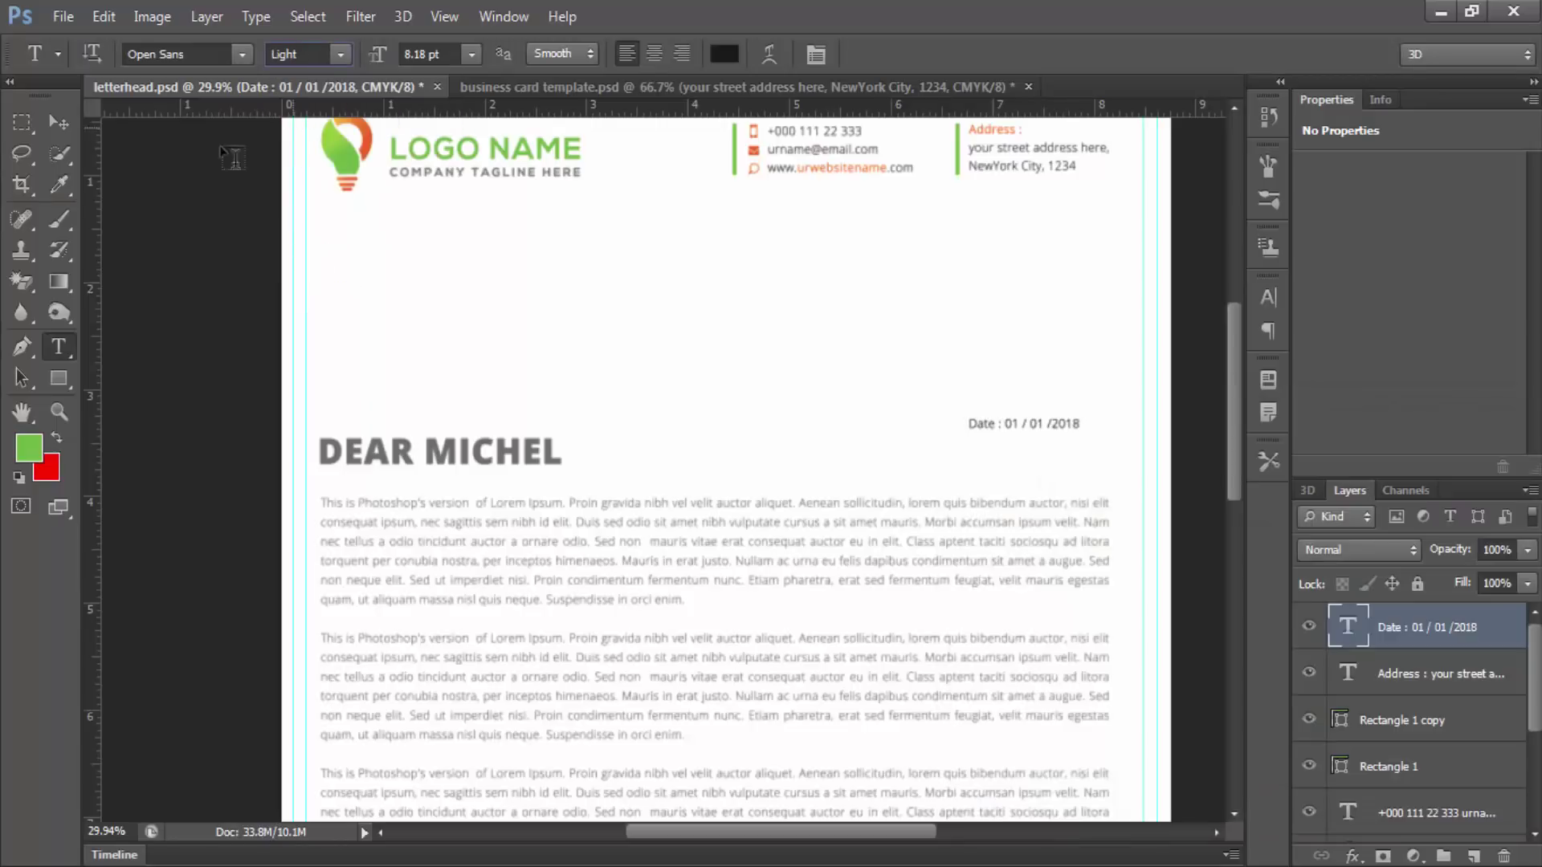
# - Position the date at the right, level with the DEAR MICHEL heading
pyautogui.click(58, 122)
pyautogui.moveTo(1037, 427); pyautogui.dragTo(1066, 455)
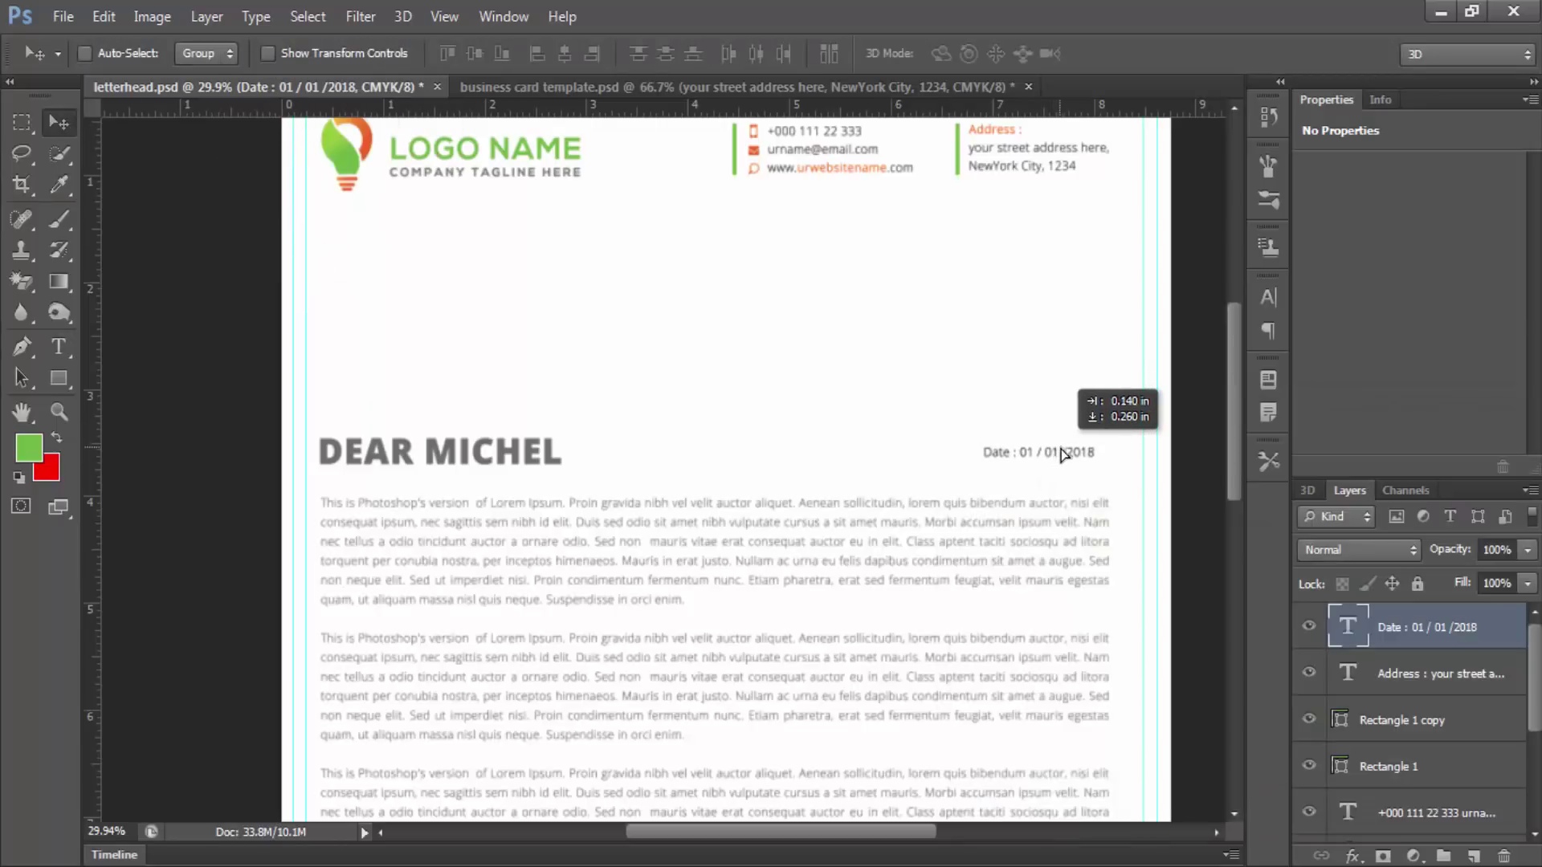
pyautogui.press('Down')
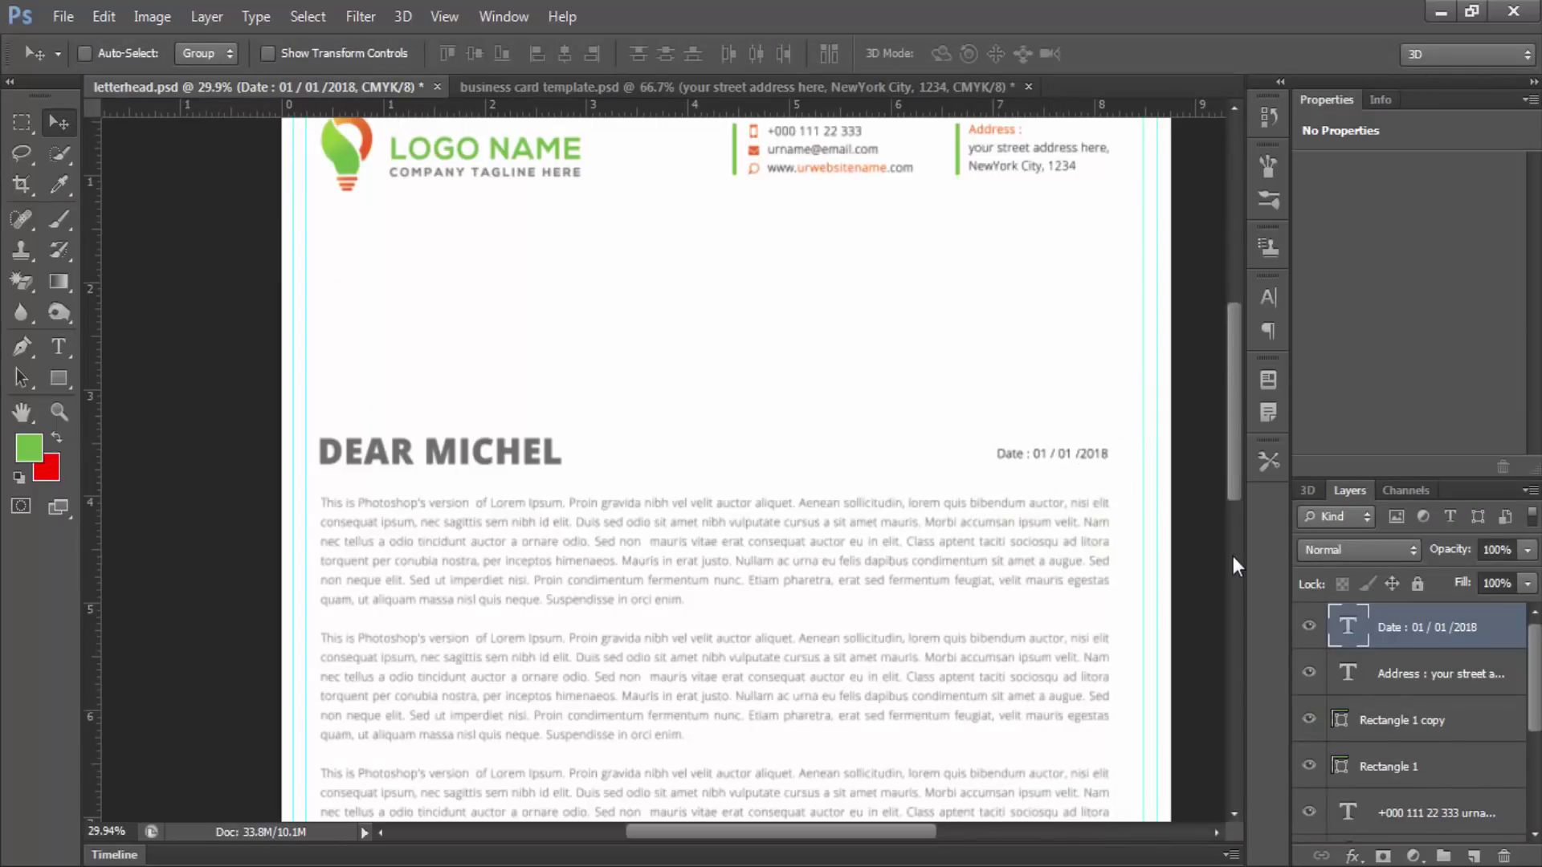
pyautogui.press('Left')
# - Select all layers above the background and nudge the whole layout slightly right
pyautogui.hotkey('ctrl', '-')
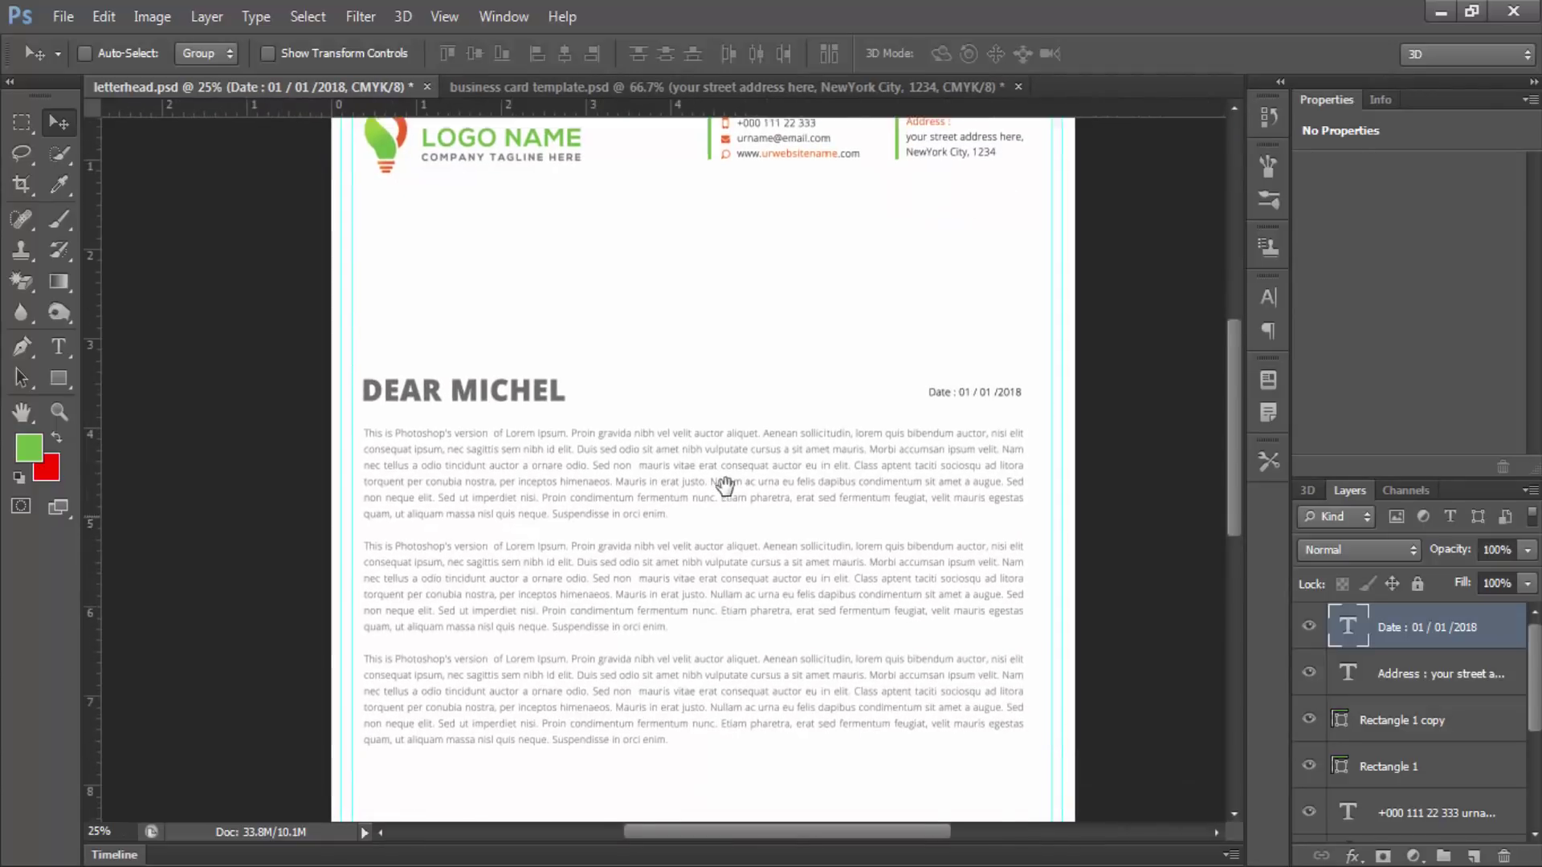
pyautogui.keyDown('ctrl'); pyautogui.moveTo(884, 554); pyautogui.dragTo(778, 486); pyautogui.keyUp('ctrl')
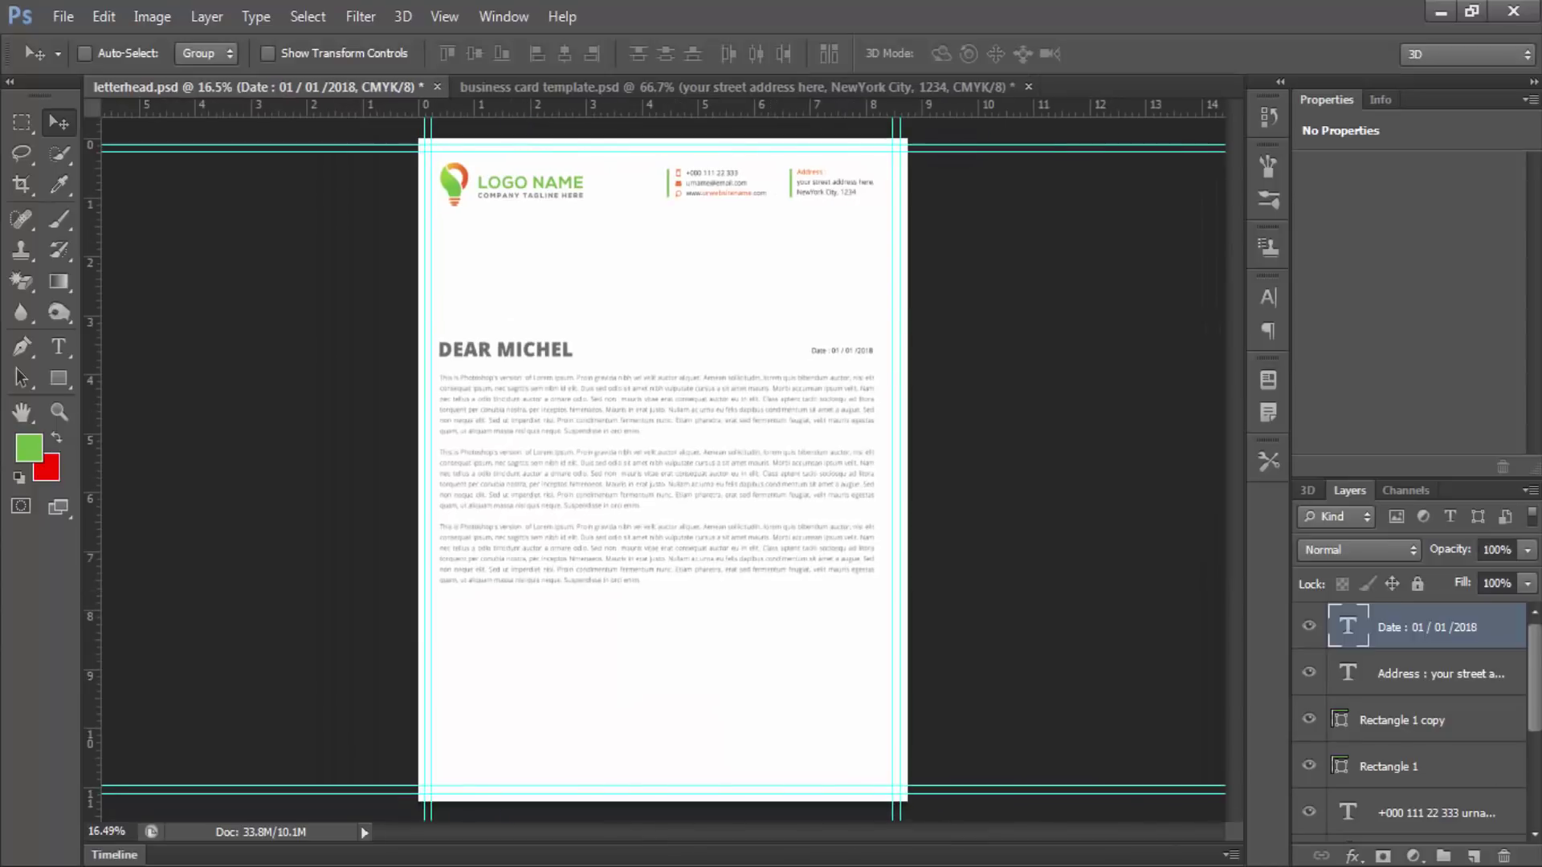
pyautogui.scroll(-4, 1435, 661)
pyautogui.hotkey('ctrl', 'alt', 'a')
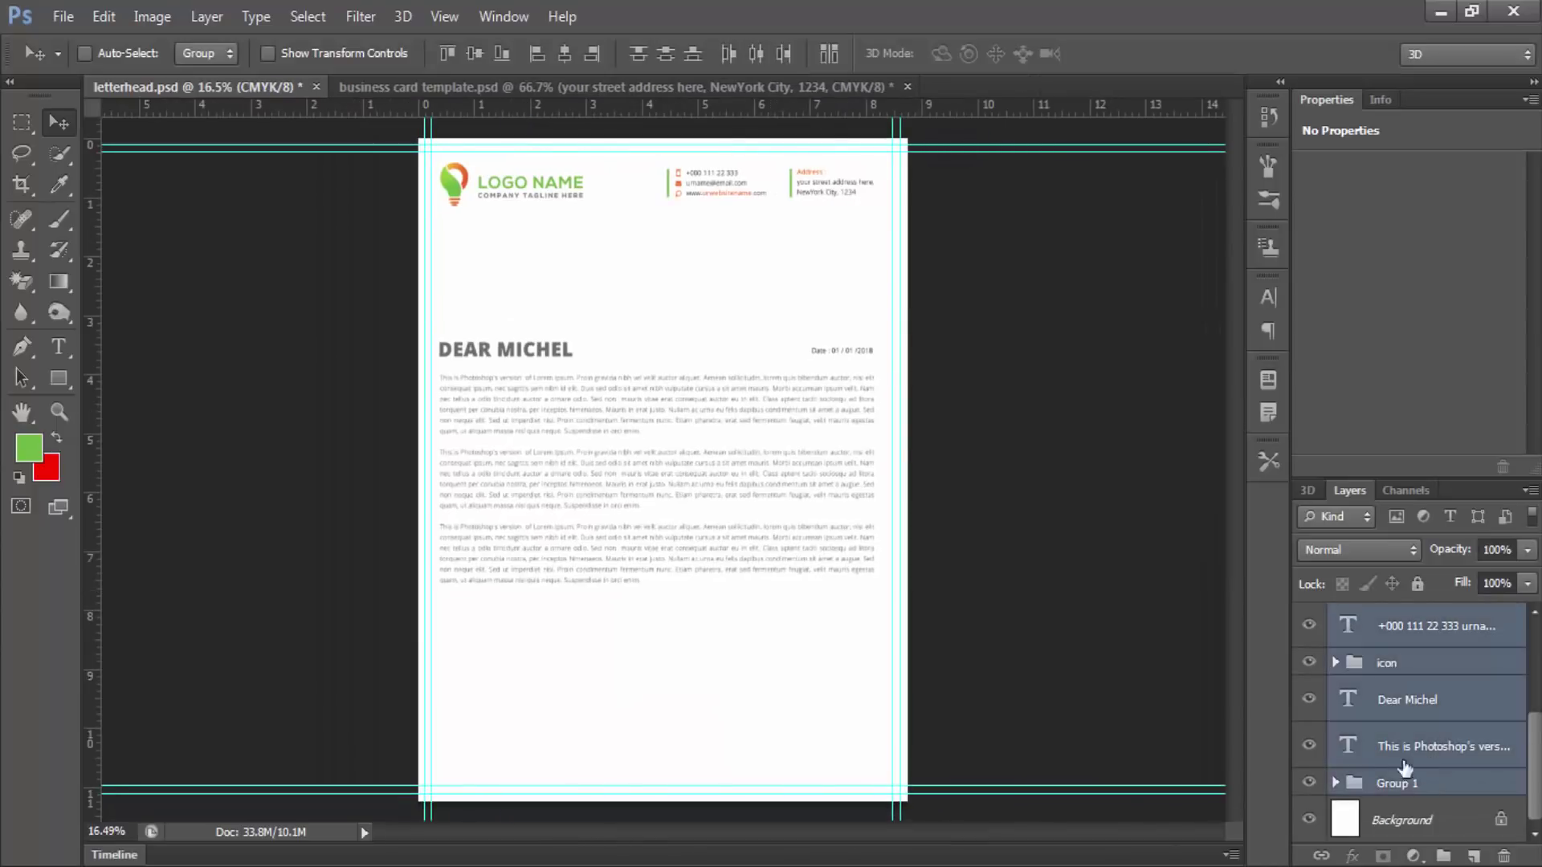
pyautogui.hotkey('shift', 'Right')
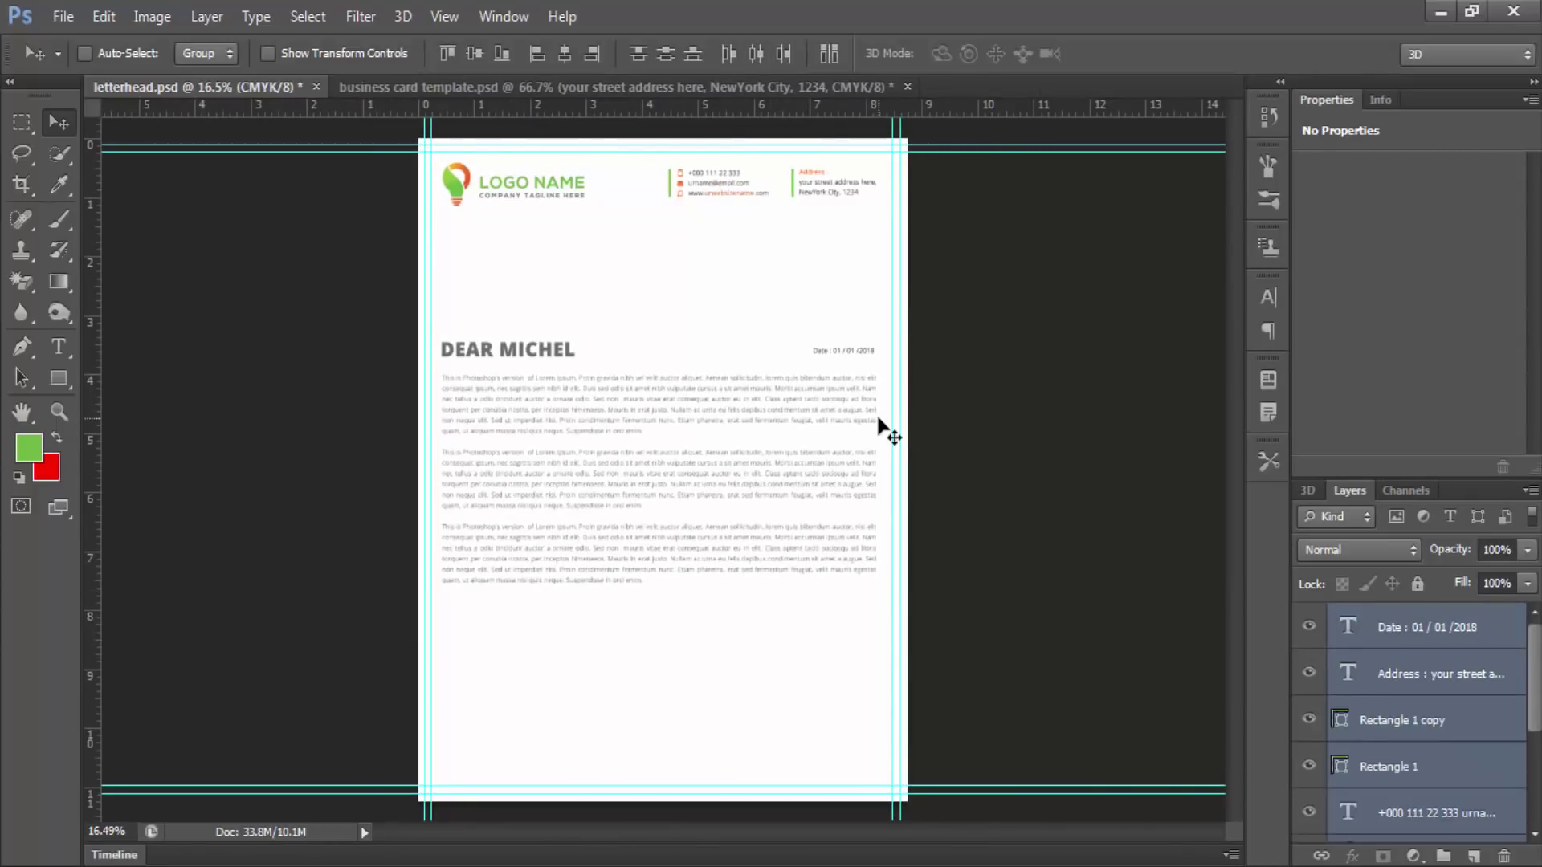
pyautogui.hotkey('shift', 'Right')
pyautogui.hotkey('shift', 'Right')
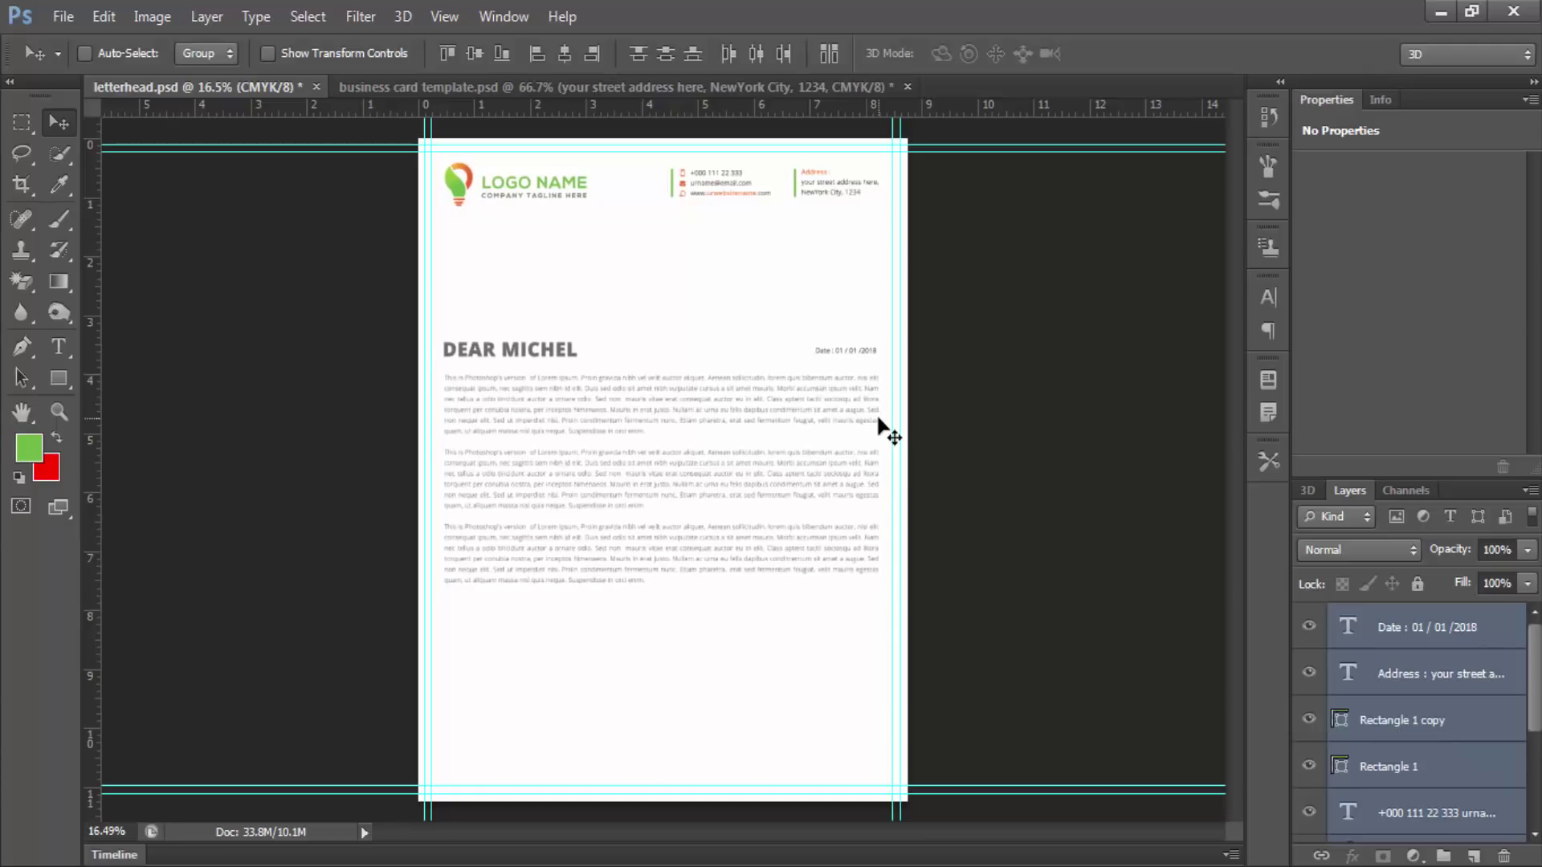
pyautogui.click(773, 531)
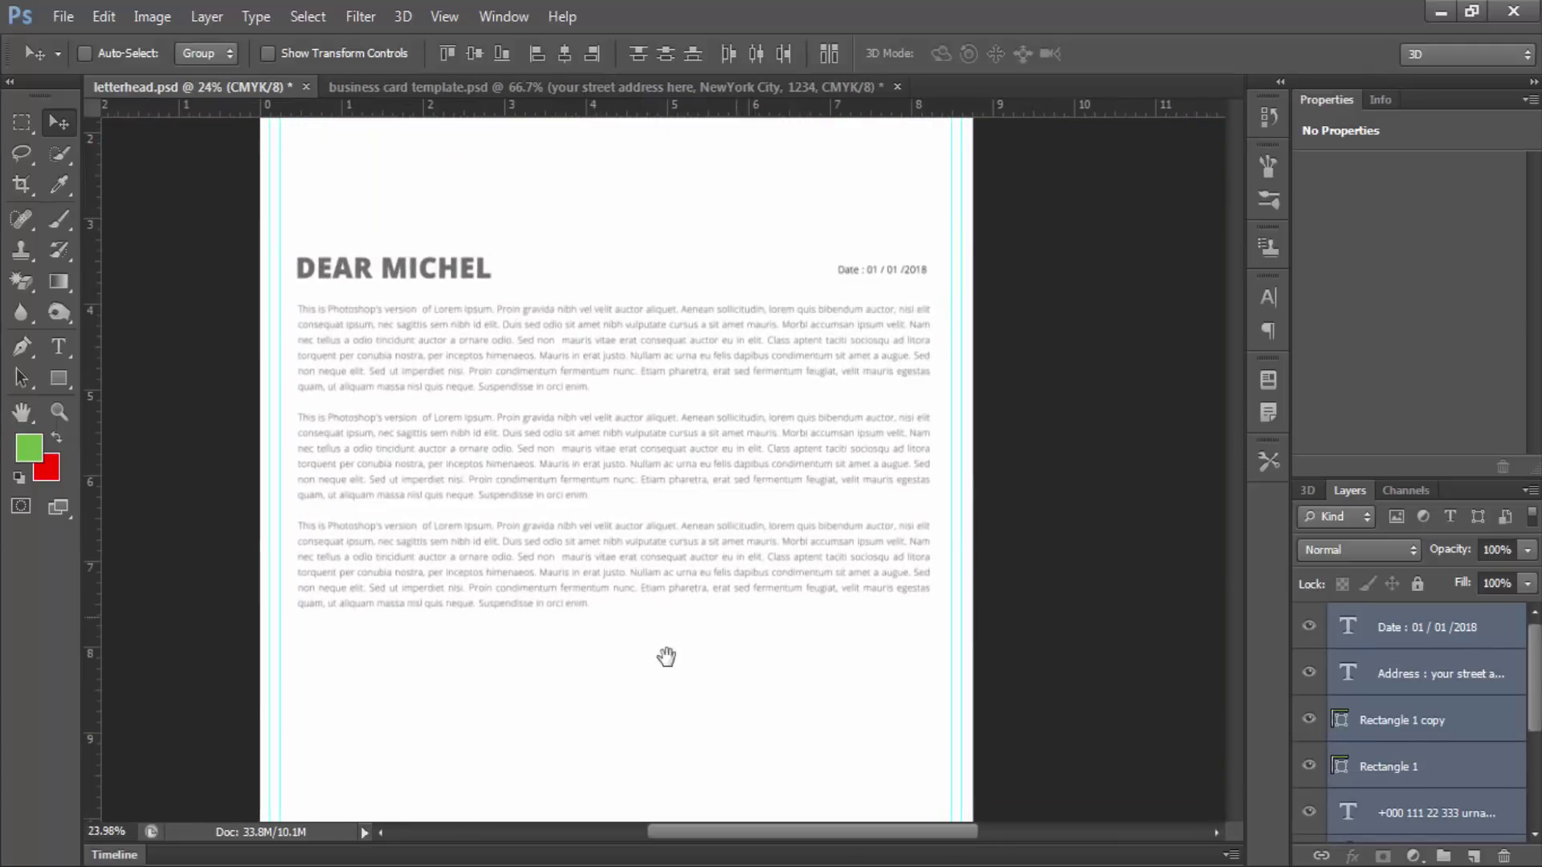
pyautogui.moveTo(665, 655); pyautogui.dragTo(656, 576)
# - Bring signature.jpg into the letterhead, enlarge it, and place it below the body text at lower left
pyautogui.hotkey('ctrl', 'o')
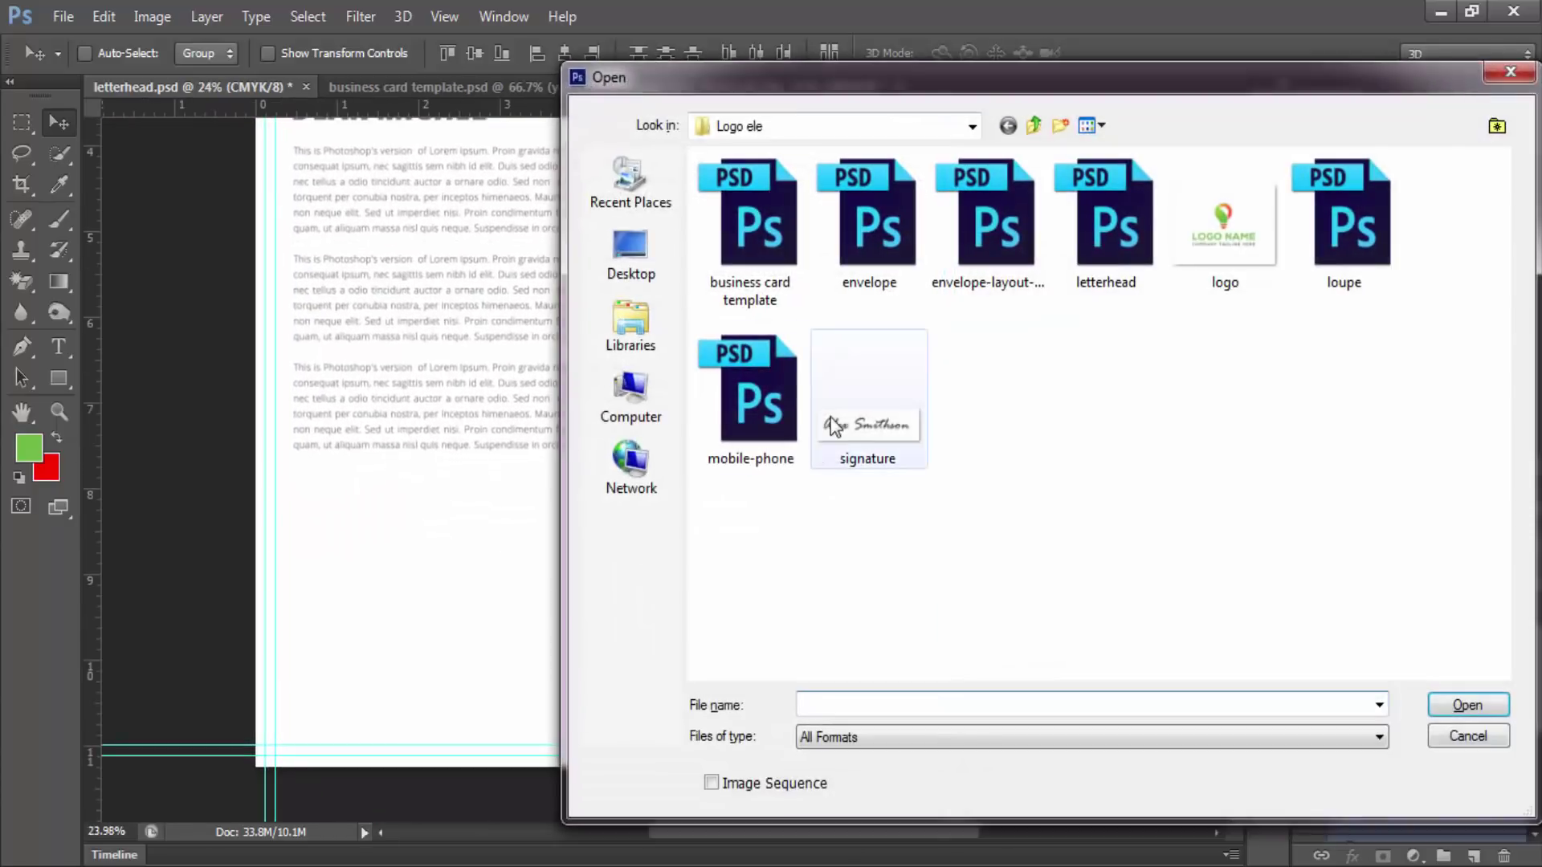
pyautogui.doubleClick(831, 425)
pyautogui.moveTo(795, 476)
pyautogui.mouseDown()
pyautogui.moveTo(506, 584)
pyautogui.moveTo(526, 514)
pyautogui.mouseUp()
pyautogui.hotkey('ctrl', 't')
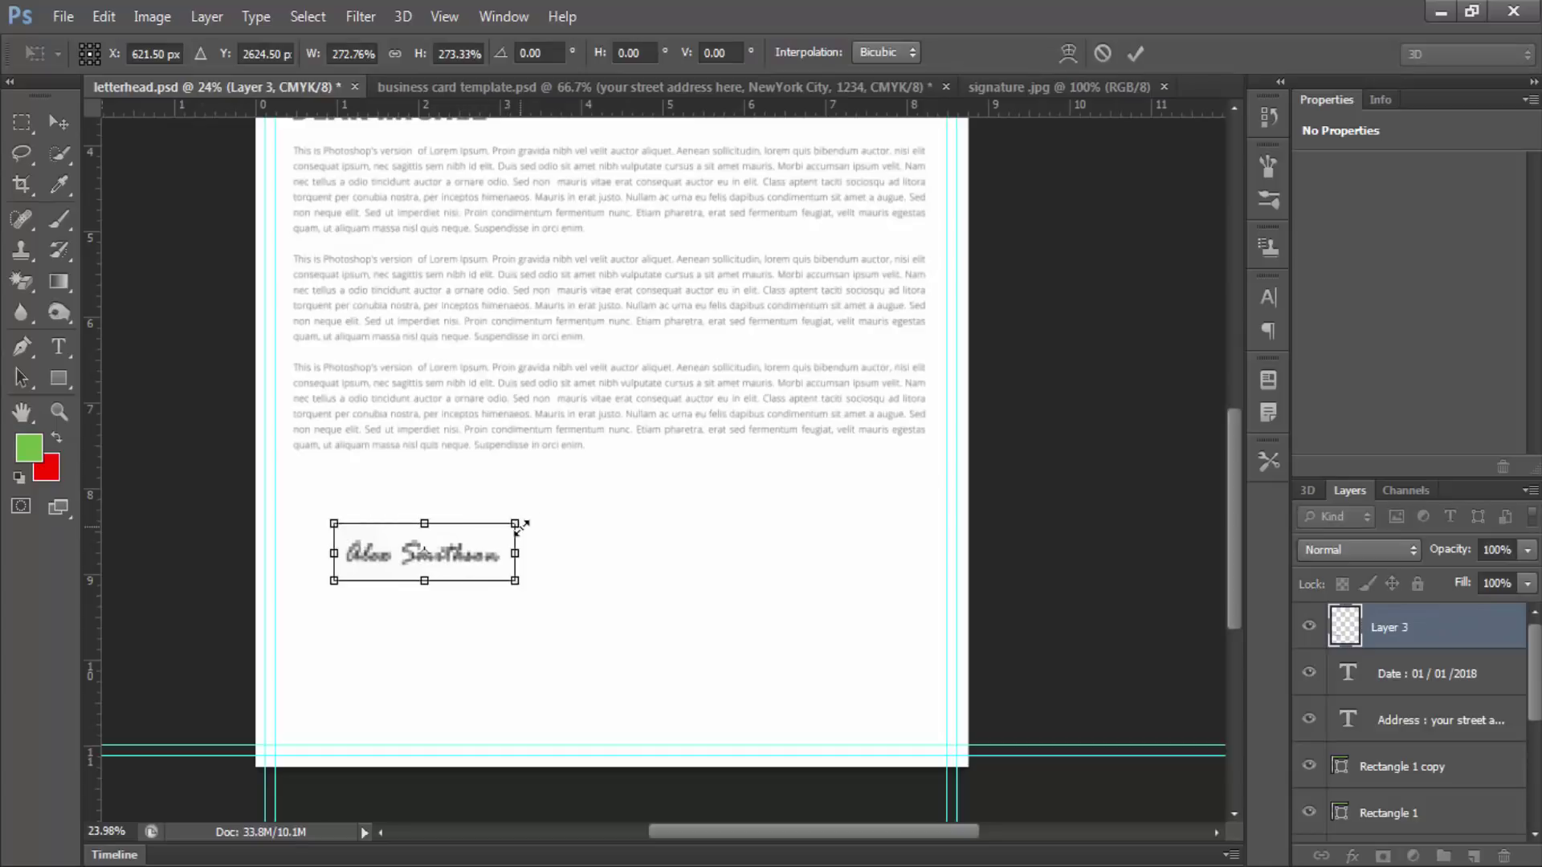
pyautogui.press('Return')
pyautogui.moveTo(481, 570); pyautogui.dragTo(454, 564)
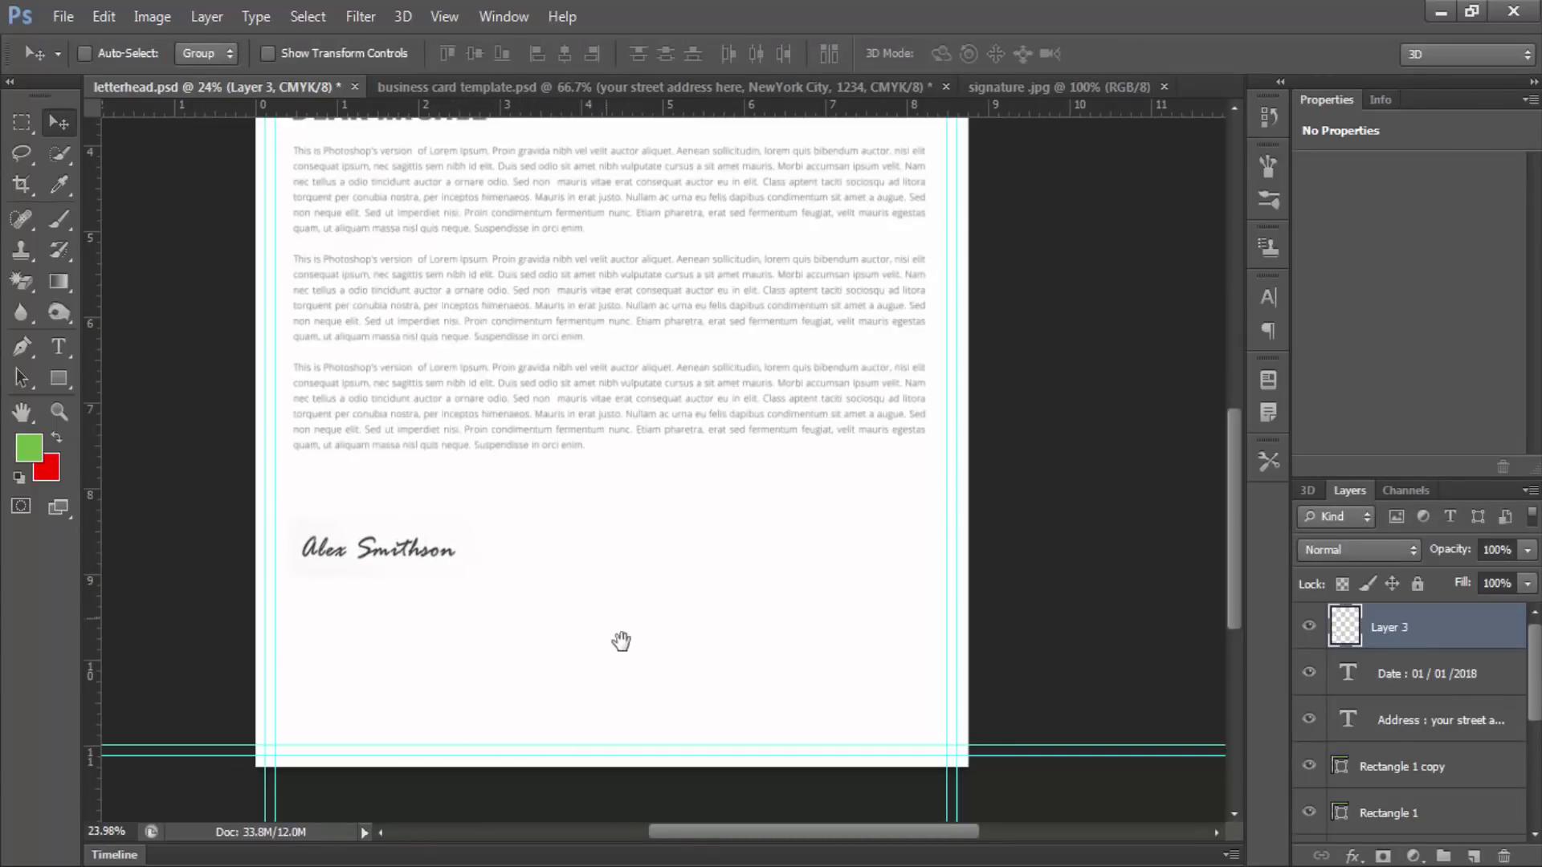
pyautogui.moveTo(621, 640)
pyautogui.mouseDown()
pyautogui.moveTo(595, 571)
pyautogui.moveTo(579, 572)
pyautogui.mouseUp()
pyautogui.click(58, 378)
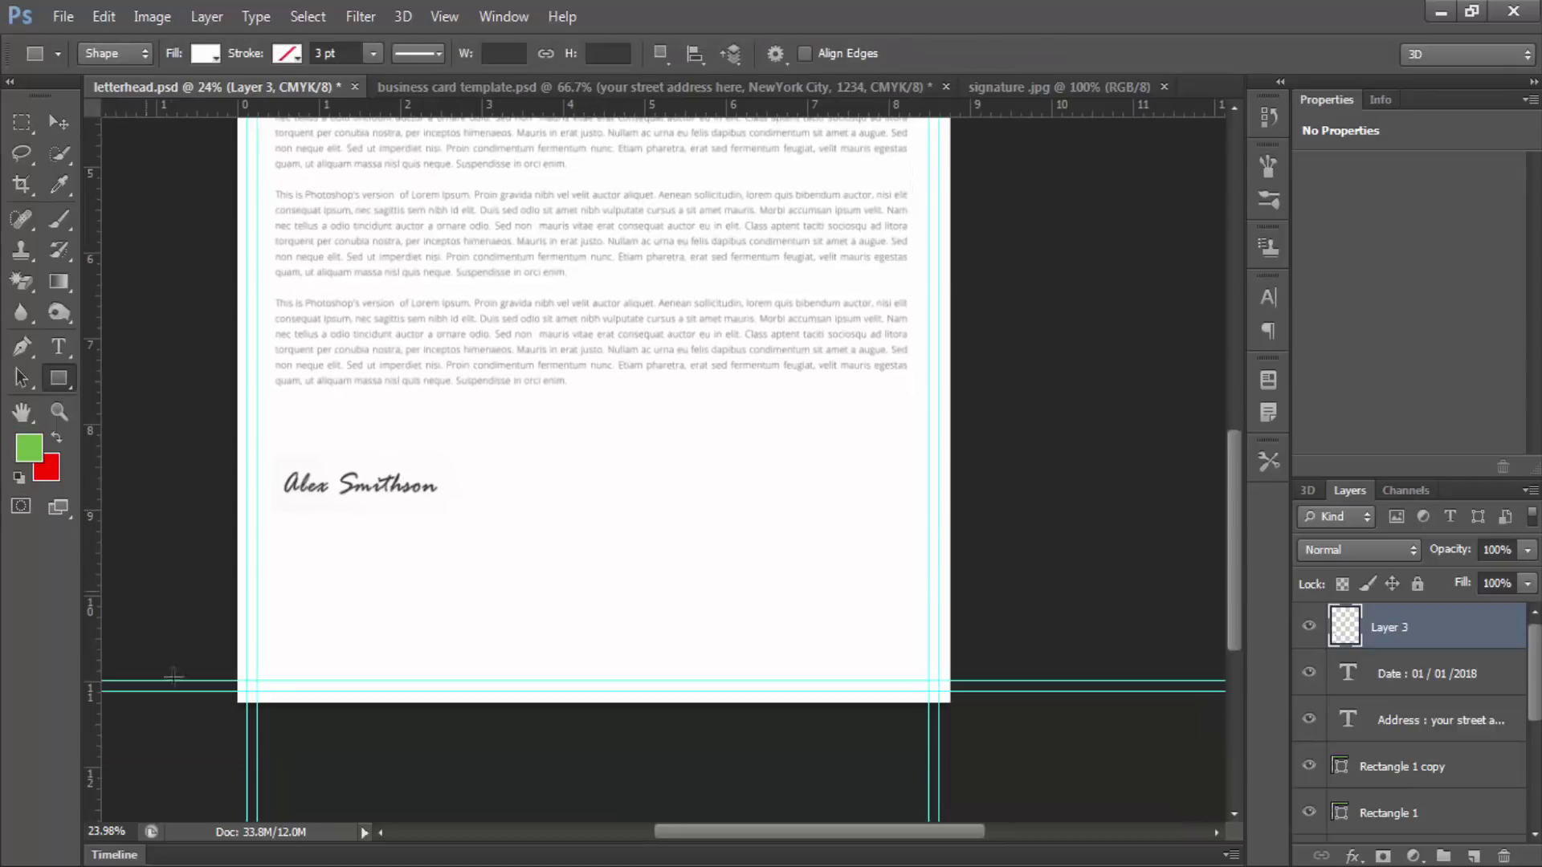
# - Copy the business card's green and orange bars (Rectangle 3 and 4) into the letterhead
pyautogui.moveTo(358, 699); pyautogui.dragTo(962, 658)
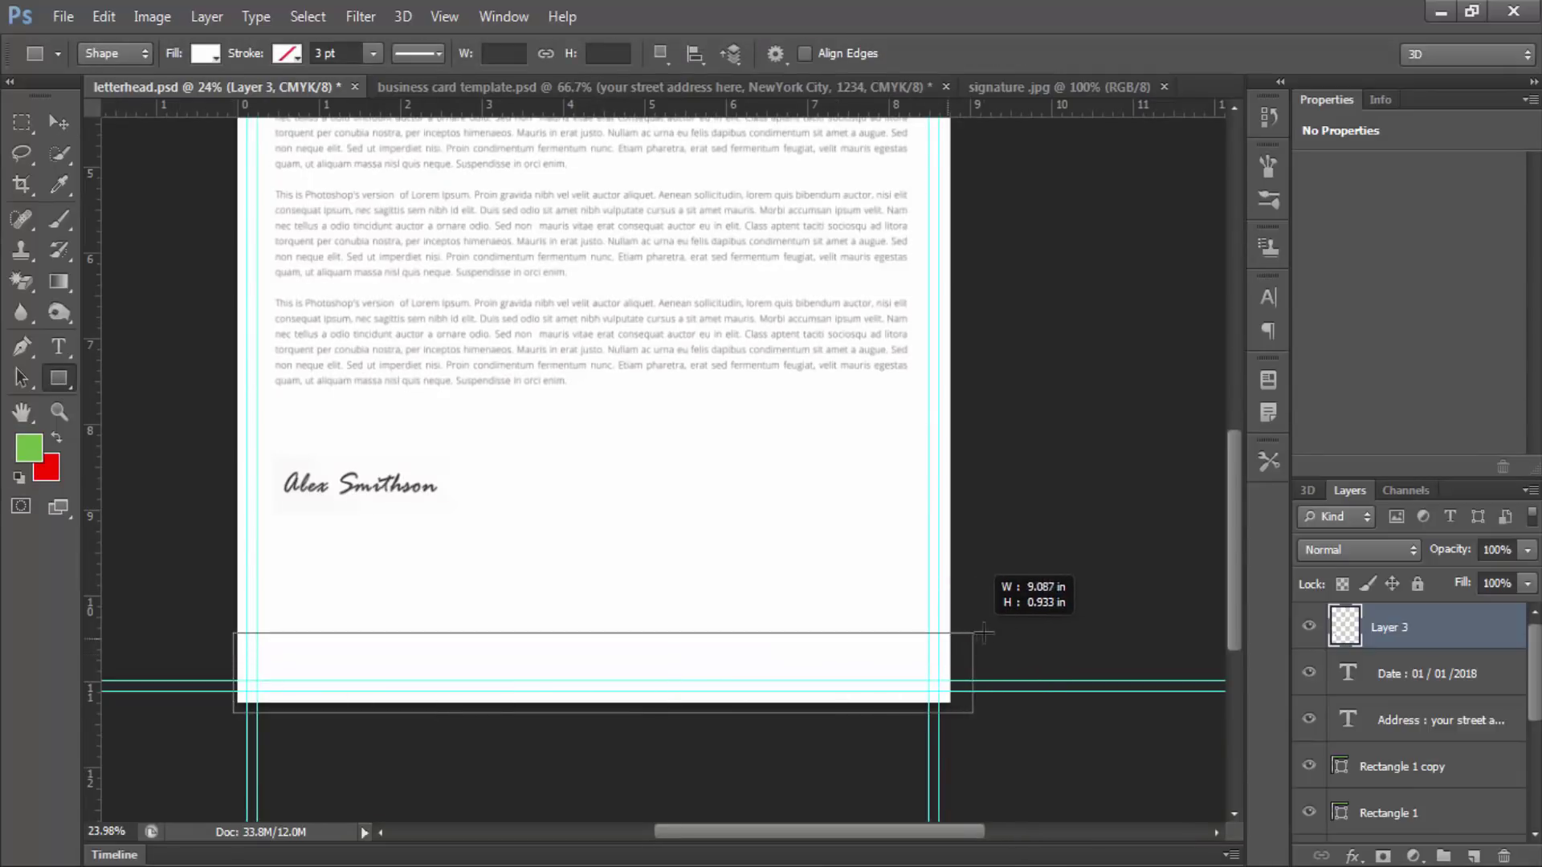
pyautogui.hotkey('ctrl', 'z')
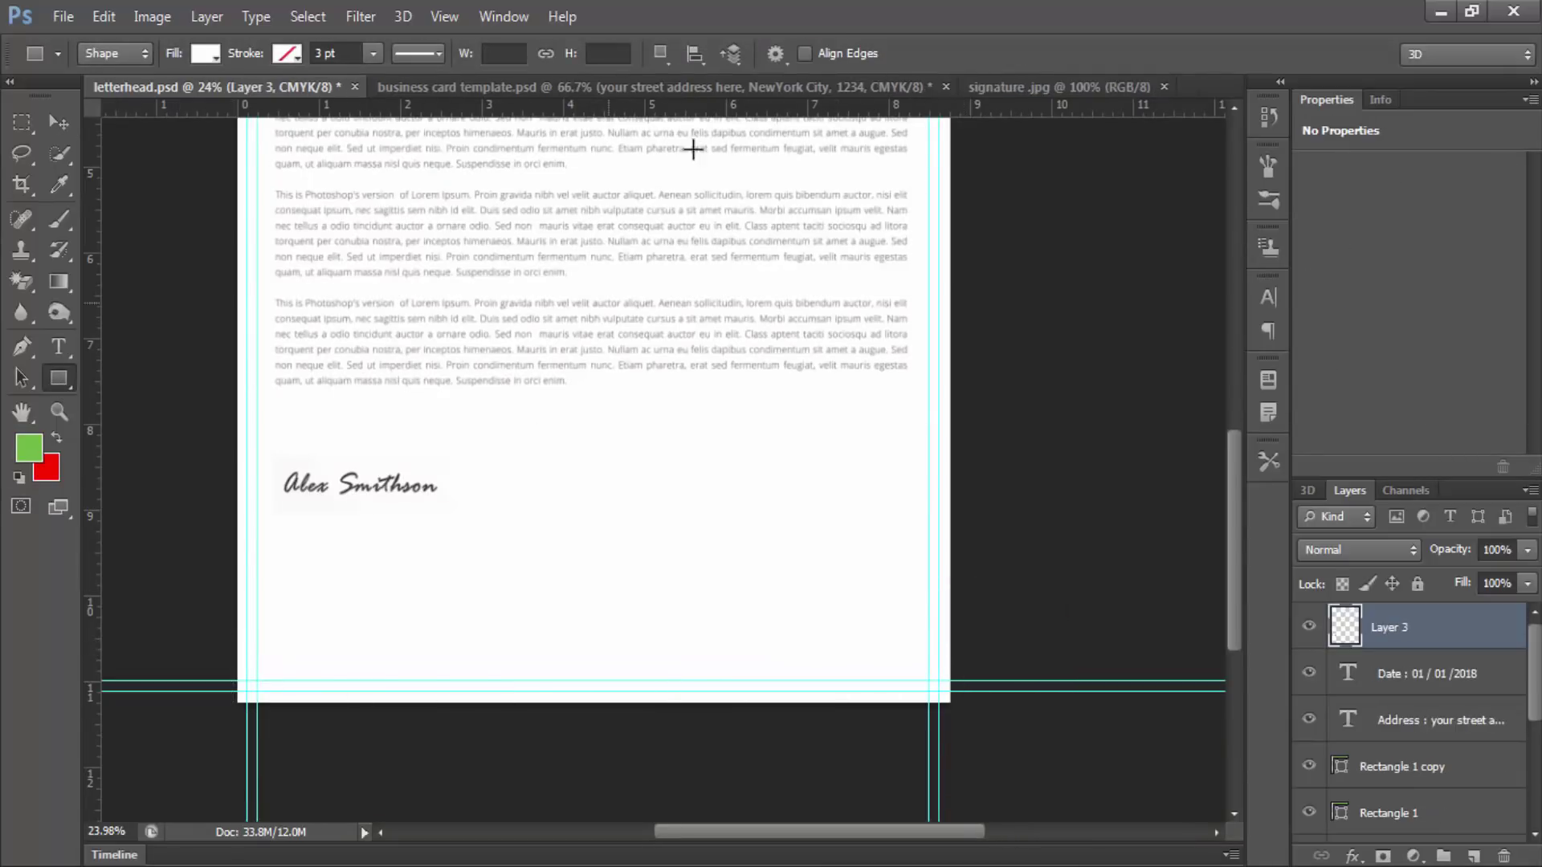
pyautogui.click(499, 85)
pyautogui.press('v')
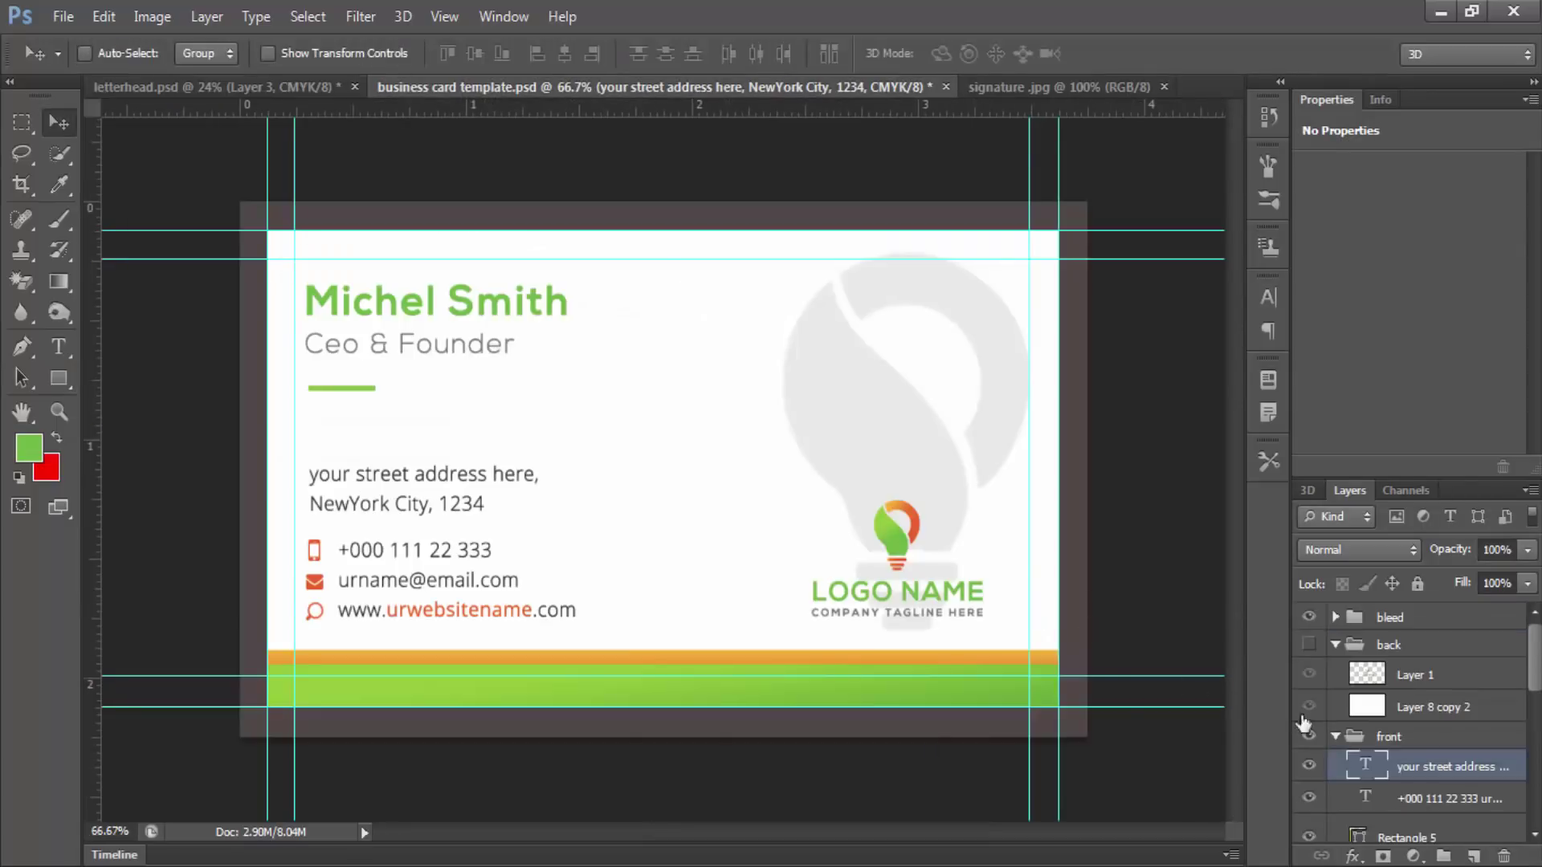
pyautogui.scroll(-3, 1406, 771)
pyautogui.scroll(-2, 1405, 771)
pyautogui.scroll(-1, 1405, 767)
pyautogui.click(1406, 747)
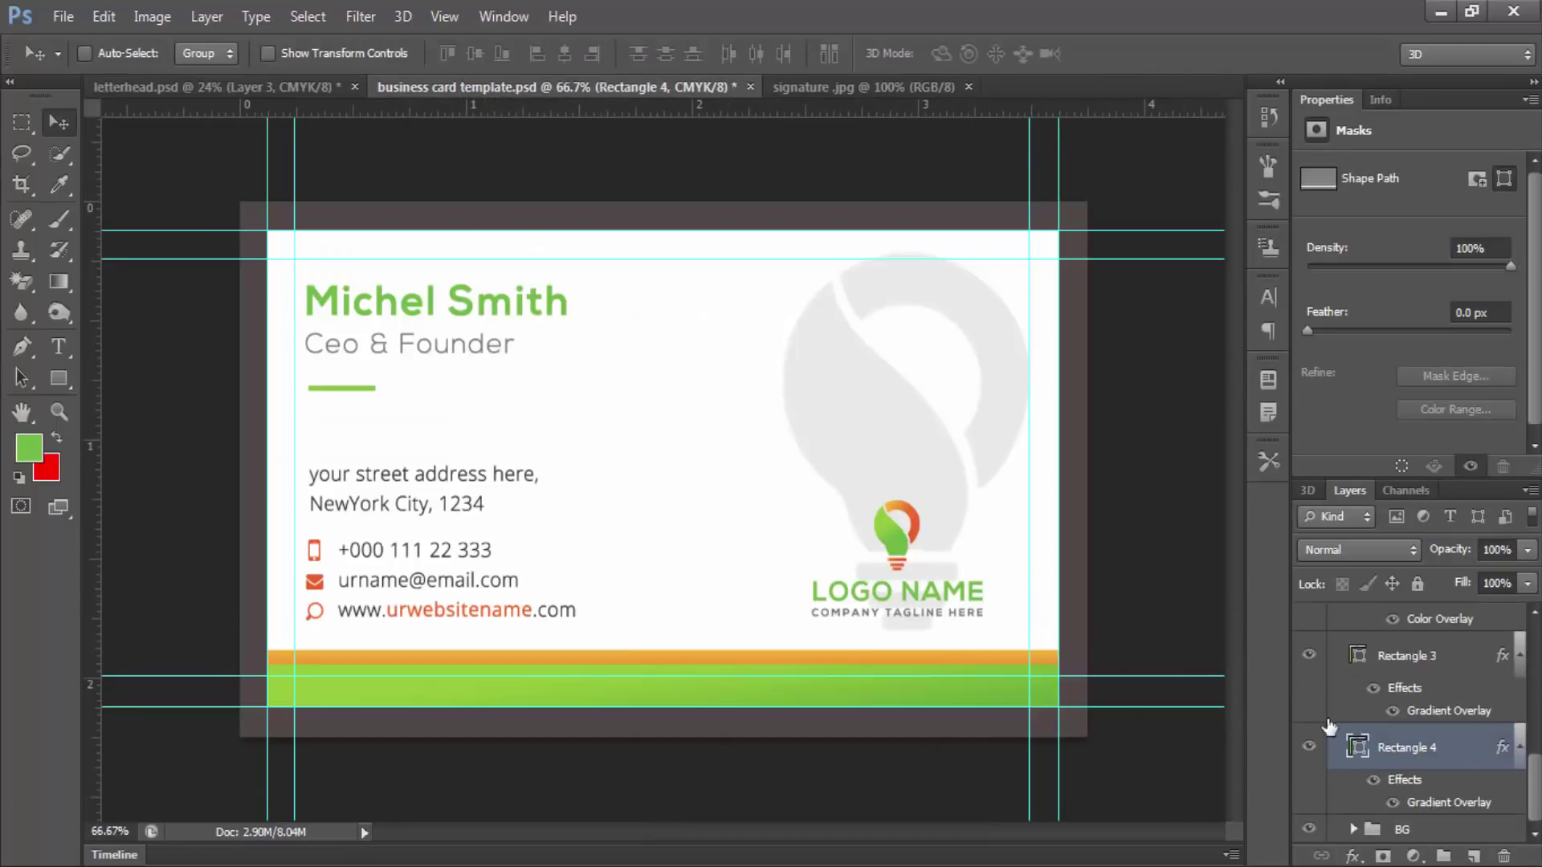
pyautogui.keyDown('shift'); pyautogui.click(1406, 655); pyautogui.keyUp('shift')
pyautogui.moveTo(654, 675)
pyautogui.mouseDown()
pyautogui.moveTo(262, 115)
pyautogui.moveTo(221, 94)
pyautogui.moveTo(720, 748)
pyautogui.moveTo(733, 722)
pyautogui.mouseUp()
# - Stretch the two bars across the full width of the letterhead's bottom edge
pyautogui.hotkey('ctrl', 't')
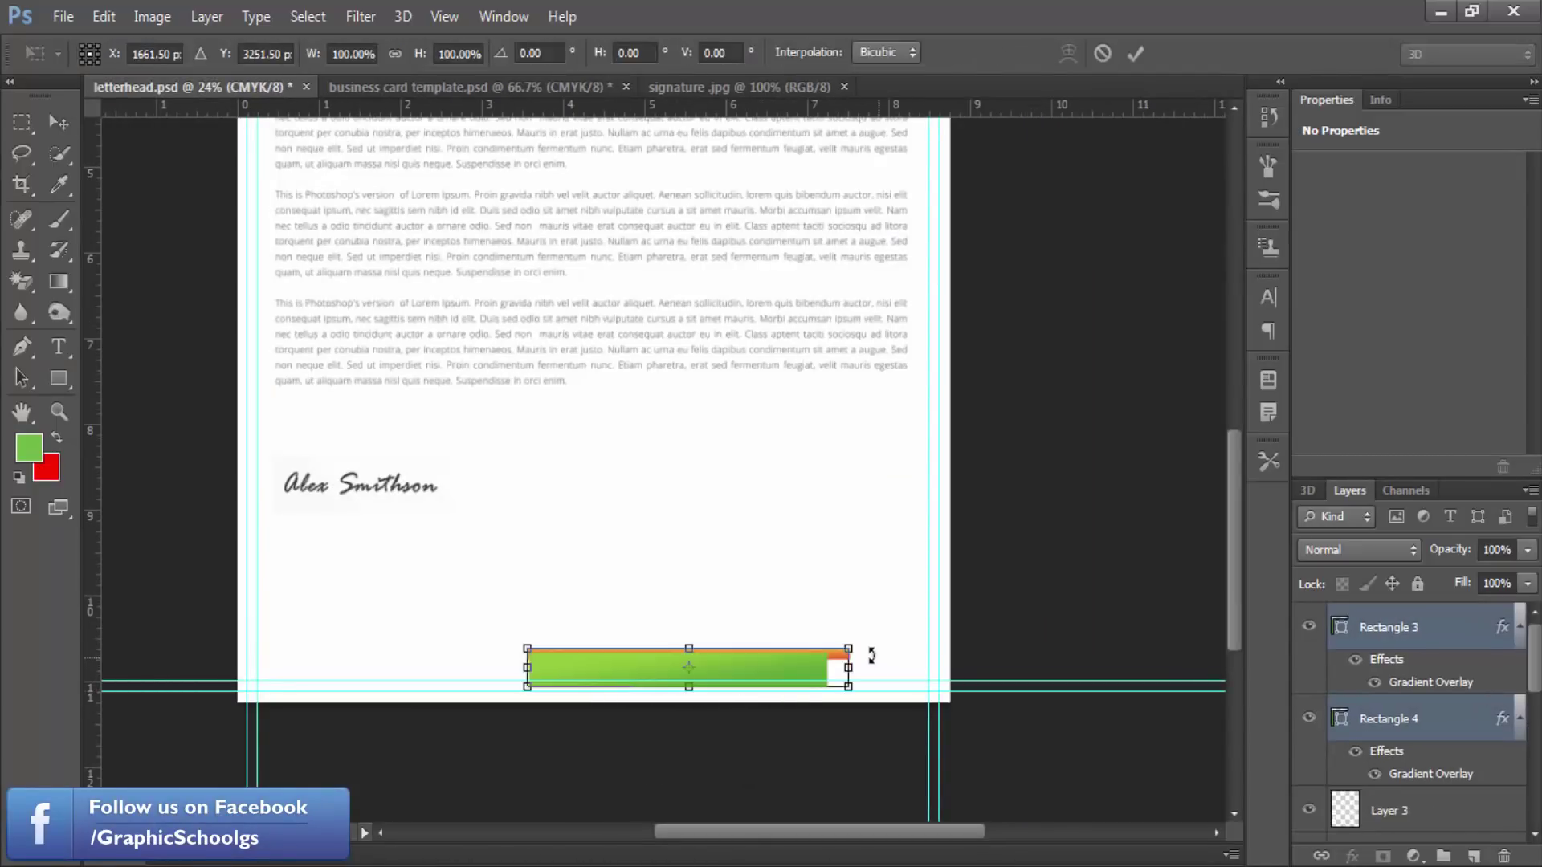
pyautogui.moveTo(852, 648)
pyautogui.mouseDown()
pyautogui.moveTo(1115, 600)
pyautogui.moveTo(835, 663)
pyautogui.moveTo(849, 675)
pyautogui.mouseUp()
pyautogui.press('Return')
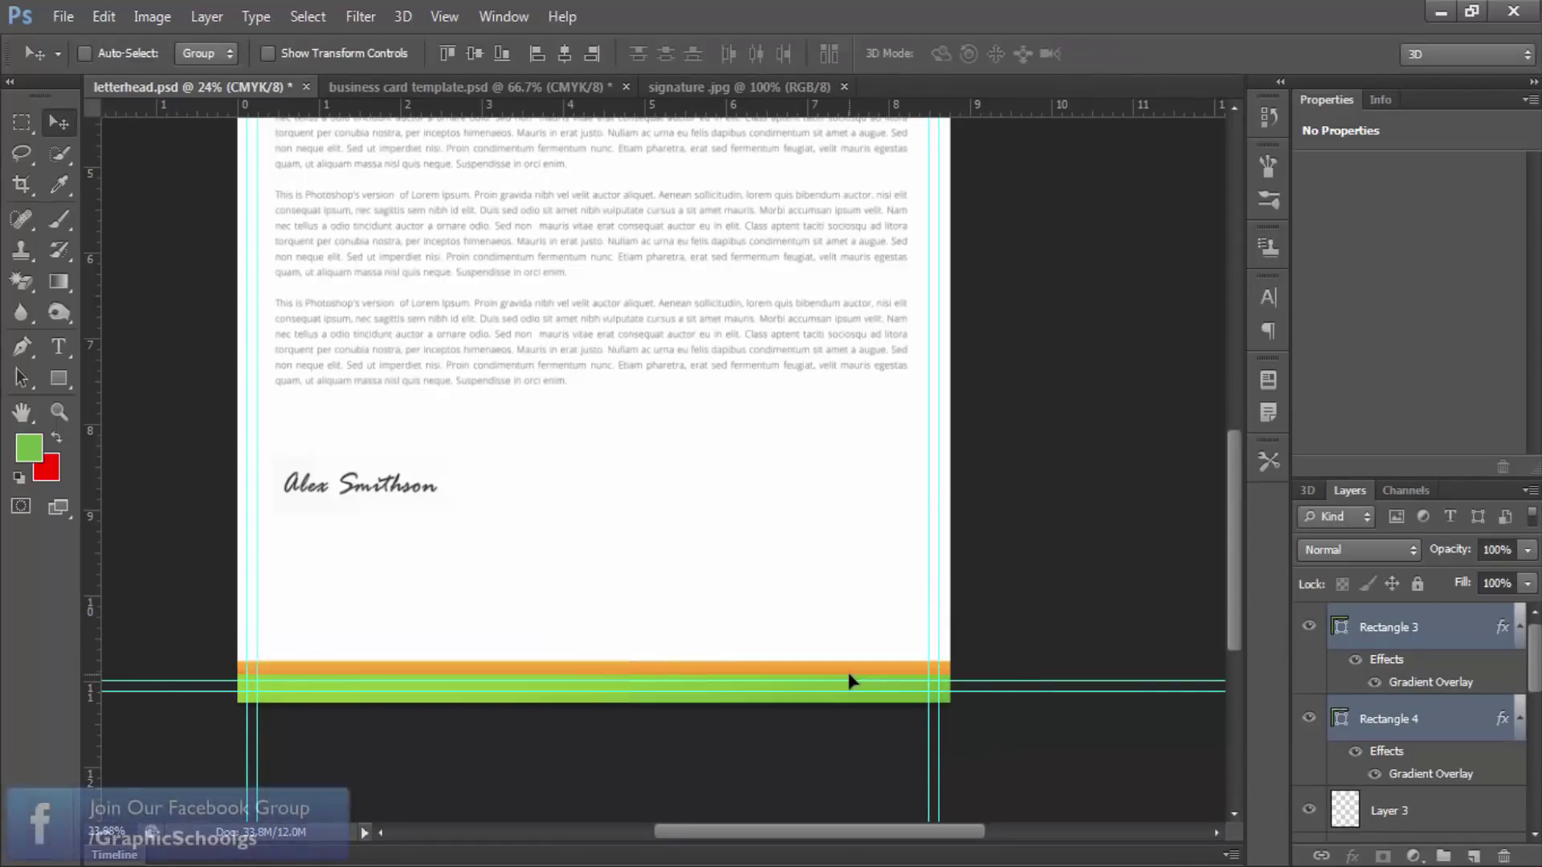
pyautogui.scroll(1, 849, 681)
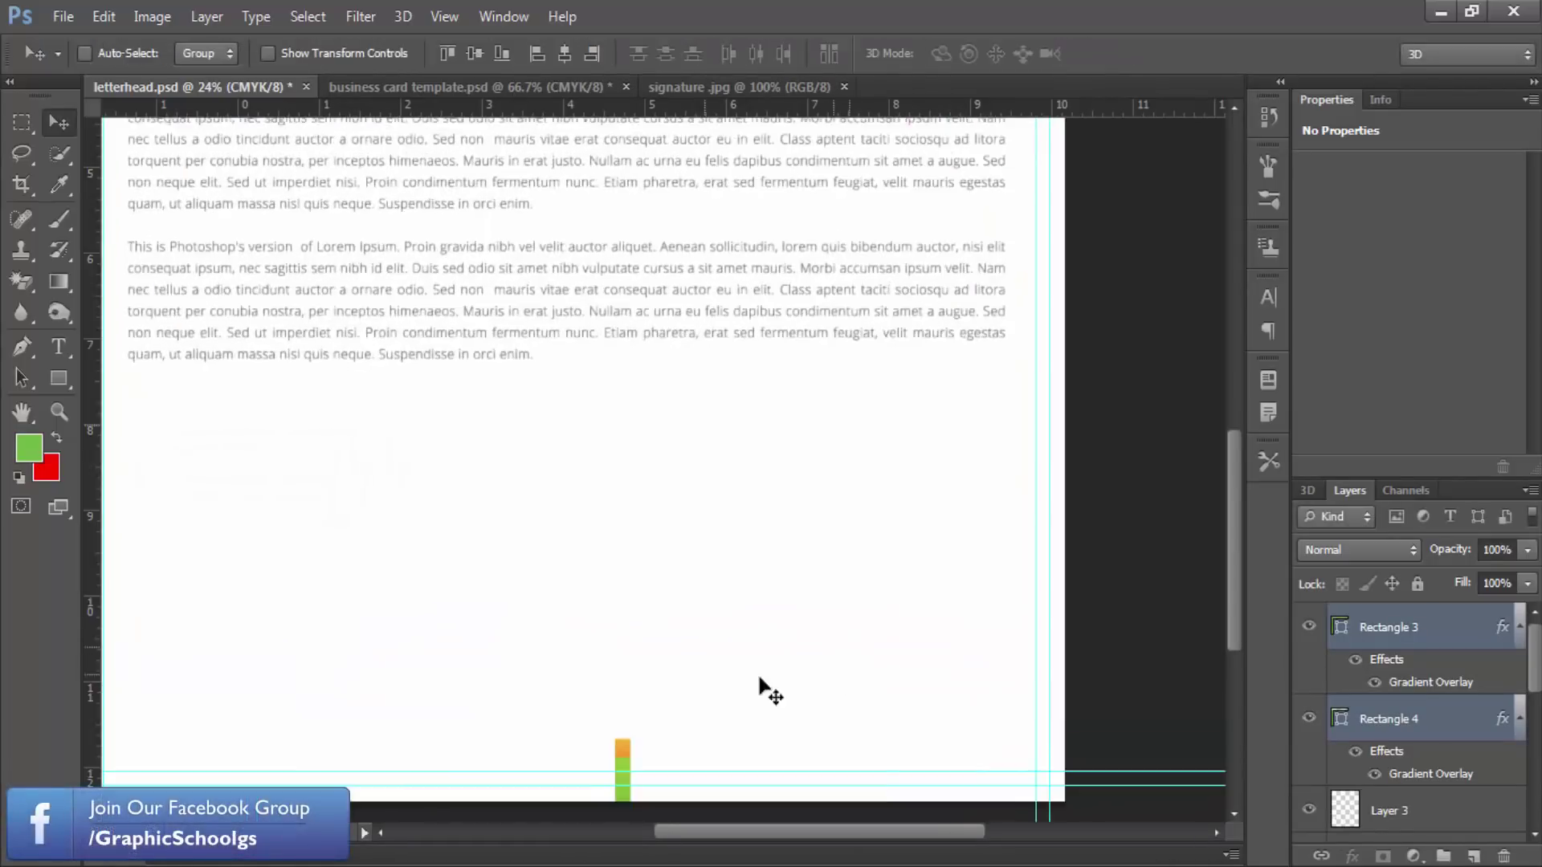
pyautogui.scroll(-2, 599, 648)
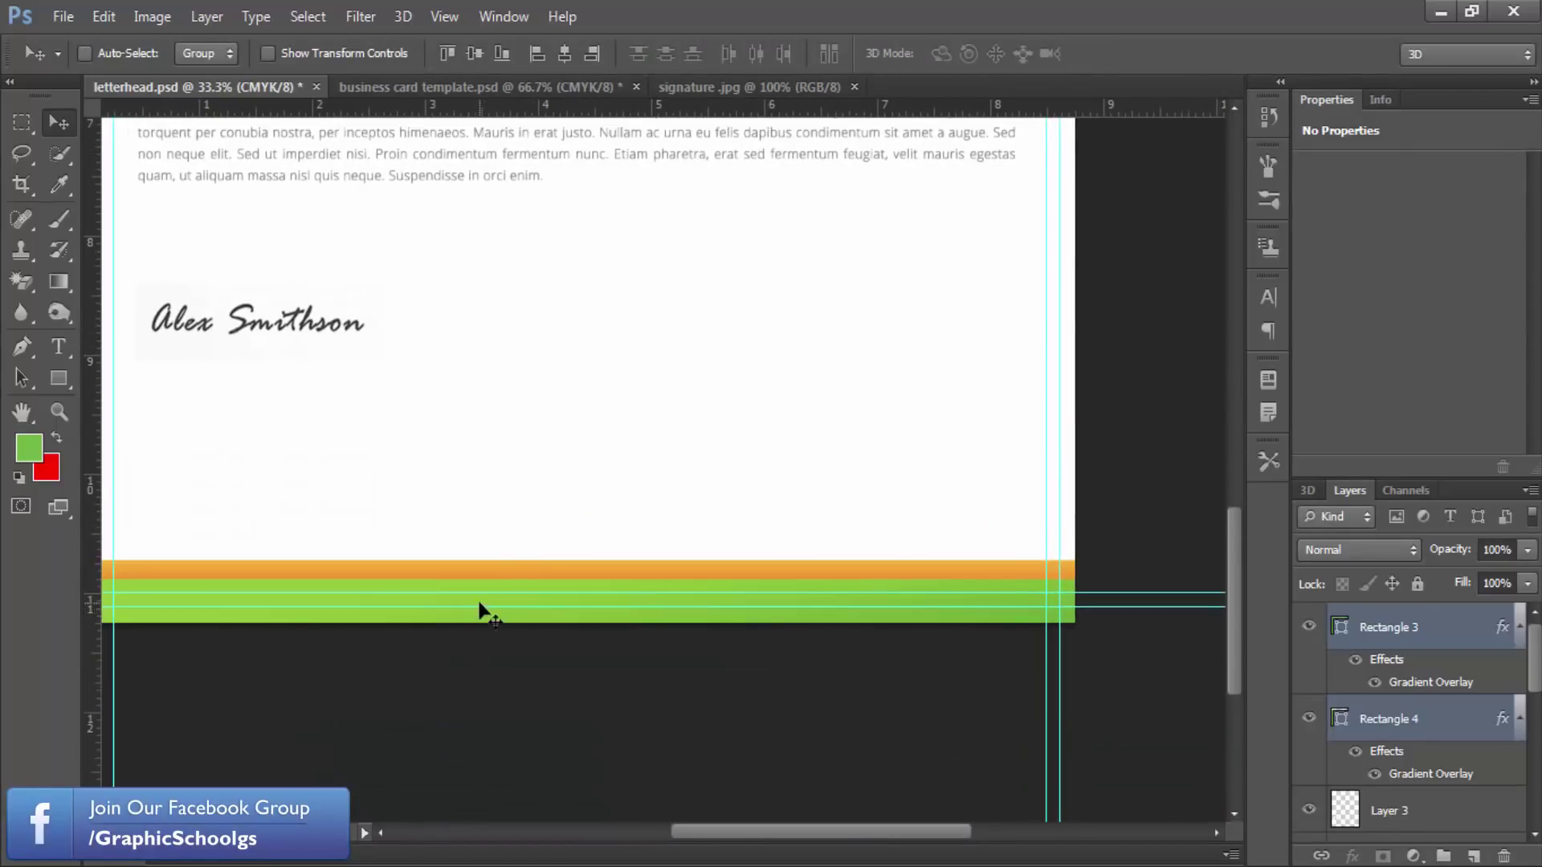
pyautogui.moveTo(440, 550); pyautogui.dragTo(537, 677)
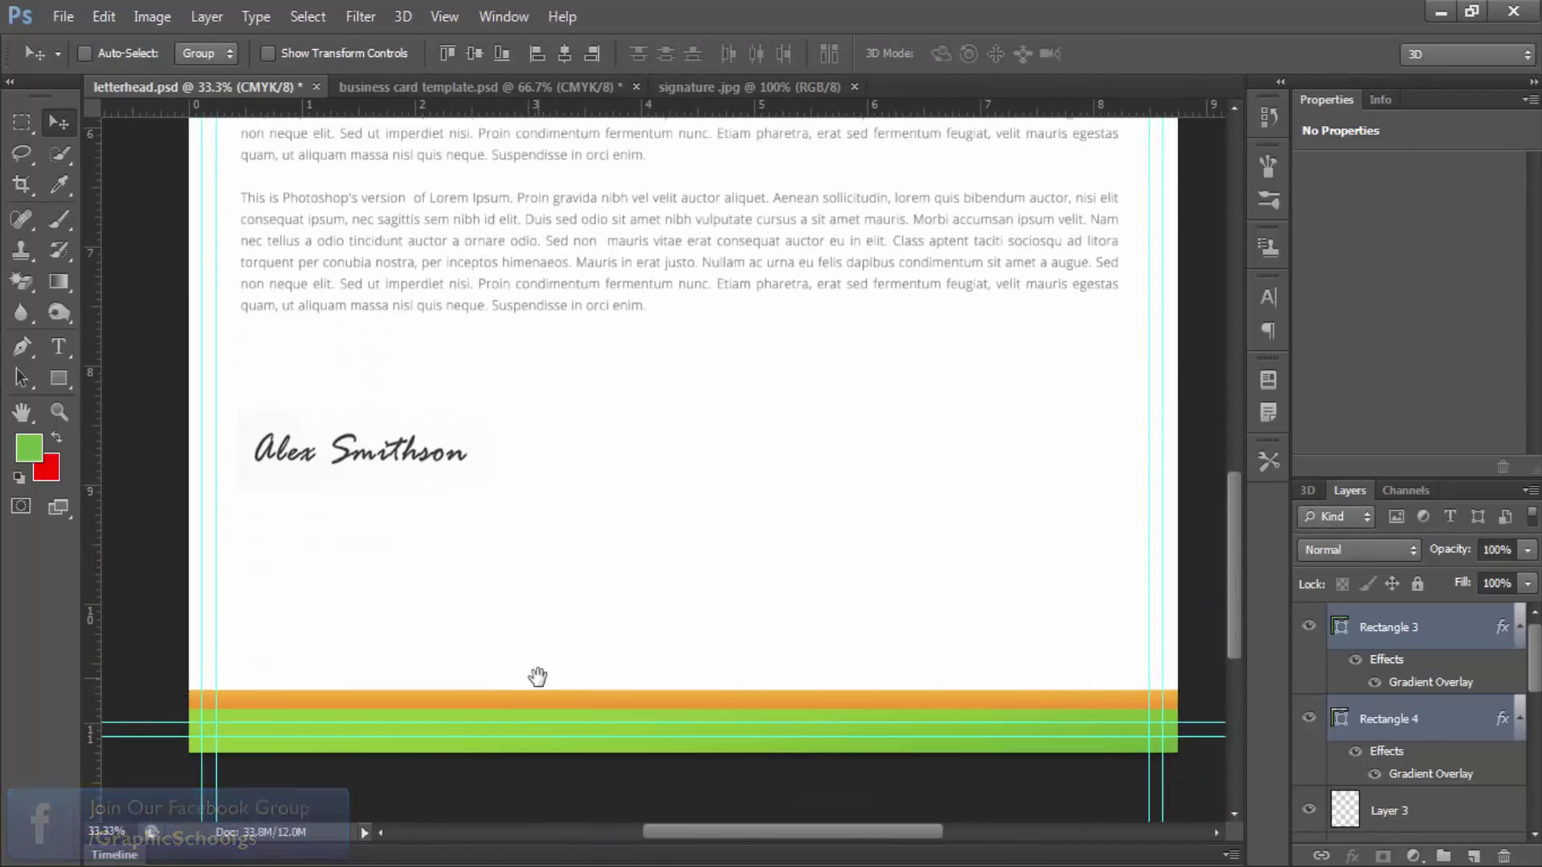
pyautogui.scroll(-1, 538, 677)
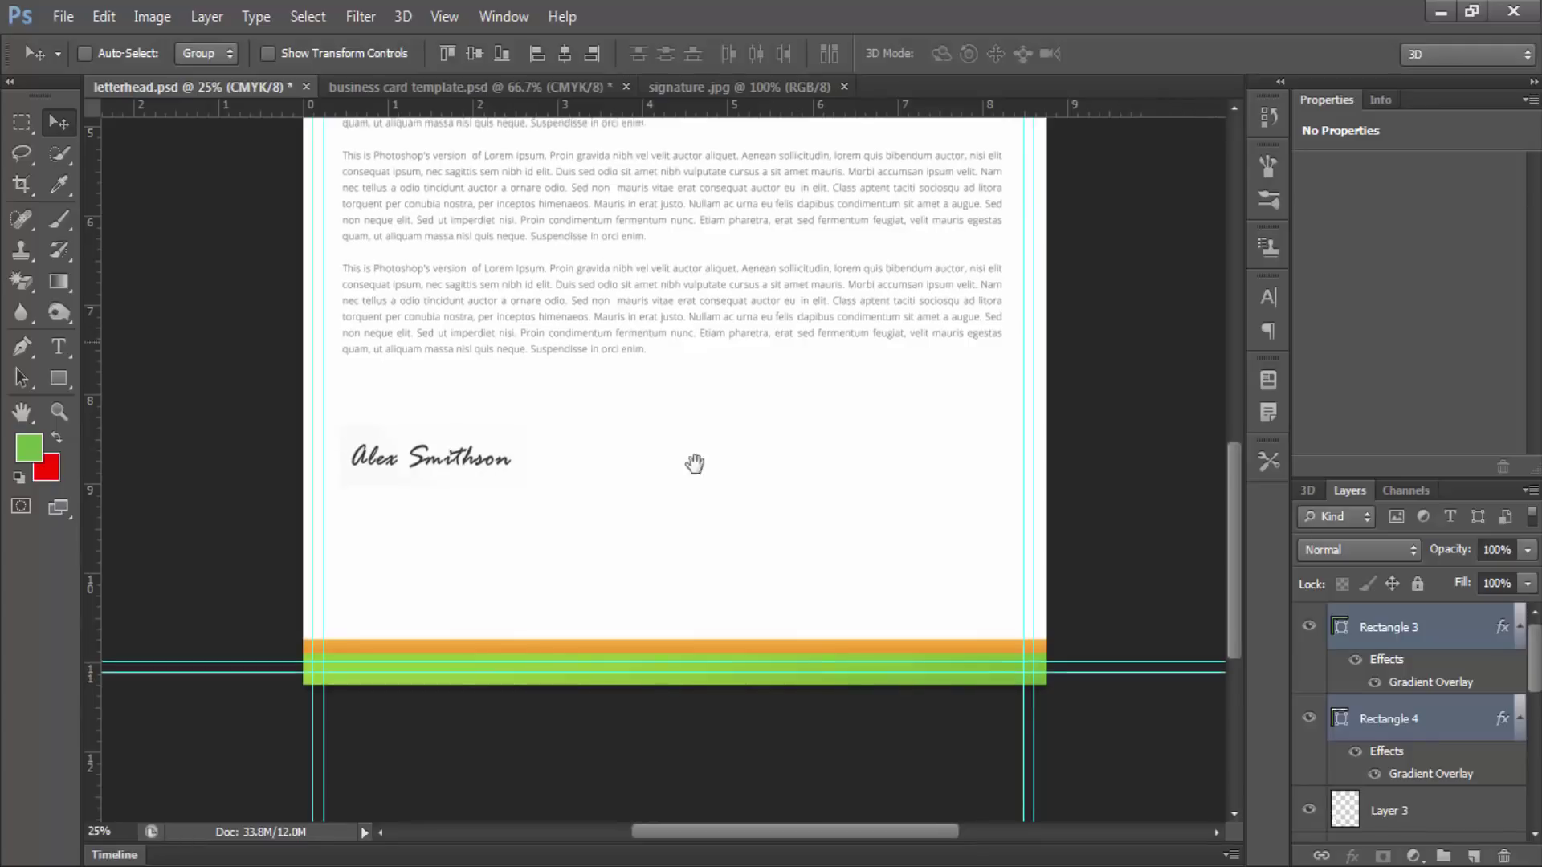
pyautogui.scroll(5, 689, 458)
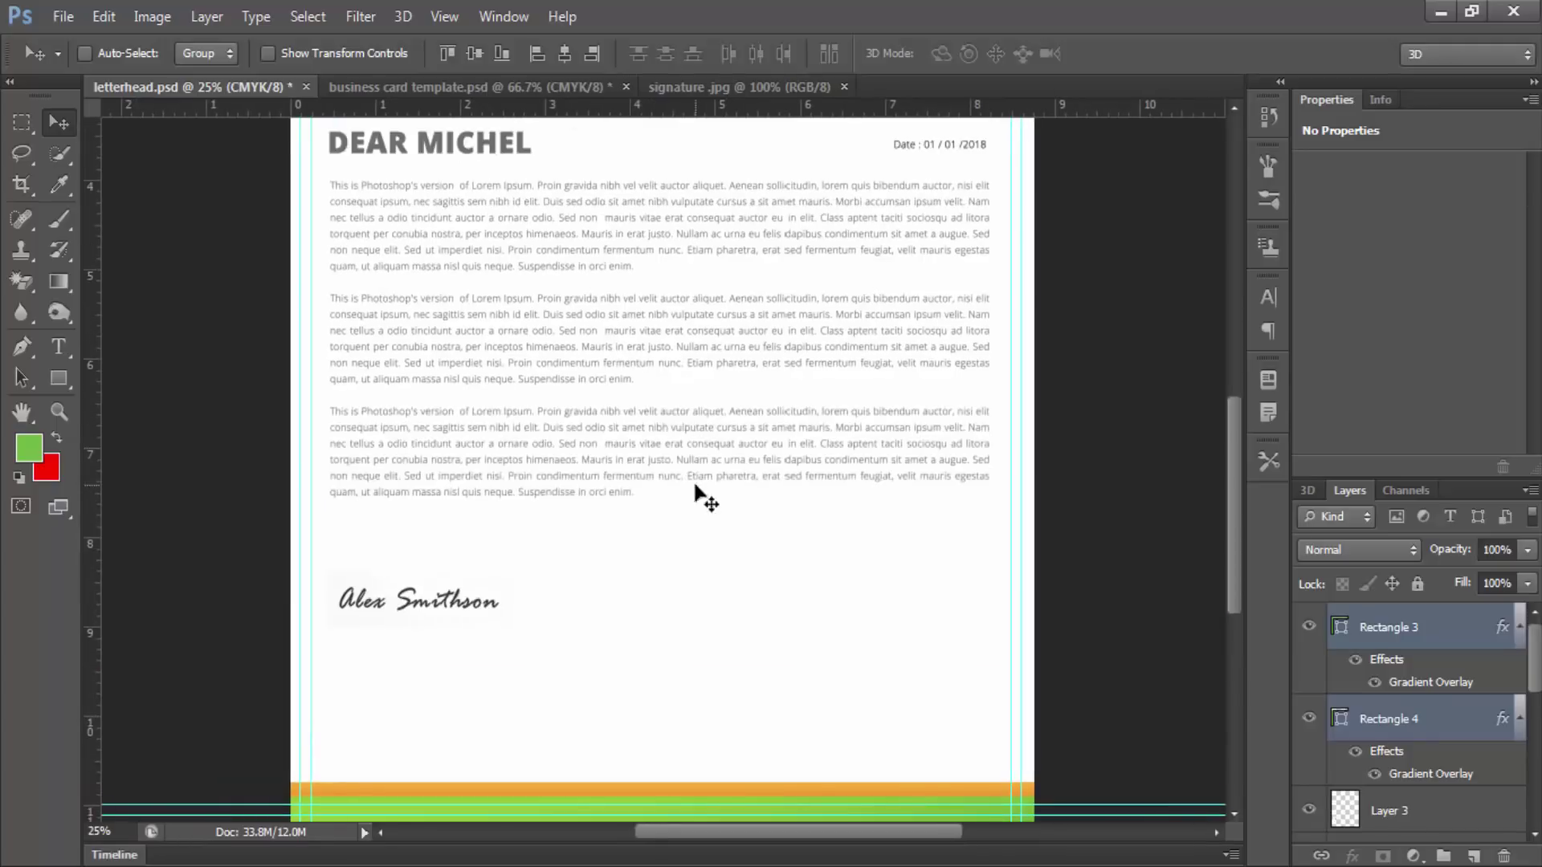
# - Drag the faint lightbulb layer, Layer 1 copy, from the business card into the letterhead
pyautogui.click(432, 88)
pyautogui.click(175, 84)
pyautogui.click(432, 87)
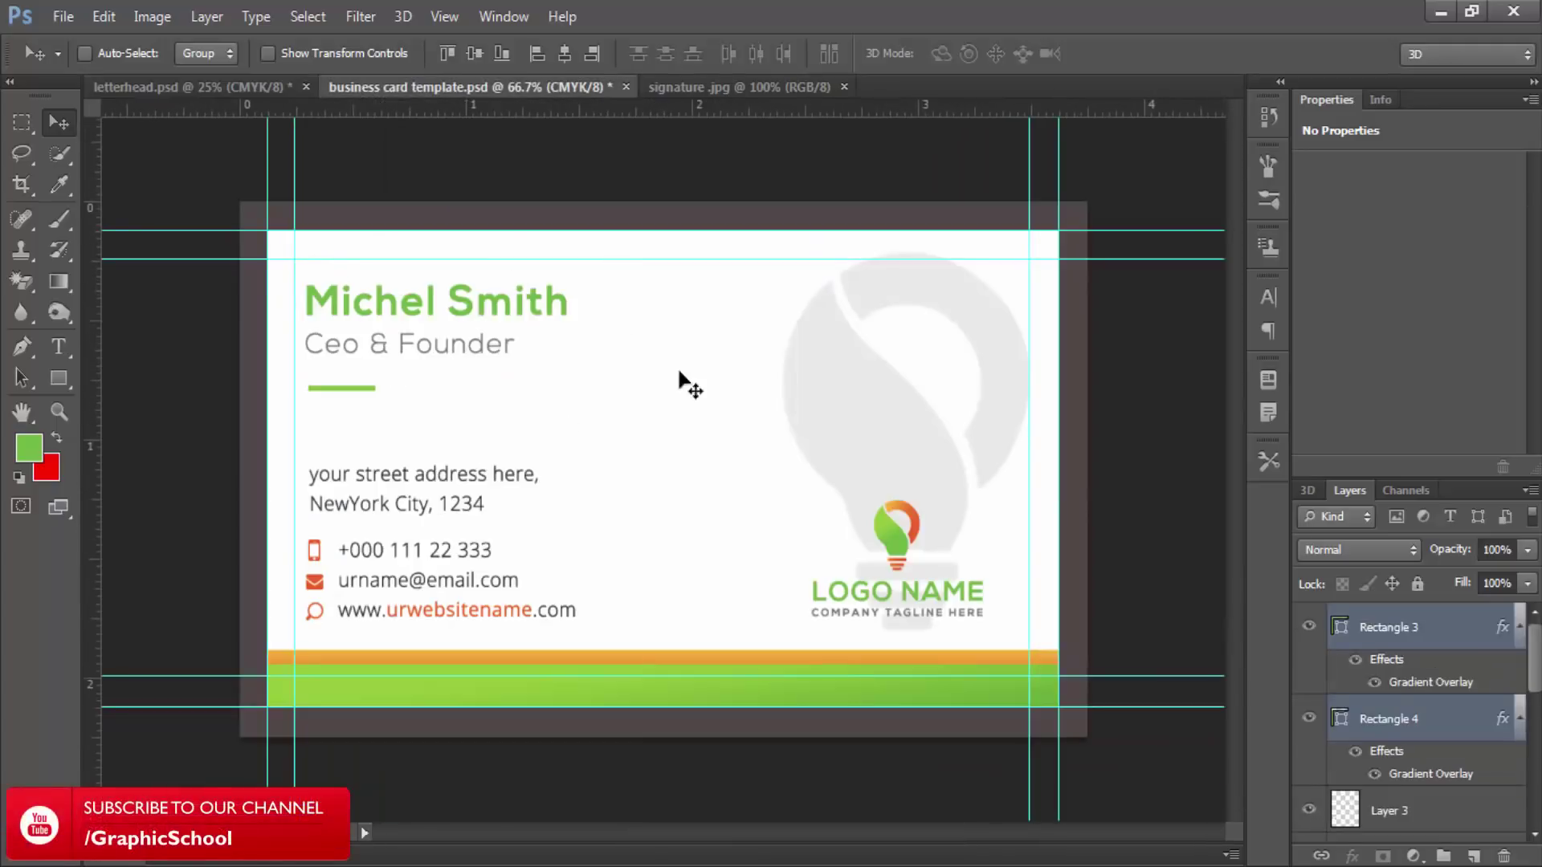
pyautogui.moveTo(1418, 675); pyautogui.dragTo(1425, 708)
pyautogui.keyDown('alt'); pyautogui.click(1310, 674); pyautogui.keyUp('alt')
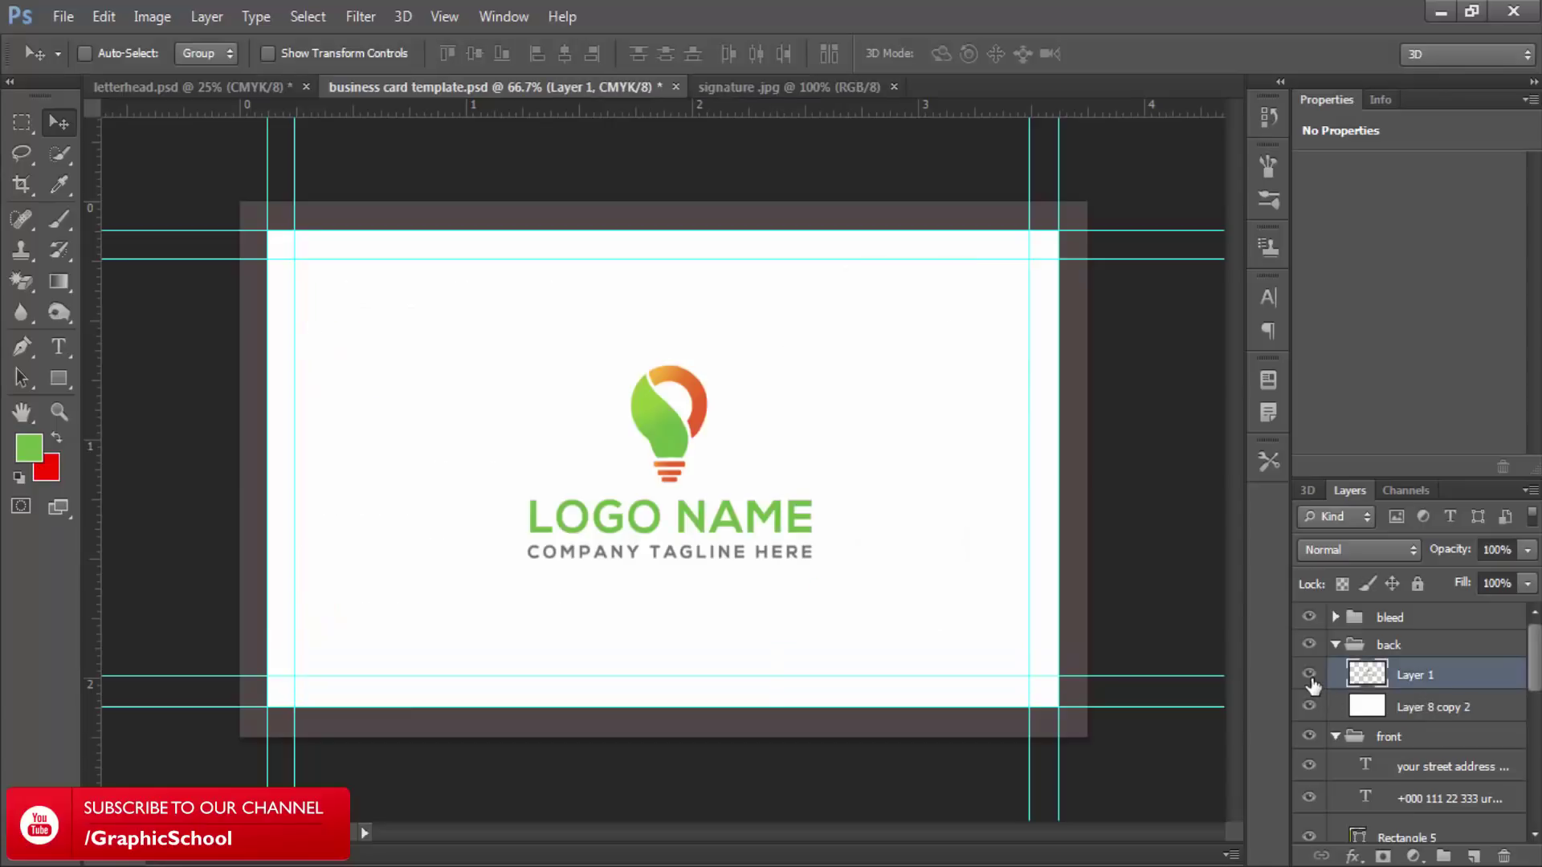
pyautogui.keyDown('alt'); pyautogui.click(1309, 654); pyautogui.keyUp('alt')
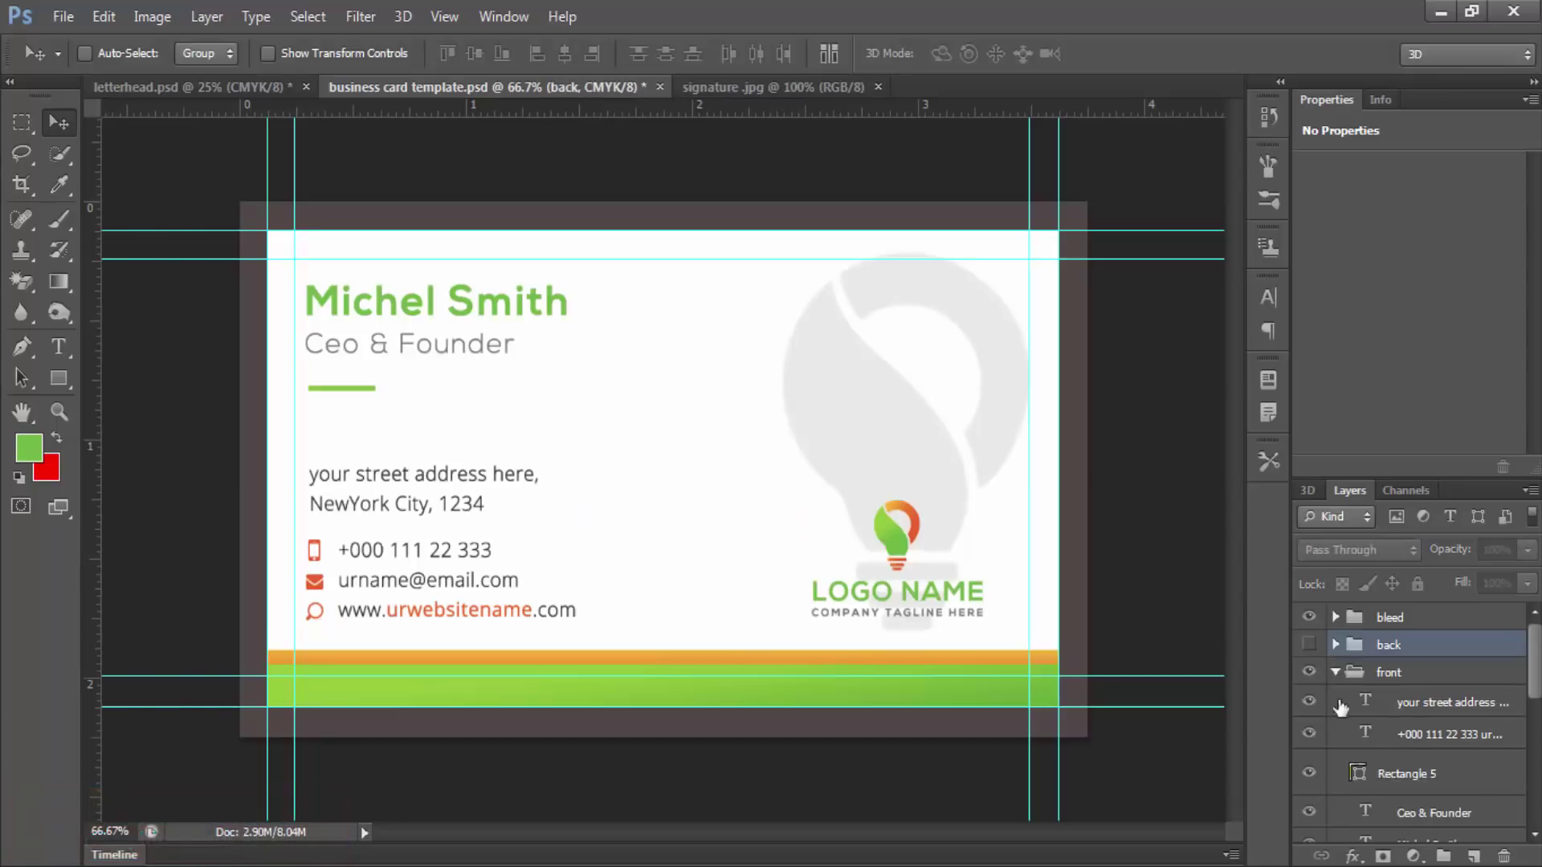
pyautogui.keyDown('ctrl'); pyautogui.click(925, 620); pyautogui.keyUp('ctrl')
pyautogui.moveTo(925, 620)
pyautogui.mouseDown()
pyautogui.moveTo(113, 54)
pyautogui.moveTo(739, 552)
pyautogui.mouseUp()
# - Enlarge the lightbulb behind the body text and move its layer just above Group 1
pyautogui.hotkey('ctrl', 't')
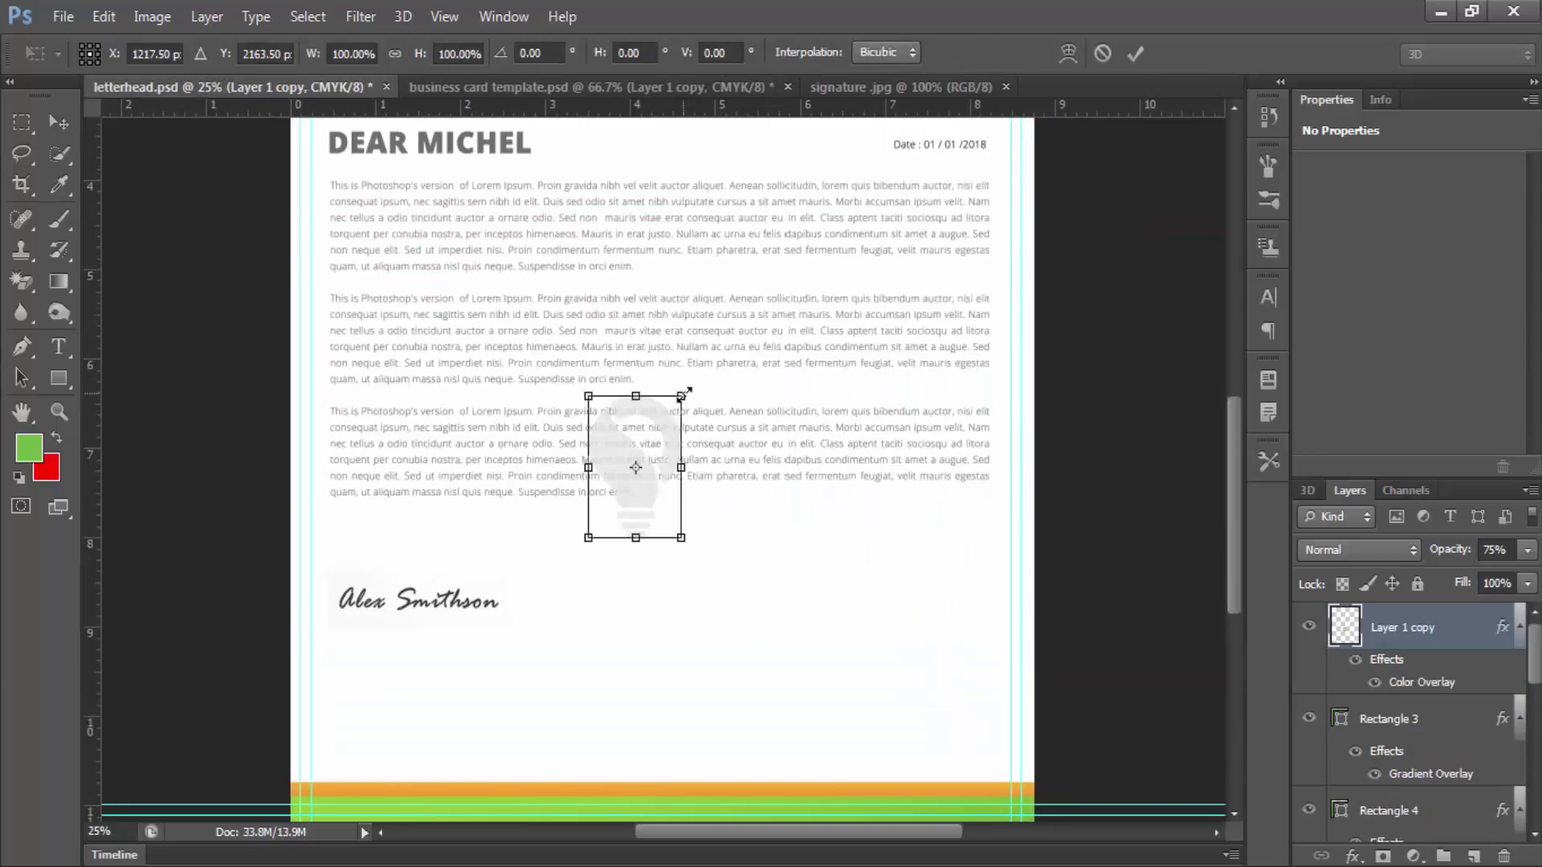
pyautogui.moveTo(689, 394)
pyautogui.mouseDown()
pyautogui.moveTo(767, 260)
pyautogui.moveTo(688, 316)
pyautogui.mouseUp()
pyautogui.press('Return')
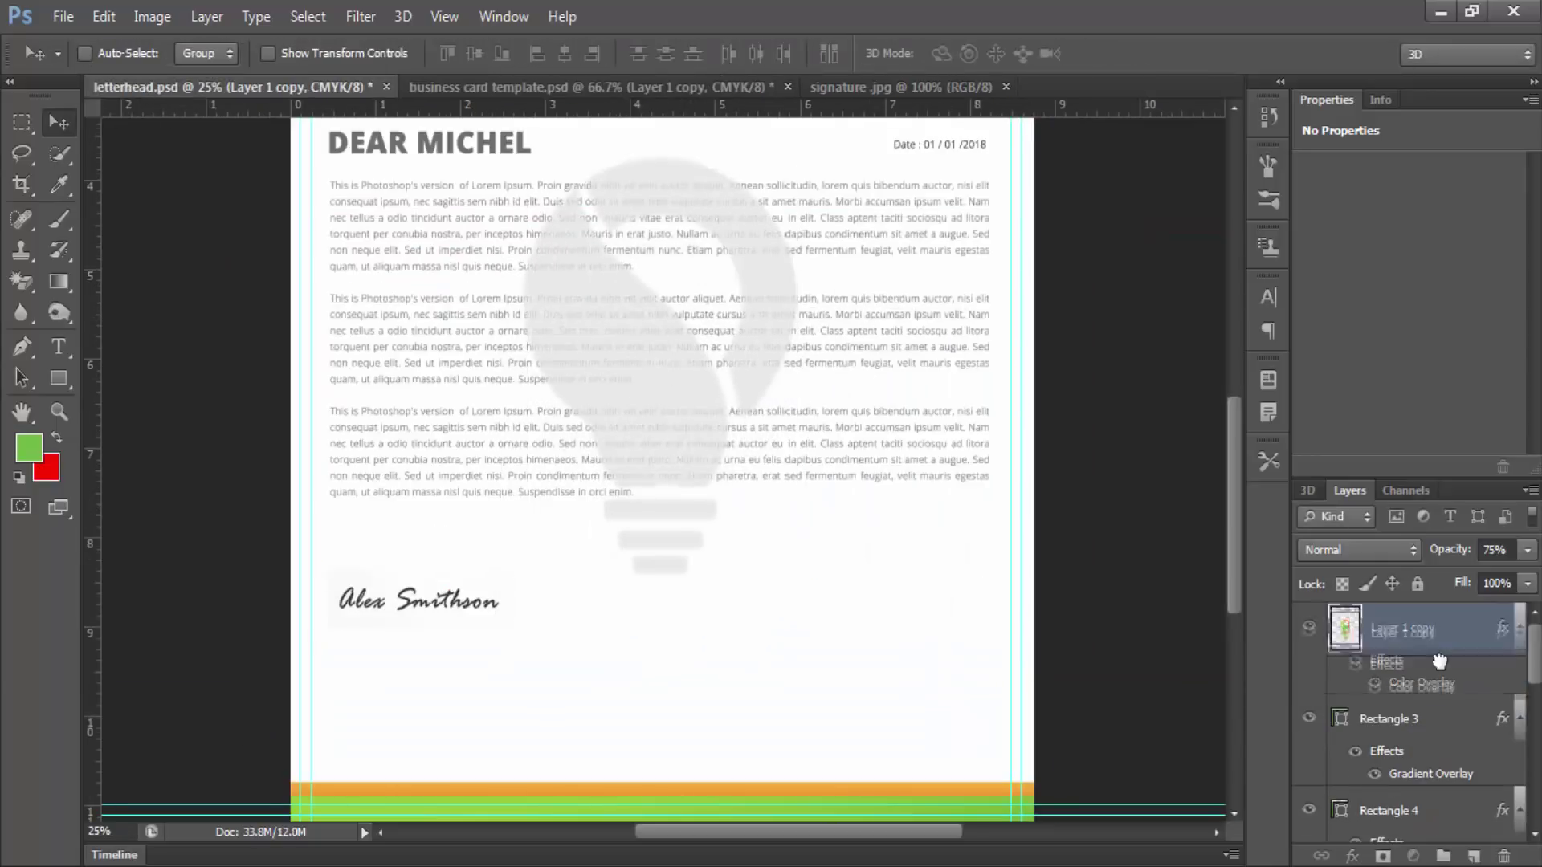
pyautogui.moveTo(1407, 724); pyautogui.dragTo(1398, 735)
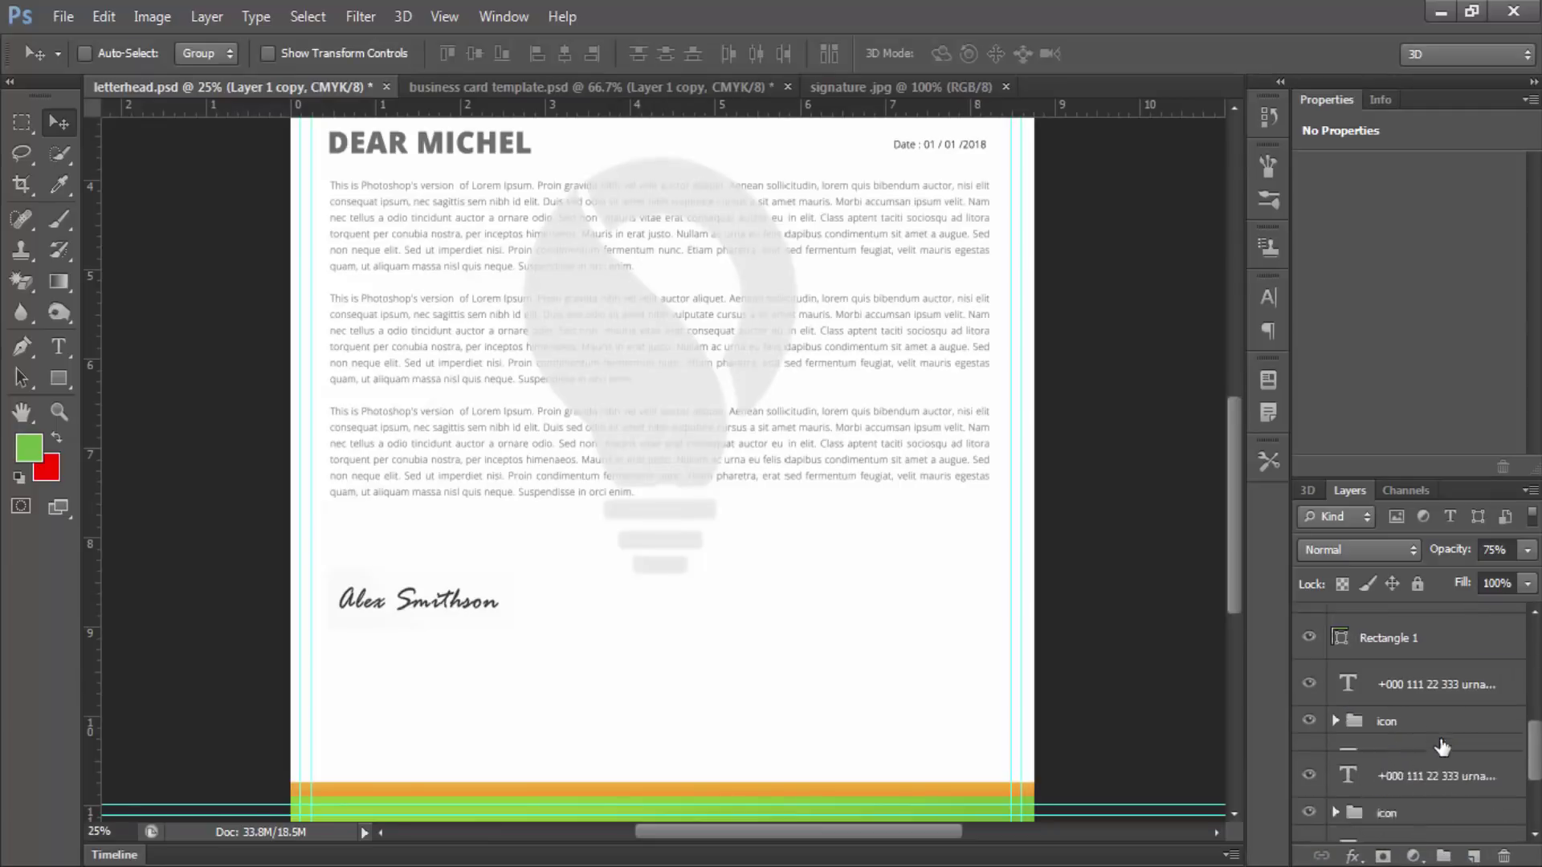
pyautogui.moveTo(1424, 618)
pyautogui.mouseDown()
pyautogui.moveTo(1421, 795)
pyautogui.moveTo(1410, 718)
pyautogui.mouseUp()
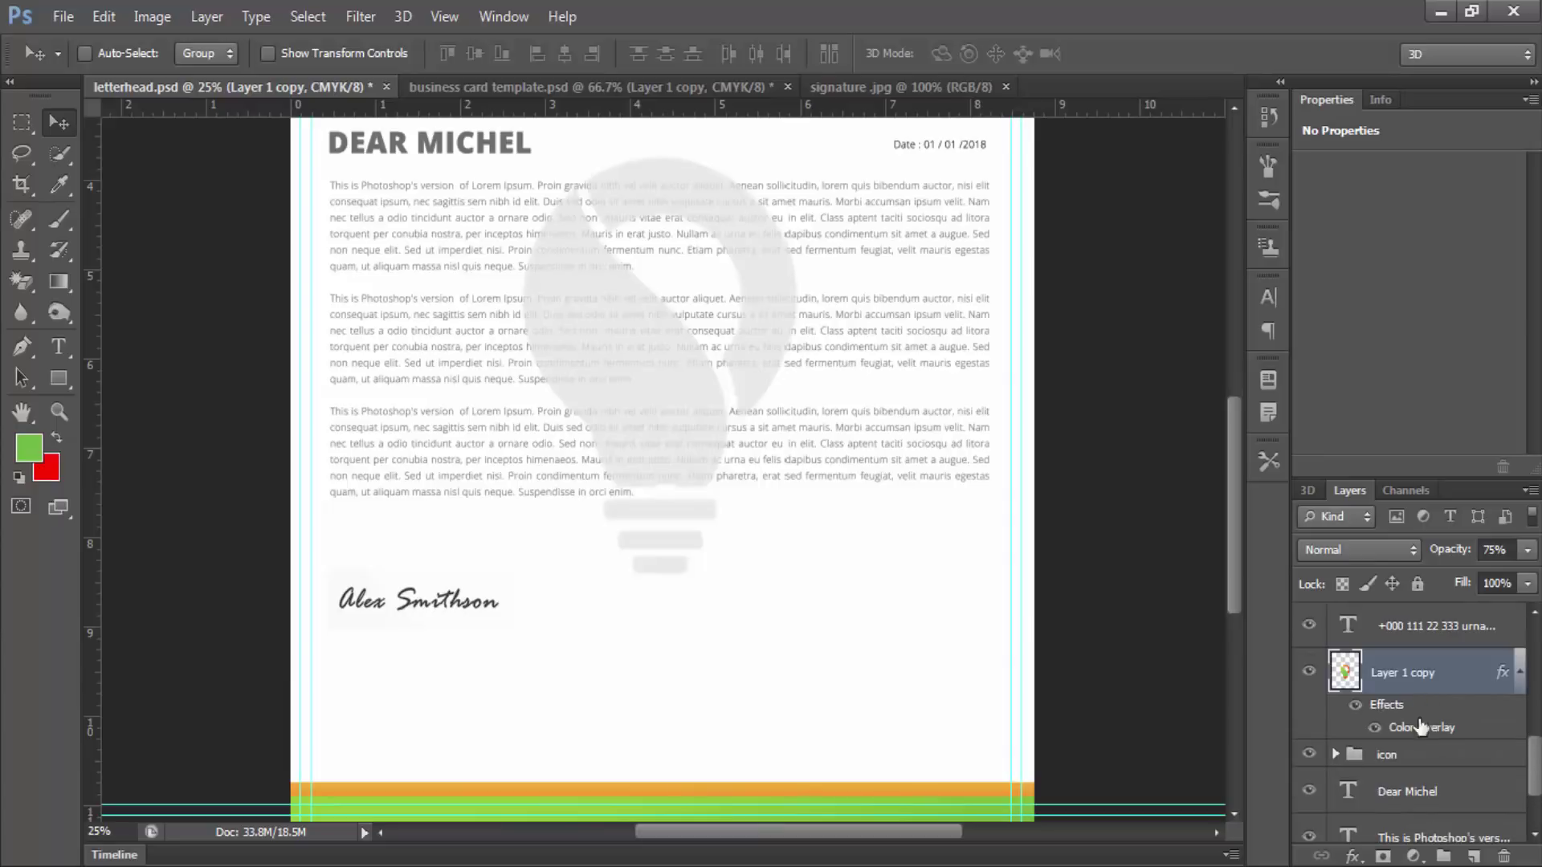
pyautogui.moveTo(1410, 719); pyautogui.dragTo(1433, 792)
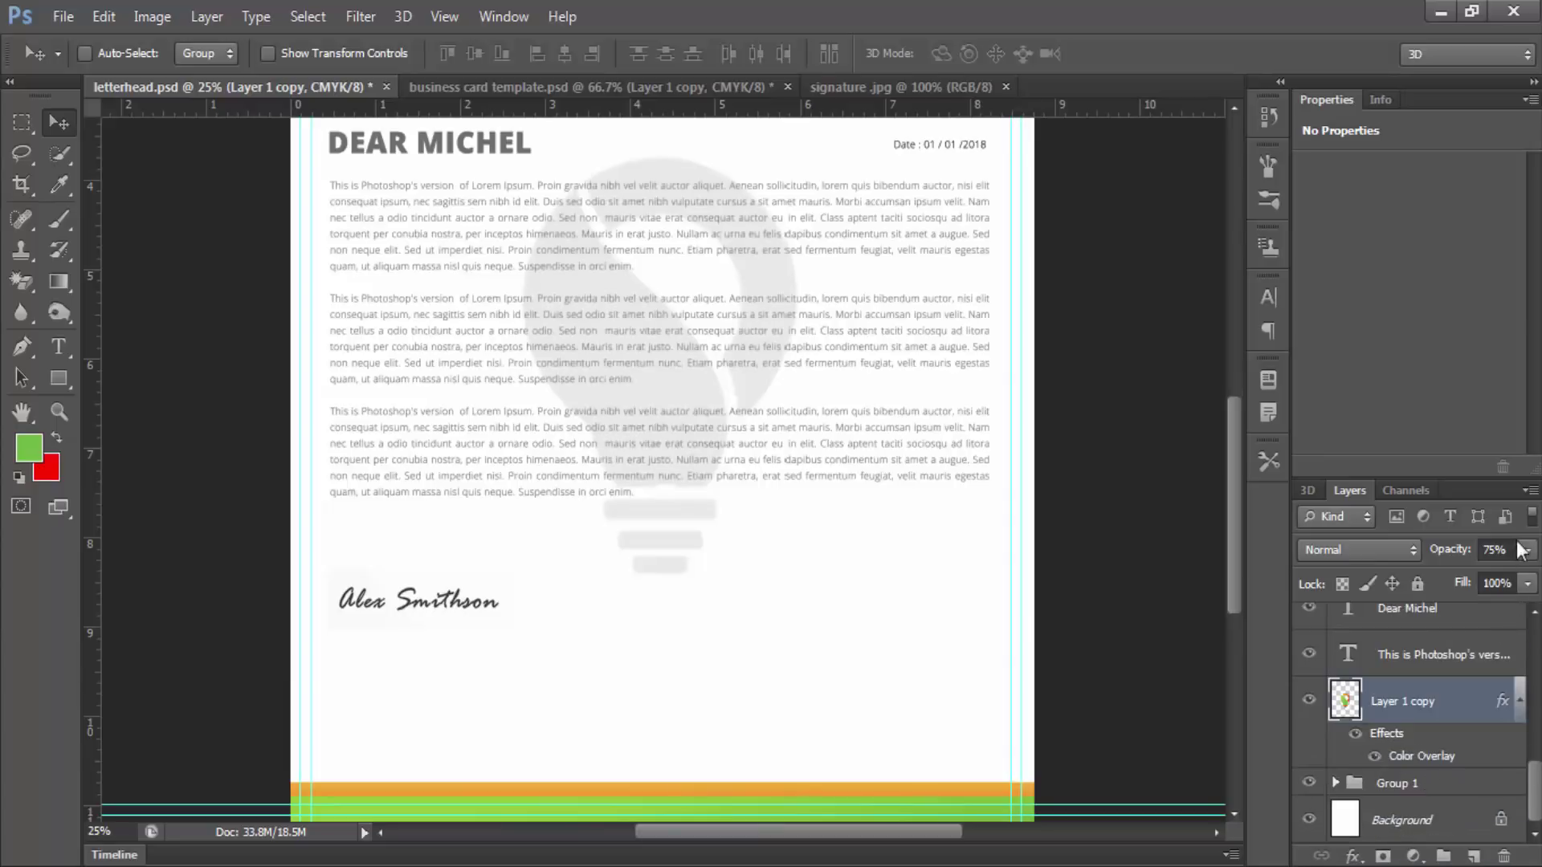
# - Fade the lightbulb watermark to 42% opacity and nudge it slightly down the page
pyautogui.moveTo(1434, 578); pyautogui.dragTo(1439, 581)
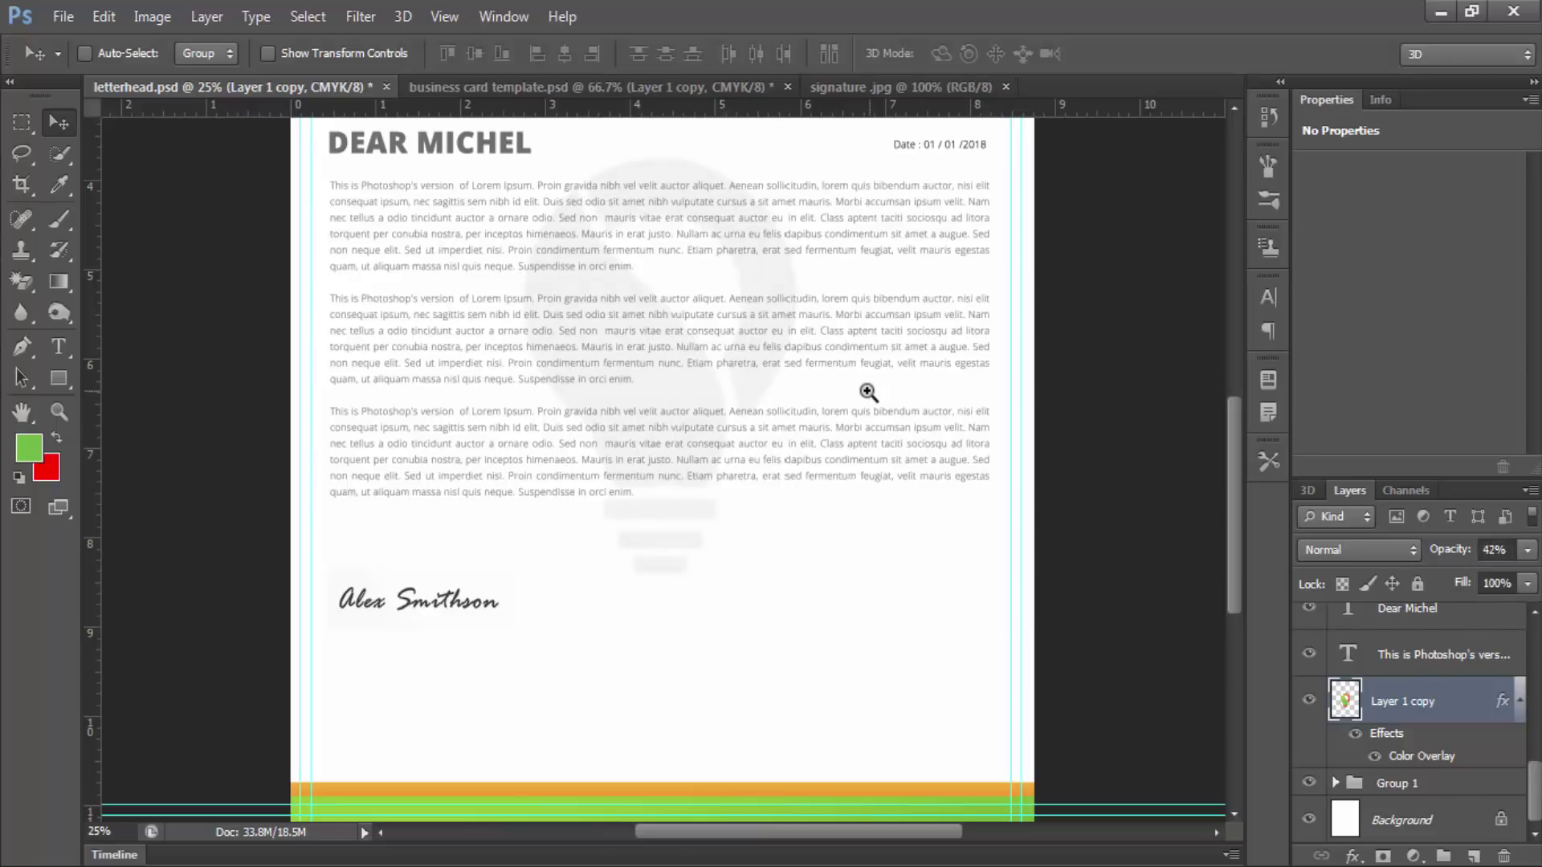
pyautogui.moveTo(871, 402); pyautogui.dragTo(867, 410)
pyautogui.moveTo(808, 303); pyautogui.dragTo(810, 559)
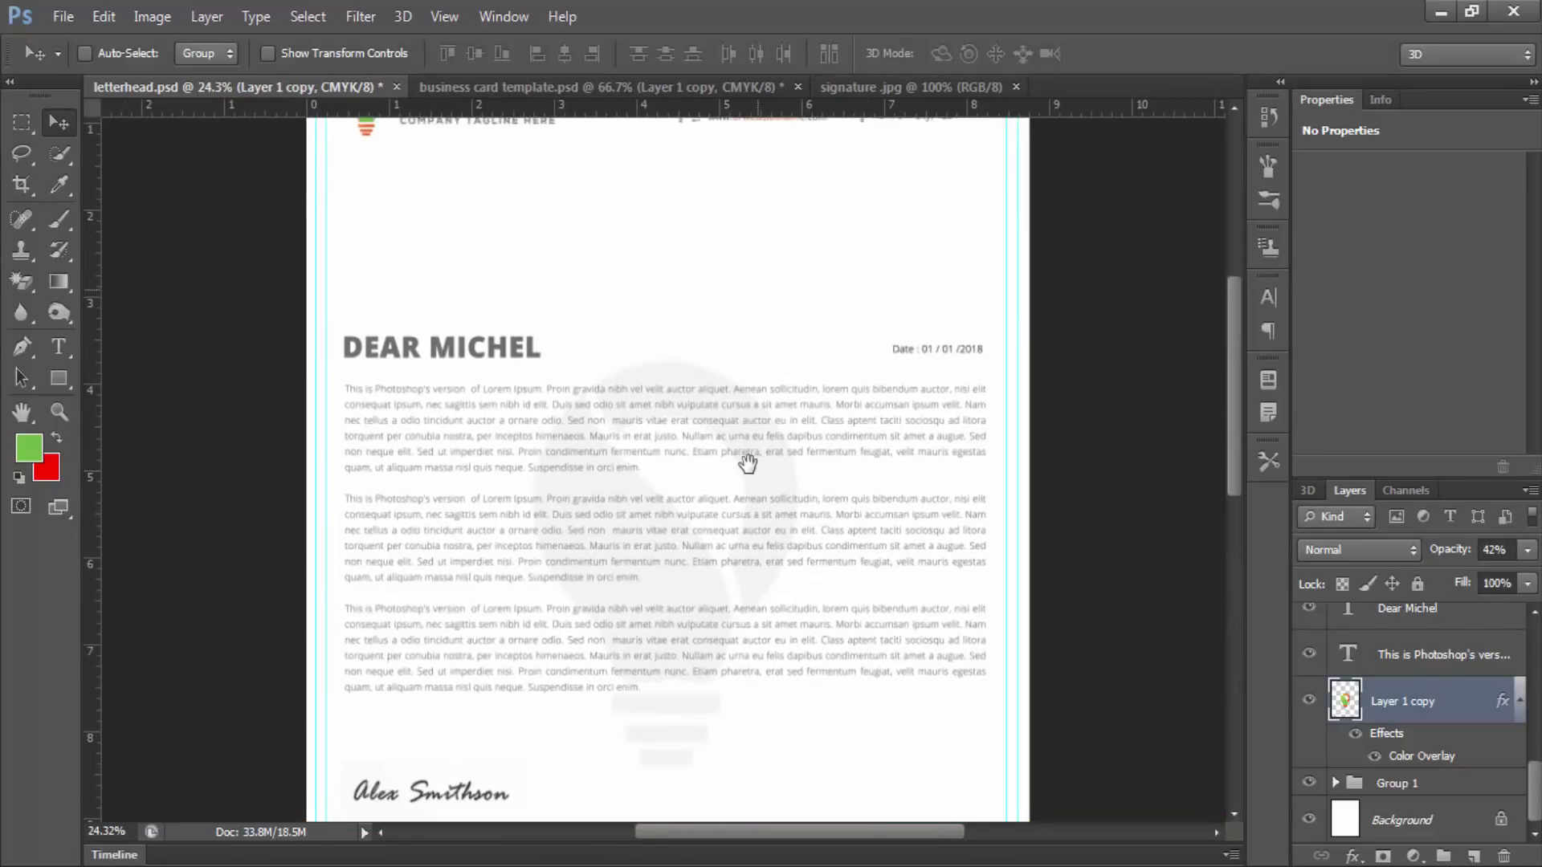
pyautogui.moveTo(752, 625); pyautogui.dragTo(753, 434)
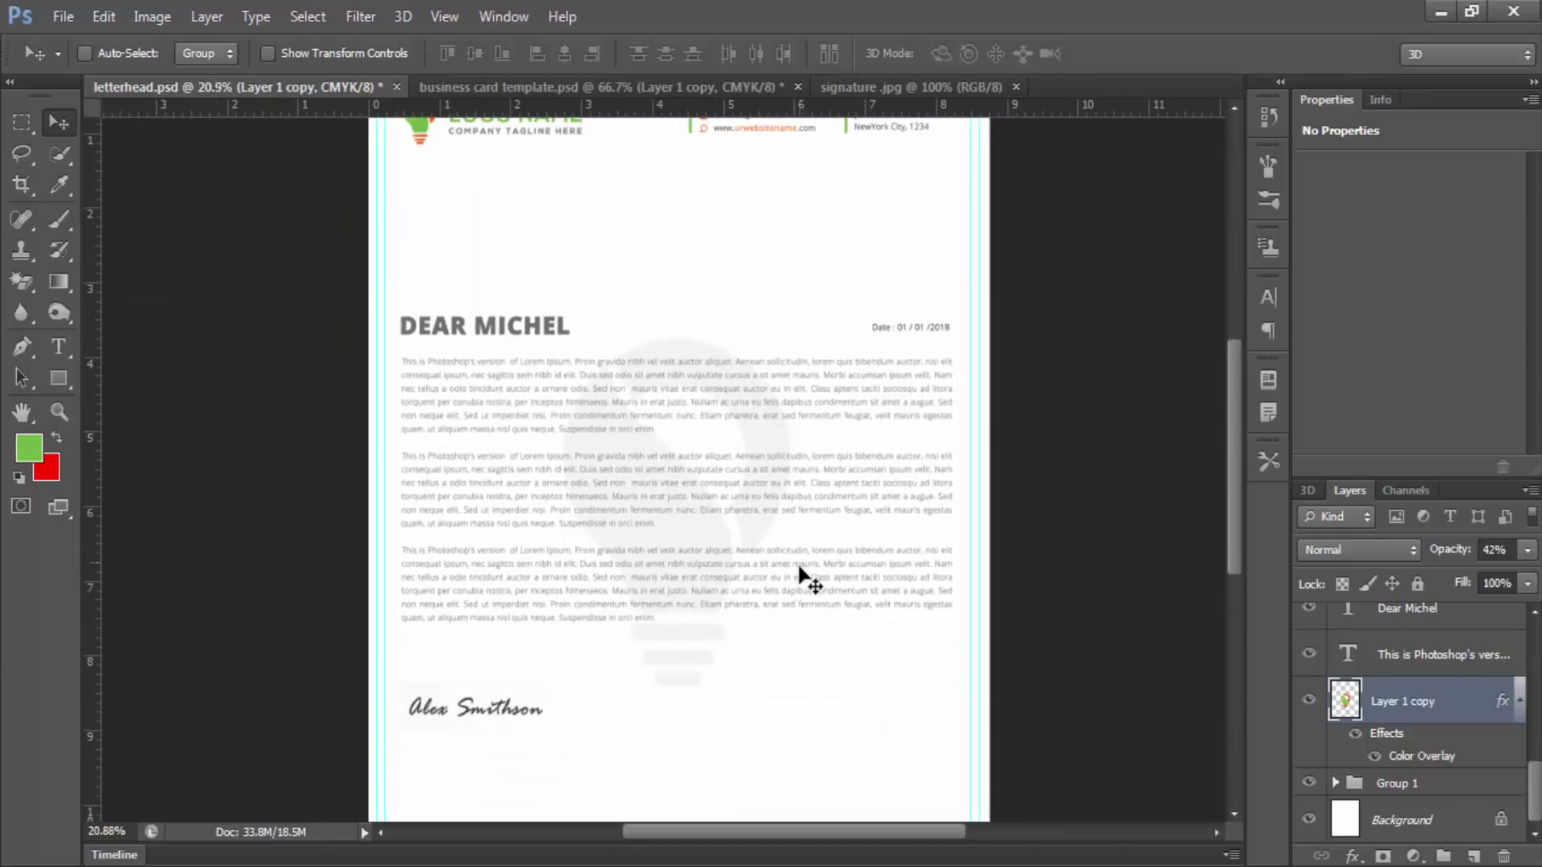
pyautogui.moveTo(756, 554); pyautogui.dragTo(764, 535)
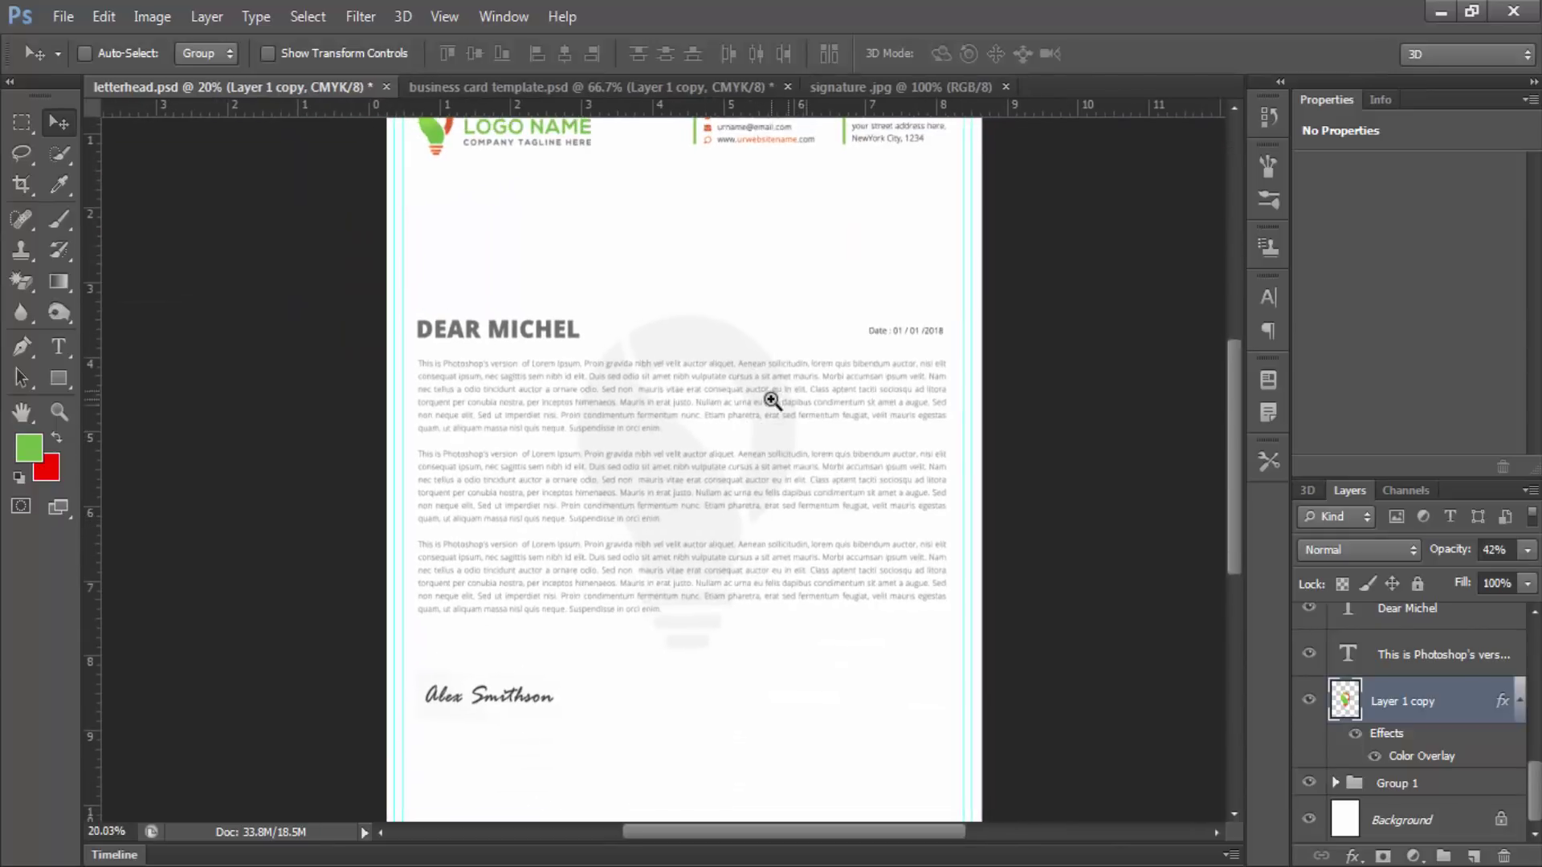
pyautogui.scroll(3, 756, 459)
pyautogui.scroll(-5, 777, 572)
pyautogui.scroll(2, 753, 600)
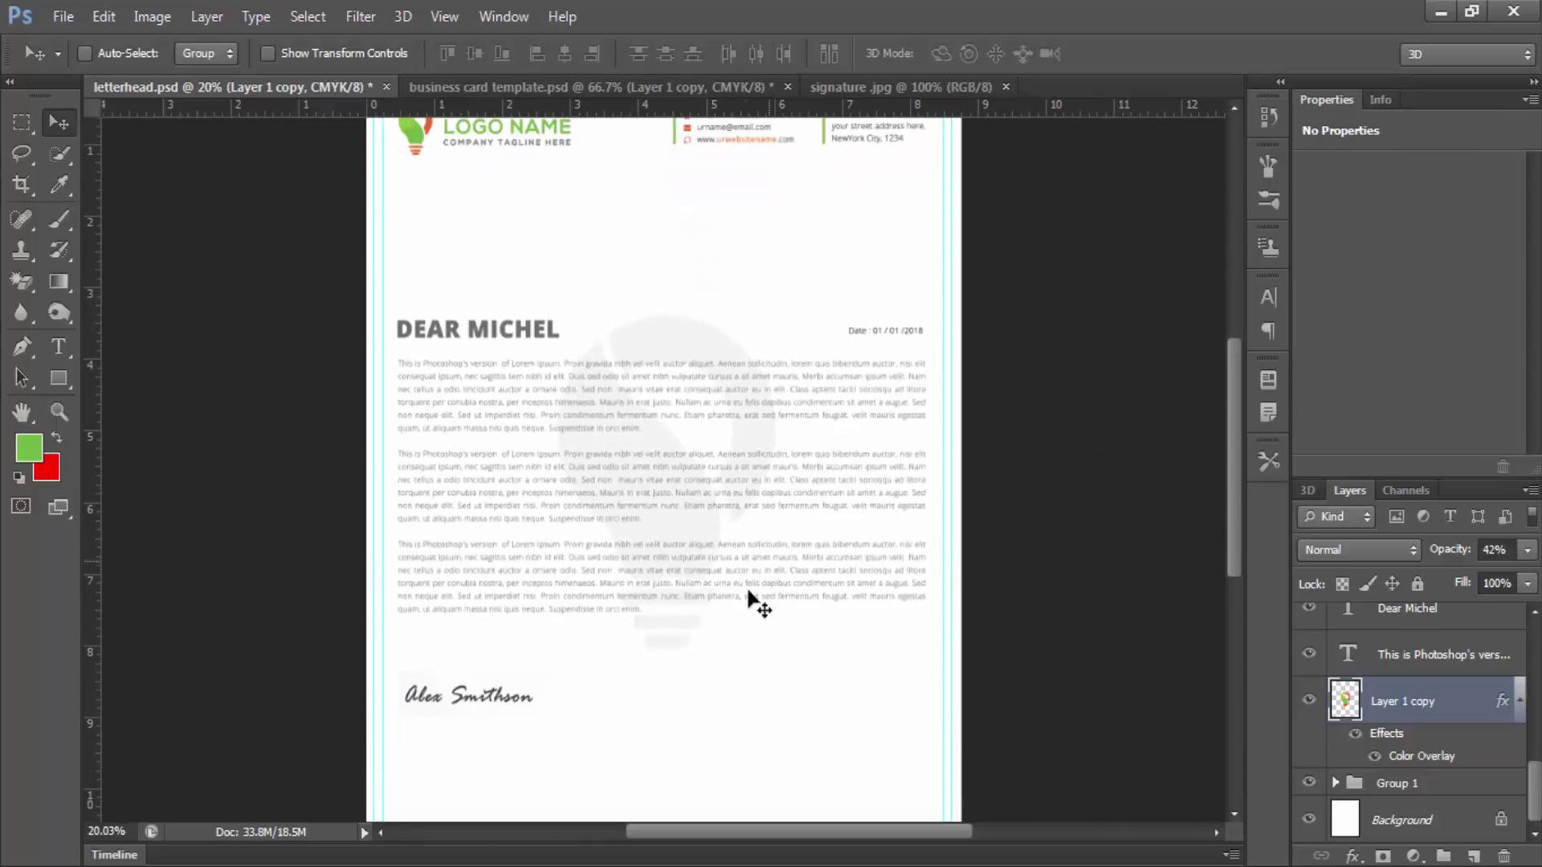
# - Enlarge the signature layer, Layer 3, to about 111%
pyautogui.scroll(3, 1330, 743)
pyautogui.click(1394, 675)
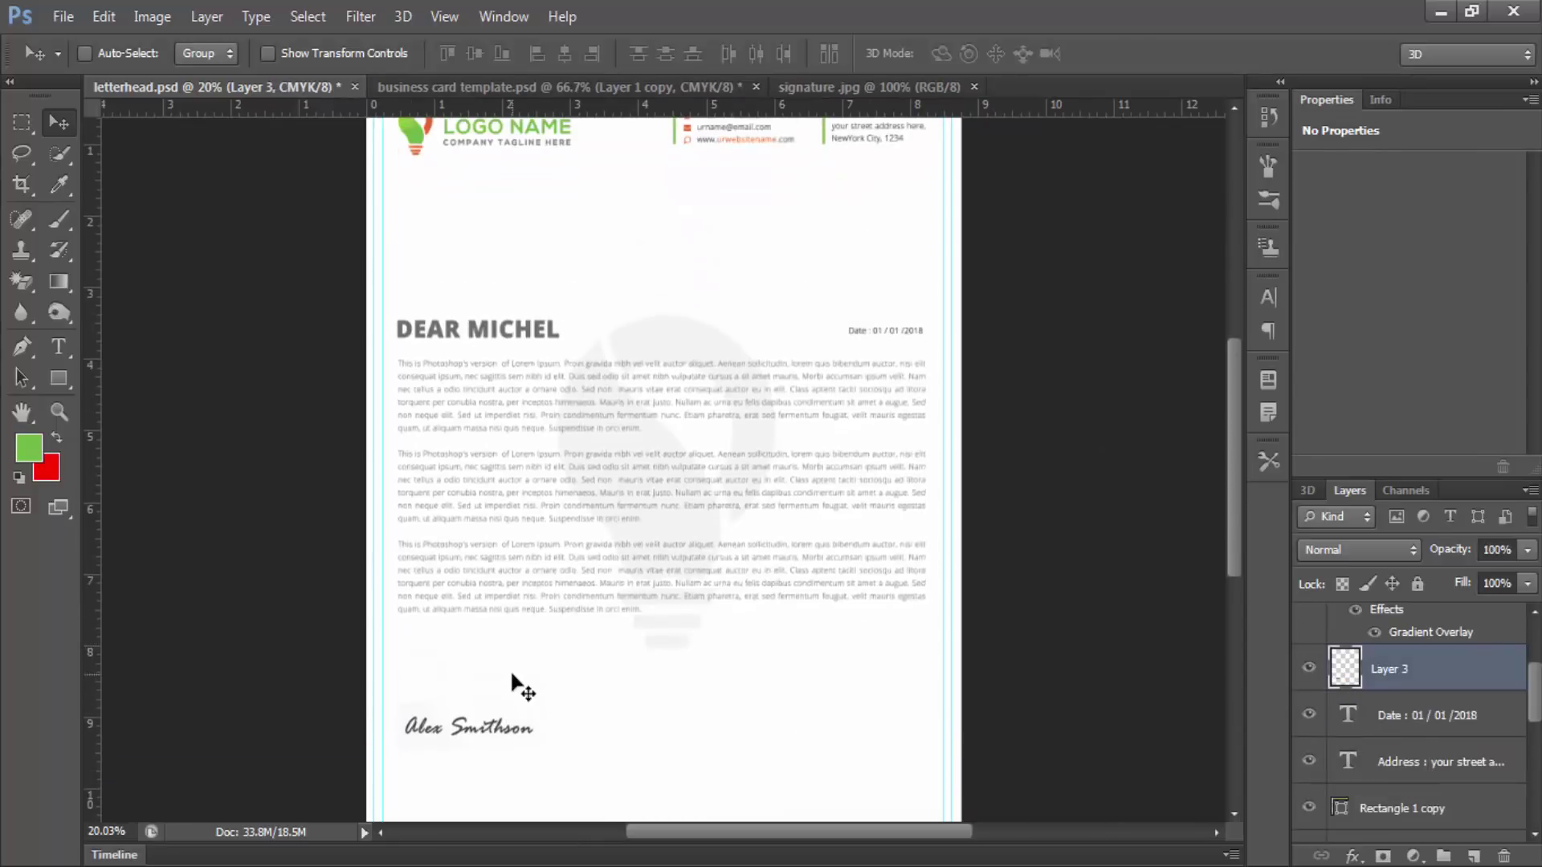
pyautogui.hotkey('ctrl', 't')
pyautogui.moveTo(546, 706); pyautogui.dragTo(556, 703)
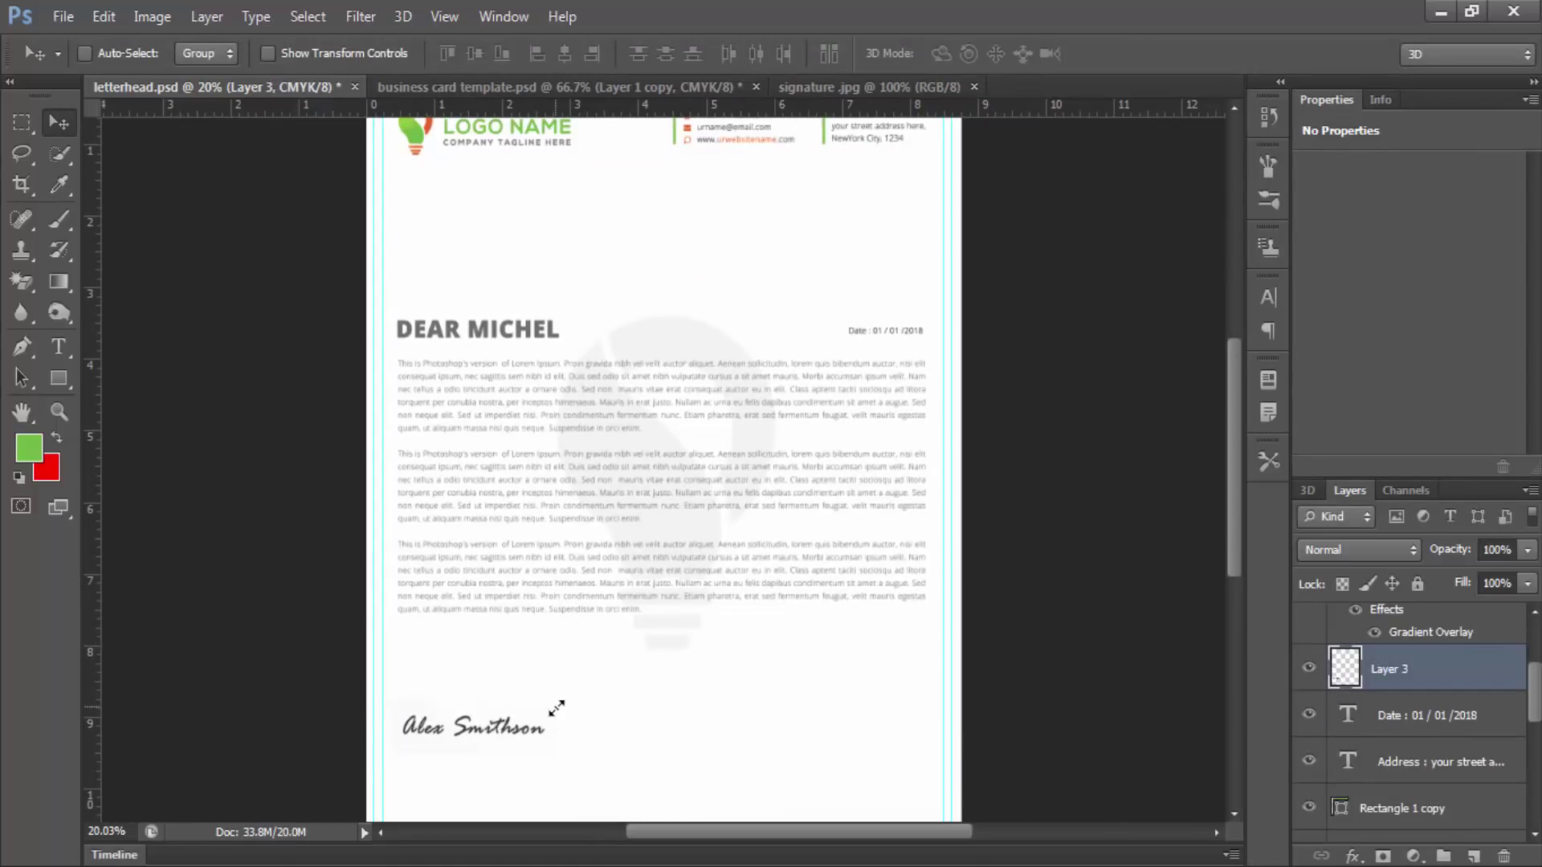
pyautogui.scroll(2, 634, 450)
# - Paste a duplicated Lorem Ipsum paragraph after the last body text paragraph
pyautogui.press('t')
pyautogui.click(637, 462)
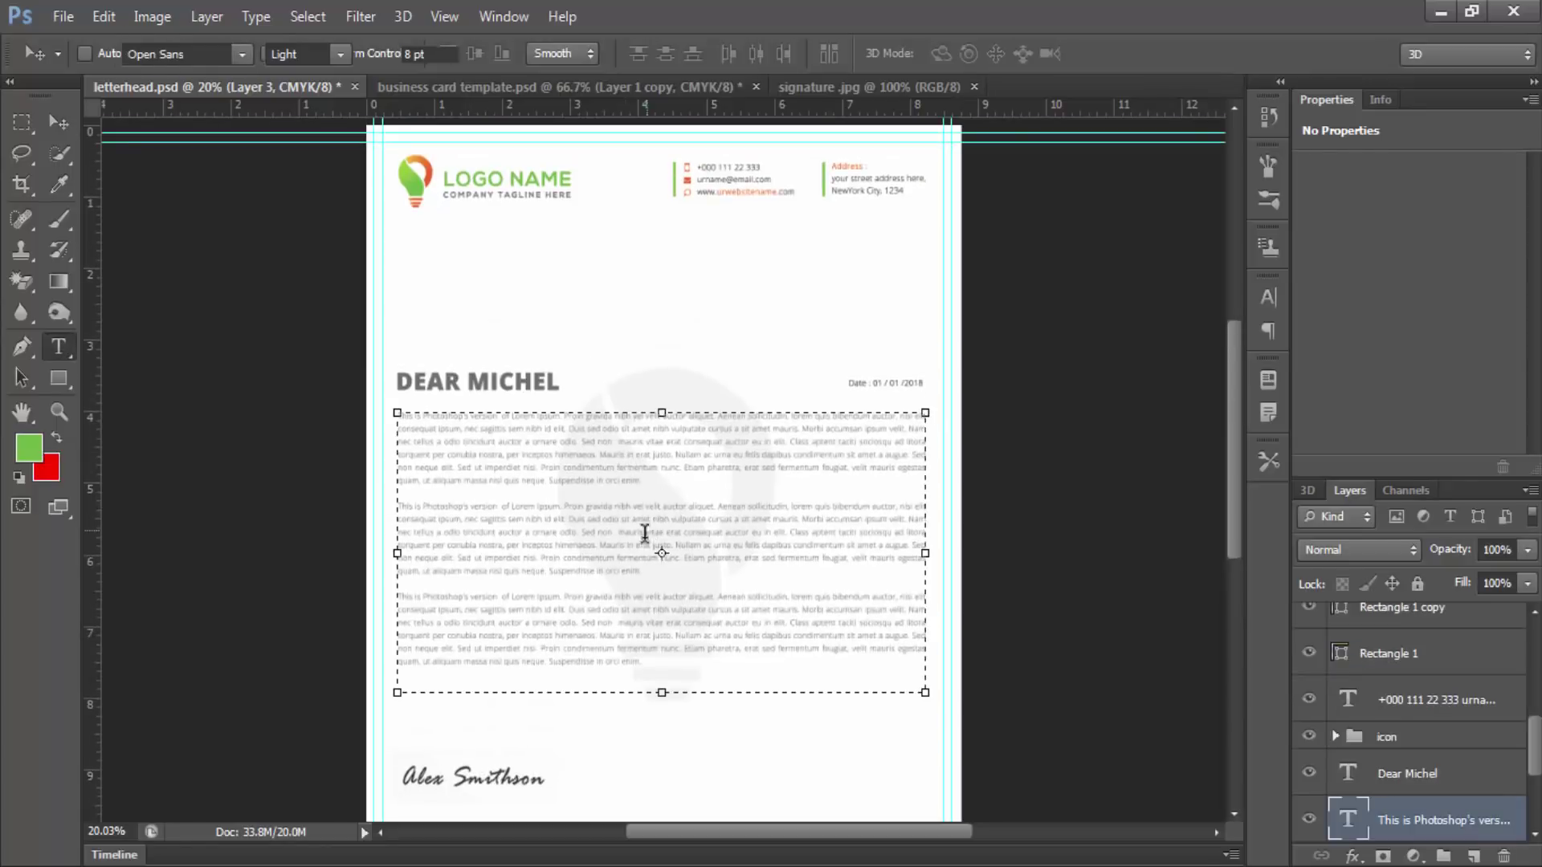
pyautogui.moveTo(665, 666); pyautogui.dragTo(394, 590)
pyautogui.click(691, 673)
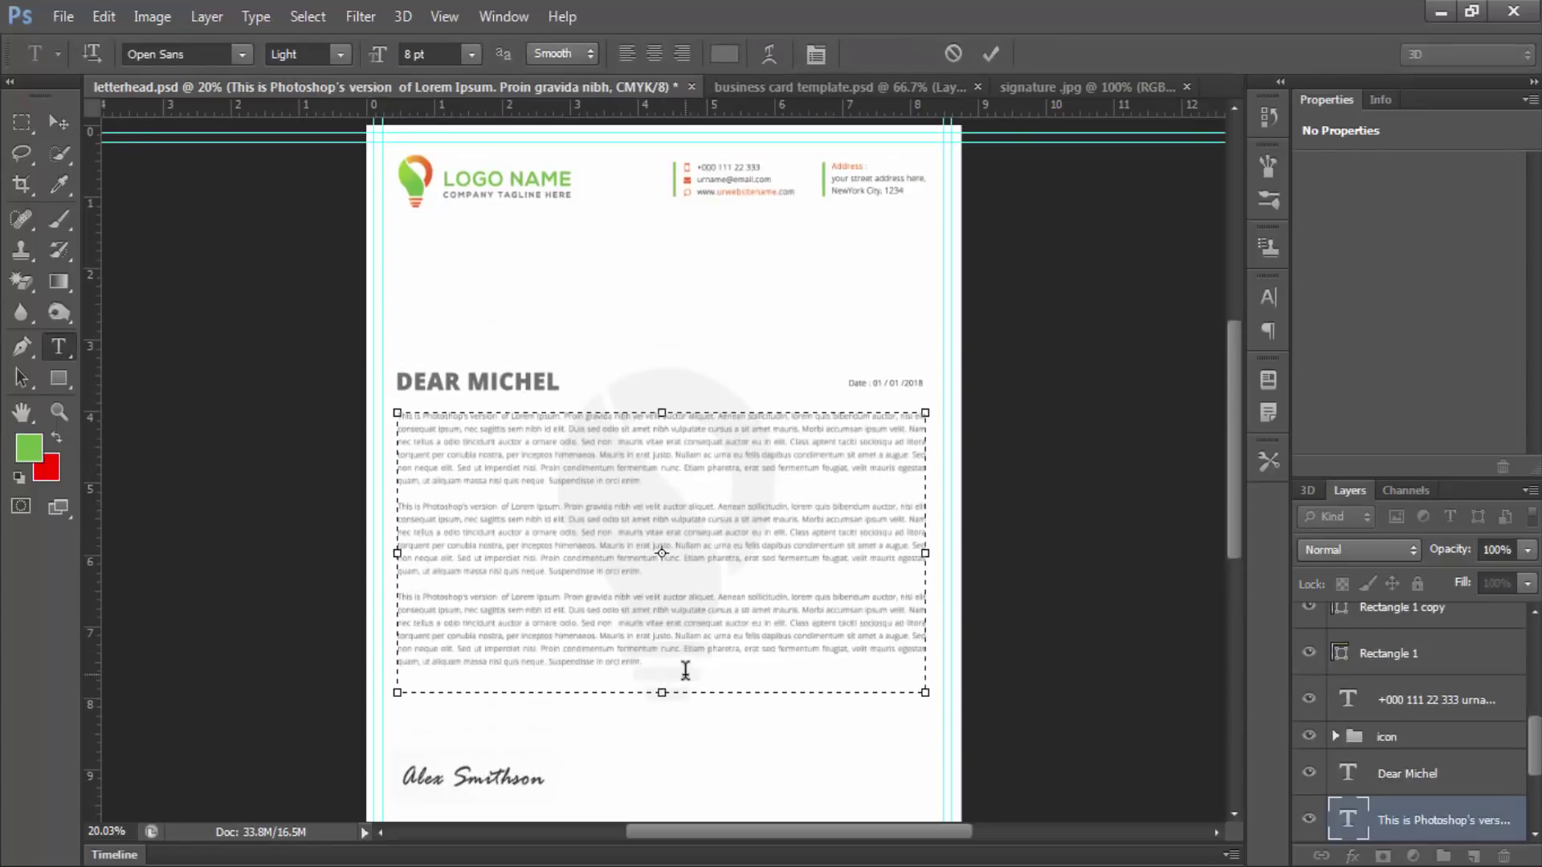
pyautogui.press('Return')
pyautogui.press('Return')
pyautogui.hotkey('ctrl', 'v')
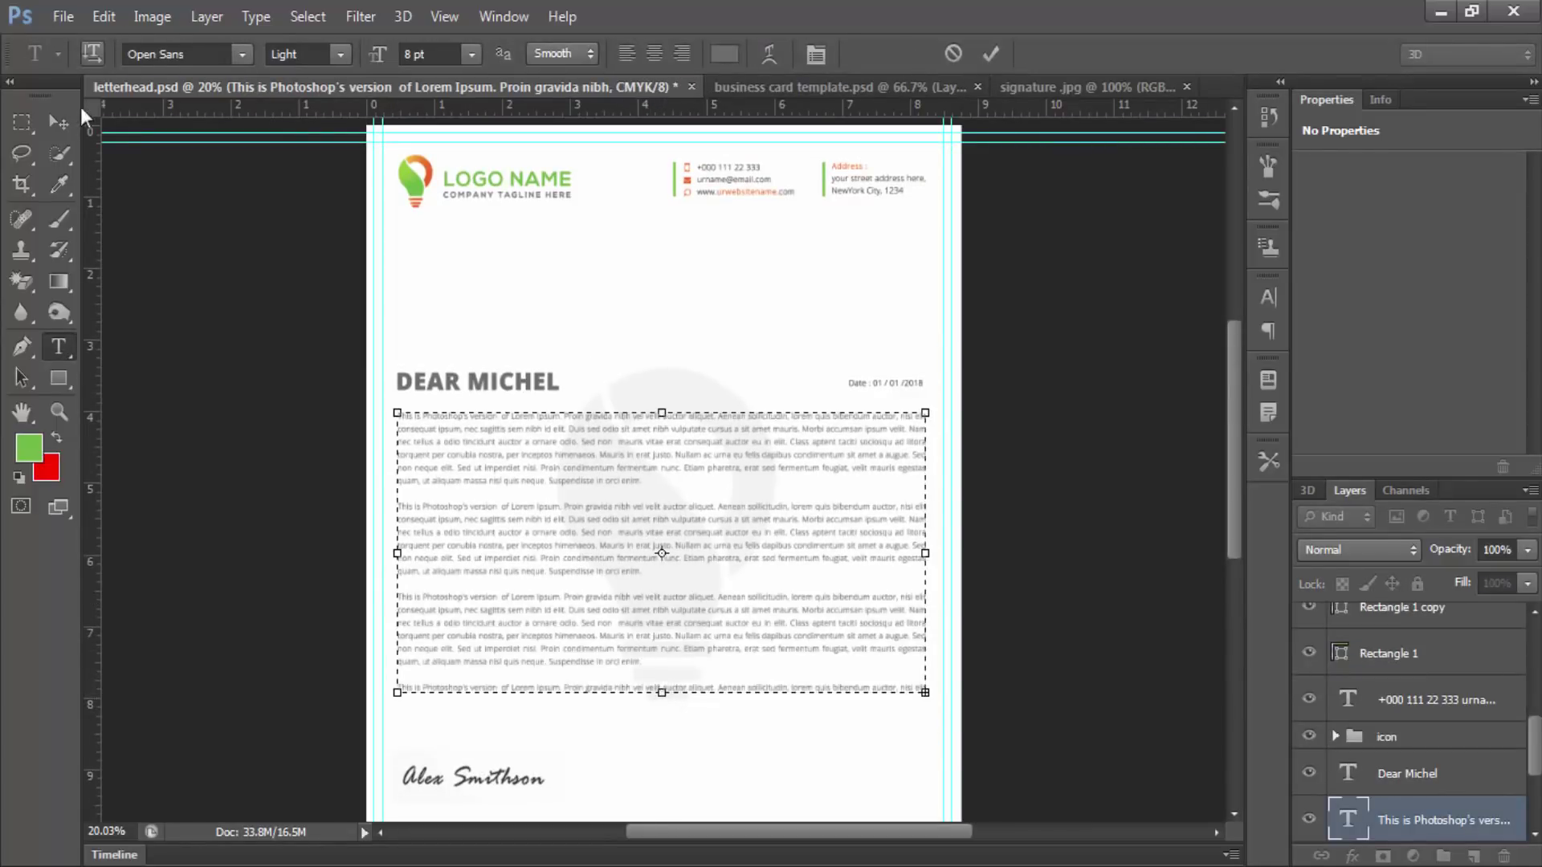
pyautogui.scroll(-5, 924, 482)
pyautogui.scroll(-4, 924, 474)
pyautogui.moveTo(923, 465); pyautogui.dragTo(916, 573)
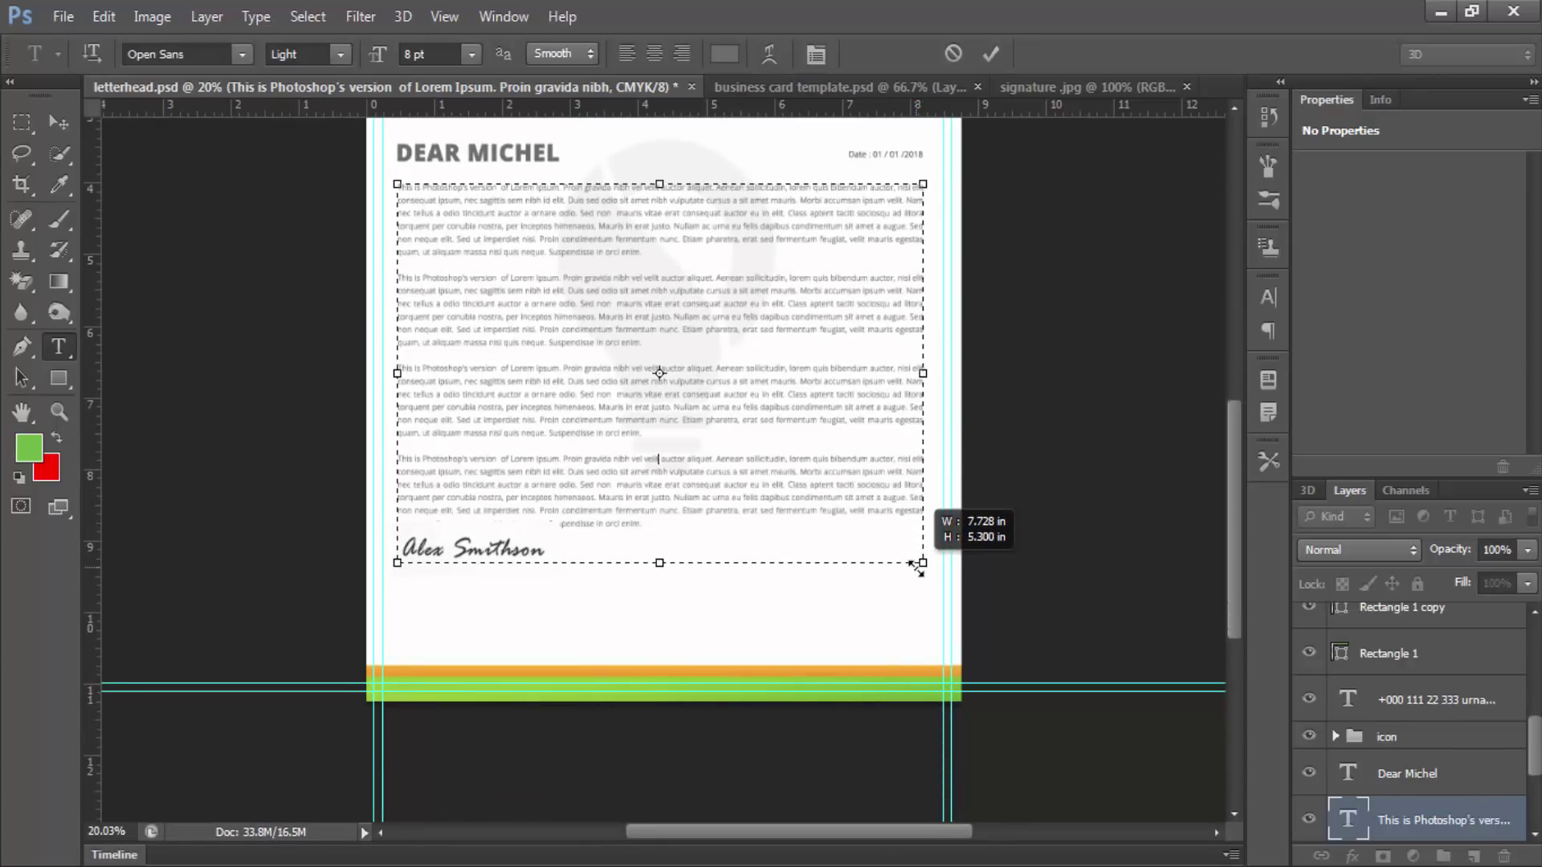
# - Check the body text's paragraph settings, then delete its last line
pyautogui.hotkey('ctrl', 'a')
pyautogui.hotkey('ctrl', 't')
pyautogui.click(1103, 281)
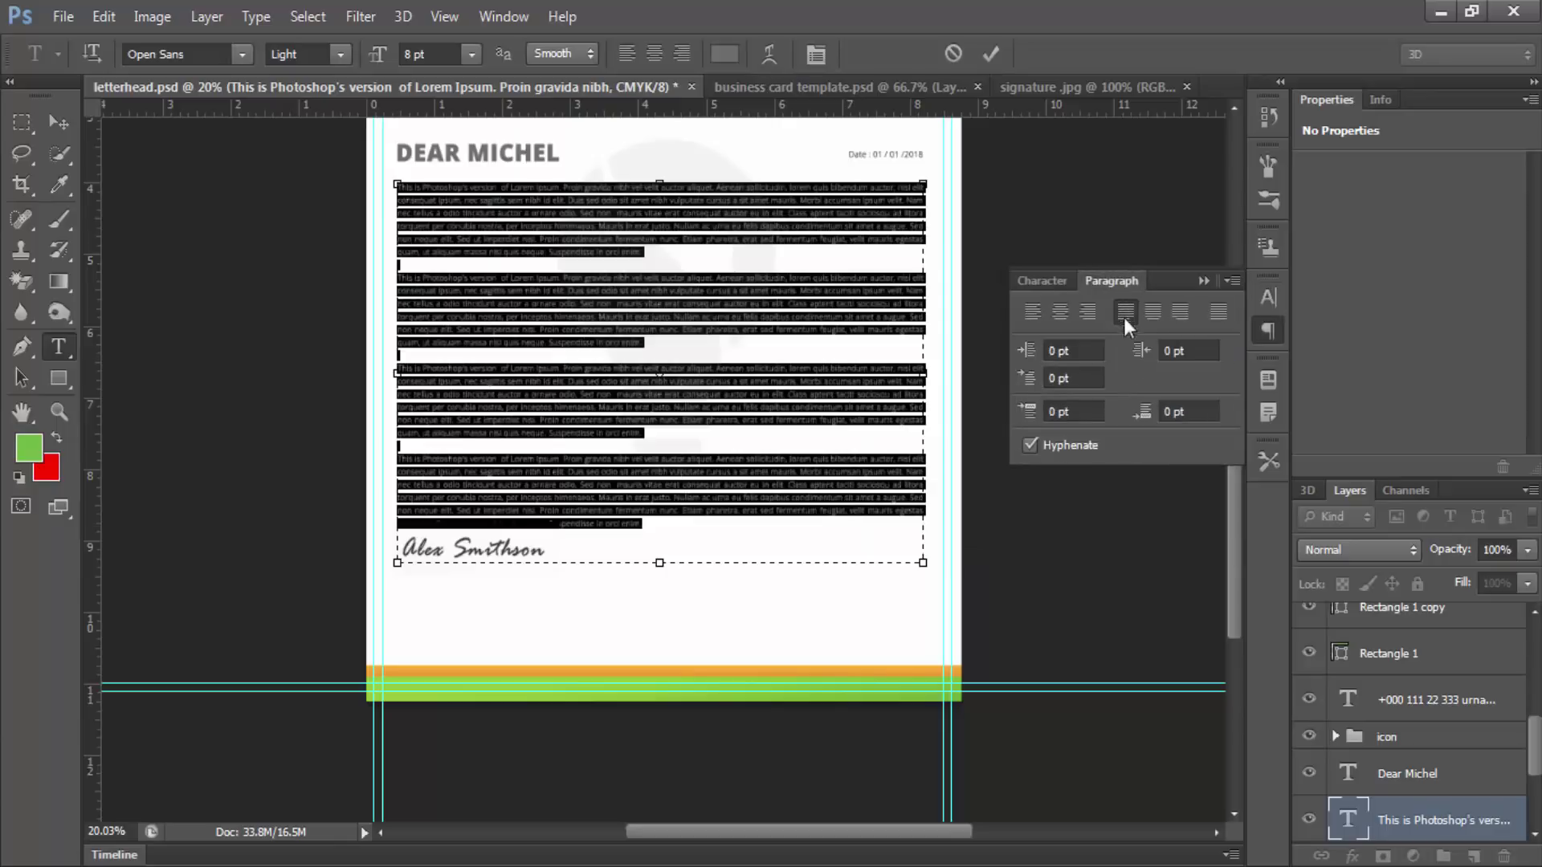
pyautogui.hotkey('ctrl', 'Return')
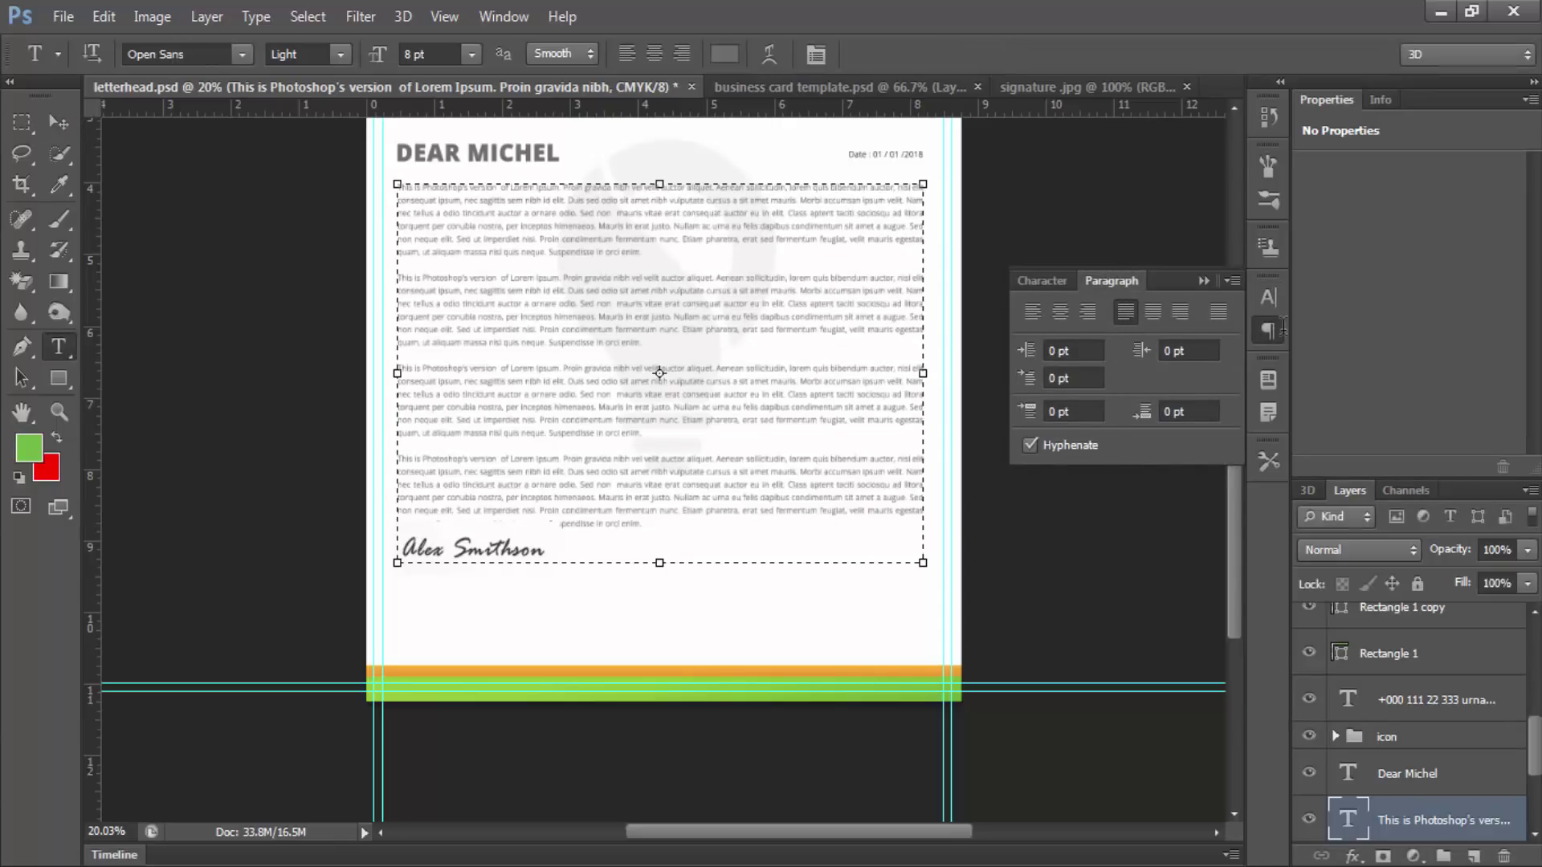
pyautogui.moveTo(567, 523); pyautogui.dragTo(237, 548)
pyautogui.press('Delete')
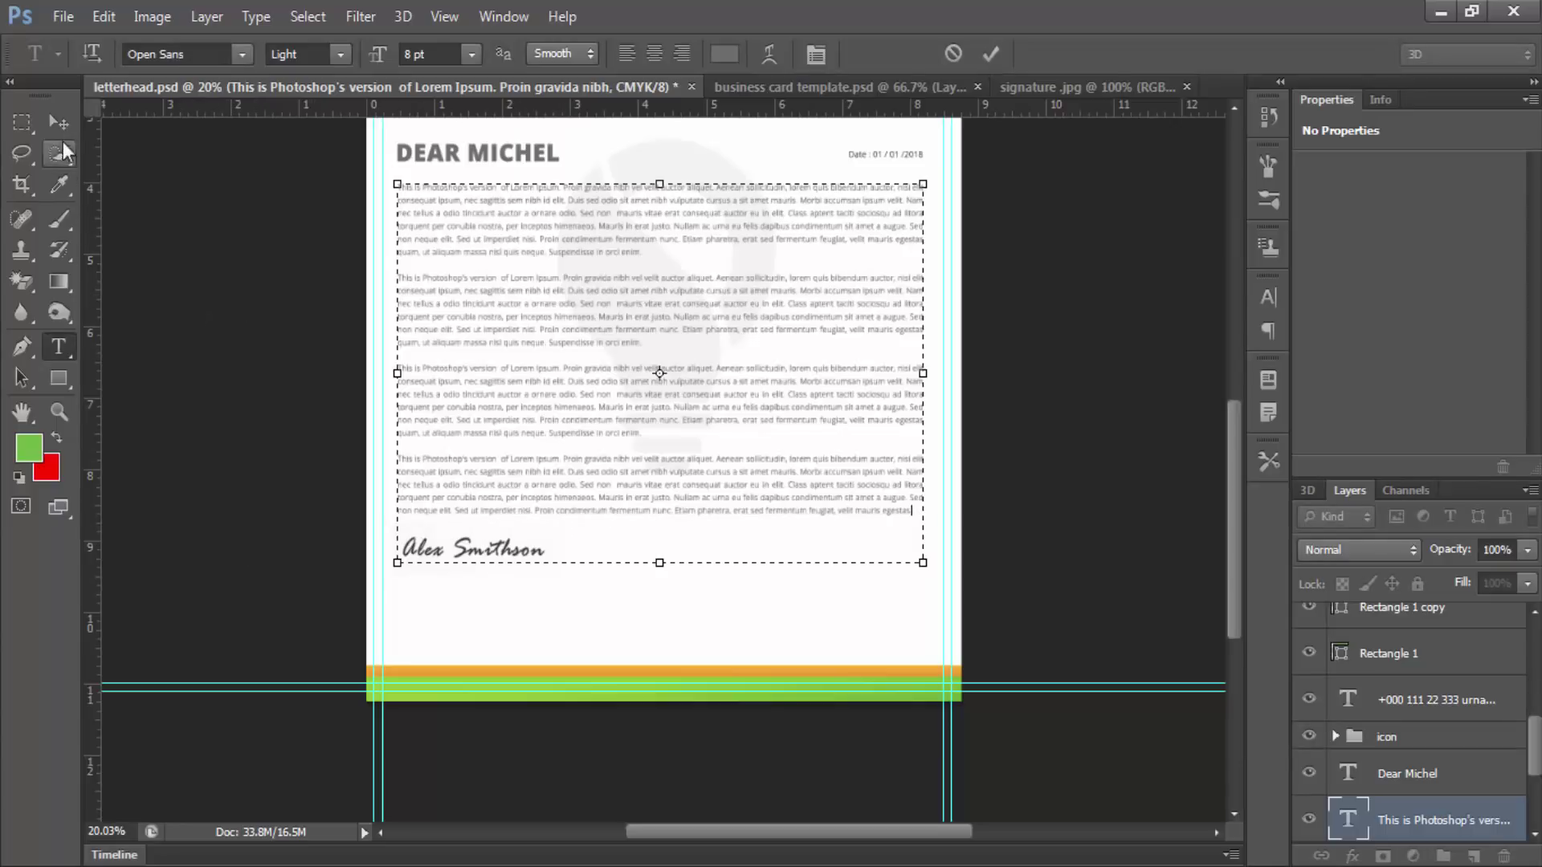
pyautogui.click(59, 121)
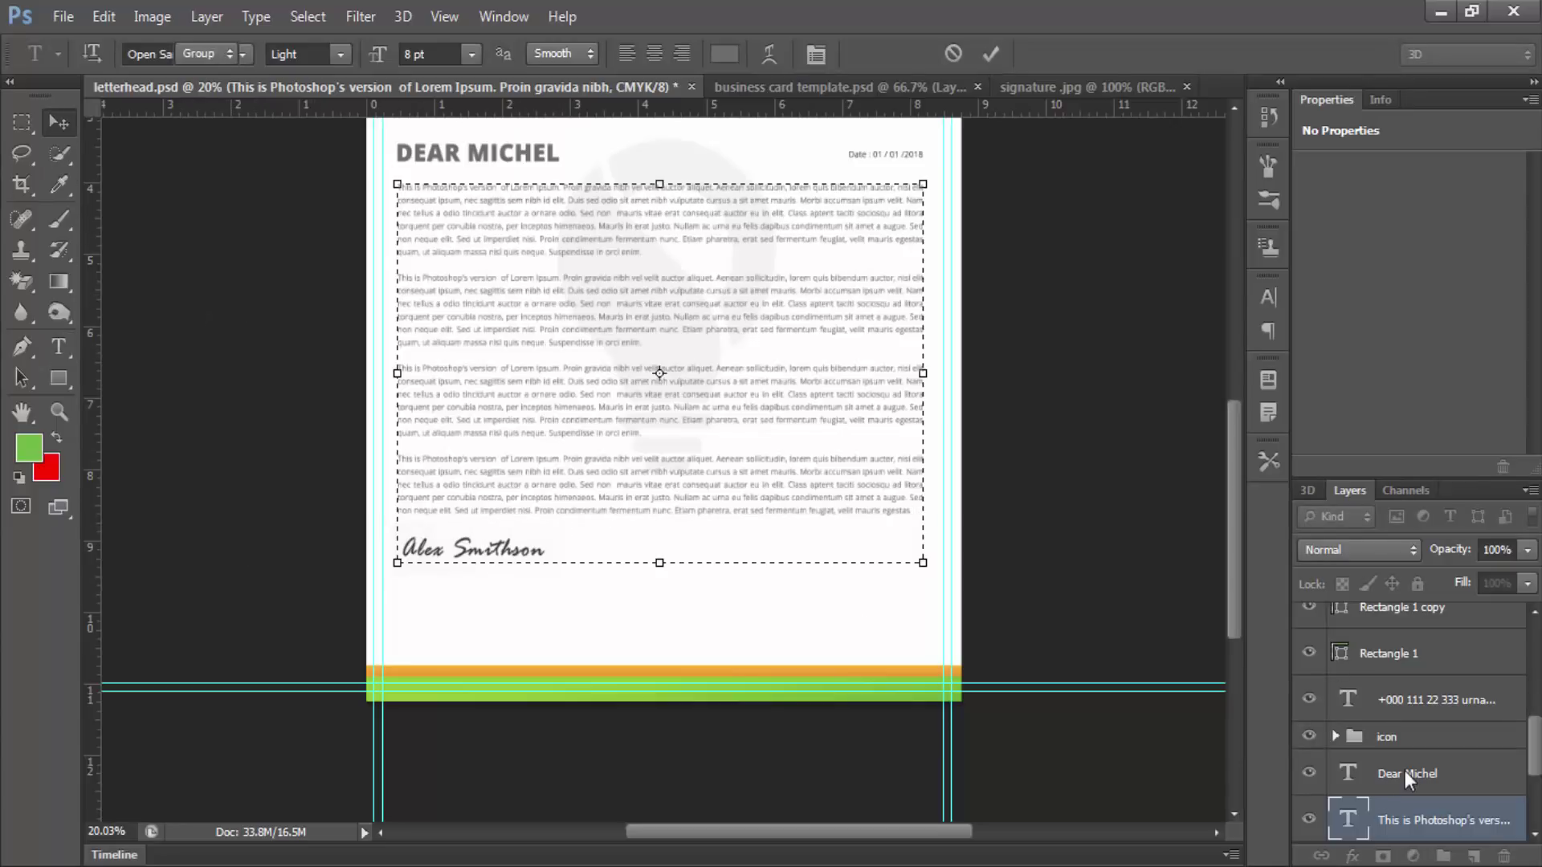
# - Move the signature lower on the page
pyautogui.scroll(3, 1399, 717)
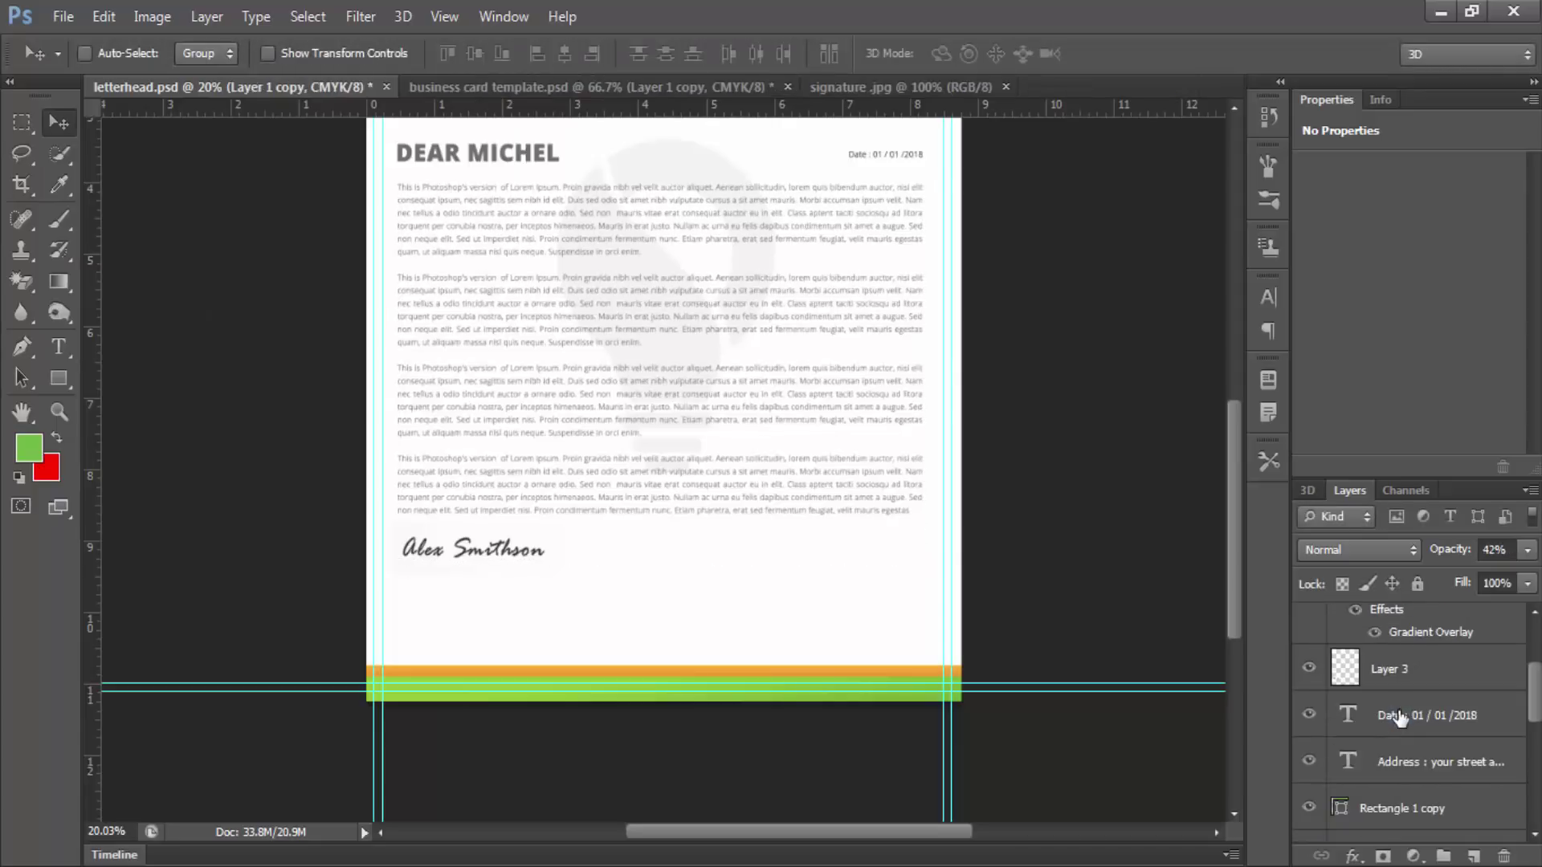
pyautogui.click(1390, 669)
pyautogui.moveTo(523, 586); pyautogui.dragTo(511, 612)
pyautogui.scroll(1, 722, 646)
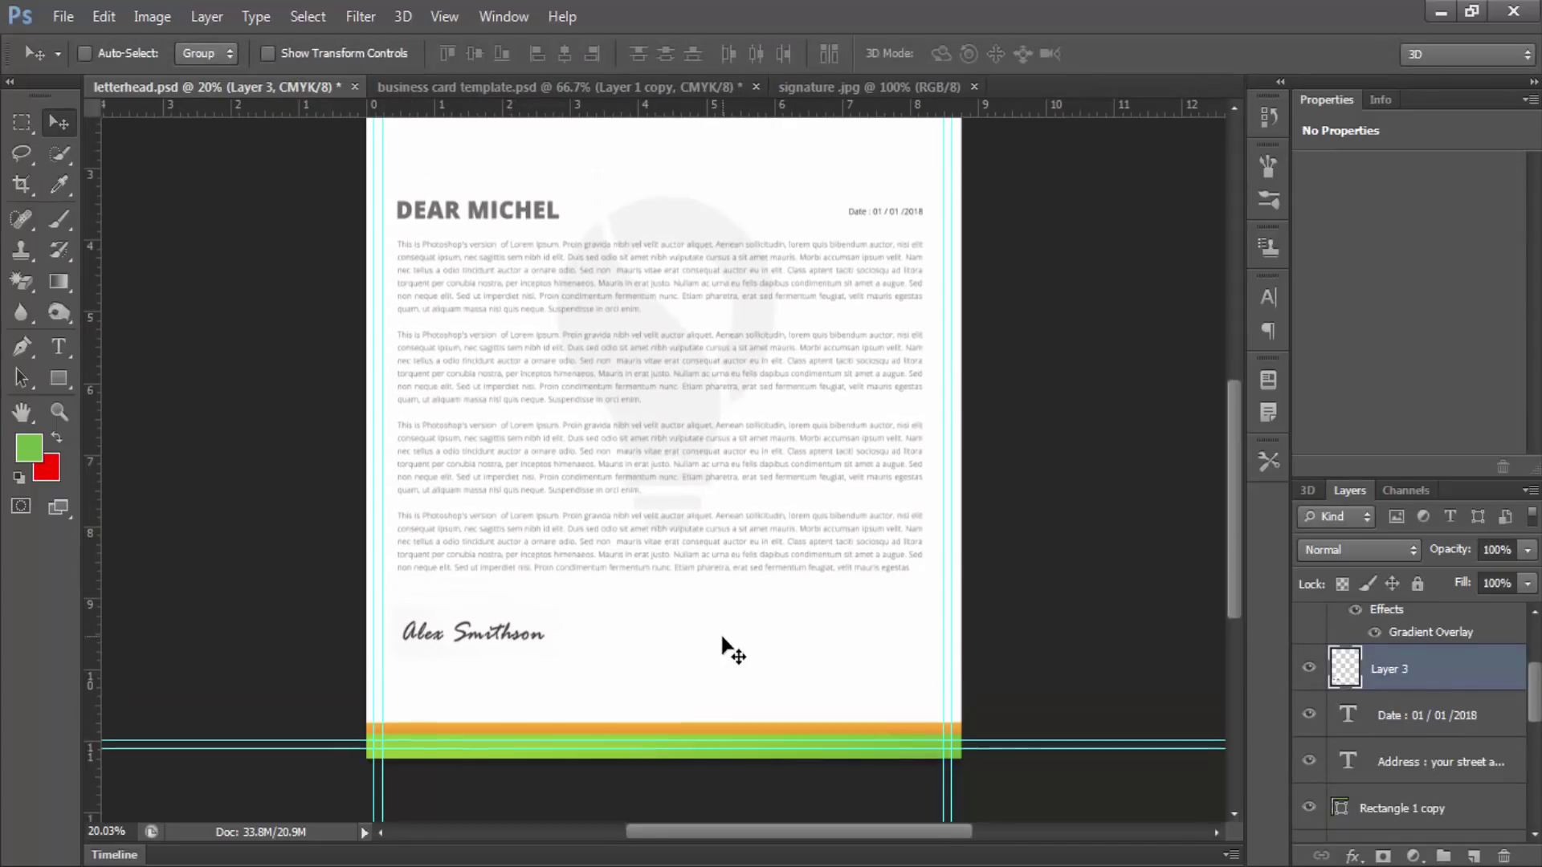
pyautogui.scroll(2, 723, 647)
# - Nudge the Dear Michel greeting, date and body text layers upward
pyautogui.click(1426, 763)
pyautogui.click(1421, 717)
pyautogui.scroll(1, 1421, 717)
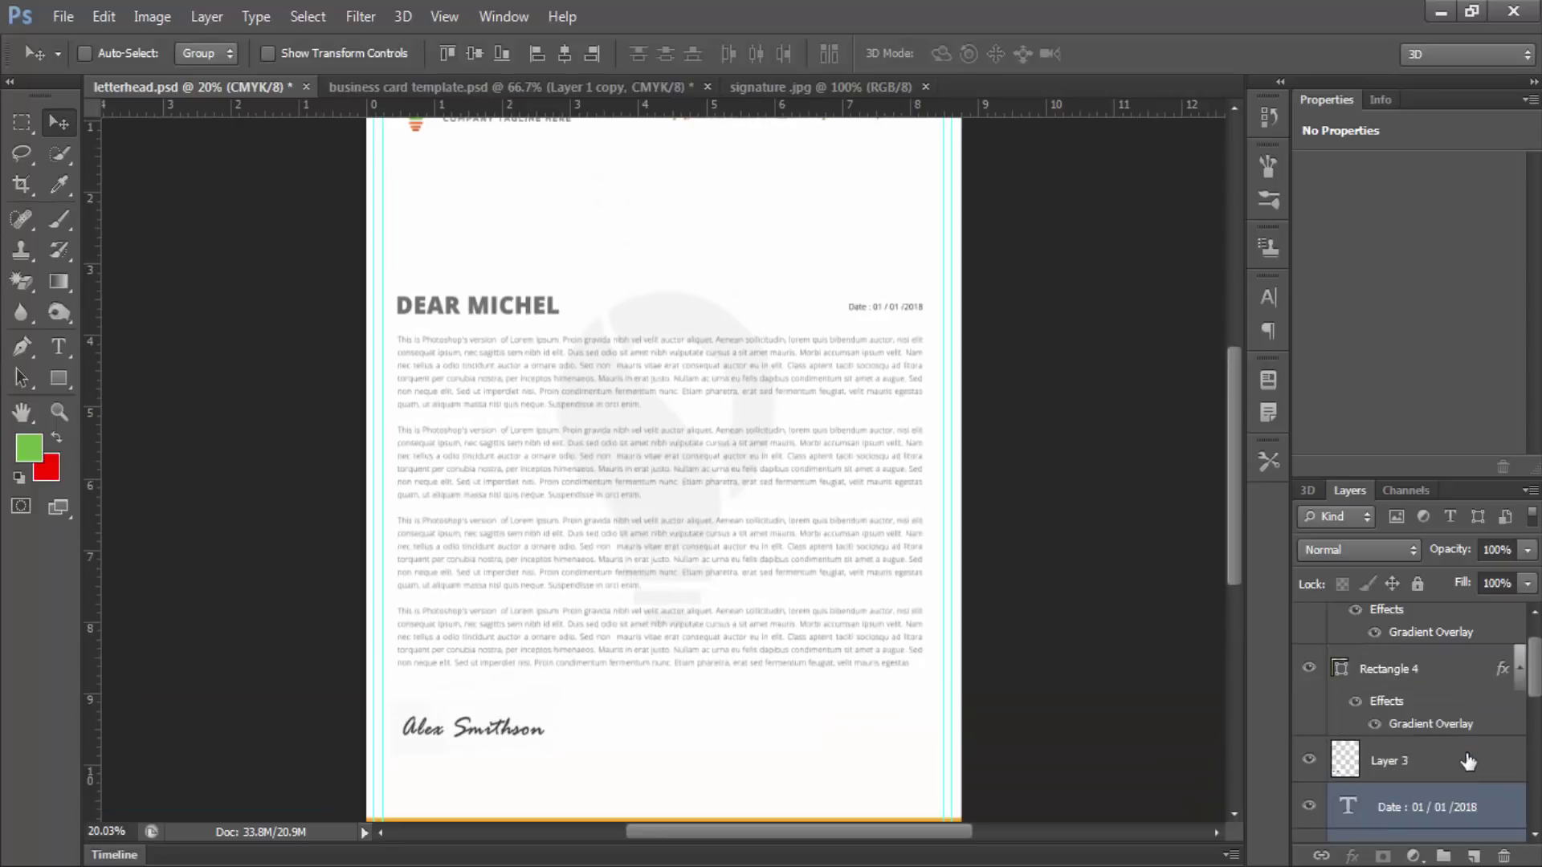
pyautogui.scroll(-1, 1468, 763)
pyautogui.scroll(-2, 1438, 771)
pyautogui.click(1430, 835)
pyautogui.keyDown('shift'); pyautogui.click(1414, 791); pyautogui.keyUp('shift')
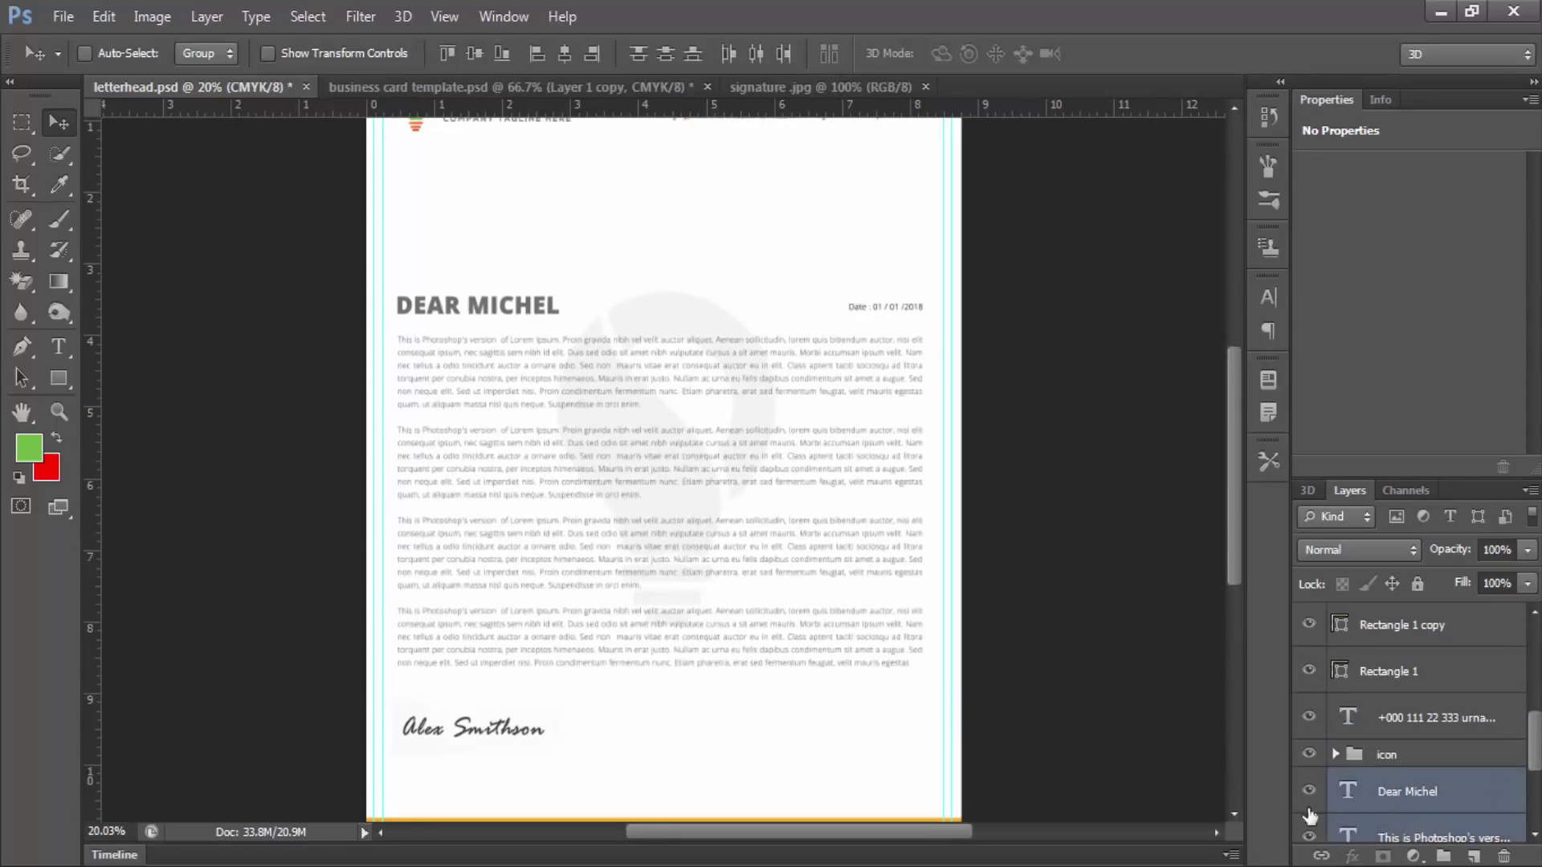
pyautogui.scroll(1, 672, 527)
pyautogui.moveTo(672, 527); pyautogui.dragTo(688, 551)
pyautogui.hotkey('ctrl', 'alt', 'z')
pyautogui.hotkey('ctrl', 'alt', 'z')
pyautogui.hotkey('ctrl', 'alt', 'z')
pyautogui.hotkey('ctrl', 'alt', 'z')
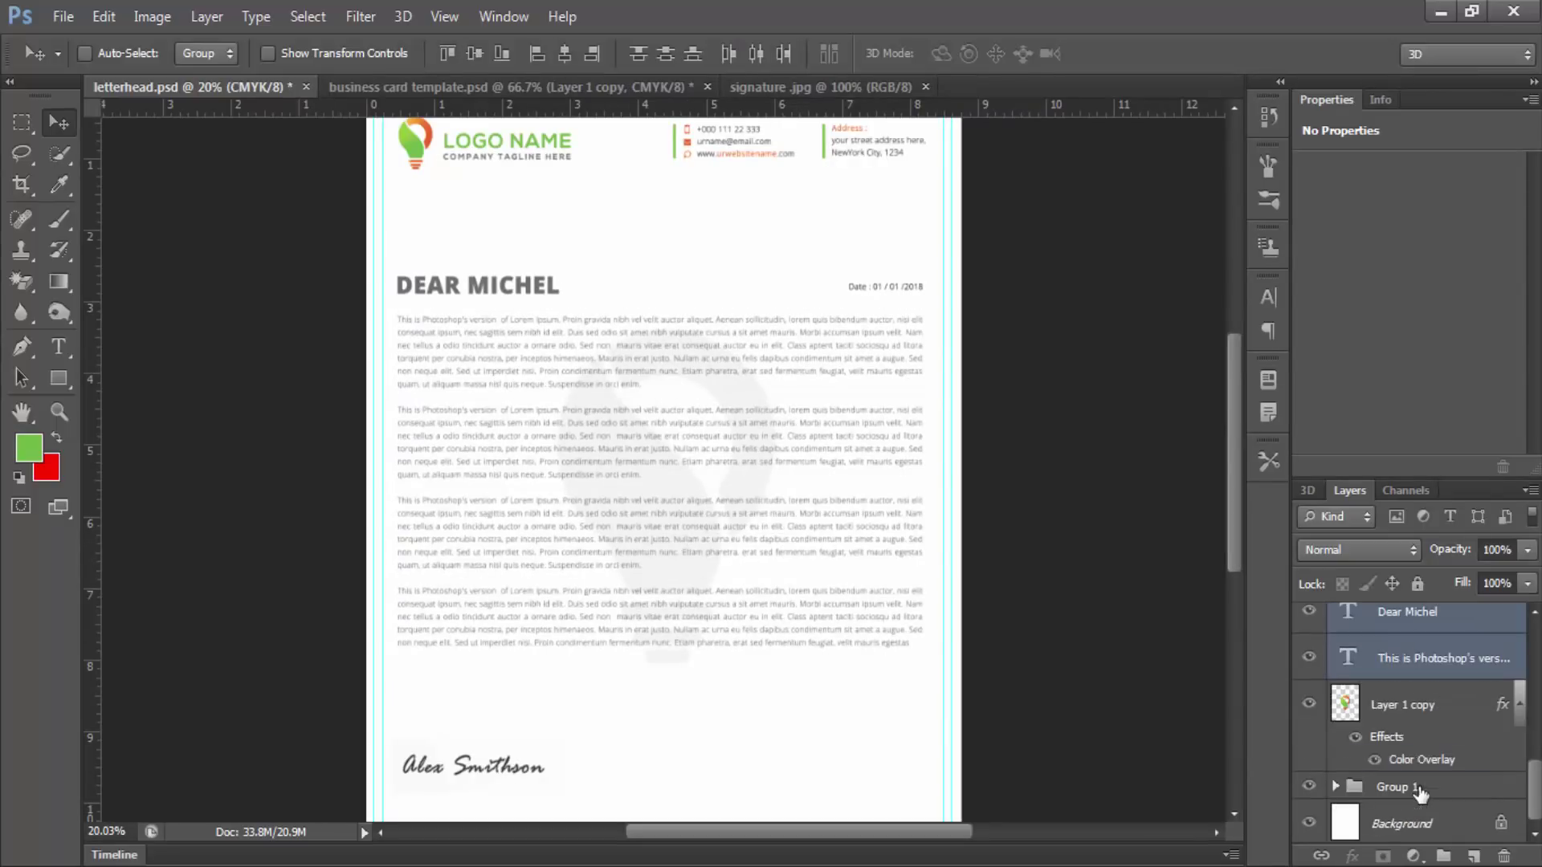
# - Move the signature back up closer to the body text and view the whole page
pyautogui.scroll(3, 1422, 807)
pyautogui.hotkey('ctrl', 'shift', 'alt', 'n')
pyautogui.moveTo(655, 707); pyautogui.dragTo(641, 643)
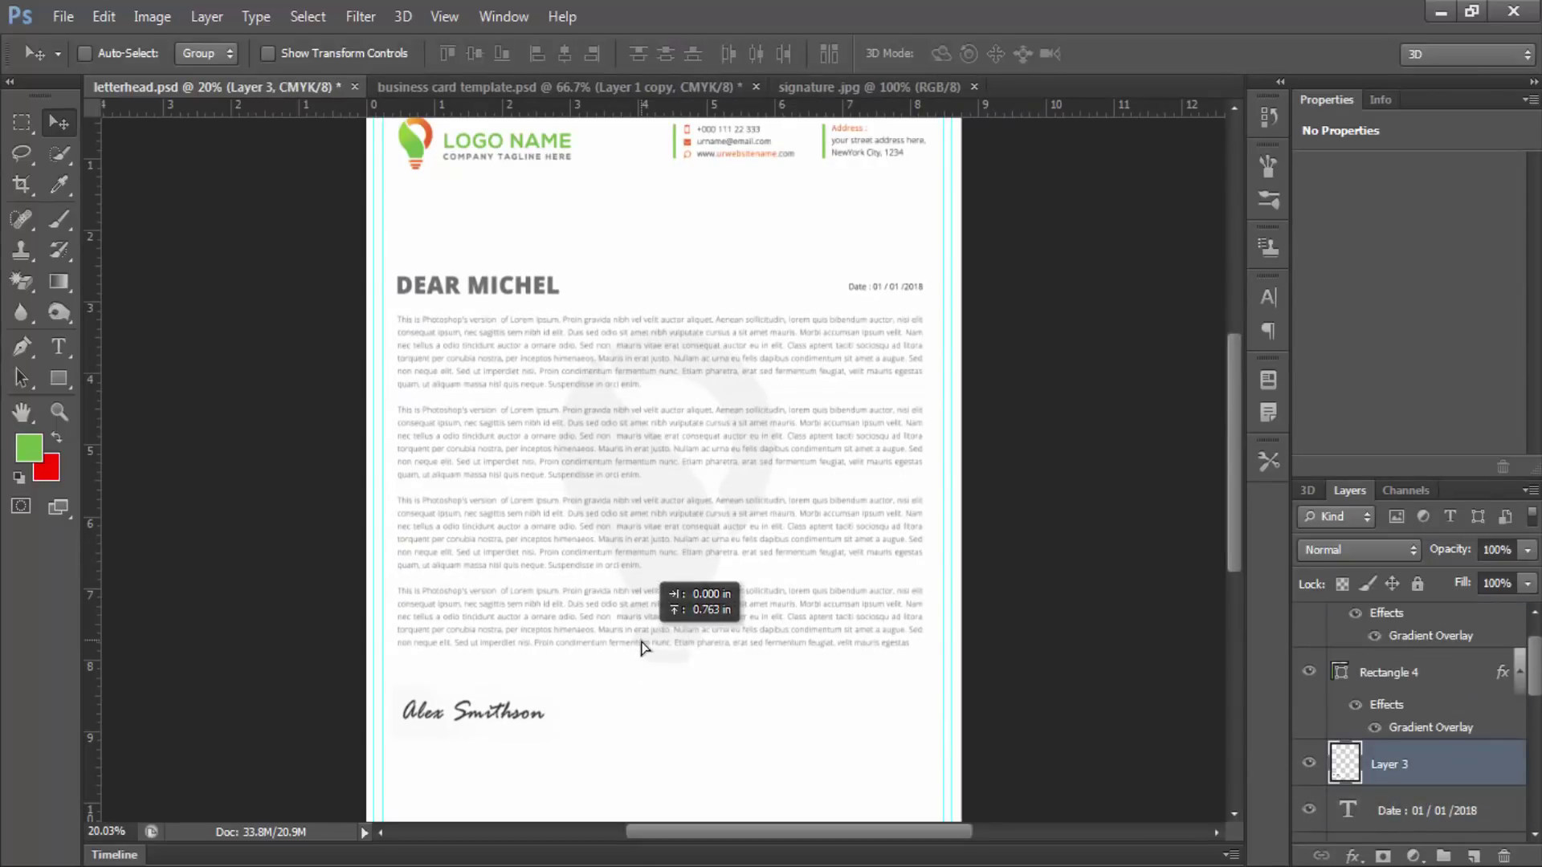
pyautogui.moveTo(803, 355); pyautogui.dragTo(741, 344)
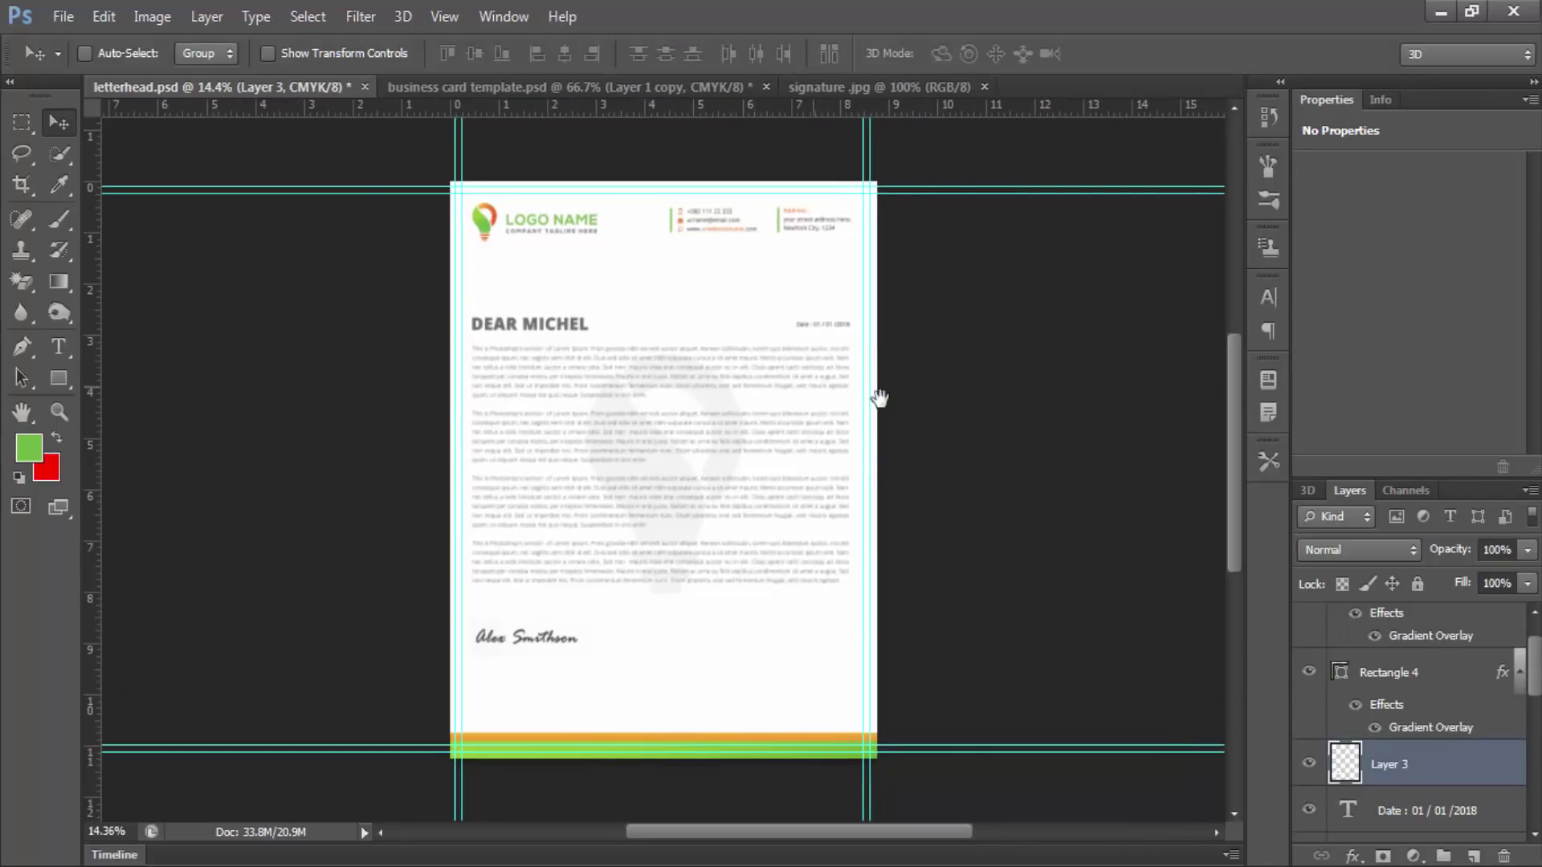
pyautogui.moveTo(649, 394); pyautogui.dragTo(662, 384)
# - Save the letterhead and close it
pyautogui.hotkey('ctrl', 's')
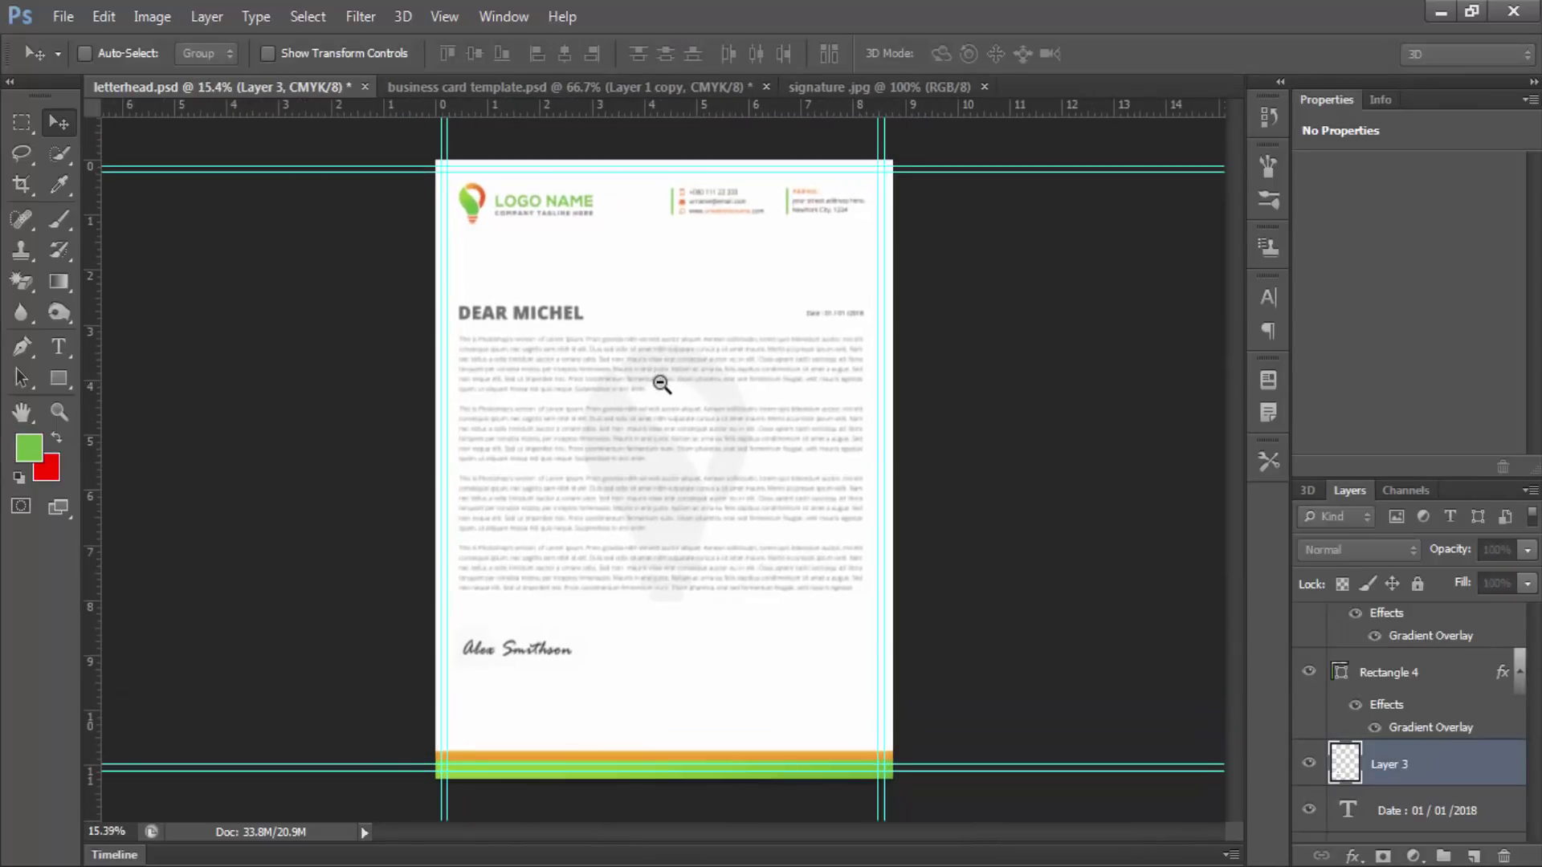
pyautogui.click(1022, 266)
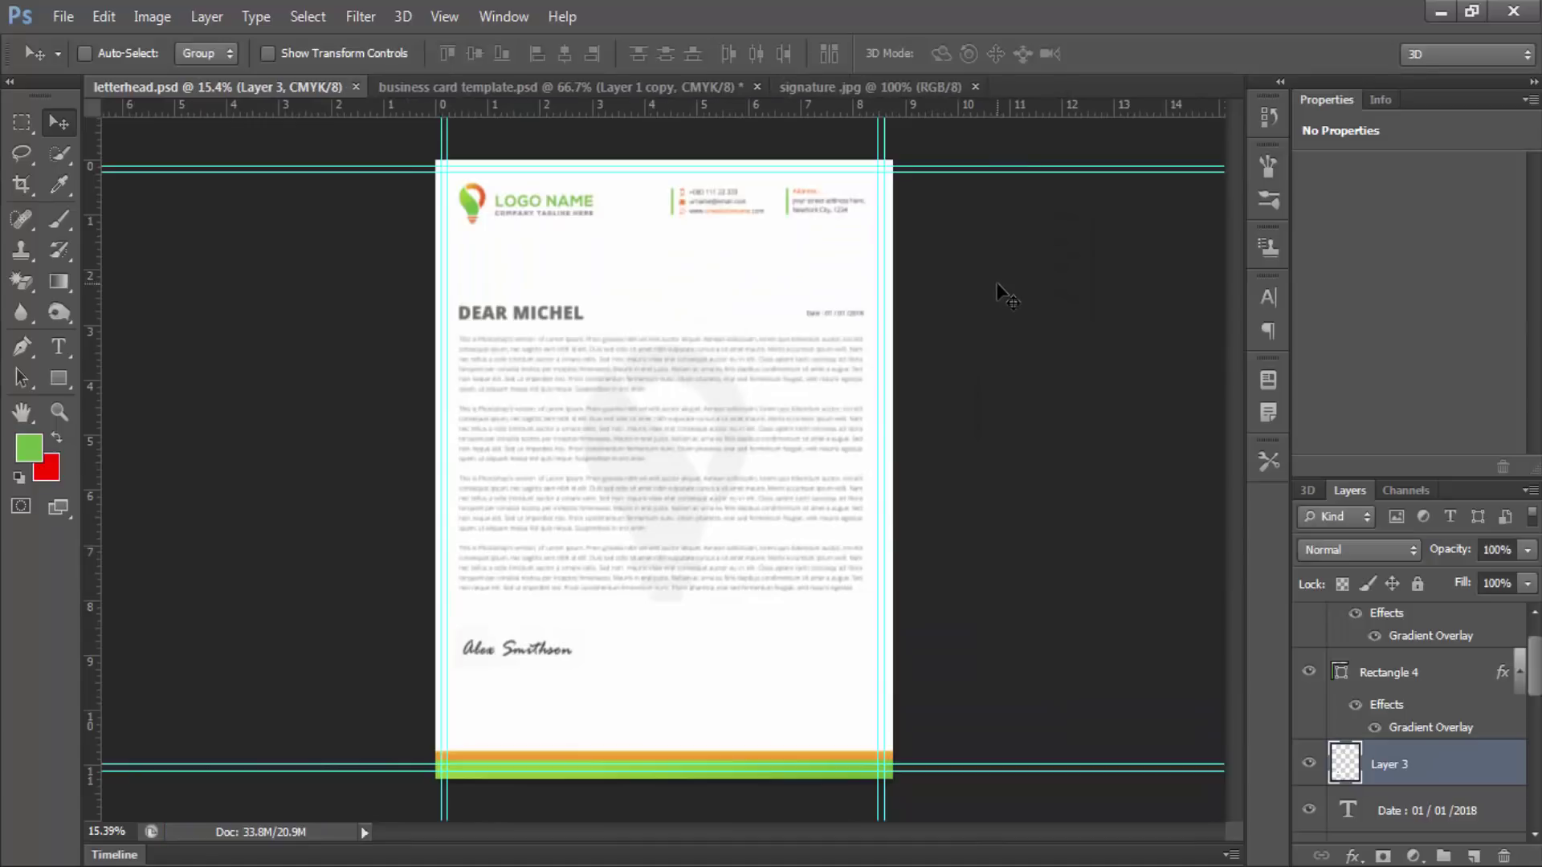
pyautogui.hotkey('ctrl', 'w')
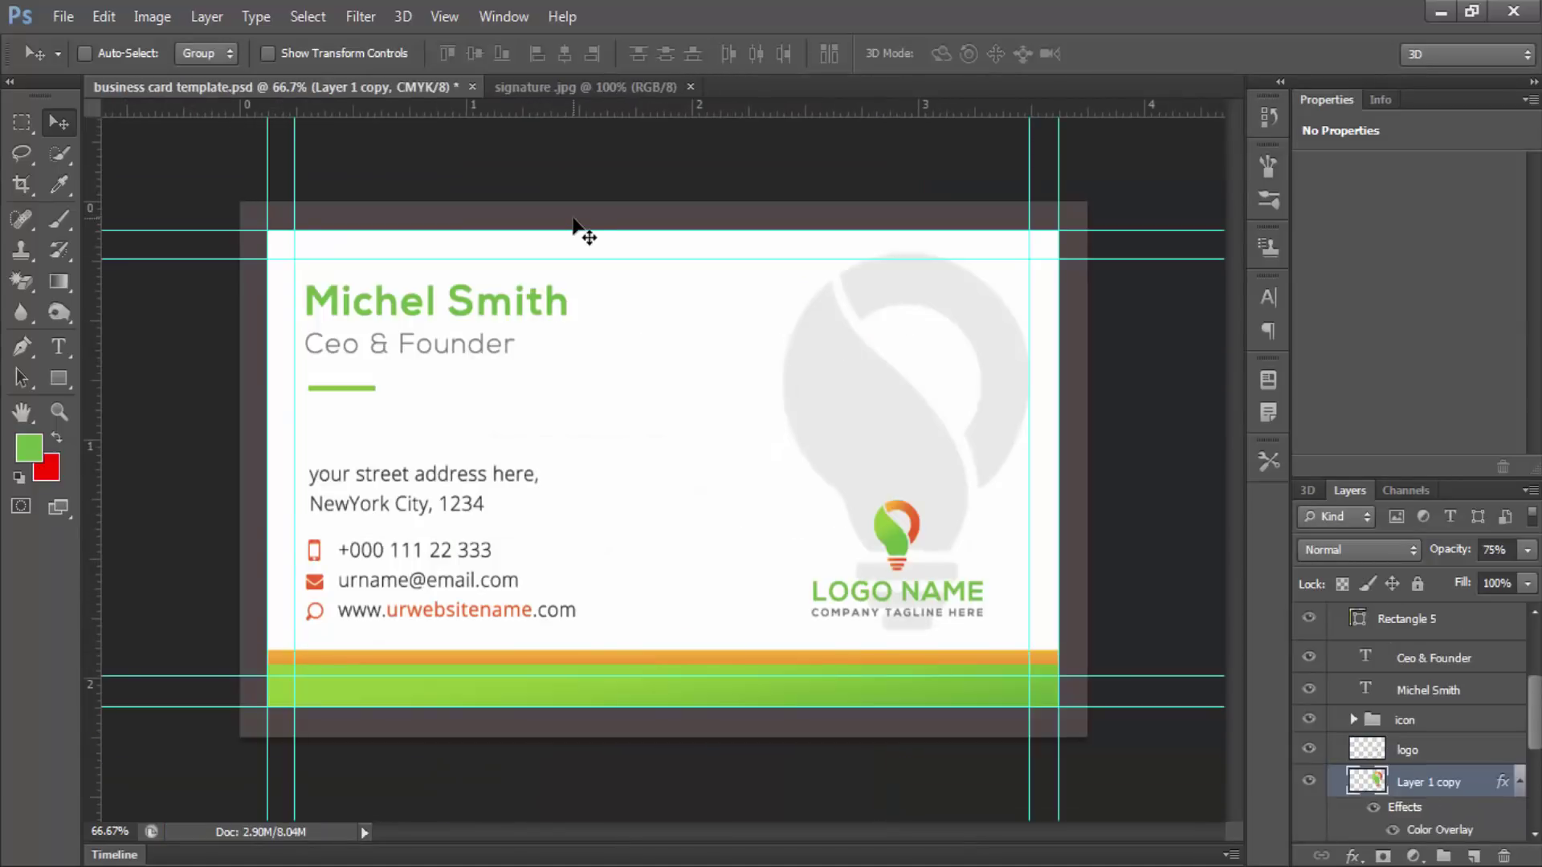
# - Save and close the business card template, close the signature image, and minimise Photoshop
pyautogui.hotkey('ctrl', 'w')
pyautogui.click(645, 341)
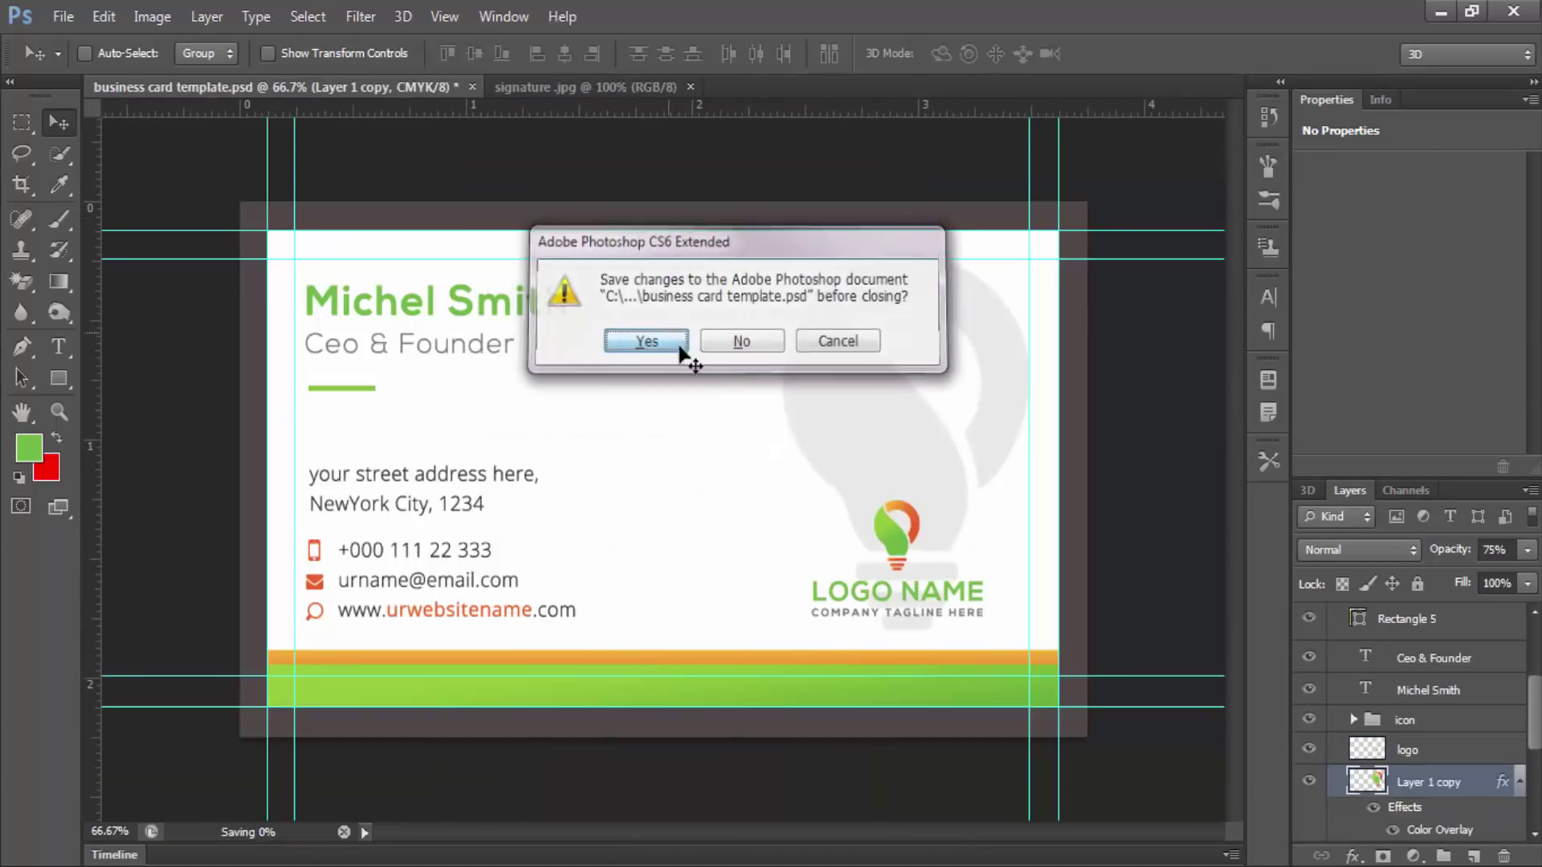
pyautogui.hotkey('ctrl', 'w')
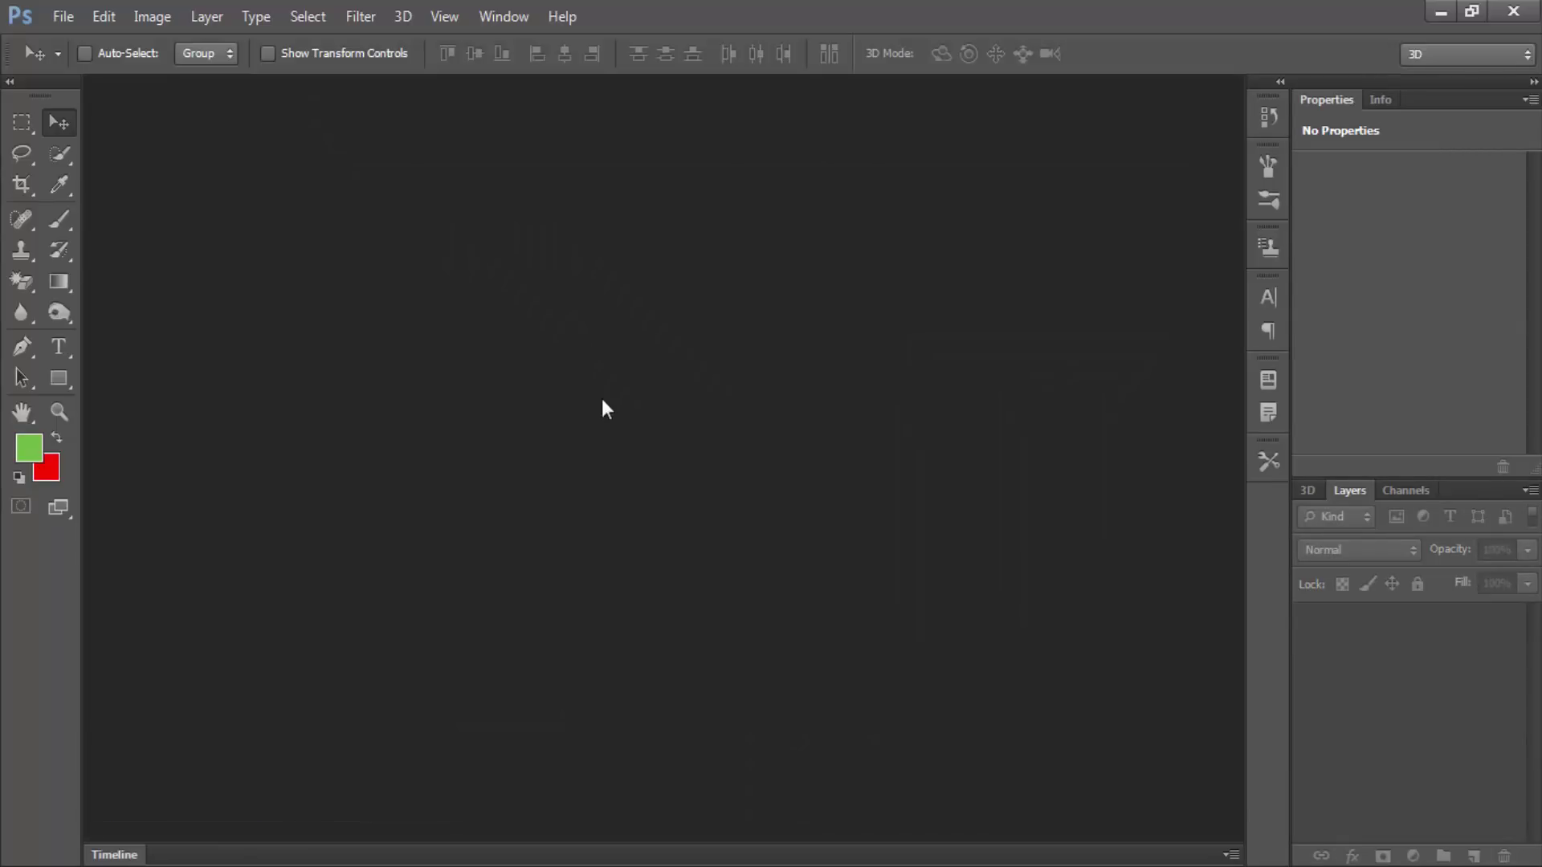
pyautogui.hotkey('ctrl', 'o')
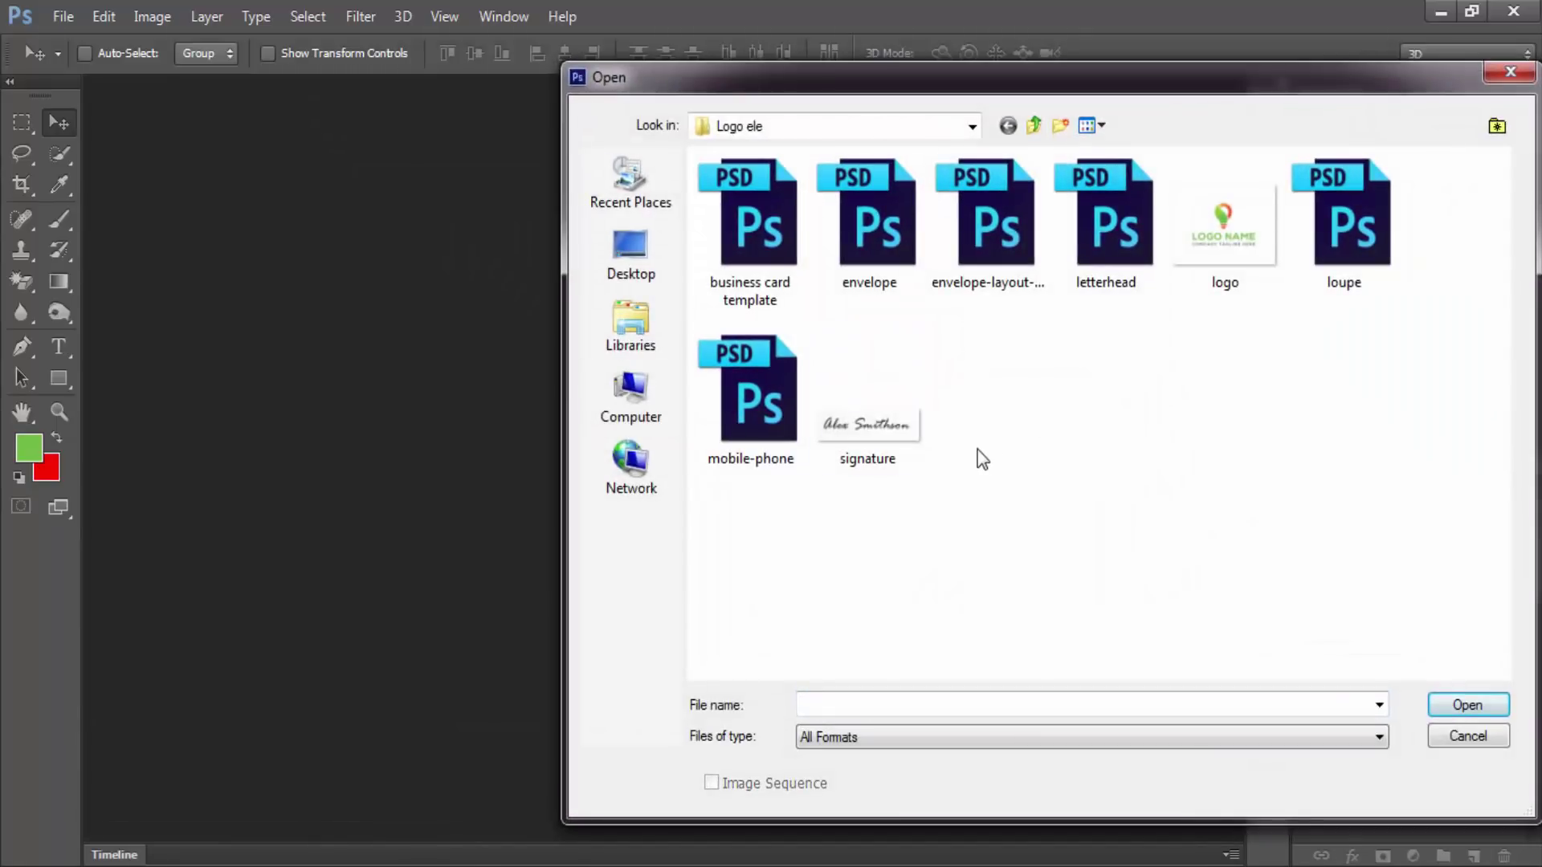
pyautogui.click(1487, 73)
pyautogui.click(1441, 11)
pyautogui.click(727, 205)
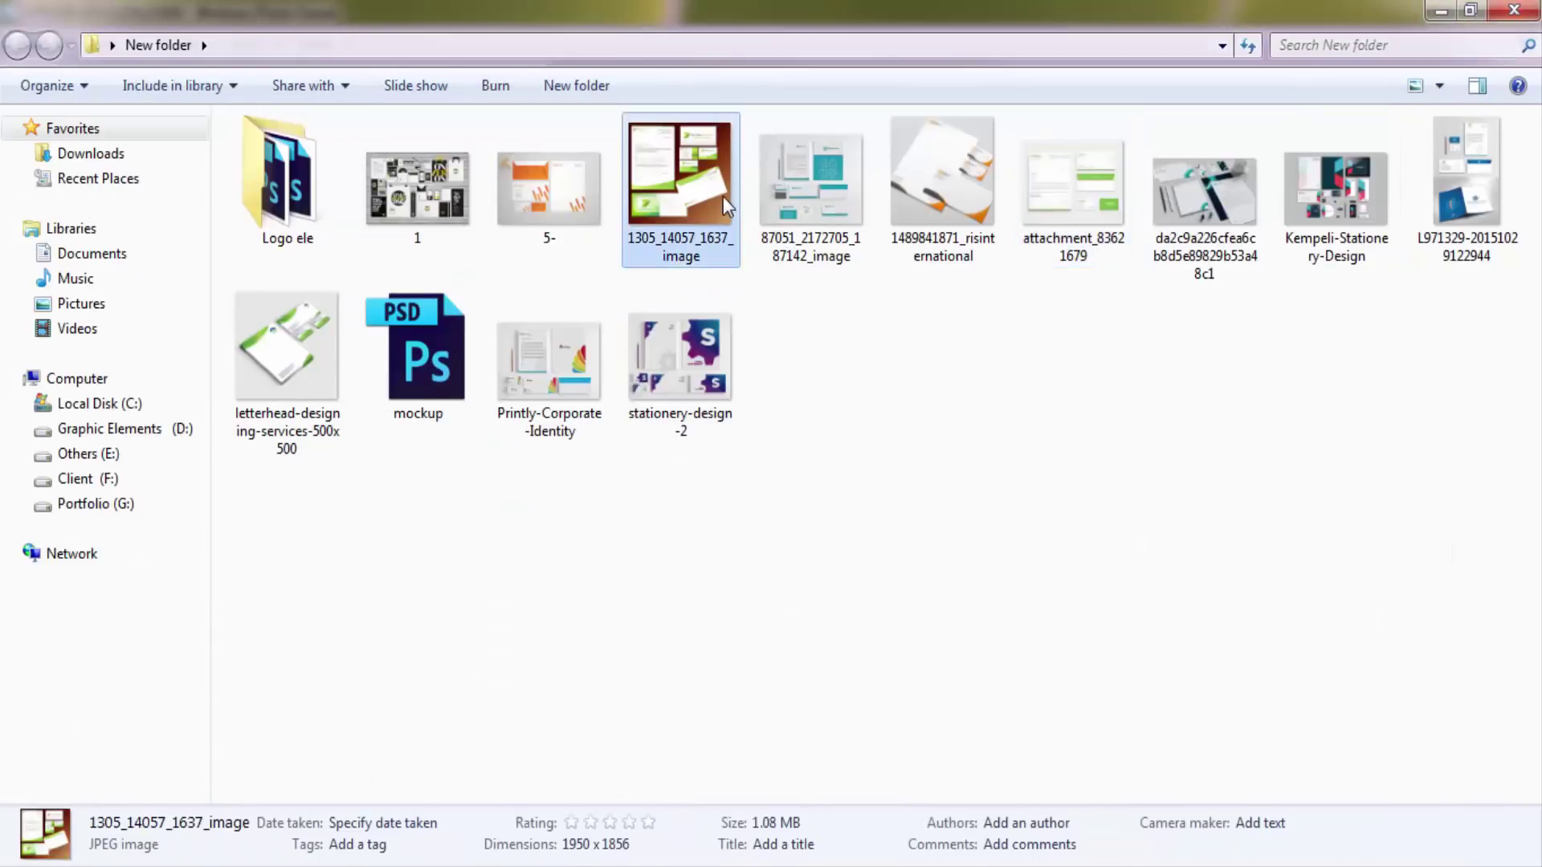
pyautogui.click(1205, 193)
pyautogui.click(1464, 219)
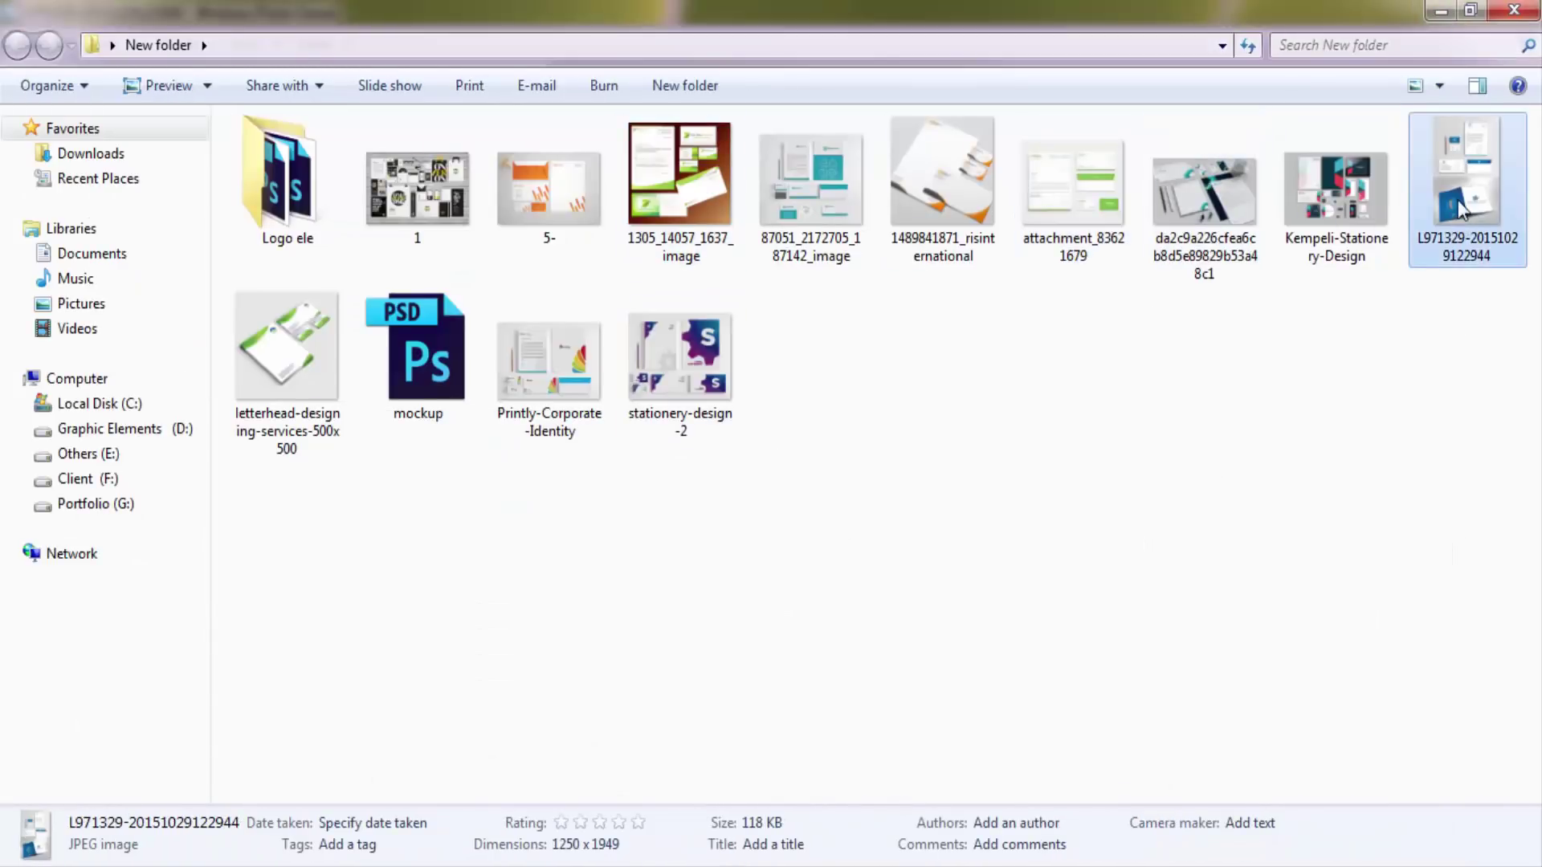
pyautogui.doubleClick(1461, 210)
pyautogui.scroll(2, 828, 690)
pyautogui.moveTo(820, 699); pyautogui.dragTo(700, 652)
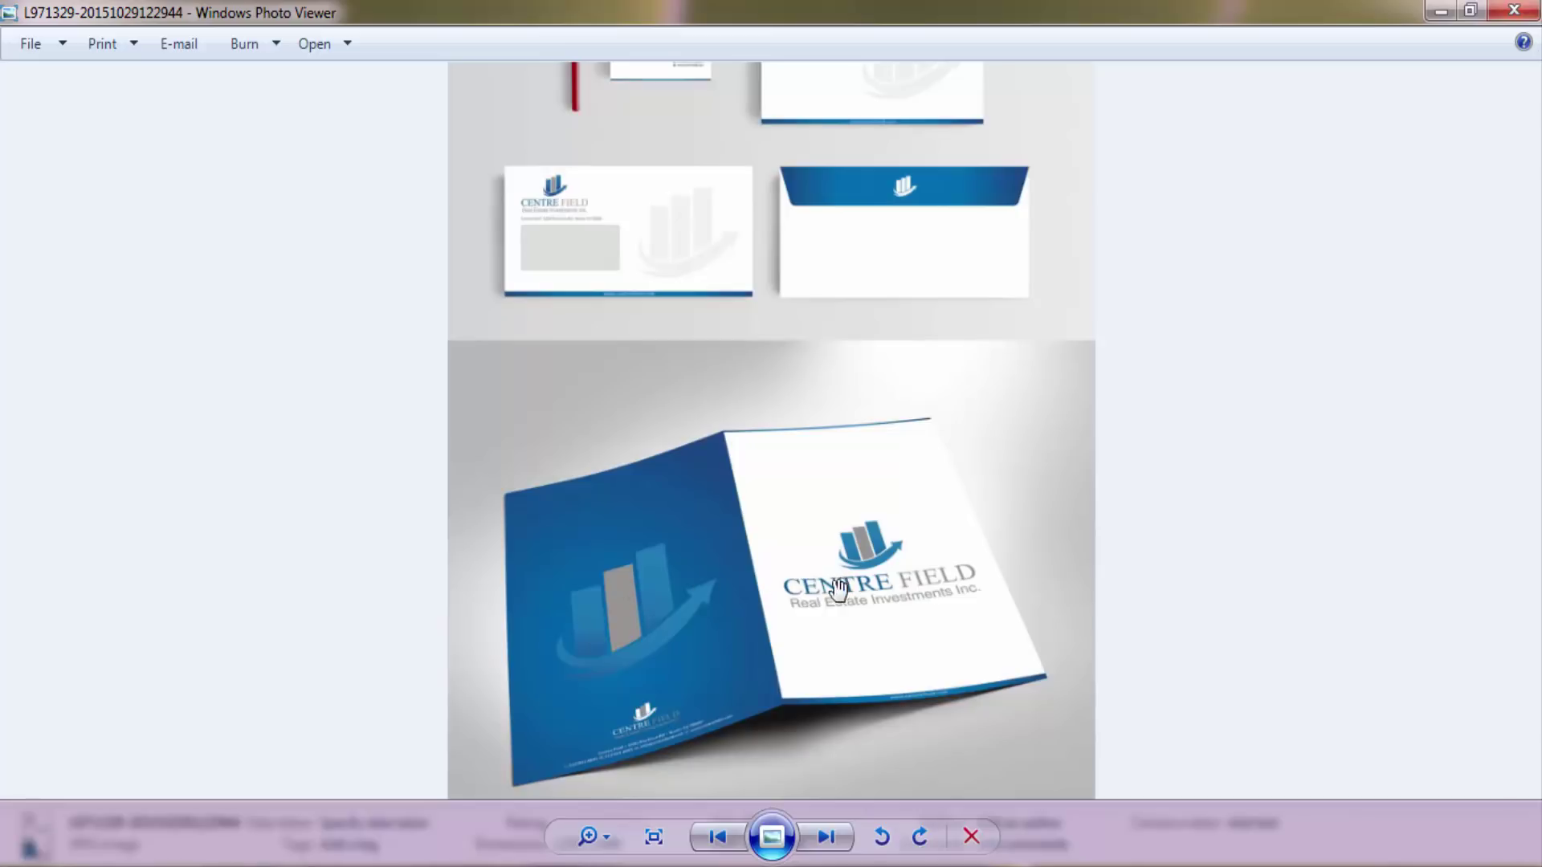
pyautogui.moveTo(724, 250); pyautogui.dragTo(700, 492)
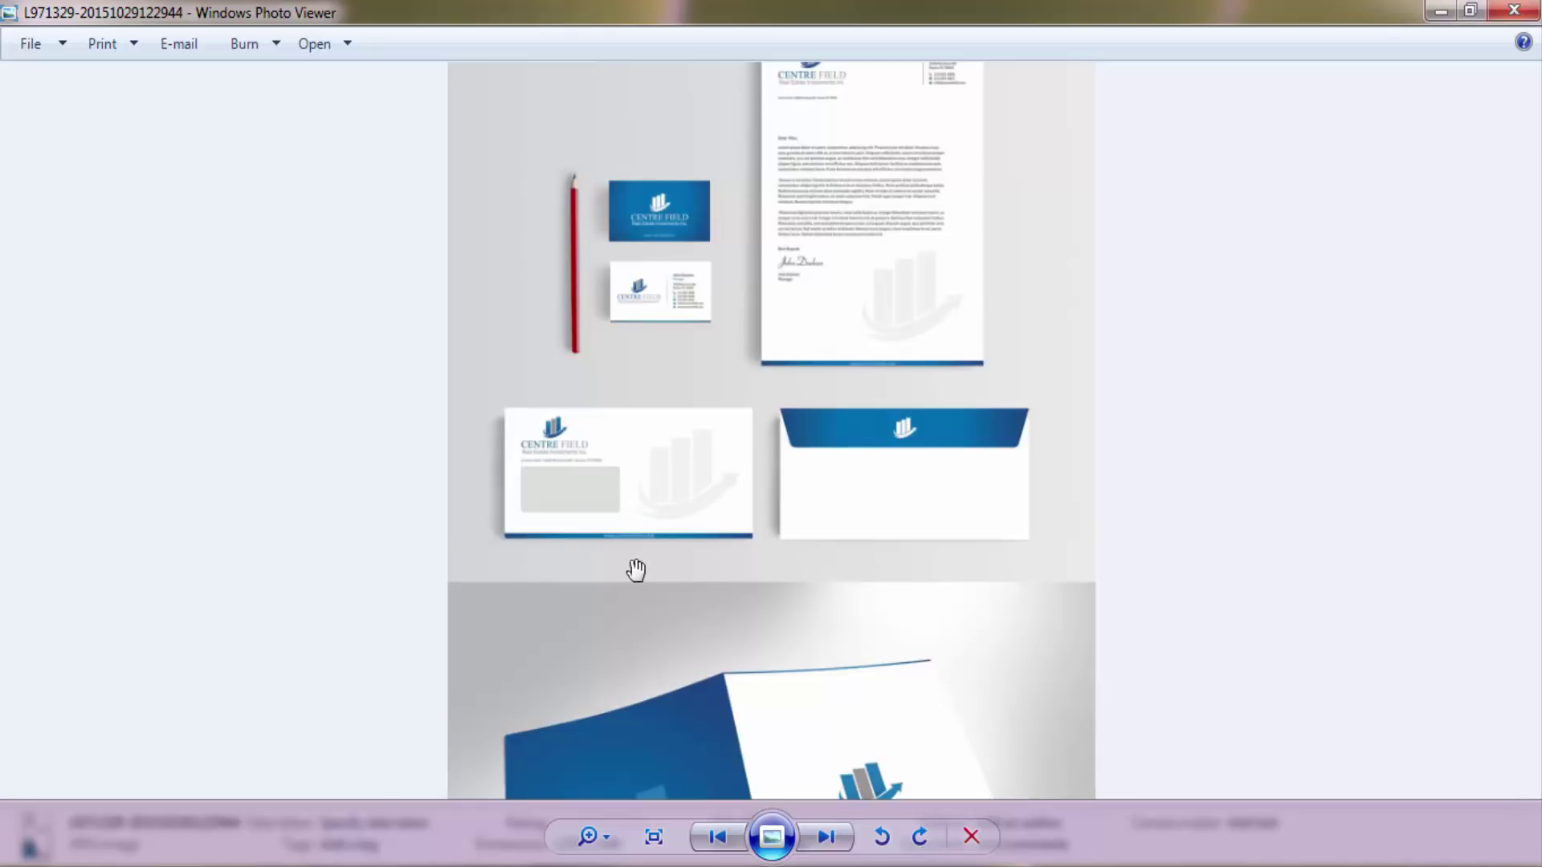
pyautogui.scroll(1, 654, 465)
pyautogui.moveTo(751, 544); pyautogui.dragTo(733, 209)
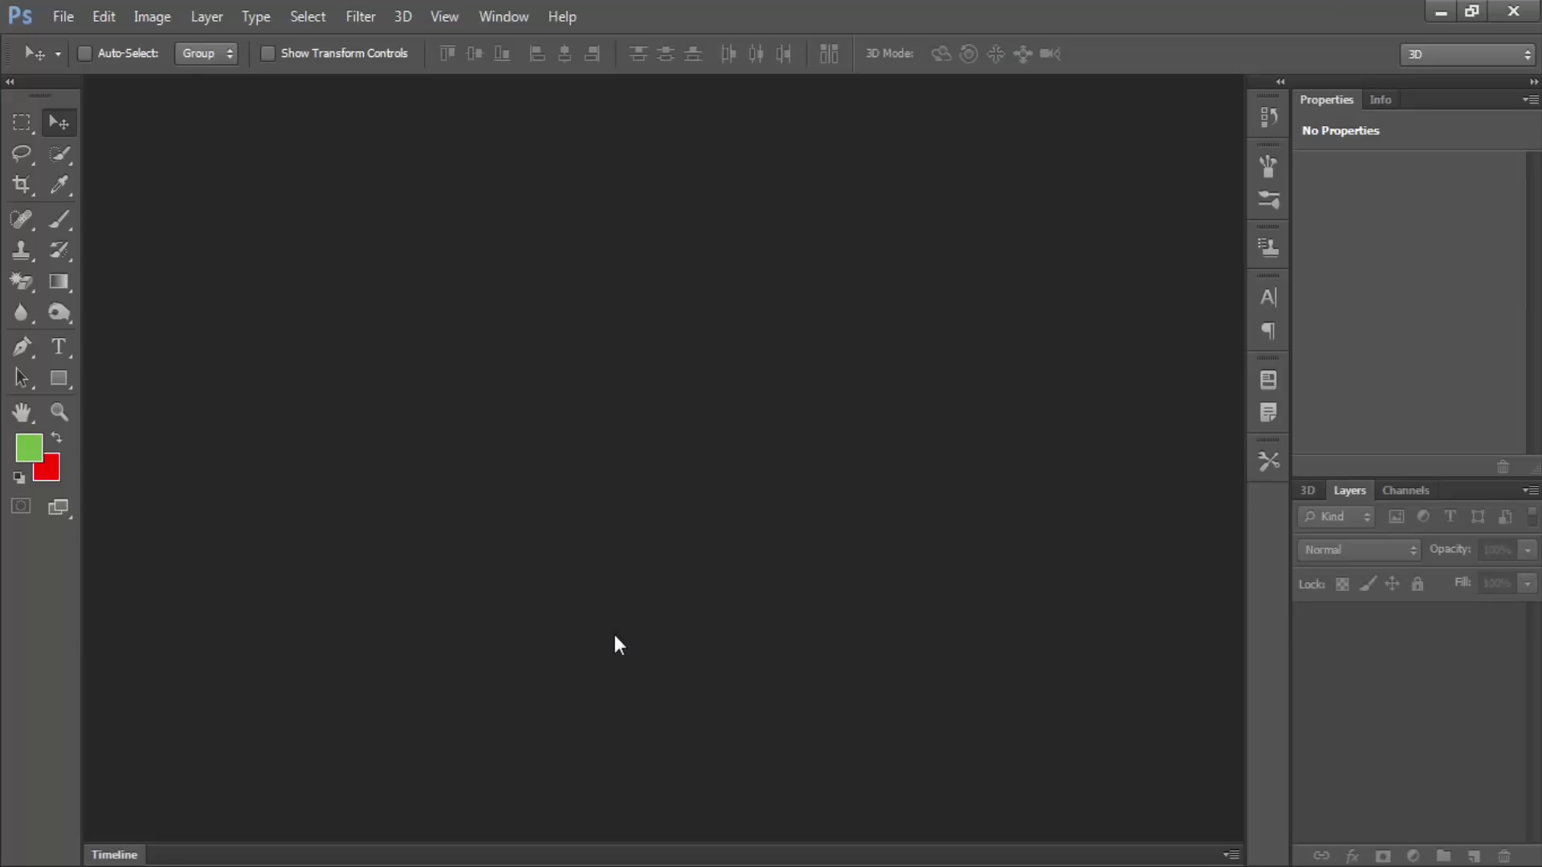
# - Create a new document from the U.S. Paper preset with width changed to 17 inches
pyautogui.hotkey('ctrl', 'n')
pyautogui.moveTo(741, 310); pyautogui.dragTo(538, 310)
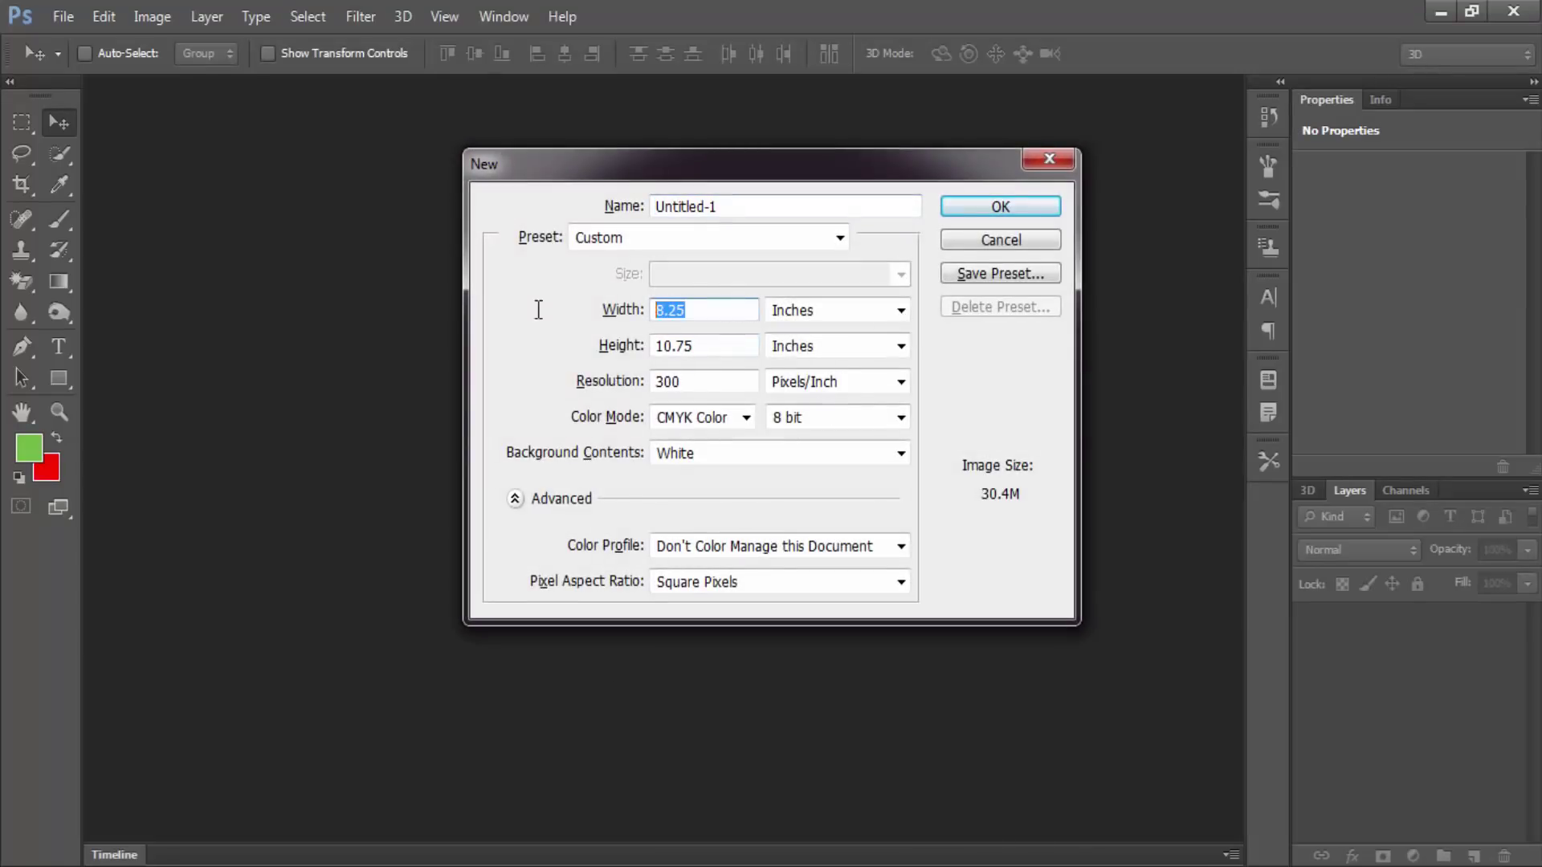
pyautogui.click(657, 245)
pyautogui.click(623, 320)
pyautogui.click(727, 311)
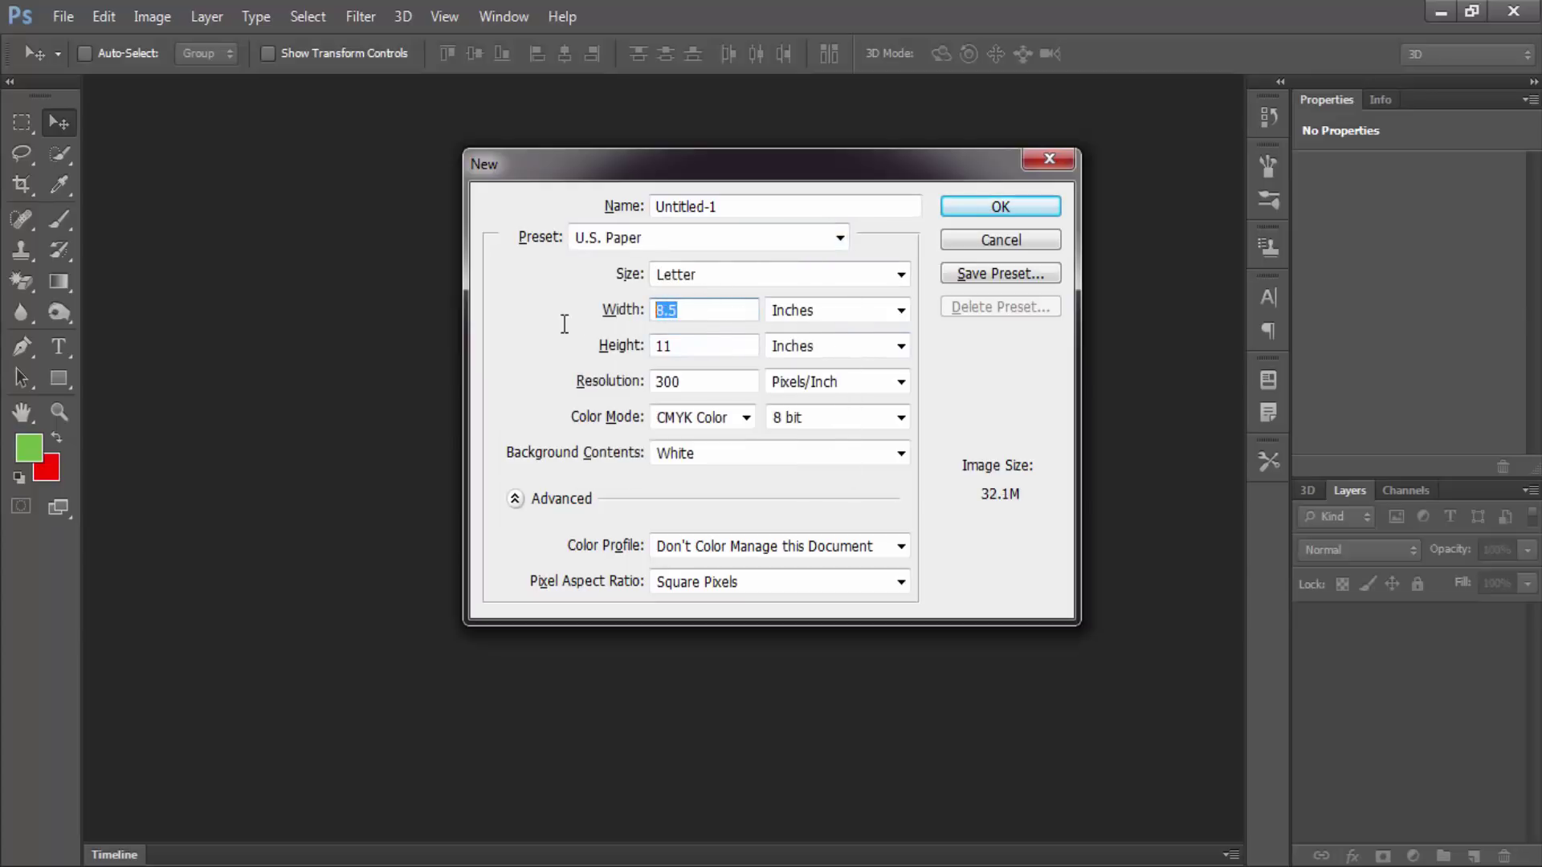
pyautogui.click(704, 316)
pyautogui.click(652, 319)
pyautogui.write('17')
pyautogui.press('Return')
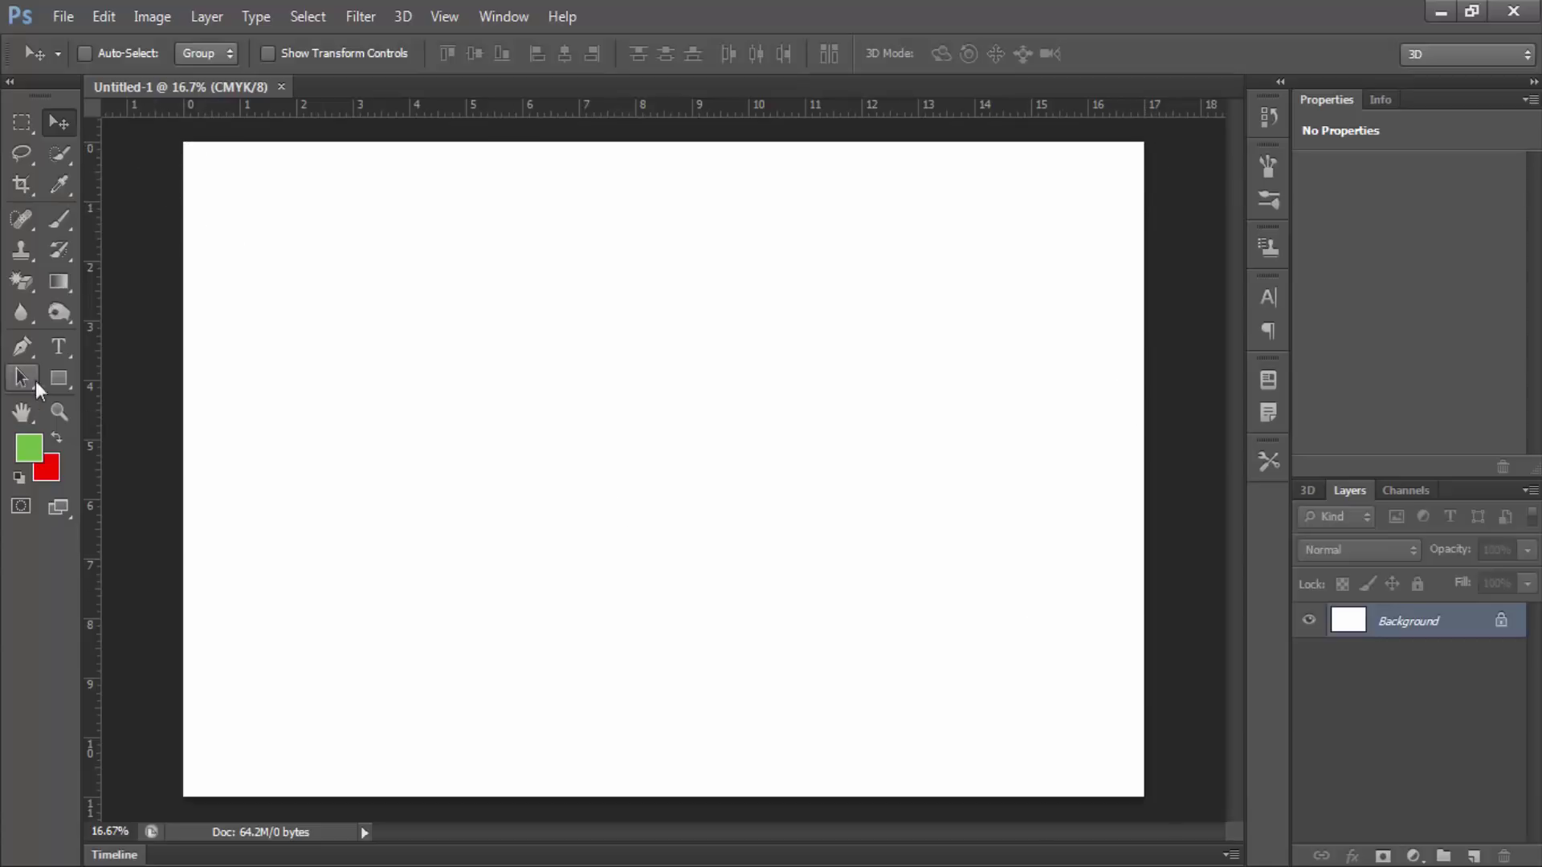
# - Place a vertical guide down the page's centre at 8.5 in
pyautogui.moveTo(93, 445); pyautogui.dragTo(192, 454)
pyautogui.hotkey('ctrl', 'z')
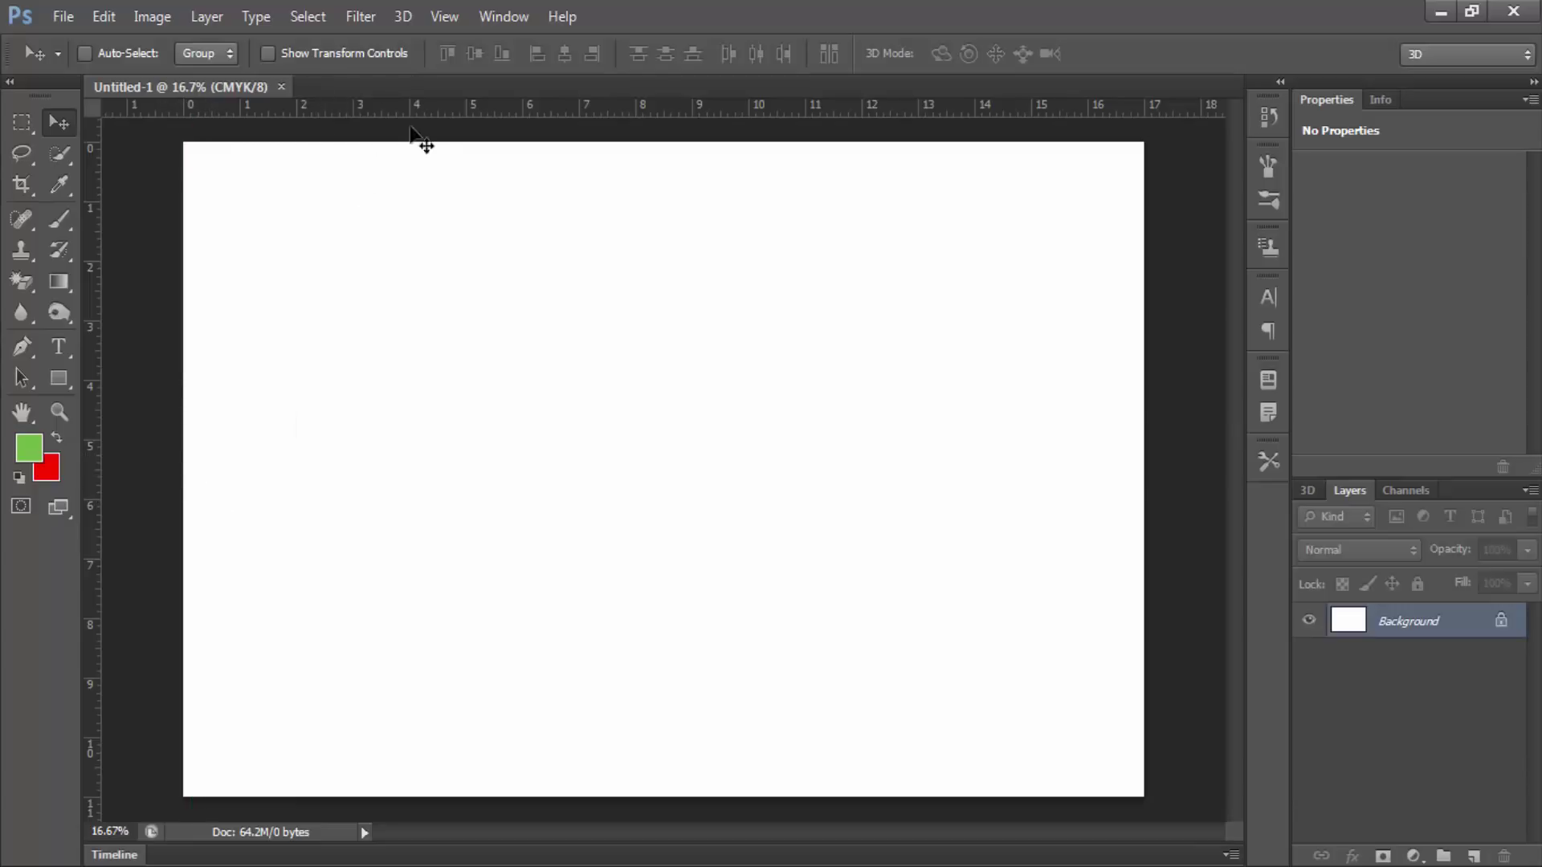
pyautogui.moveTo(97, 404); pyautogui.dragTo(663, 396)
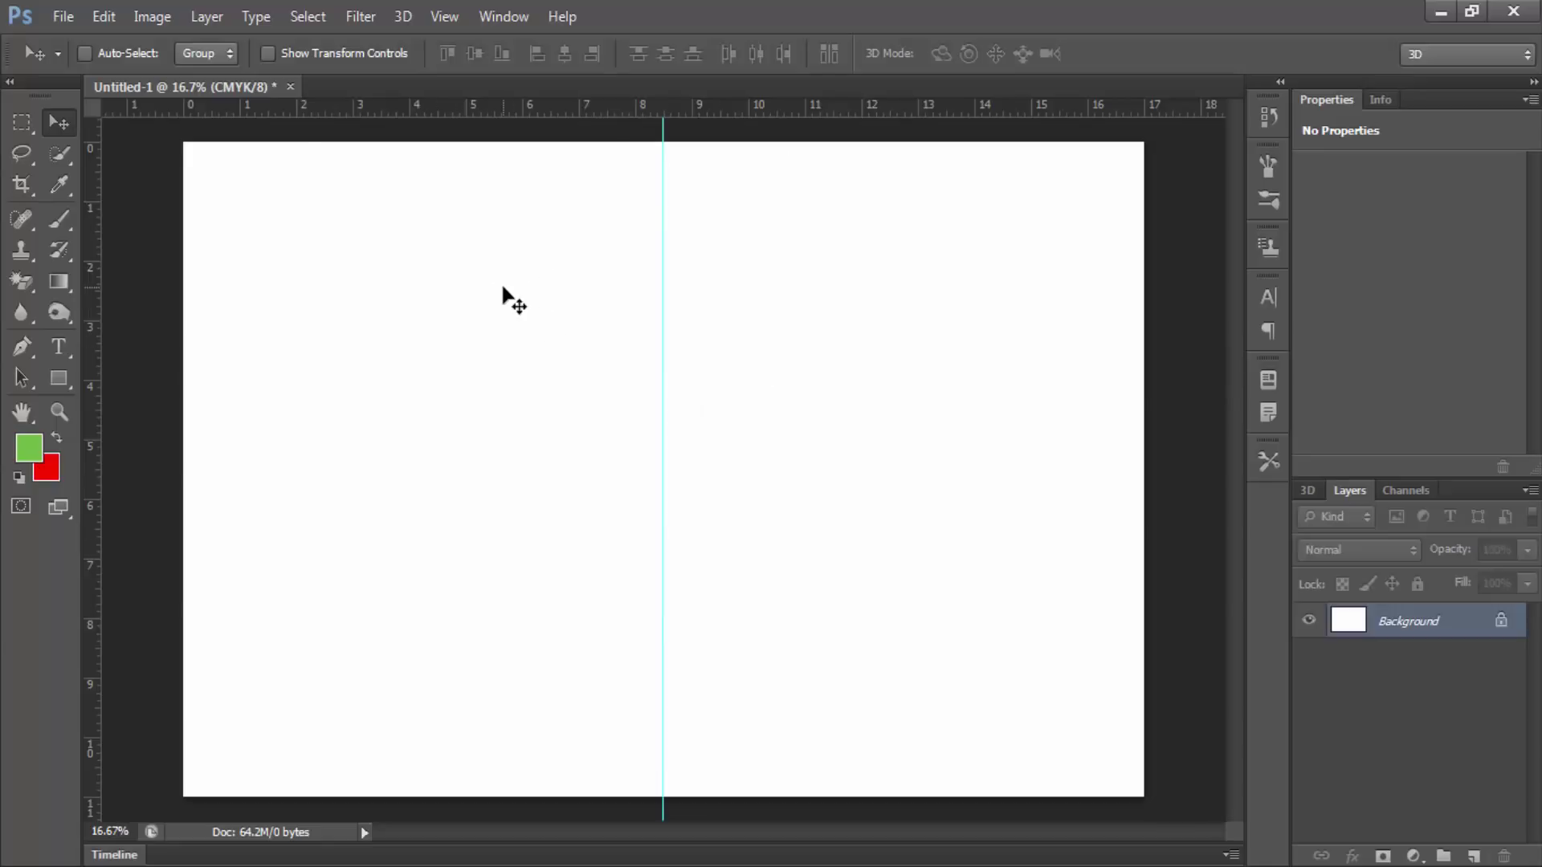
pyautogui.hotkey('ctrl', 'o')
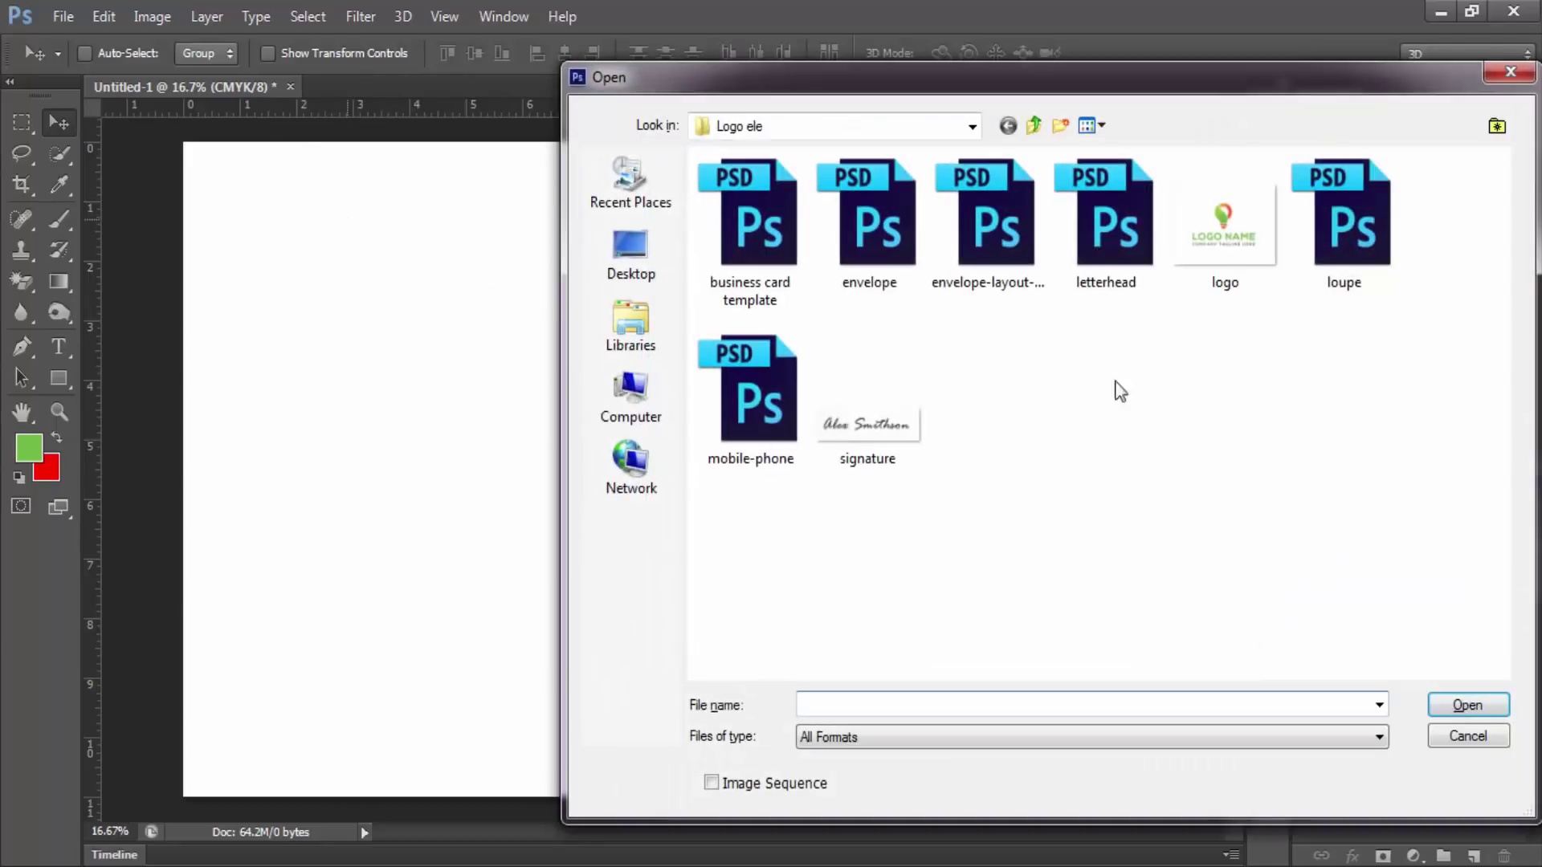
pyautogui.click(1511, 73)
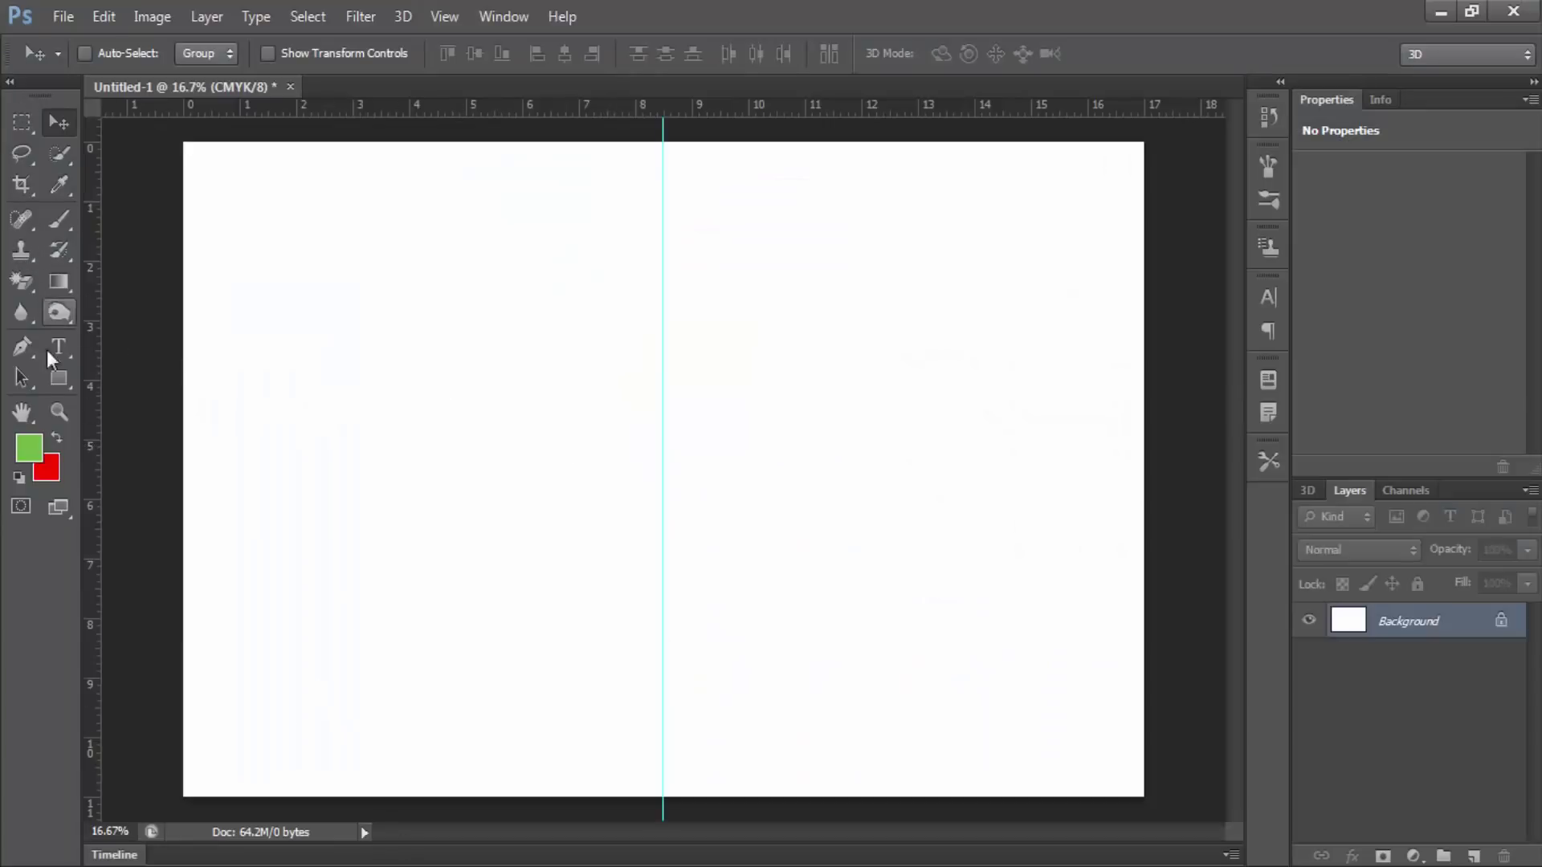
# - Draw a rectangle over the page's left half filled with grey #636363
pyautogui.click(59, 377)
pyautogui.moveTo(170, 119); pyautogui.dragTo(661, 811)
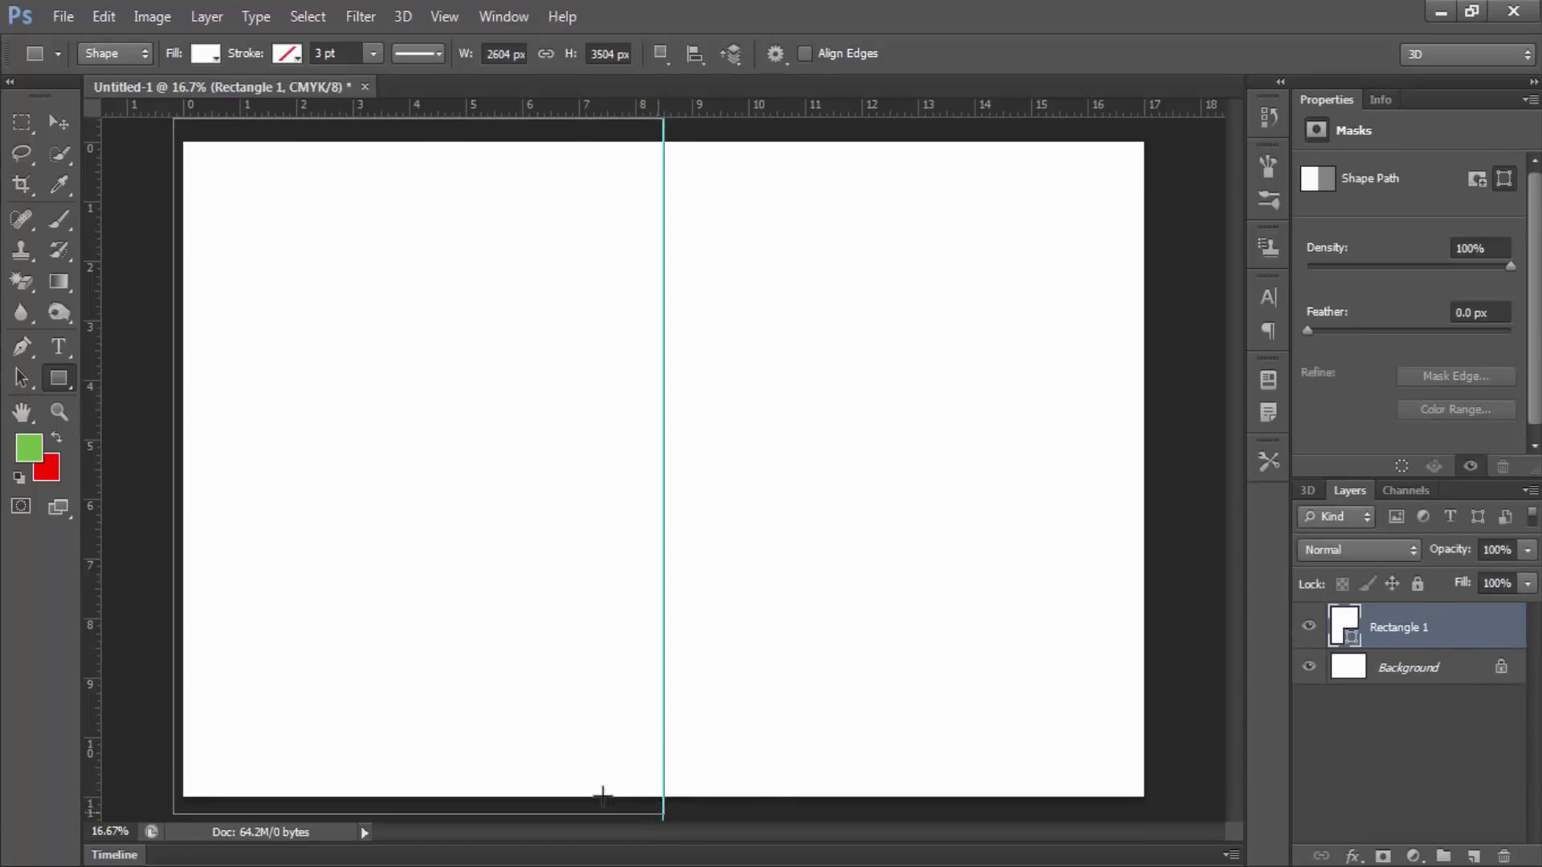
pyautogui.doubleClick(1352, 638)
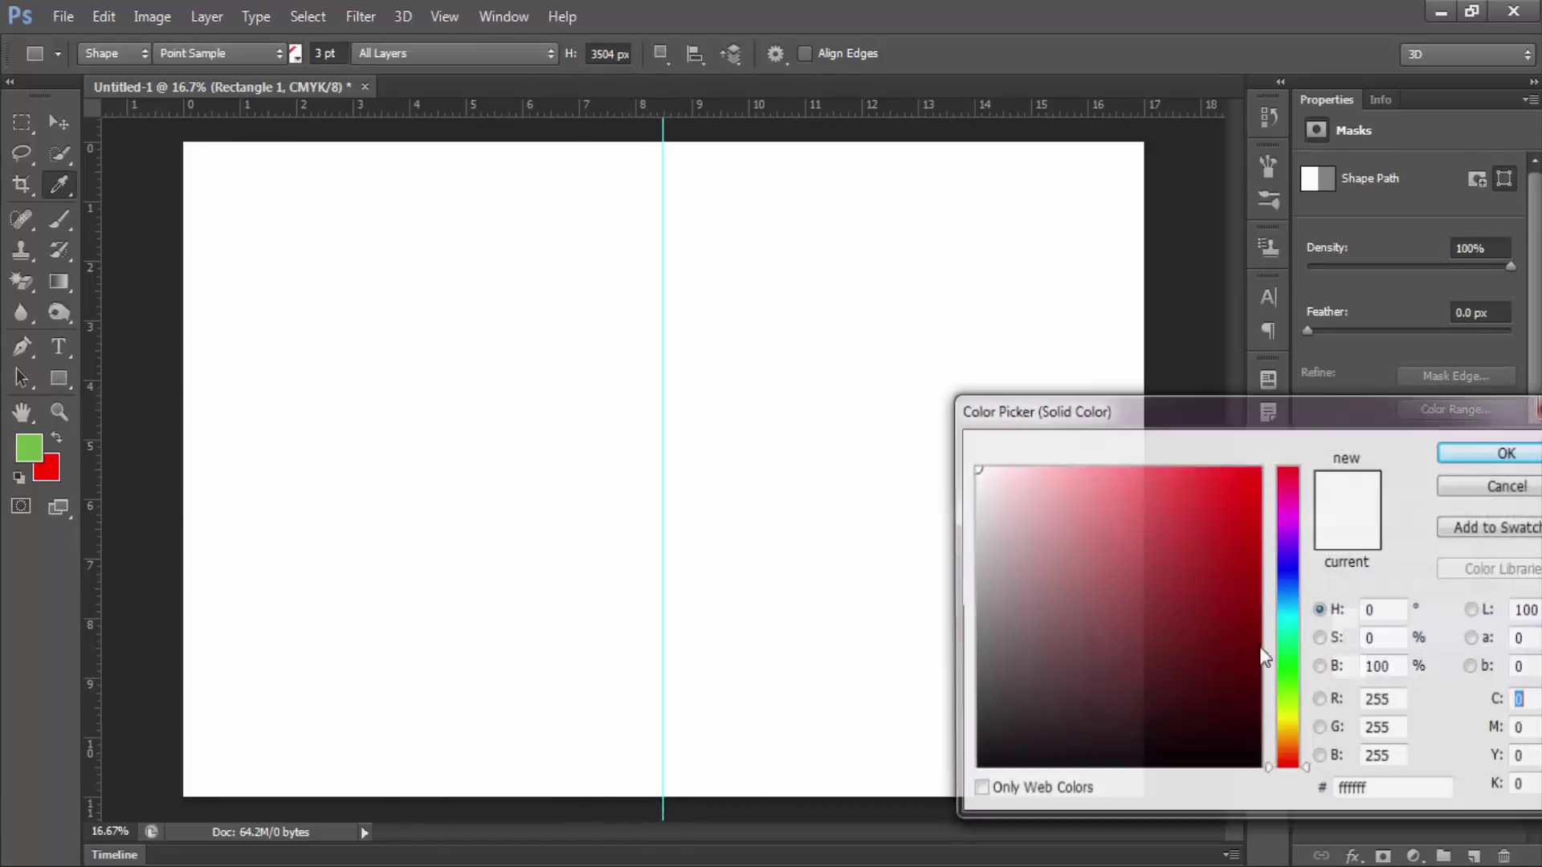
pyautogui.click(981, 649)
pyautogui.click(1459, 448)
# - Copy the grey rectangle onto the right half and fill the copy with red #c50010
pyautogui.press('v')
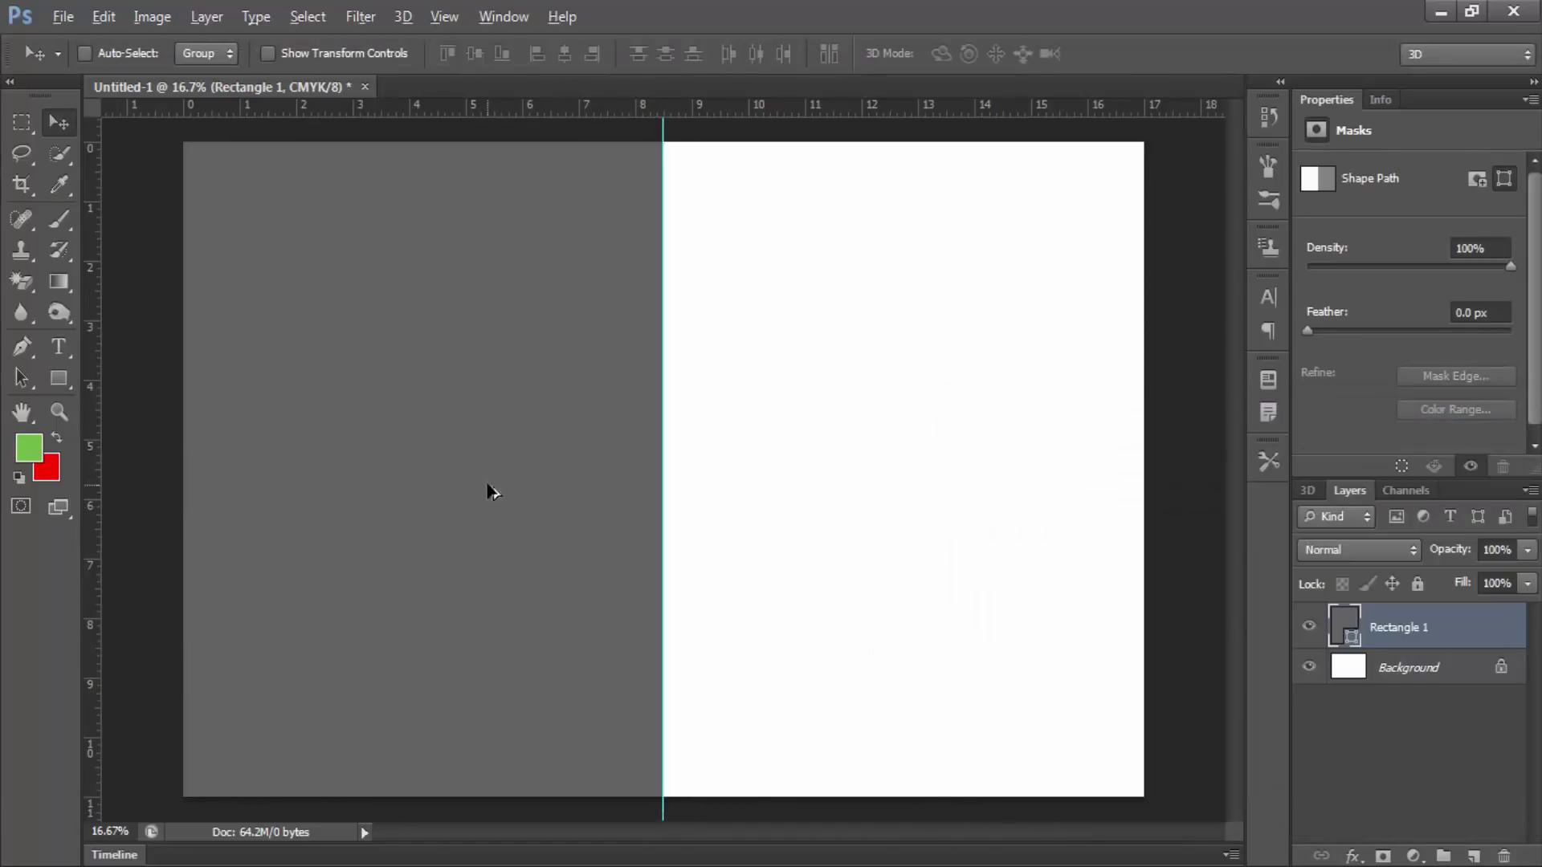
pyautogui.moveTo(492, 485)
pyautogui.mouseDown()
pyautogui.moveTo(989, 487)
pyautogui.moveTo(975, 490)
pyautogui.mouseUp()
pyautogui.doubleClick(1356, 633)
pyautogui.click(1258, 536)
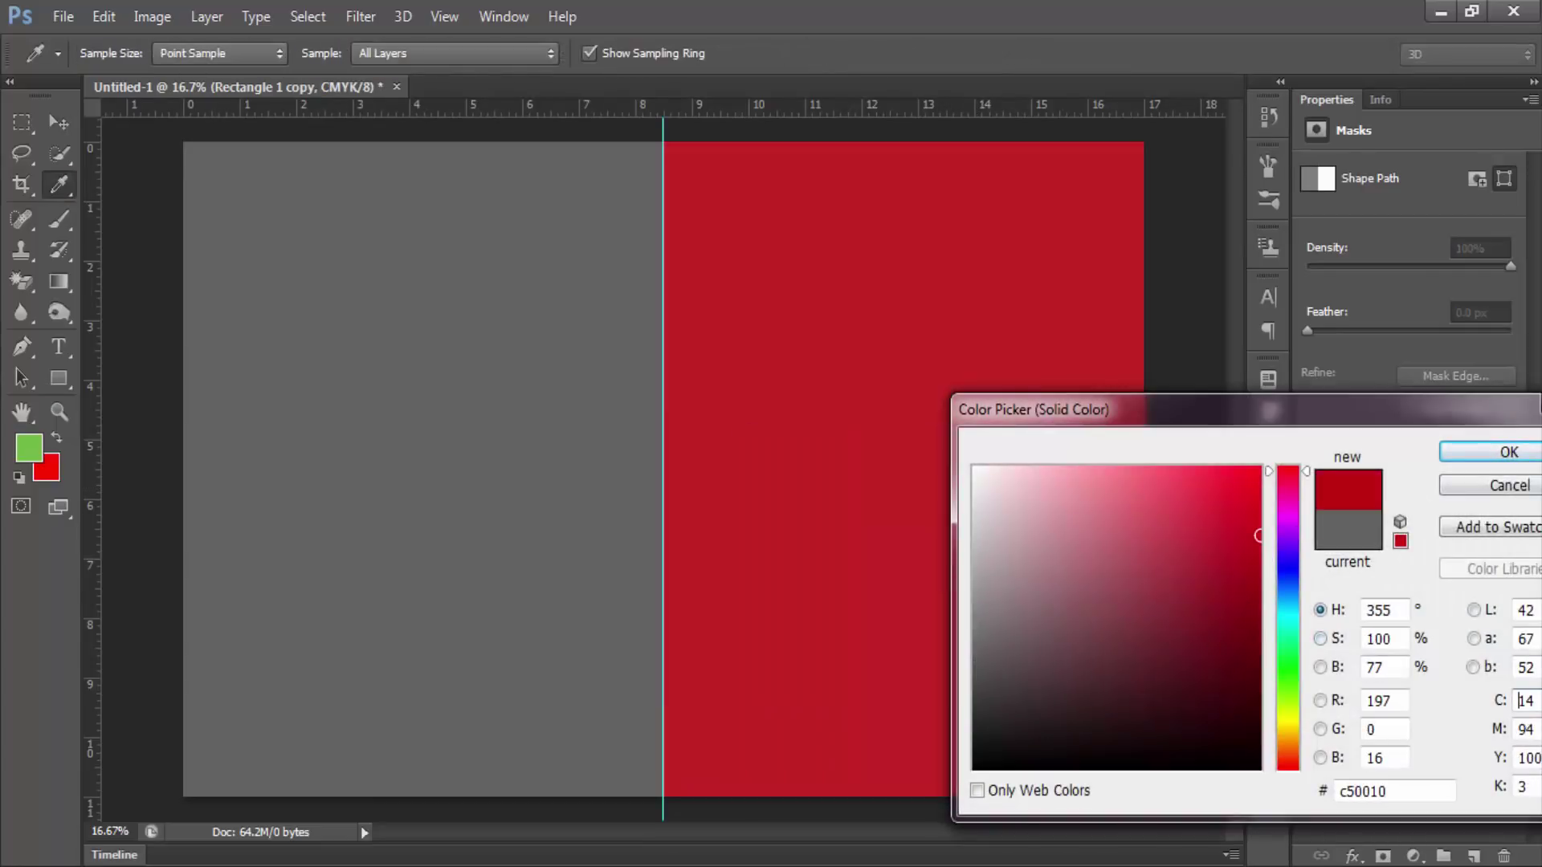
pyautogui.click(1468, 462)
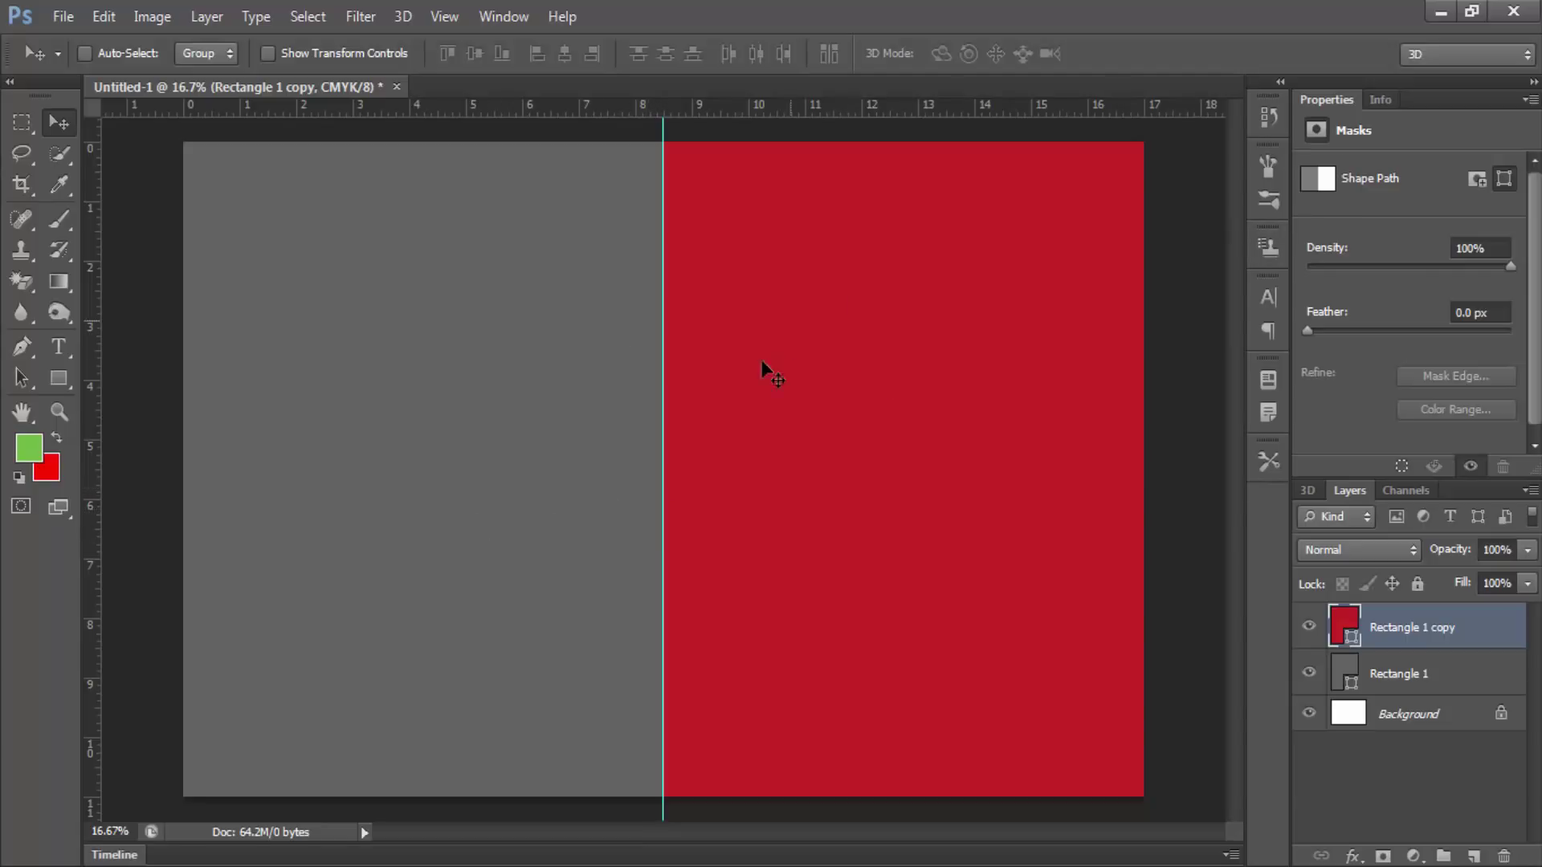
pyautogui.click(397, 86)
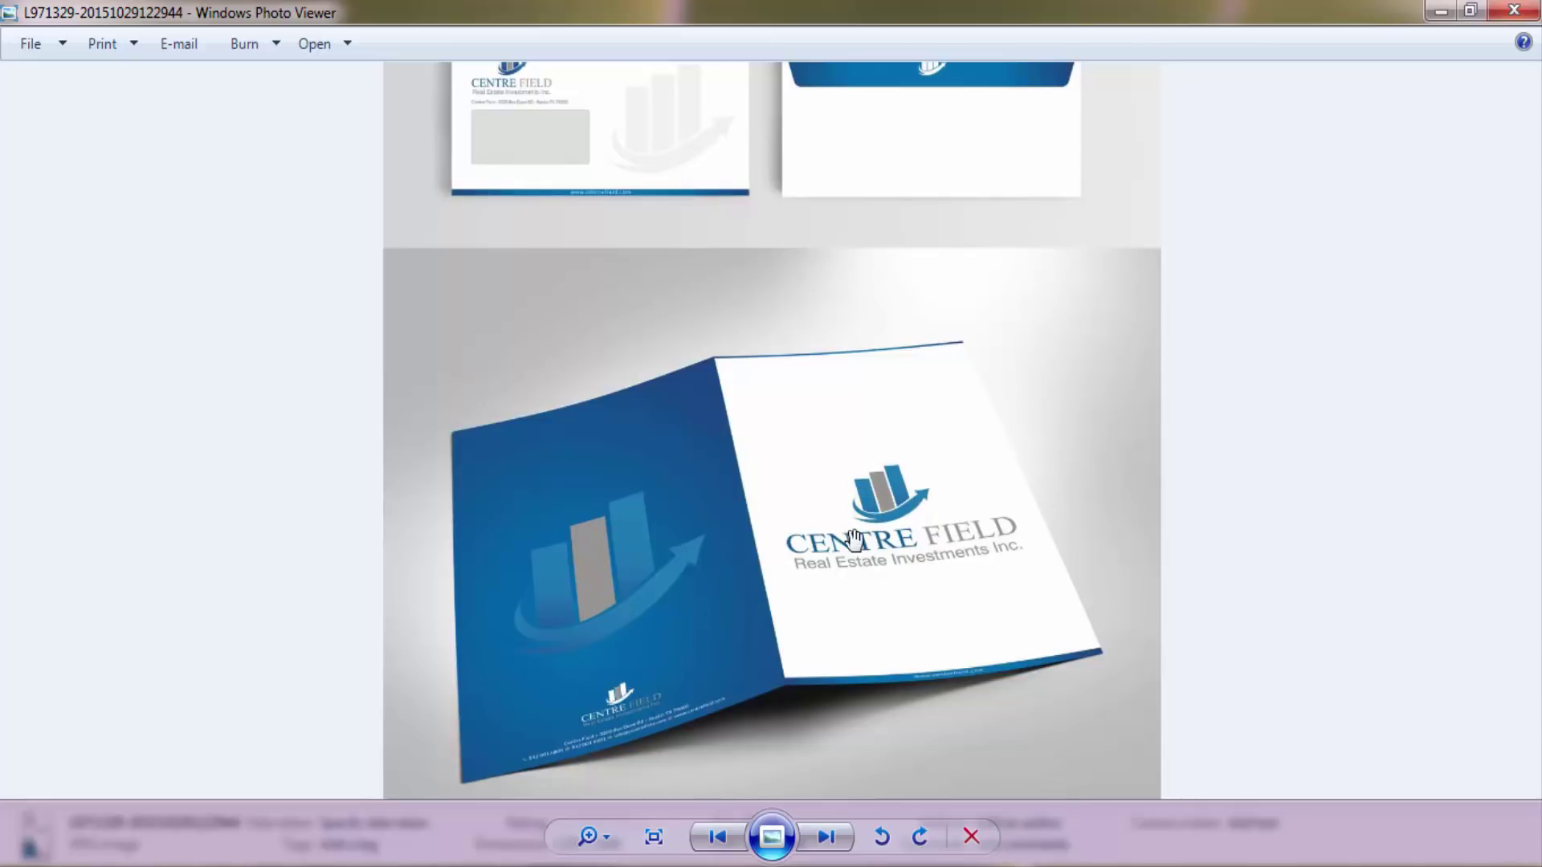
# - Close the blue folder mockup image and clear the file selection in Explorer
pyautogui.scroll(-1, 862, 579)
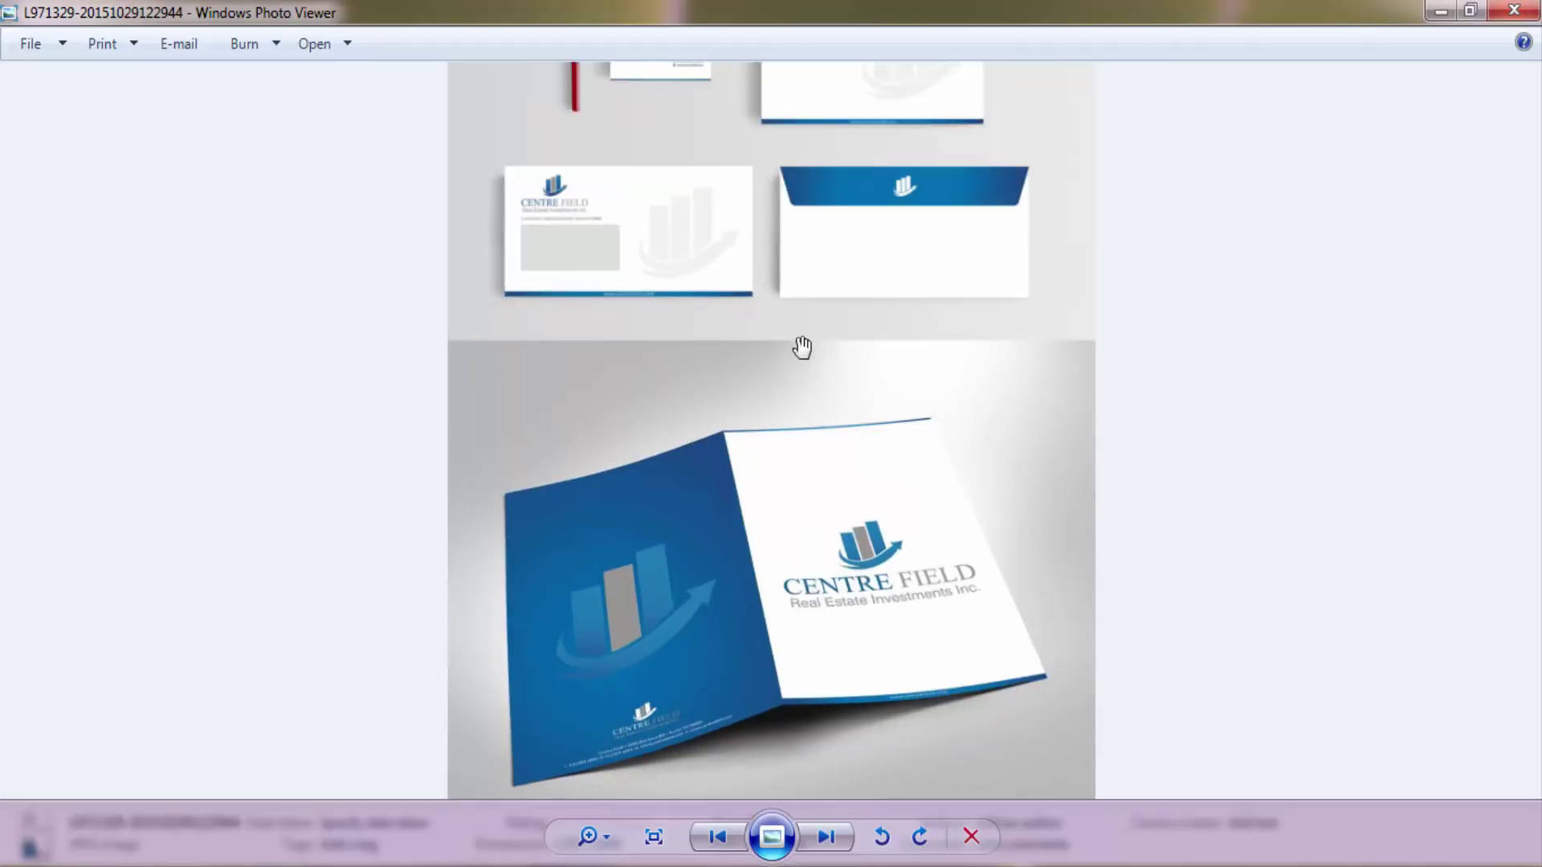
pyautogui.click(1494, 9)
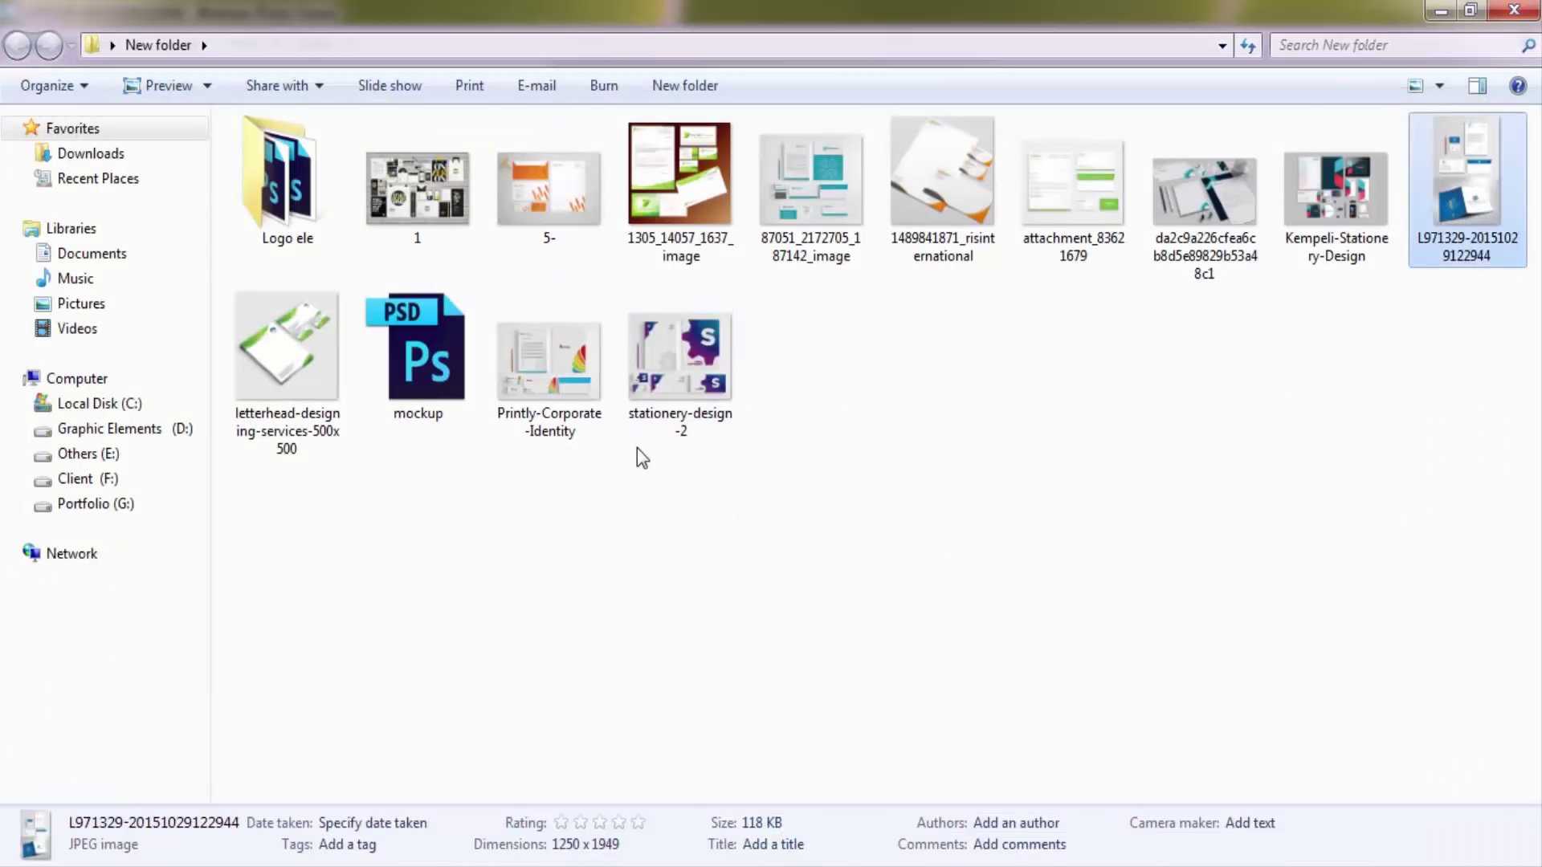
pyautogui.click(638, 457)
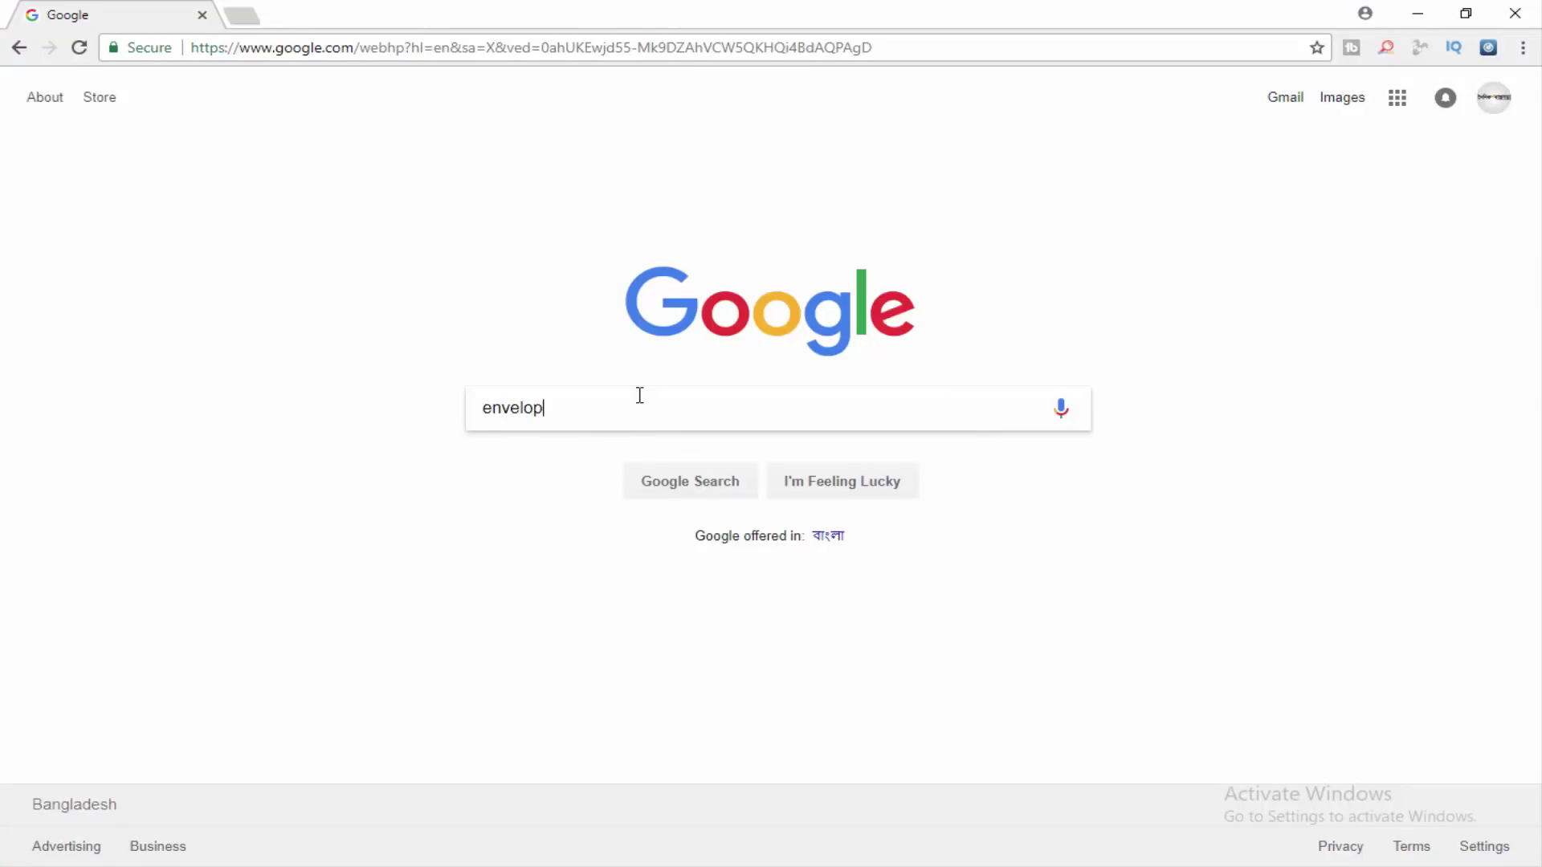
# - Search Google for 'envelop size' and look over the DL envelope measurements
pyautogui.press('Return')
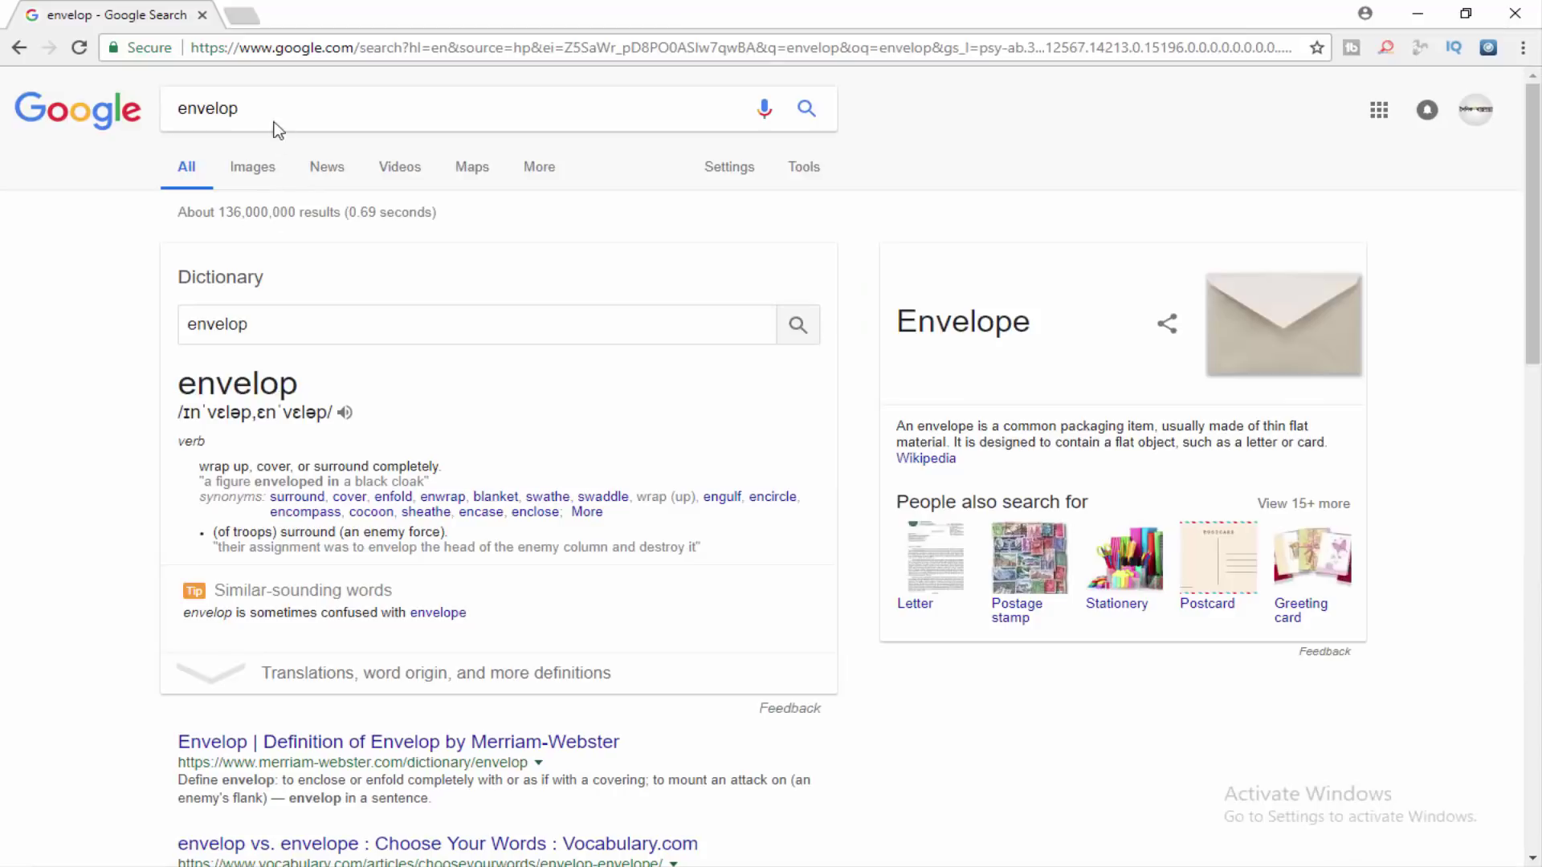
pyautogui.click(341, 121)
pyautogui.write('ze')
pyautogui.press('Return')
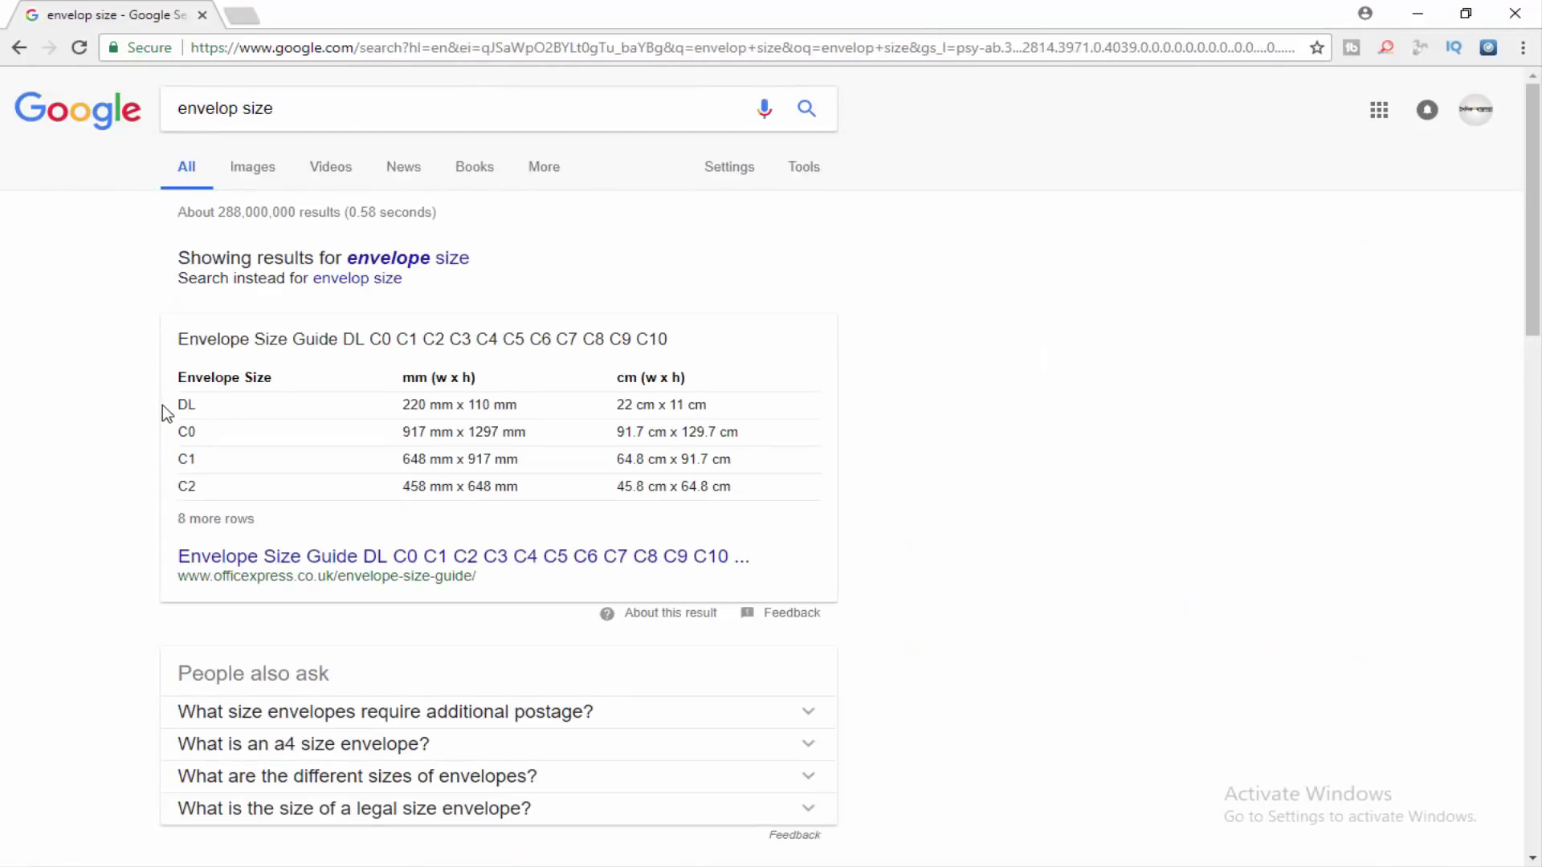
pyautogui.moveTo(172, 409); pyautogui.dragTo(217, 407)
pyautogui.click(279, 417)
pyautogui.moveTo(405, 417); pyautogui.dragTo(690, 408)
pyautogui.click(621, 404)
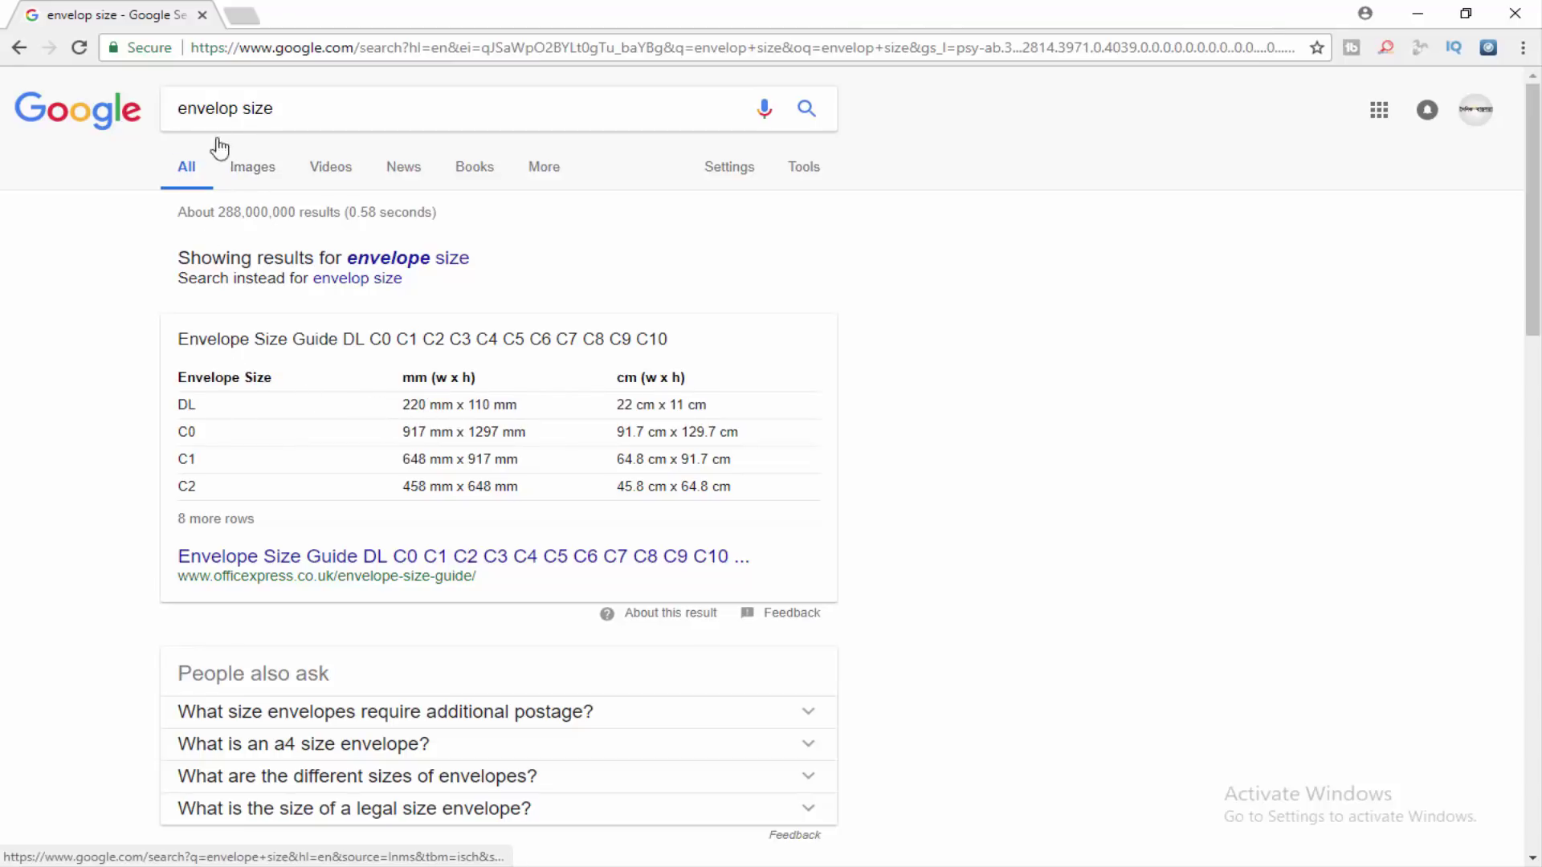
# - Change the search to 'envelop template' and open the PsPrint envelope layout templates result
pyautogui.click(301, 115)
pyautogui.tripleClick(301, 115)
pyautogui.doubleClick(268, 111)
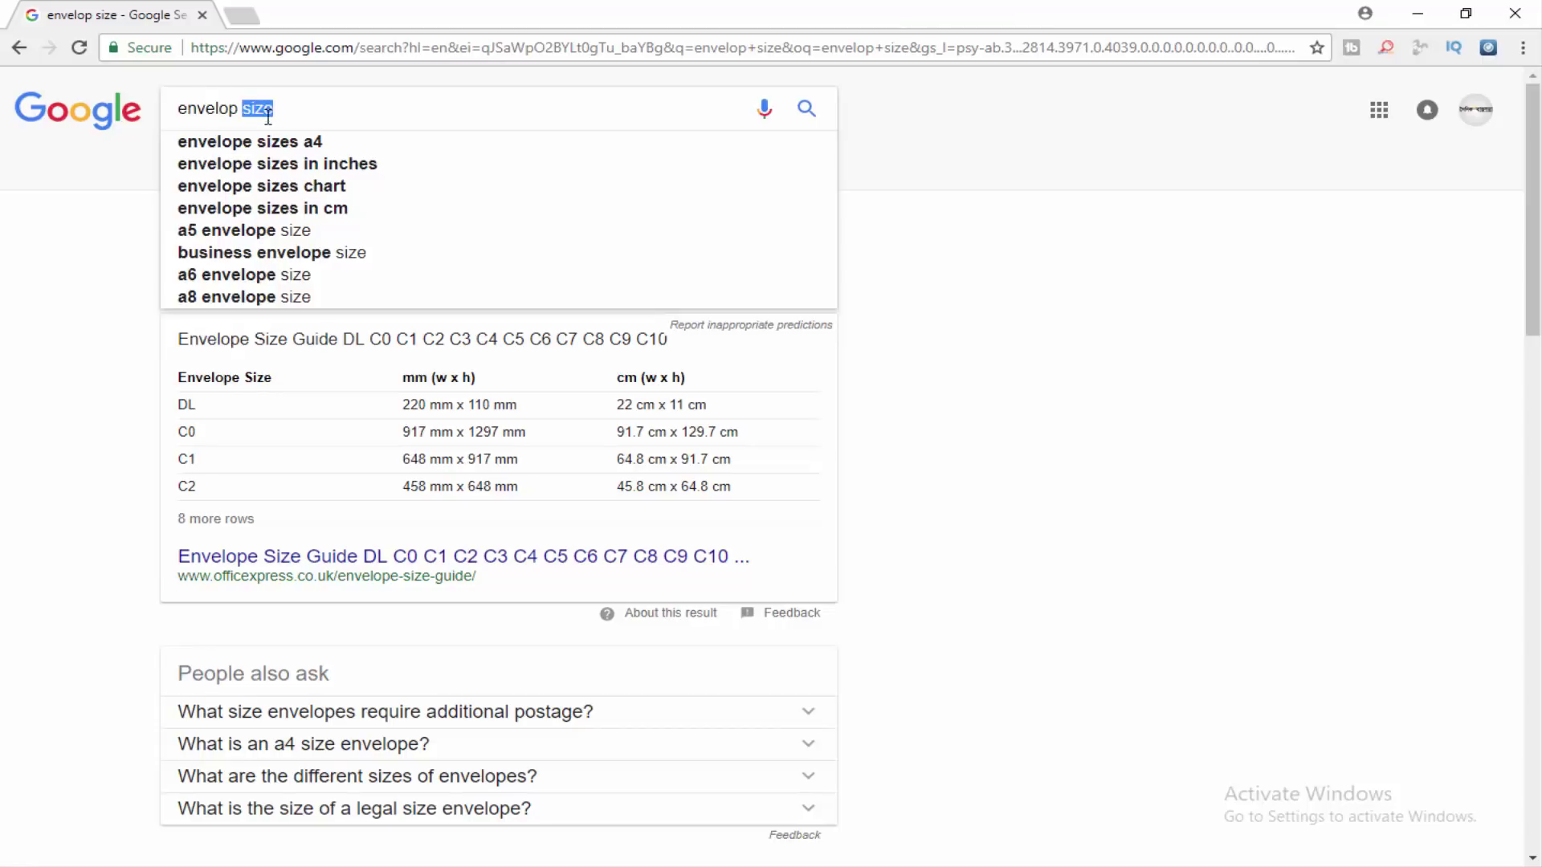
pyautogui.write('template')
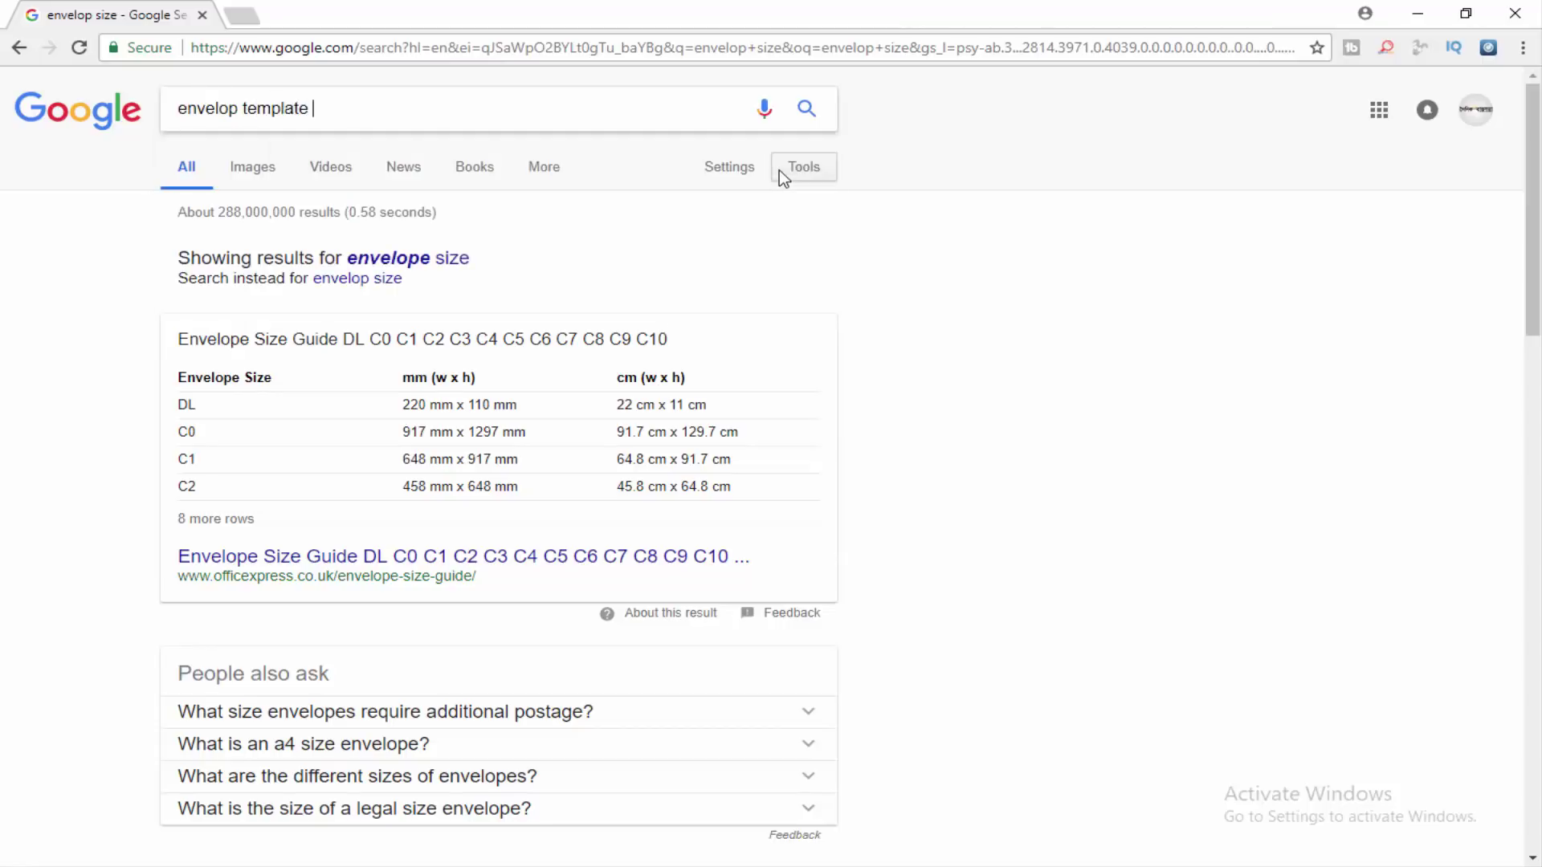
pyautogui.press('Return')
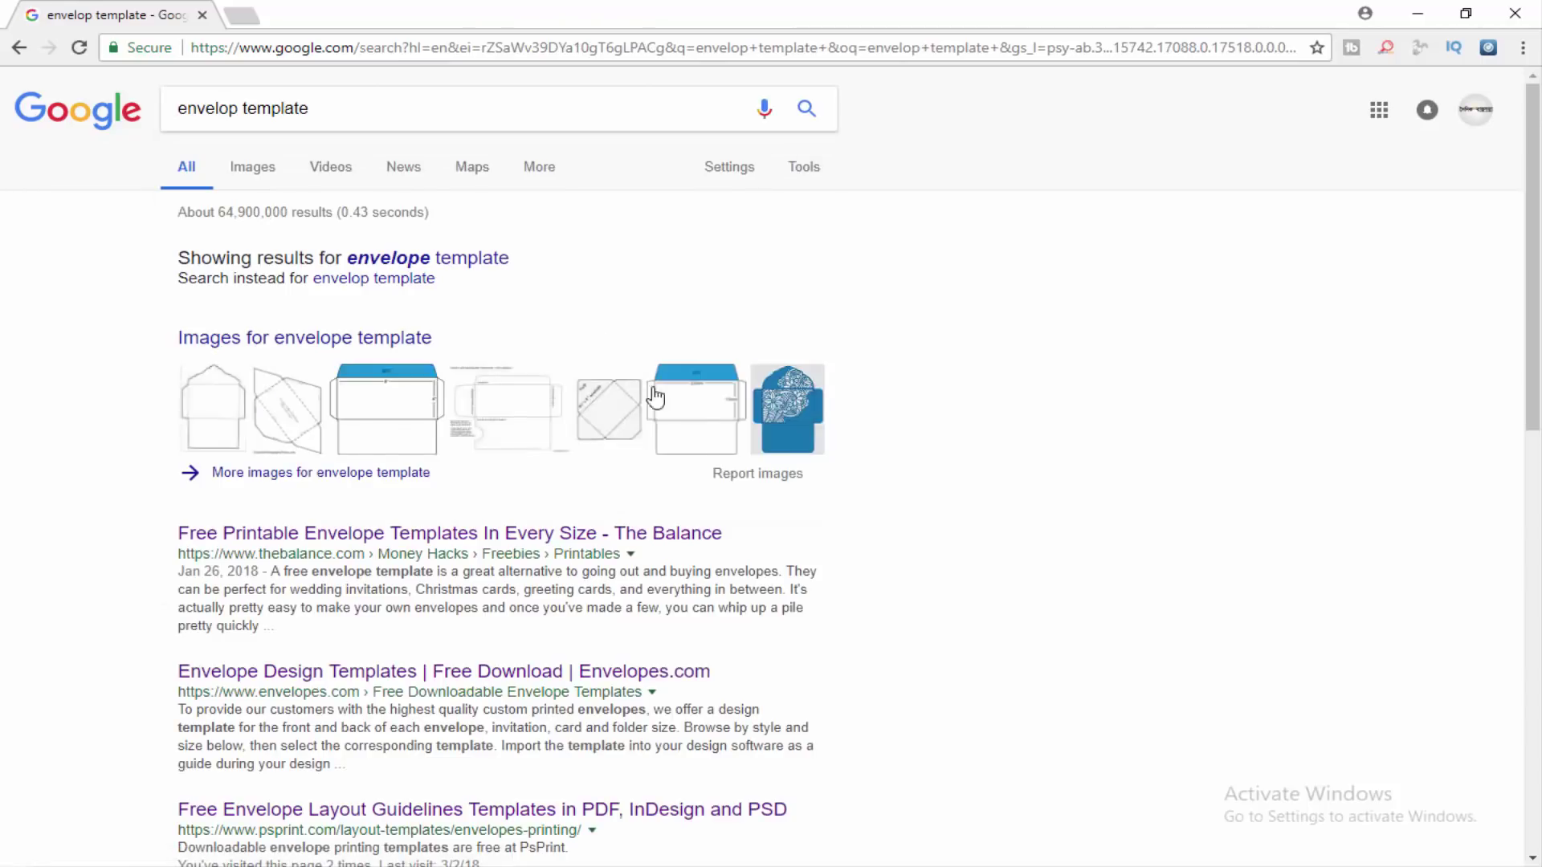
pyautogui.scroll(-3, 690, 415)
pyautogui.scroll(-1, 691, 415)
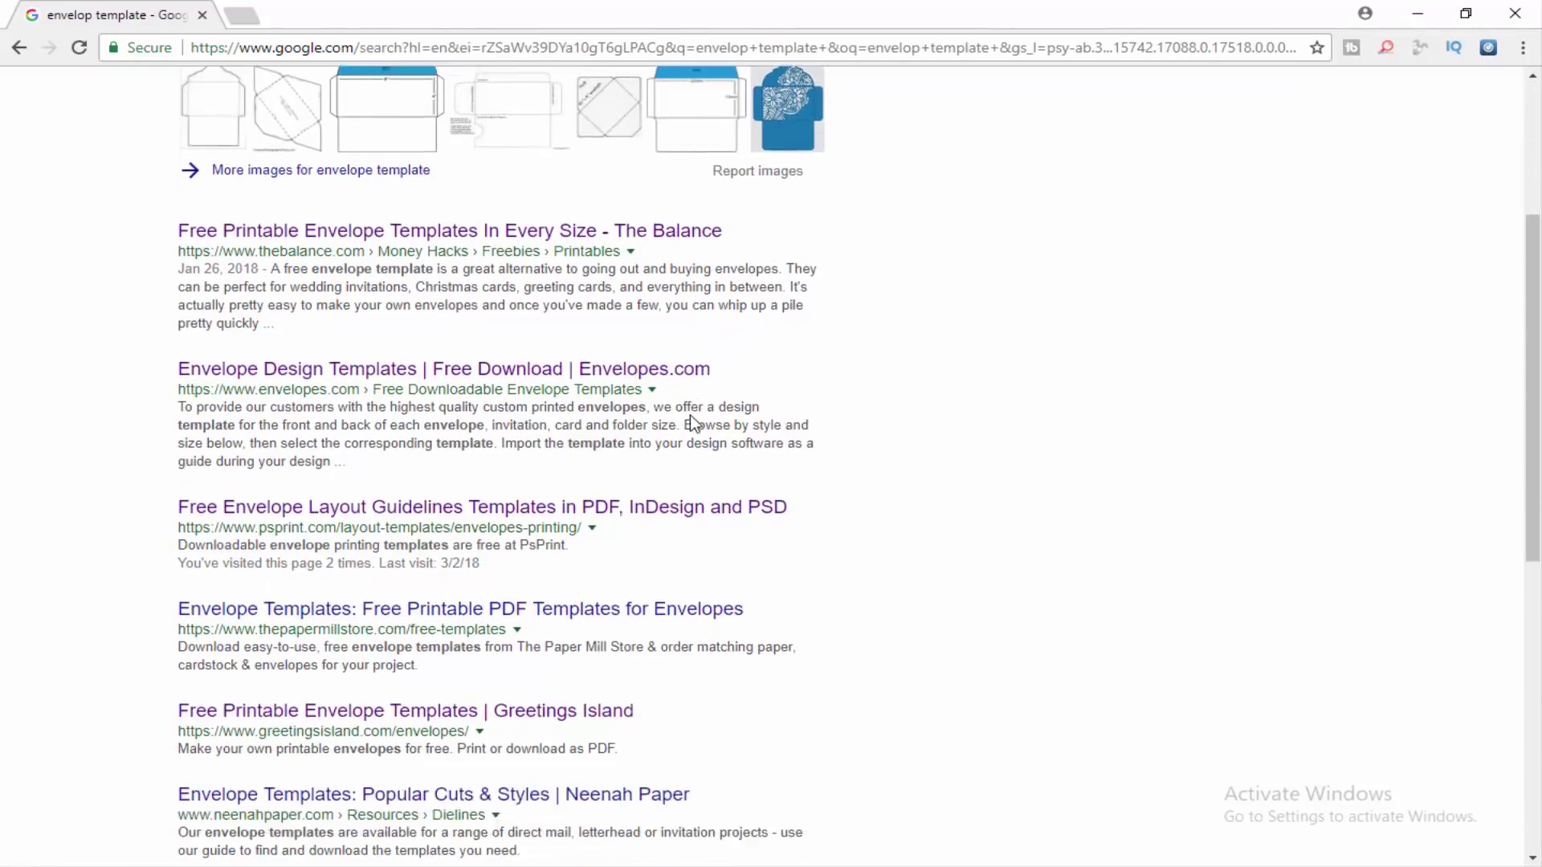
pyautogui.click(268, 514)
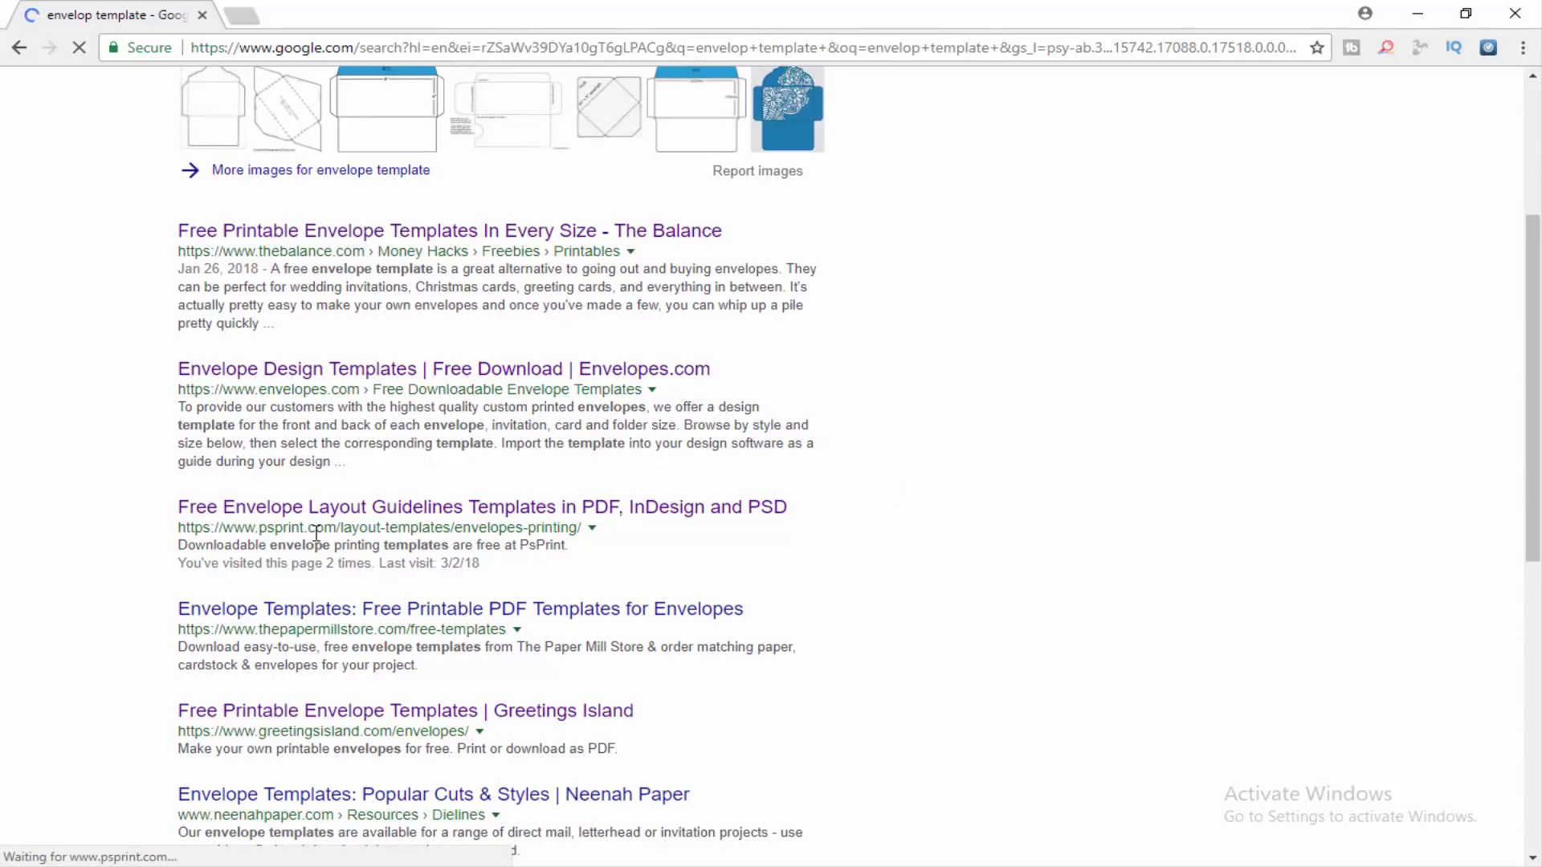
# - Filter to PSD templates and download the No. 9 (3.875 × 8.875 in) Standard Mailing envelope PSD
pyautogui.scroll(-2, 361, 546)
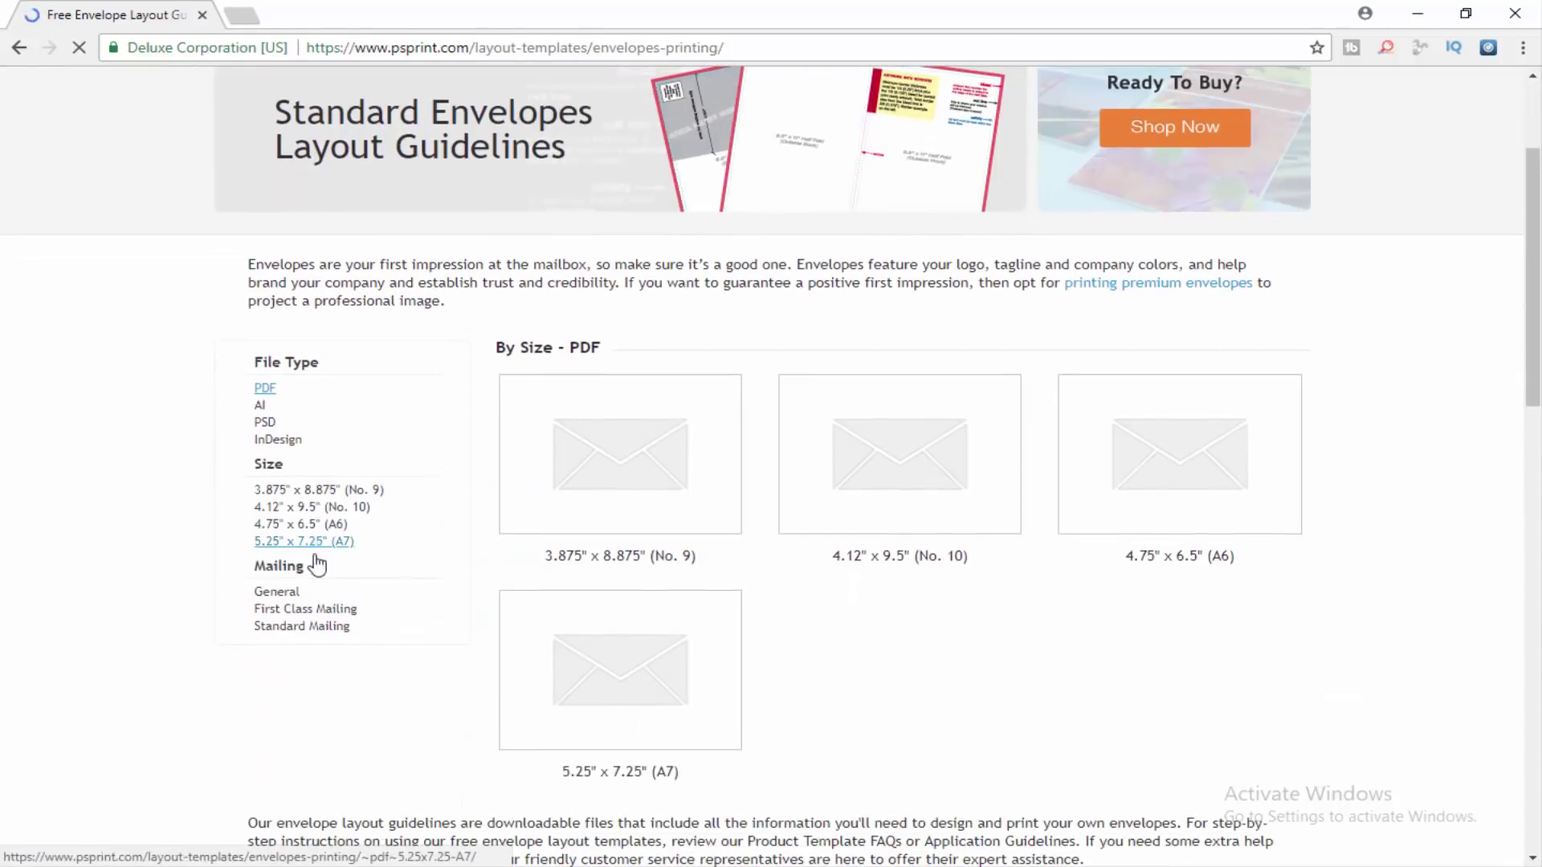
pyautogui.click(266, 423)
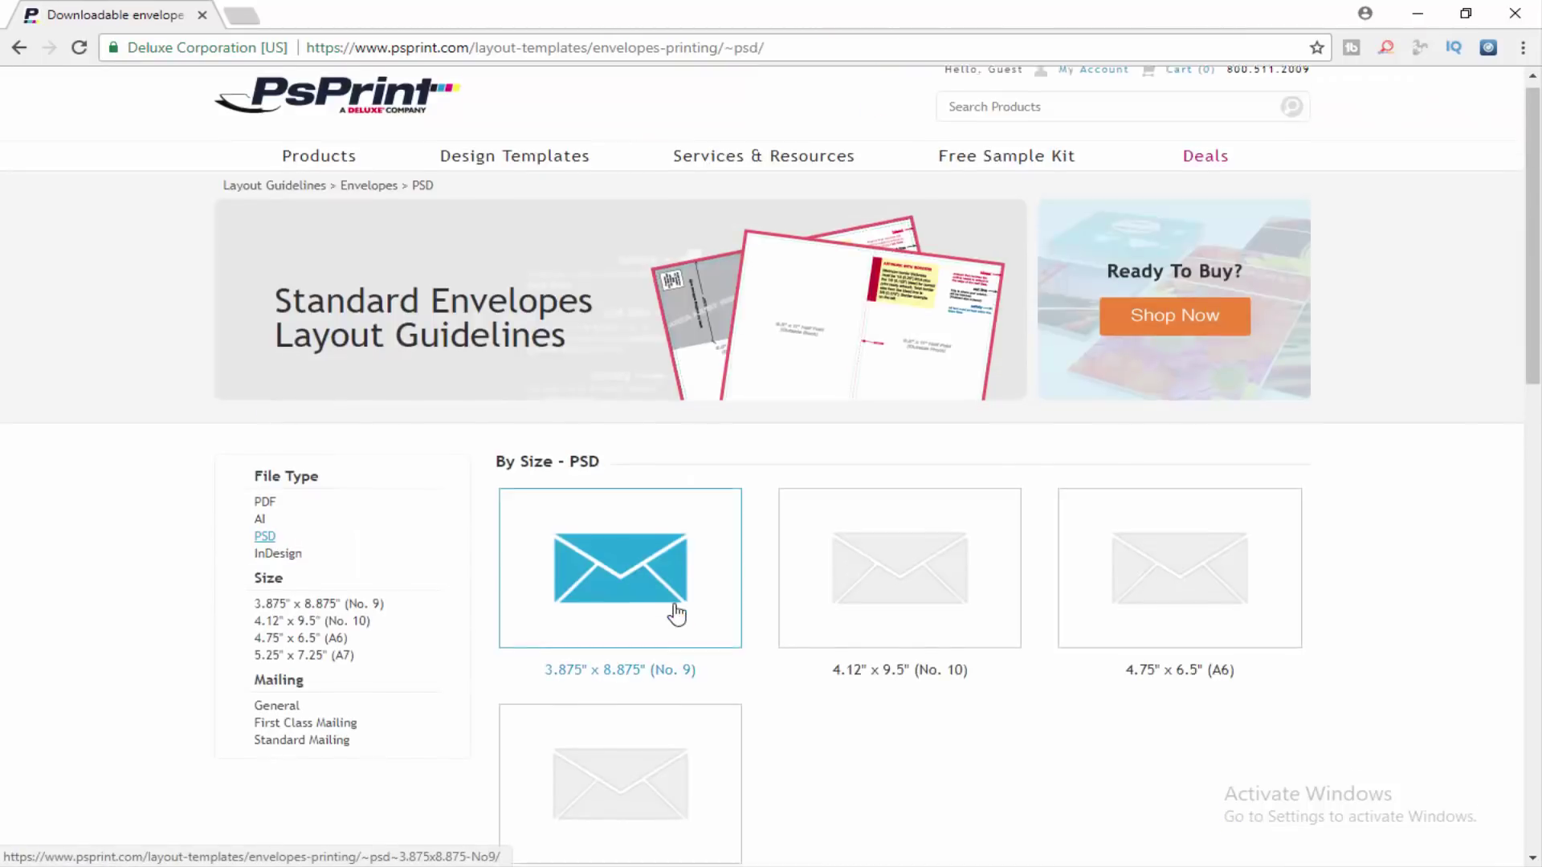
pyautogui.scroll(-2, 643, 611)
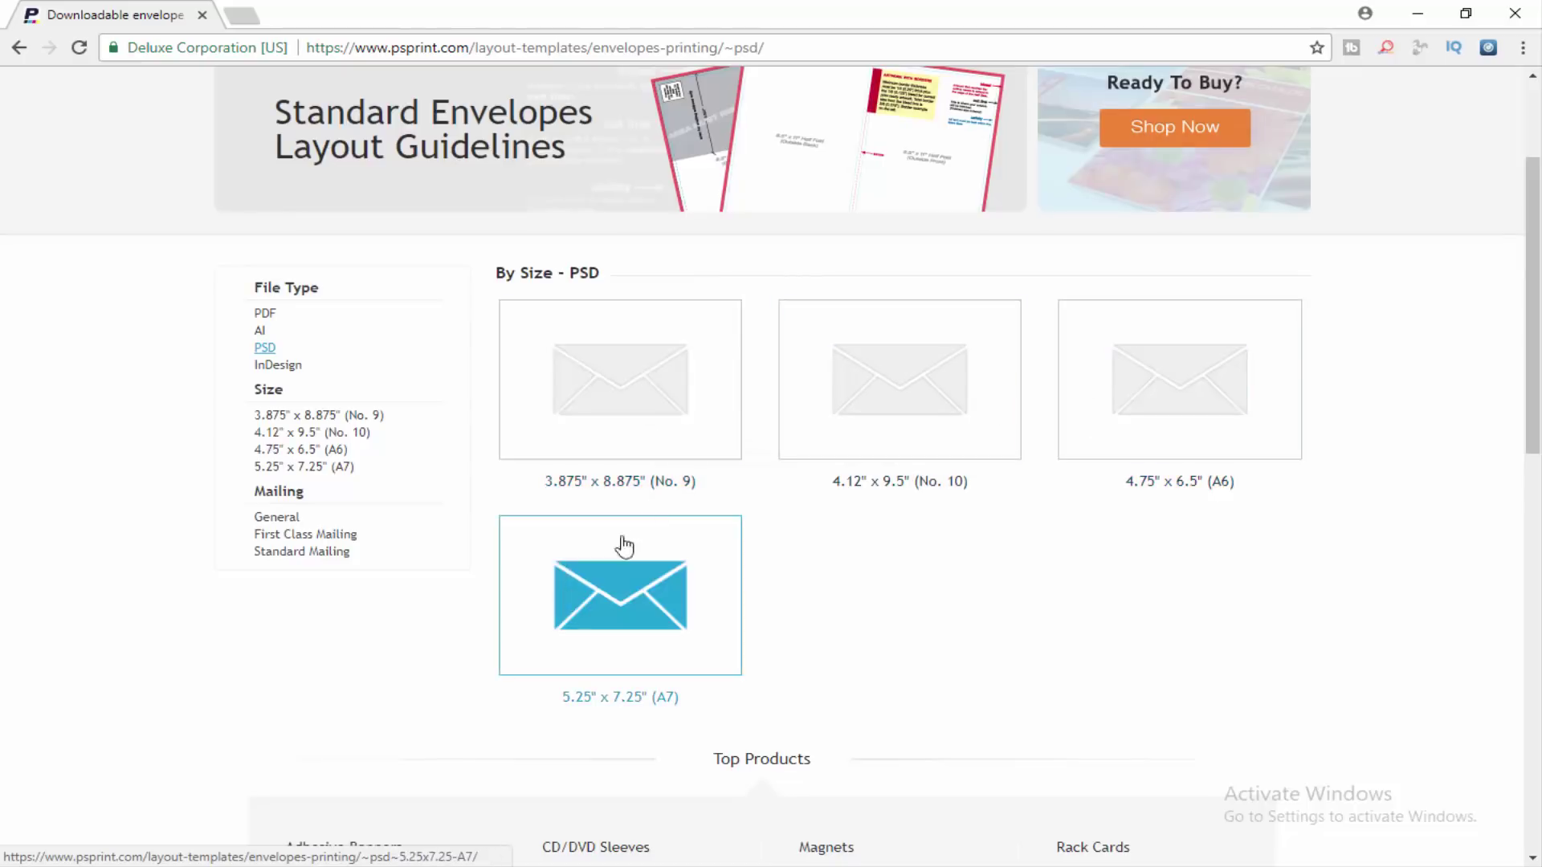
pyautogui.click(594, 603)
pyautogui.click(578, 433)
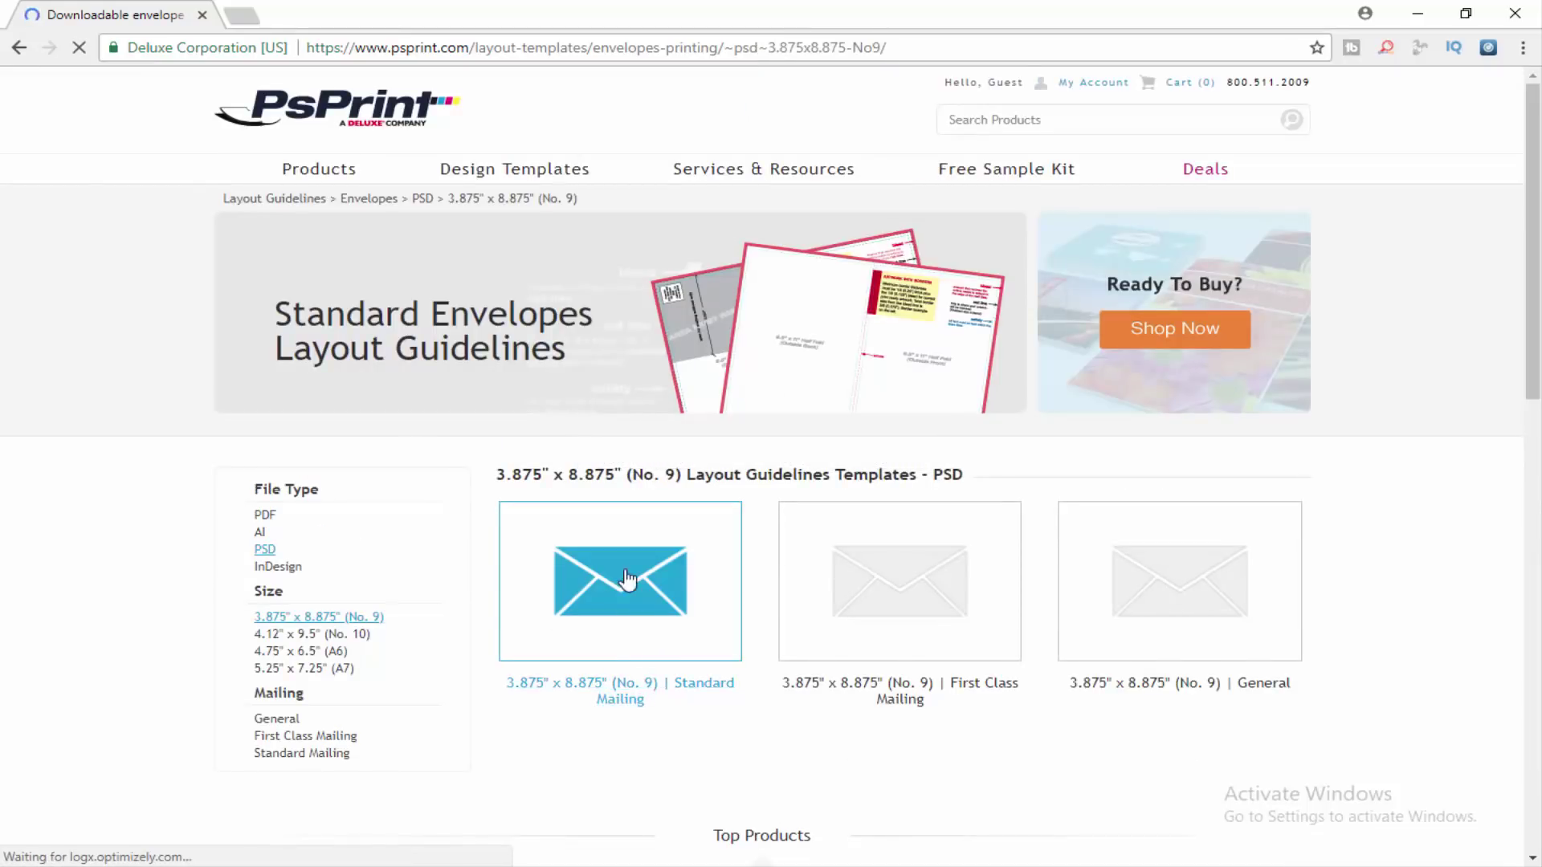
pyautogui.click(623, 693)
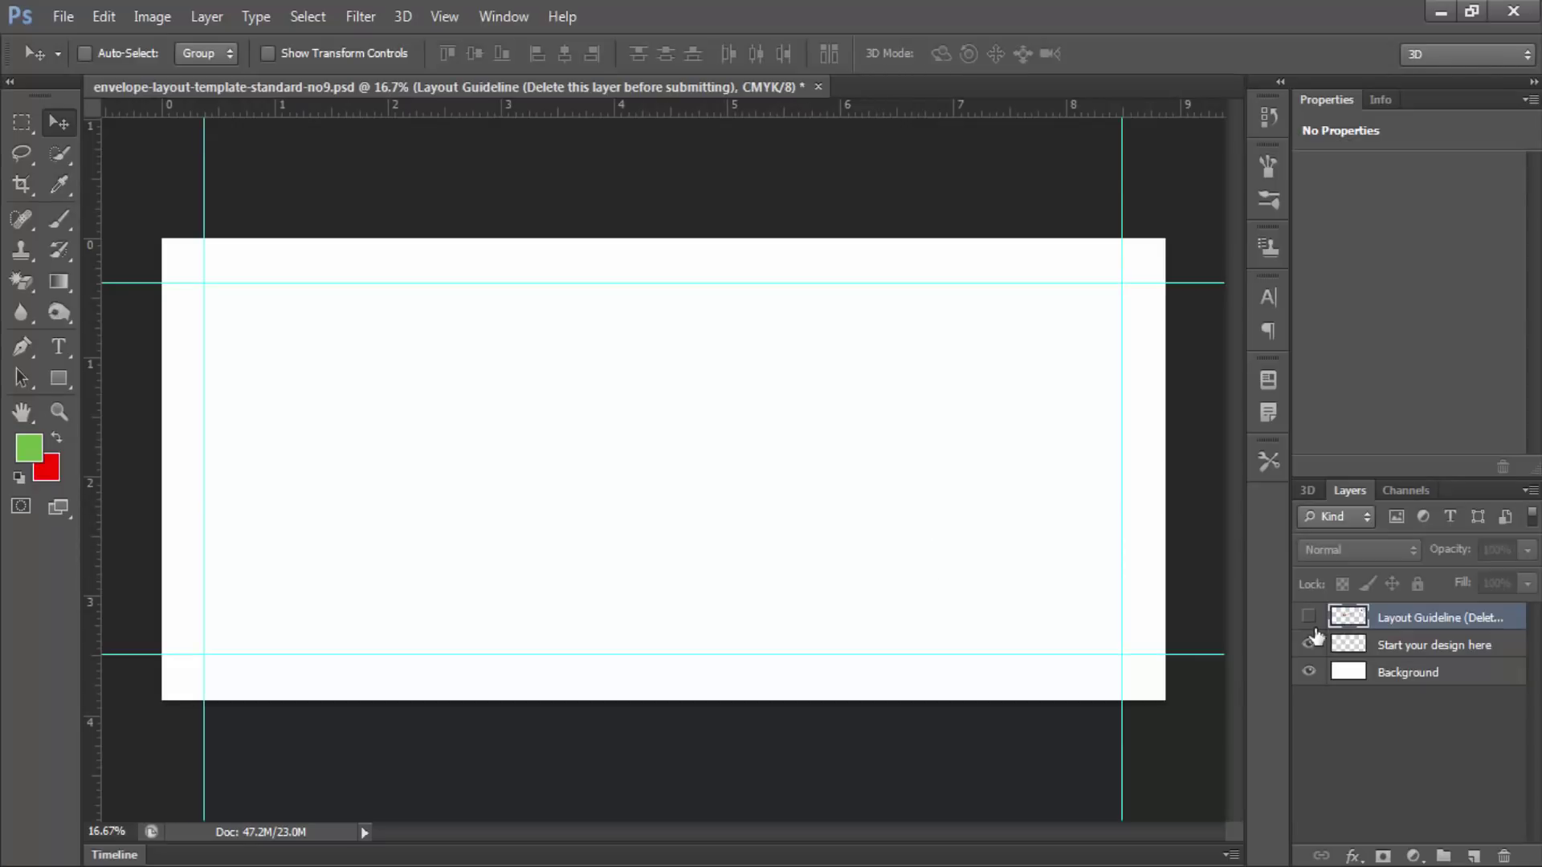
pyautogui.click(1309, 616)
# - Open the attachment_83621679 stationery reference image, look over it, then minimize the viewer
pyautogui.click(1440, 11)
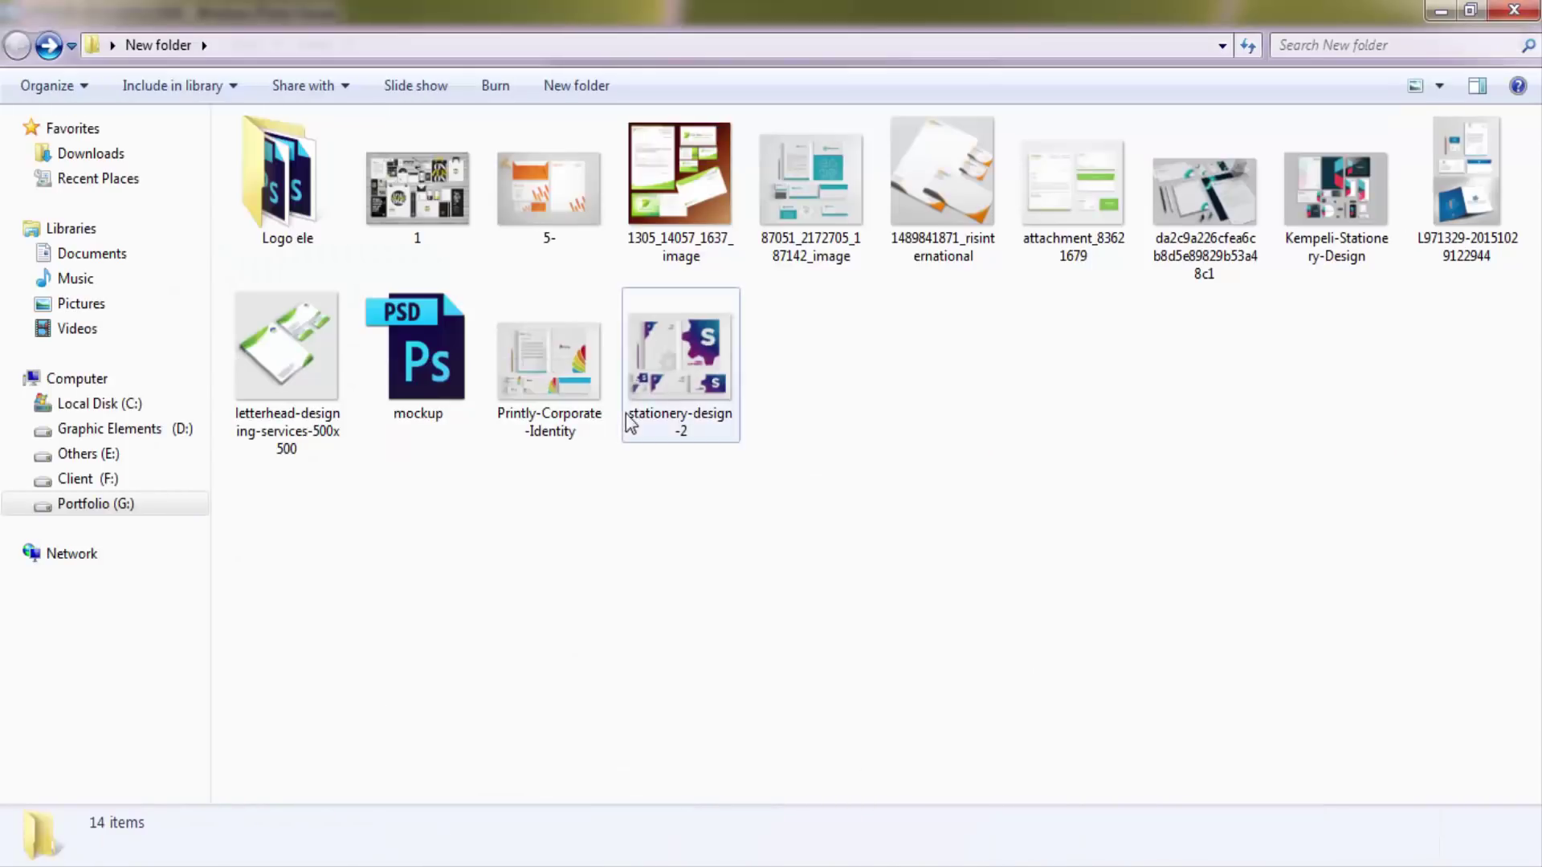
pyautogui.doubleClick(1073, 185)
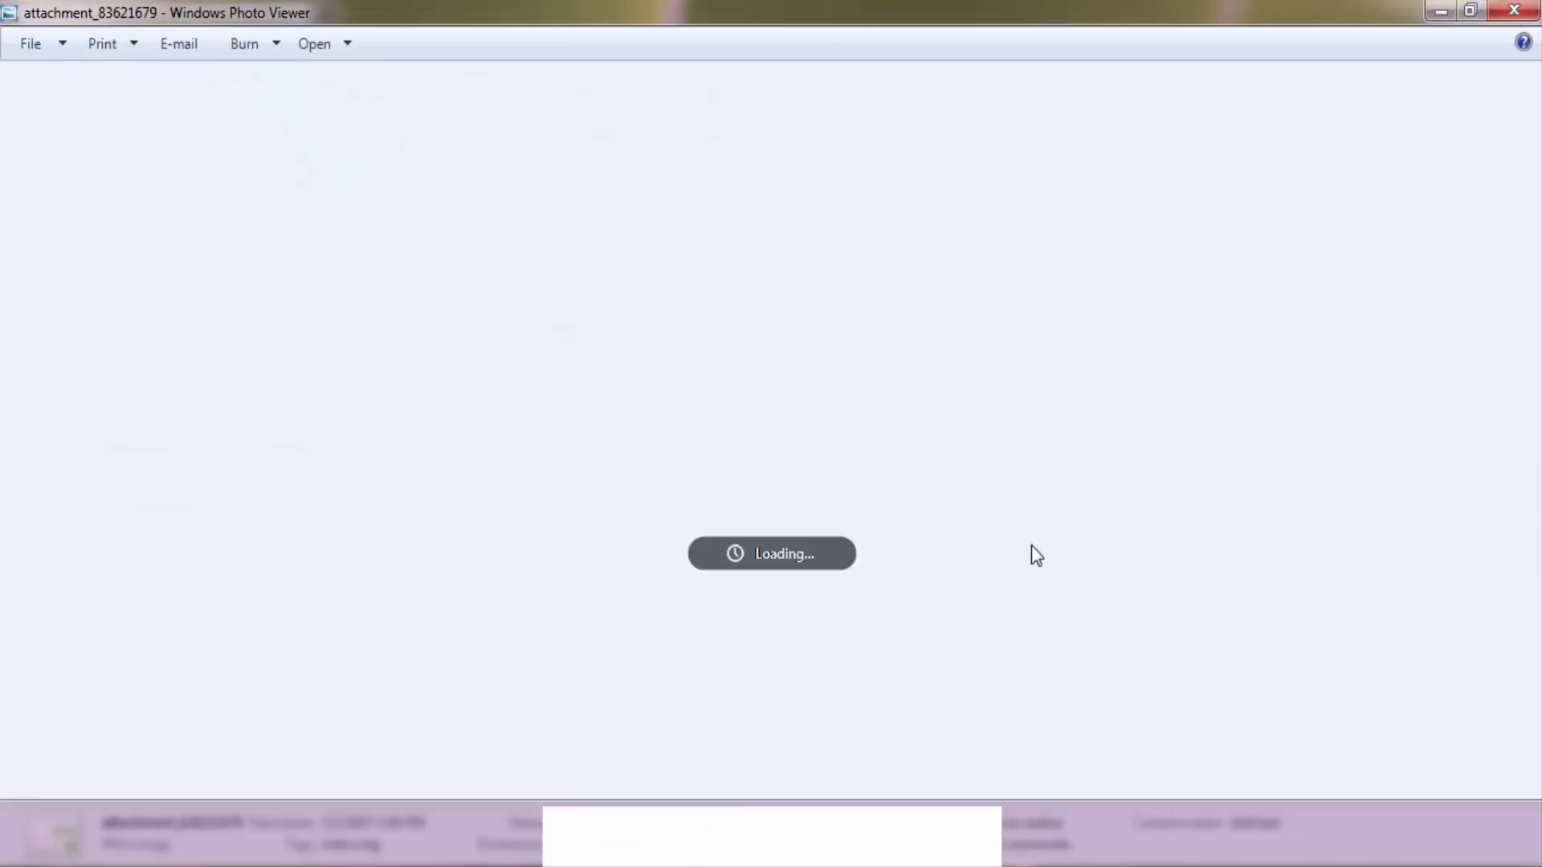
pyautogui.scroll(2, 950, 391)
pyautogui.scroll(-3, 950, 391)
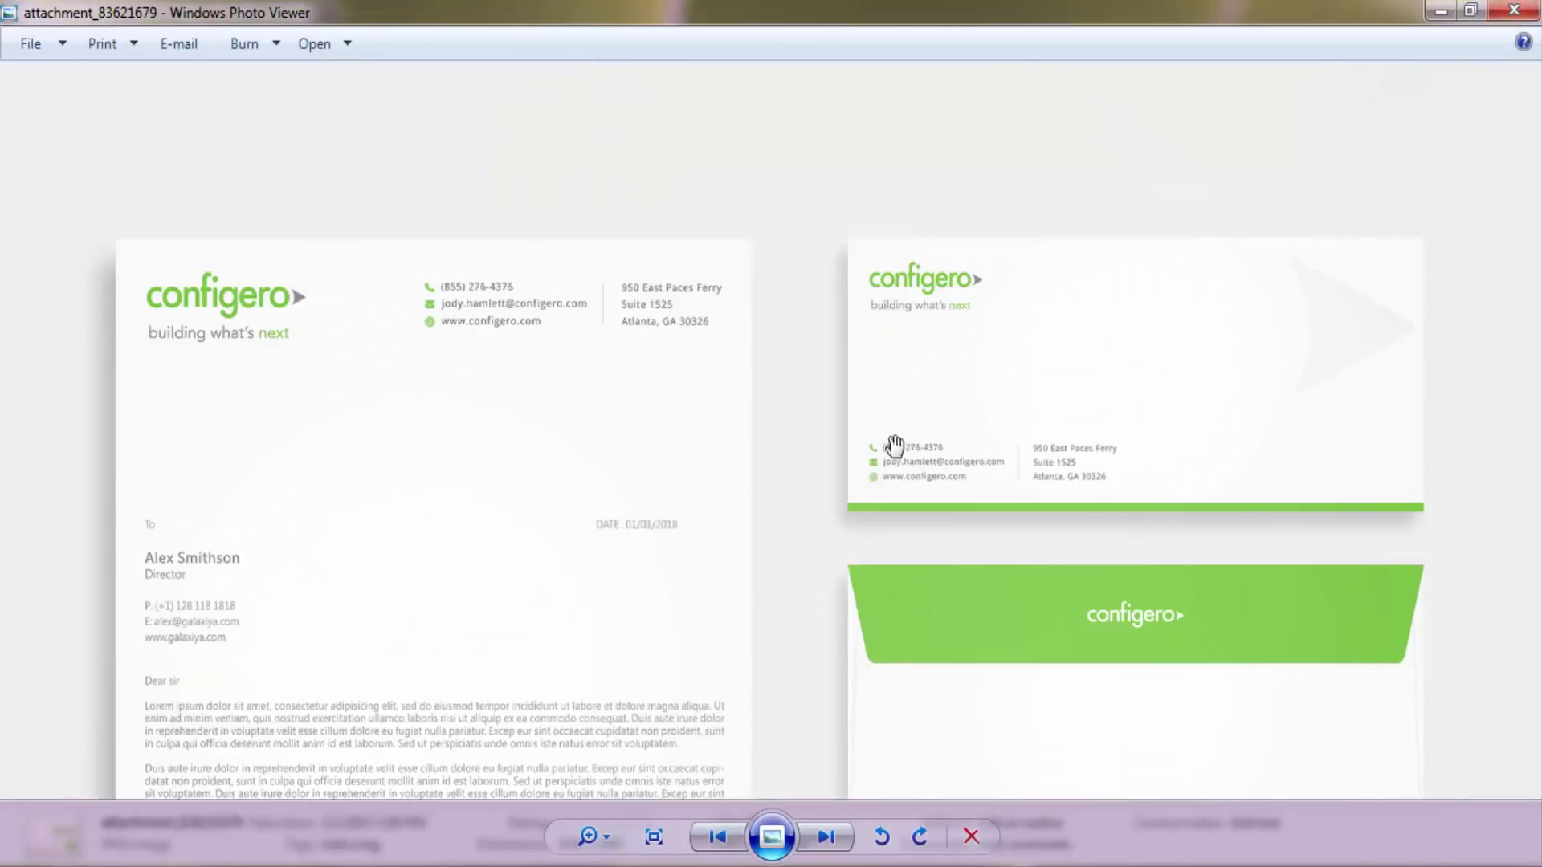
pyautogui.scroll(1, 961, 467)
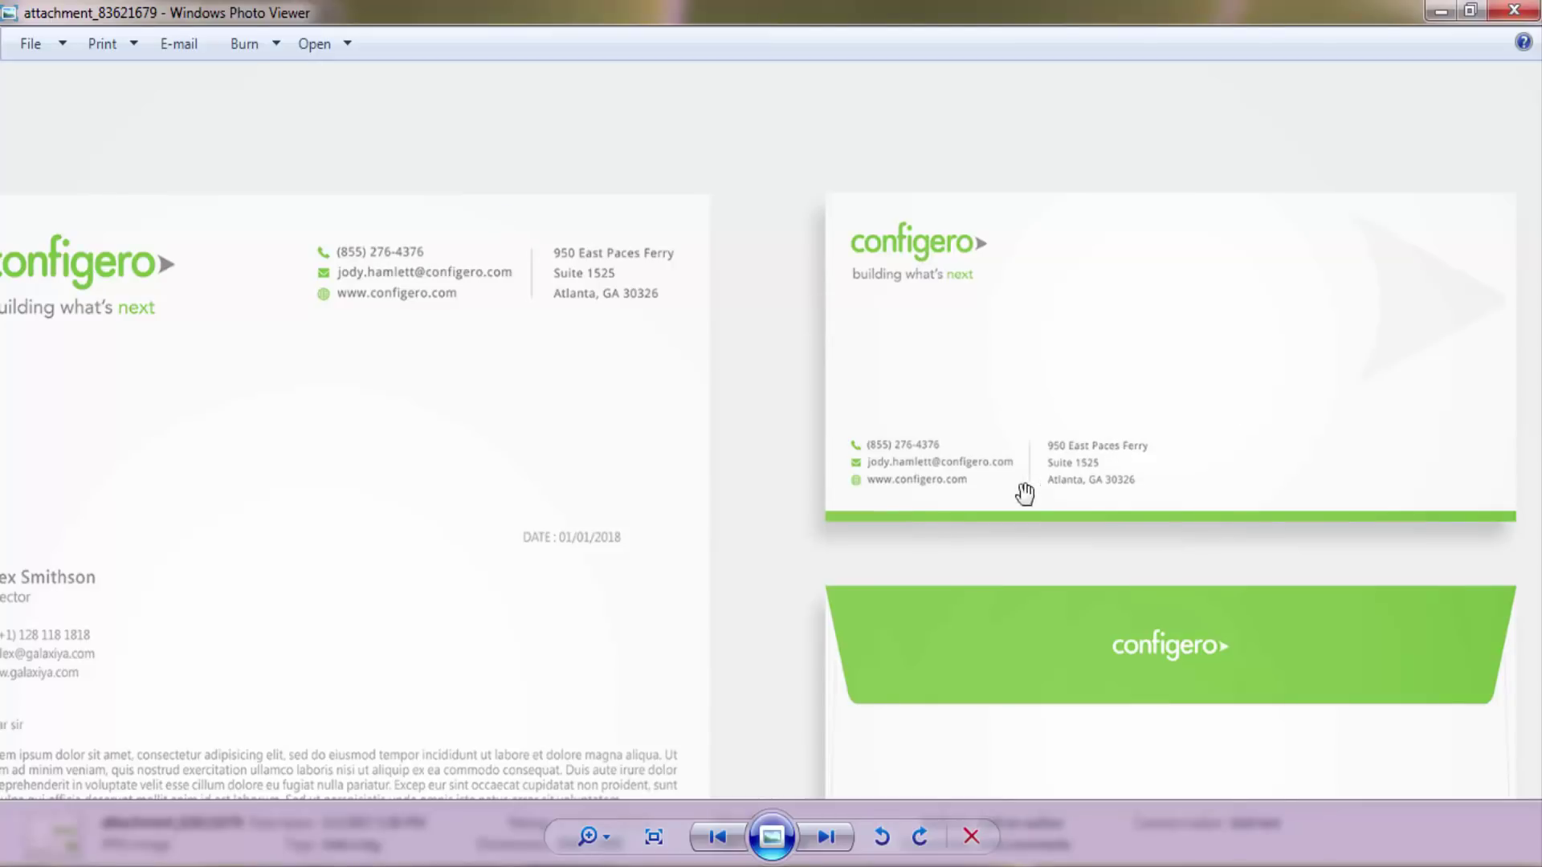
pyautogui.moveTo(1181, 451); pyautogui.dragTo(1055, 502)
pyautogui.scroll(-1, 1056, 502)
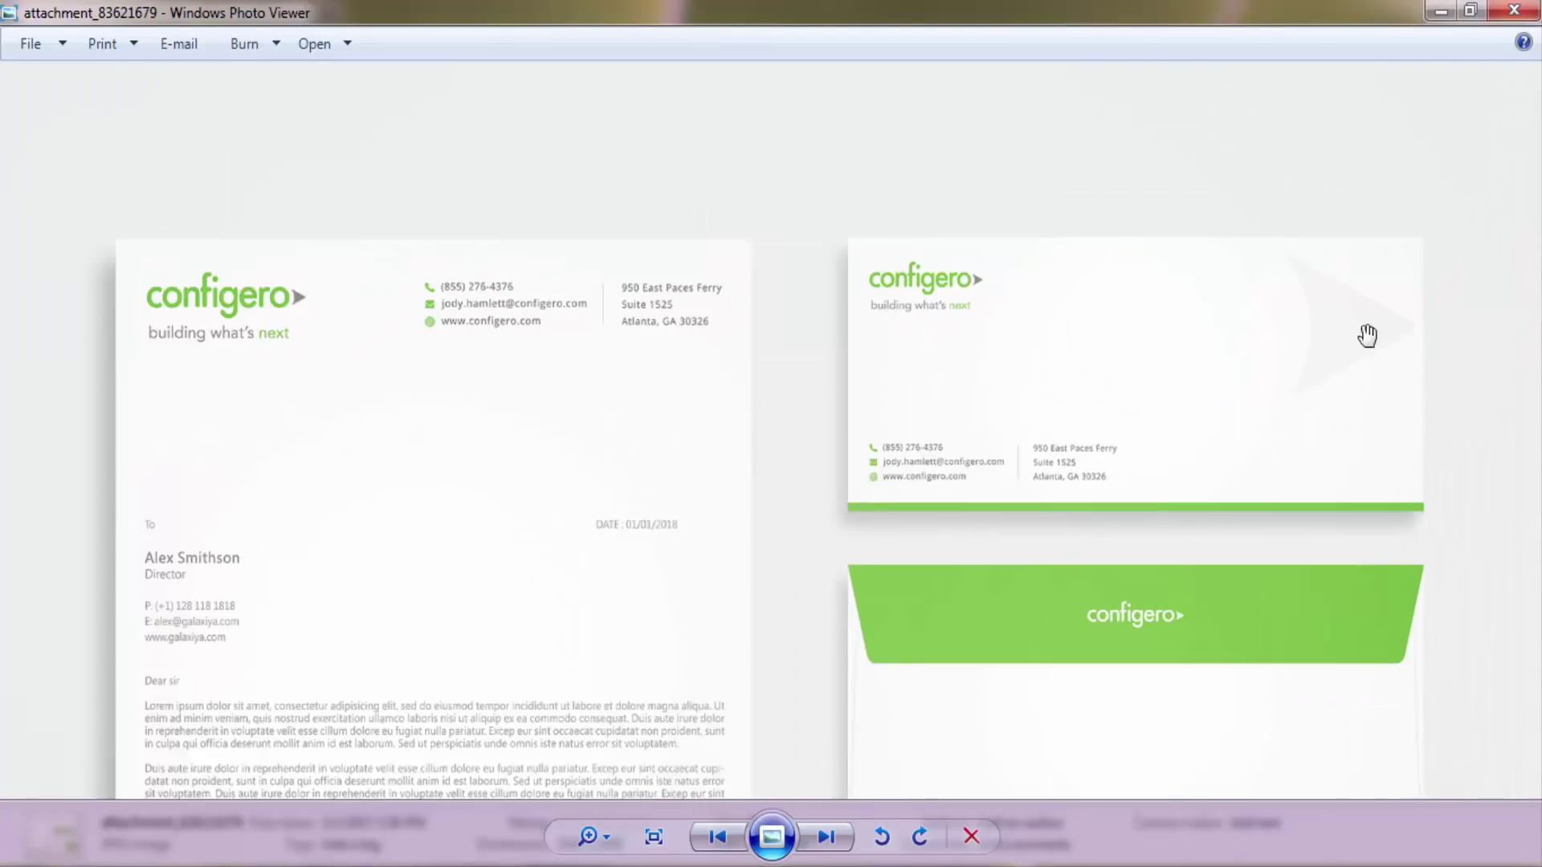
pyautogui.scroll(-1, 1213, 482)
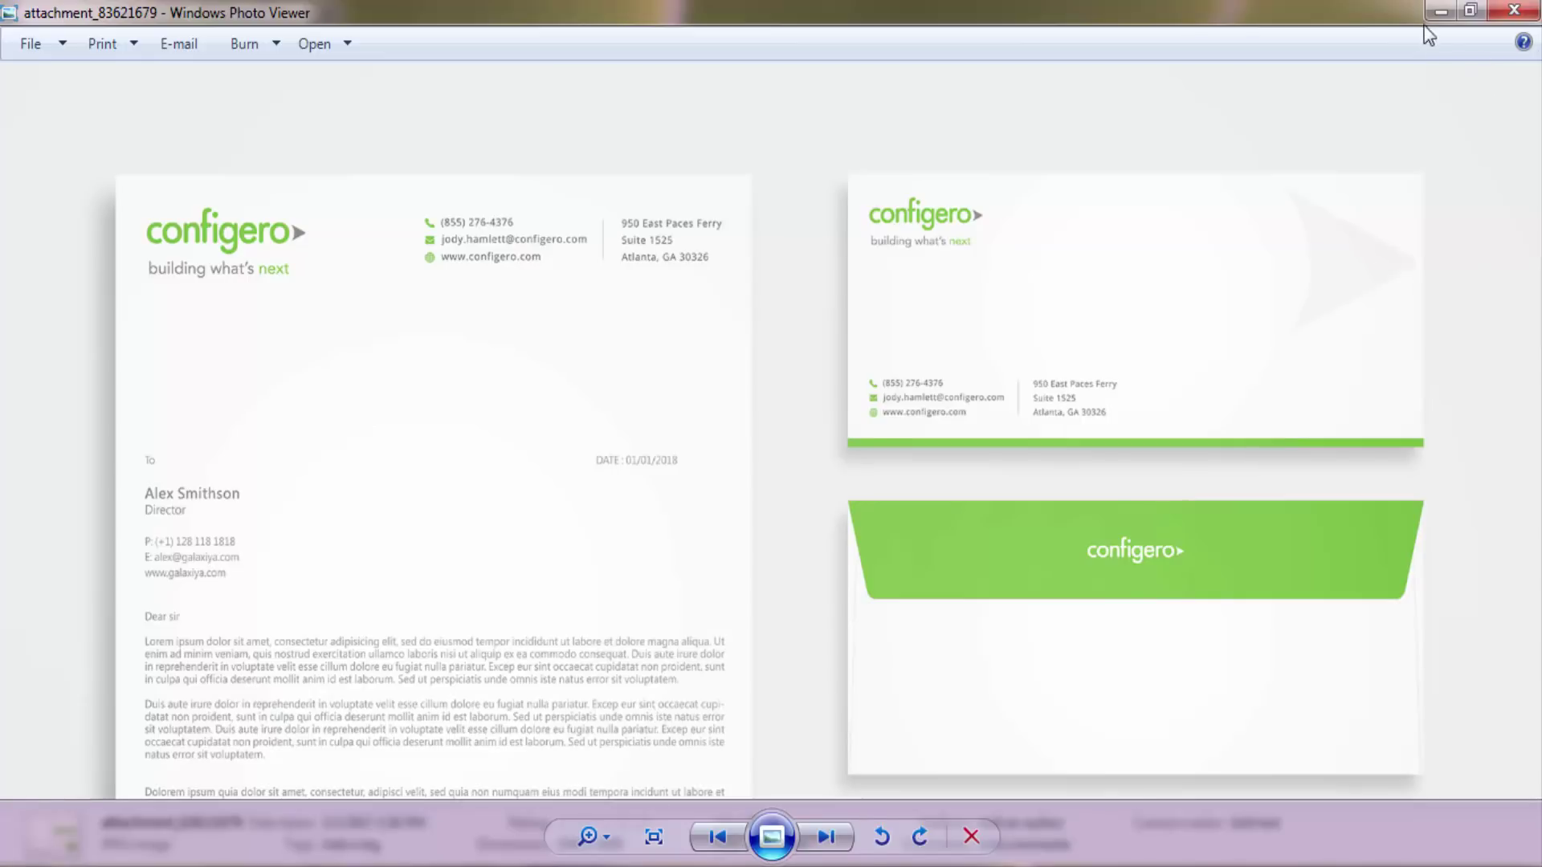
pyautogui.click(1442, 13)
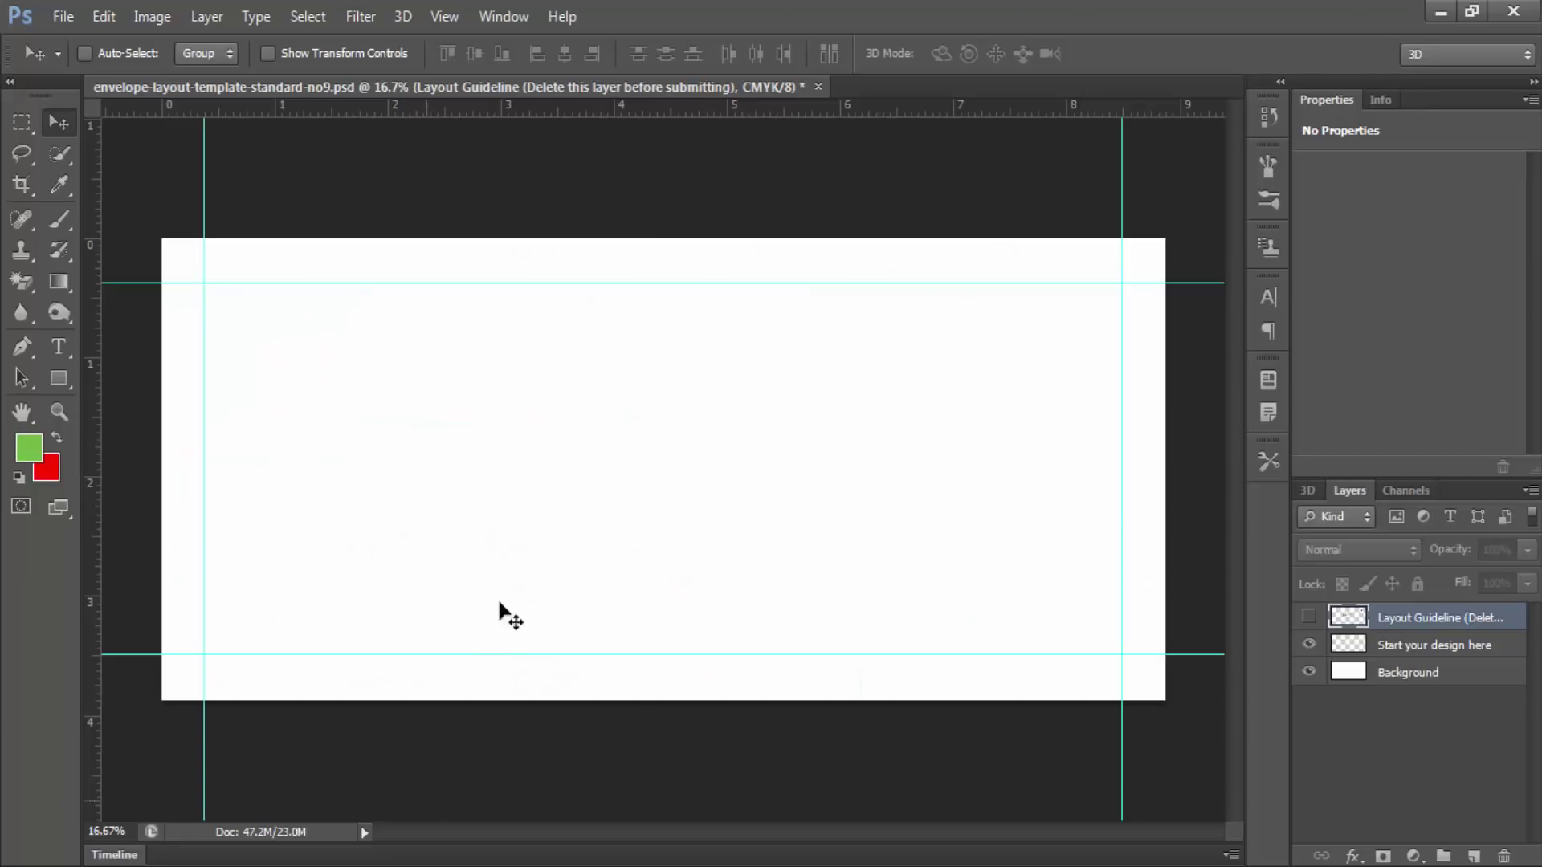
# - Open business card template.psd and copy its Rectangle 3 and 4 stripe layers into the envelope
pyautogui.hotkey('ctrl', 'o')
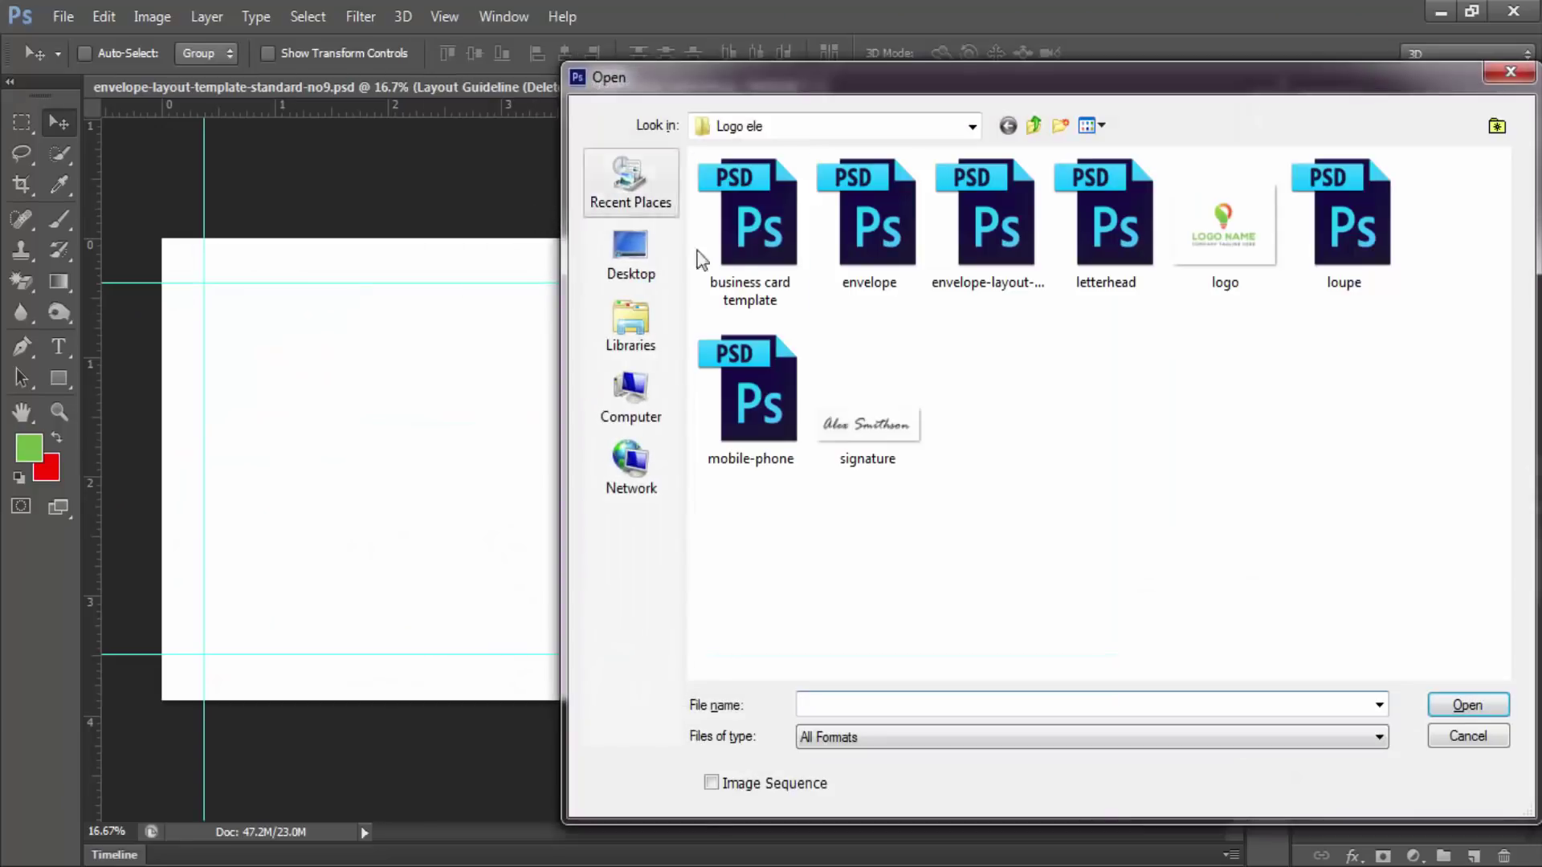
pyautogui.doubleClick(774, 245)
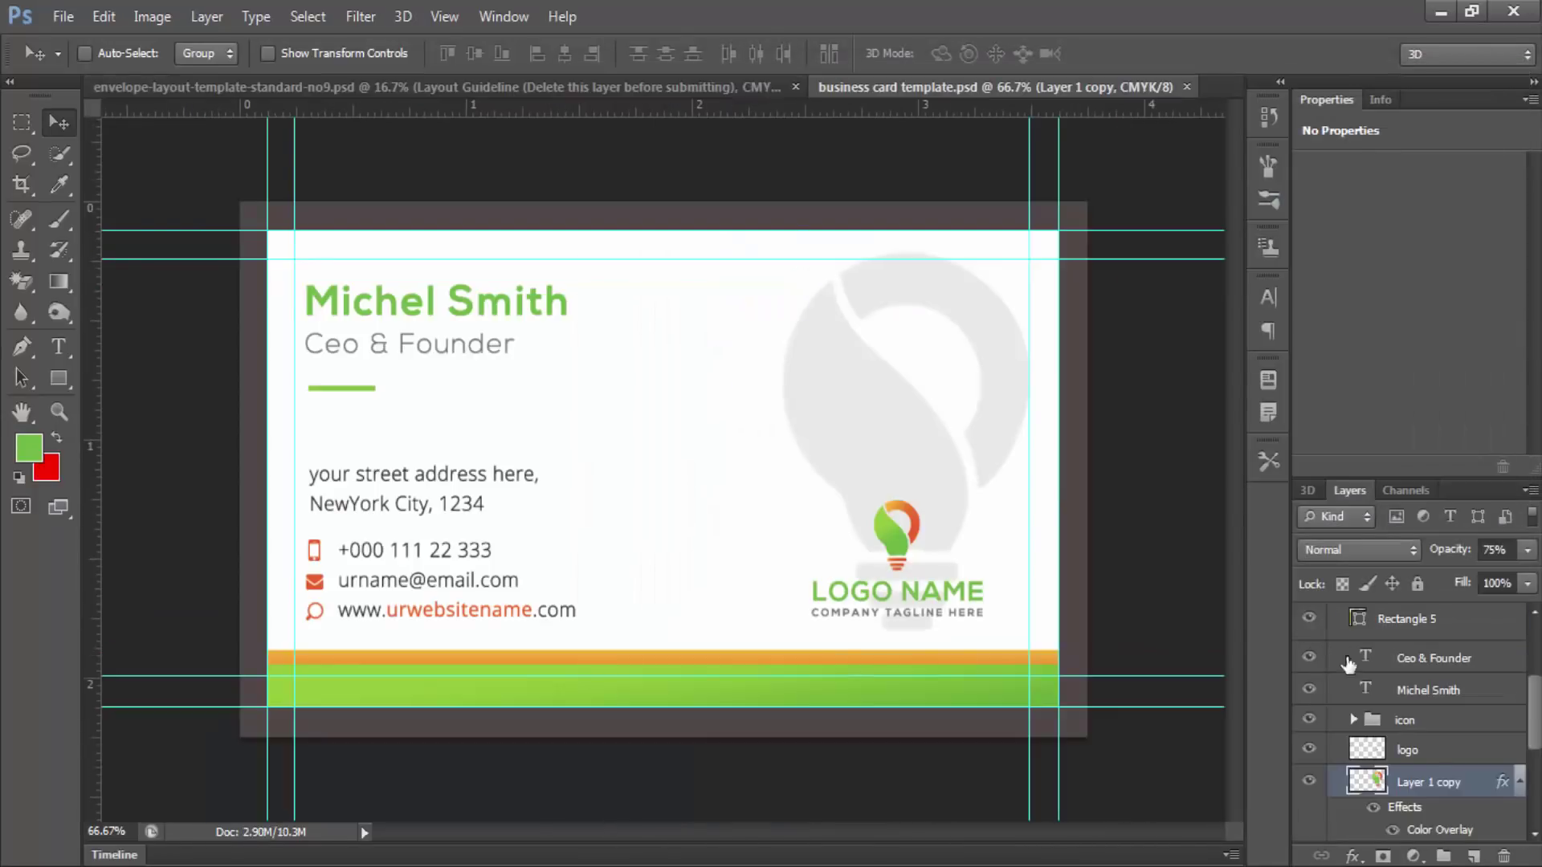
pyautogui.scroll(-3, 1420, 755)
pyautogui.click(1406, 747)
pyautogui.keyDown('shift'); pyautogui.click(1406, 655); pyautogui.keyUp('shift')
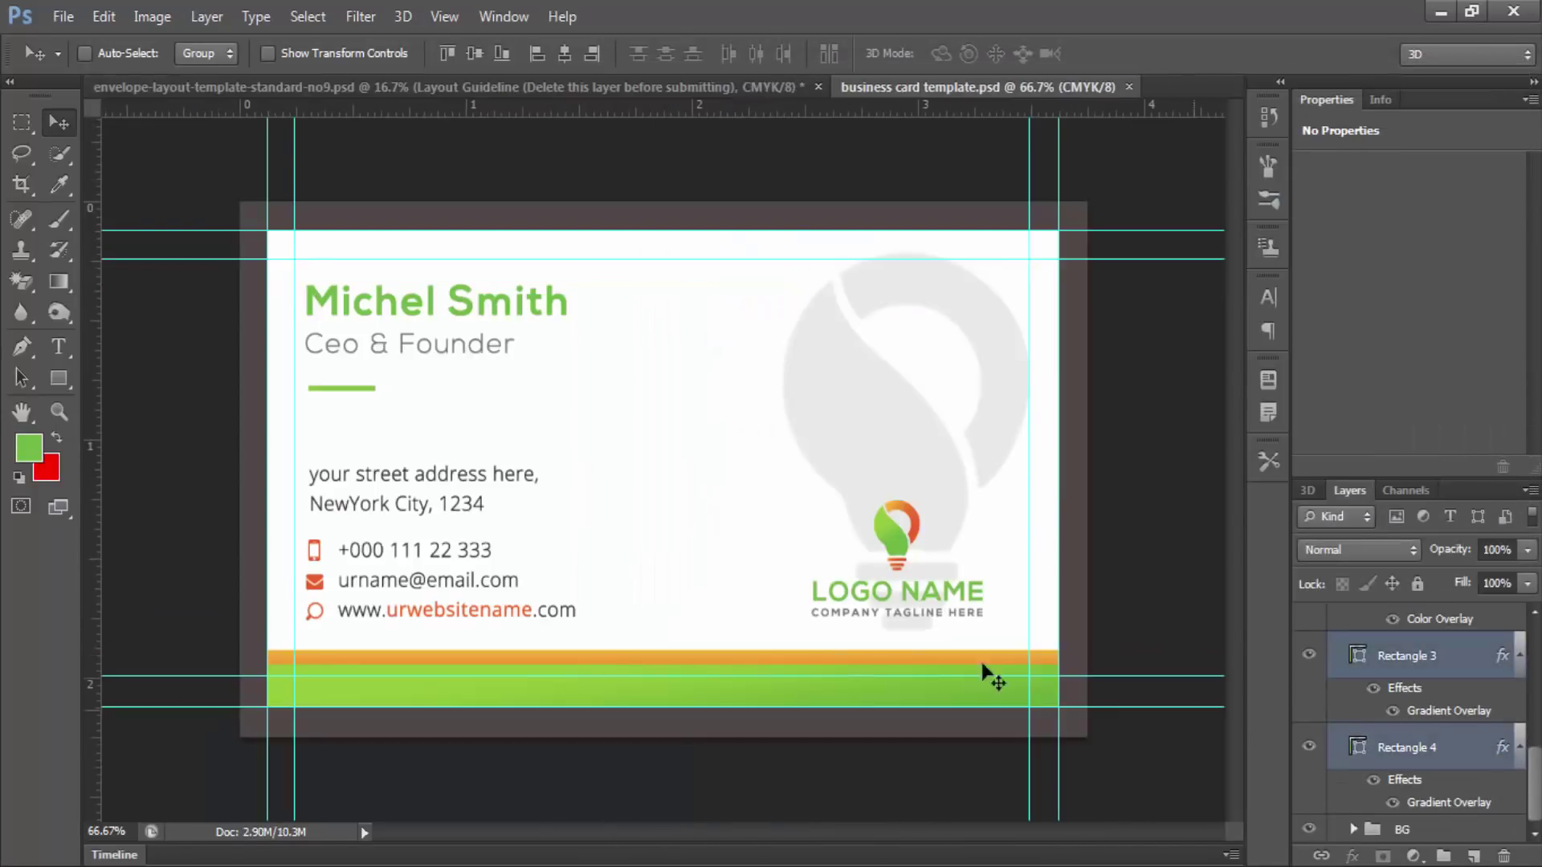
pyautogui.moveTo(506, 671); pyautogui.dragTo(645, 644)
# - Stretch the orange and green stripe across the envelope's full width along its bottom edge
pyautogui.hotkey('ctrl', 't')
pyautogui.moveTo(795, 633); pyautogui.dragTo(1216, 579)
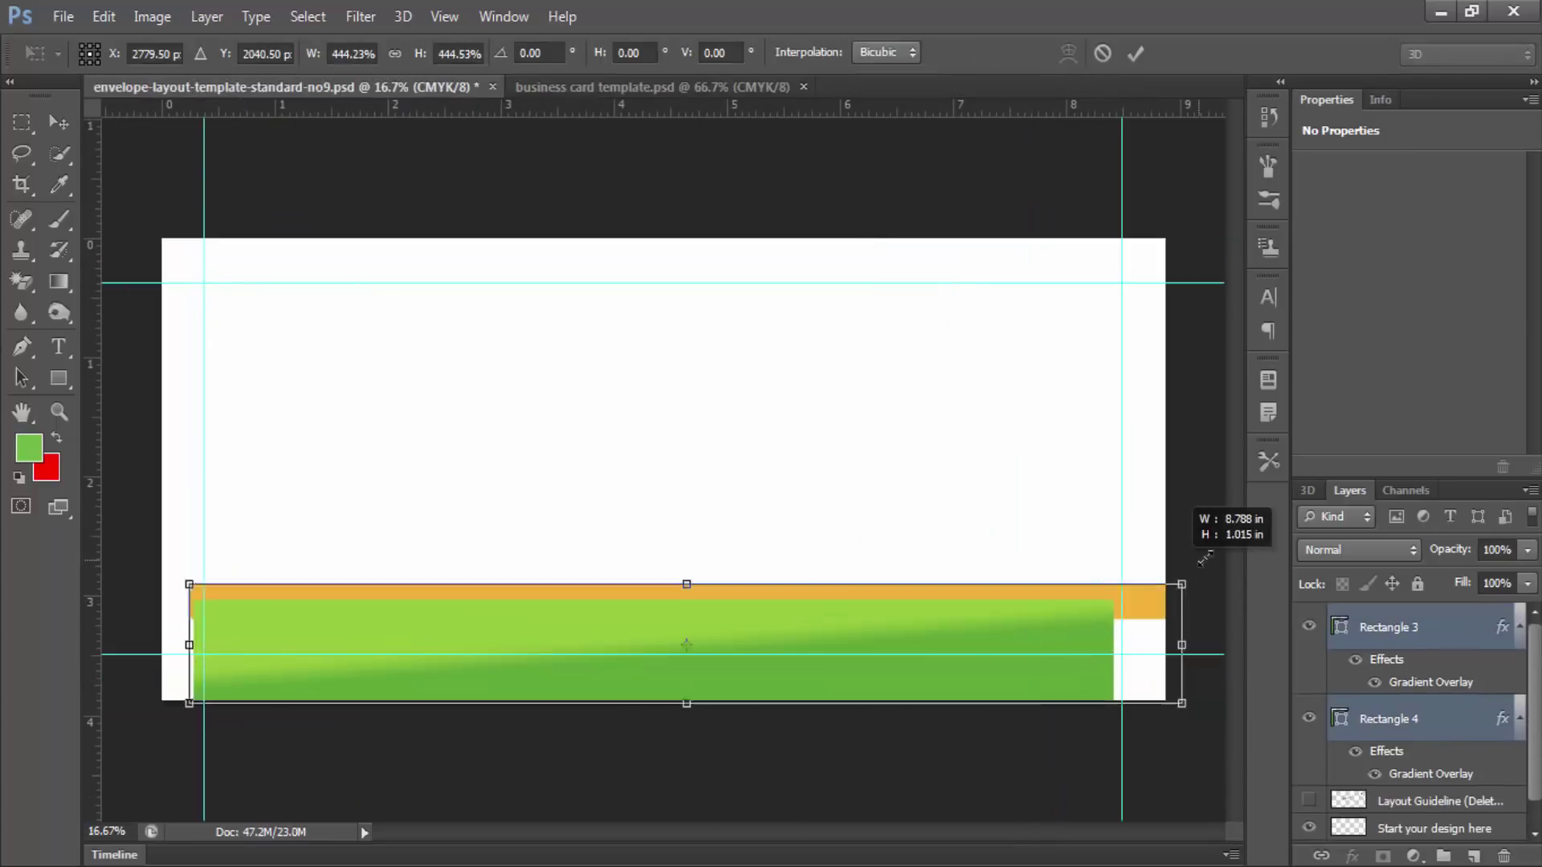
pyautogui.moveTo(950, 652); pyautogui.dragTo(947, 723)
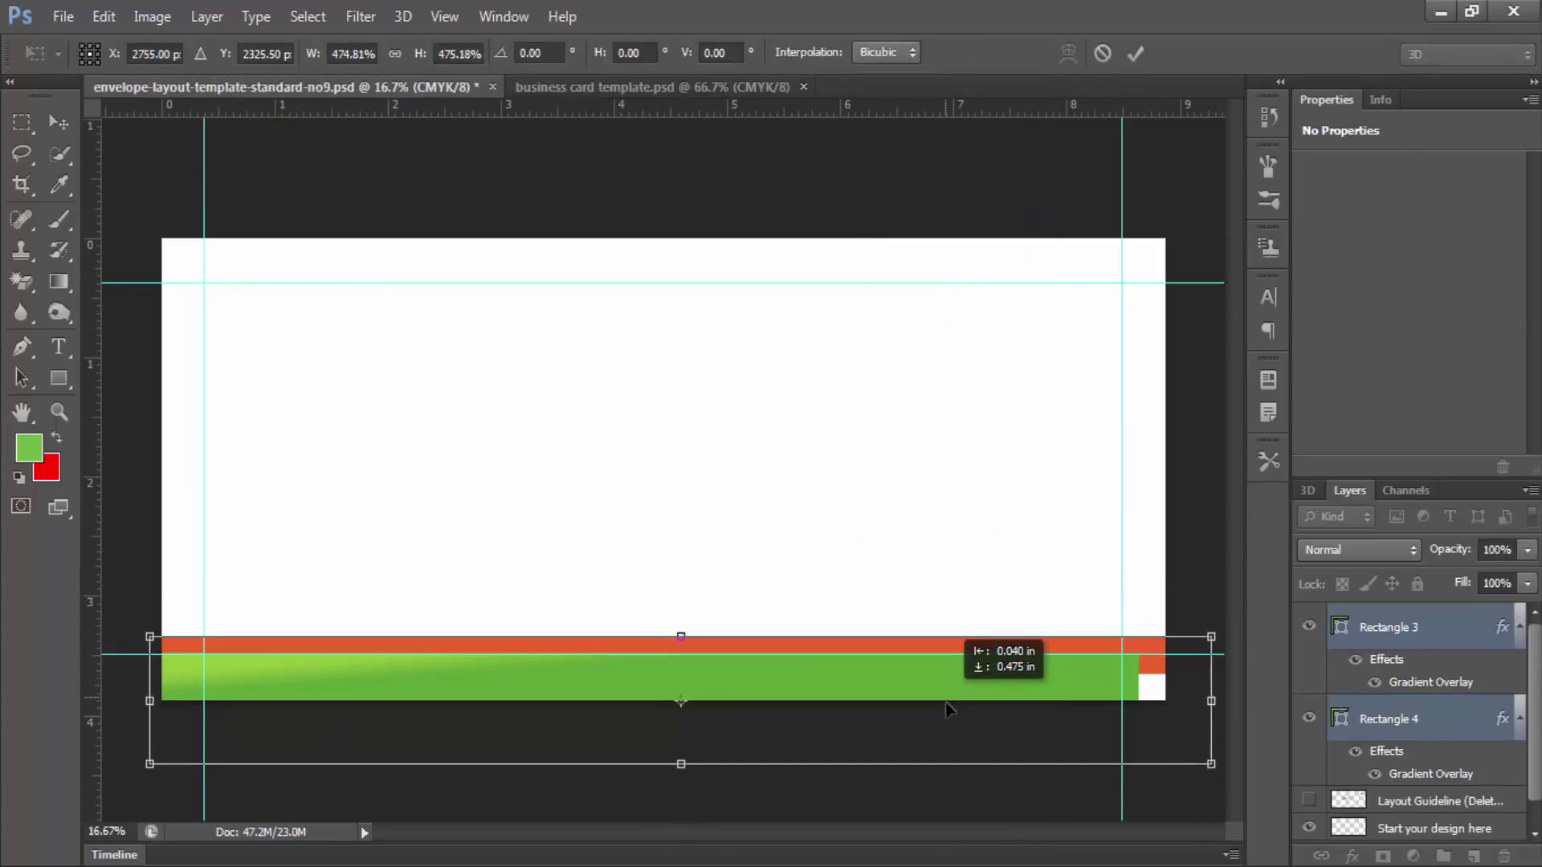
pyautogui.moveTo(946, 723); pyautogui.dragTo(981, 699)
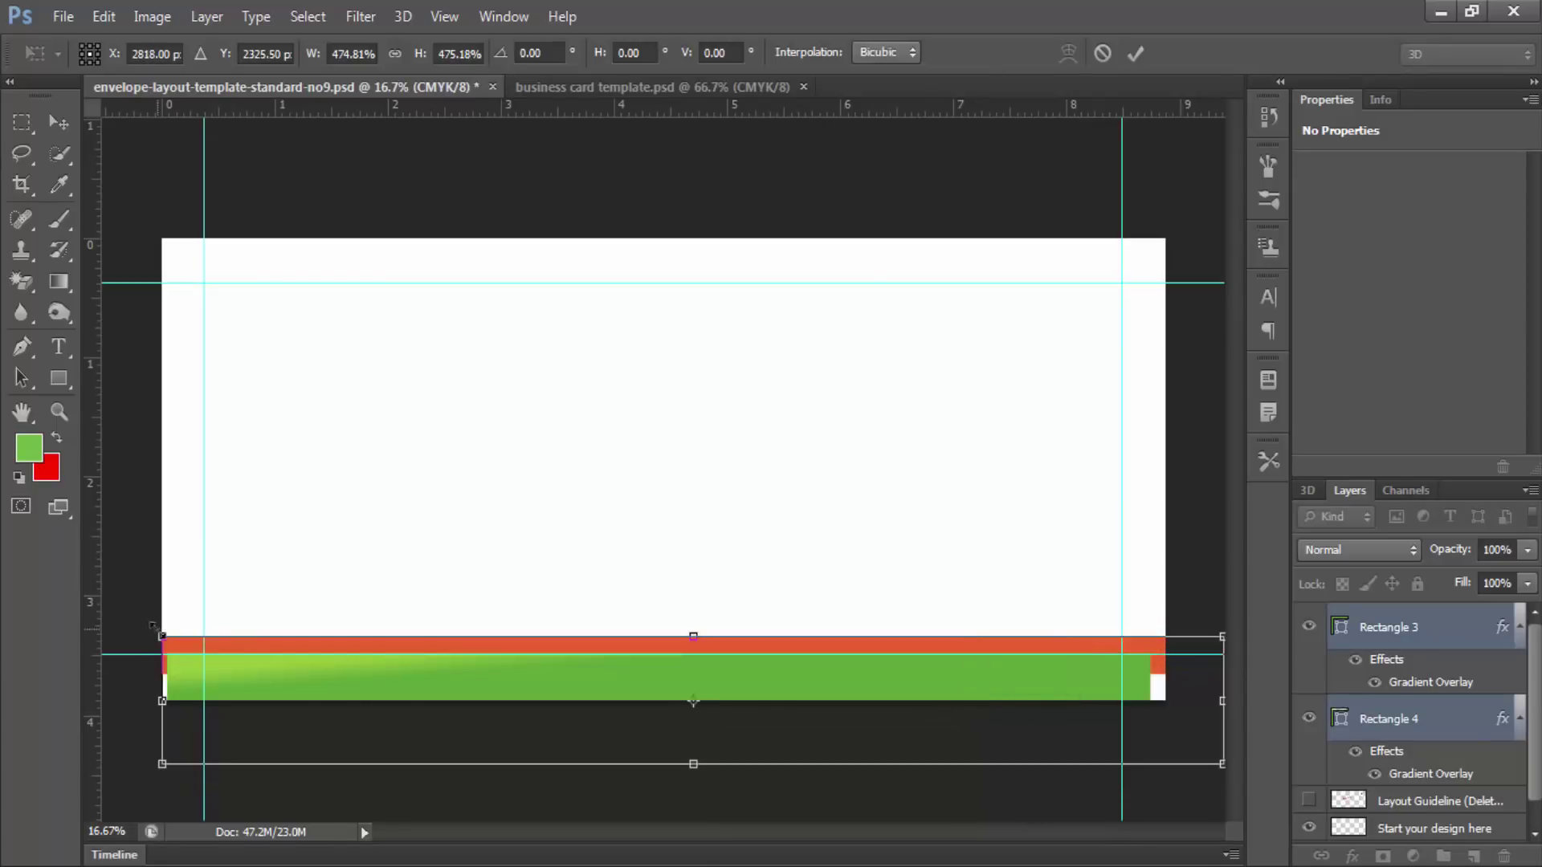
pyautogui.moveTo(153, 631); pyautogui.dragTo(126, 632)
pyautogui.press('Return')
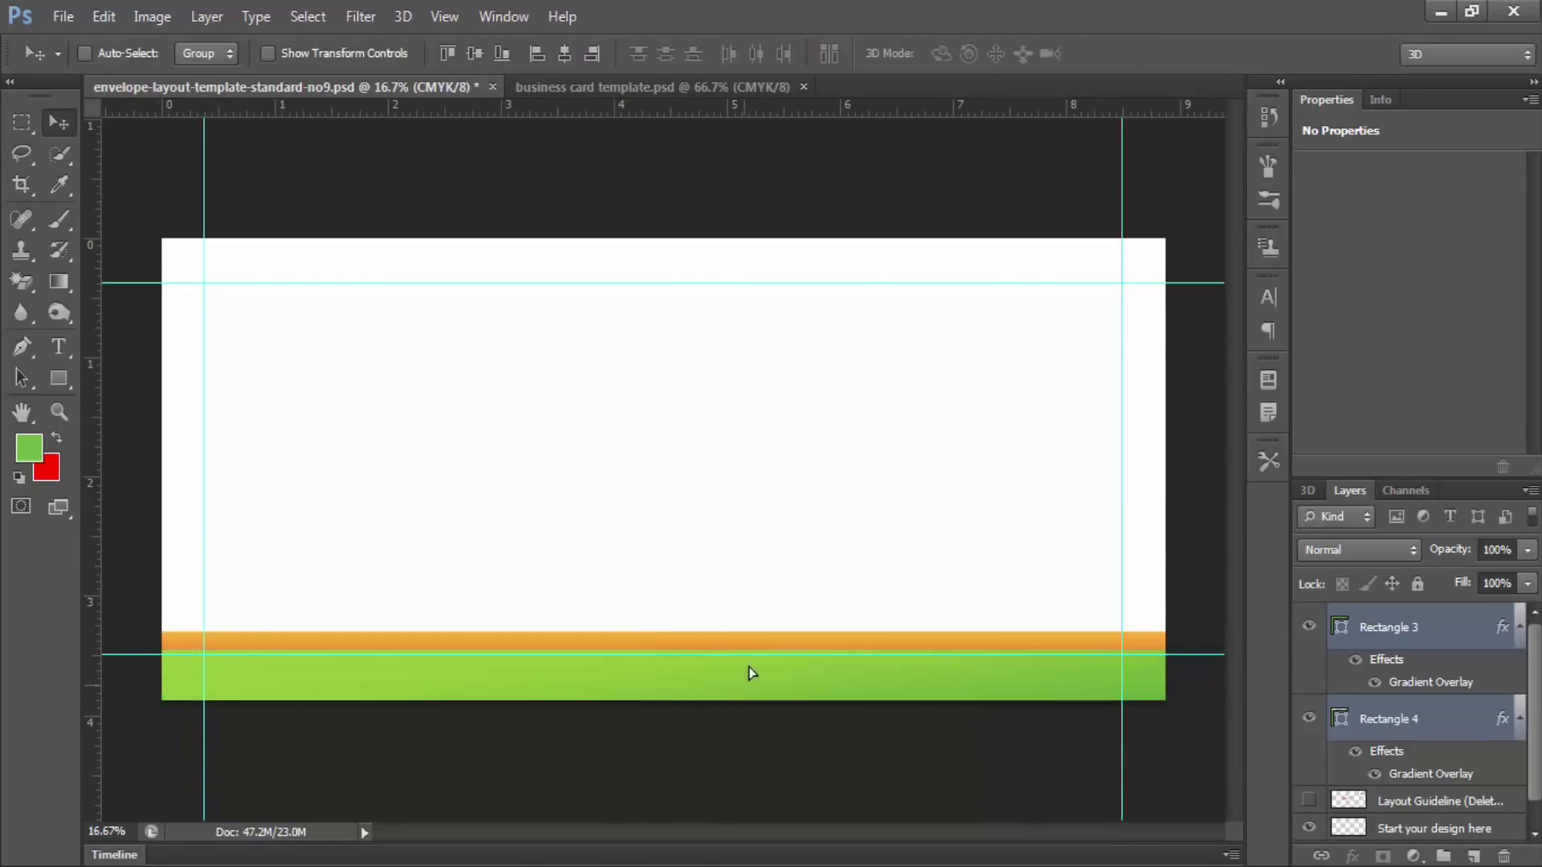
pyautogui.moveTo(749, 666)
pyautogui.mouseDown()
pyautogui.moveTo(752, 652)
pyautogui.moveTo(742, 702)
pyautogui.mouseUp()
# - Shorten the green Rectangle 3 bar from the bottom
pyautogui.click(1434, 723)
pyautogui.hotkey('ctrl', 't')
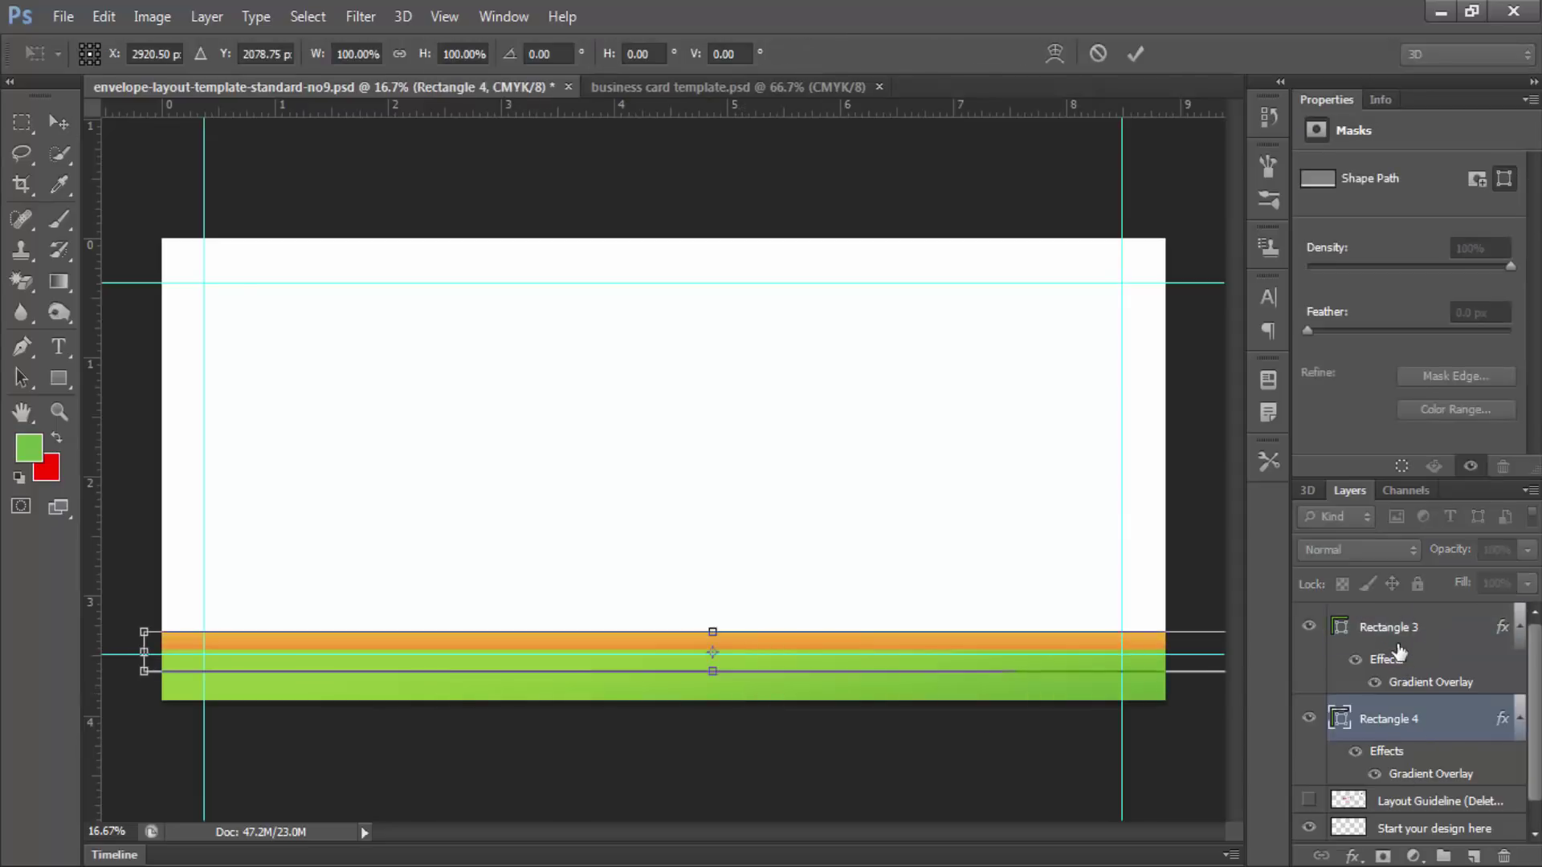
pyautogui.click(1399, 653)
pyautogui.hotkey('ctrl', 't')
pyautogui.moveTo(677, 765); pyautogui.dragTo(677, 700)
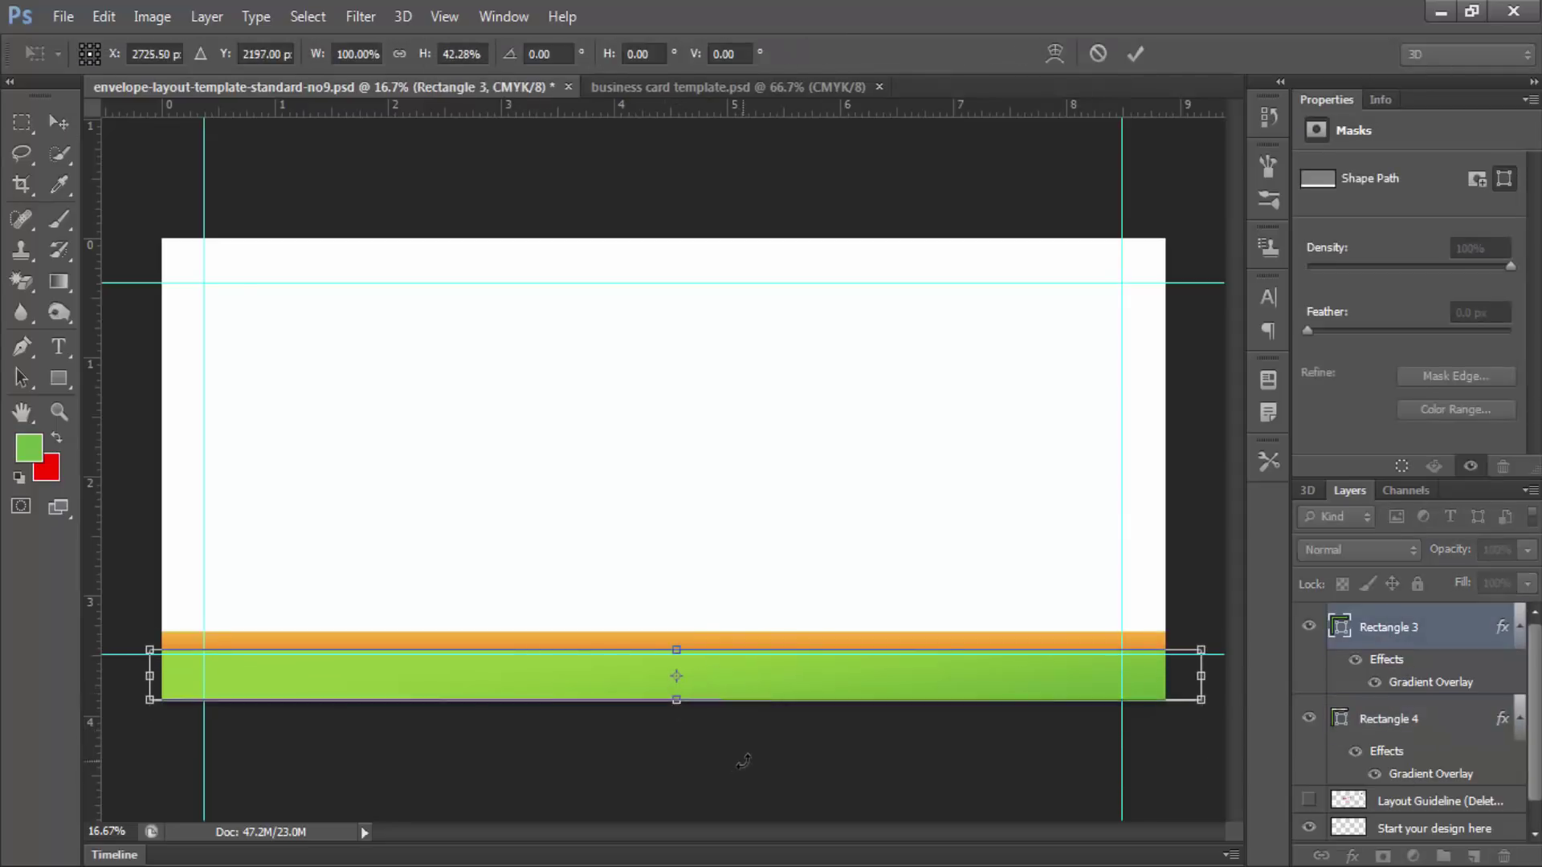
pyautogui.press('Return')
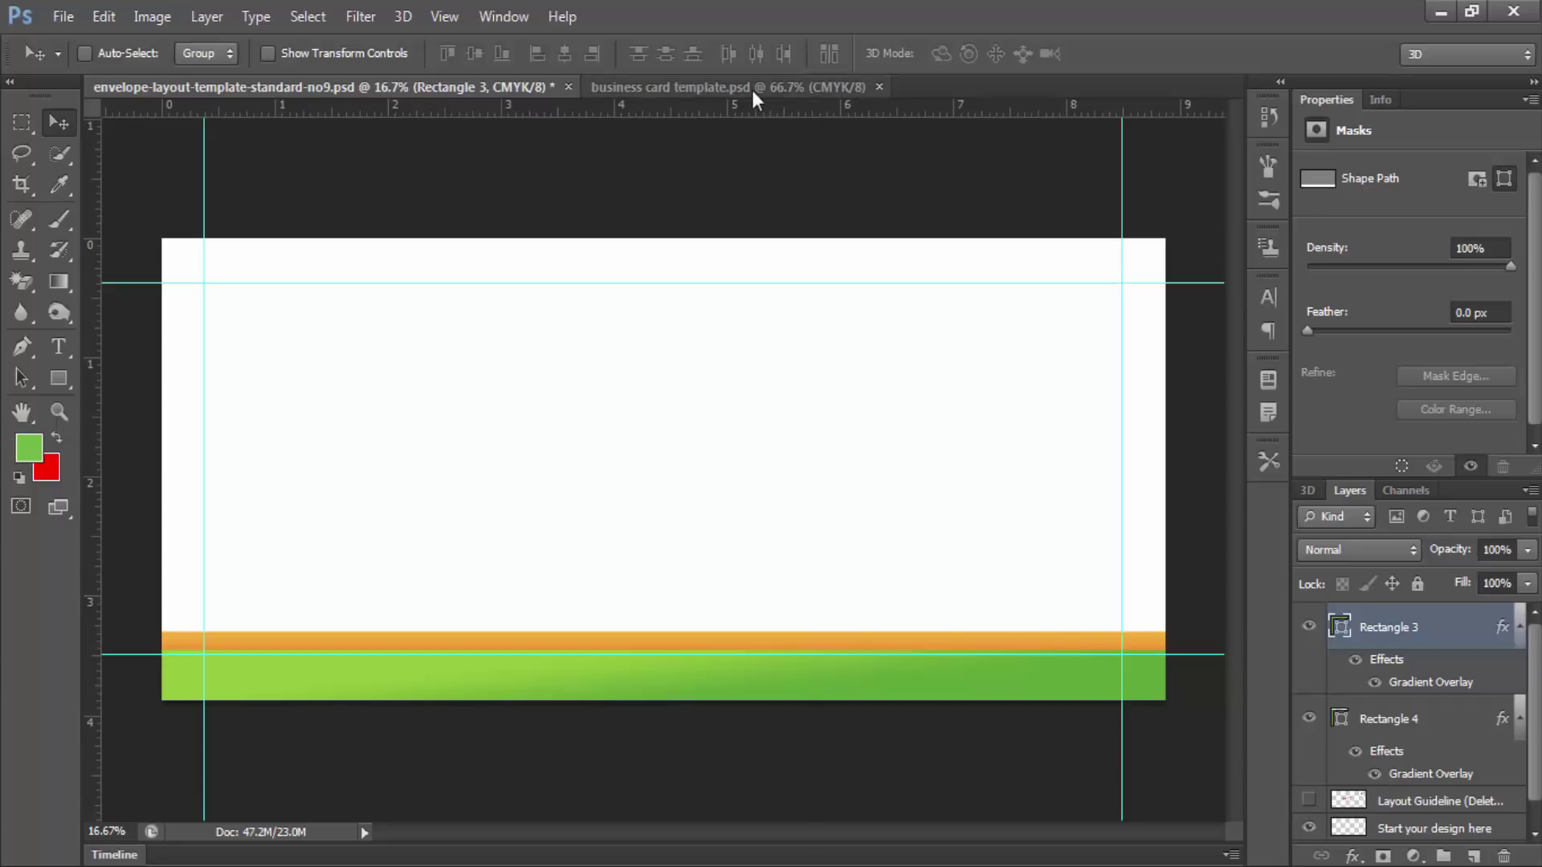
pyautogui.click(755, 87)
pyautogui.click(1335, 645)
# - Copy the card's logo layer (Layer 1) into the envelope and enlarge it
pyautogui.click(1414, 674)
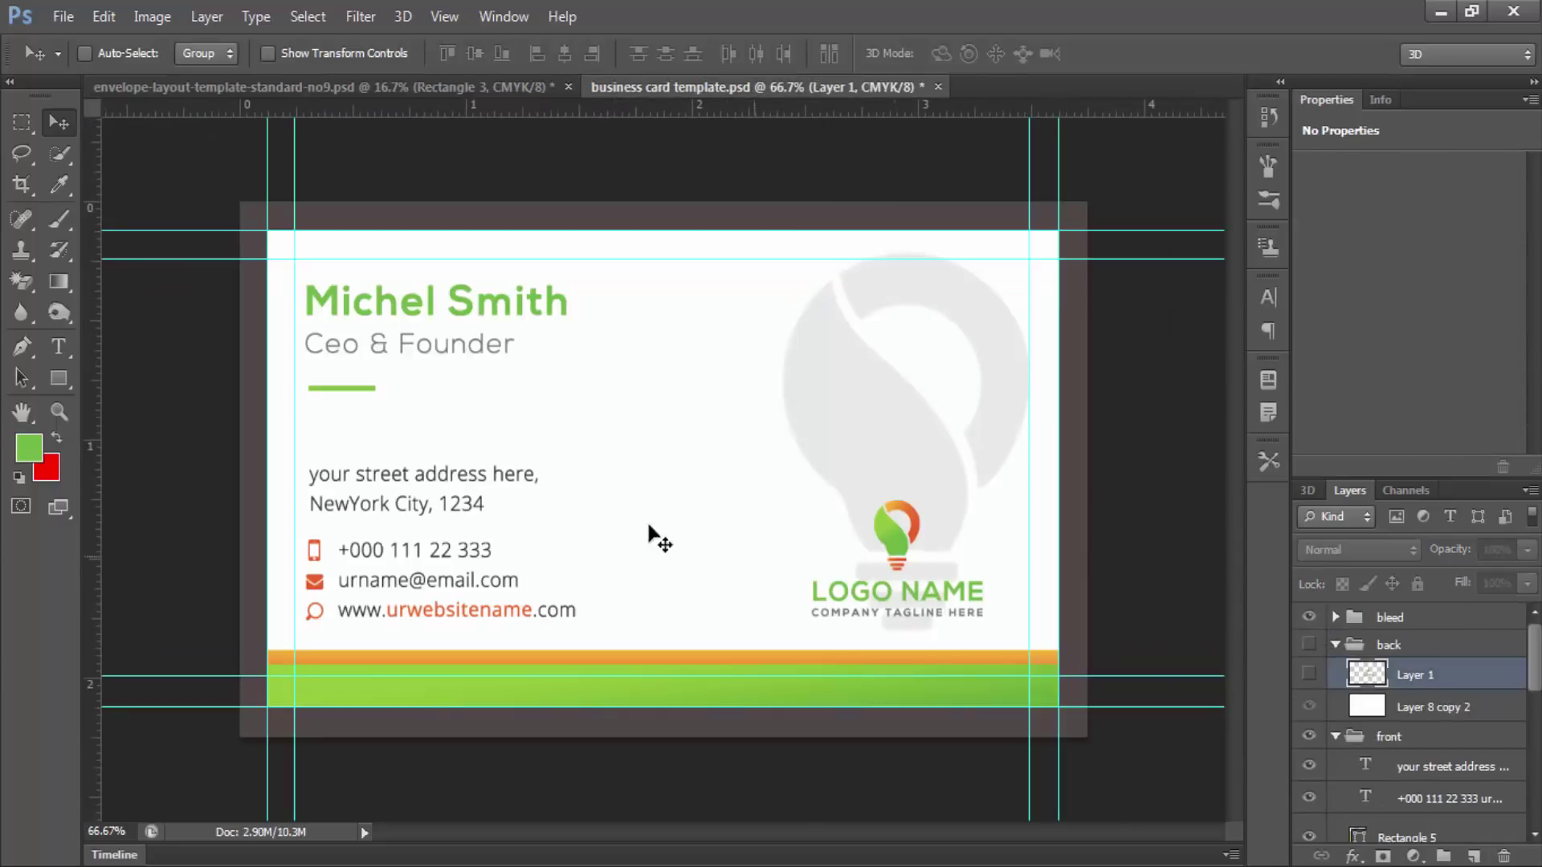
pyautogui.click(195, 89)
pyautogui.moveTo(257, 143); pyautogui.dragTo(524, 398)
pyautogui.hotkey('ctrl', 't')
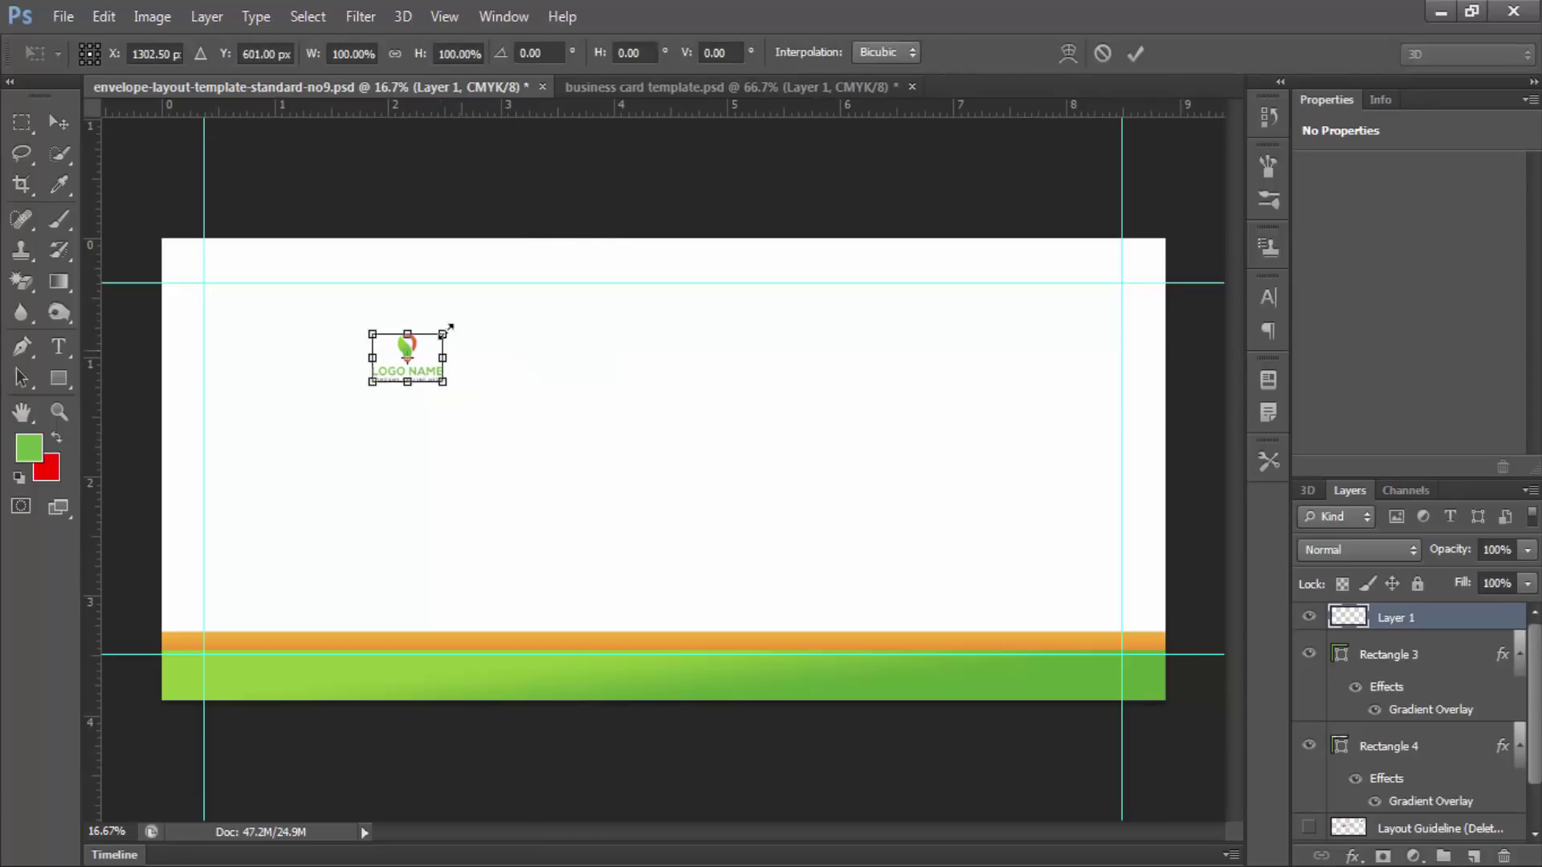
pyautogui.moveTo(448, 327)
pyautogui.mouseDown()
pyautogui.moveTo(498, 341)
pyautogui.moveTo(341, 366)
pyautogui.mouseUp()
pyautogui.press('Return')
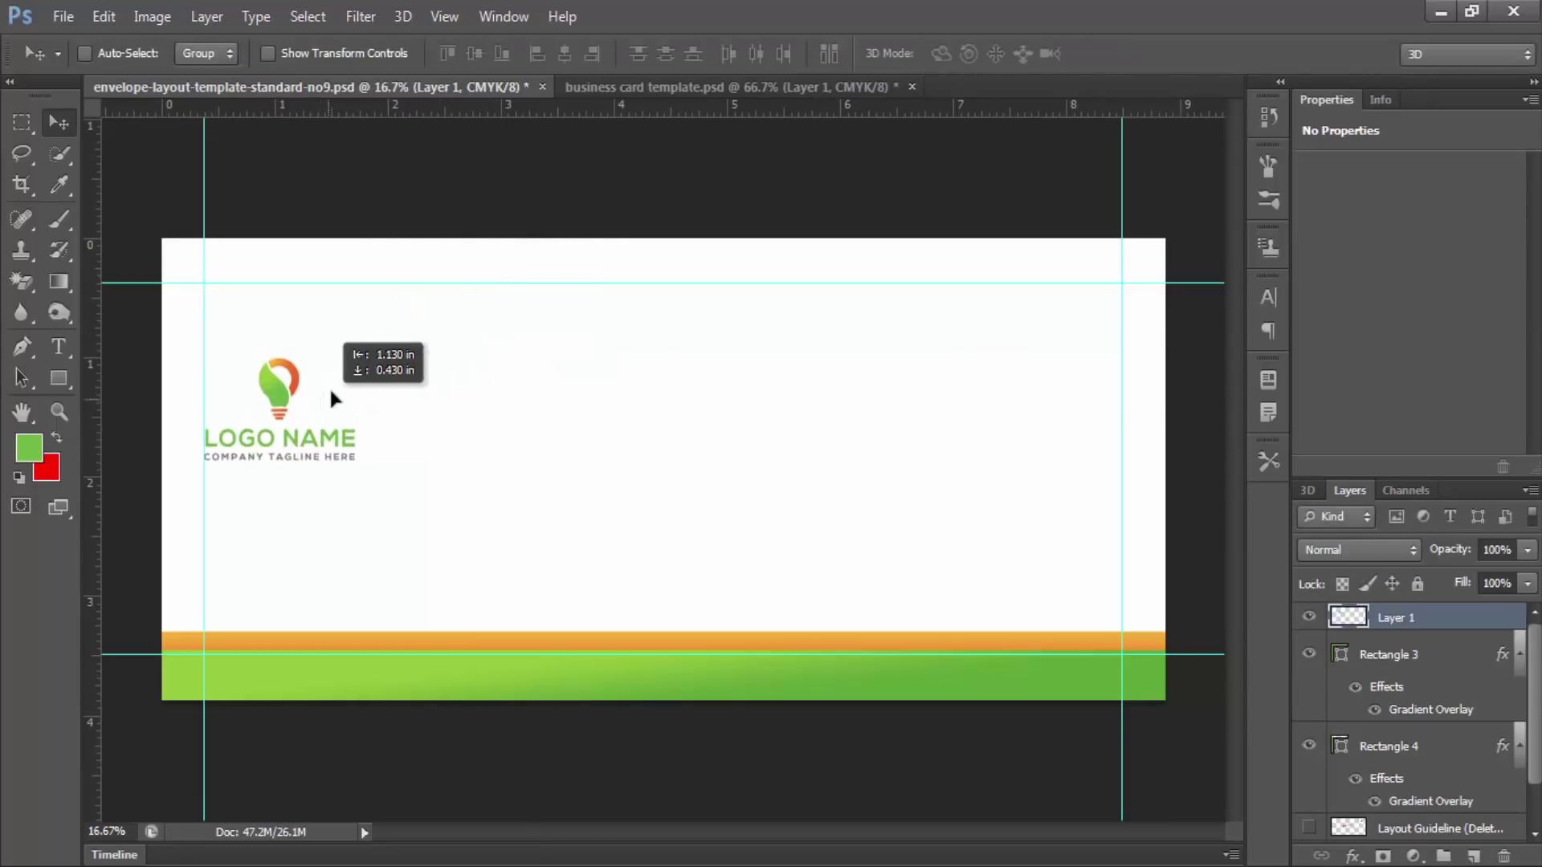
# - Open letterhead.psd and copy its contact, icon and Address layers into the envelope
pyautogui.click(653, 87)
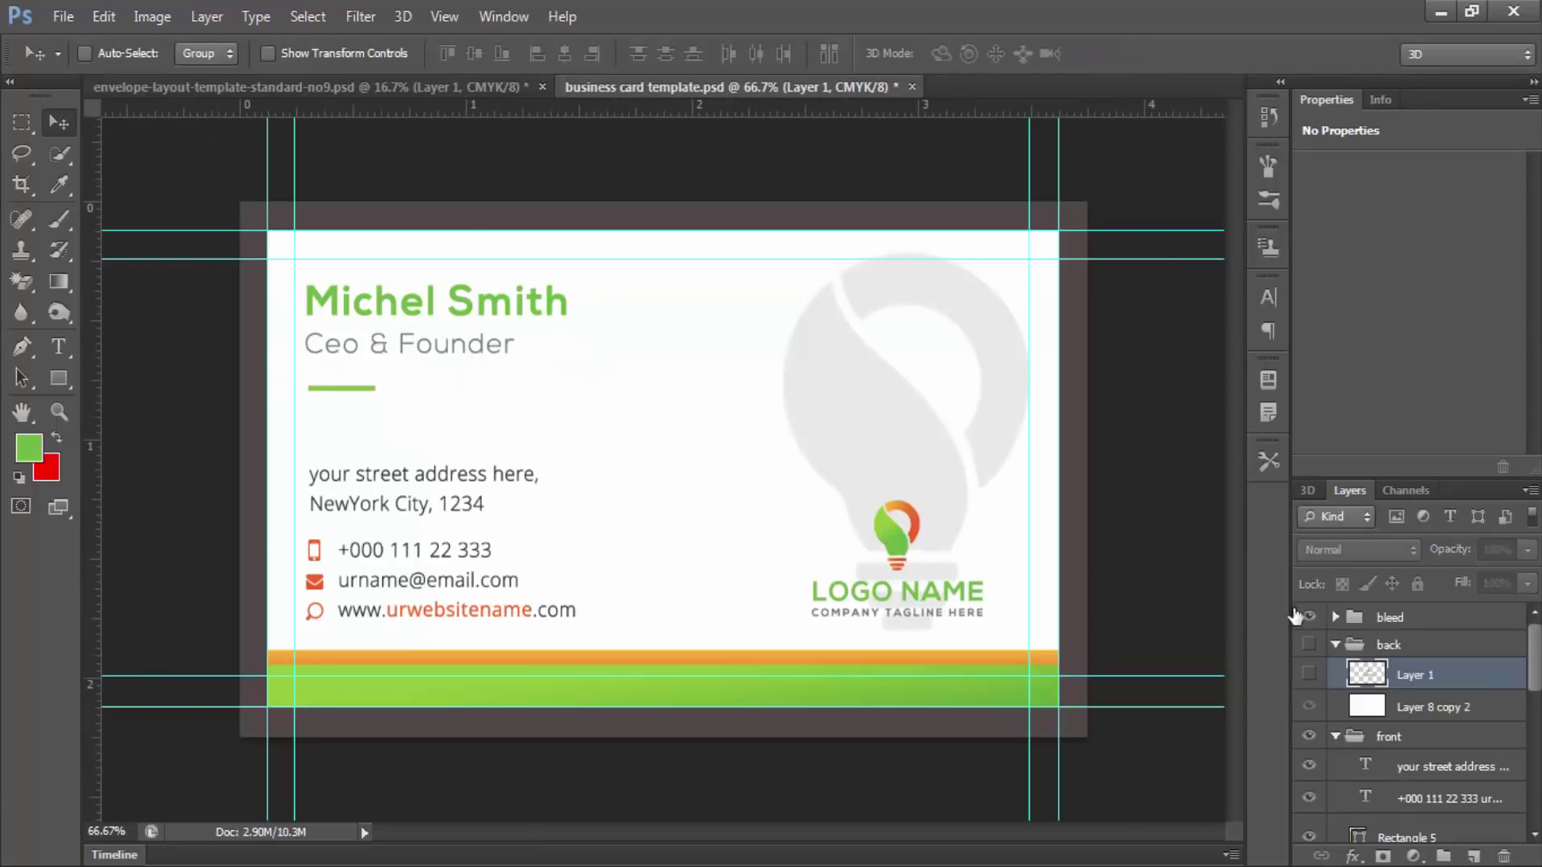
pyautogui.hotkey('ctrl', 'o')
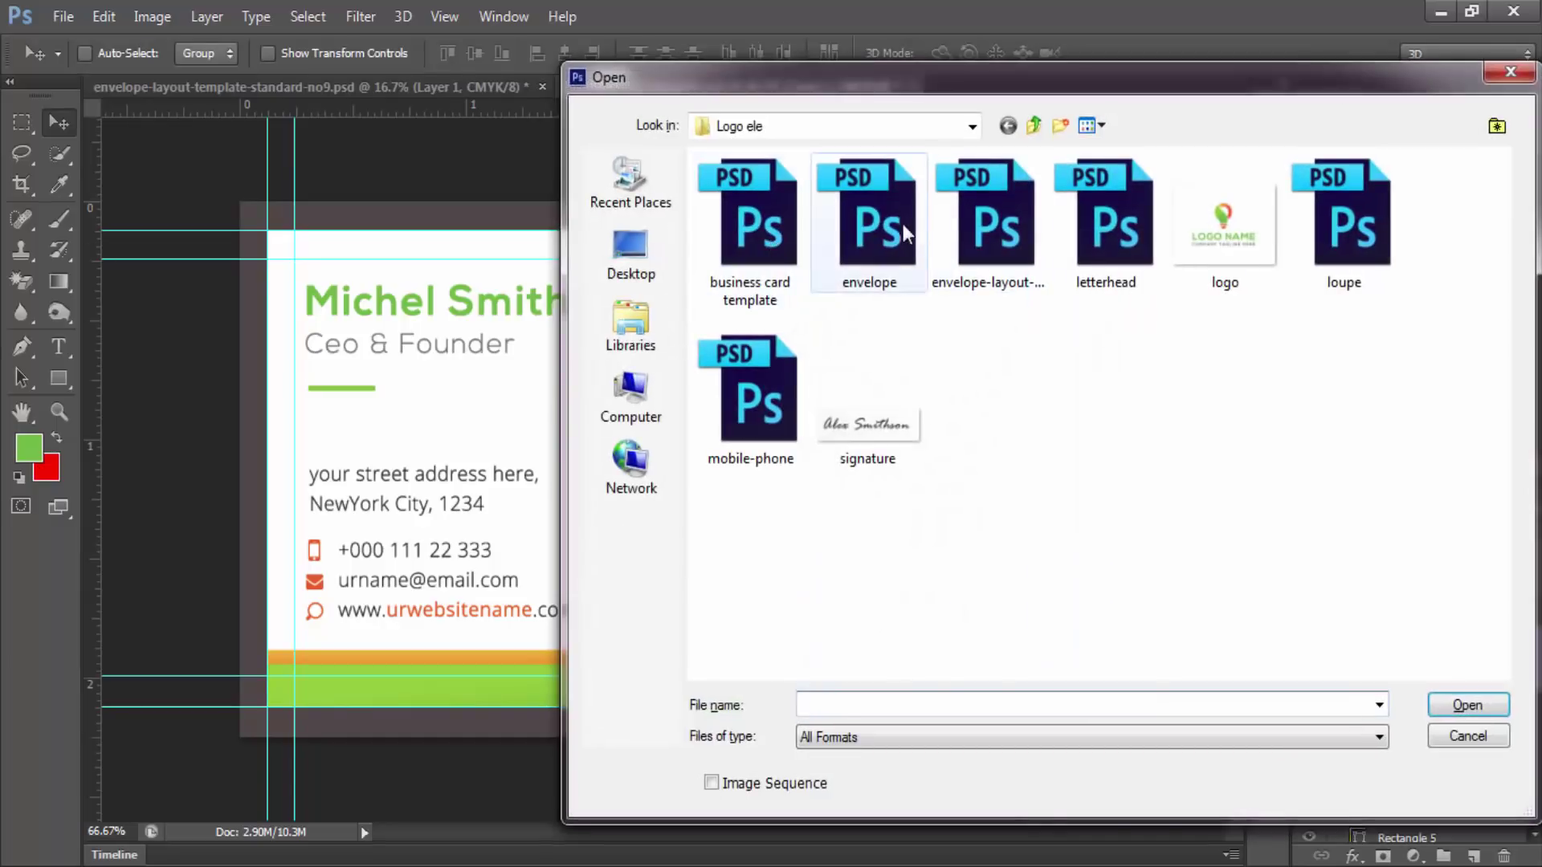
pyautogui.click(1112, 228)
pyautogui.doubleClick(1112, 228)
pyautogui.scroll(5, 1392, 727)
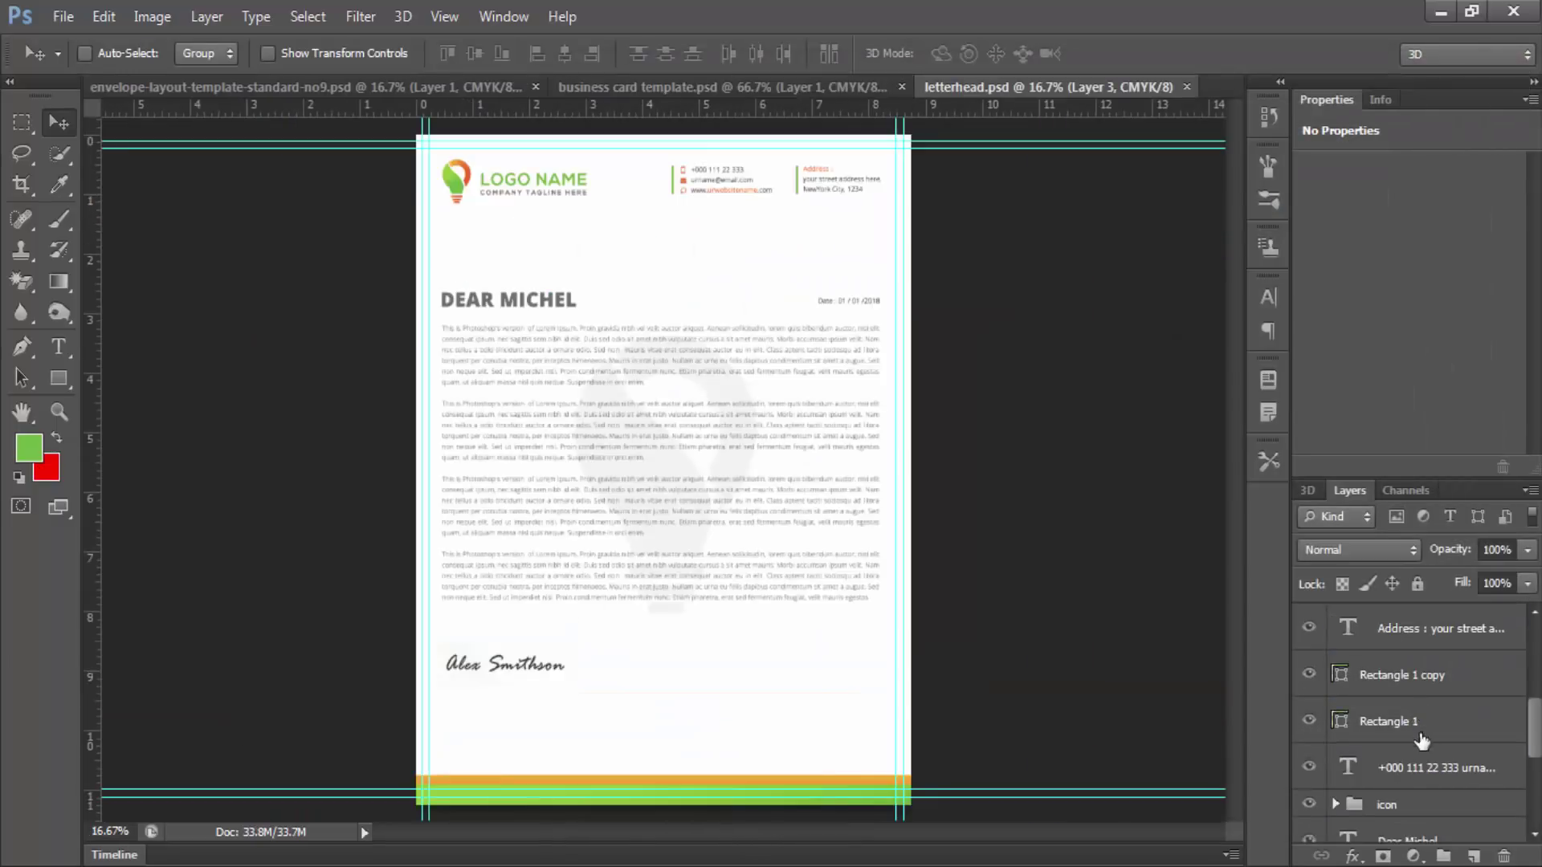
pyautogui.keyDown('shift'); pyautogui.click(1392, 723); pyautogui.keyUp('shift')
pyautogui.keyDown('shift'); pyautogui.click(1402, 803); pyautogui.keyUp('shift')
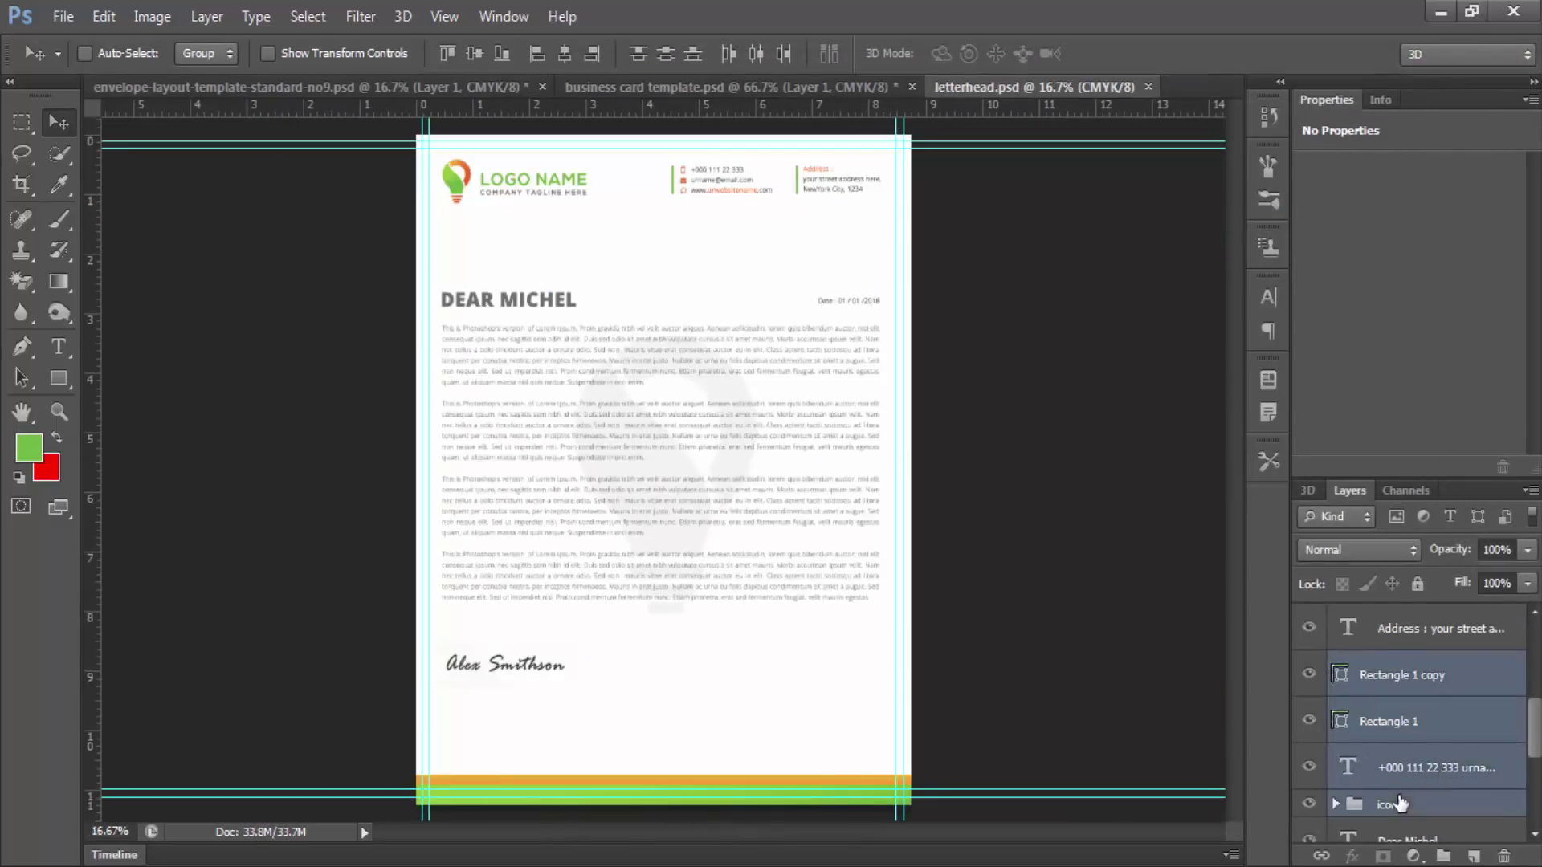
pyautogui.keyDown('shift'); pyautogui.click(1407, 632); pyautogui.keyUp('shift')
pyautogui.moveTo(688, 248)
pyautogui.mouseDown()
pyautogui.moveTo(469, 601)
pyautogui.moveTo(490, 522)
pyautogui.moveTo(571, 527)
pyautogui.mouseUp()
# - Place the contact block at lower left and the address block with its bar at lower right
pyautogui.hotkey('ctrl', 't')
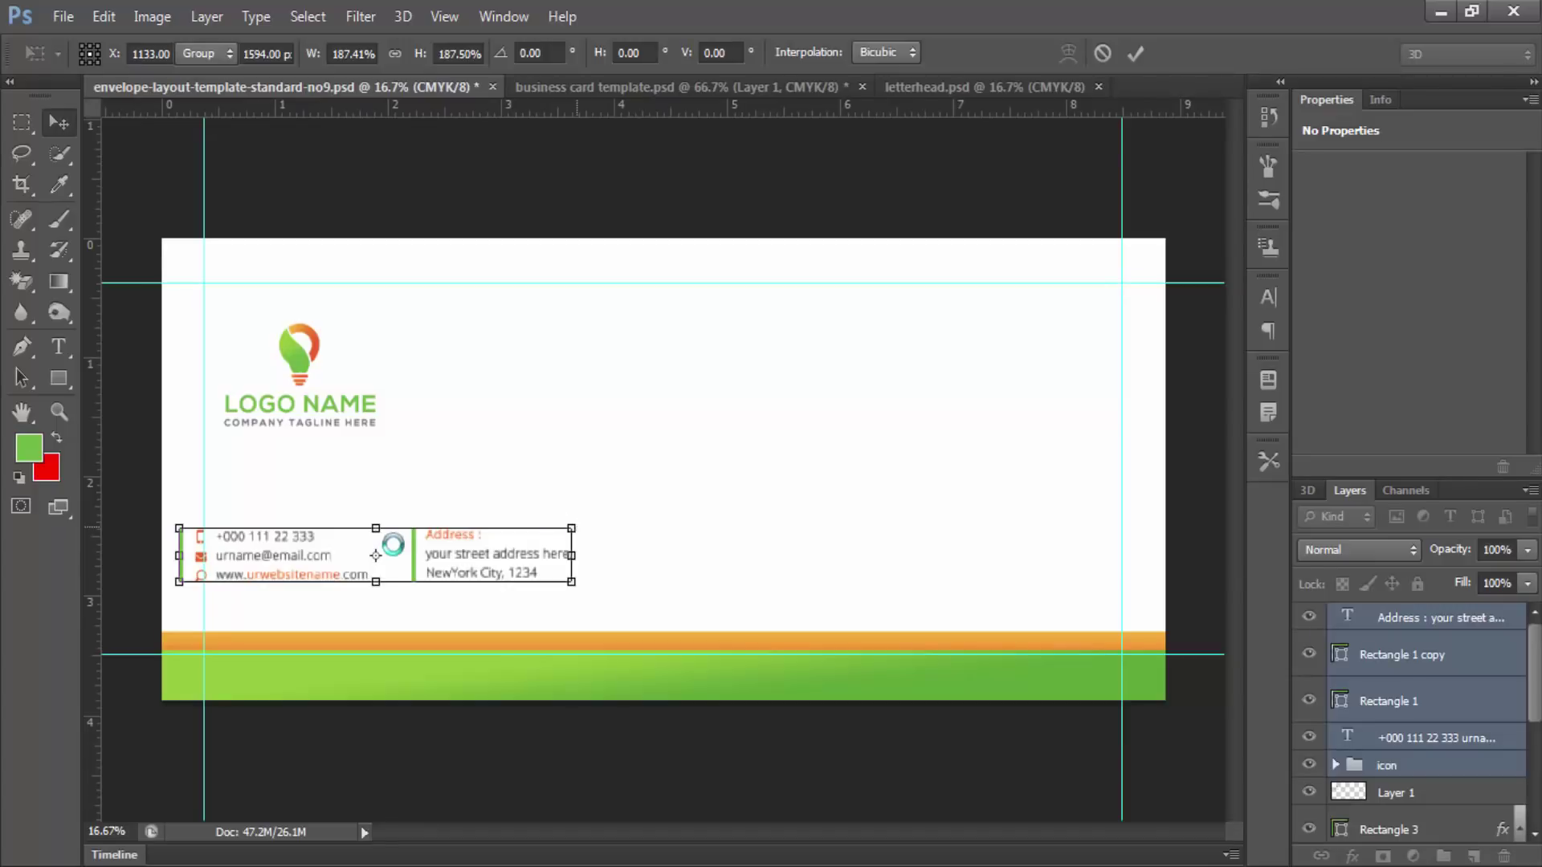
pyautogui.press('Return')
pyautogui.moveTo(235, 559); pyautogui.dragTo(281, 567)
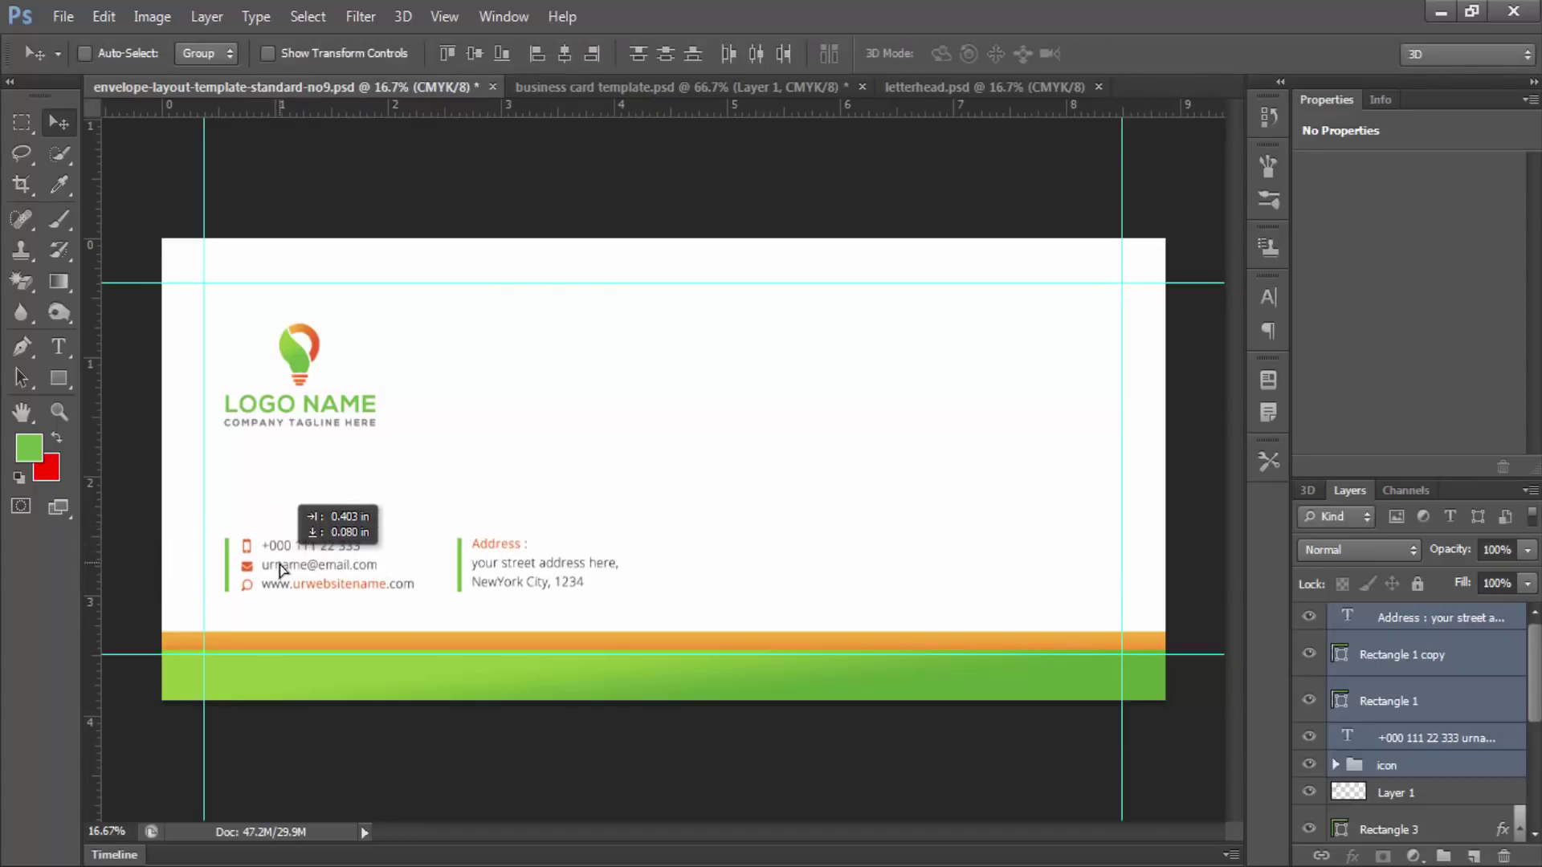
pyautogui.click(1402, 655)
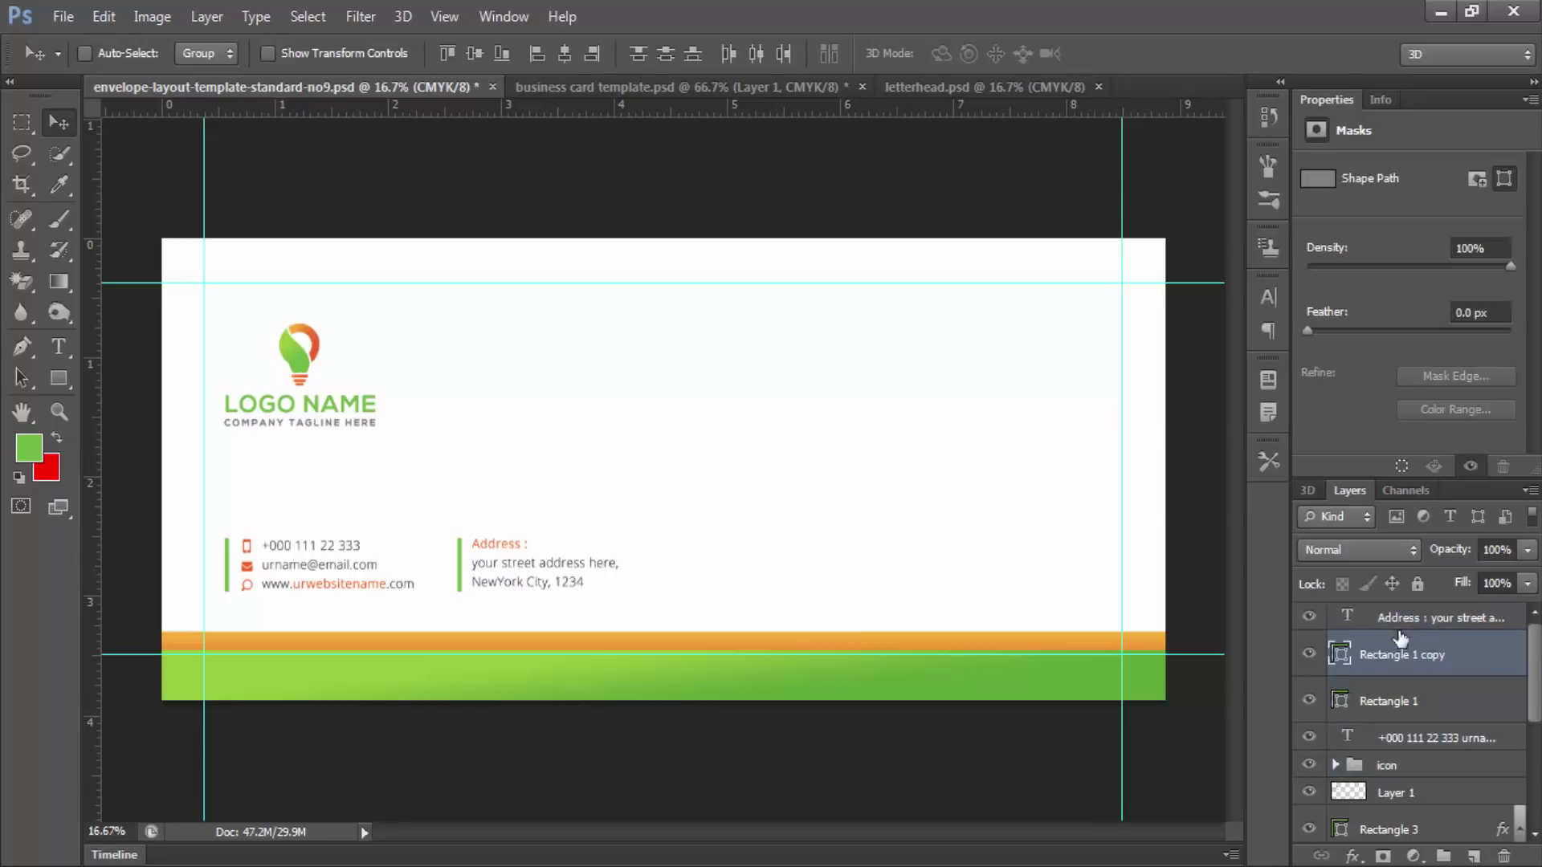
pyautogui.keyDown('ctrl'); pyautogui.click(1413, 617); pyautogui.keyUp('ctrl')
pyautogui.moveTo(493, 570)
pyautogui.mouseDown()
pyautogui.moveTo(999, 580)
pyautogui.moveTo(976, 578)
pyautogui.mouseUp()
pyautogui.scroll(1, 1008, 558)
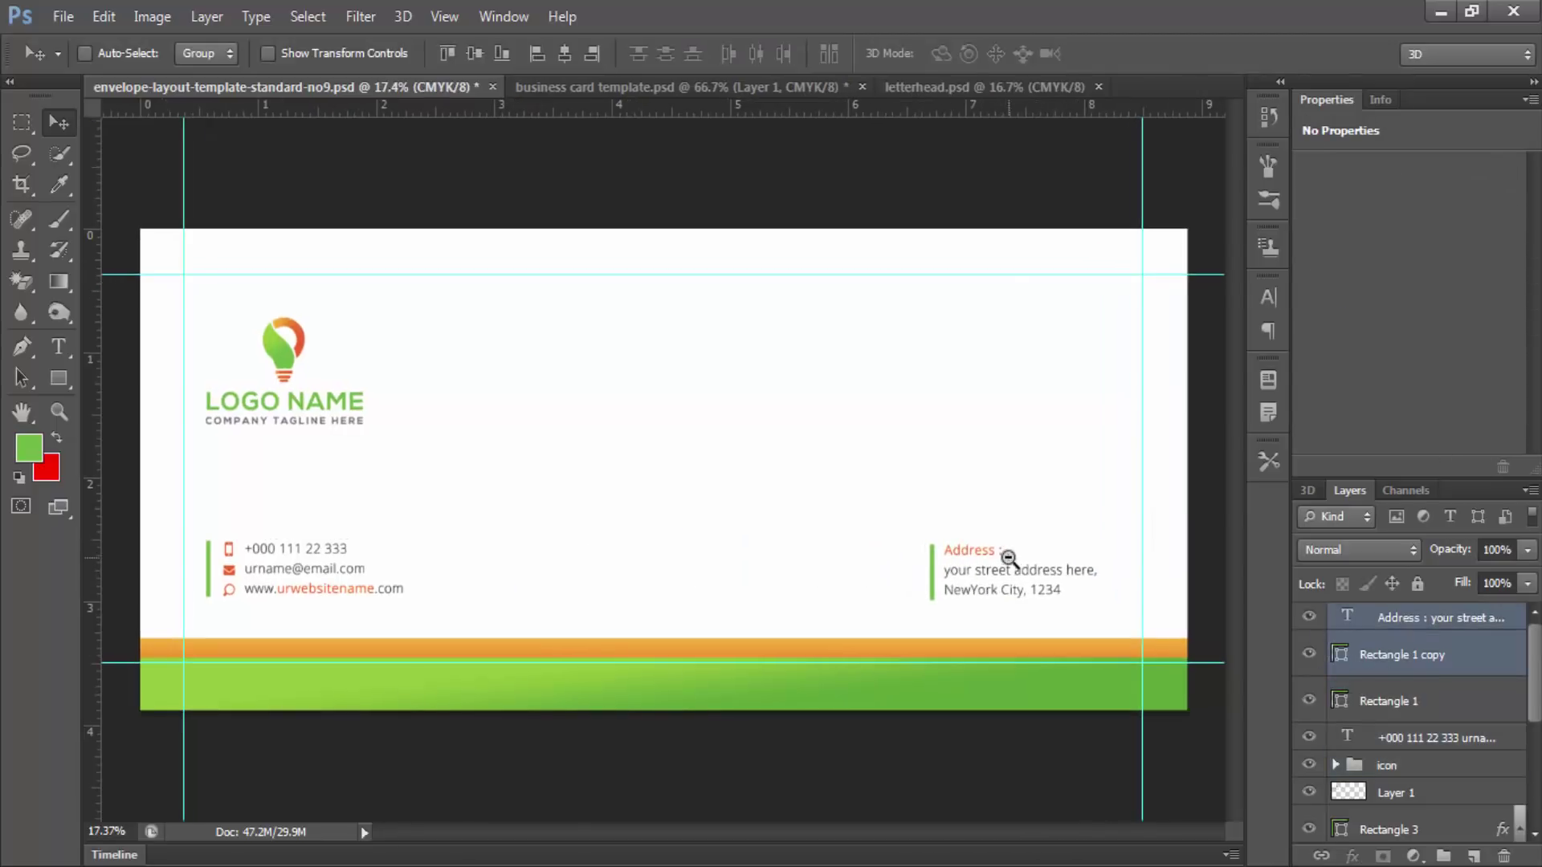
# - Draw a green rounded rectangle behind the envelope's contact details
pyautogui.click(68, 379)
pyautogui.click(131, 398)
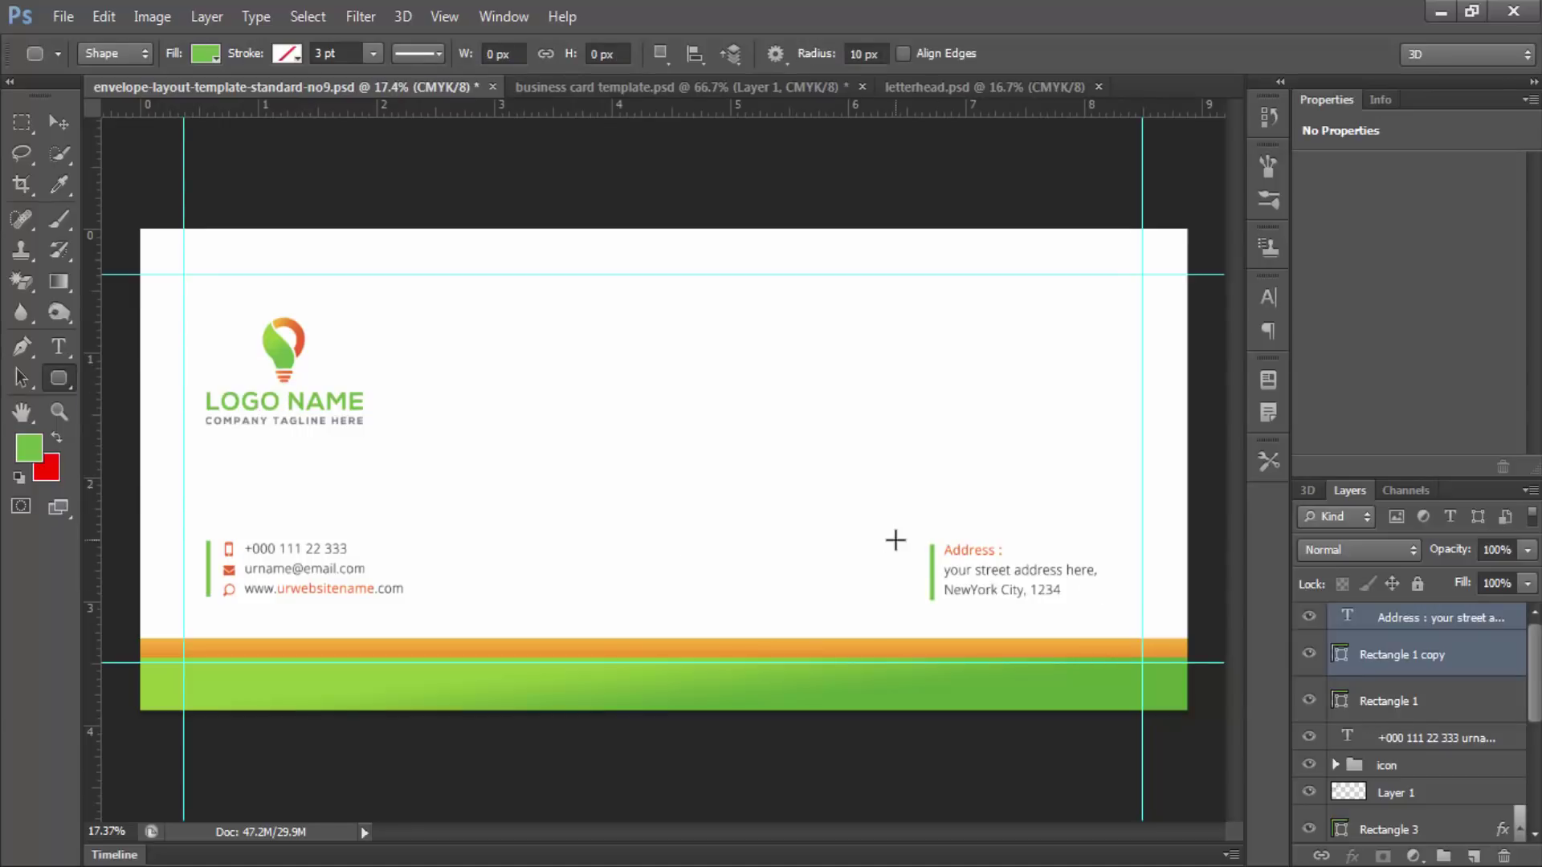
pyautogui.moveTo(896, 540)
pyautogui.mouseDown()
pyautogui.moveTo(385, 611)
pyautogui.moveTo(458, 602)
pyautogui.mouseUp()
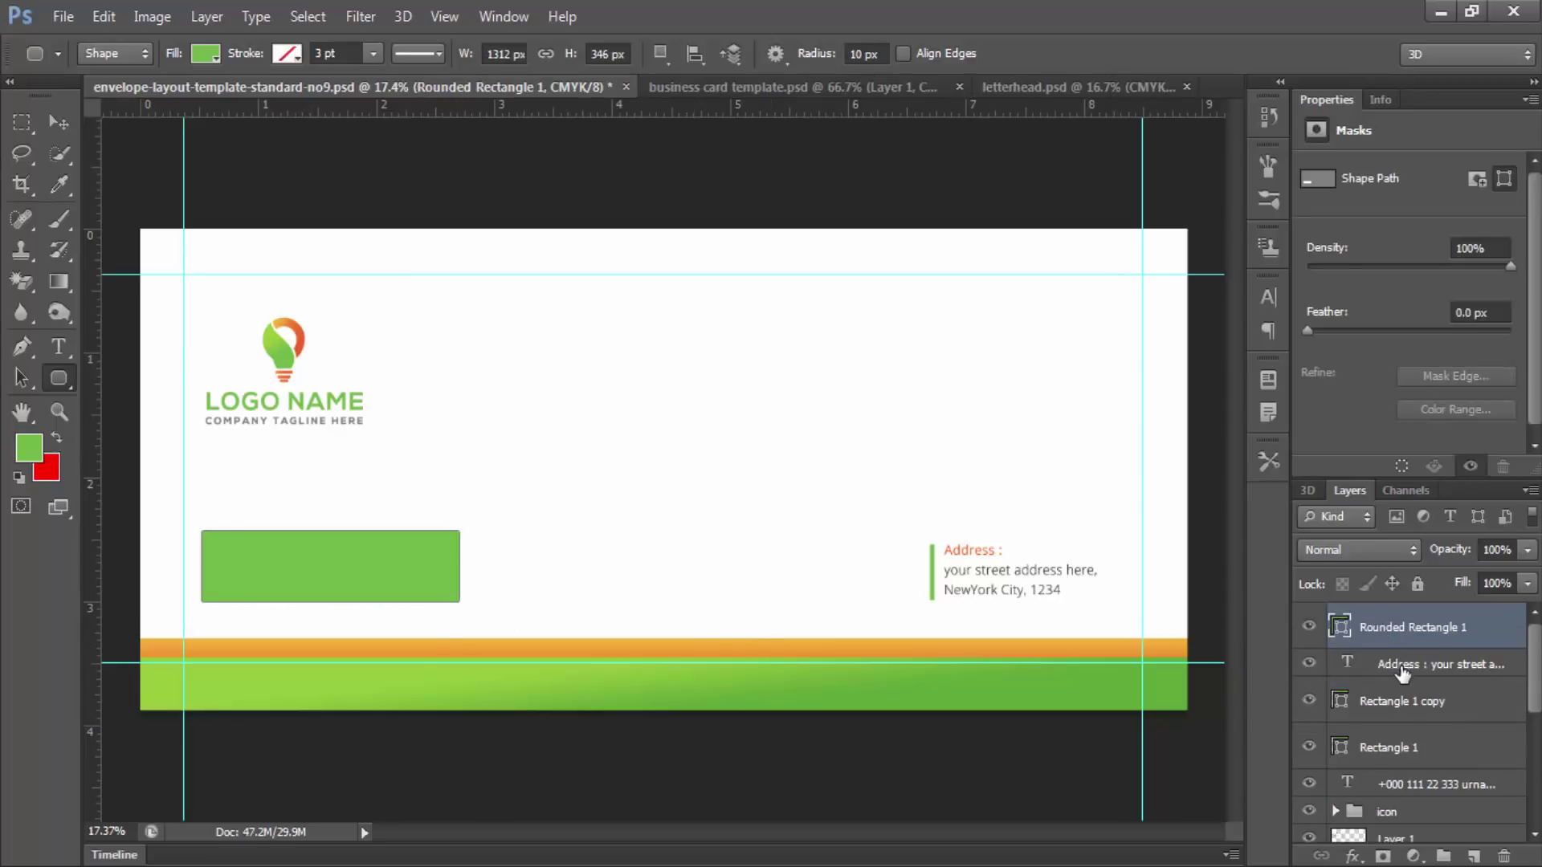
pyautogui.moveTo(1427, 673)
pyautogui.mouseDown()
pyautogui.moveTo(1402, 813)
pyautogui.moveTo(1413, 784)
pyautogui.mouseUp()
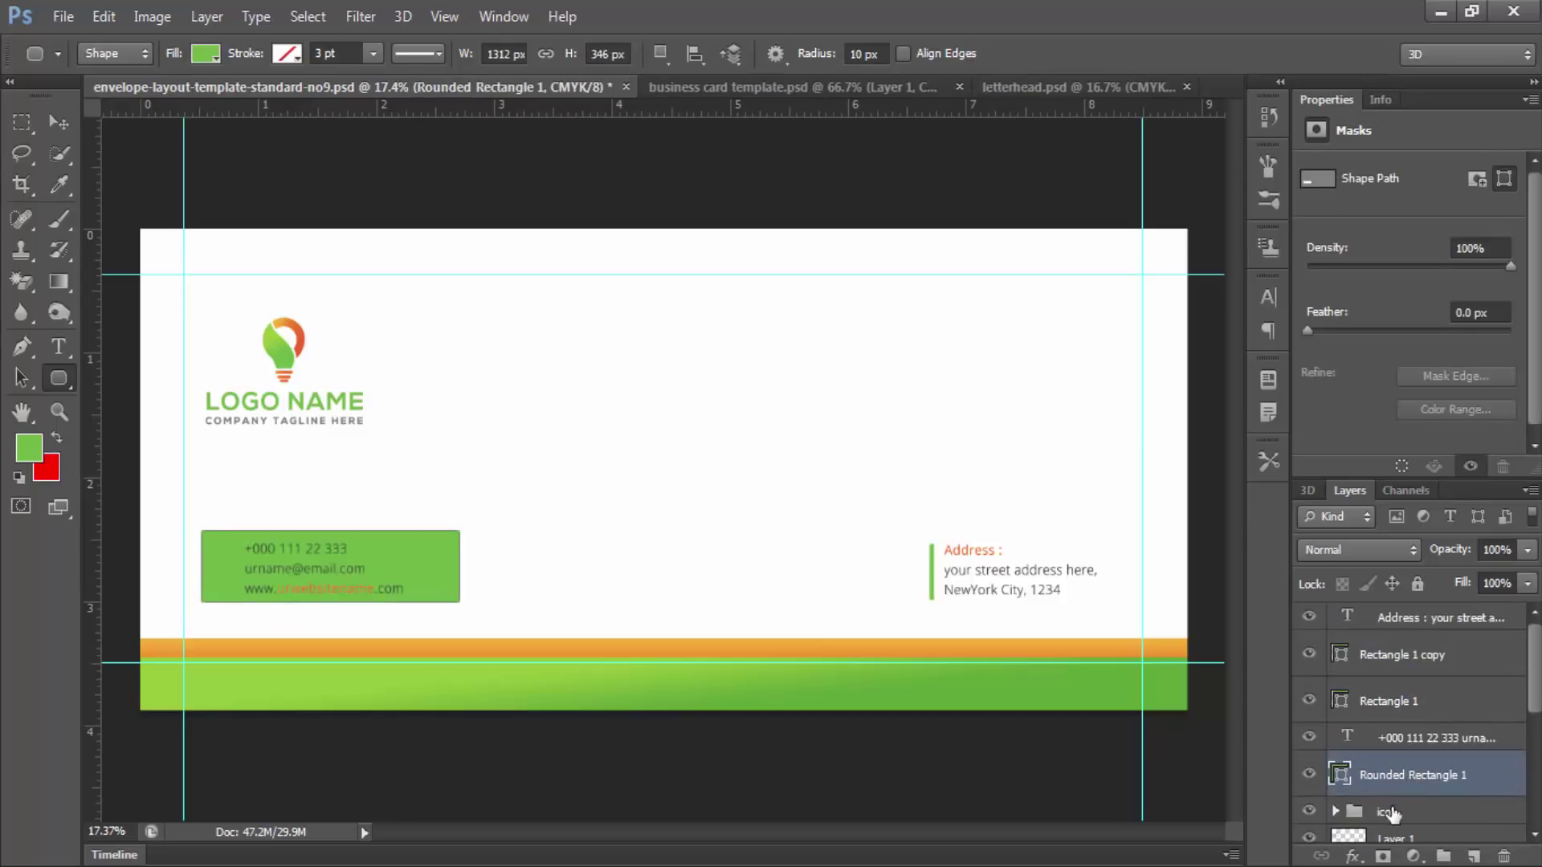
# - Give the contact icon group a white Color Overlay layer style
pyautogui.rightClick(1385, 811)
pyautogui.click(1370, 155)
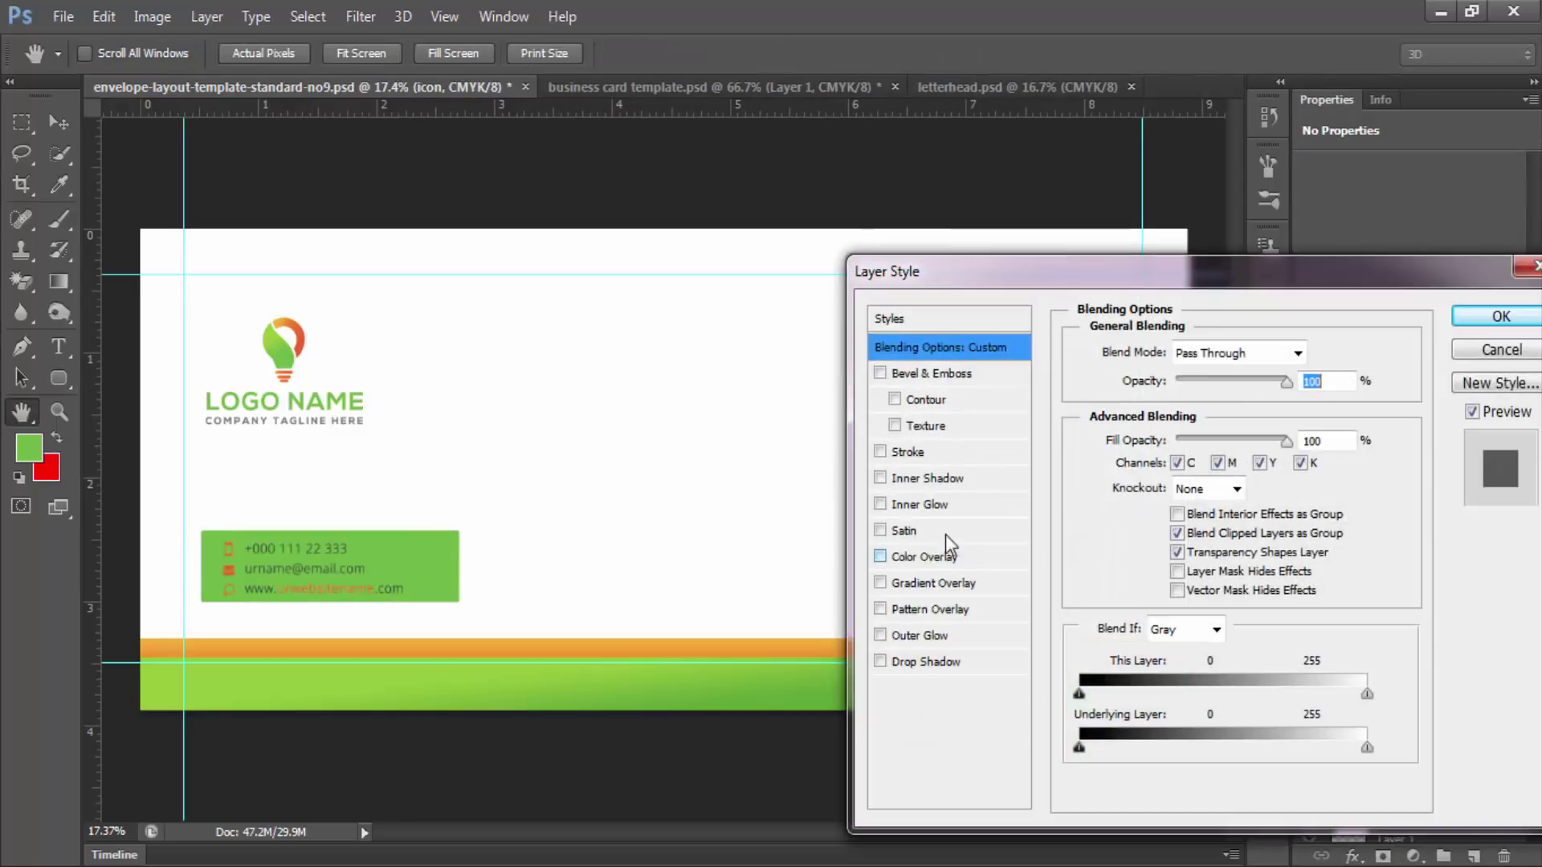
pyautogui.click(924, 556)
pyautogui.click(1318, 352)
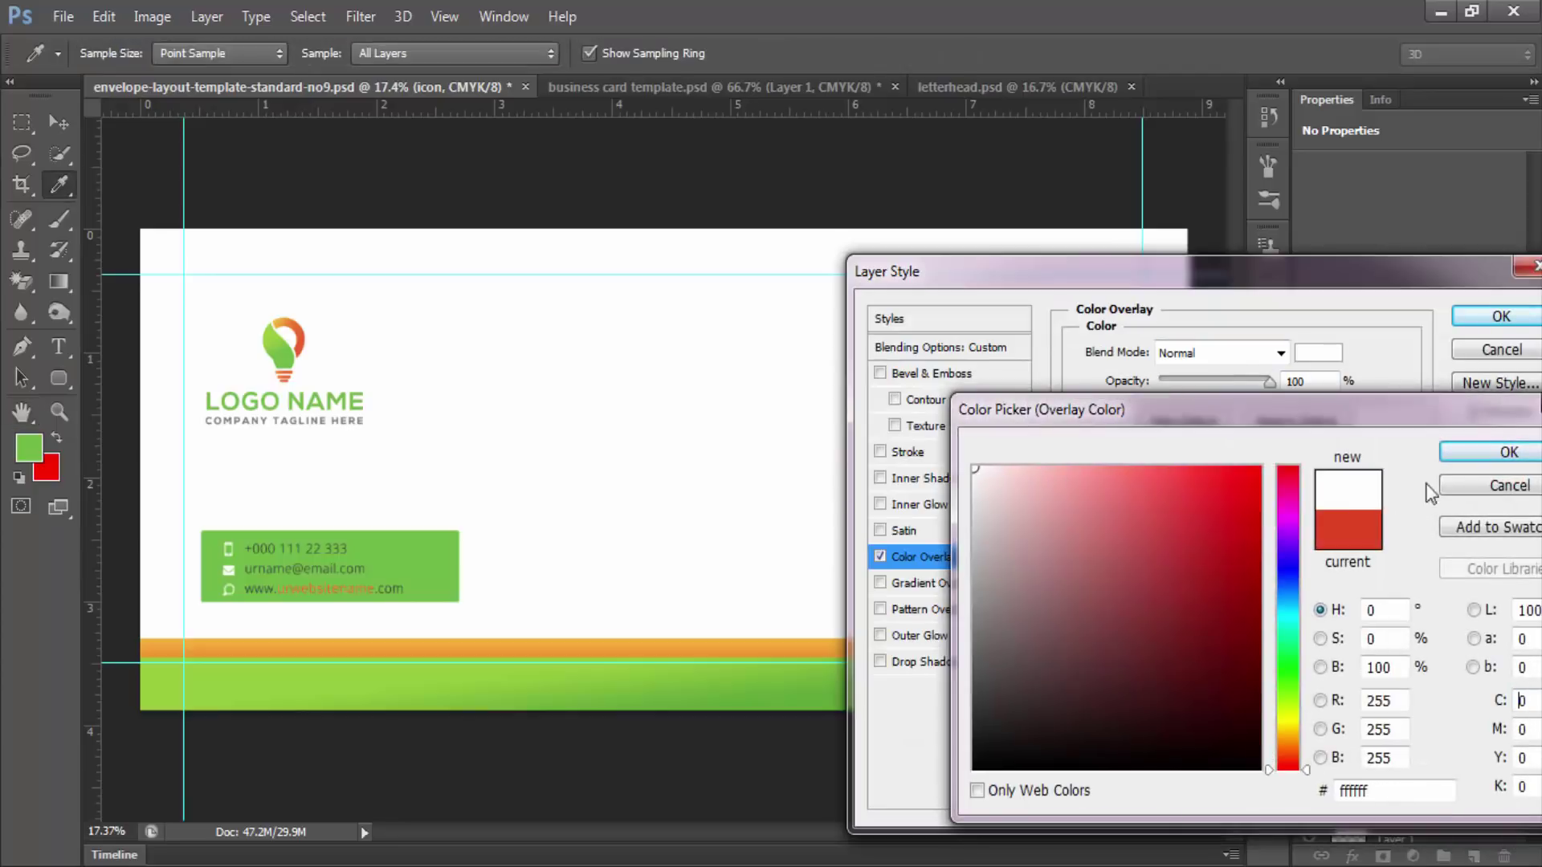
pyautogui.click(1504, 454)
pyautogui.click(1502, 316)
# - Make the contact text white
pyautogui.press('t')
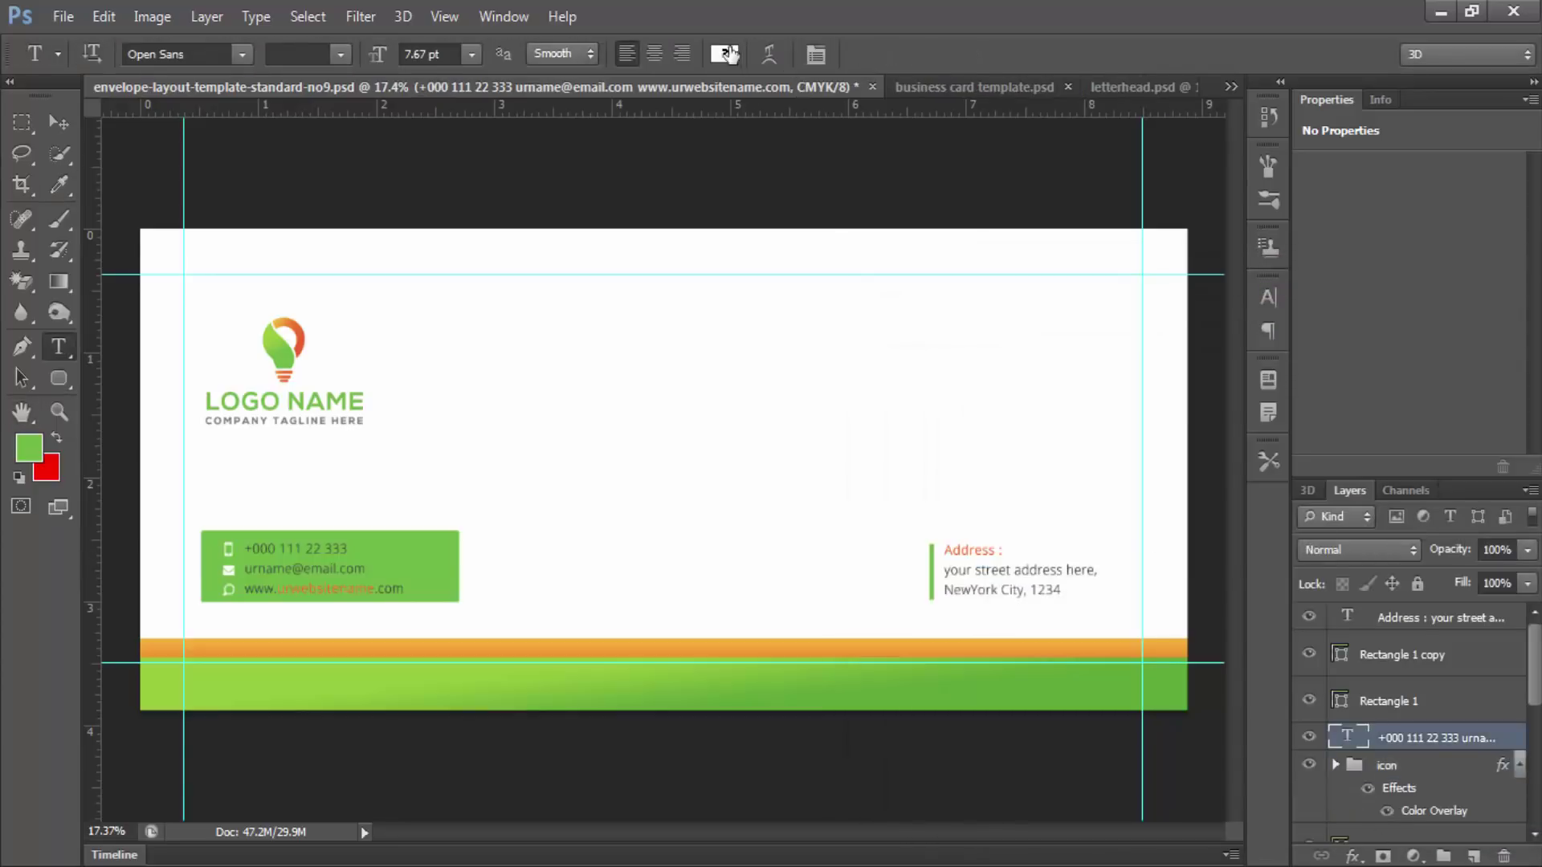
pyautogui.click(727, 54)
pyautogui.click(1482, 457)
pyautogui.click(58, 124)
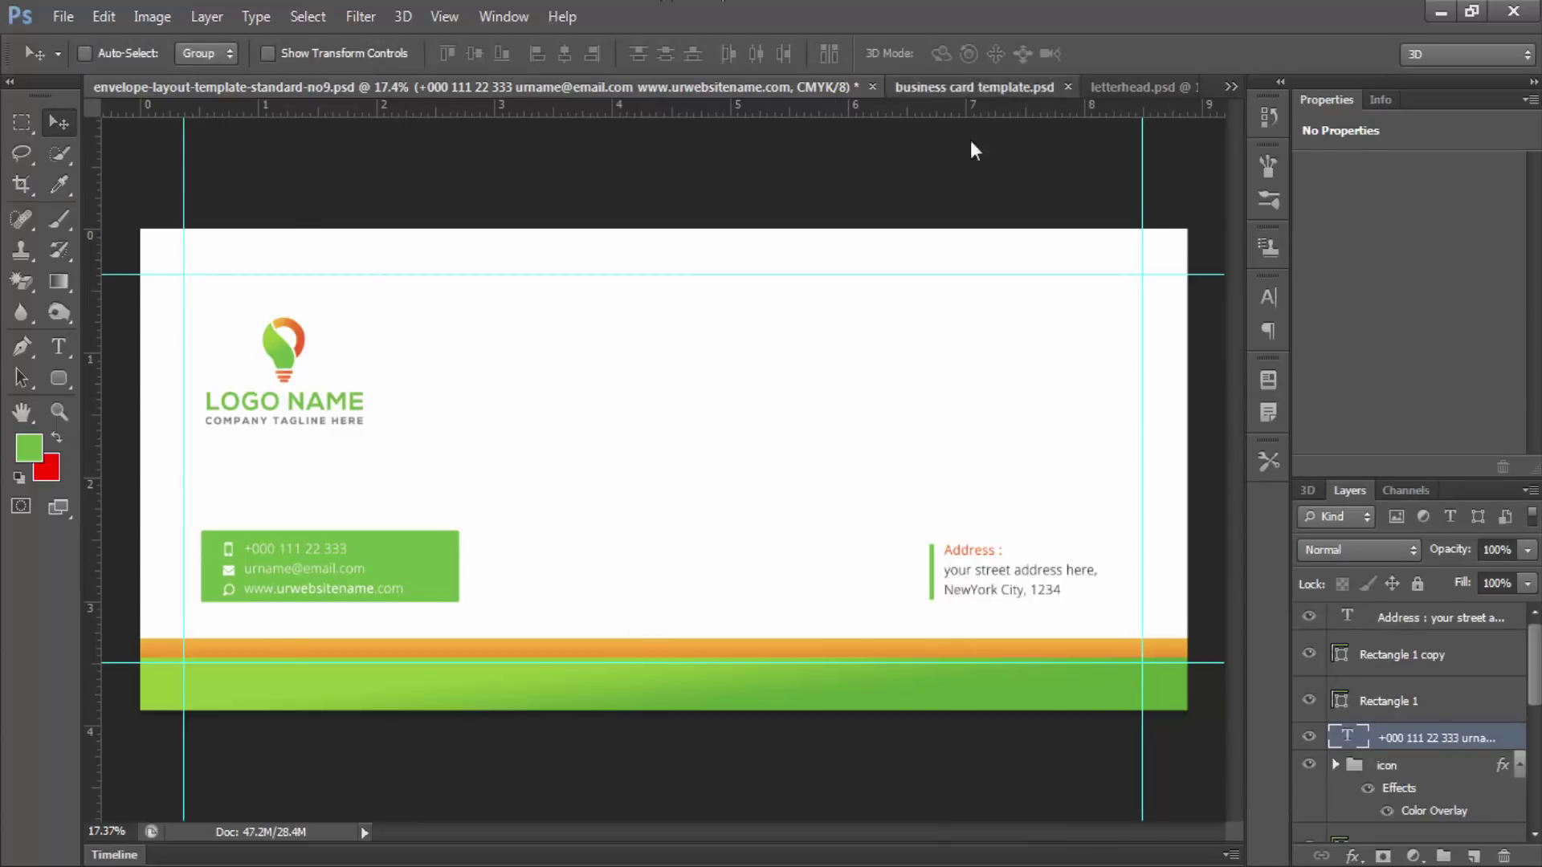
pyautogui.click(974, 87)
pyautogui.scroll(2, 1420, 755)
# - Copy the grey bulb watermark Layer 1 copy into the envelope, scaled ~195% toward the upper right
pyautogui.click(1407, 749)
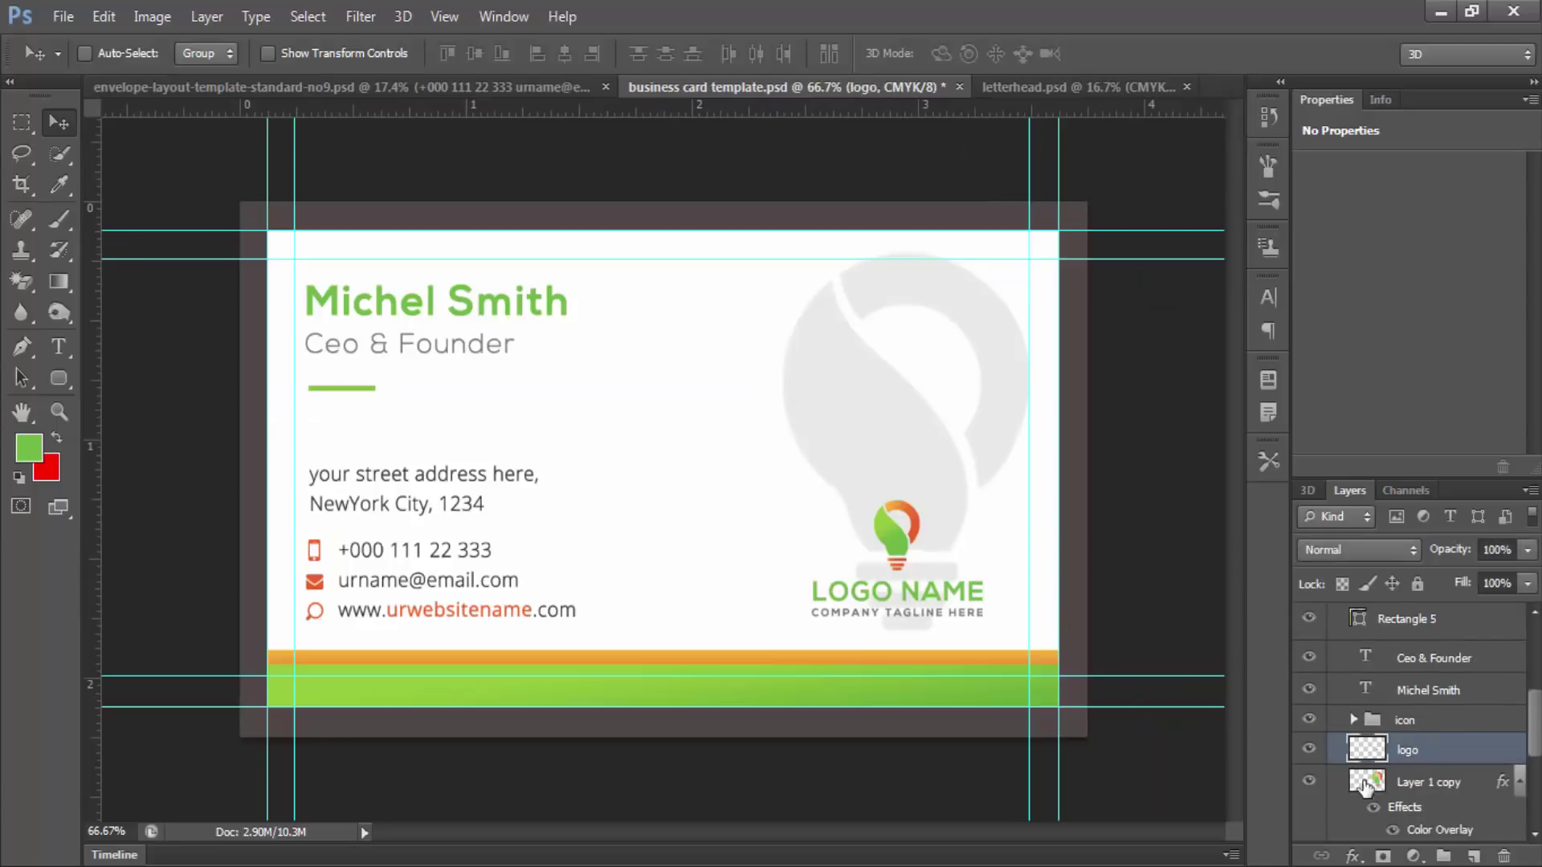
pyautogui.click(1428, 781)
pyautogui.moveTo(884, 361); pyautogui.dragTo(759, 440)
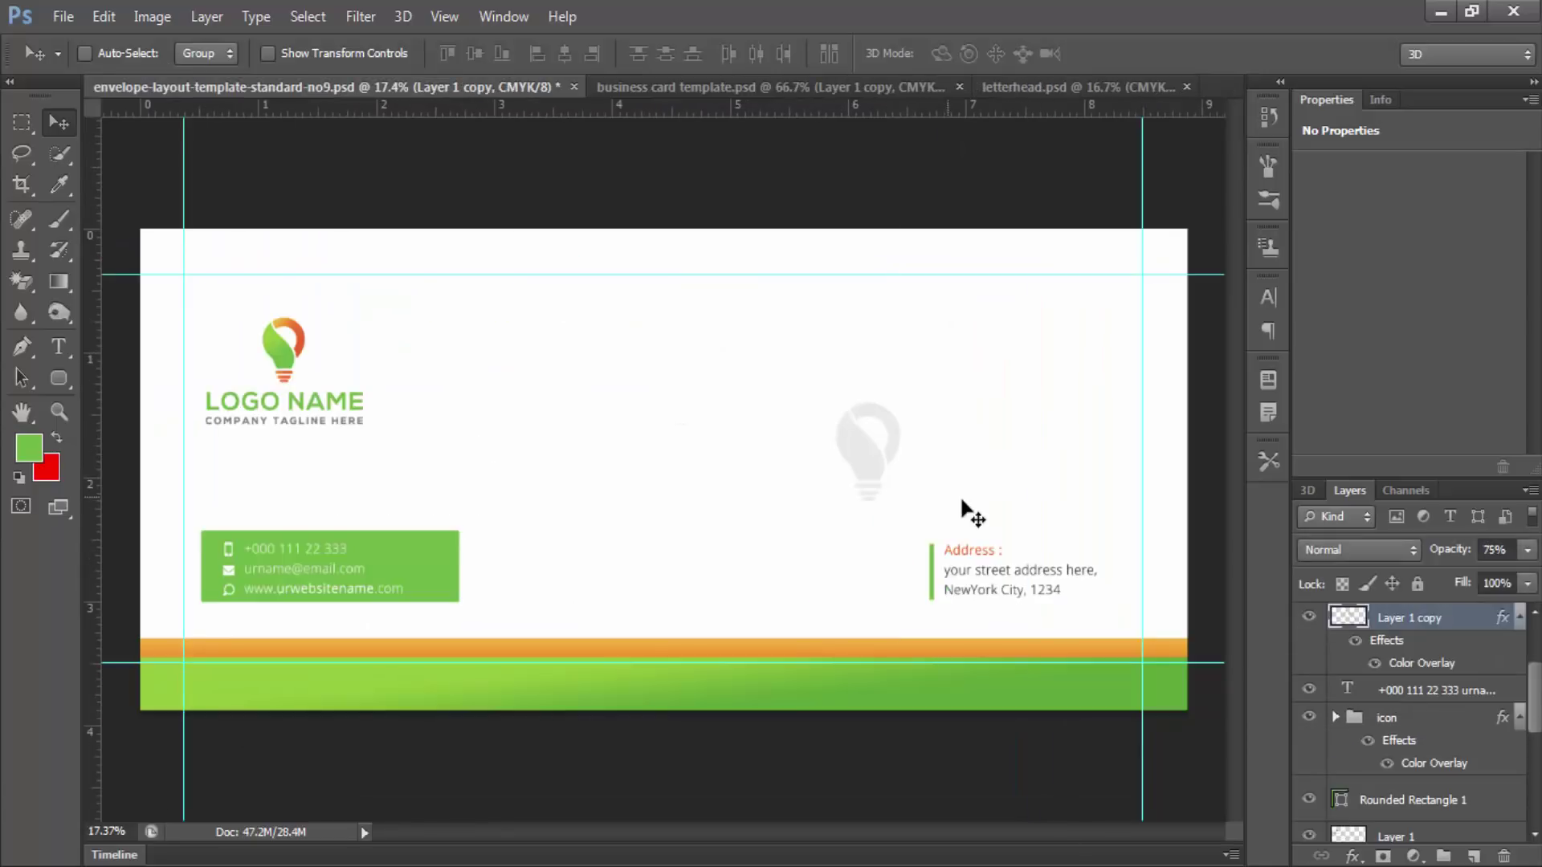
pyautogui.hotkey('ctrl', 't')
pyautogui.moveTo(906, 404); pyautogui.dragTo(932, 345)
pyautogui.moveTo(928, 429)
pyautogui.mouseDown()
pyautogui.moveTo(1035, 373)
pyautogui.moveTo(1009, 441)
pyautogui.moveTo(888, 417)
pyautogui.moveTo(1008, 372)
pyautogui.moveTo(1095, 396)
pyautogui.mouseUp()
pyautogui.press('Return')
# - Set the watermark to 47% opacity, hide it, and save the envelope
pyautogui.press('4')
pyautogui.press('7')
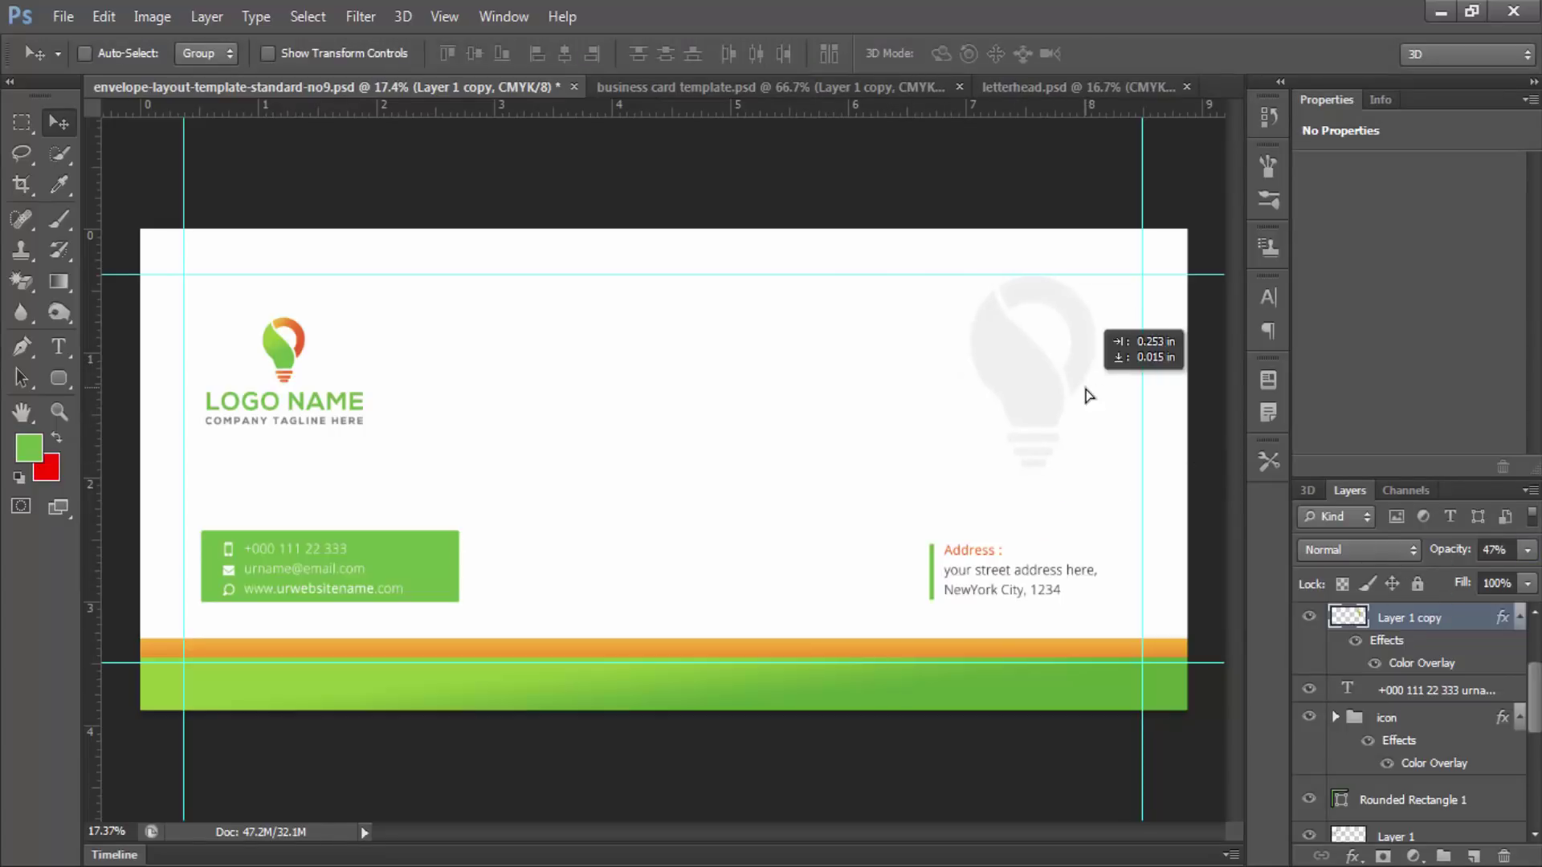
pyautogui.click(1309, 618)
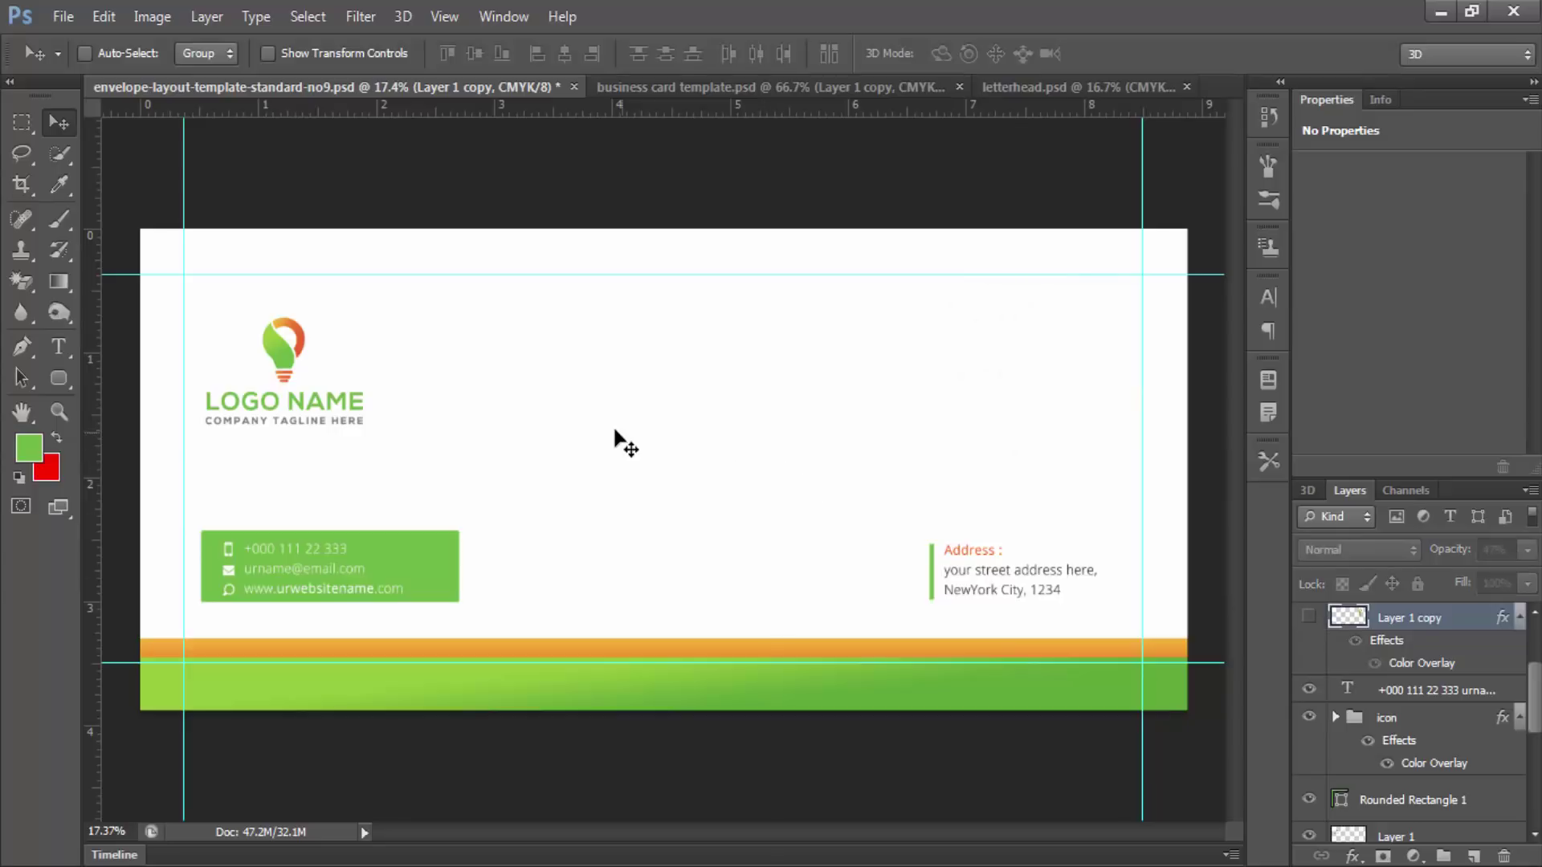
pyautogui.hotkey('ctrl', 's')
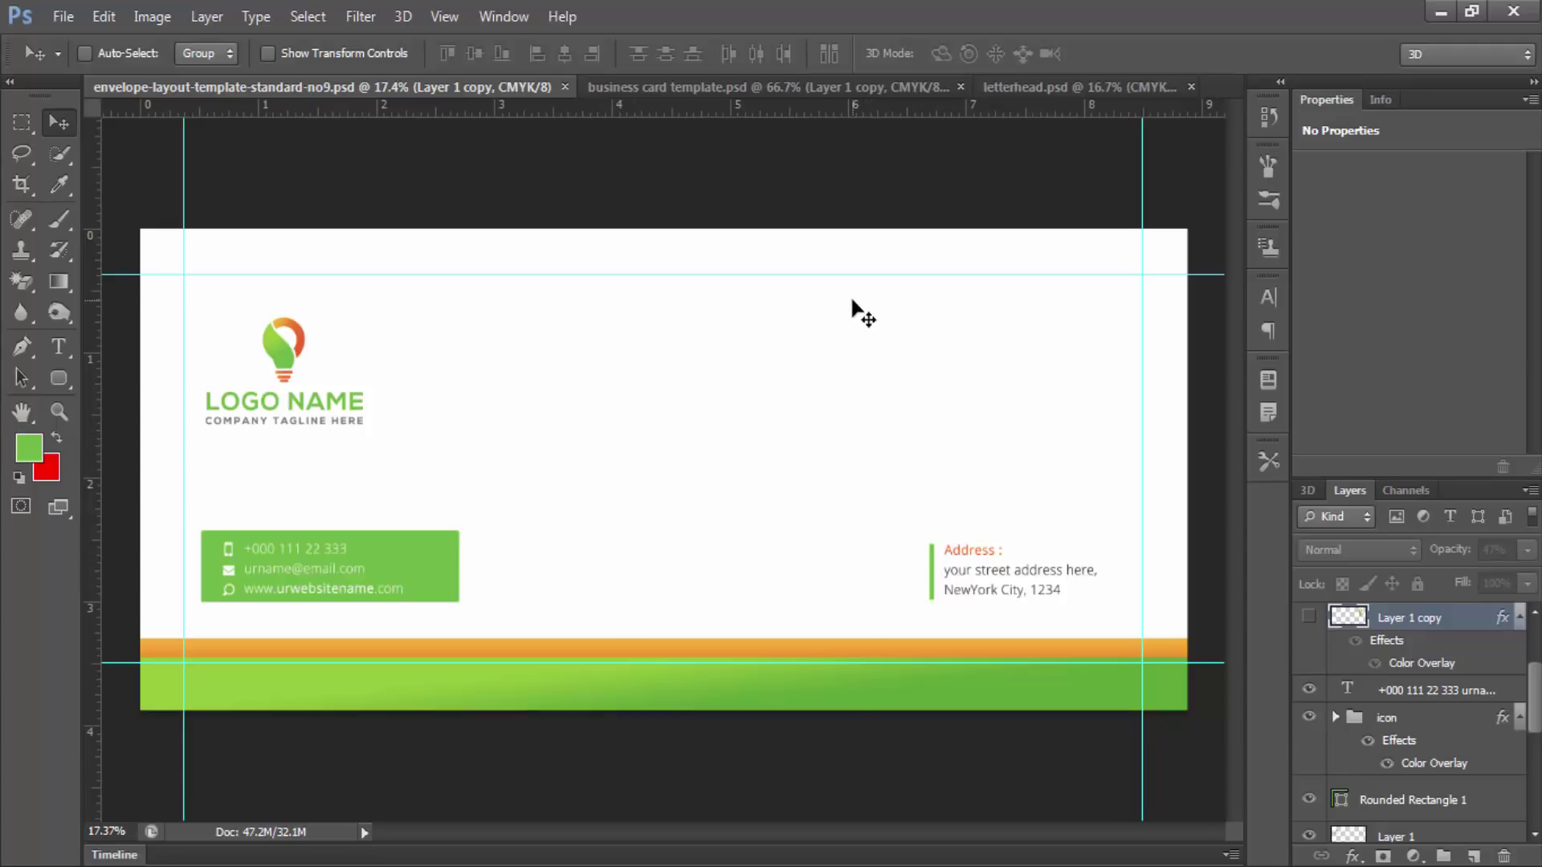
pyautogui.hotkey('ctrl', 'o')
# - Open mockup.psd from New folder on the Desktop, then return to the envelope document
pyautogui.press('BackSpace')
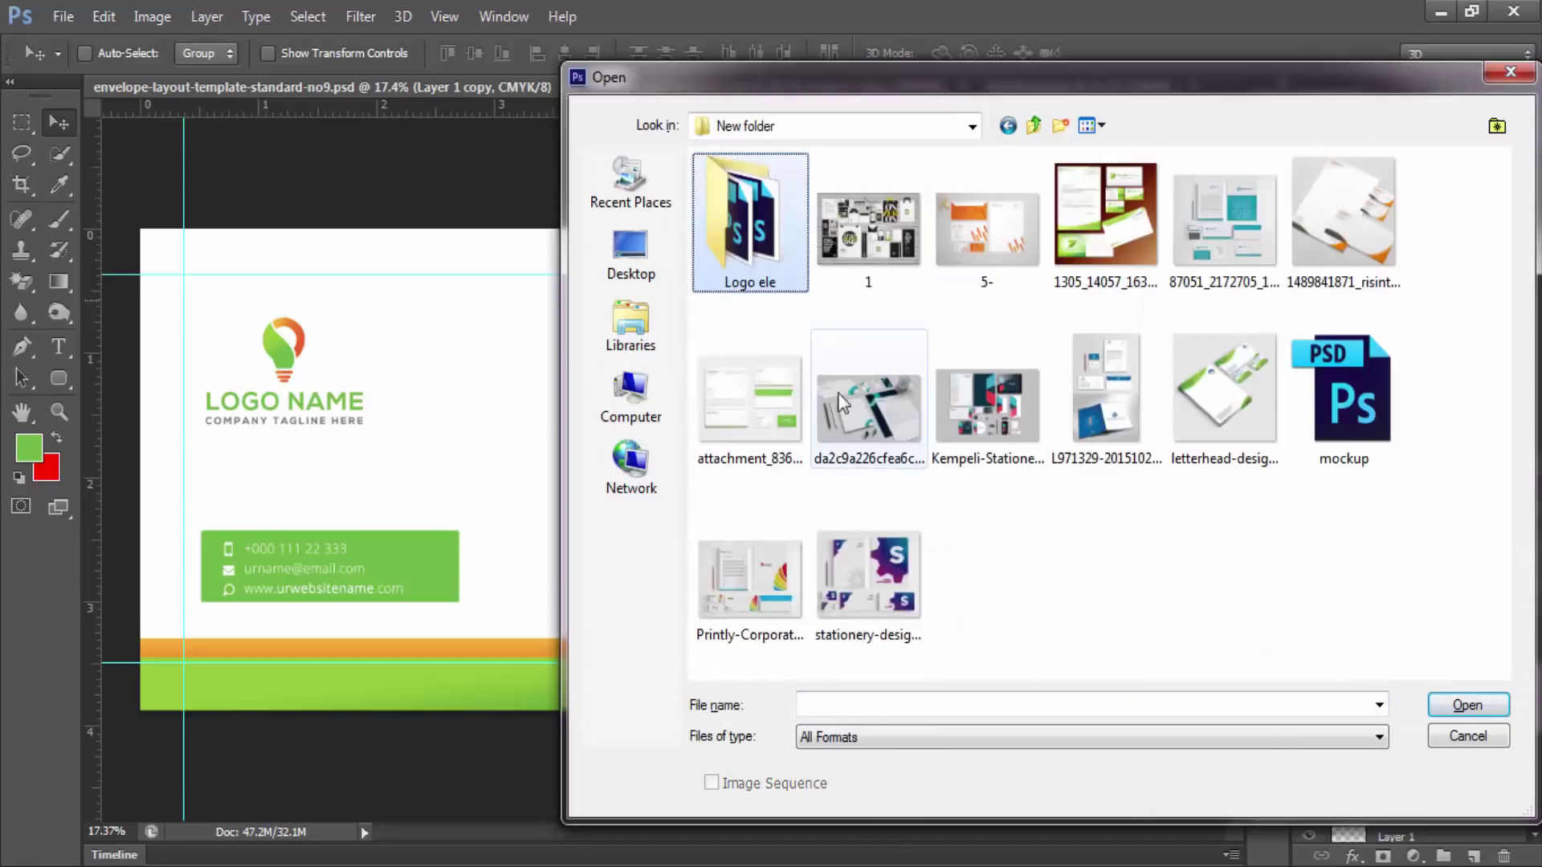
pyautogui.click(794, 388)
pyautogui.press('BackSpace')
pyautogui.doubleClick(769, 363)
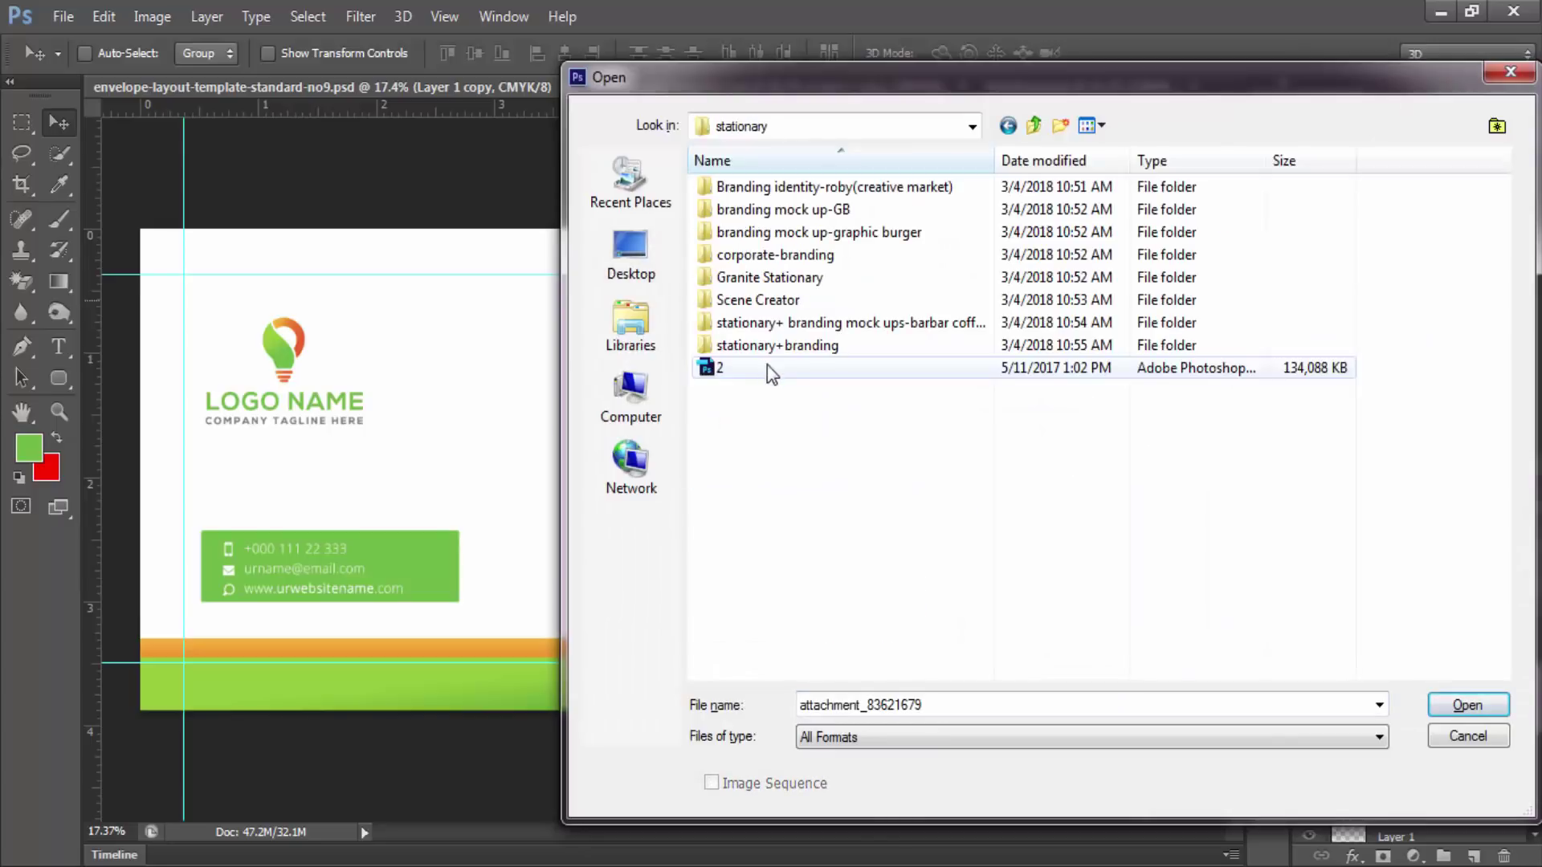
pyautogui.press('BackSpace')
pyautogui.doubleClick(1259, 298)
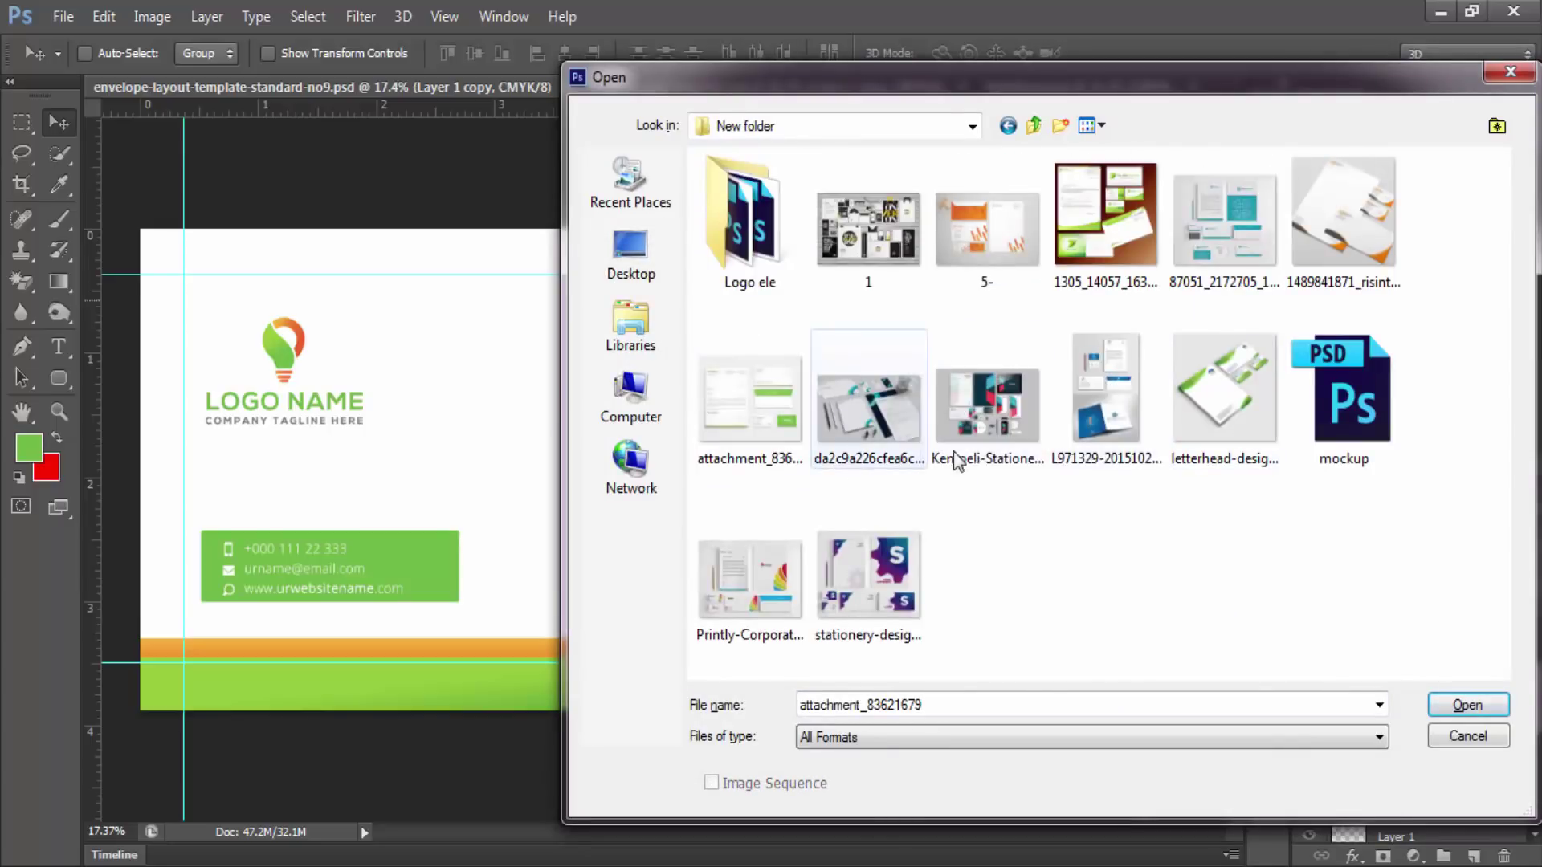
pyautogui.click(1314, 437)
pyautogui.doubleClick(1375, 396)
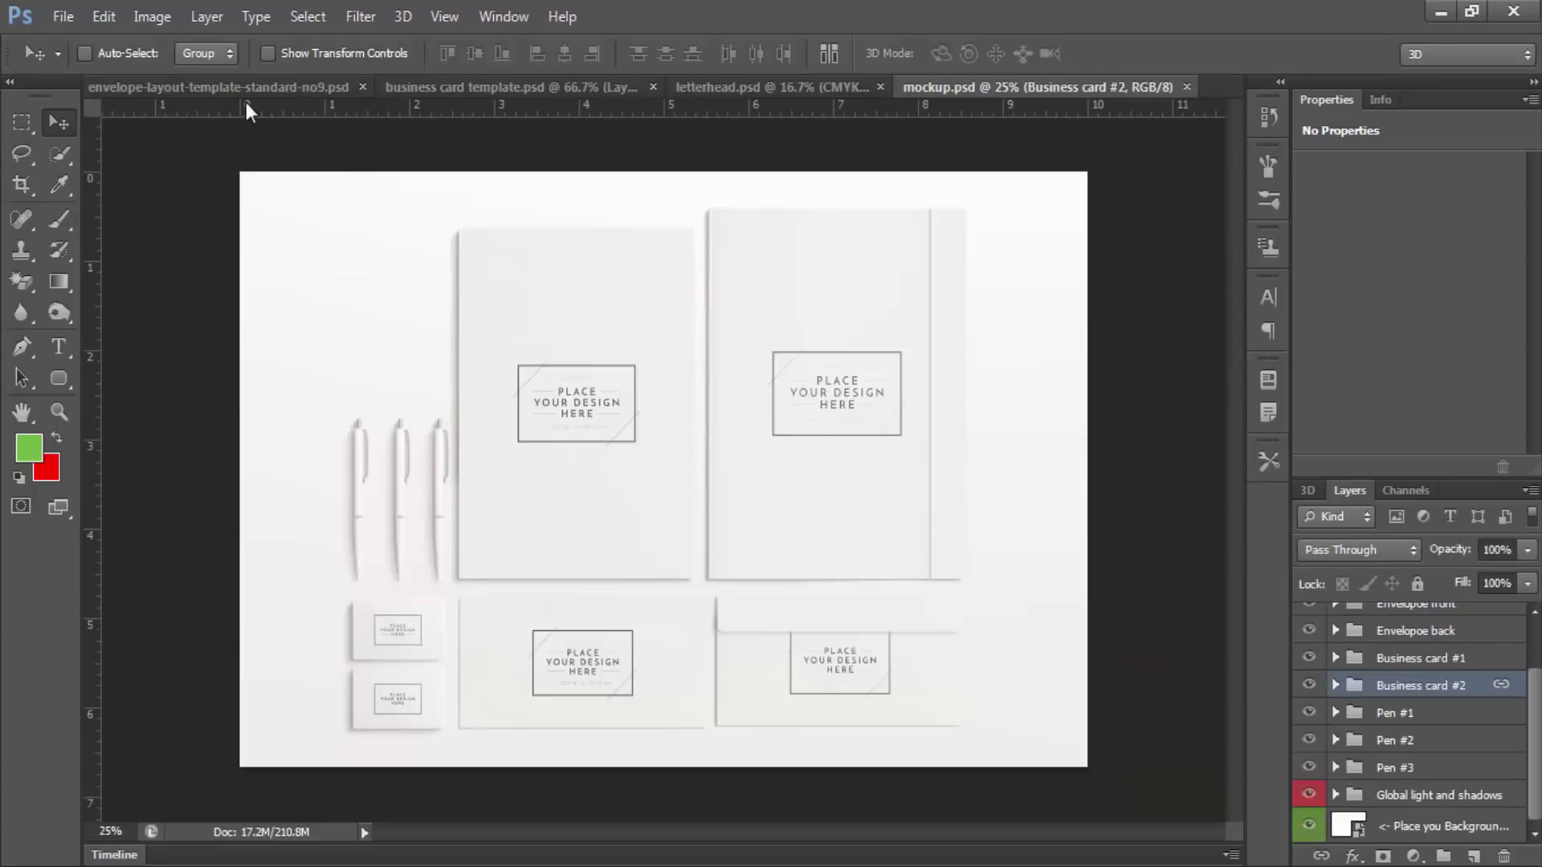
pyautogui.click(217, 88)
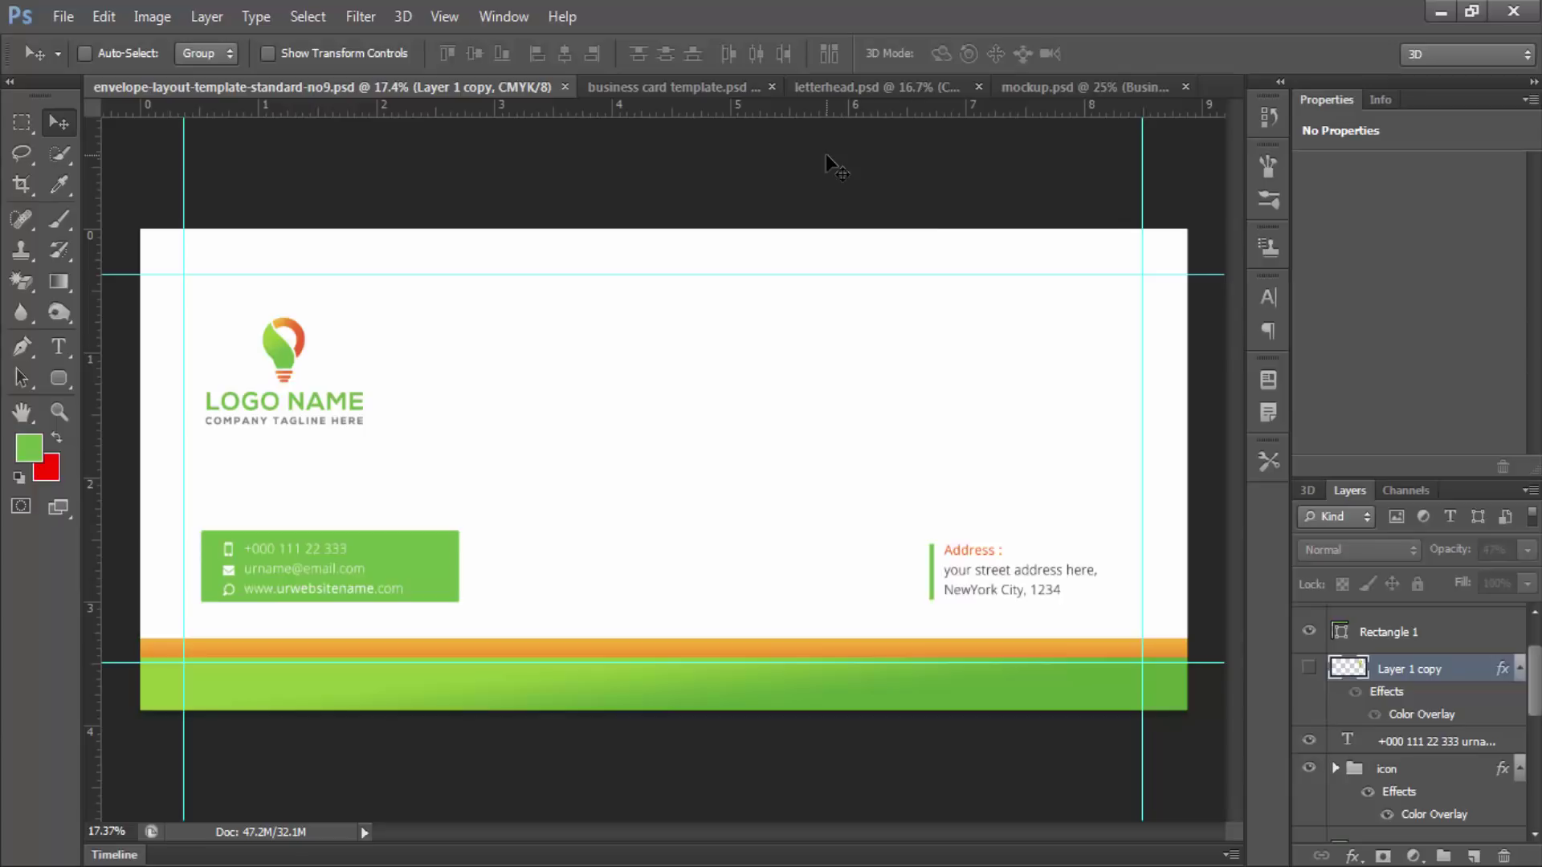
# - Marquee-select the entire logo side of the card in business card template.psd
pyautogui.click(666, 86)
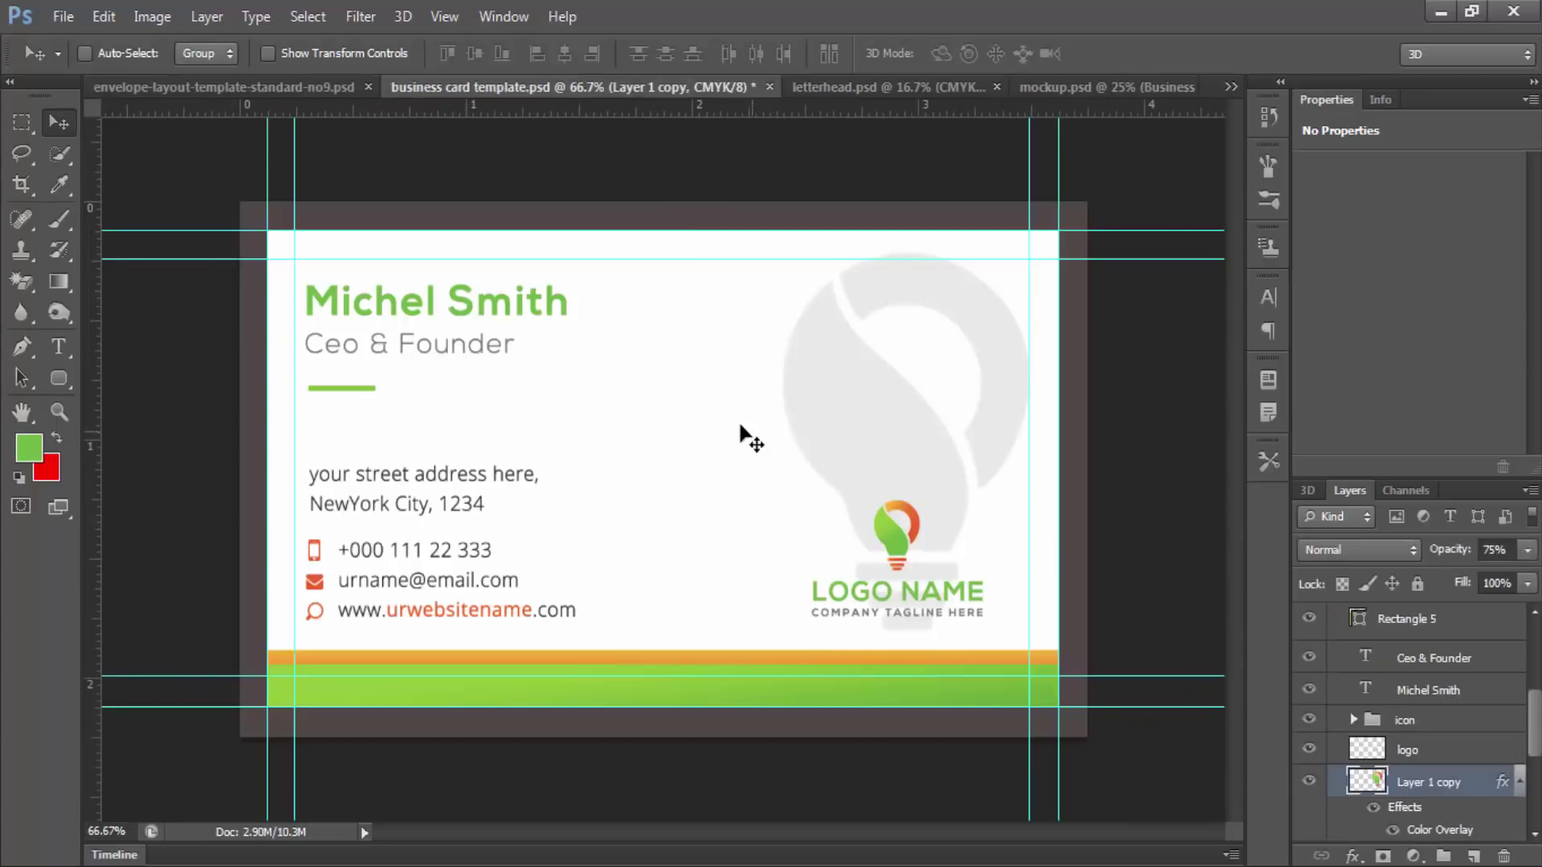
pyautogui.press('m')
pyautogui.scroll(5, 1405, 723)
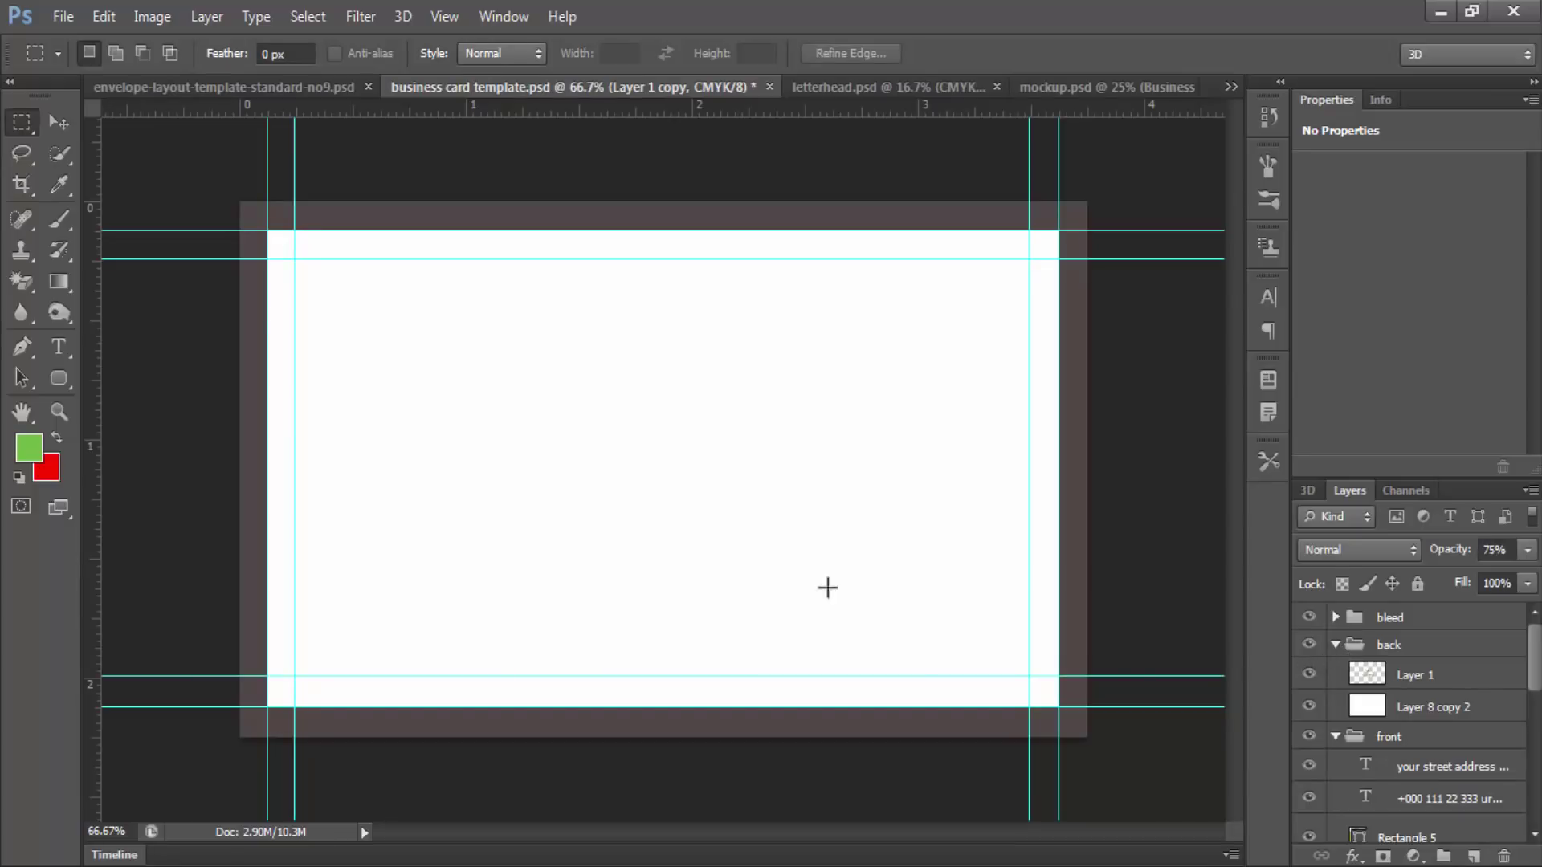
pyautogui.moveTo(267, 230)
pyautogui.mouseDown()
pyautogui.moveTo(957, 624)
pyautogui.moveTo(1072, 707)
pyautogui.moveTo(1058, 706)
pyautogui.mouseUp()
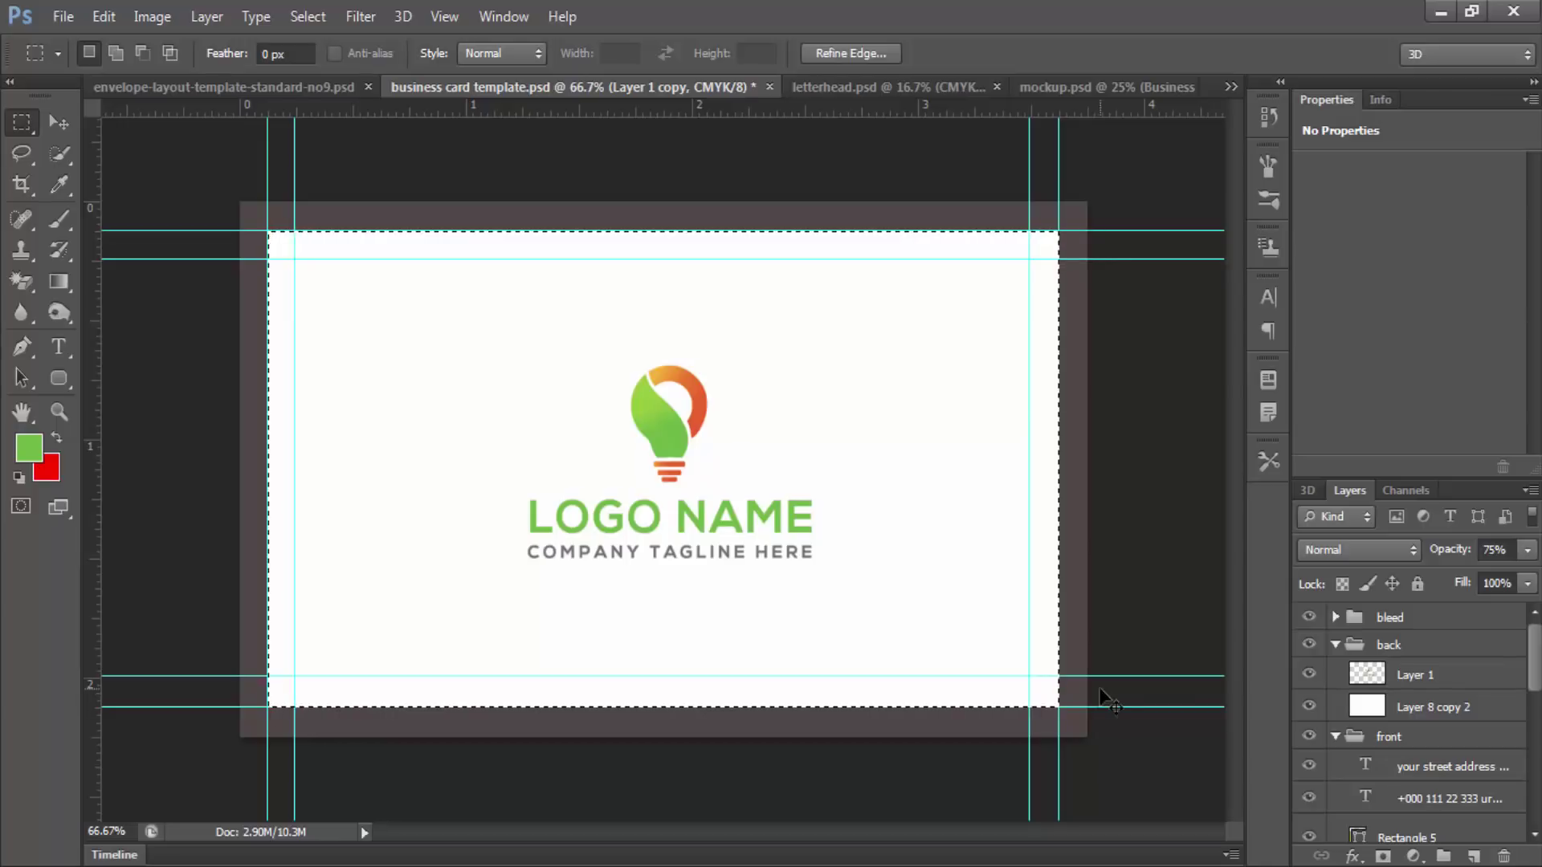
# - Switch to mockup.psd and browse its Letterhead, Envelope, Business card and Pen groups
pyautogui.click(870, 85)
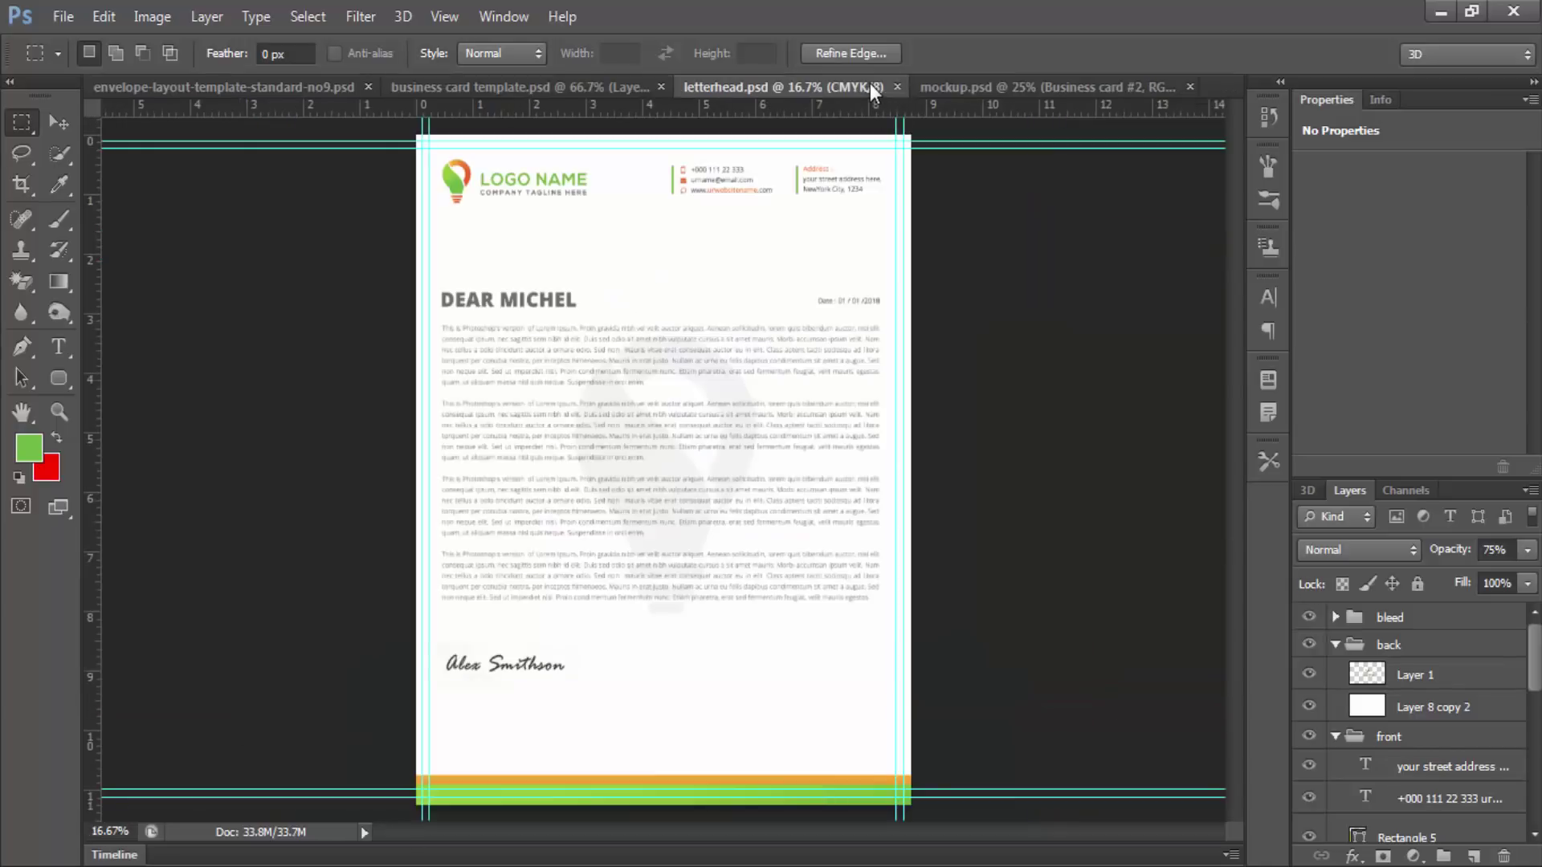
pyautogui.click(150, 84)
pyautogui.click(1084, 86)
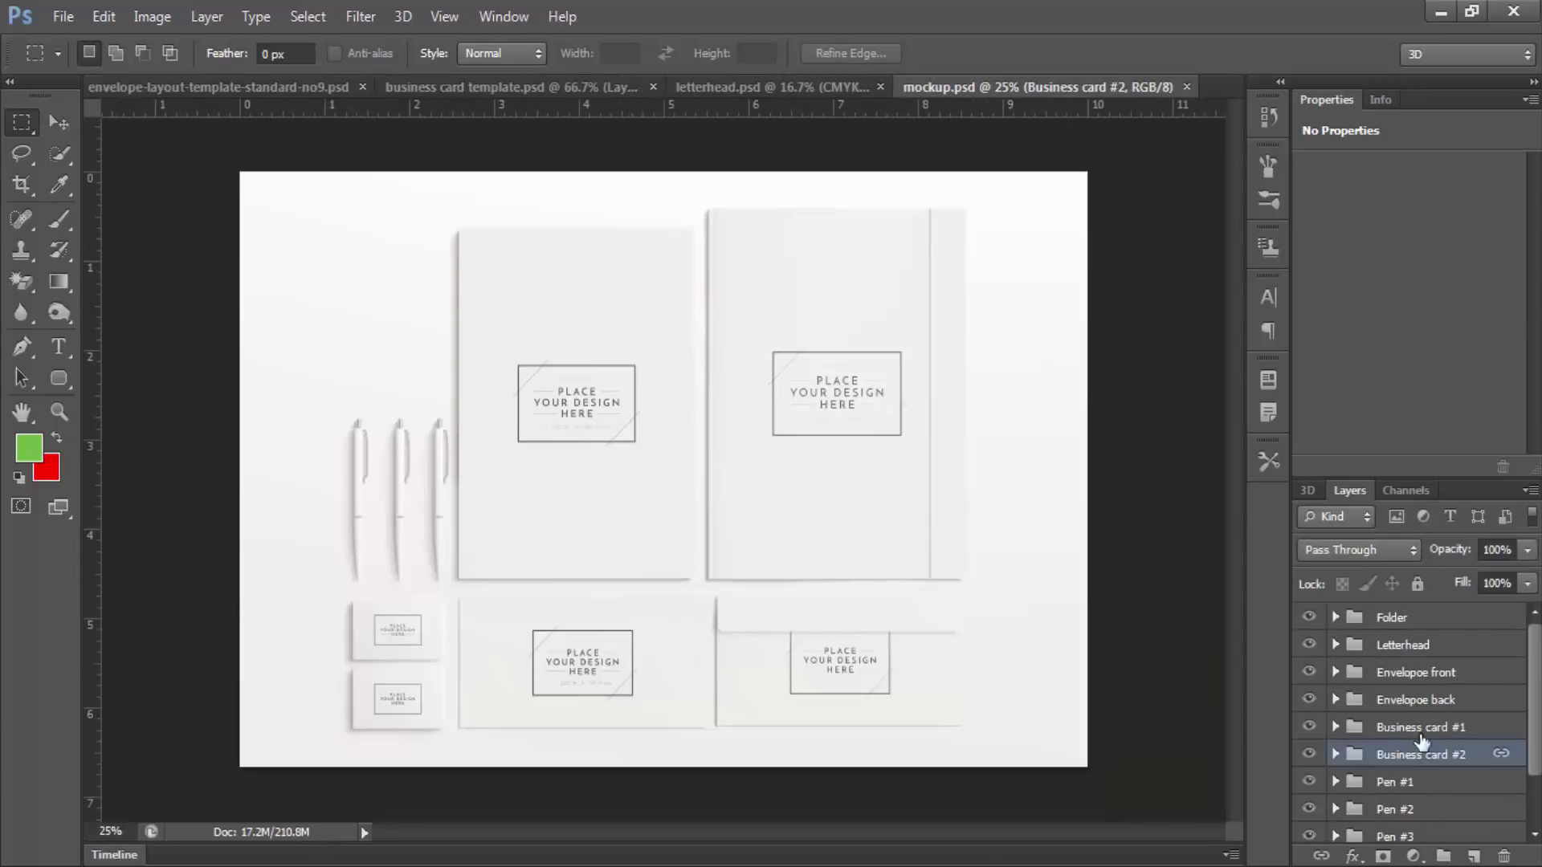
pyautogui.click(1401, 645)
pyautogui.click(1400, 679)
pyautogui.click(1366, 727)
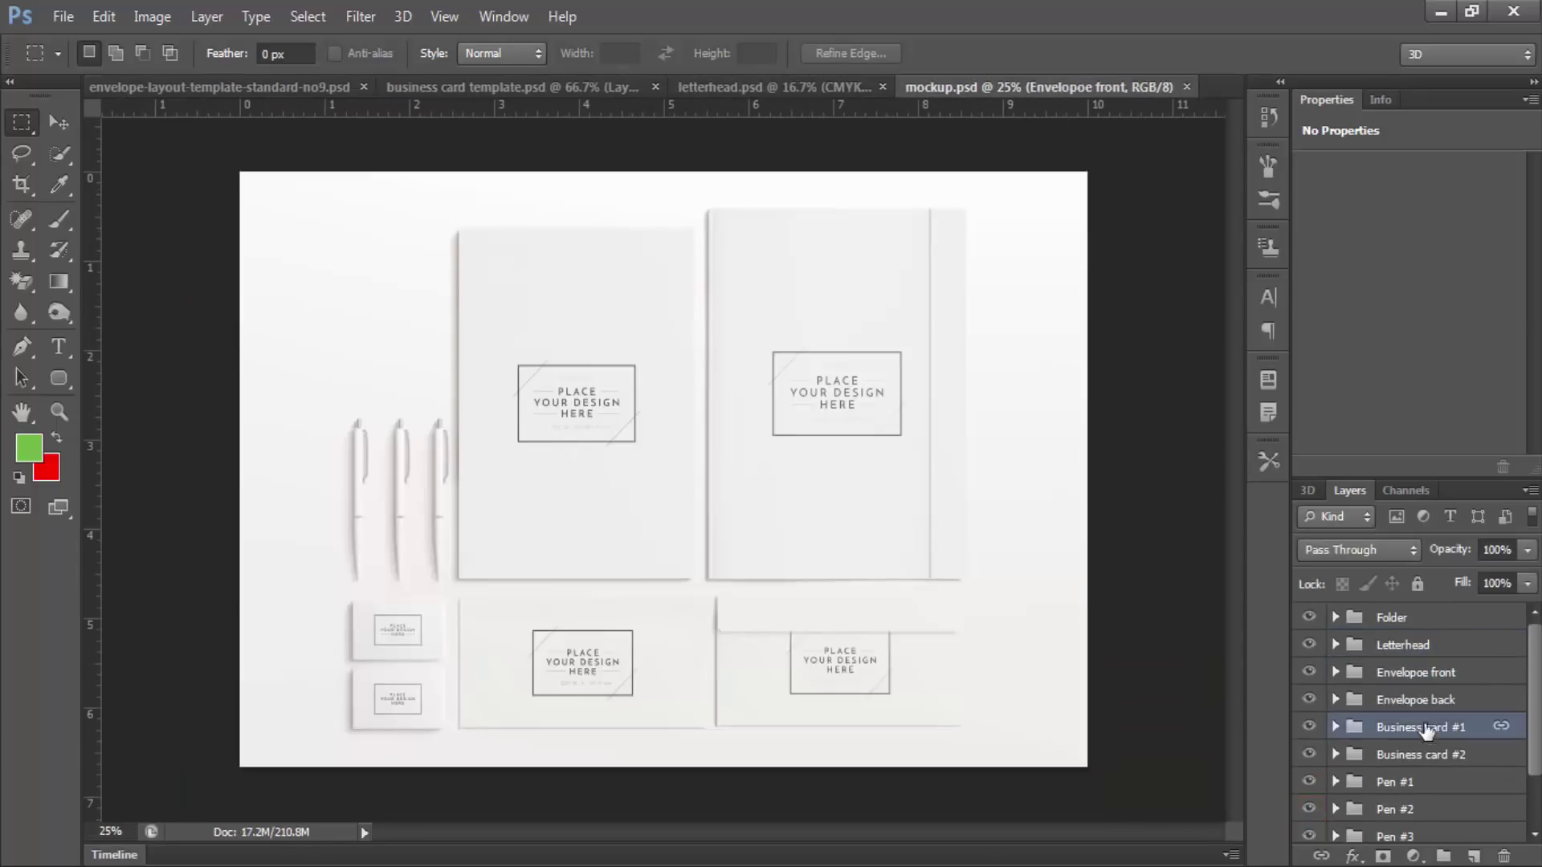
pyautogui.click(1365, 700)
pyautogui.click(1365, 672)
pyautogui.click(1381, 645)
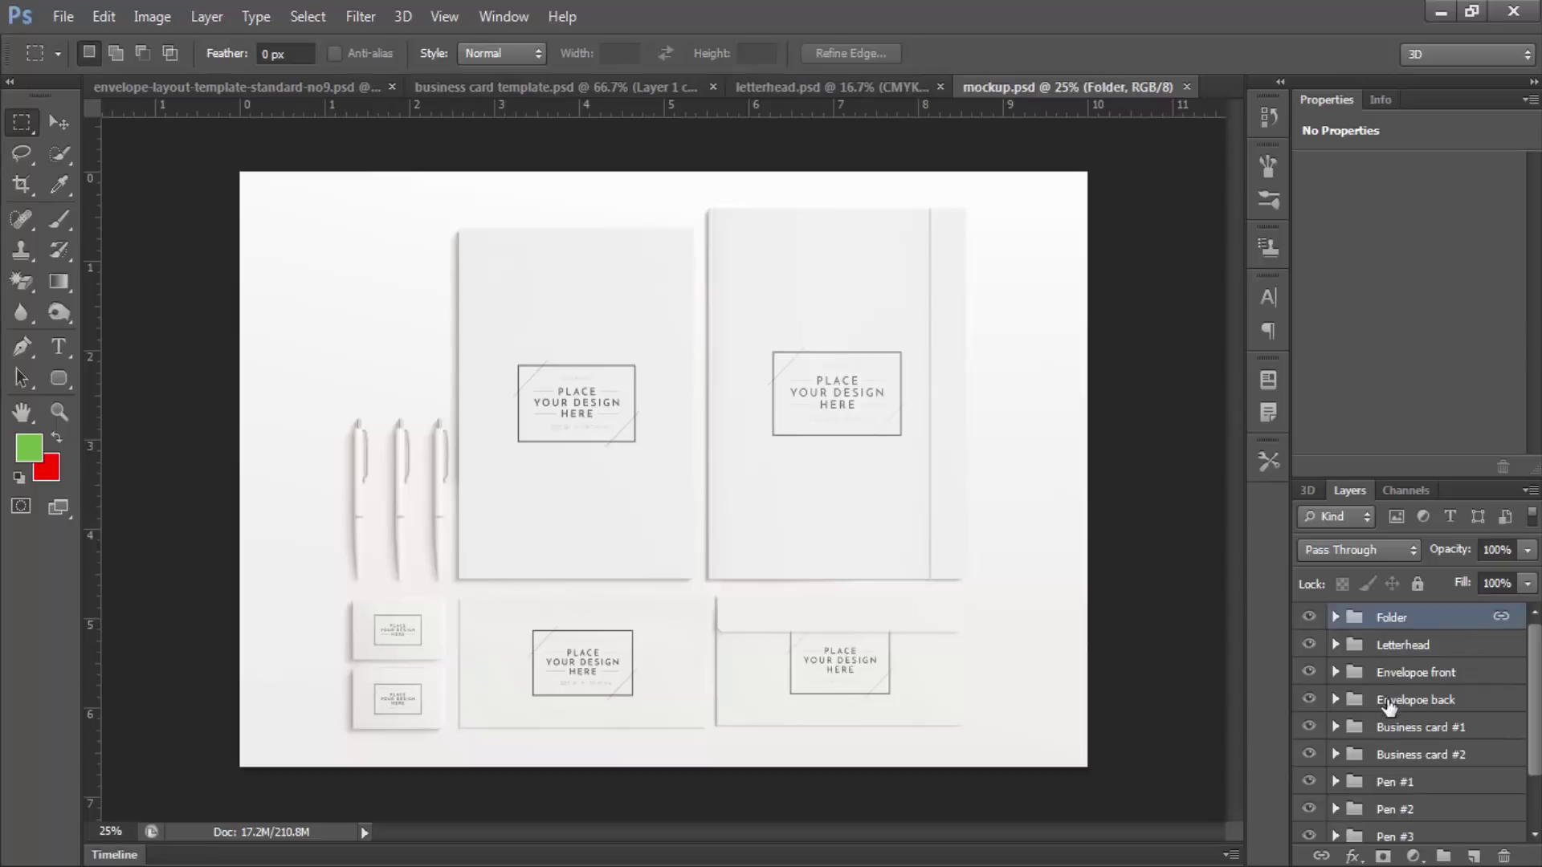
pyautogui.scroll(-2, 1401, 731)
pyautogui.click(1397, 757)
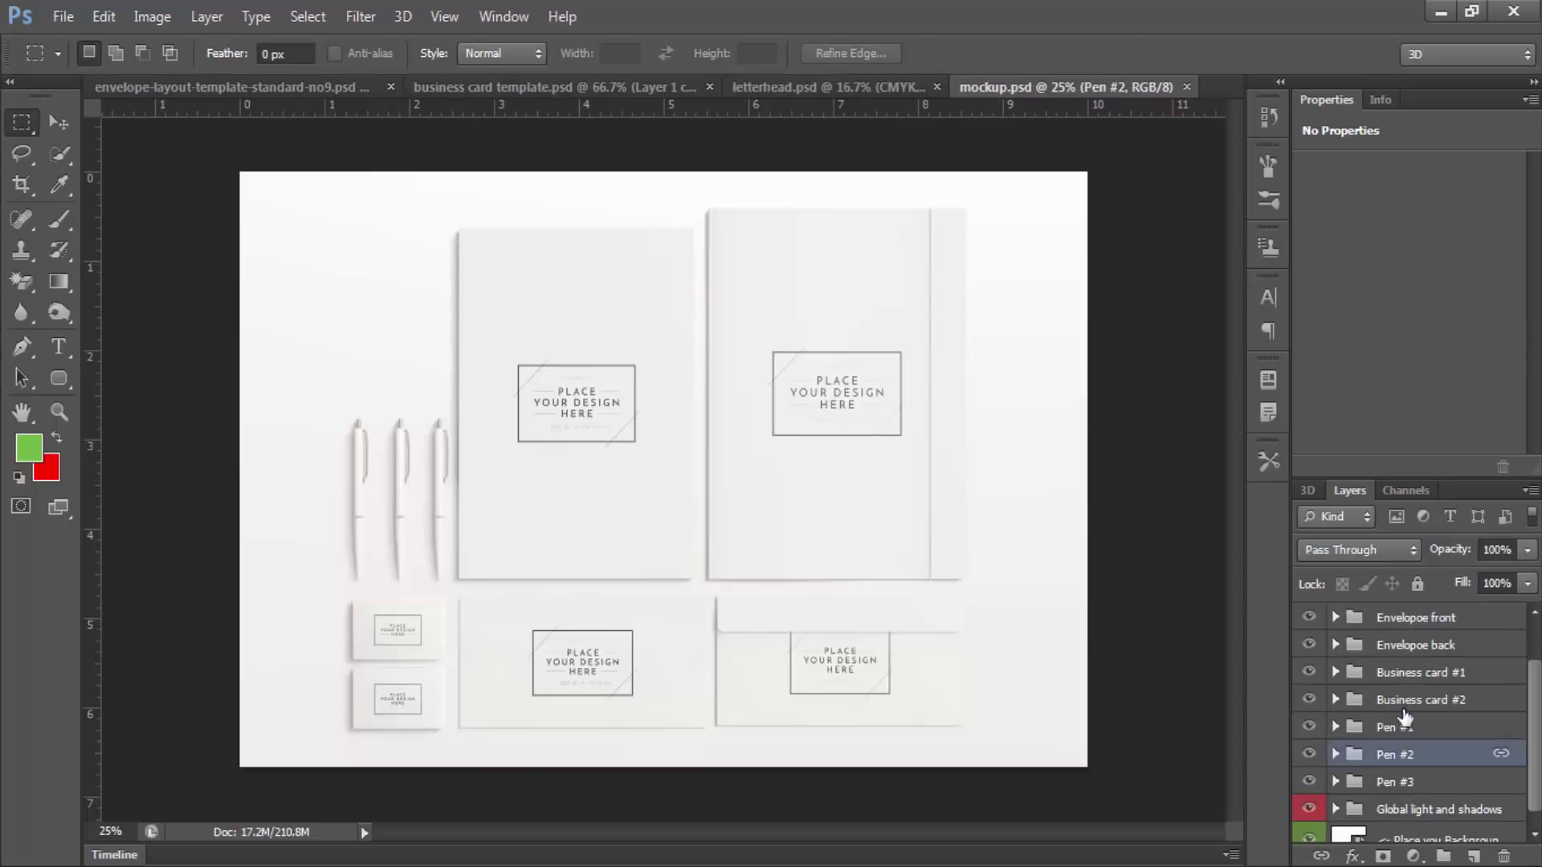
pyautogui.click(1390, 701)
# - Expand Business card #1 and its Mock-up group, then open its smart object for editing
pyautogui.click(1309, 672)
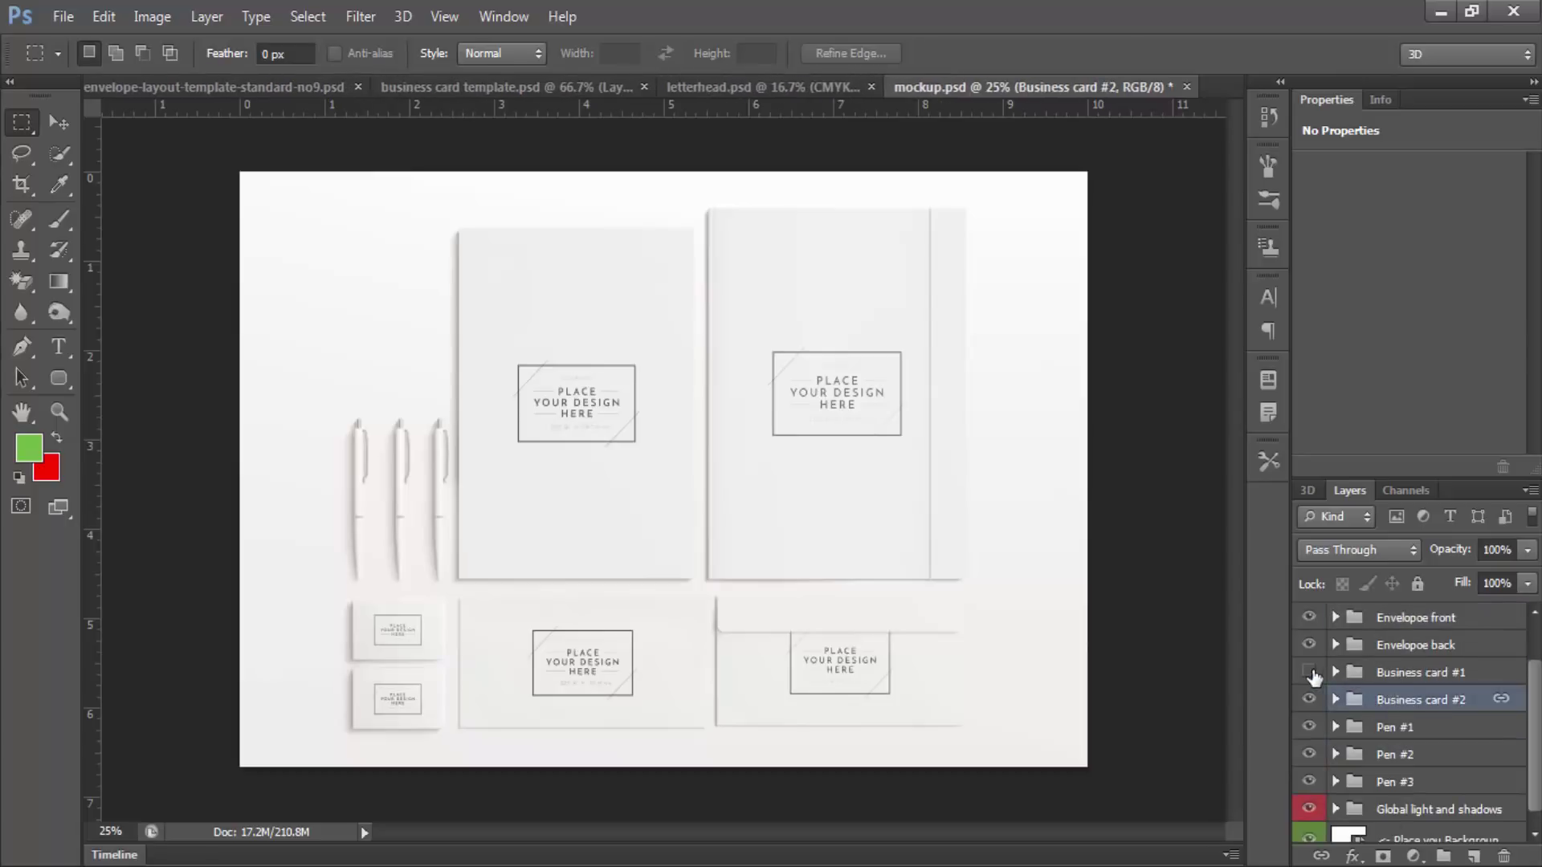
pyautogui.click(1309, 672)
pyautogui.click(1335, 673)
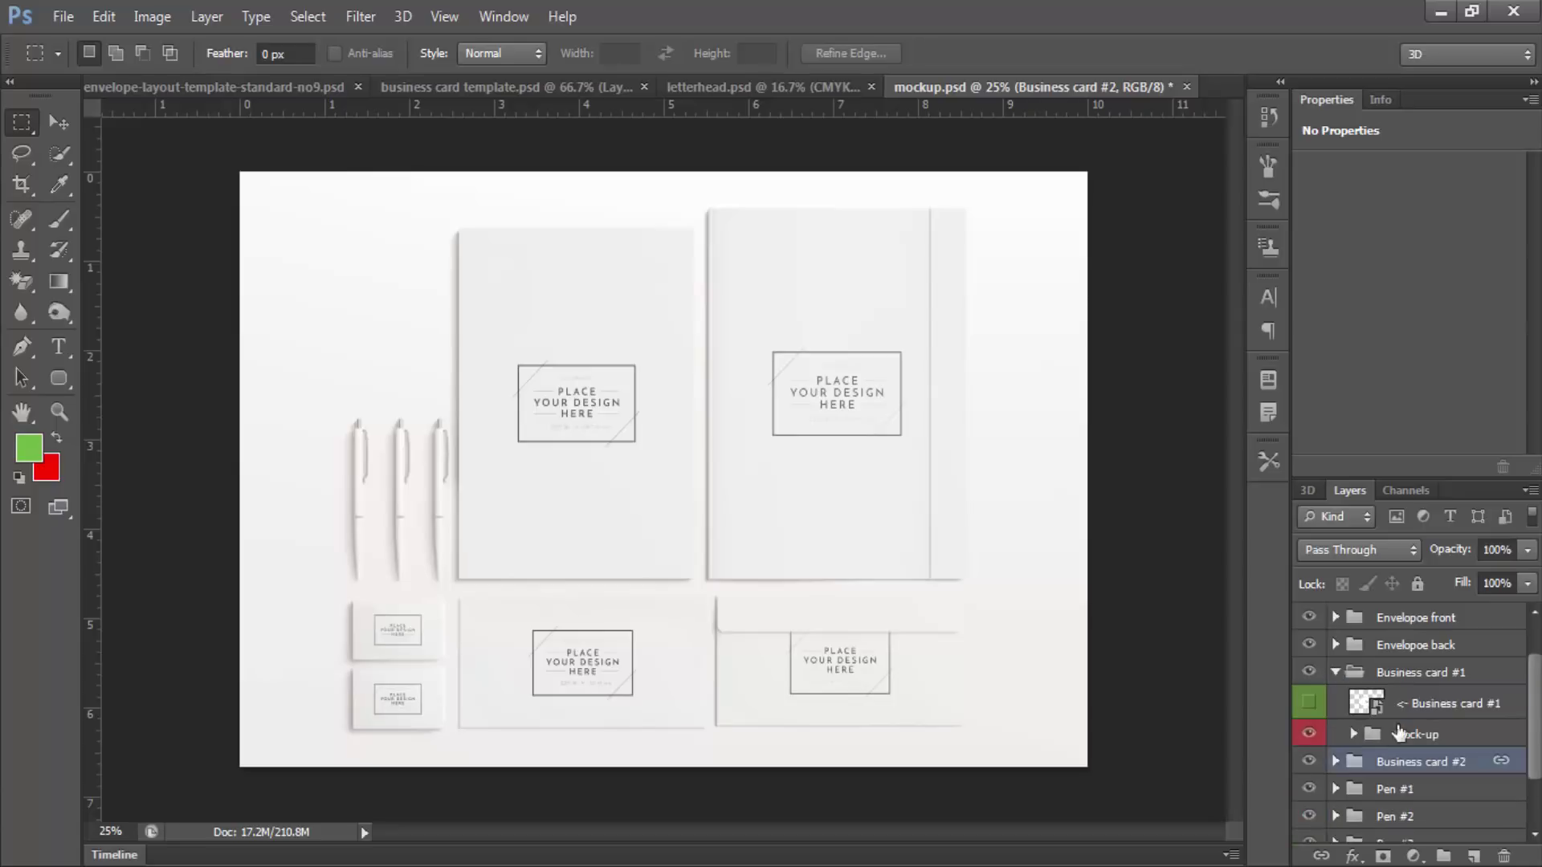
pyautogui.click(1377, 708)
pyautogui.click(1354, 734)
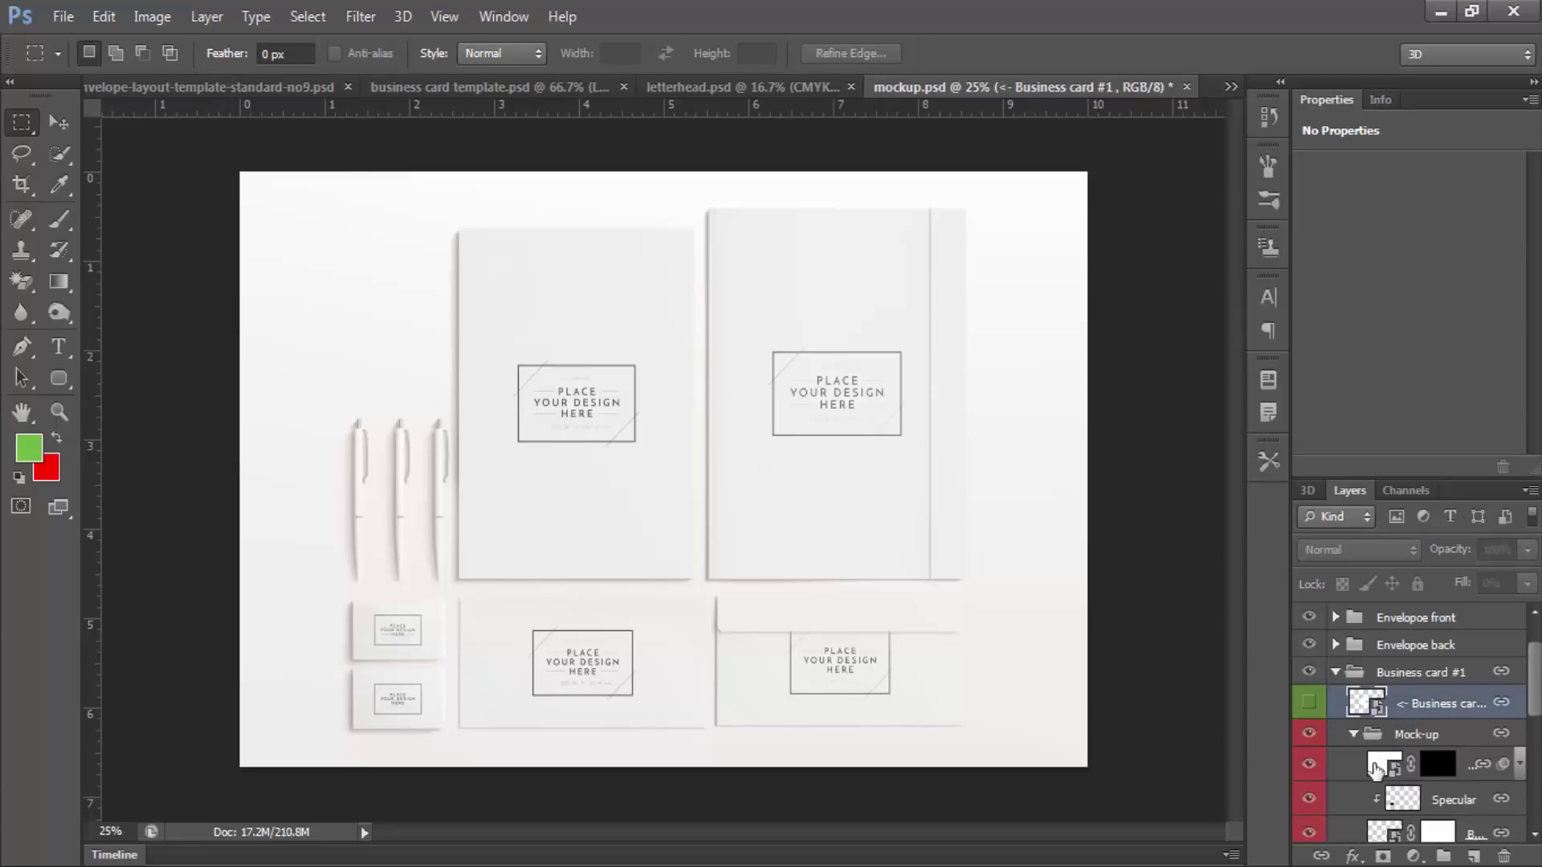
pyautogui.click(1308, 696)
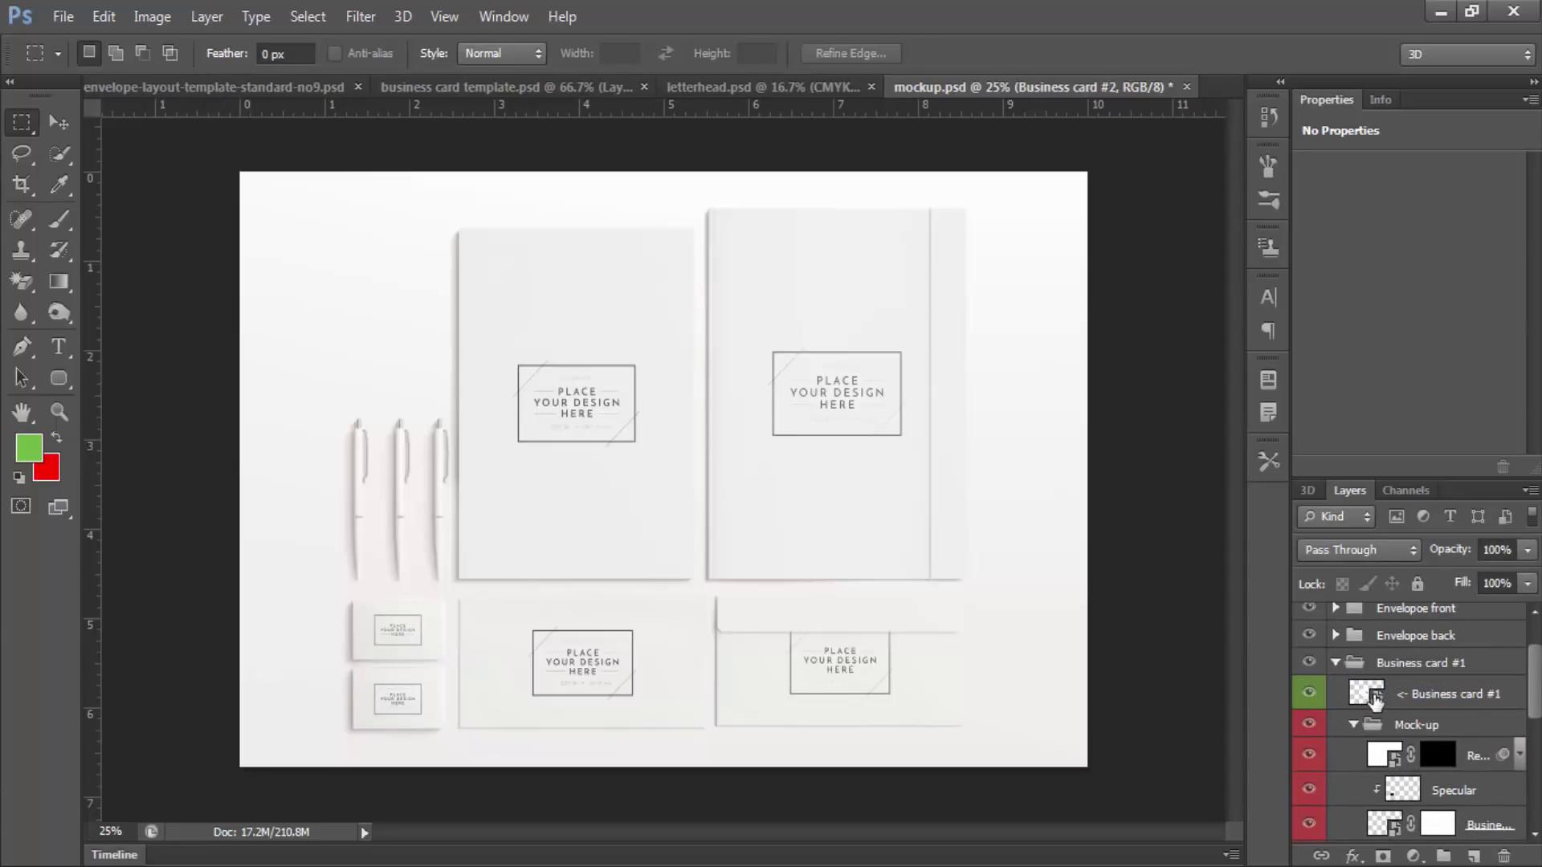
pyautogui.doubleClick(1377, 696)
# - Paste the logo card design into the Business card #1 smart object and save
pyautogui.hotkey('ctrl', 'v')
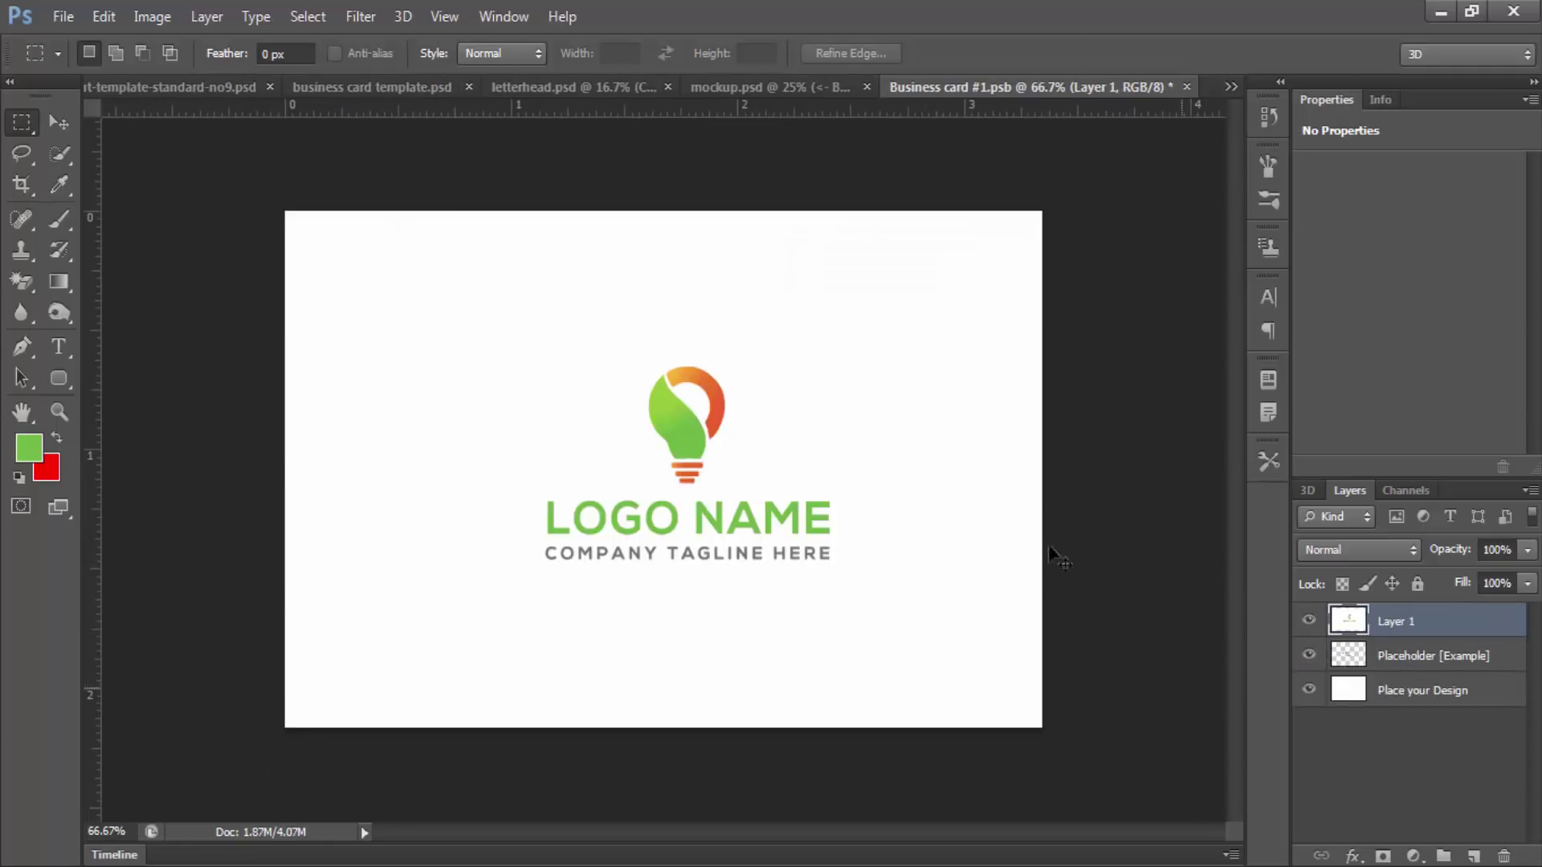
pyautogui.hotkey('ctrl', 't')
pyautogui.press('Return')
pyautogui.hotkey('ctrl', 's')
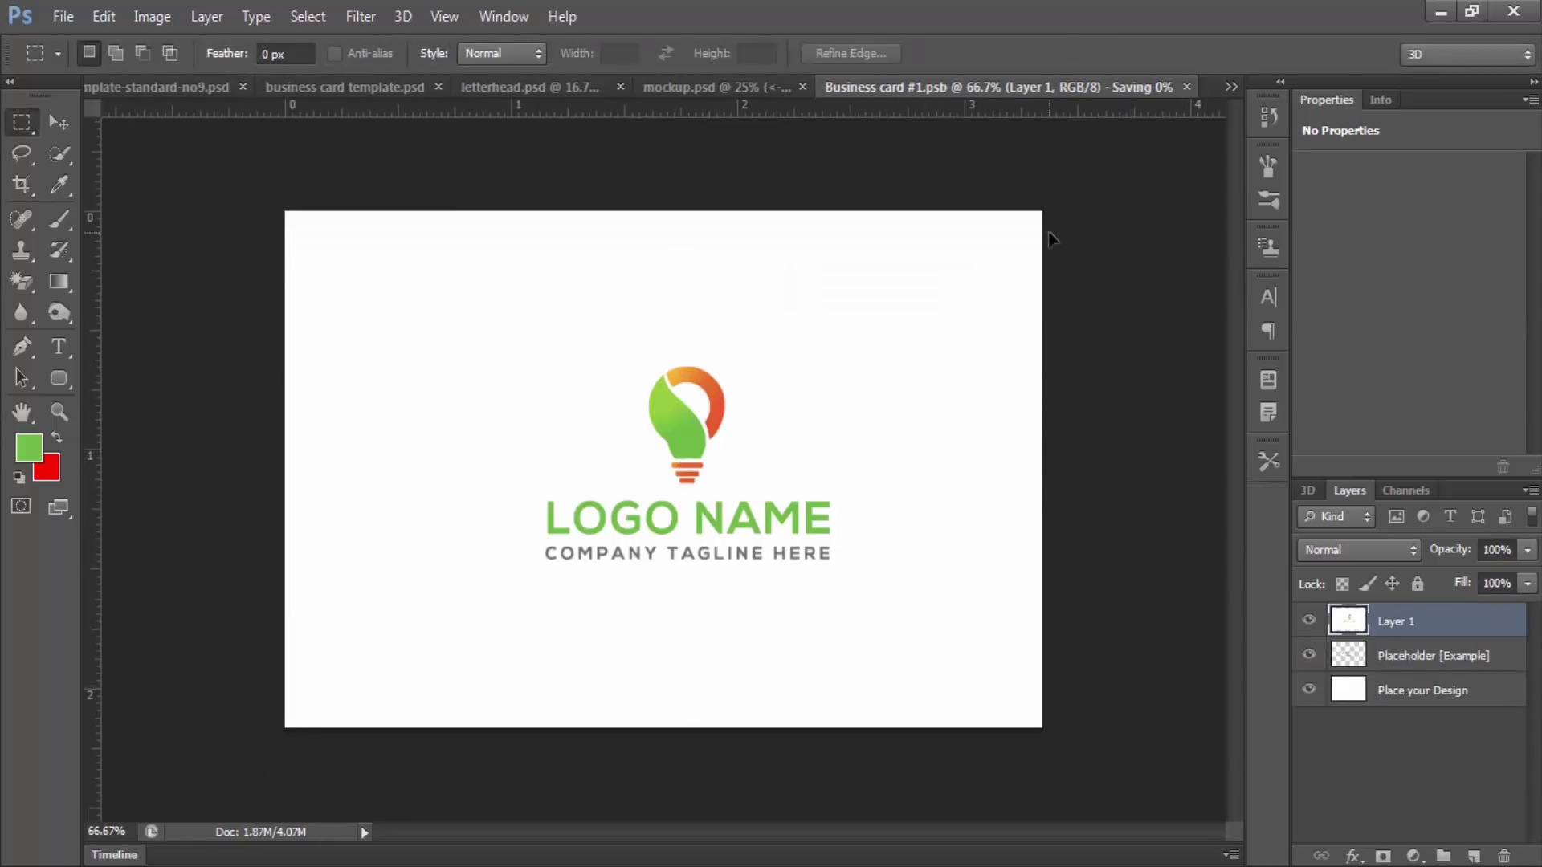
# - Enlarge the logo design slightly, nudge it left and up, then save and close the smart object
pyautogui.hotkey('ctrl', 't')
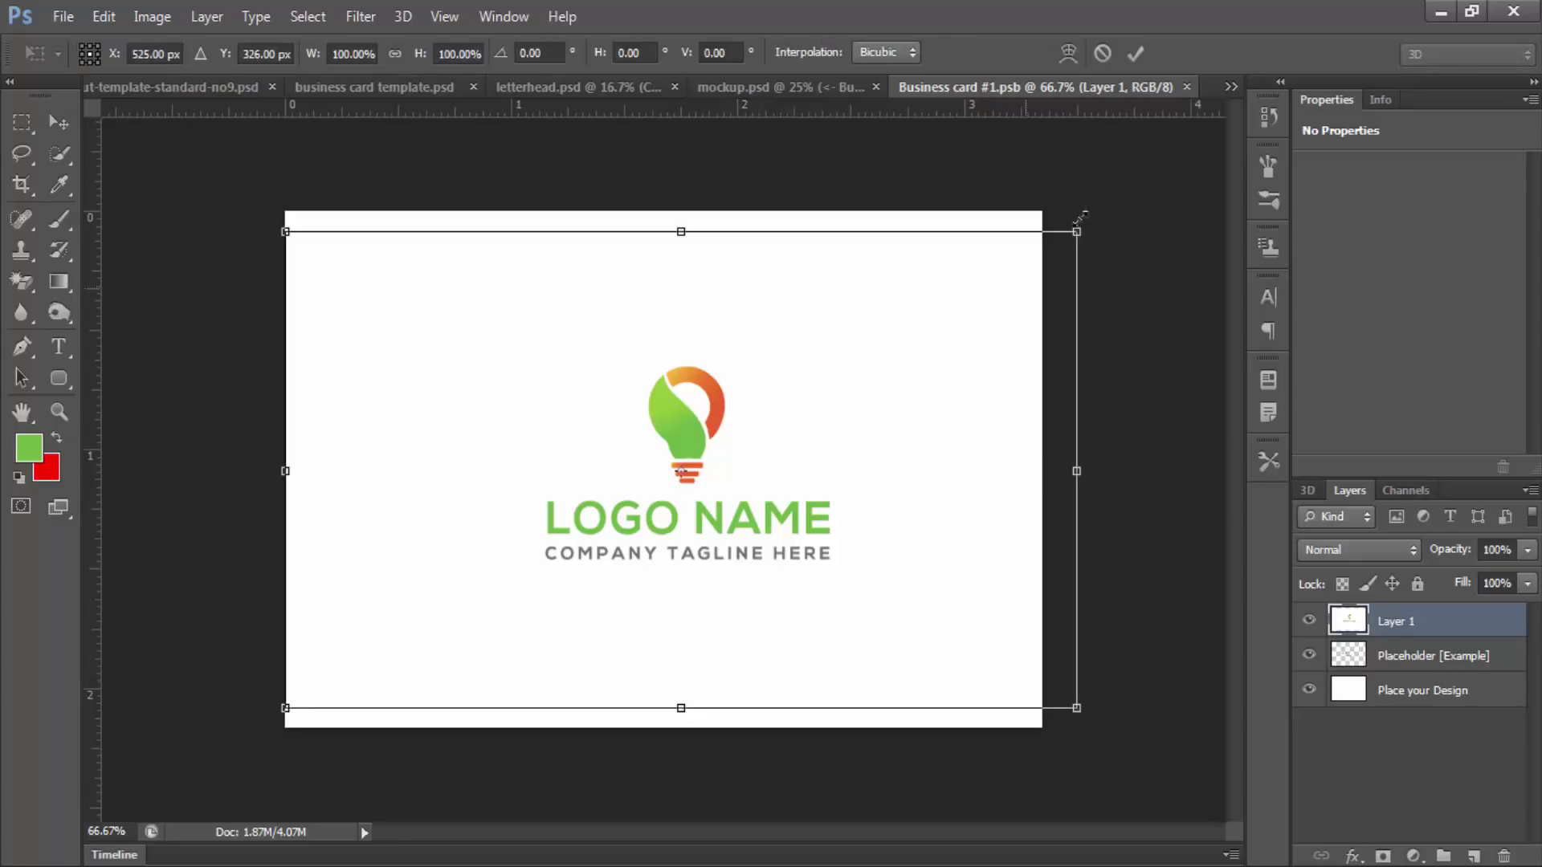
pyautogui.moveTo(1077, 231); pyautogui.dragTo(1102, 217)
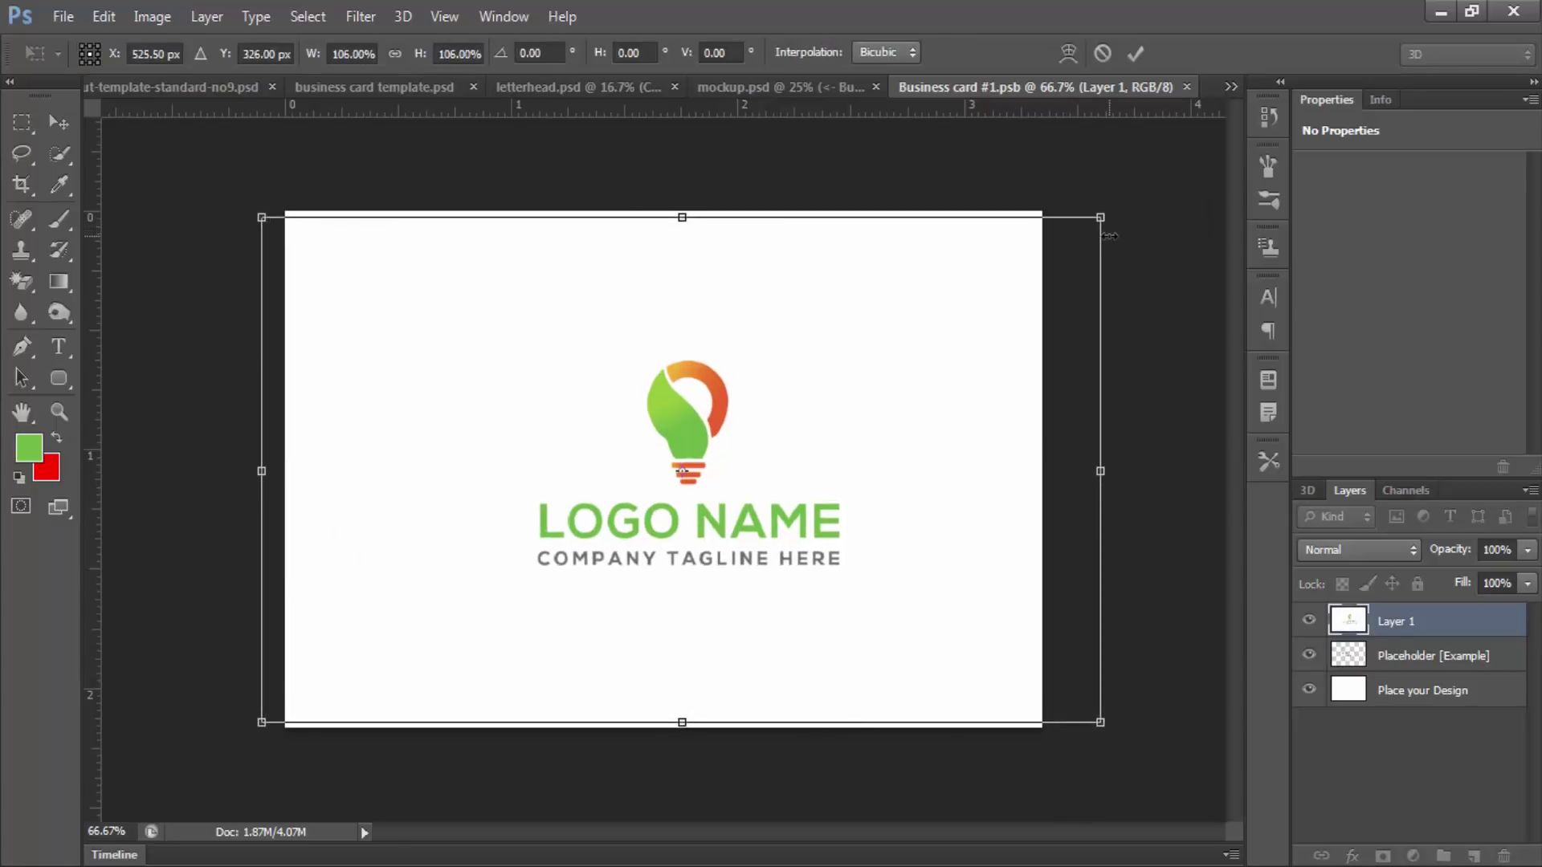
pyautogui.press('Return')
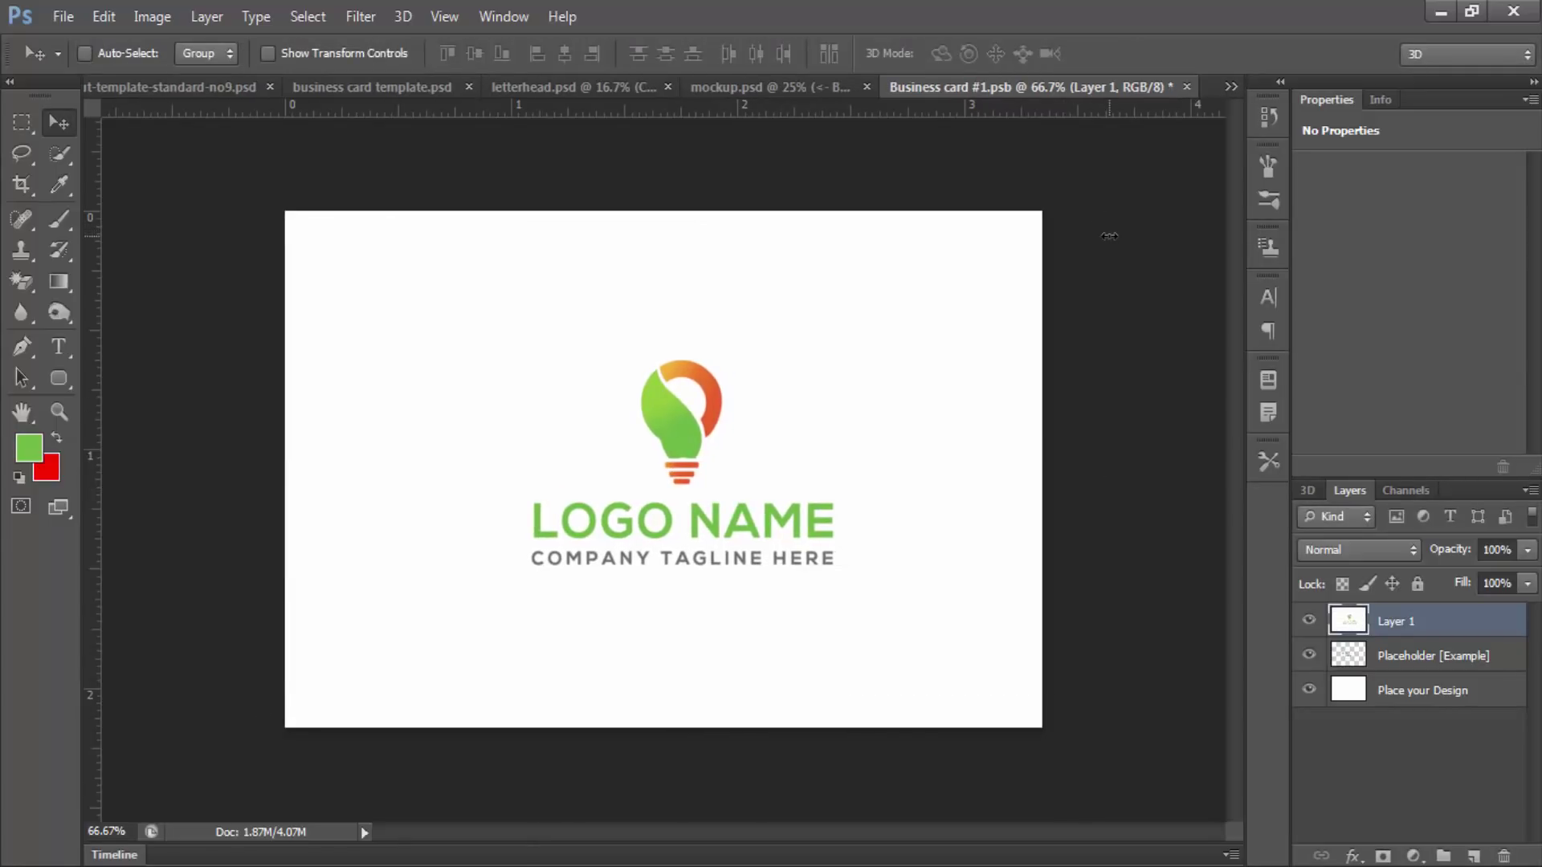
pyautogui.hotkey('shift', 'Left')
pyautogui.hotkey('shift', 'Left')
pyautogui.press('Up')
pyautogui.press('Up')
pyautogui.press('Up')
pyautogui.hotkey('shift', 'Left')
pyautogui.press('Up')
pyautogui.press('Up')
pyautogui.press('Up')
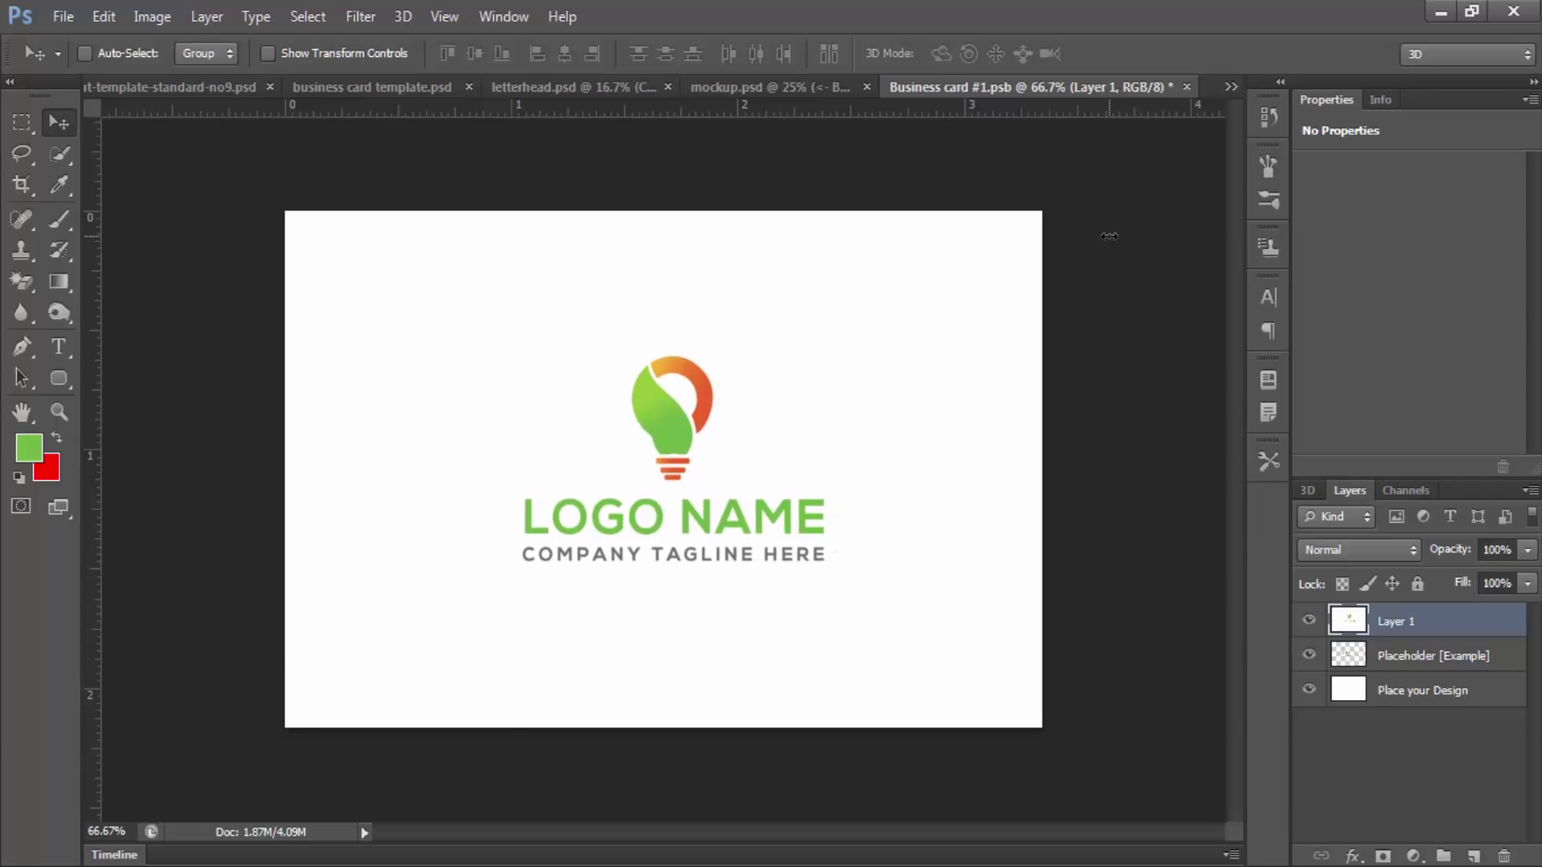
pyautogui.hotkey('ctrl', 's')
pyautogui.hotkey('ctrl', 'w')
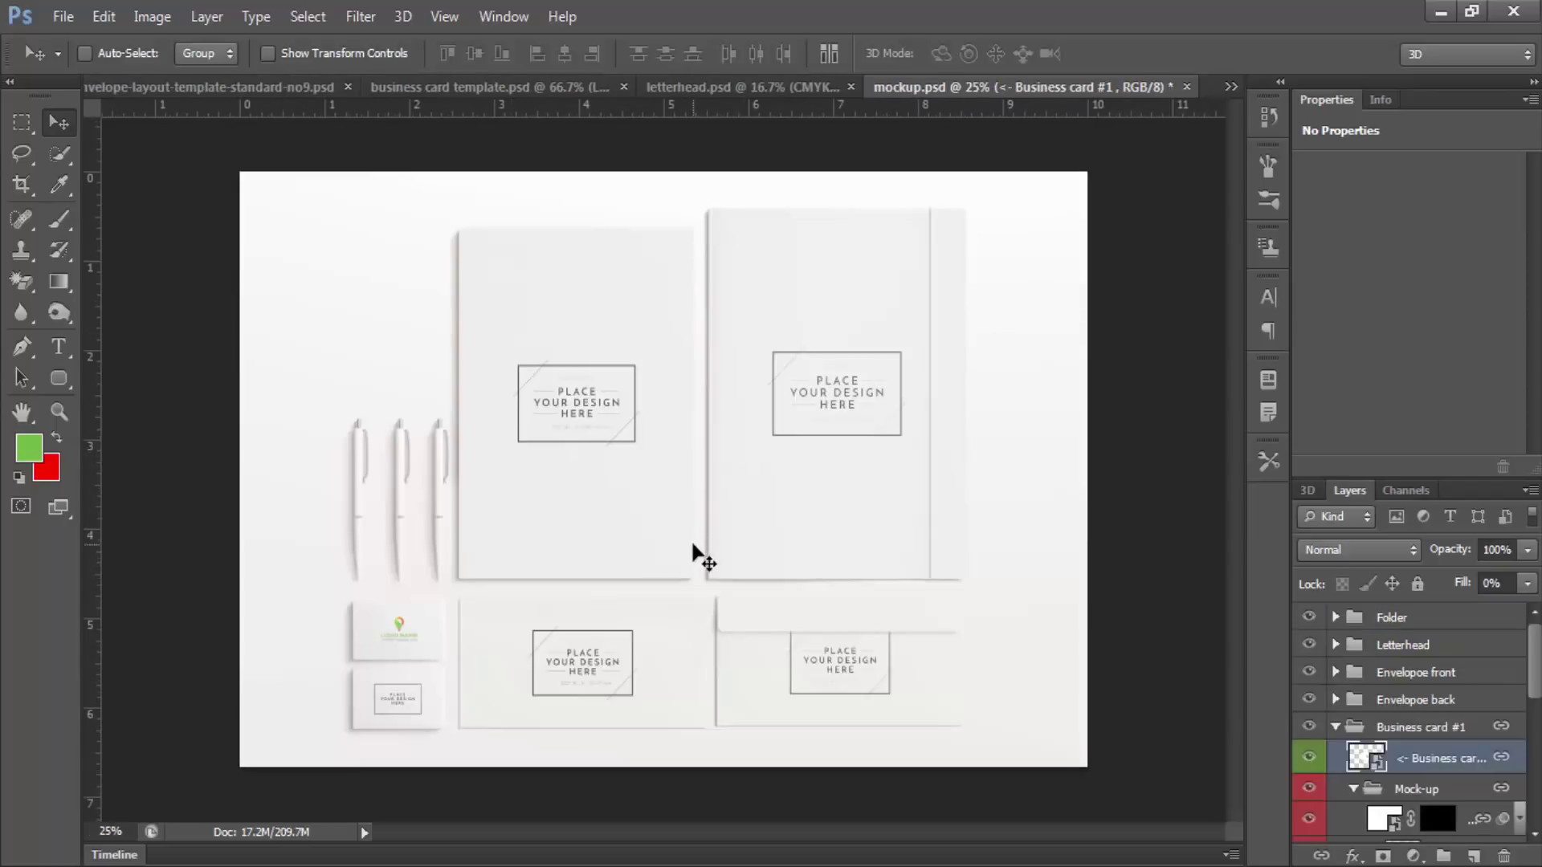
# - Hide the back group in business card template.psd to reveal the front design
pyautogui.moveTo(410, 637); pyautogui.dragTo(486, 683)
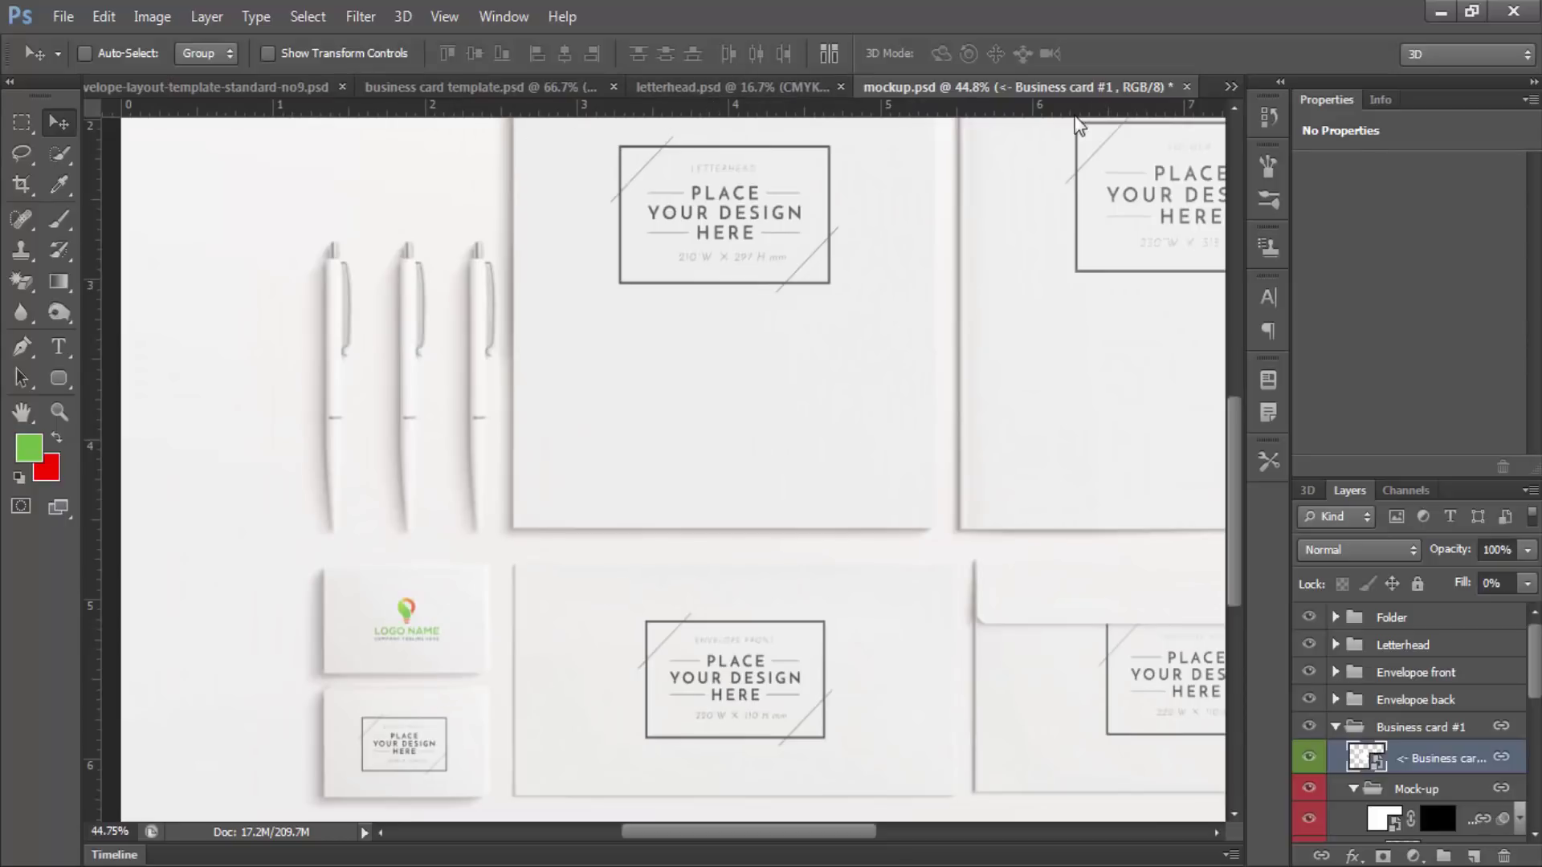
pyautogui.click(727, 87)
pyautogui.click(446, 87)
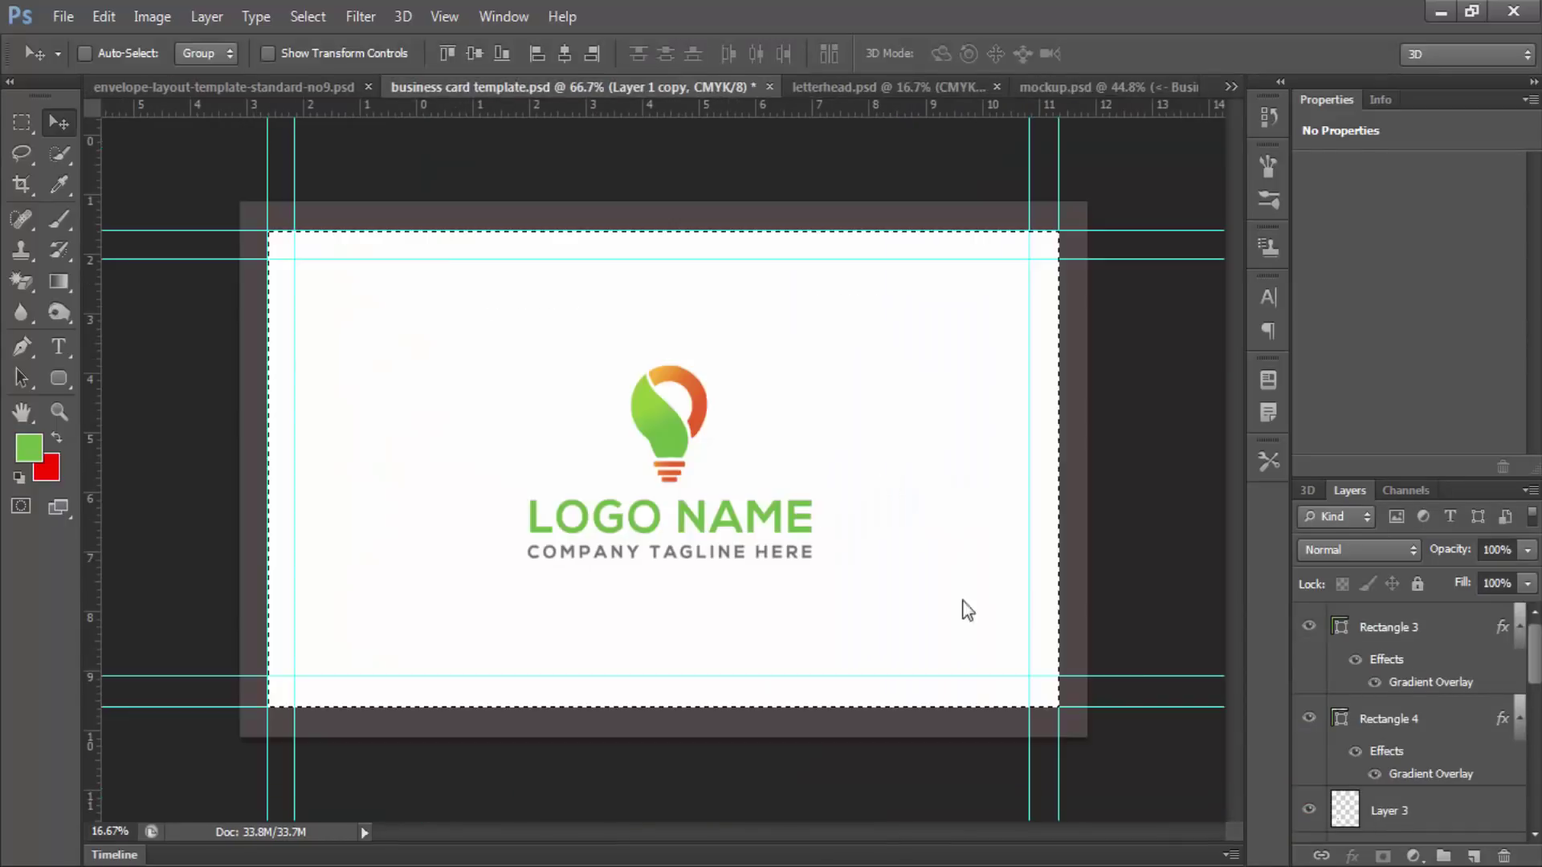
pyautogui.scroll(3, 1305, 723)
pyautogui.scroll(2, 1317, 675)
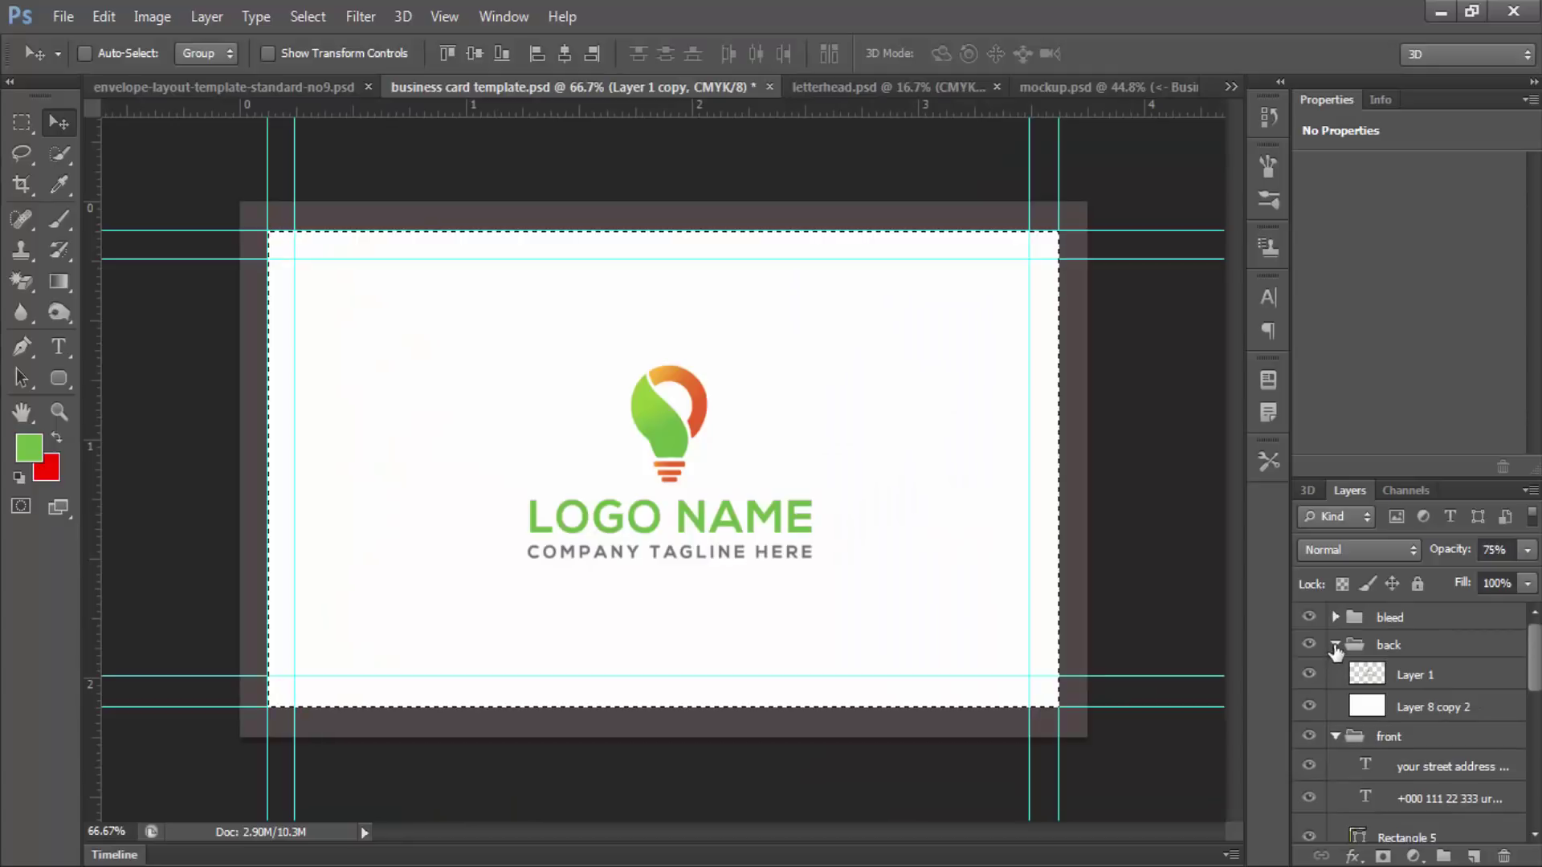
pyautogui.click(1335, 645)
pyautogui.click(1309, 672)
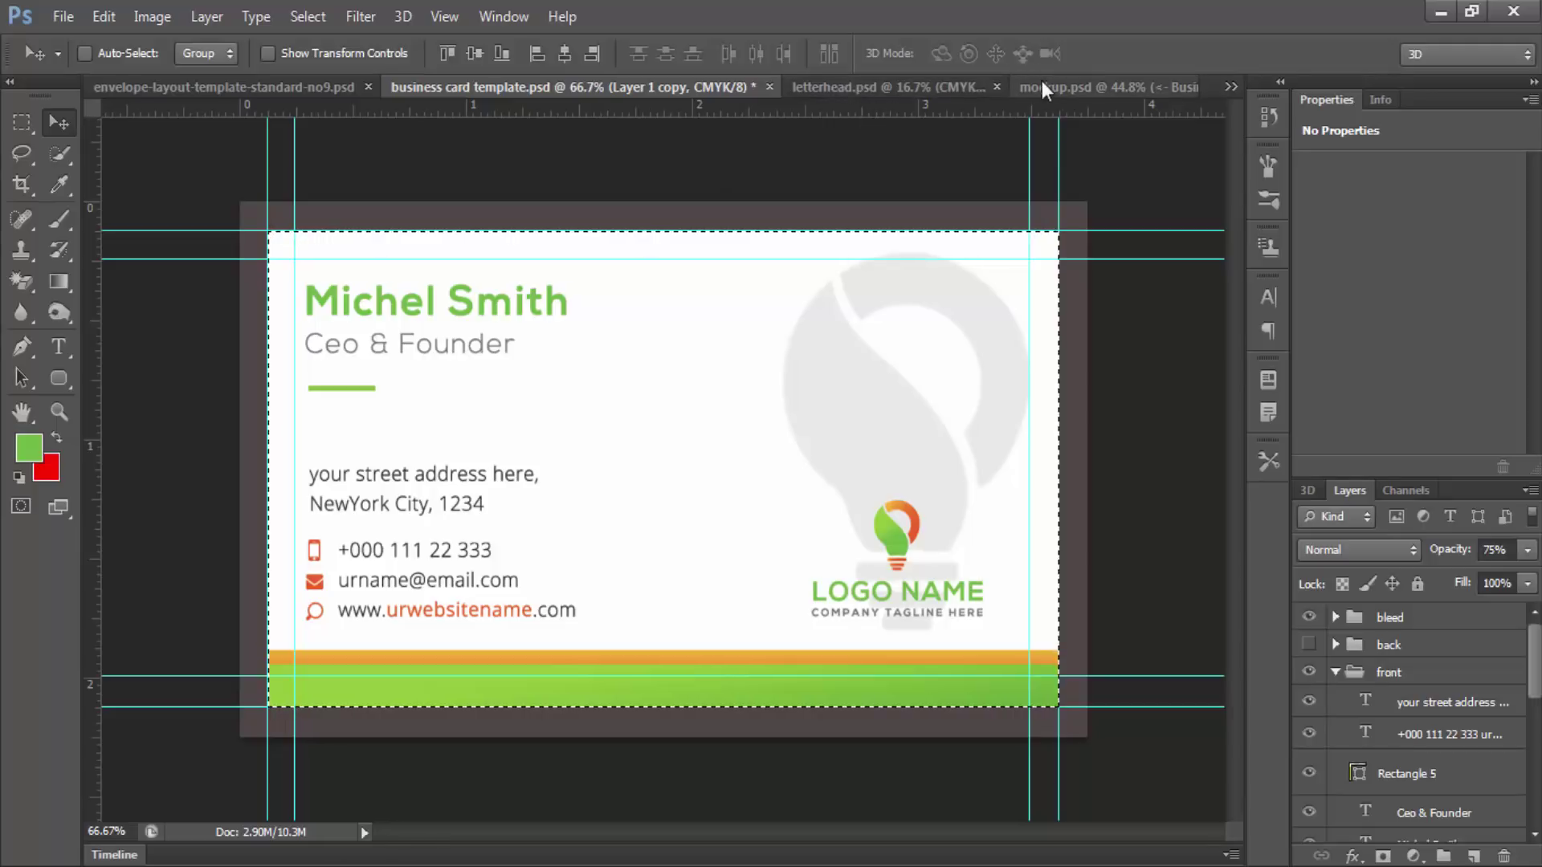
# - In mockup.psd, expand Business card #2 and open its smart object for editing
pyautogui.click(861, 89)
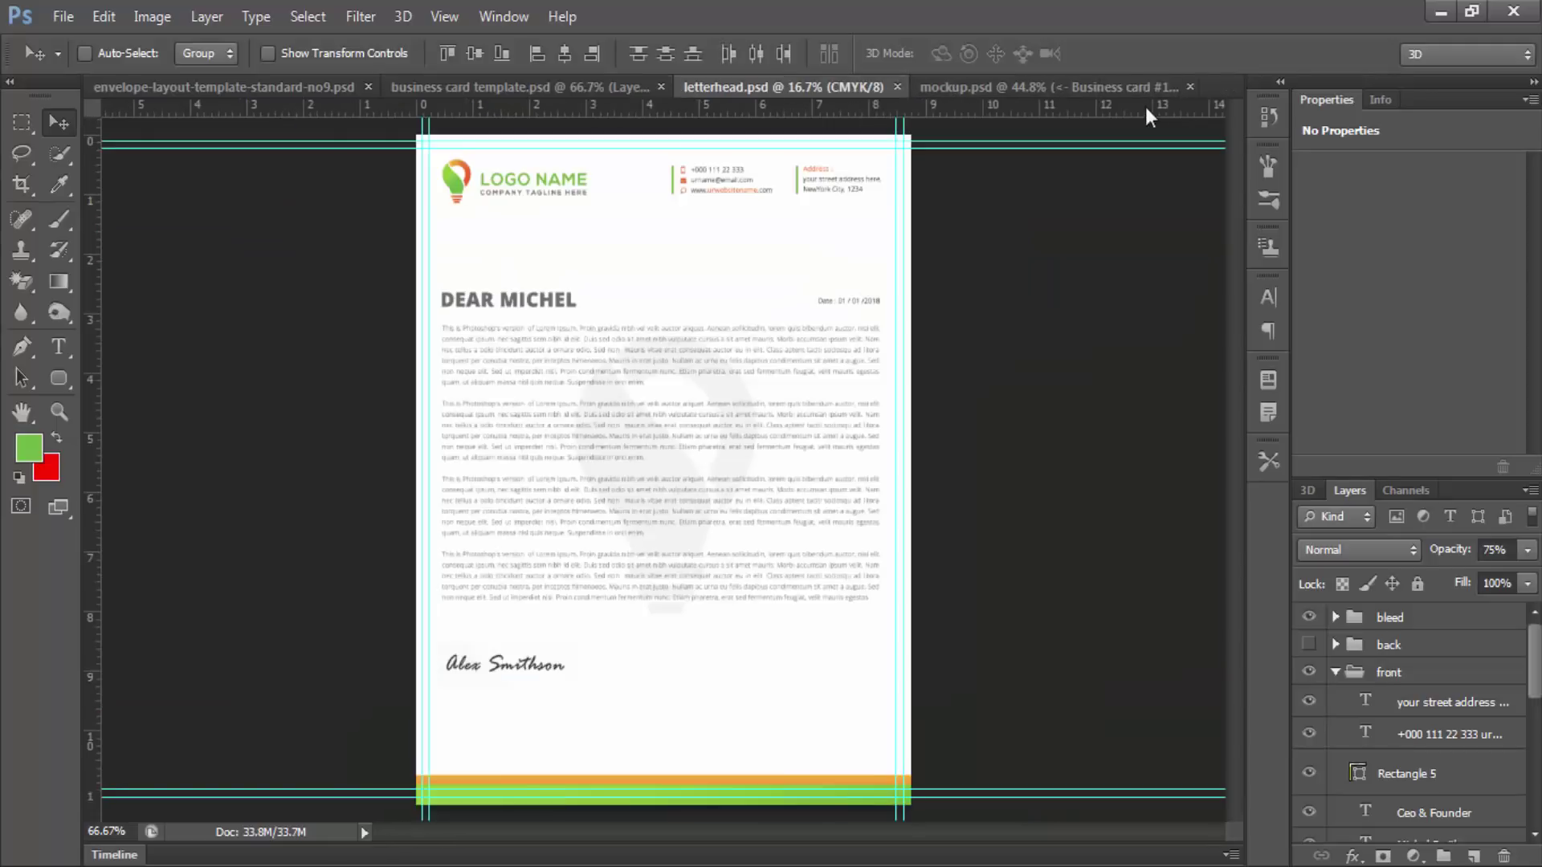
pyautogui.click(1028, 90)
pyautogui.scroll(-2, 1414, 698)
pyautogui.click(1337, 673)
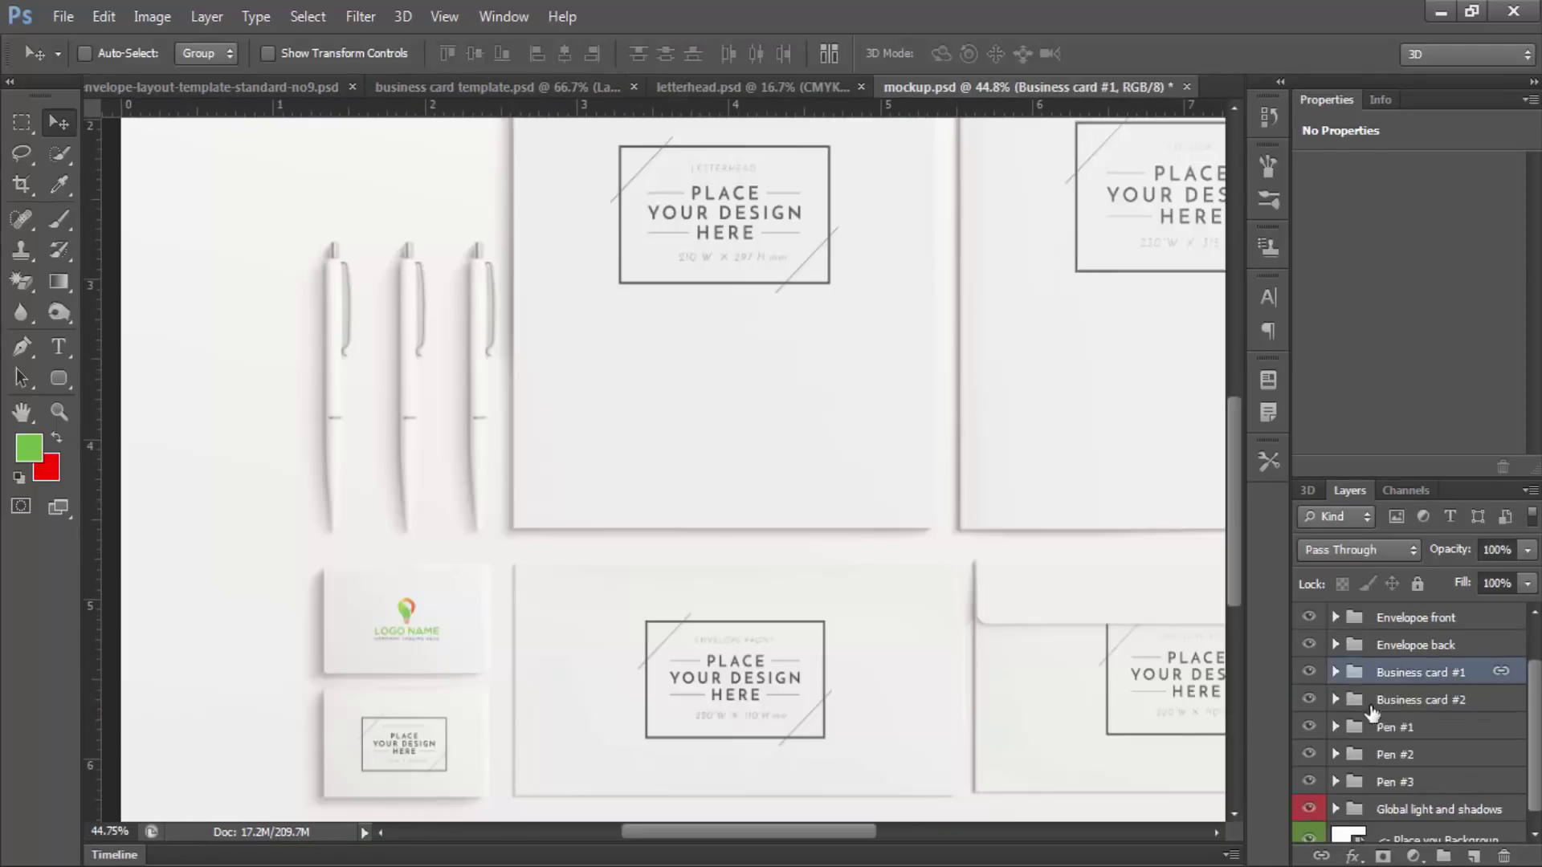
pyautogui.click(1336, 700)
pyautogui.click(1314, 731)
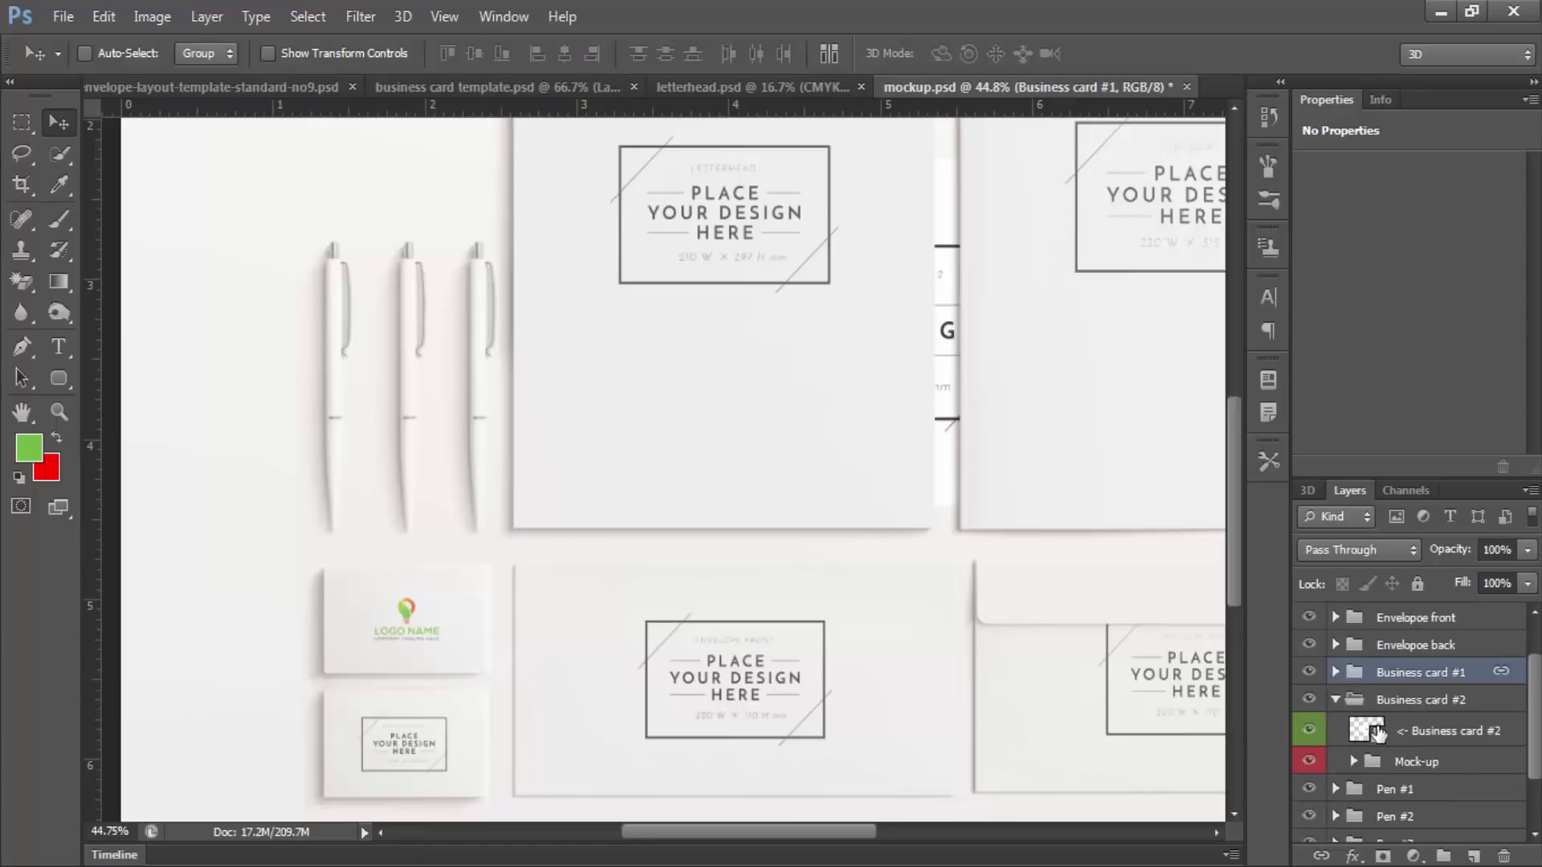
pyautogui.doubleClick(1374, 731)
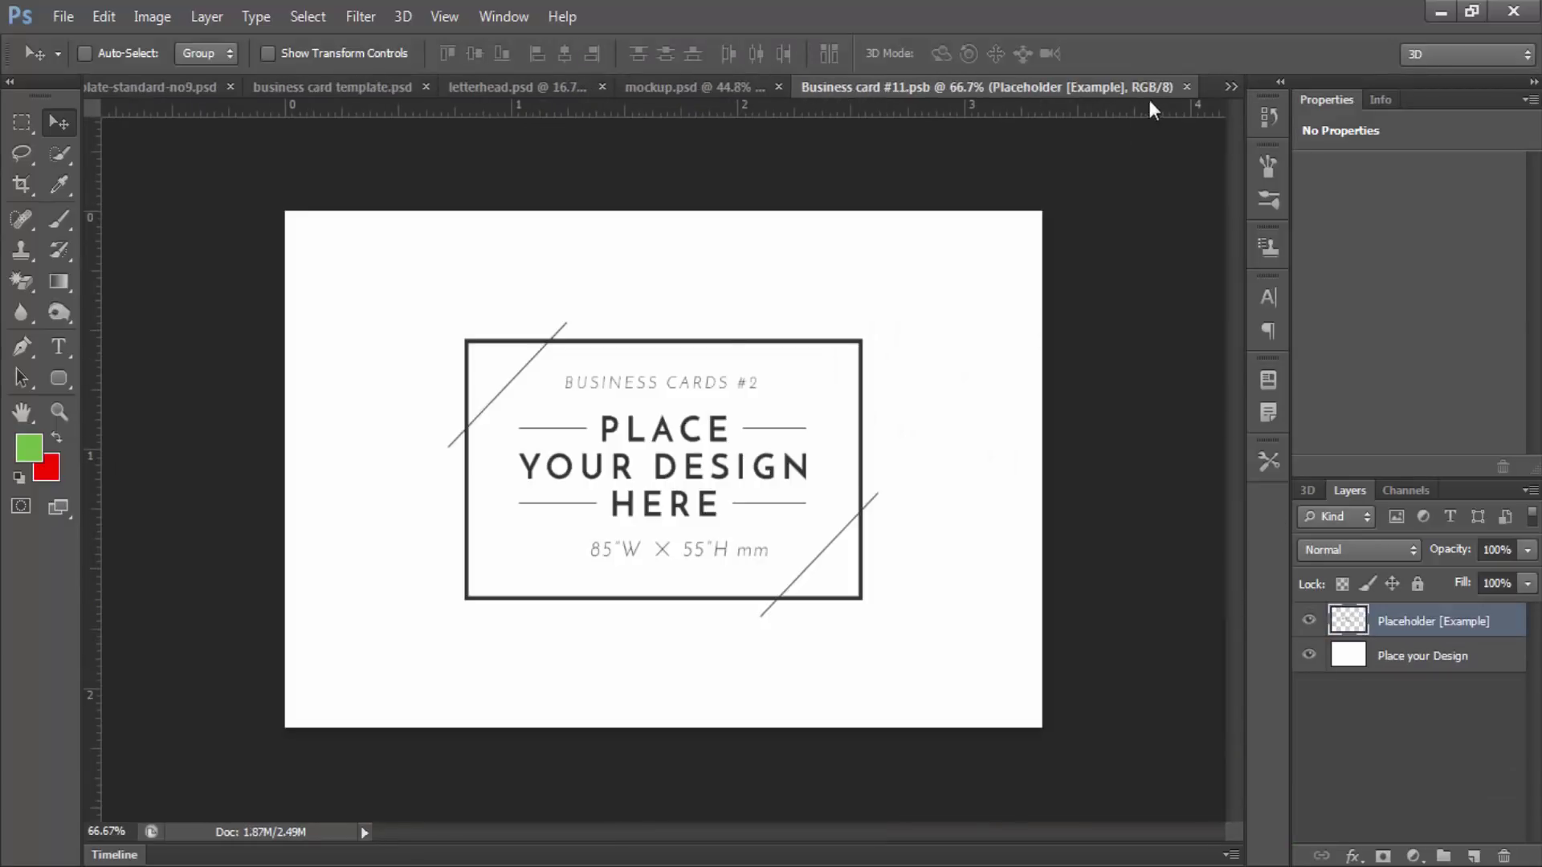
# - Back in the mockup, find the Business card #2 layer in the Mock-up group and open its smart object
pyautogui.click(1187, 87)
pyautogui.click(1312, 791)
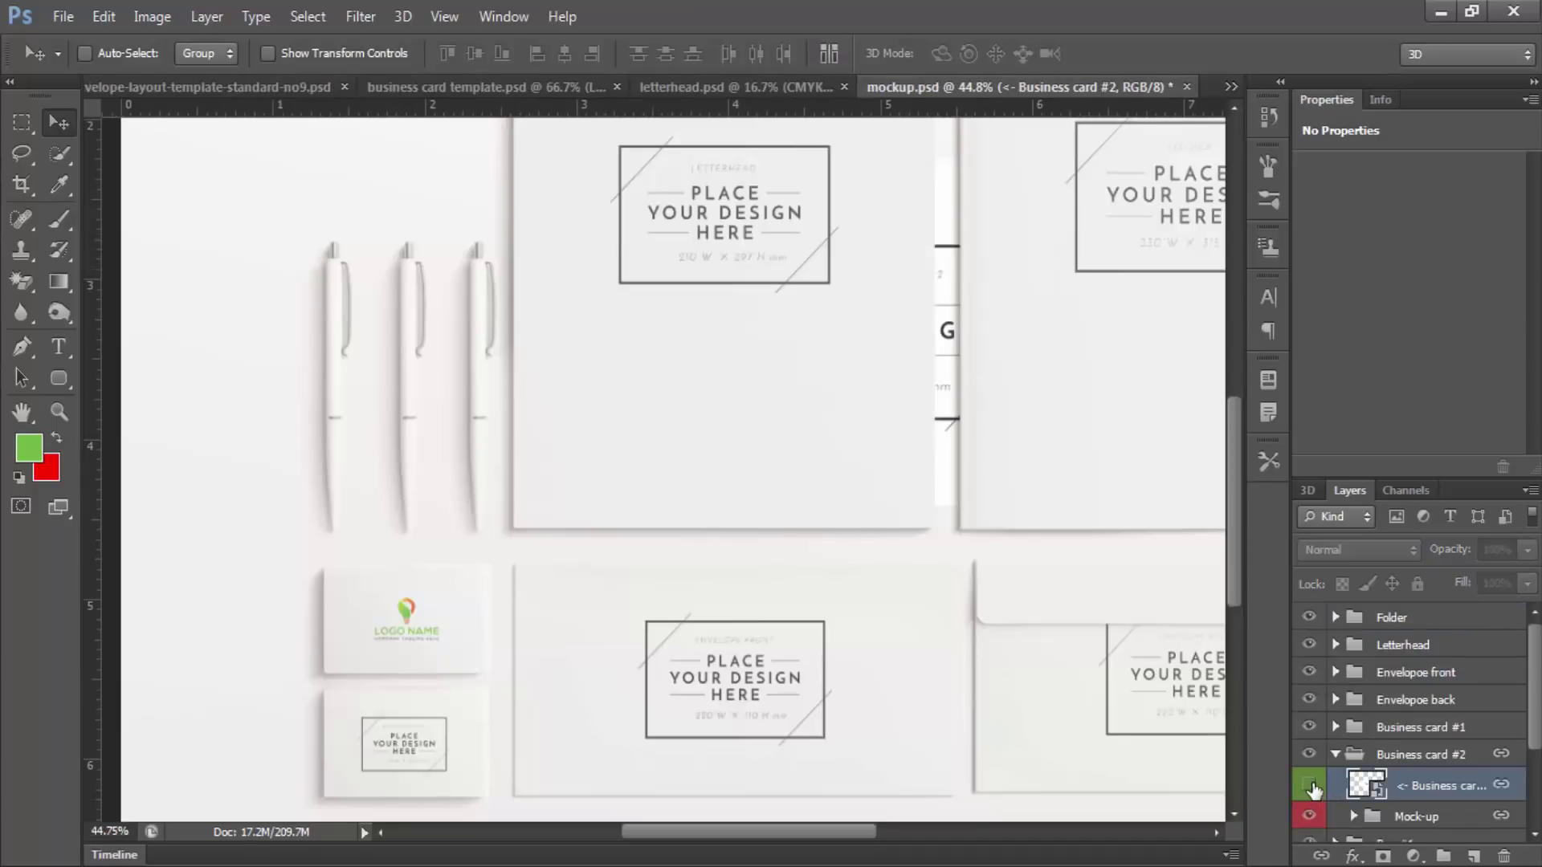
pyautogui.scroll(-2, 1368, 767)
pyautogui.click(1353, 762)
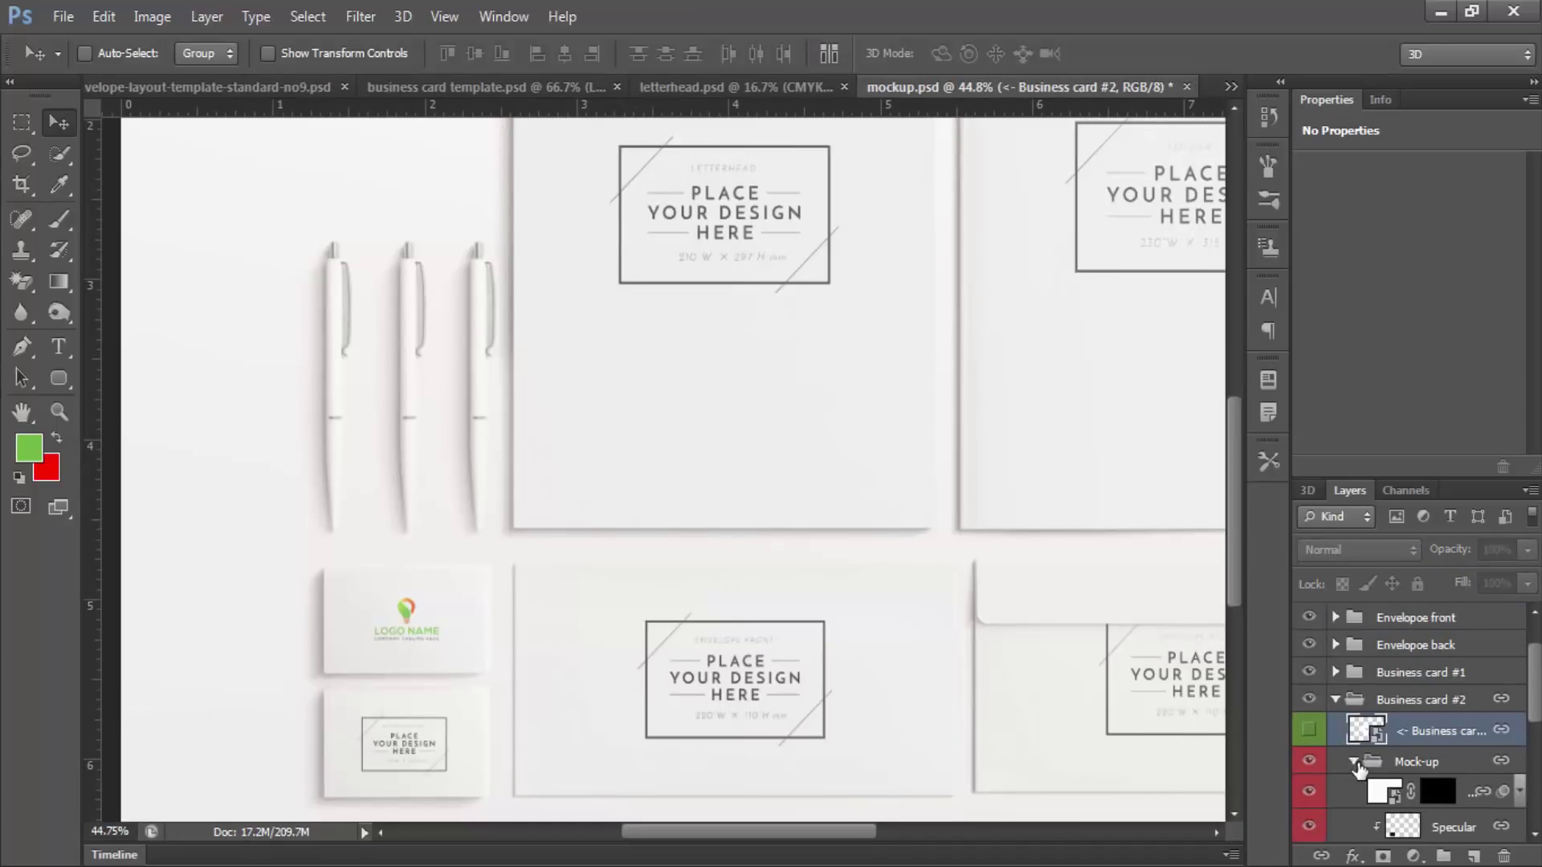
pyautogui.scroll(-2, 1382, 767)
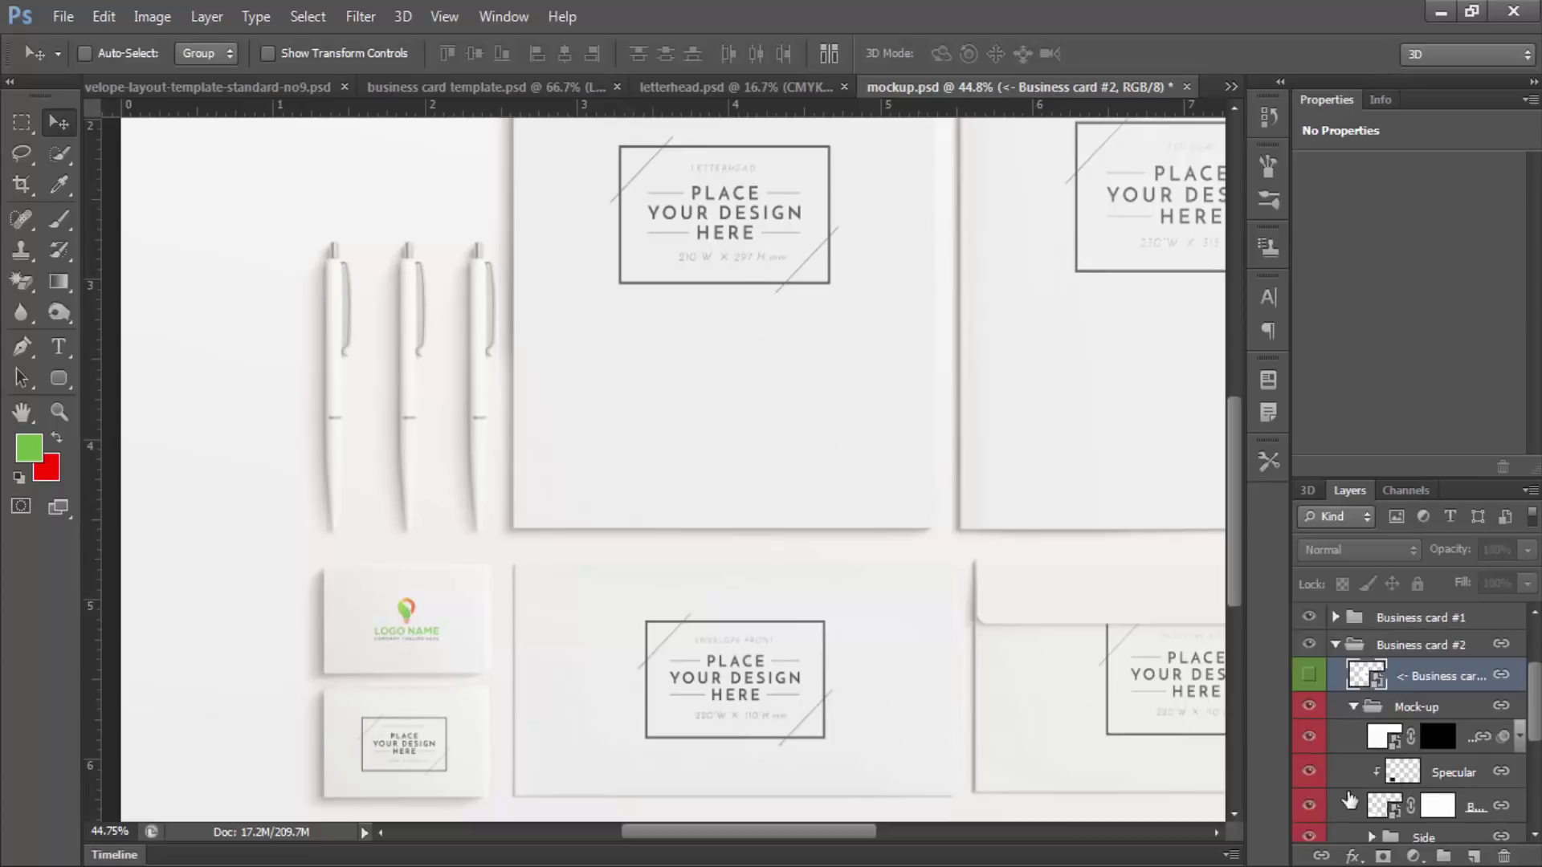
pyautogui.scroll(-1, 1392, 813)
pyautogui.click(1306, 780)
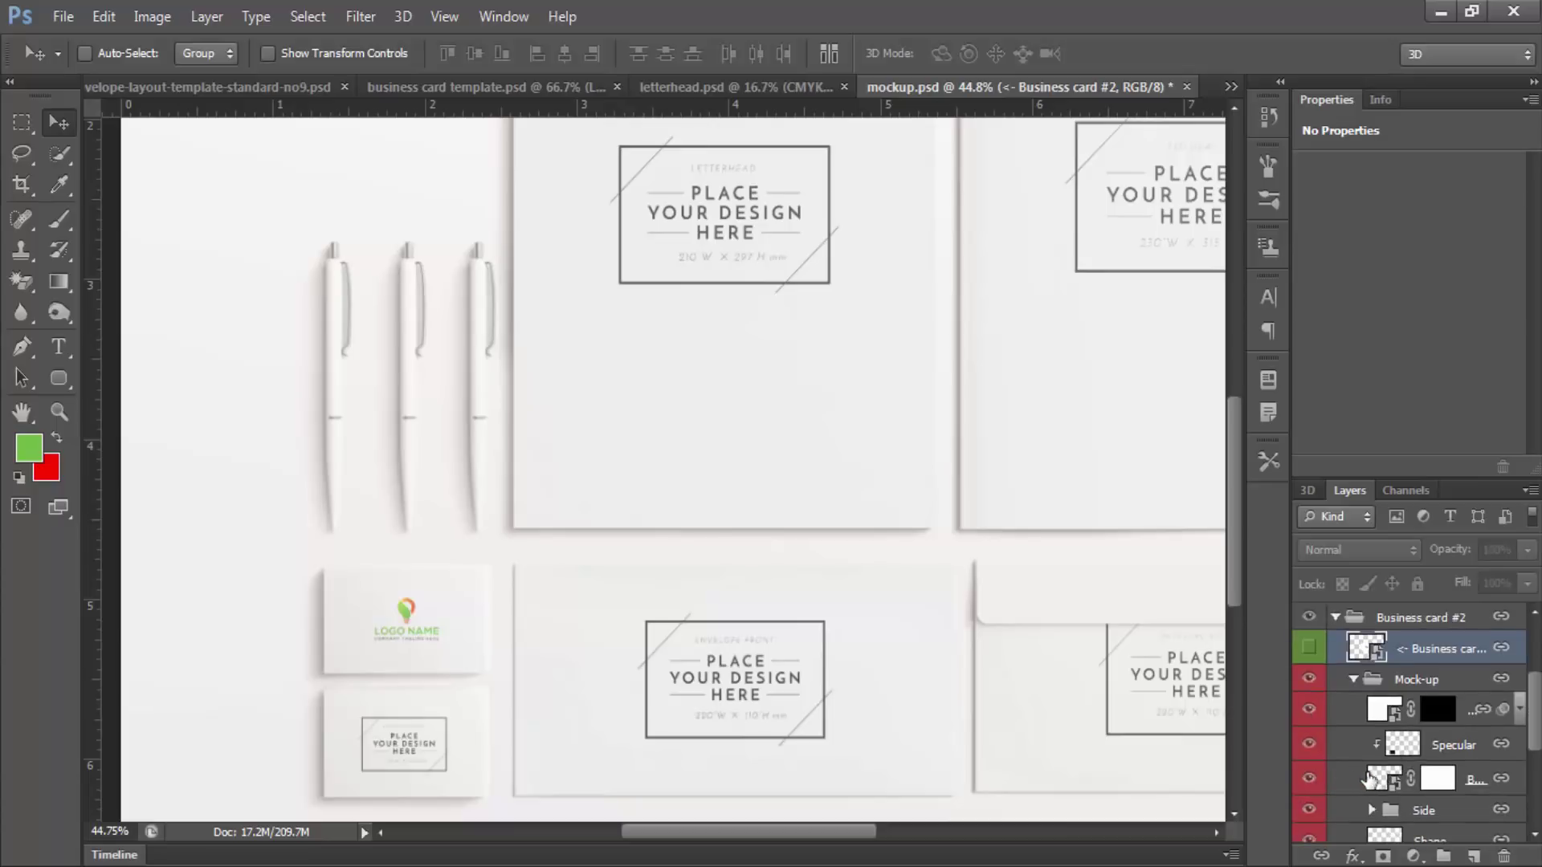
pyautogui.doubleClick(1395, 789)
# - Paste the front card design, scale it to fill the card, then save and close the smart object
pyautogui.hotkey('ctrl', 'v')
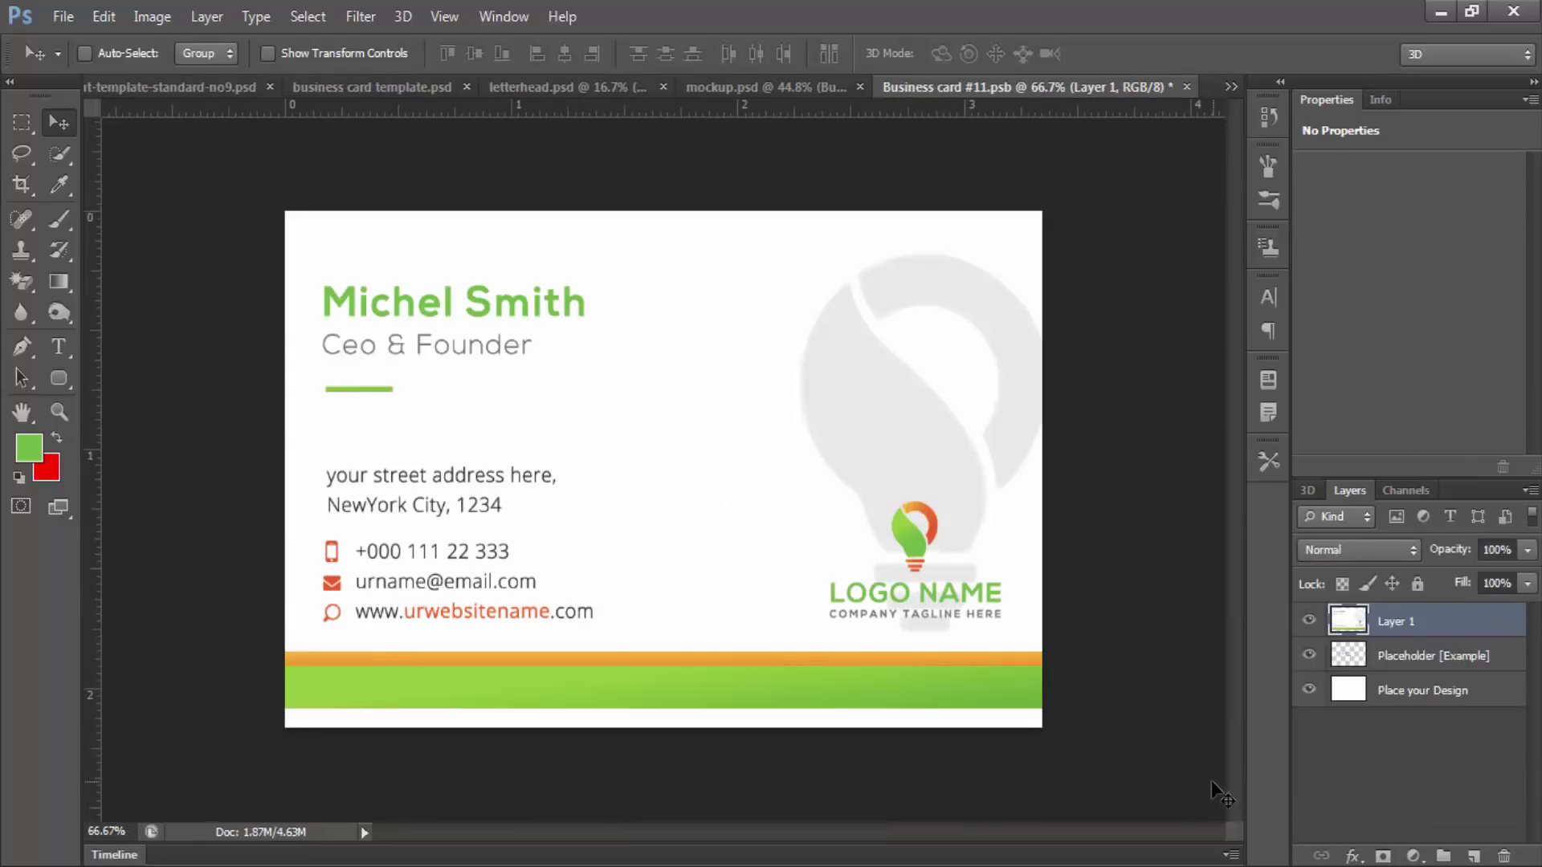
pyautogui.hotkey('ctrl', 't')
pyautogui.moveTo(1082, 227); pyautogui.dragTo(1044, 252)
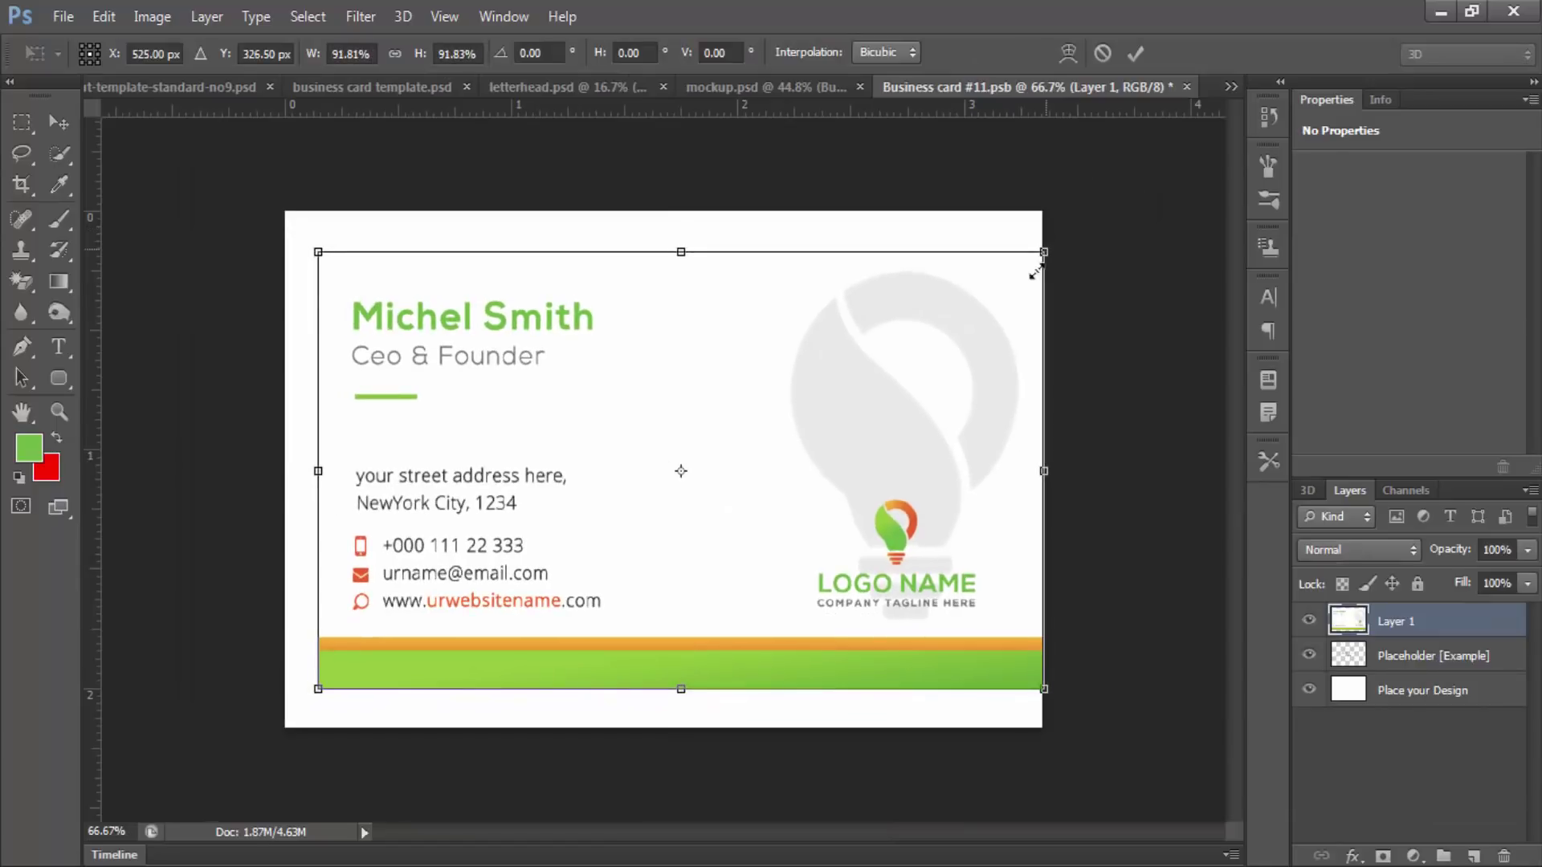
pyautogui.moveTo(861, 430); pyautogui.dragTo(830, 470)
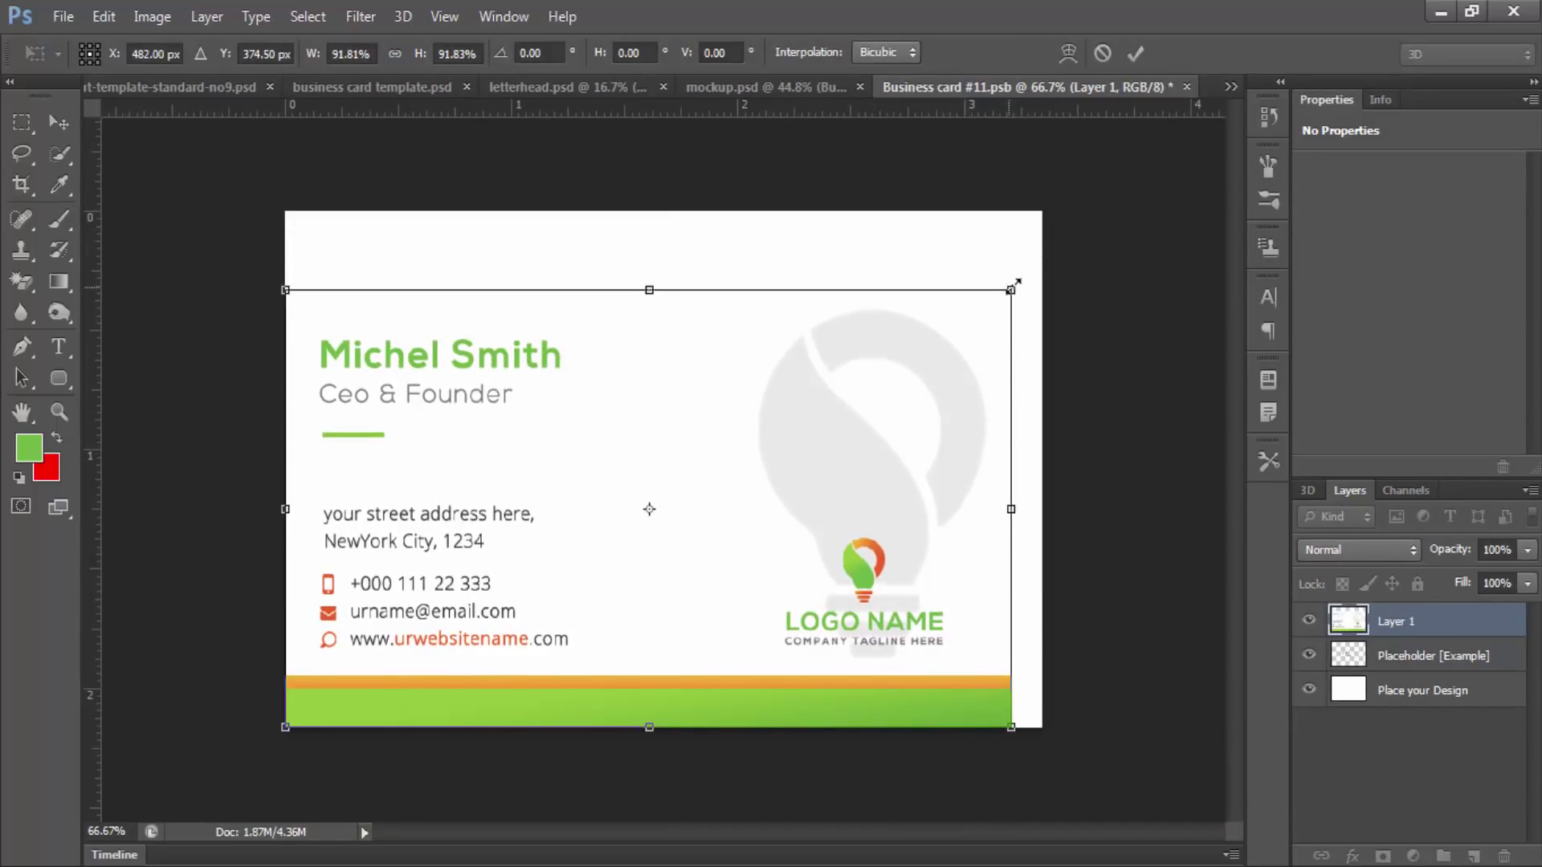
pyautogui.moveTo(1016, 291)
pyautogui.mouseDown()
pyautogui.moveTo(1042, 220)
pyautogui.moveTo(1037, 250)
pyautogui.mouseUp()
pyautogui.press('Return')
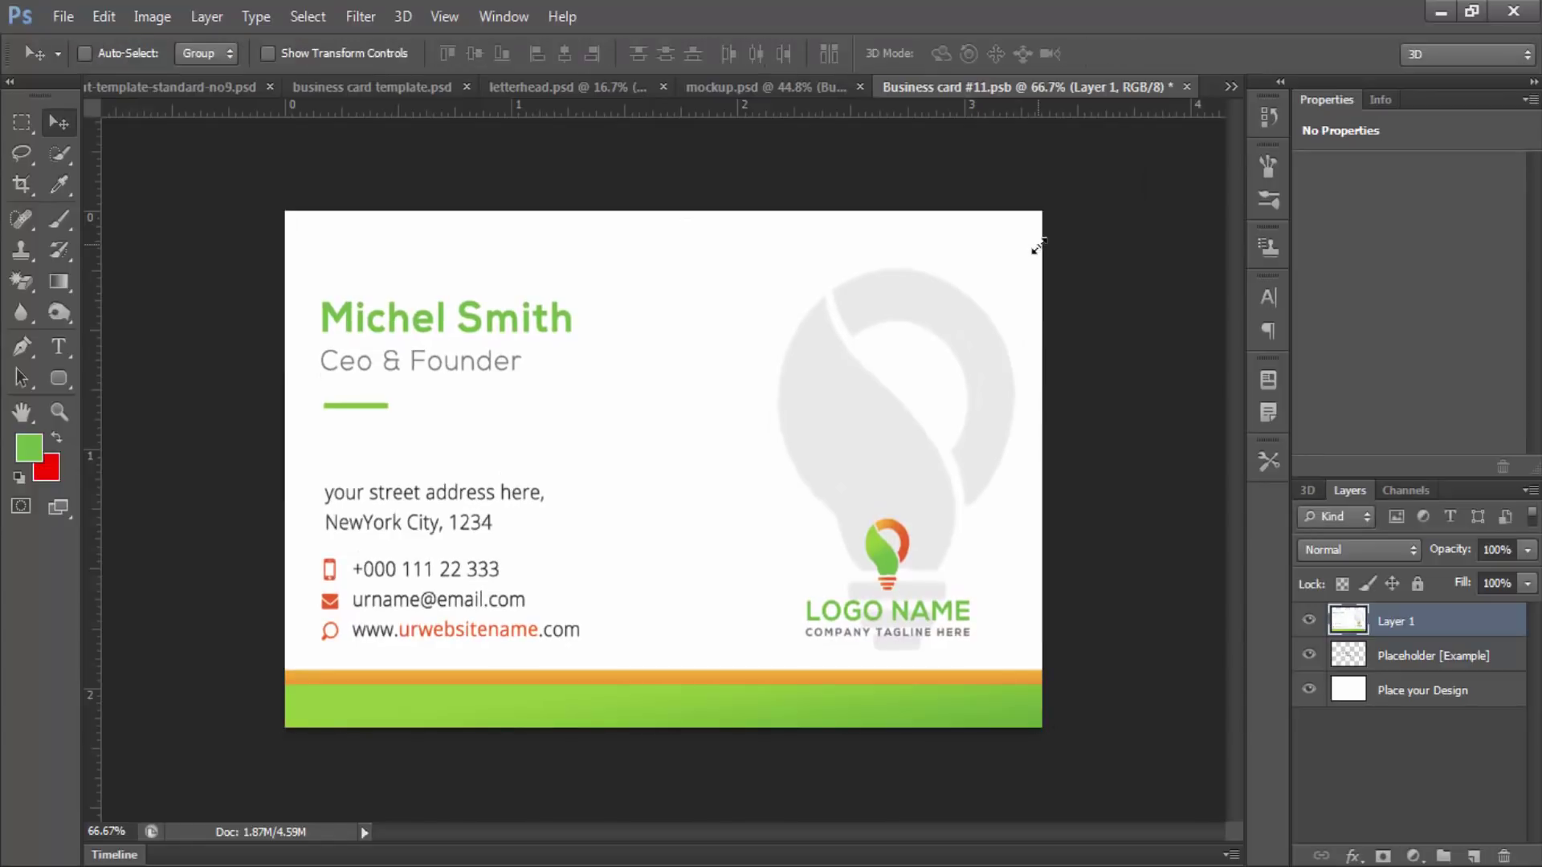
pyautogui.hotkey('ctrl', 's')
pyautogui.hotkey('ctrl', 'w')
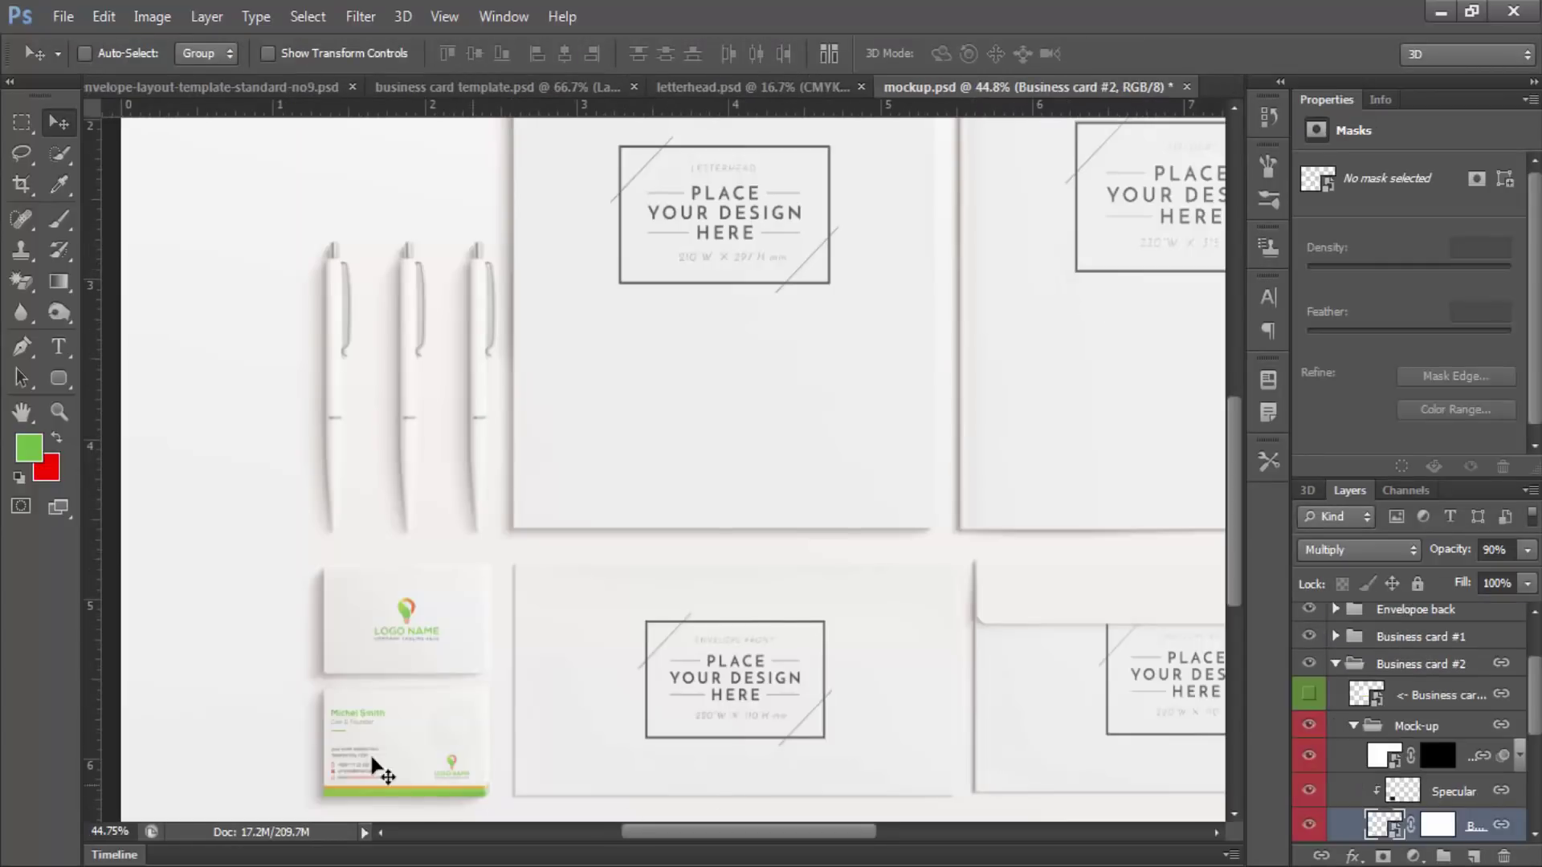
pyautogui.keyDown('ctrl'); pyautogui.click(440, 579); pyautogui.keyUp('ctrl')
pyautogui.keyDown('ctrl'); pyautogui.click(413, 592); pyautogui.keyUp('ctrl')
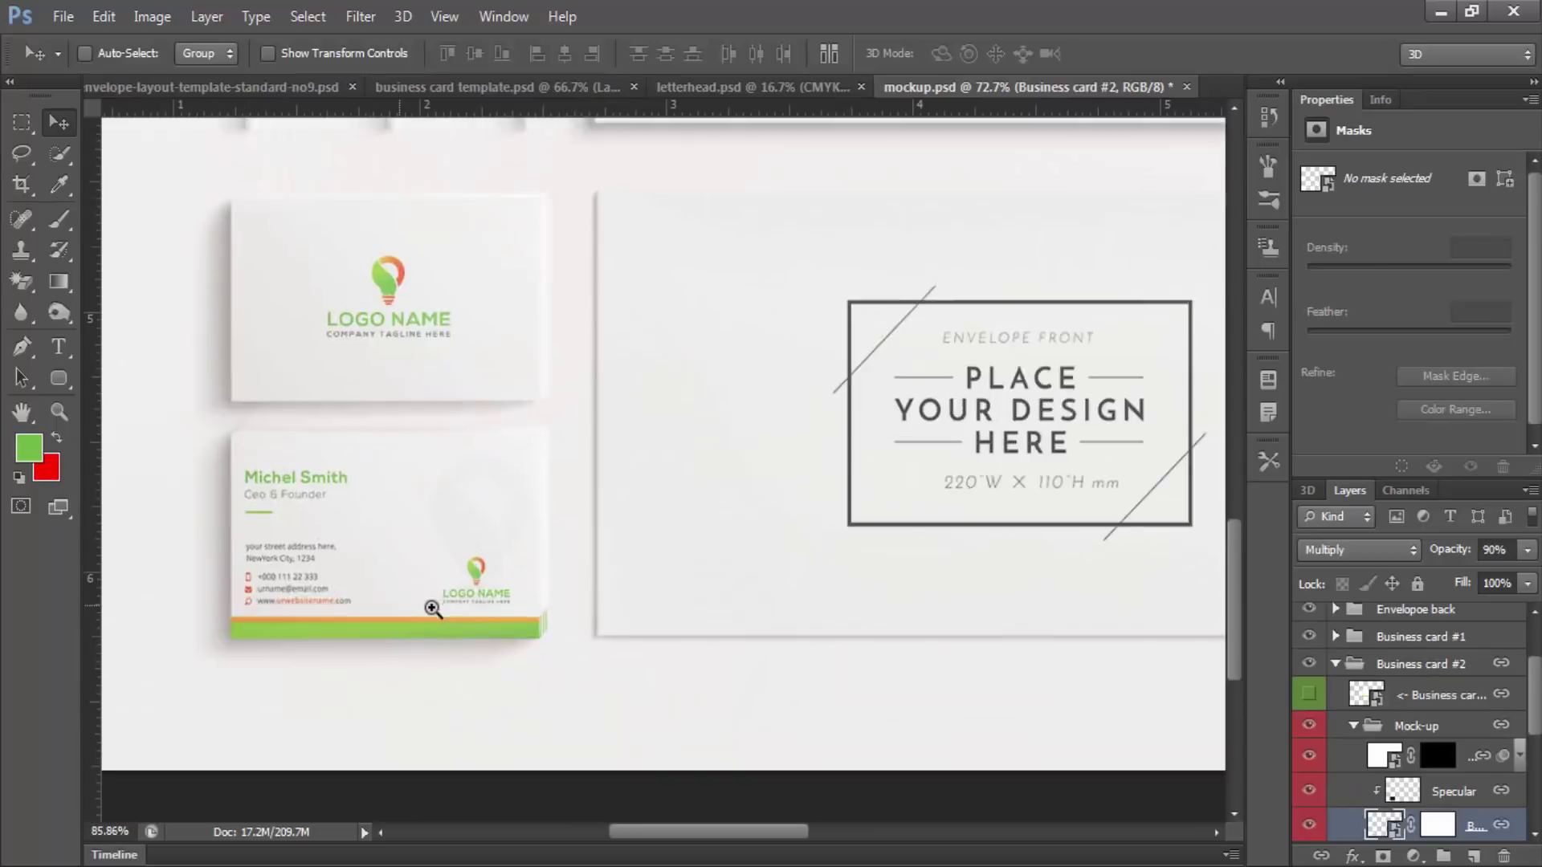
pyautogui.scroll(-1, 640, 561)
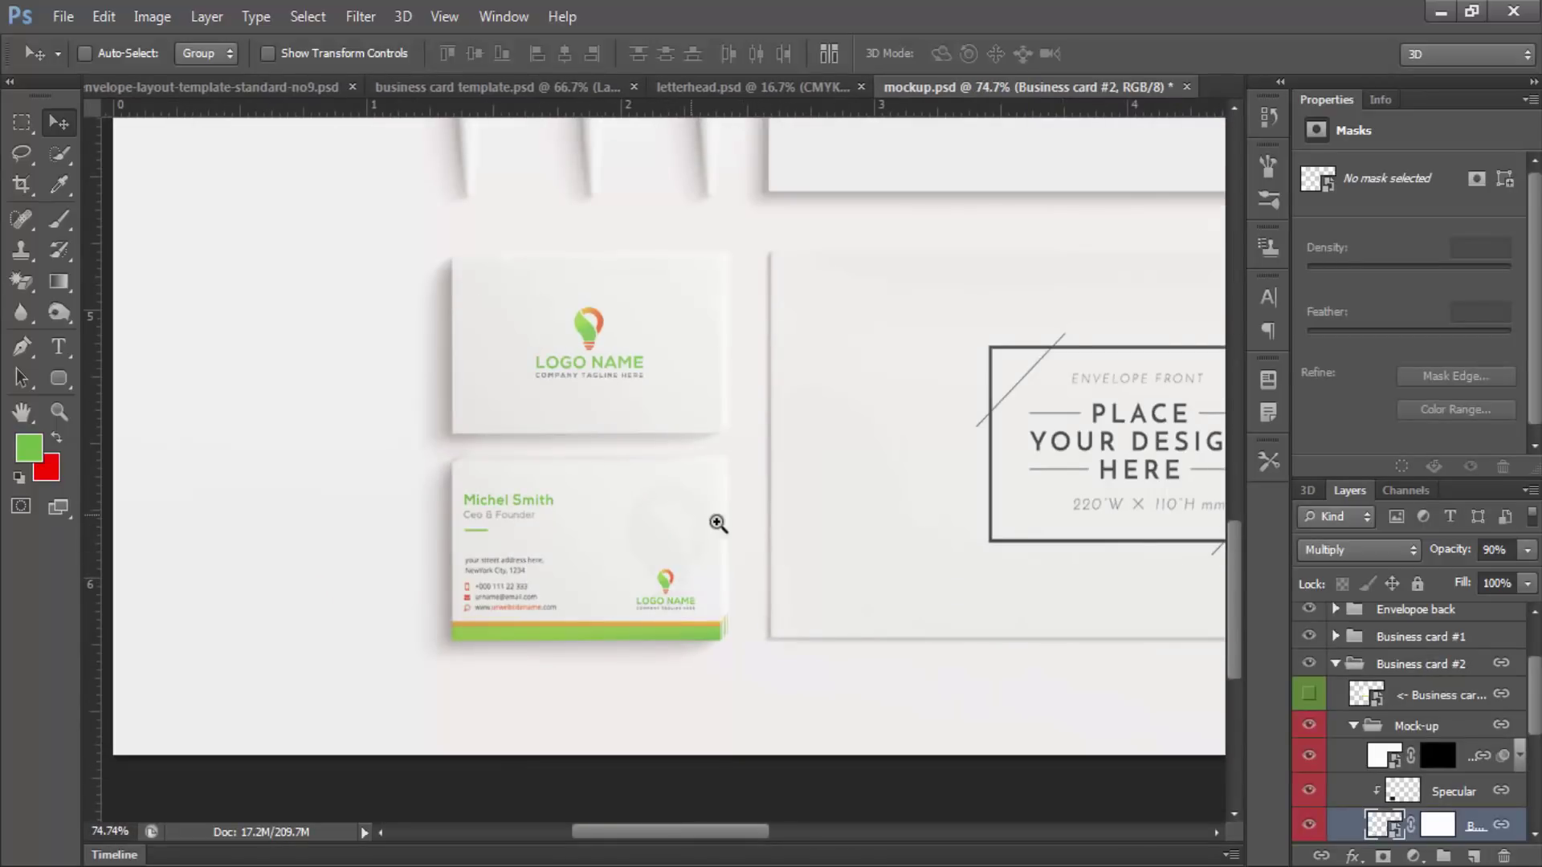
pyautogui.scroll(2, 717, 524)
pyautogui.scroll(-2, 689, 617)
pyautogui.scroll(-2, 613, 568)
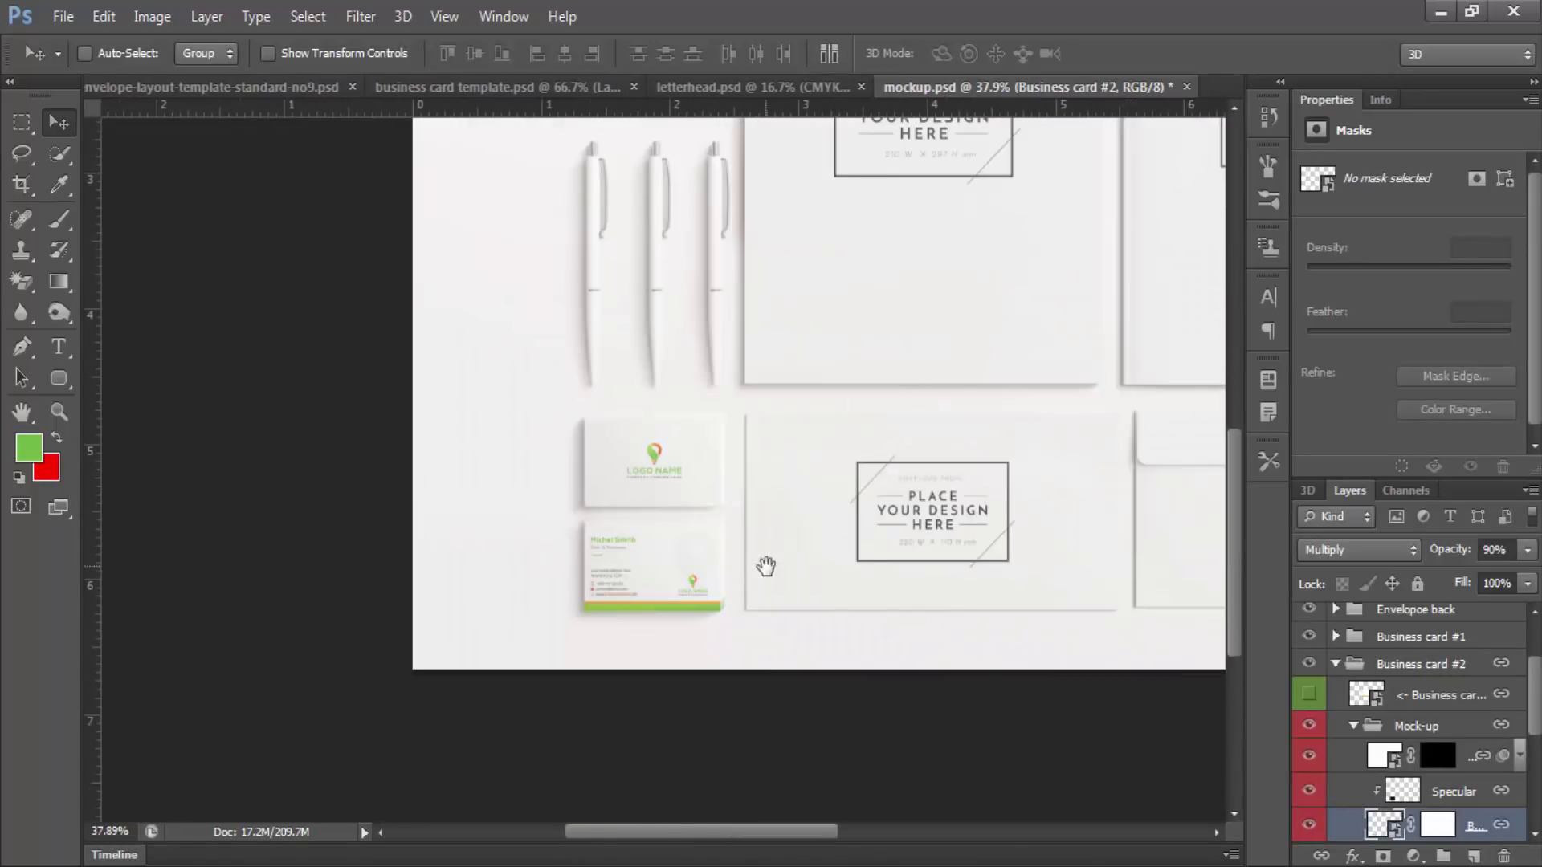
pyautogui.moveTo(765, 562); pyautogui.dragTo(604, 614)
pyautogui.moveTo(798, 495); pyautogui.dragTo(737, 609)
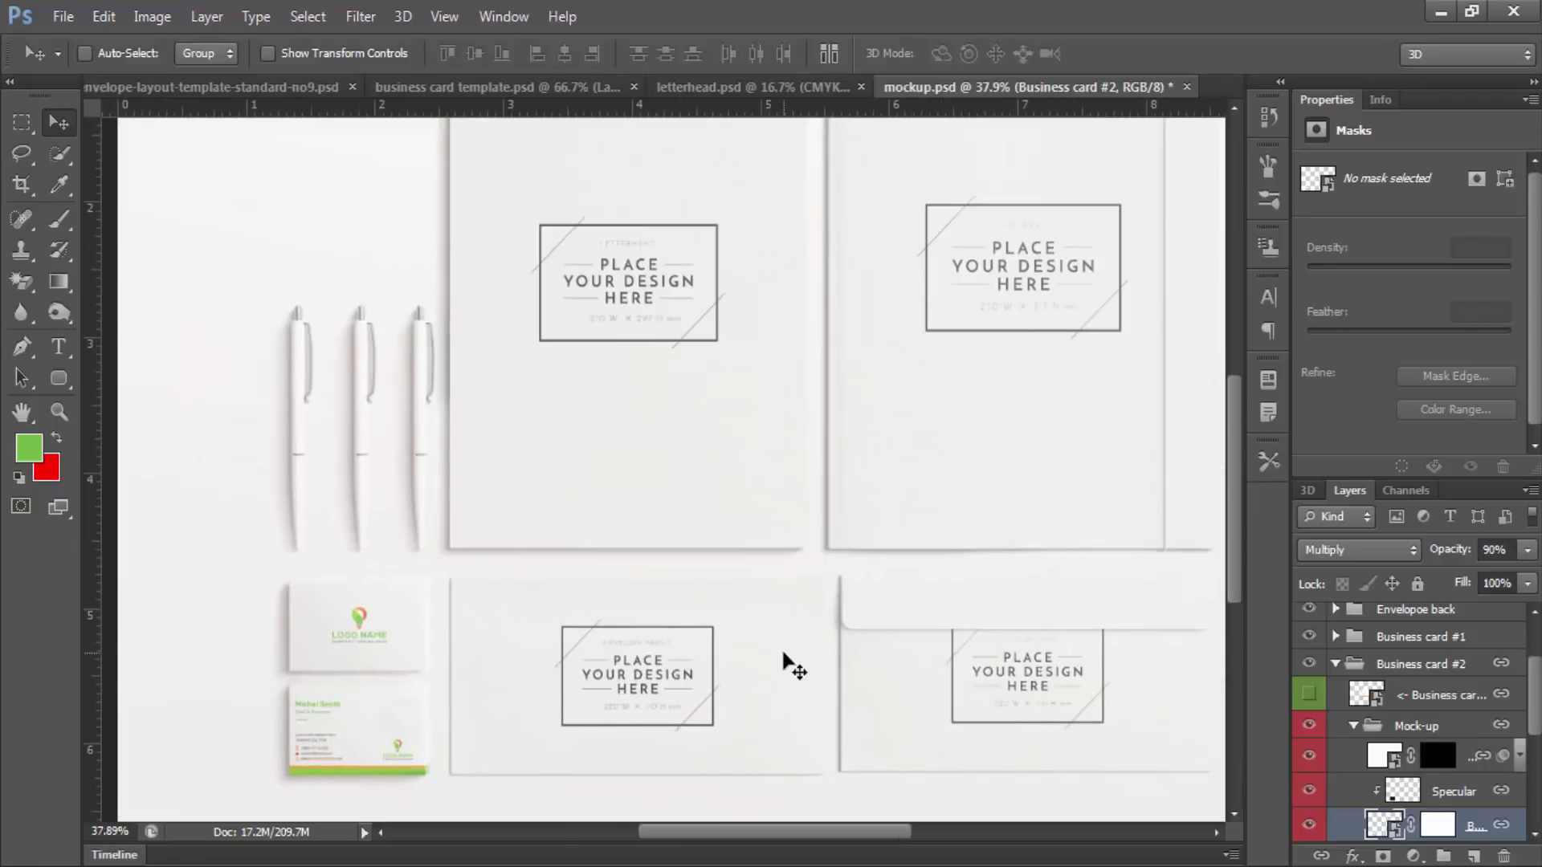
pyautogui.scroll(-1, 774, 590)
pyautogui.scroll(-1, 729, 609)
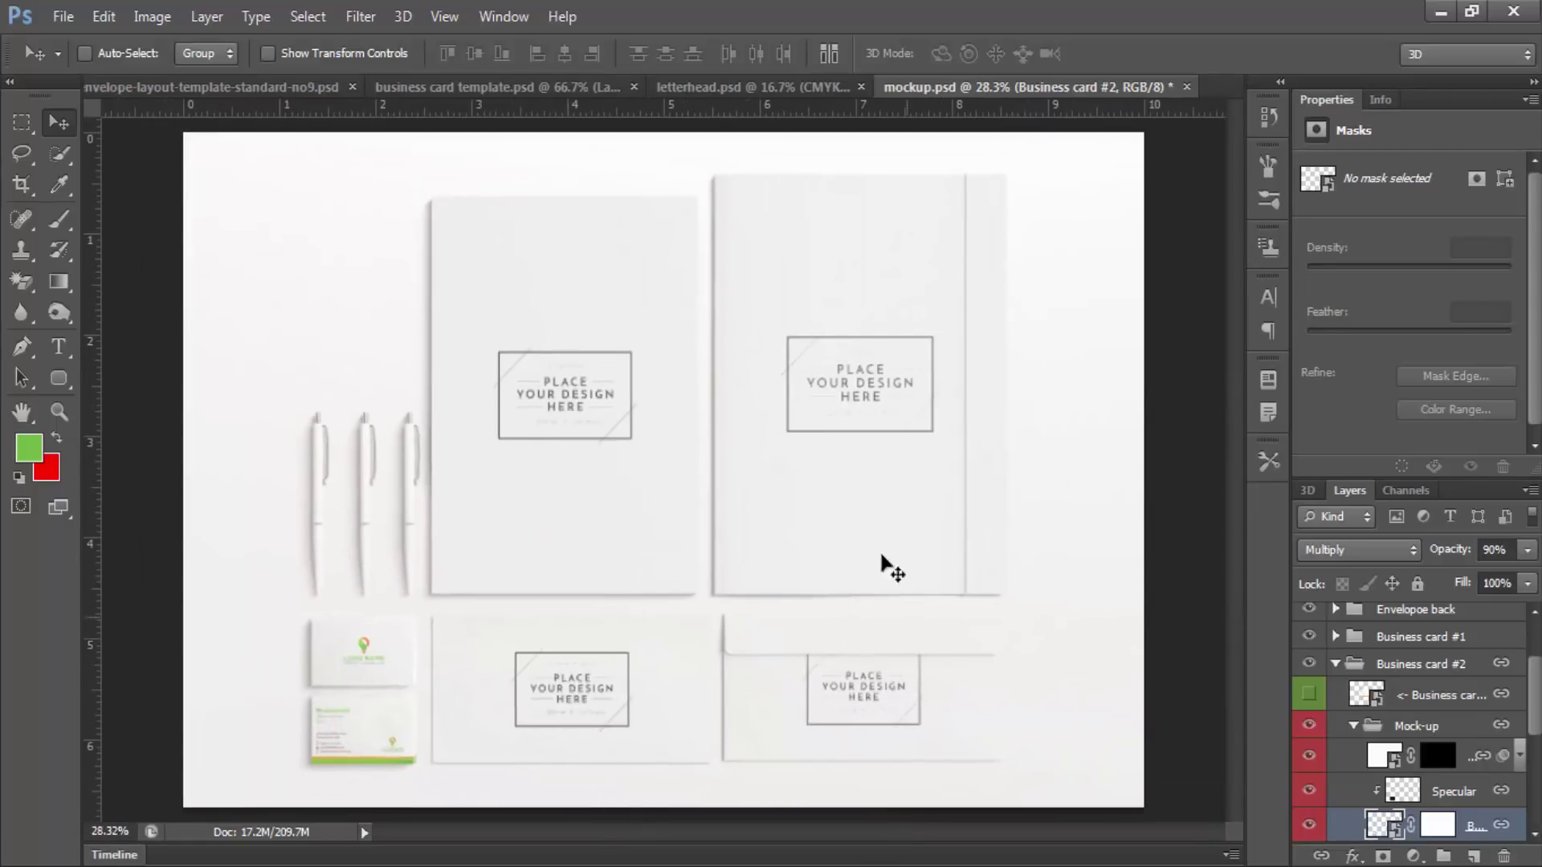
# - In letterhead.psd, marquee-select the entire letterhead page within the guides
pyautogui.click(486, 86)
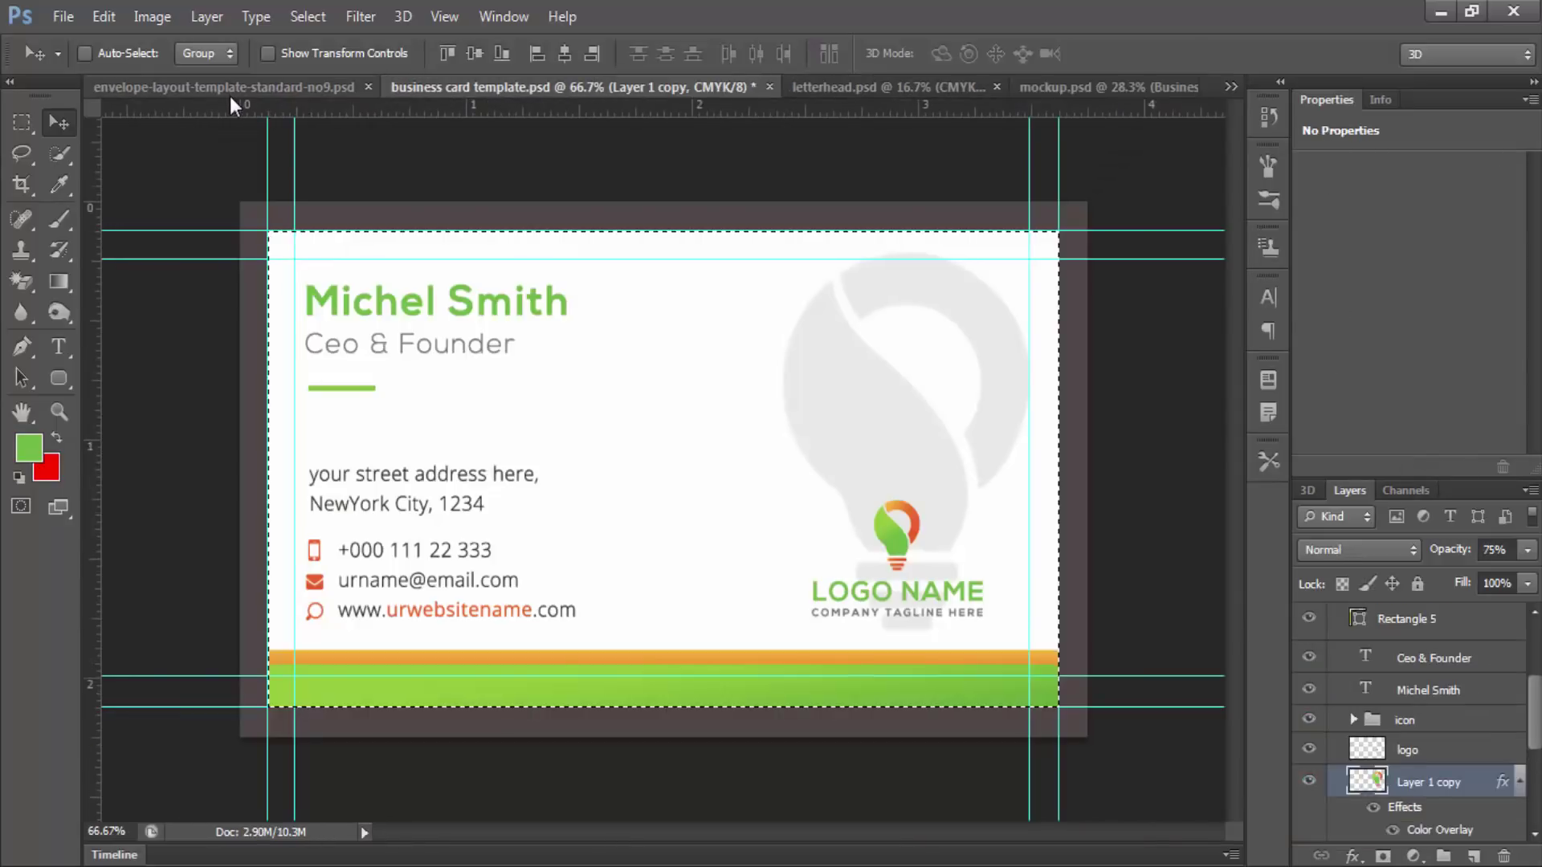
pyautogui.click(228, 93)
pyautogui.click(683, 87)
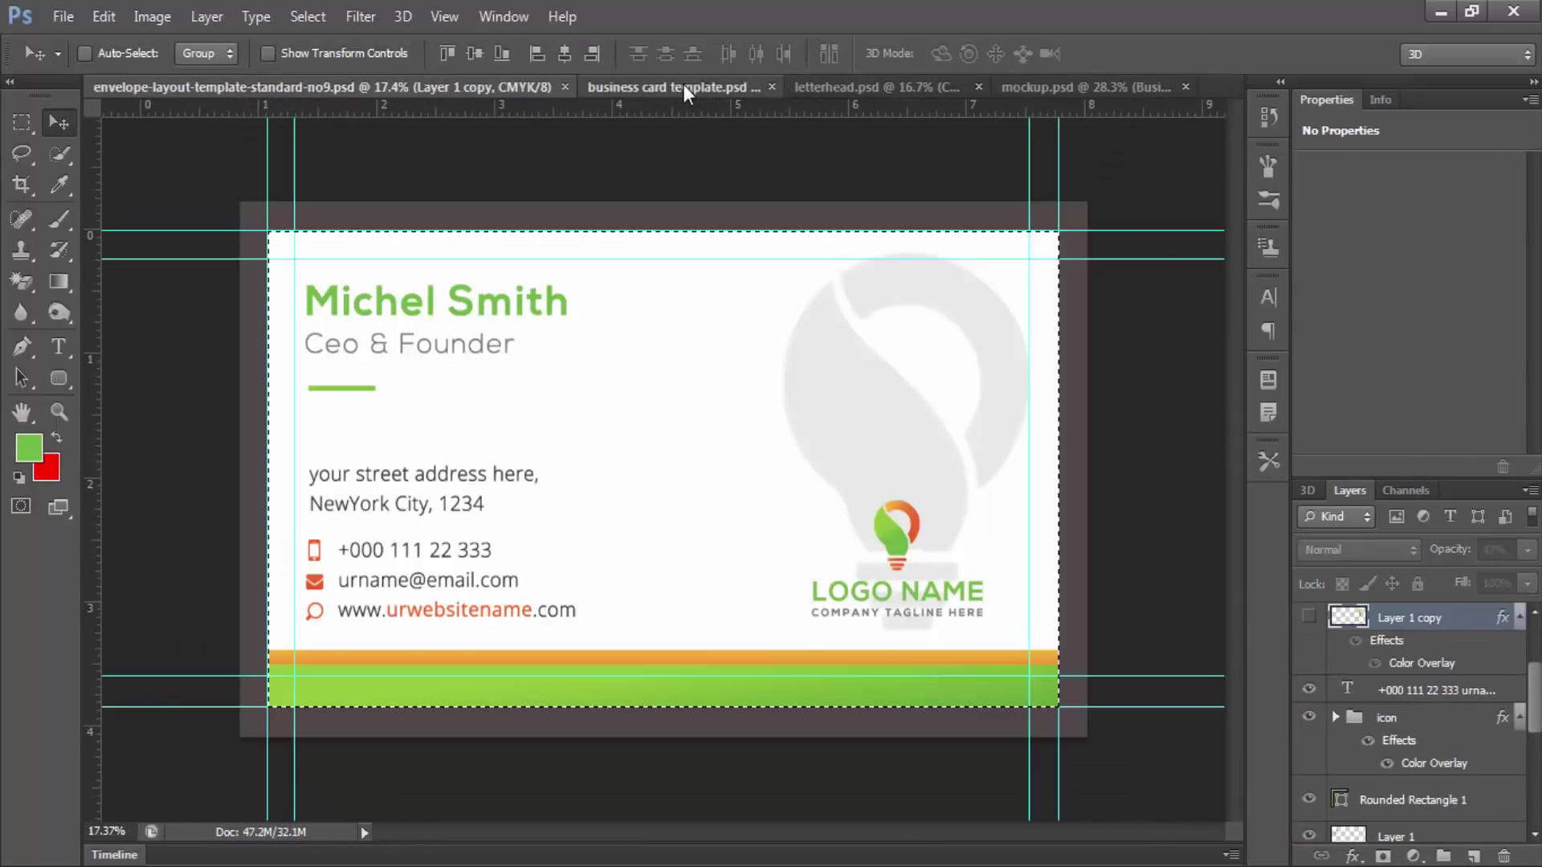
pyautogui.click(888, 83)
pyautogui.press('m')
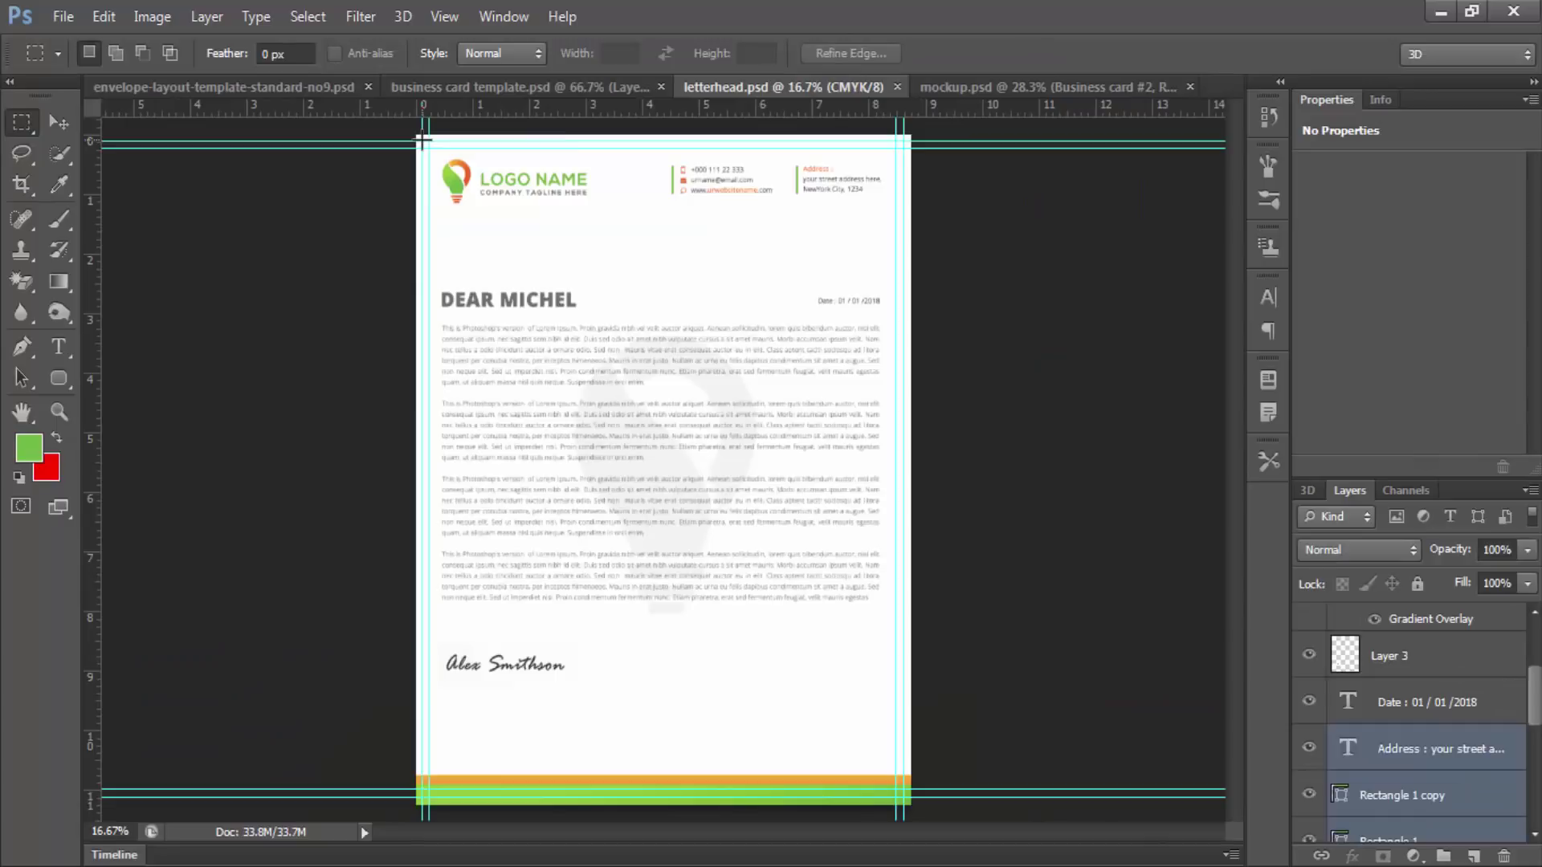
pyautogui.moveTo(423, 140); pyautogui.dragTo(970, 800)
# - Back in mockup.psd, expand the Letterhead group and its Mock-up group in Layers
pyautogui.click(224, 88)
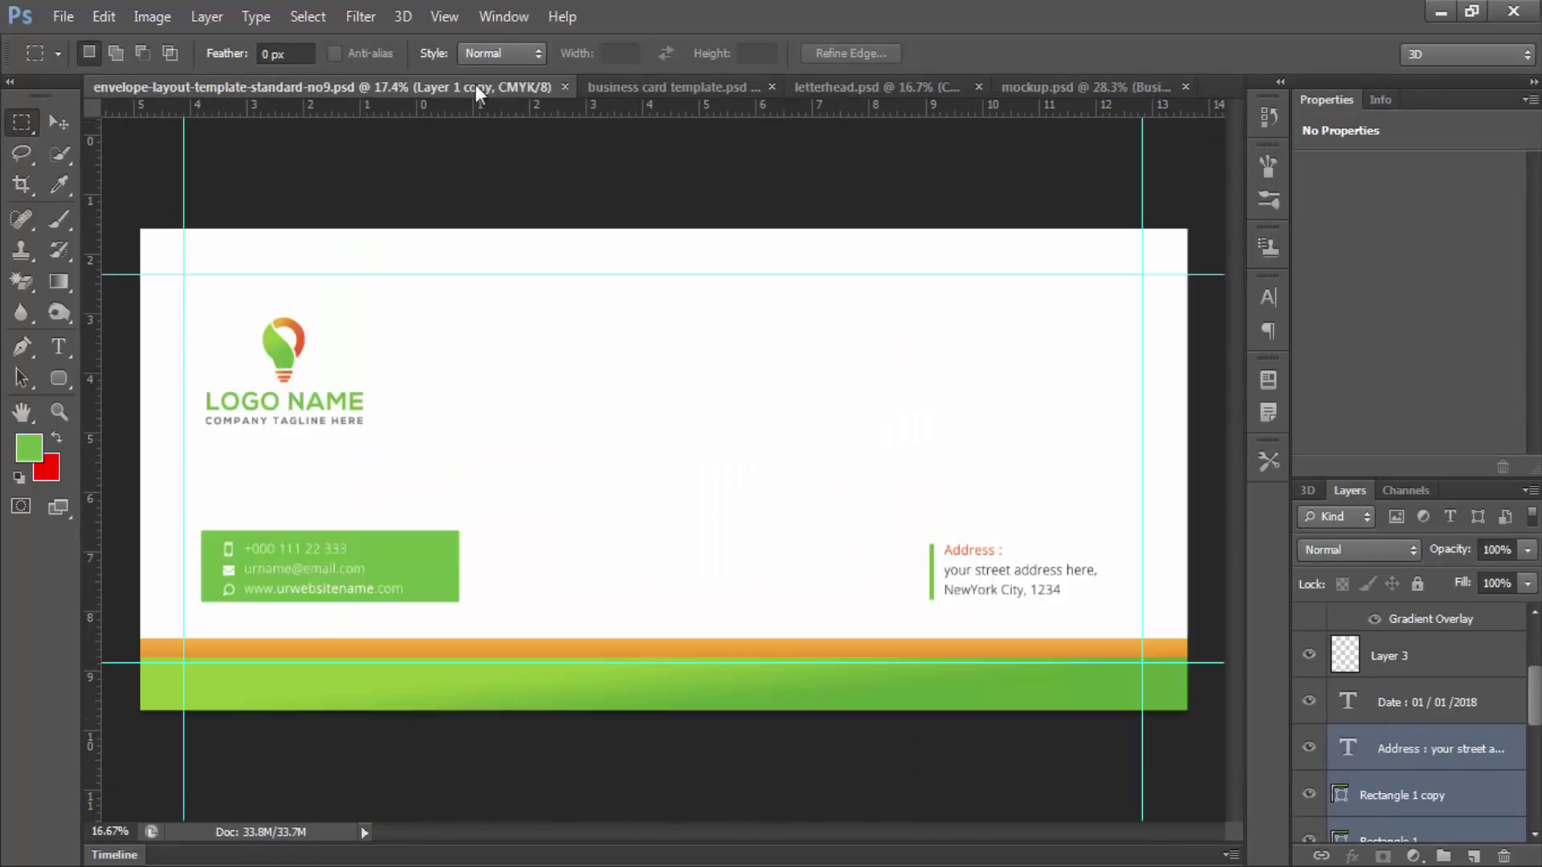
pyautogui.click(1082, 88)
pyautogui.scroll(3, 1396, 714)
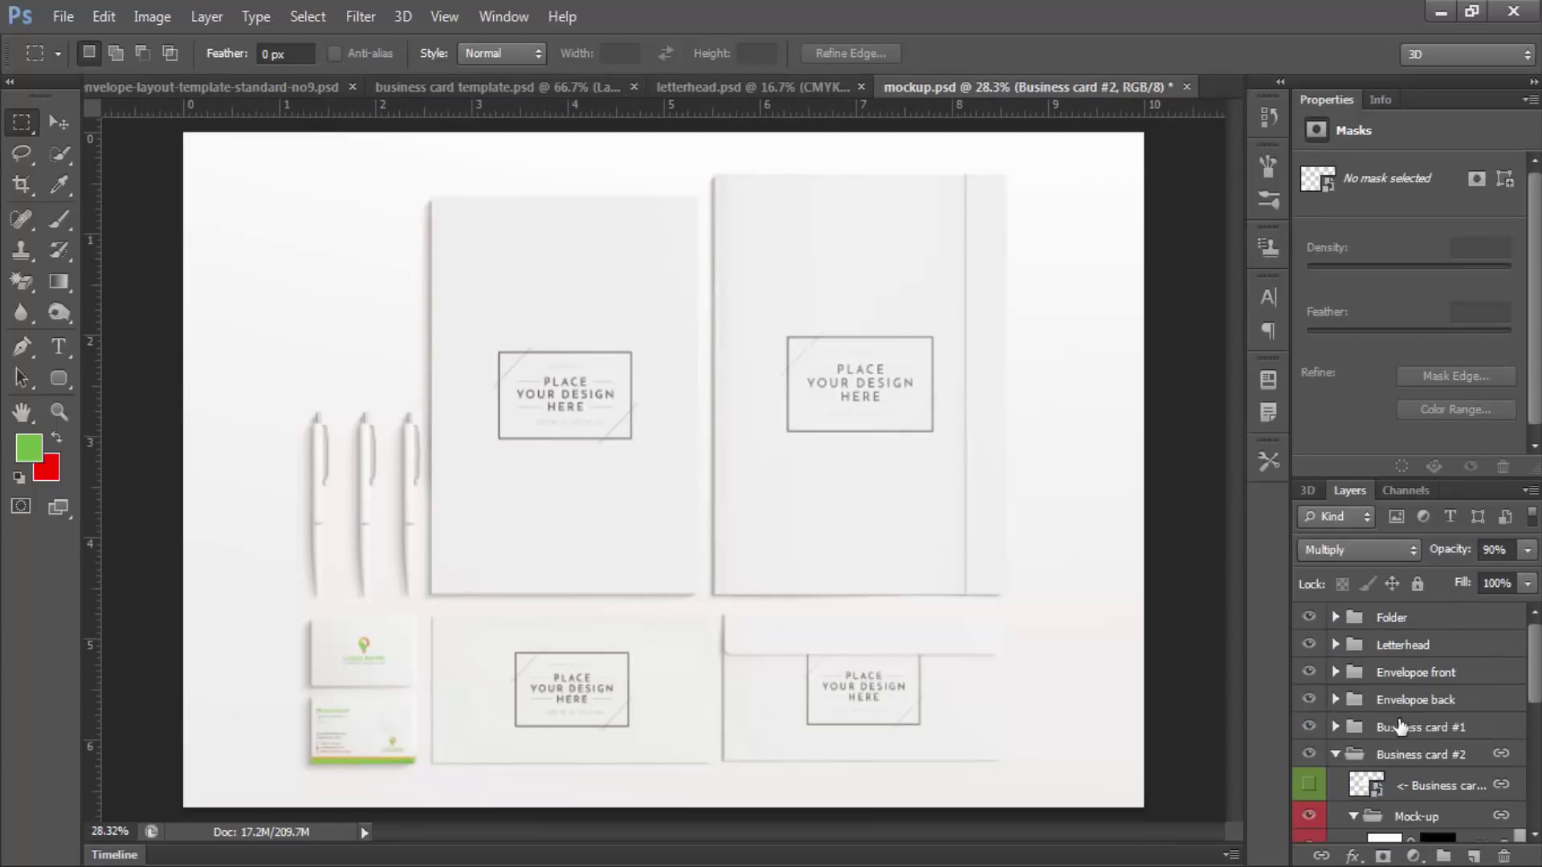
pyautogui.click(1335, 645)
pyautogui.click(1377, 677)
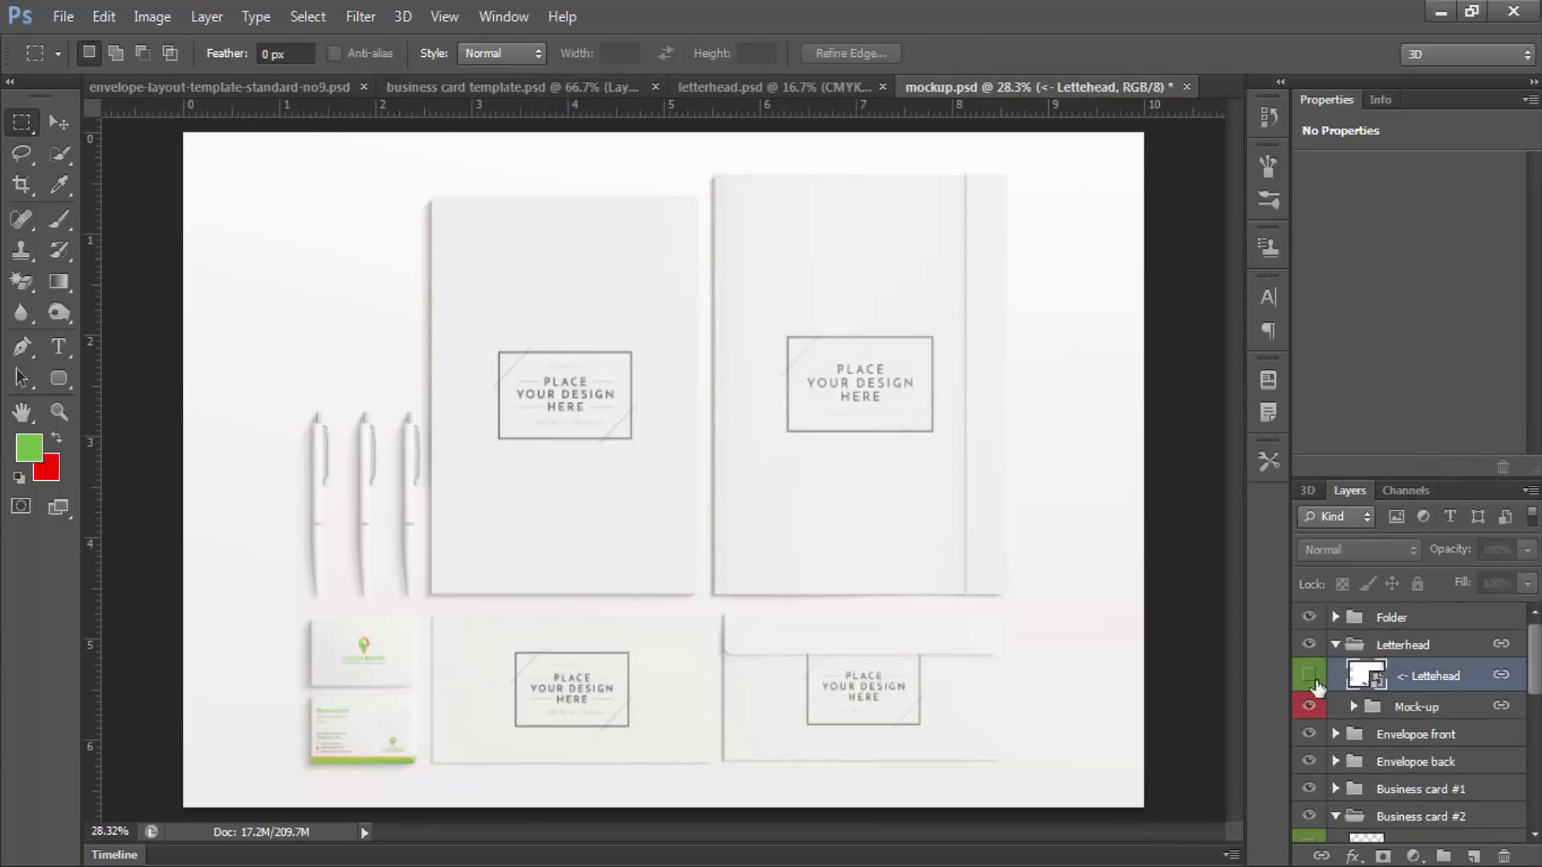
pyautogui.click(1355, 707)
pyautogui.scroll(-2, 1387, 755)
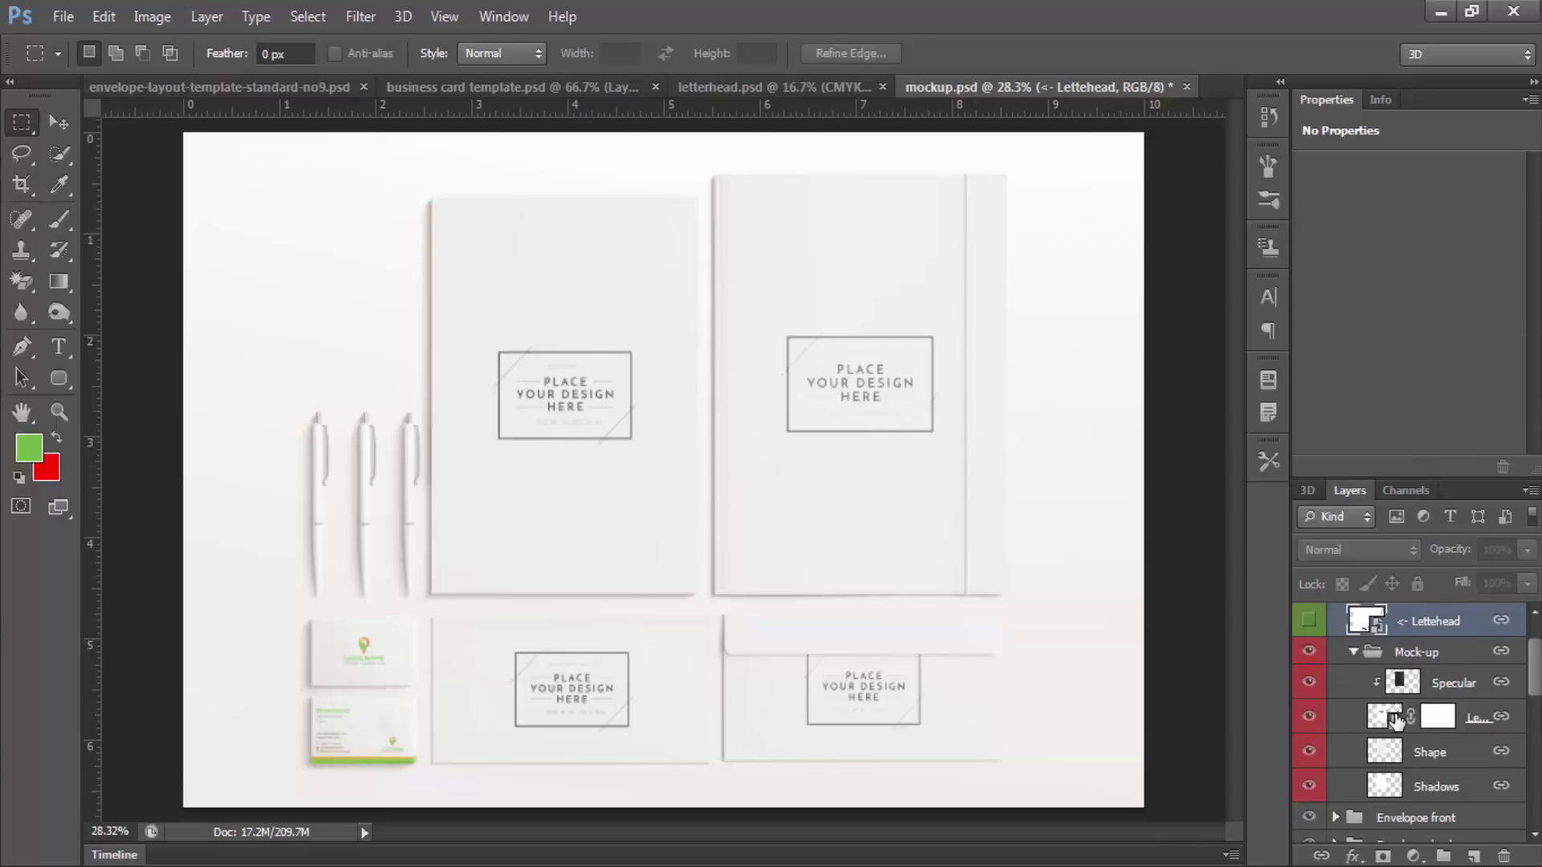
# - Paste the green letterhead into the letterhead smart object, scale it to fill the page, and save
pyautogui.doubleClick(1396, 718)
pyautogui.hotkey('ctrl', 'v')
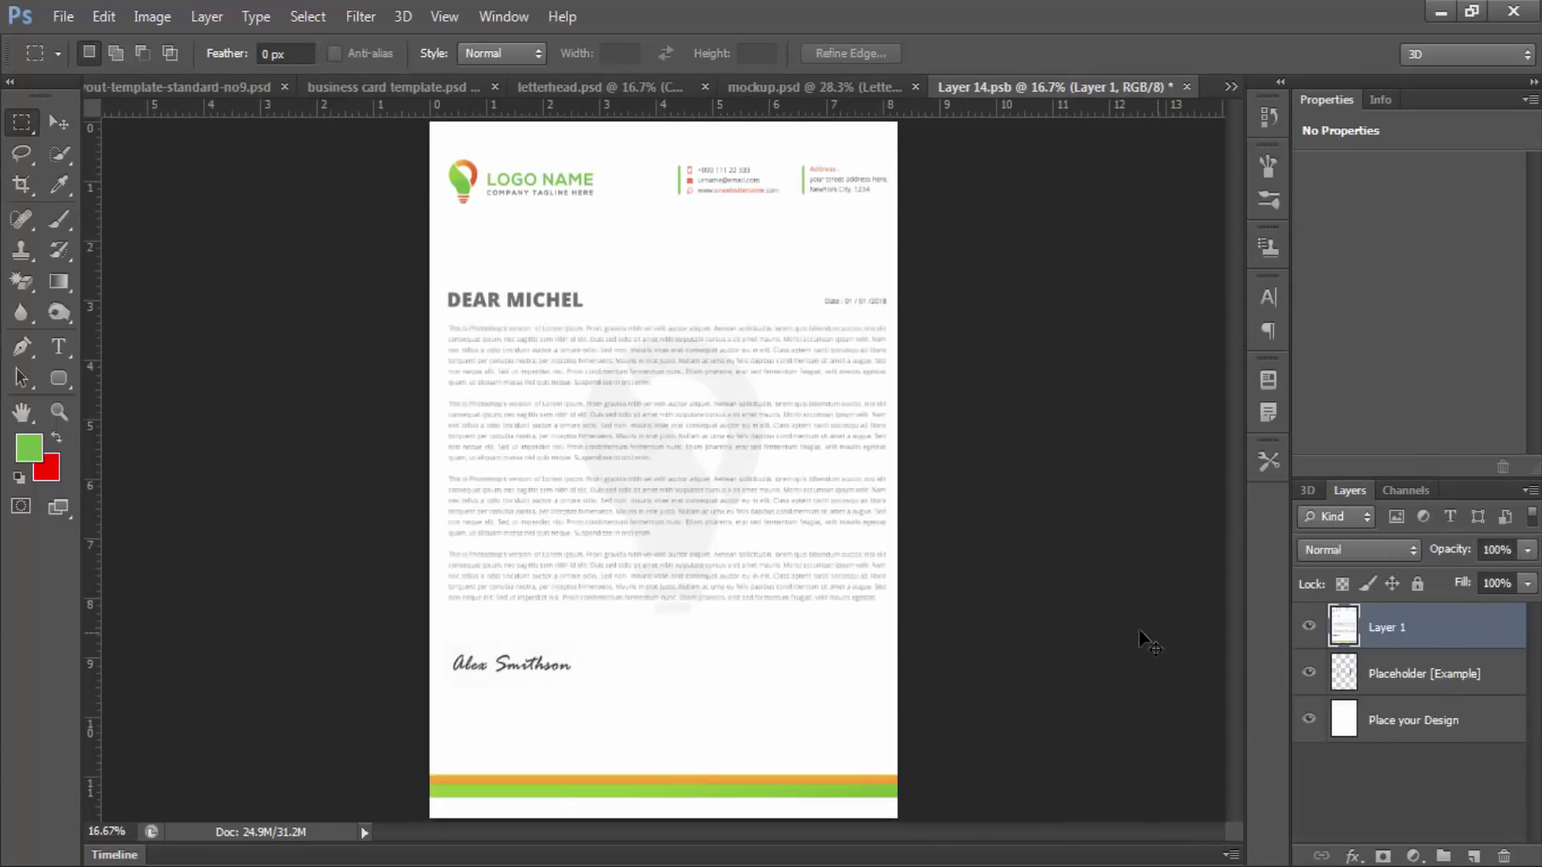
pyautogui.hotkey('ctrl', 't')
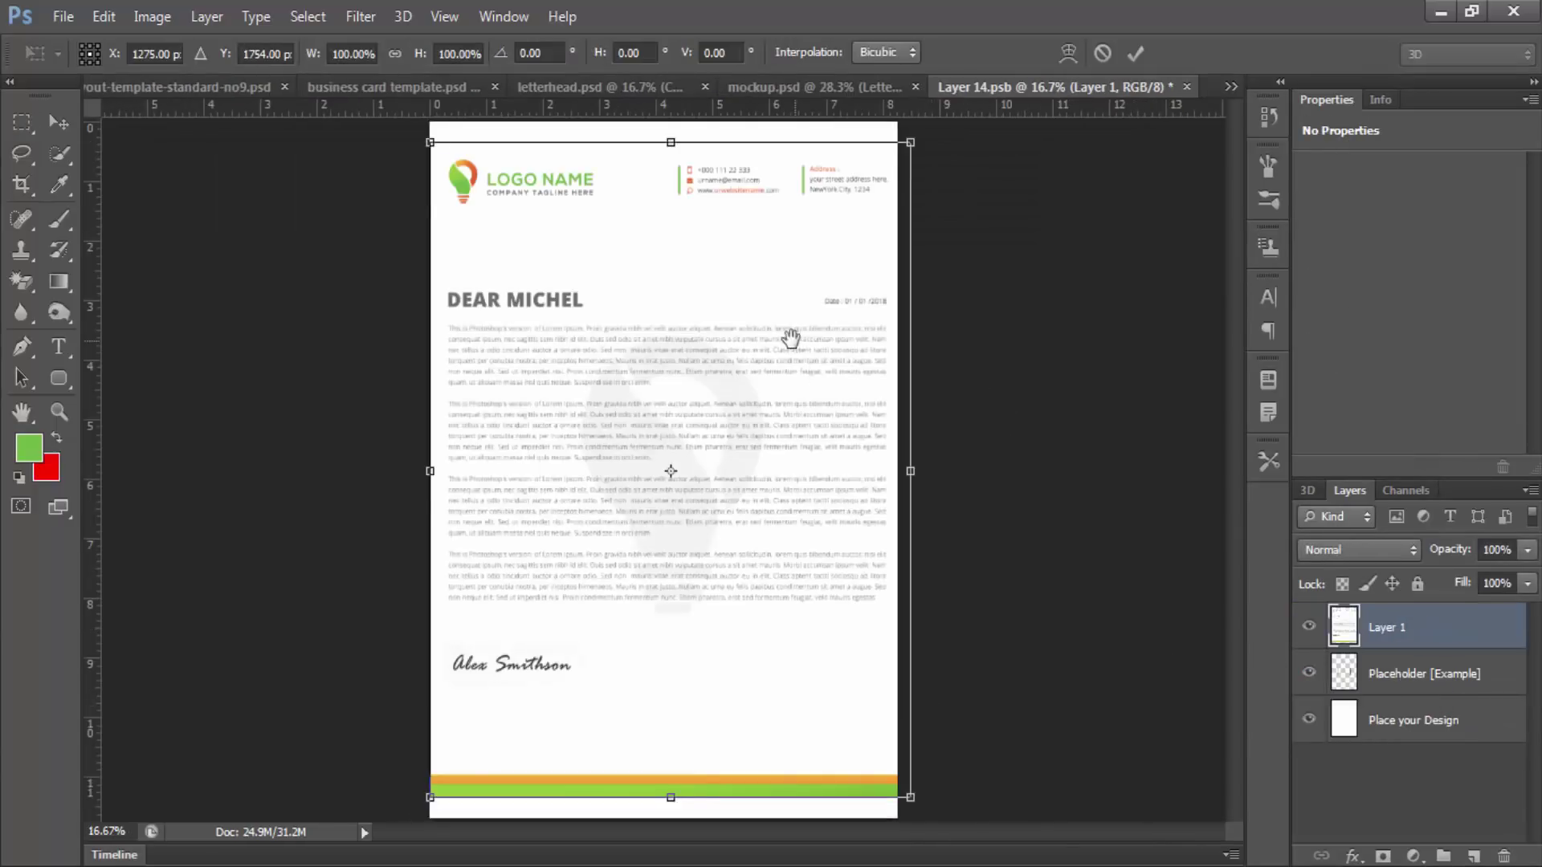
pyautogui.scroll(-1, 747, 345)
pyautogui.moveTo(865, 216)
pyautogui.mouseDown()
pyautogui.moveTo(881, 202)
pyautogui.moveTo(856, 212)
pyautogui.mouseUp()
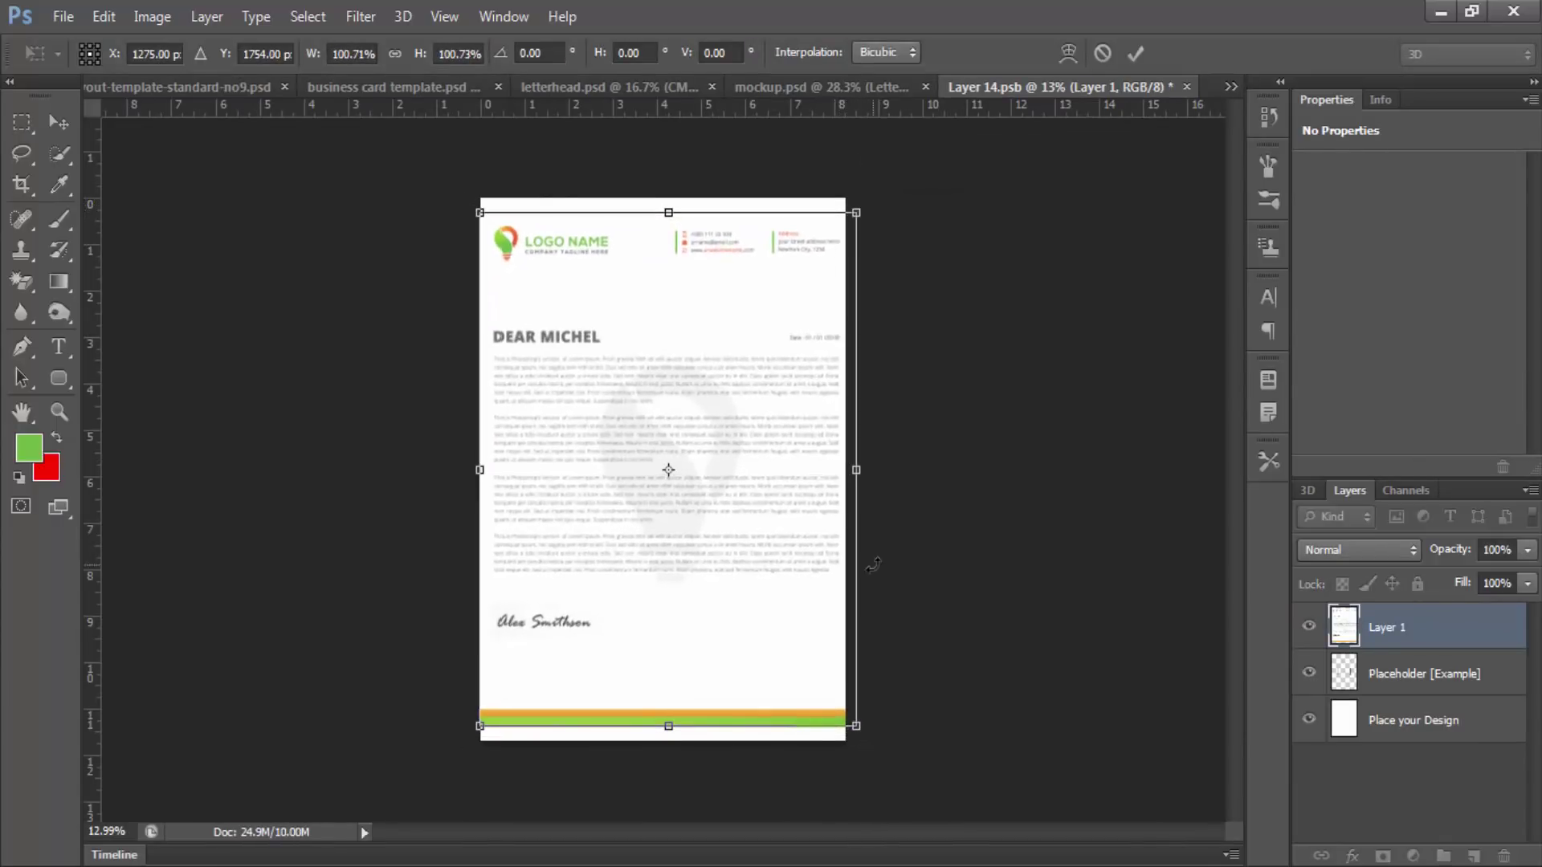
pyautogui.hotkey('shift', 'Left')
pyautogui.hotkey('shift', 'Left')
pyautogui.hotkey('shift', 'Left')
pyautogui.press('Left')
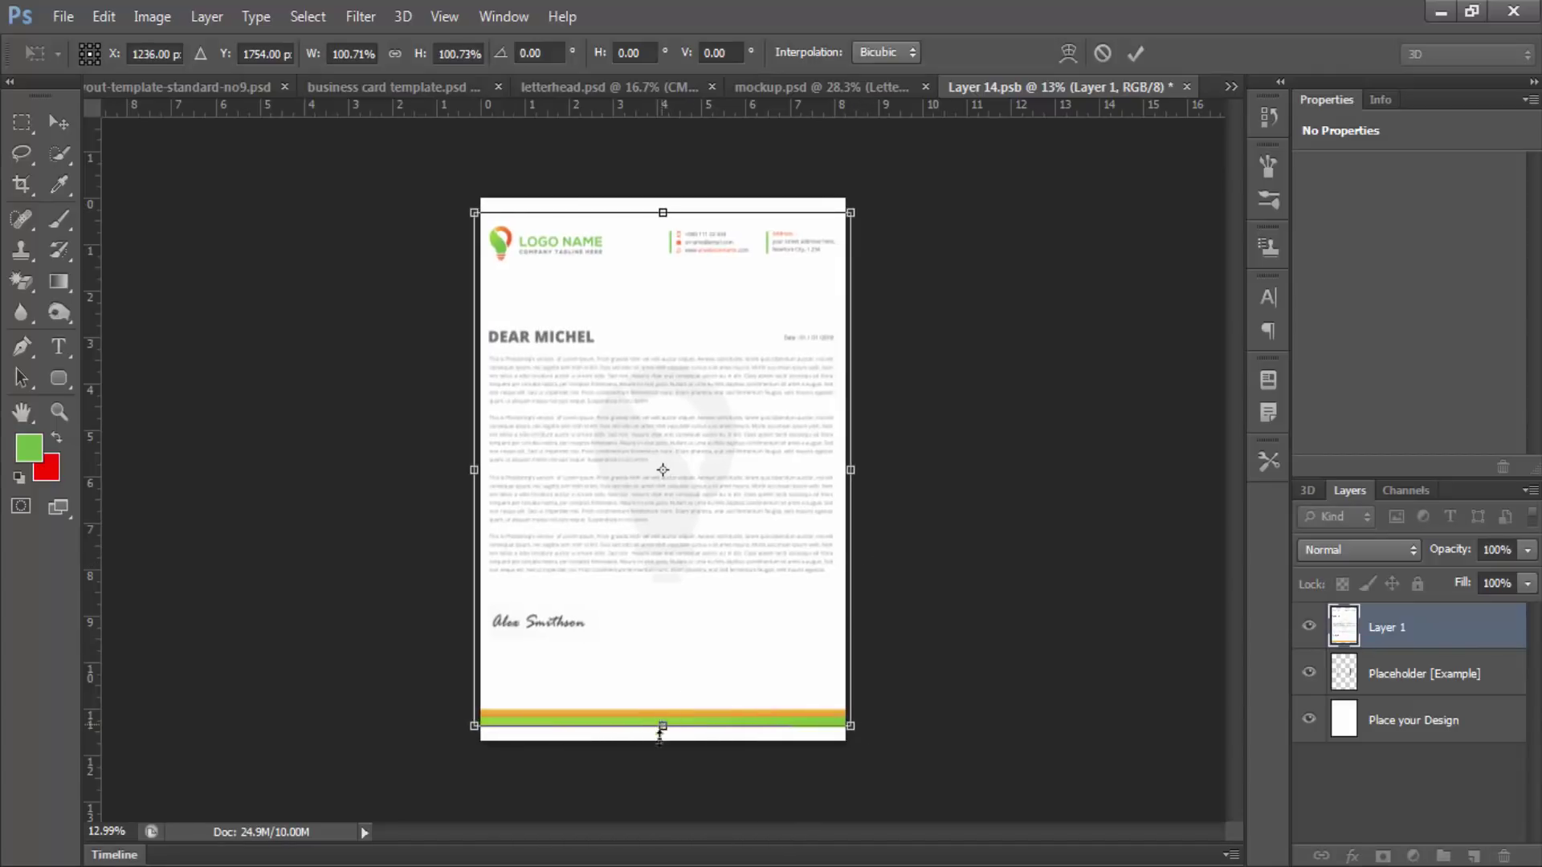
pyautogui.moveTo(659, 728); pyautogui.dragTo(702, 732)
pyautogui.press('Return')
pyautogui.hotkey('ctrl', 's')
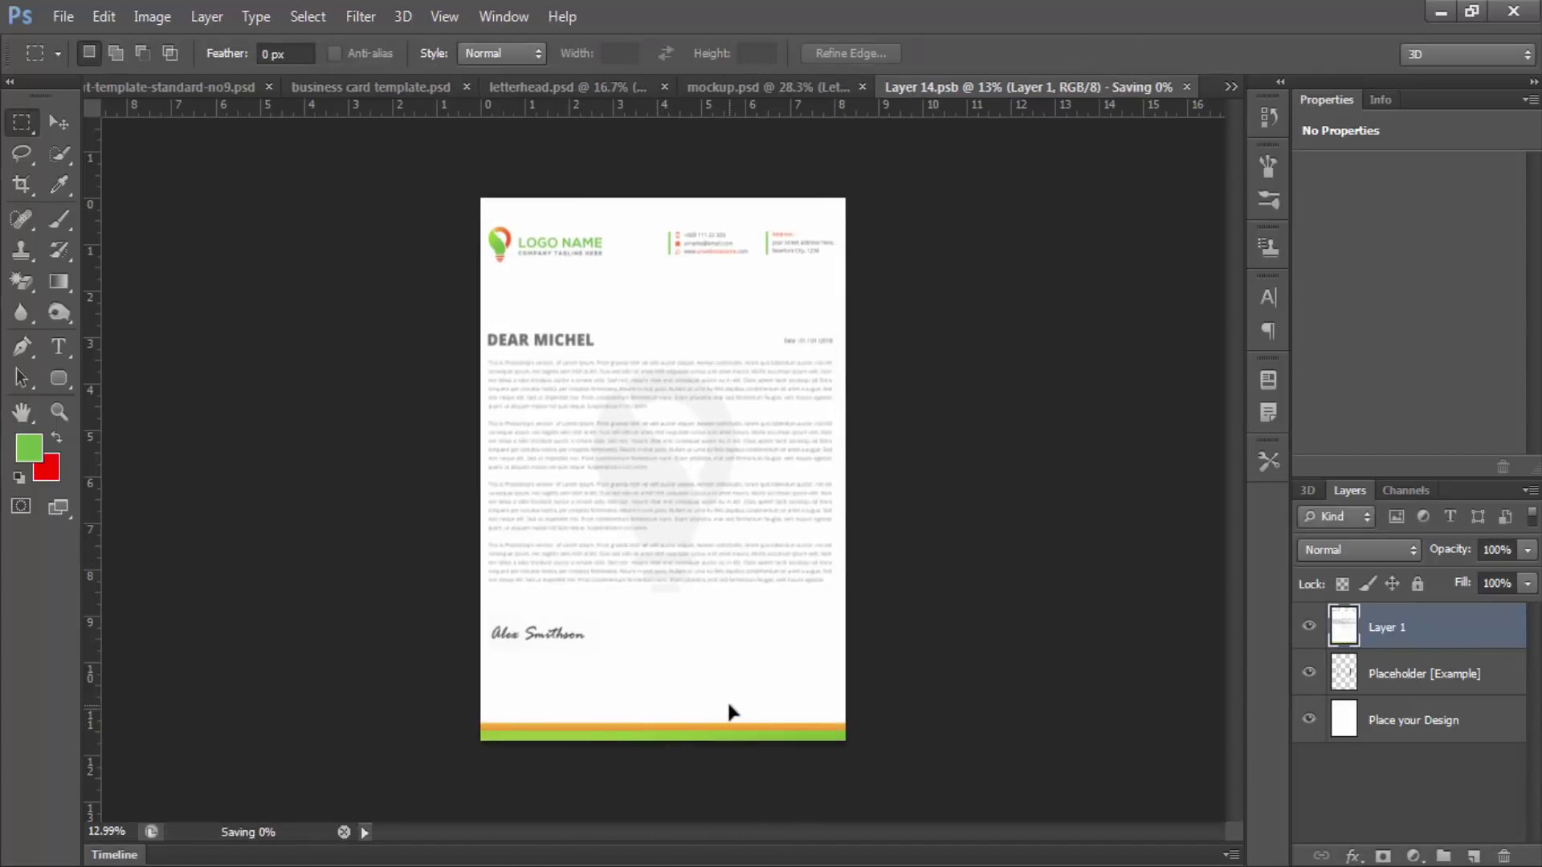
# - Close the sheet contents and zoom in and out to inspect the placed letterhead in the mockup
pyautogui.hotkey('ctrl', 'w')
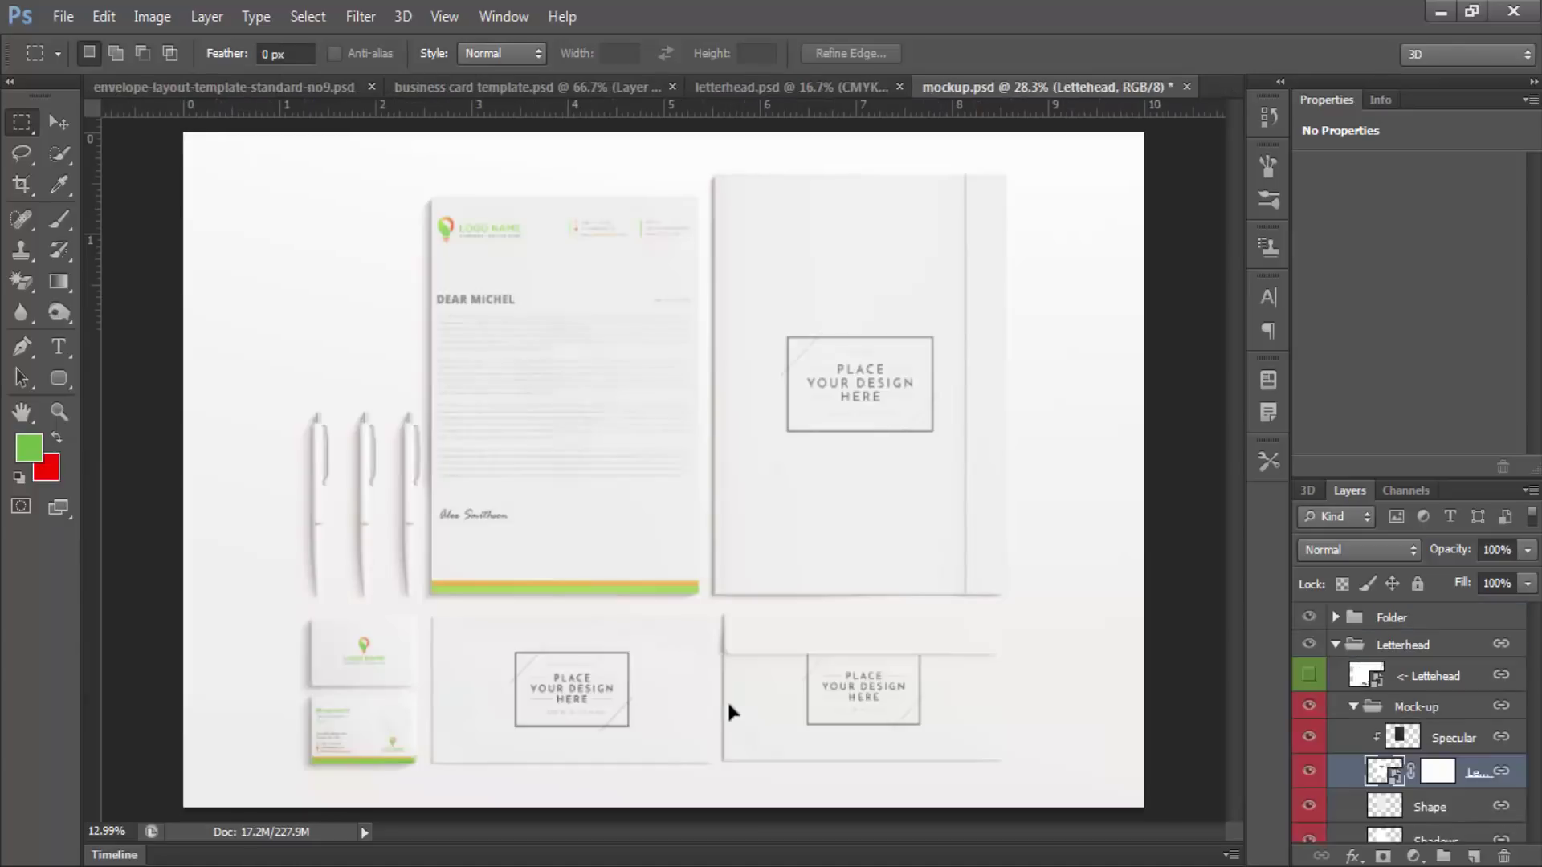
pyautogui.moveTo(635, 295); pyautogui.dragTo(655, 295)
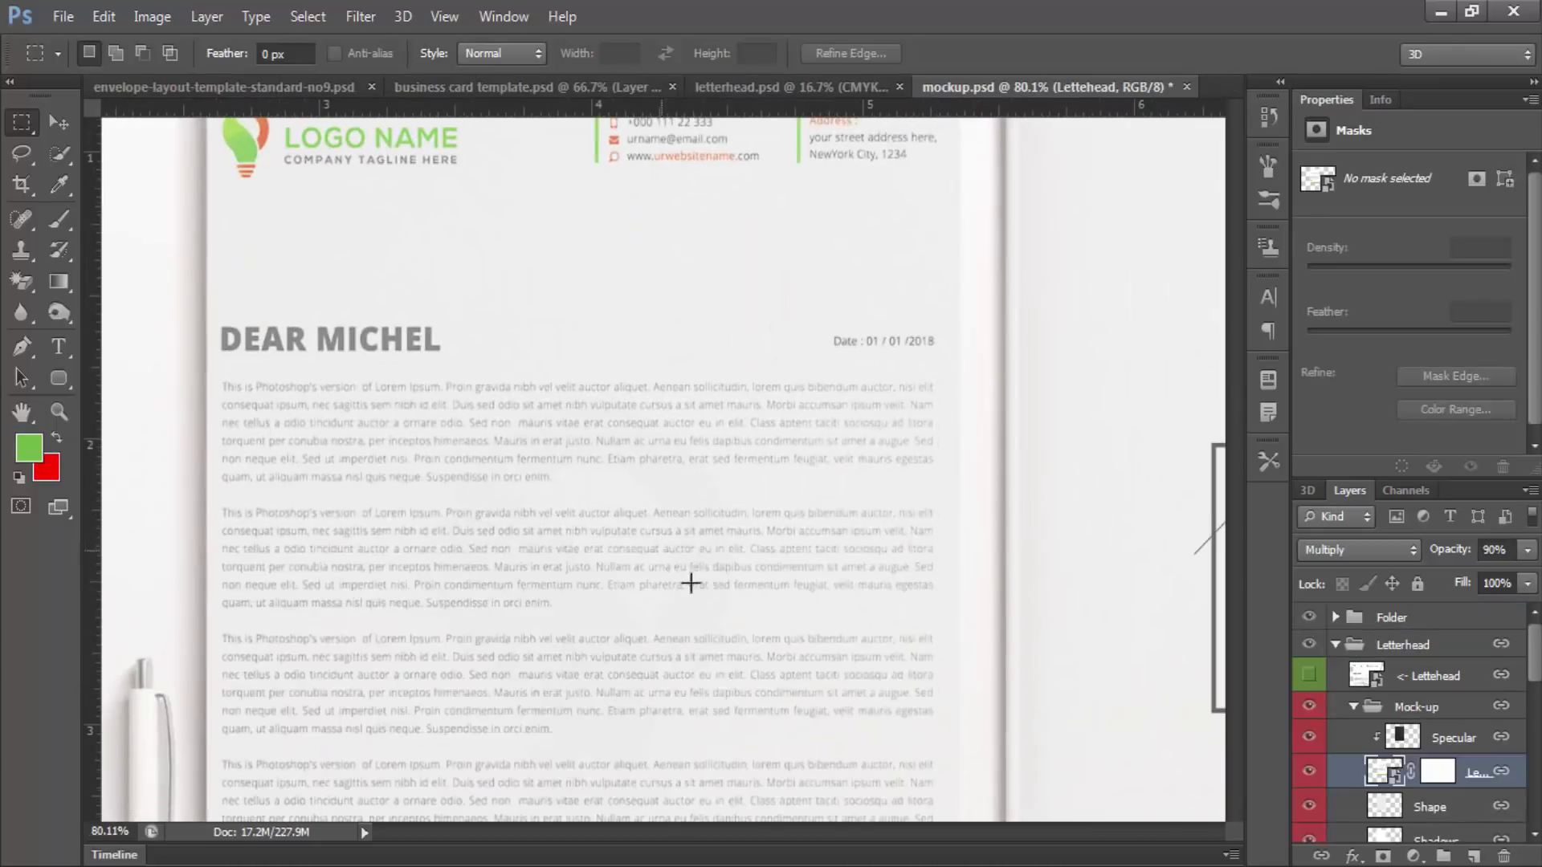
pyautogui.moveTo(816, 517); pyautogui.dragTo(757, 511)
pyautogui.hotkey('ctrl', '0')
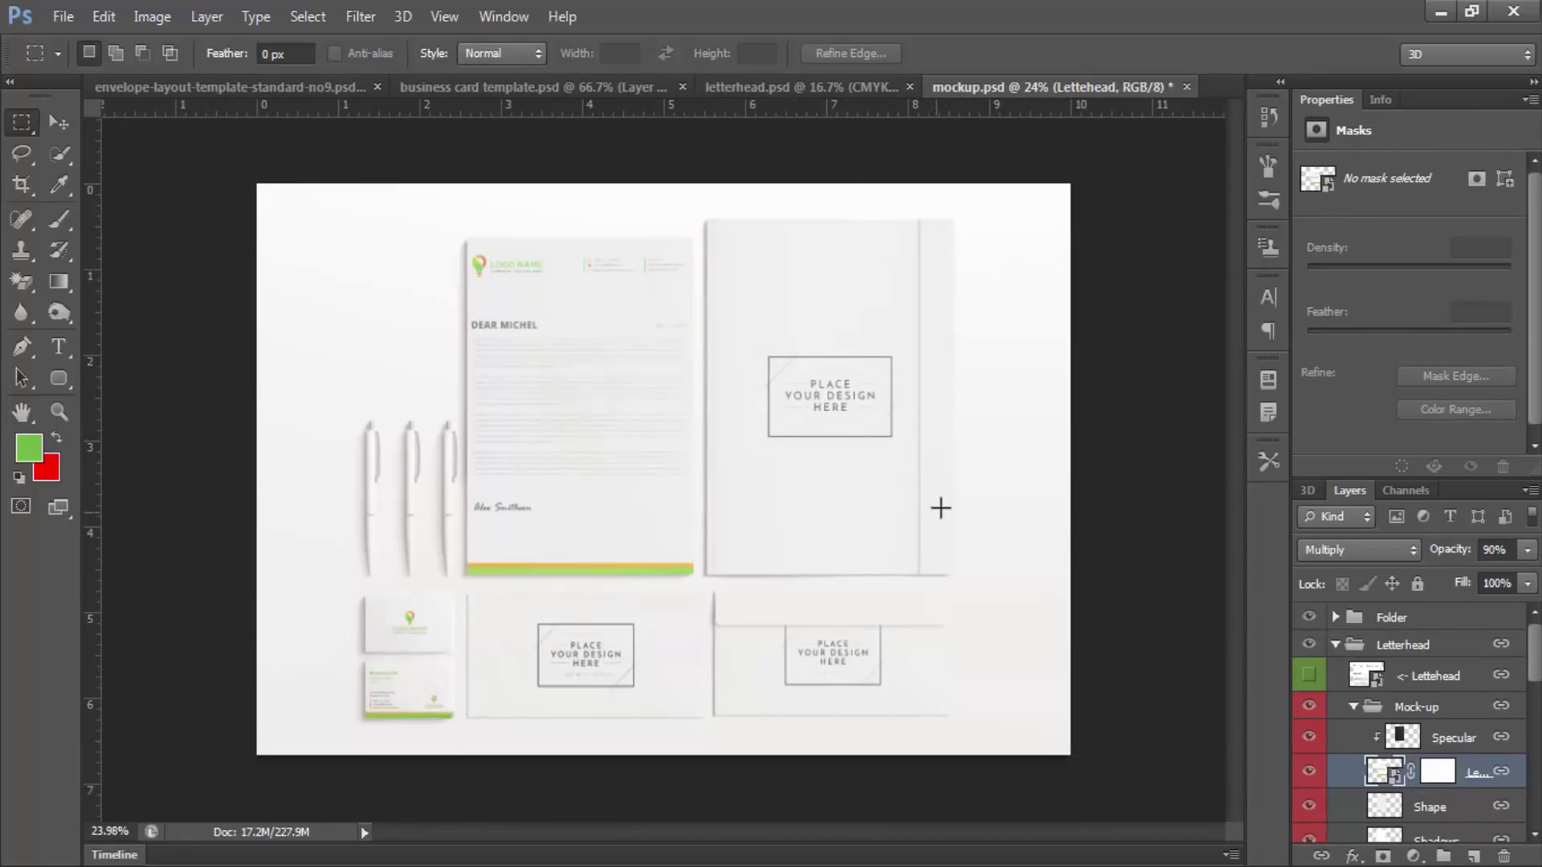
pyautogui.scroll(2, 941, 508)
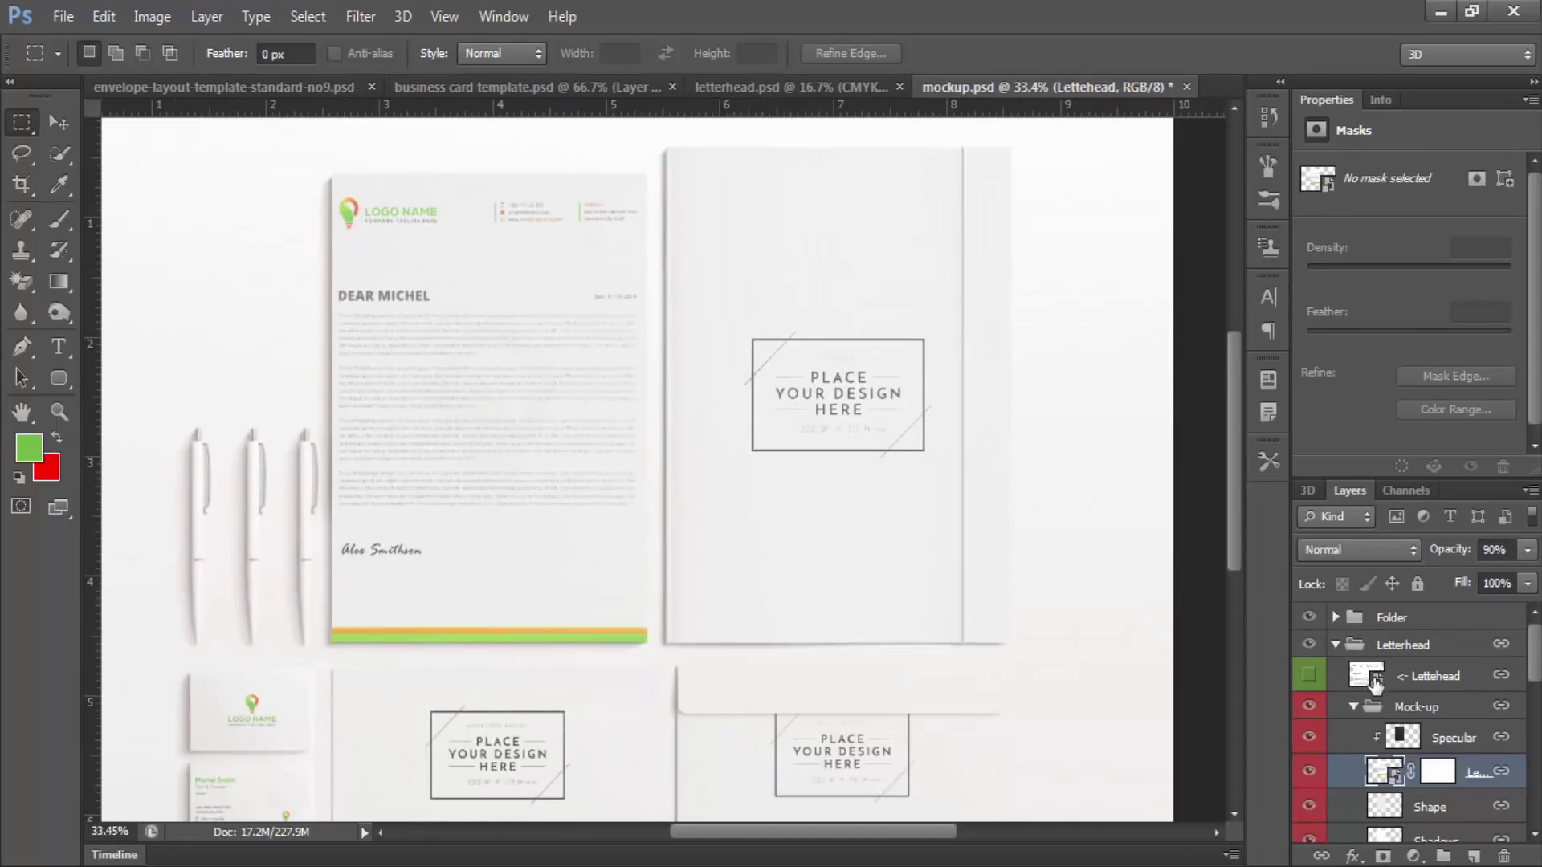
# - Collapse the Letterhead group and expand the Folder group and its Mock-up group
pyautogui.click(1403, 645)
pyautogui.click(1336, 644)
pyautogui.click(1336, 617)
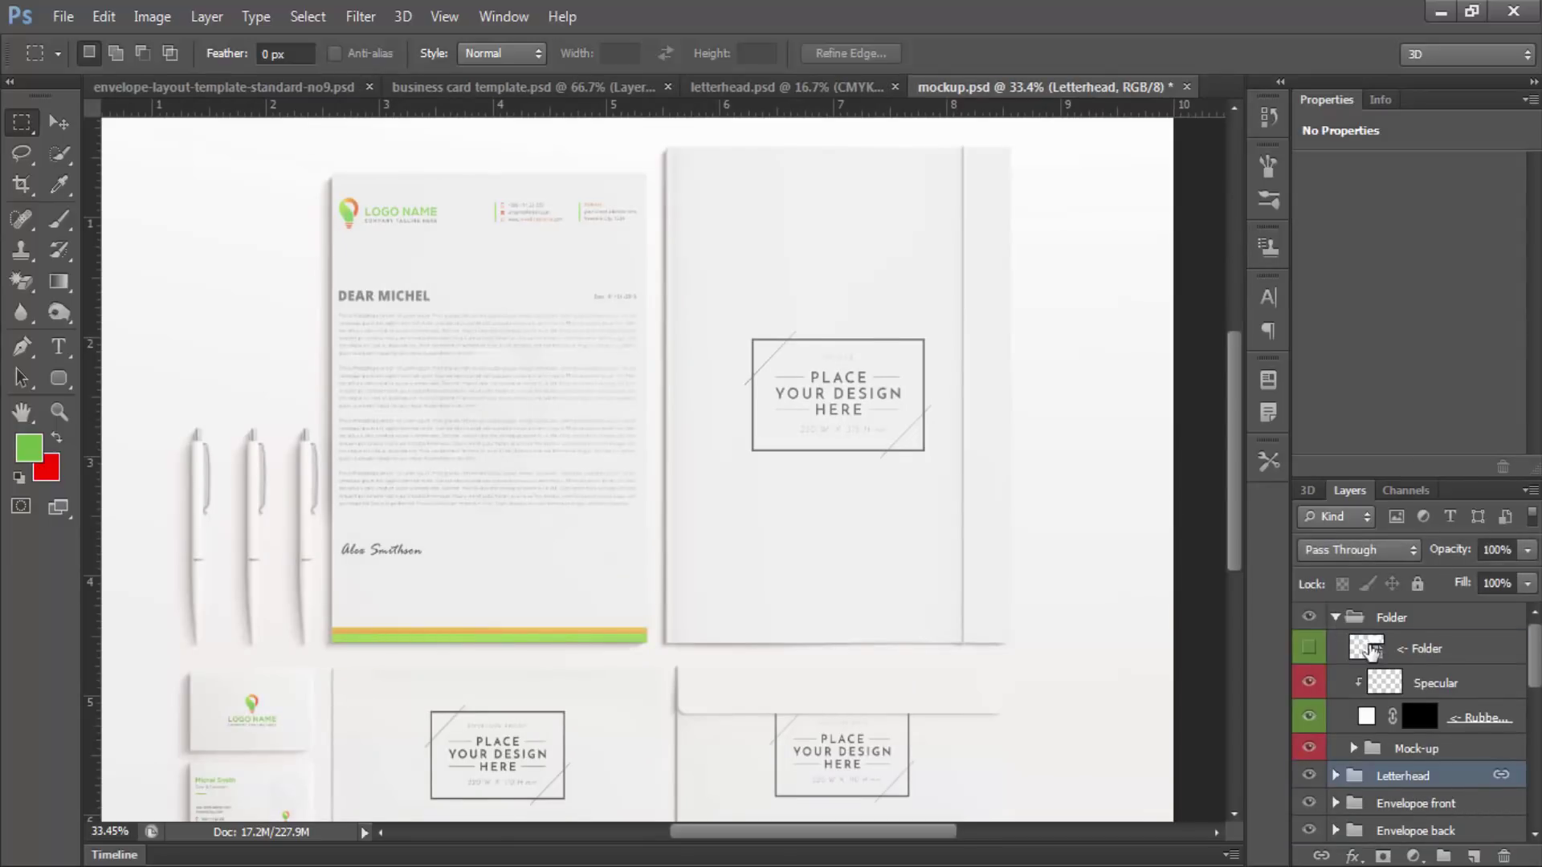
pyautogui.click(1373, 649)
pyautogui.click(1370, 717)
pyautogui.click(1353, 749)
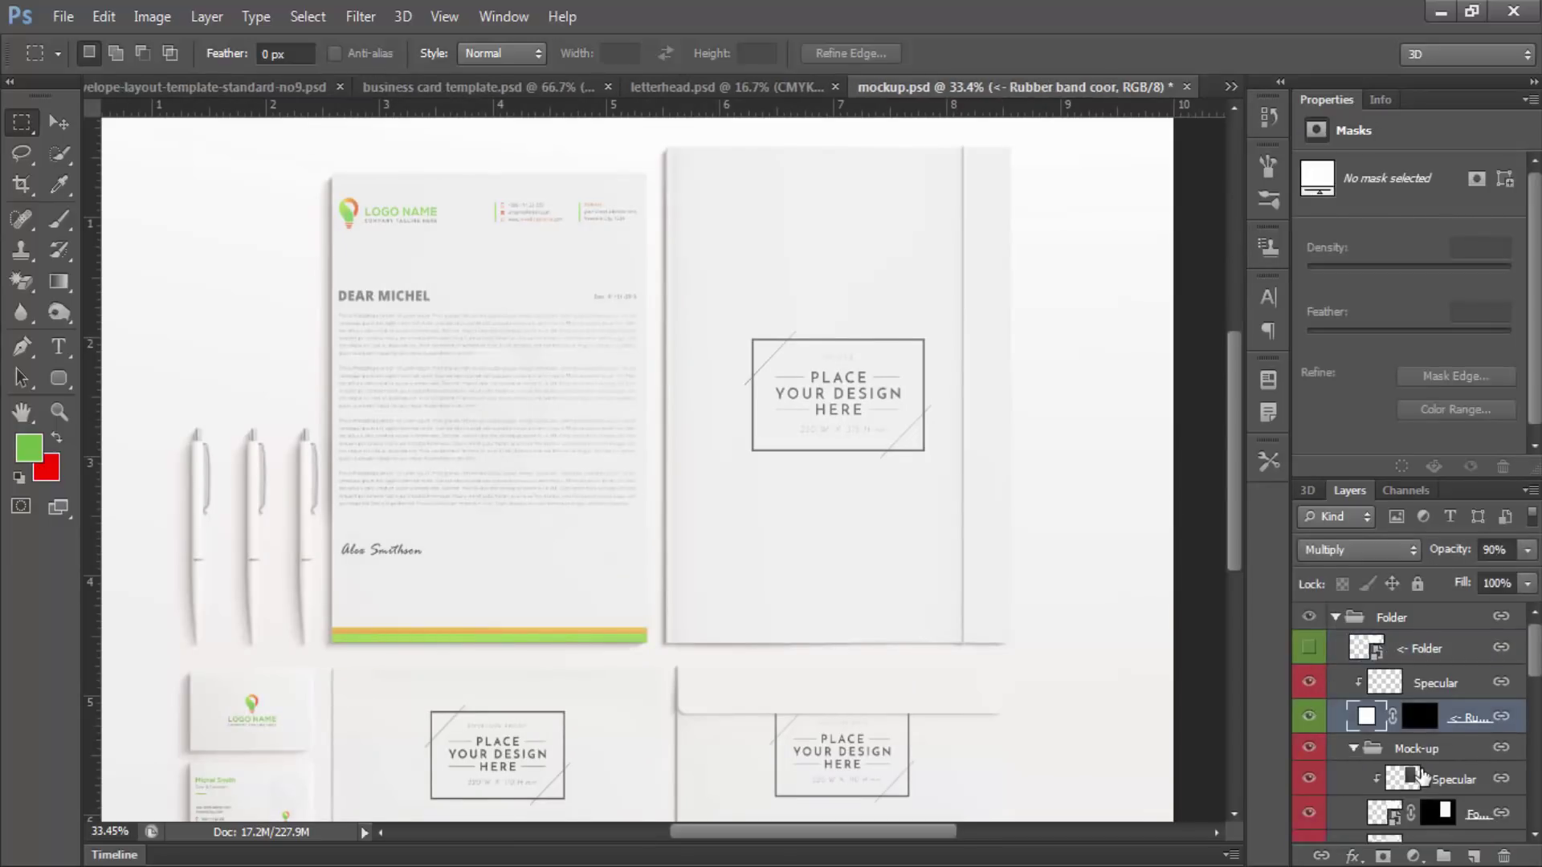
pyautogui.scroll(-2, 1420, 778)
# - In the Folder smart object, hide Placeholder [Example] and drag in the business card's logo layer
pyautogui.doubleClick(1418, 723)
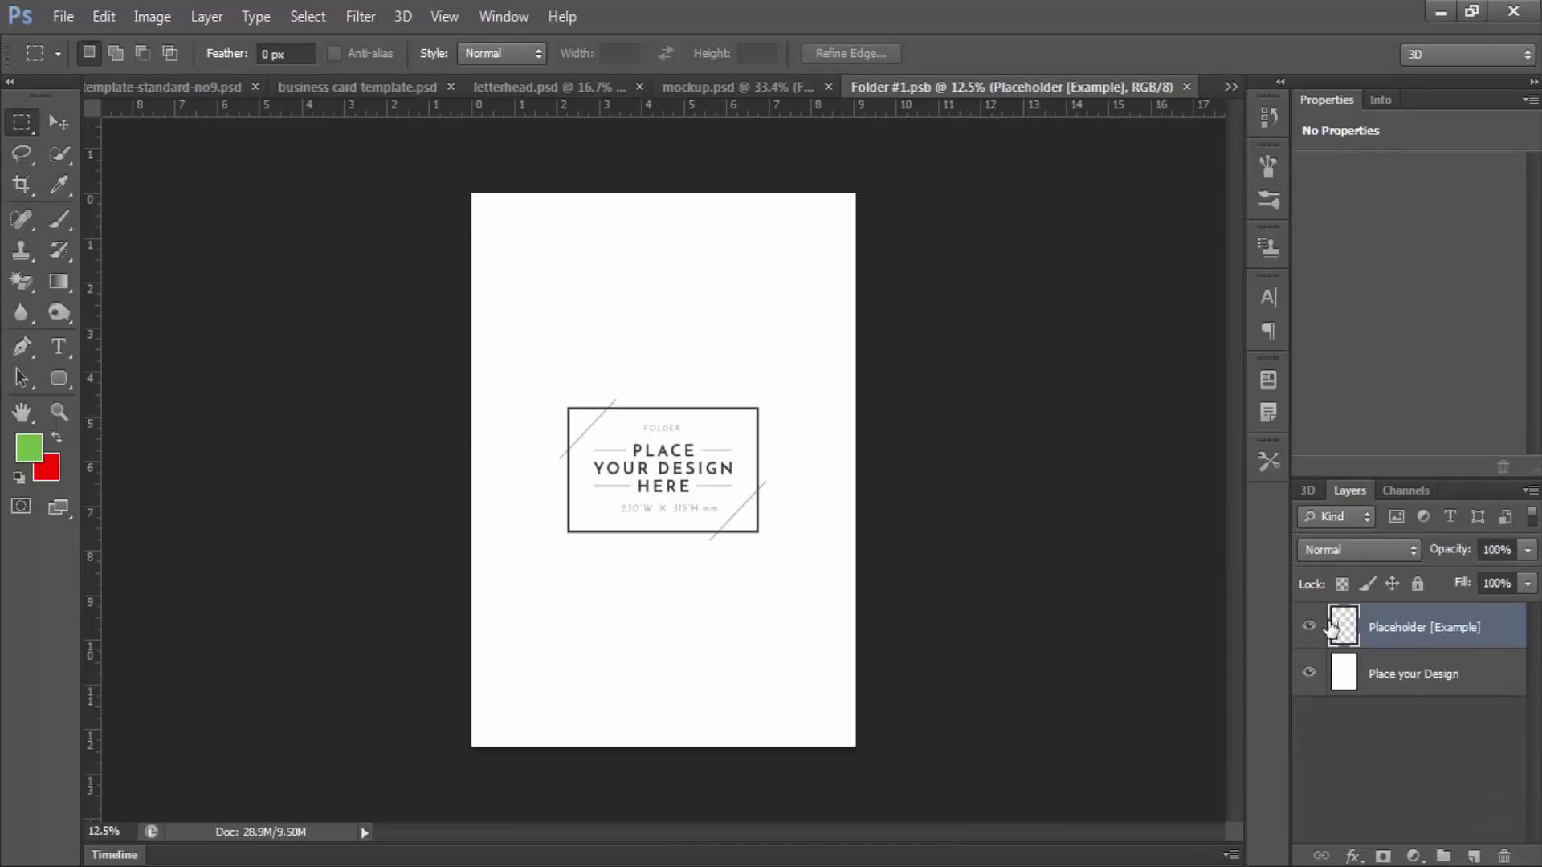
pyautogui.click(1309, 627)
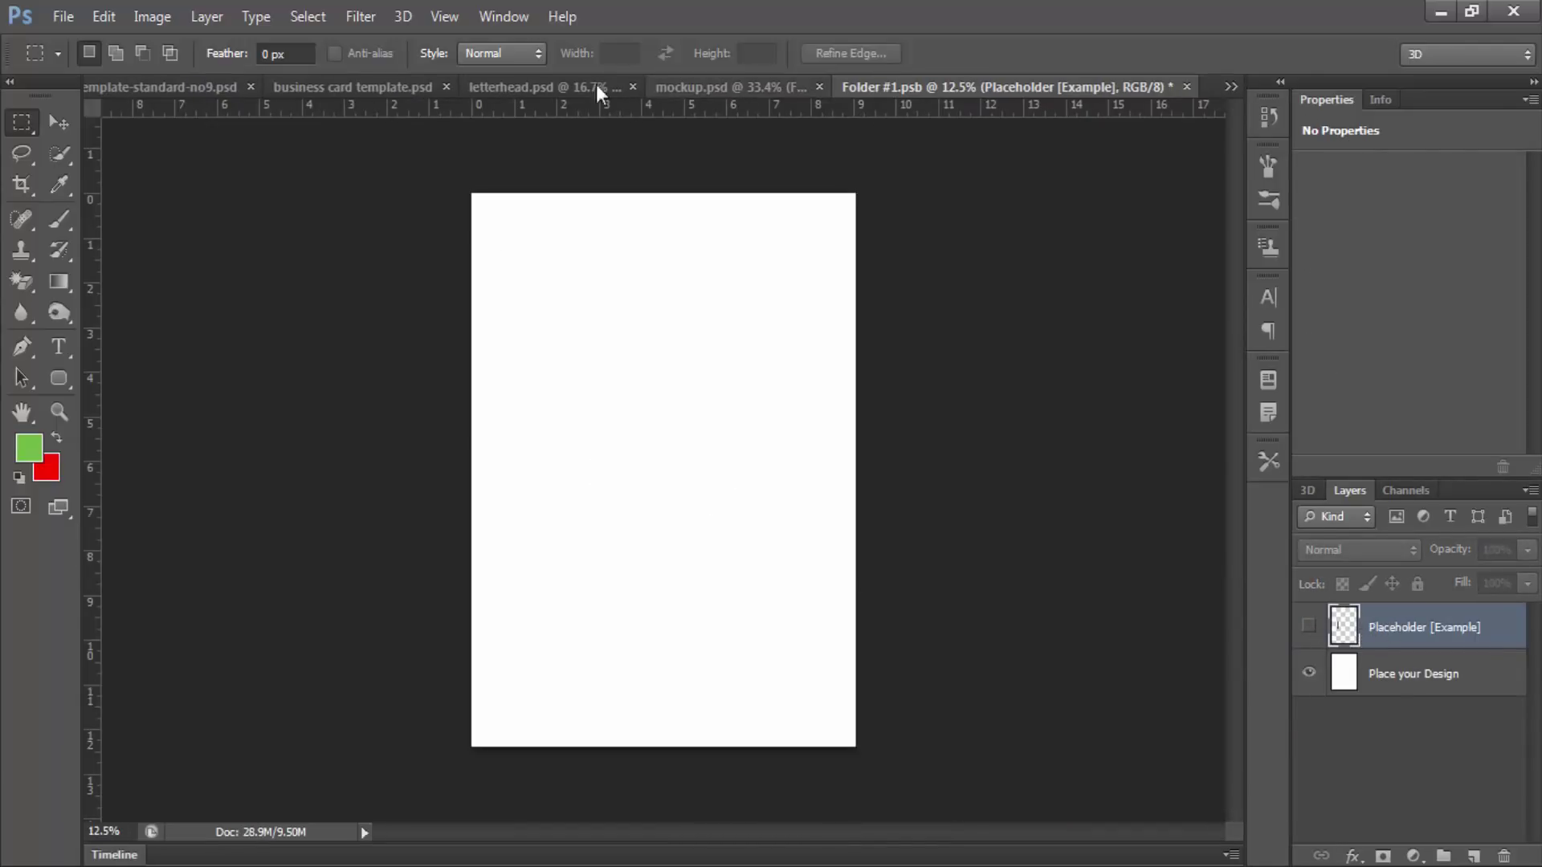
pyautogui.press('v')
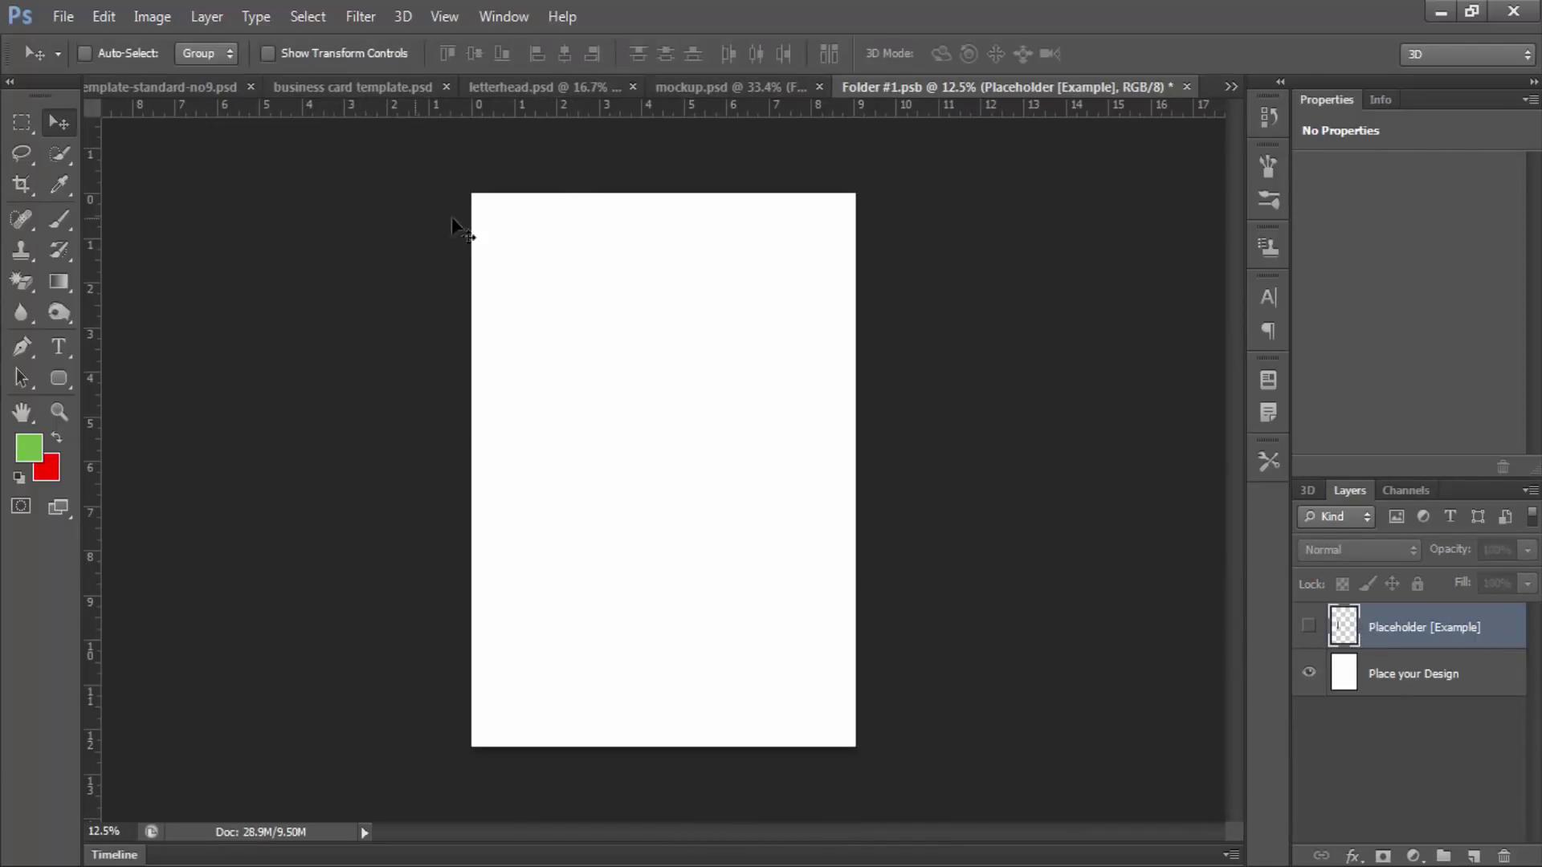
pyautogui.click(137, 81)
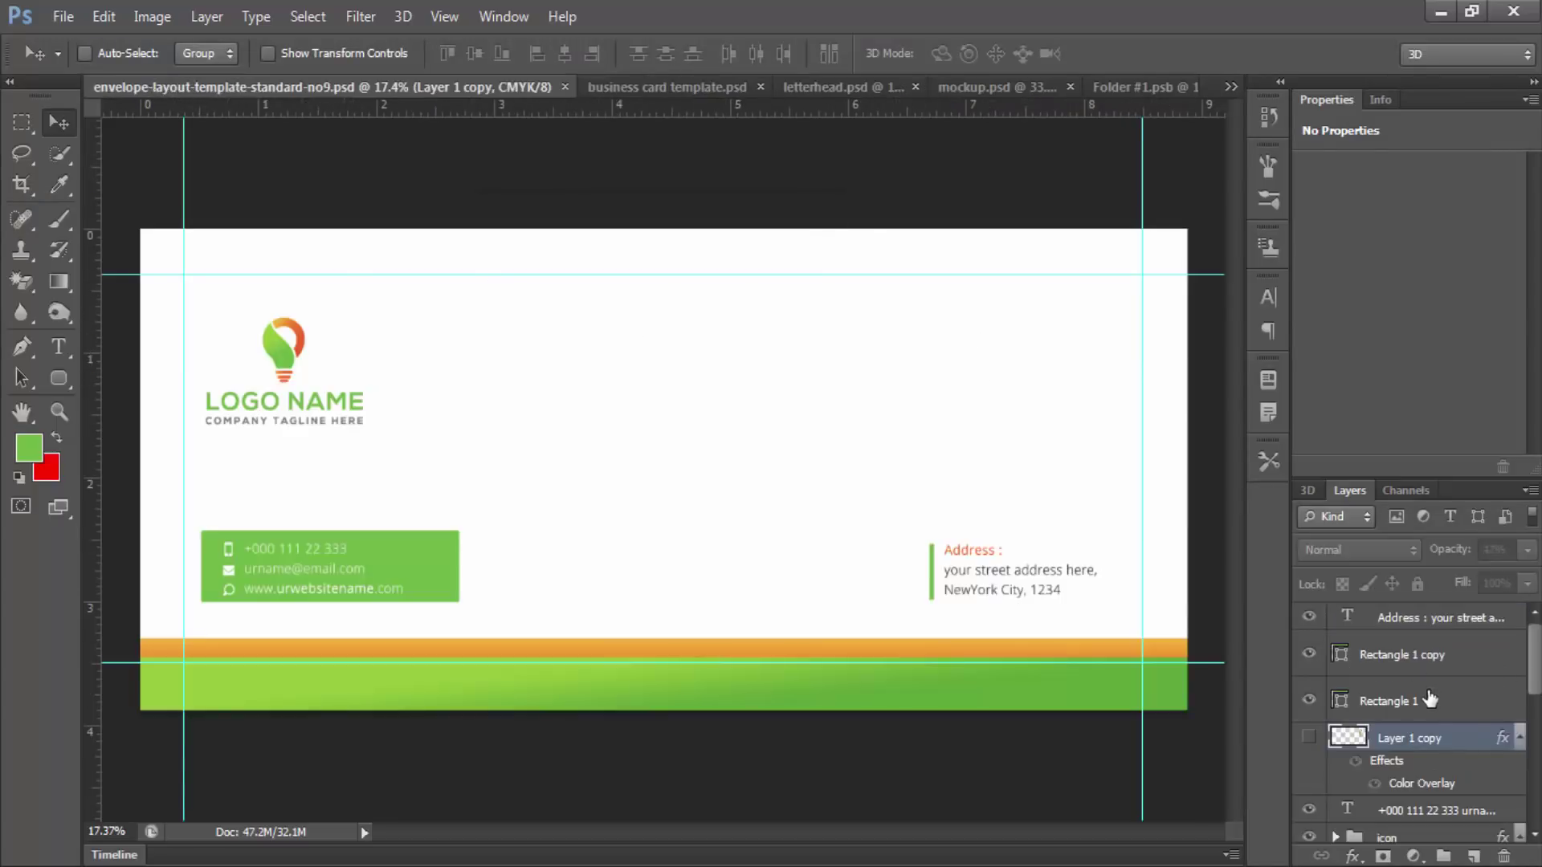
pyautogui.click(710, 89)
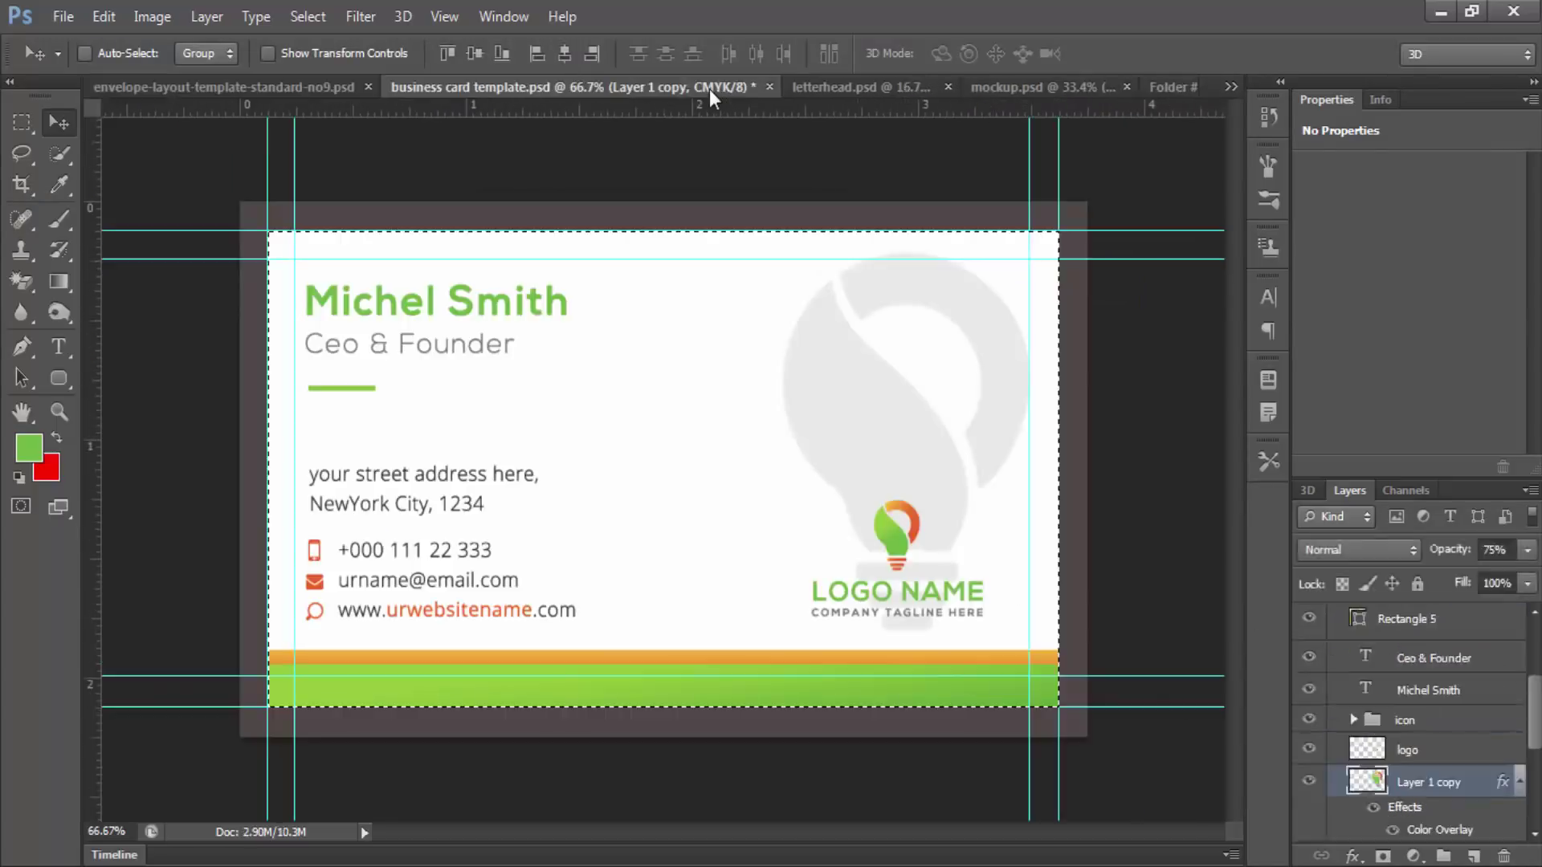
pyautogui.click(1416, 763)
pyautogui.moveTo(946, 563); pyautogui.dragTo(1030, 90)
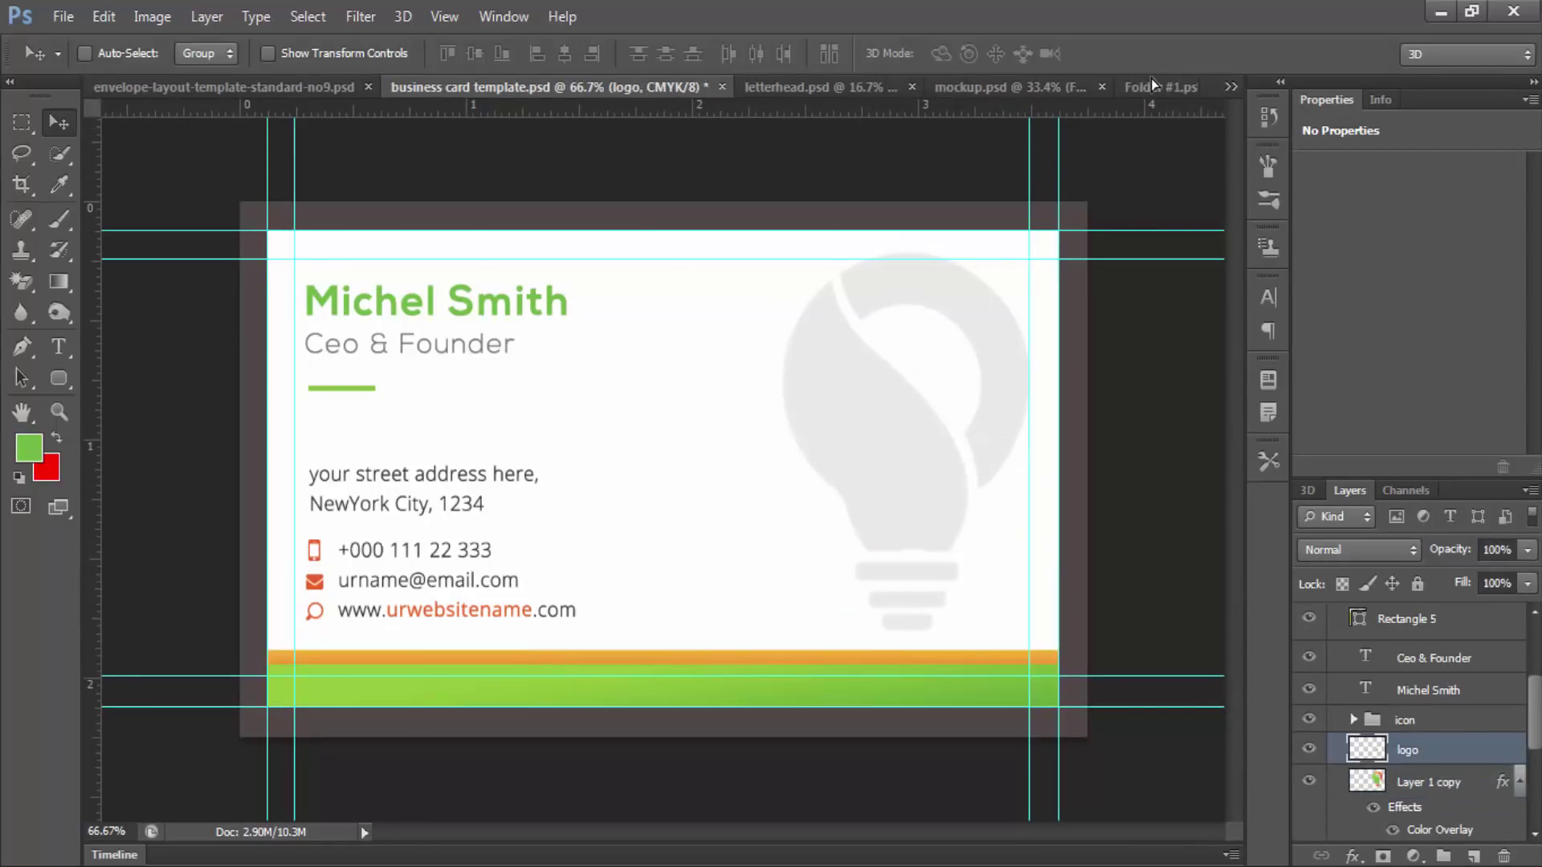
pyautogui.moveTo(1150, 79); pyautogui.dragTo(785, 510)
# - Enlarge the logo and centre it on the folder cover
pyautogui.hotkey('ctrl', 't')
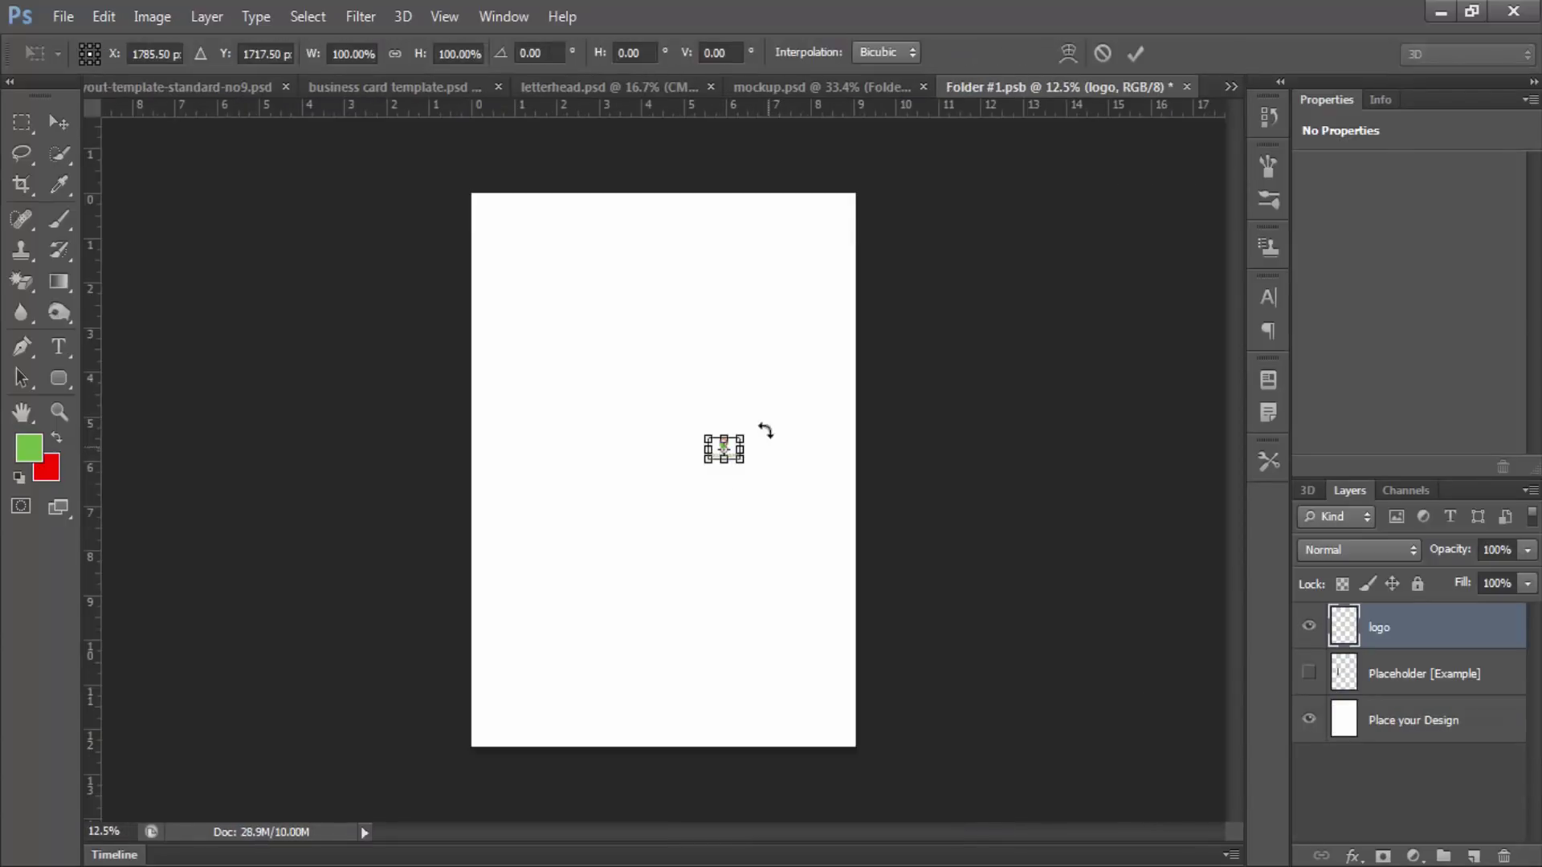
pyautogui.moveTo(801, 408); pyautogui.dragTo(855, 371)
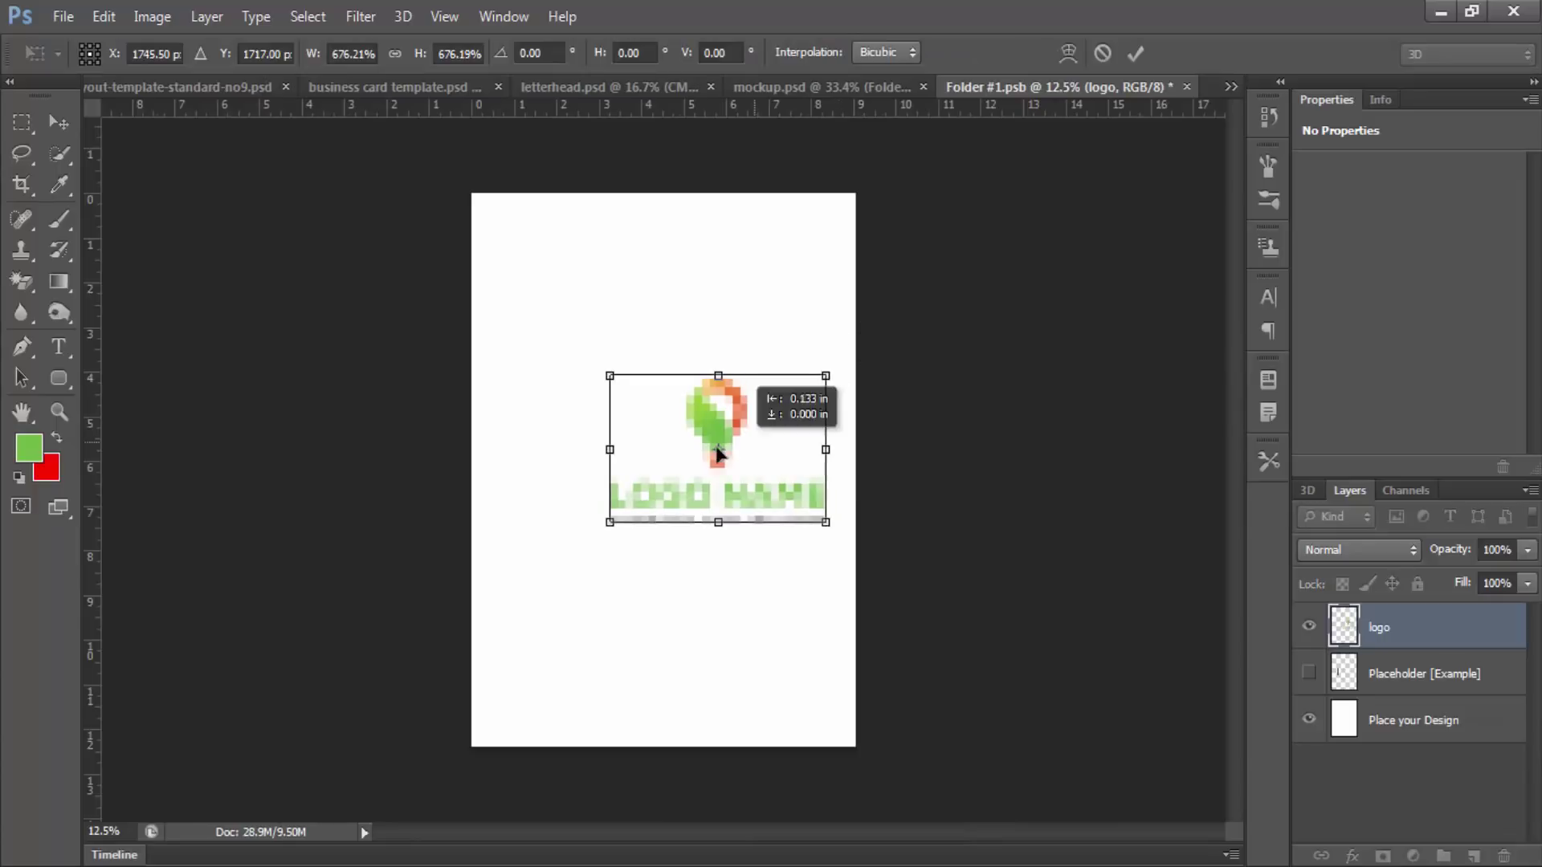
pyautogui.moveTo(747, 450)
pyautogui.mouseDown()
pyautogui.moveTo(687, 456)
pyautogui.moveTo(694, 505)
pyautogui.mouseUp()
pyautogui.press('Return')
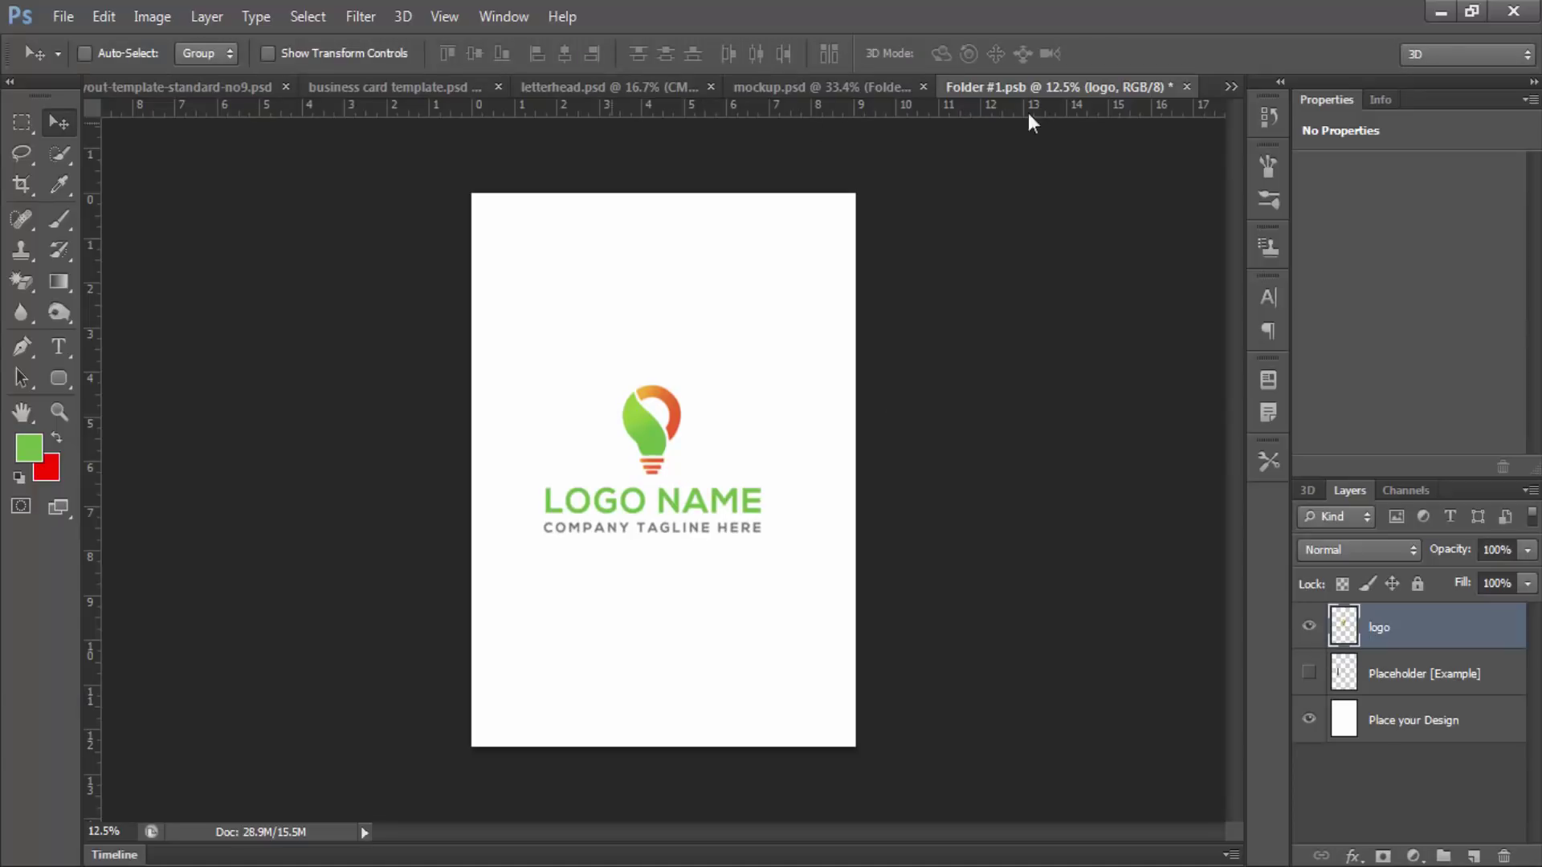
# - Enlarge the faded bulb copy to about 418%, move it up, and place it beneath the logo layer
pyautogui.click(175, 86)
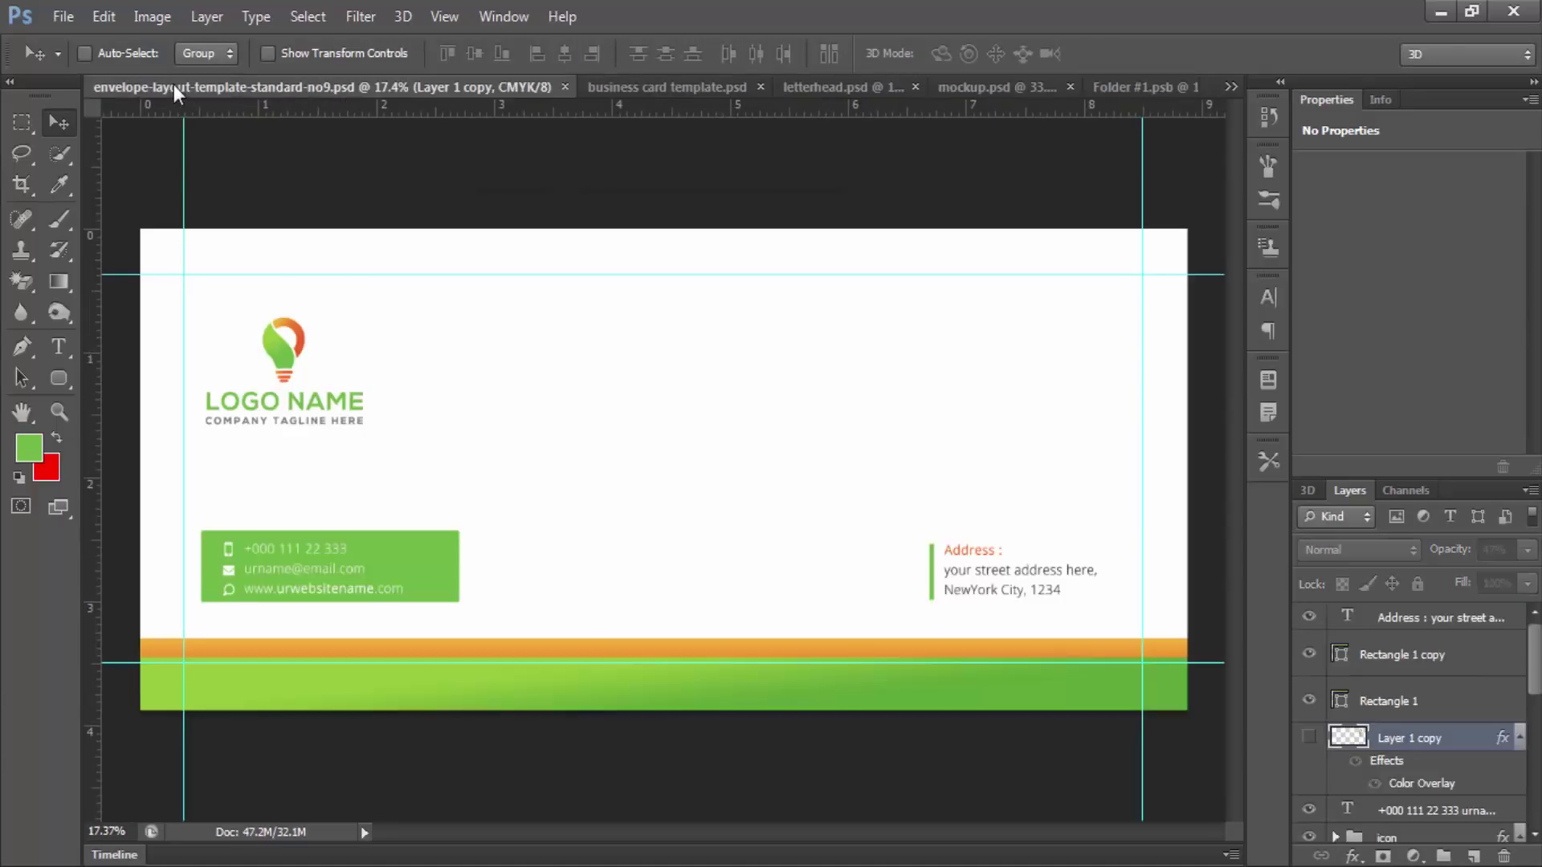
pyautogui.click(668, 86)
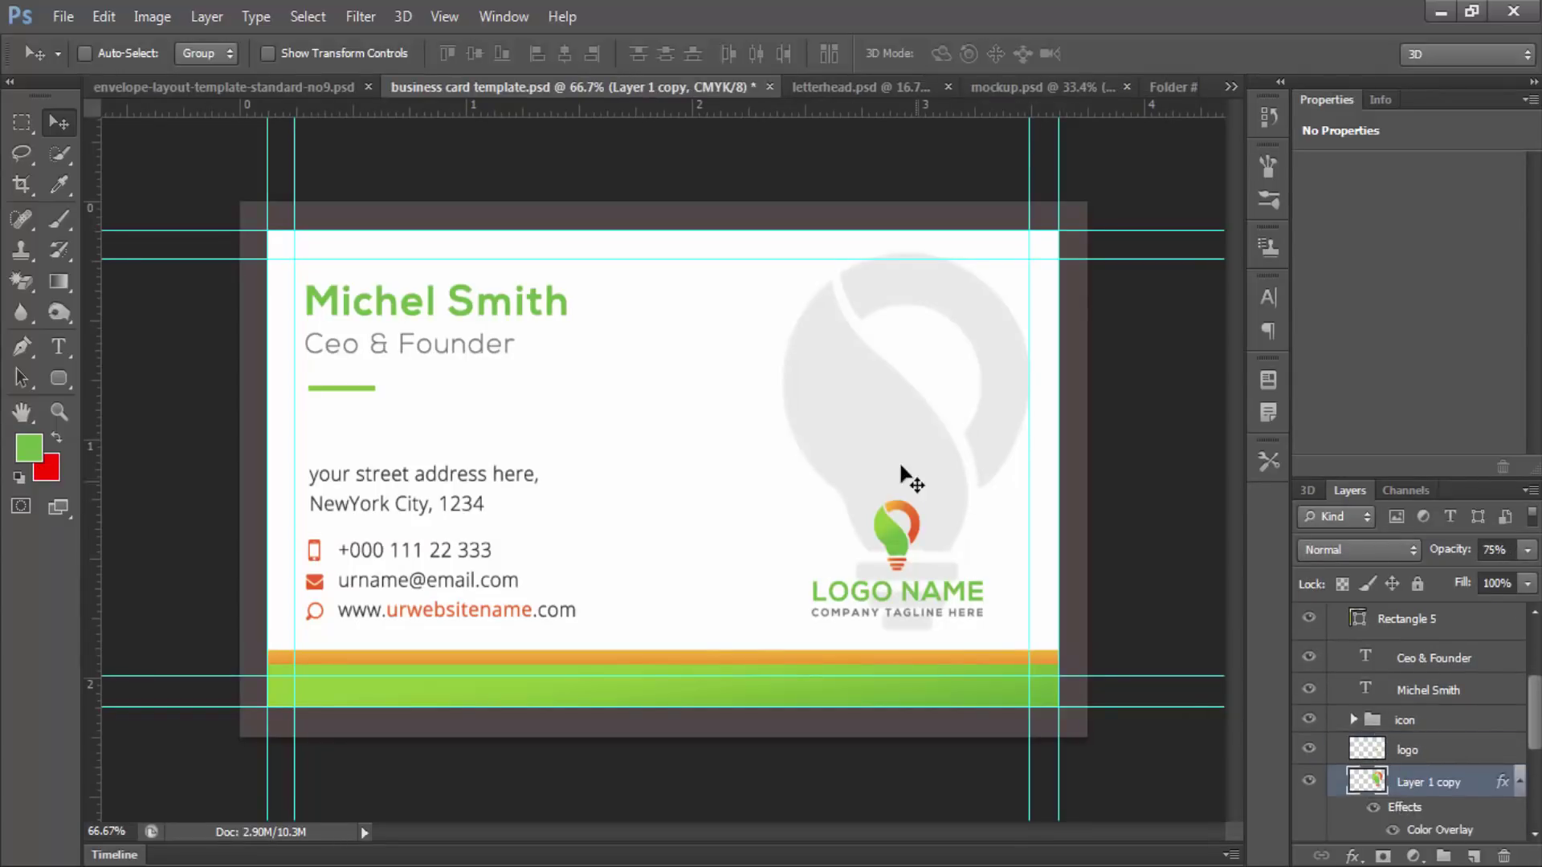
pyautogui.moveTo(898, 476)
pyautogui.mouseDown()
pyautogui.moveTo(1167, 85)
pyautogui.moveTo(688, 493)
pyautogui.moveTo(690, 521)
pyautogui.mouseUp()
pyautogui.hotkey('ctrl', 't')
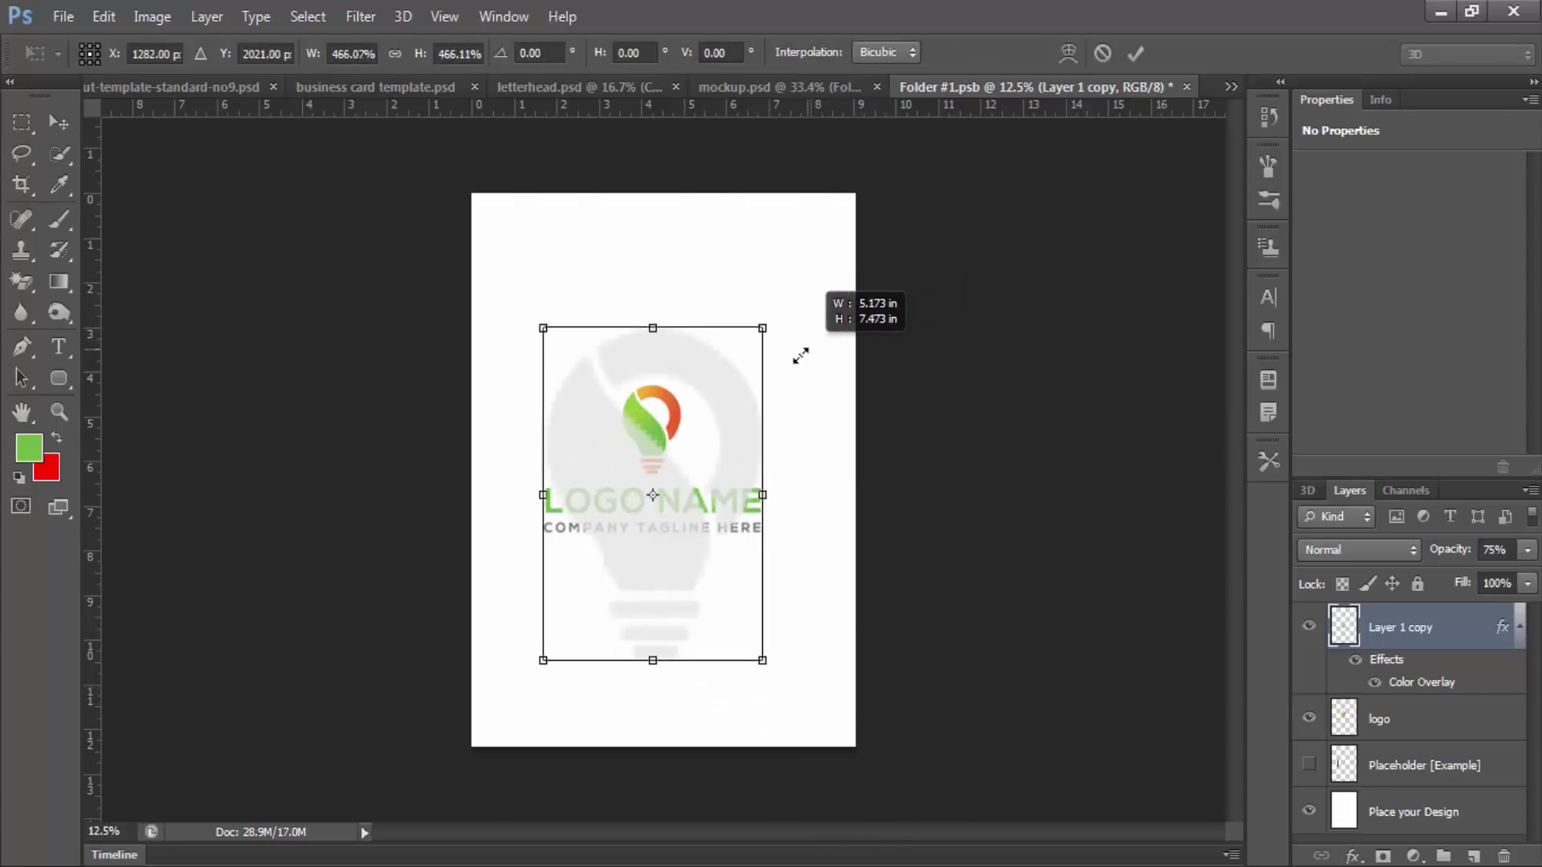
pyautogui.moveTo(705, 436); pyautogui.dragTo(783, 323)
pyautogui.press('Return')
pyautogui.moveTo(764, 561); pyautogui.dragTo(757, 526)
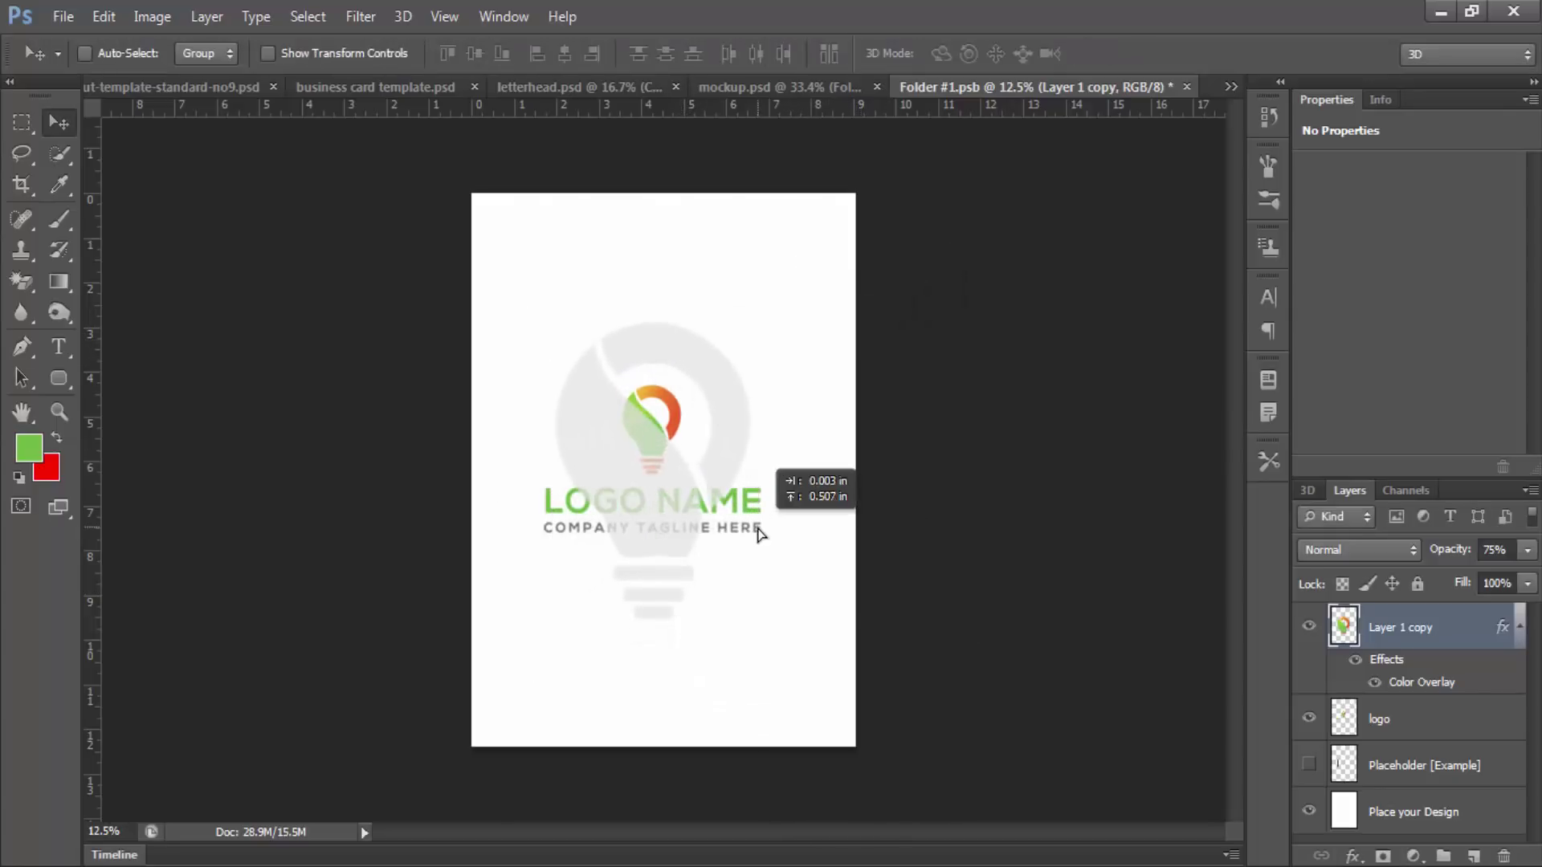
pyautogui.moveTo(1408, 649)
pyautogui.mouseDown()
pyautogui.moveTo(1383, 739)
pyautogui.moveTo(1403, 751)
pyautogui.mouseUp()
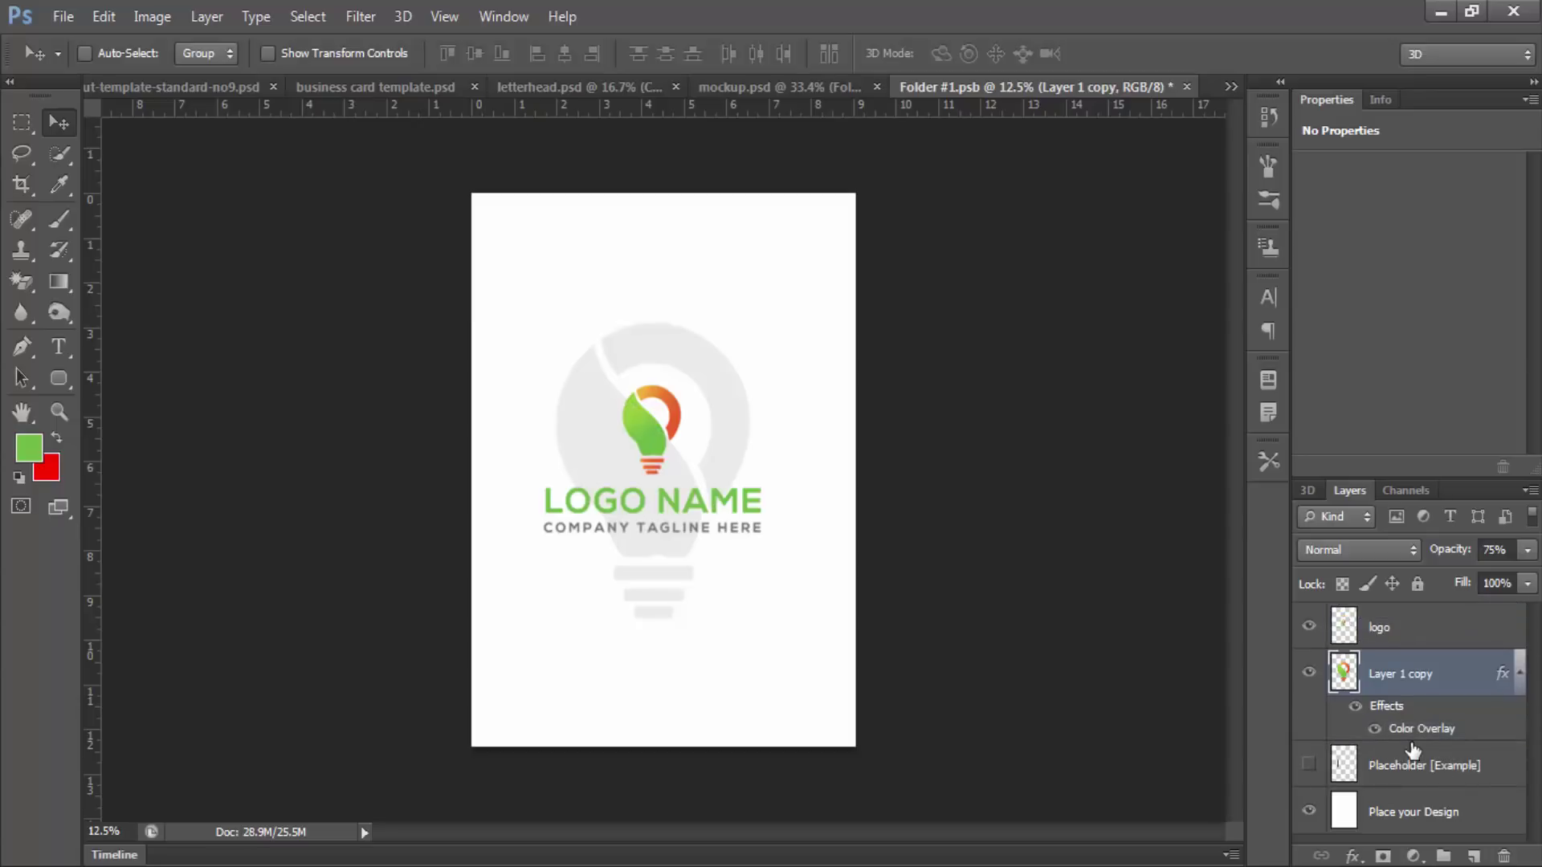
# - Draw a page-covering rectangle filled with the bulb's sampled green
pyautogui.click(1396, 773)
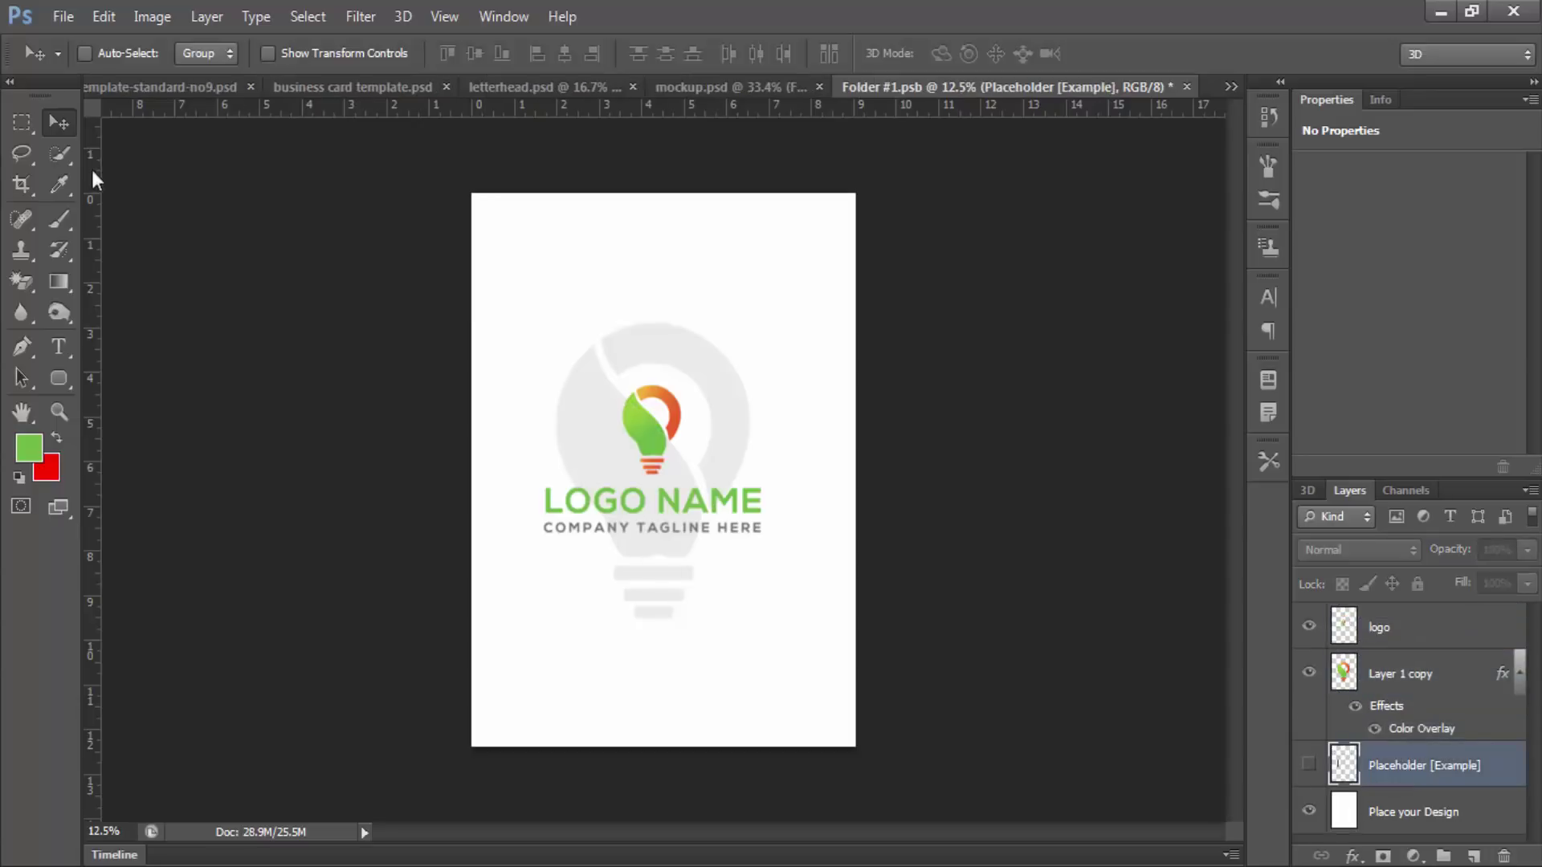
pyautogui.rightClick(58, 382)
pyautogui.click(113, 373)
pyautogui.moveTo(438, 149); pyautogui.dragTo(876, 785)
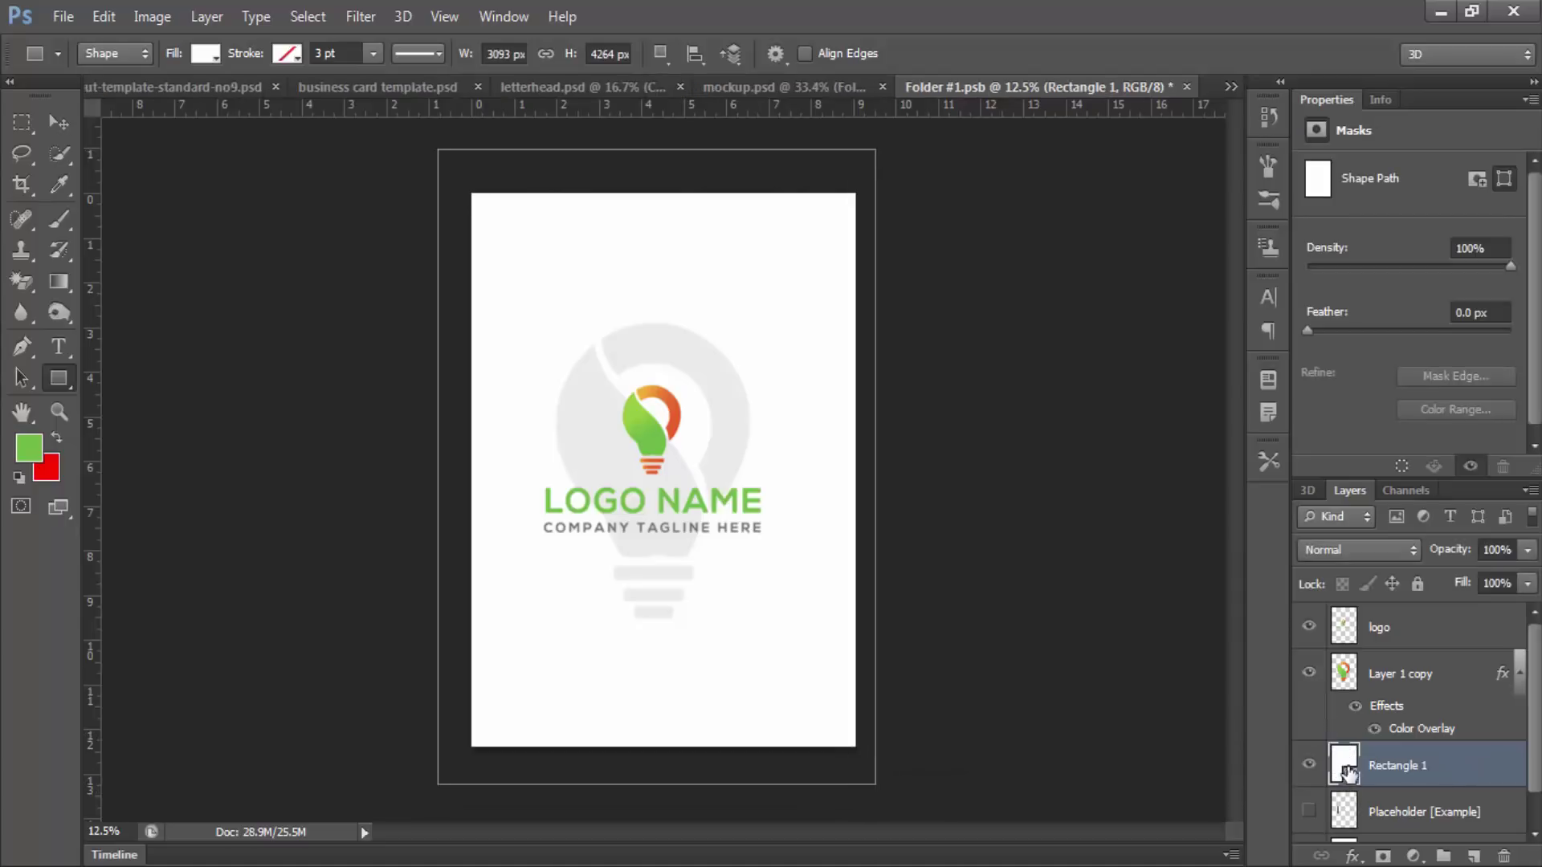
pyautogui.doubleClick(1346, 771)
pyautogui.click(660, 436)
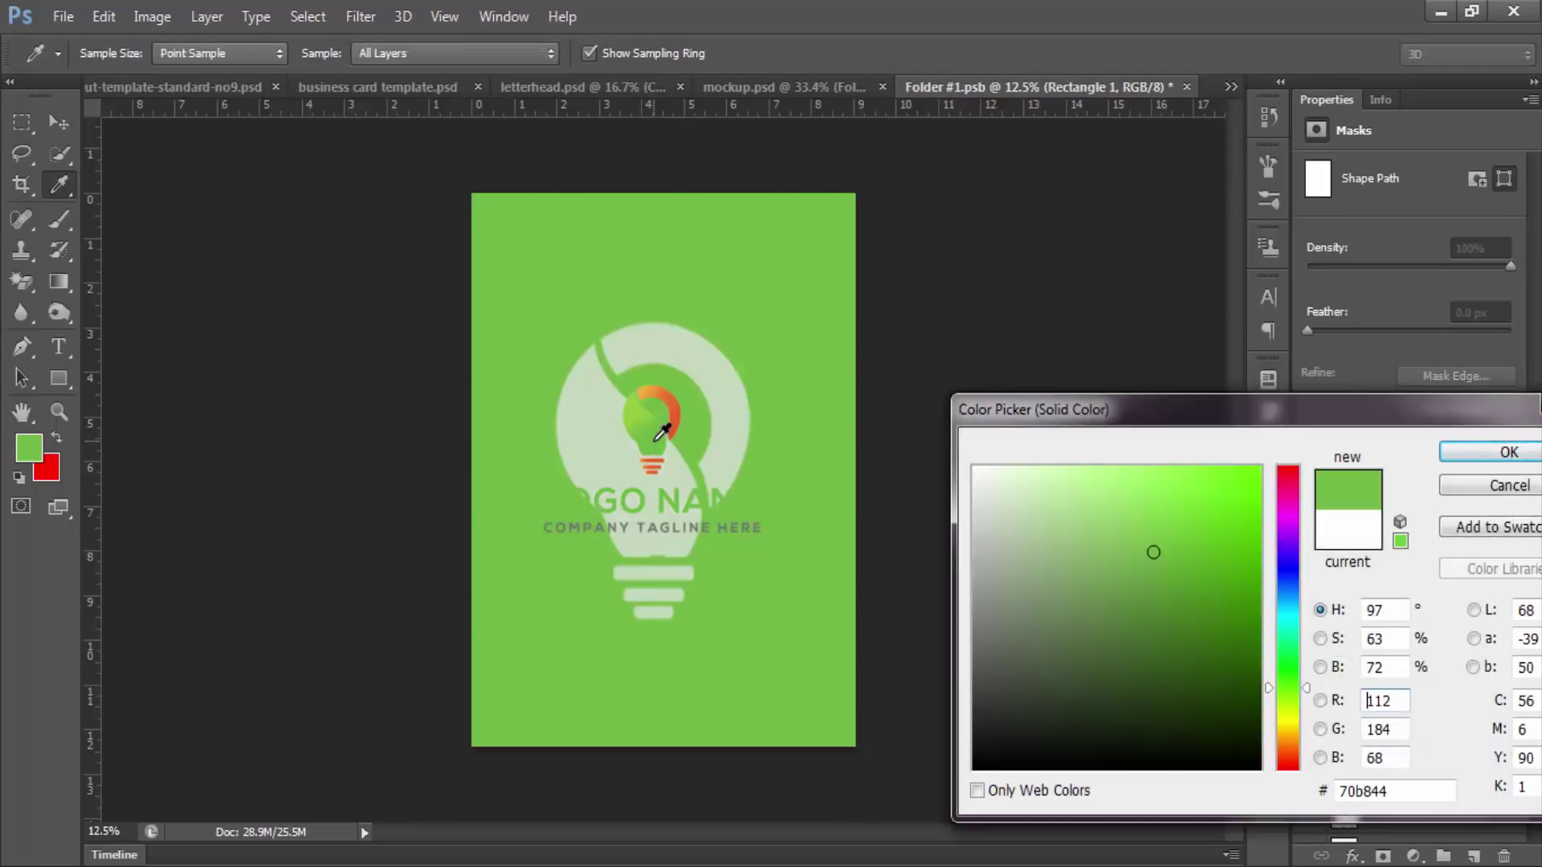
pyautogui.click(1487, 452)
# - Give the rectangle a Gradient Overlay from green 6cb744 to lighter green 95c93b
pyautogui.rightClick(1428, 759)
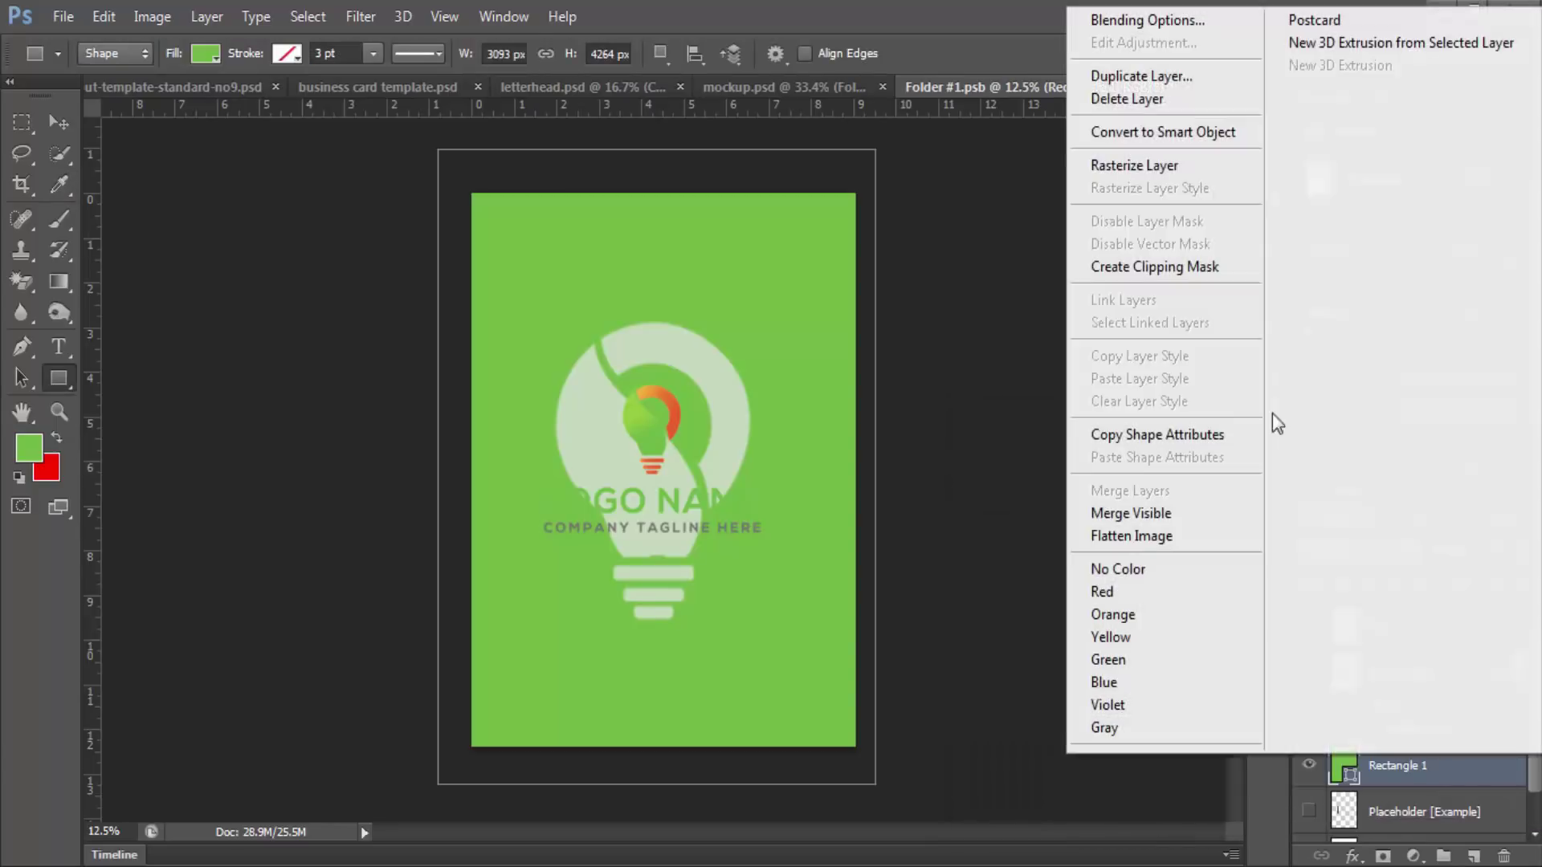
pyautogui.click(1148, 19)
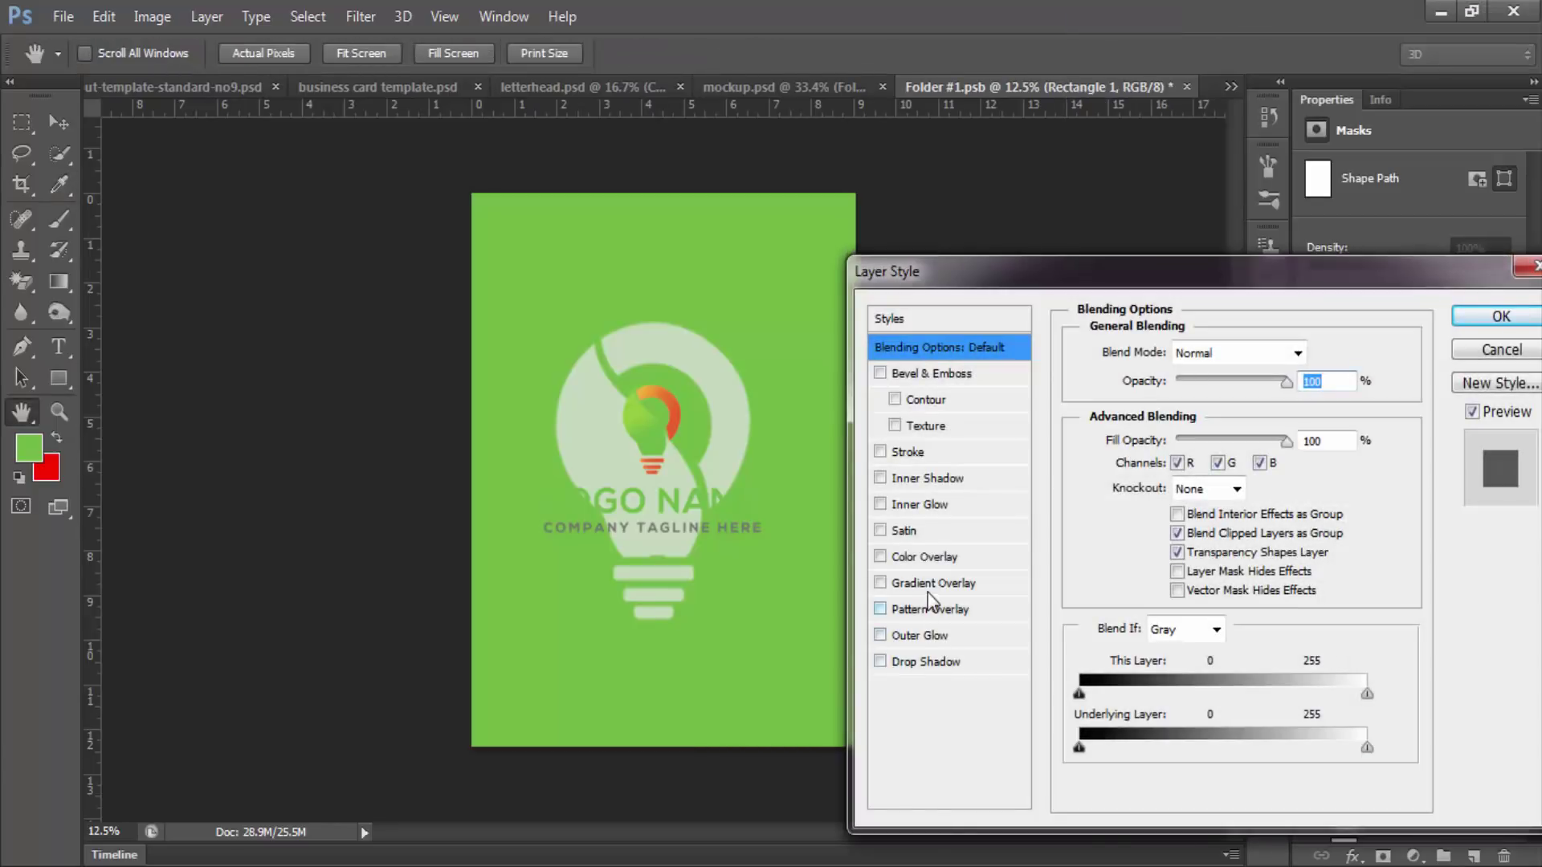
pyautogui.click(932, 584)
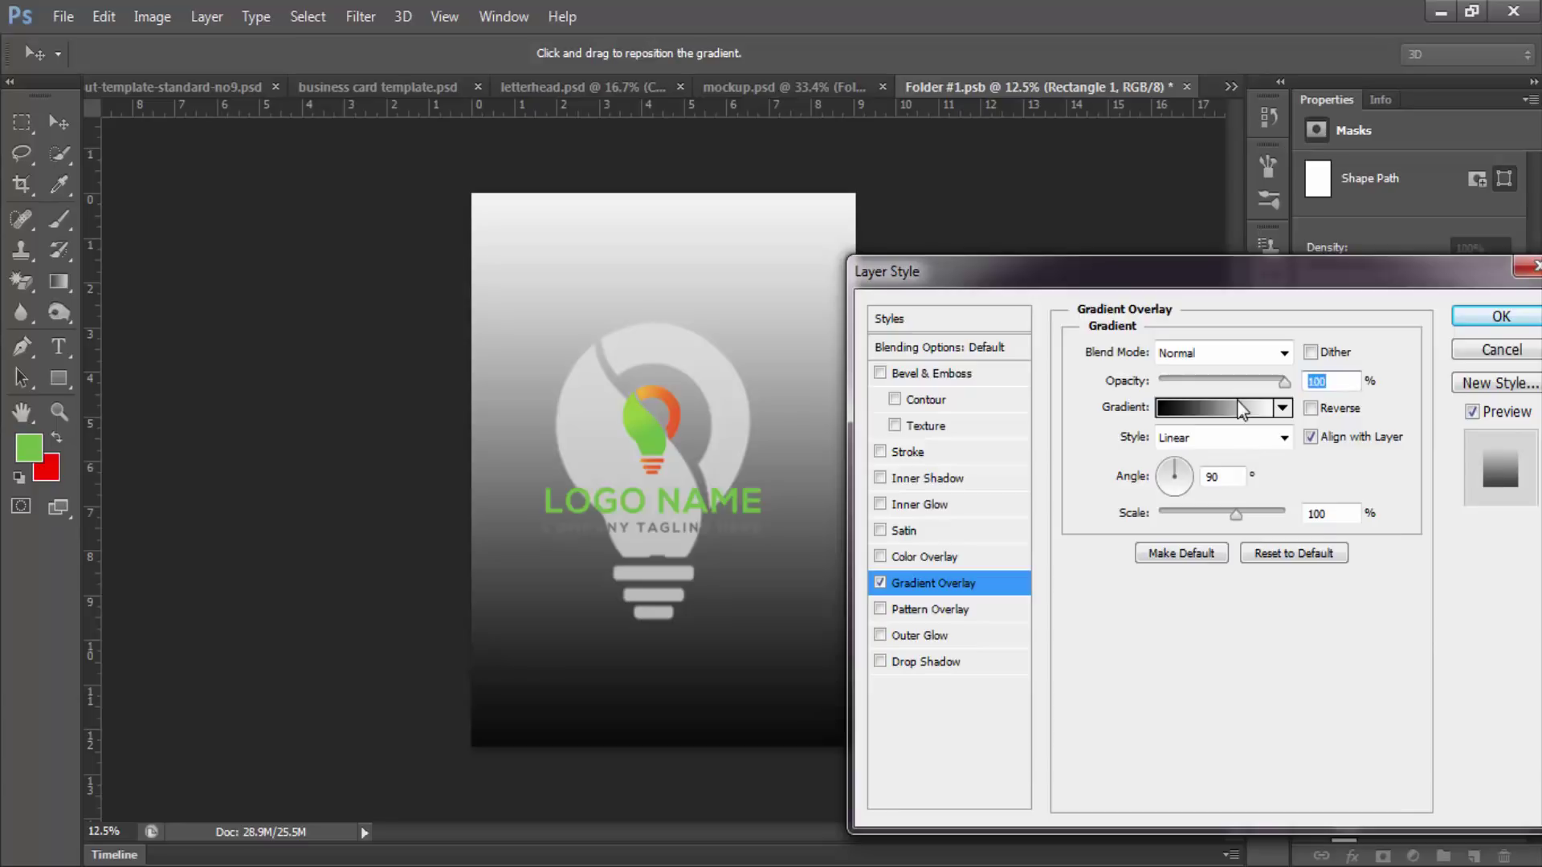
pyautogui.click(1241, 410)
pyautogui.doubleClick(933, 642)
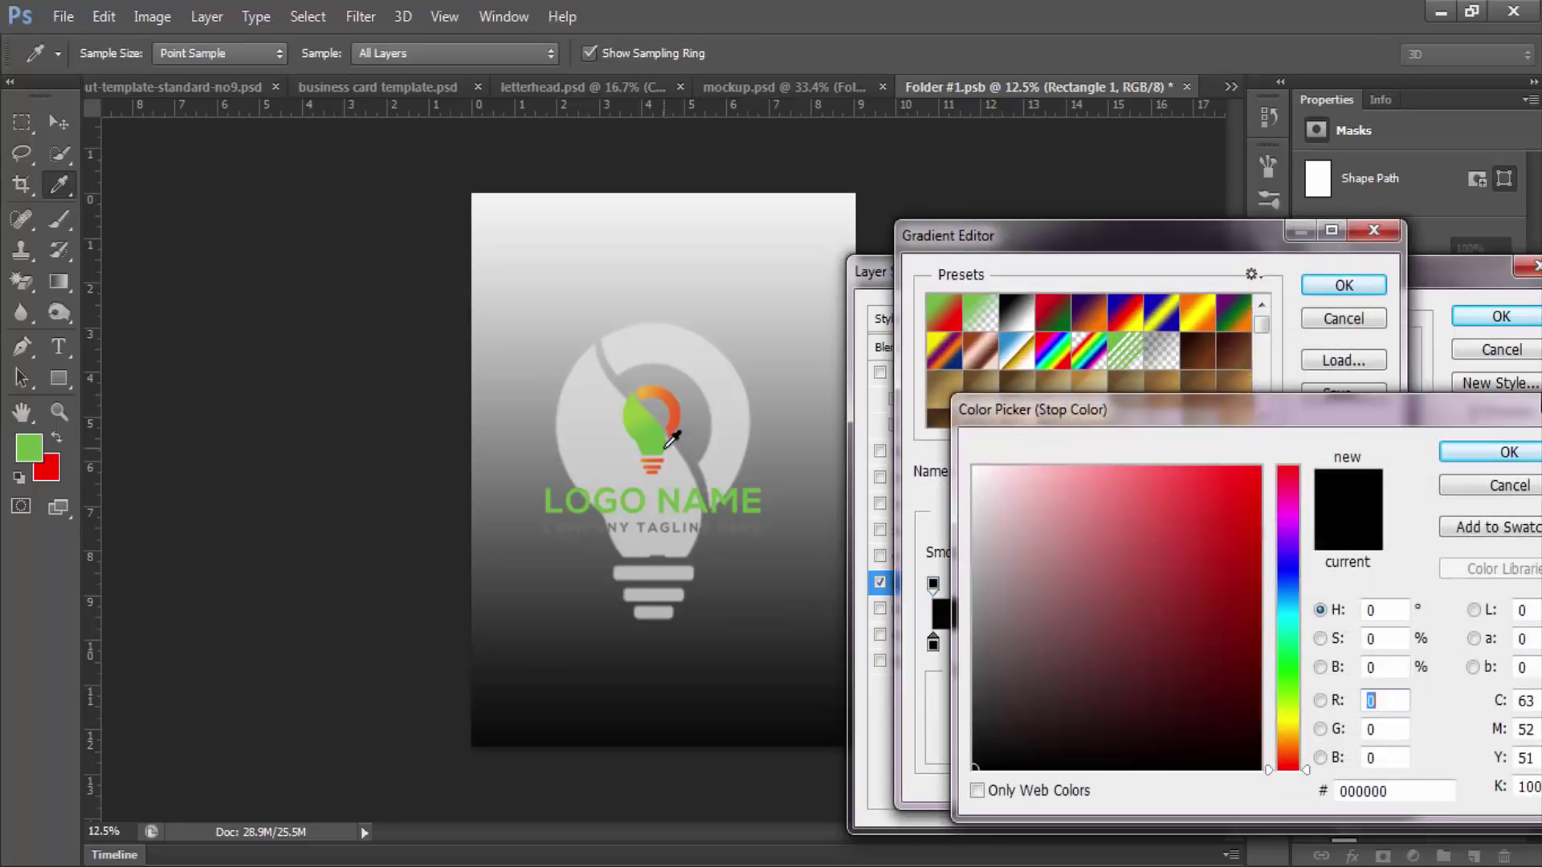
pyautogui.click(668, 442)
pyautogui.click(1536, 453)
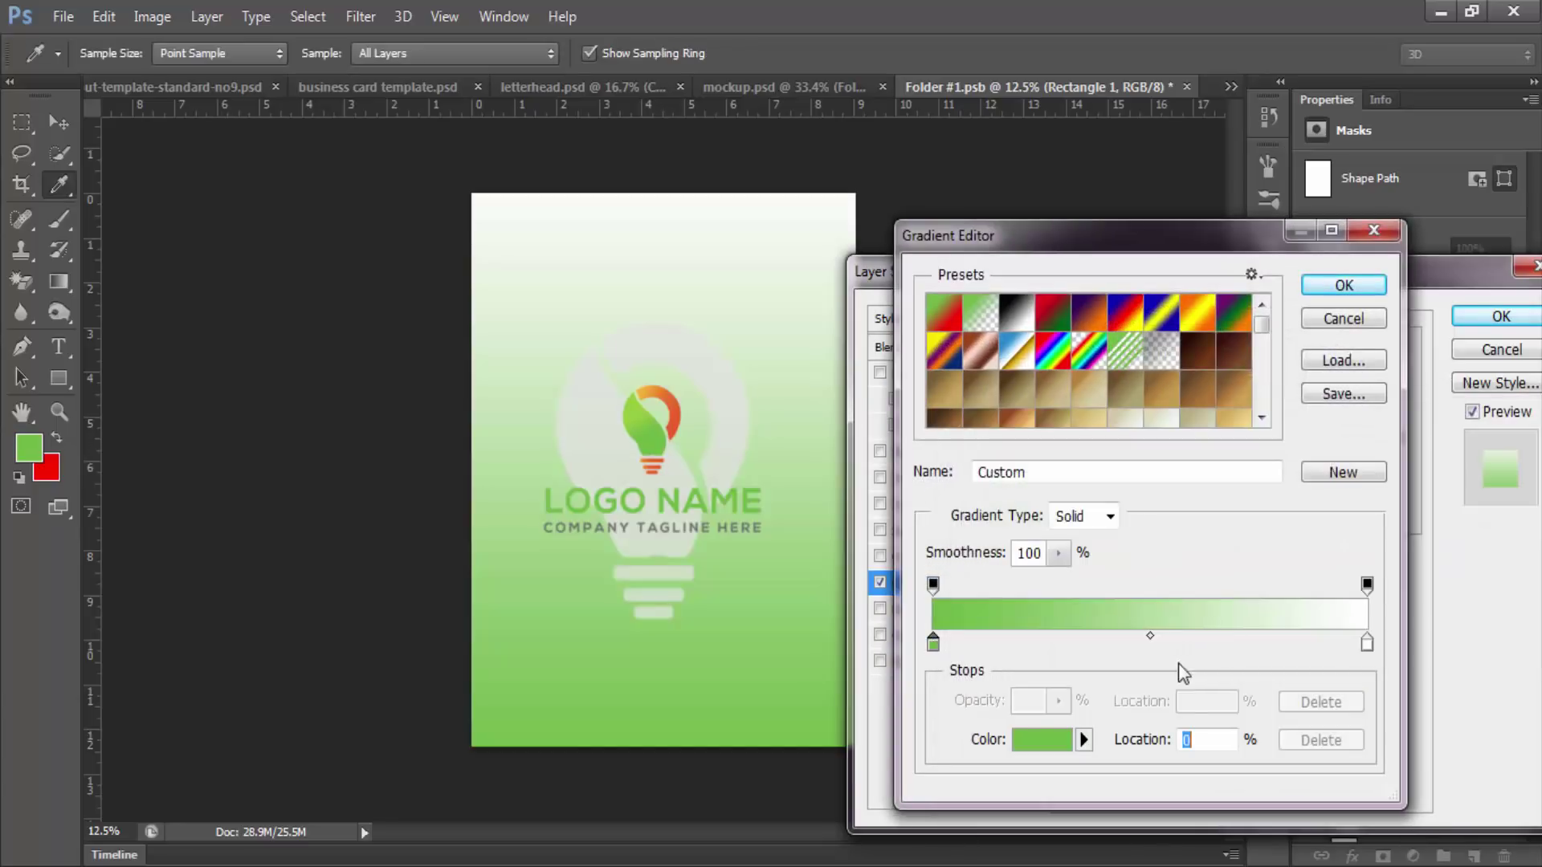
pyautogui.doubleClick(1367, 643)
pyautogui.click(647, 416)
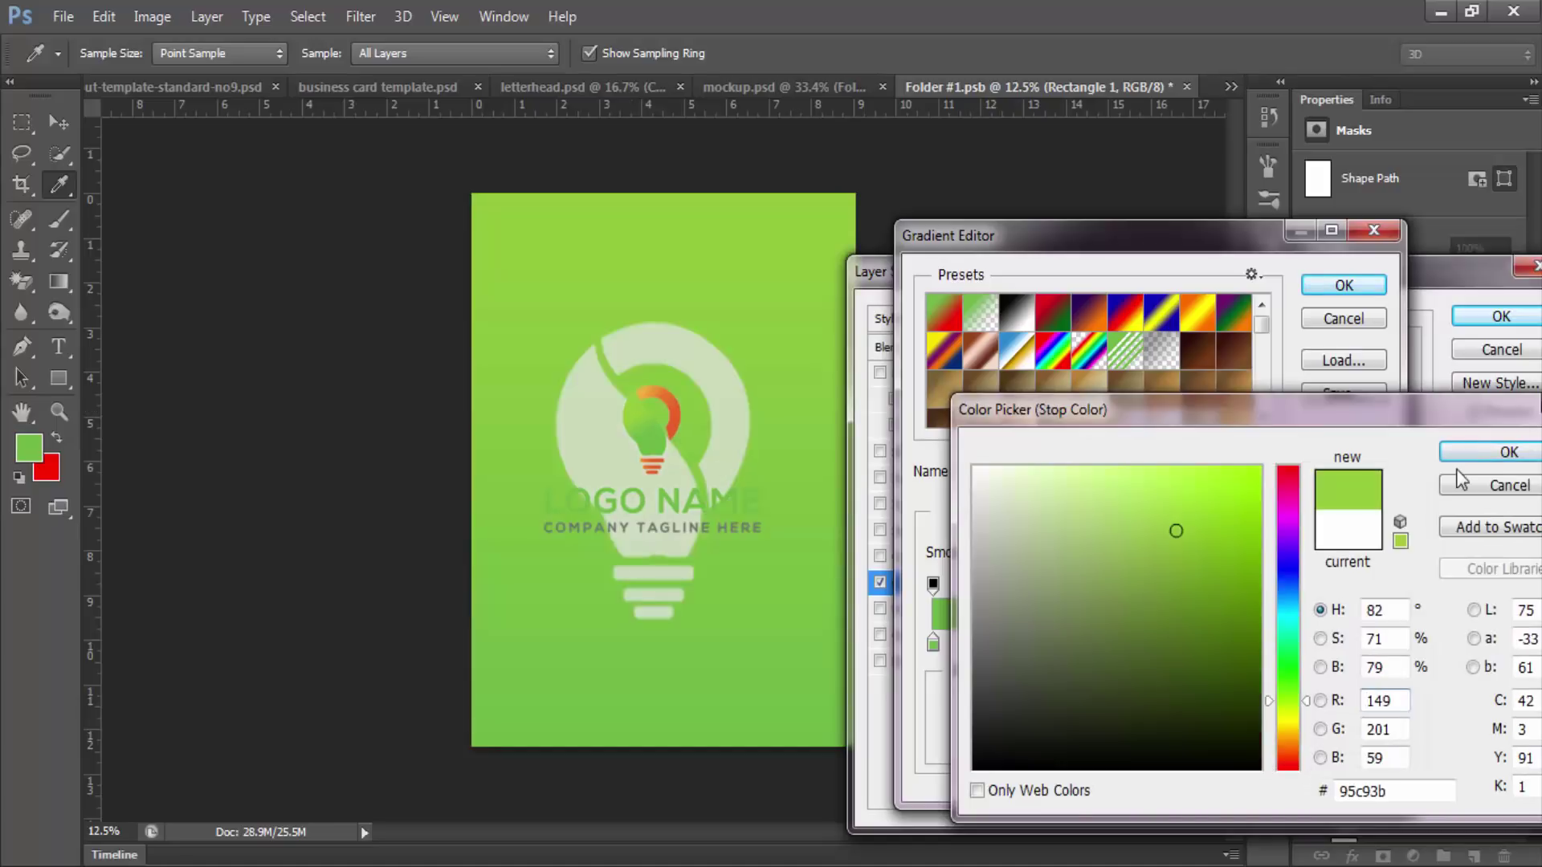
pyautogui.click(1478, 458)
pyautogui.press('Return')
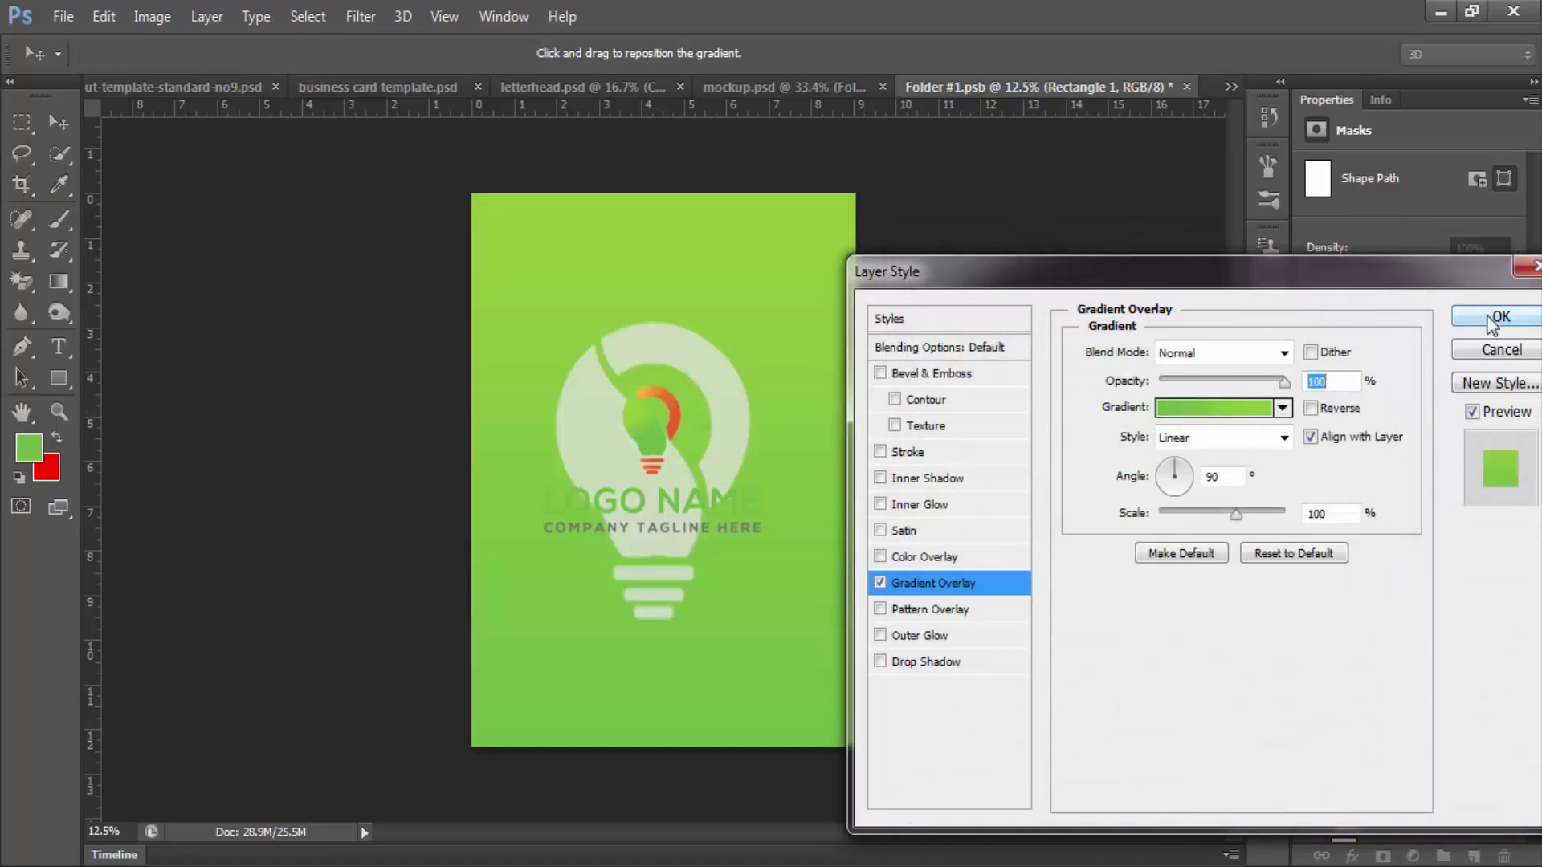
pyautogui.click(1493, 319)
# - Set Layer 1 copy's colour overlay to a sampled green and its opacity to 88%
pyautogui.click(1399, 681)
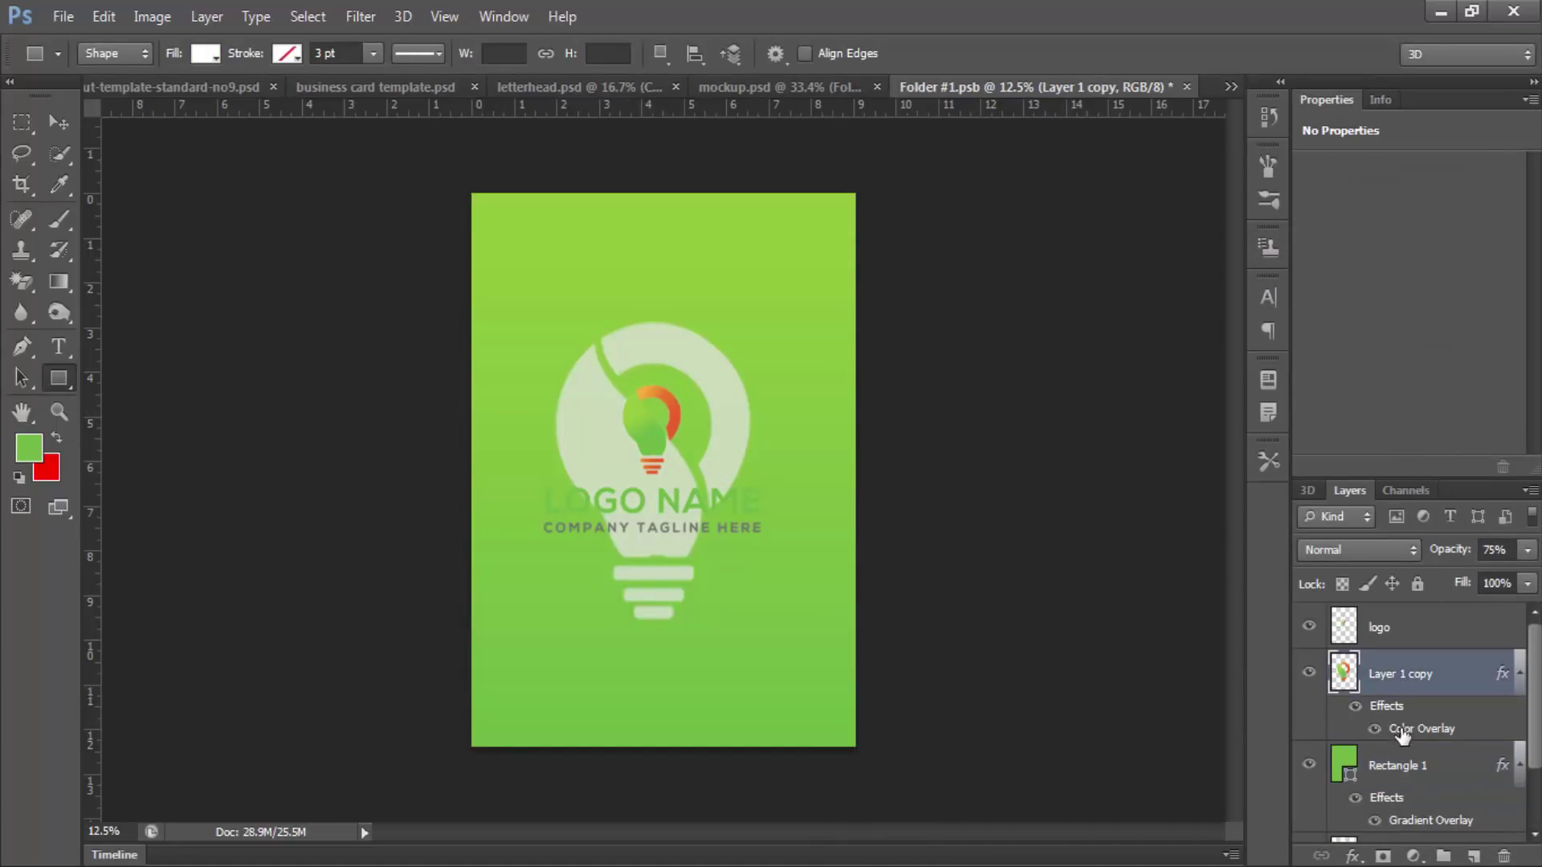
pyautogui.doubleClick(1421, 729)
pyautogui.click(1318, 352)
pyautogui.click(815, 594)
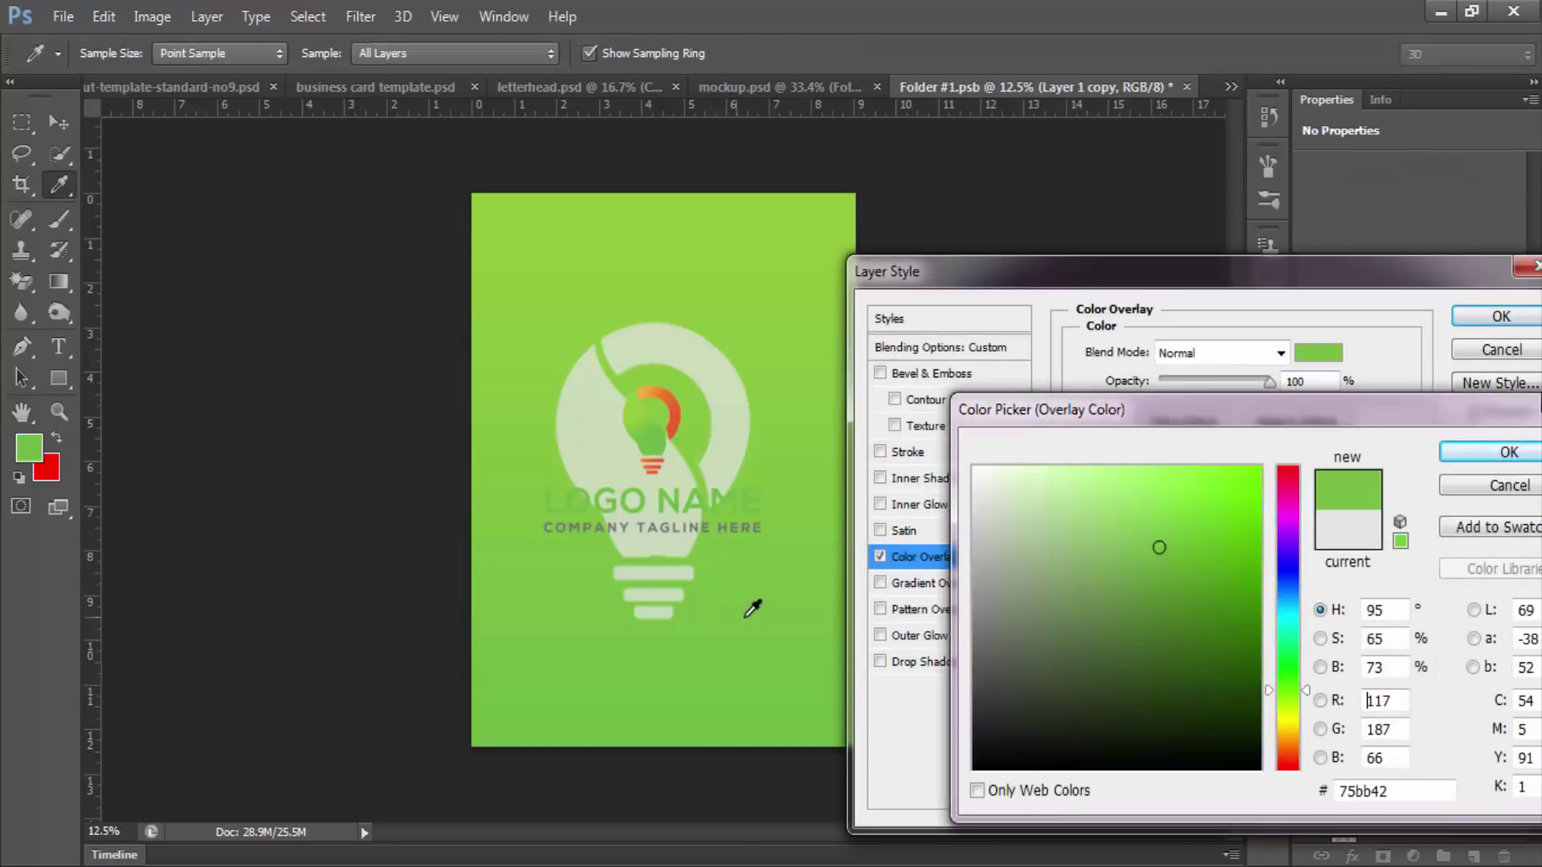
pyautogui.click(1483, 453)
pyautogui.click(1499, 316)
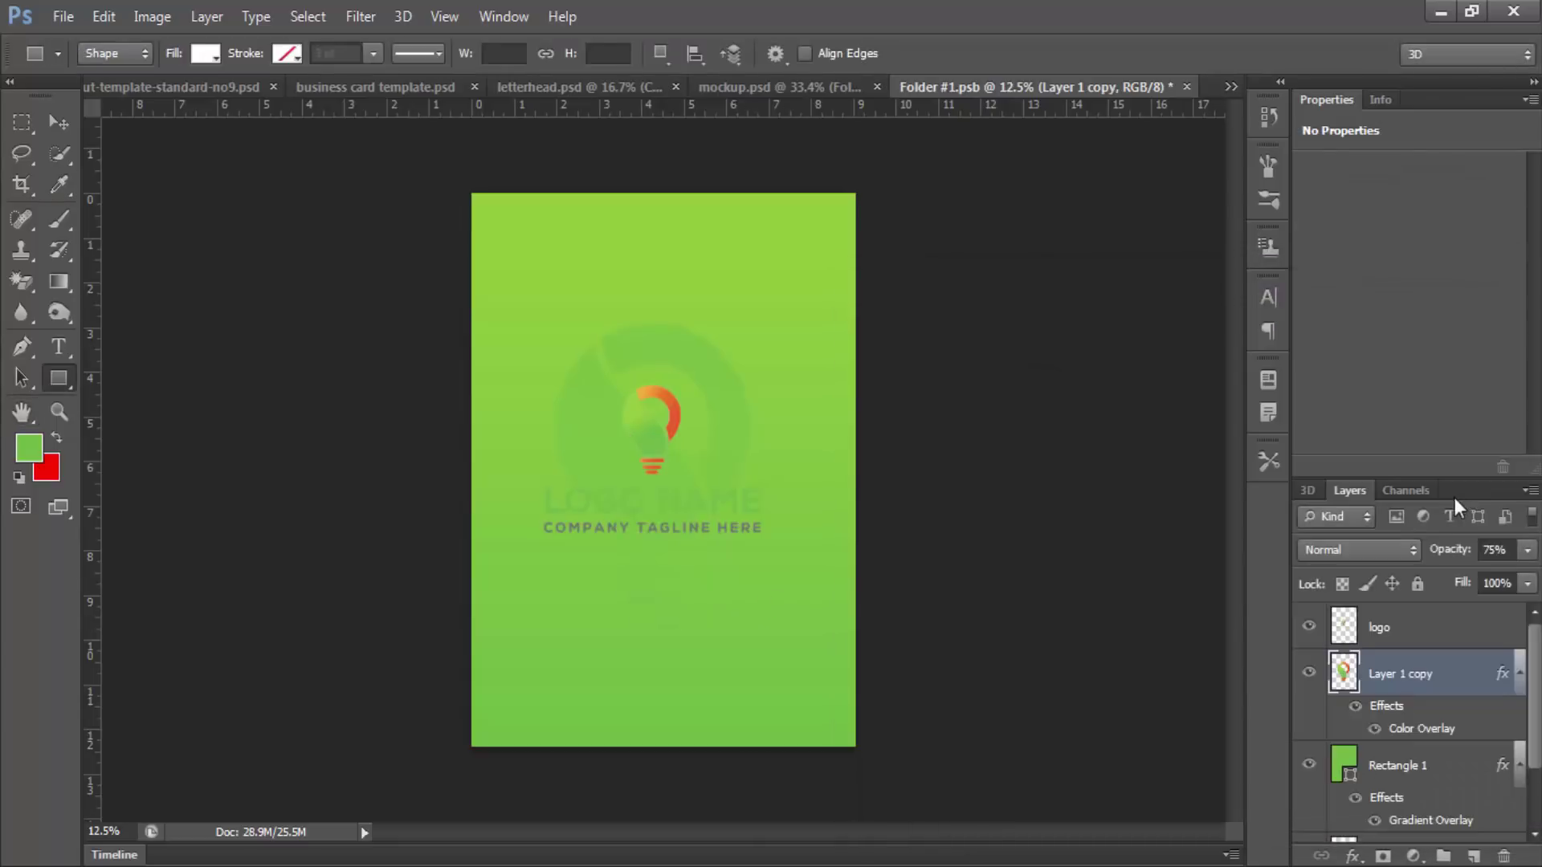
pyautogui.moveTo(1452, 555); pyautogui.dragTo(1431, 557)
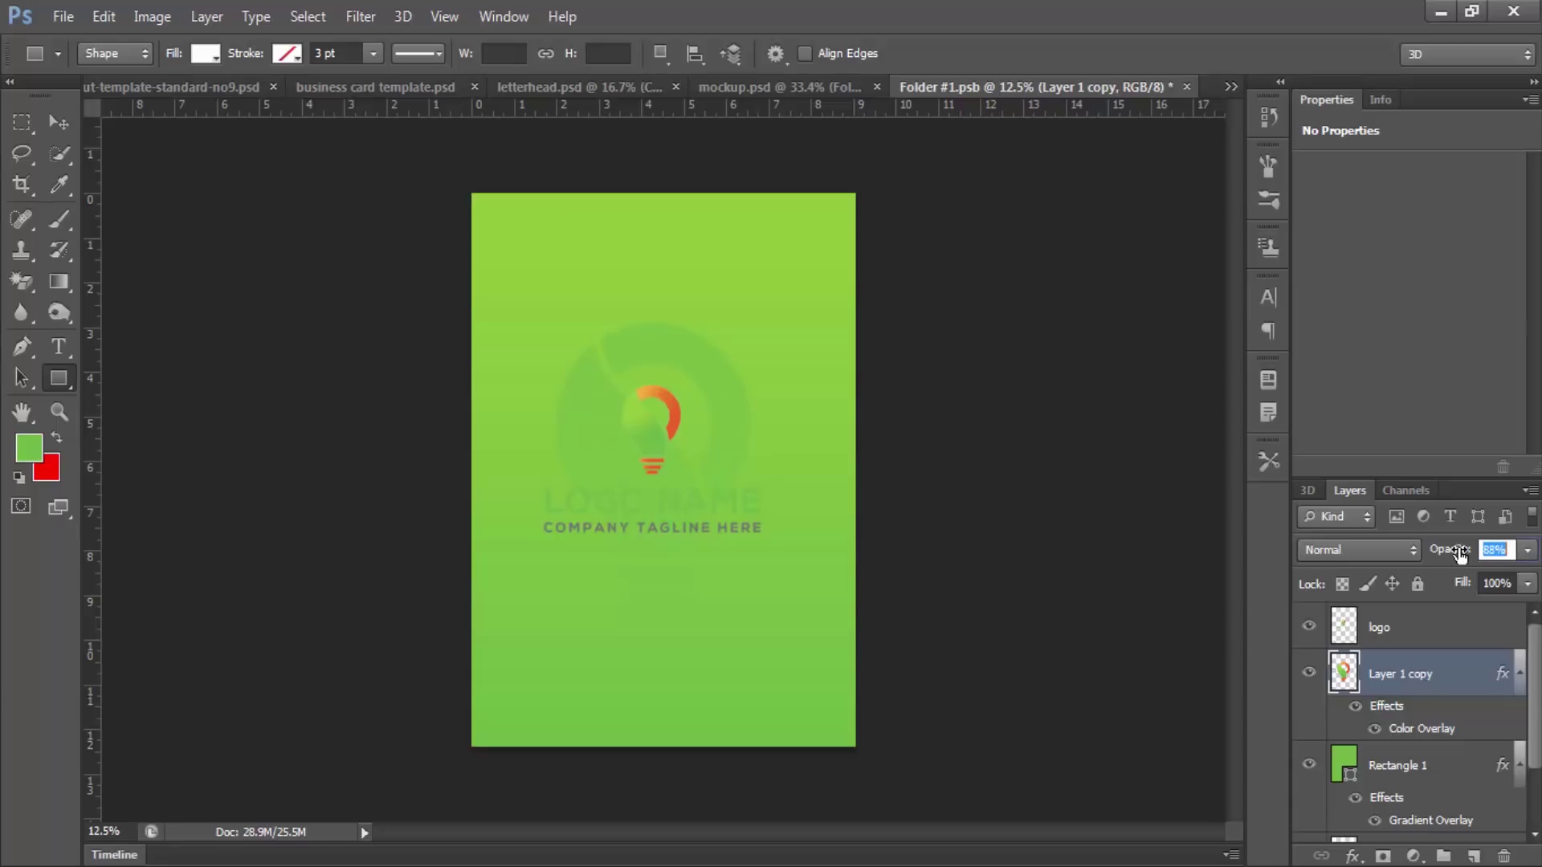
# - Copy the rectangle's gradient style onto Layer 1 copy and reverse its direction
pyautogui.press('v')
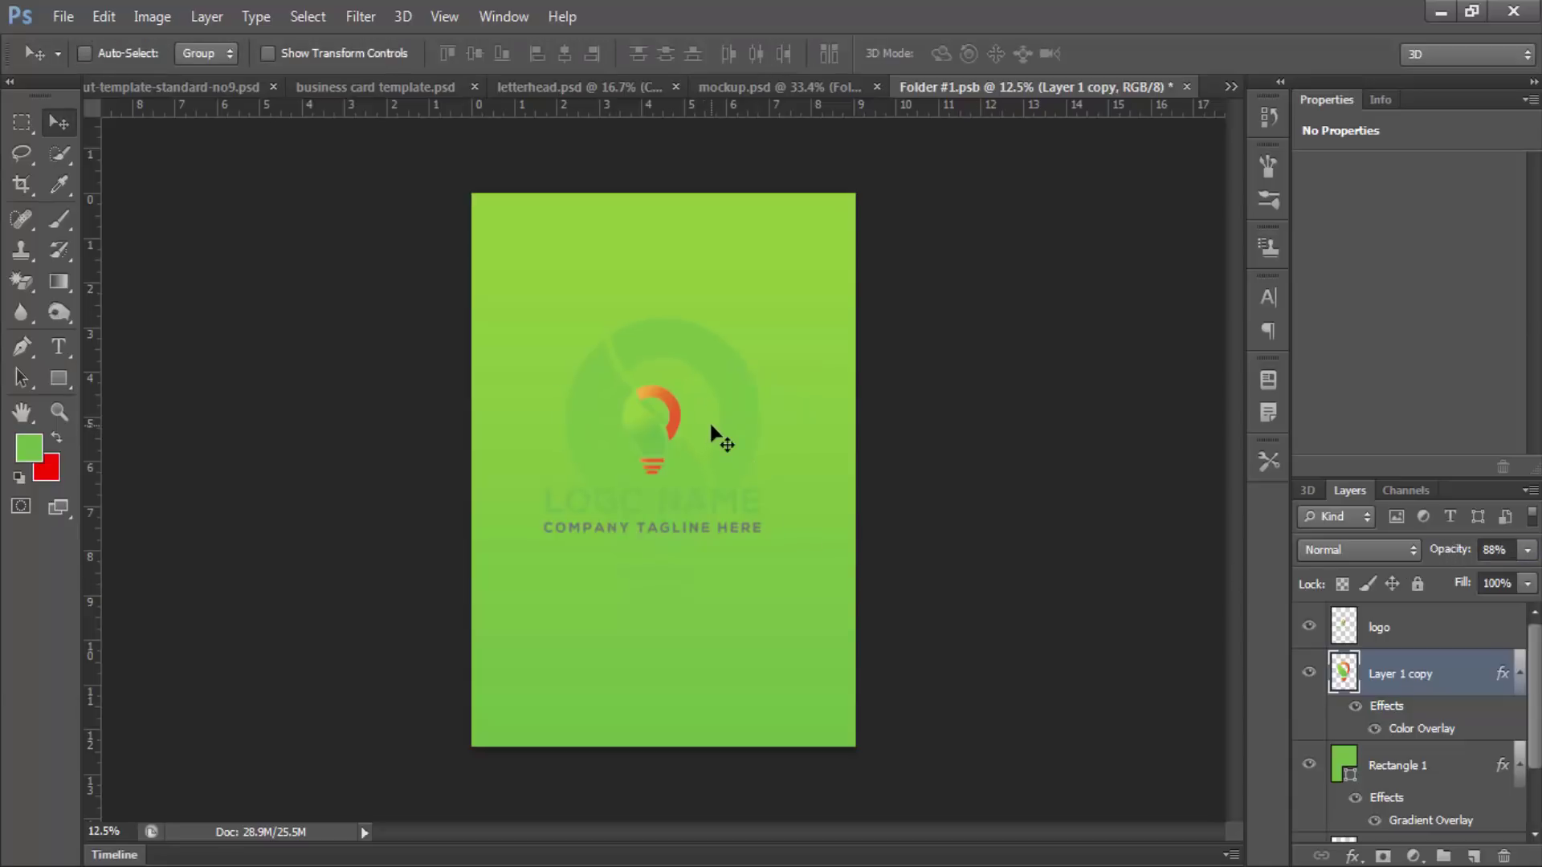
pyautogui.rightClick(1444, 759)
pyautogui.click(1081, 351)
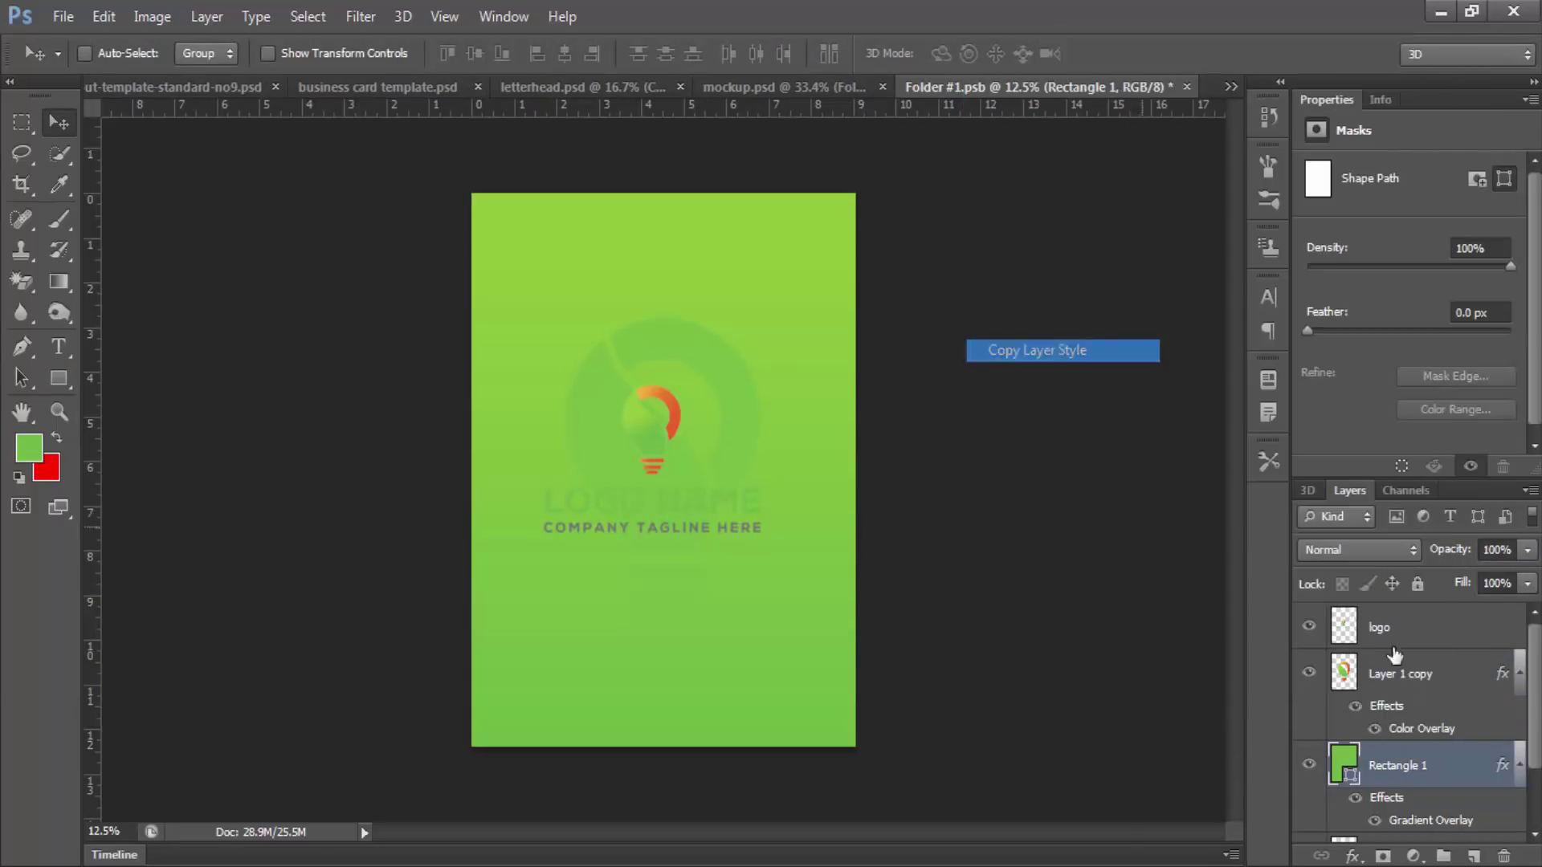
pyautogui.rightClick(1352, 650)
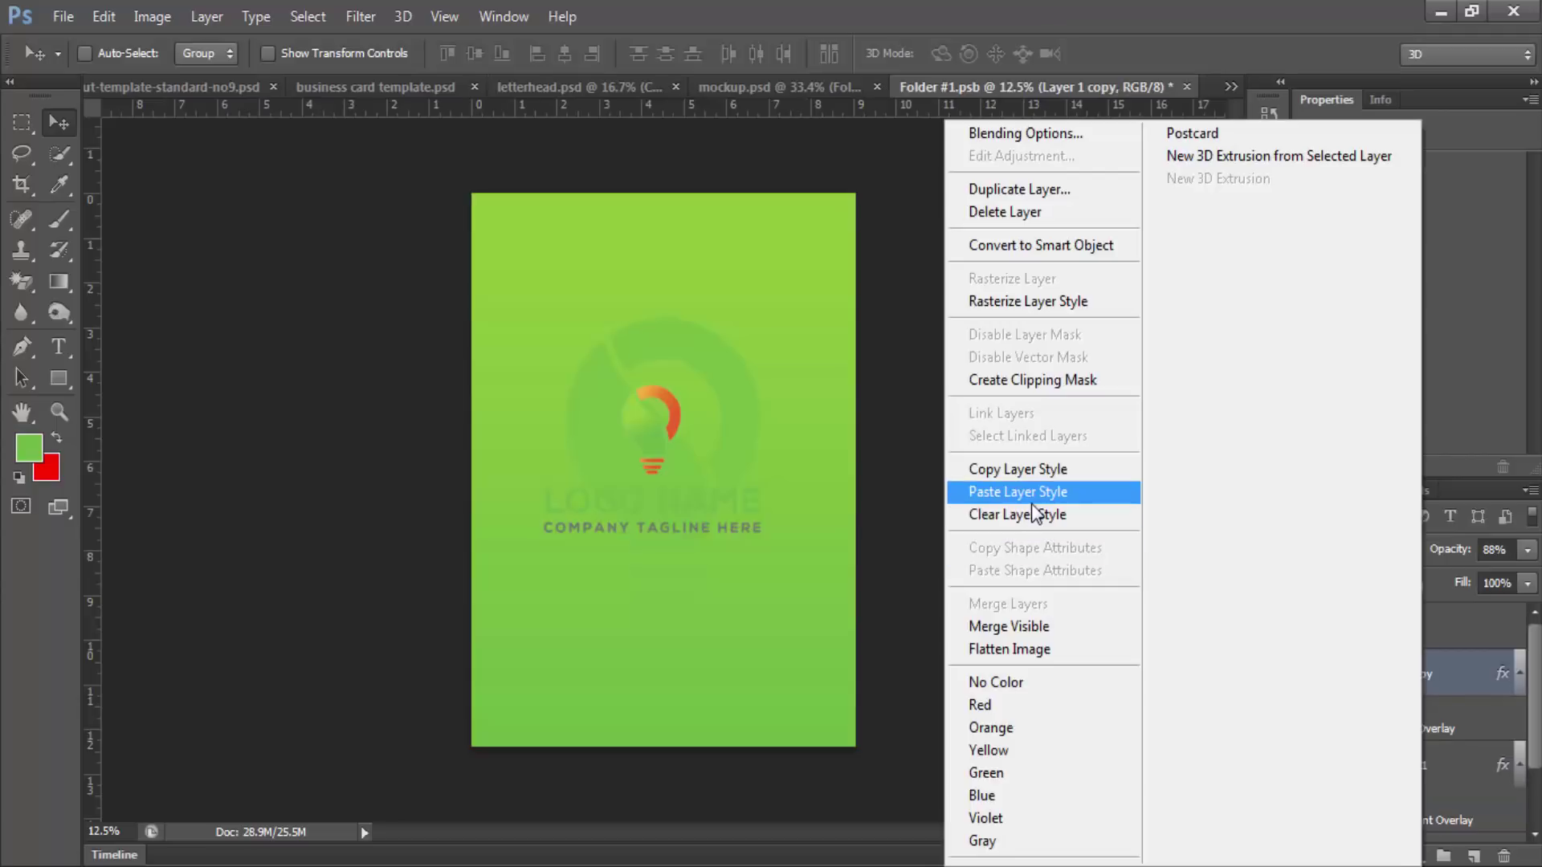
pyautogui.click(1028, 491)
pyautogui.doubleClick(1427, 733)
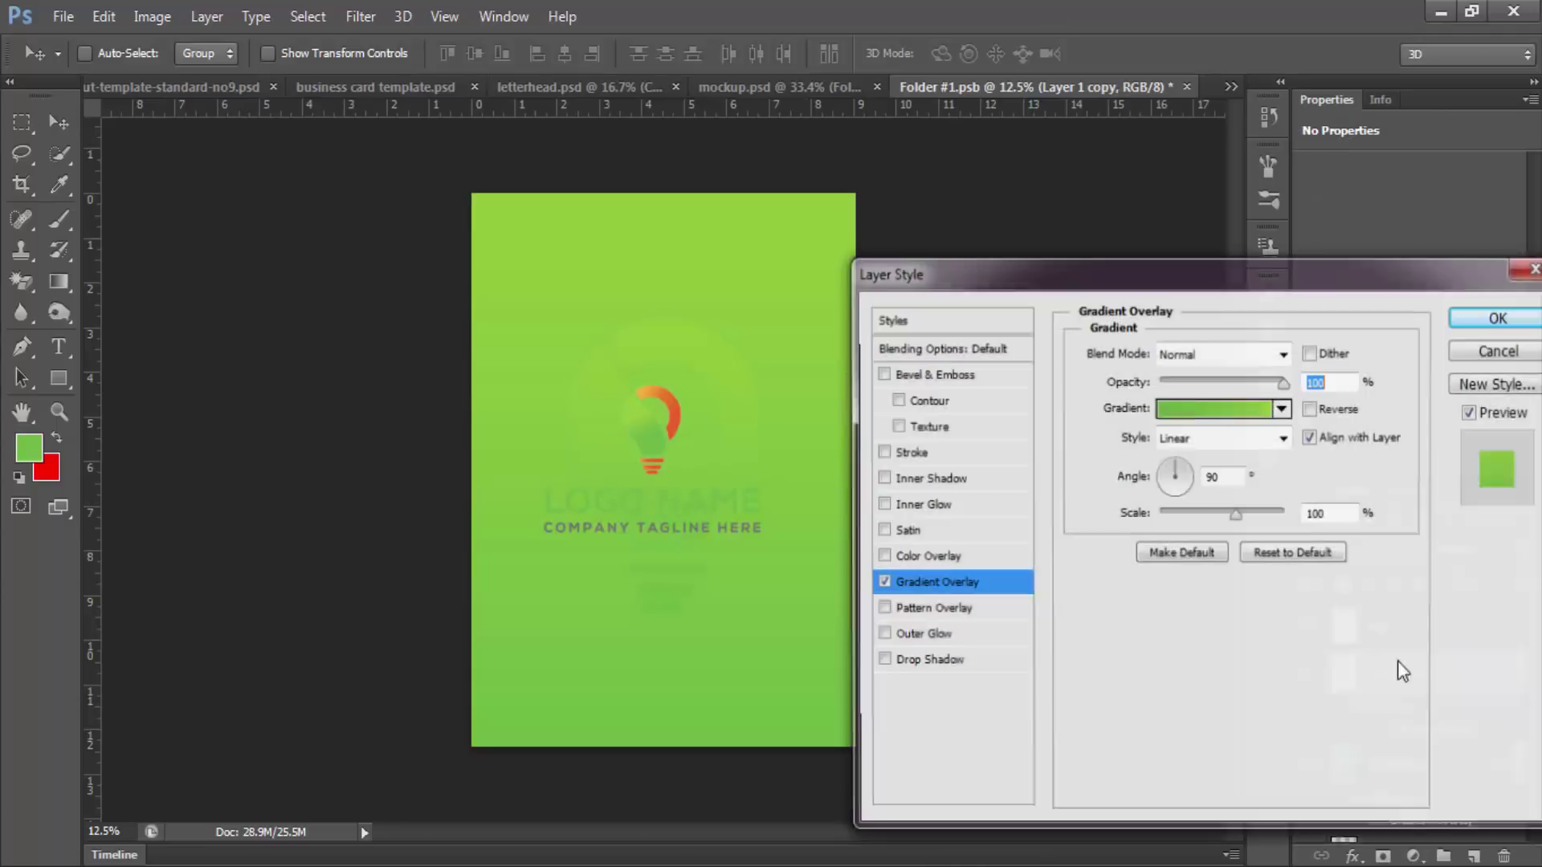
pyautogui.click(1328, 414)
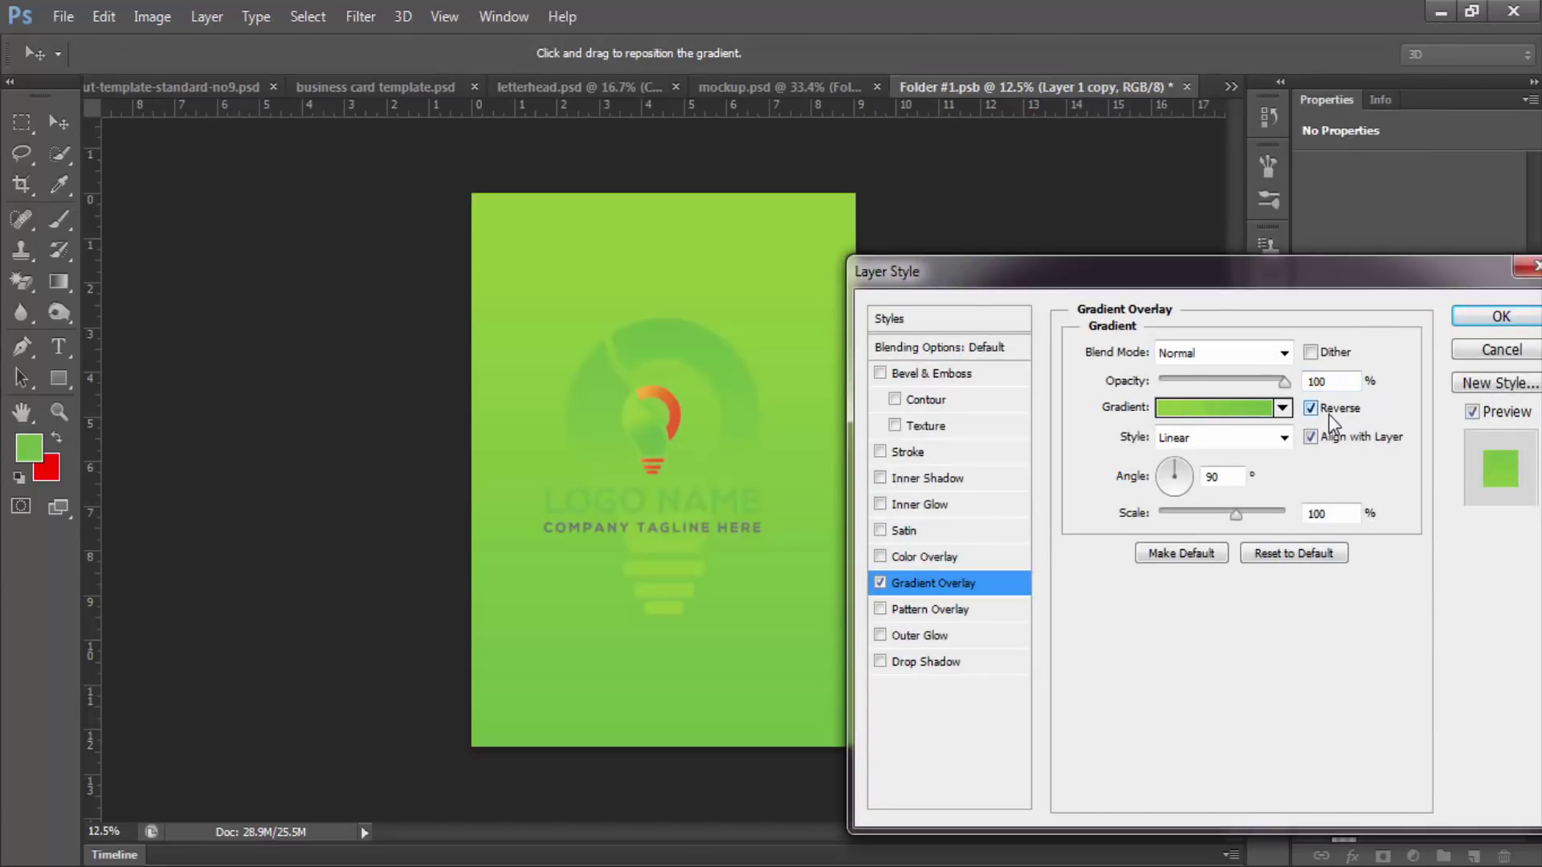
pyautogui.click(1501, 321)
# - Give the logo layer a white Color Overlay
pyautogui.click(1396, 632)
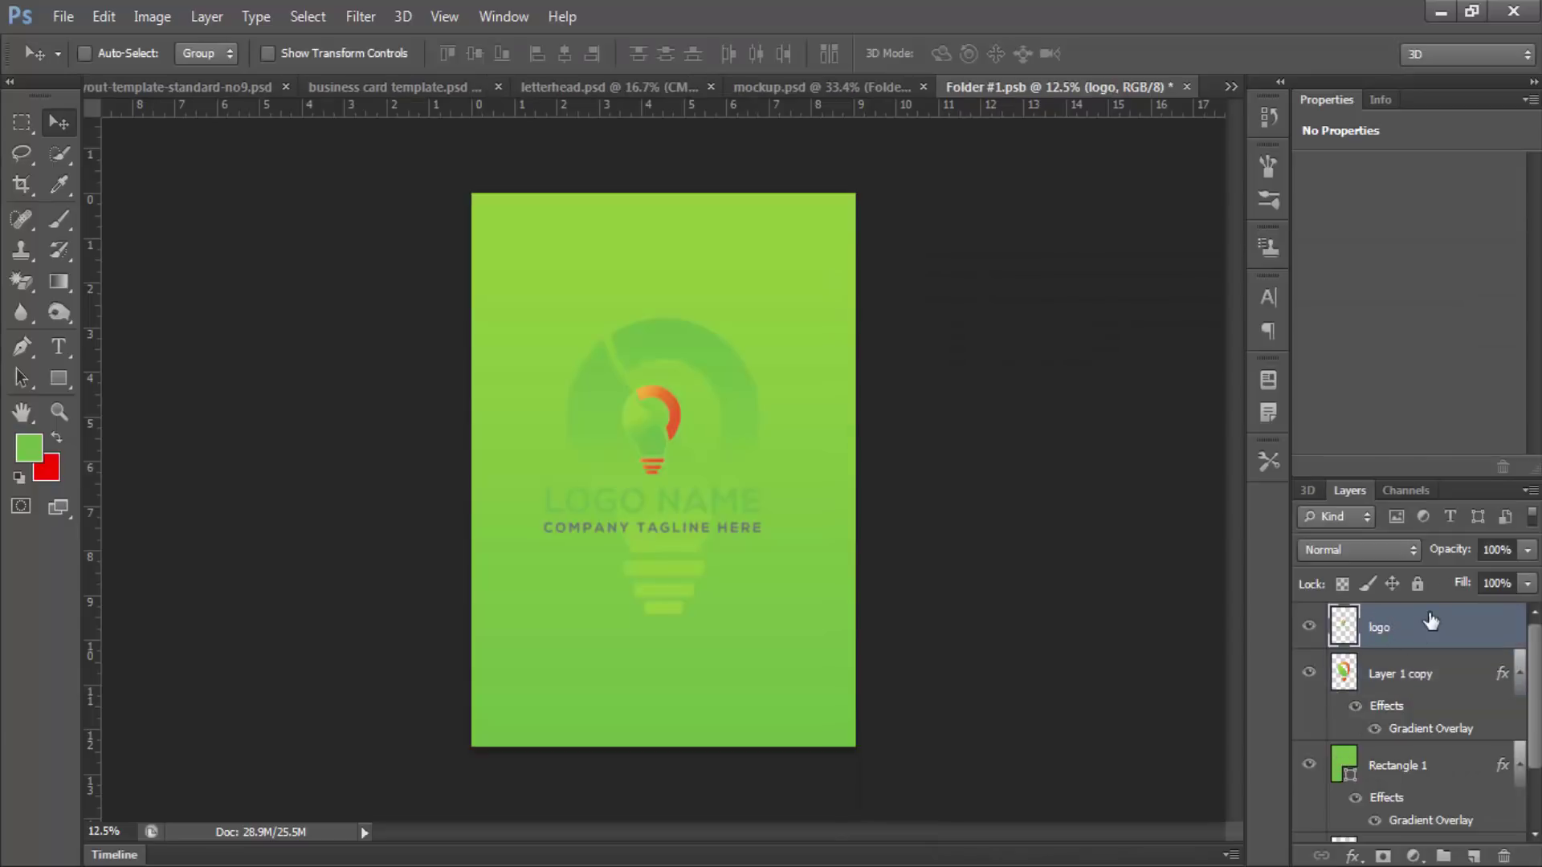
pyautogui.rightClick(1431, 621)
pyautogui.click(963, 133)
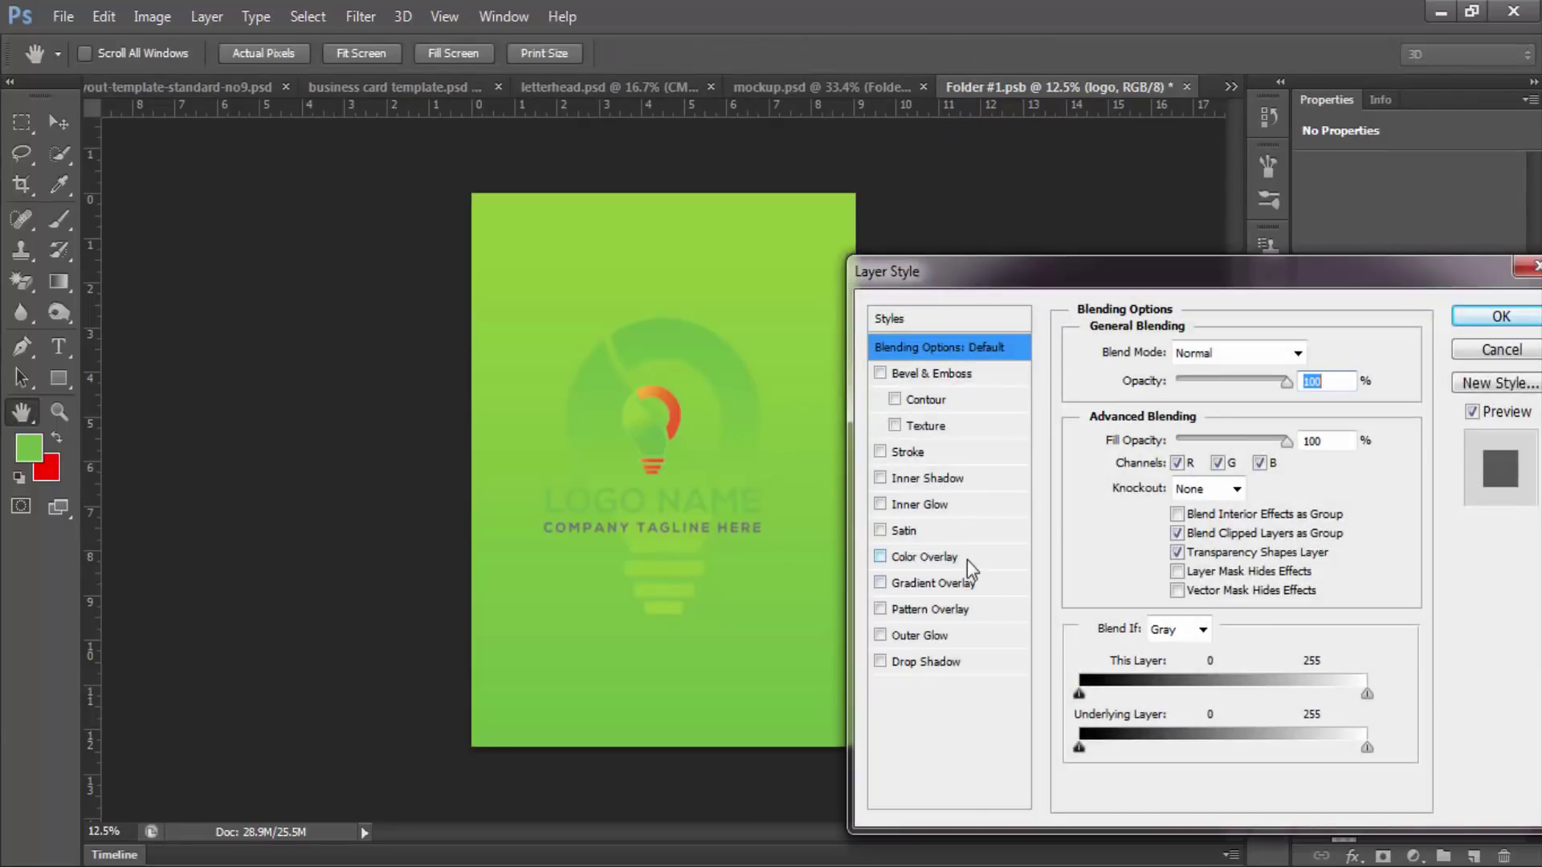
pyautogui.click(915, 555)
pyautogui.click(1318, 352)
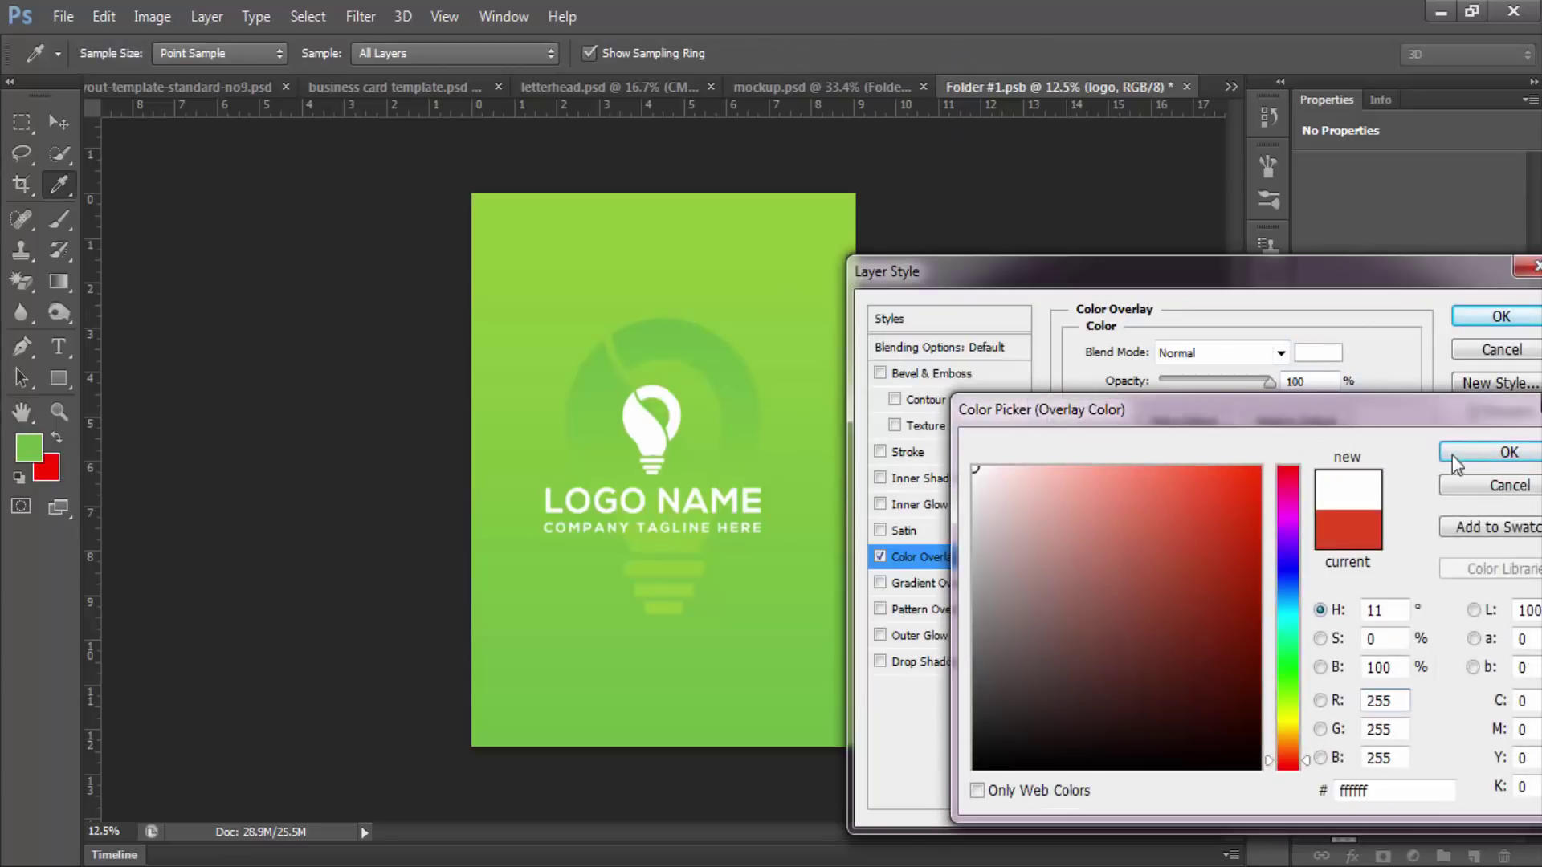
pyautogui.click(1452, 455)
pyautogui.click(1500, 316)
# - Centre the white logo, shrink it to about 85%, then save and close the folder cover
pyautogui.press('v')
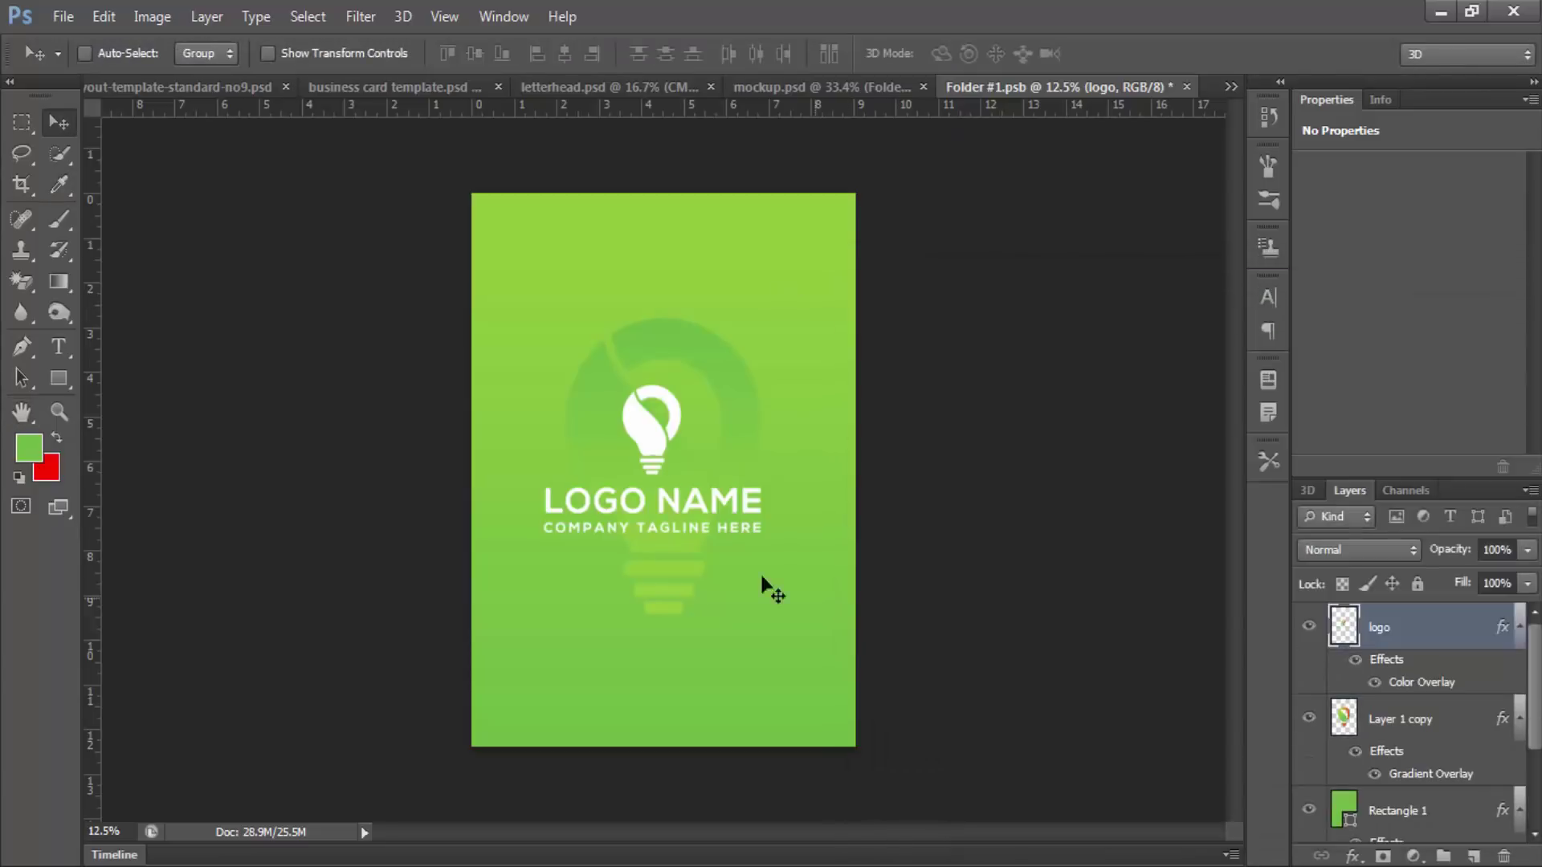
pyautogui.moveTo(696, 498); pyautogui.dragTo(705, 496)
pyautogui.hotkey('ctrl', 't')
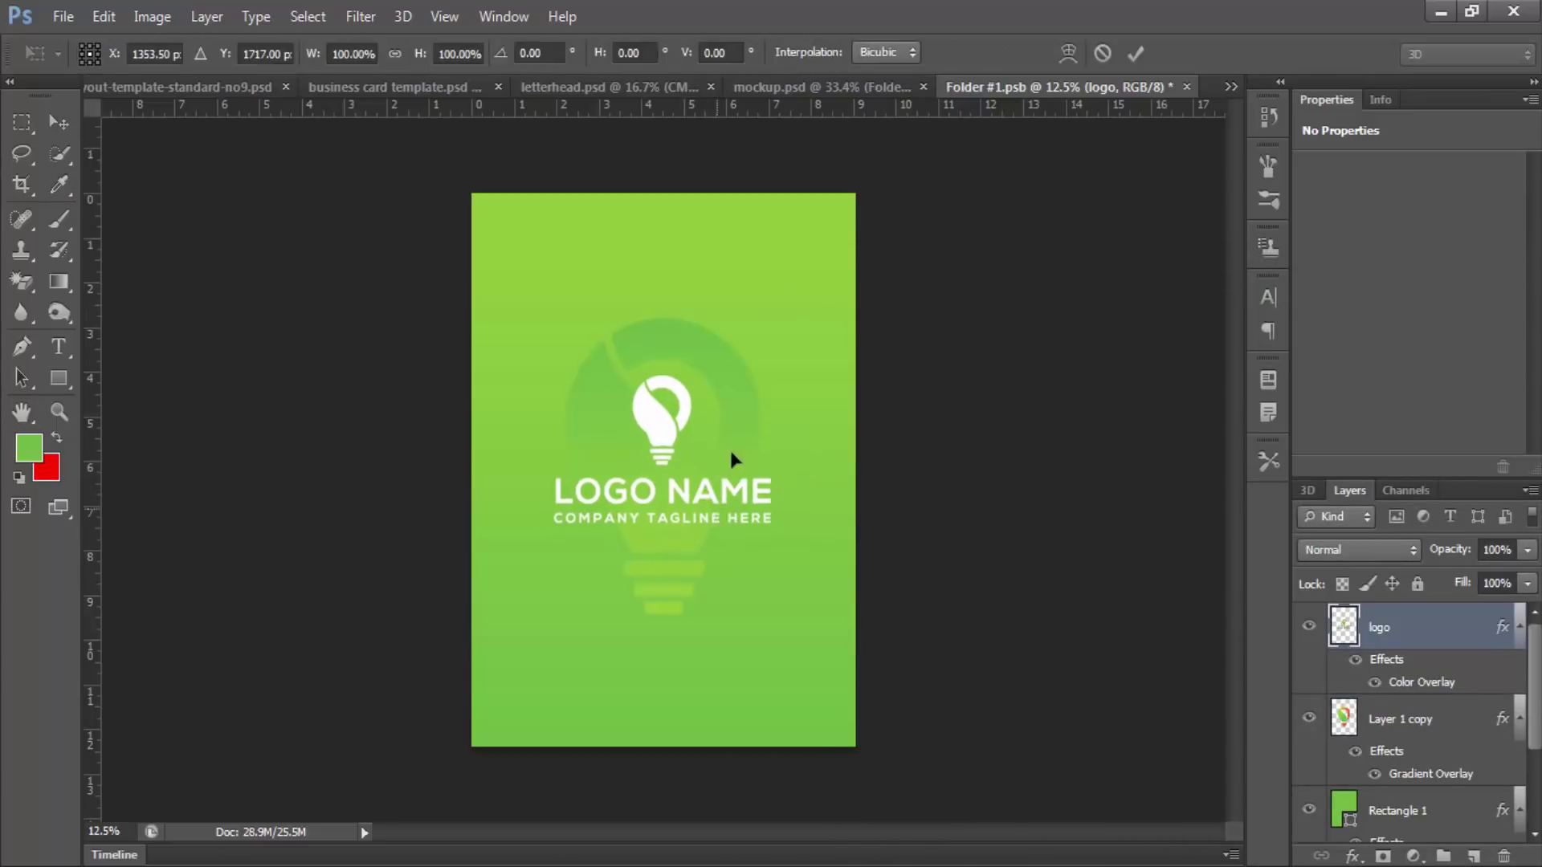
pyautogui.moveTo(774, 370); pyautogui.dragTo(755, 385)
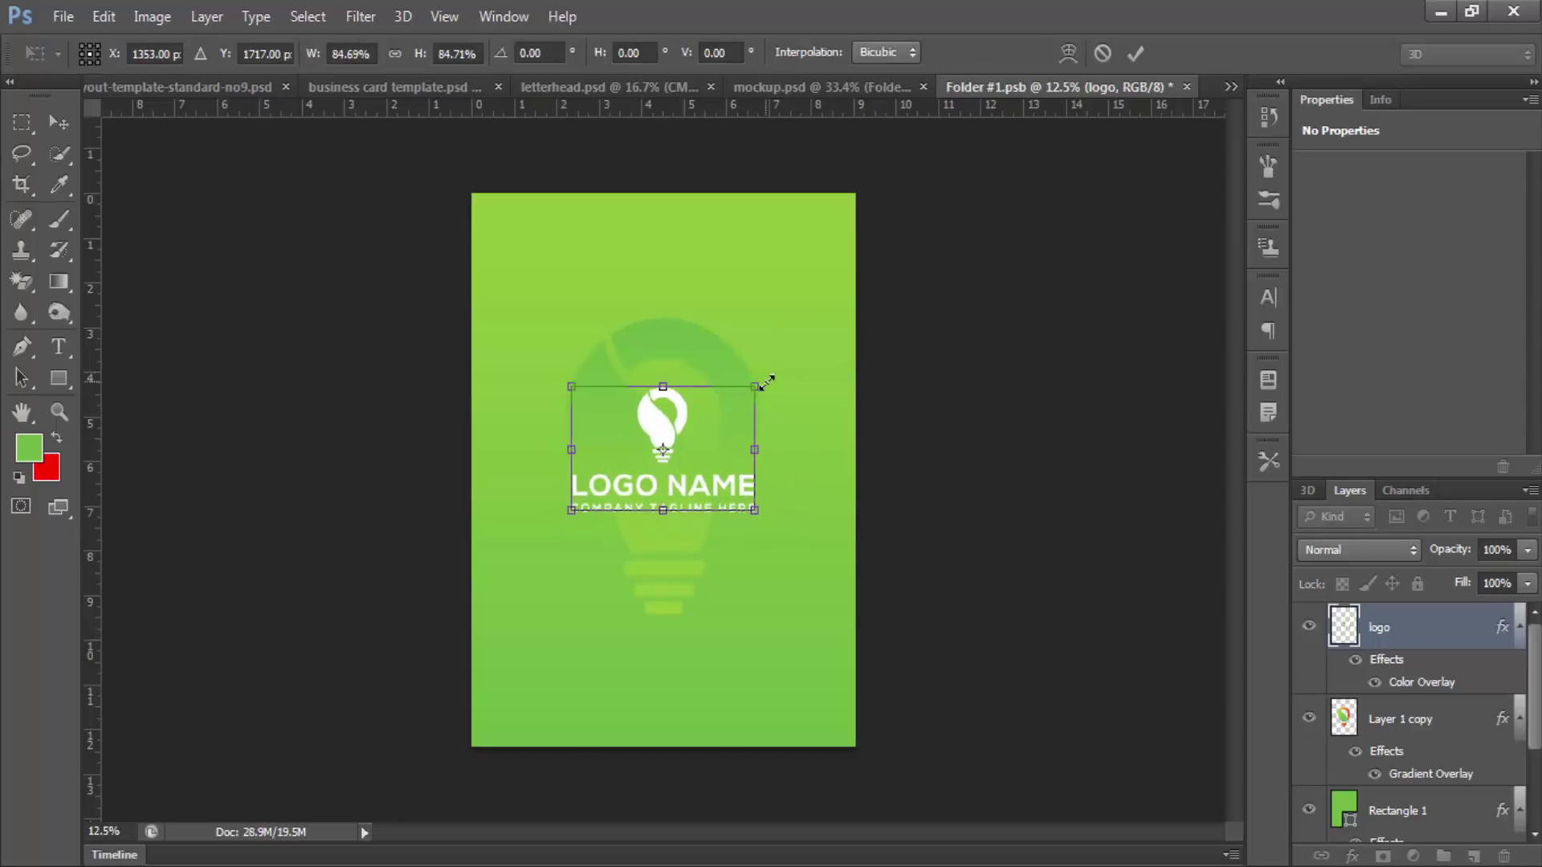
pyautogui.press('Return')
pyautogui.hotkey('ctrl', 's')
pyautogui.hotkey('ctrl', 'w')
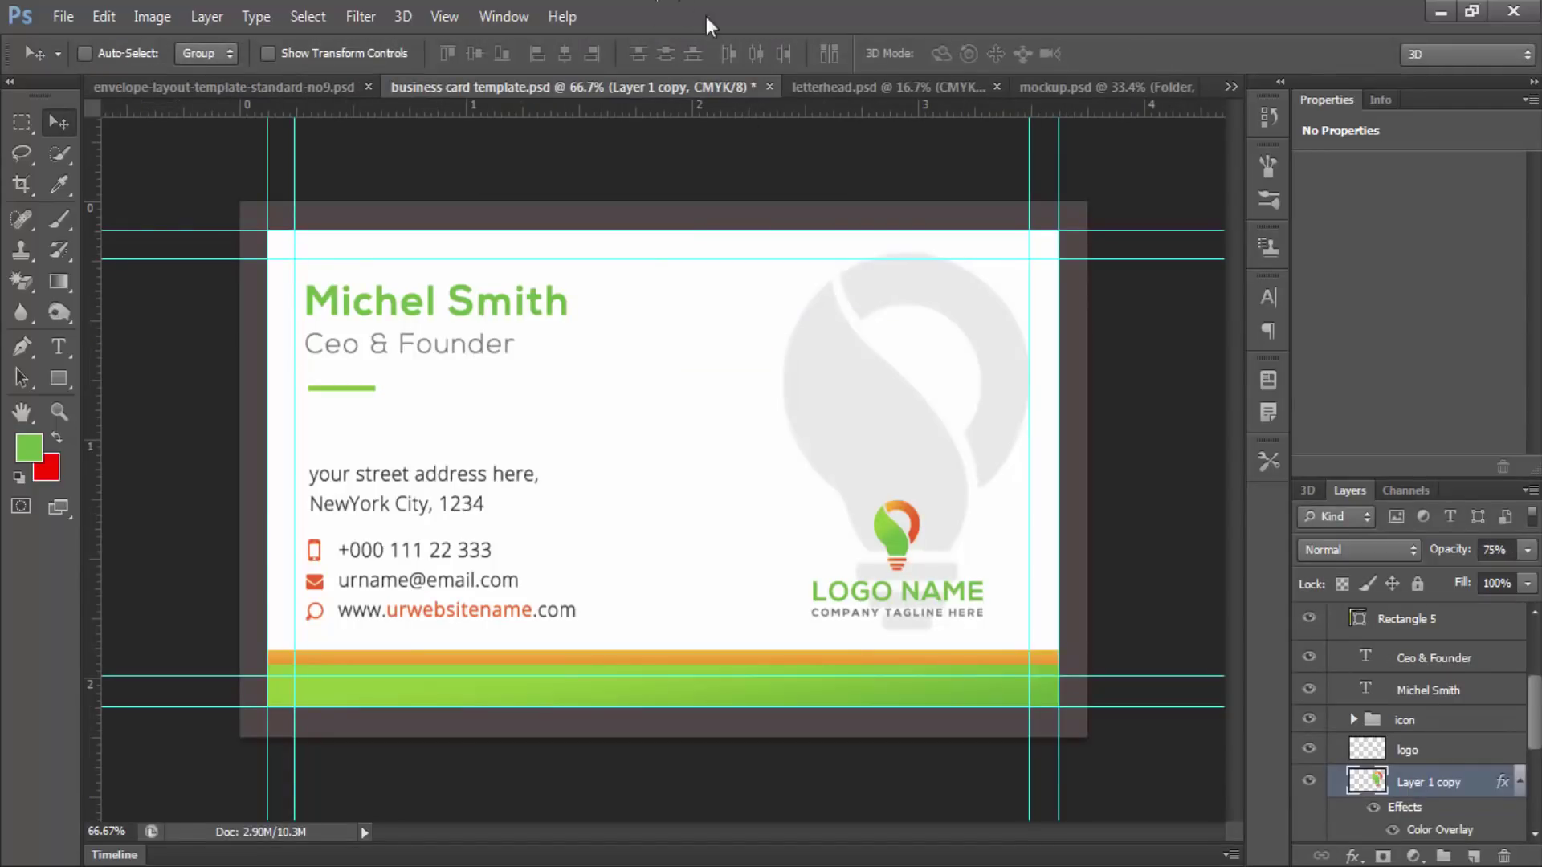
# - In the envelope document, marquee-select the whole envelope card design
pyautogui.click(1057, 80)
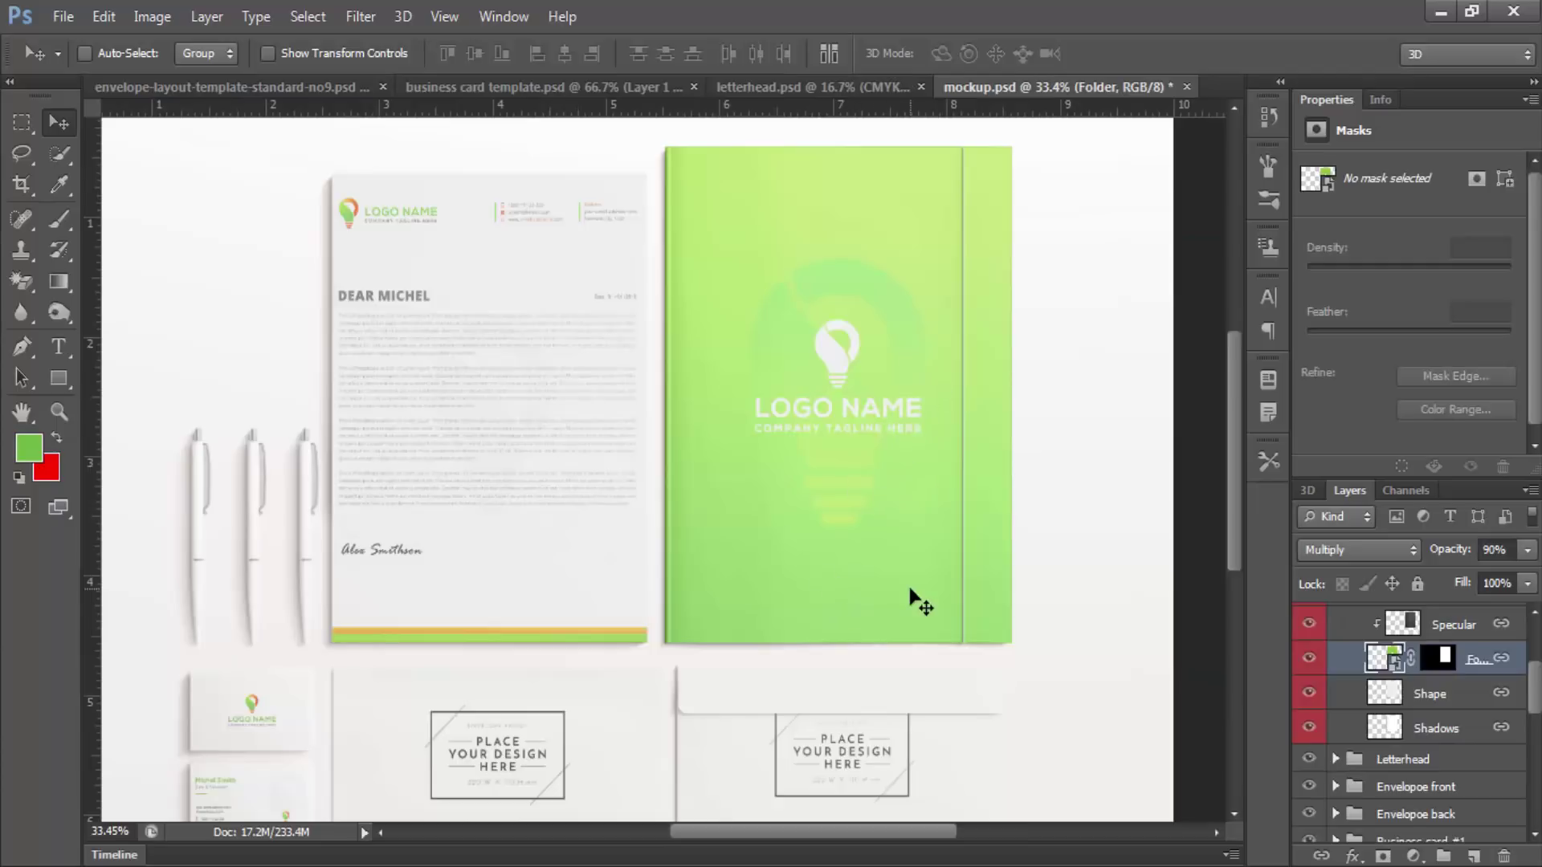
pyautogui.scroll(-3, 912, 602)
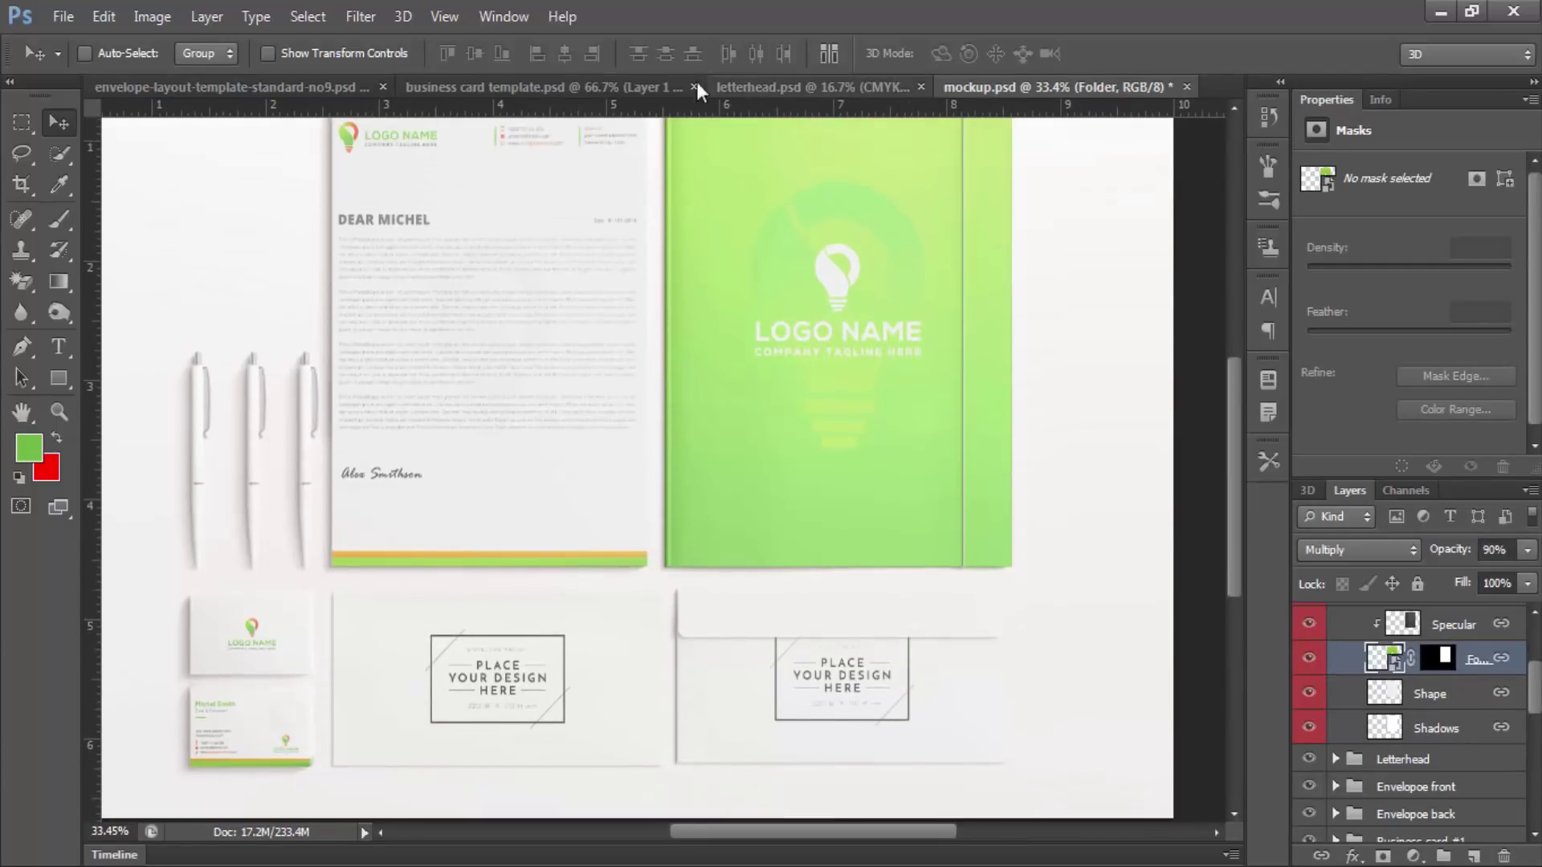
pyautogui.click(547, 87)
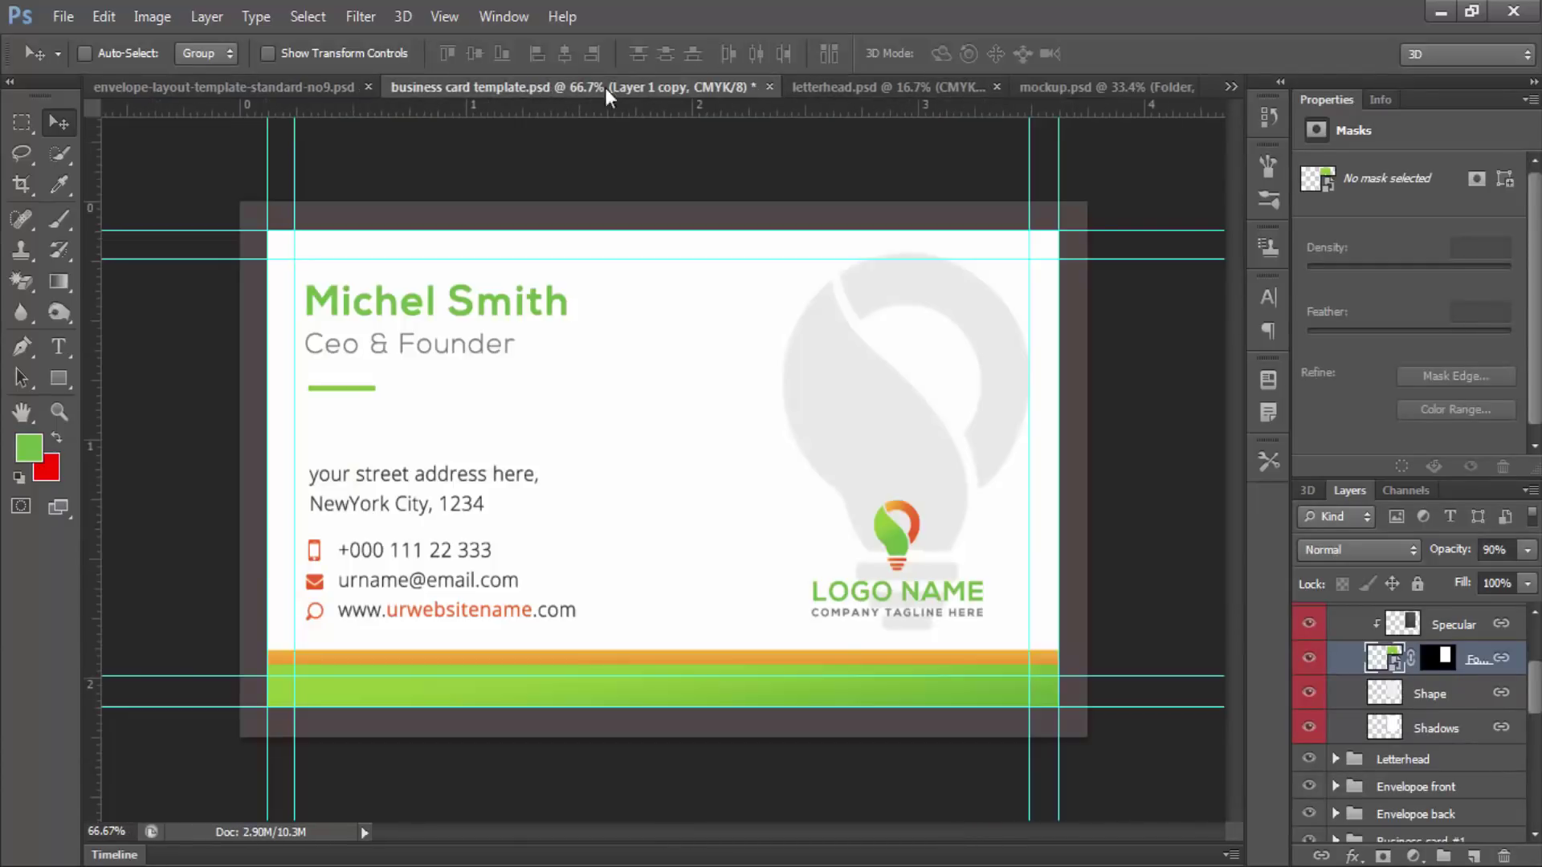
pyautogui.click(142, 95)
pyautogui.press('m')
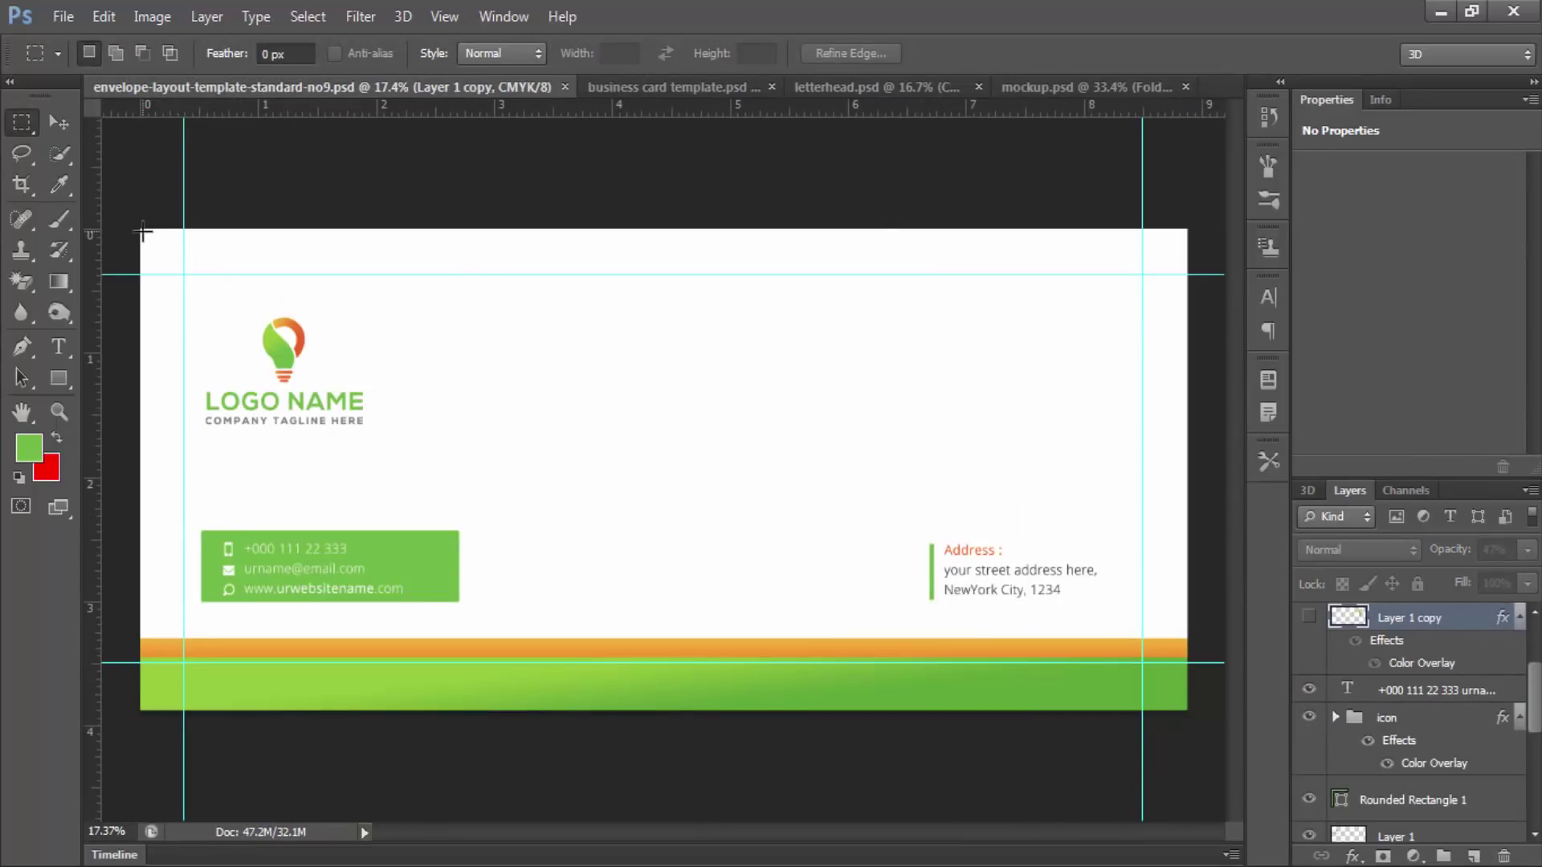
pyautogui.moveTo(143, 233); pyautogui.dragTo(1365, 747)
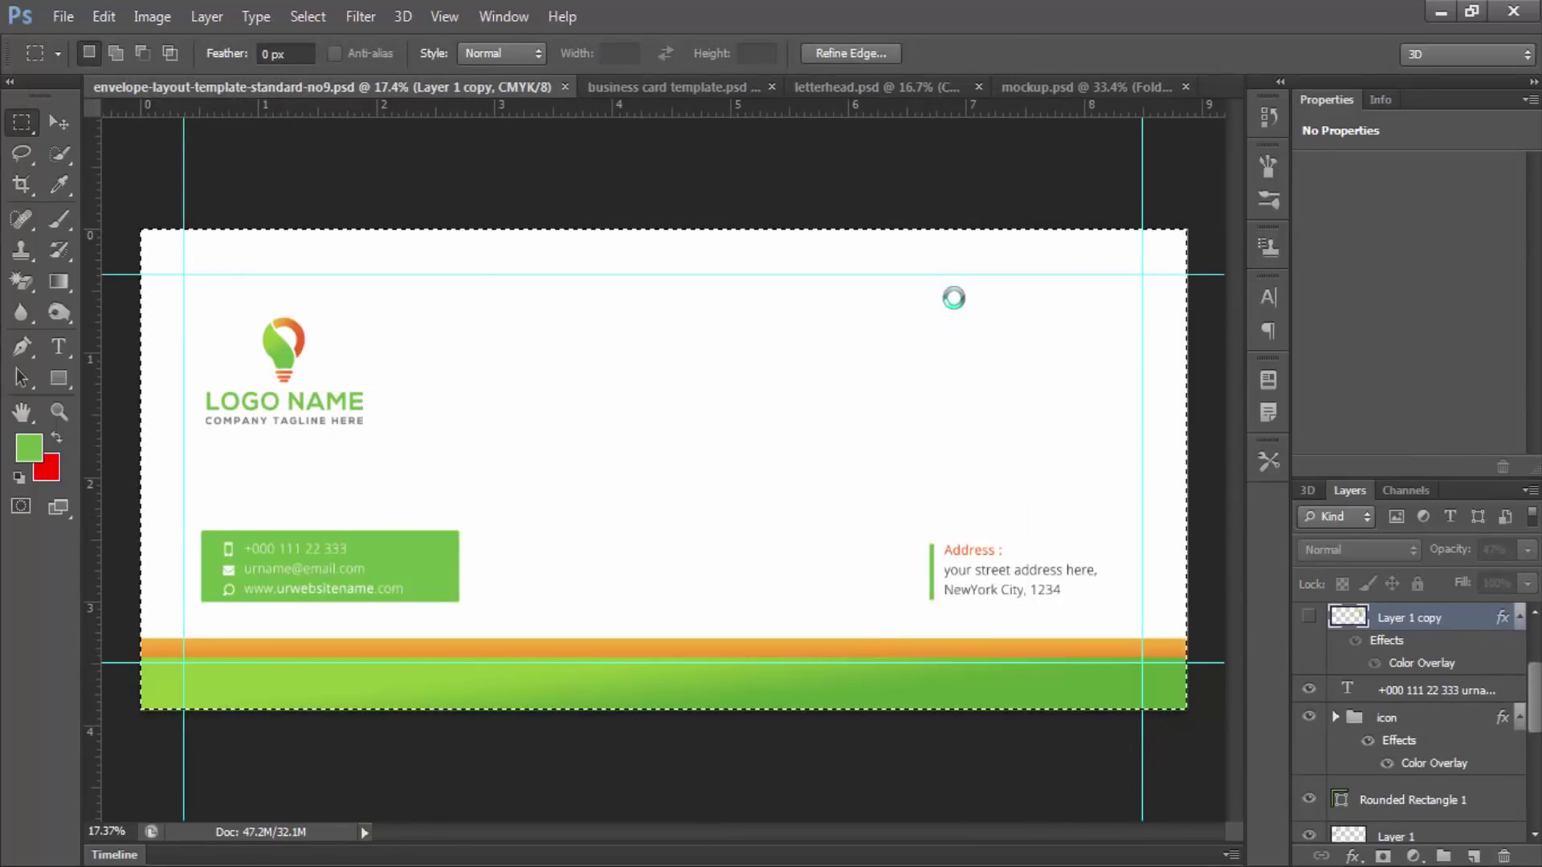
# - Back in the mockup, locate the Envelope front group and expand its Mock-up group
pyautogui.click(1044, 89)
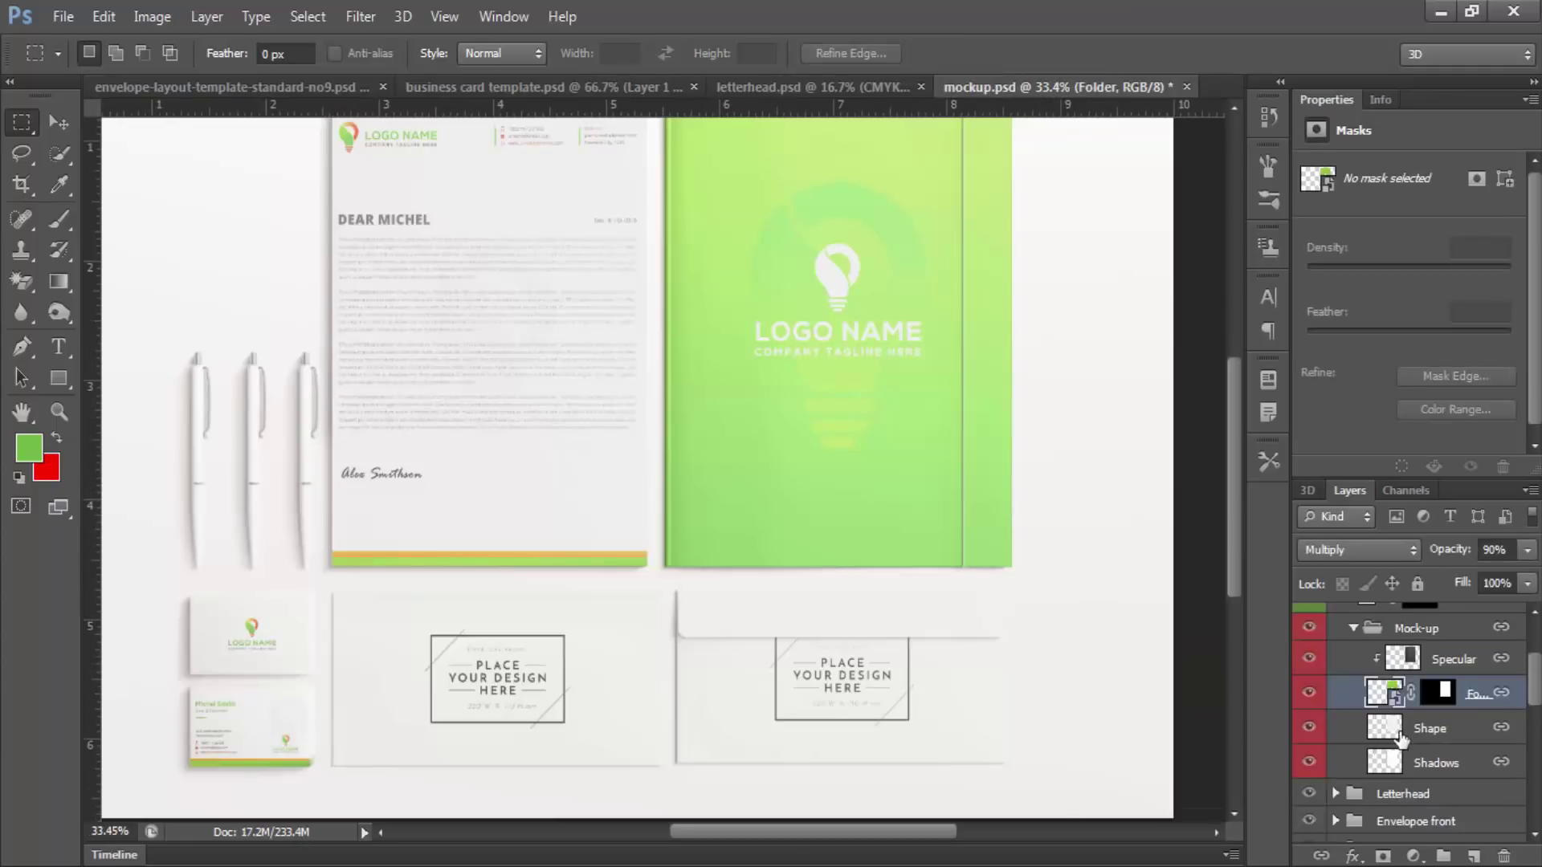
pyautogui.scroll(-2, 1387, 748)
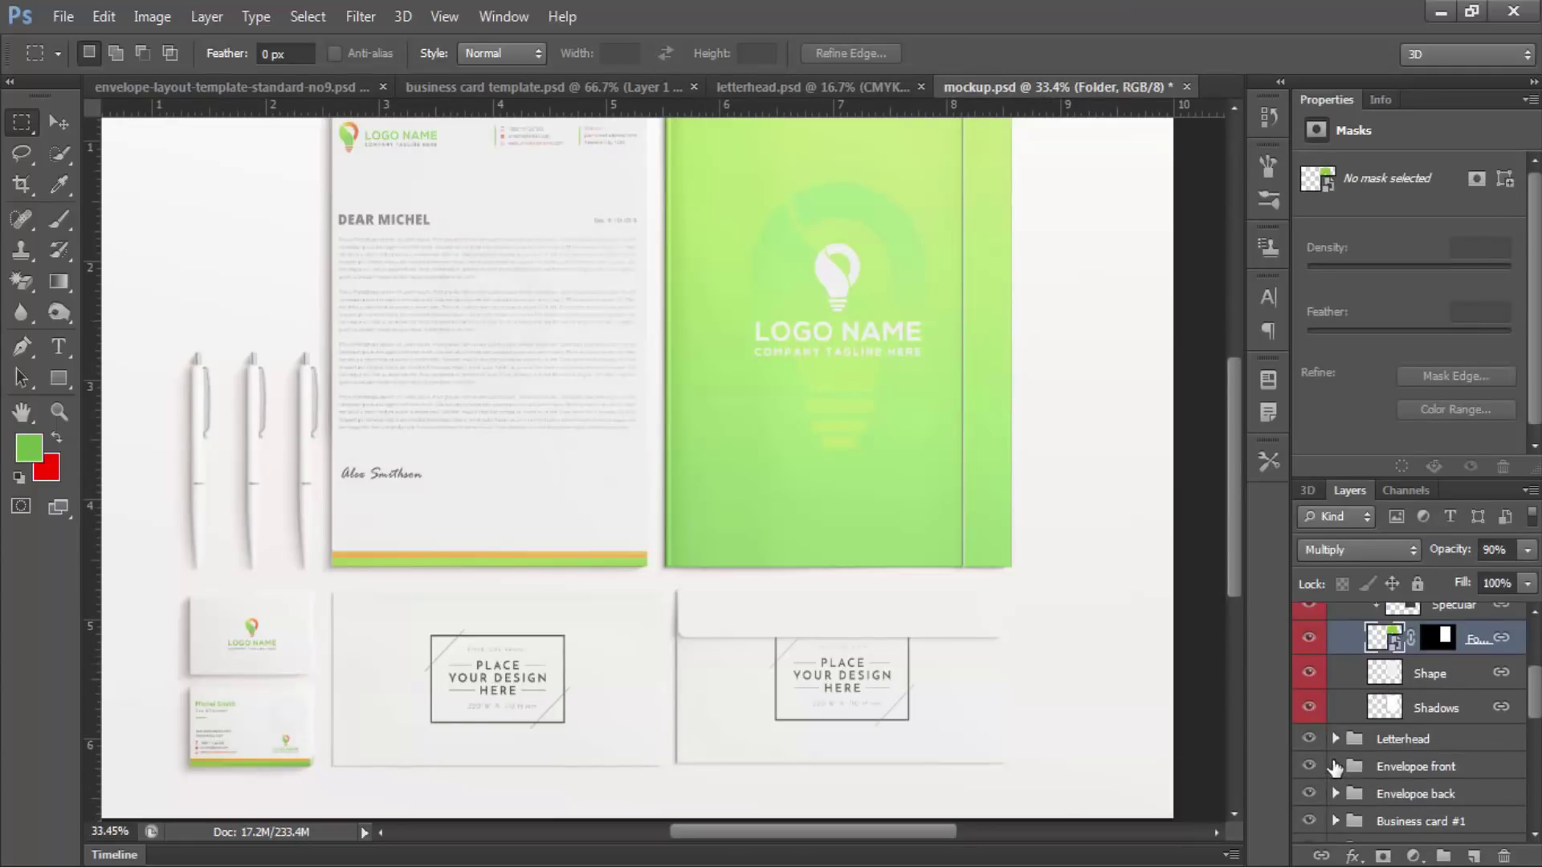
pyautogui.click(1309, 768)
pyautogui.click(1310, 767)
pyautogui.scroll(-2, 1363, 793)
pyautogui.click(1352, 774)
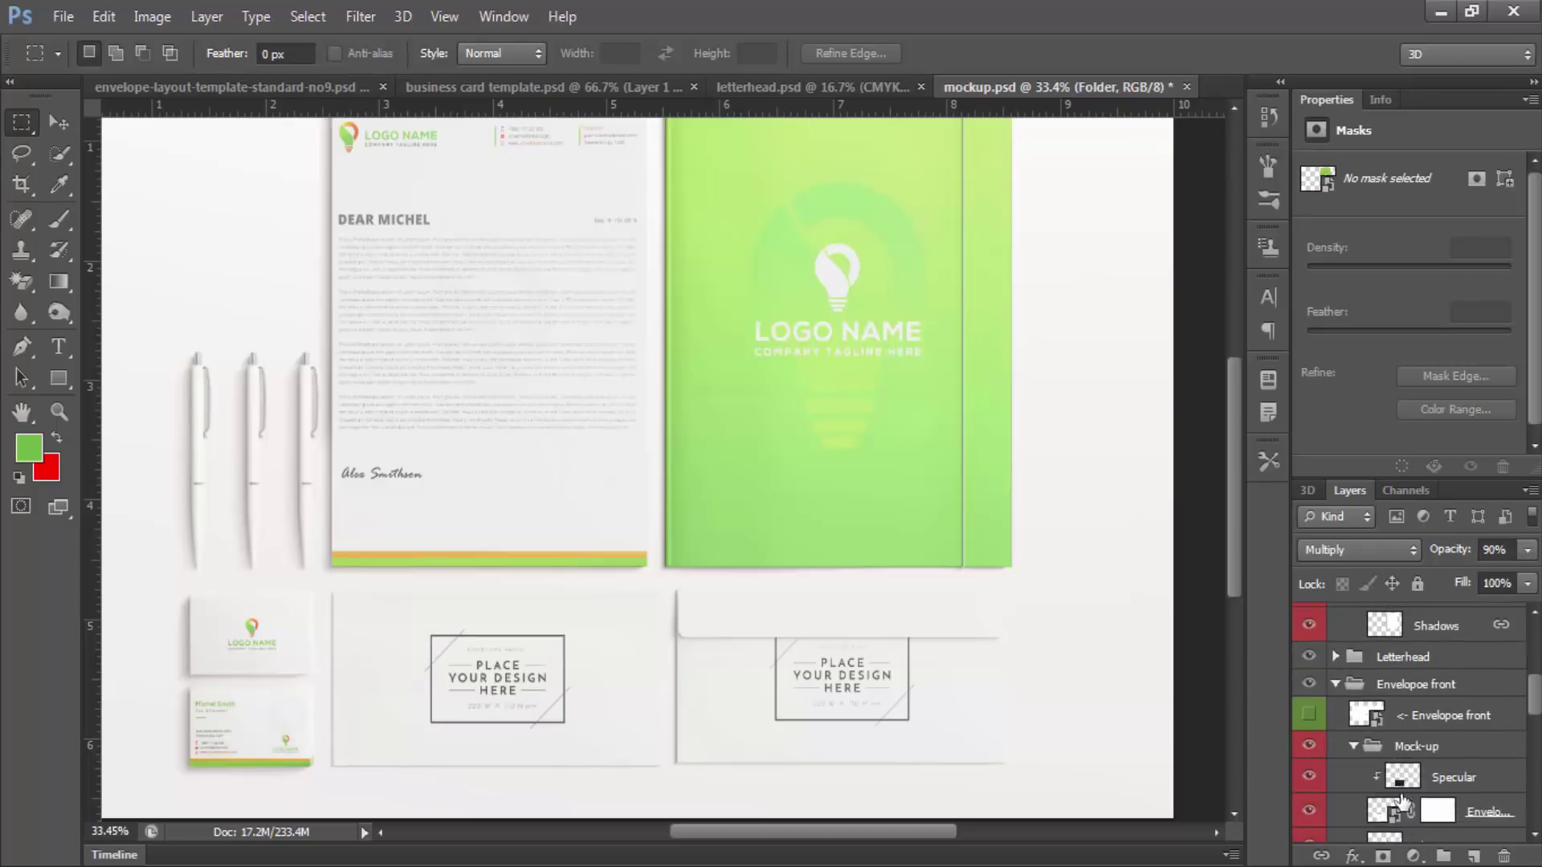
pyautogui.scroll(-2, 1365, 792)
# - In the envelope front smart object, shrink and reposition the pasted design to fit the canvas
pyautogui.doubleClick(1396, 783)
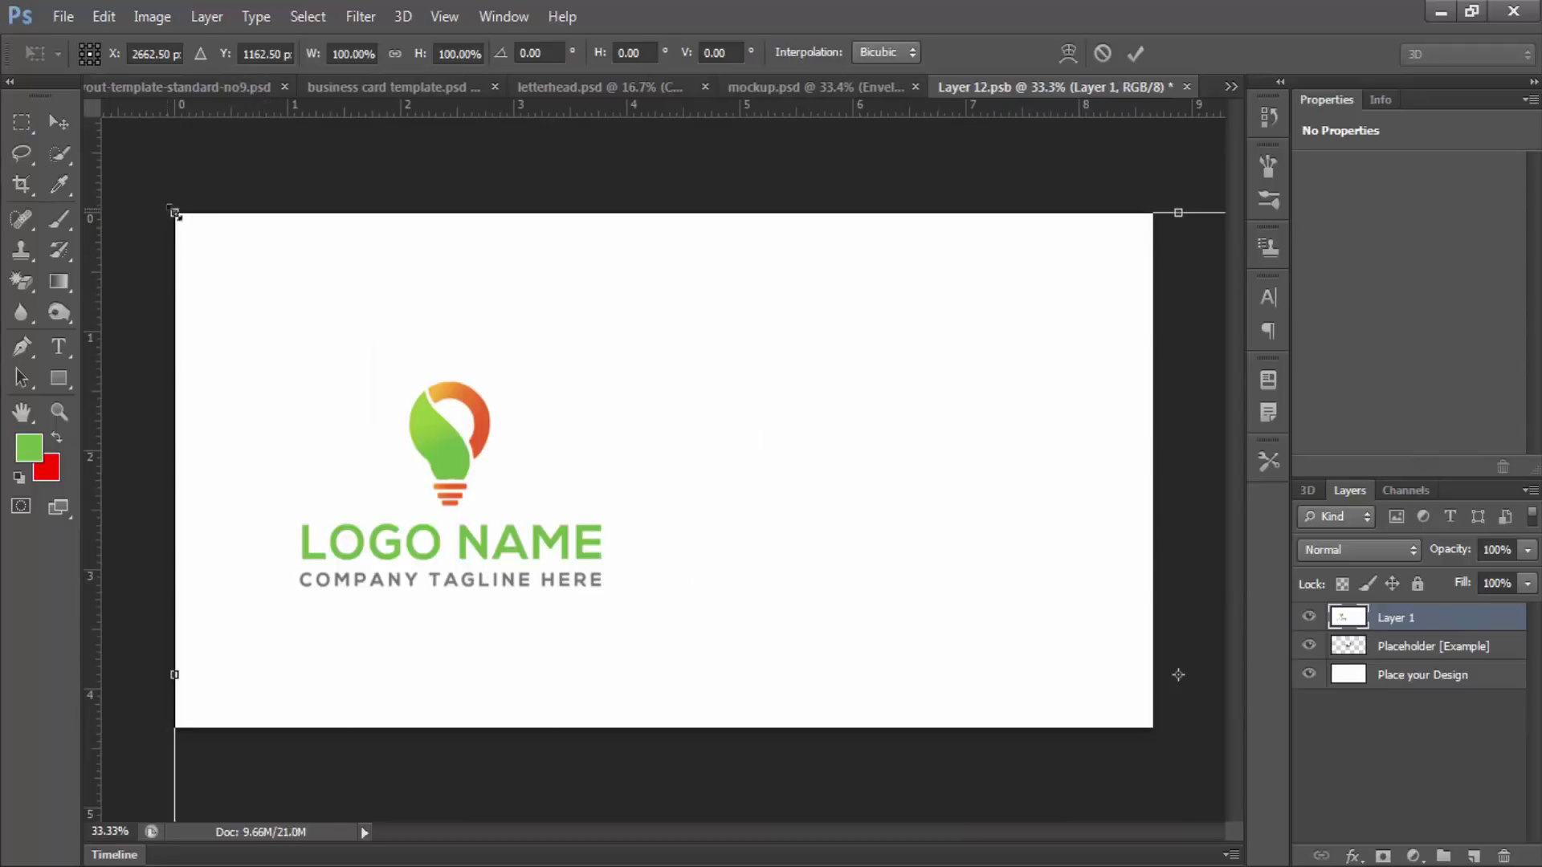
pyautogui.moveTo(175, 214); pyautogui.dragTo(606, 413)
pyautogui.moveTo(988, 642); pyautogui.dragTo(581, 455)
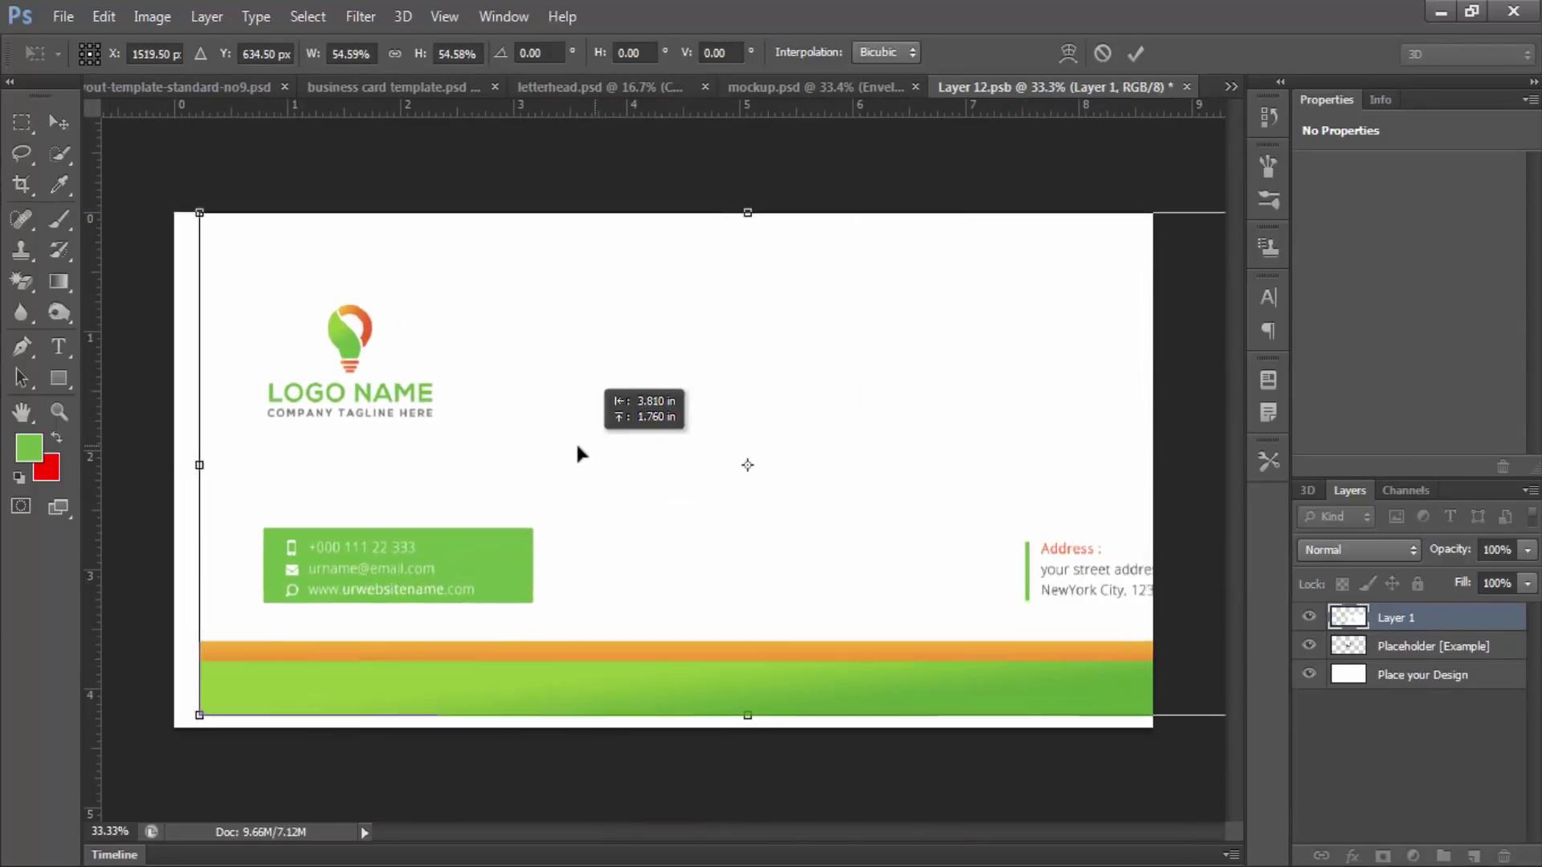
pyautogui.hotkey('ctrl', '-')
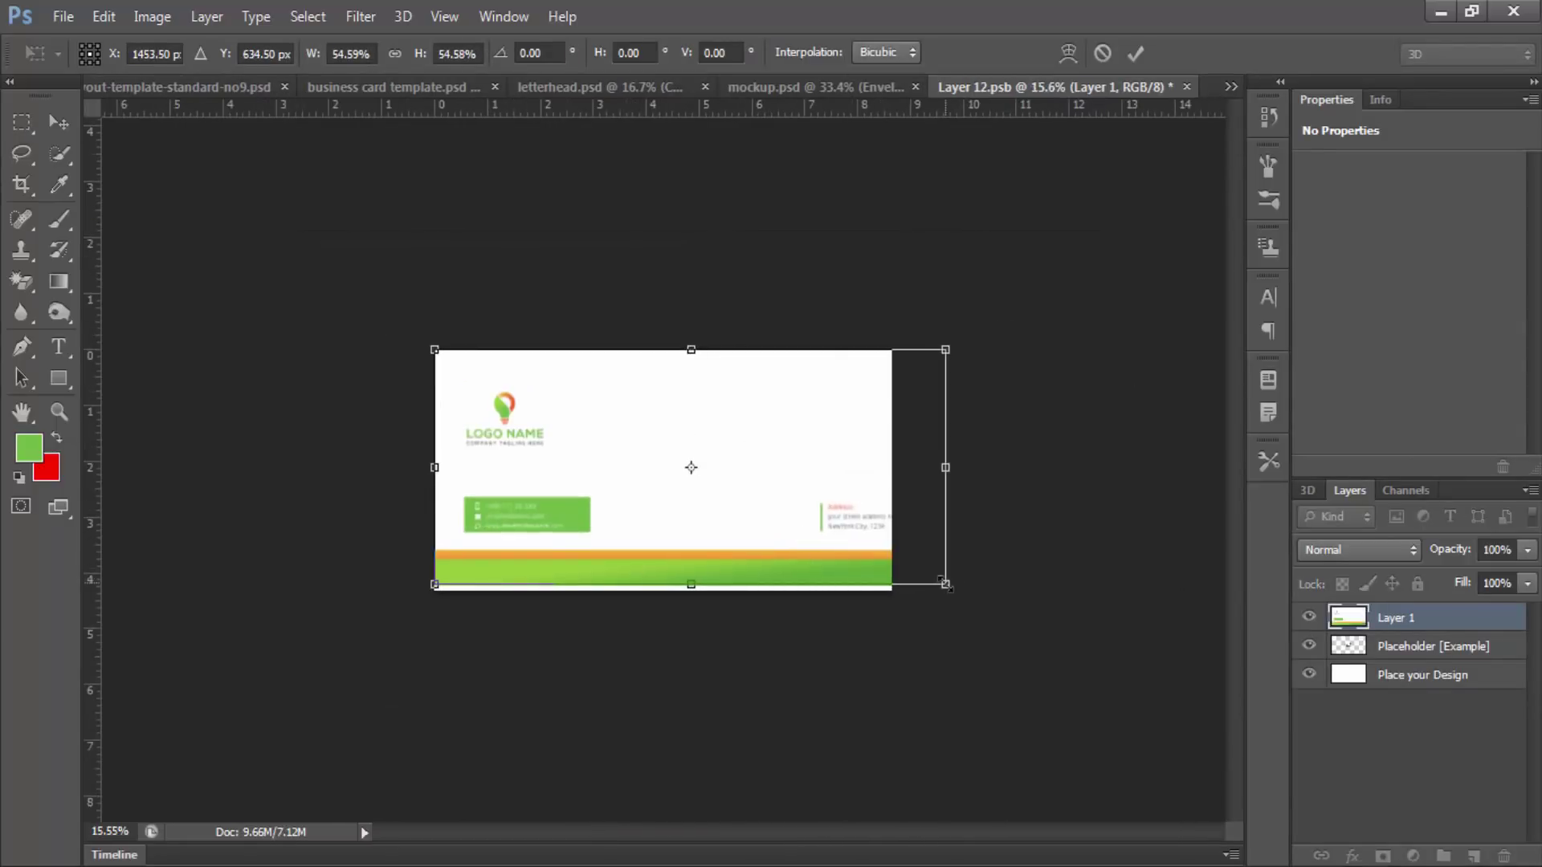
pyautogui.moveTo(946, 585); pyautogui.dragTo(889, 591)
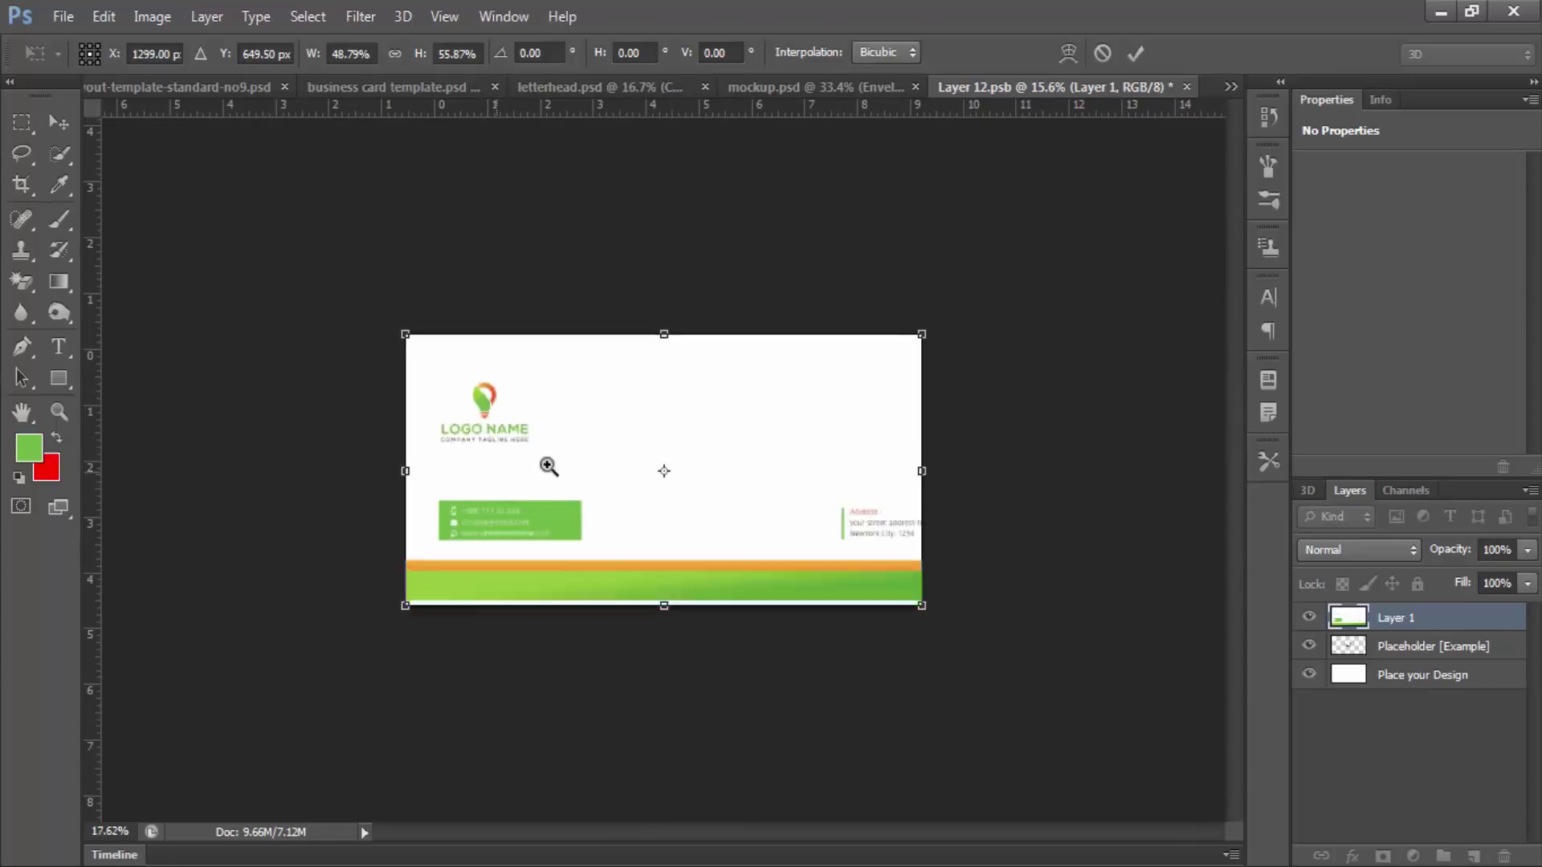
# - Stretch the design's left and right sides to the canvas edges, then save and close
pyautogui.hotkey('ctrl', '+')
pyautogui.moveTo(160, 469); pyautogui.dragTo(118, 469)
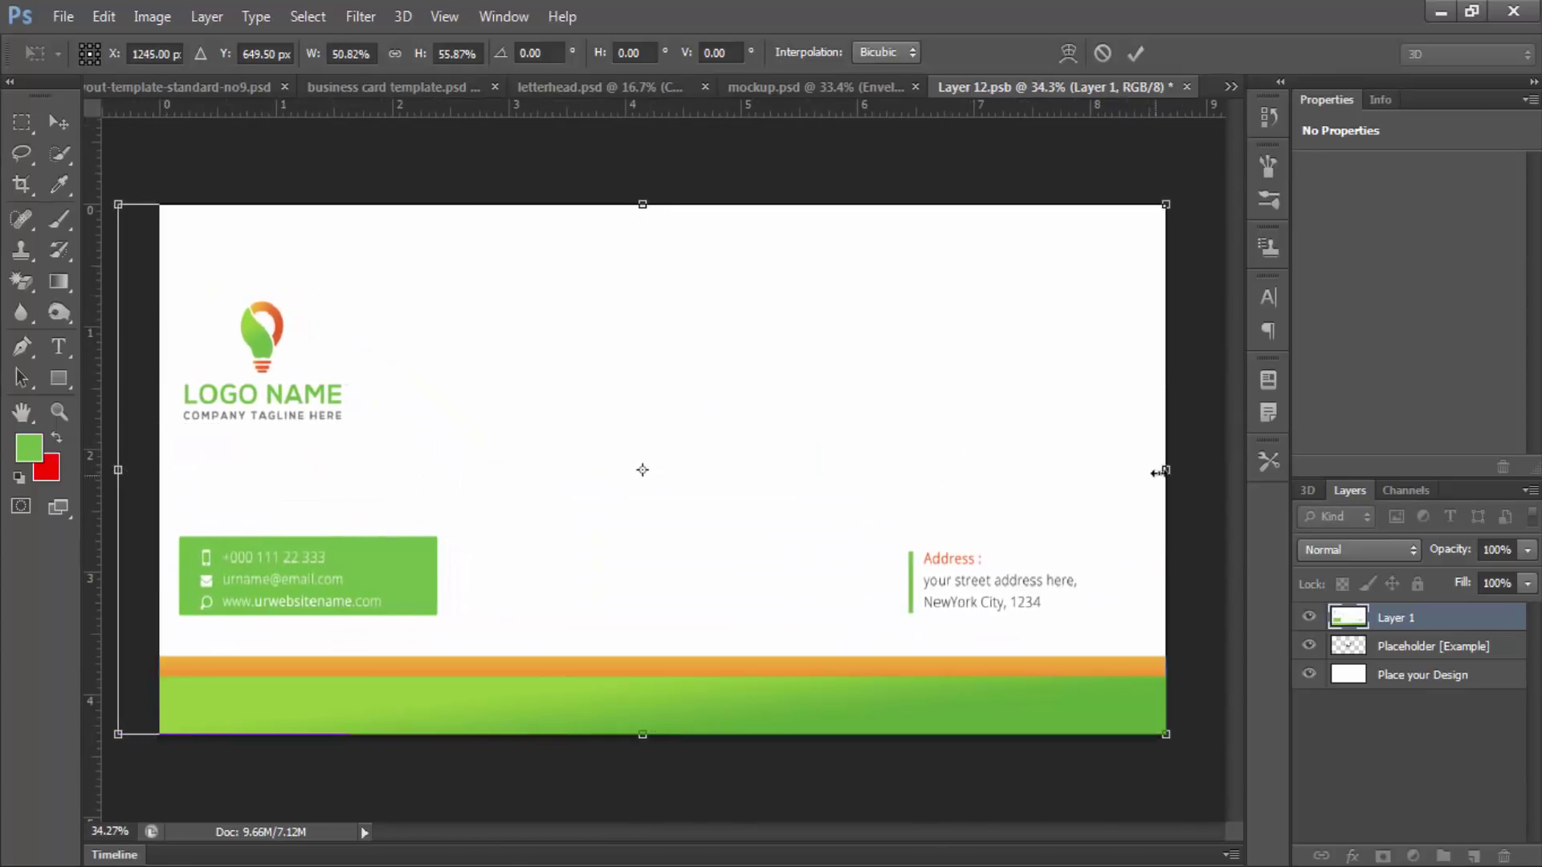
pyautogui.moveTo(1159, 473); pyautogui.dragTo(1226, 472)
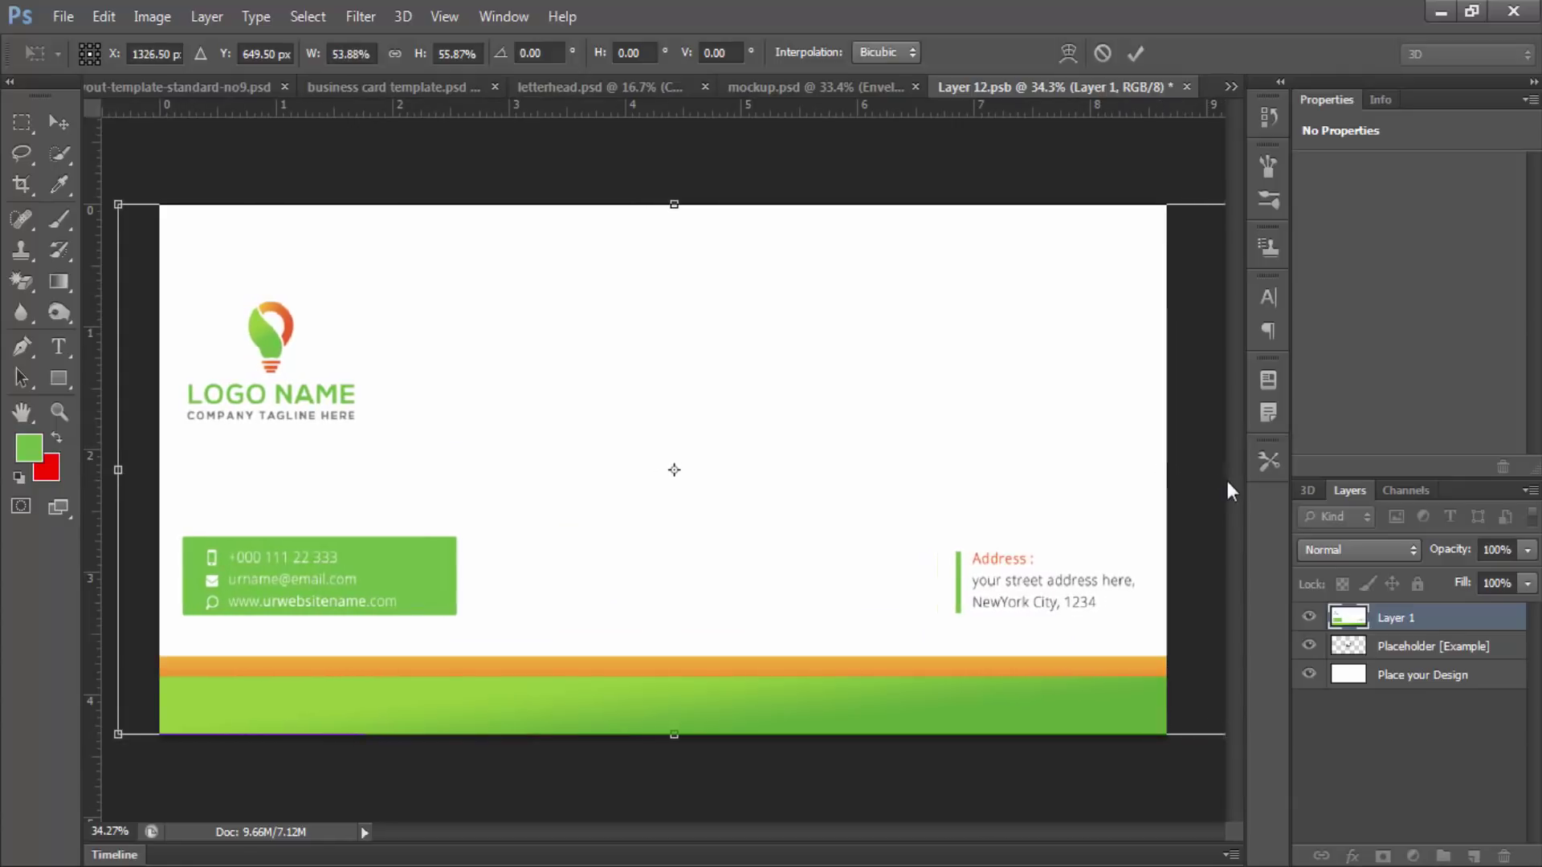
pyautogui.press('Return')
pyautogui.hotkey('ctrl', 's')
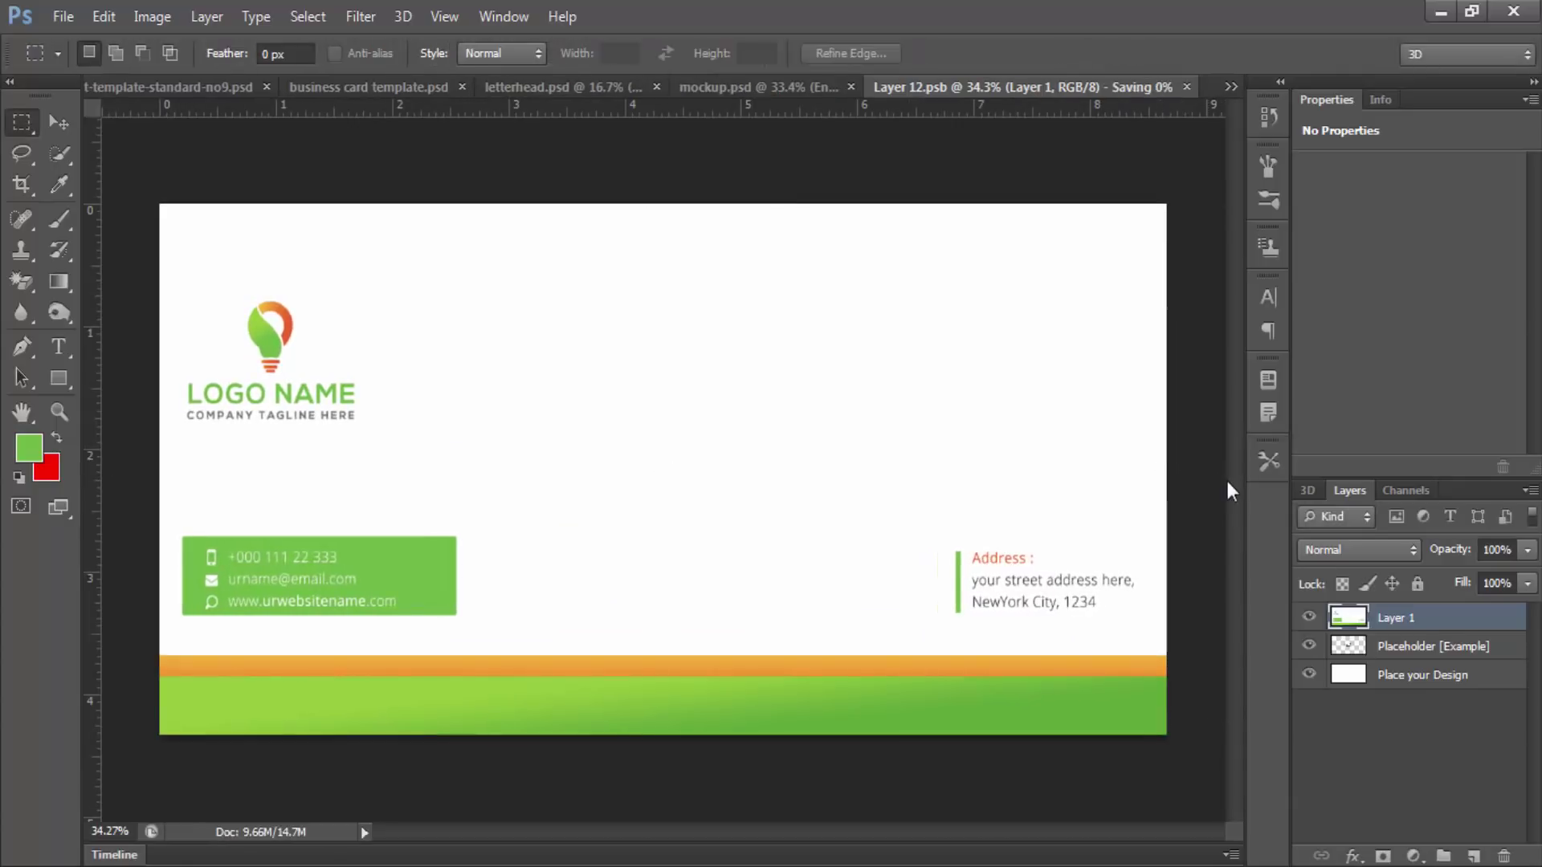
pyautogui.hotkey('ctrl', 'w')
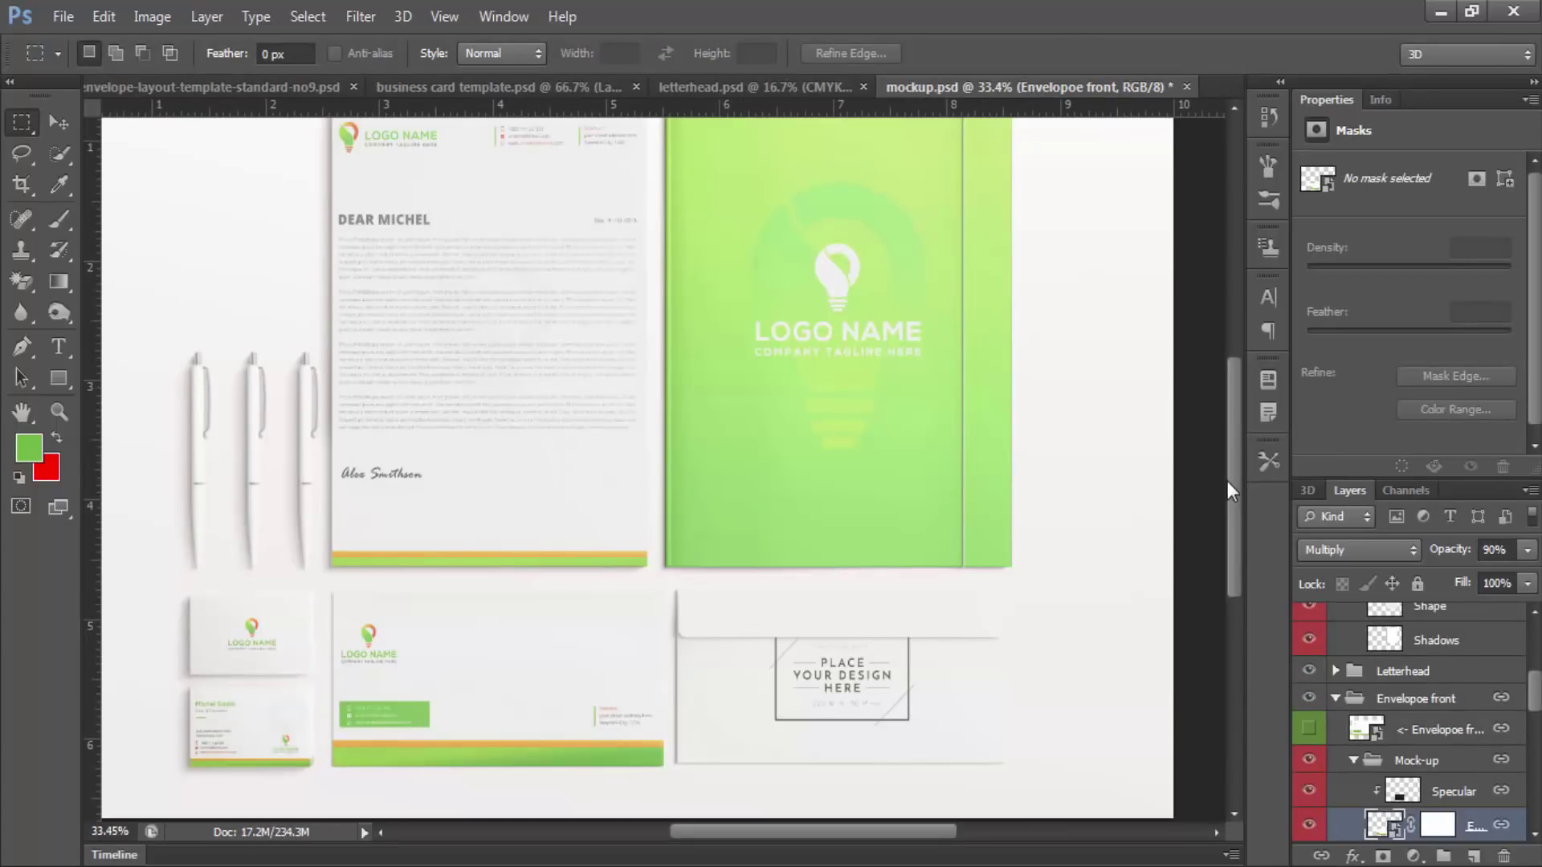
# - Fill the Envelope back's flap smart object with the green foreground colour and save it
pyautogui.hotkey('ctrl', '+')
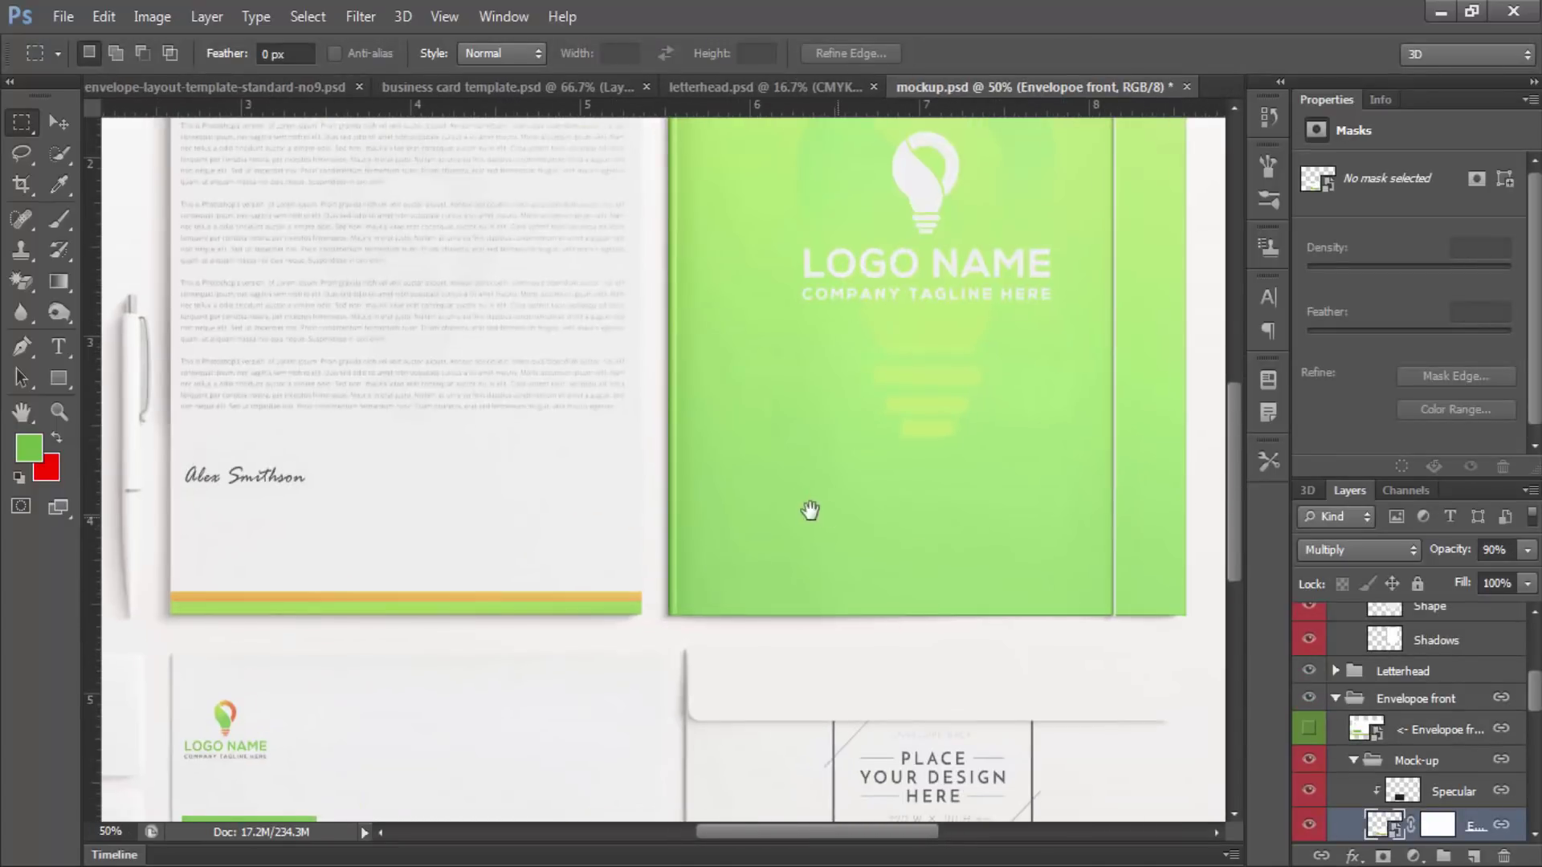
pyautogui.moveTo(805, 510); pyautogui.dragTo(778, 294)
pyautogui.scroll(-1, 1422, 794)
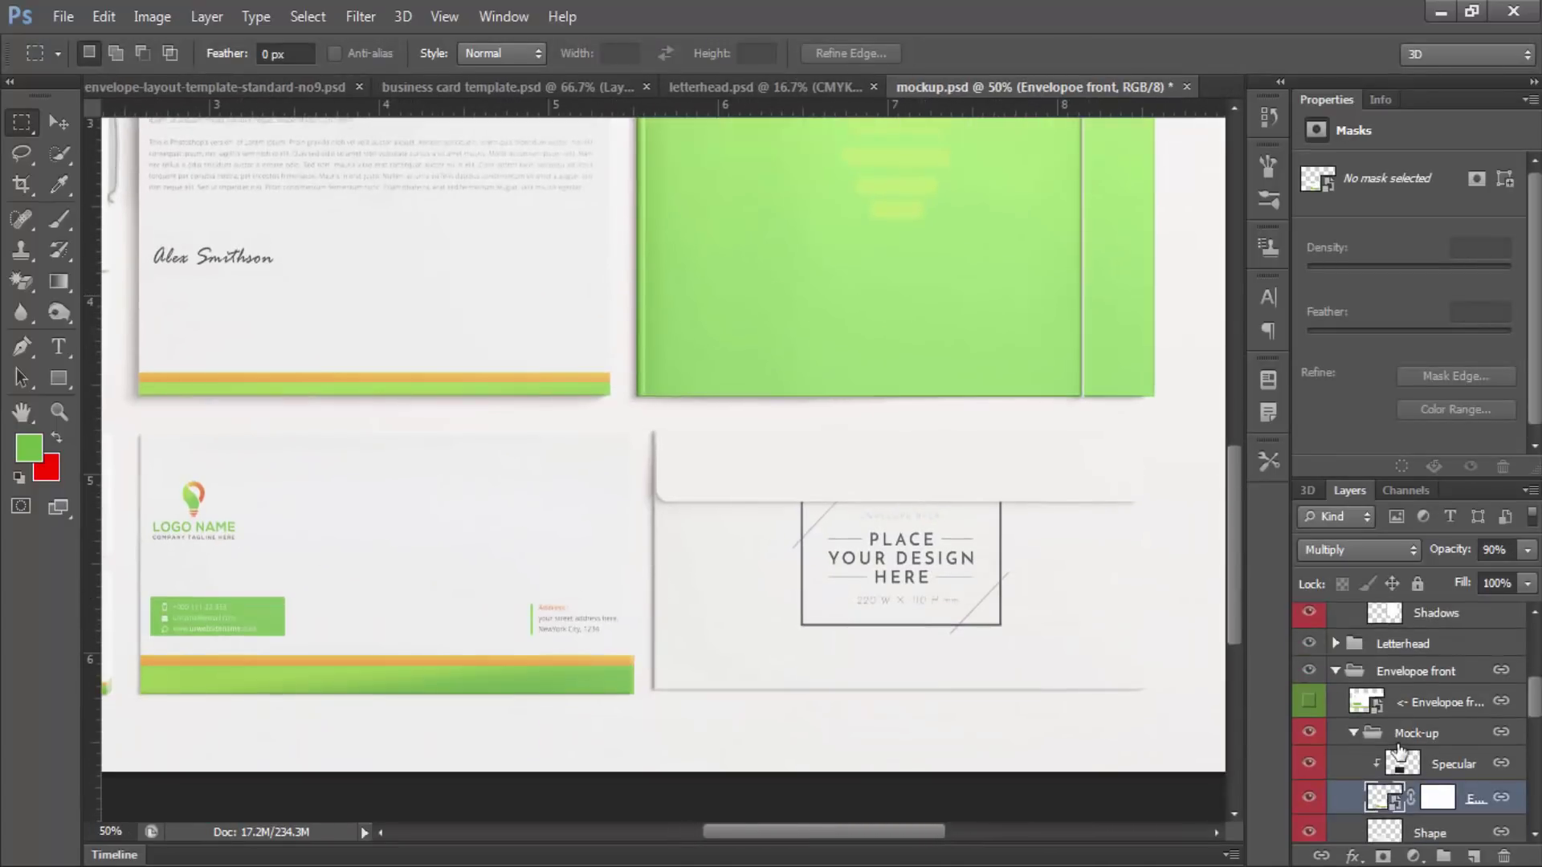
pyautogui.scroll(-1, 1398, 793)
pyautogui.scroll(-1, 1378, 795)
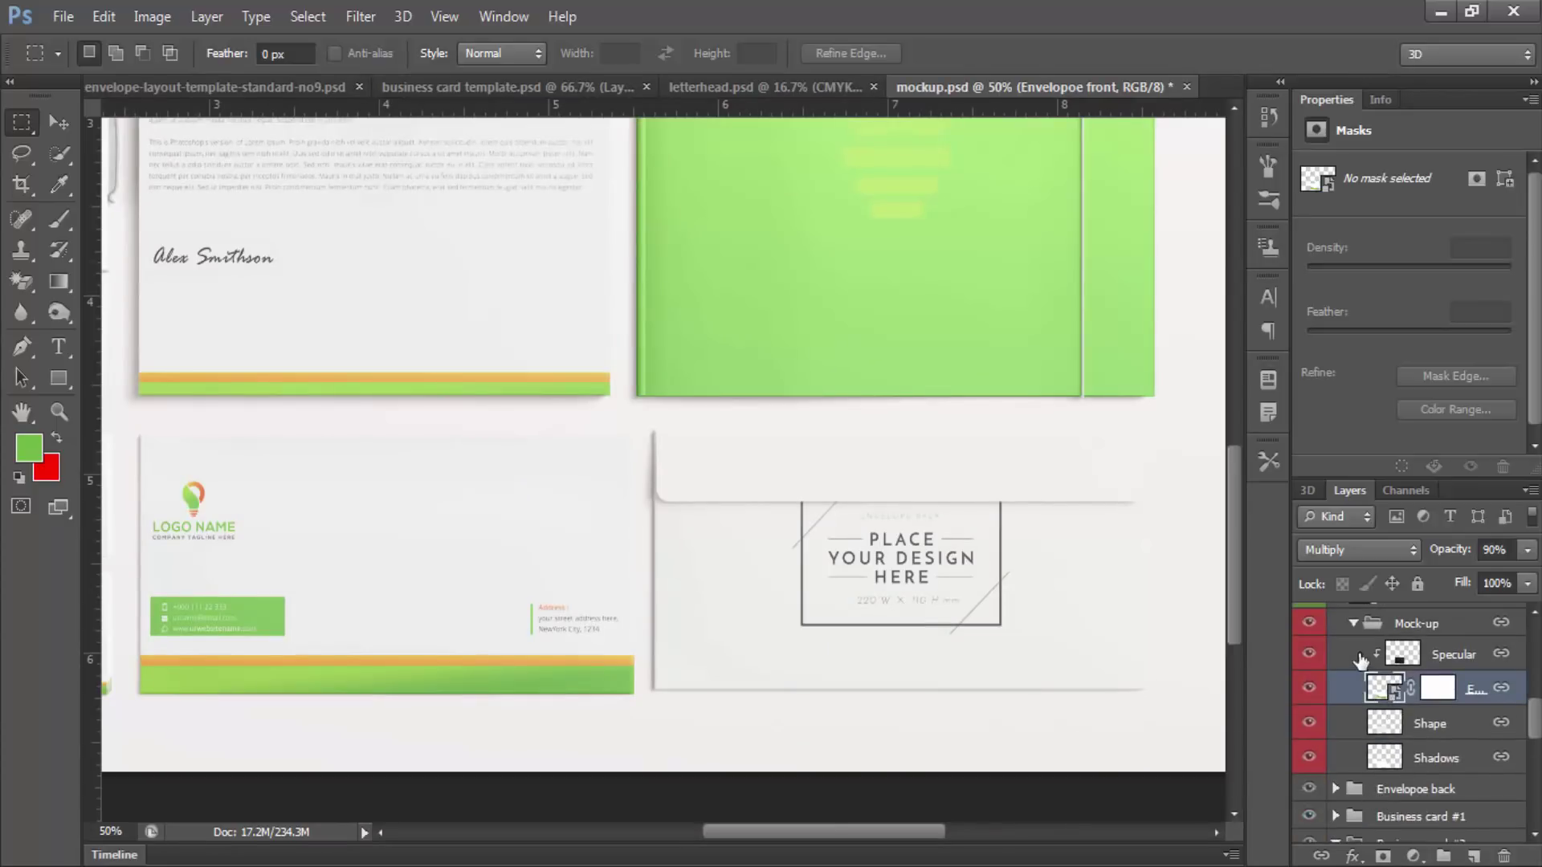
pyautogui.click(1336, 790)
pyautogui.scroll(-1, 1349, 791)
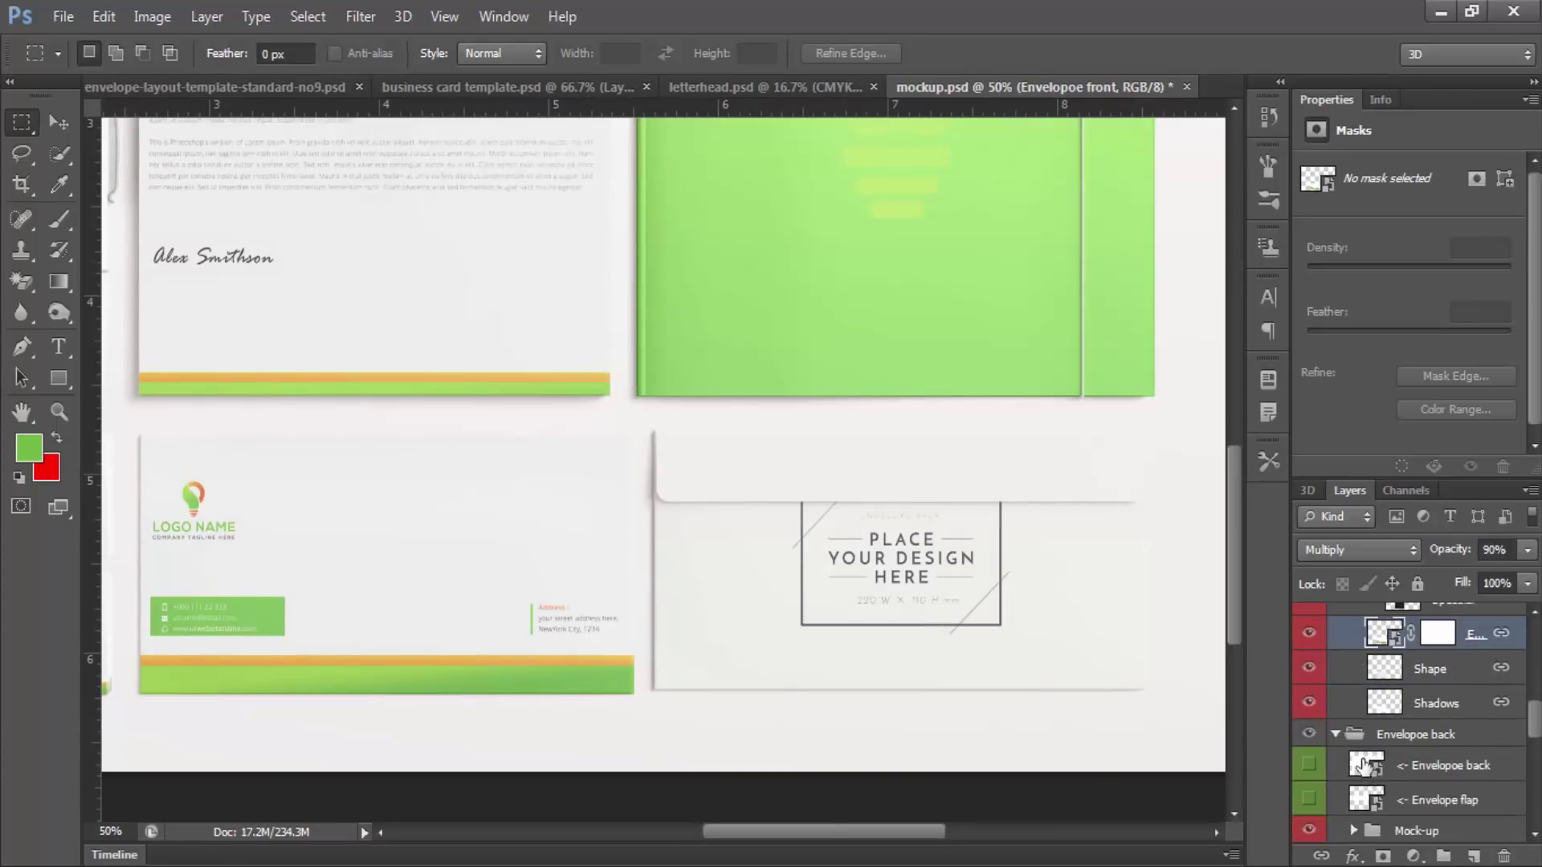
pyautogui.click(1372, 769)
pyautogui.doubleClick(1375, 803)
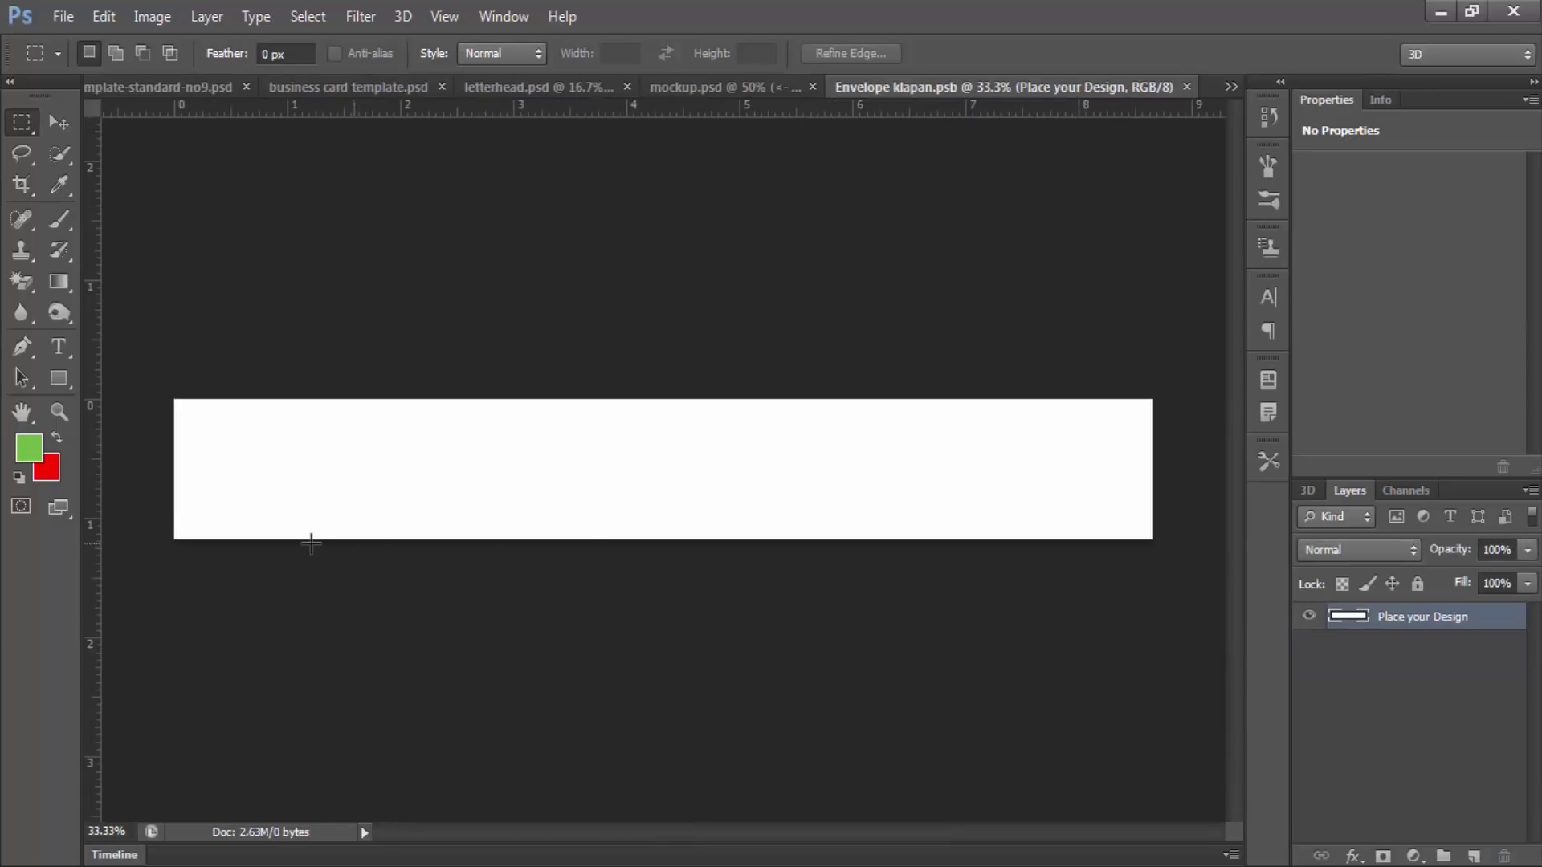
pyautogui.hotkey('alt', 'BackSpace')
pyautogui.hotkey('ctrl', 's')
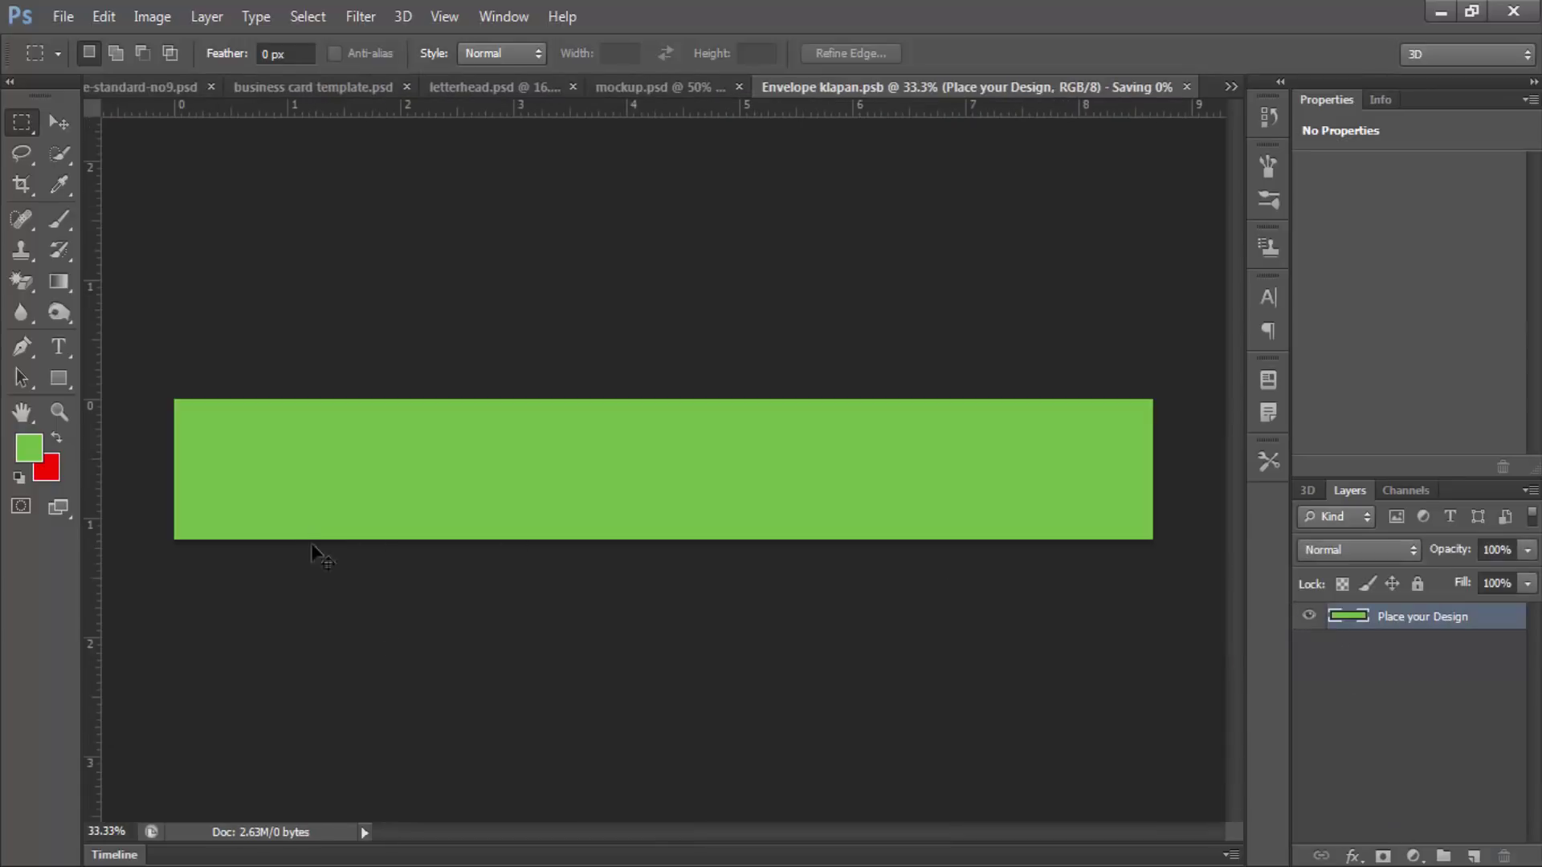
pyautogui.hotkey('ctrl', 'w')
# - Reopen the envelope back flap's contents to check the green fill, then close it
pyautogui.scroll(-1, 1441, 783)
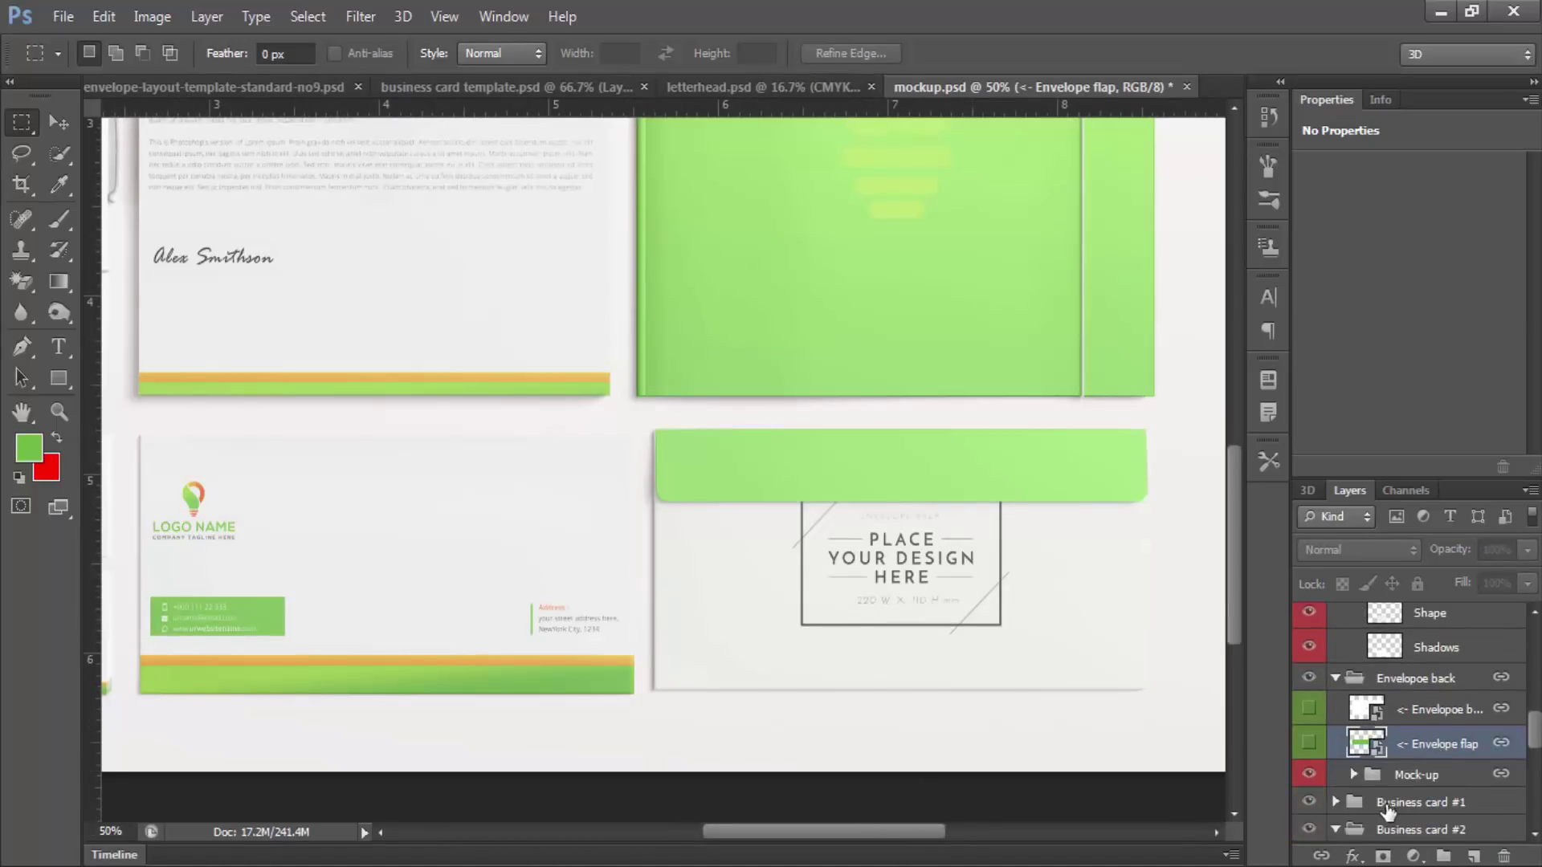
pyautogui.click(1354, 775)
pyautogui.scroll(-1, 1404, 800)
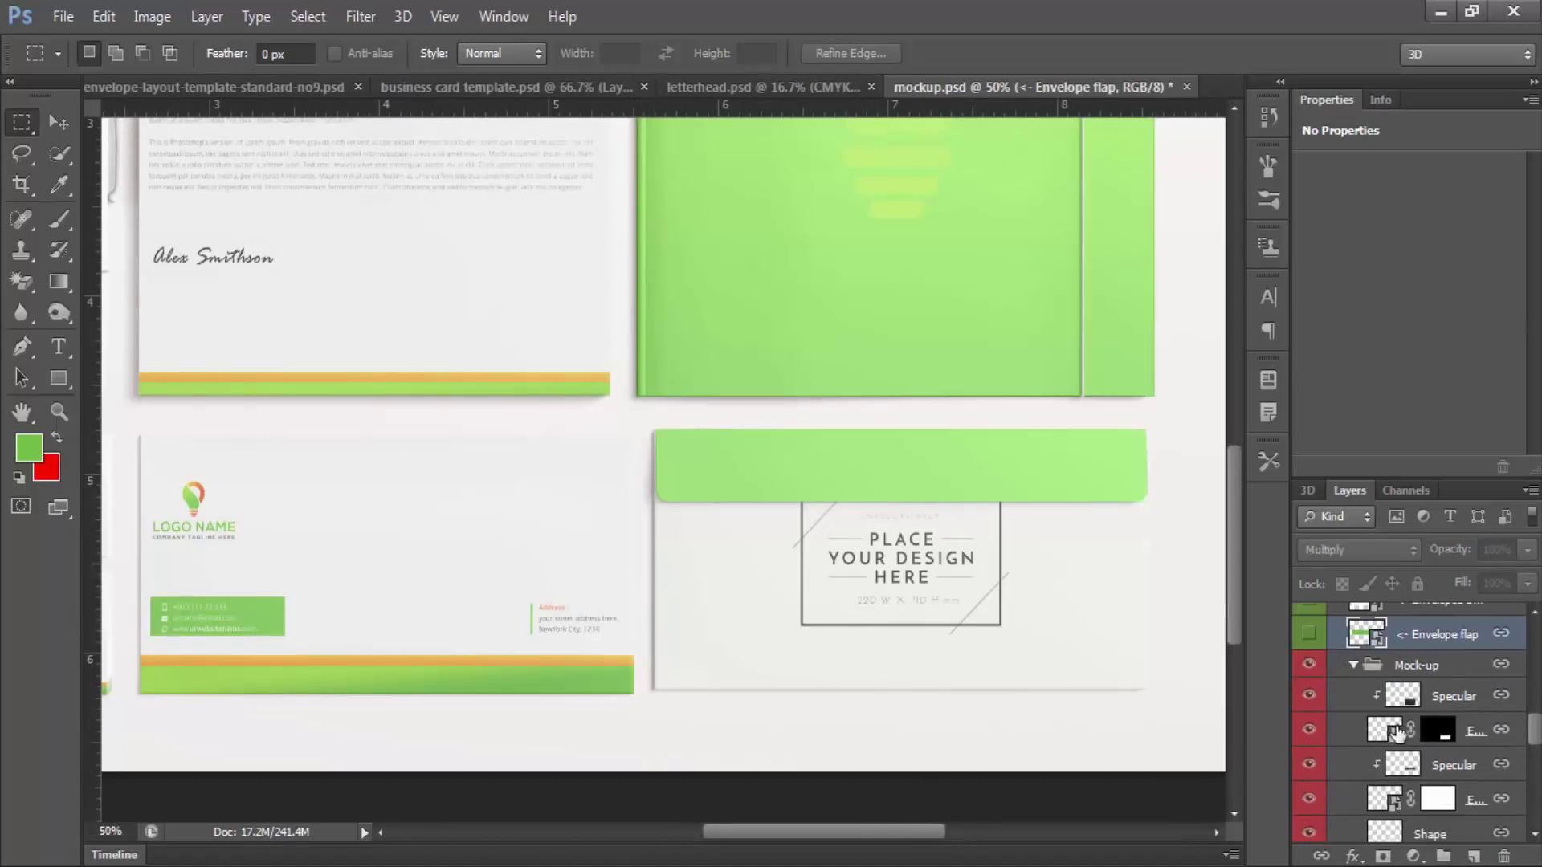
pyautogui.click(1396, 732)
pyautogui.doubleClick(1384, 799)
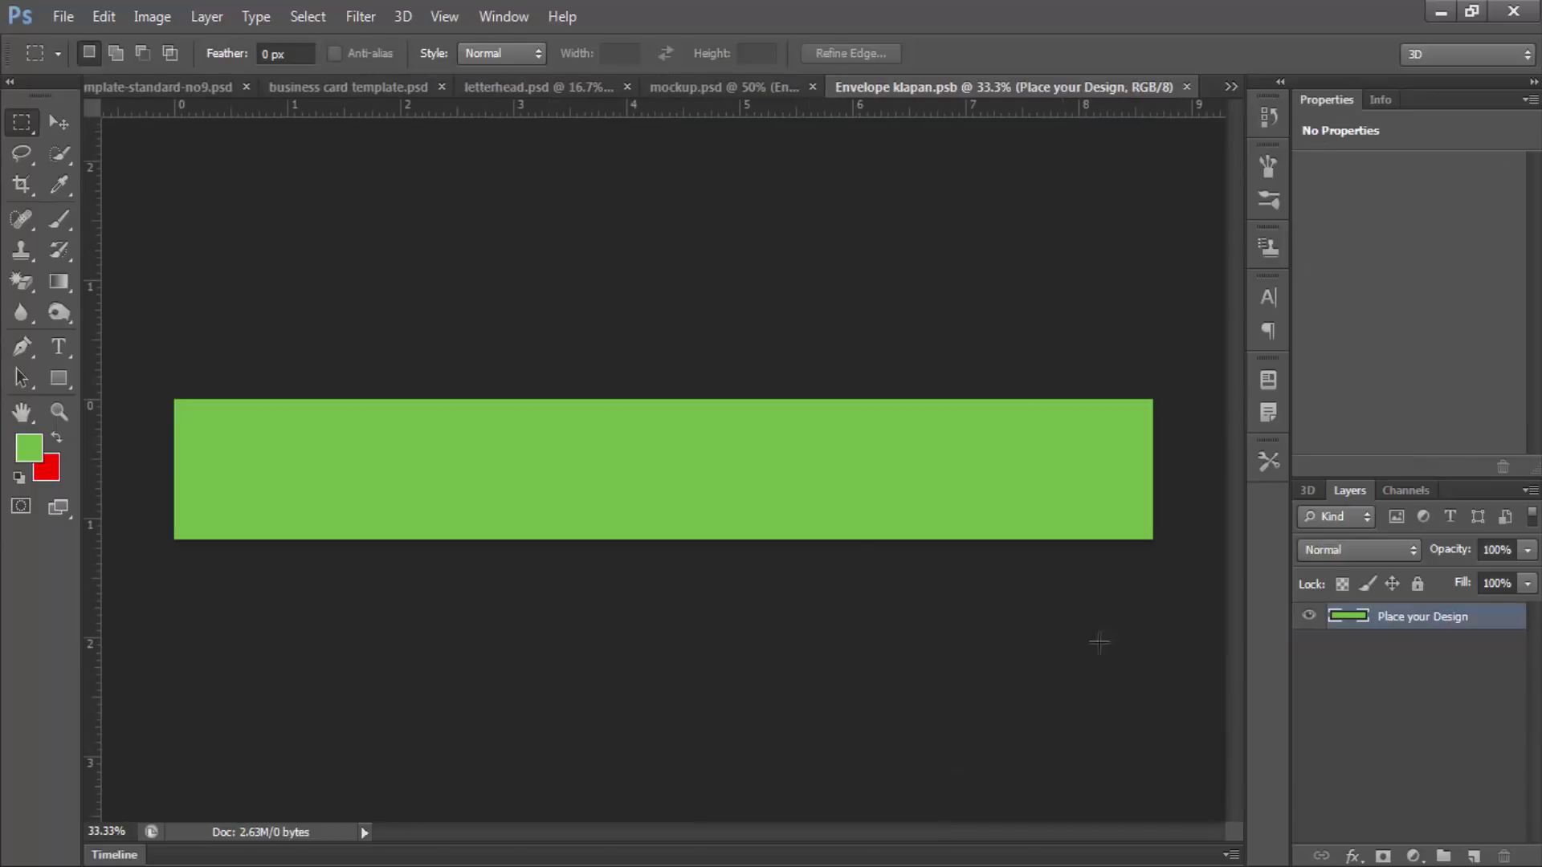
pyautogui.click(1185, 87)
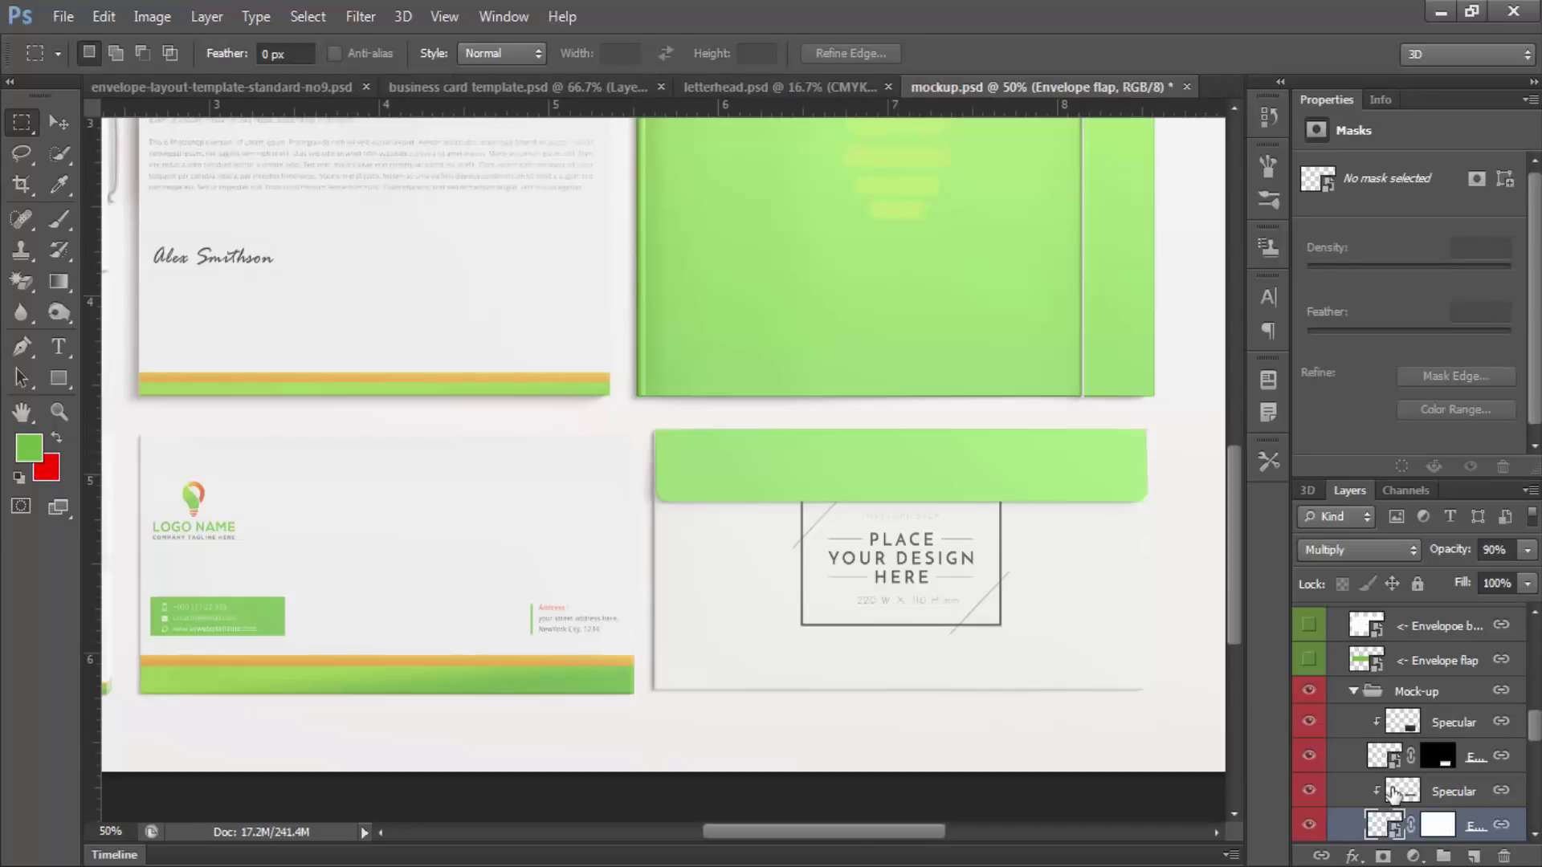
# - Hide Placeholder [Example] in the envelope back design and drag in the business card's logo
pyautogui.doubleClick(1394, 759)
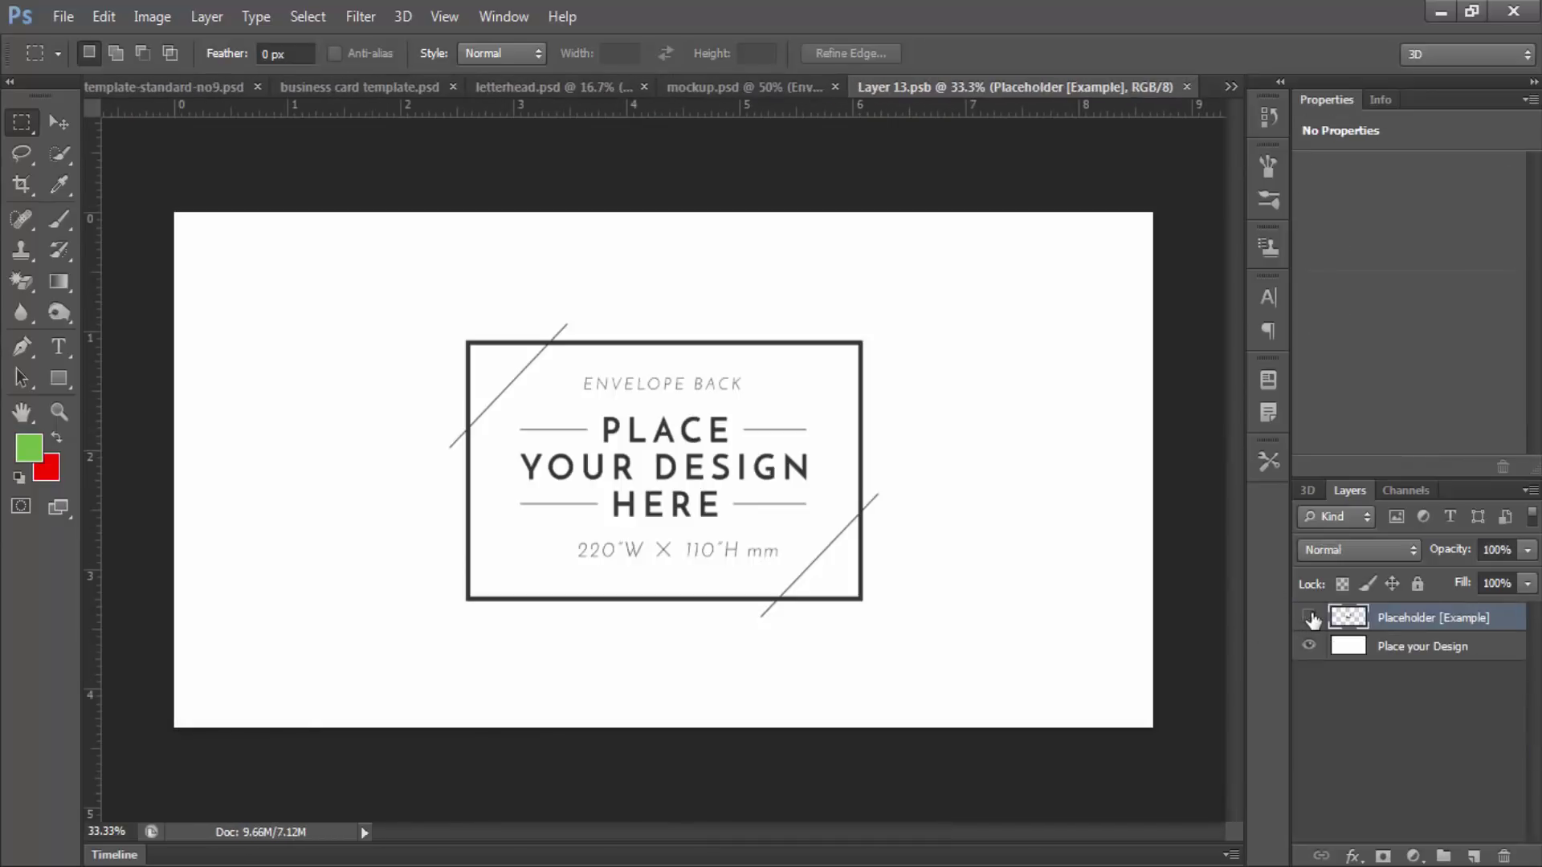
pyautogui.click(1310, 618)
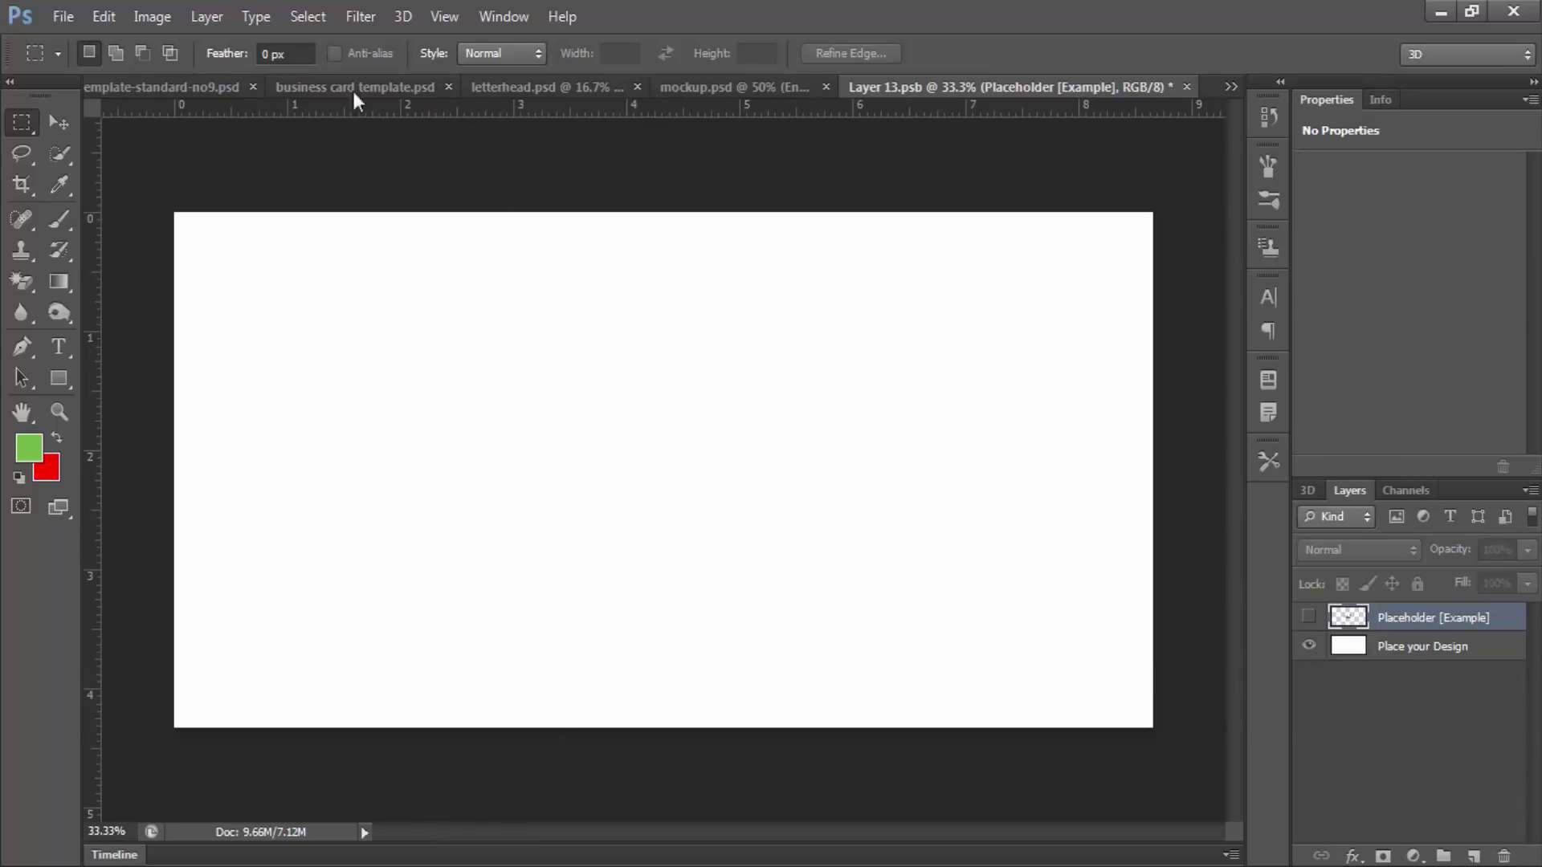
pyautogui.click(316, 86)
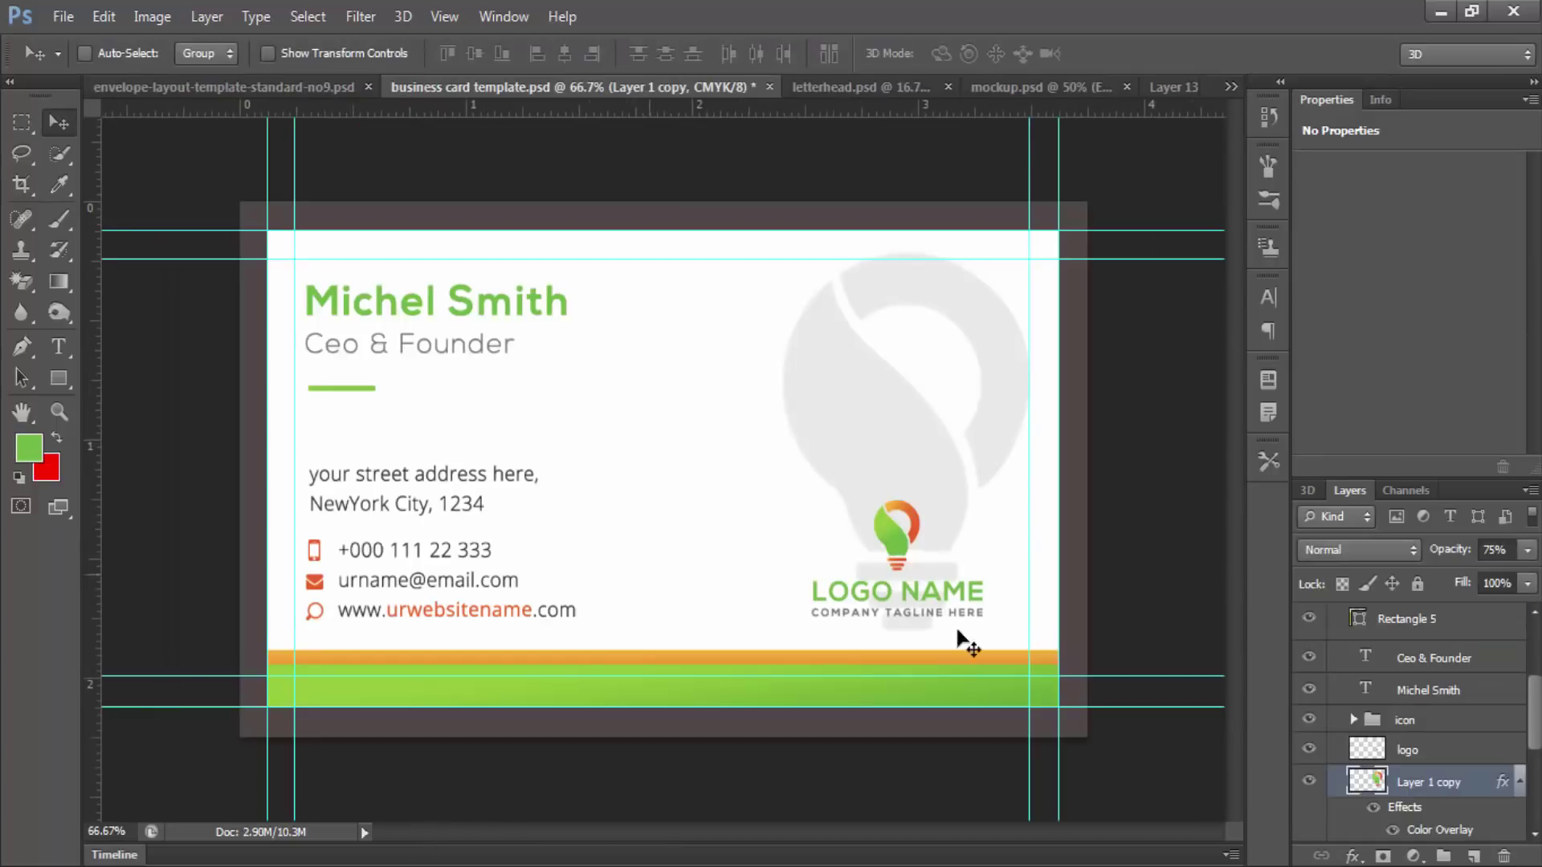
pyautogui.click(1438, 752)
pyautogui.moveTo(1208, 708)
pyautogui.mouseDown()
pyautogui.moveTo(967, 129)
pyautogui.moveTo(1169, 98)
pyautogui.moveTo(767, 490)
pyautogui.moveTo(840, 418)
pyautogui.moveTo(788, 411)
pyautogui.moveTo(696, 498)
pyautogui.mouseUp()
# - Scale the logo to fit centred on the envelope back, then save and close the design
pyautogui.hotkey('ctrl', 't')
pyautogui.press('Return')
pyautogui.hotkey('ctrl', 't')
pyautogui.press('Return')
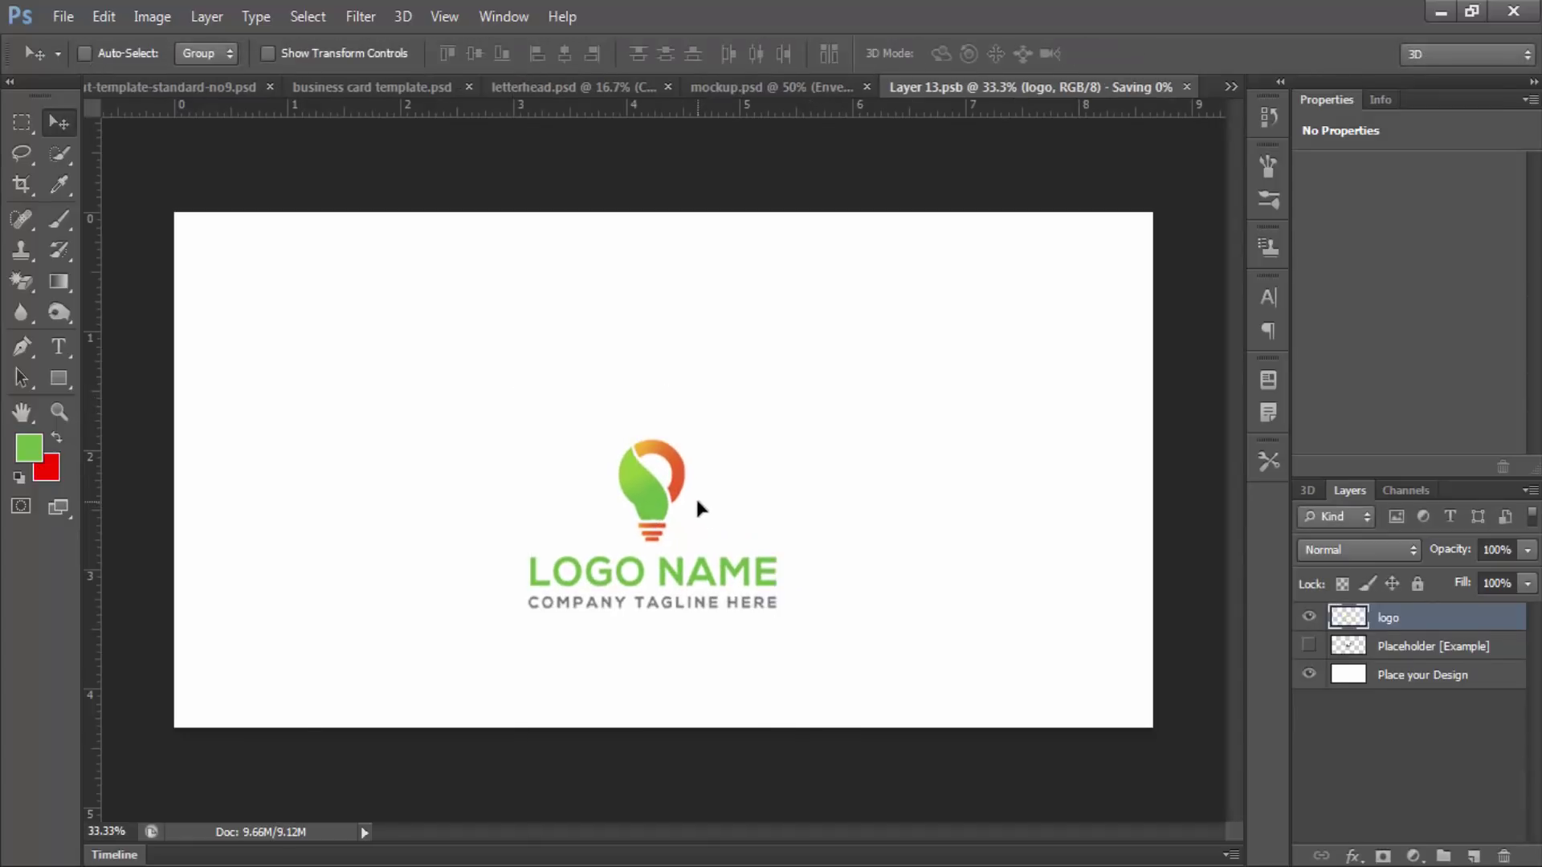
pyautogui.hotkey('ctrl', 's')
pyautogui.hotkey('ctrl', 'w')
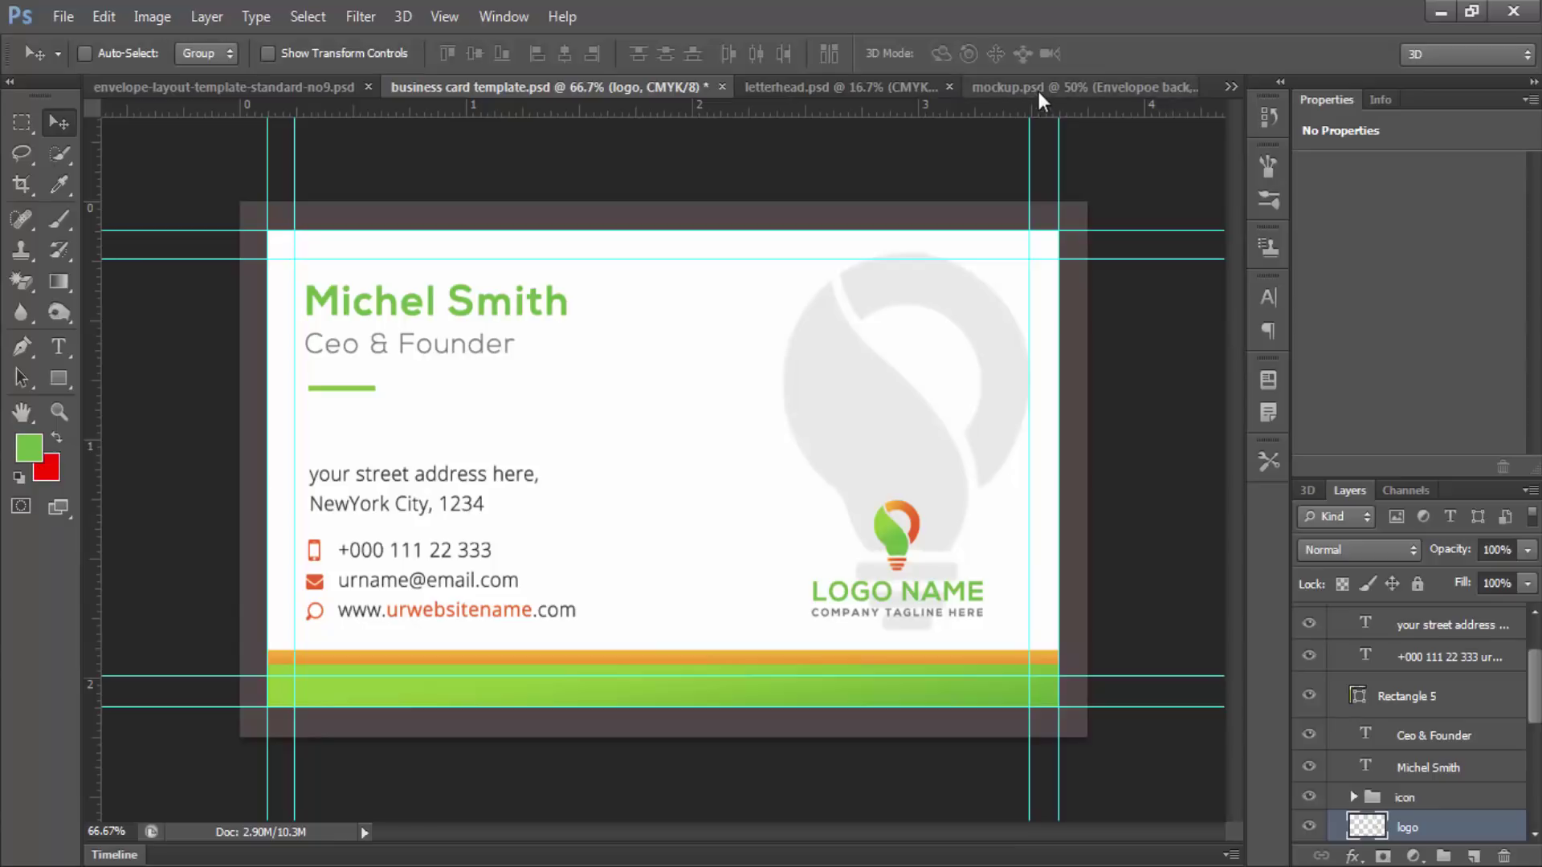
pyautogui.click(1037, 88)
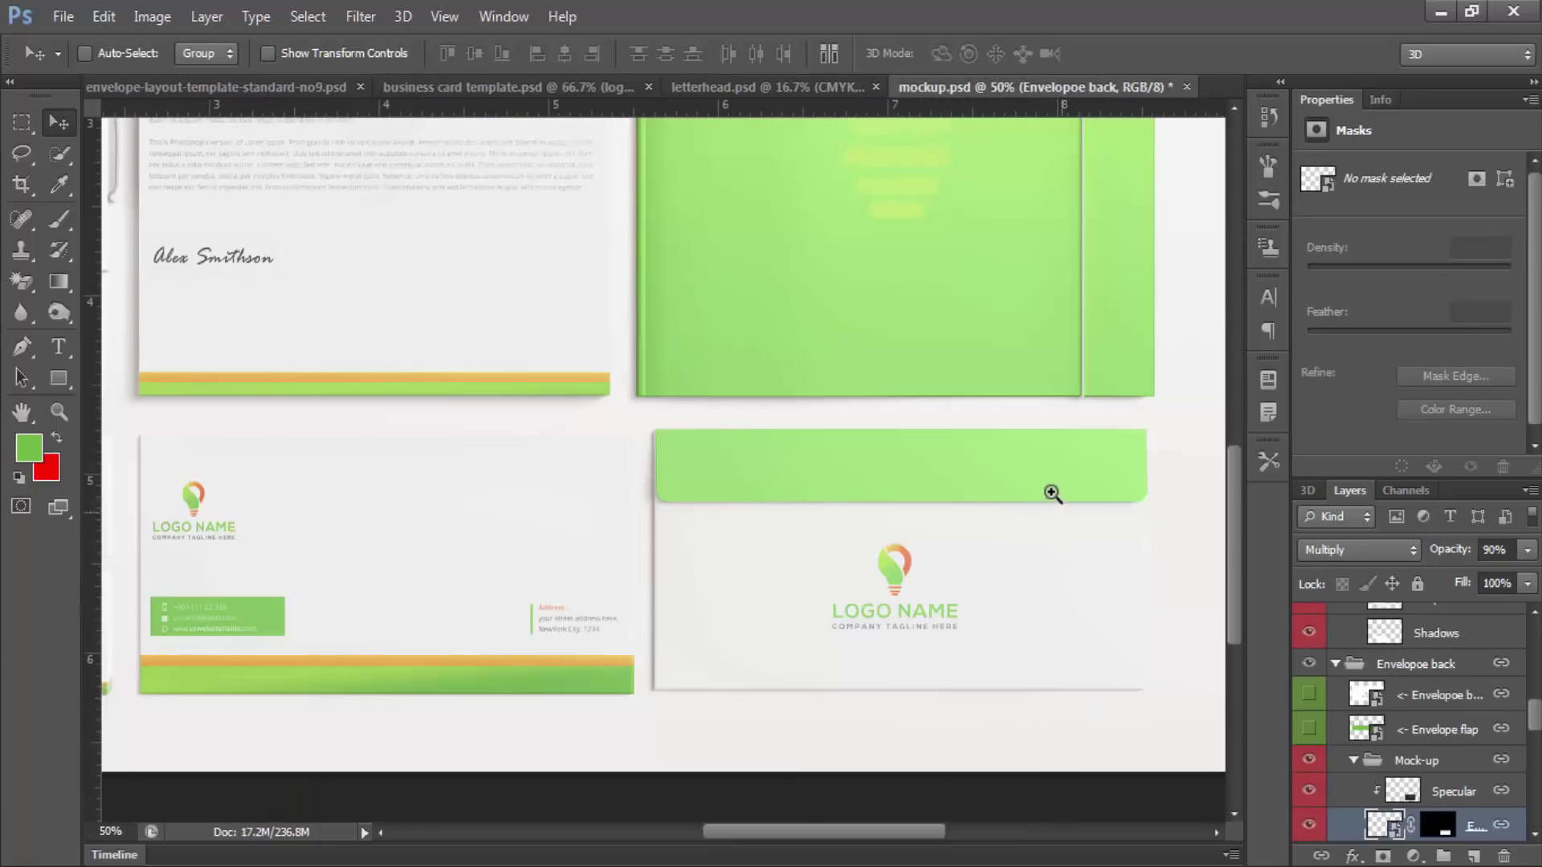
# - Close the envelope layout document and return to the stationery mockup
pyautogui.scroll(-5, 1053, 492)
pyautogui.moveTo(859, 479); pyautogui.dragTo(853, 518)
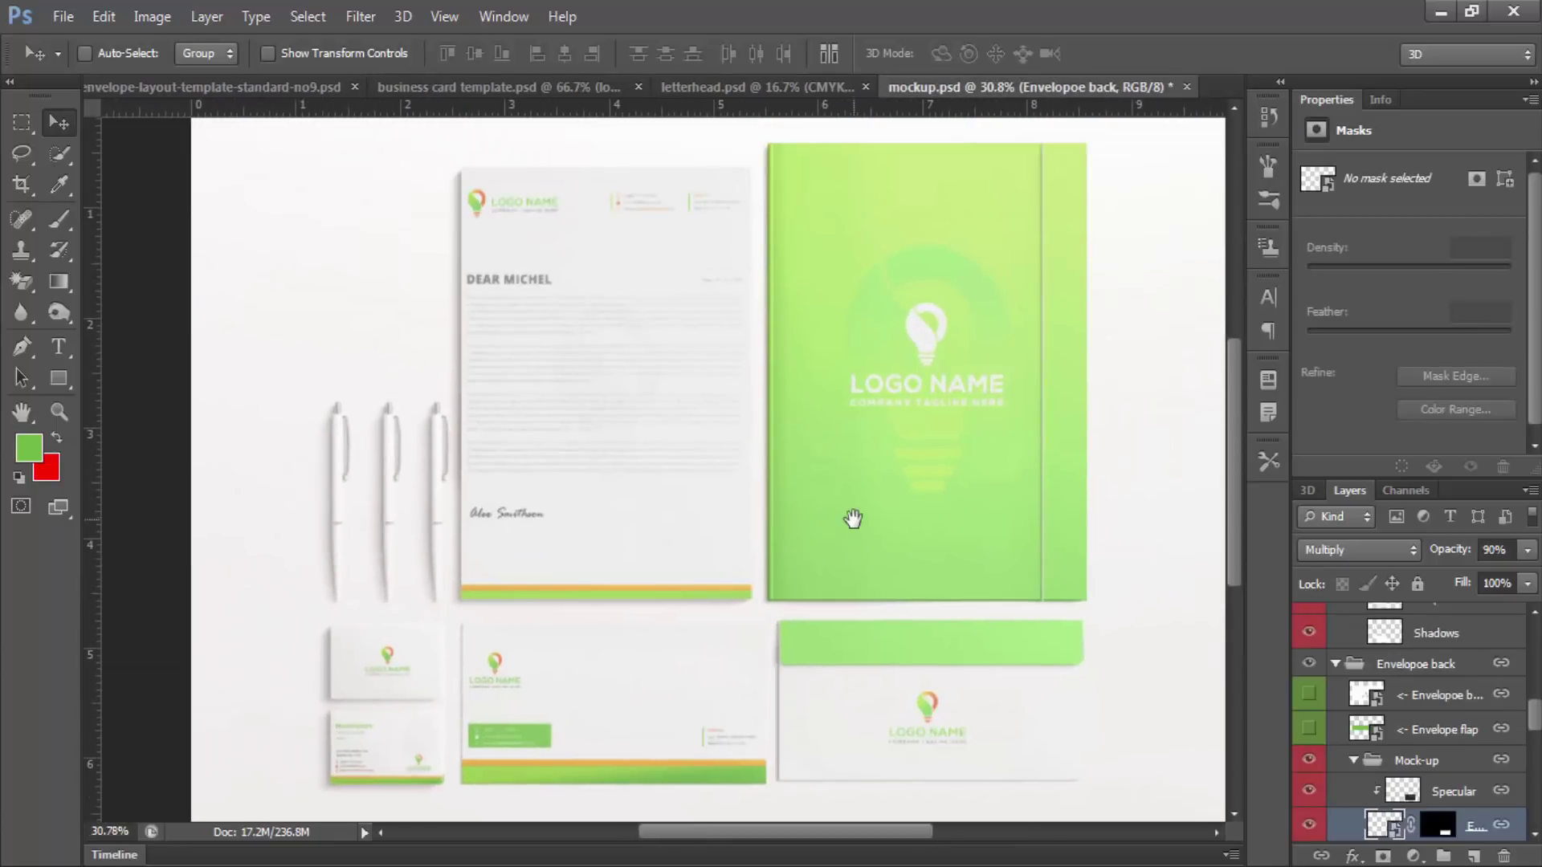
pyautogui.scroll(-1, 890, 388)
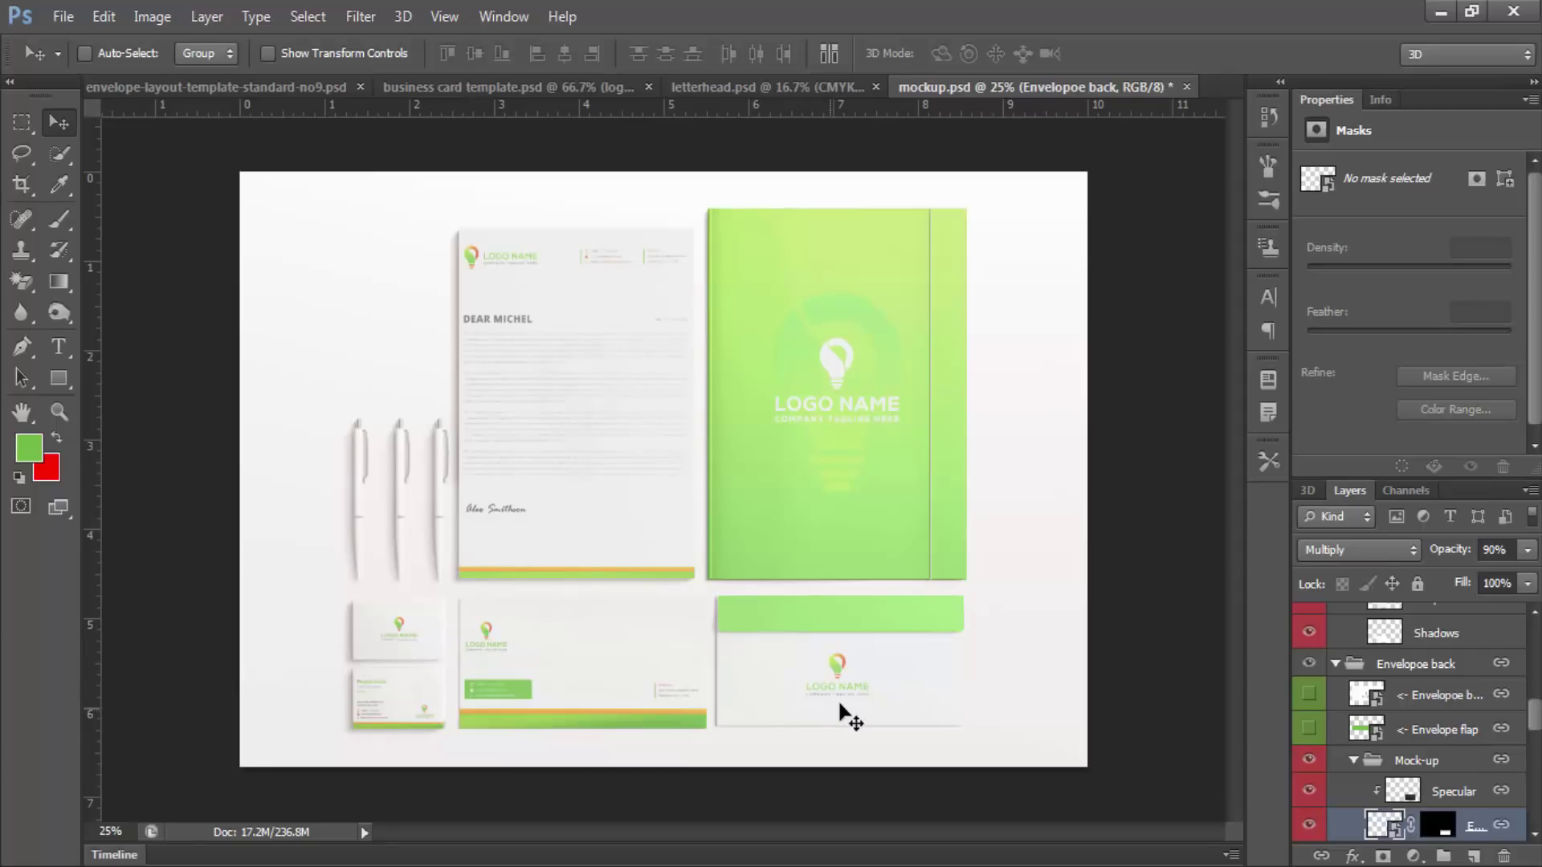
pyautogui.scroll(1, 724, 648)
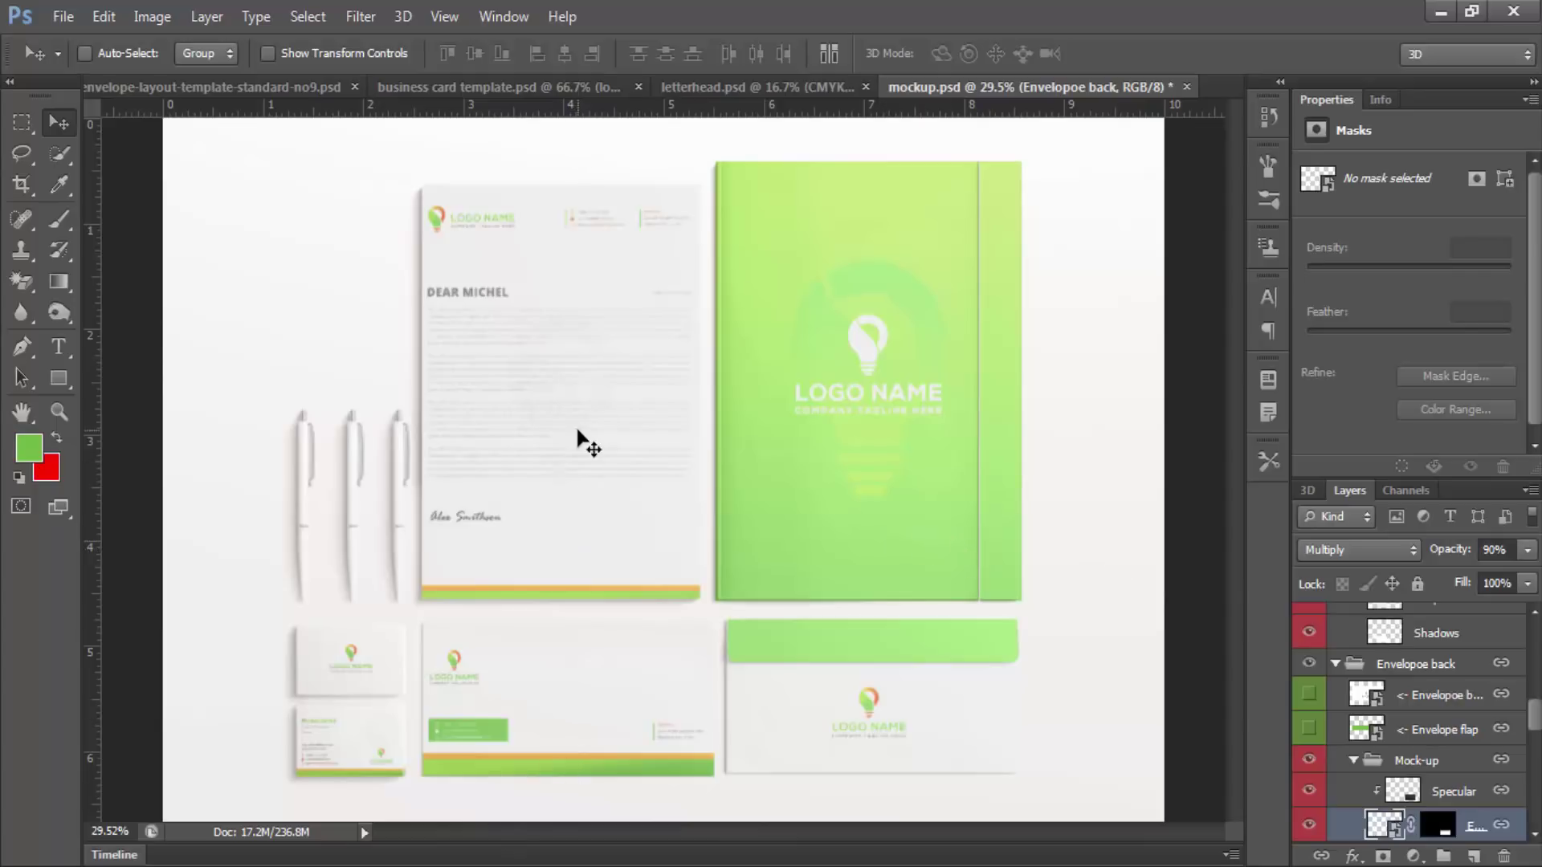
pyautogui.click(143, 89)
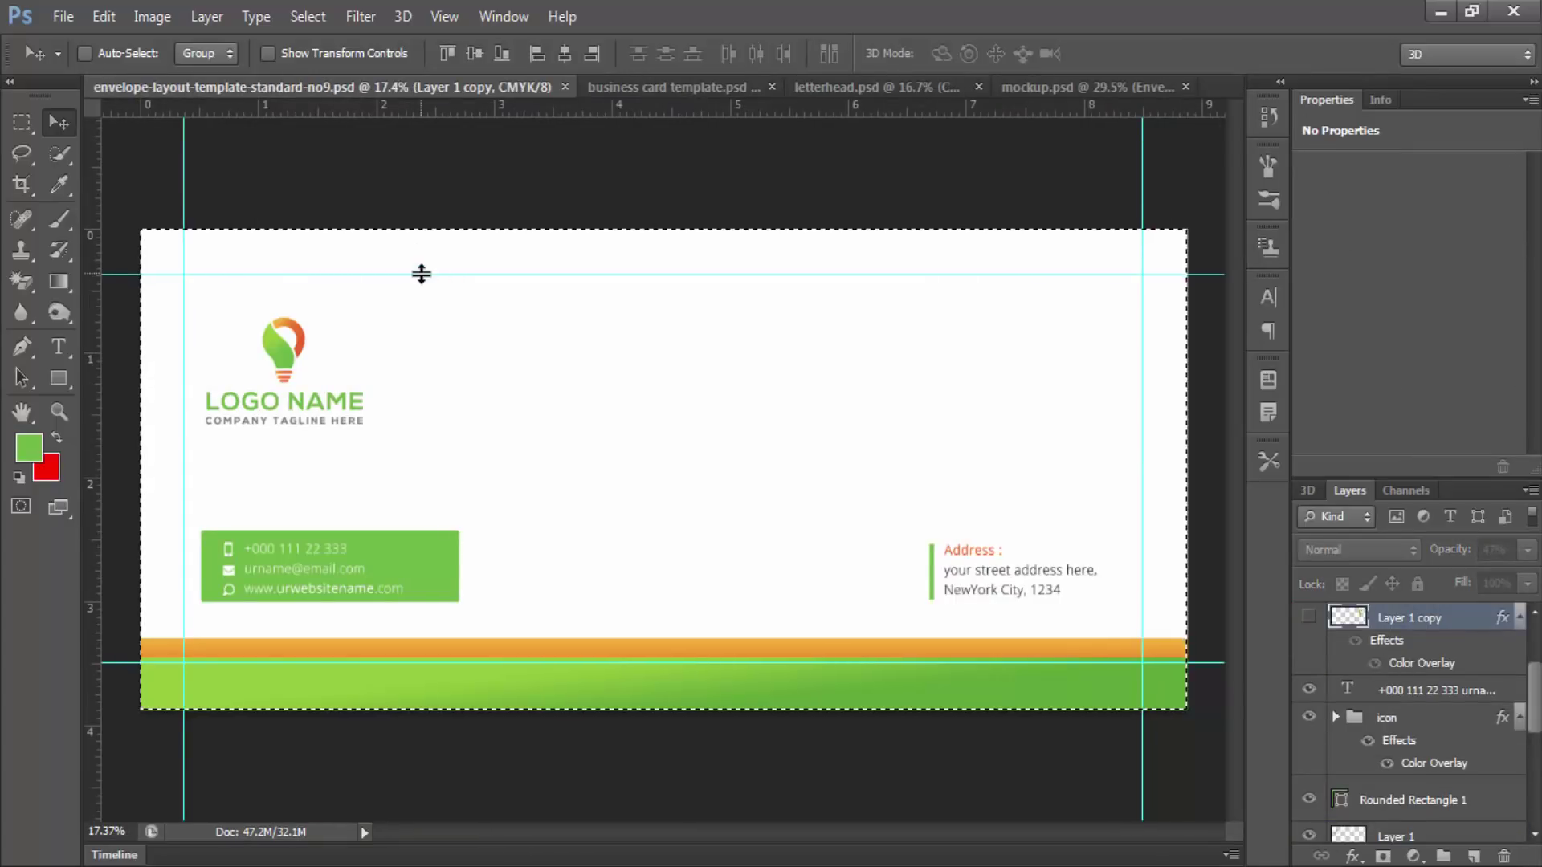
pyautogui.hotkey('ctrl', 'w')
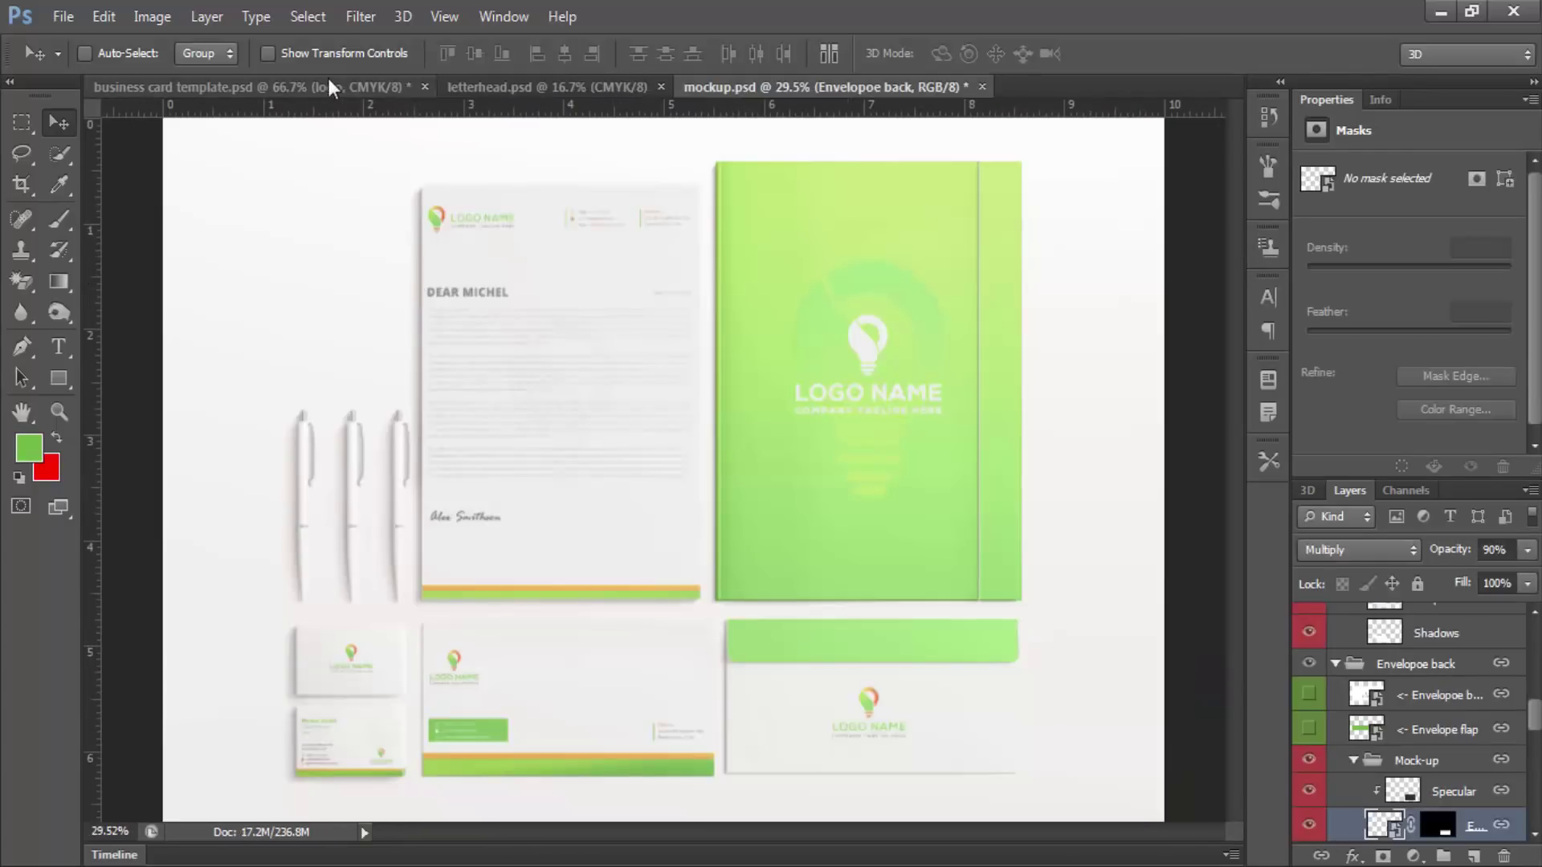
pyautogui.click(328, 80)
pyautogui.click(554, 85)
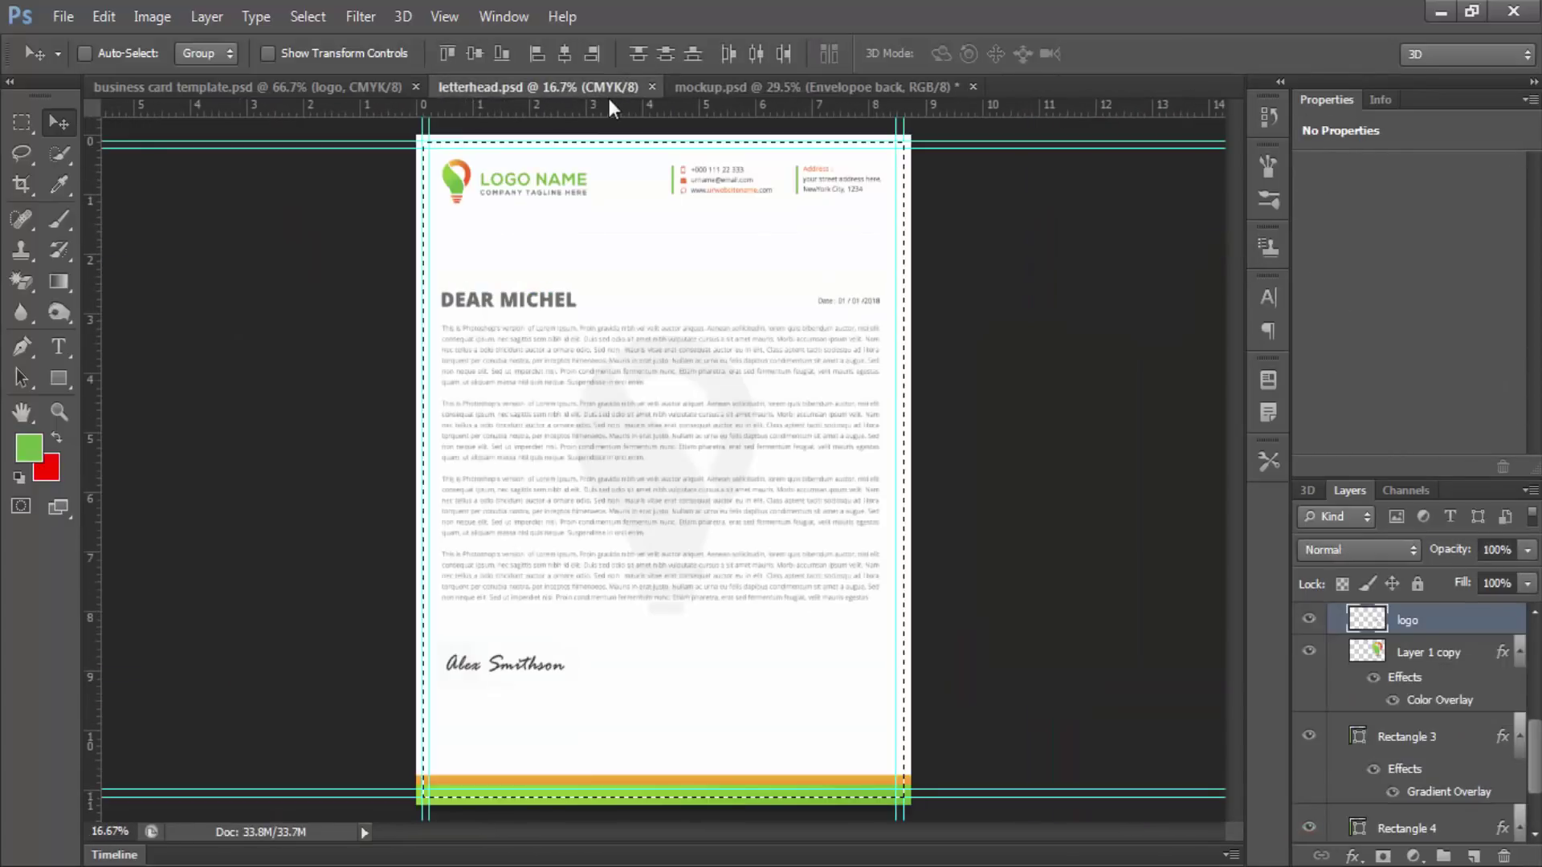
pyautogui.click(731, 87)
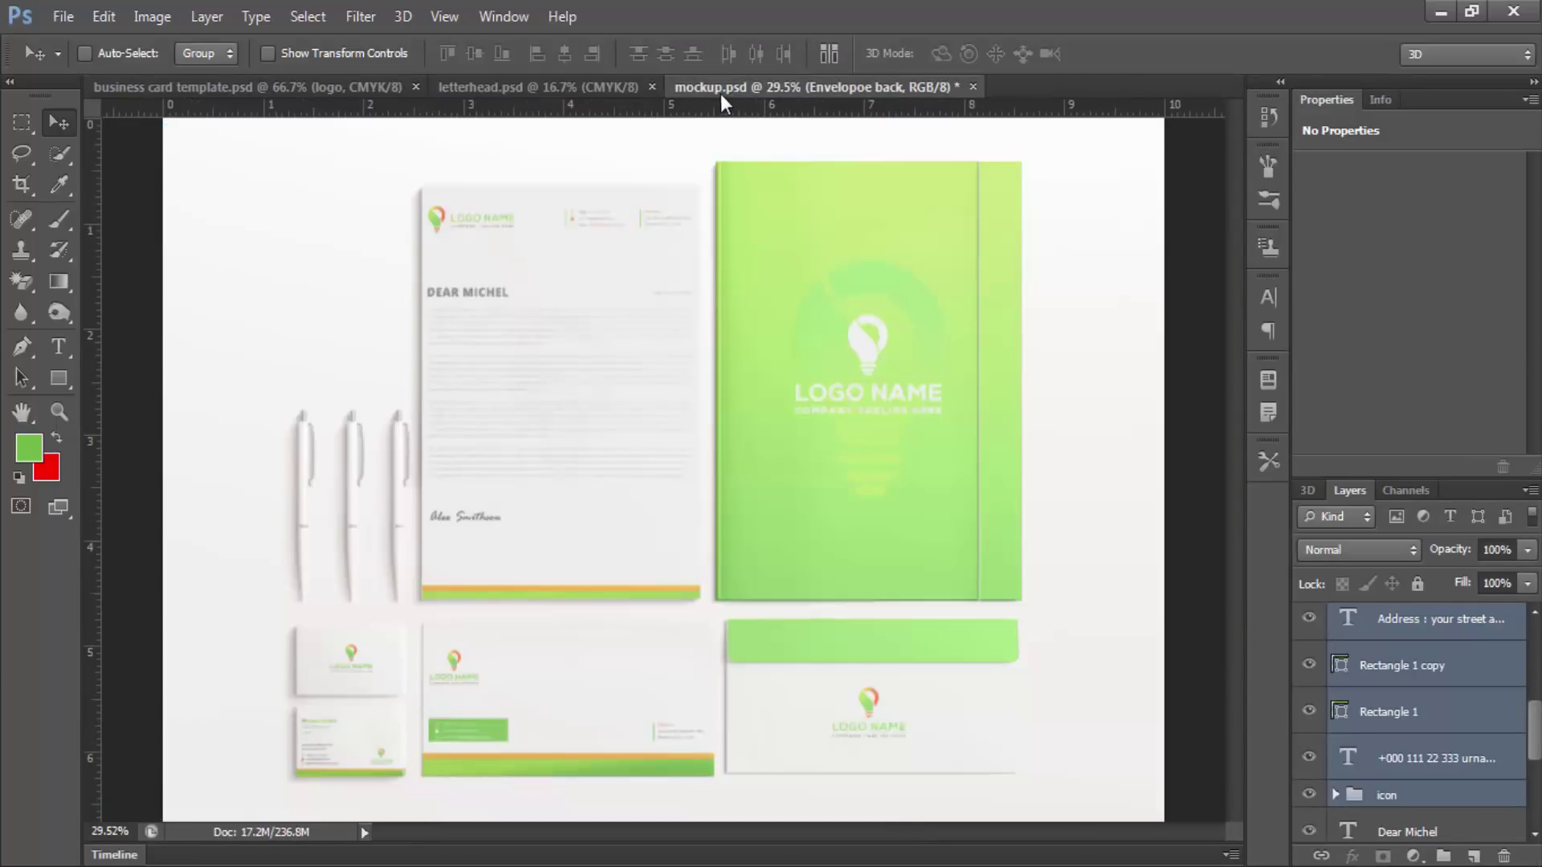
pyautogui.click(505, 88)
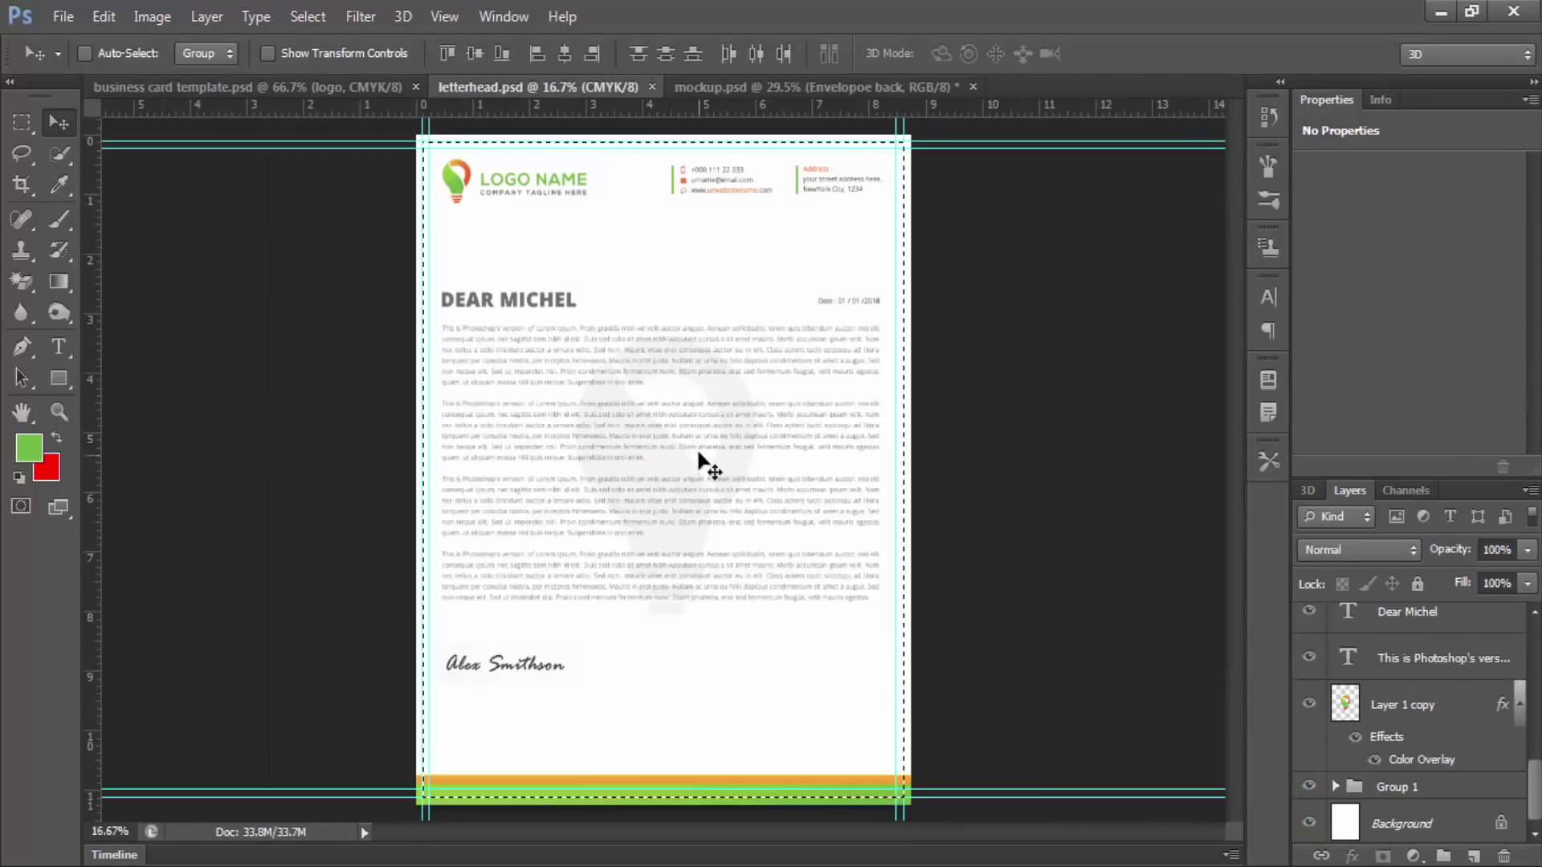
pyautogui.moveTo(699, 477); pyautogui.dragTo(761, 108)
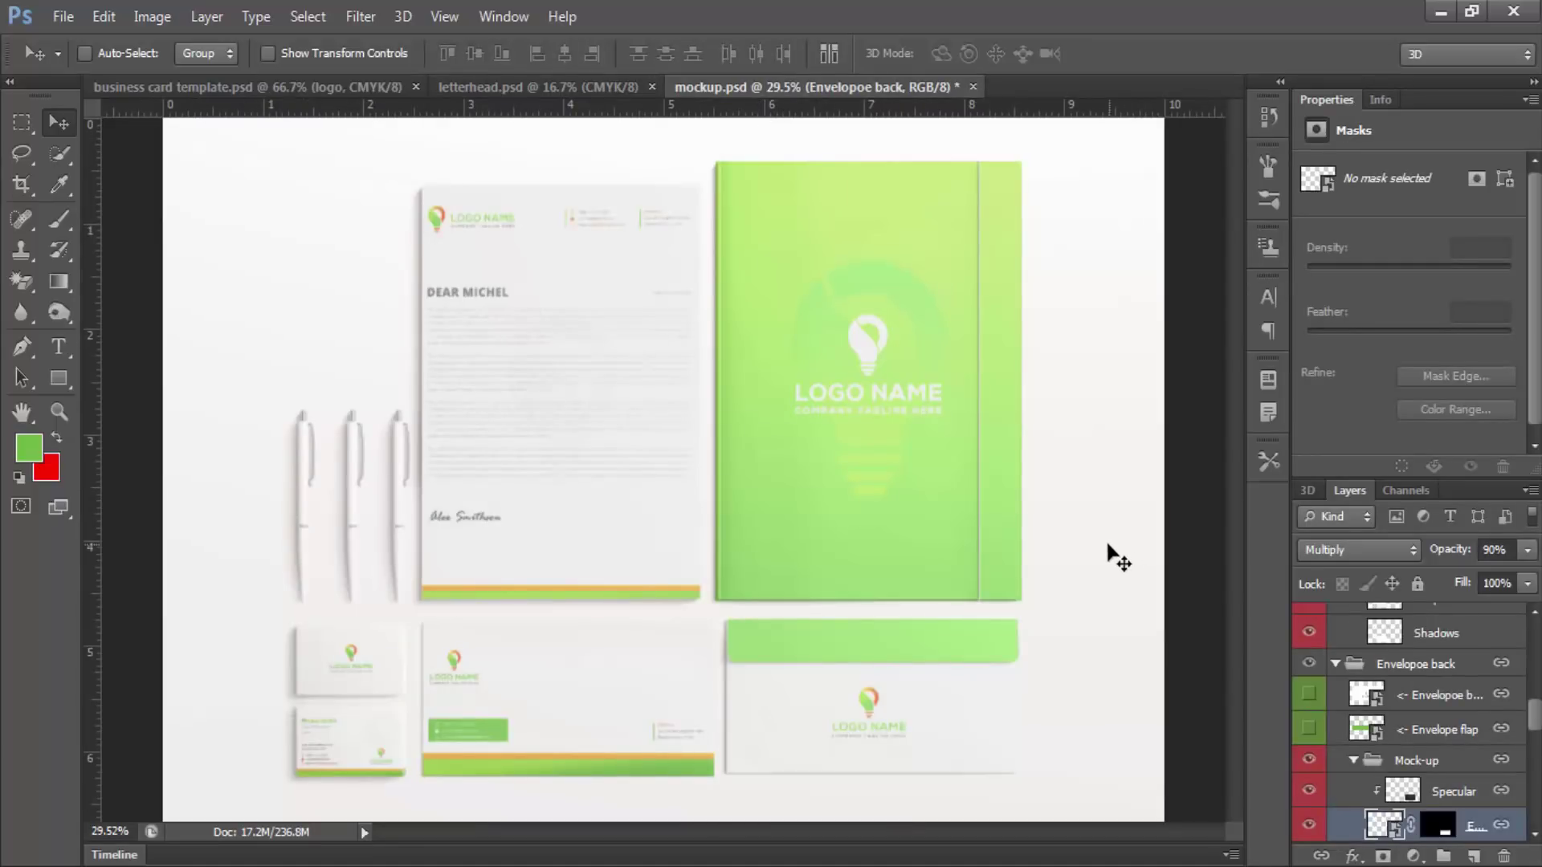
# - Save a JPEG copy of the mockup as mockup.jpg on the Desktop
pyautogui.hotkey('ctrl', 'shift', 's')
pyautogui.click(623, 241)
pyautogui.click(827, 532)
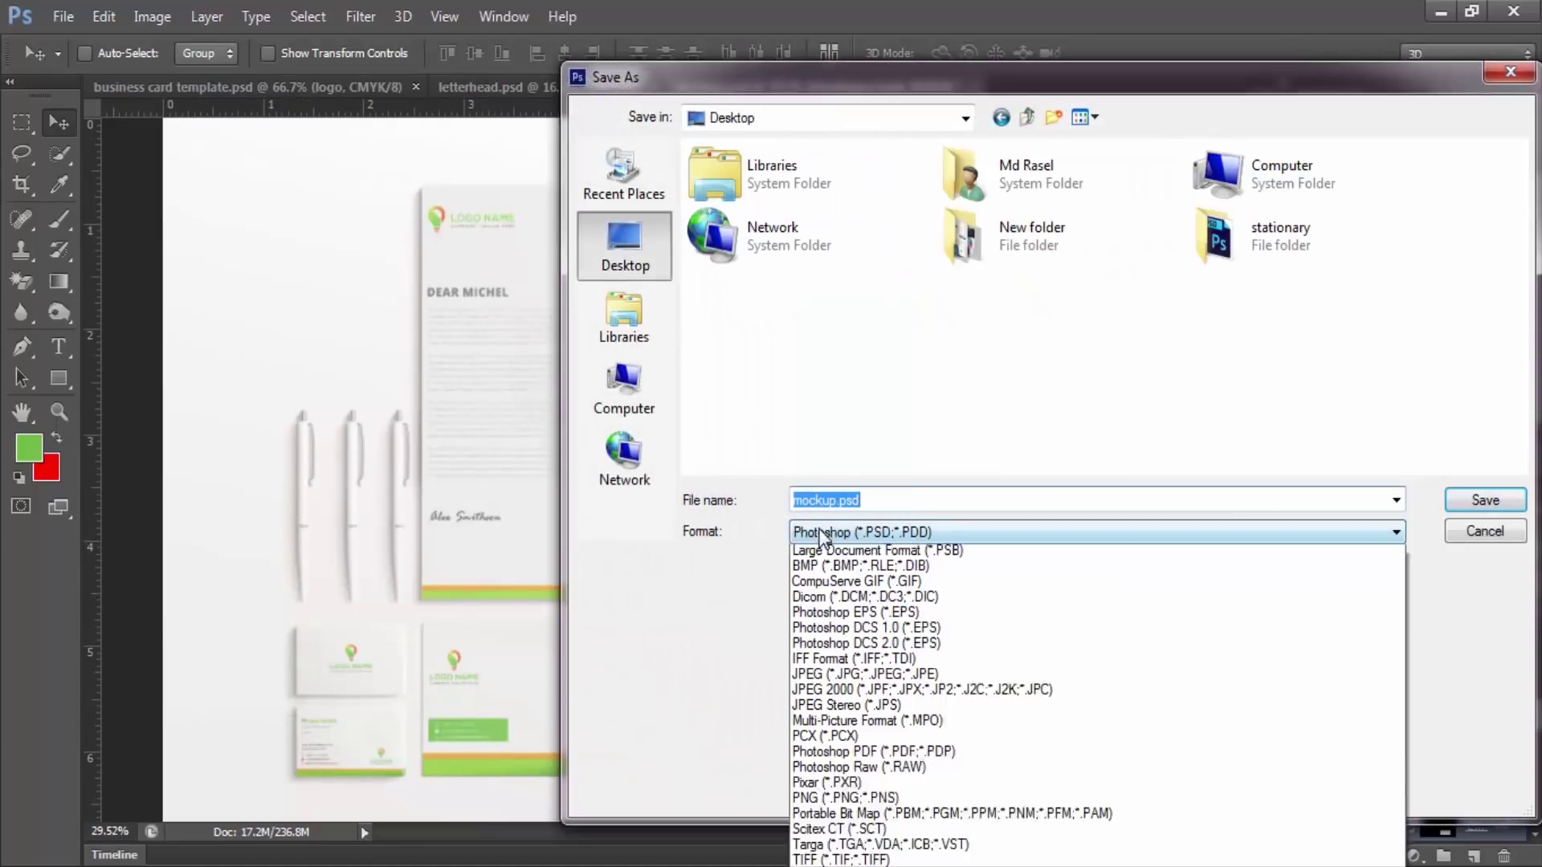
pyautogui.click(836, 692)
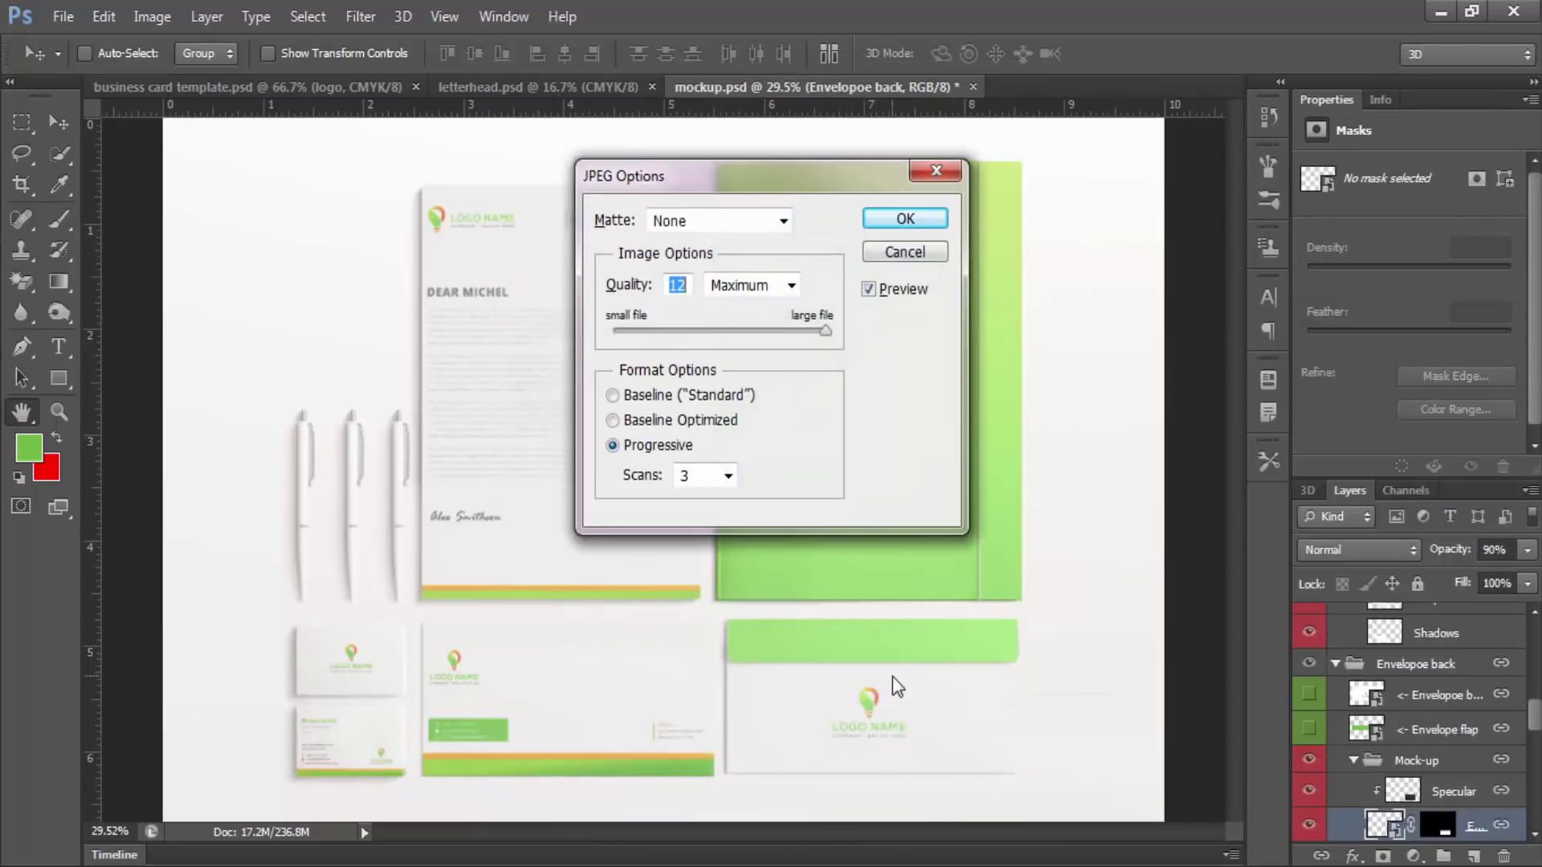
pyautogui.press('Return')
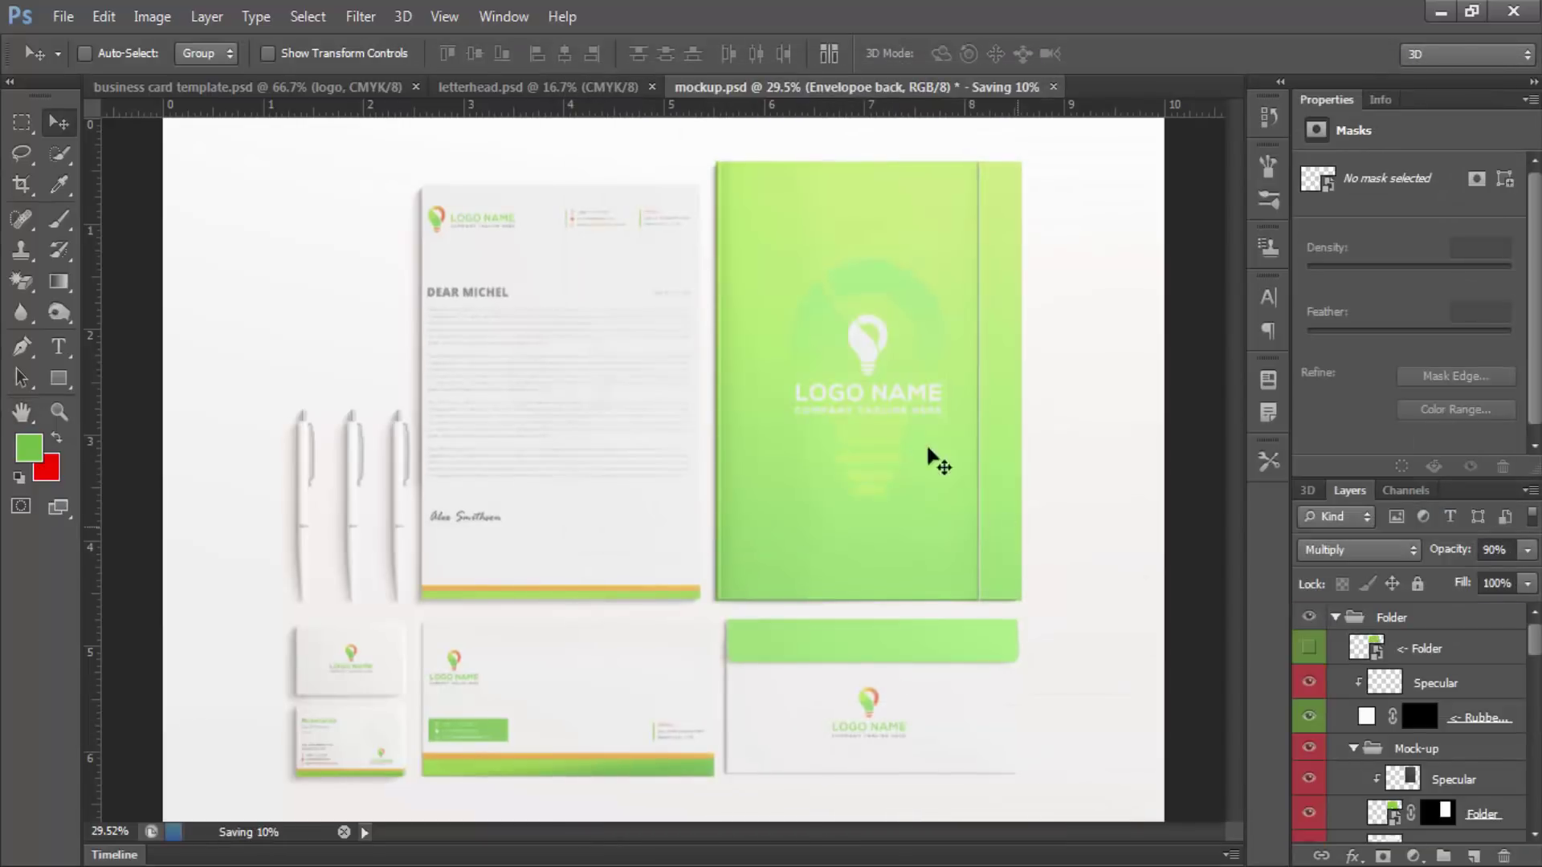
pyautogui.click(943, 411)
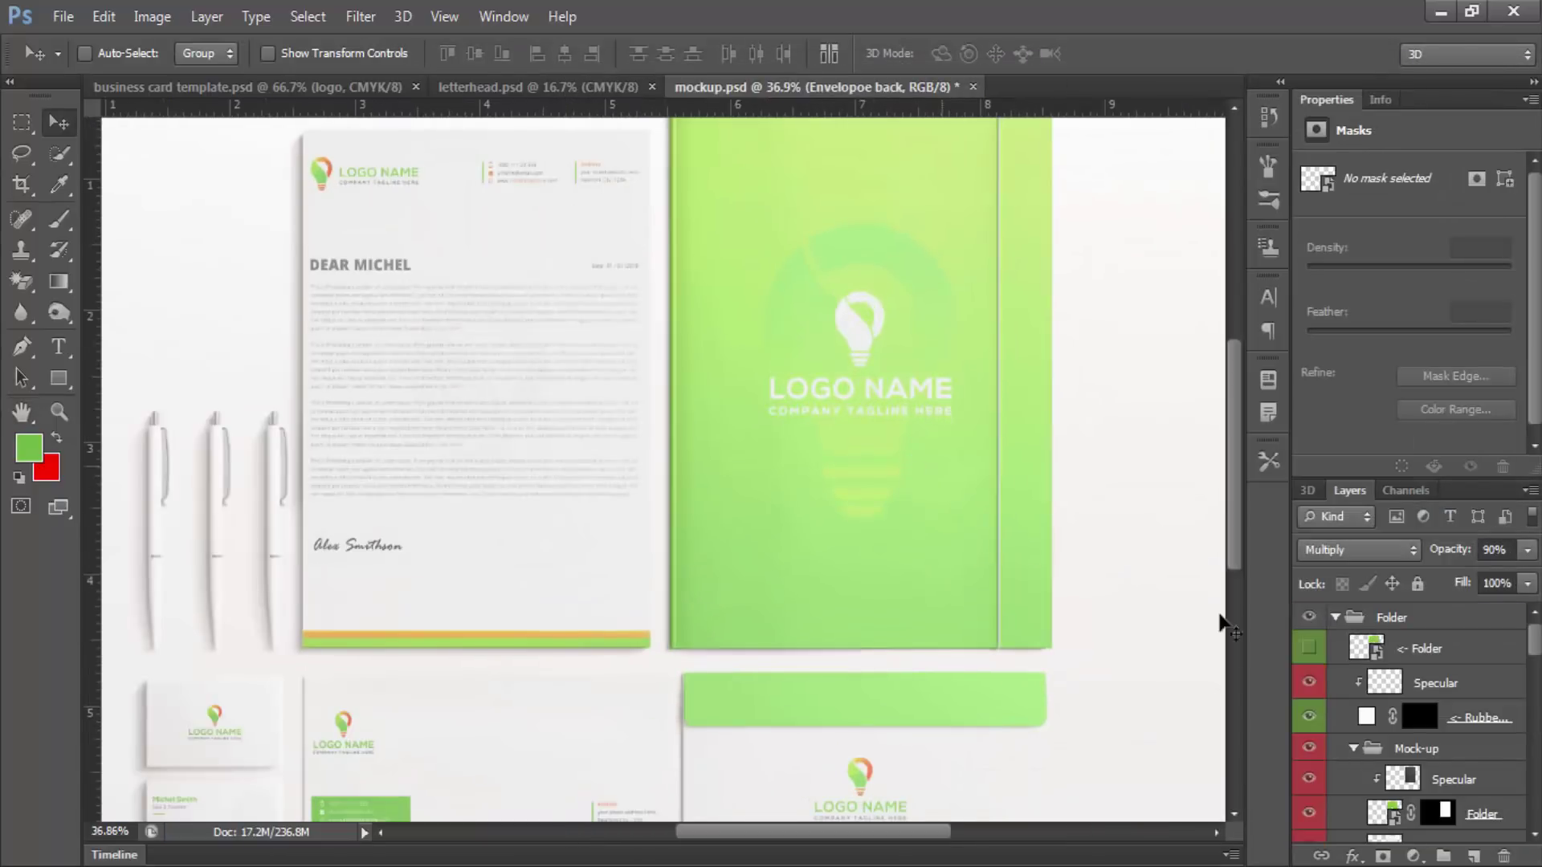
pyautogui.click(498, 88)
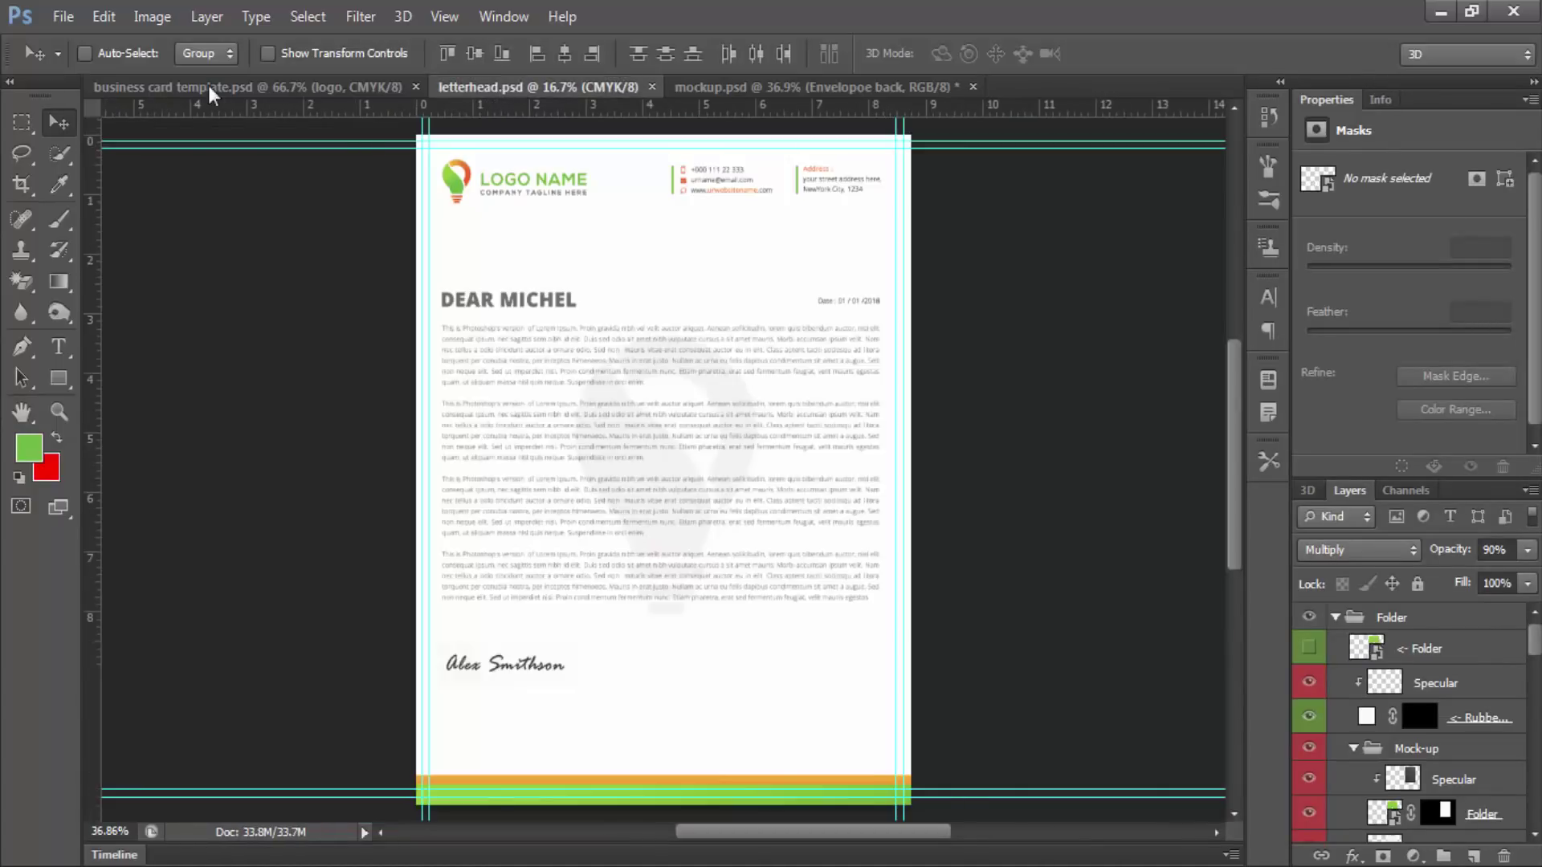
pyautogui.click(745, 84)
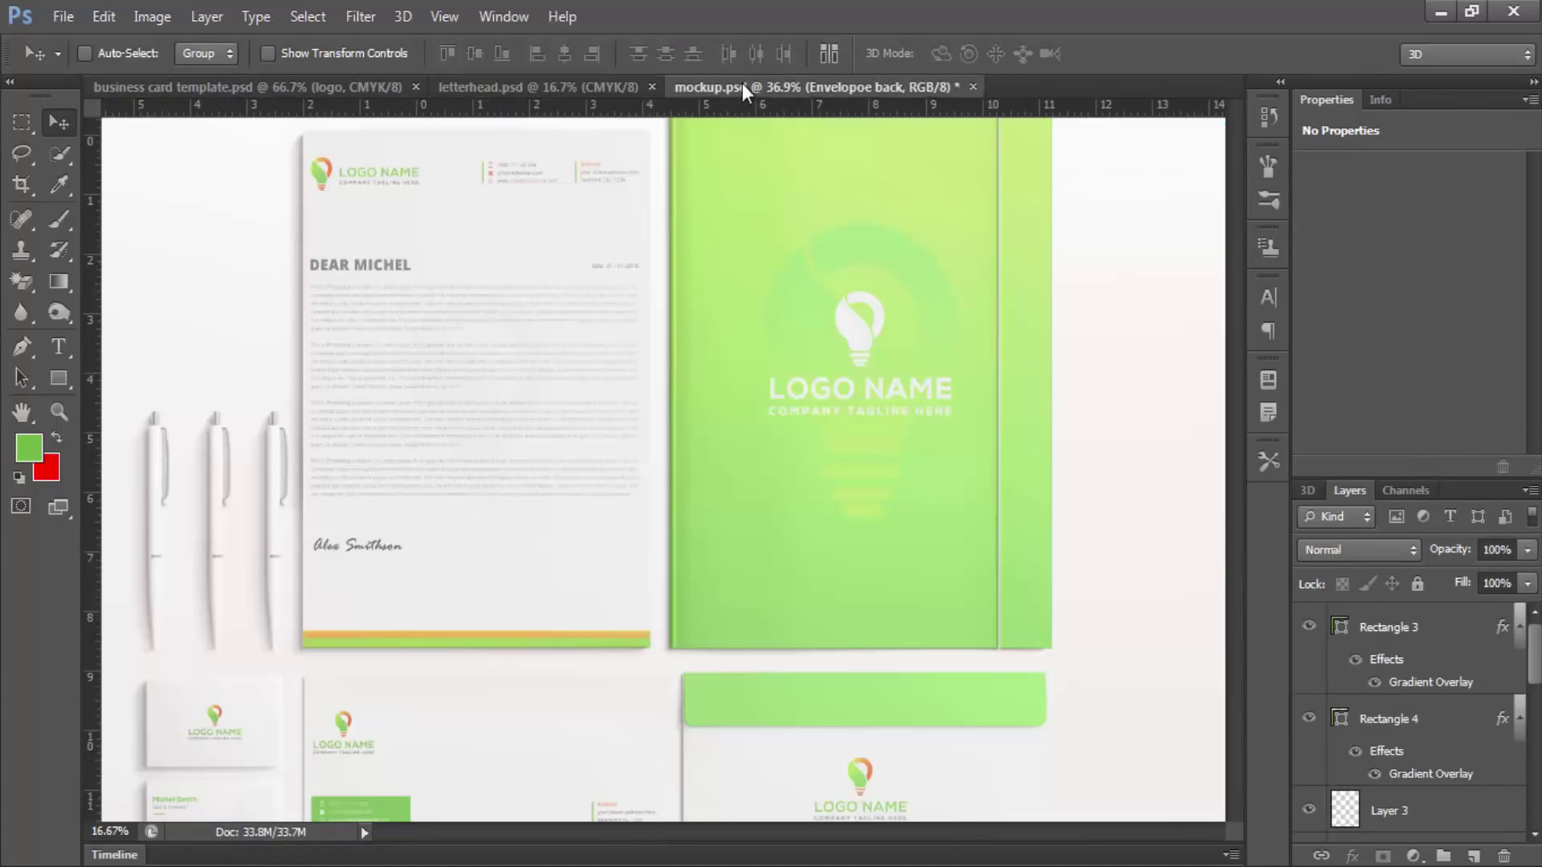
pyautogui.scroll(-2, 465, 703)
pyautogui.scroll(-2, 390, 610)
pyautogui.hscroll(-2, 389, 610)
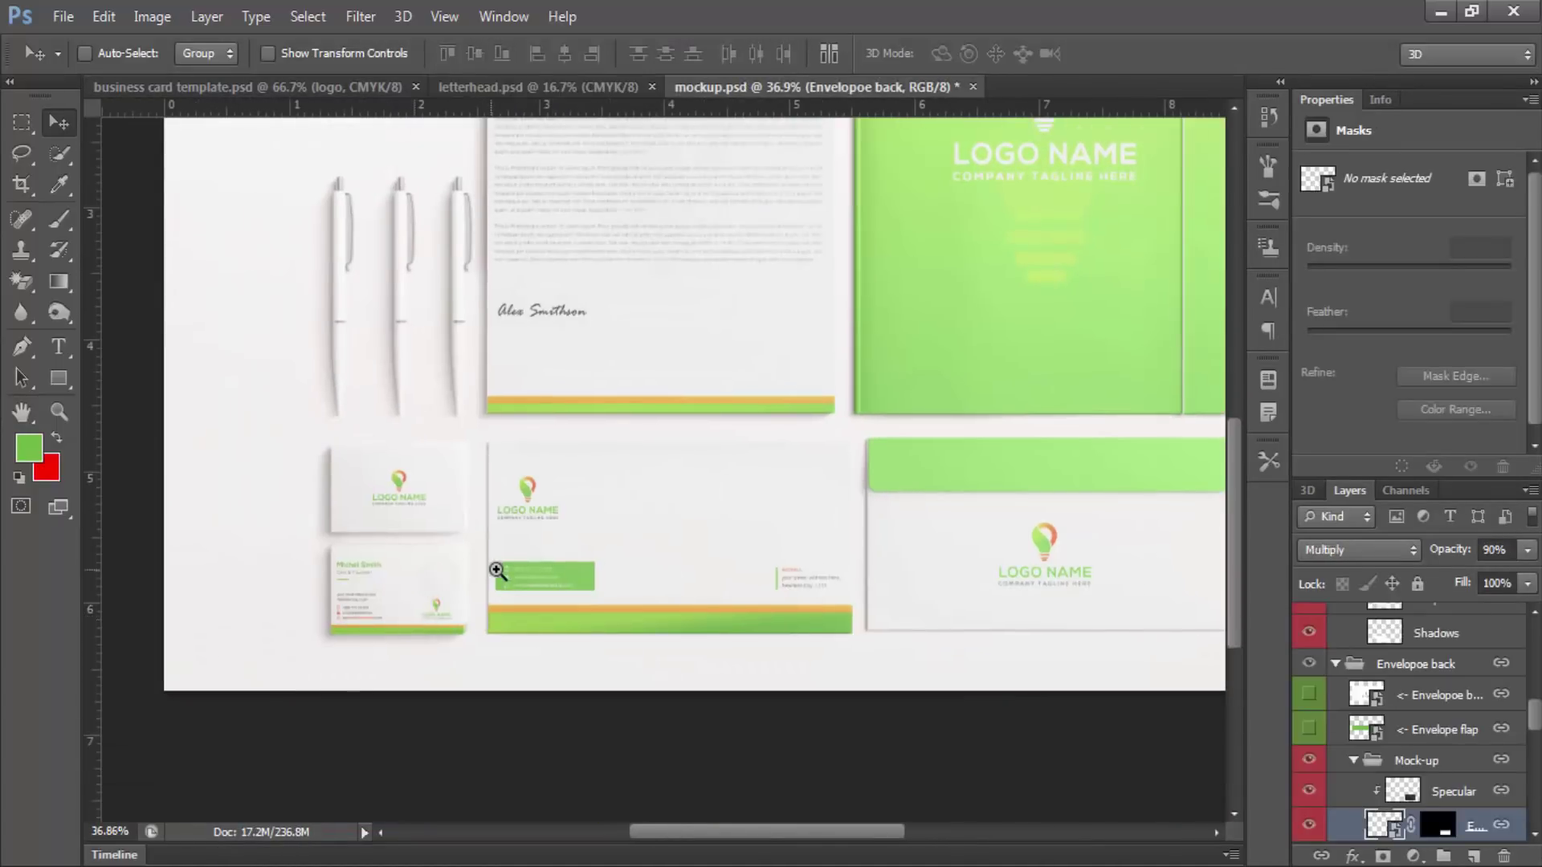
pyautogui.click(248, 89)
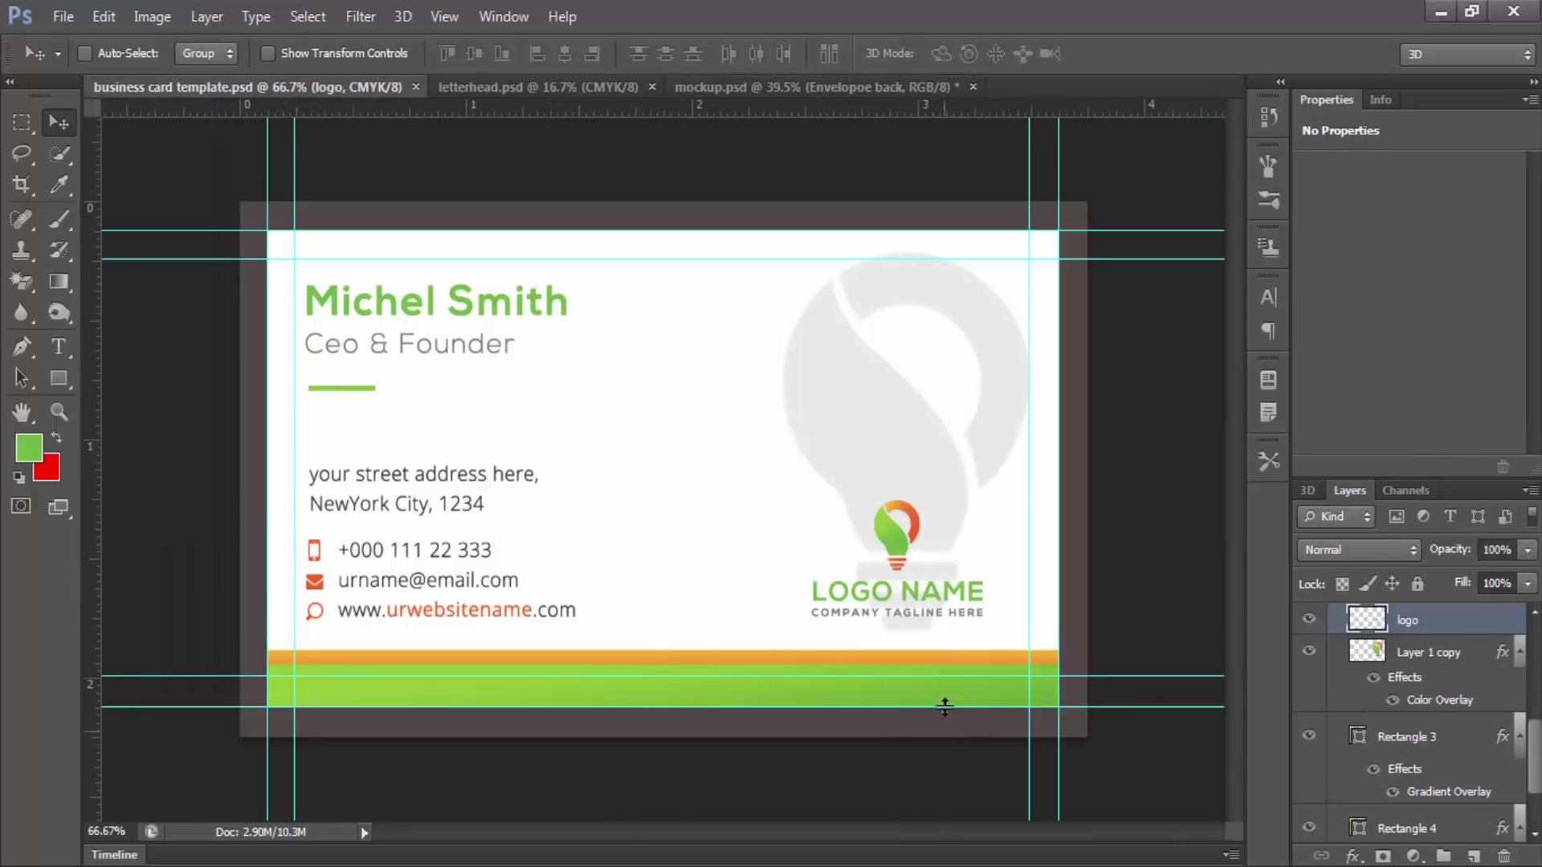
pyautogui.click(523, 87)
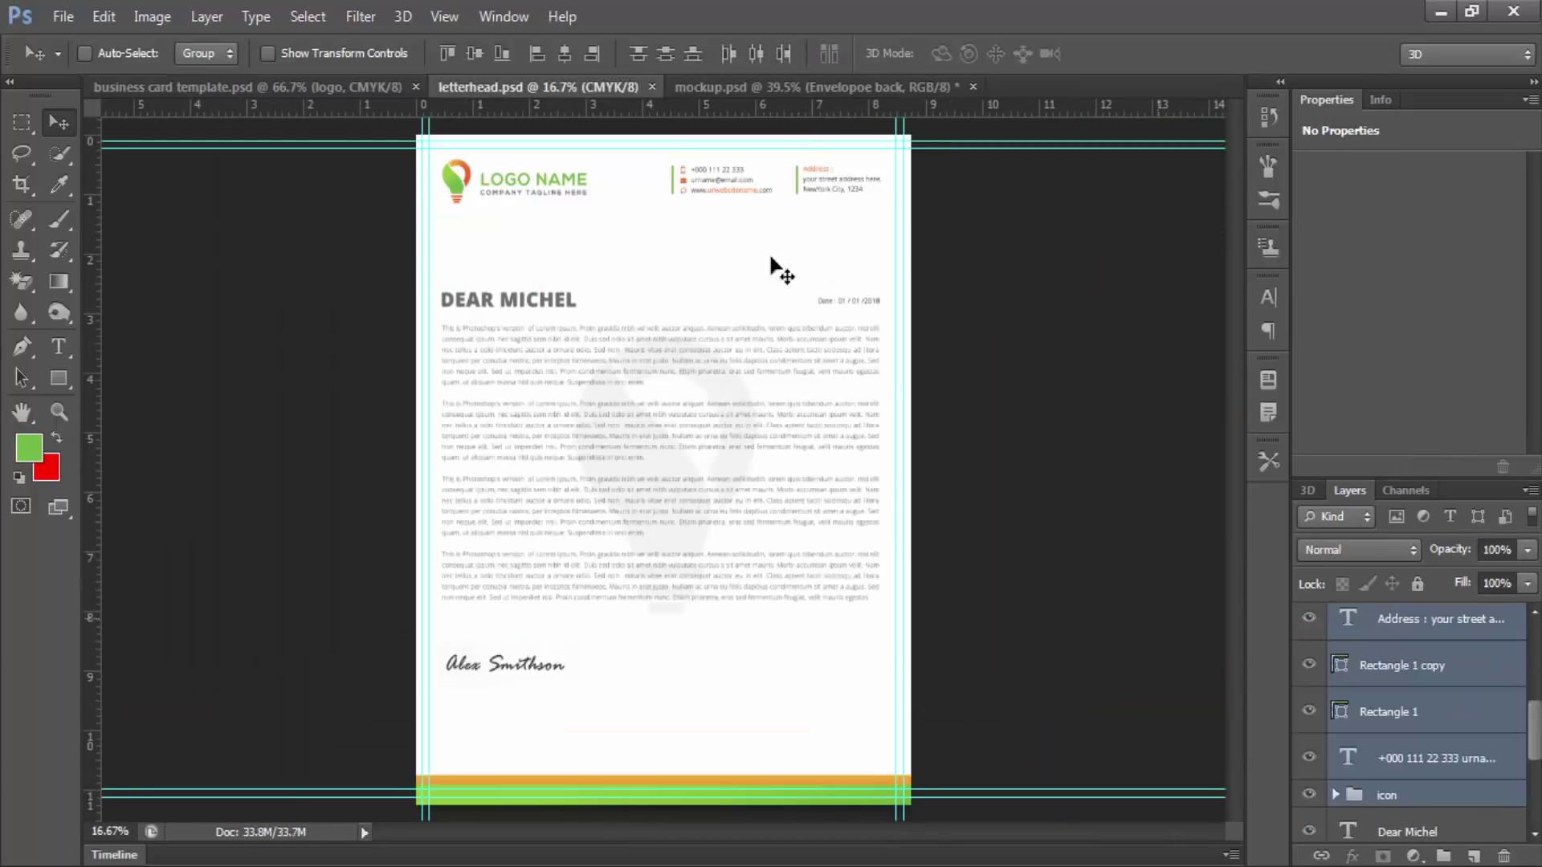
pyautogui.click(787, 89)
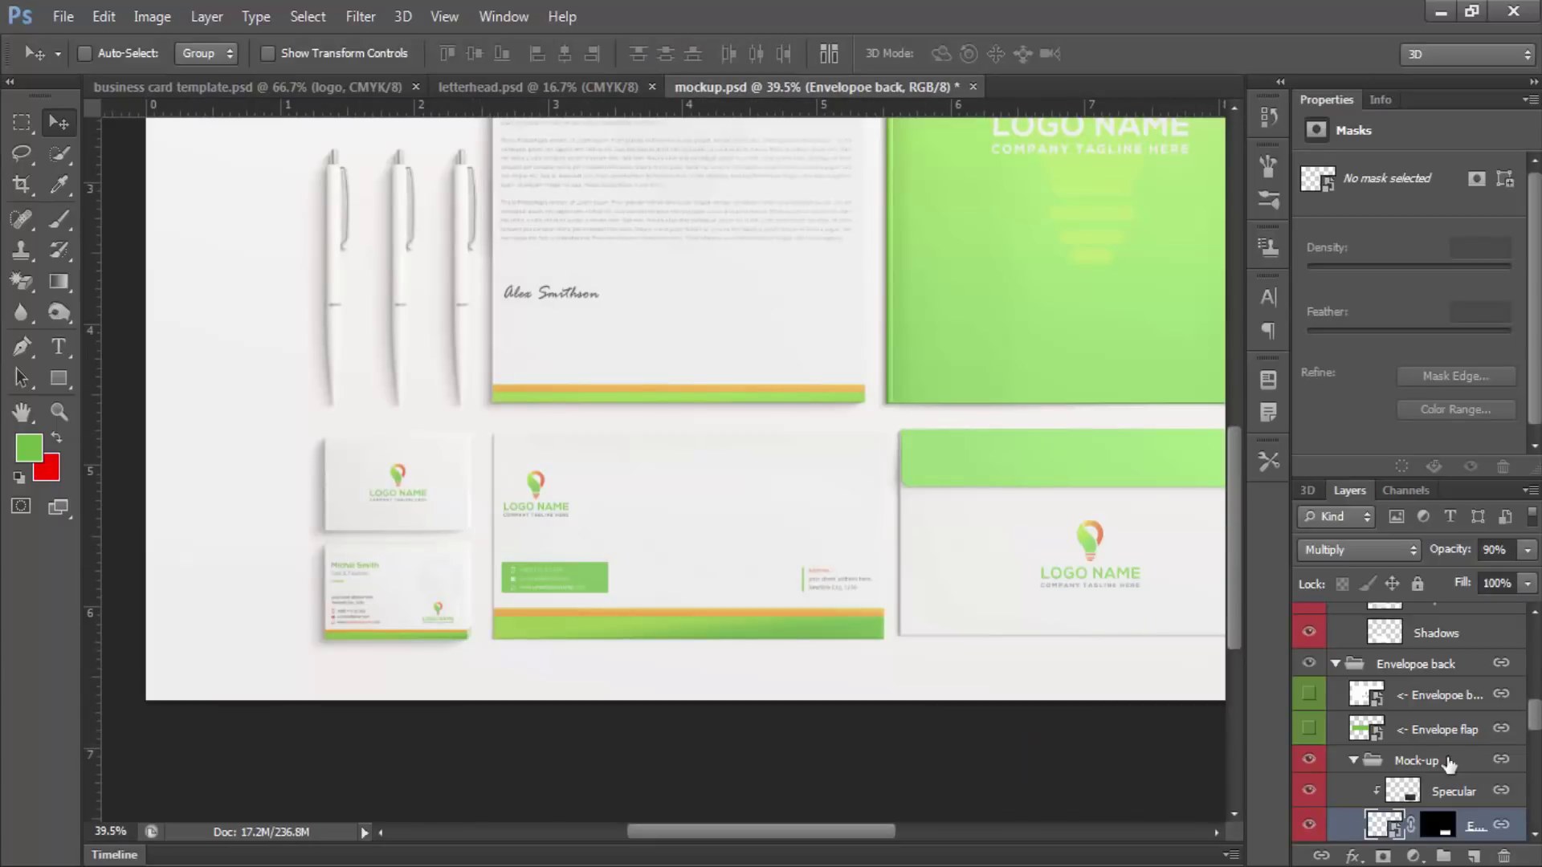
pyautogui.scroll(2, 554, 380)
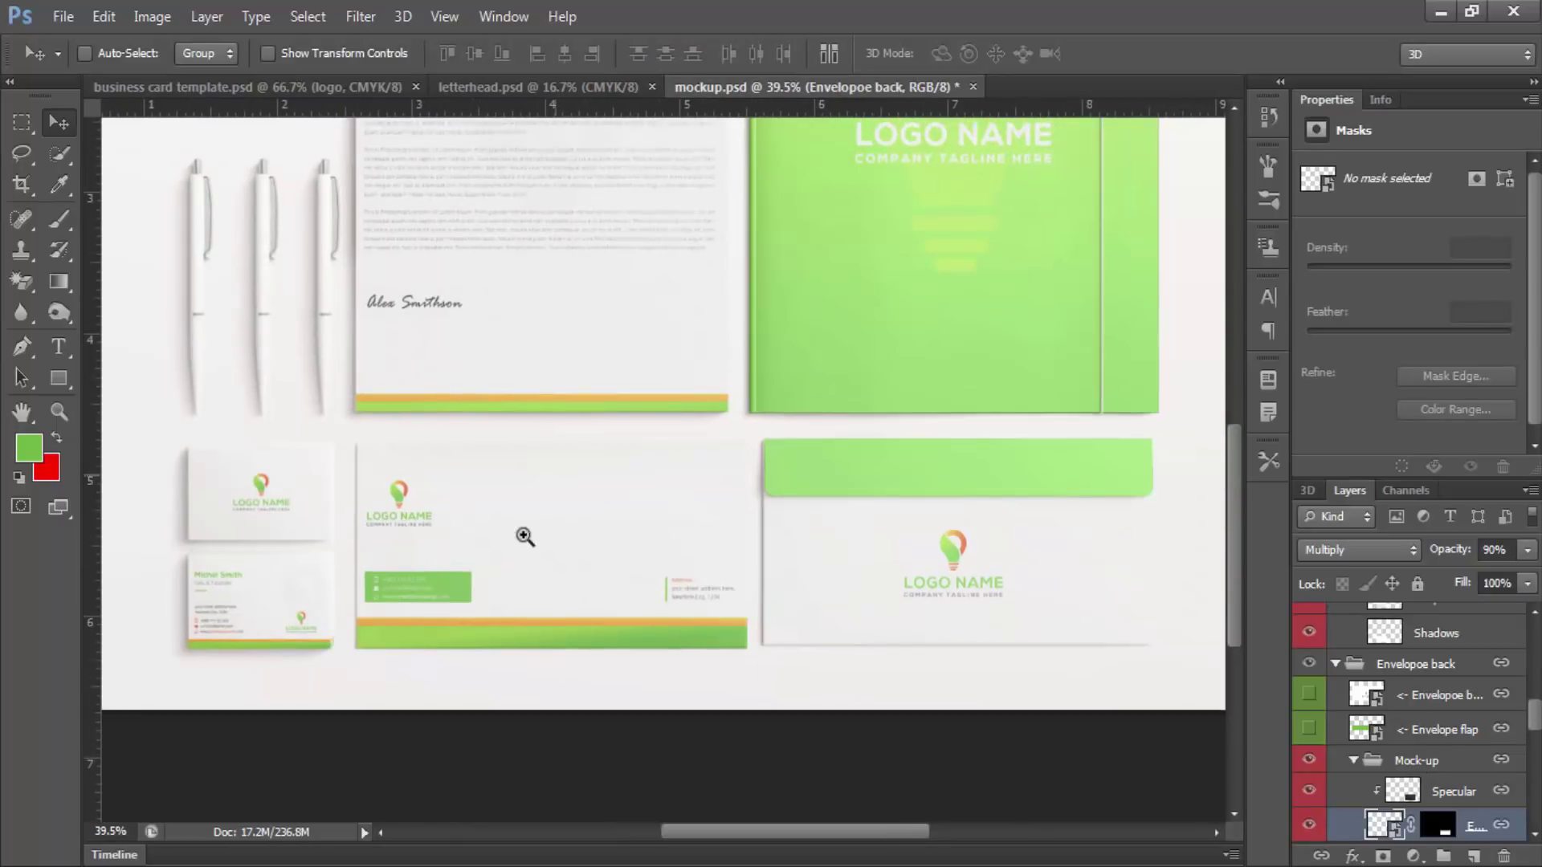
pyautogui.scroll(2, 555, 537)
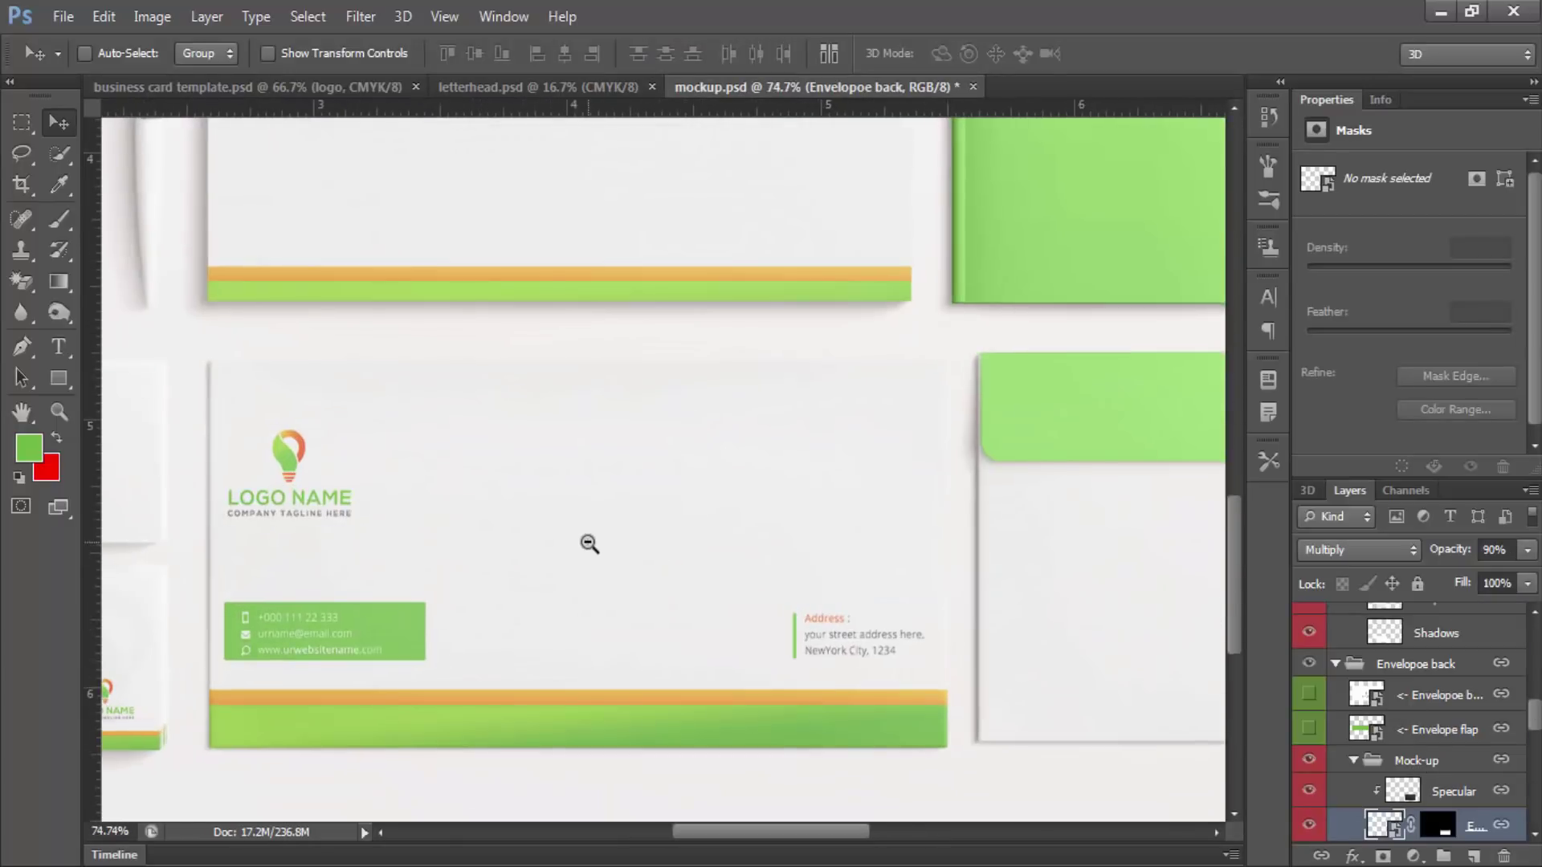
pyautogui.scroll(-2, 589, 544)
pyautogui.scroll(-2, 589, 540)
pyautogui.moveTo(761, 358); pyautogui.dragTo(553, 518)
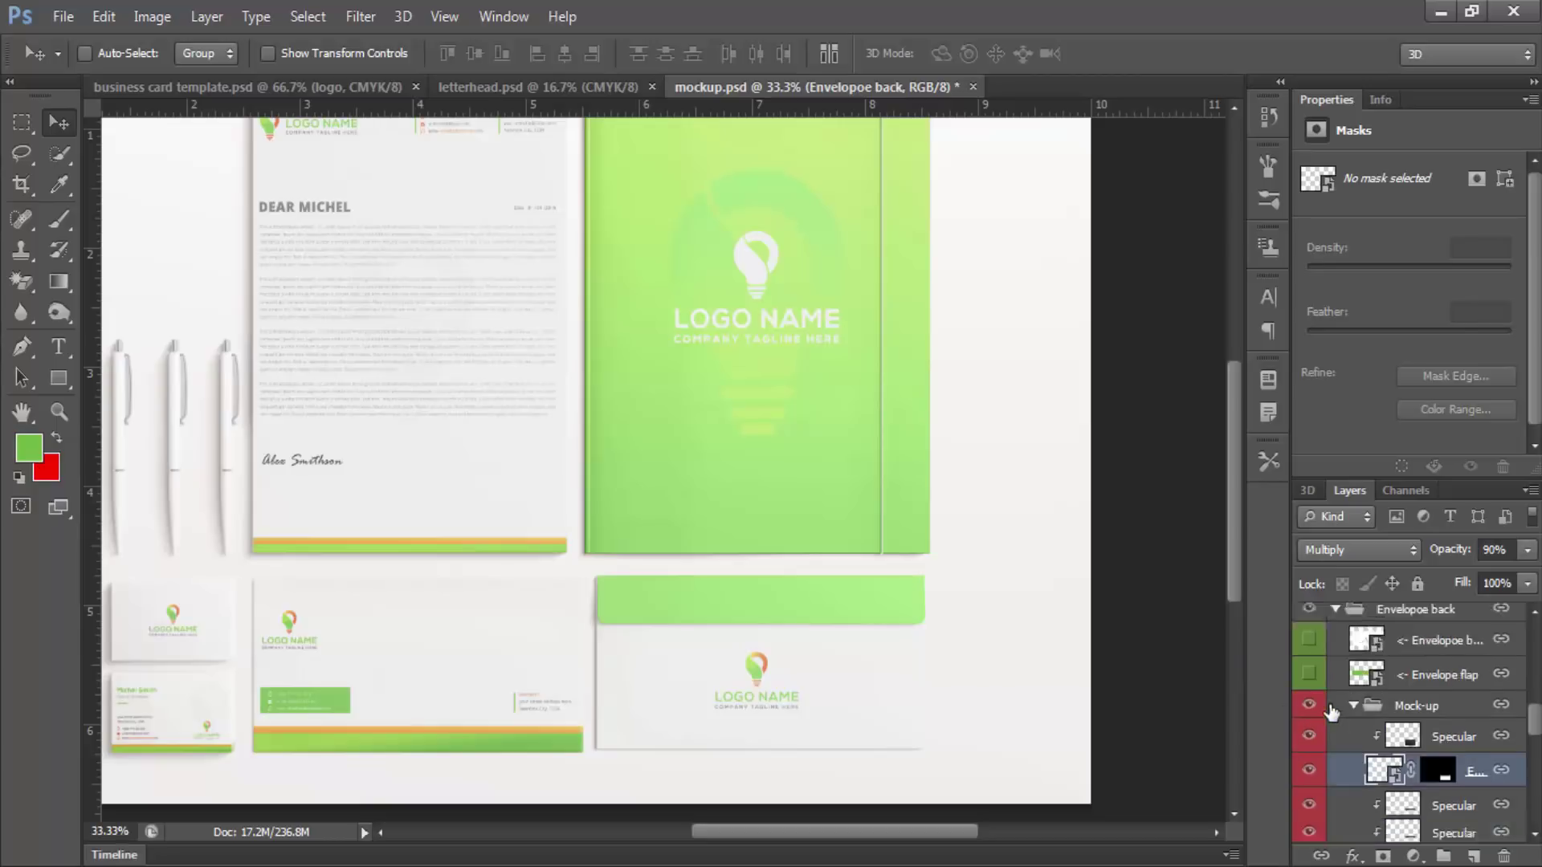
pyautogui.scroll(-3, 1305, 719)
pyautogui.scroll(-2, 1303, 720)
pyautogui.scroll(-2, 1392, 771)
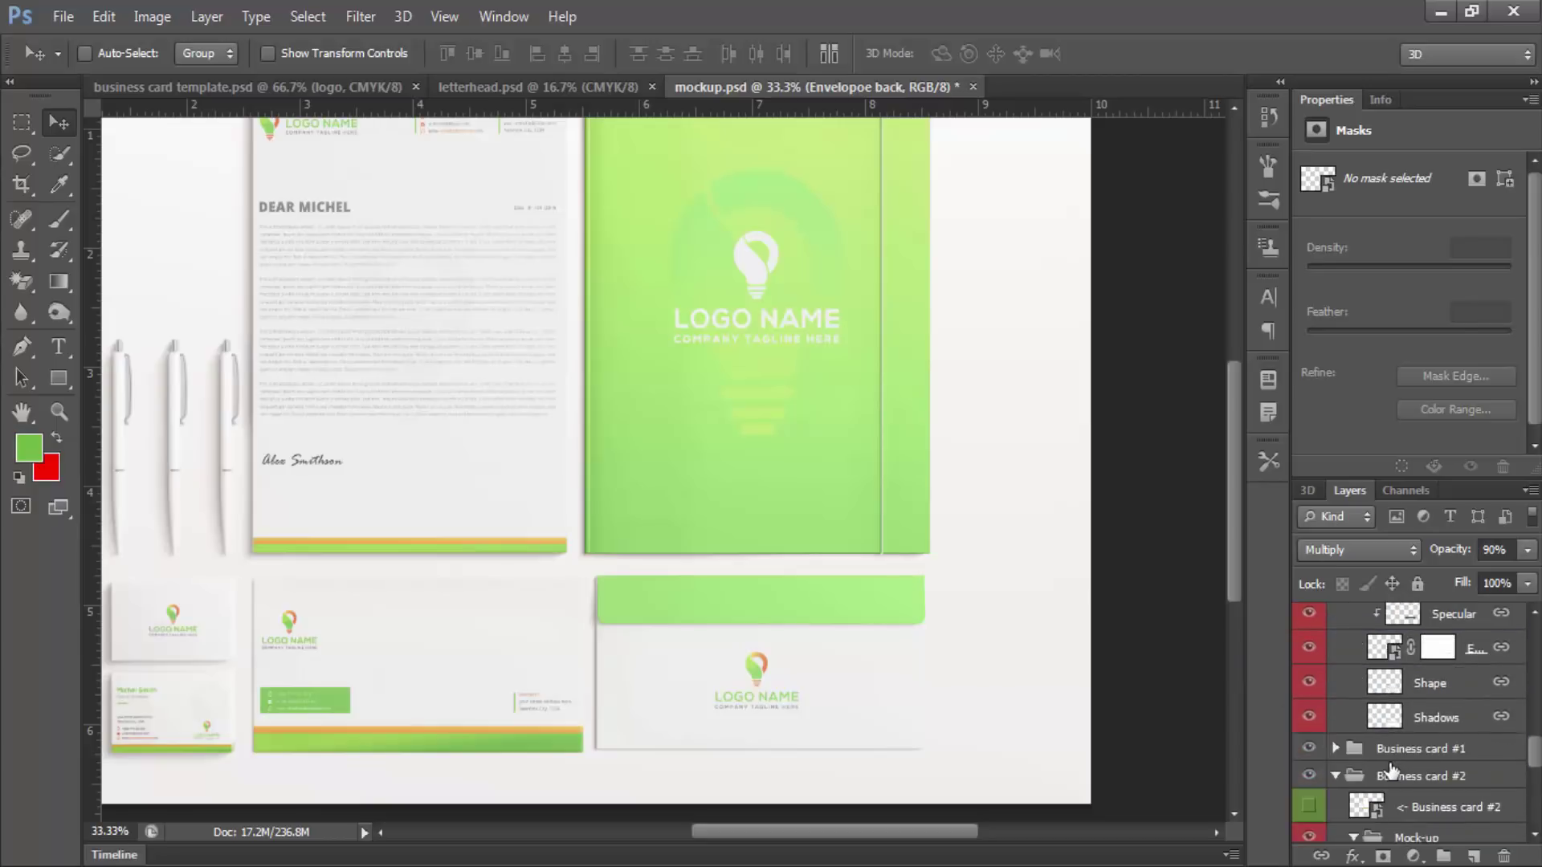
pyautogui.scroll(-1, 1339, 751)
pyautogui.scroll(-2, 1366, 771)
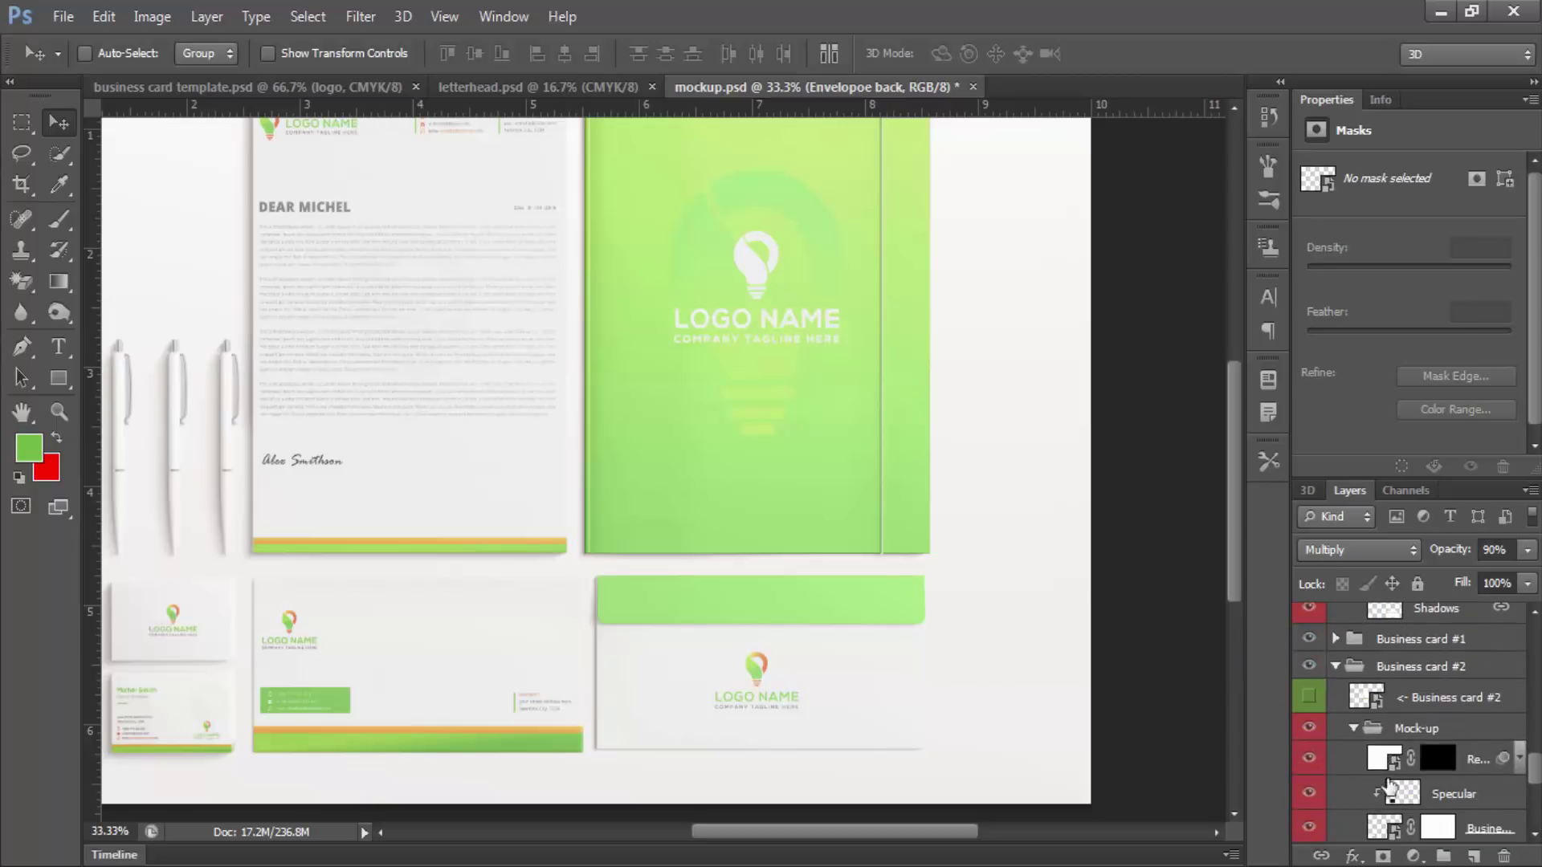
pyautogui.click(1396, 762)
pyautogui.scroll(5, 1434, 719)
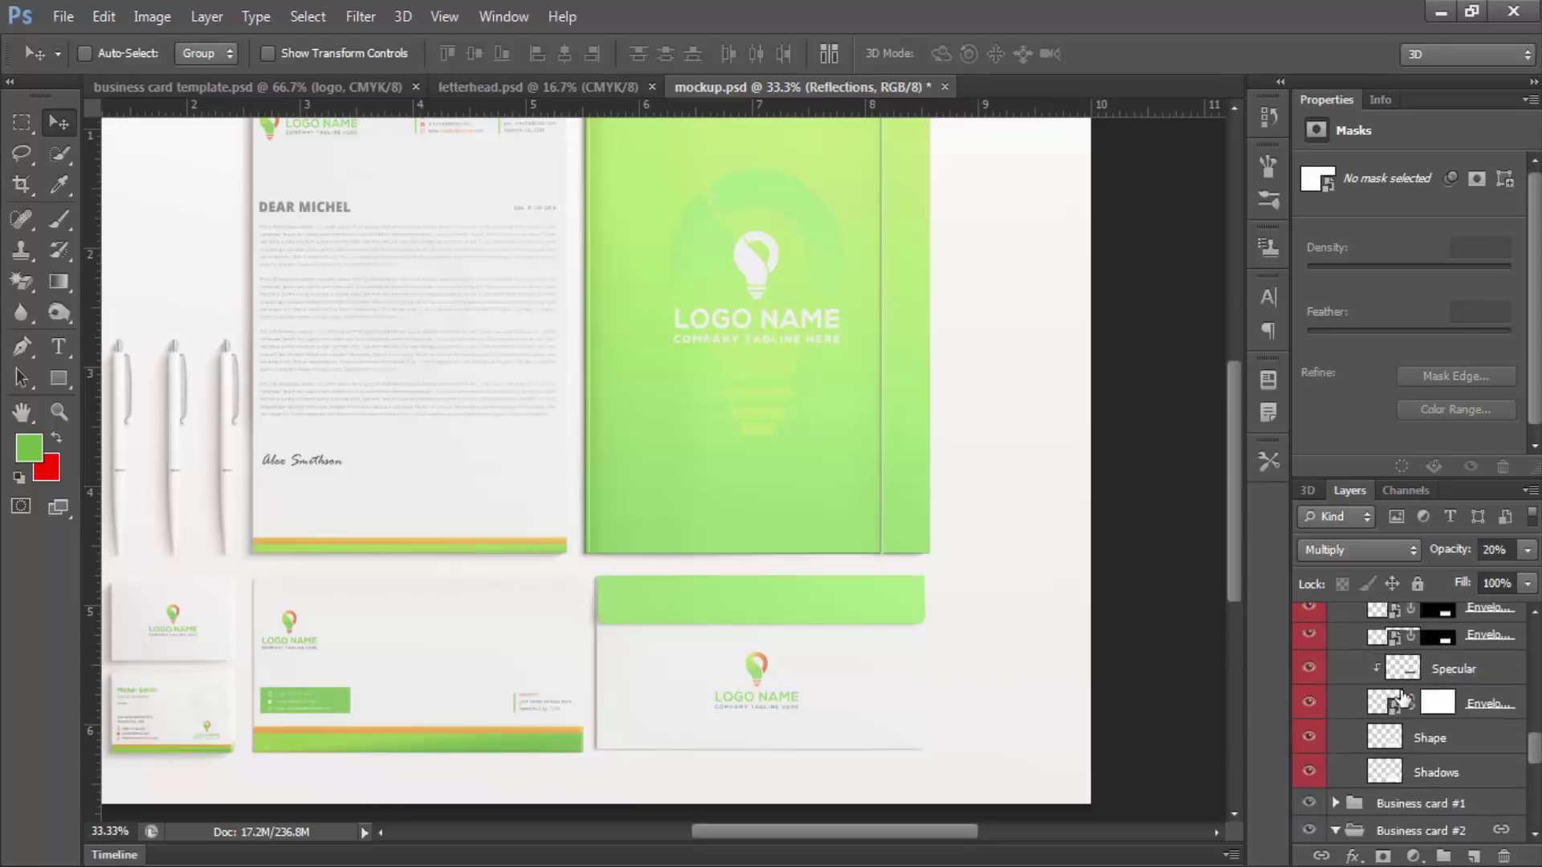
pyautogui.scroll(5, 1400, 709)
pyautogui.scroll(3, 1401, 715)
pyautogui.scroll(2, 1410, 735)
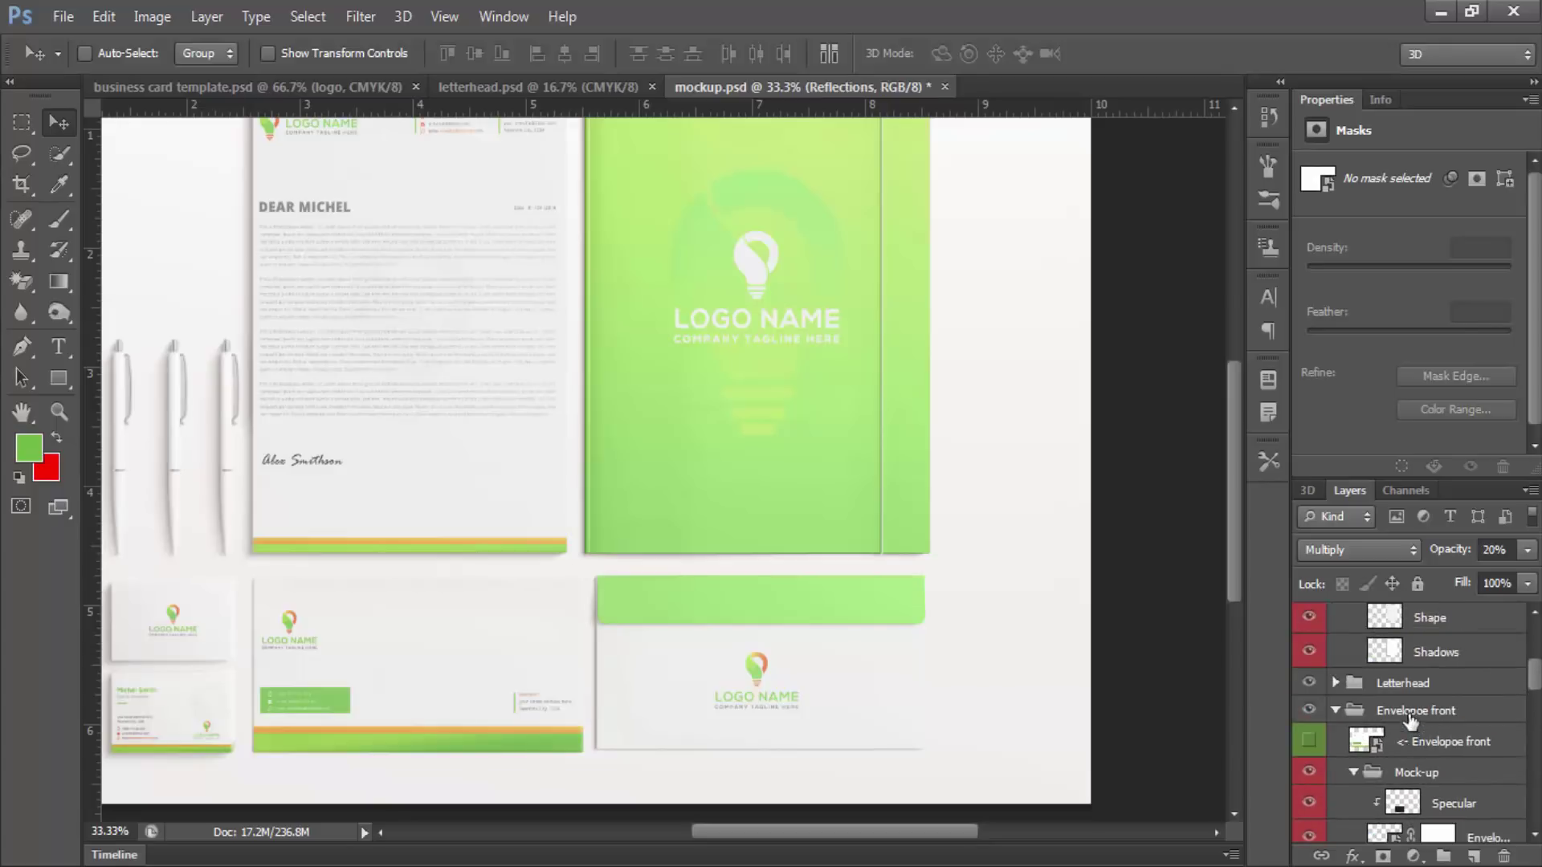
pyautogui.click(1354, 687)
pyautogui.click(1372, 721)
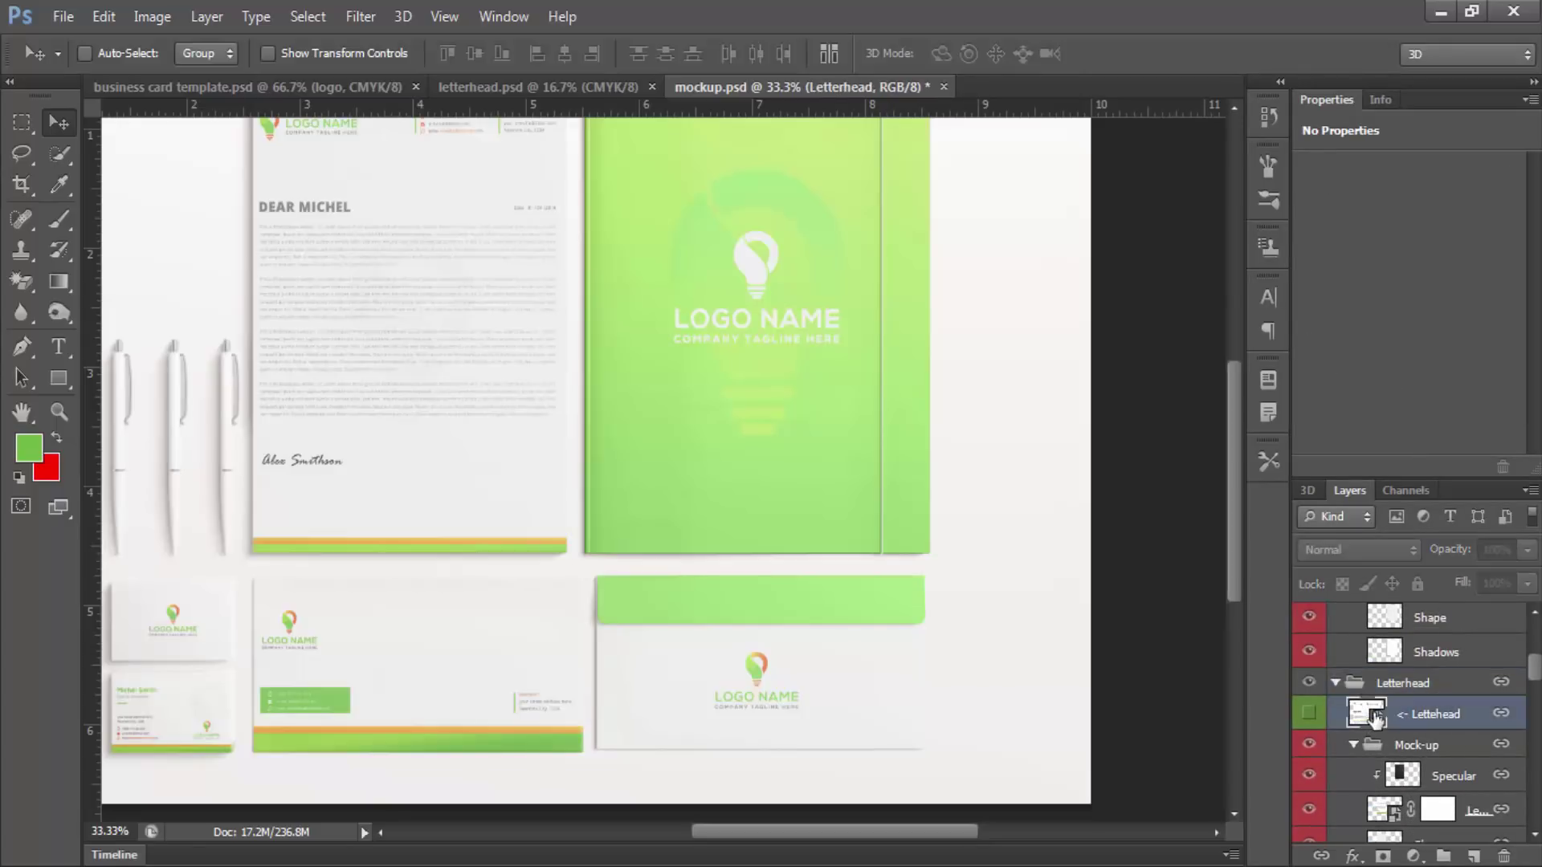
pyautogui.scroll(3, 1406, 763)
pyautogui.scroll(2, 1405, 767)
# - In Folder #1.psb, hide the faded lightbulb background layer, Layer 1 copy
pyautogui.doubleClick(1402, 763)
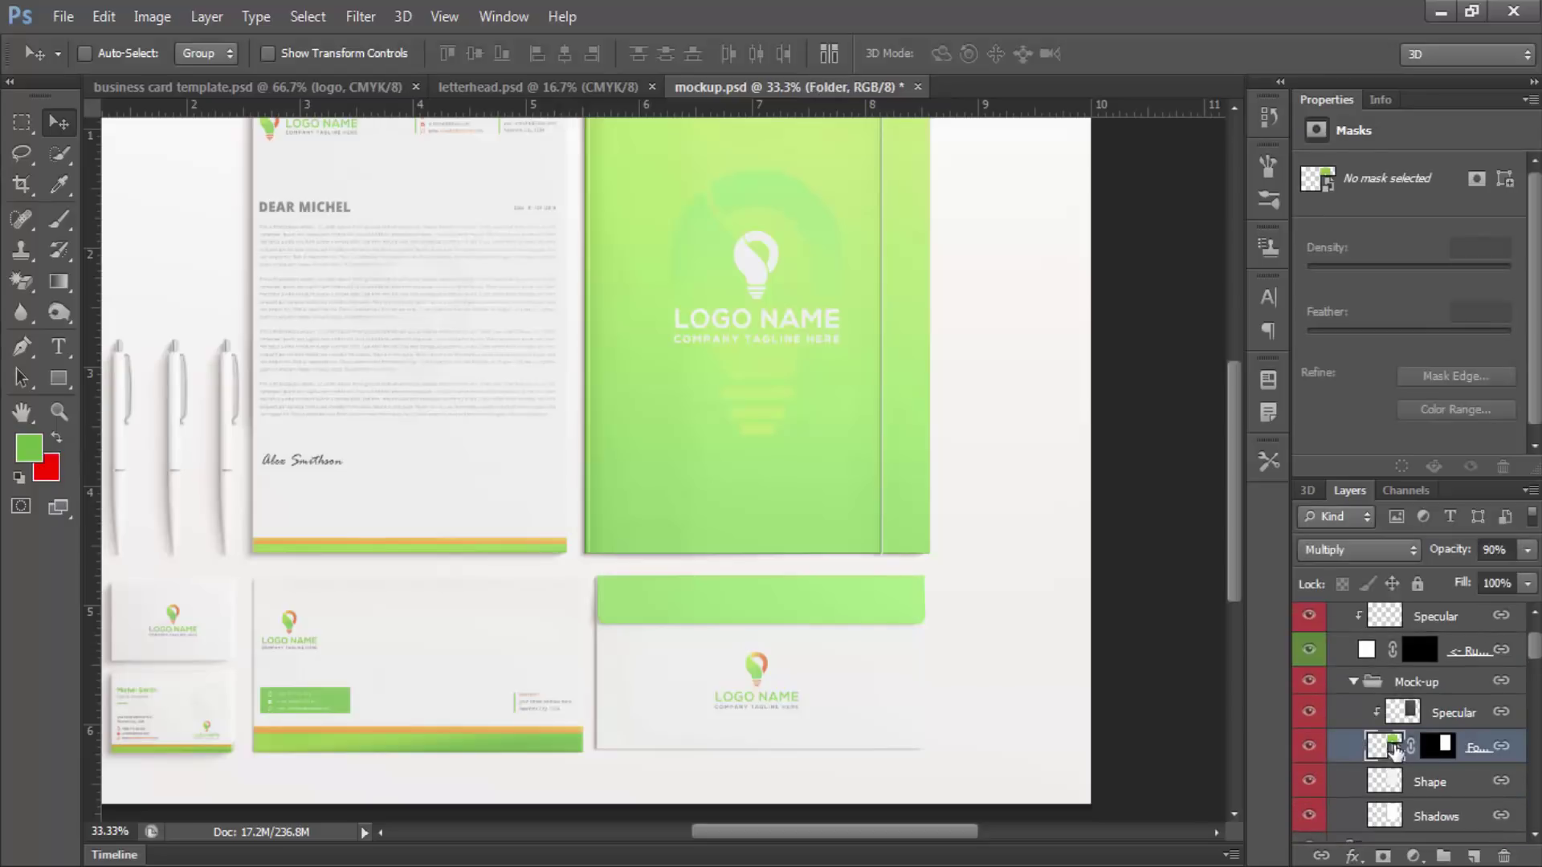
pyautogui.scroll(2, 857, 527)
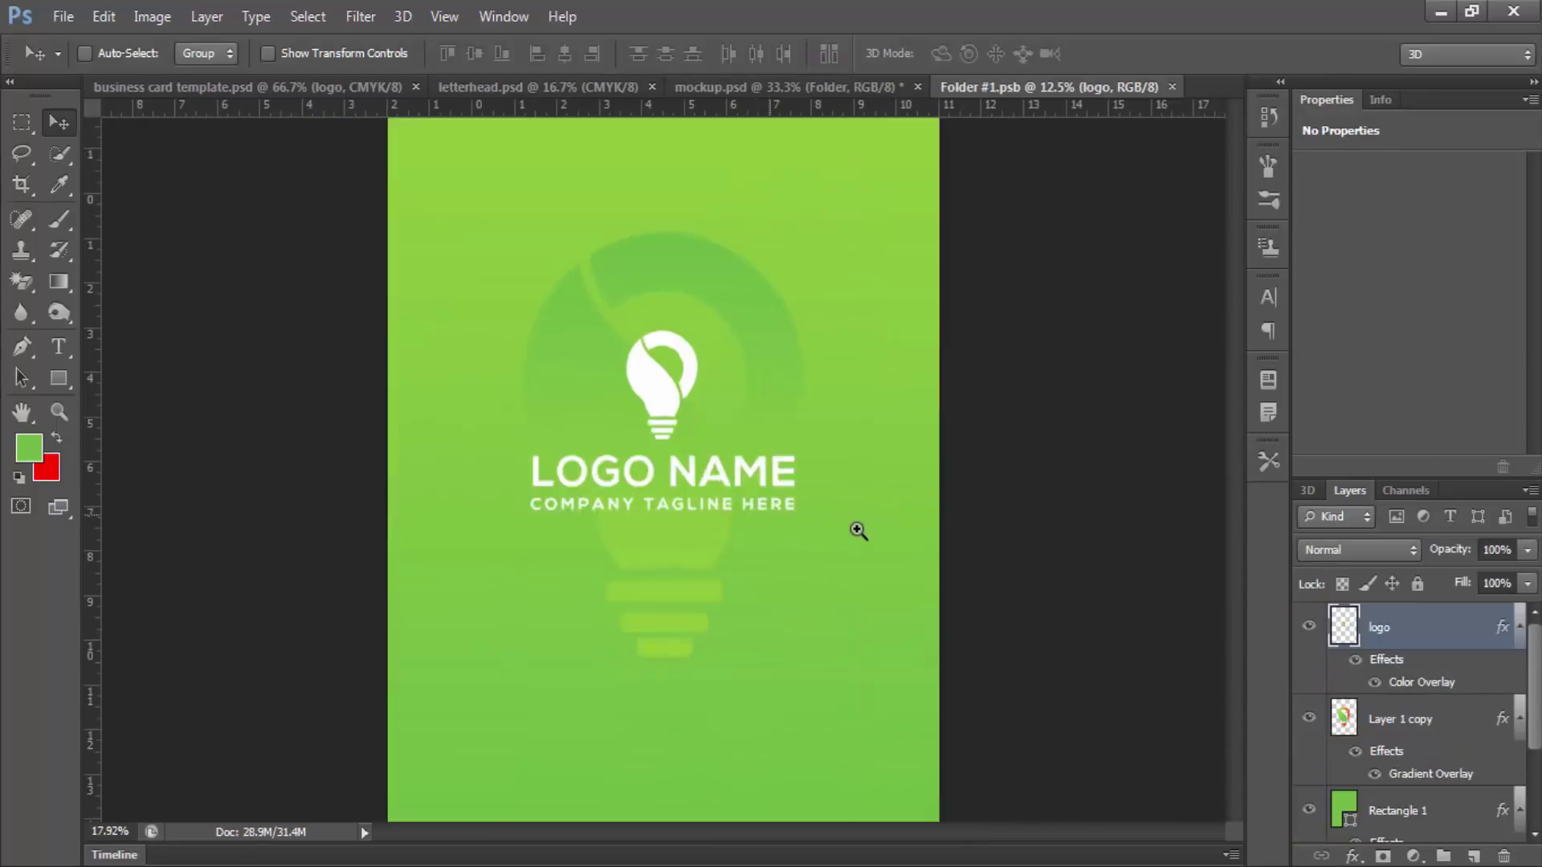
pyautogui.scroll(2, 1004, 625)
pyautogui.scroll(-2, 798, 537)
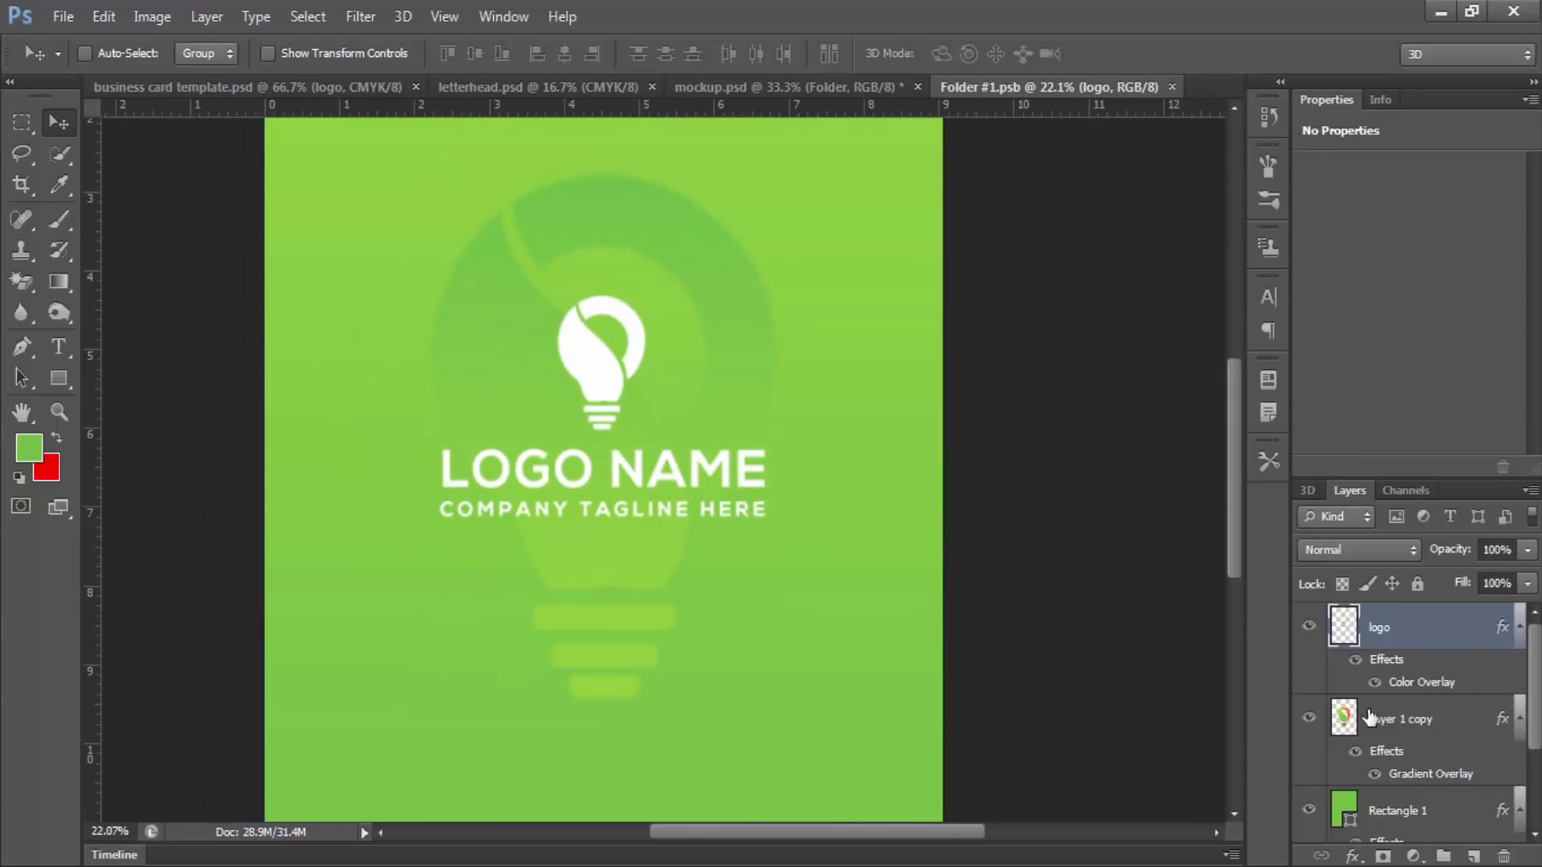
pyautogui.click(1370, 717)
pyautogui.rightClick(1414, 747)
pyautogui.press('Escape')
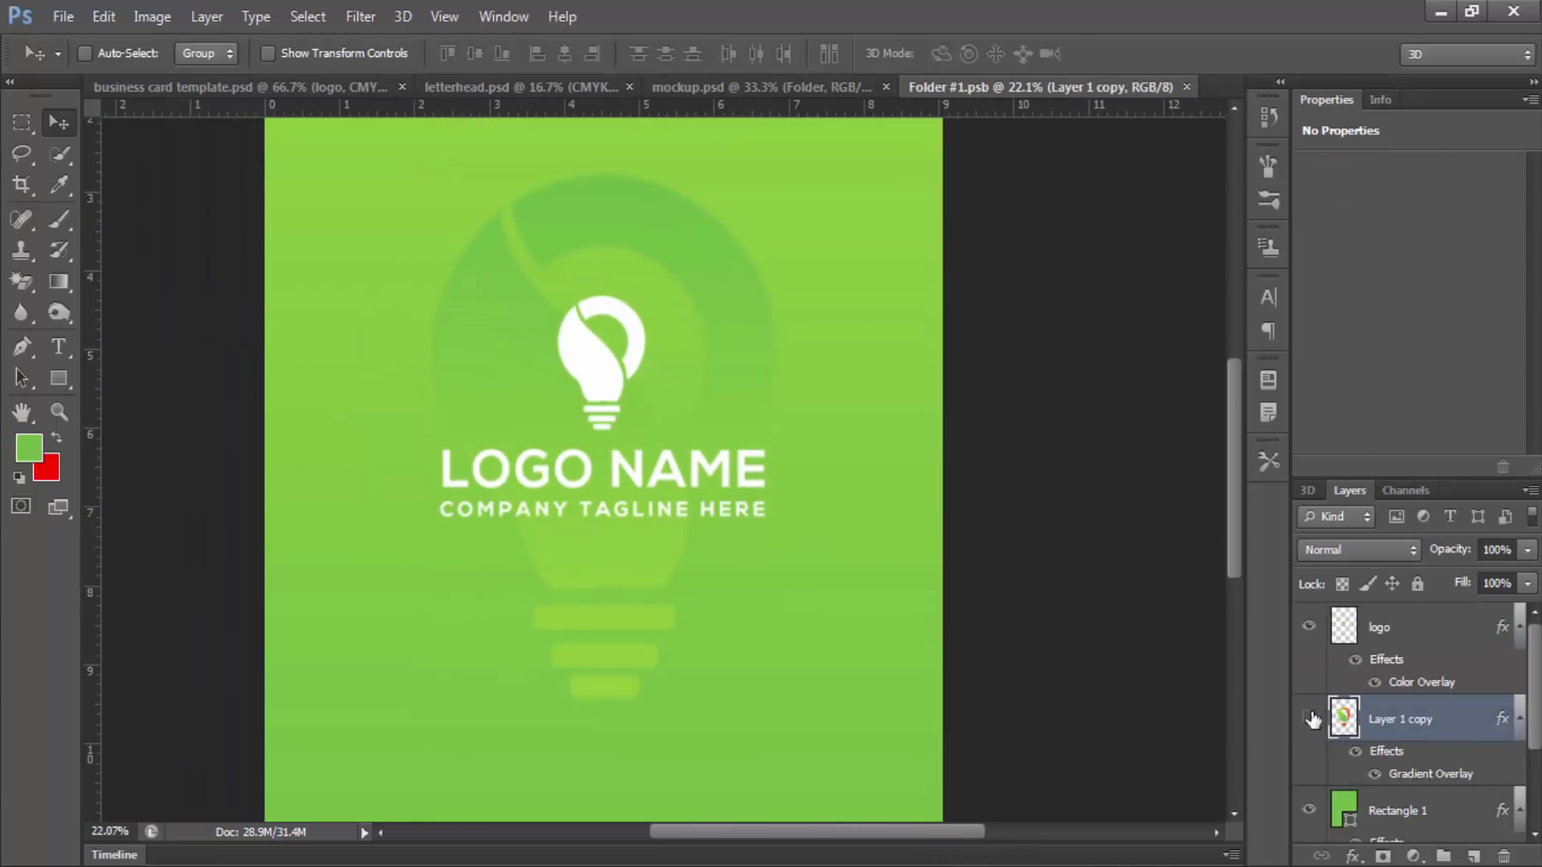
pyautogui.click(1311, 719)
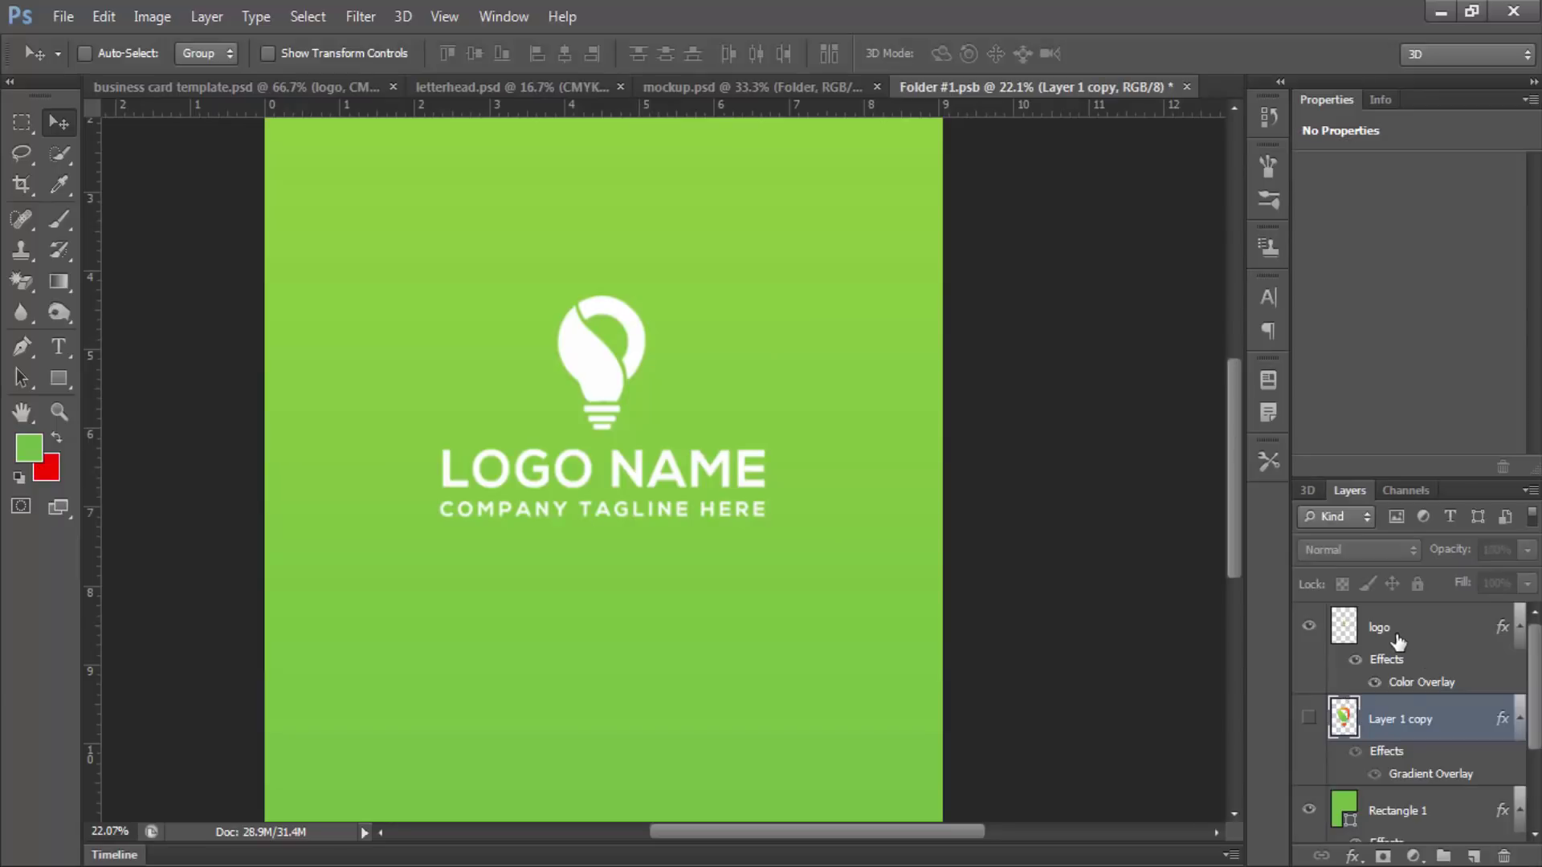
# - Hide the green Rectangle 1 and the logo's Color Overlay, then save and close the folder design
pyautogui.click(1398, 641)
pyautogui.scroll(-3, 1347, 783)
pyautogui.click(1322, 687)
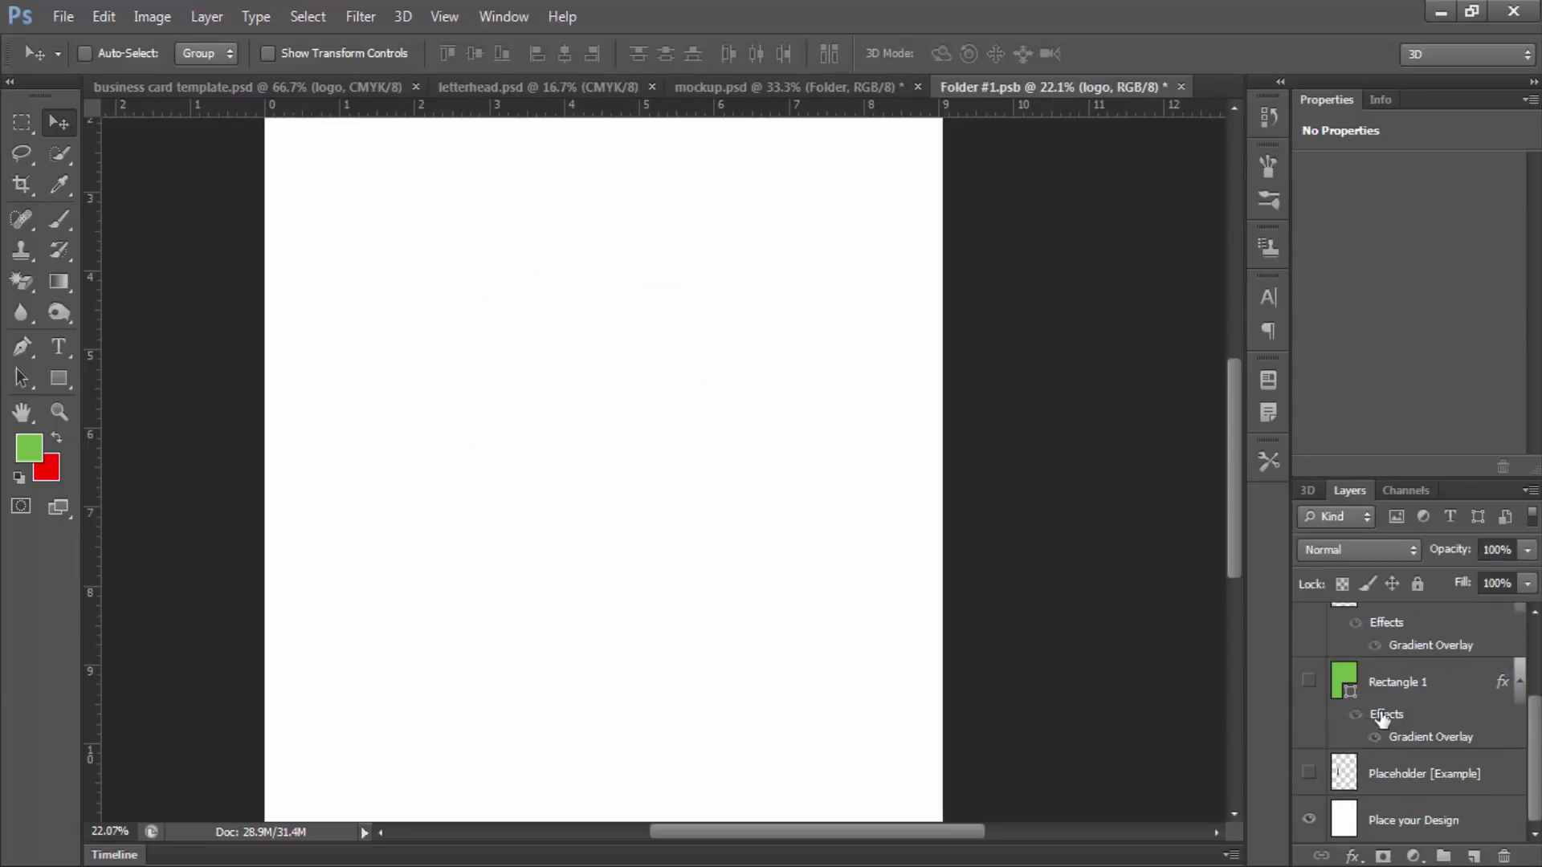
pyautogui.scroll(3, 1390, 681)
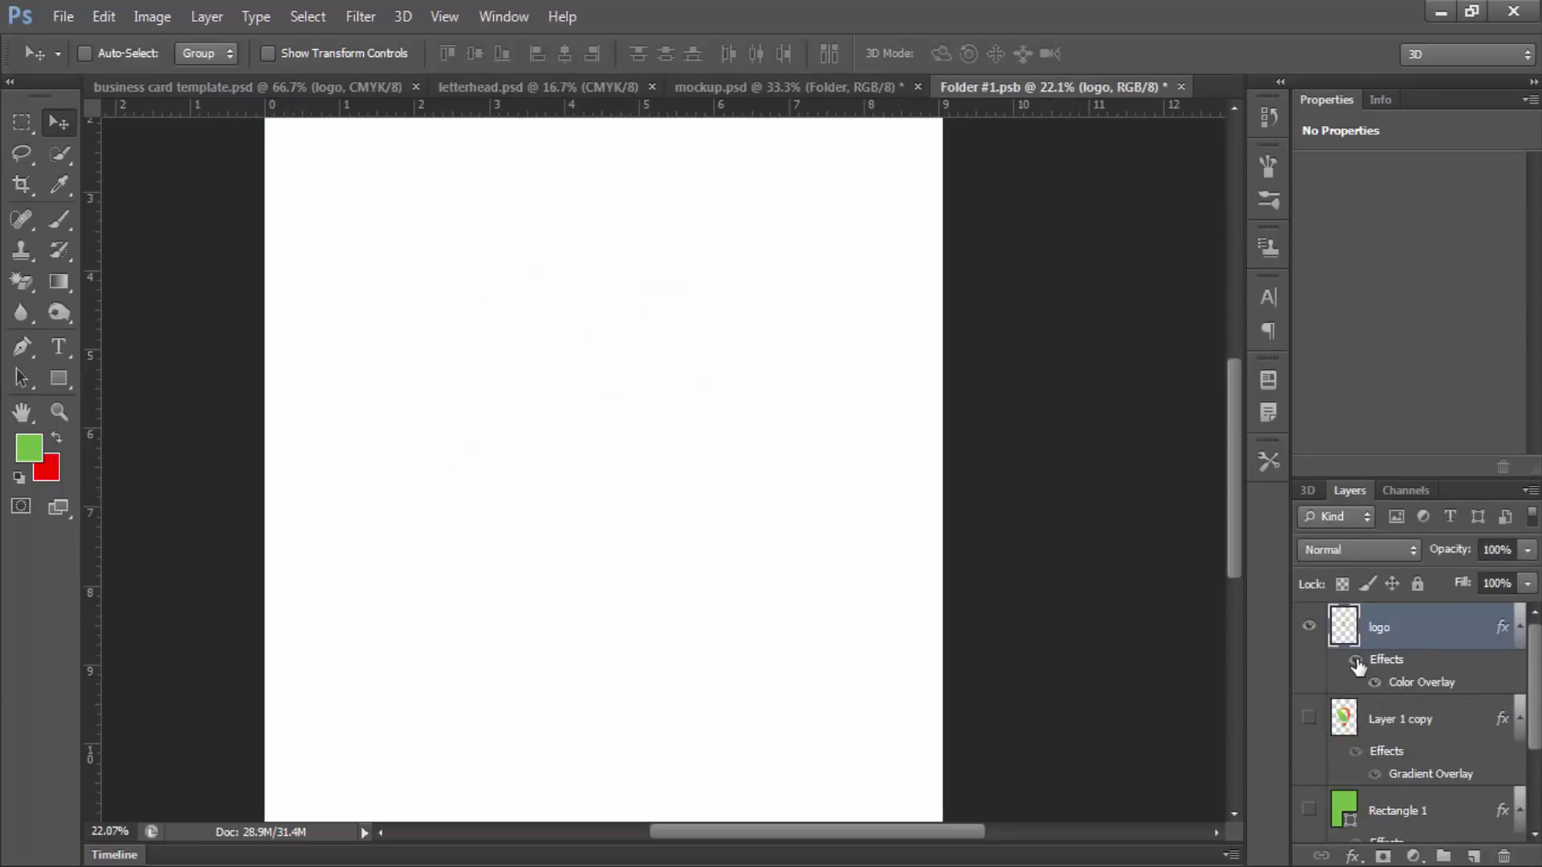
pyautogui.click(1356, 664)
pyautogui.hotkey('ctrl', 's')
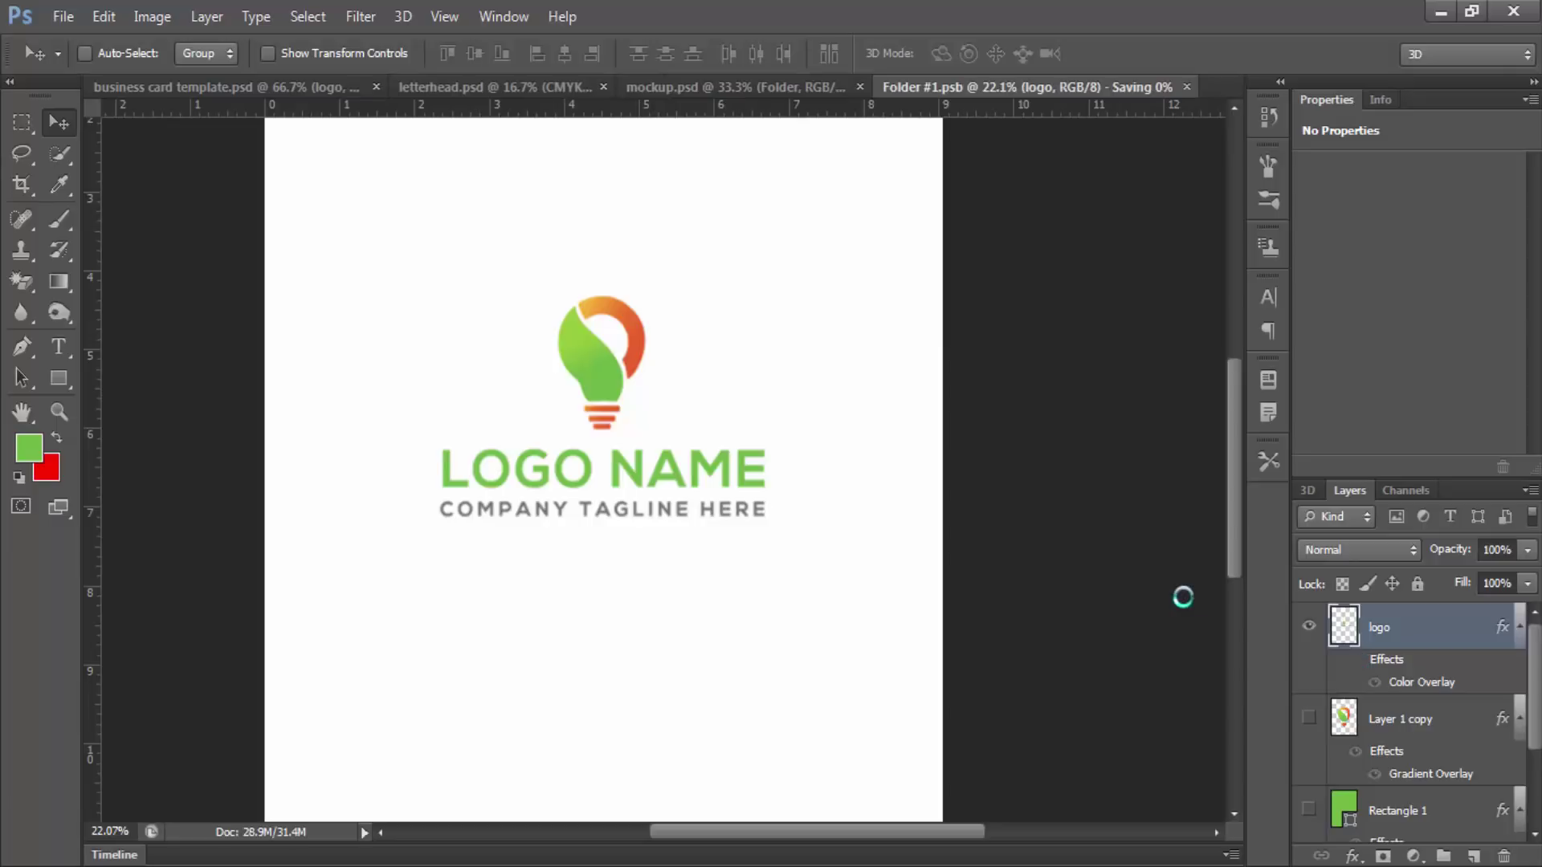
pyautogui.hotkey('ctrl', 'w')
pyautogui.scroll(1, 785, 534)
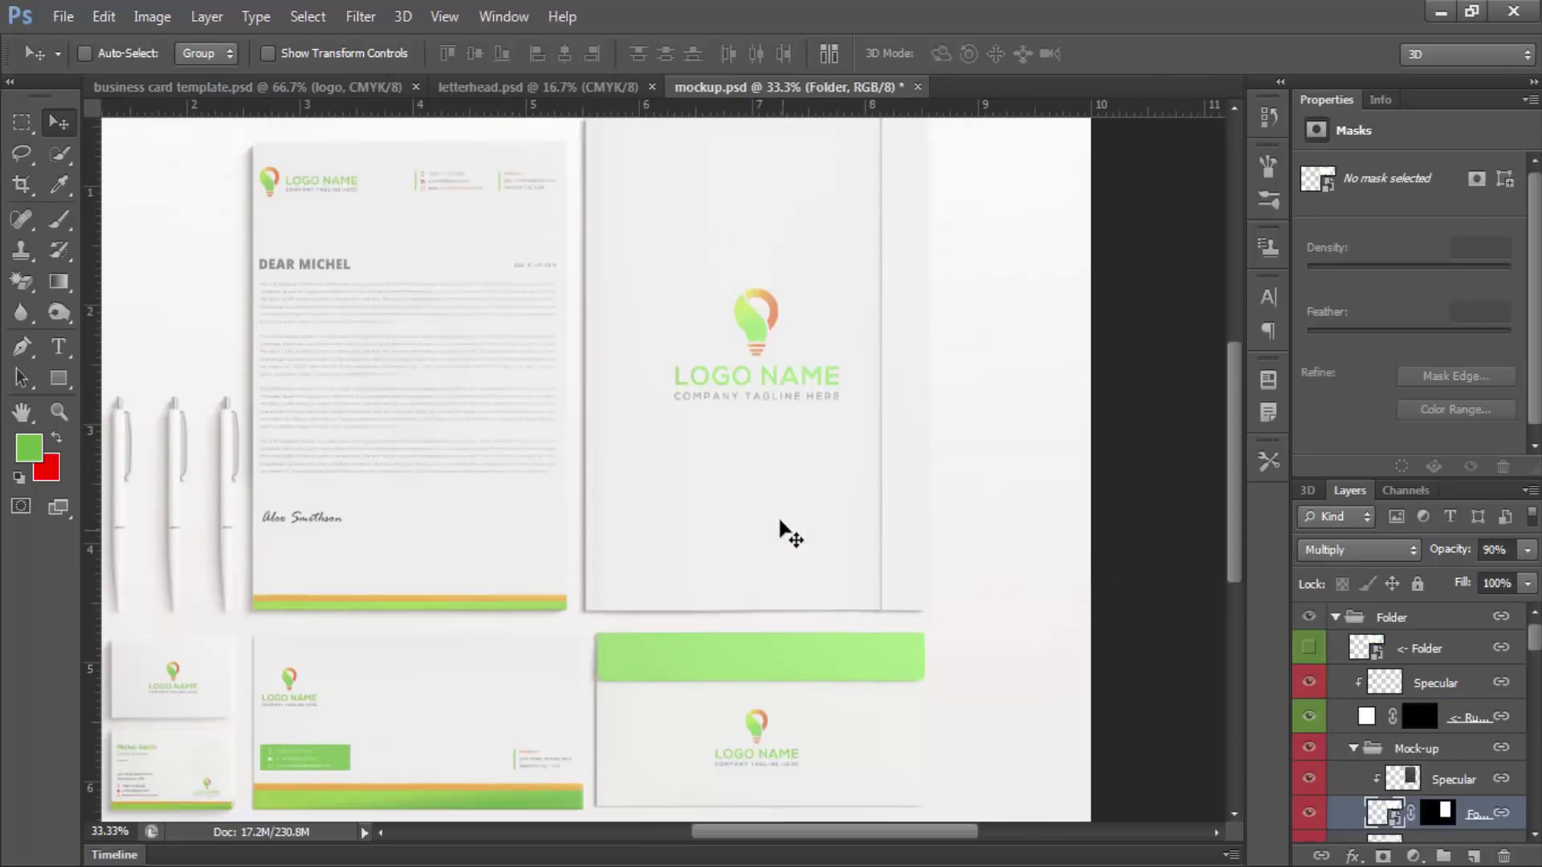
pyautogui.scroll(1, 785, 533)
pyautogui.scroll(3, 440, 290)
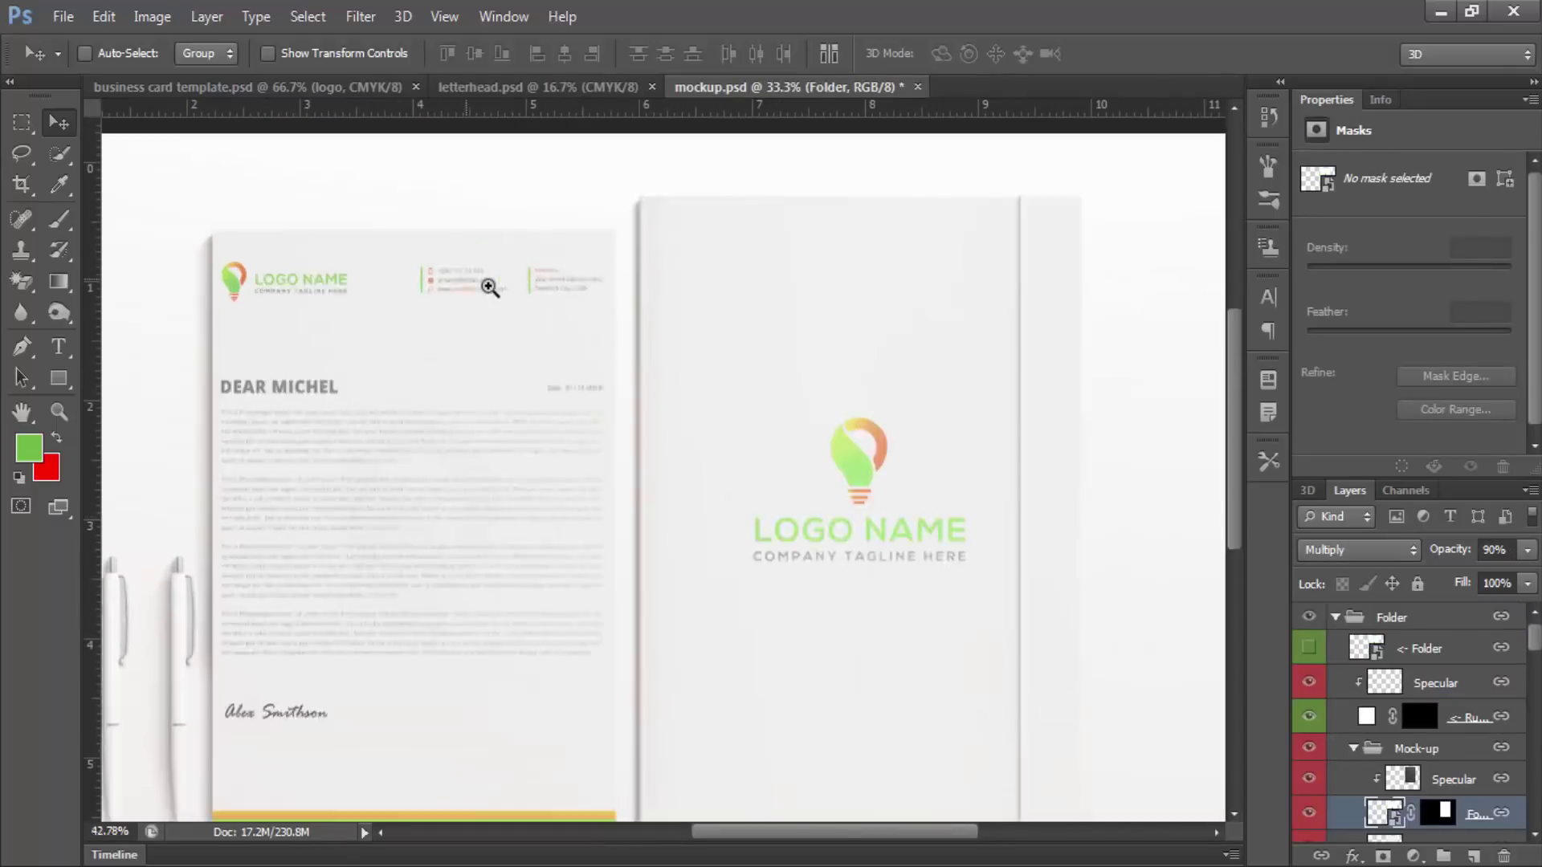
pyautogui.scroll(3, 482, 335)
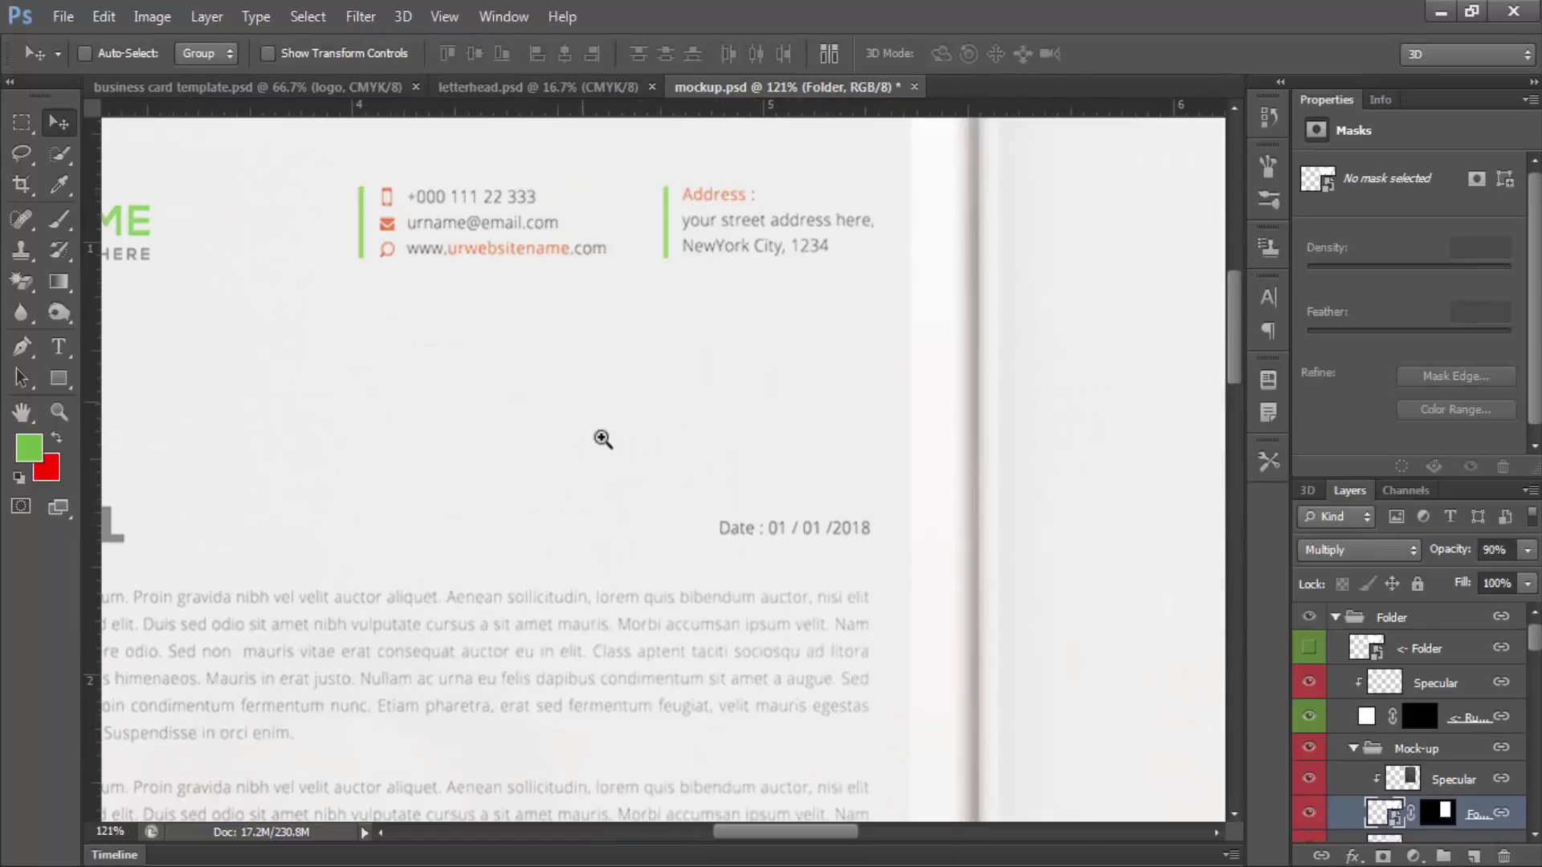
pyautogui.scroll(-3, 596, 428)
pyautogui.scroll(-5, 613, 634)
pyautogui.hotkey('ctrl', 'r')
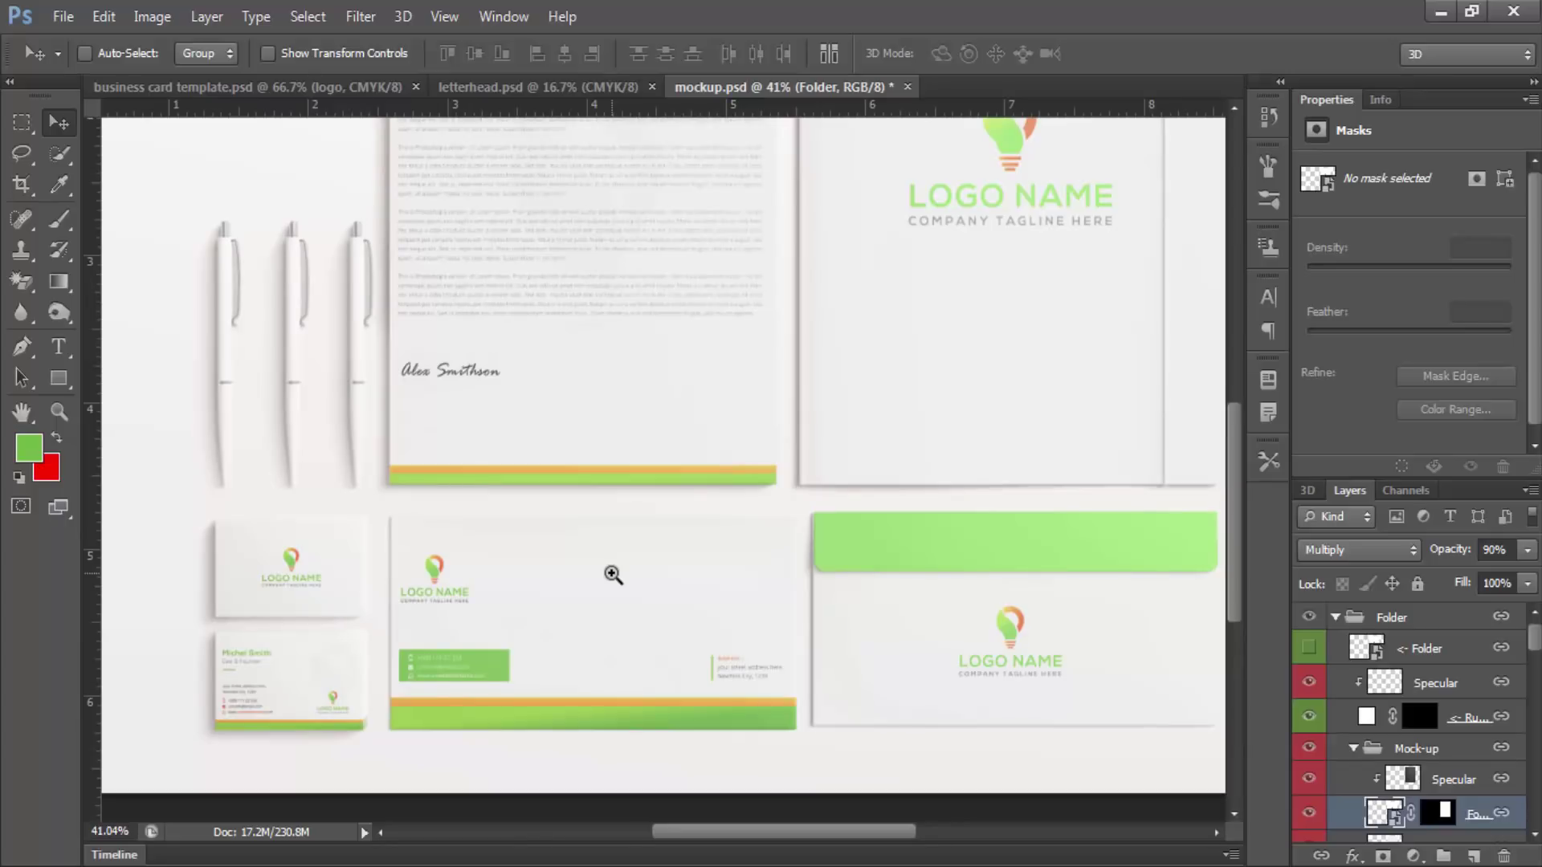
pyautogui.moveTo(796, 586); pyautogui.dragTo(709, 505)
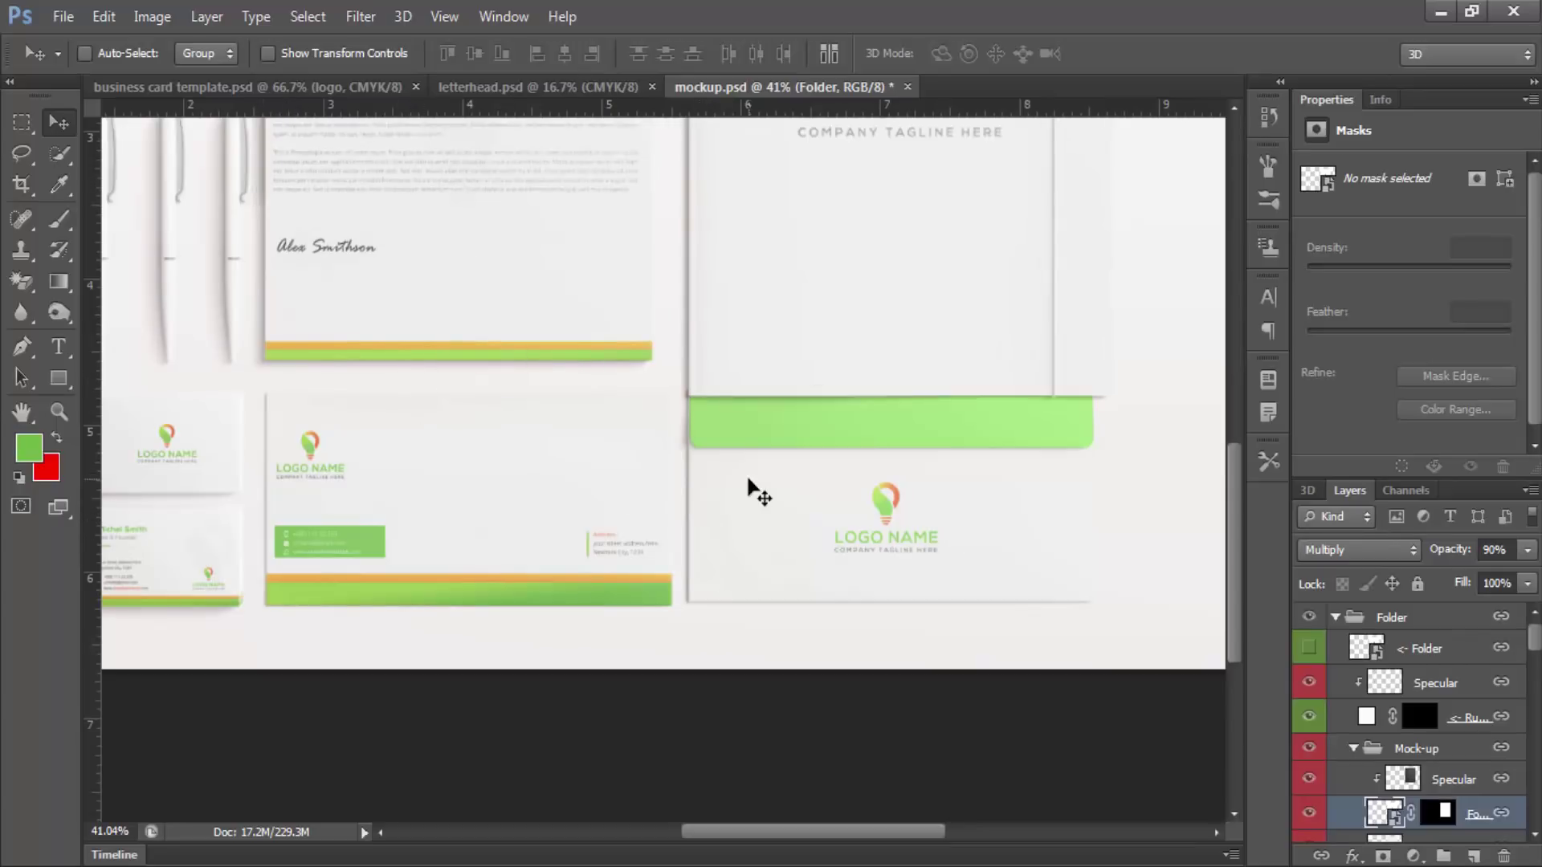
pyautogui.moveTo(613, 316); pyautogui.dragTo(665, 541)
pyautogui.scroll(-1, 763, 522)
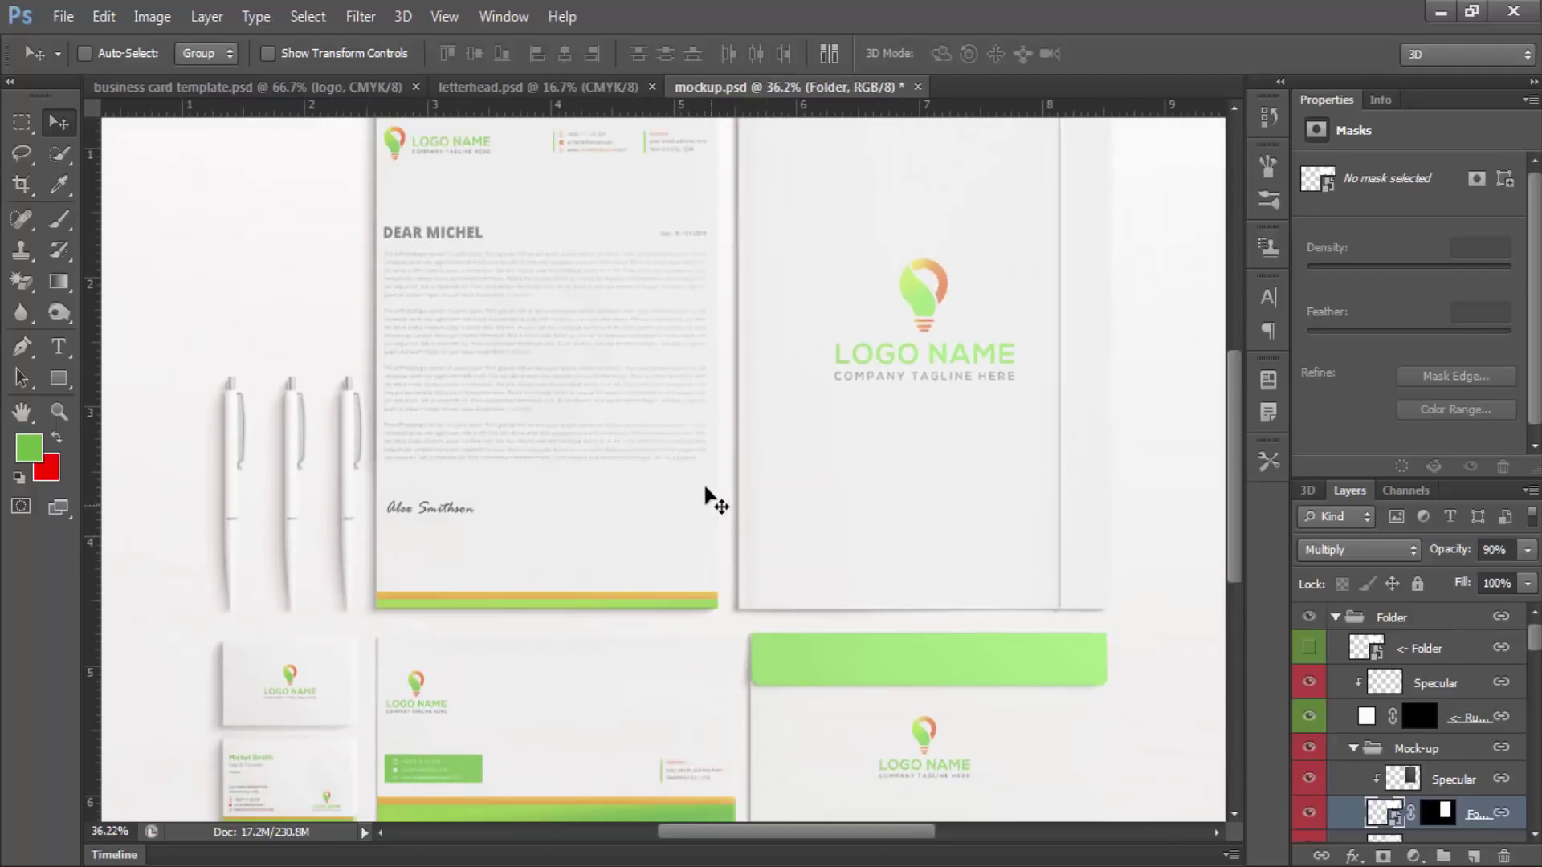
pyautogui.scroll(-1, 562, 706)
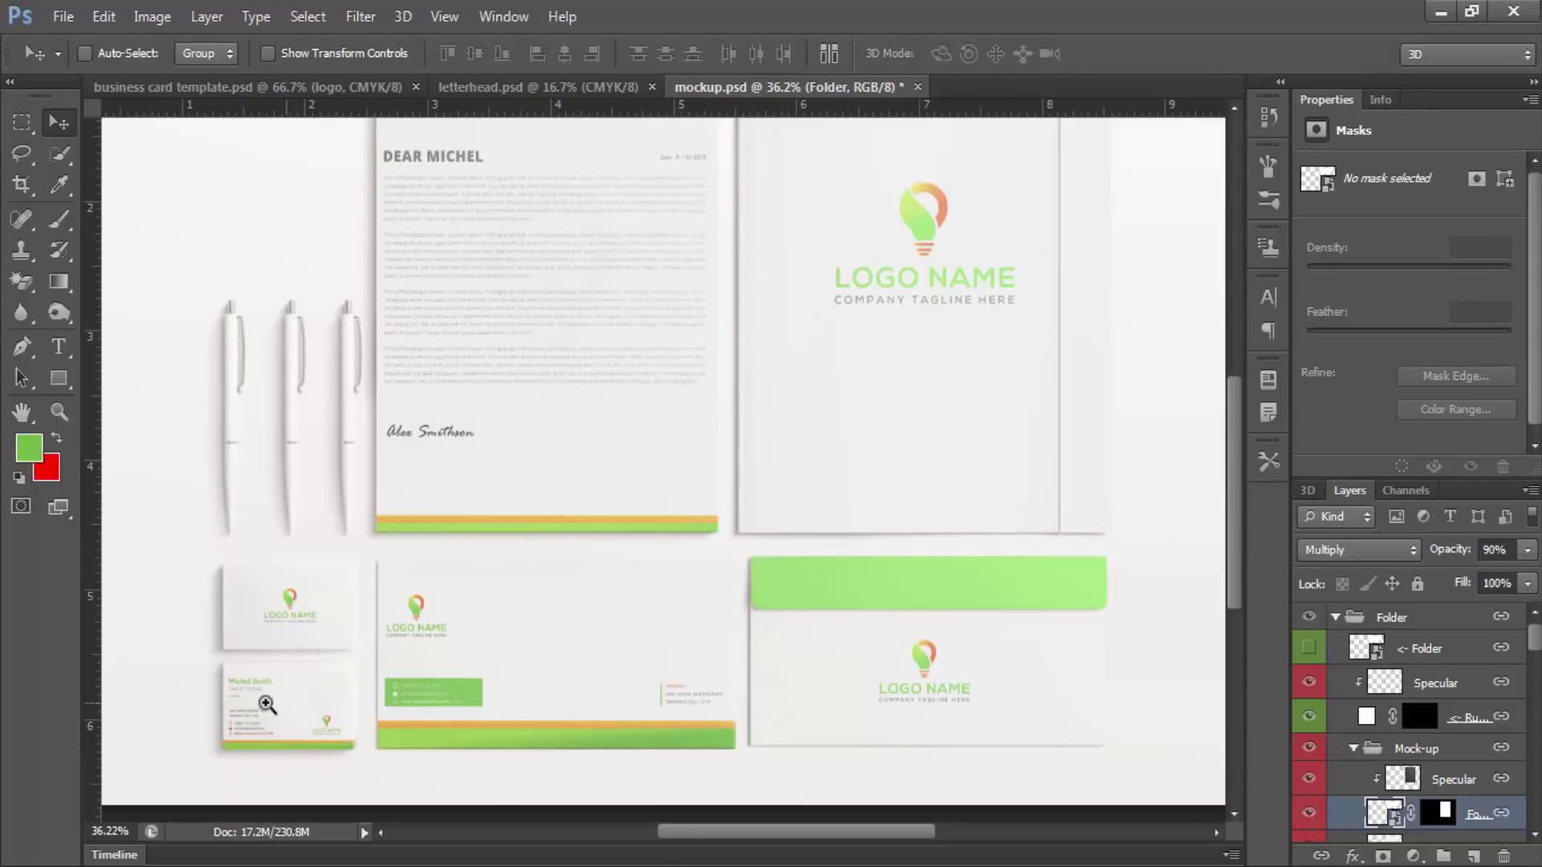
pyautogui.moveTo(299, 712); pyautogui.dragTo(417, 696)
pyautogui.scroll(-3, 314, 739)
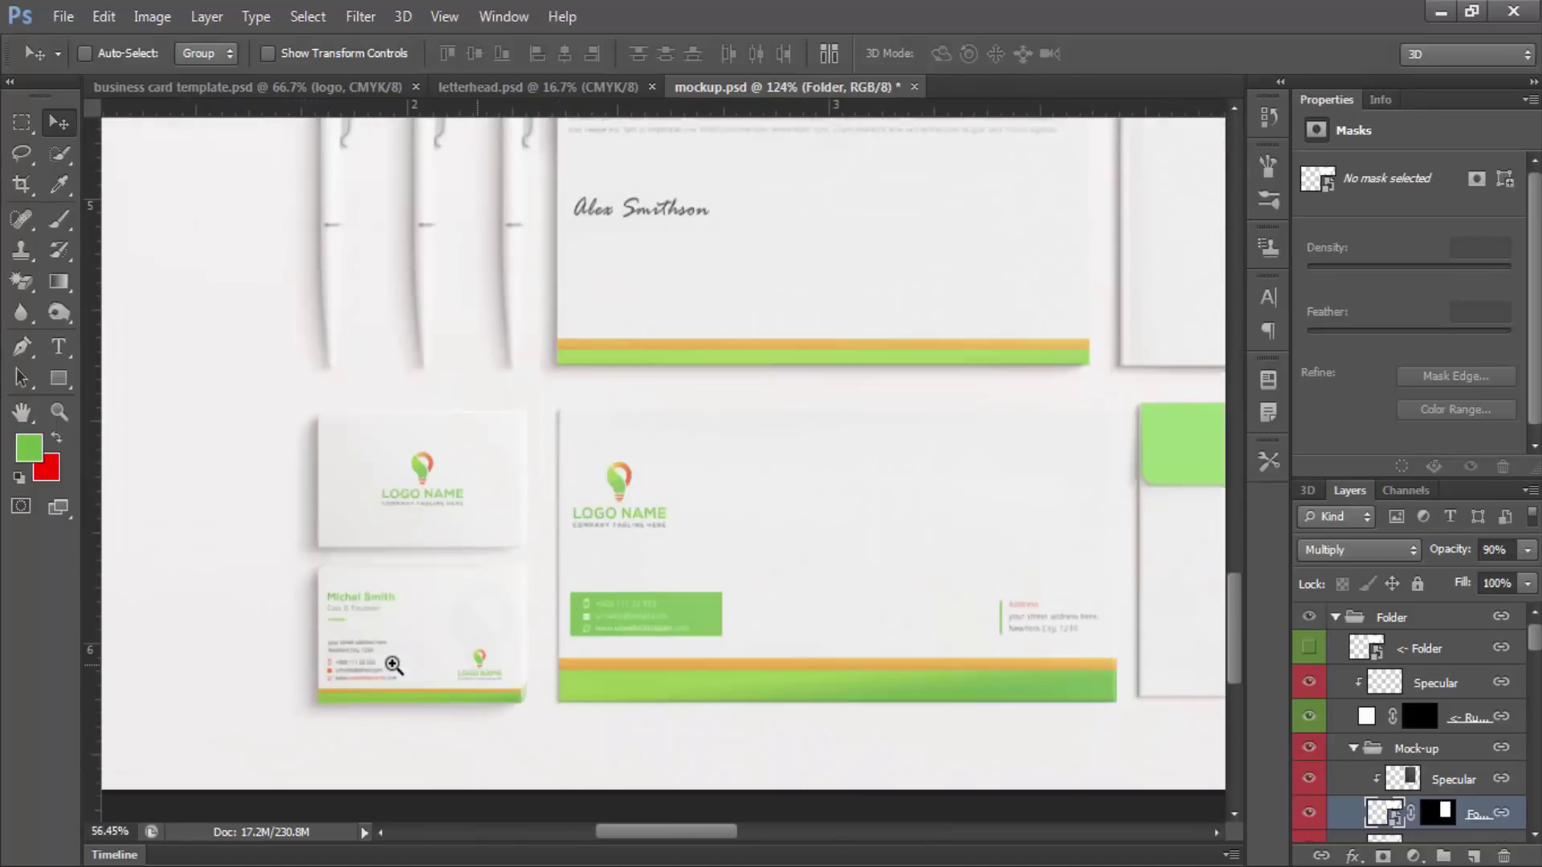
pyautogui.click(489, 637)
pyautogui.scroll(-1, 489, 636)
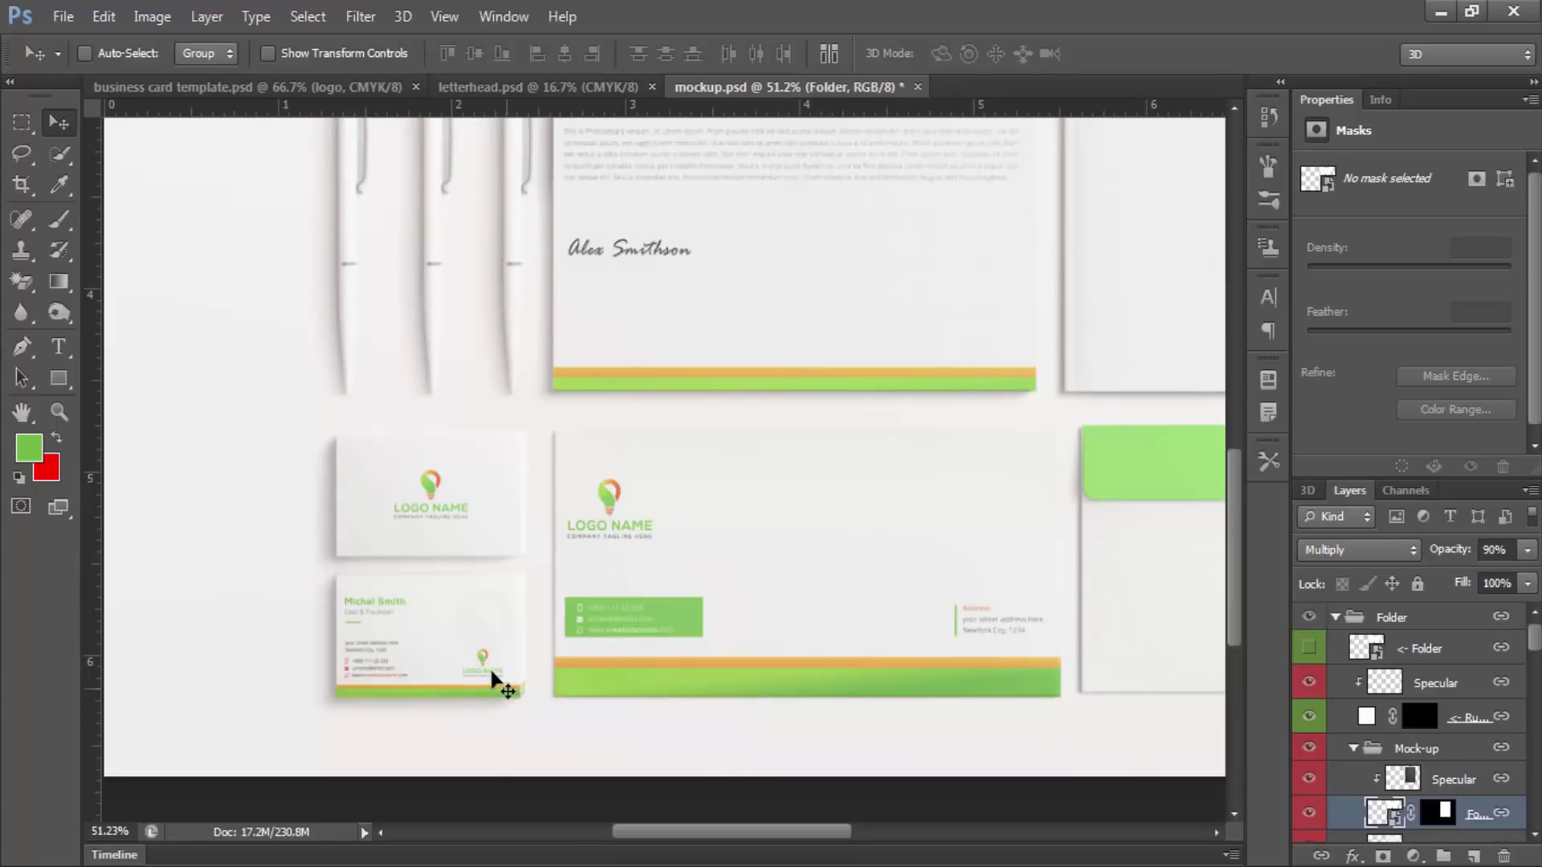
pyautogui.click(491, 677)
pyautogui.scroll(-2, 426, 652)
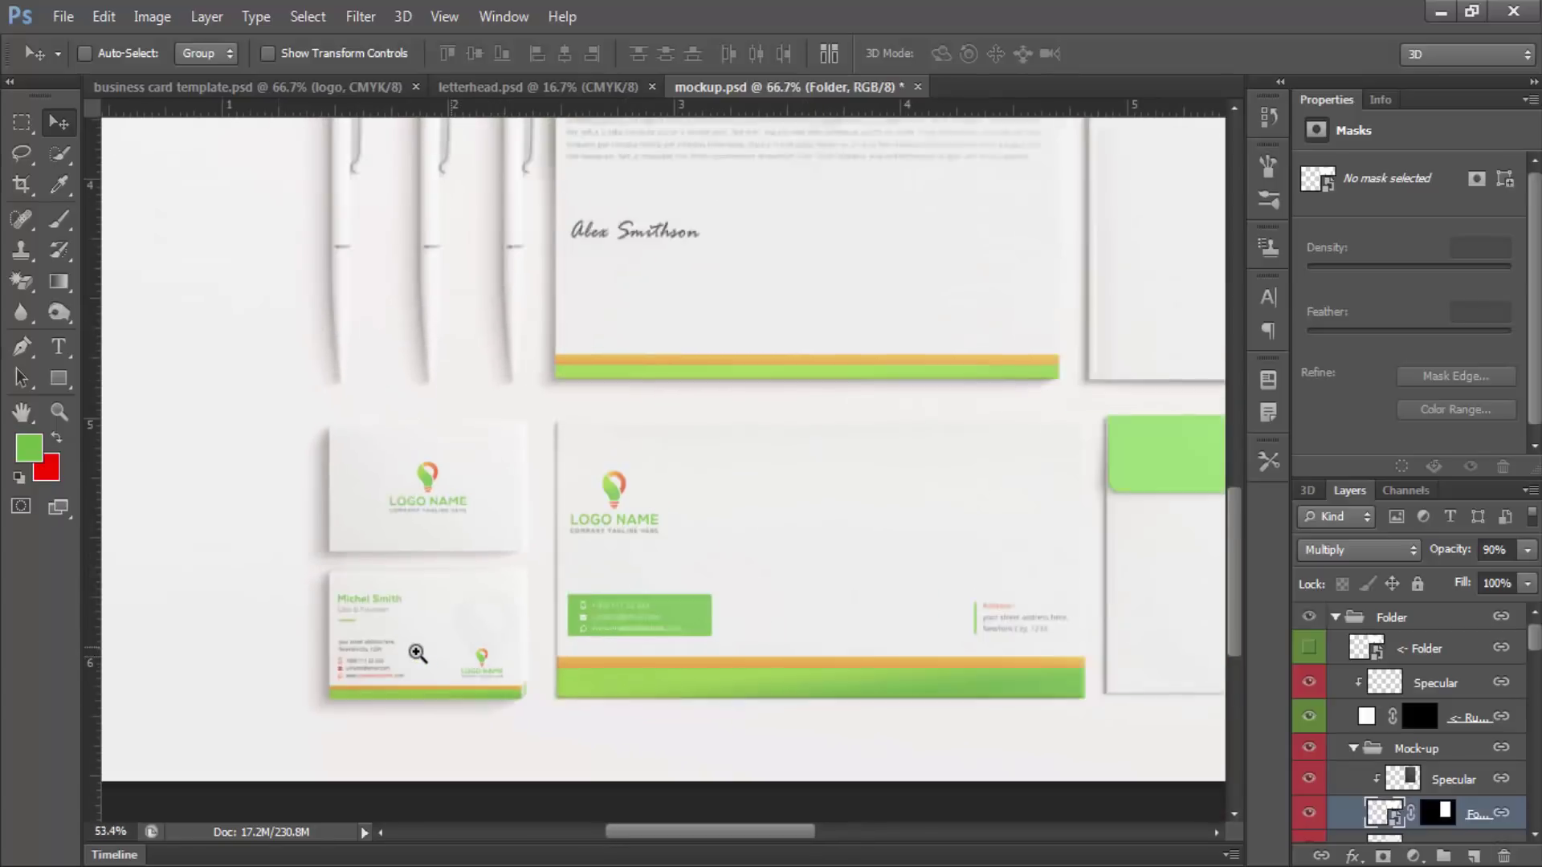
pyautogui.scroll(-3, 523, 571)
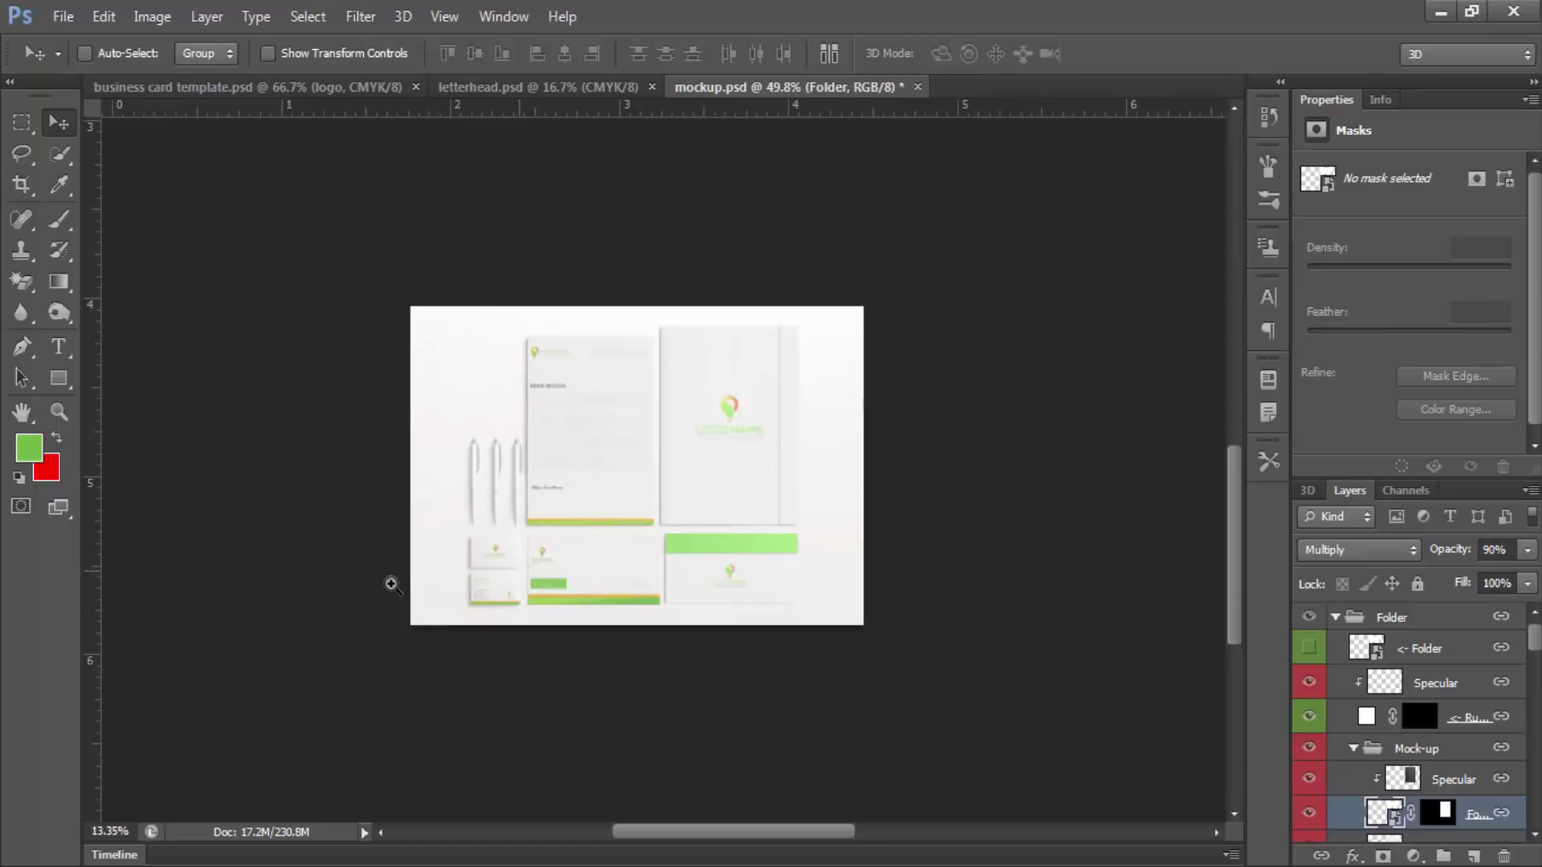
pyautogui.scroll(2, 389, 581)
pyautogui.scroll(1, 712, 499)
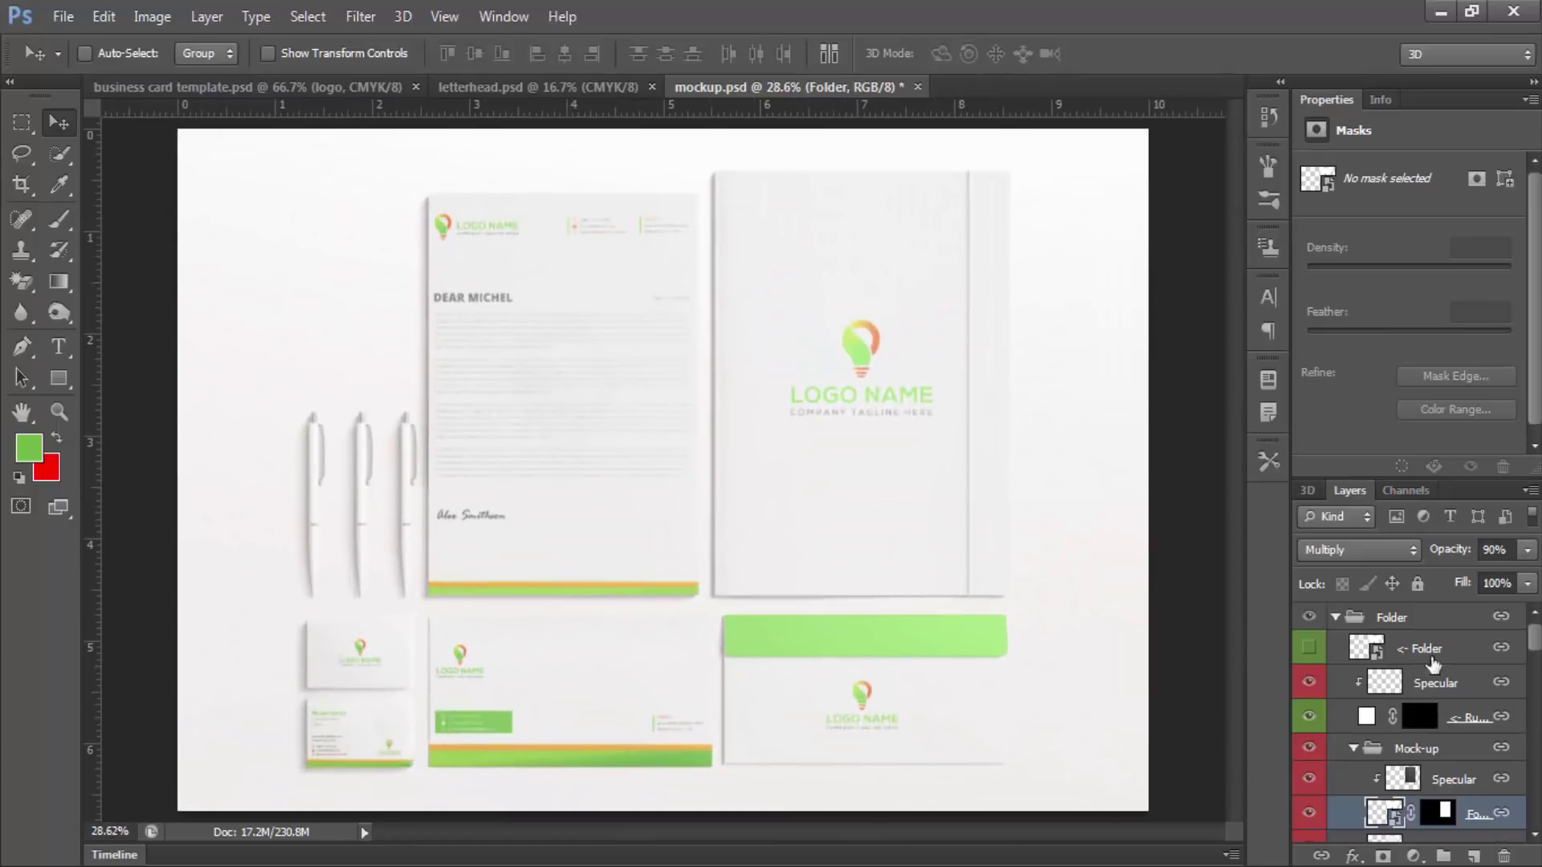
pyautogui.click(1336, 617)
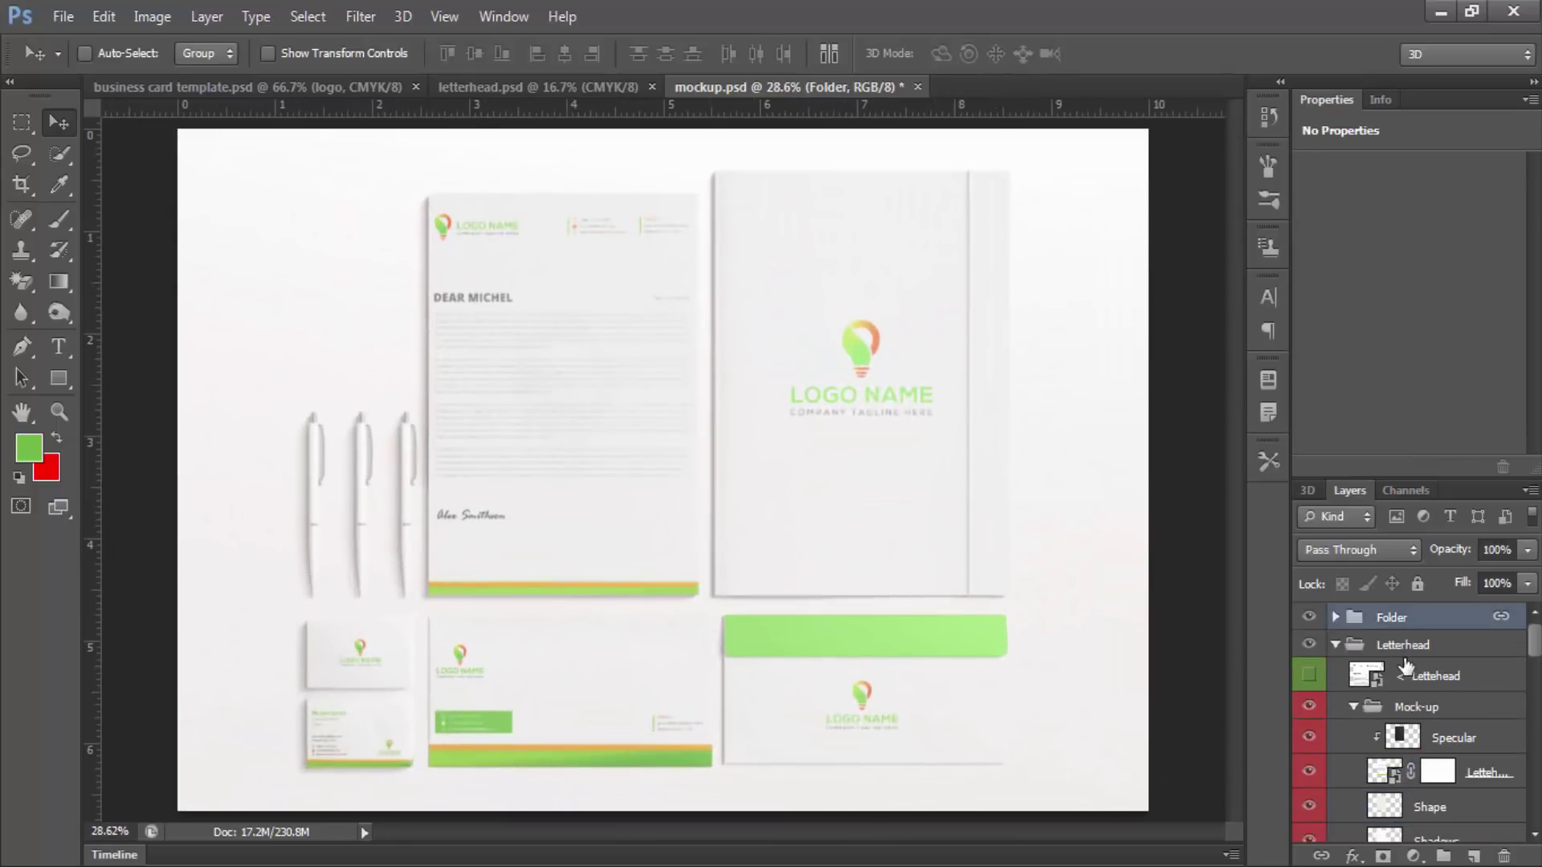
# - Collapse the Letterhead and Envelope front groups and select the Envelope back and Business card #2 layers
pyautogui.scroll(-3, 1374, 707)
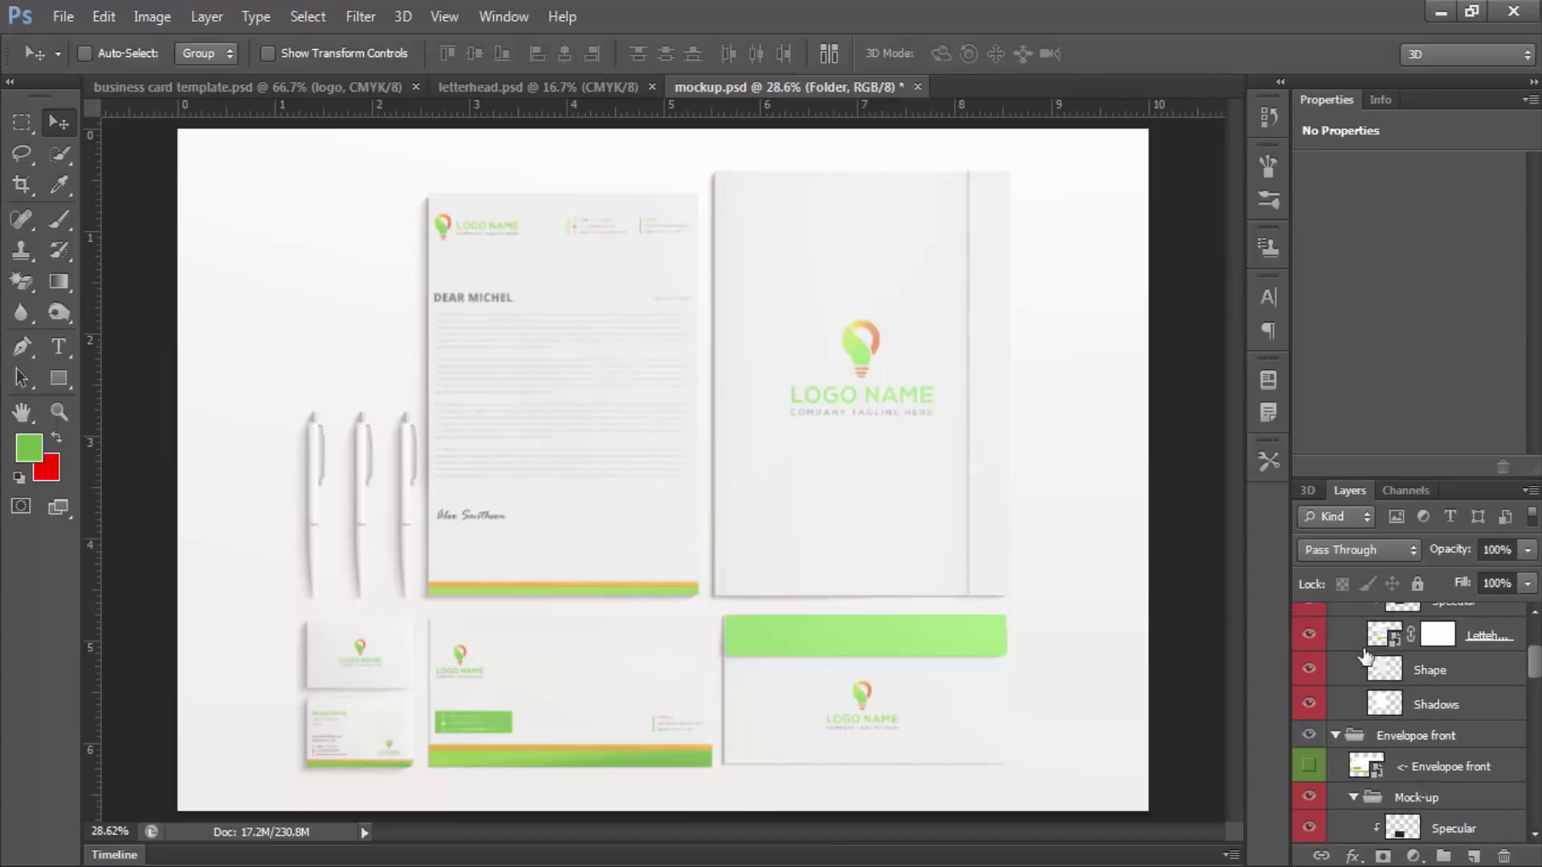
pyautogui.scroll(3, 1369, 707)
pyautogui.click(1335, 645)
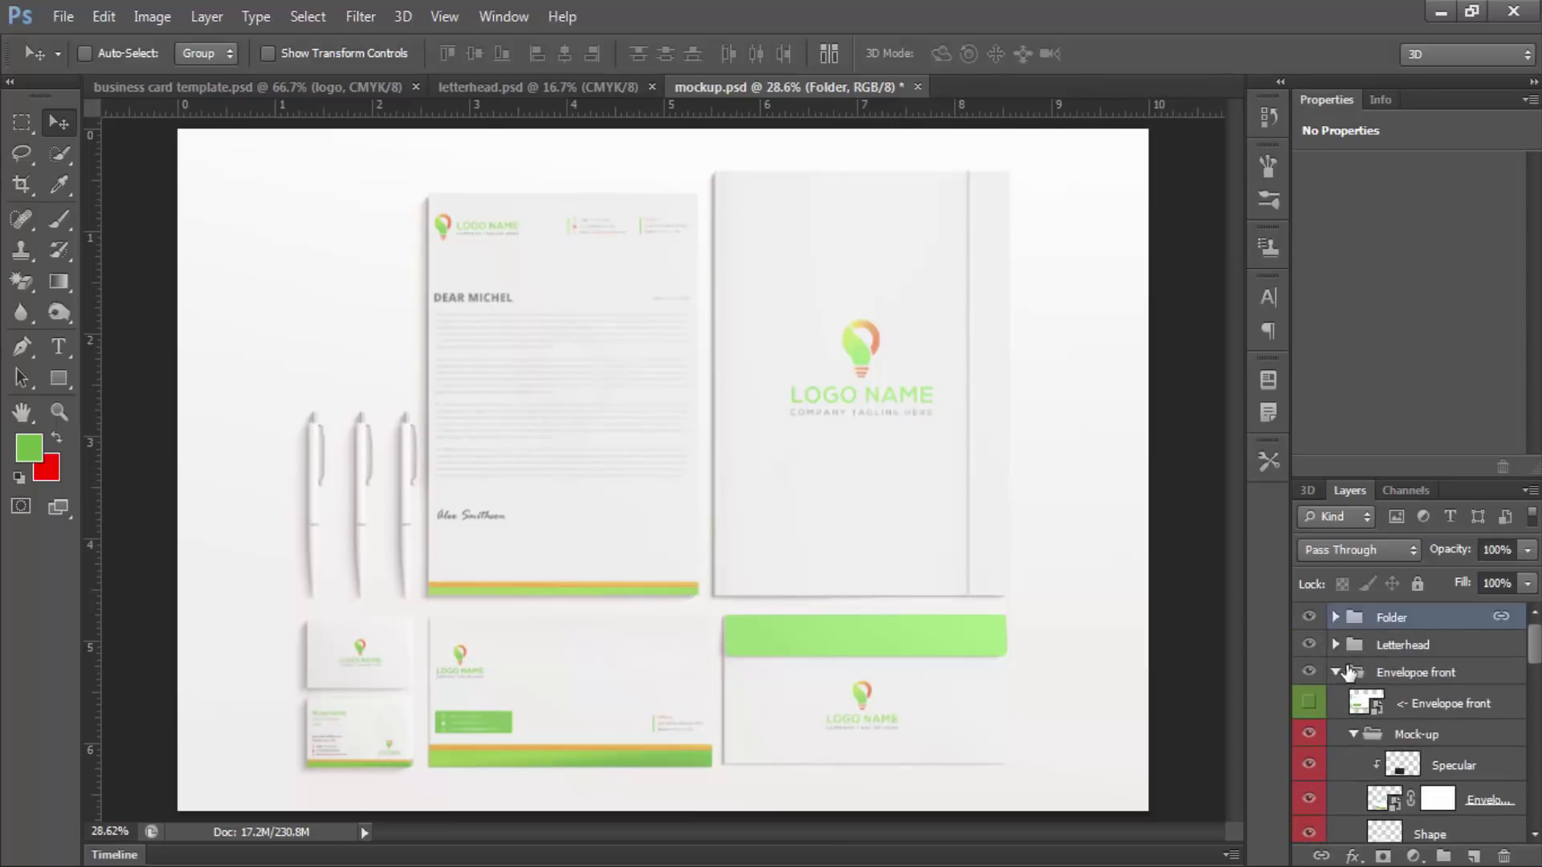
pyautogui.click(1335, 671)
pyautogui.scroll(-2, 1370, 723)
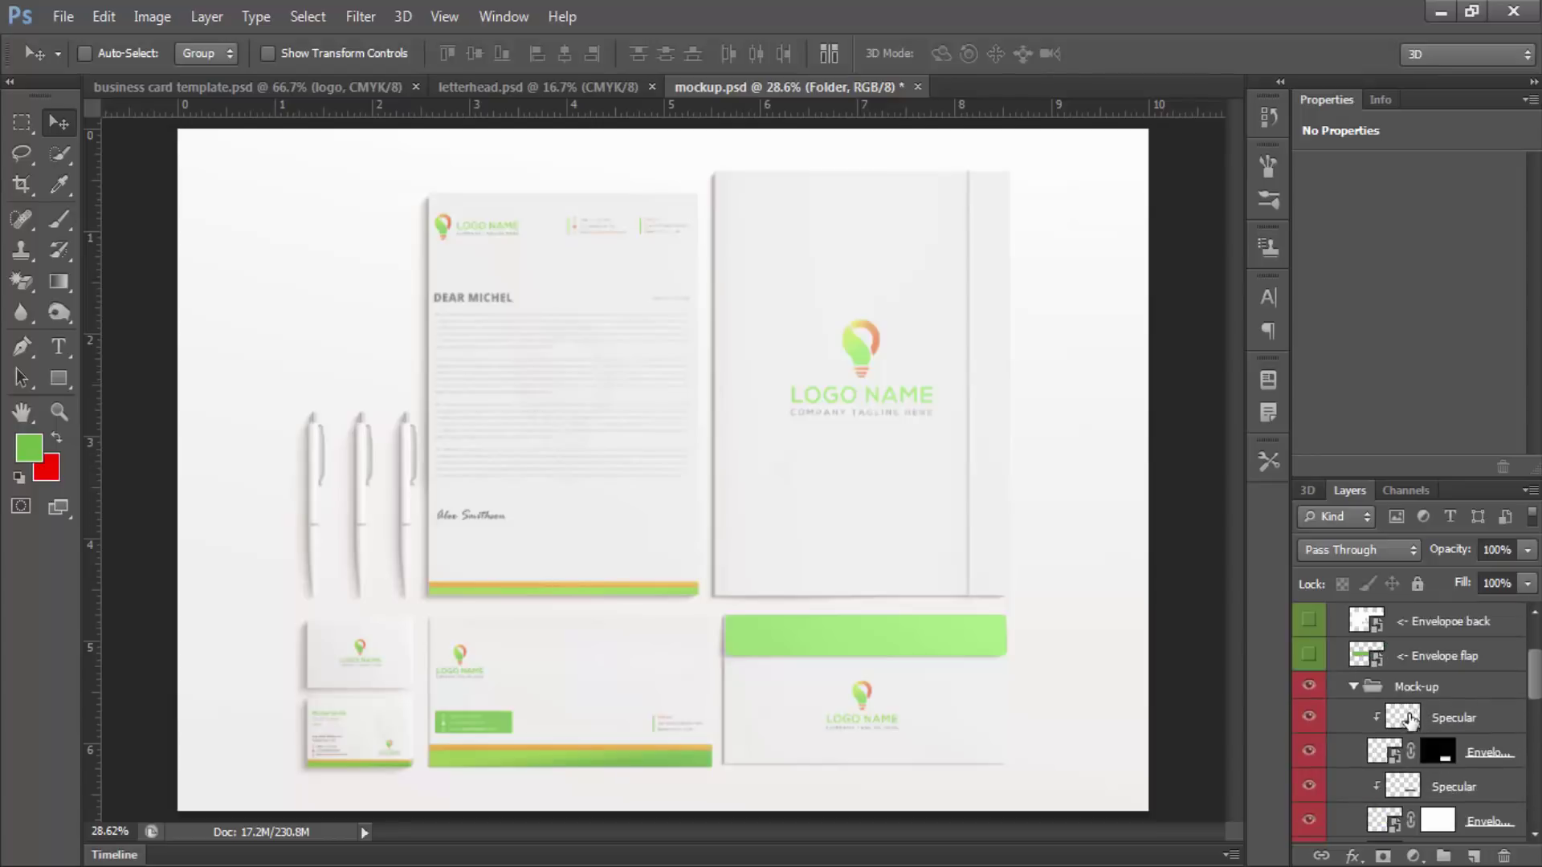
pyautogui.scroll(2, 1375, 747)
pyautogui.click(1371, 733)
pyautogui.scroll(-5, 1398, 771)
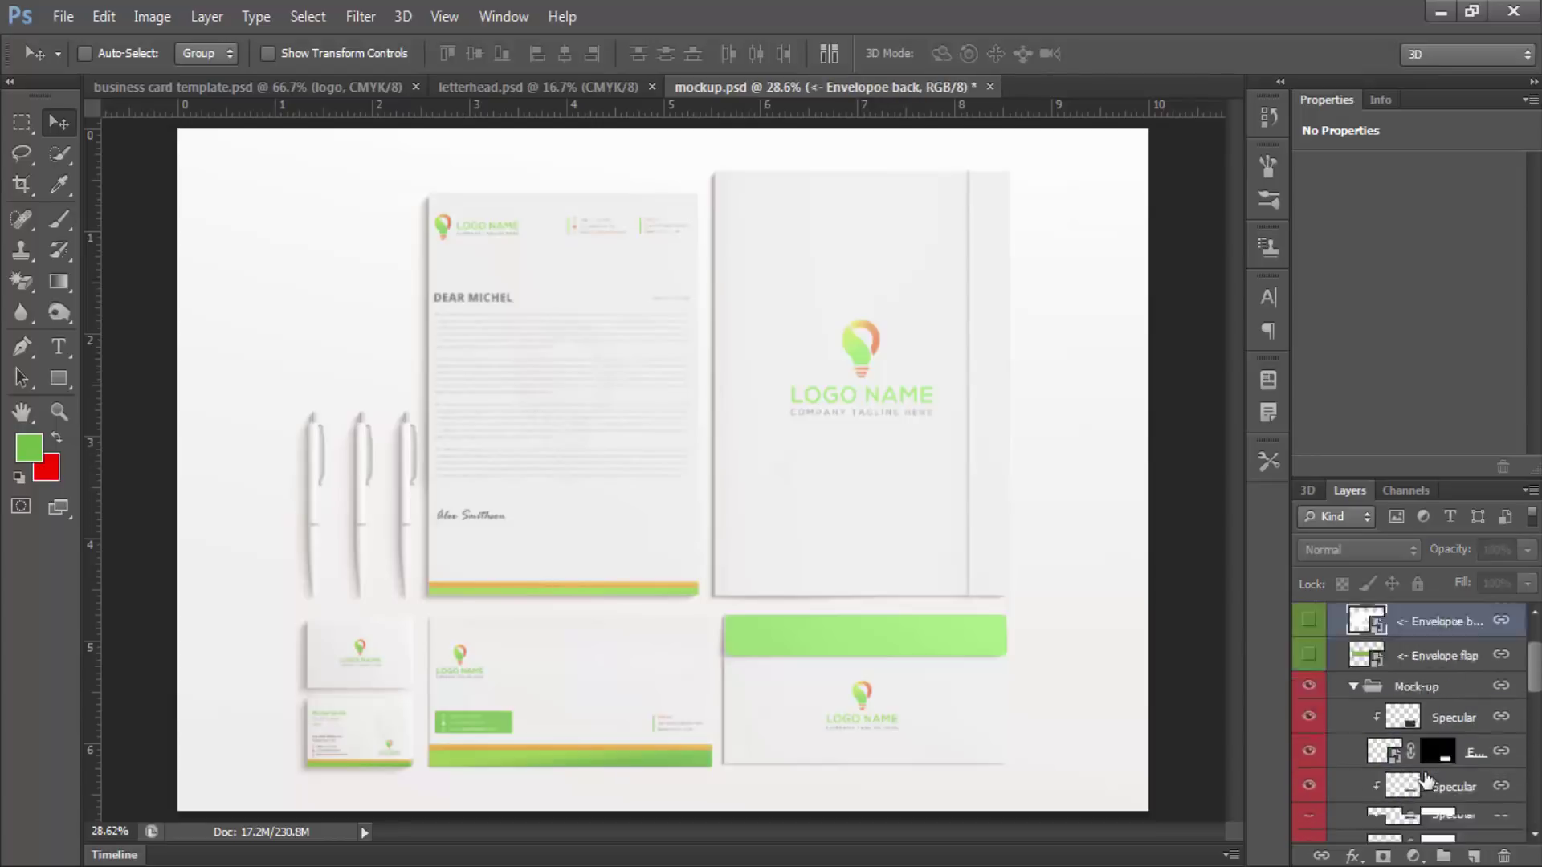
pyautogui.click(1382, 761)
pyautogui.scroll(-3, 1405, 804)
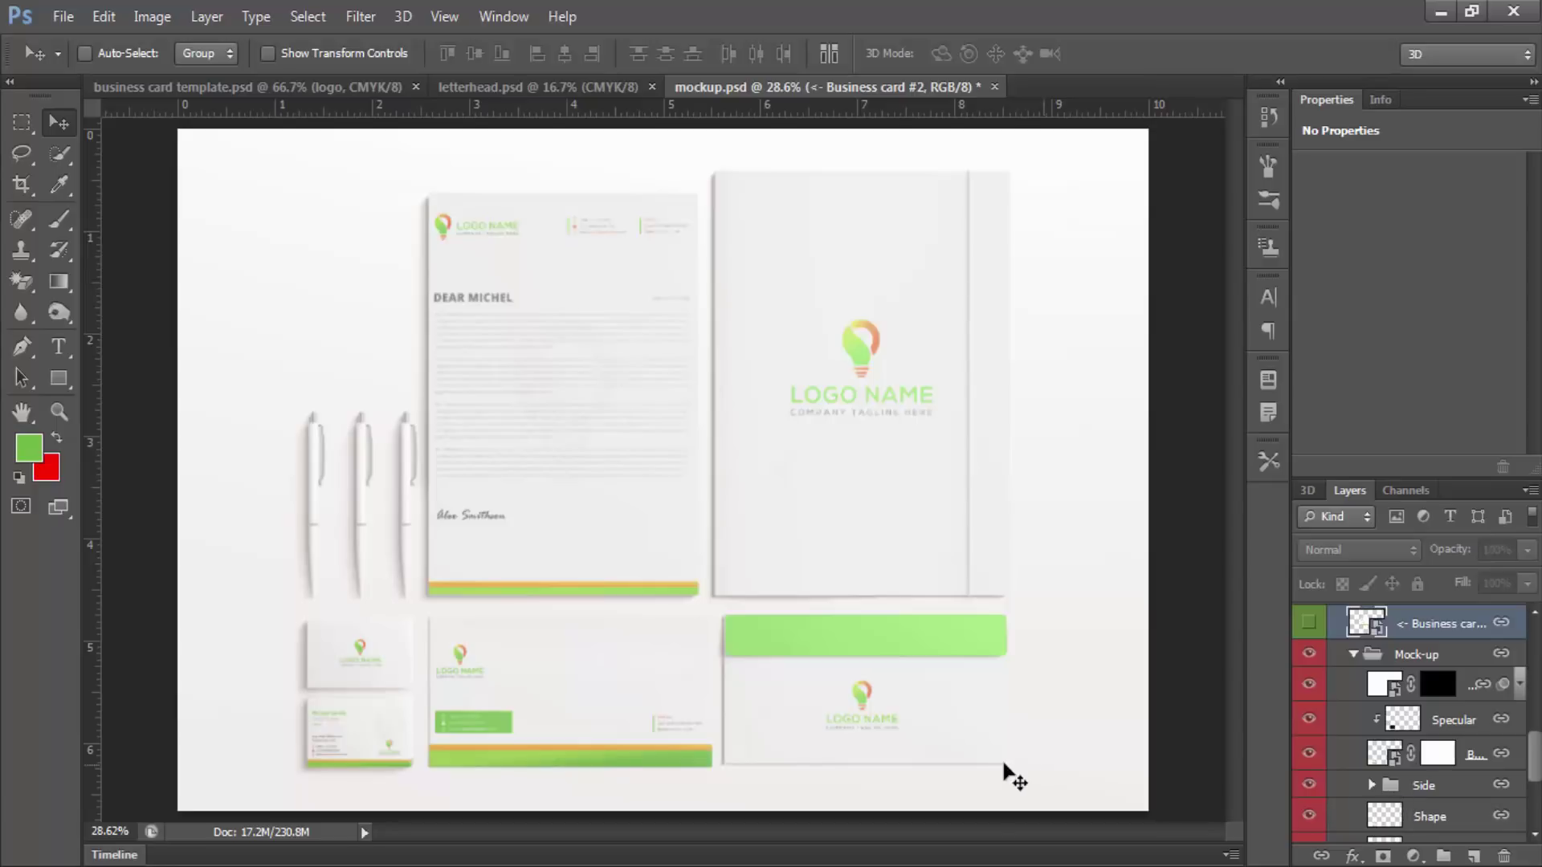
# - Zoom around the envelope, fit the whole mockup, then bring up business card template.psd
pyautogui.moveTo(856, 668); pyautogui.dragTo(914, 668)
pyautogui.keyDown('alt'); pyautogui.click(914, 668); pyautogui.keyUp('alt')
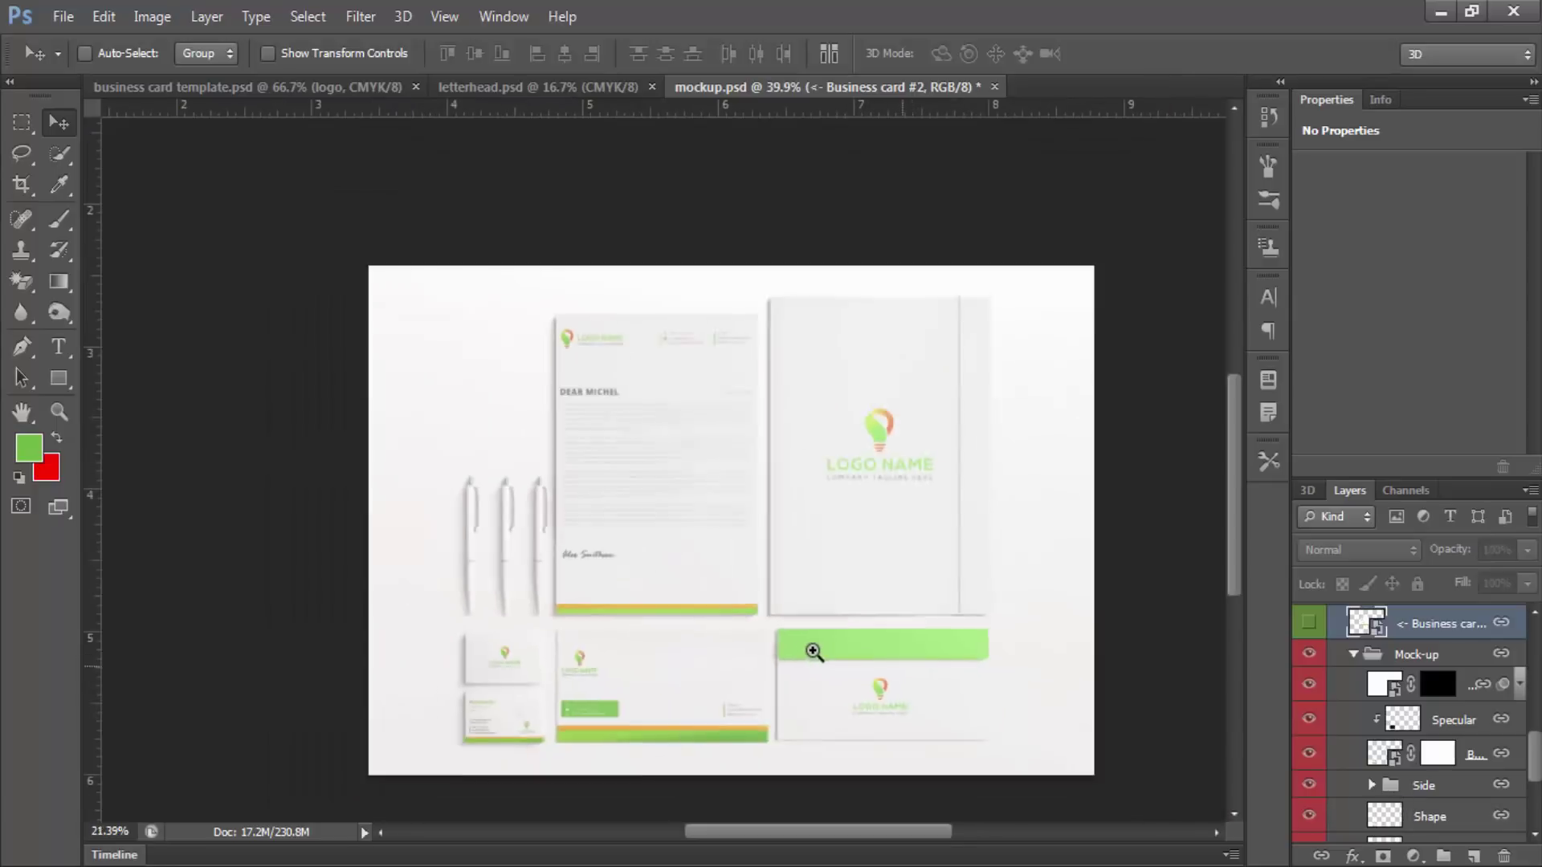
pyautogui.click(783, 599)
pyautogui.moveTo(759, 578); pyautogui.dragTo(751, 579)
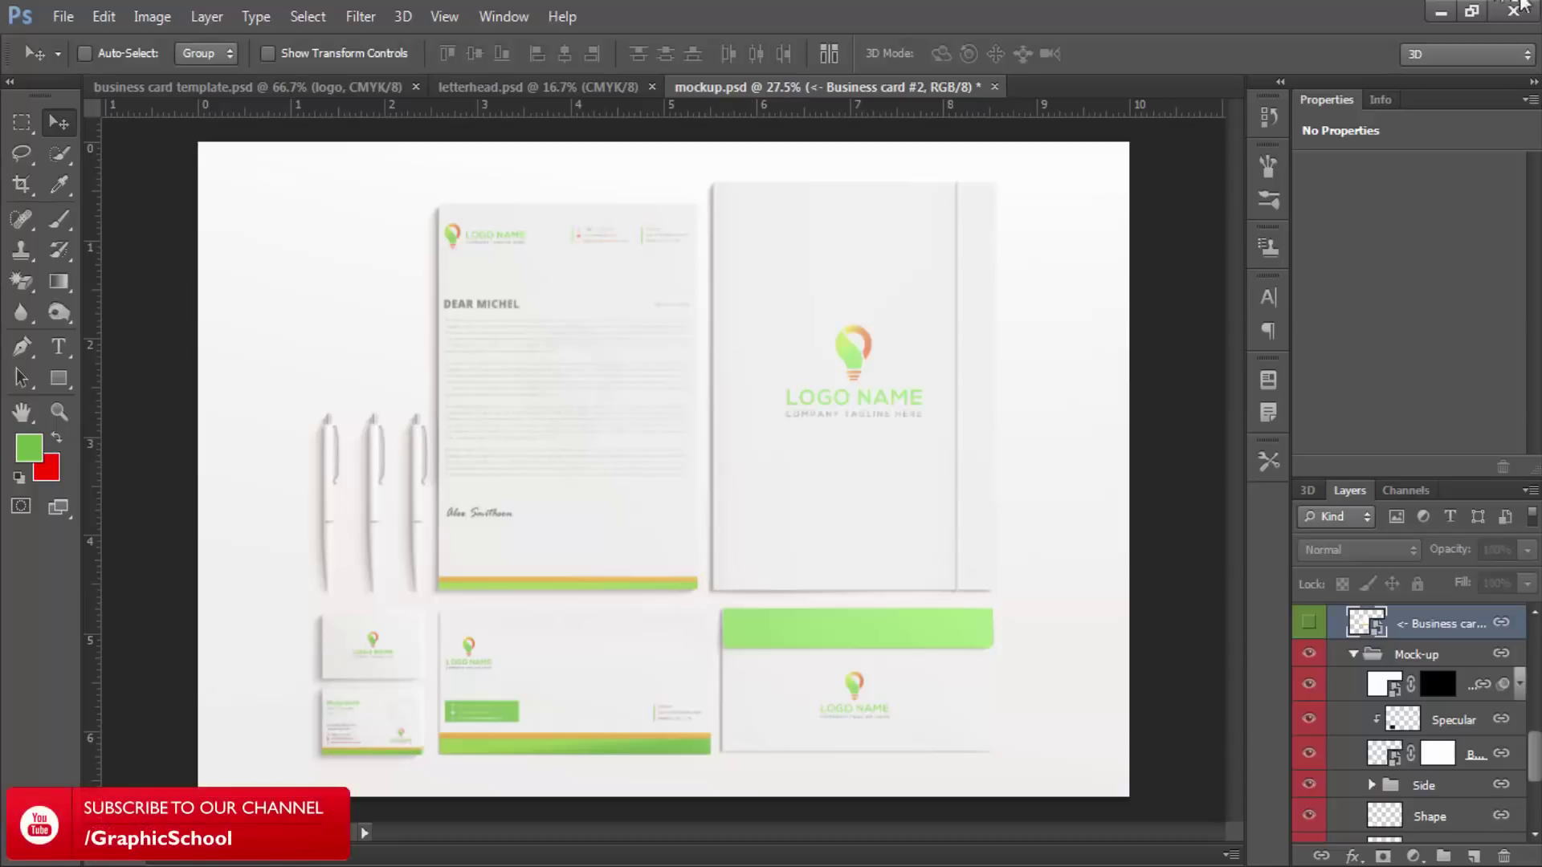
pyautogui.click(183, 85)
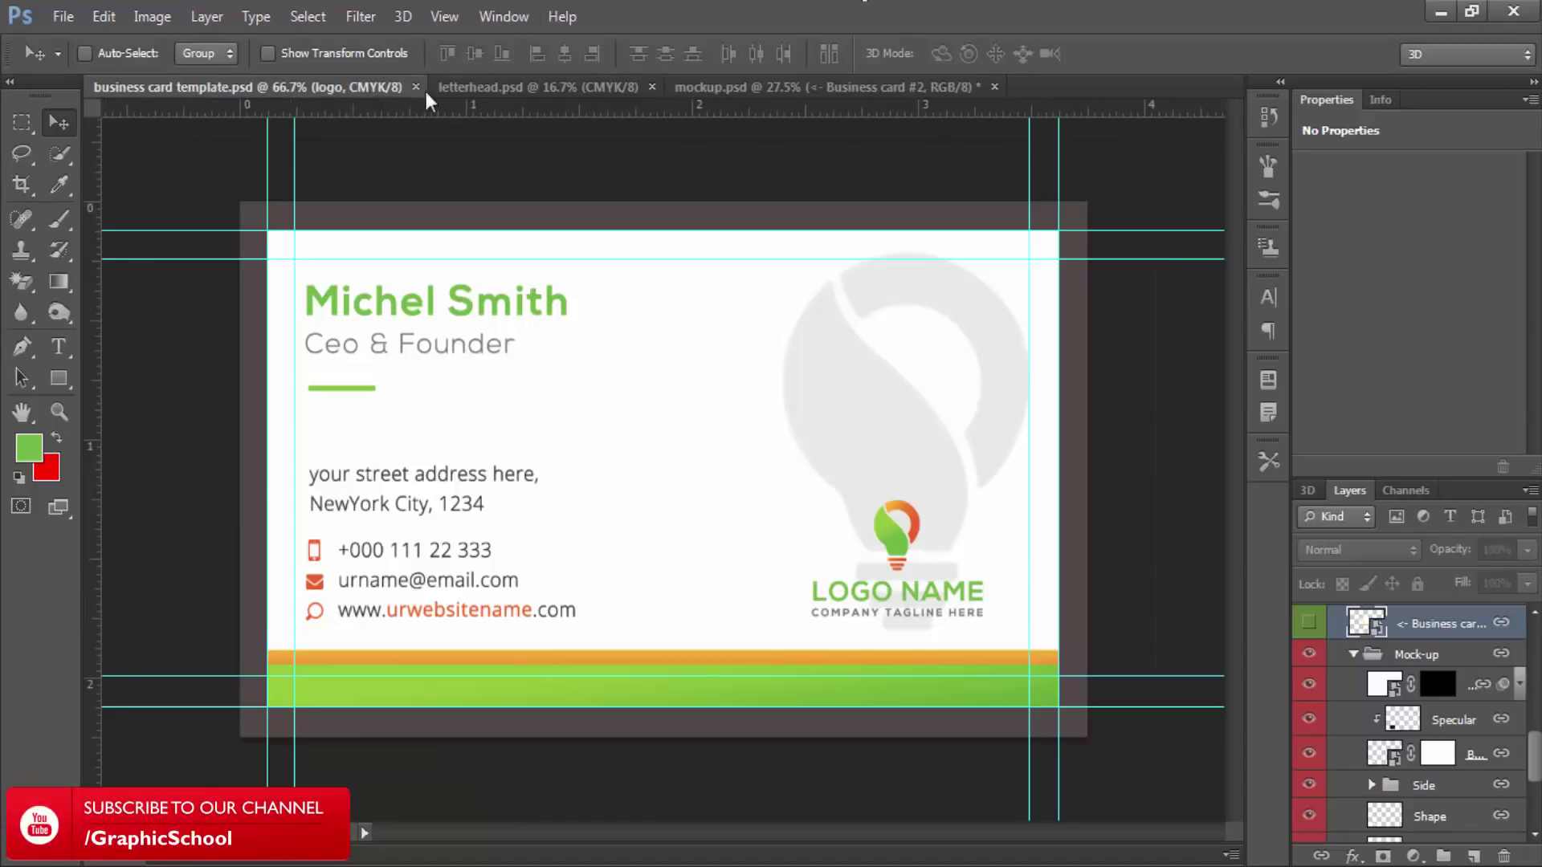
# - Back in the mockup, collapse Envelope back, expand Envelope front and select its design layer
pyautogui.click(501, 84)
pyautogui.click(872, 85)
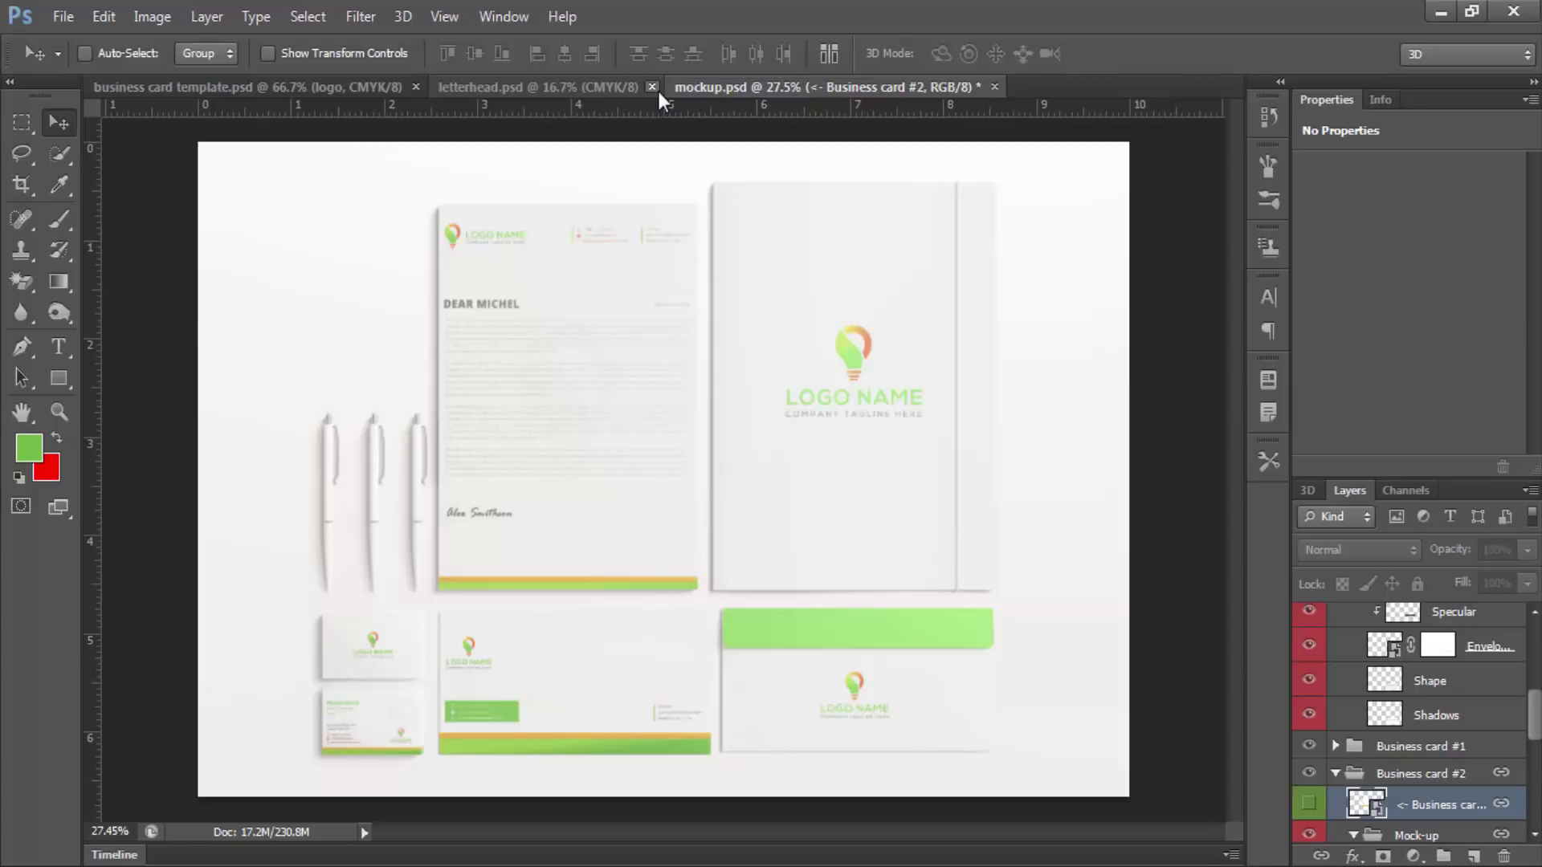
pyautogui.scroll(-3, 1403, 739)
pyautogui.scroll(5, 1402, 735)
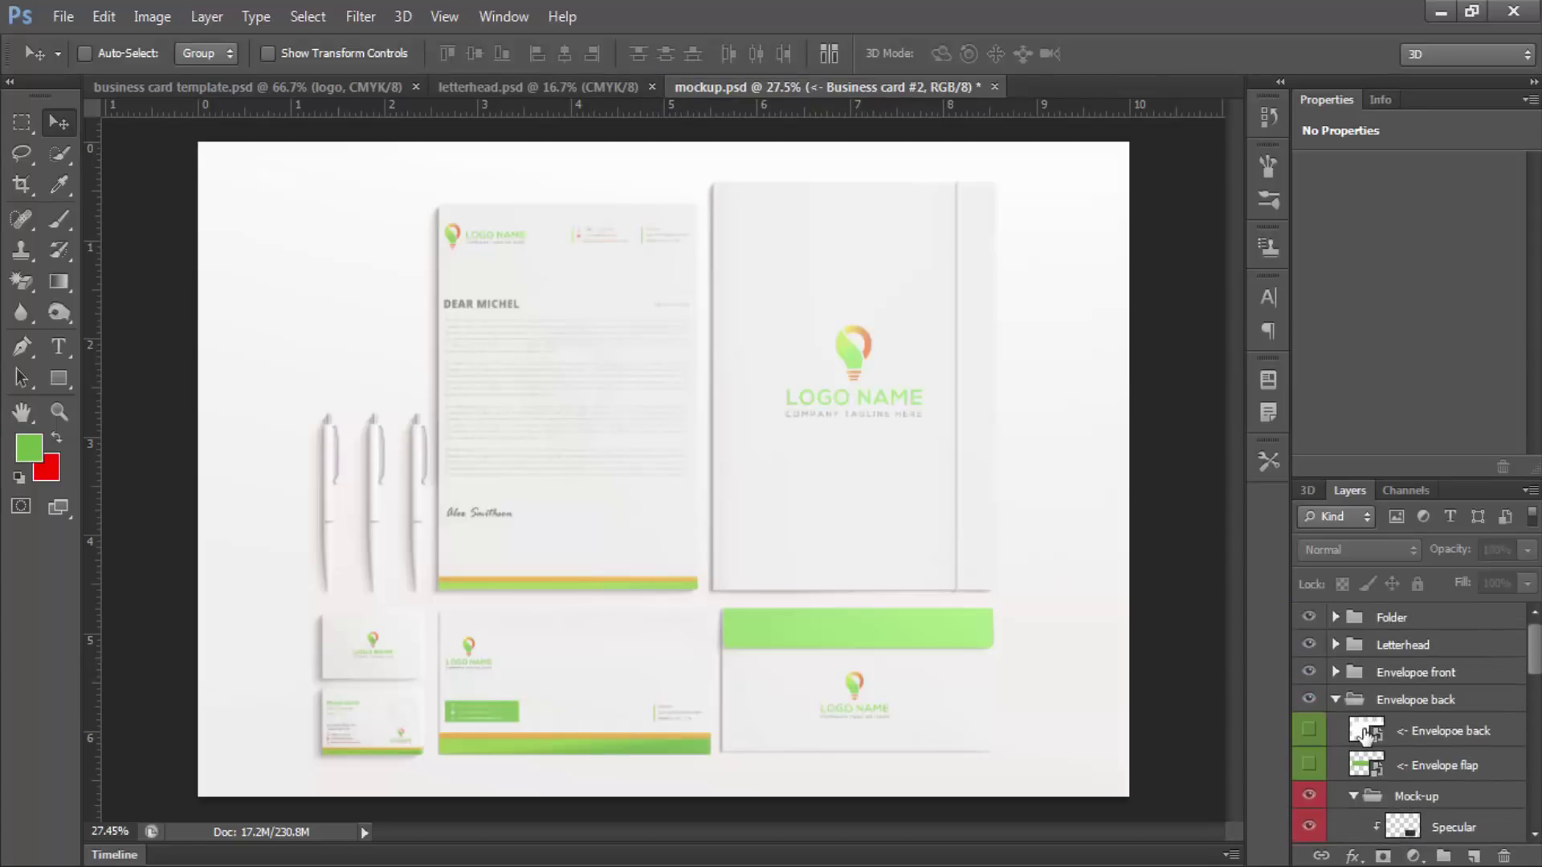
pyautogui.click(1336, 699)
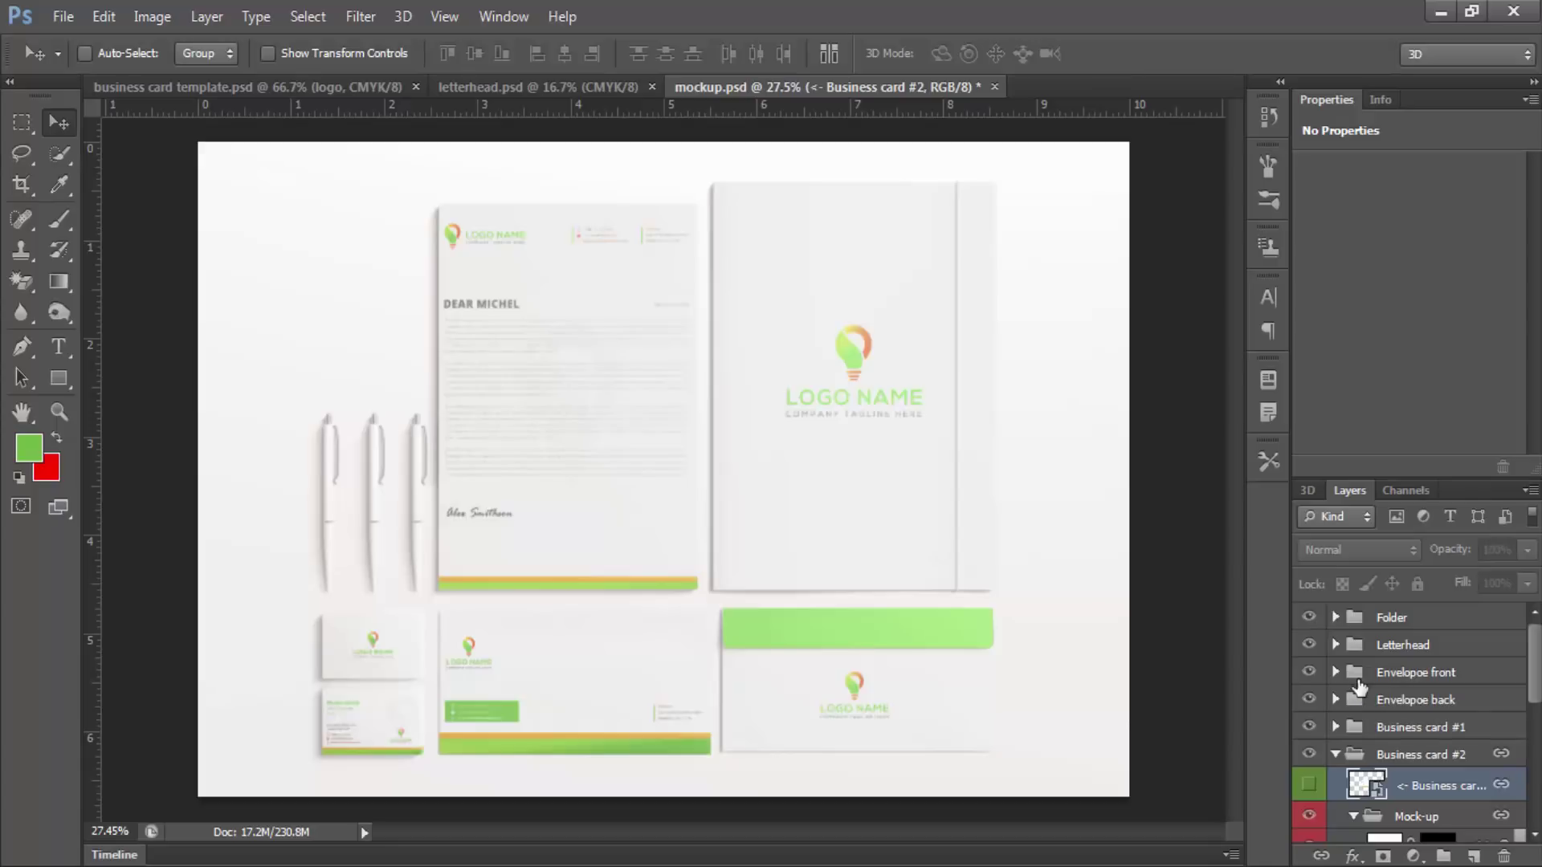
pyautogui.click(1336, 673)
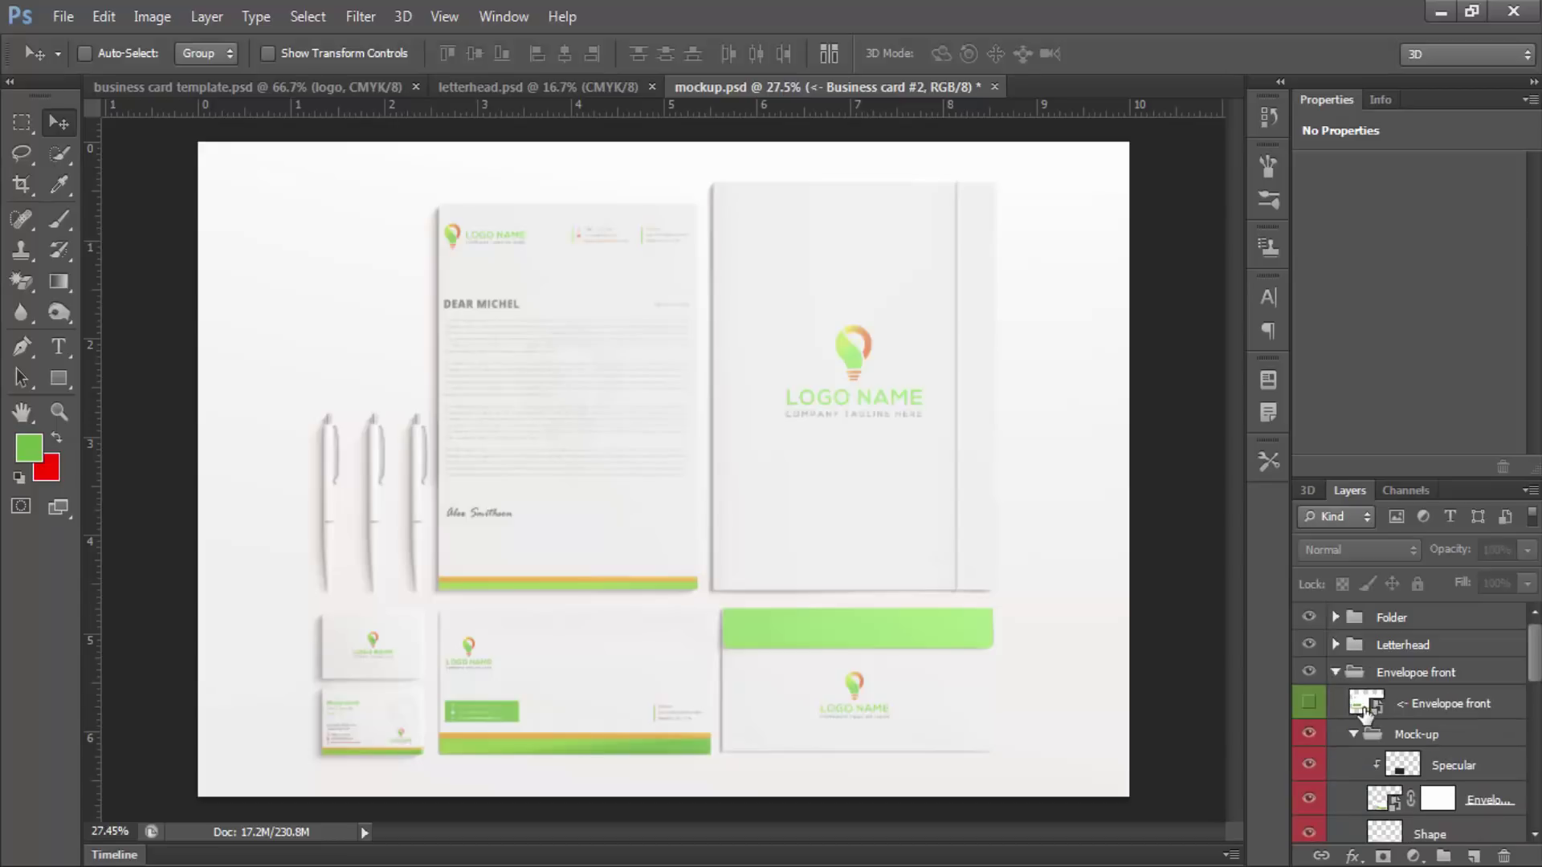
pyautogui.click(1369, 705)
# - In the envelope front smart object, group the design, duplicate the group and hide the original
pyautogui.doubleClick(1369, 707)
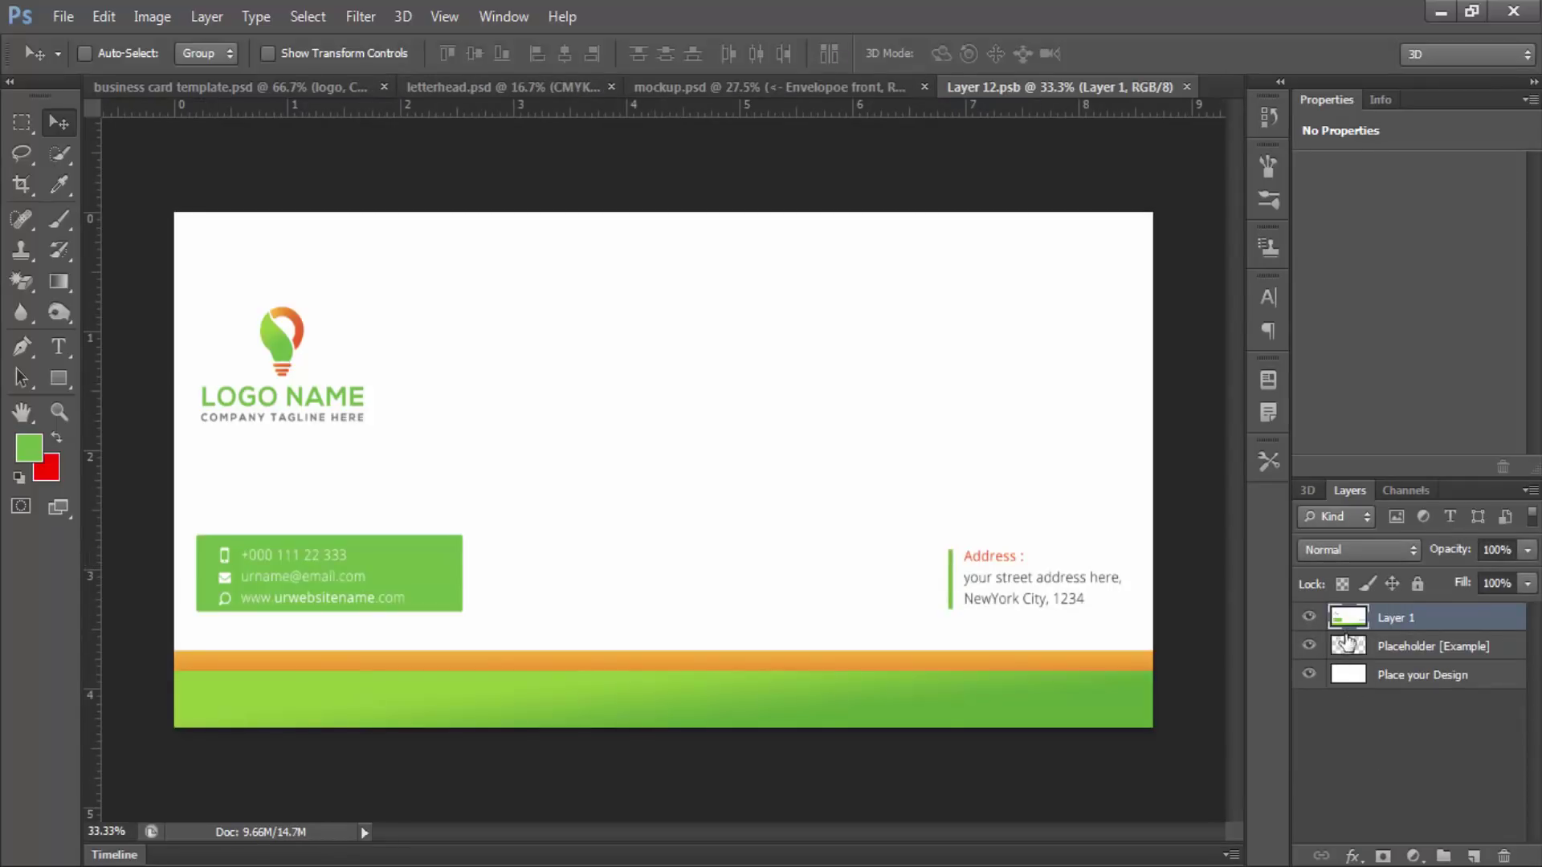
pyautogui.click(1309, 617)
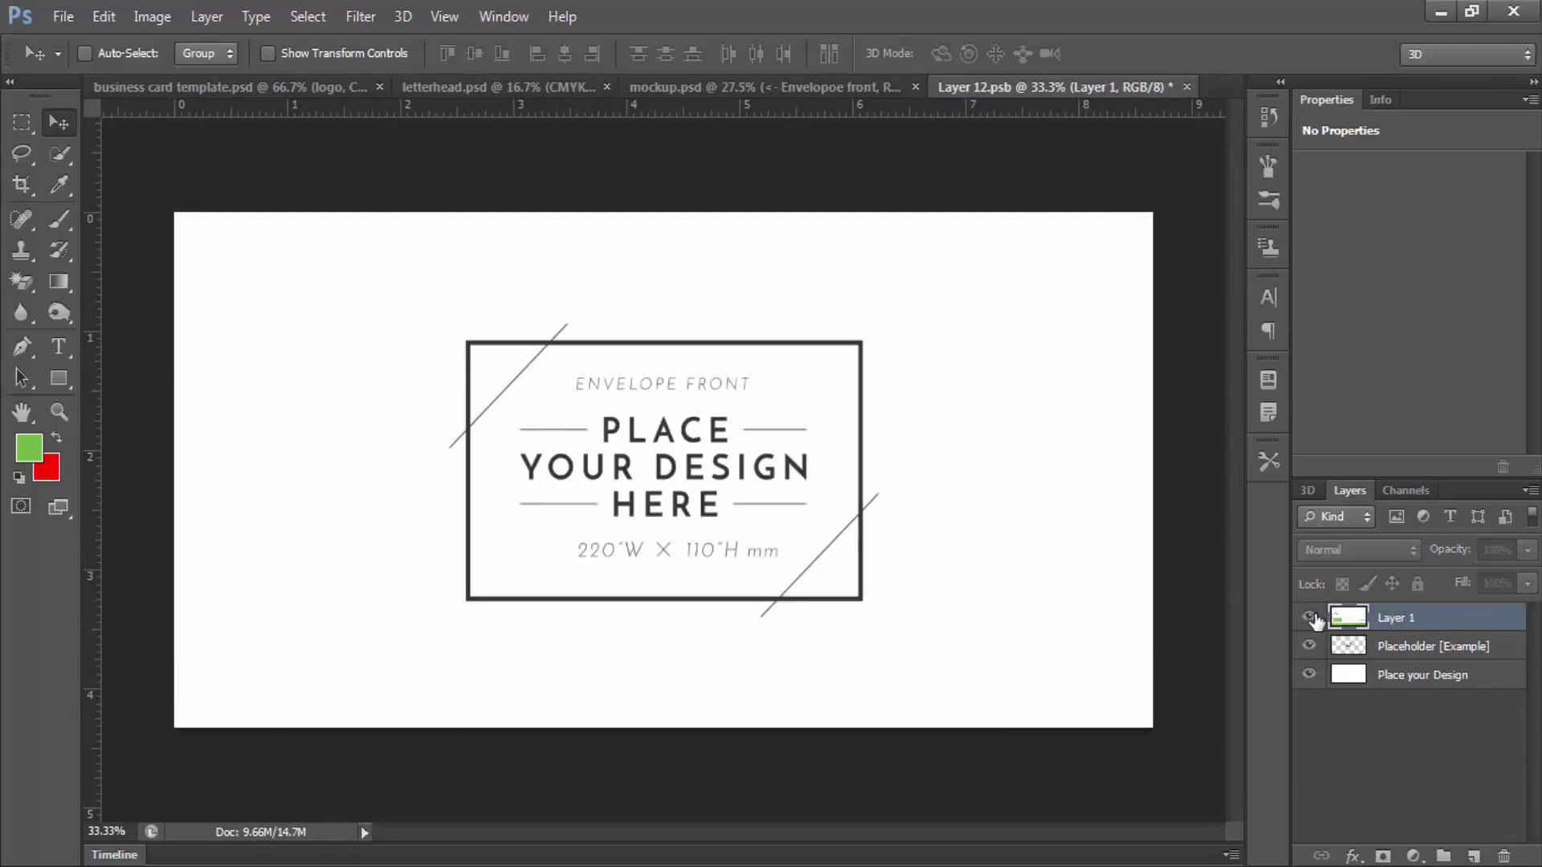
pyautogui.hotkey('ctrl', 'g')
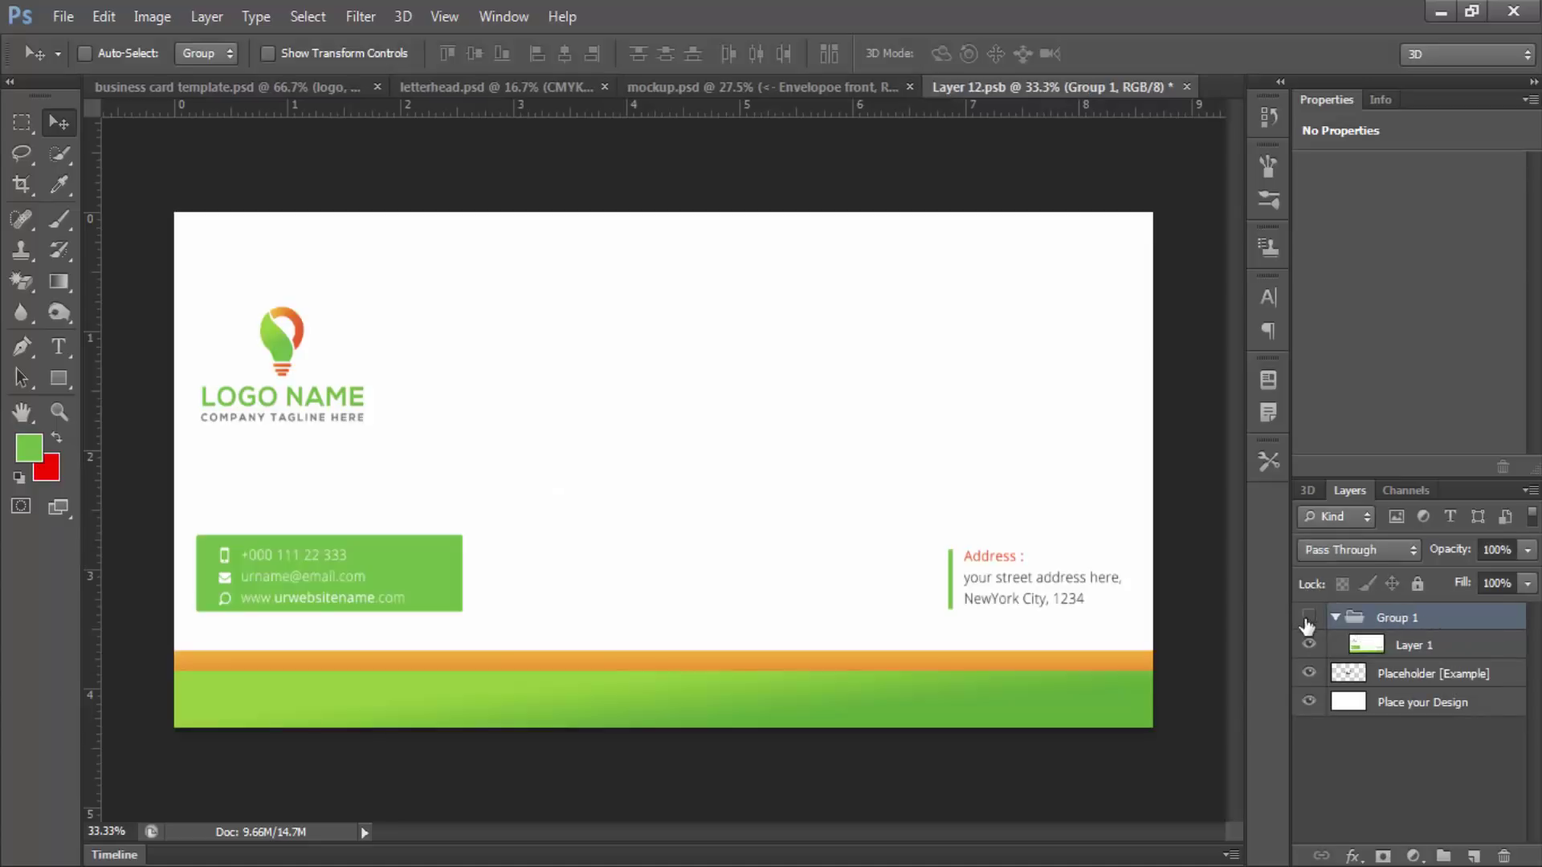
pyautogui.click(1309, 616)
pyautogui.click(1309, 617)
pyautogui.hotkey('ctrl', 'j')
pyautogui.click(1309, 673)
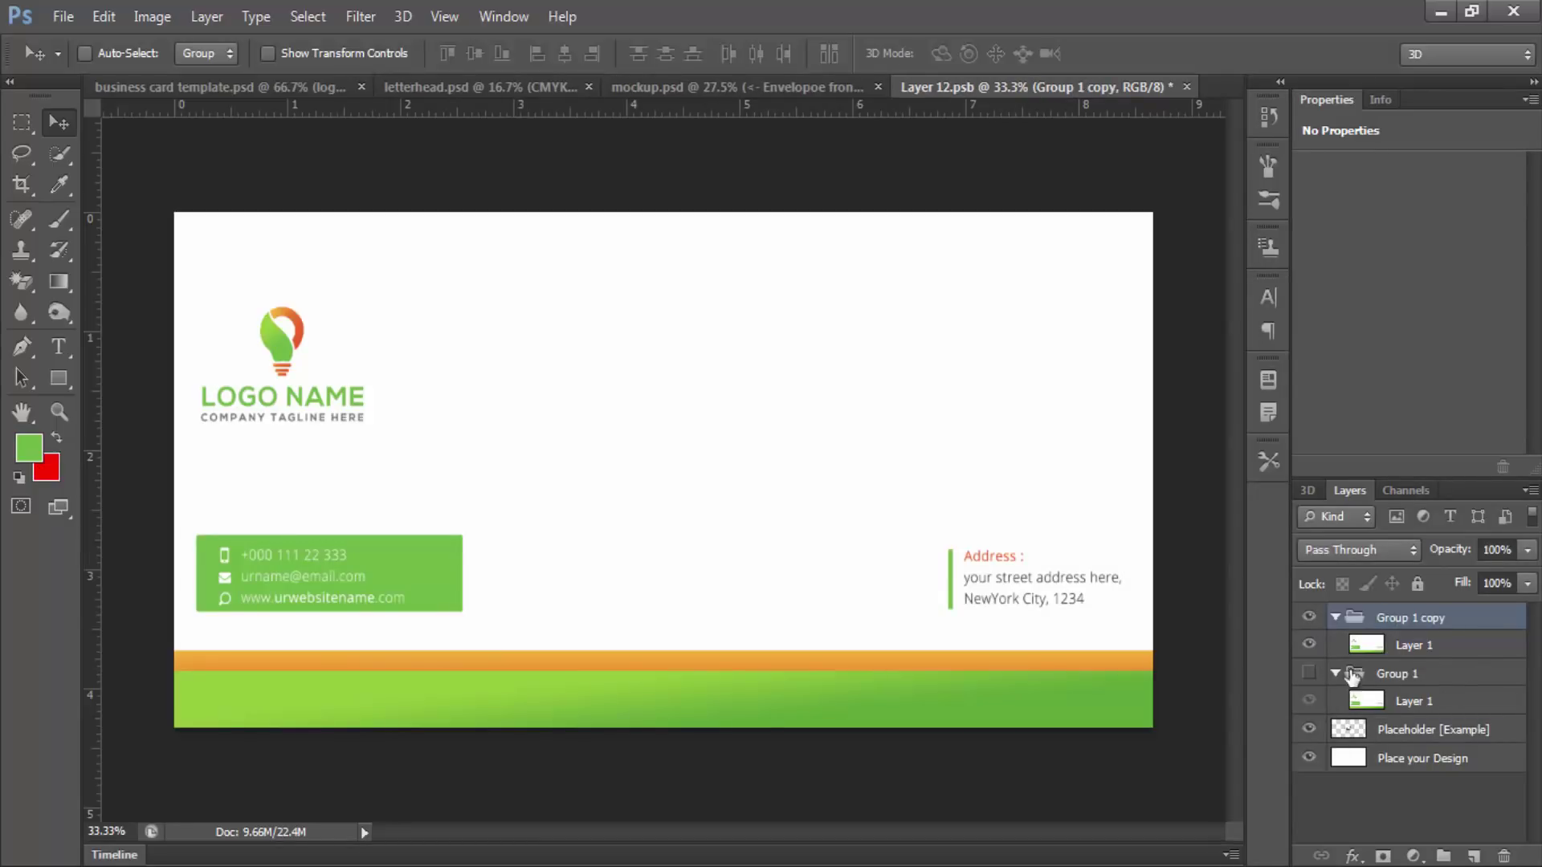
# - Delete a thin marquee strip across the green footer band and save the design
pyautogui.click(1390, 645)
pyautogui.press('m')
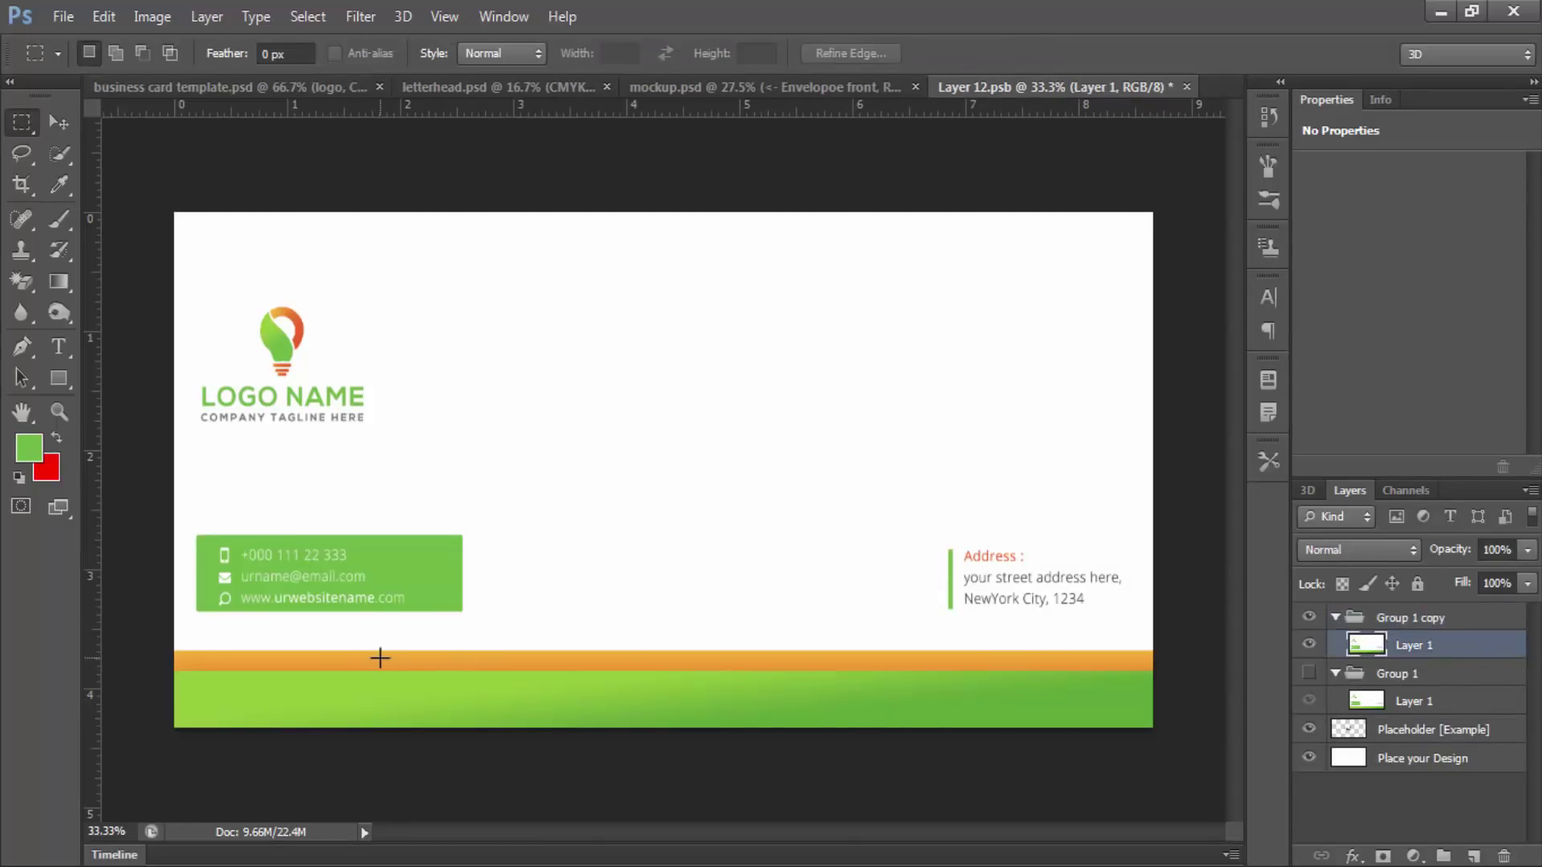
pyautogui.moveTo(380, 659)
pyautogui.mouseDown()
pyautogui.moveTo(983, 719)
pyautogui.moveTo(1055, 677)
pyautogui.mouseUp()
pyautogui.press('Delete')
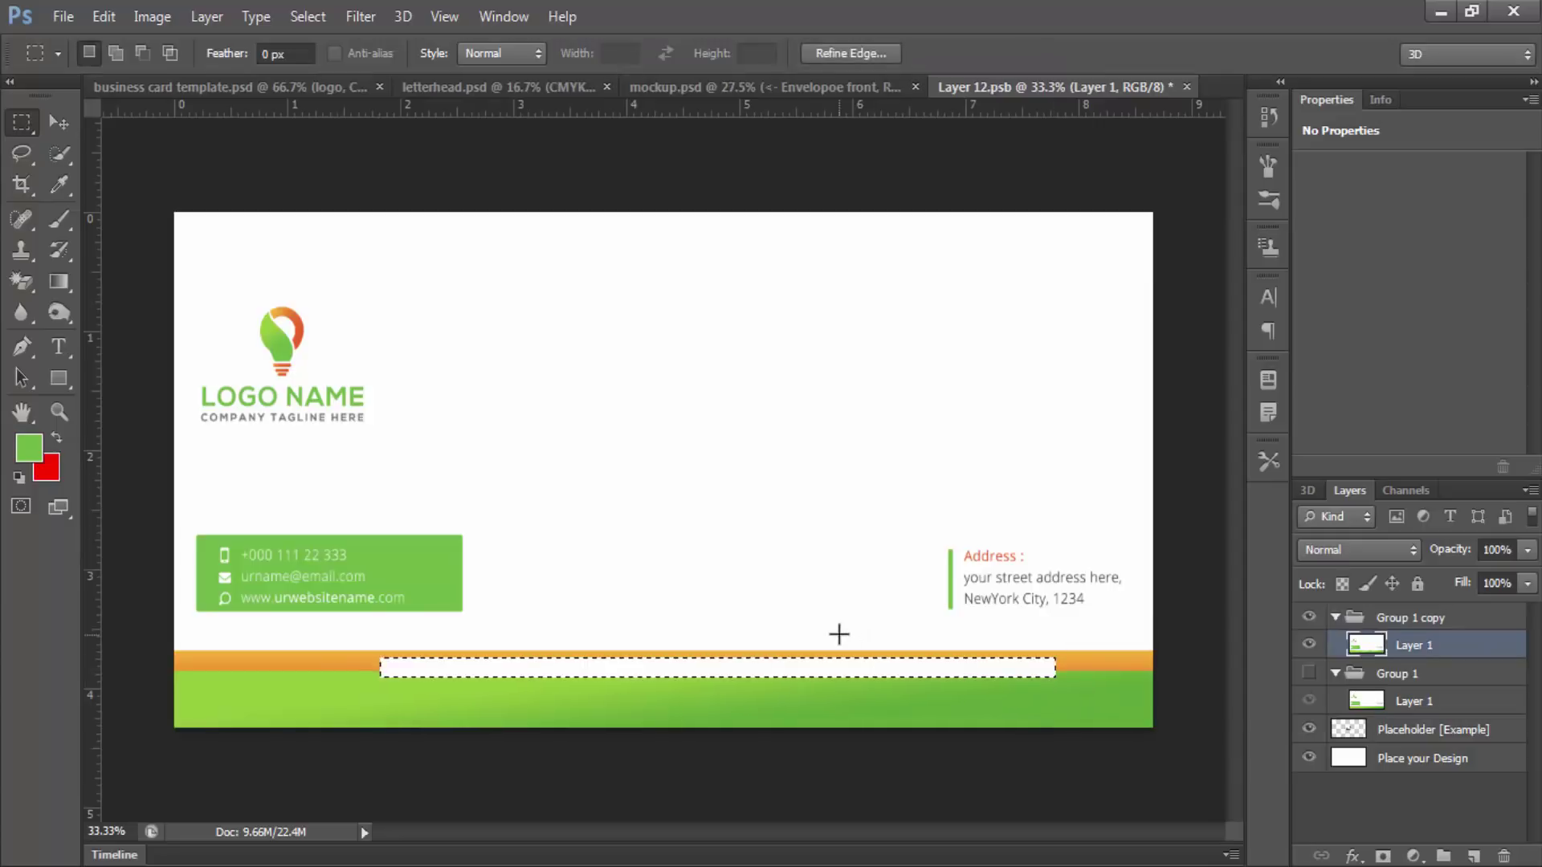
pyautogui.hotkey('ctrl', 'd')
pyautogui.hotkey('ctrl', 's')
pyautogui.hotkey('ctrl', 'w')
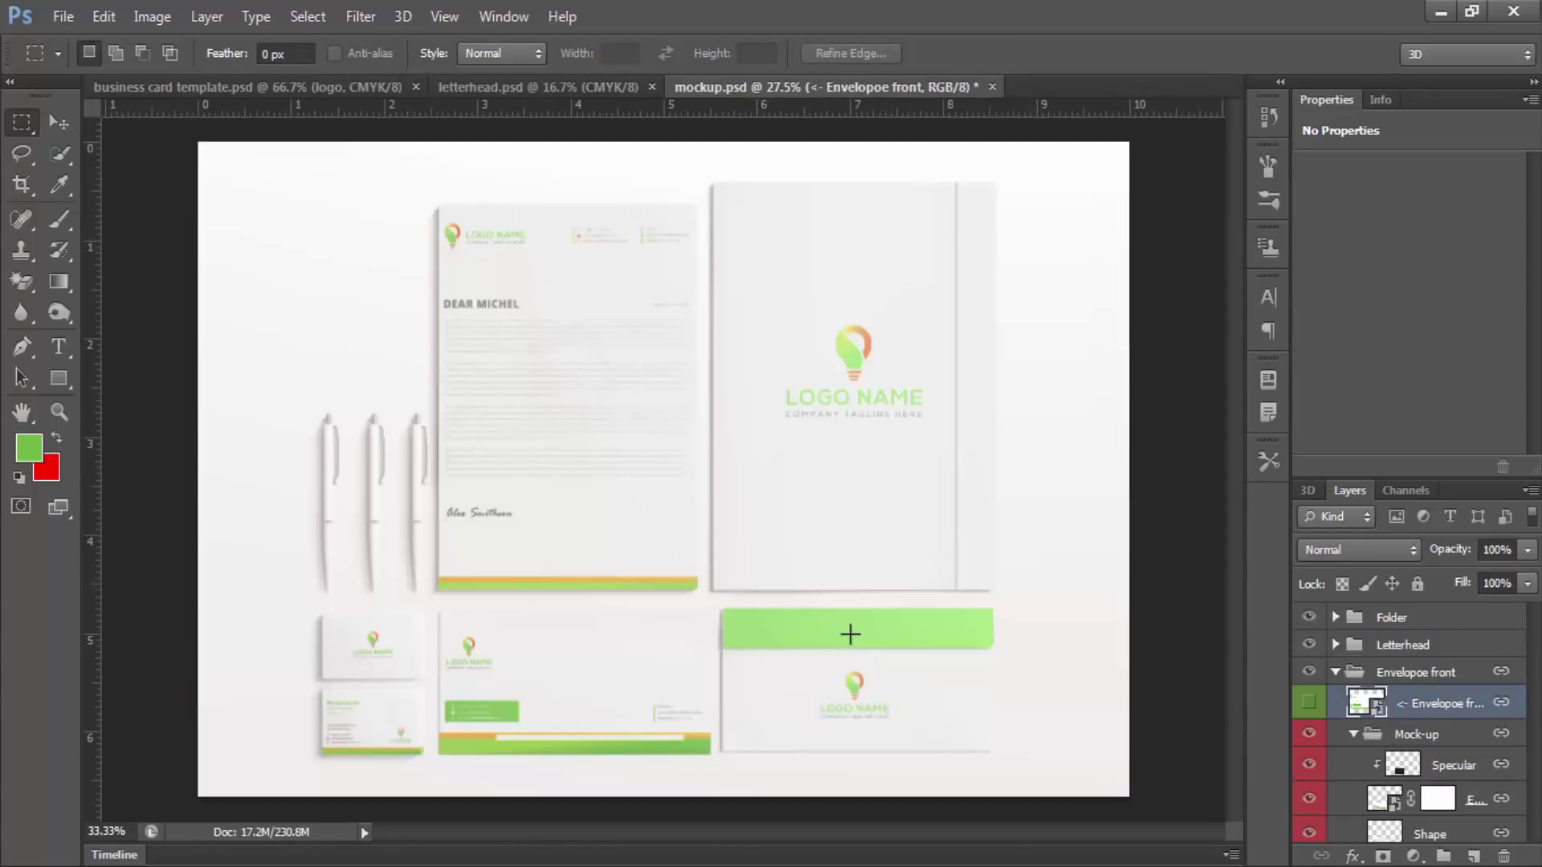
pyautogui.moveTo(543, 771)
pyautogui.mouseDown()
pyautogui.moveTo(701, 728)
pyautogui.moveTo(802, 758)
pyautogui.mouseUp()
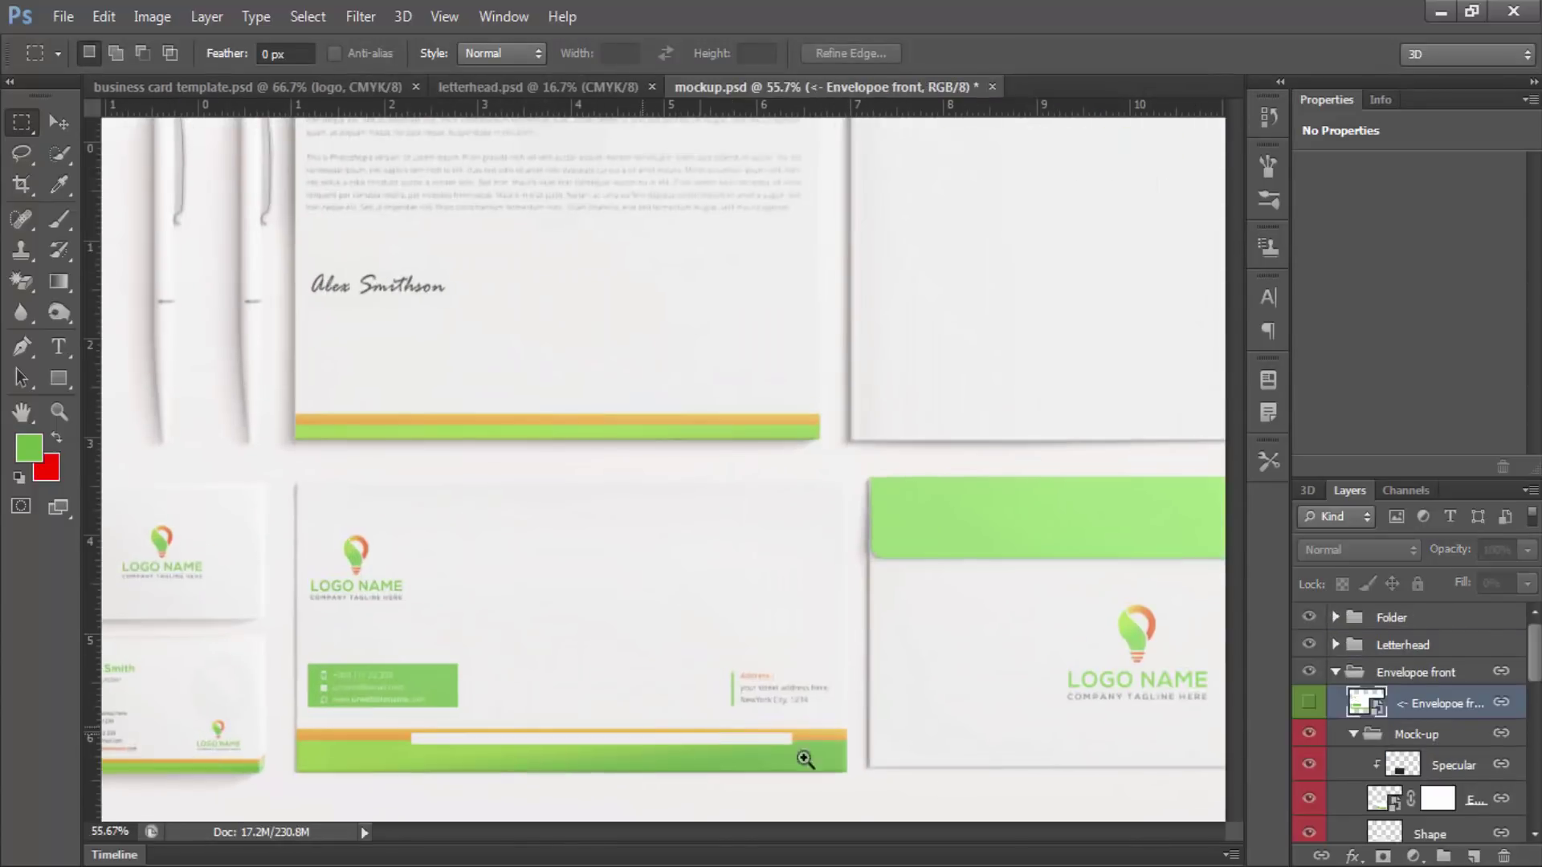
pyautogui.hotkey('ctrl', '-')
pyautogui.hotkey('ctrl', '-')
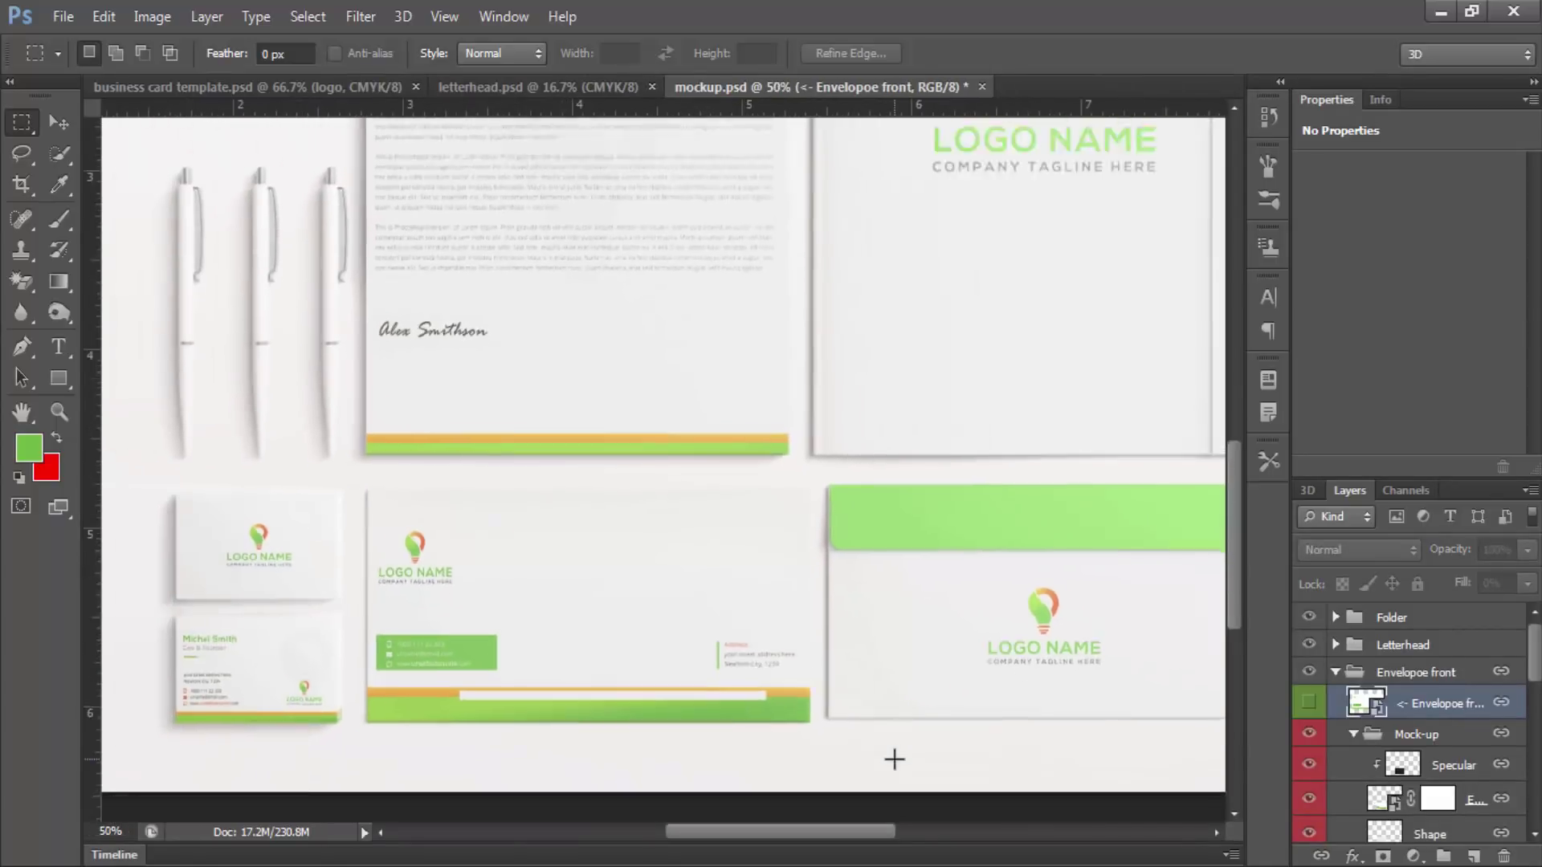
pyautogui.hotkey('alt', '.')
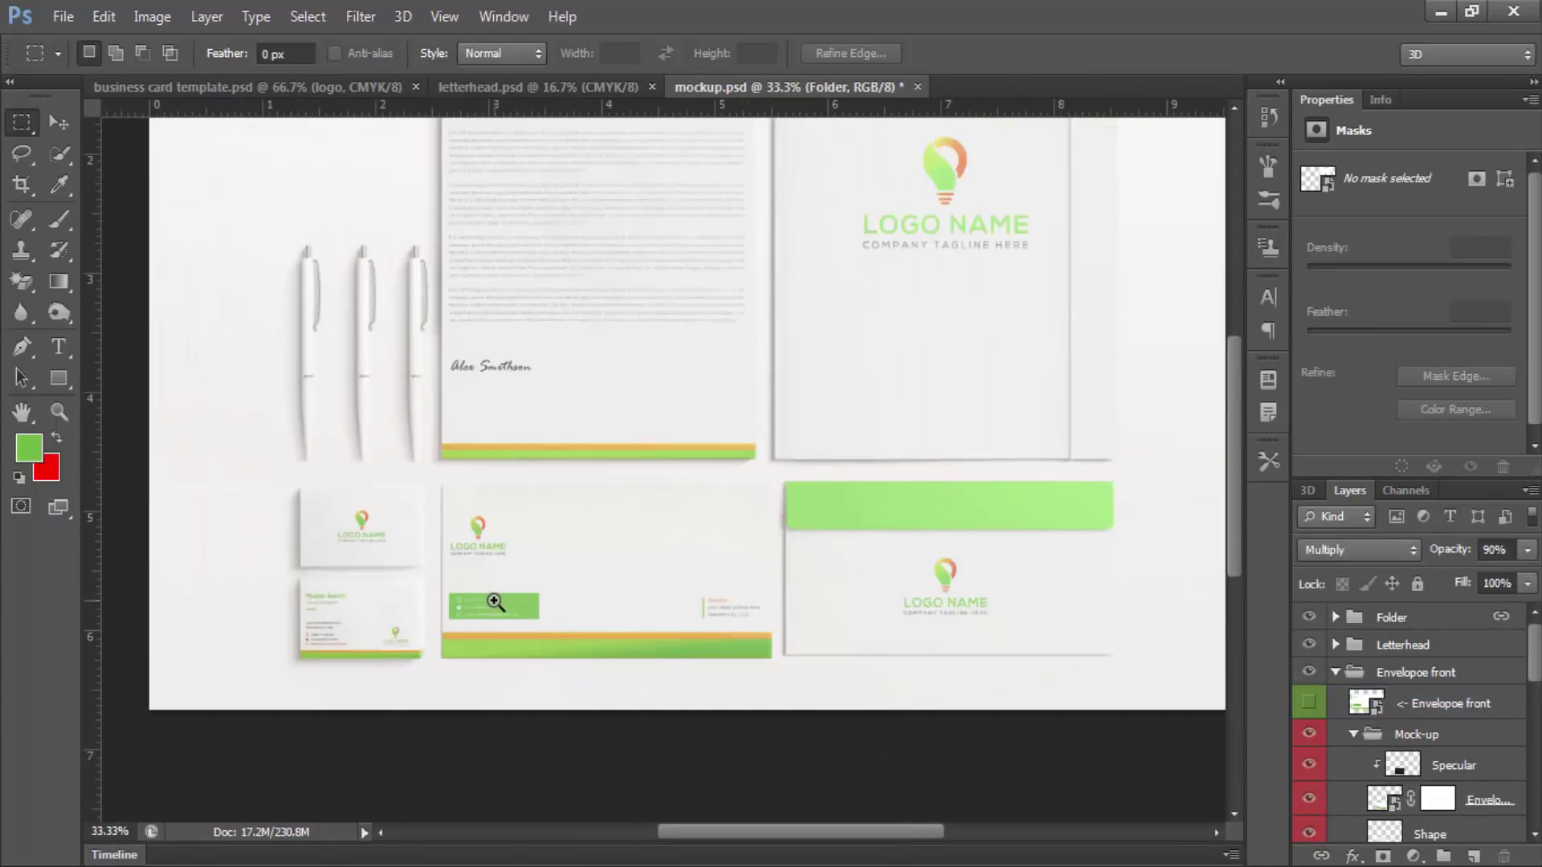
pyautogui.scroll(3, 499, 613)
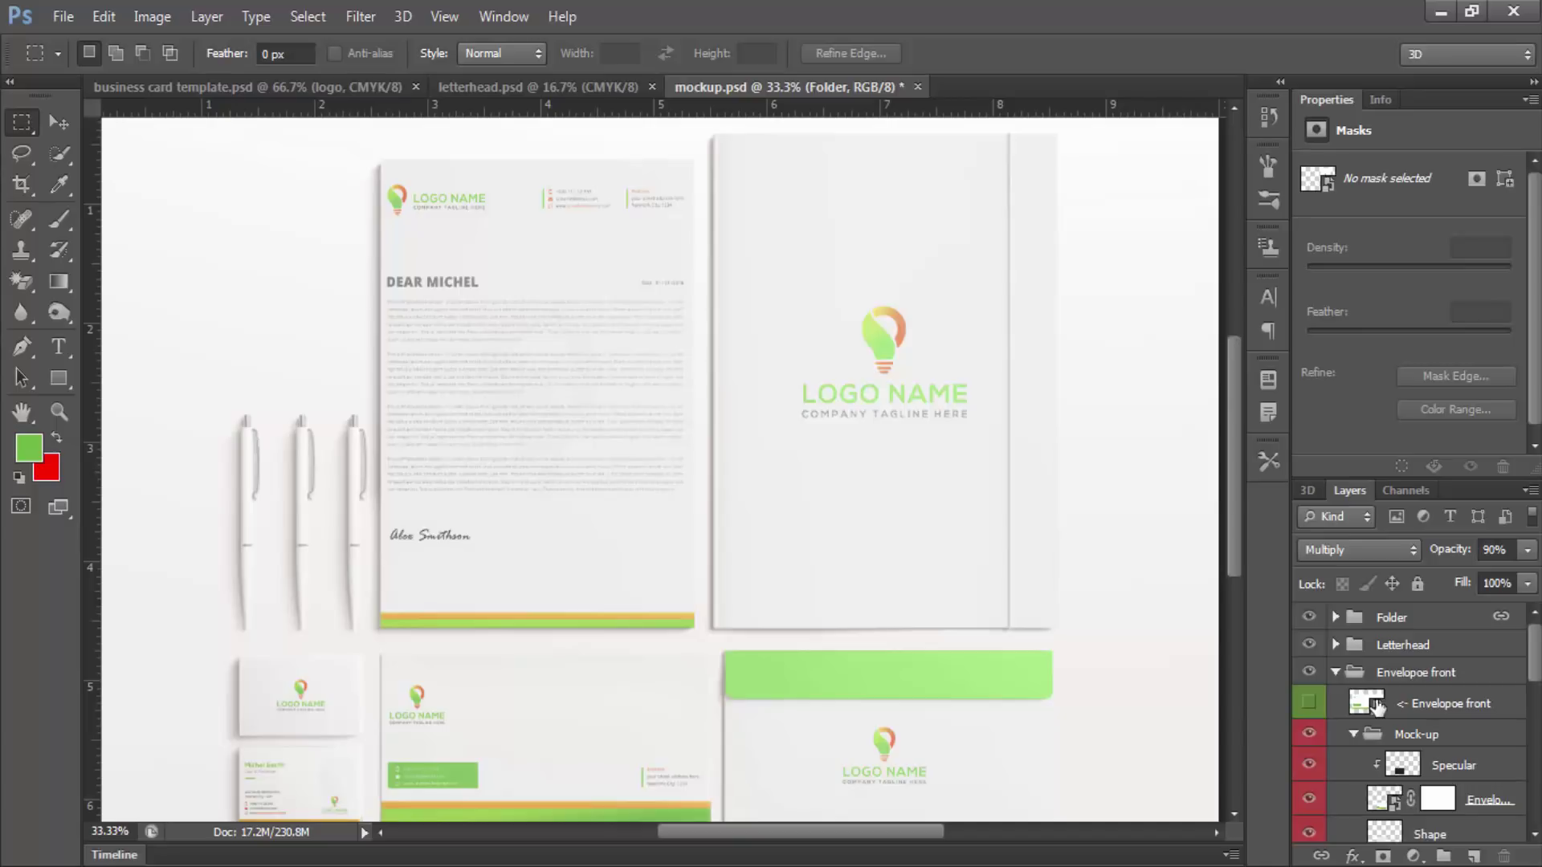
# - Zoom around the mockup and try marquee selections over the blank area above the pens
pyautogui.click(405, 617)
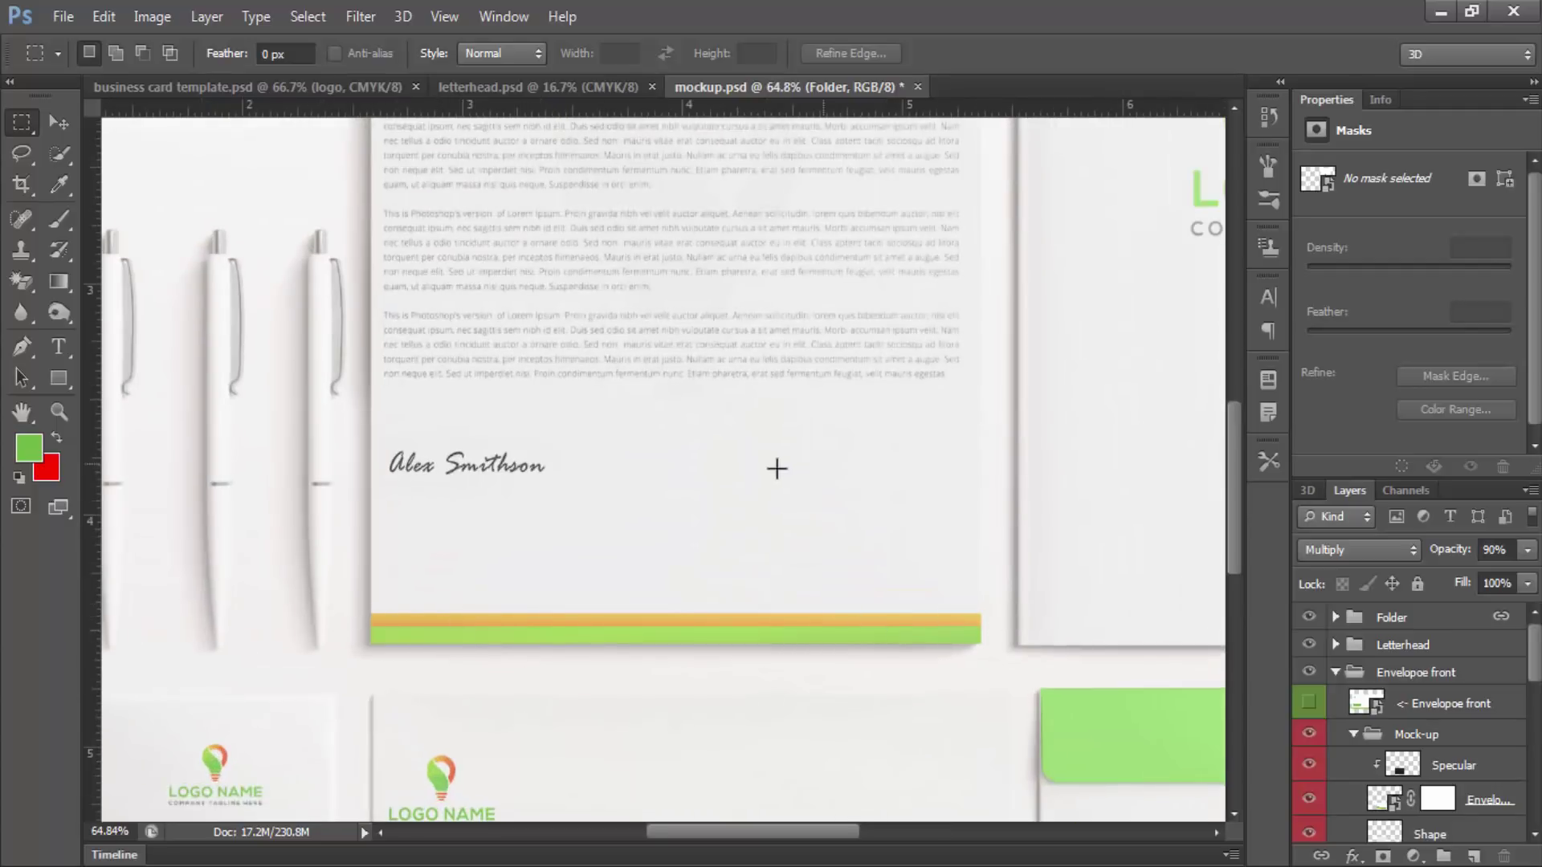
pyautogui.moveTo(819, 410); pyautogui.dragTo(711, 420)
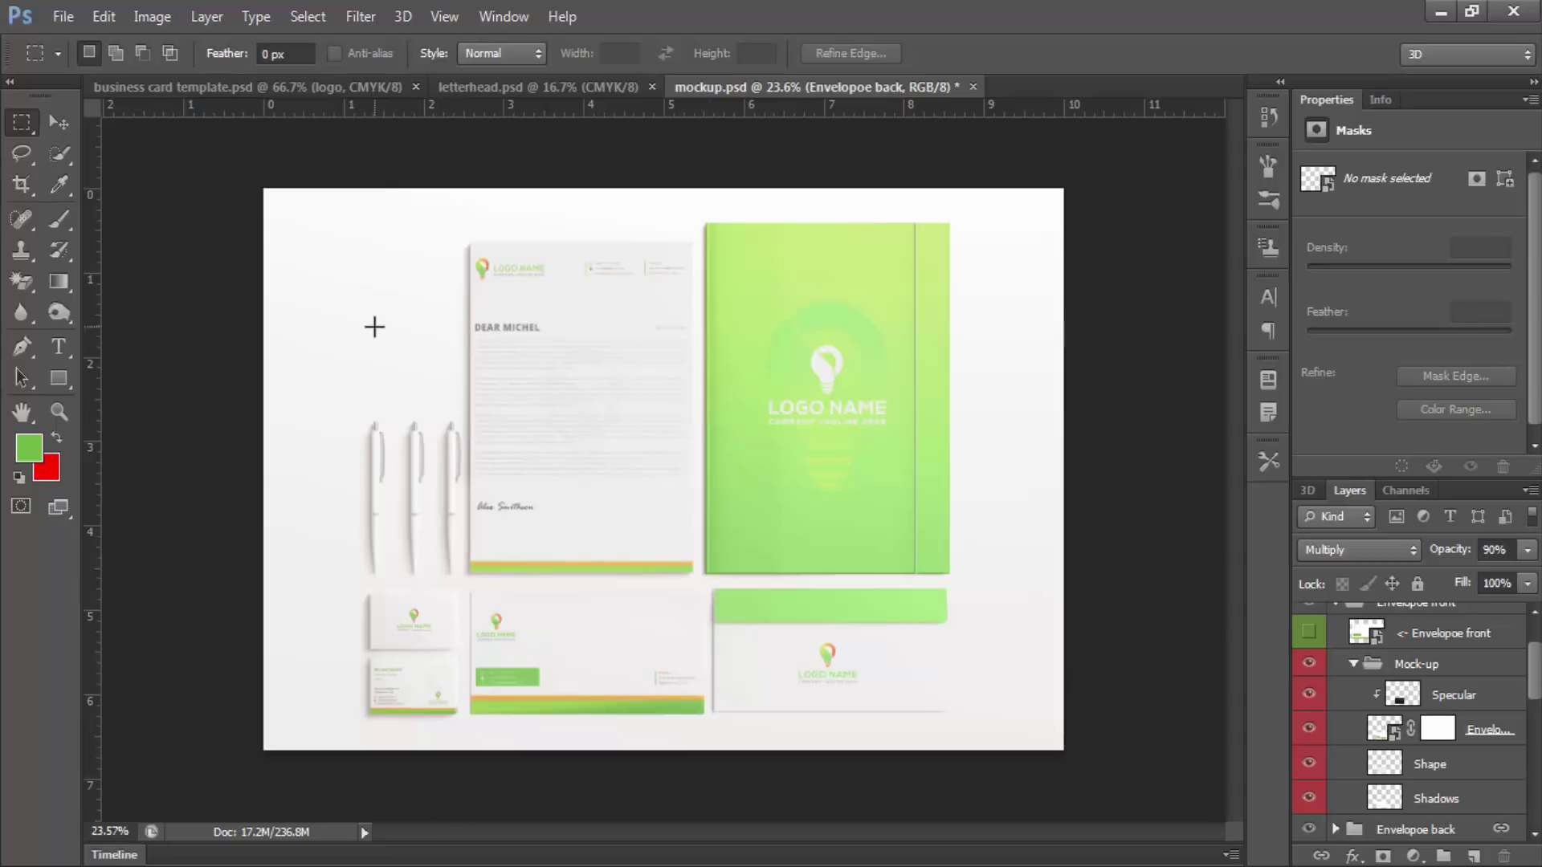
pyautogui.moveTo(355, 330)
pyautogui.mouseDown()
pyautogui.moveTo(441, 399)
pyautogui.moveTo(441, 358)
pyautogui.moveTo(458, 370)
pyautogui.mouseUp()
pyautogui.click(447, 457)
pyautogui.moveTo(370, 308); pyautogui.dragTo(454, 354)
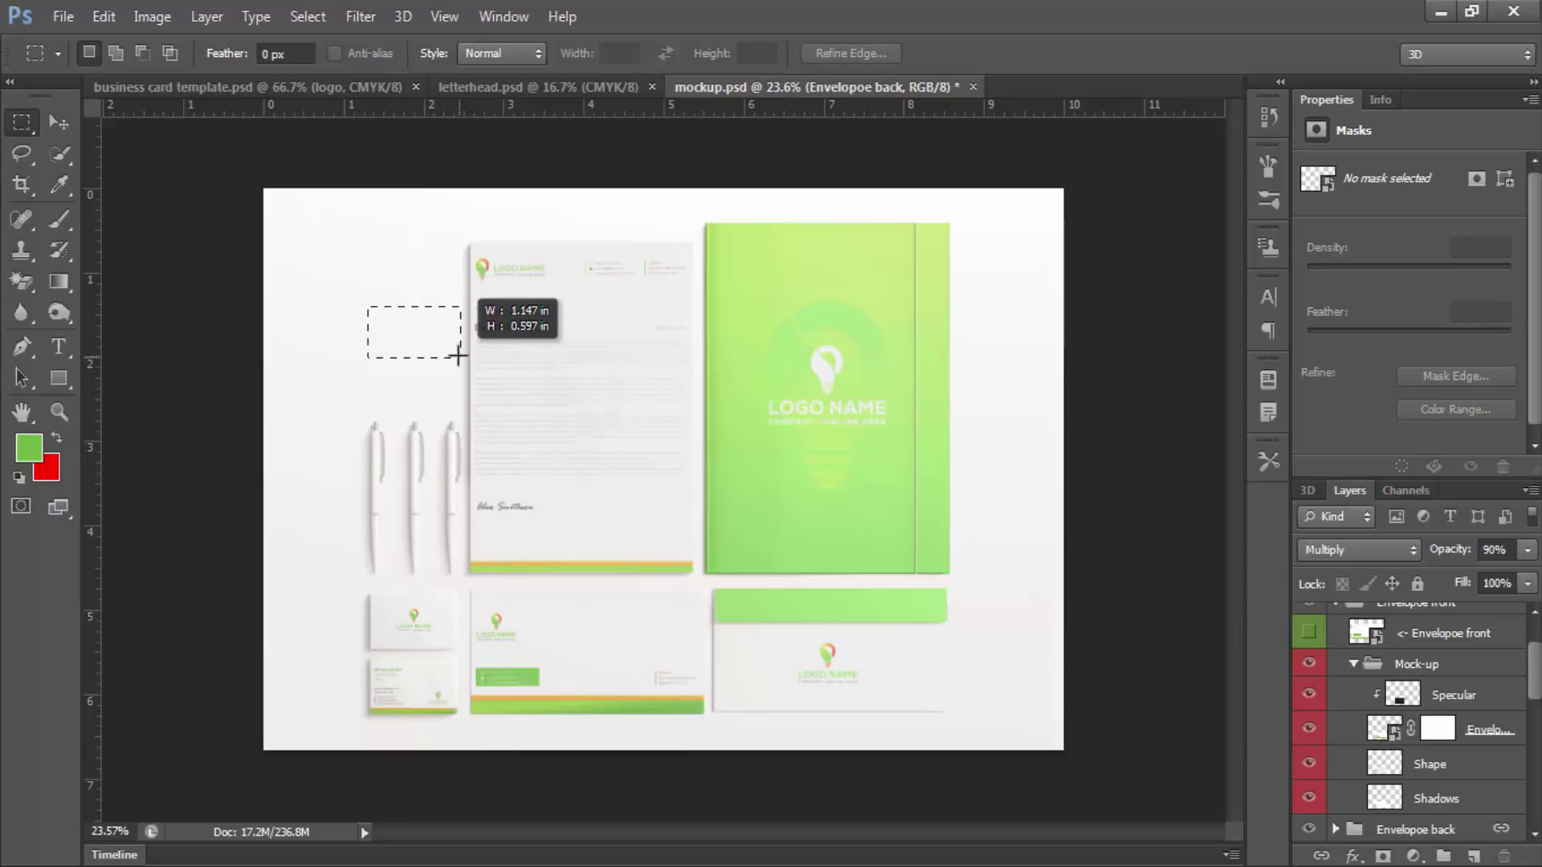
pyautogui.click(375, 319)
pyautogui.moveTo(365, 309); pyautogui.dragTo(463, 364)
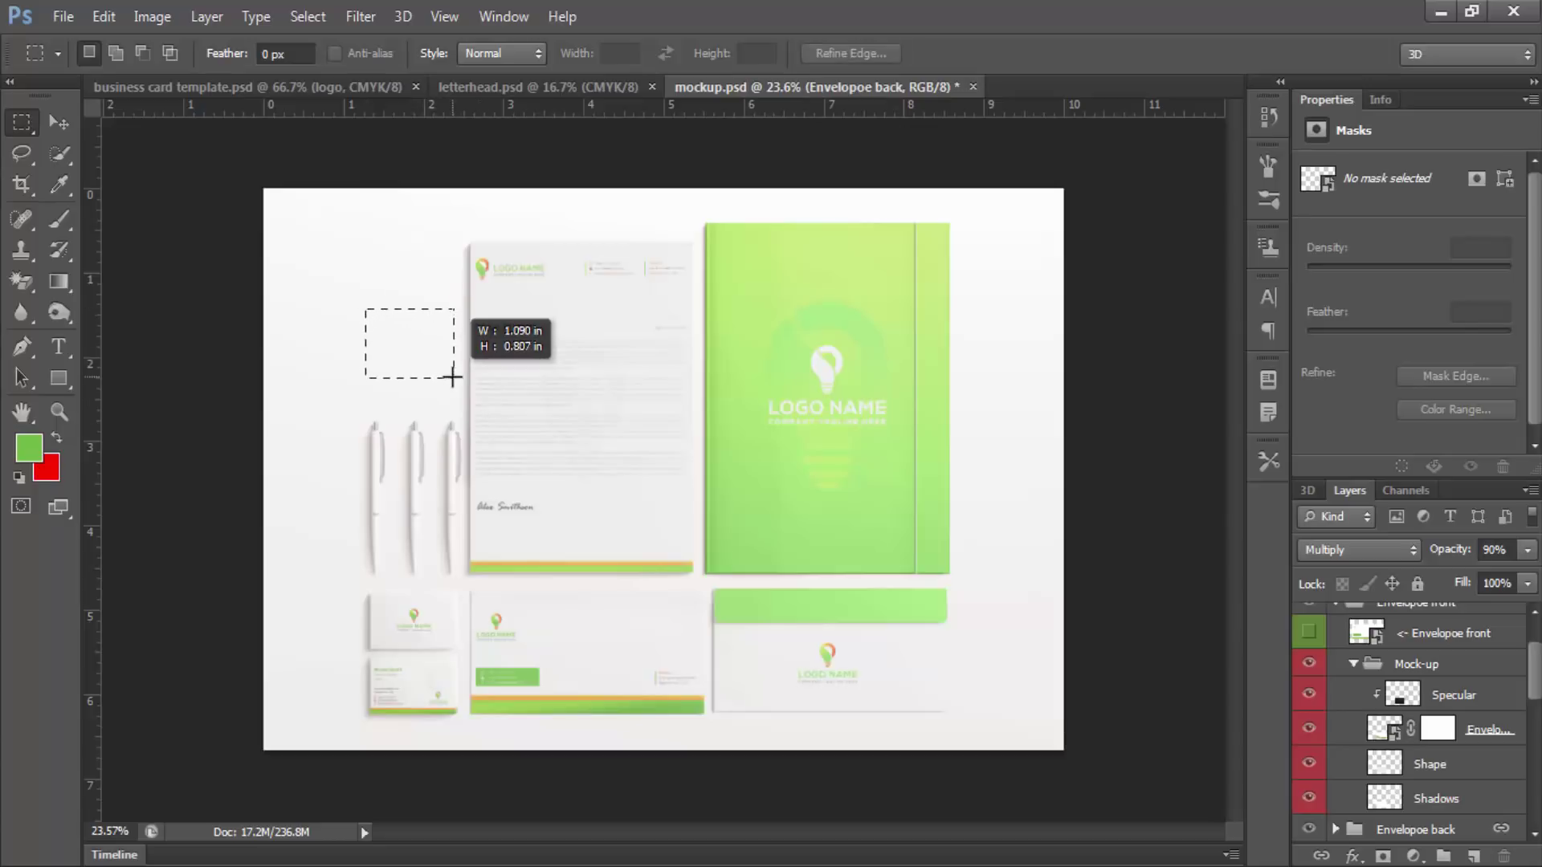
pyautogui.click(401, 399)
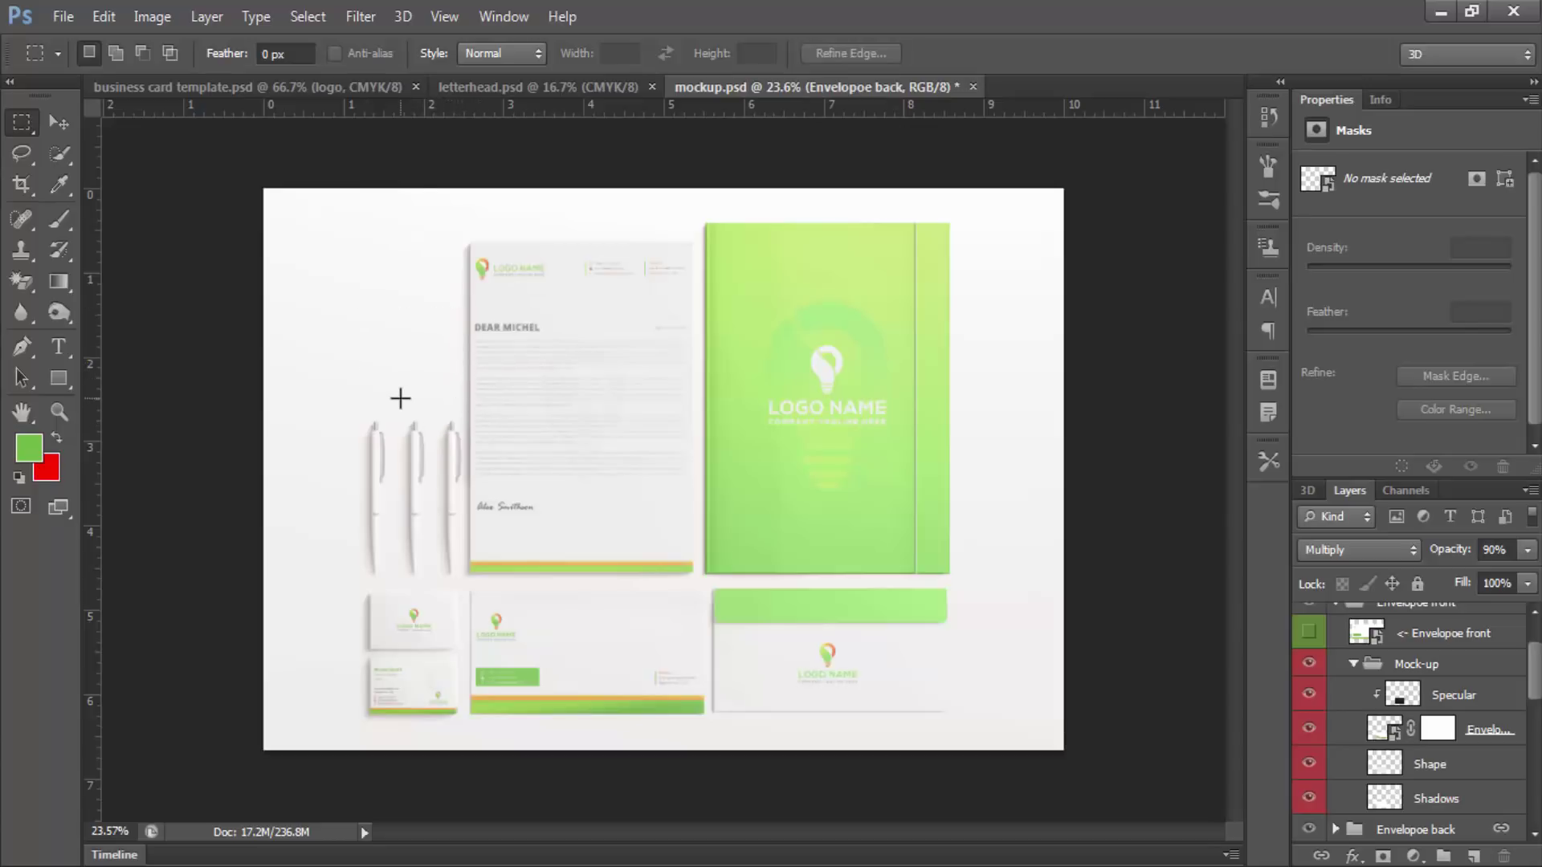
# - Scroll the Layers panel down to the Pen #1 group's layers
pyautogui.scroll(-3, 1458, 764)
pyautogui.scroll(-3, 1458, 764)
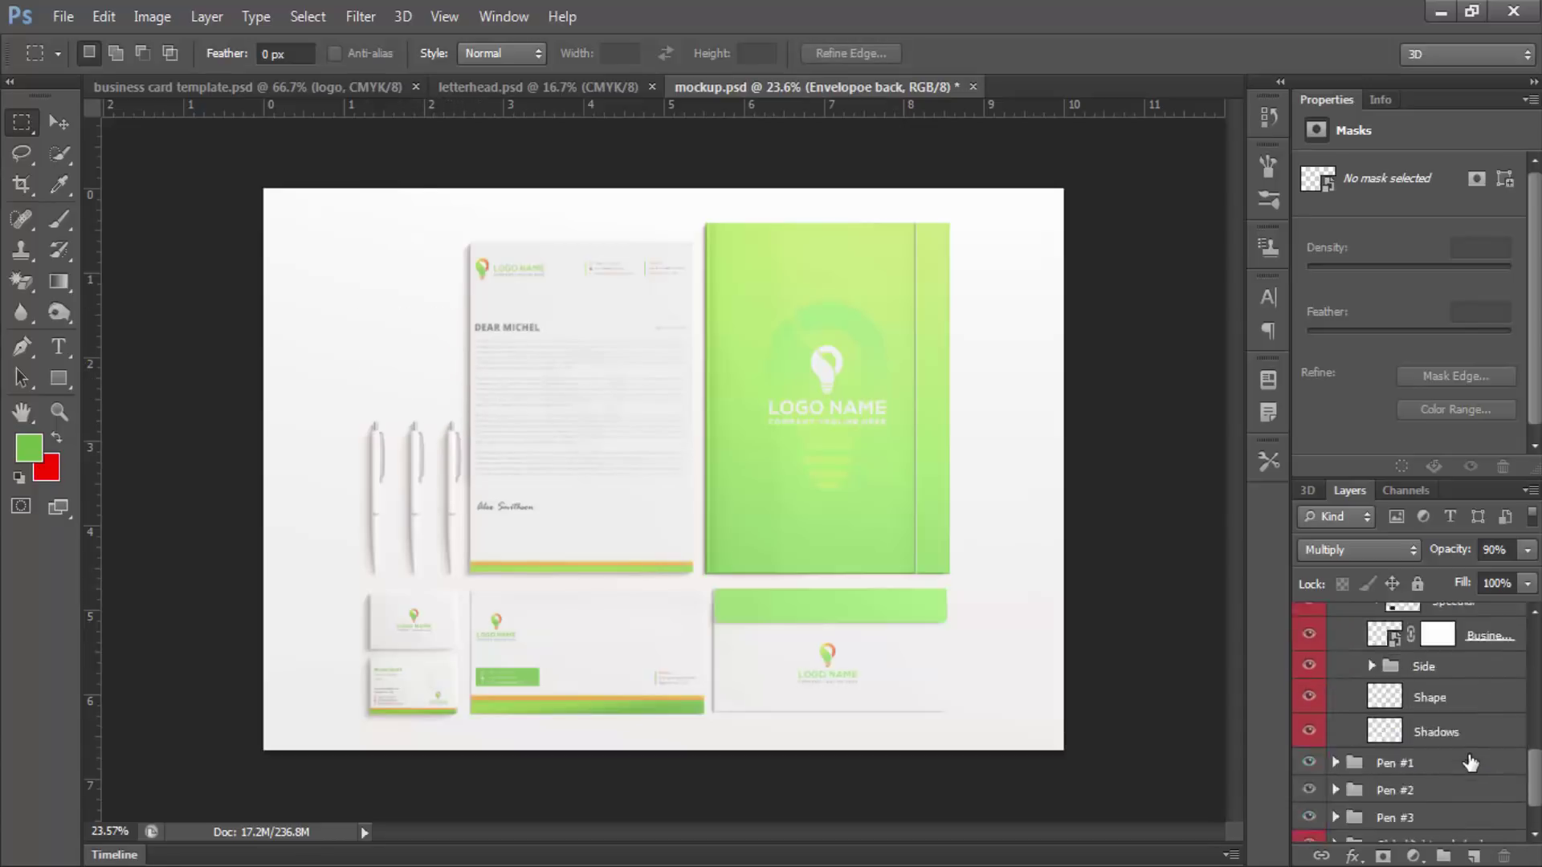
pyautogui.scroll(-2, 1458, 764)
pyautogui.scroll(10, 1366, 755)
pyautogui.scroll(-1, 1390, 787)
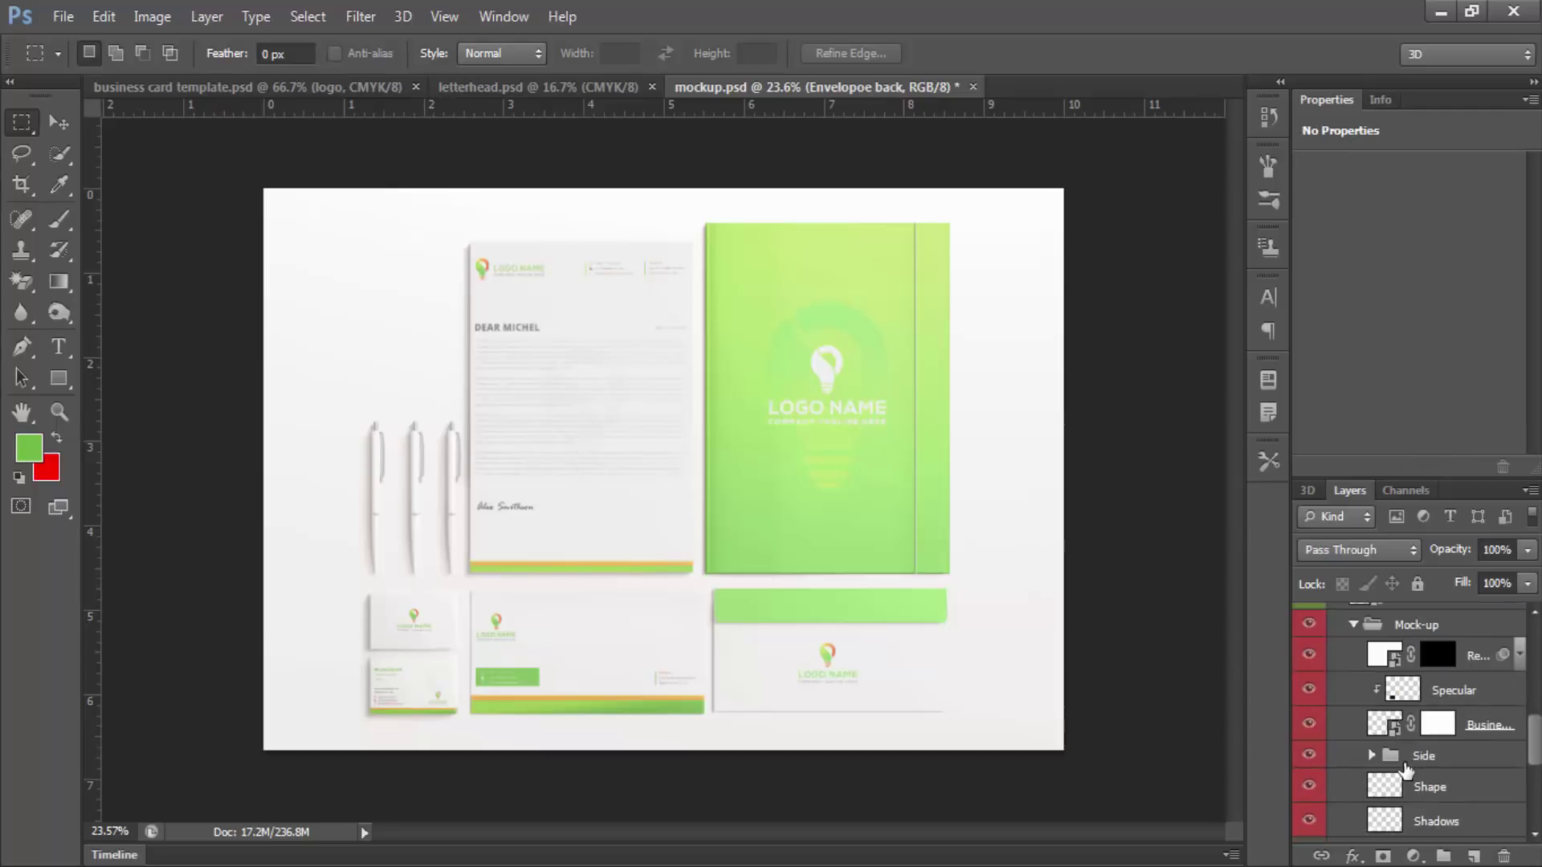
pyautogui.scroll(1, 1408, 772)
pyautogui.scroll(-3, 1407, 775)
pyautogui.scroll(-2, 1408, 775)
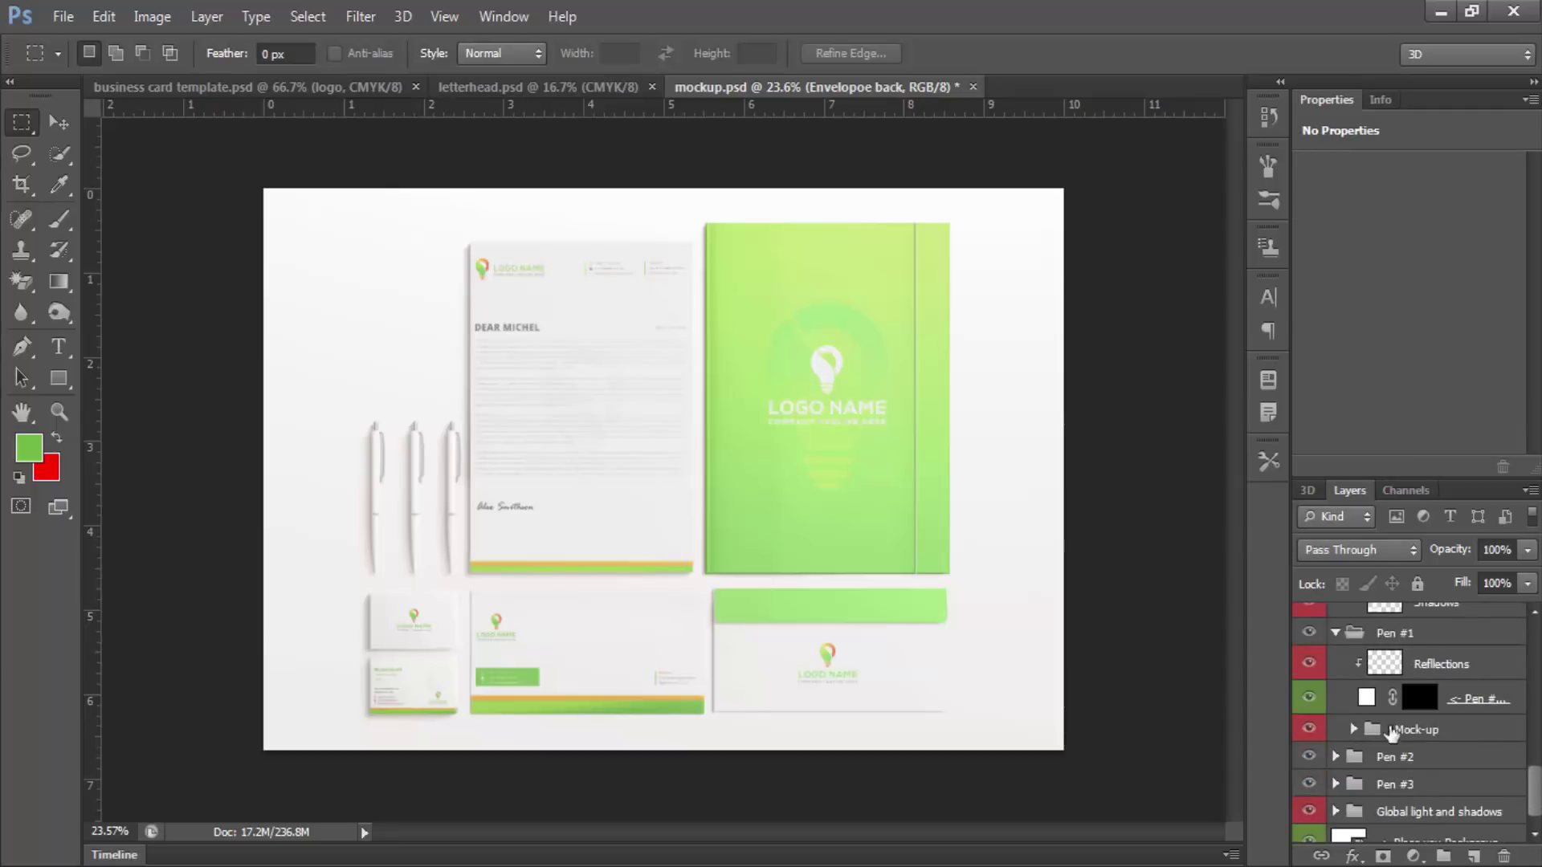
# - Set the Pen #1 and Pen #2 colour fills to the folder green sampled with the eyedropper
pyautogui.click(1426, 705)
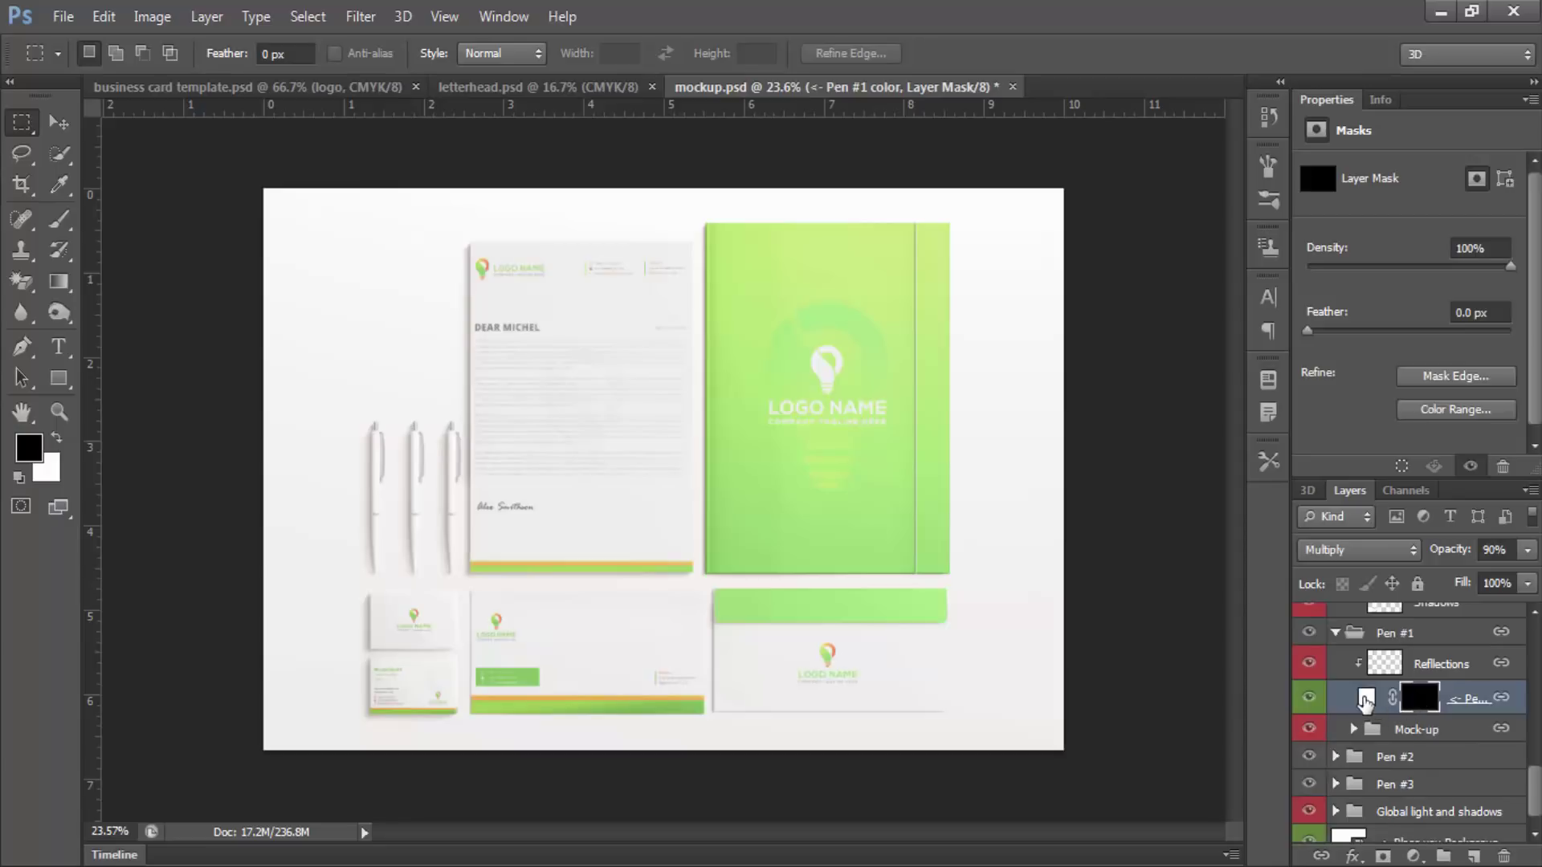
pyautogui.doubleClick(1366, 697)
pyautogui.click(897, 496)
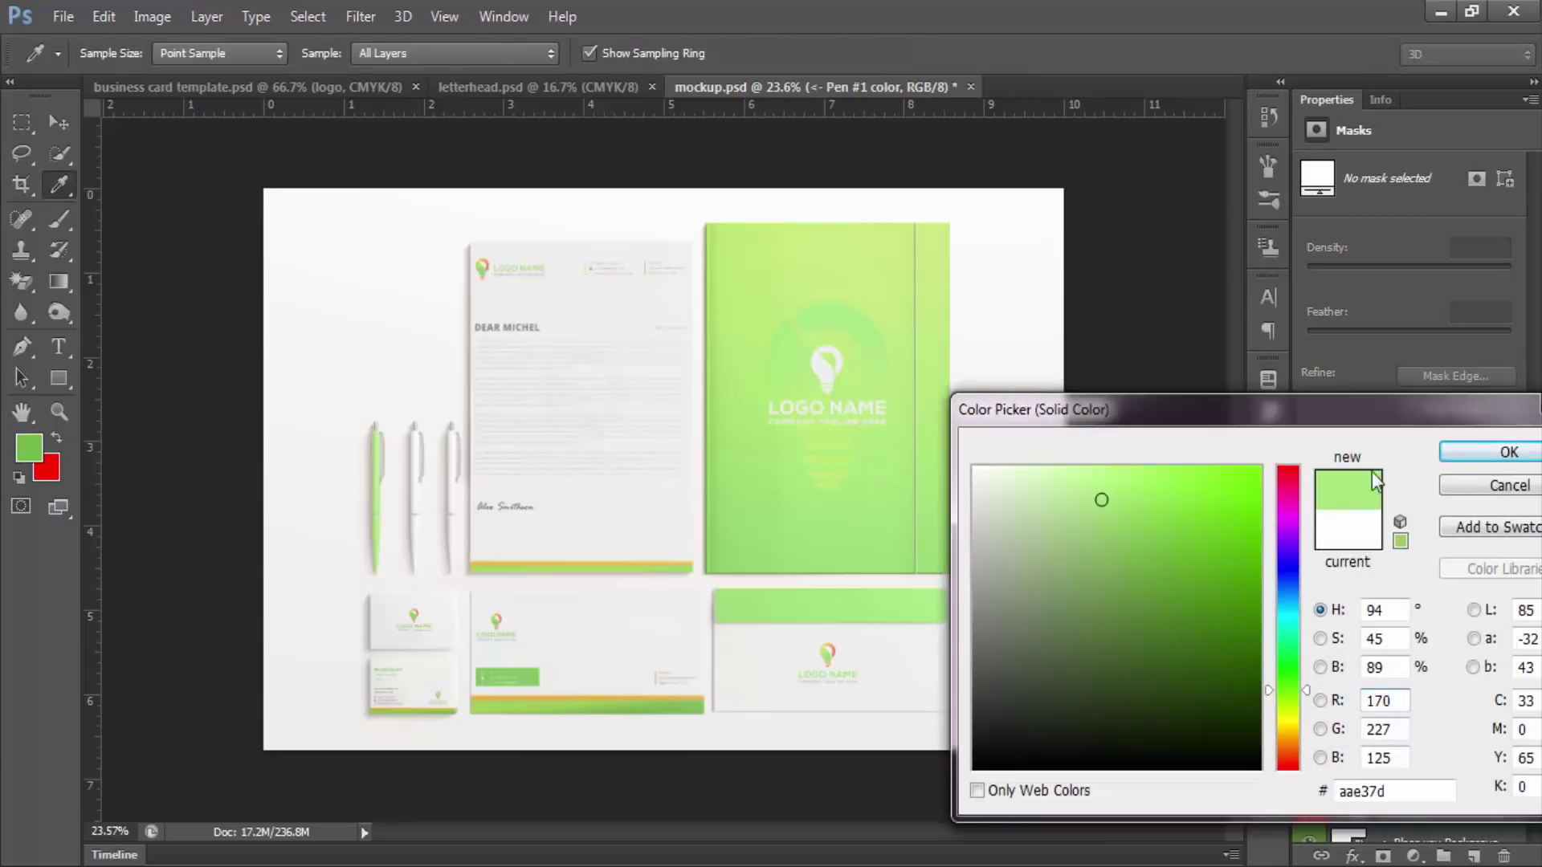
pyautogui.click(1503, 453)
pyautogui.scroll(-1, 1342, 695)
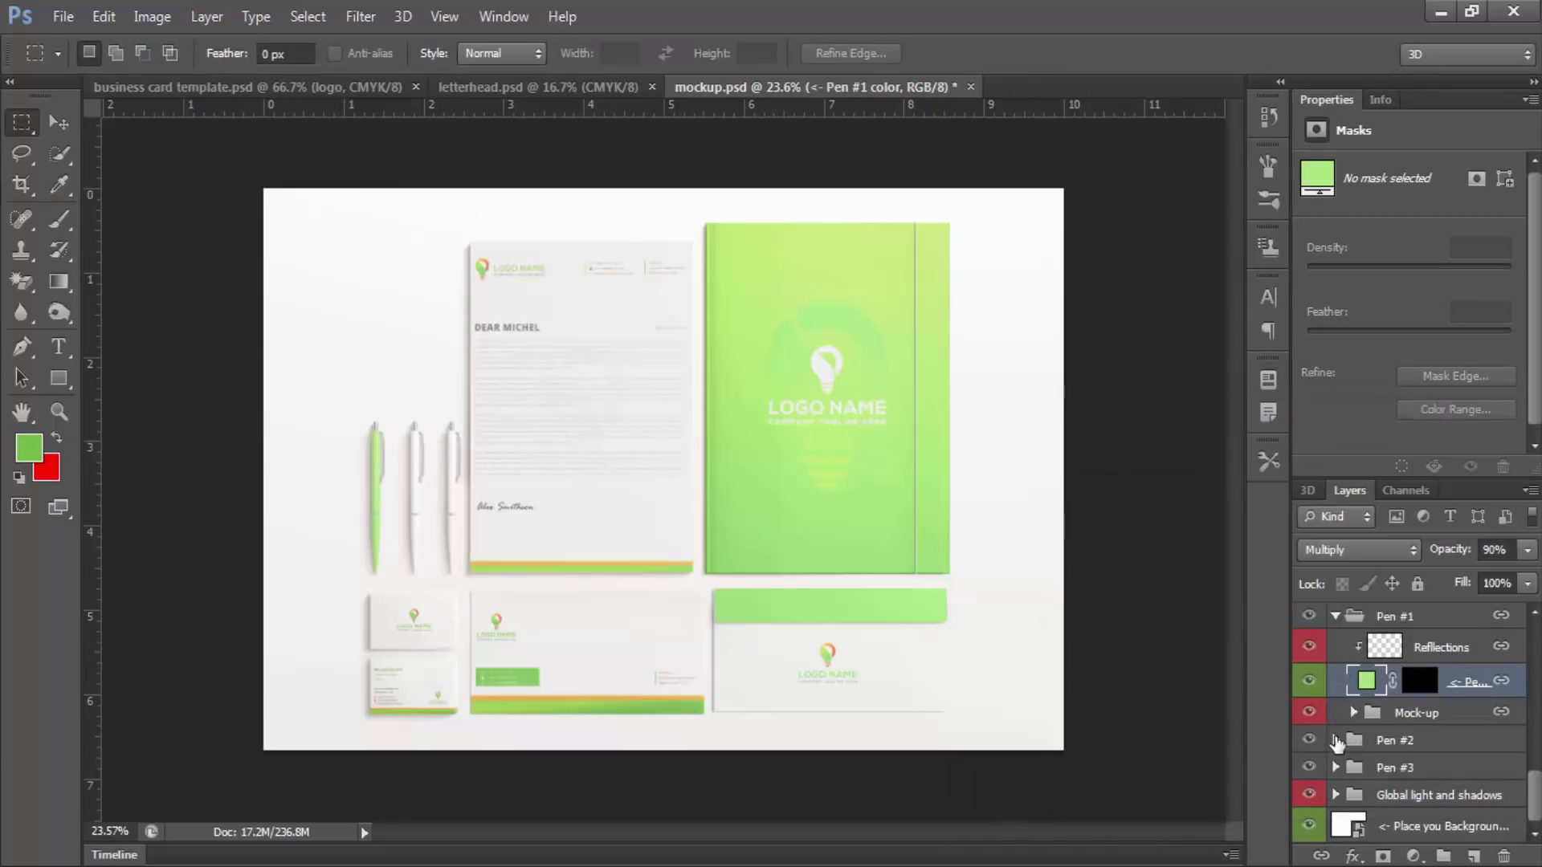
pyautogui.click(1336, 740)
pyautogui.doubleClick(1376, 805)
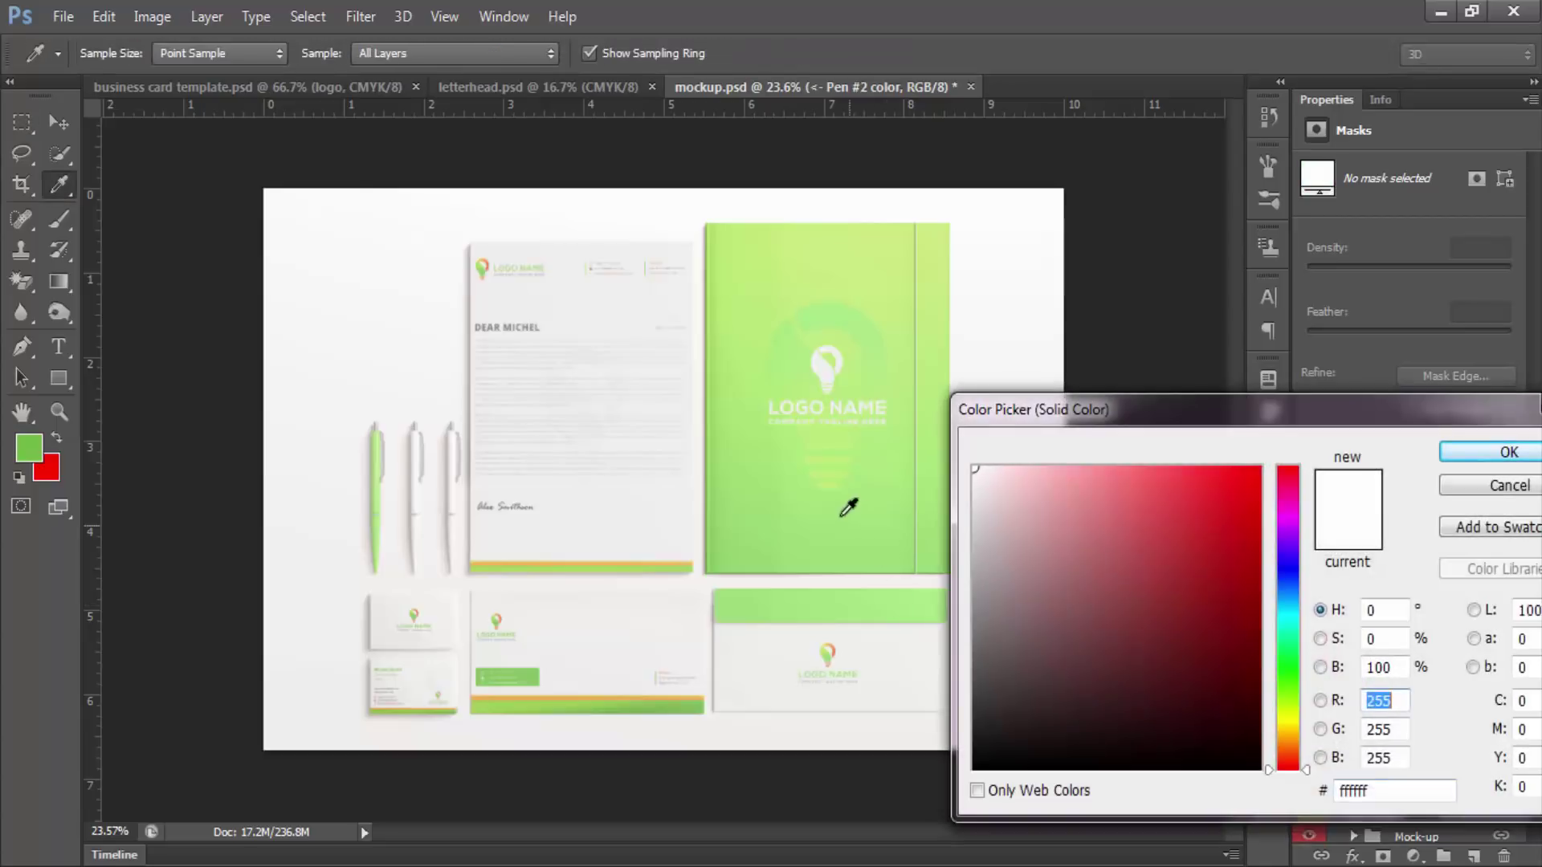
pyautogui.click(1456, 460)
# - Set Pen #3's colour fill to the same folder green
pyautogui.scroll(-2, 1415, 711)
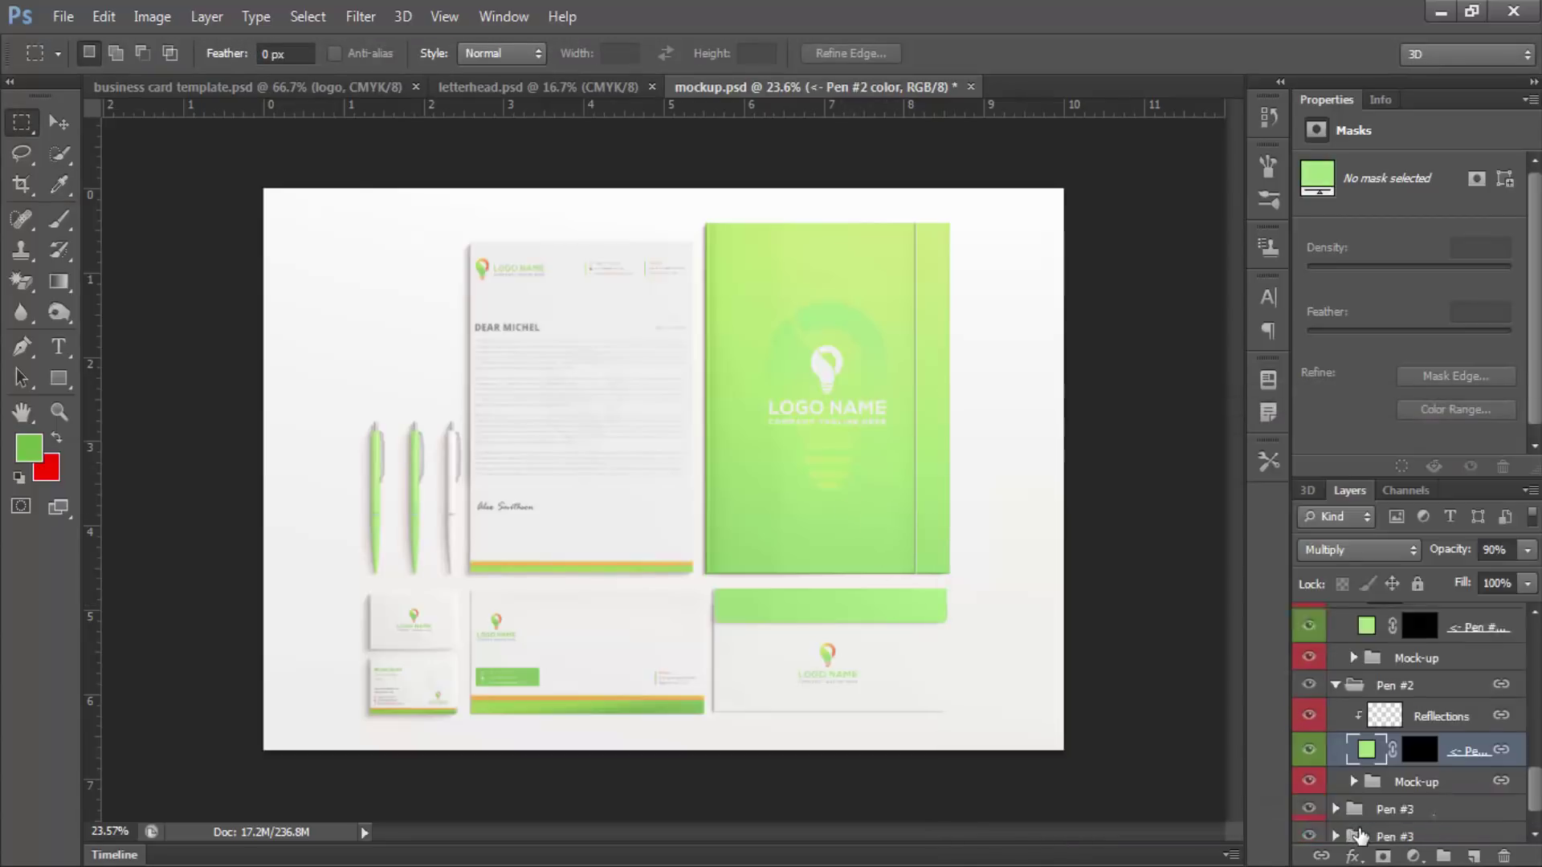
pyautogui.scroll(-3, 1415, 712)
pyautogui.click(1336, 784)
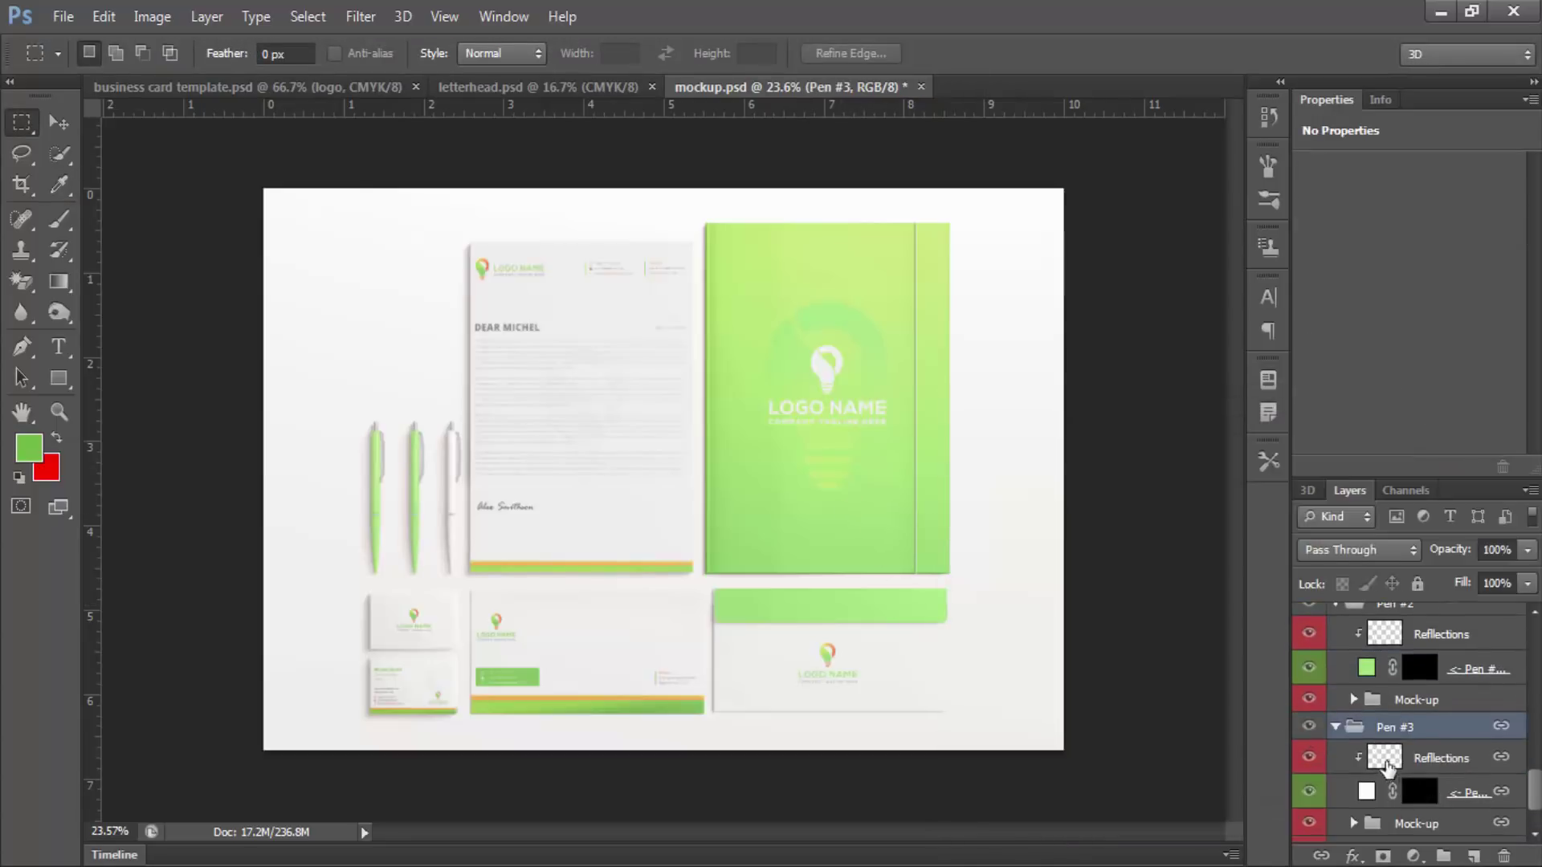
pyautogui.doubleClick(1366, 791)
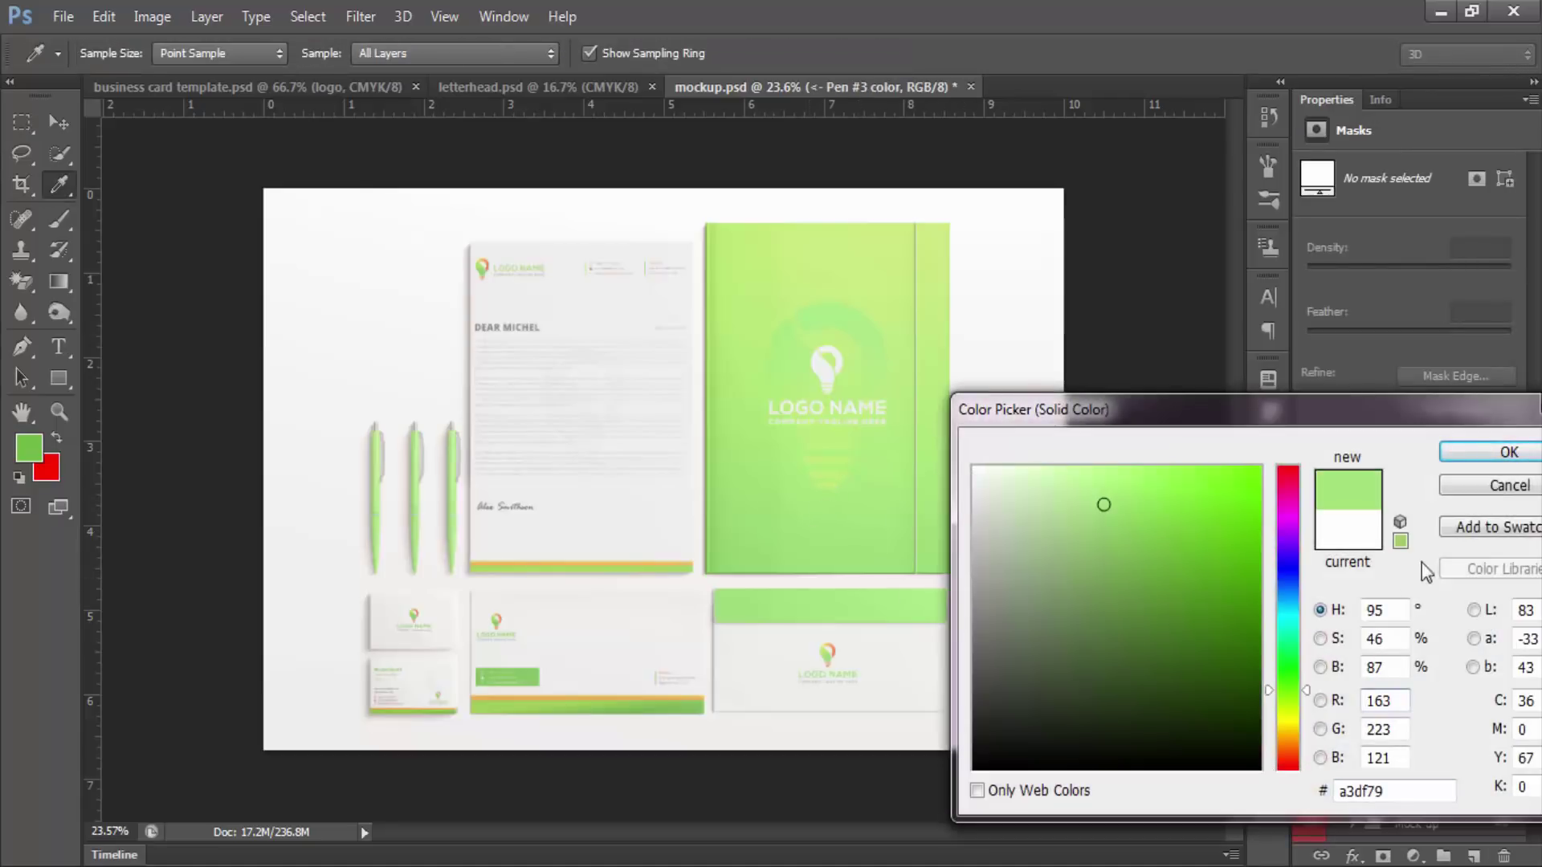
pyautogui.click(1482, 453)
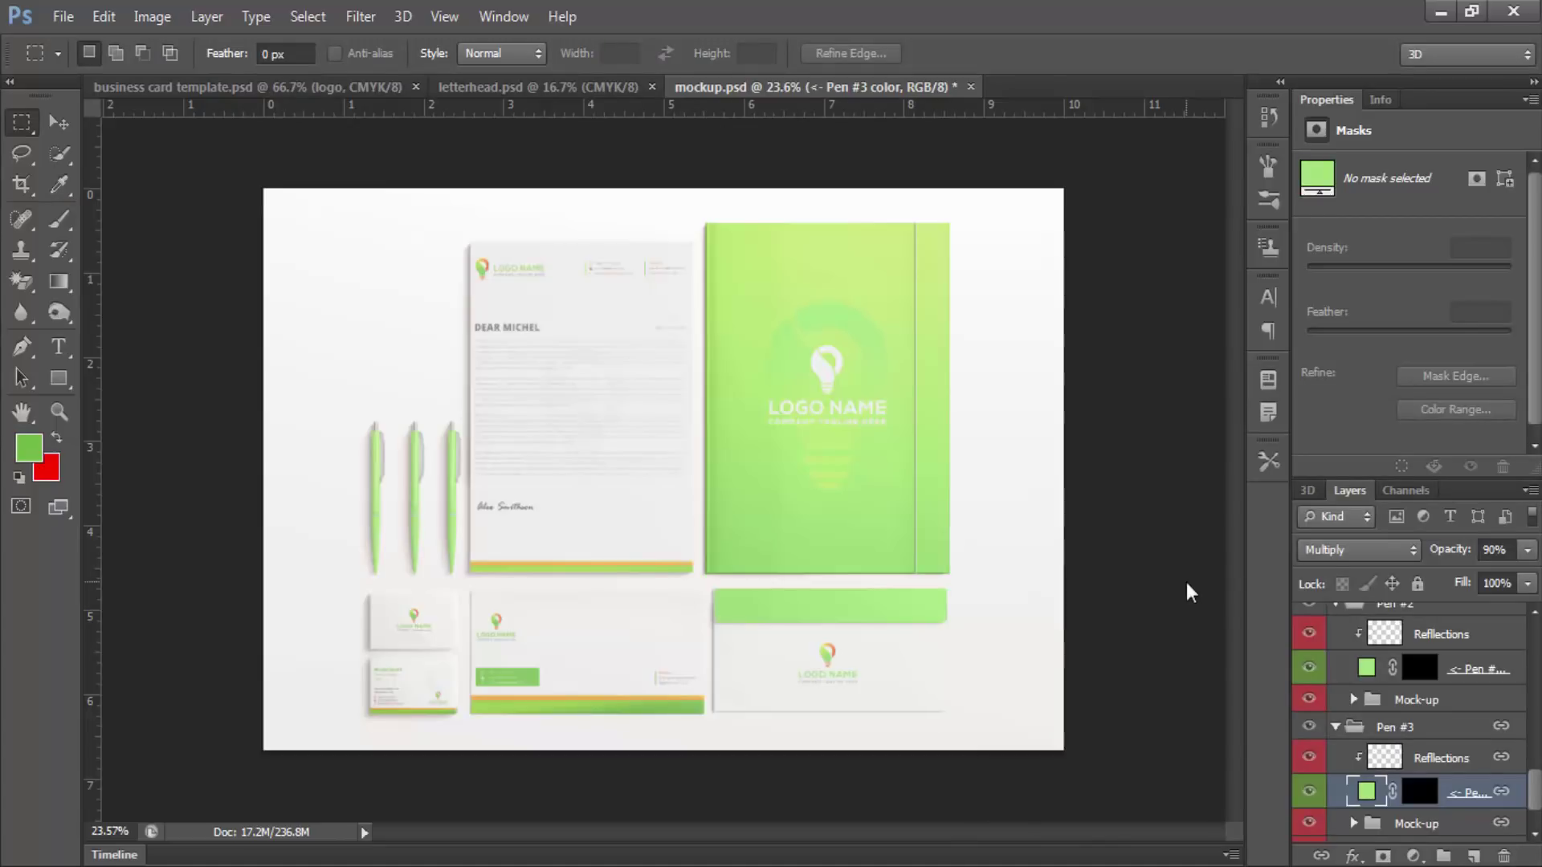
pyautogui.hotkey('ctrl', 'n')
# - Create a new 2000×1400 px document in RGB Color
pyautogui.press('Tab')
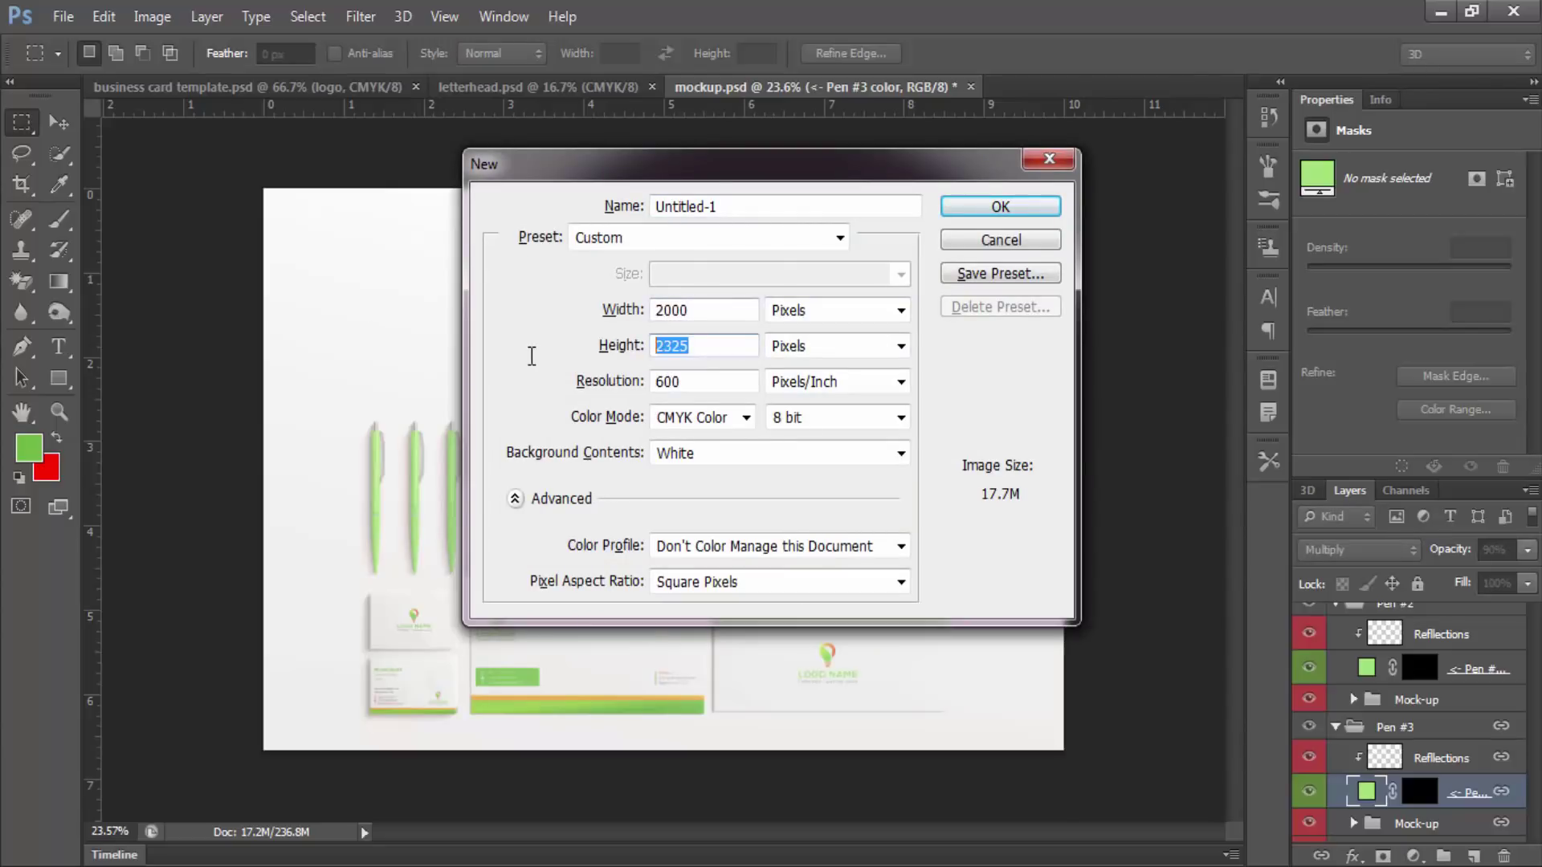
pyautogui.write('1400')
pyautogui.click(694, 426)
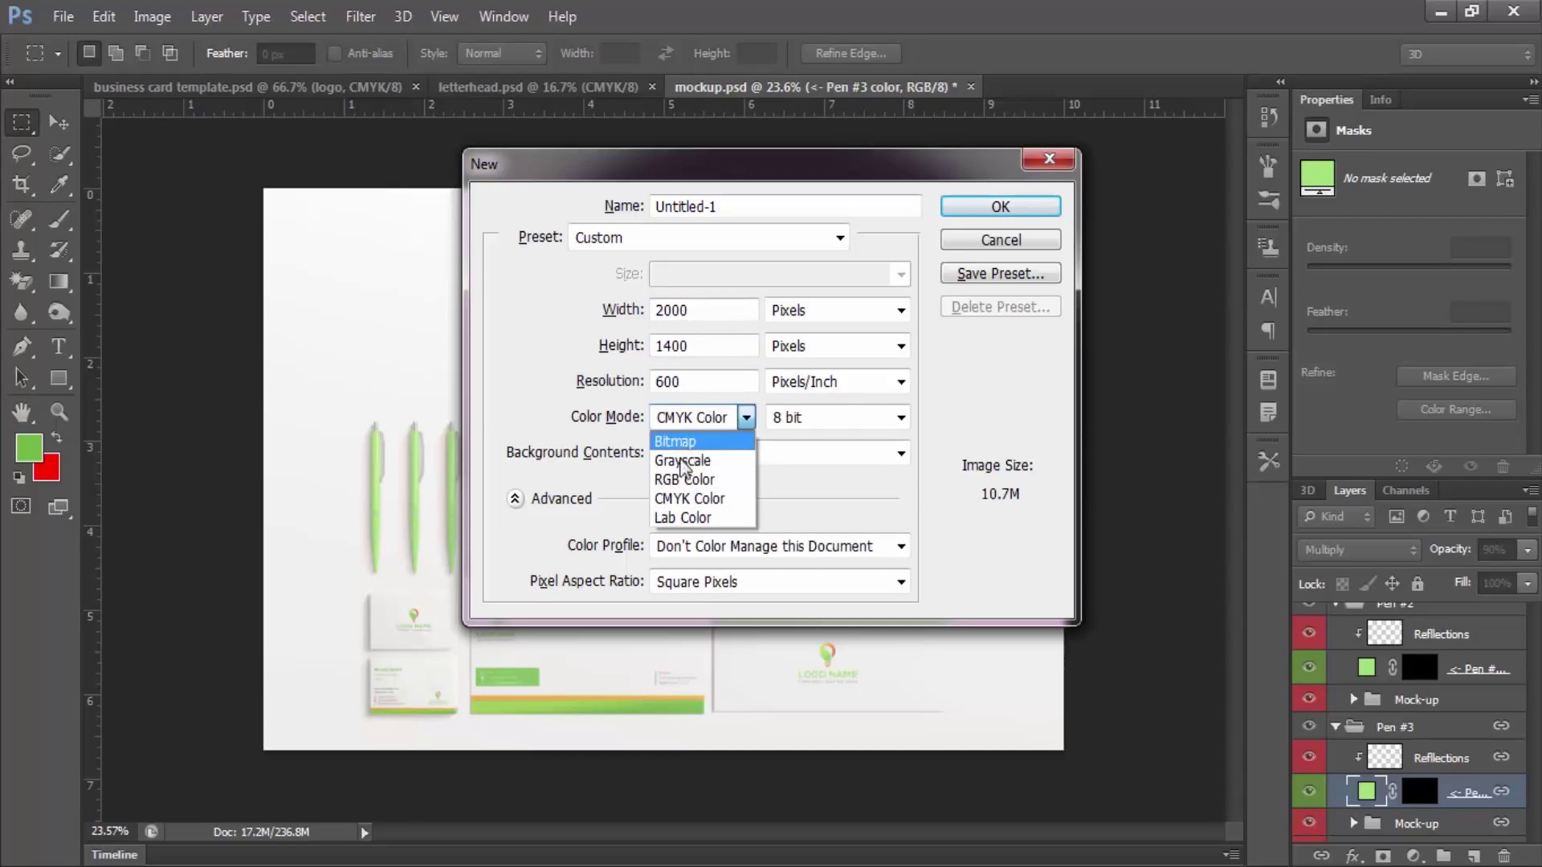
pyautogui.click(683, 480)
pyautogui.click(628, 380)
pyautogui.write('300')
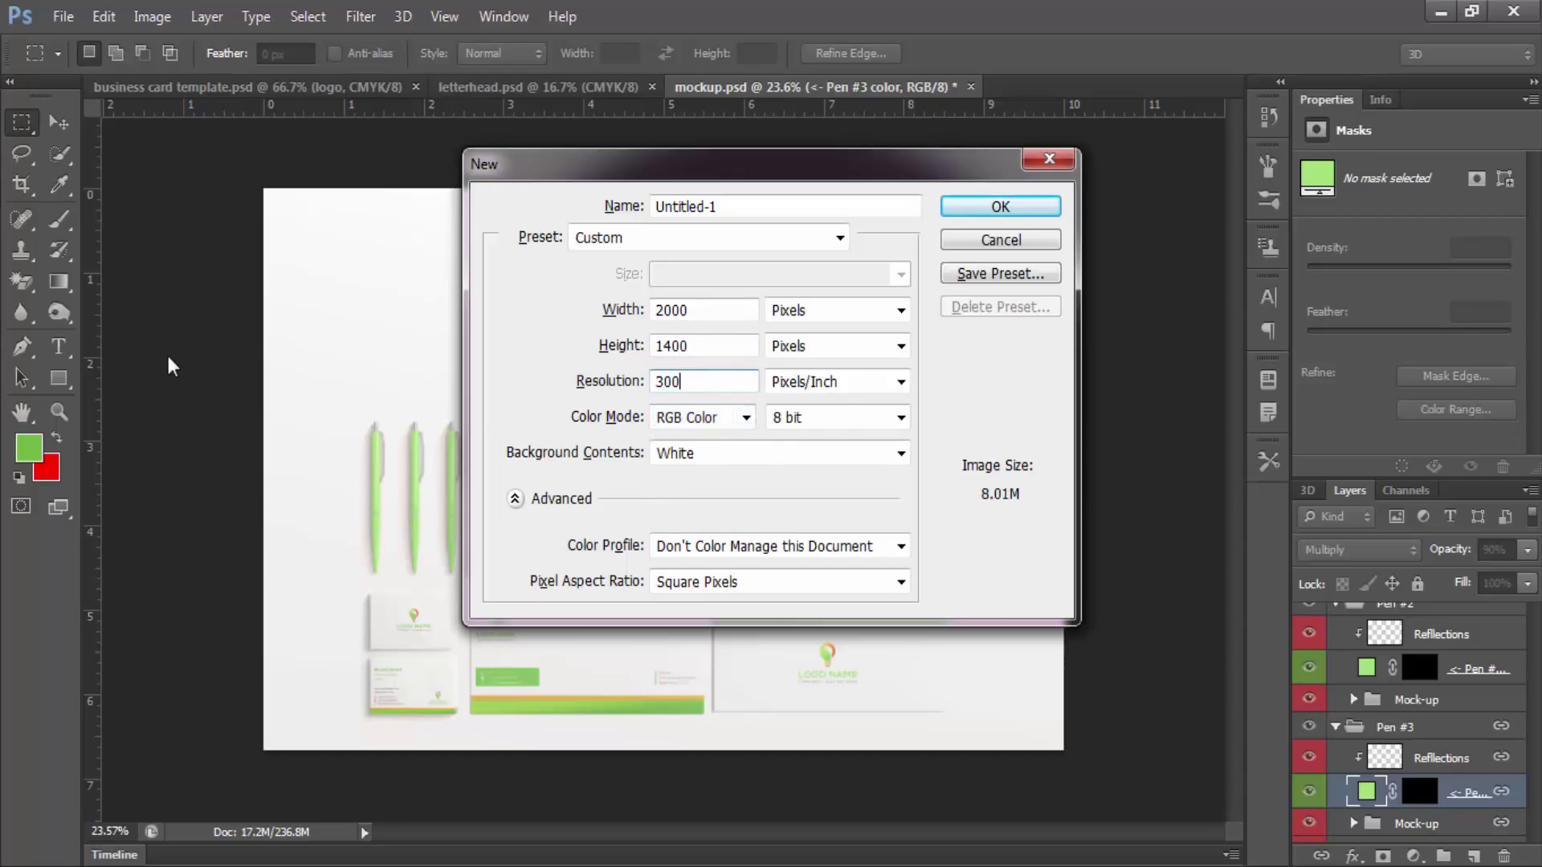
pyautogui.press('Return')
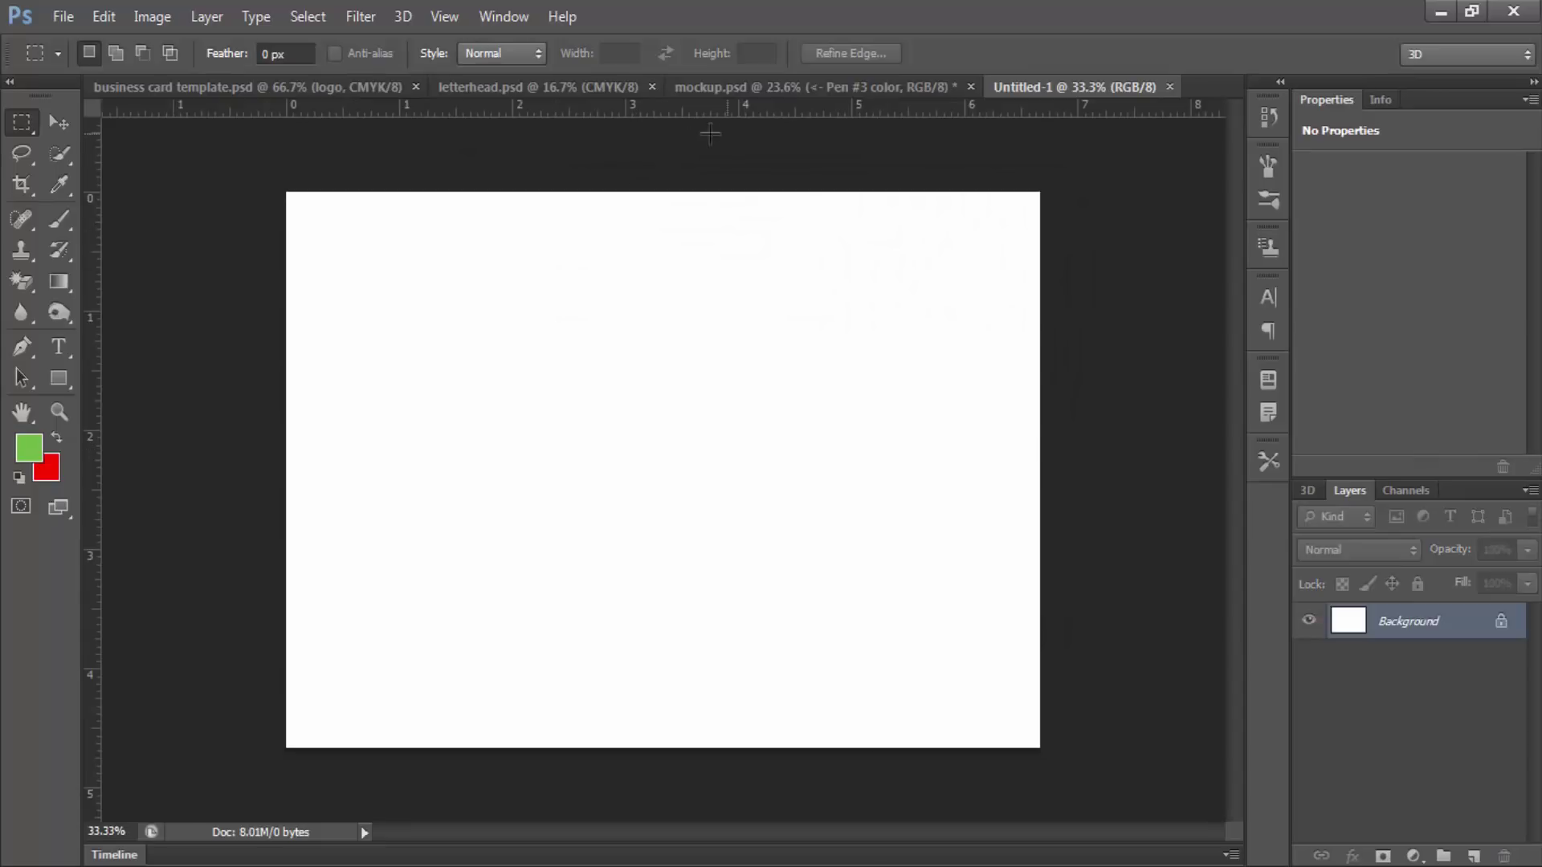
# - Copy the business card front into the new canvas, scale it to about 68% and place it top right
pyautogui.click(200, 83)
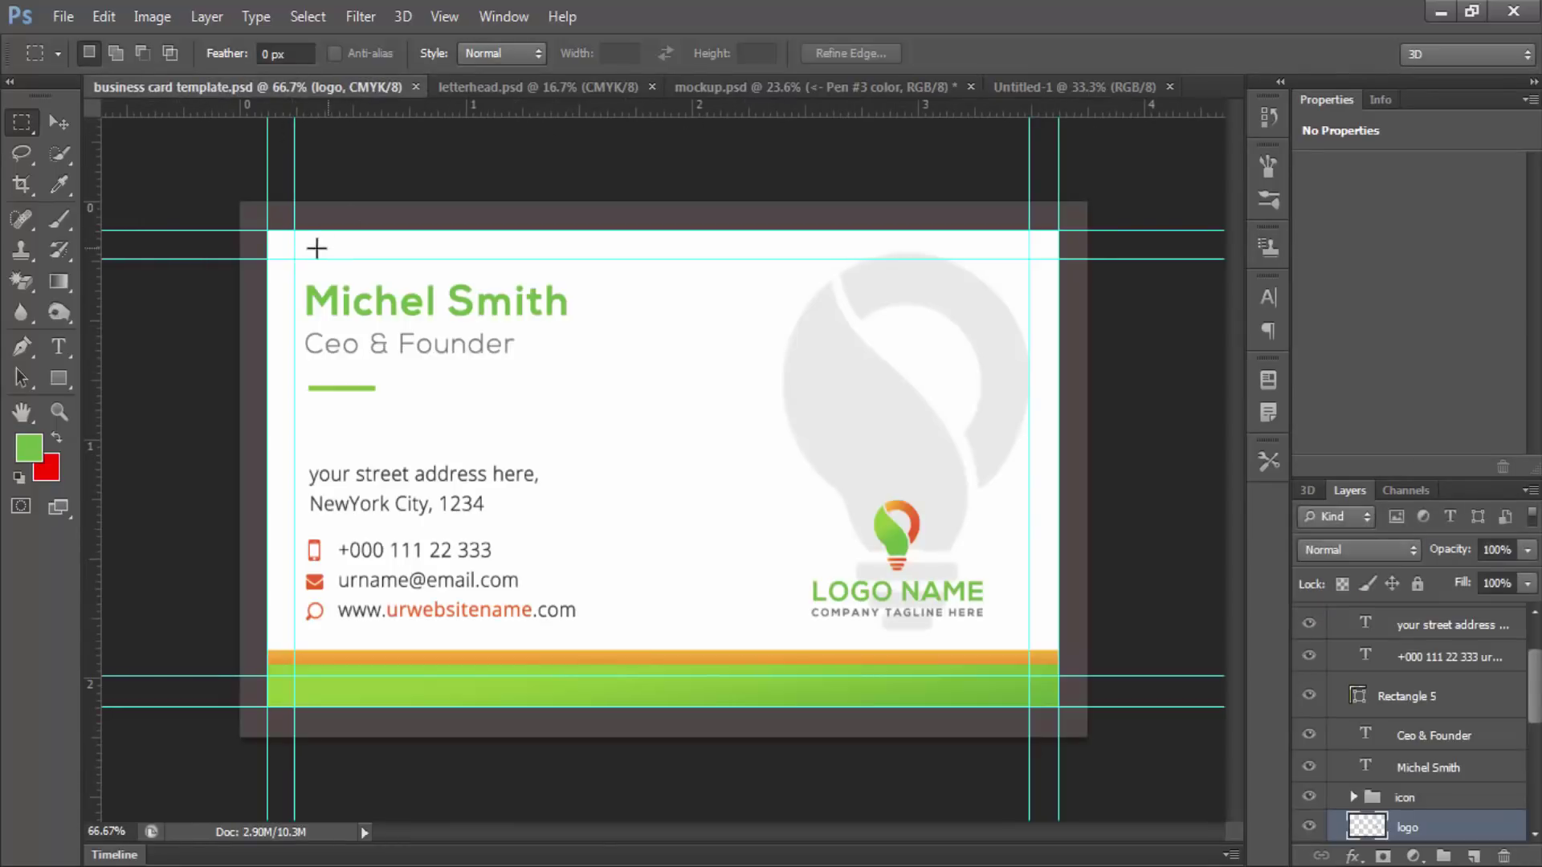
pyautogui.moveTo(268, 232)
pyautogui.mouseDown()
pyautogui.moveTo(1058, 706)
pyautogui.moveTo(813, 372)
pyautogui.moveTo(652, 610)
pyautogui.mouseUp()
pyautogui.hotkey('ctrl', 't')
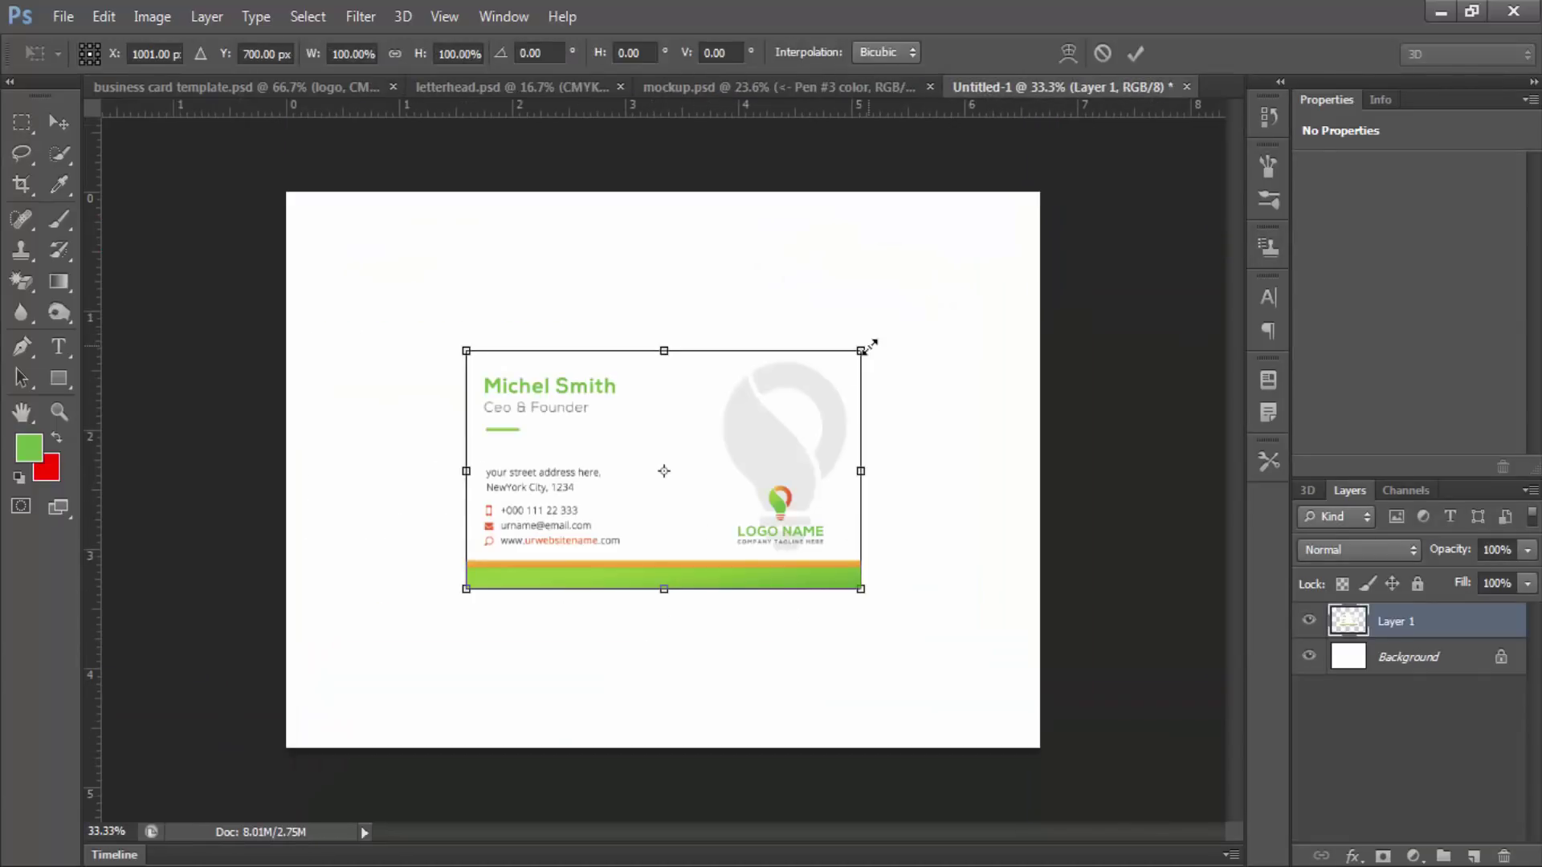
pyautogui.moveTo(870, 344); pyautogui.dragTo(800, 385)
pyautogui.press('Return')
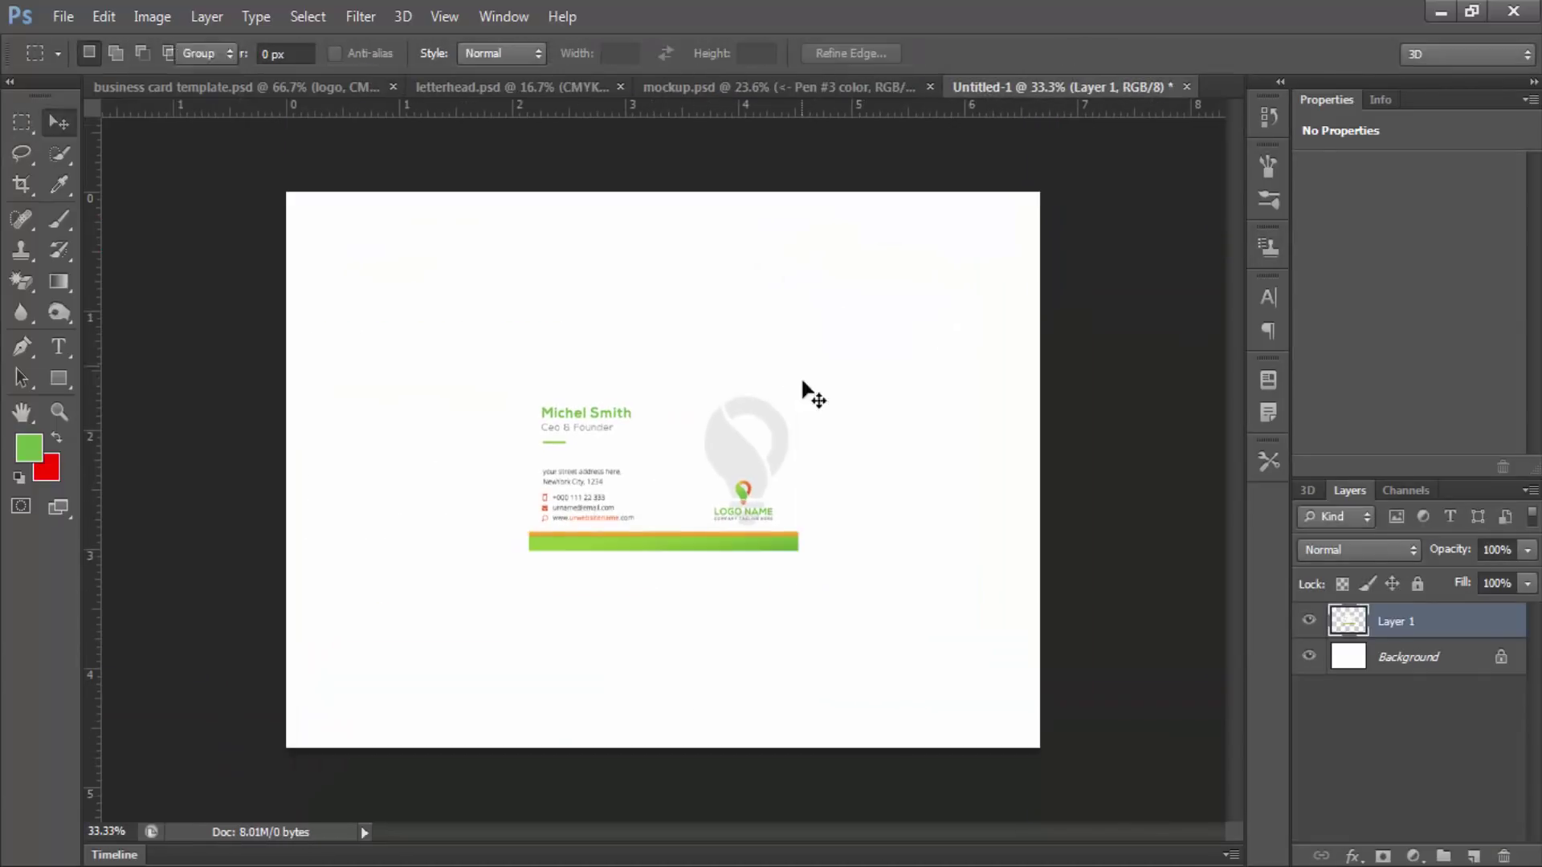
pyautogui.moveTo(659, 466); pyautogui.dragTo(831, 309)
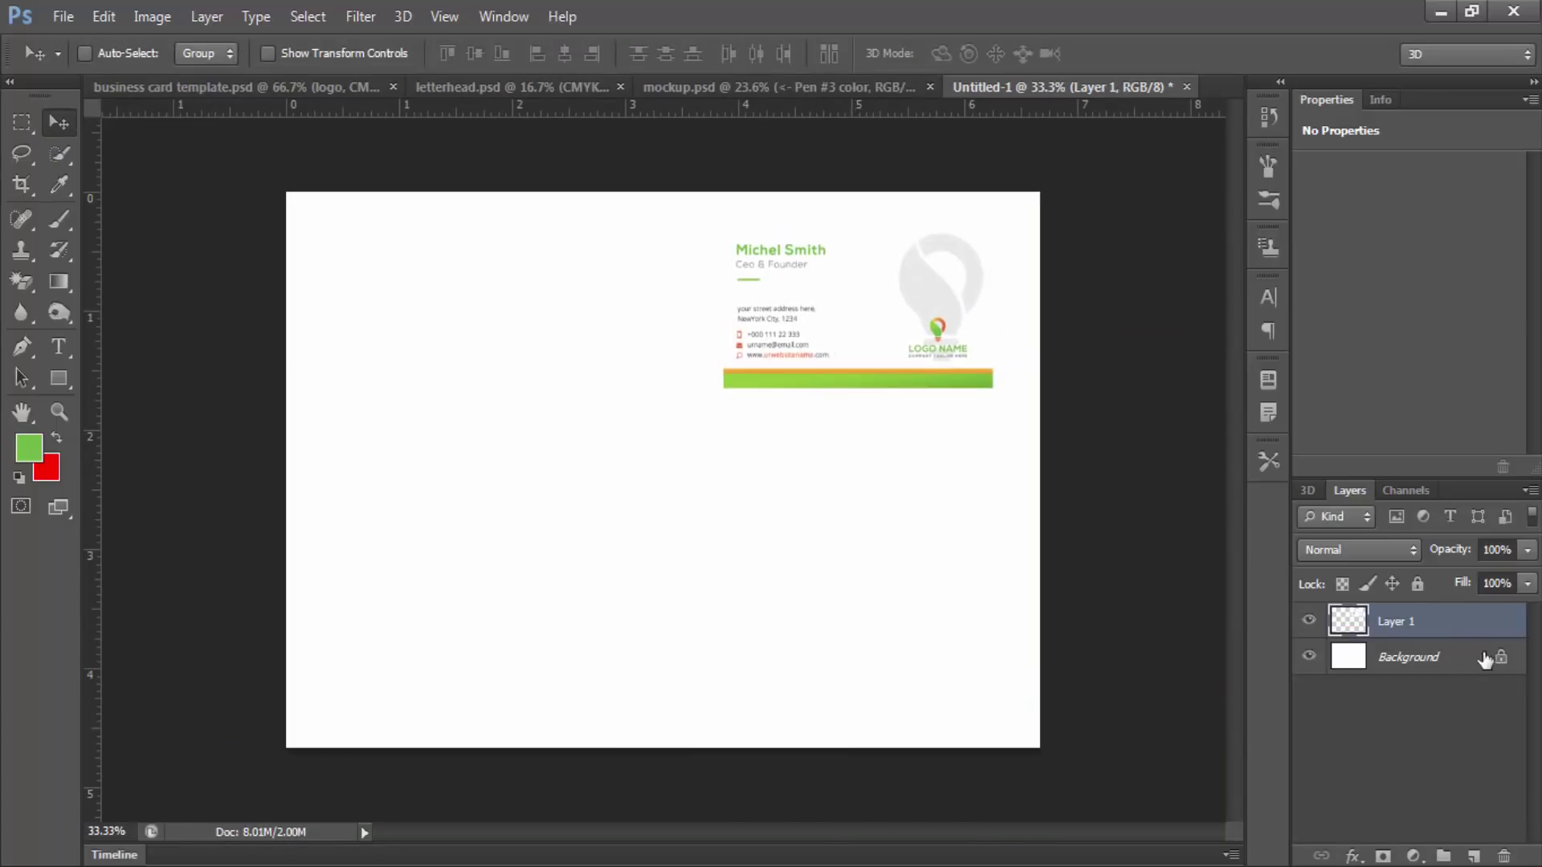
pyautogui.rightClick(1485, 659)
pyautogui.press('Escape')
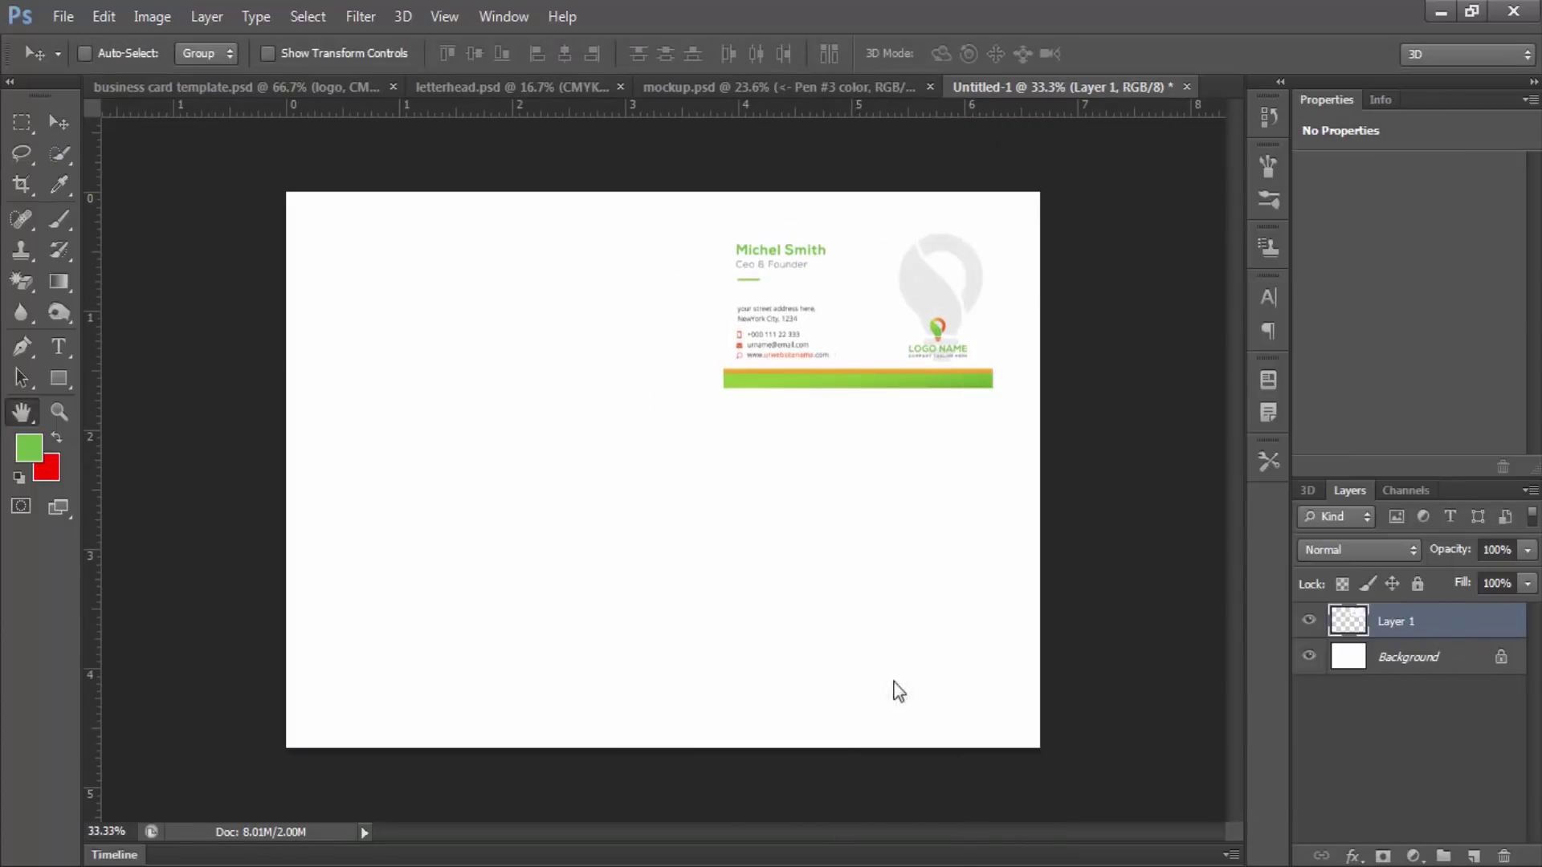
# - Give Layer 1's card front a 13 px drop shadow at 55% opacity in grey 7b7b7b
pyautogui.click(916, 662)
pyautogui.moveTo(1062, 297); pyautogui.dragTo(1067, 512)
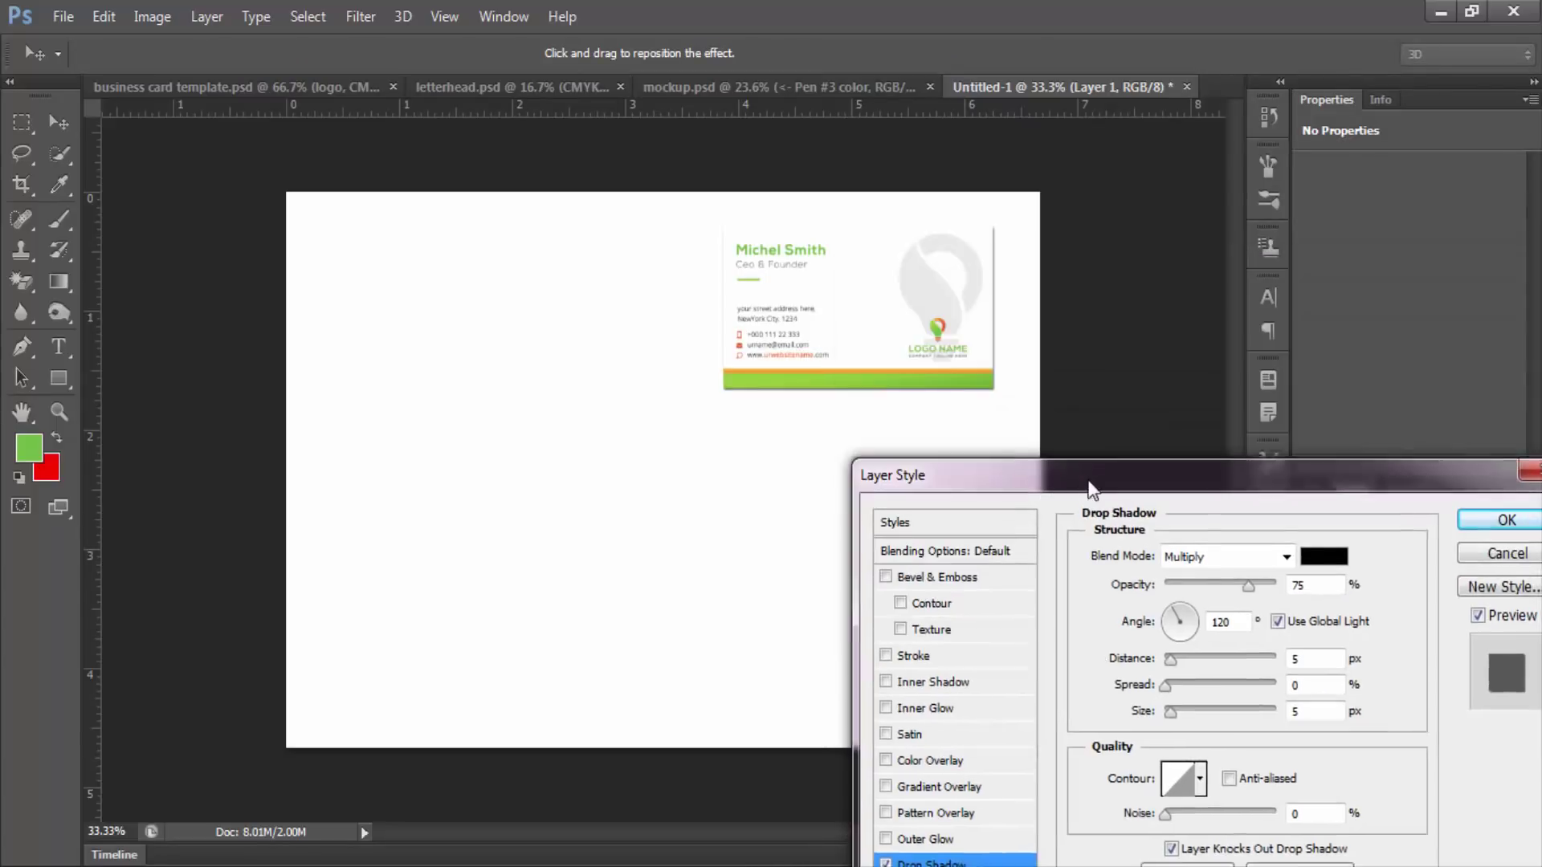
pyautogui.moveTo(1171, 721); pyautogui.dragTo(1175, 727)
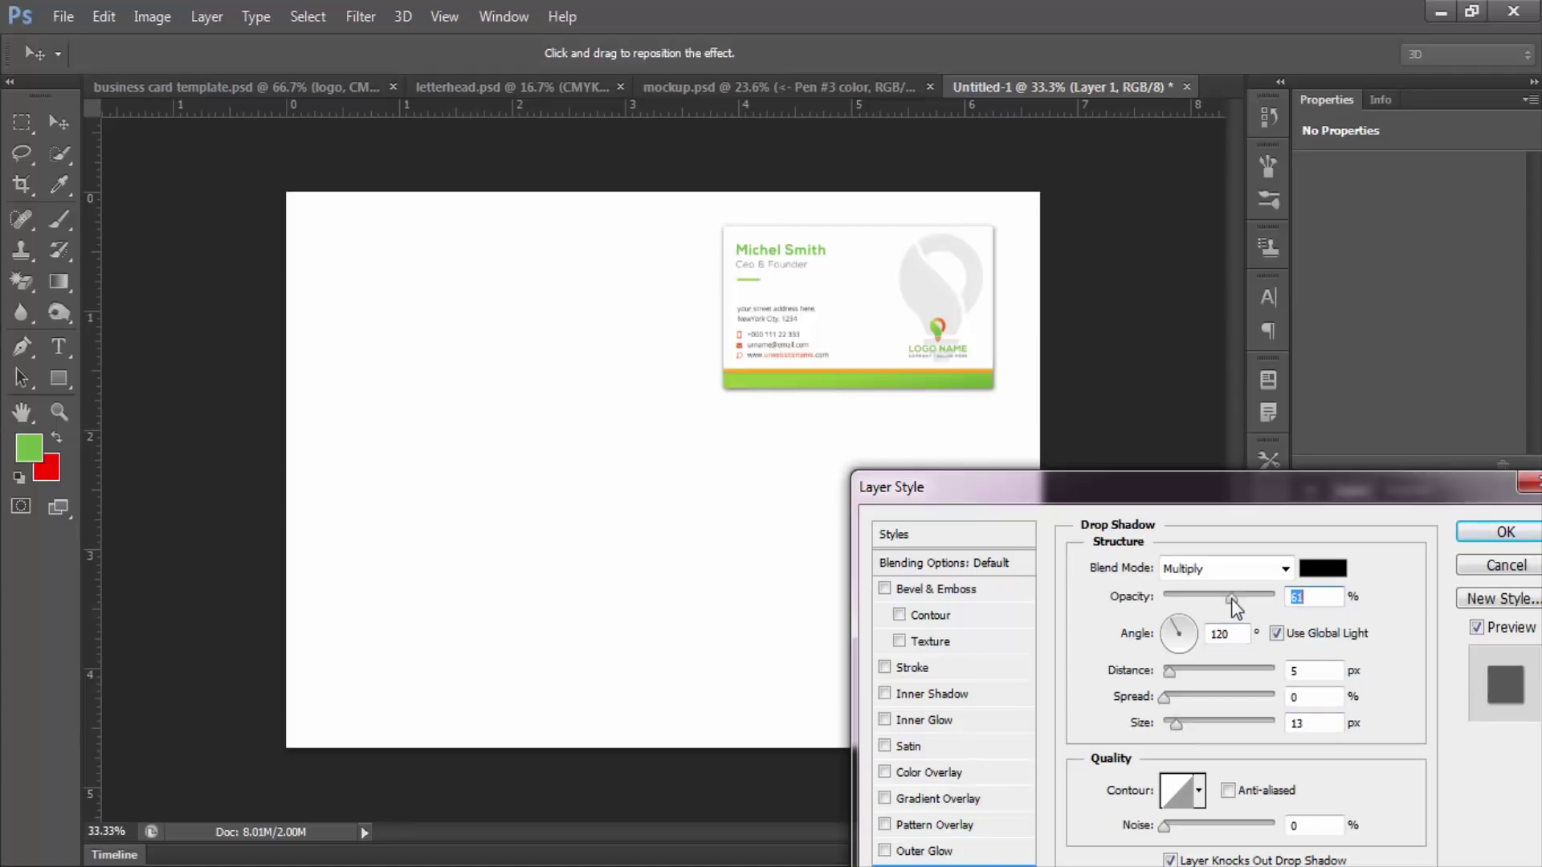
pyautogui.moveTo(1233, 599); pyautogui.dragTo(1225, 599)
pyautogui.click(1322, 568)
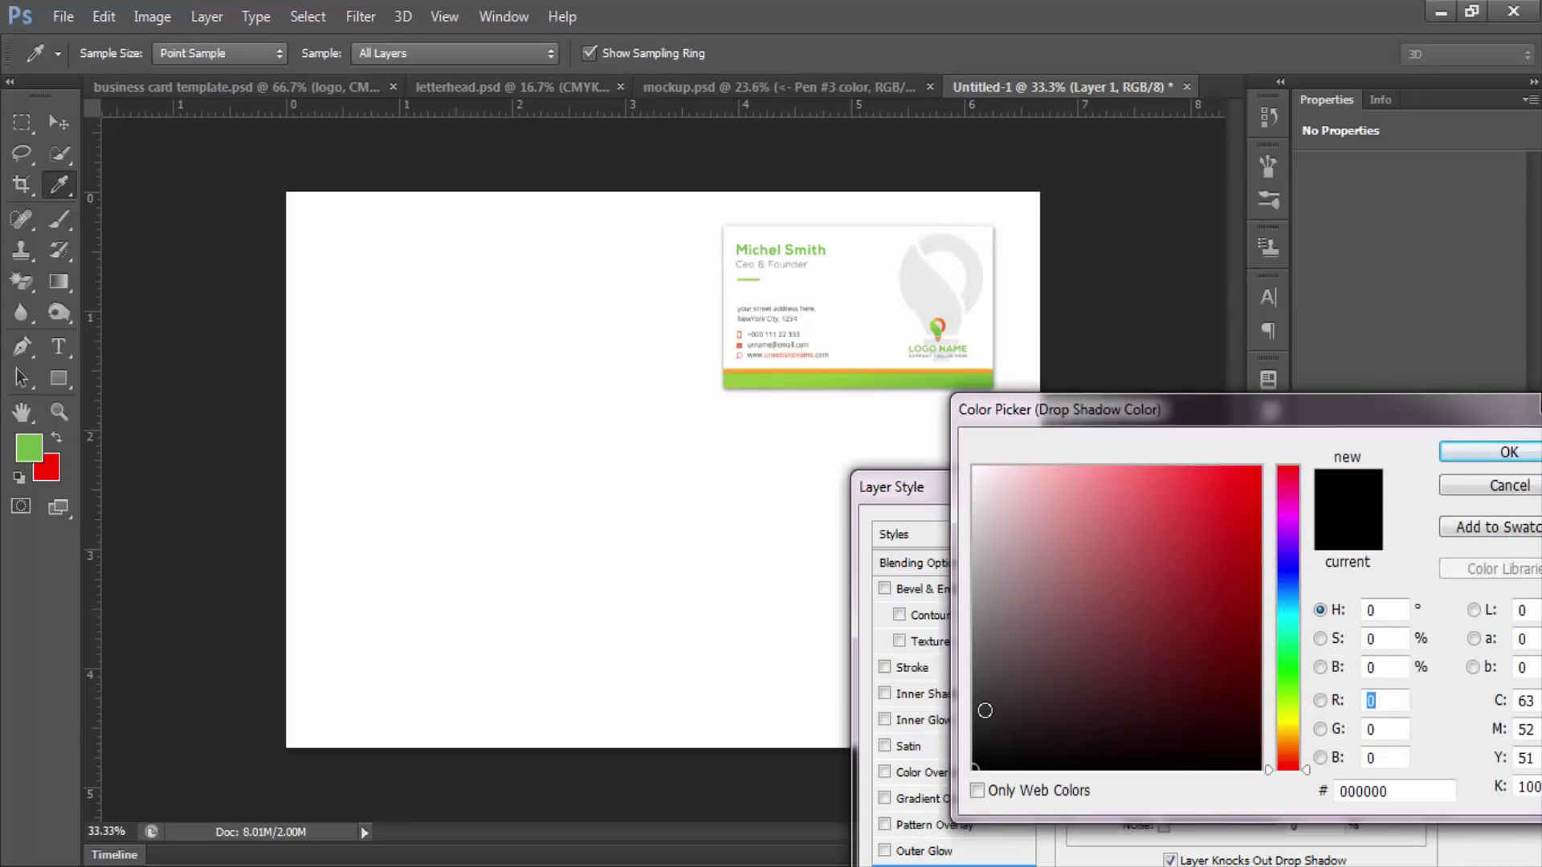
pyautogui.click(972, 690)
pyautogui.click(973, 623)
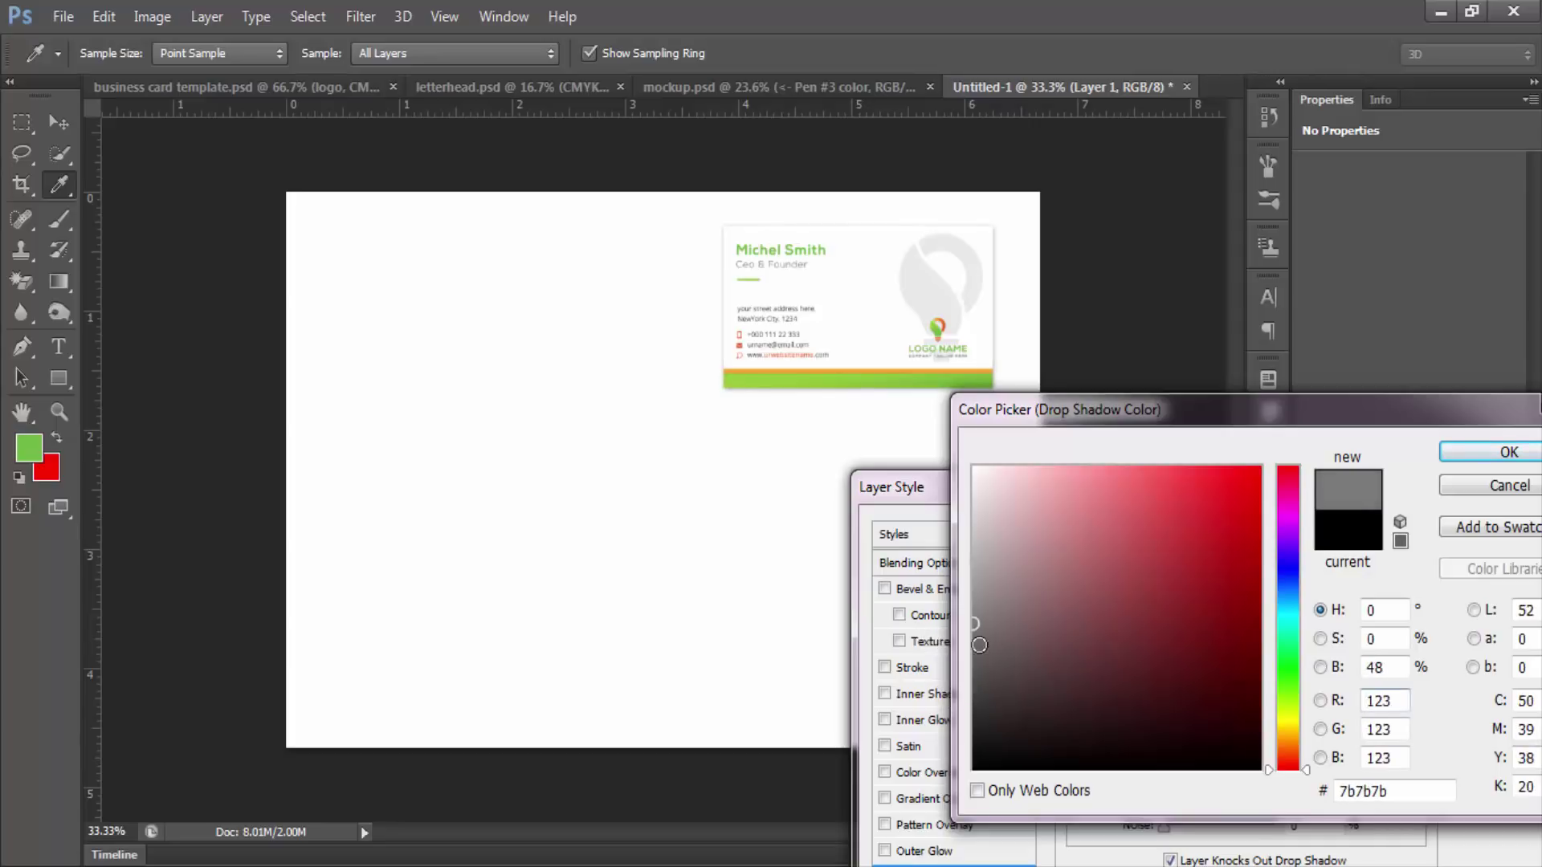
pyautogui.click(1509, 453)
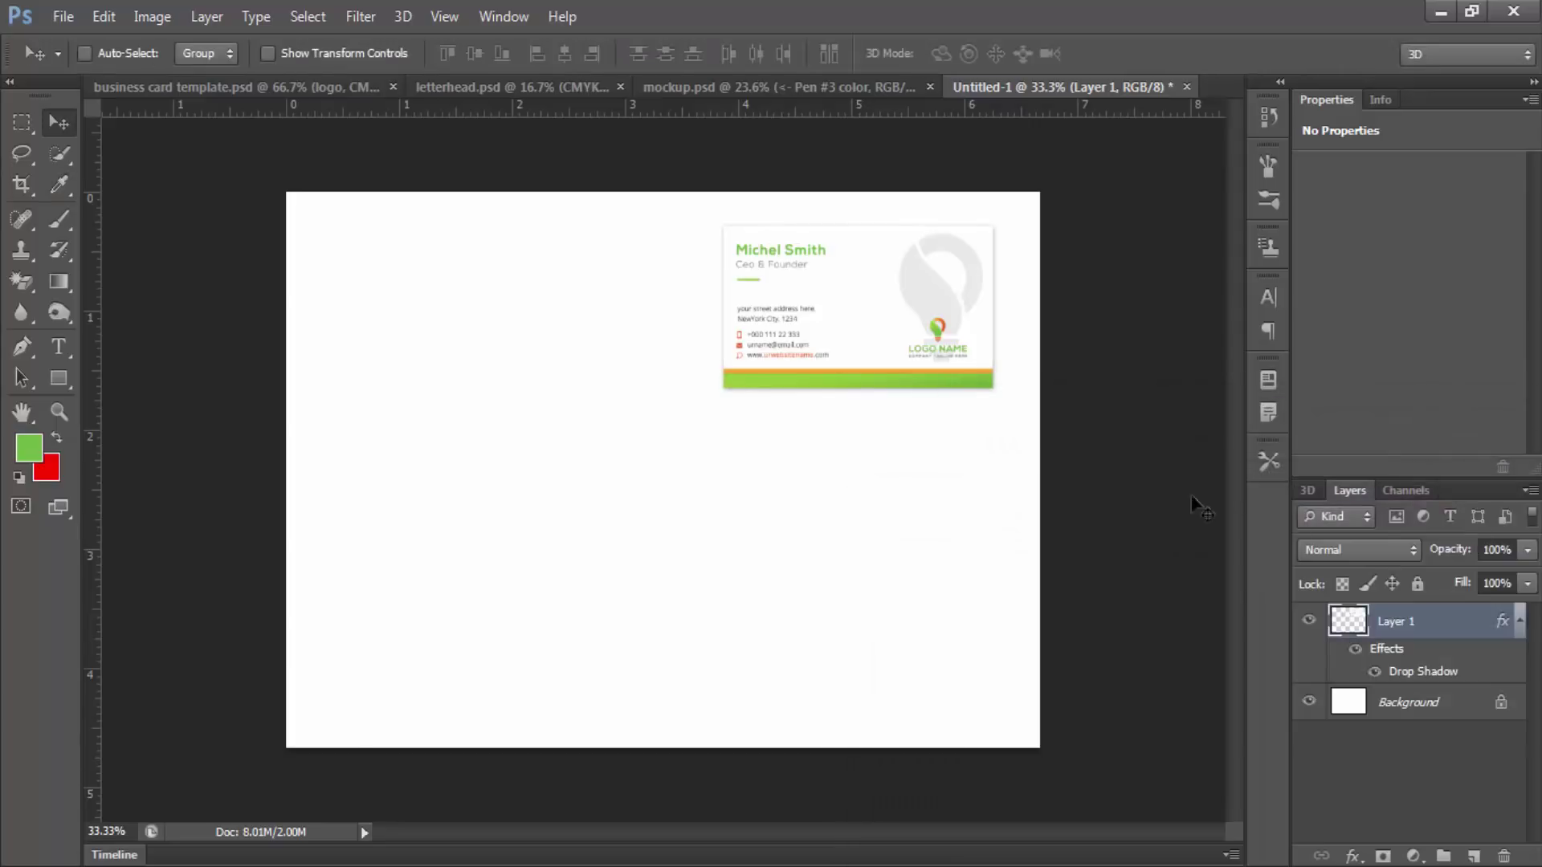
# - In the business card template, show and expand the back group and select its white background layer
pyautogui.click(270, 89)
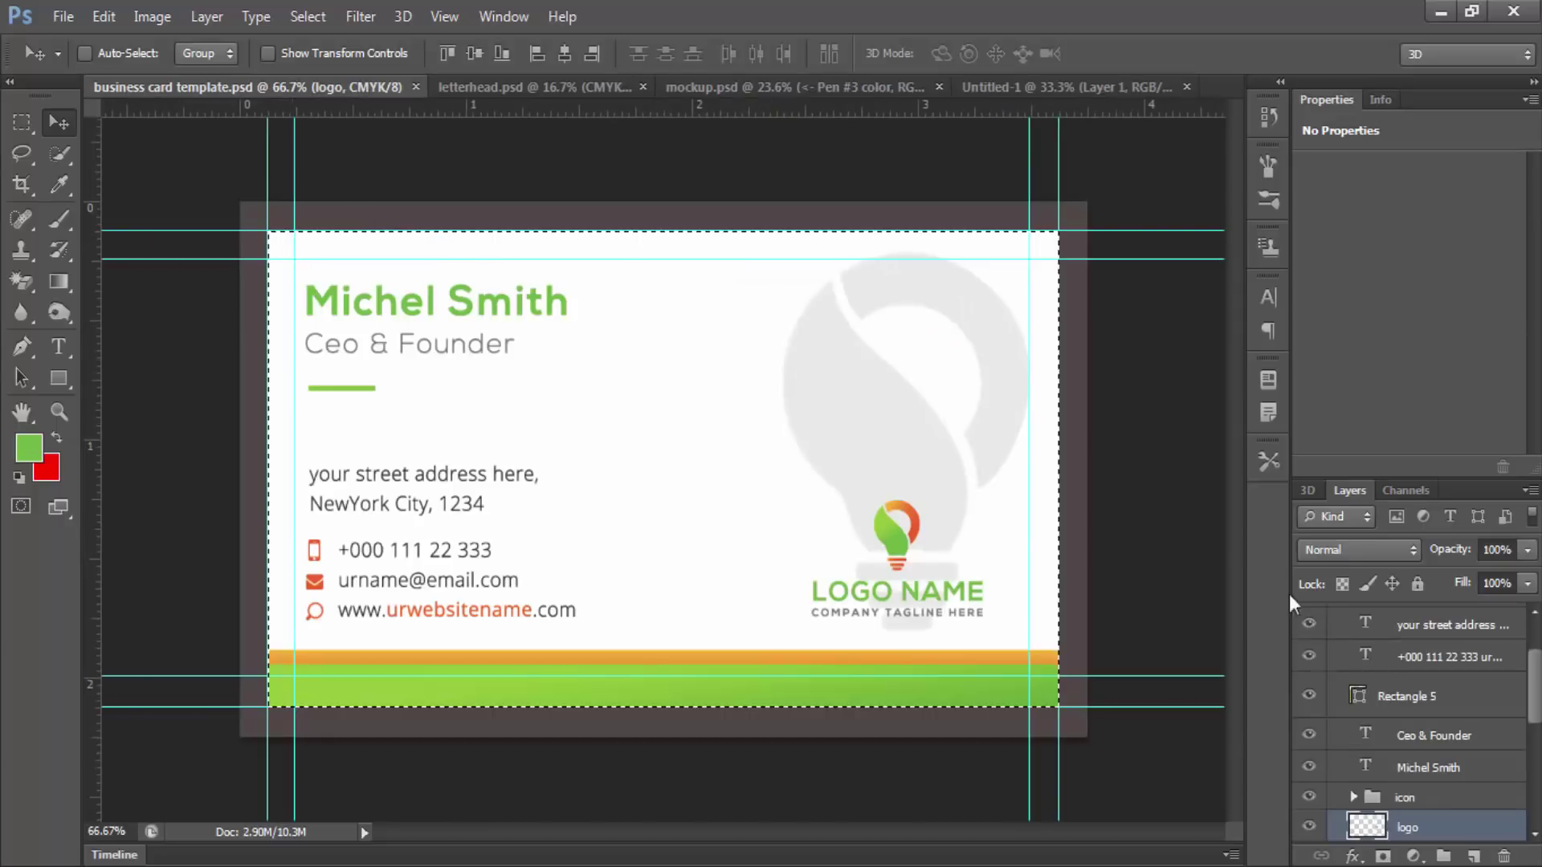
pyautogui.click(1309, 645)
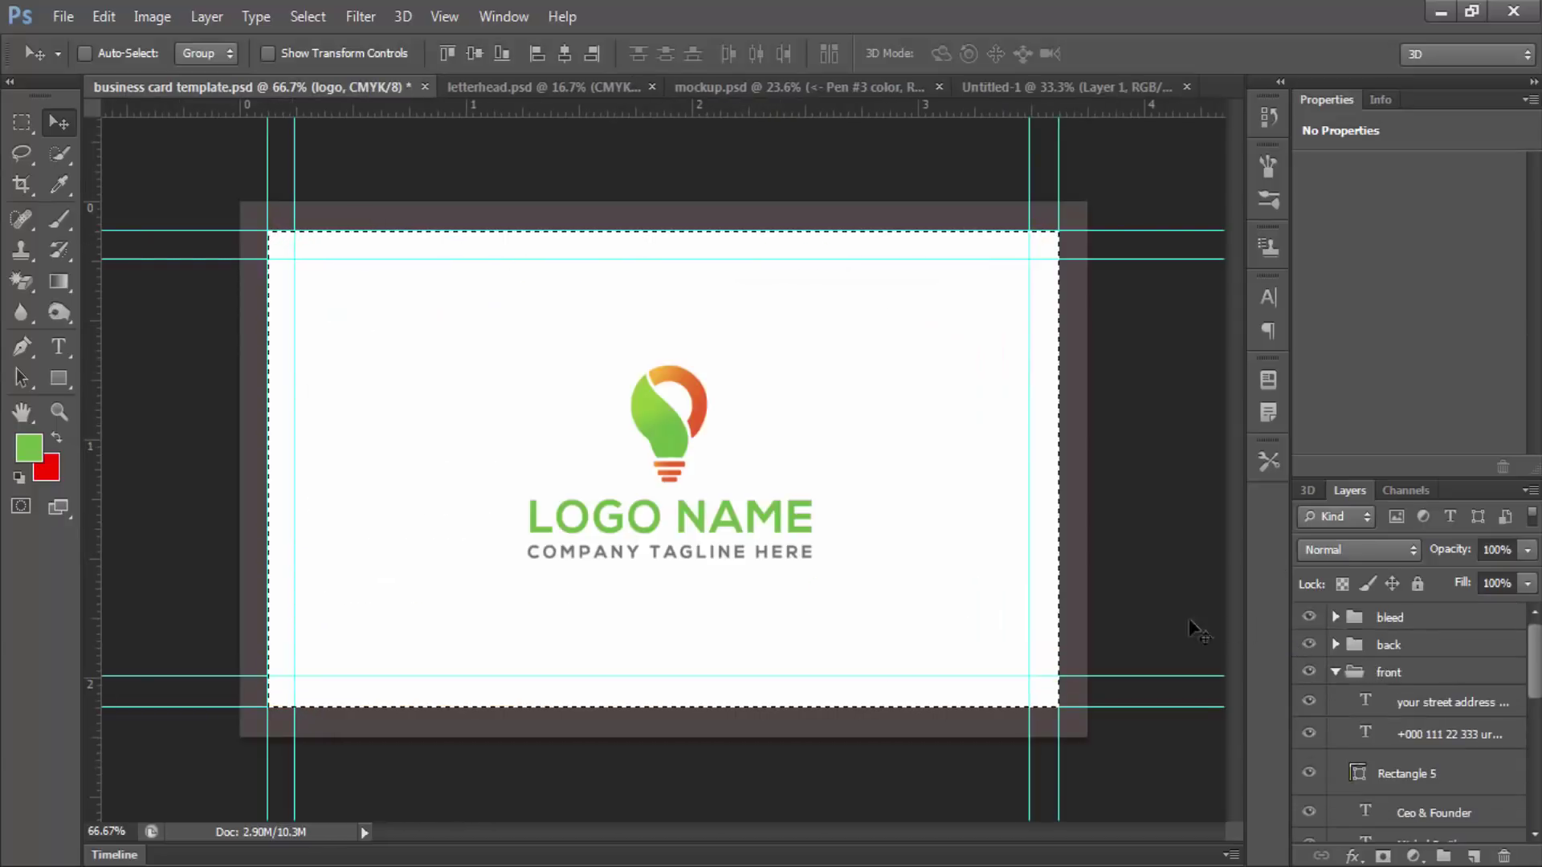
pyautogui.click(1336, 645)
pyautogui.click(1402, 680)
pyautogui.click(1428, 708)
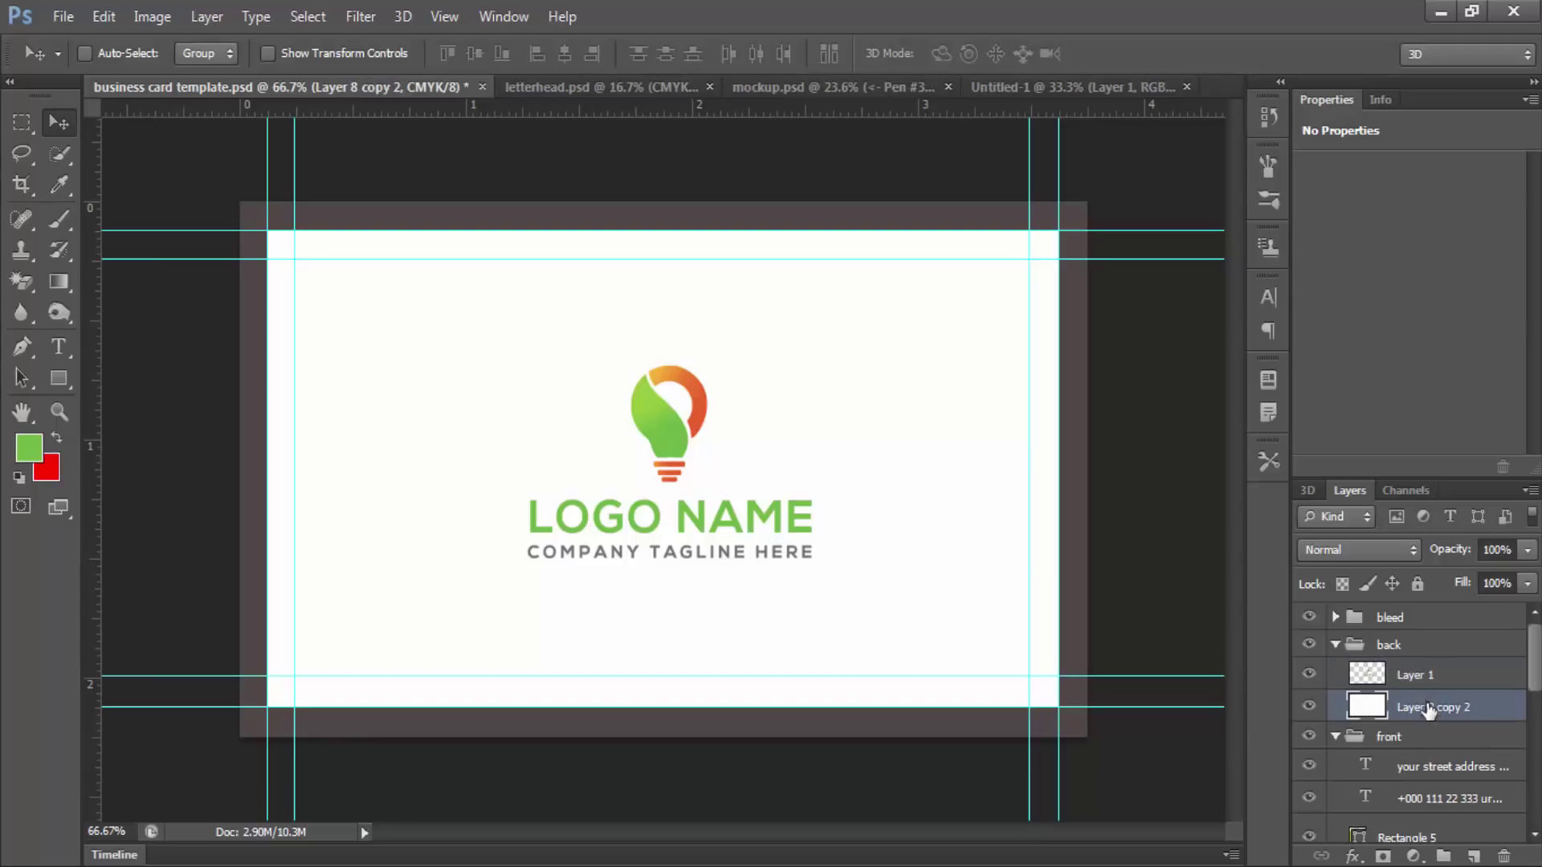
# - Add a Gradient Overlay to the background layer with a green left colour stop
pyautogui.rightClick(1422, 711)
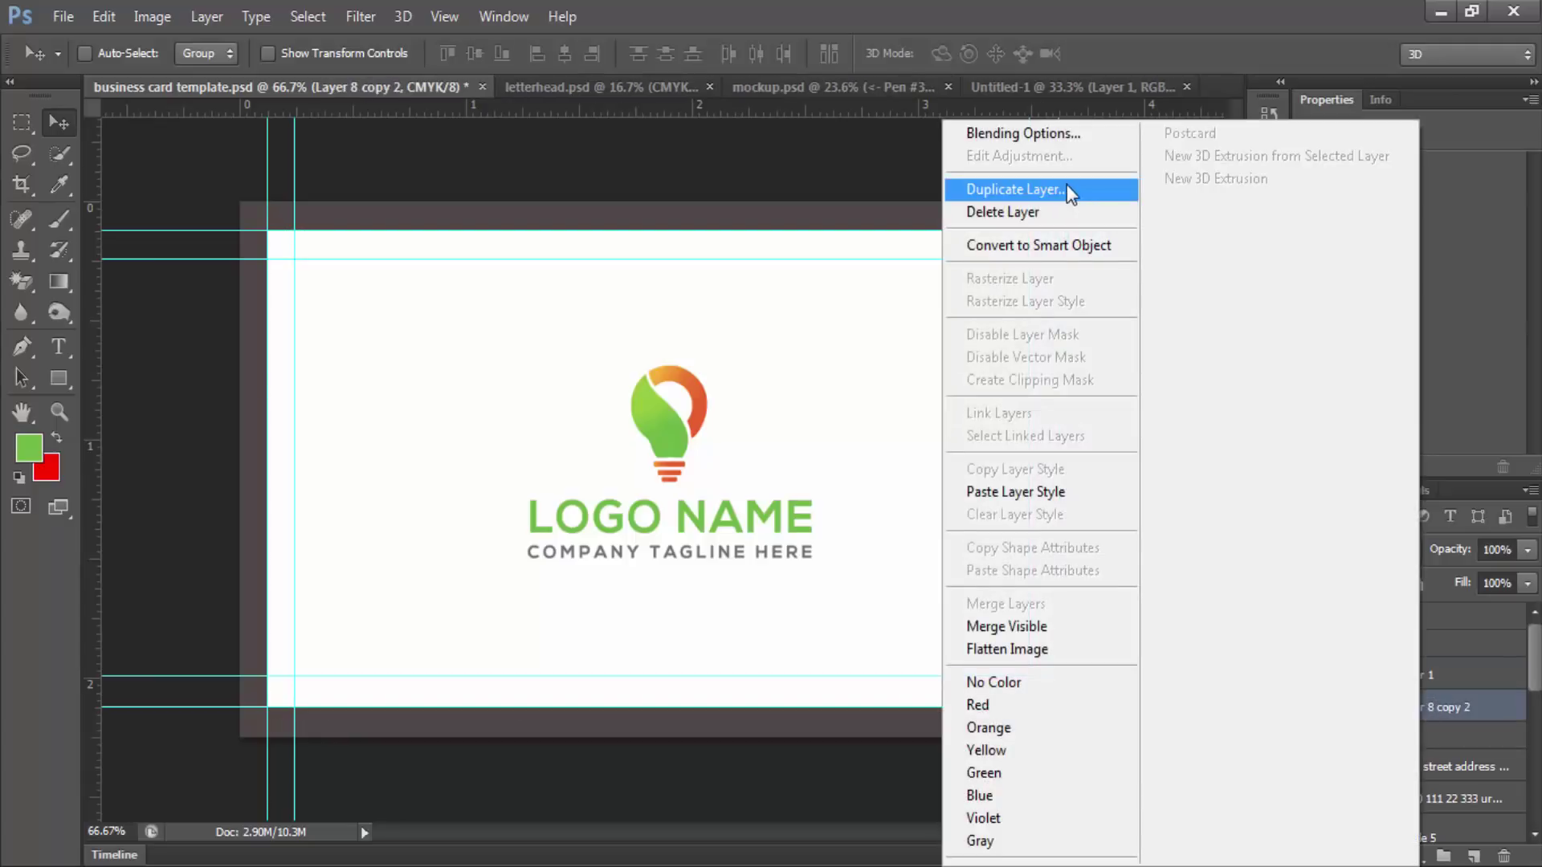
pyautogui.click(993, 137)
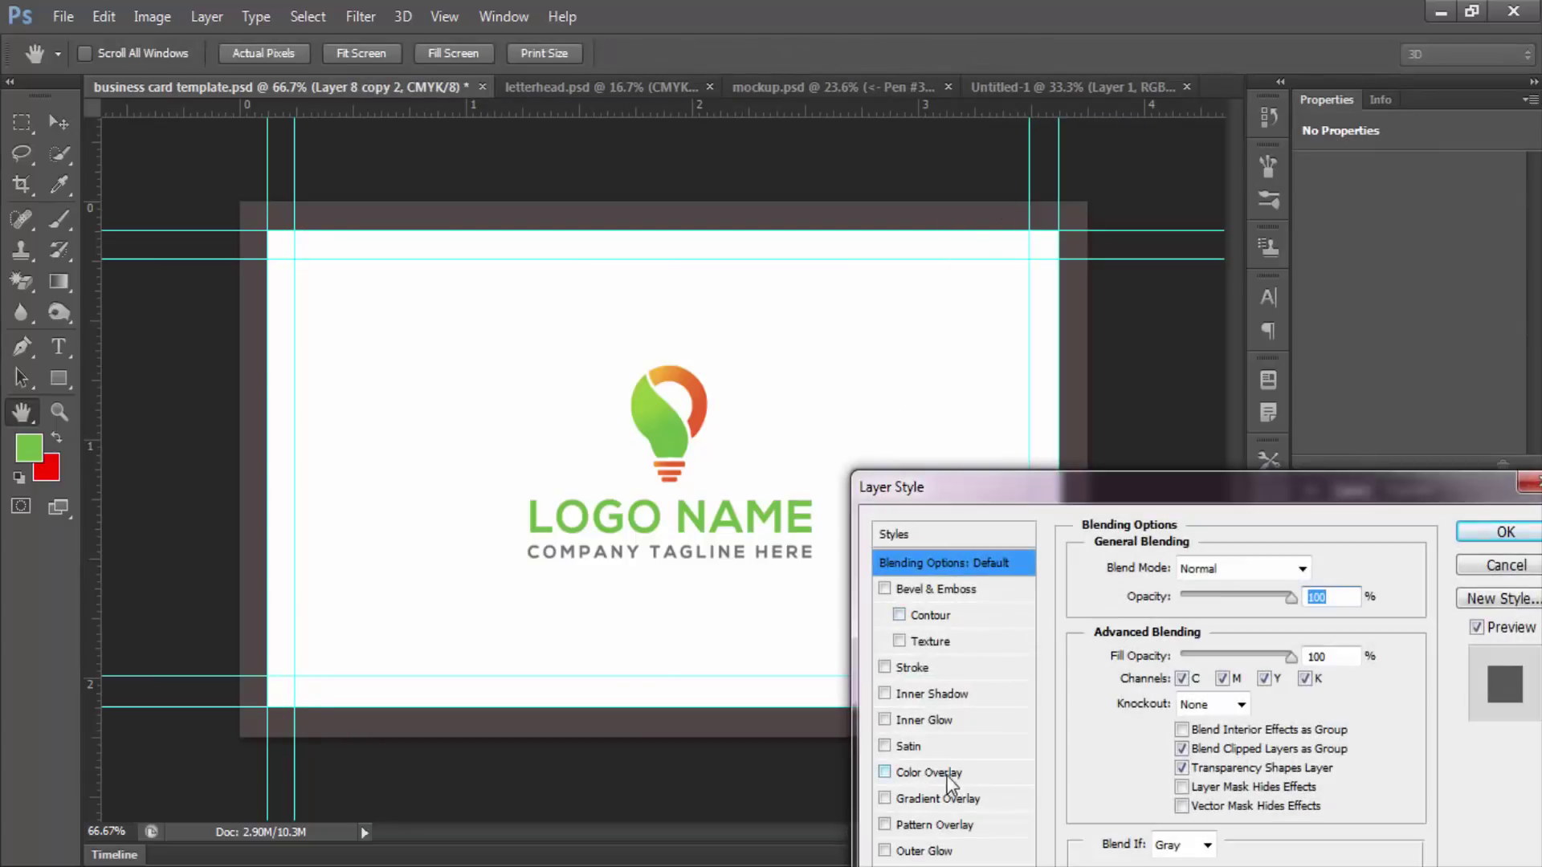
pyautogui.click(941, 801)
pyautogui.click(1239, 602)
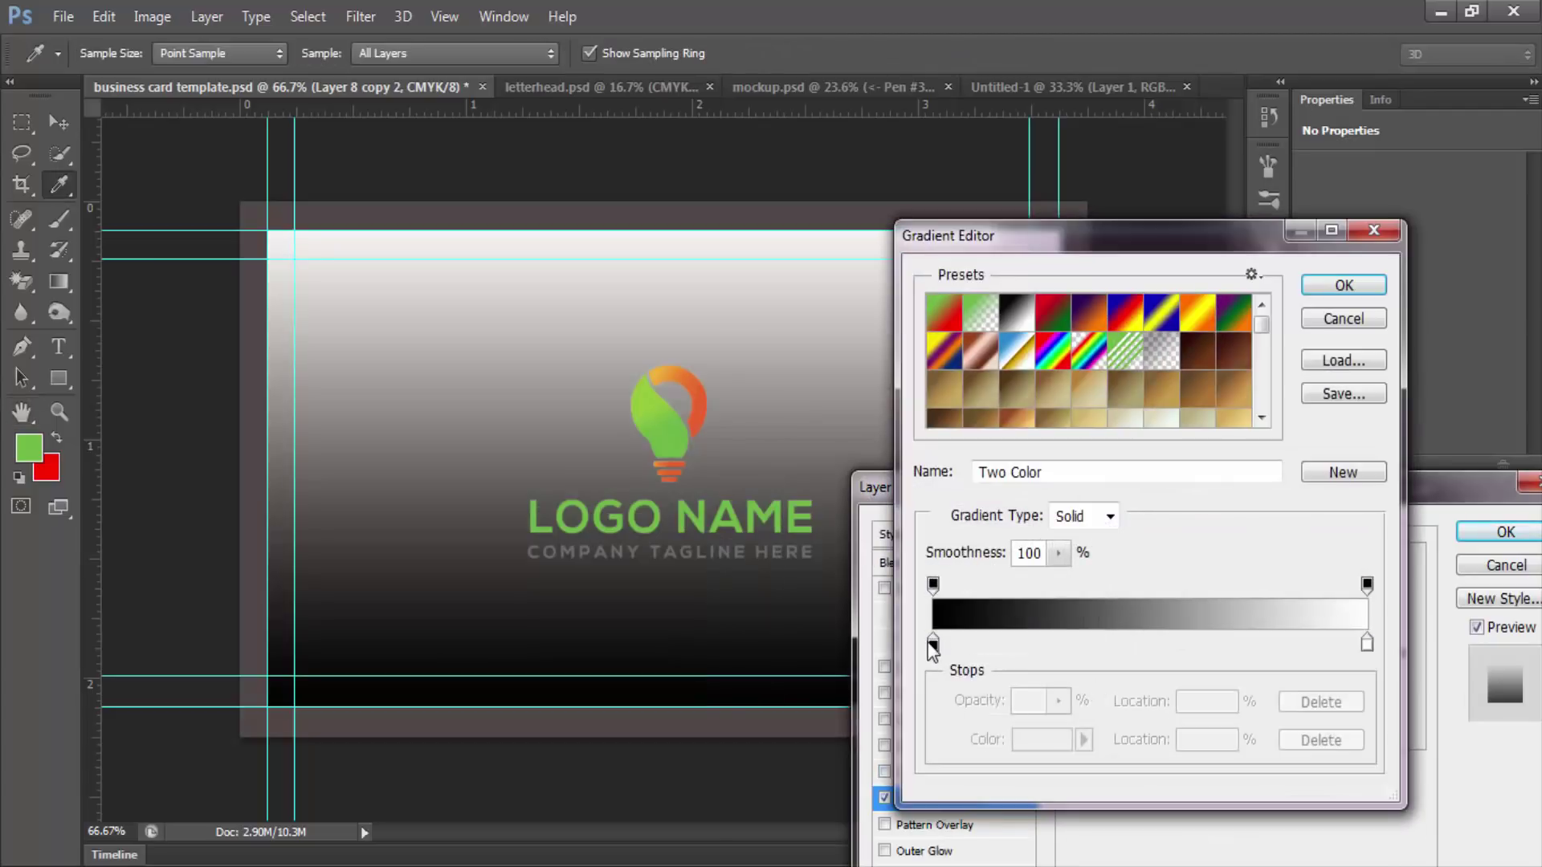
pyautogui.click(932, 642)
pyautogui.click(1042, 739)
pyautogui.click(676, 437)
pyautogui.click(1486, 454)
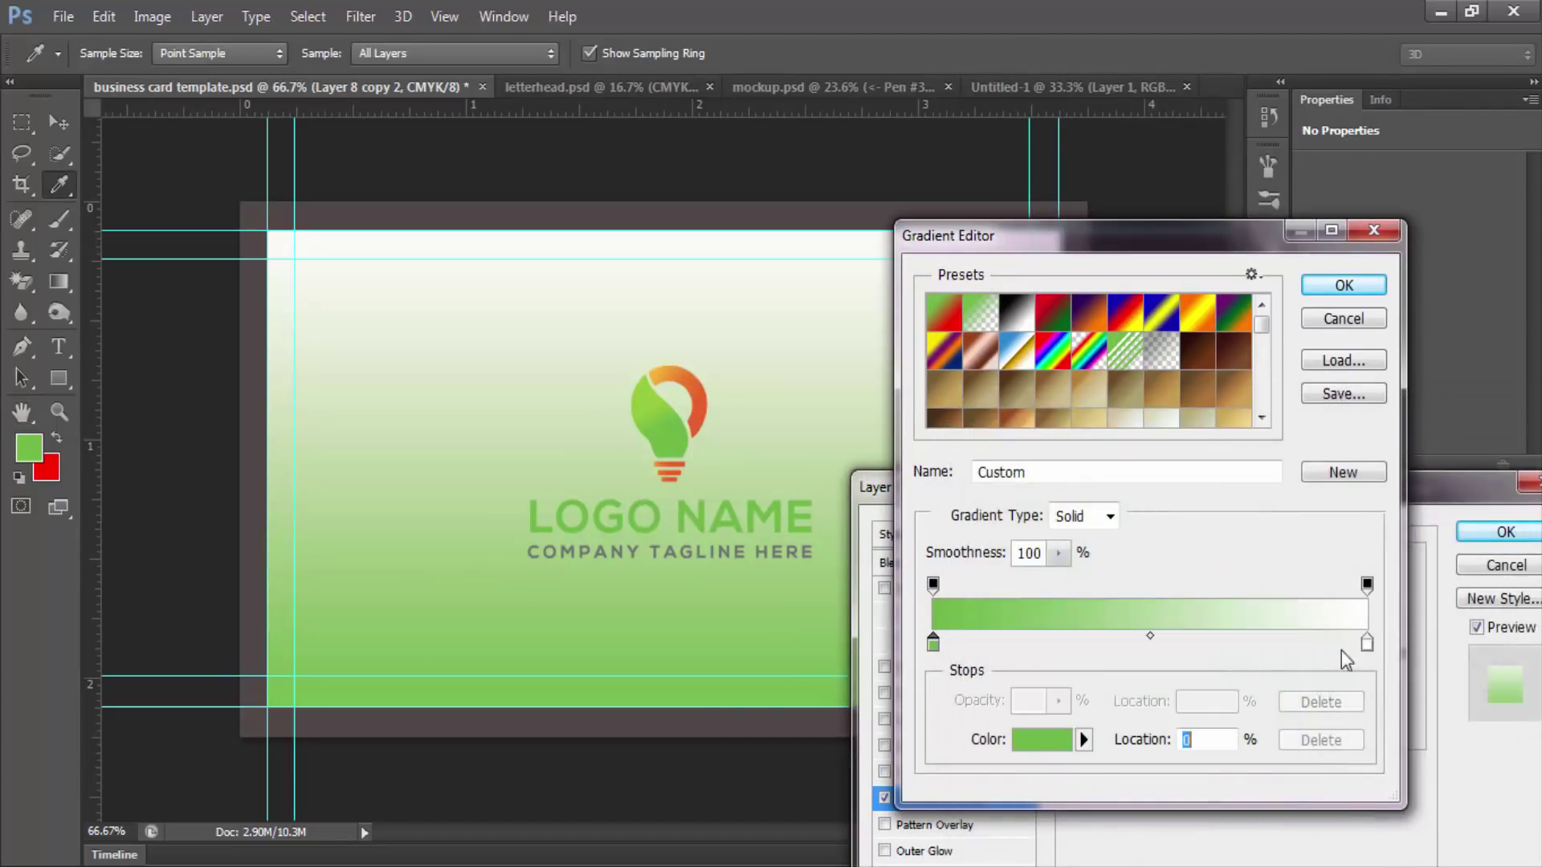
# - Set the gradient's right stop to leaf green 95ca3c and apply the gradient overlay
pyautogui.doubleClick(1367, 642)
pyautogui.click(695, 393)
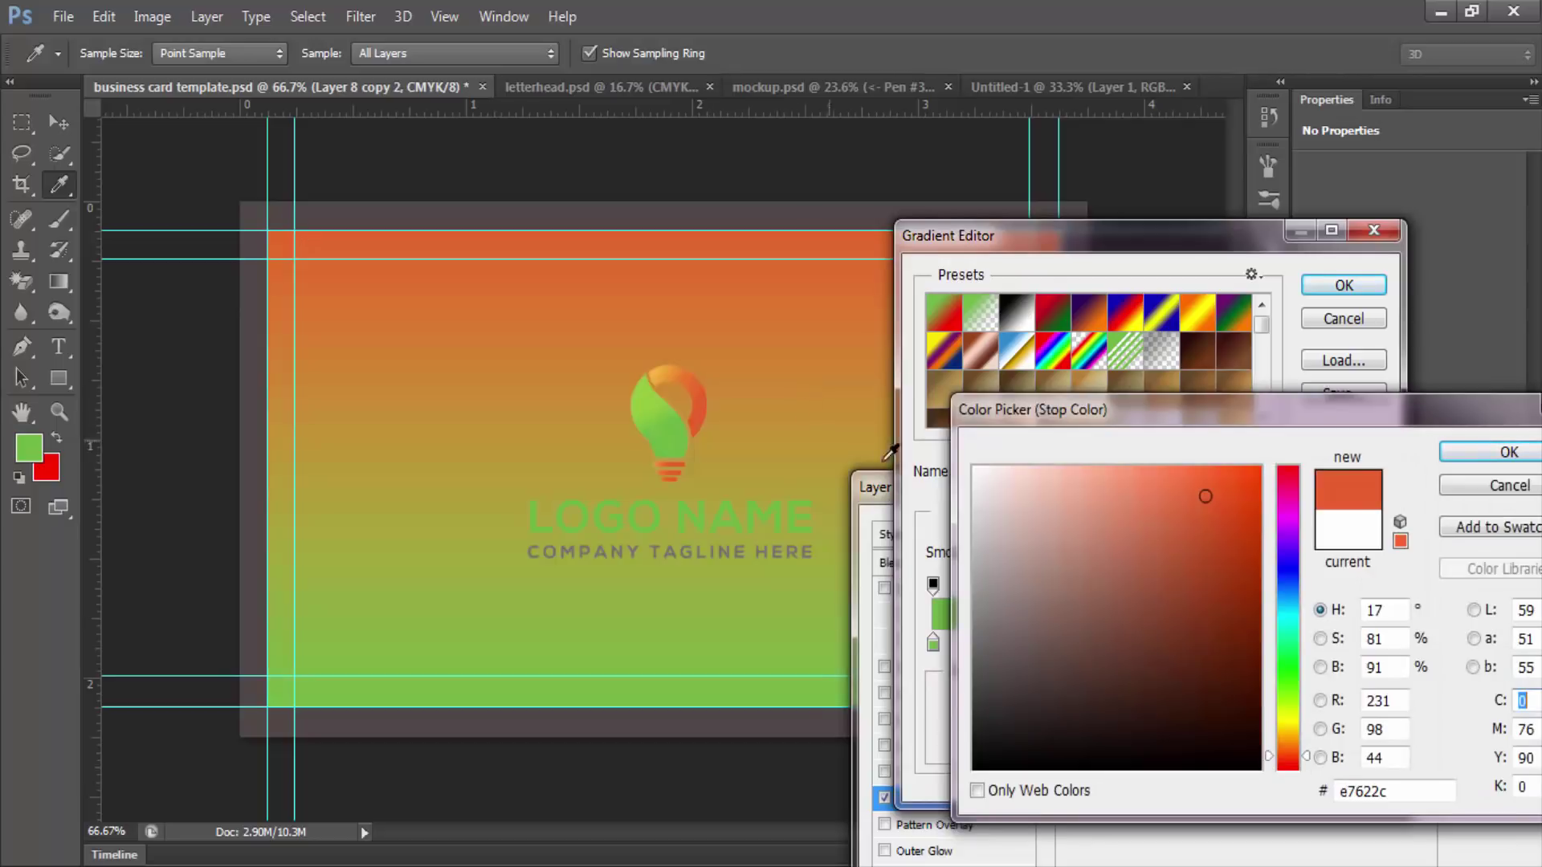
pyautogui.click(1486, 456)
pyautogui.doubleClick(1365, 642)
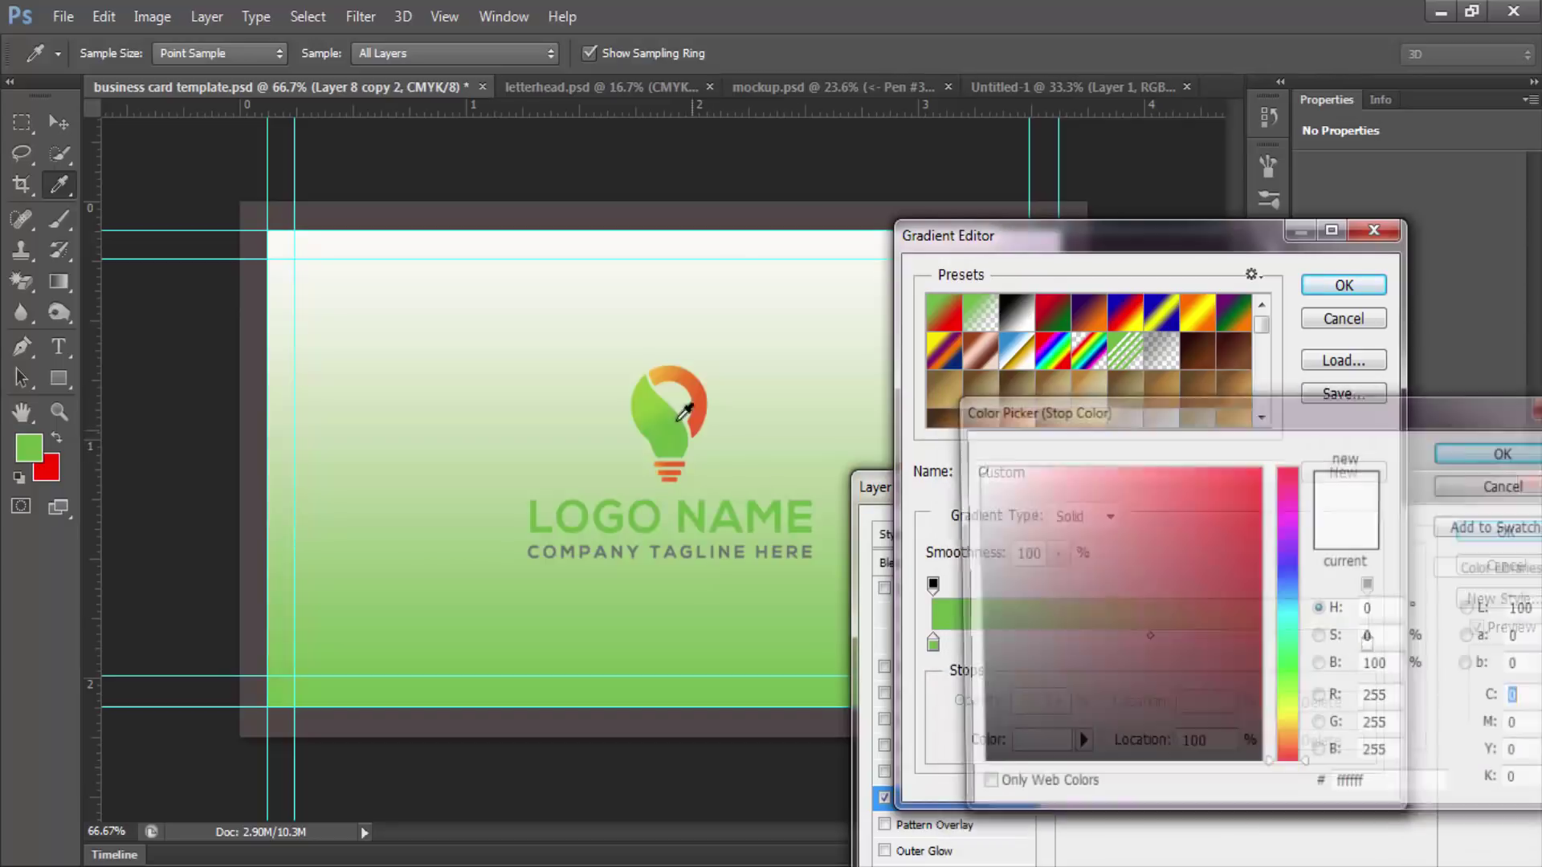
pyautogui.click(637, 386)
pyautogui.click(641, 388)
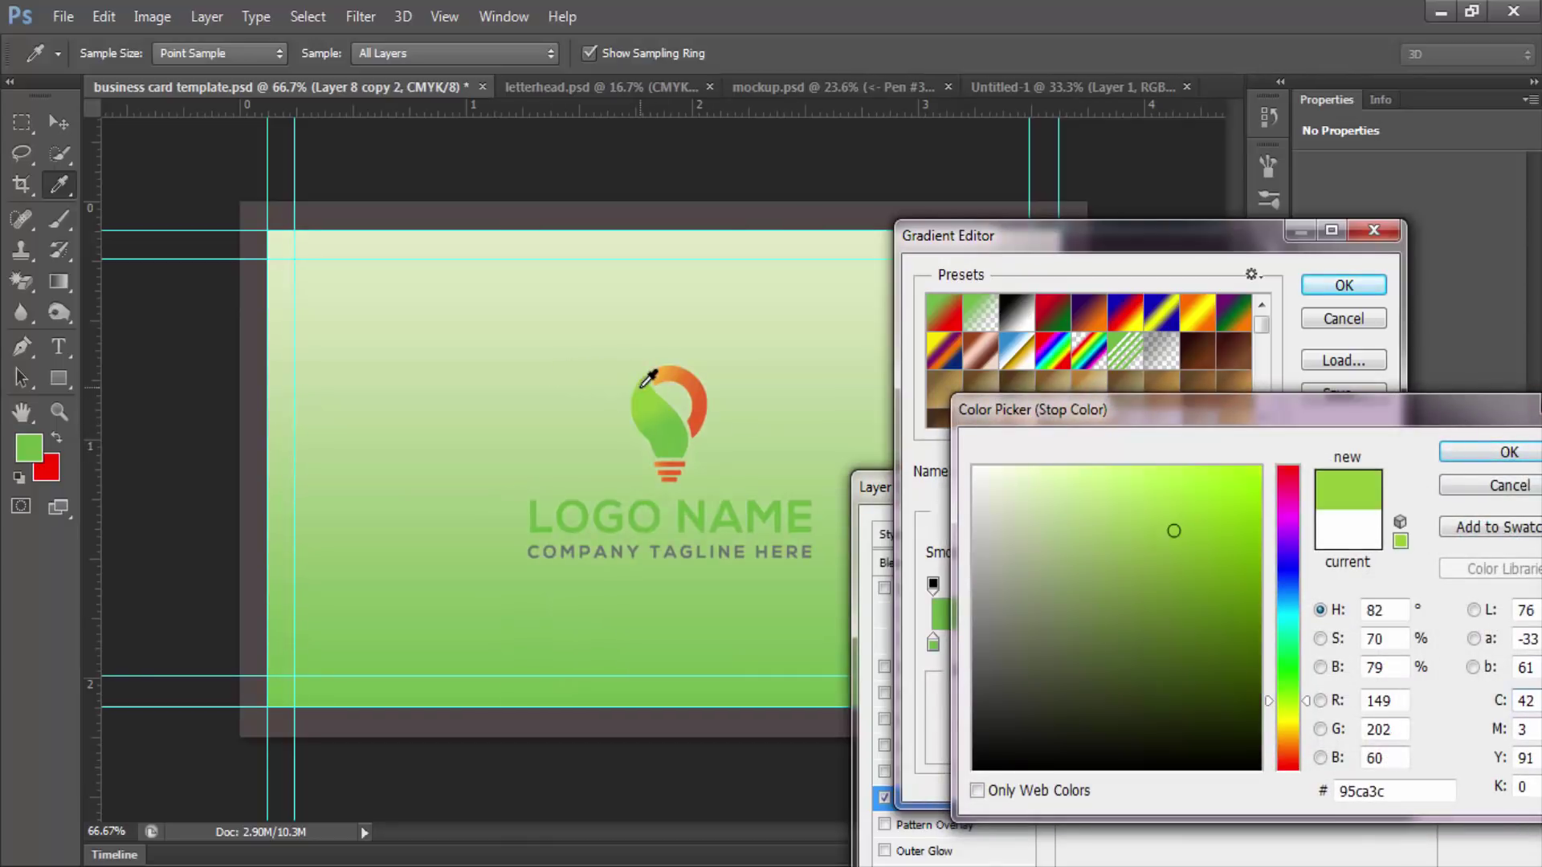
pyautogui.click(1502, 454)
pyautogui.click(1343, 285)
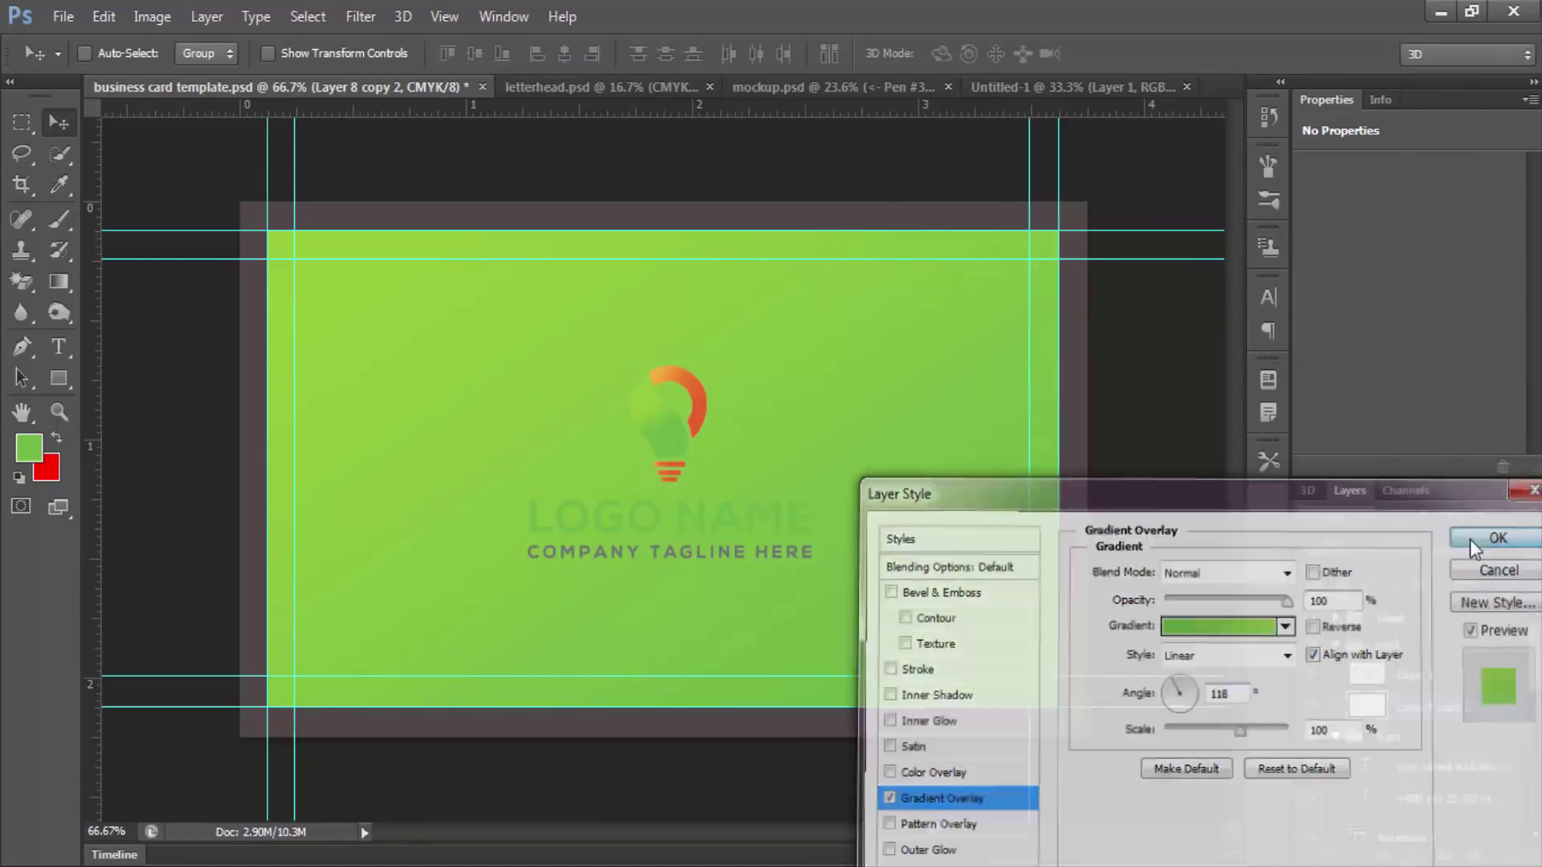
pyautogui.click(1494, 533)
# - Give the logo layer a white Color Overlay, then marquee-select the whole card back
pyautogui.rightClick(1414, 674)
pyautogui.click(1044, 131)
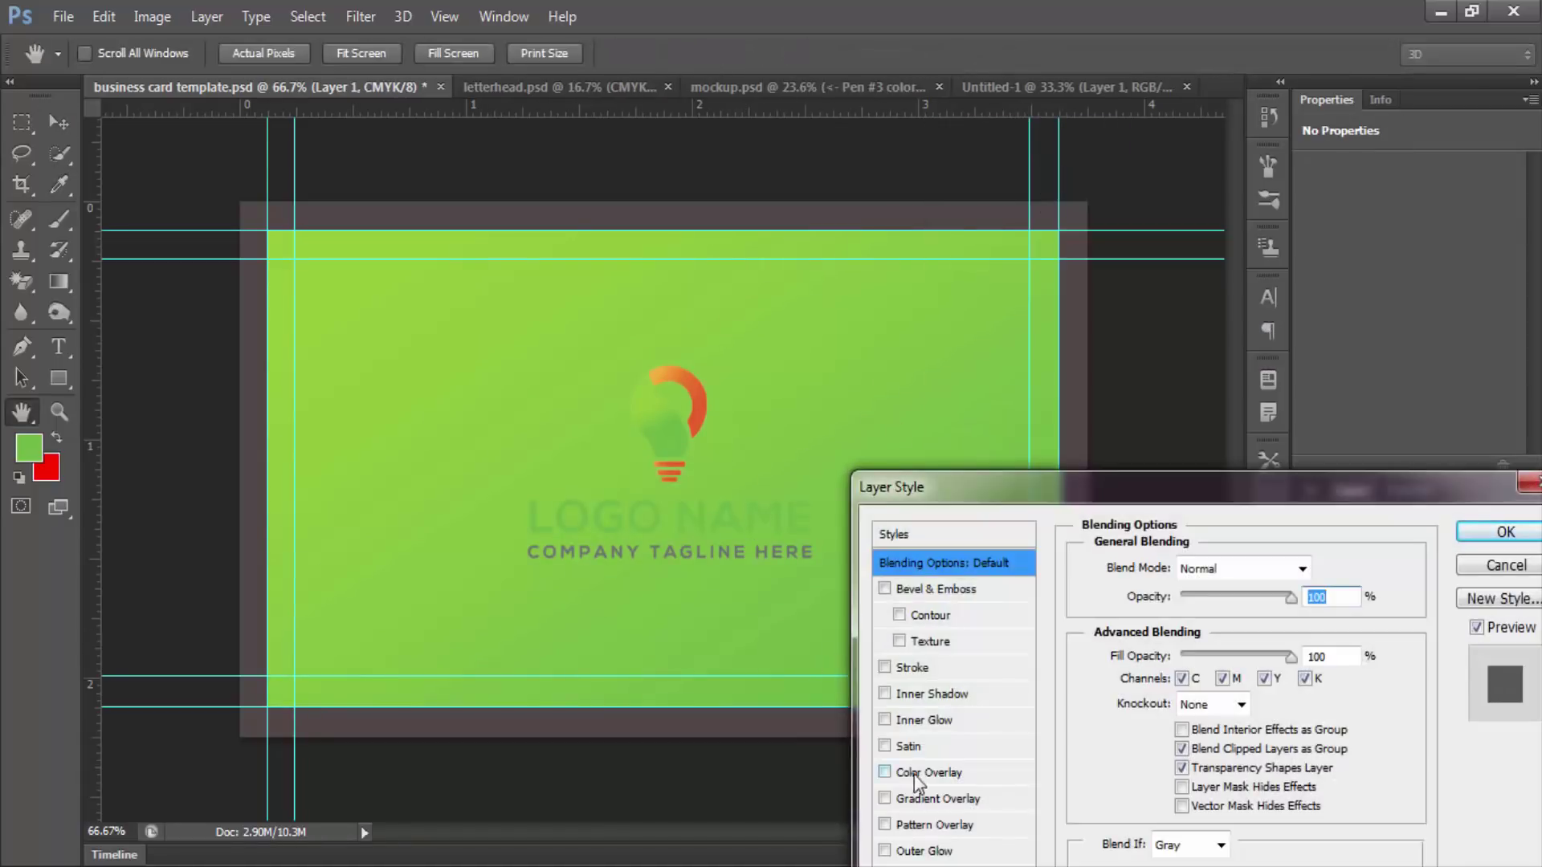
pyautogui.click(919, 772)
pyautogui.click(1319, 571)
pyautogui.click(974, 467)
pyautogui.click(1470, 458)
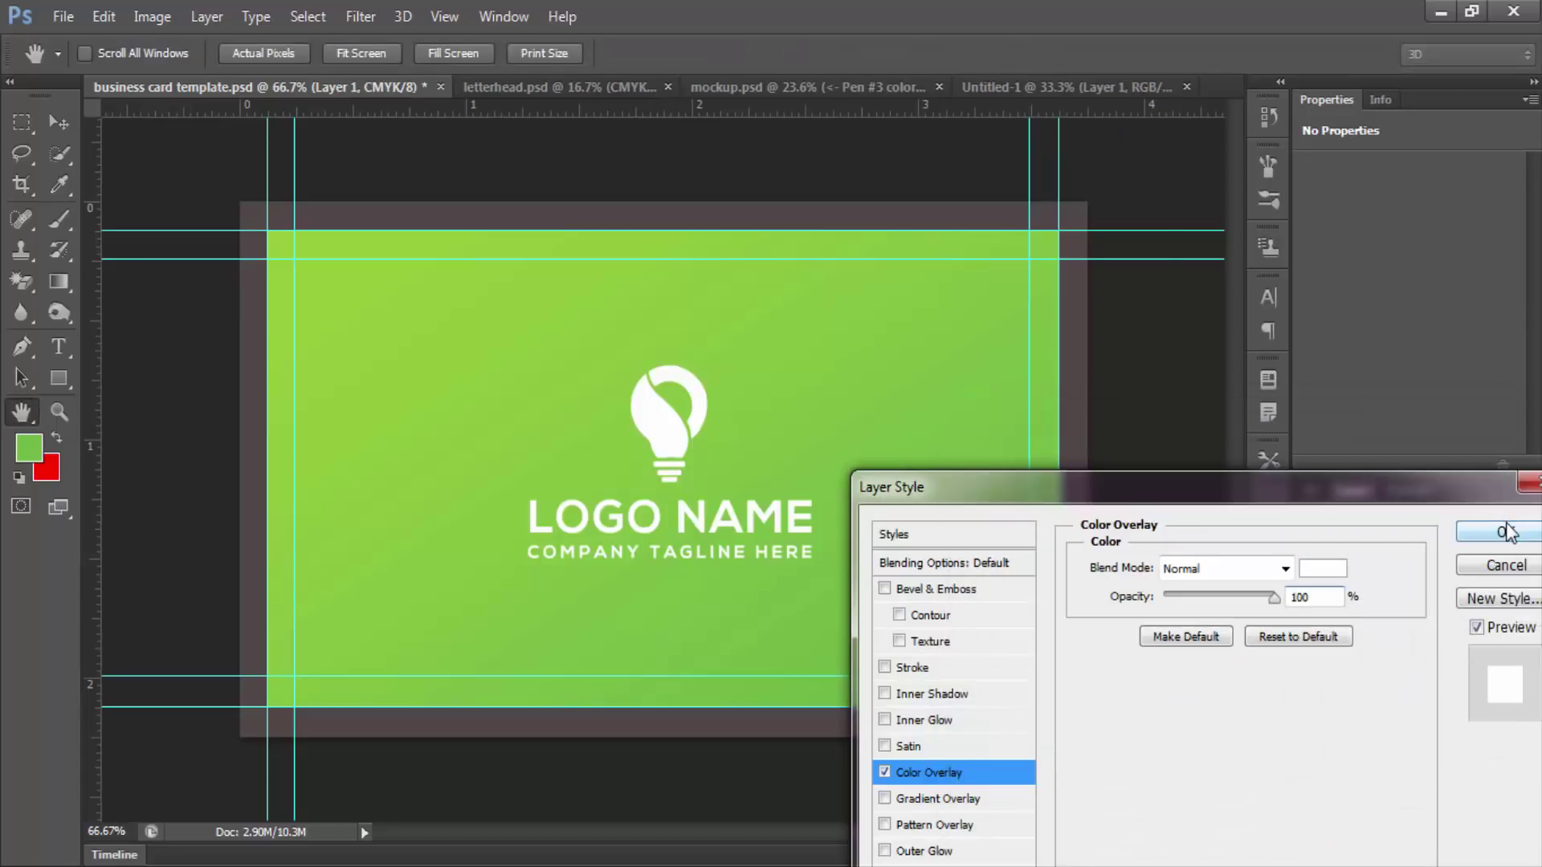
pyautogui.press('m')
pyautogui.moveTo(268, 231)
pyautogui.mouseDown()
pyautogui.moveTo(923, 725)
pyautogui.moveTo(1058, 707)
pyautogui.mouseUp()
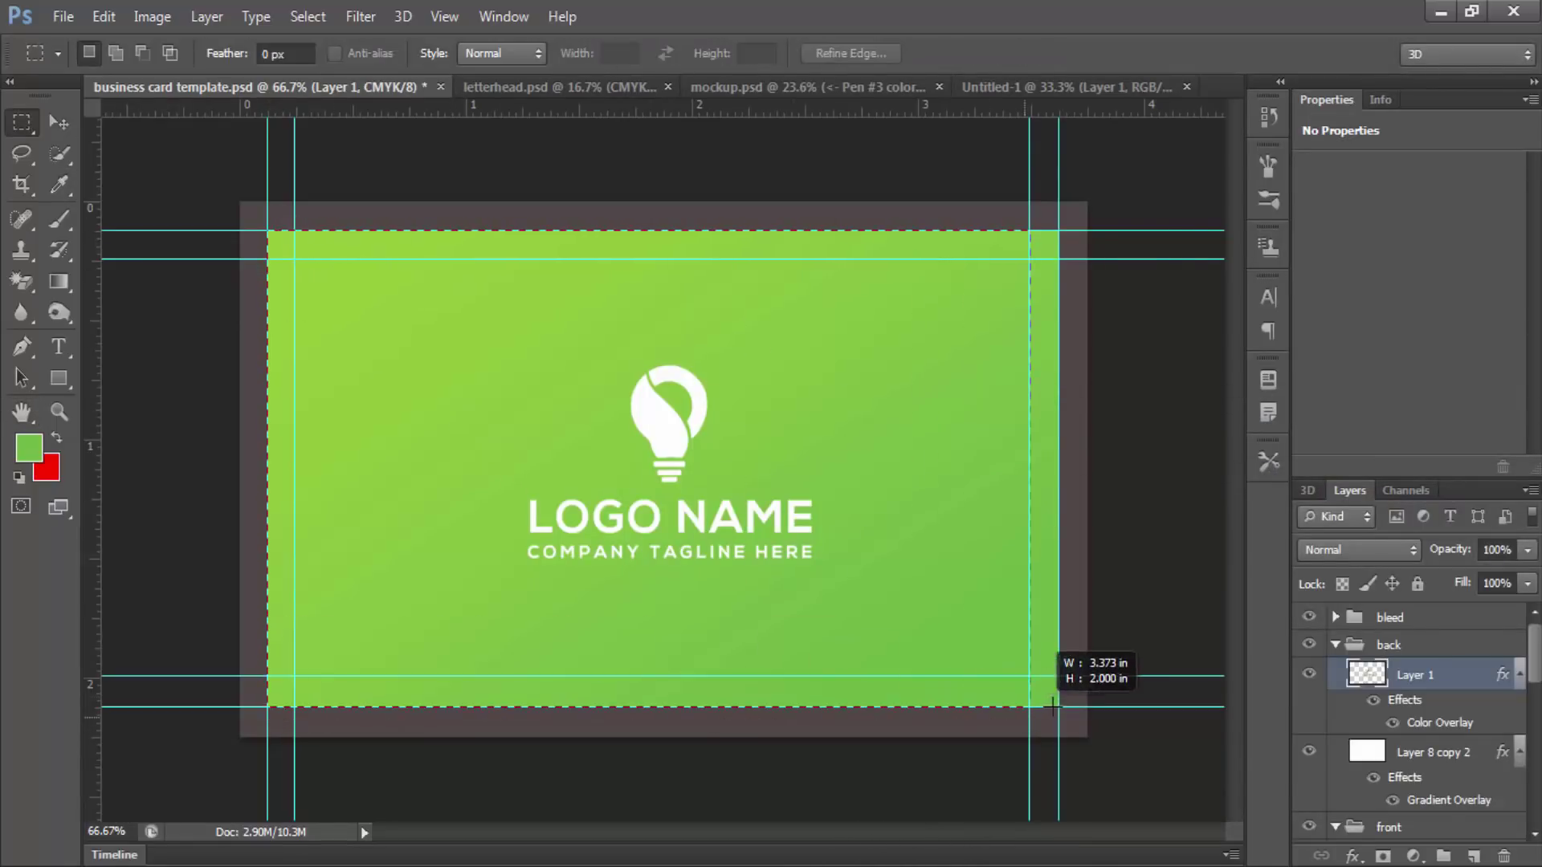
# - Paste the green card back into the presentation canvas, scaled down to match the front
pyautogui.click(1044, 86)
pyautogui.hotkey('ctrl', 'v')
pyautogui.hotkey('ctrl', 't')
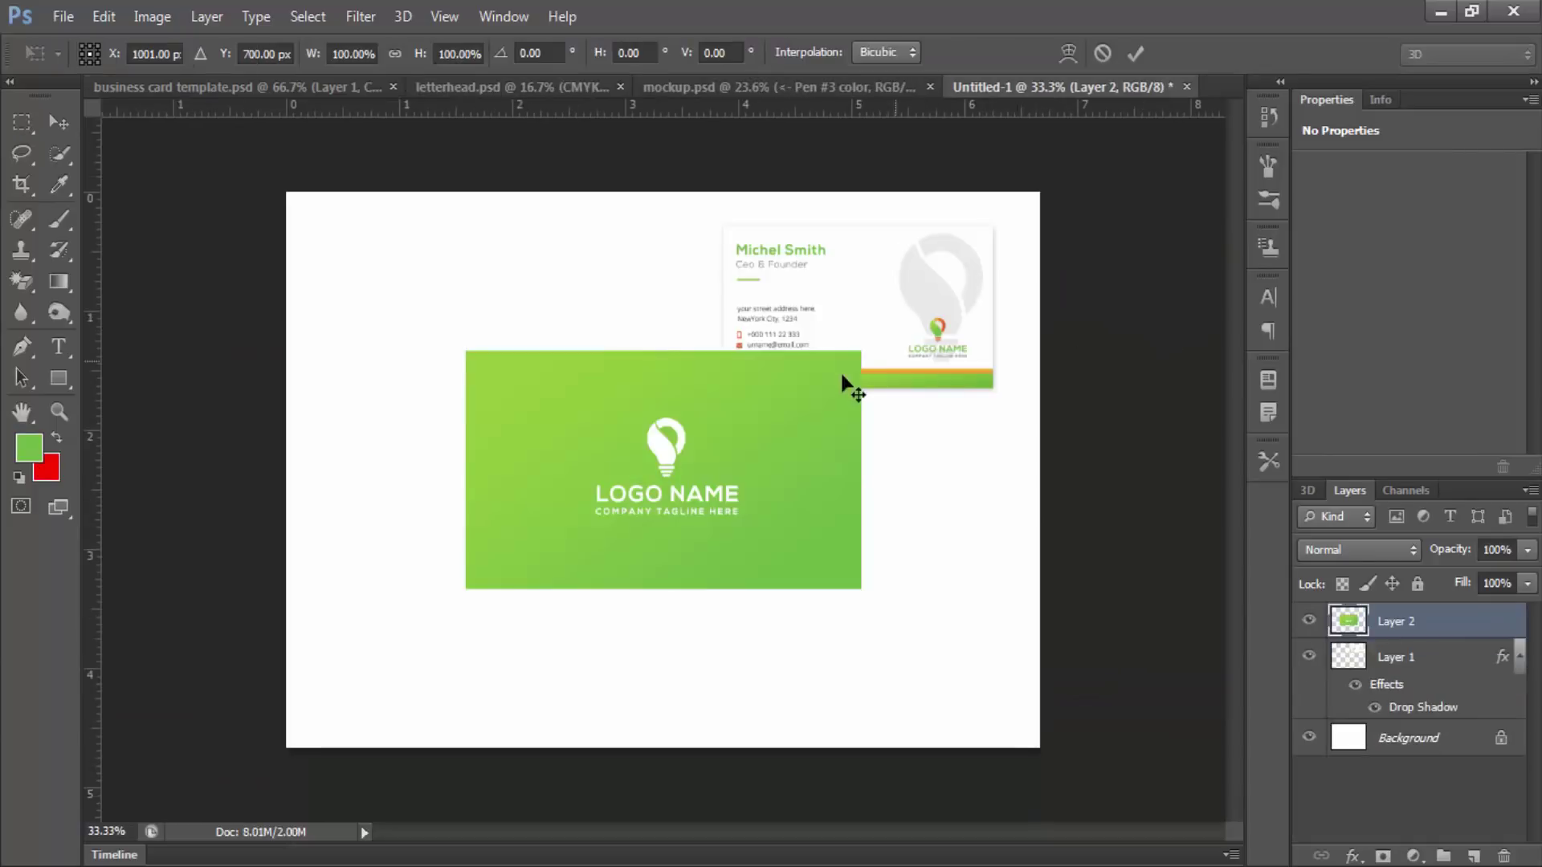
pyautogui.moveTo(844, 385); pyautogui.dragTo(952, 257)
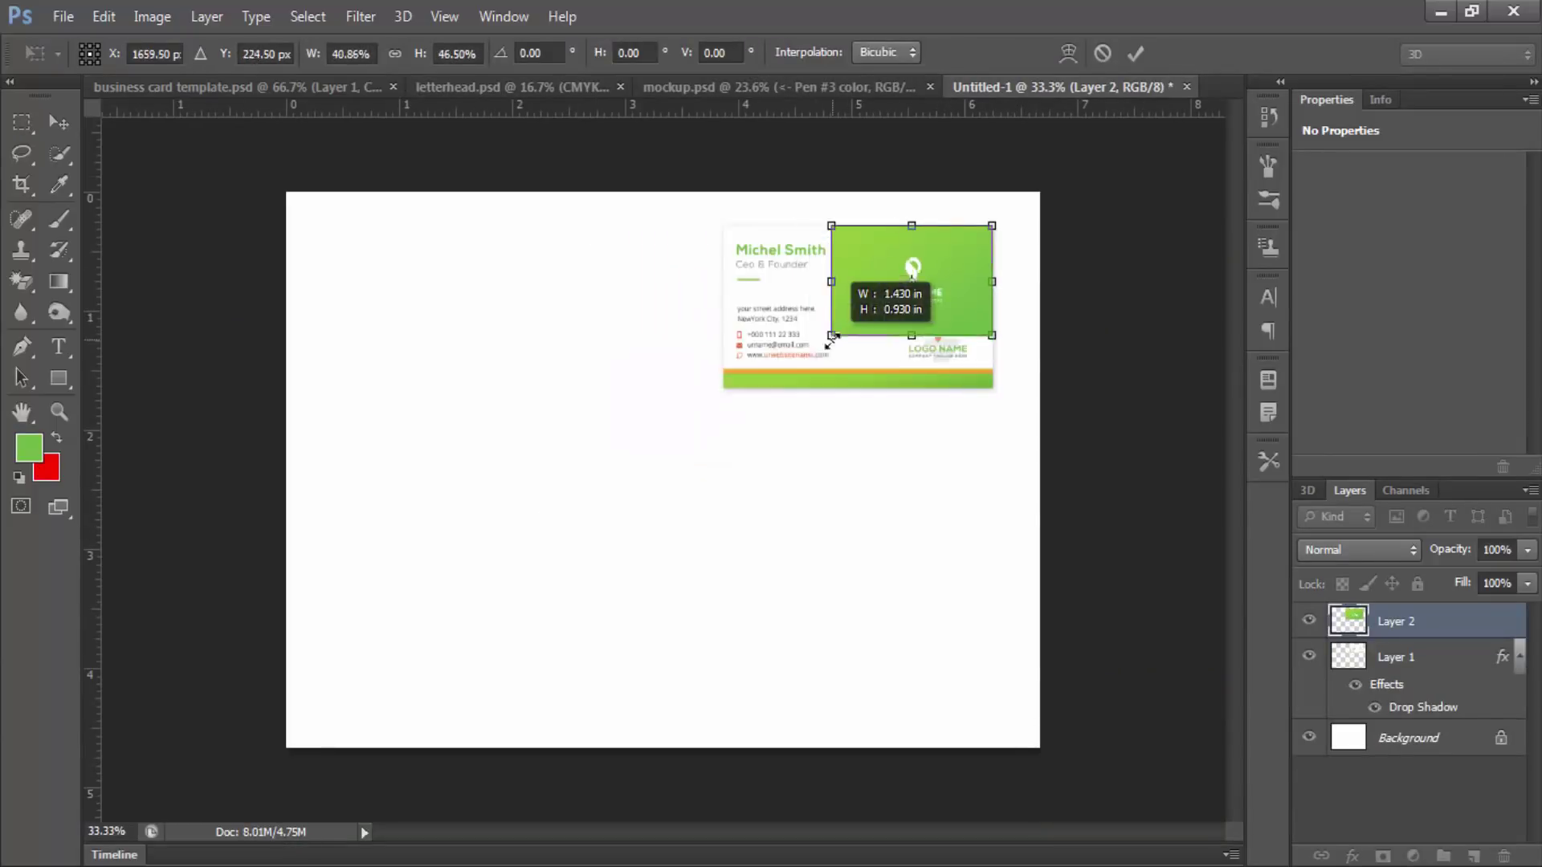
pyautogui.moveTo(597, 464); pyautogui.dragTo(723, 389)
pyautogui.press('Return')
# - Move the card front below the green back and copy its drop shadow style onto Layer 2
pyautogui.press('c')
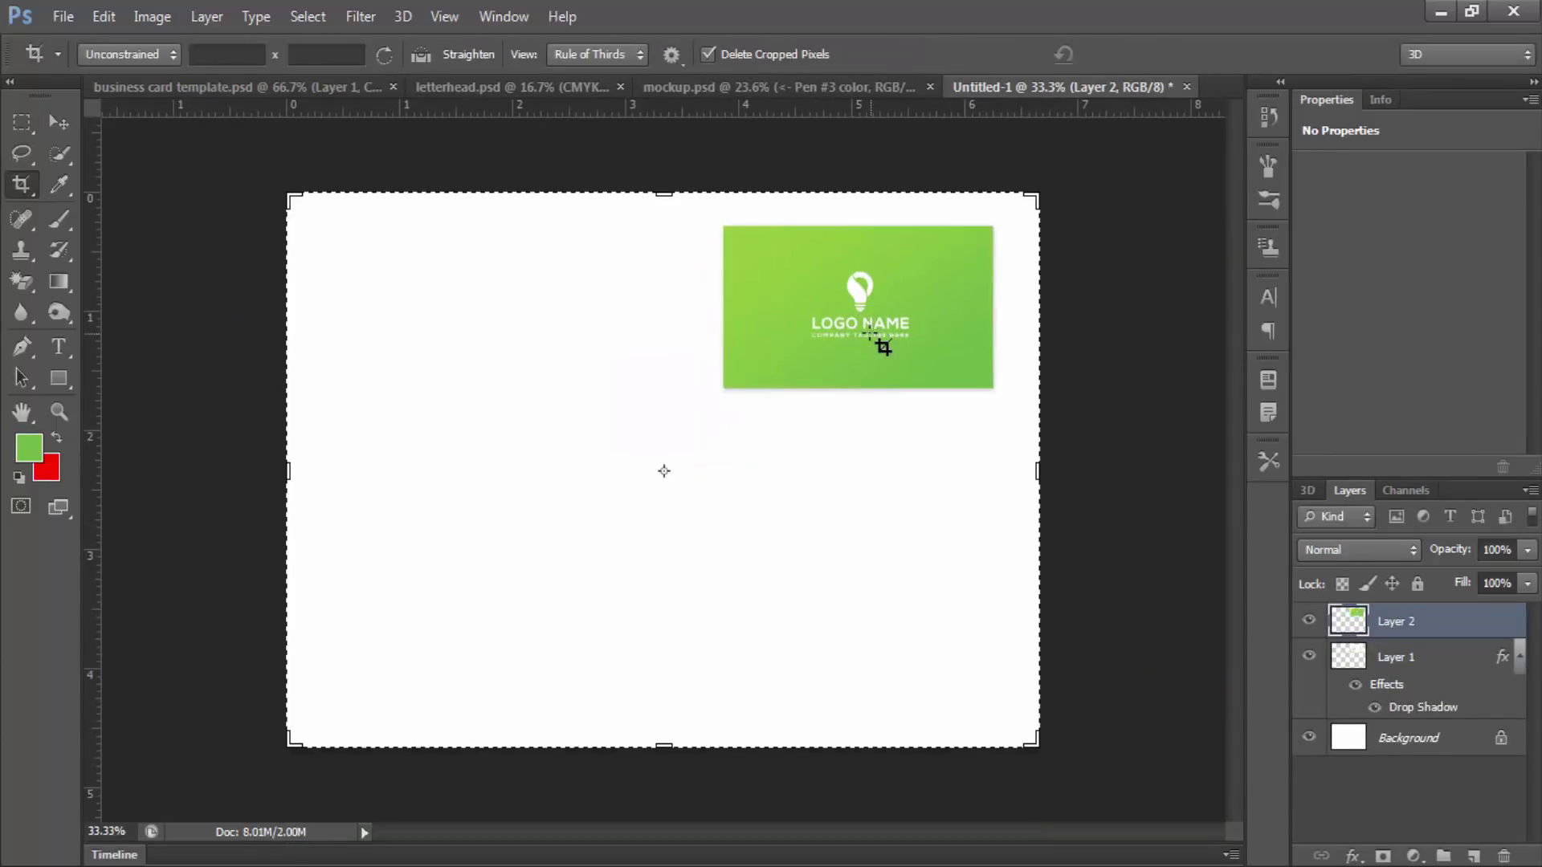
pyautogui.press('v')
pyautogui.click(1414, 657)
pyautogui.moveTo(1033, 418); pyautogui.dragTo(1028, 599)
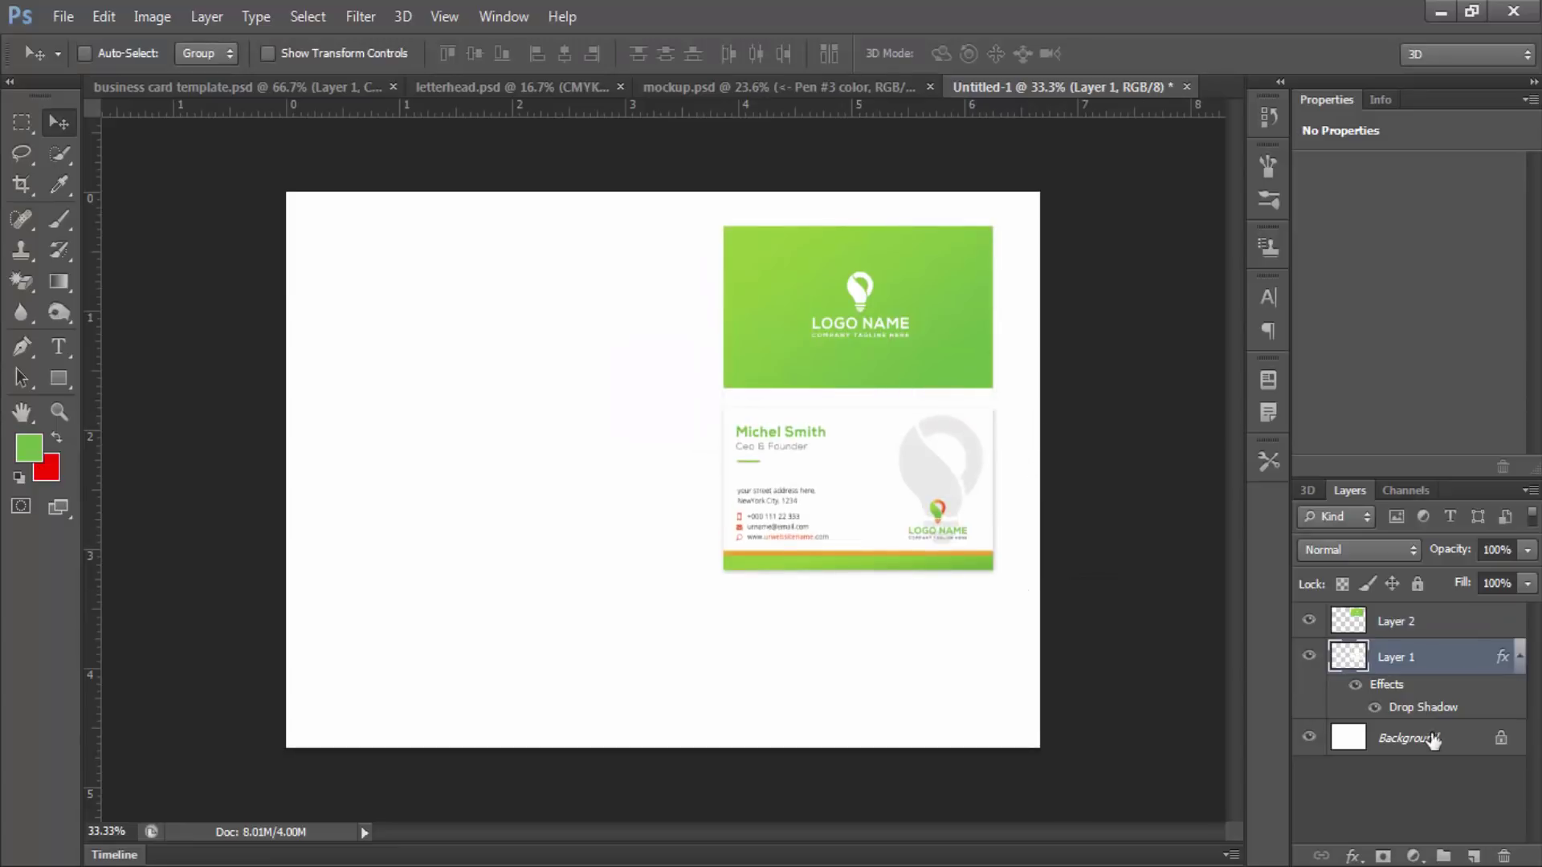
pyautogui.rightClick(1415, 656)
pyautogui.click(1010, 462)
pyautogui.rightClick(1419, 622)
pyautogui.click(1005, 498)
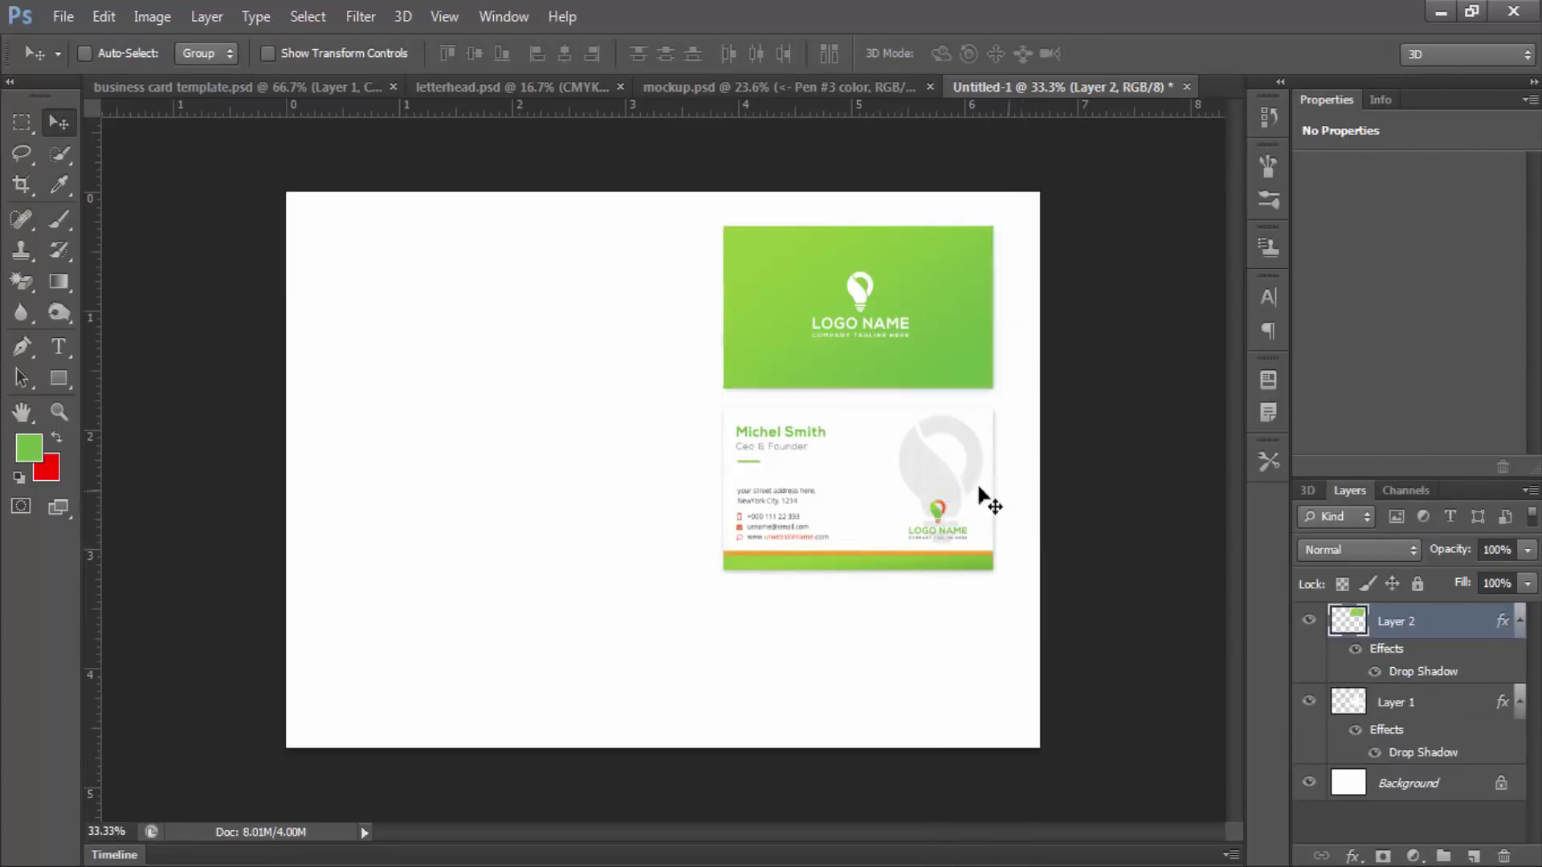
pyautogui.click(193, 87)
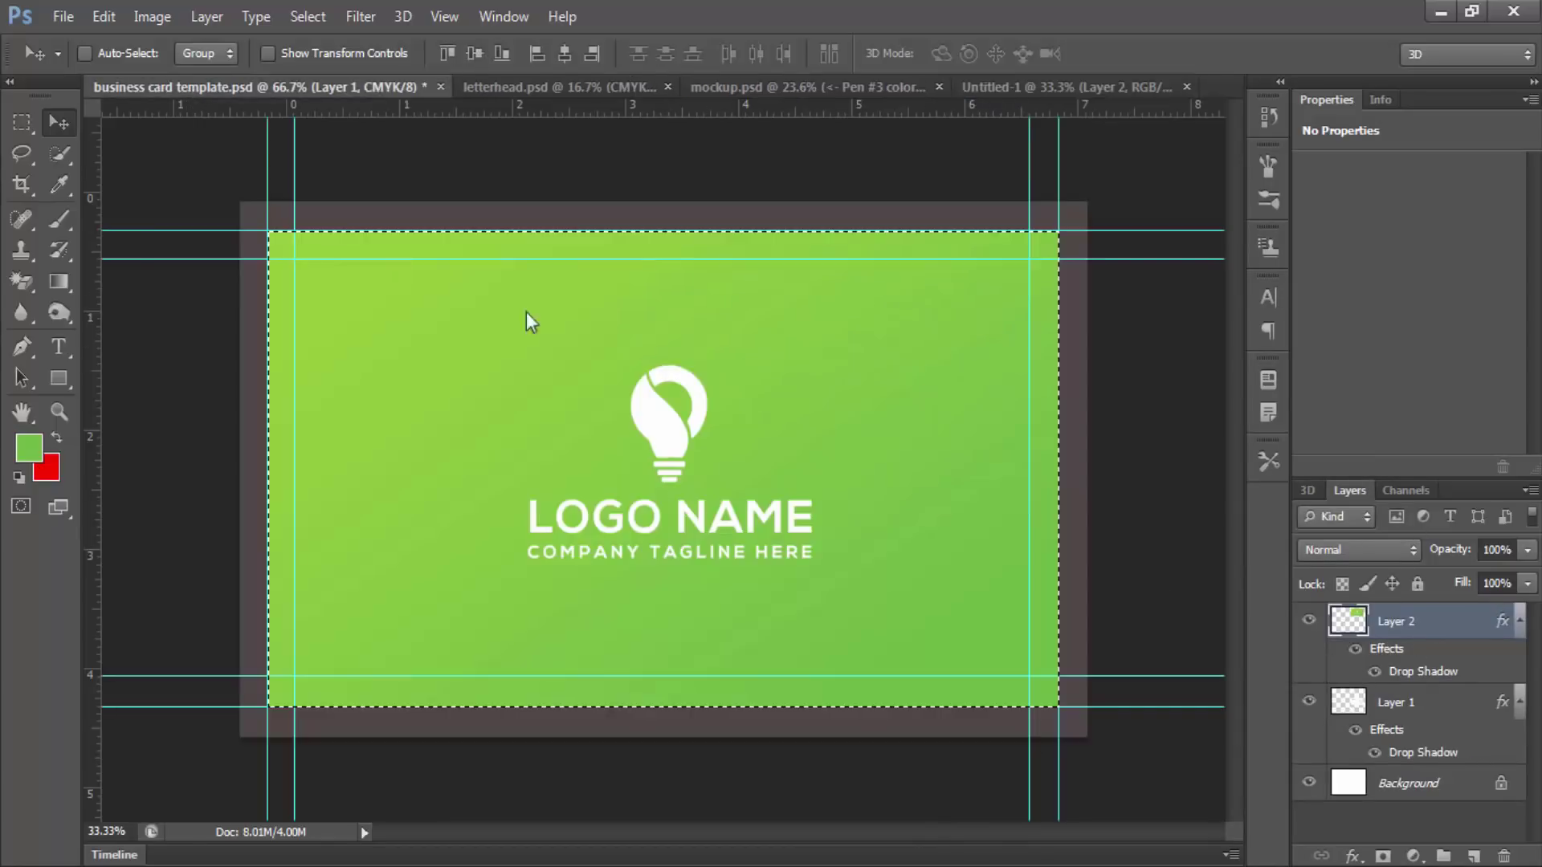
# - Copy the whole letterhead page from letterhead.psd and paste it into the presentation canvas
pyautogui.click(508, 86)
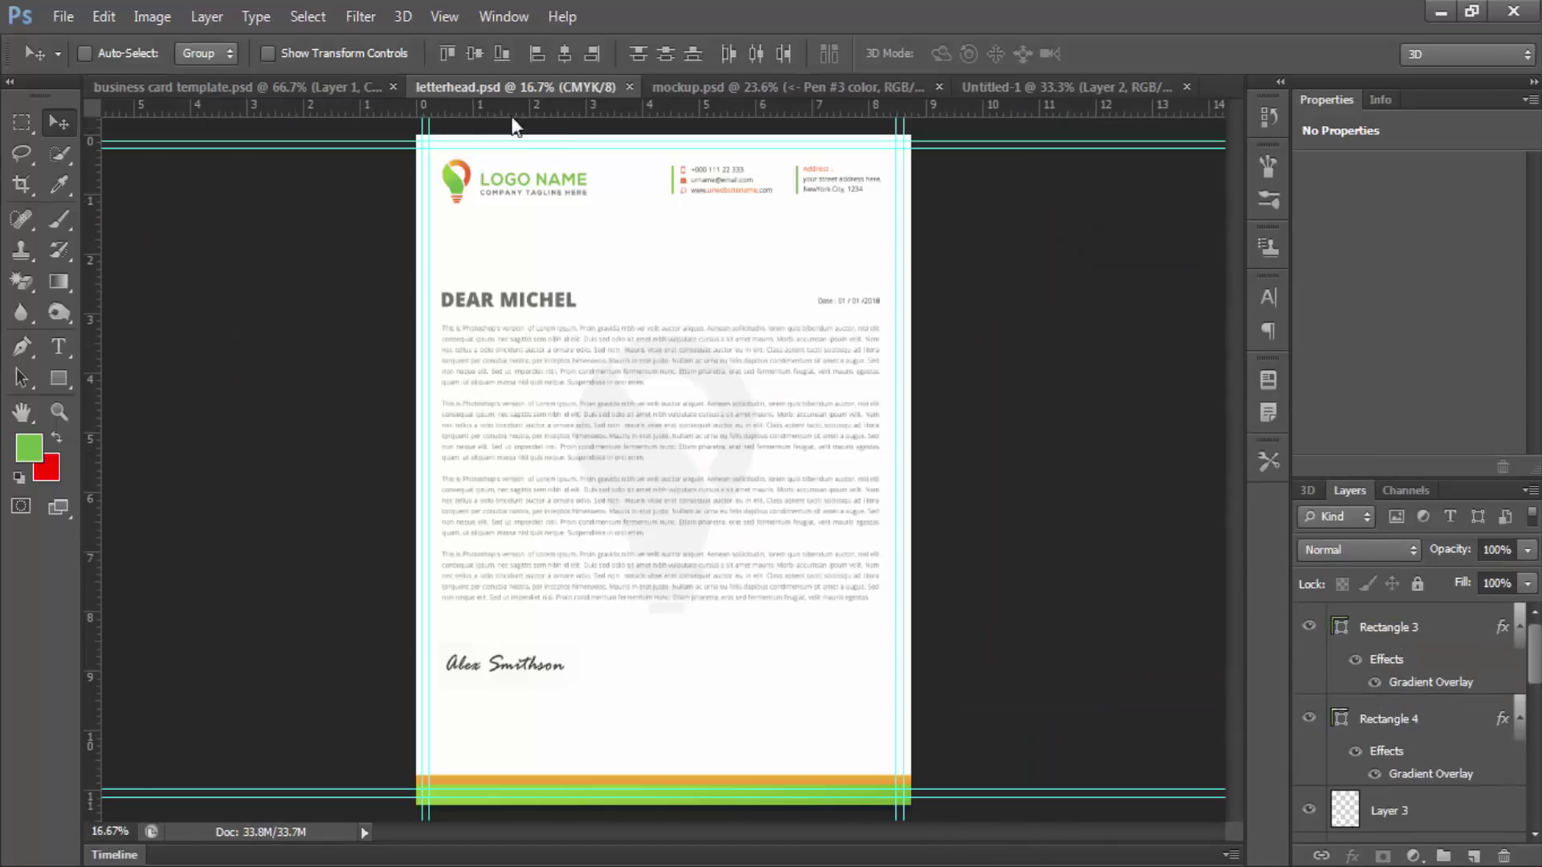
pyautogui.press('m')
pyautogui.moveTo(423, 141); pyautogui.dragTo(935, 811)
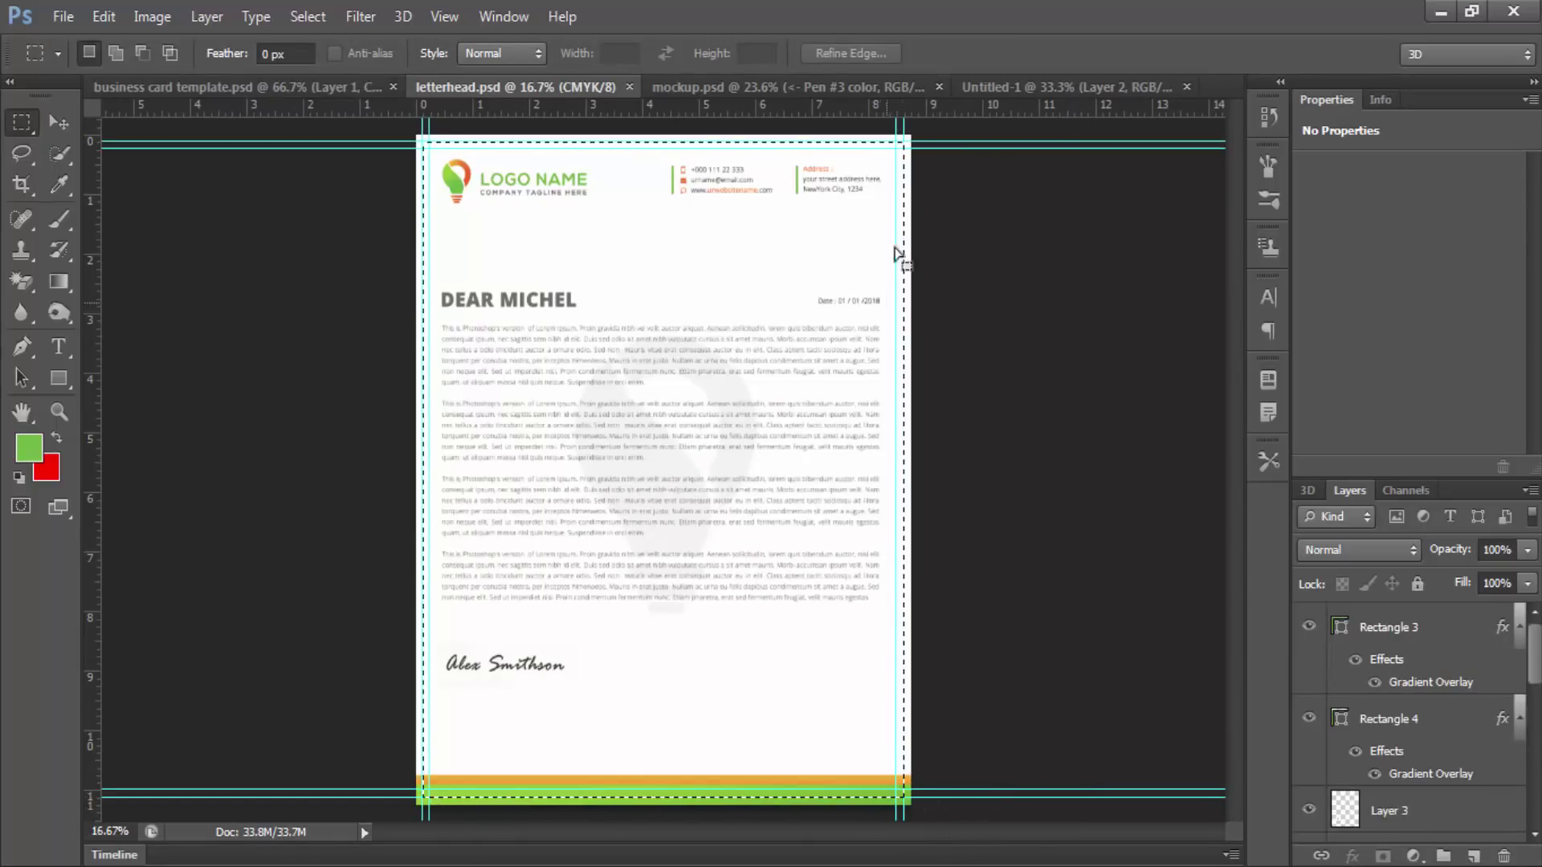
pyautogui.click(996, 86)
pyautogui.hotkey('ctrl', 'v')
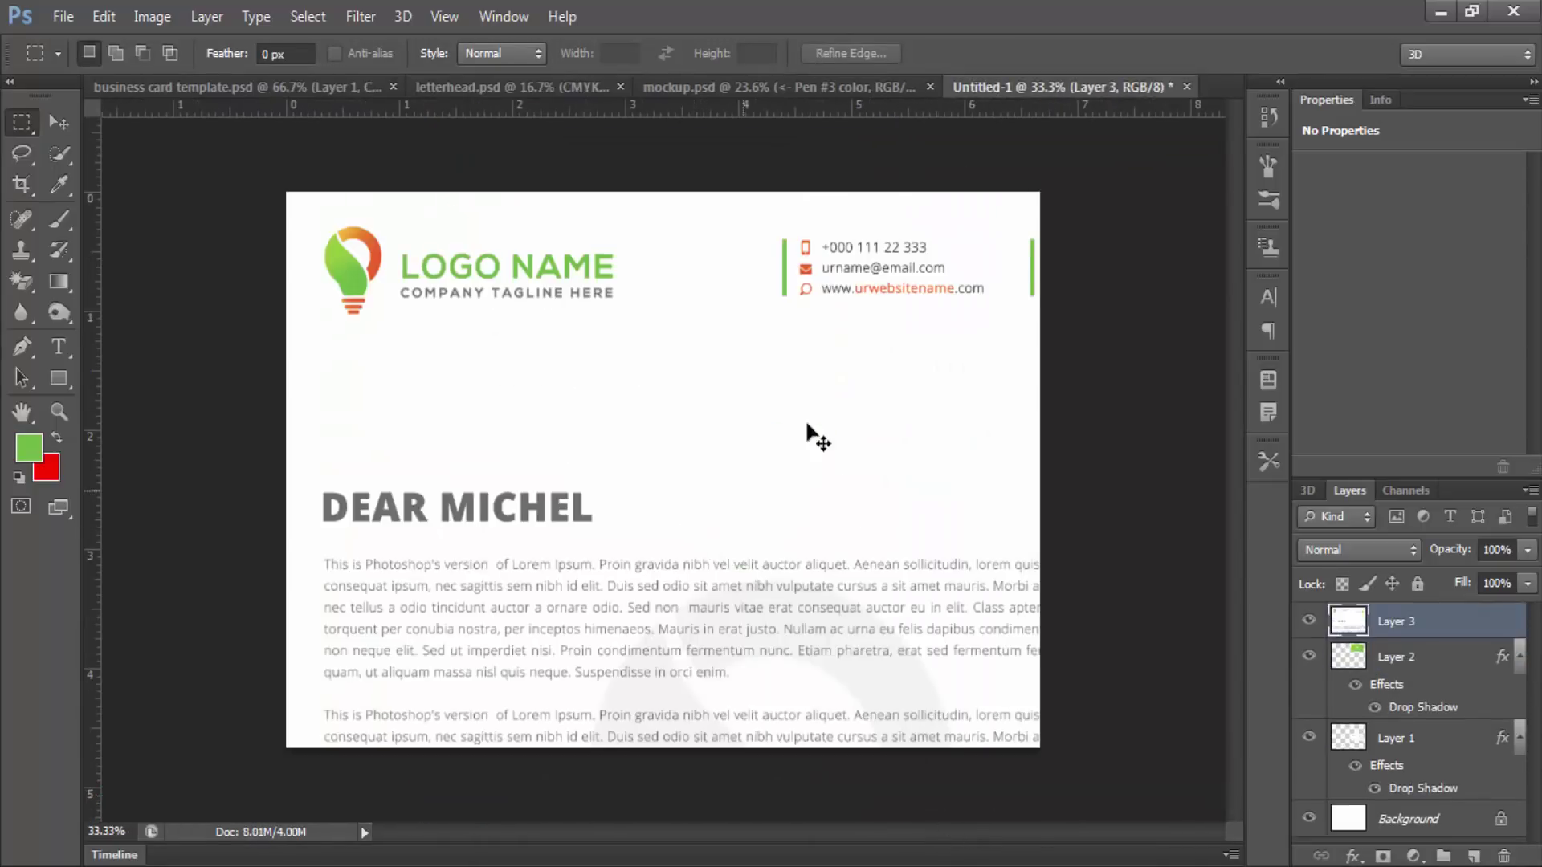
# - Scale the letterhead to about 37%, move it left, and paste the drop shadow onto it
pyautogui.hotkey('ctrl', 't')
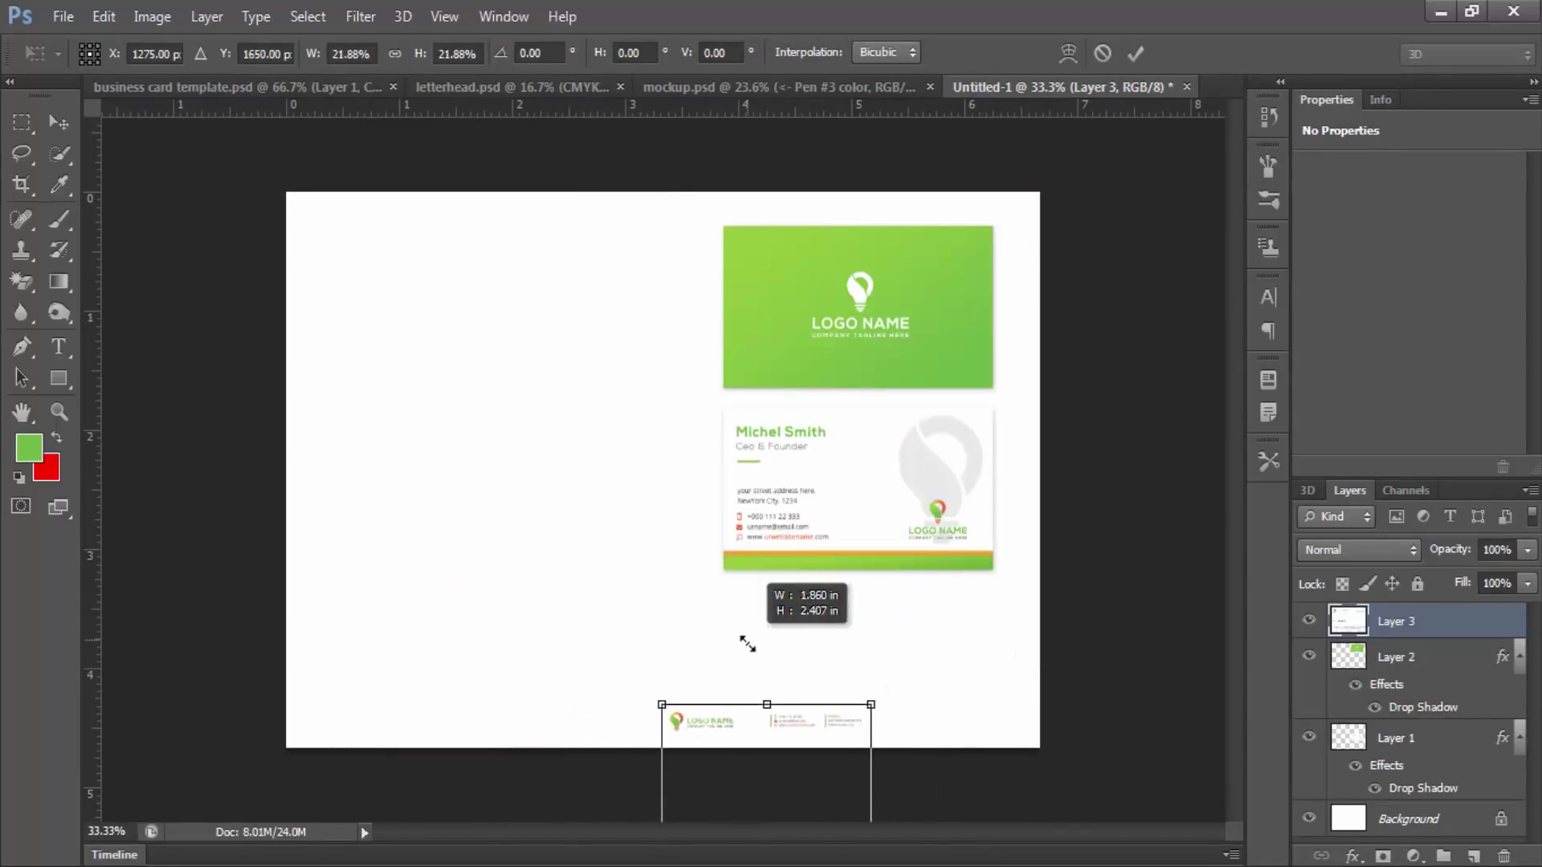
pyautogui.moveTo(289, 196)
pyautogui.mouseDown()
pyautogui.moveTo(672, 610)
pyautogui.moveTo(418, 307)
pyautogui.mouseUp()
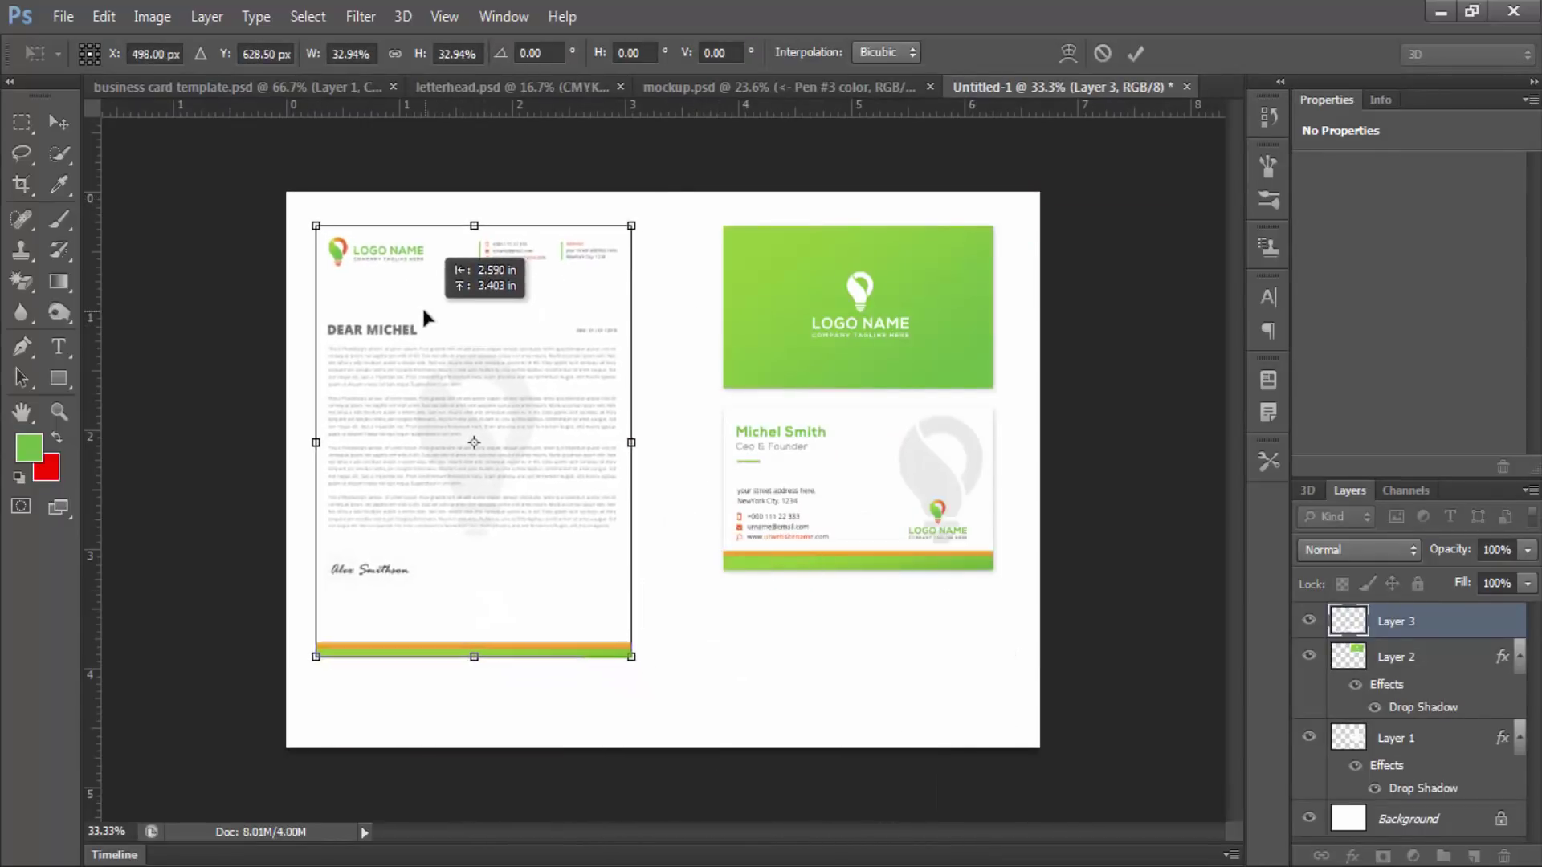
pyautogui.moveTo(623, 657); pyautogui.dragTo(647, 682)
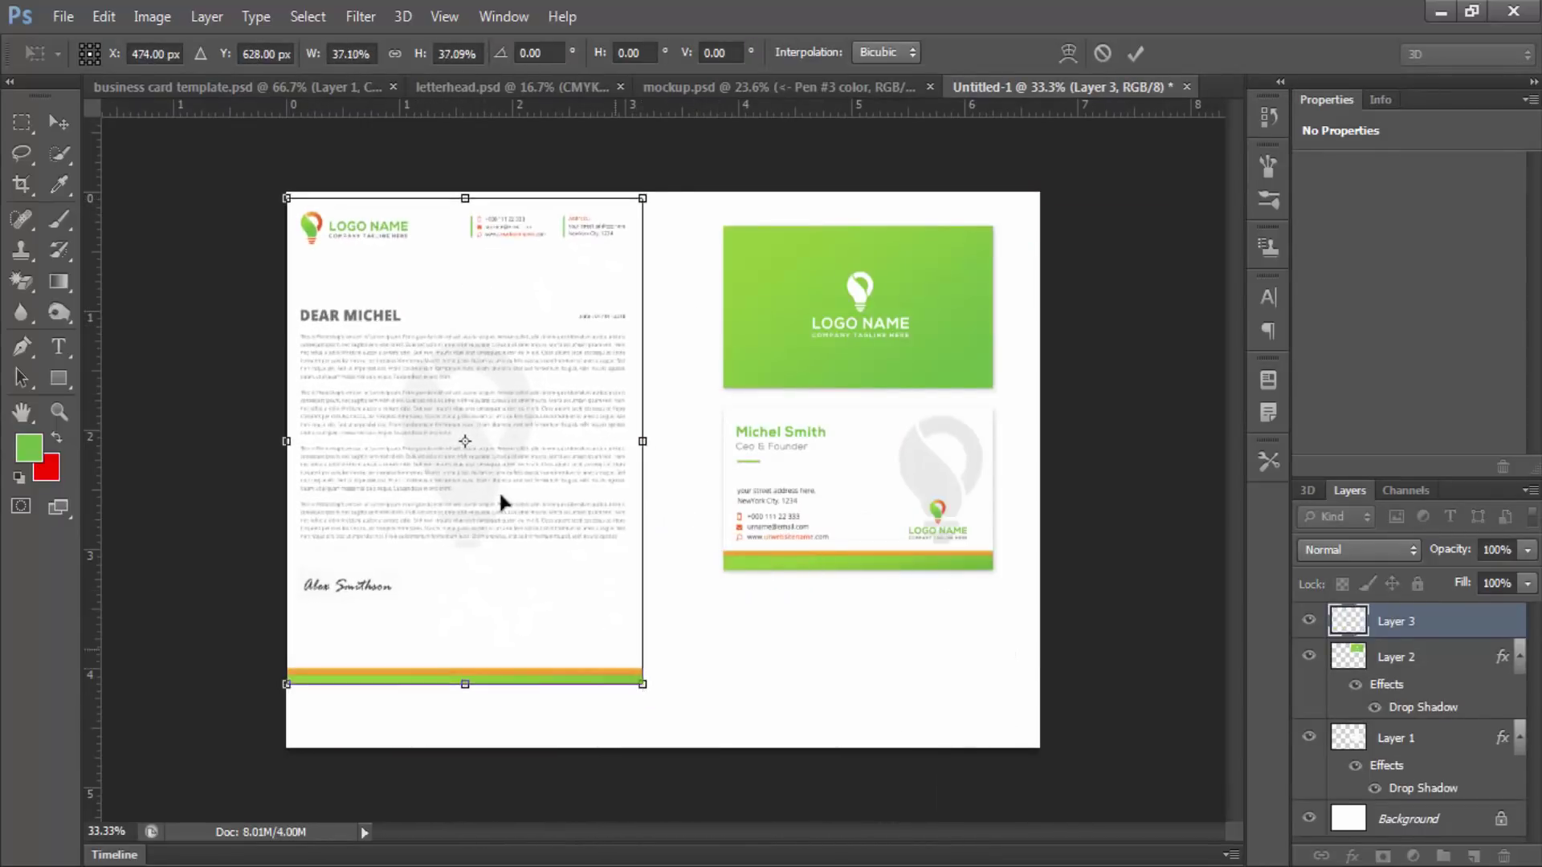
pyautogui.moveTo(499, 490); pyautogui.dragTo(526, 521)
pyautogui.press('Return')
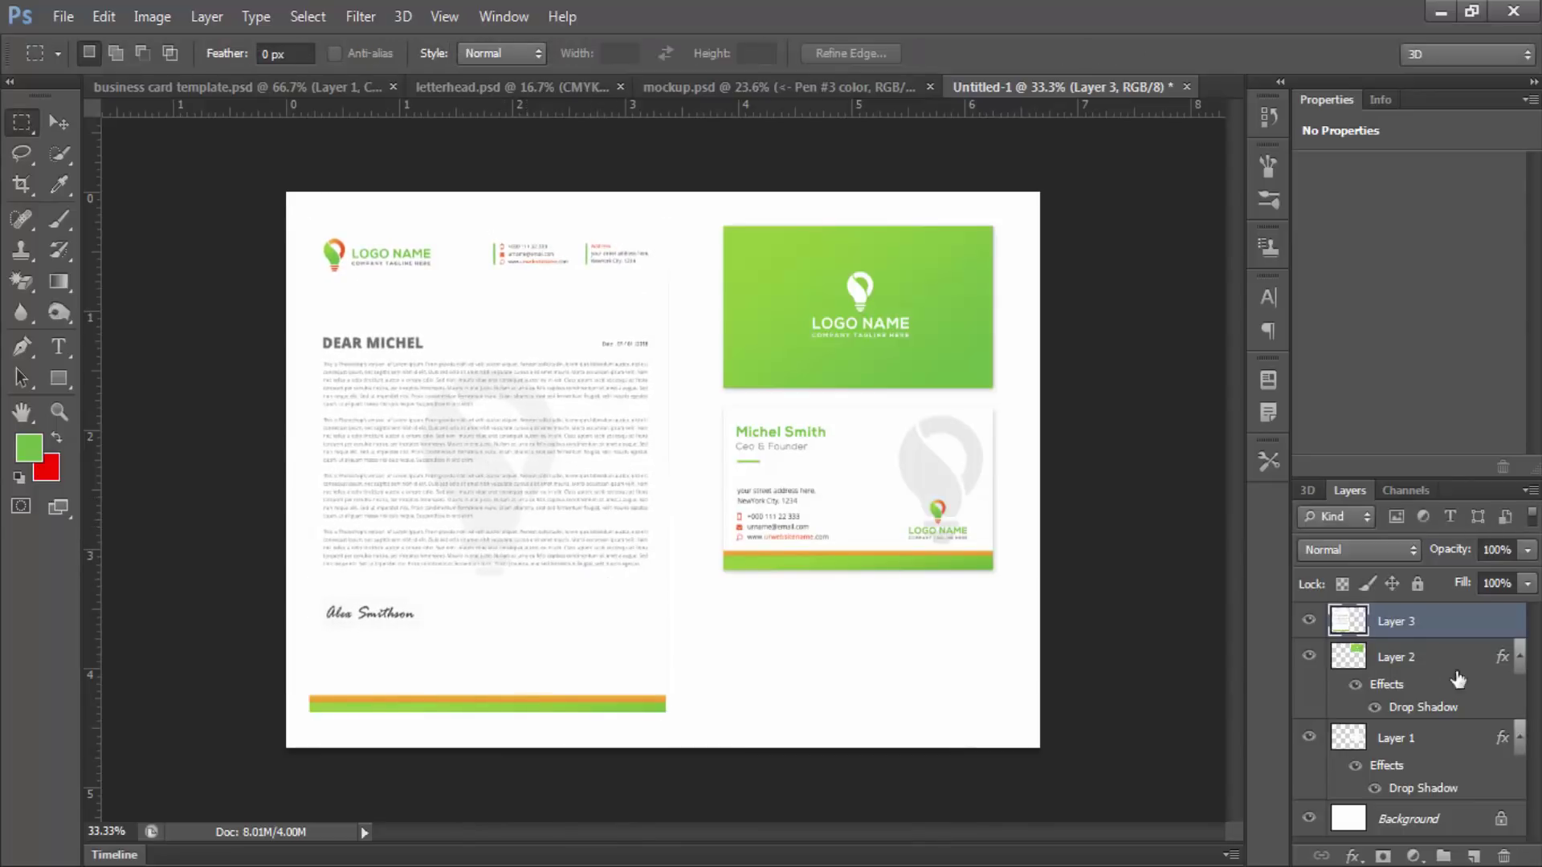
pyautogui.rightClick(1397, 621)
pyautogui.click(1124, 492)
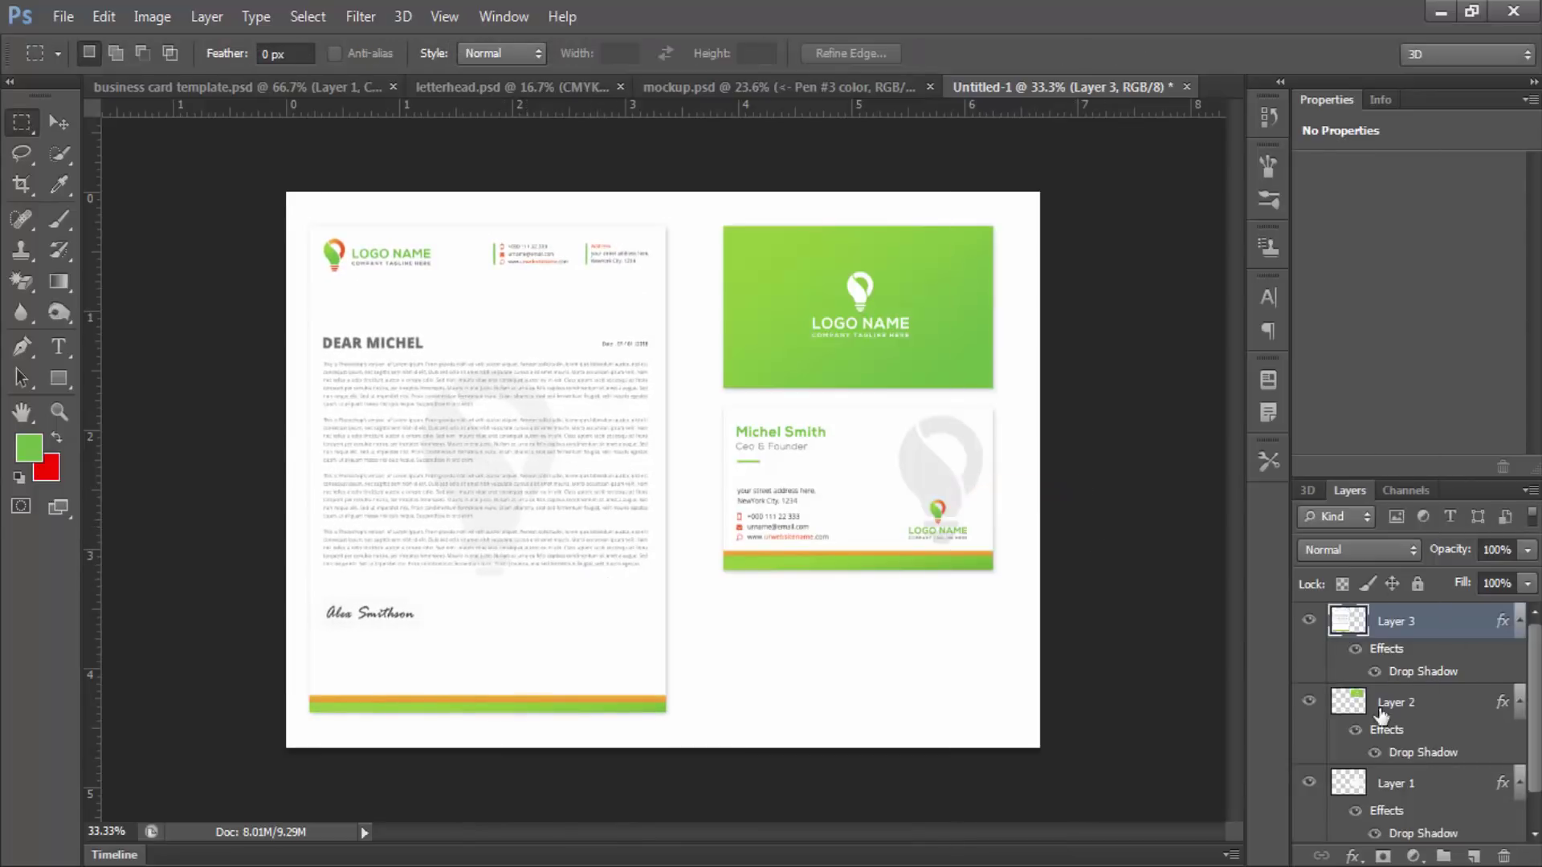
pyautogui.doubleClick(1402, 675)
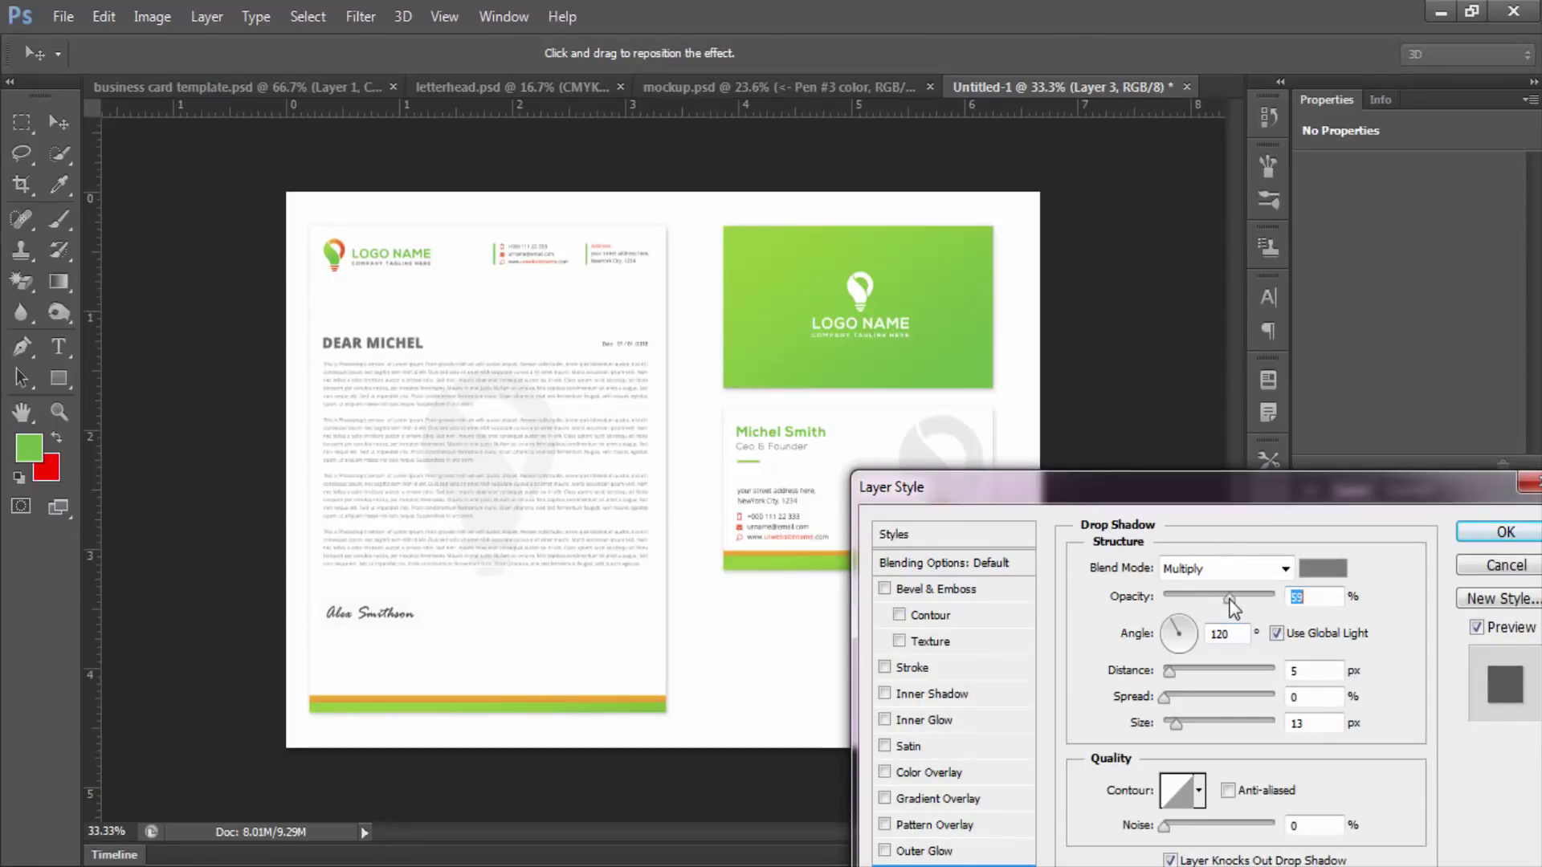
# - Shrink both business card layers together and move them up and to the left
pyautogui.press('Return')
pyautogui.click(1398, 702)
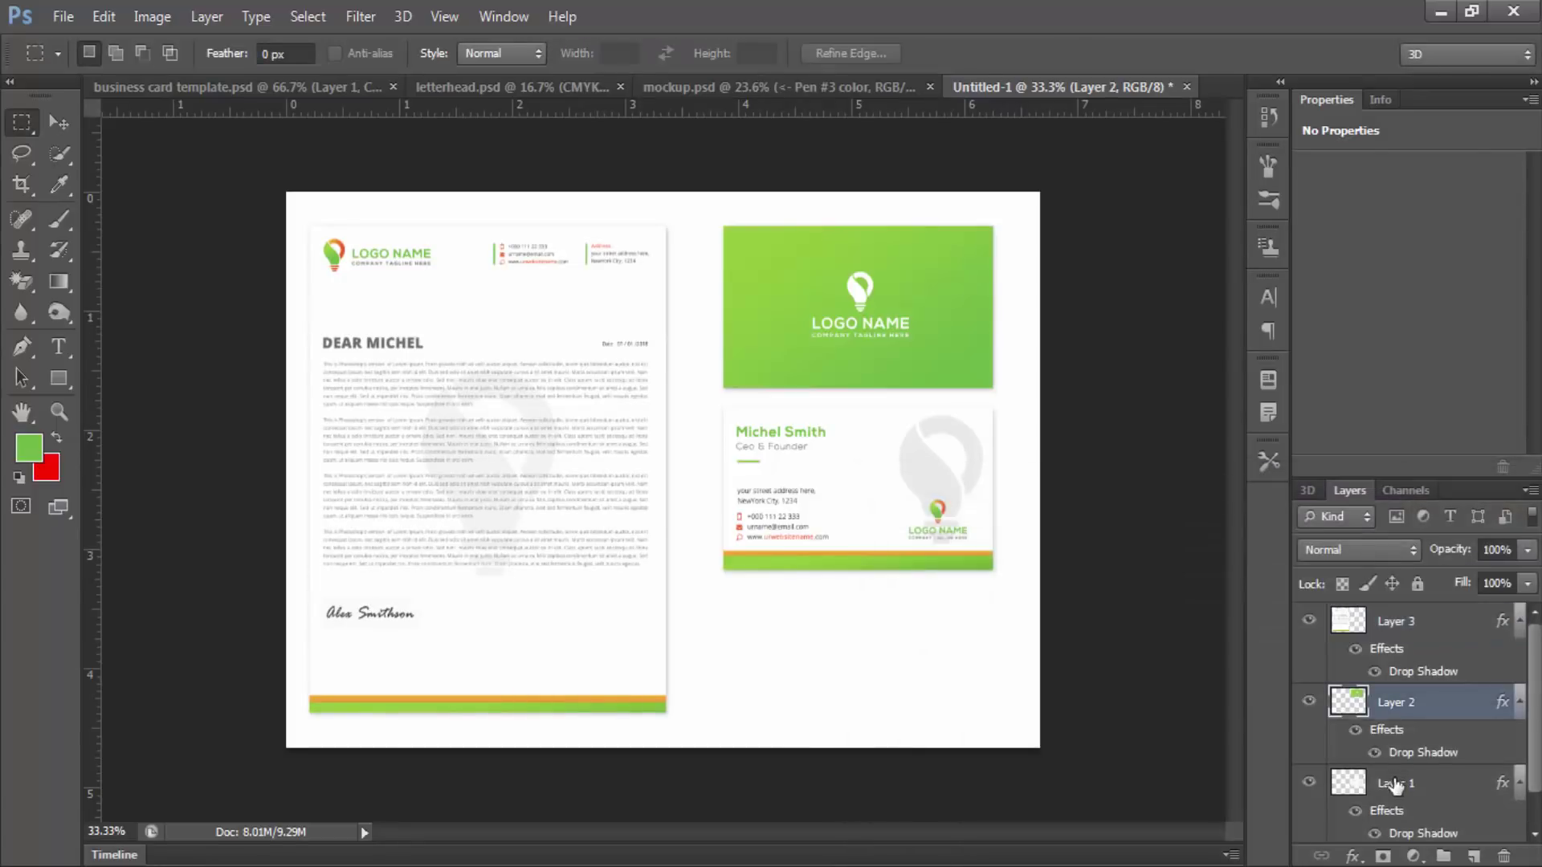
pyautogui.keyDown('shift'); pyautogui.click(1396, 783); pyautogui.keyUp('shift')
pyautogui.hotkey('ctrl', 't')
pyautogui.moveTo(992, 226); pyautogui.dragTo(974, 249)
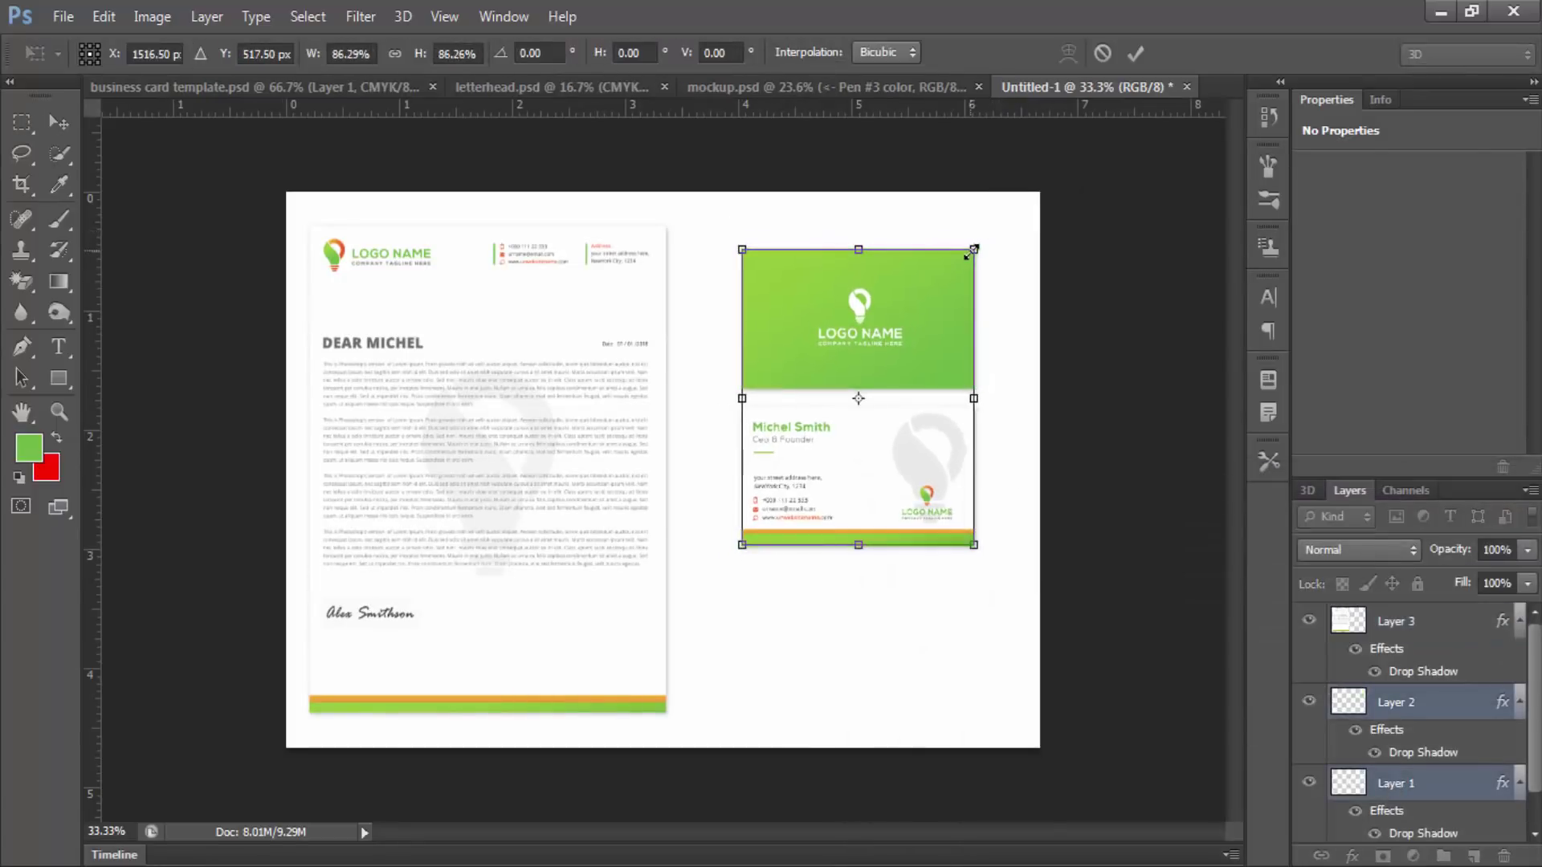
pyautogui.press('Return')
pyautogui.moveTo(906, 305); pyautogui.dragTo(859, 455)
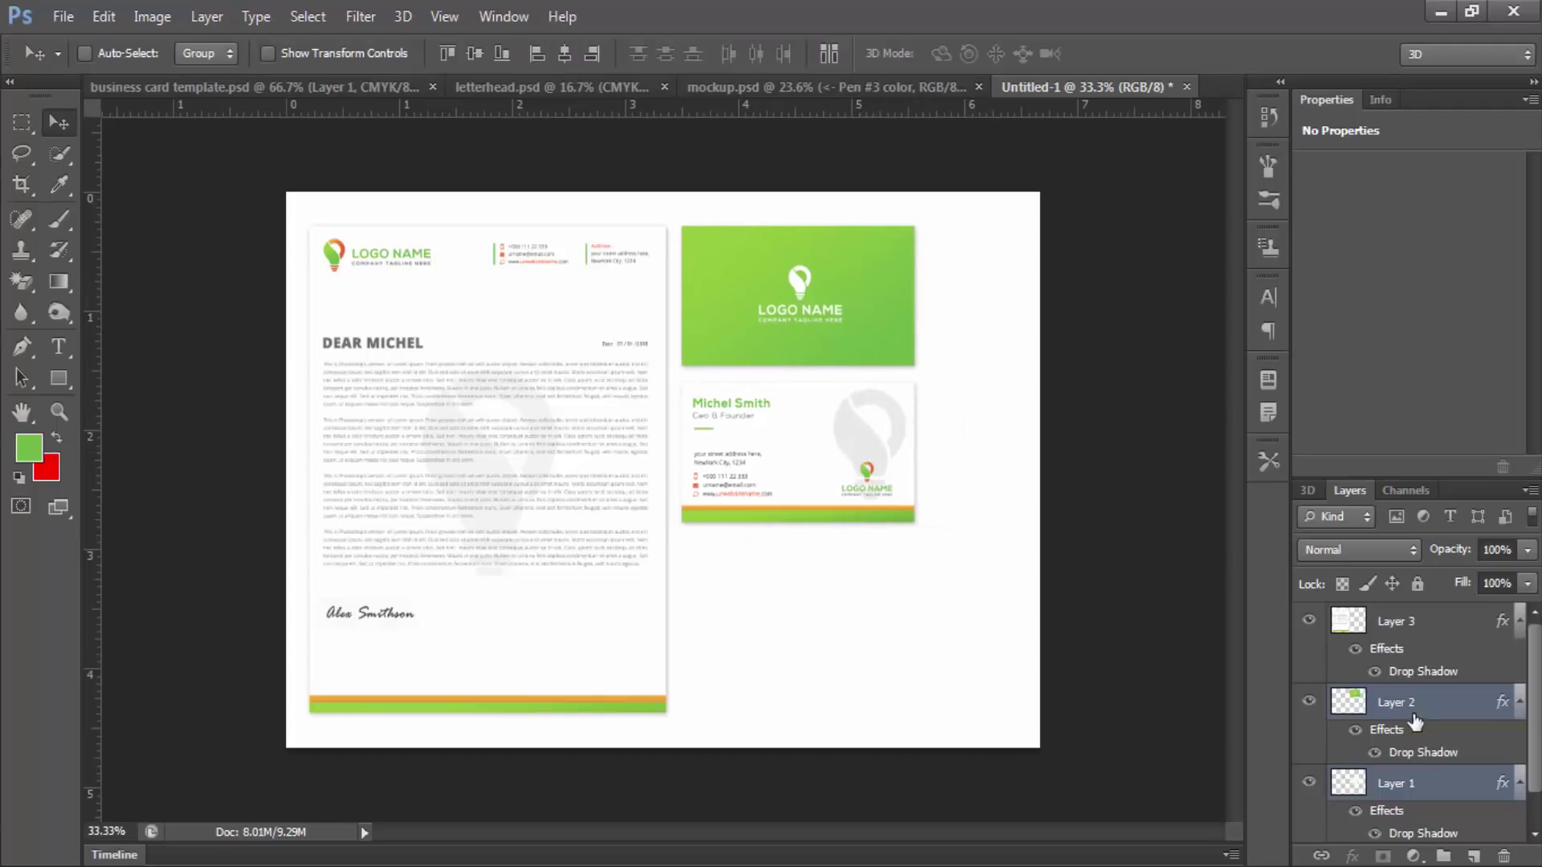
# - Scale the cards to about 71% beside the letterhead and place the white card right of the green one
pyautogui.hotkey('ctrl', 't')
pyautogui.moveTo(920, 220); pyautogui.dragTo(888, 265)
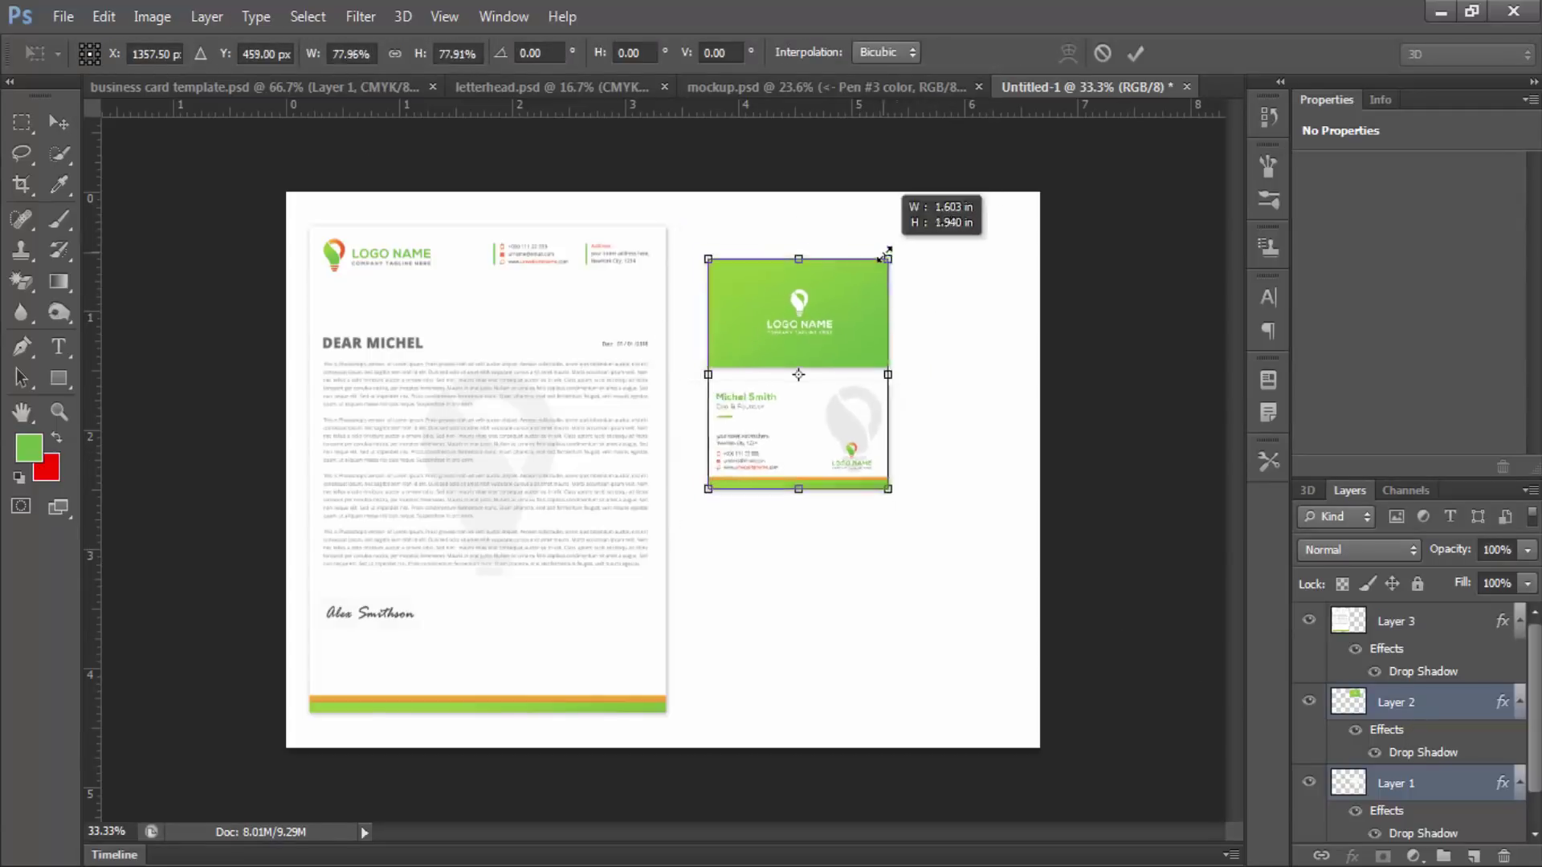
pyautogui.moveTo(806, 309); pyautogui.dragTo(784, 277)
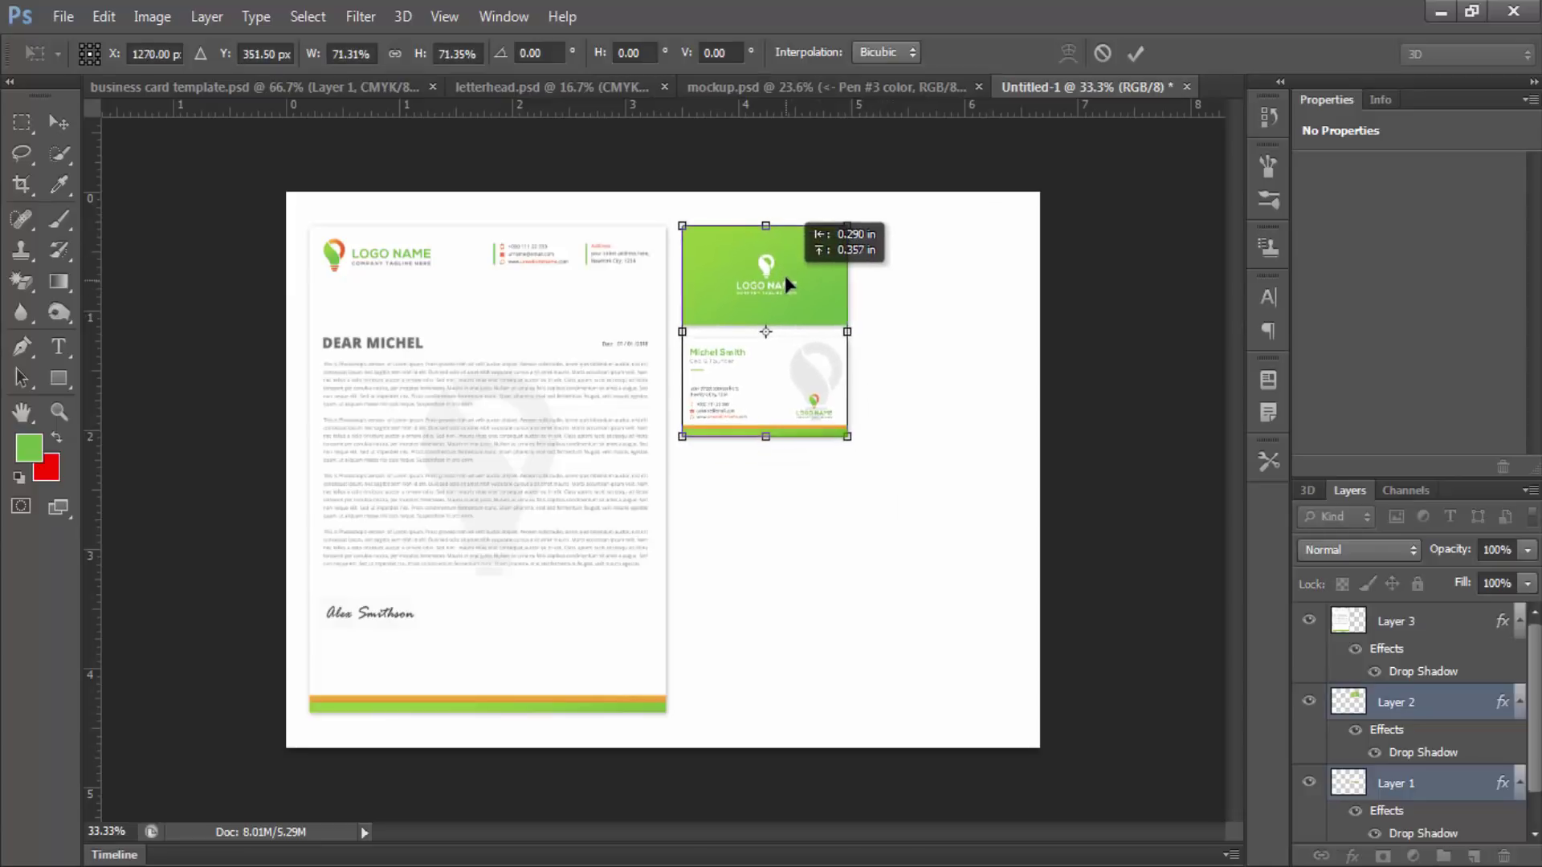
pyautogui.press('Return')
pyautogui.click(1396, 784)
pyautogui.moveTo(848, 493)
pyautogui.mouseDown()
pyautogui.moveTo(1028, 376)
pyautogui.moveTo(1010, 379)
pyautogui.mouseUp()
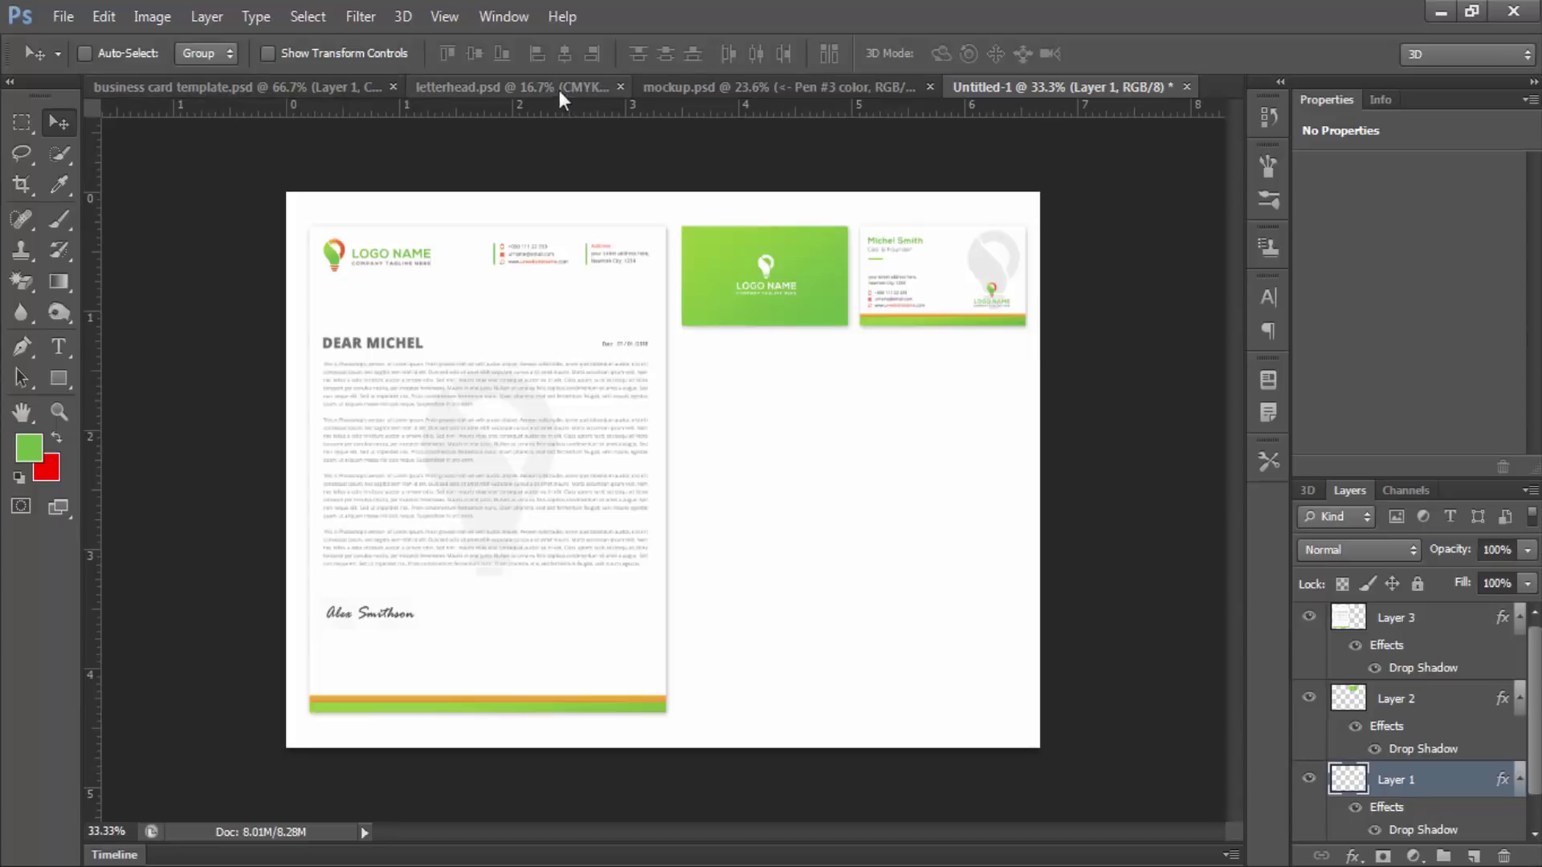
pyautogui.click(181, 87)
# - Browse the open documents, zooming in on the stationery mockup
pyautogui.click(1033, 85)
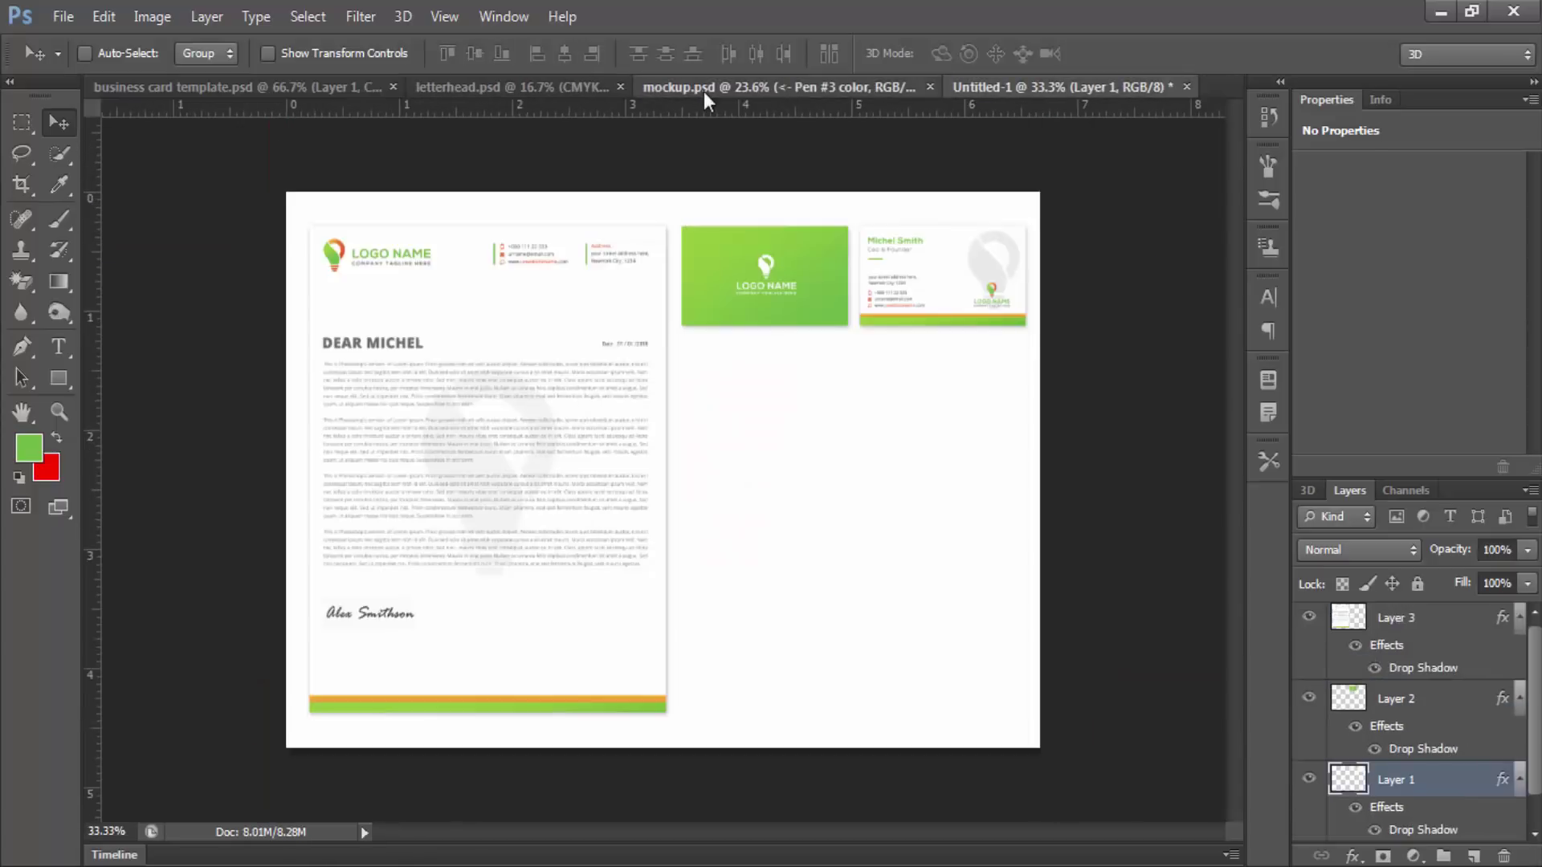
pyautogui.click(704, 88)
pyautogui.moveTo(682, 640); pyautogui.dragTo(844, 643)
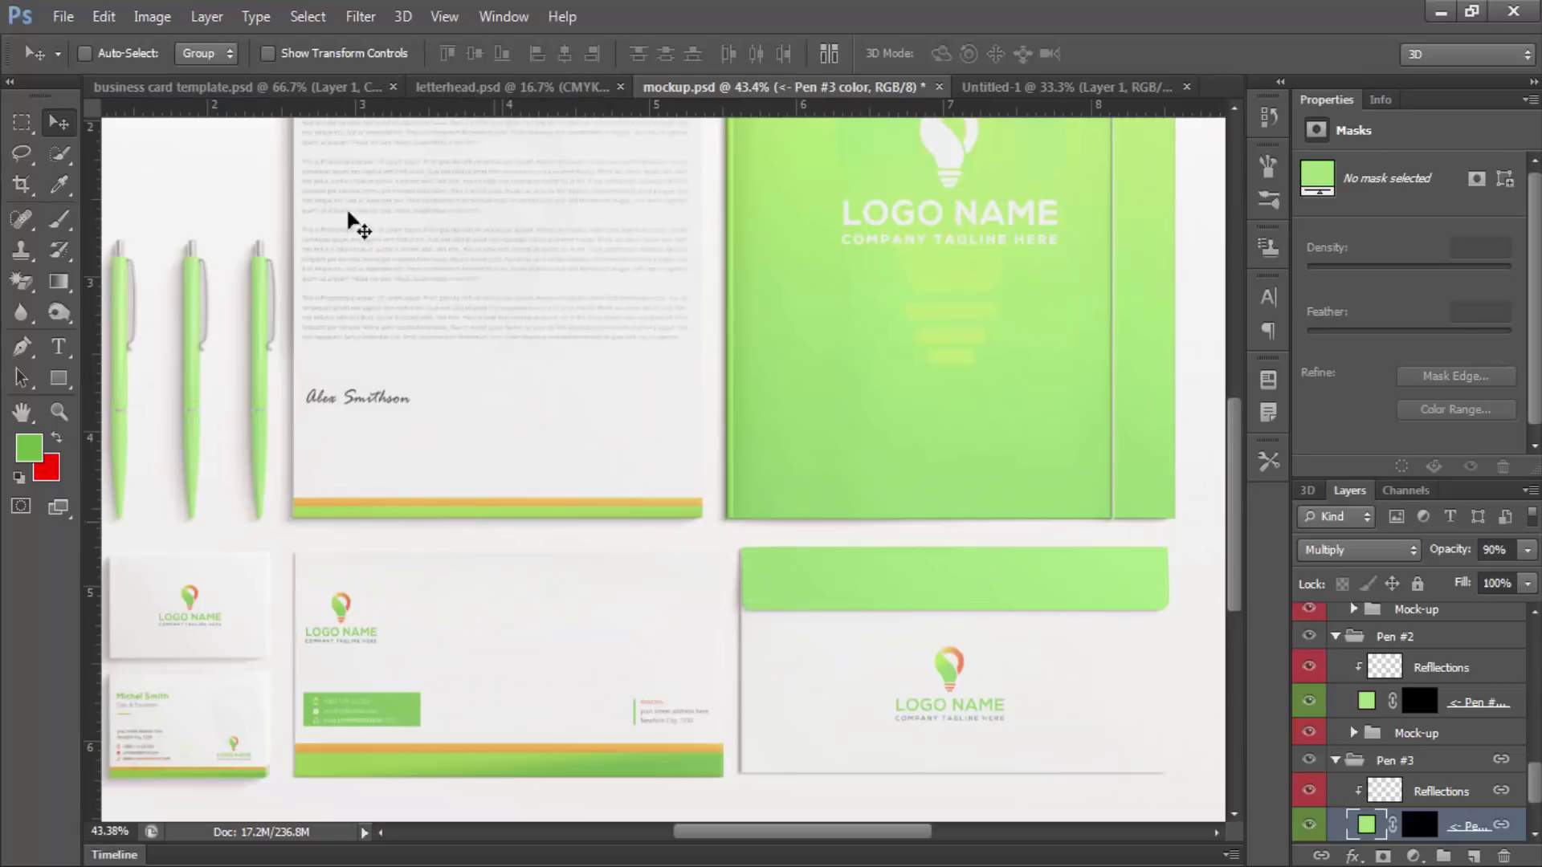
pyautogui.click(182, 87)
pyautogui.click(517, 85)
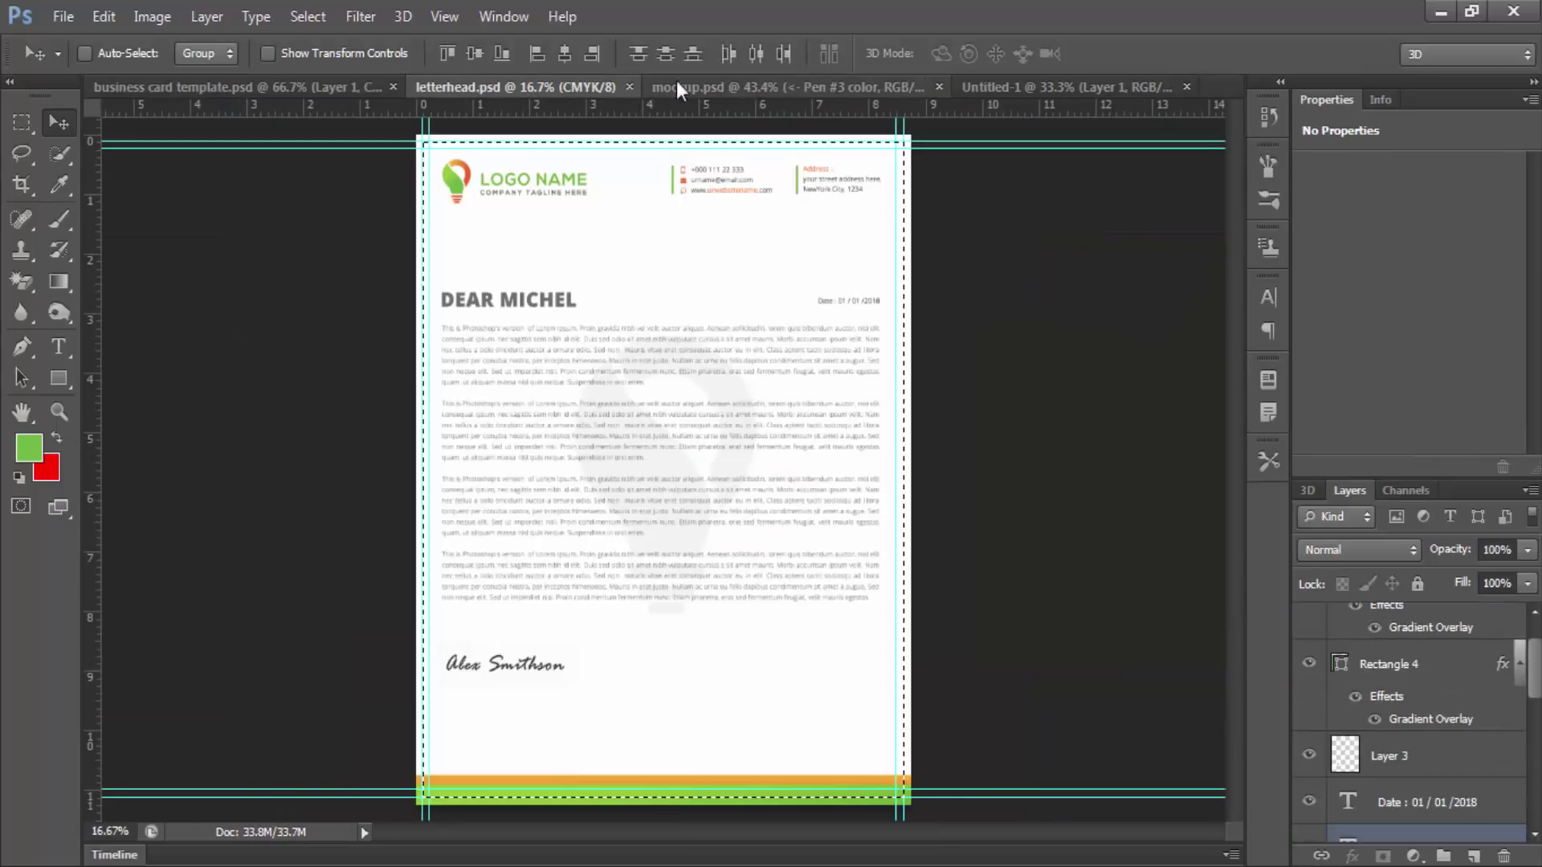
# - Open envelope-layout-template-standard-no9.psd from Logo ele and drag its design into the presentation canvas
pyautogui.hotkey('ctrl', 'o')
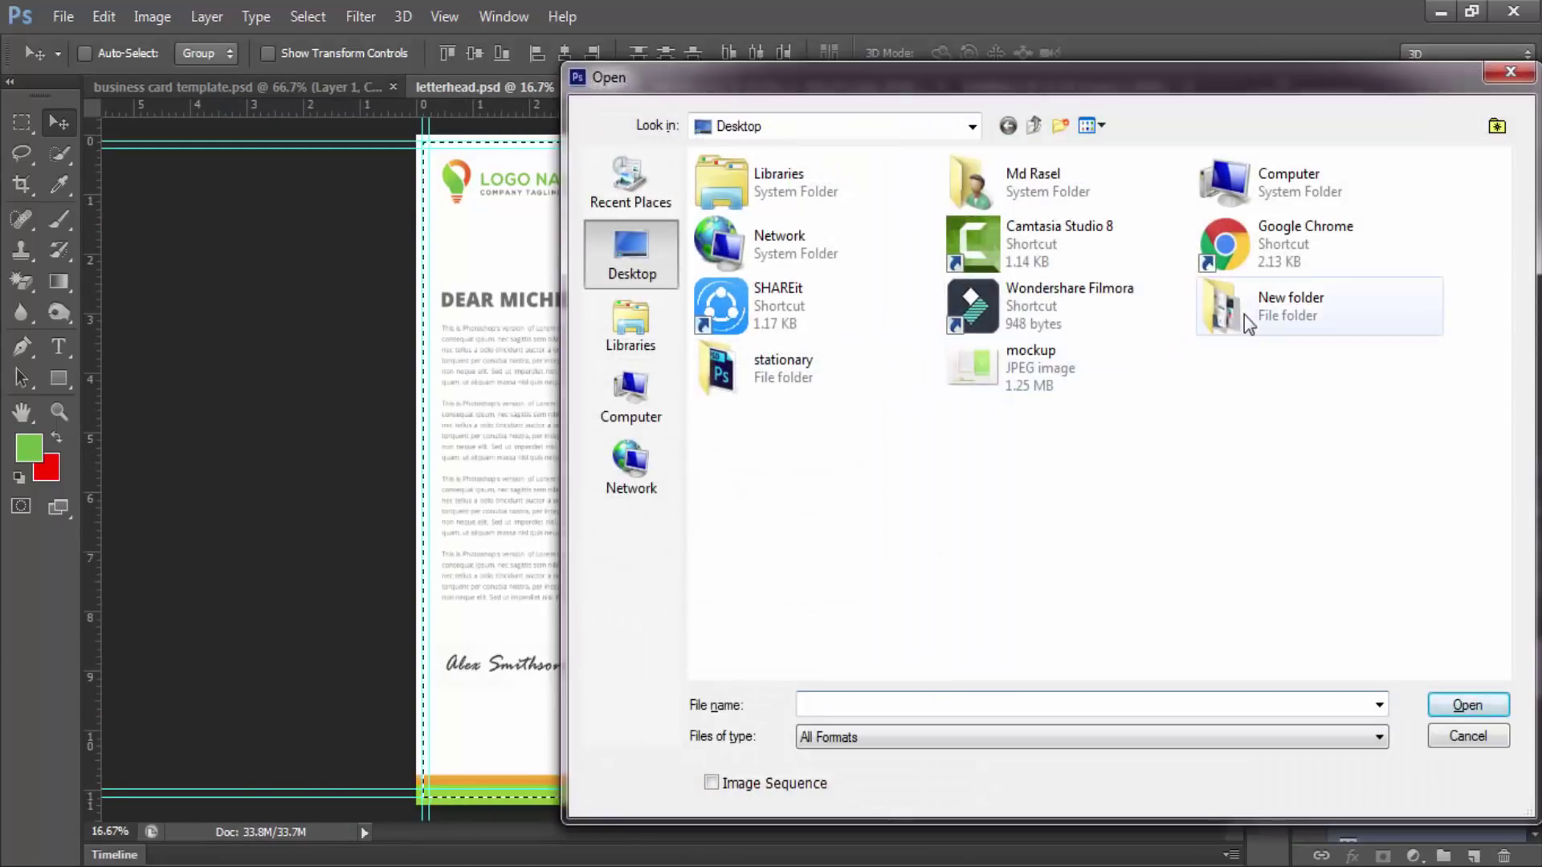
pyautogui.doubleClick(1245, 314)
pyautogui.doubleClick(727, 229)
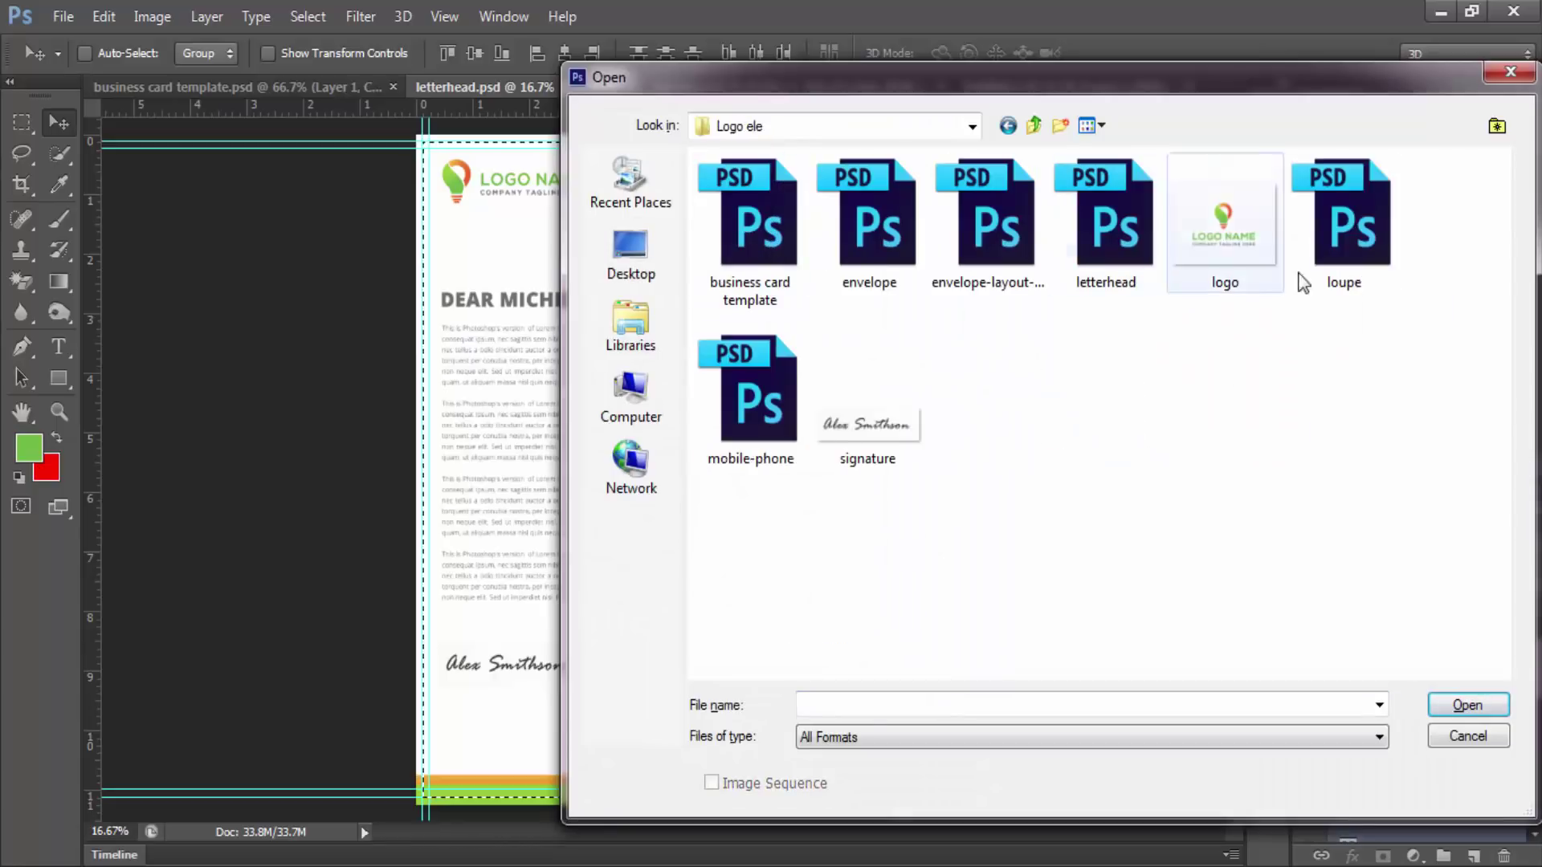
pyautogui.doubleClick(1036, 237)
pyautogui.press('m')
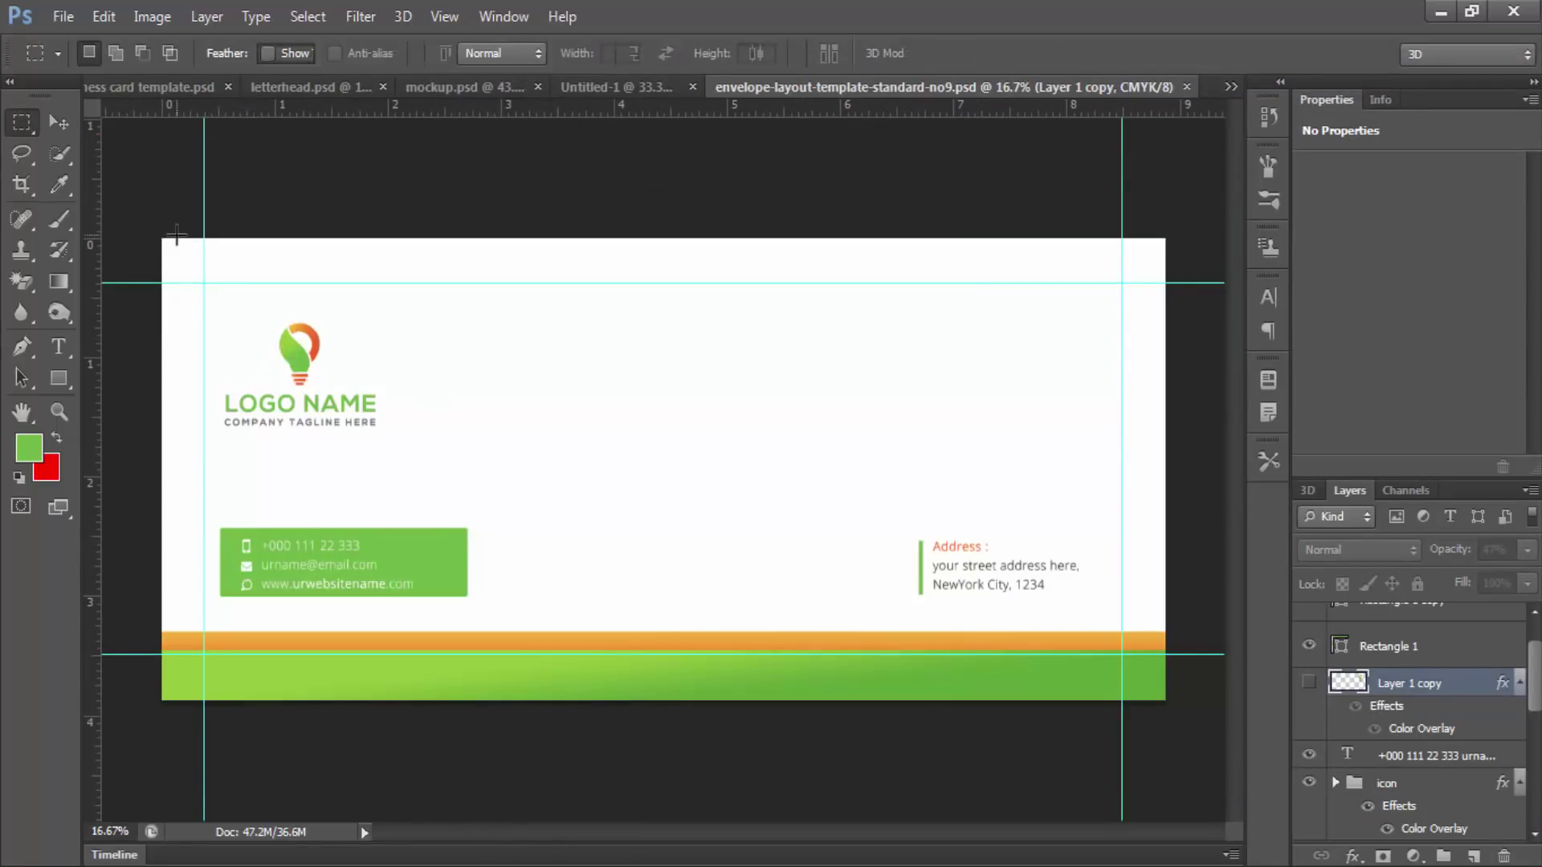
pyautogui.moveTo(163, 239); pyautogui.dragTo(1349, 835)
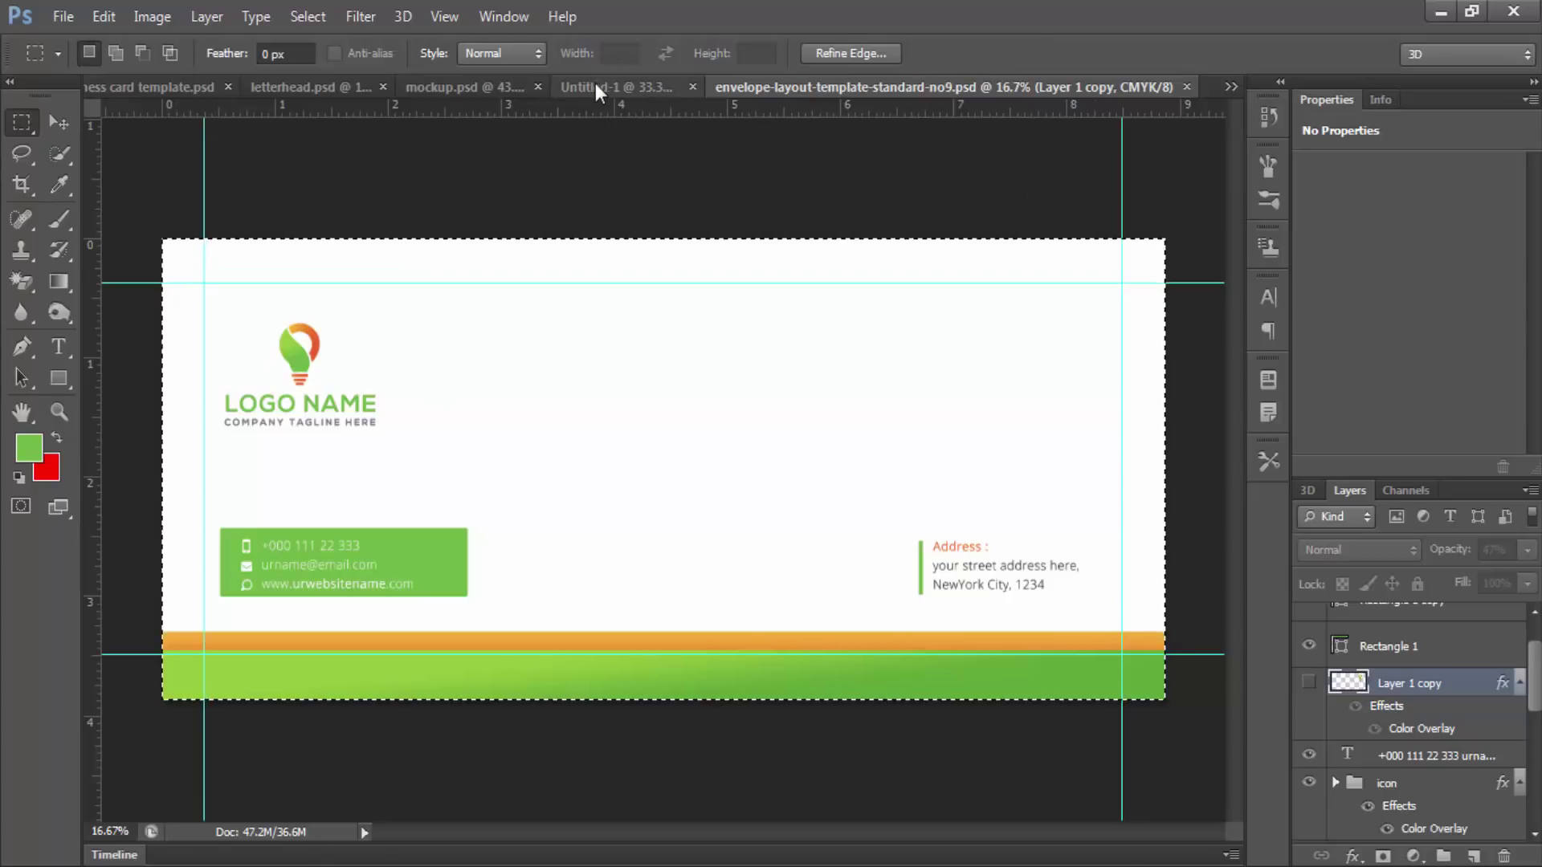
pyautogui.moveTo(833, 62); pyautogui.dragTo(960, 540)
# - Scale the envelope to about 15% and place it below the business cards
pyautogui.hotkey('ctrl', 't')
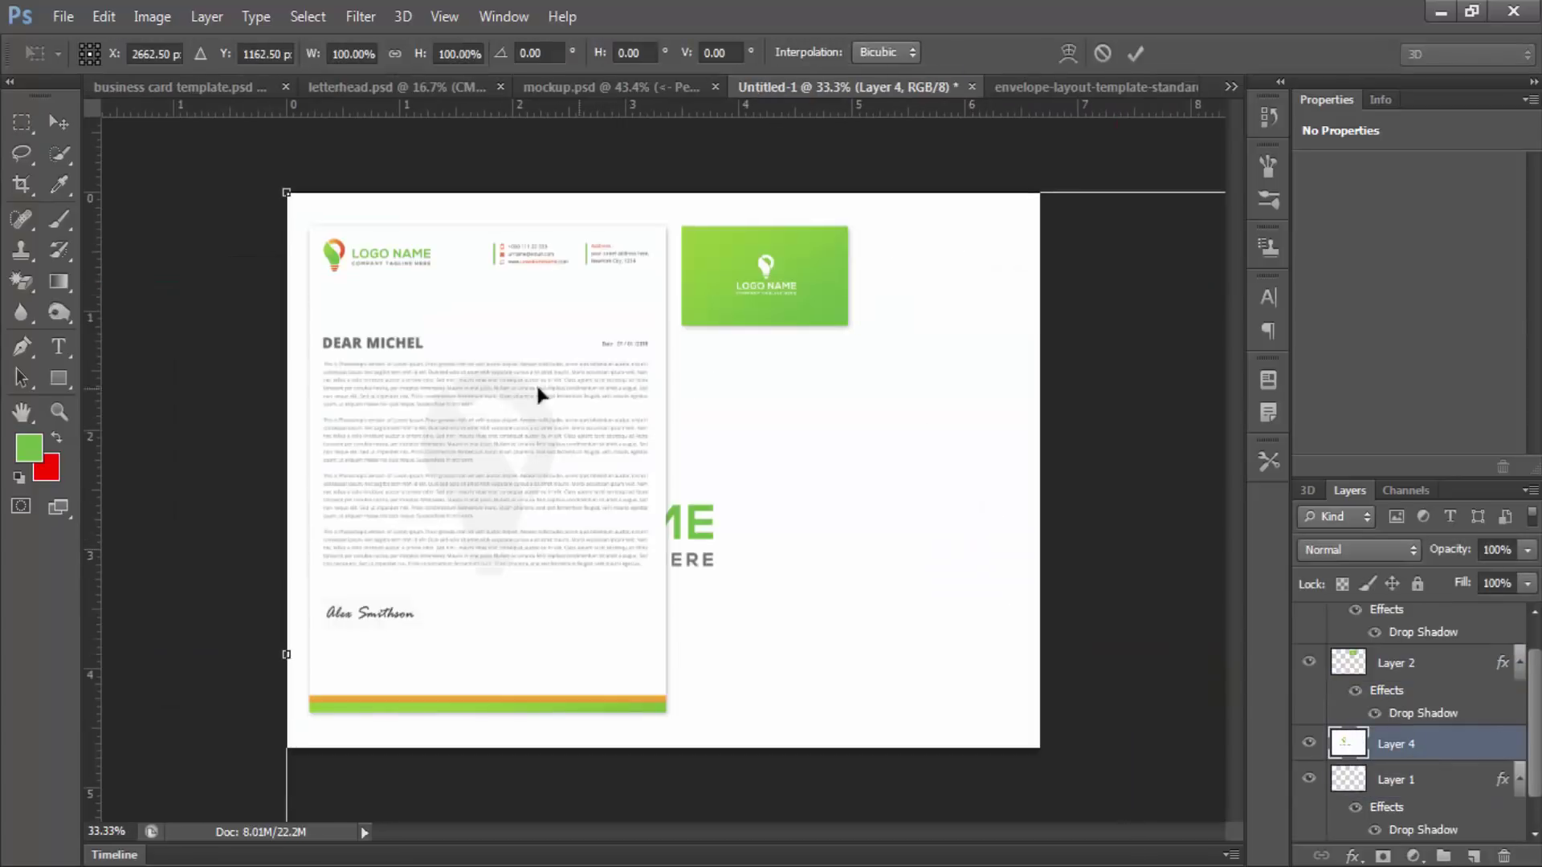
pyautogui.moveTo(286, 195)
pyautogui.mouseDown()
pyautogui.moveTo(1181, 594)
pyautogui.moveTo(756, 412)
pyautogui.mouseUp()
pyautogui.moveTo(957, 359); pyautogui.dragTo(989, 334)
pyautogui.moveTo(931, 394); pyautogui.dragTo(923, 417)
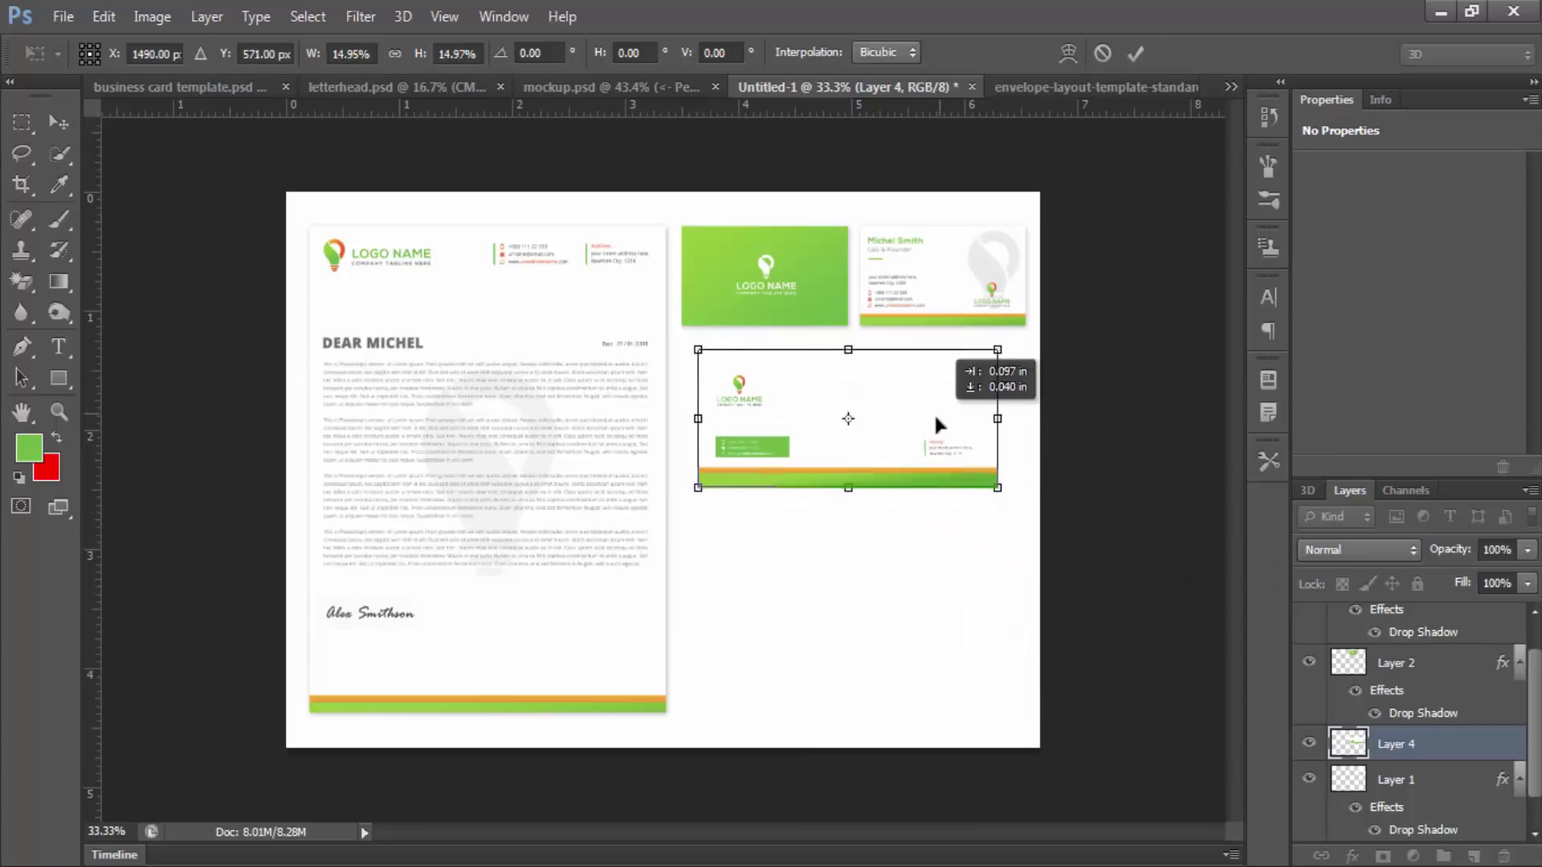
pyautogui.press('Return')
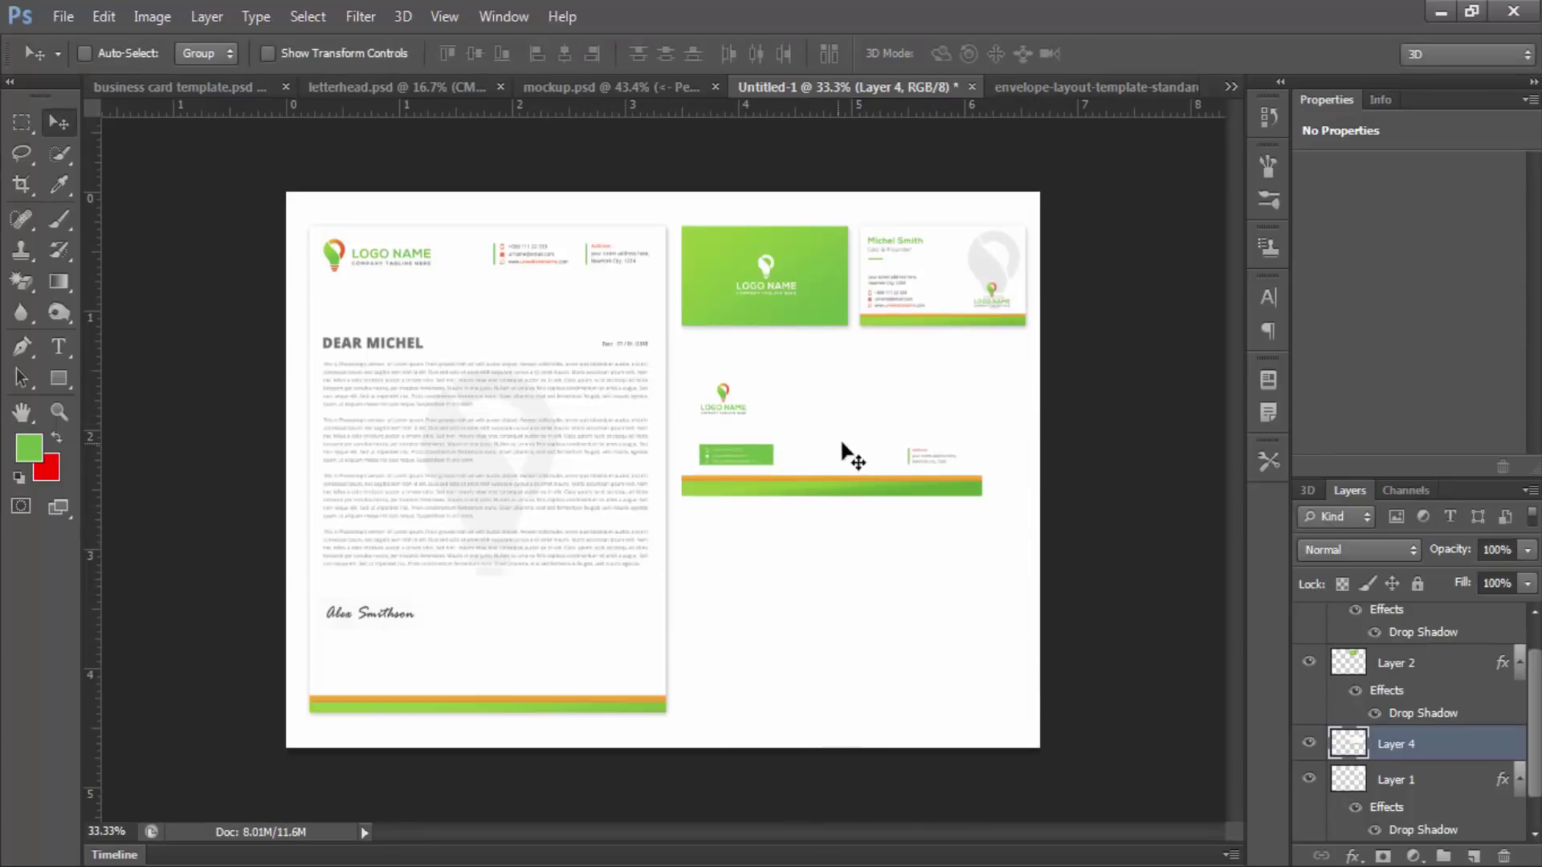
pyautogui.moveTo(838, 453); pyautogui.dragTo(854, 456)
# - Paste the drop shadow onto the envelope and change its colour to dark grey
pyautogui.rightClick(1463, 746)
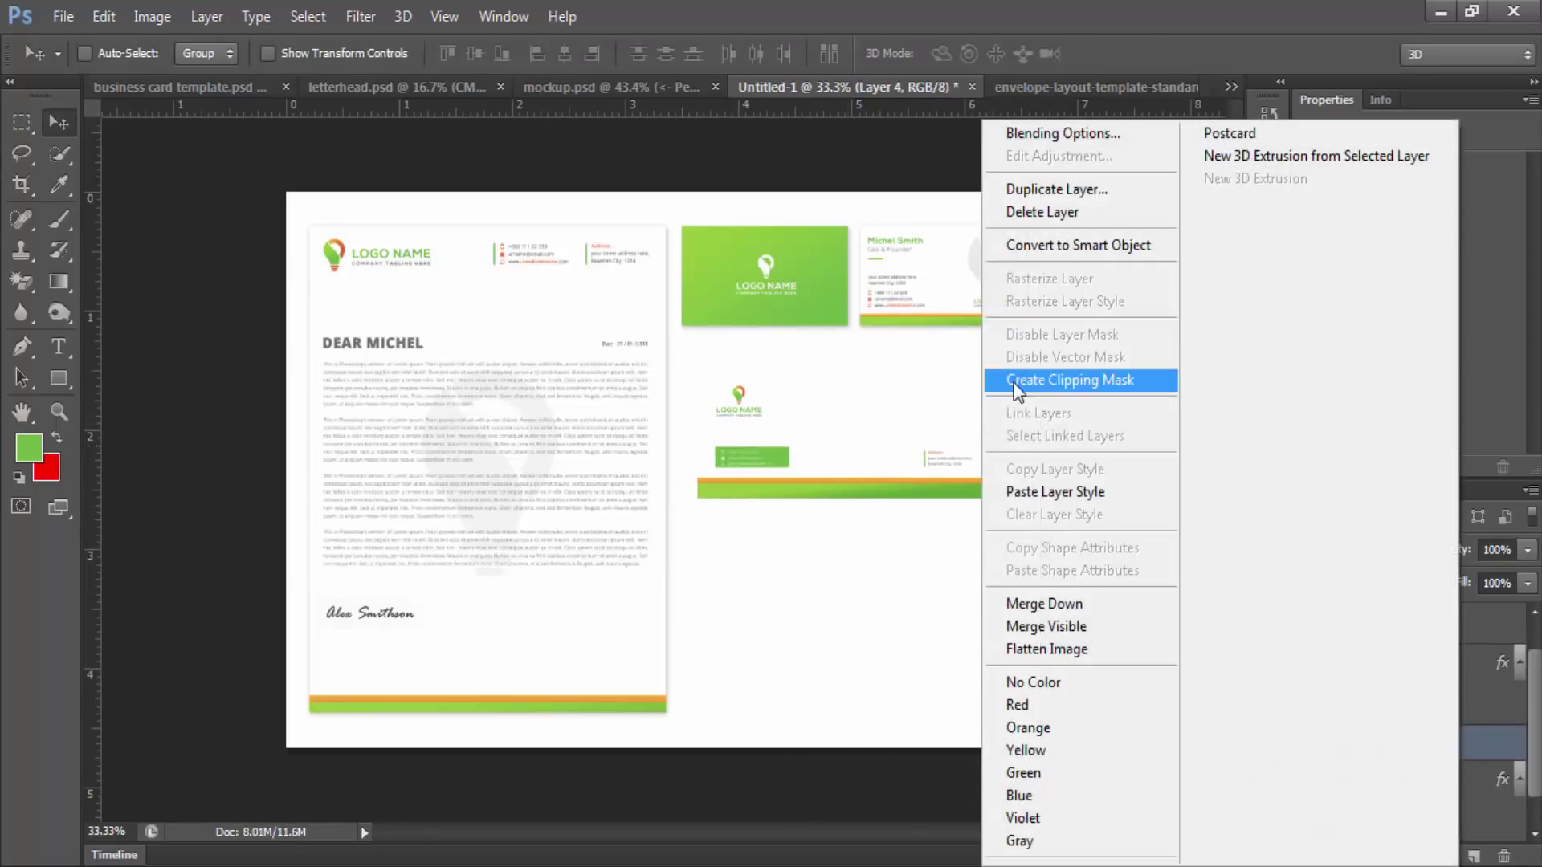
pyautogui.click(1022, 515)
pyautogui.moveTo(972, 434); pyautogui.dragTo(1202, 421)
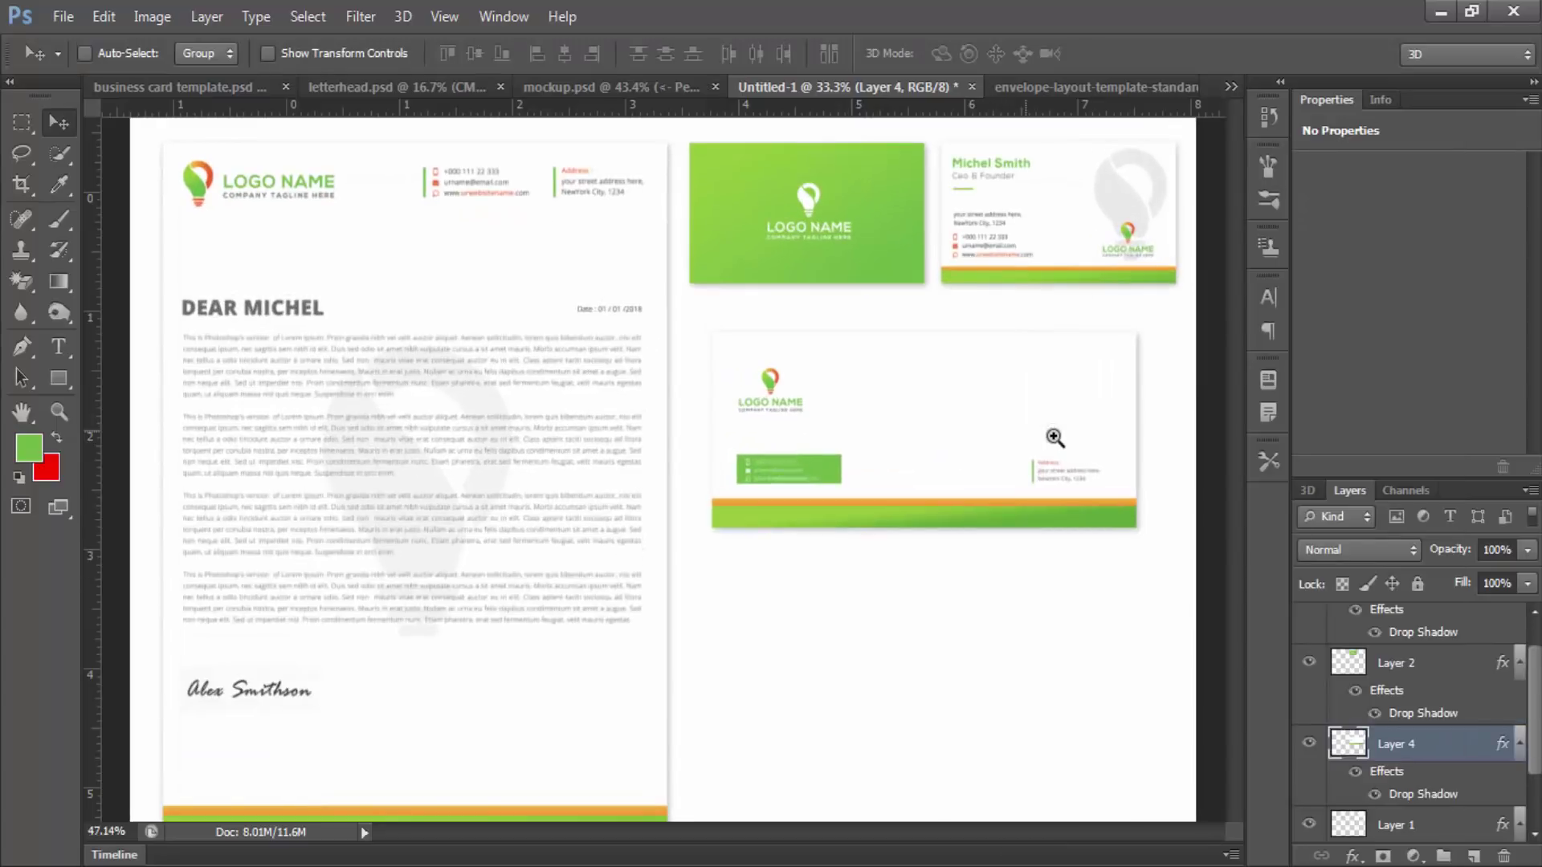
pyautogui.doubleClick(1417, 794)
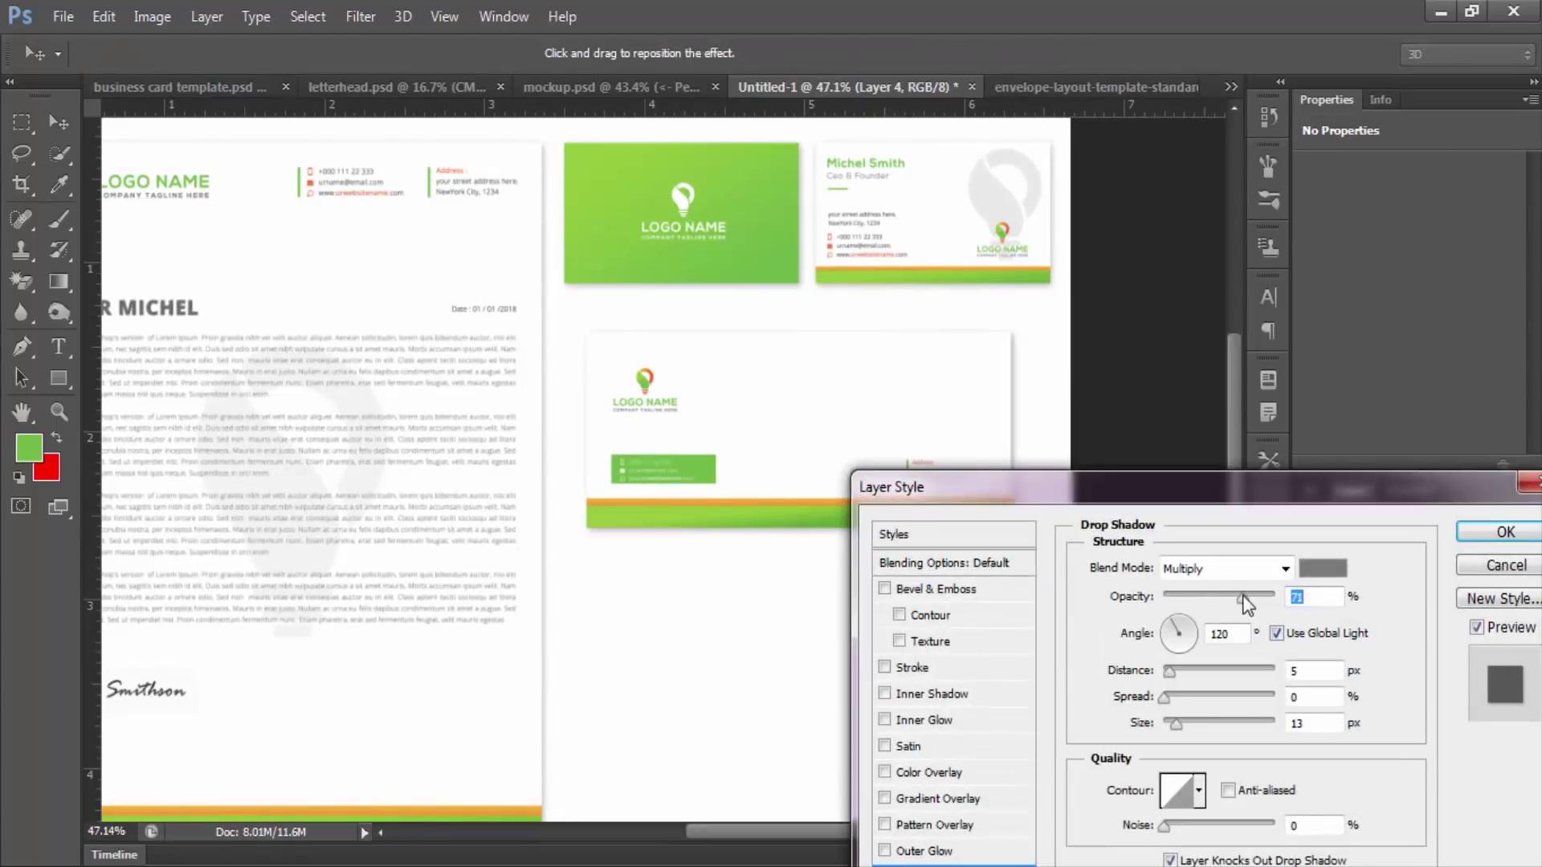
pyautogui.click(1322, 567)
pyautogui.click(1478, 452)
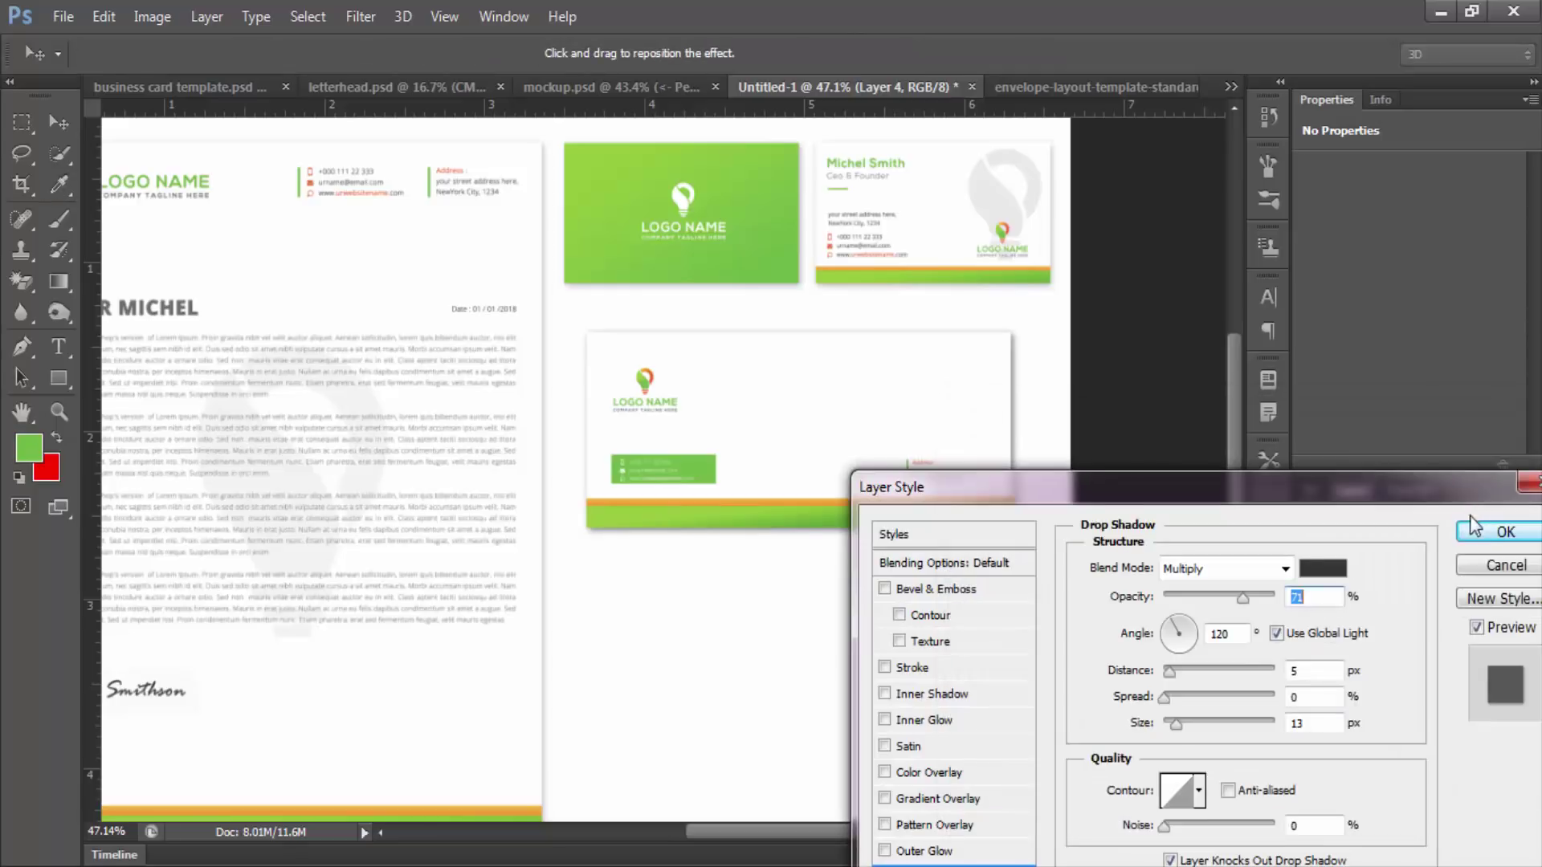
pyautogui.click(1477, 527)
pyautogui.scroll(-2, 867, 482)
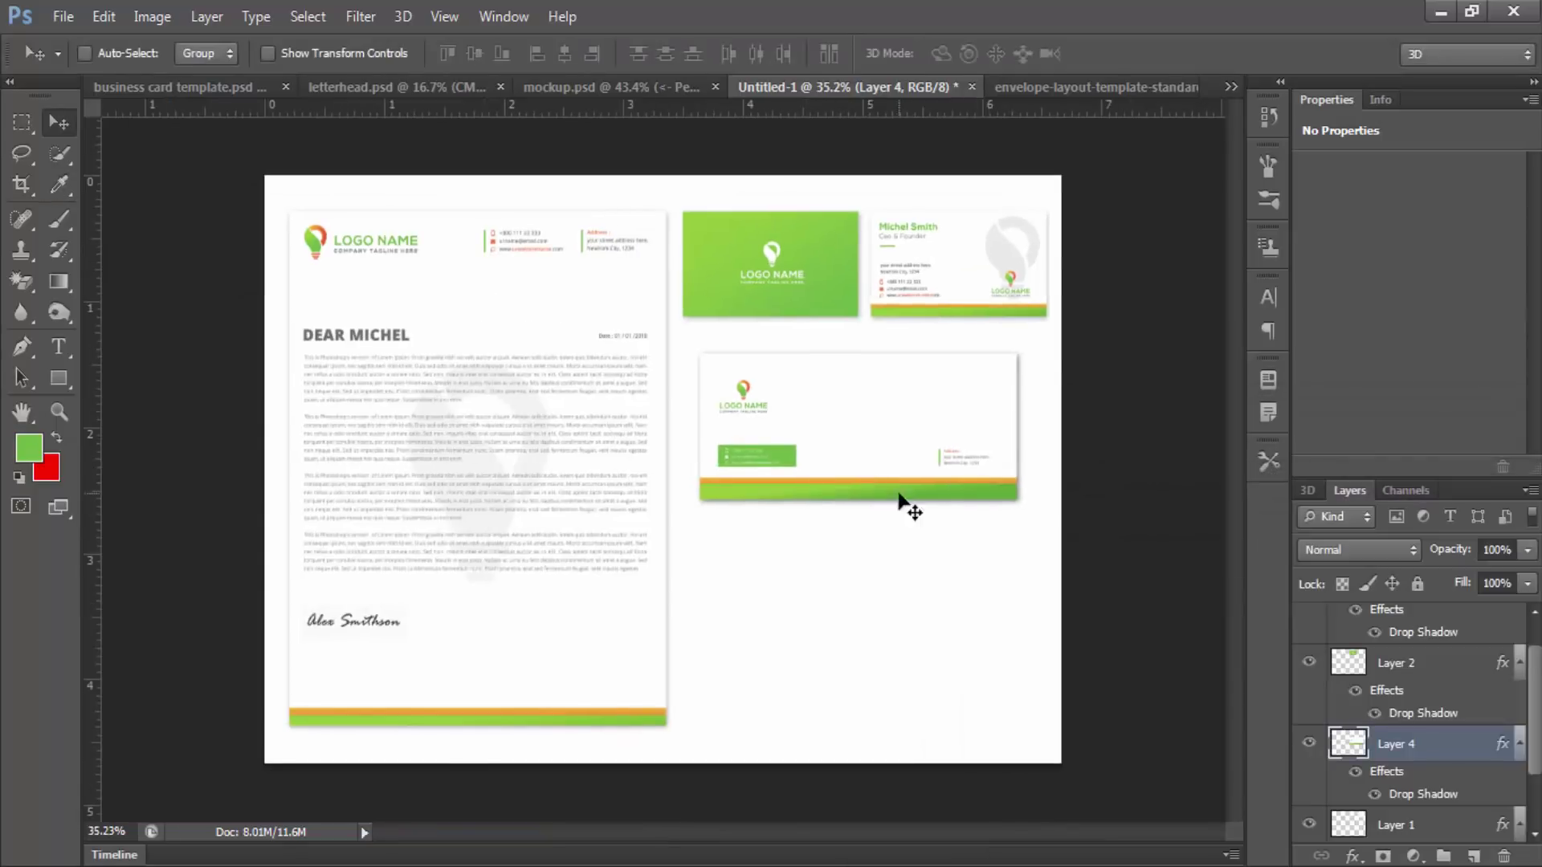
pyautogui.click(165, 87)
pyautogui.click(1042, 86)
# - Check the mockup's envelope, then duplicate the envelope downward on the presentation canvas
pyautogui.click(638, 88)
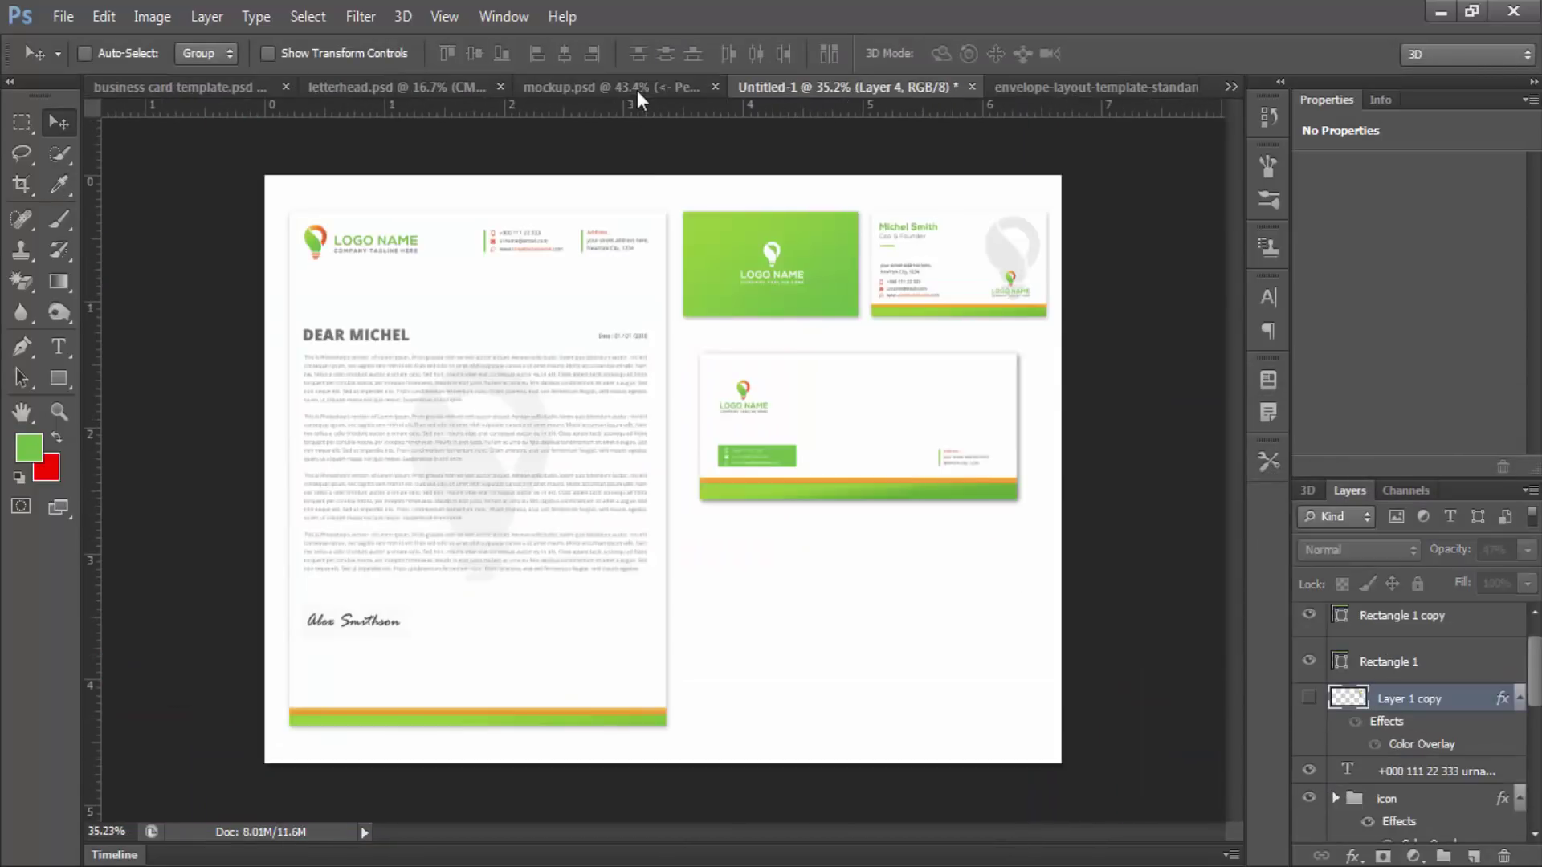
pyautogui.click(563, 88)
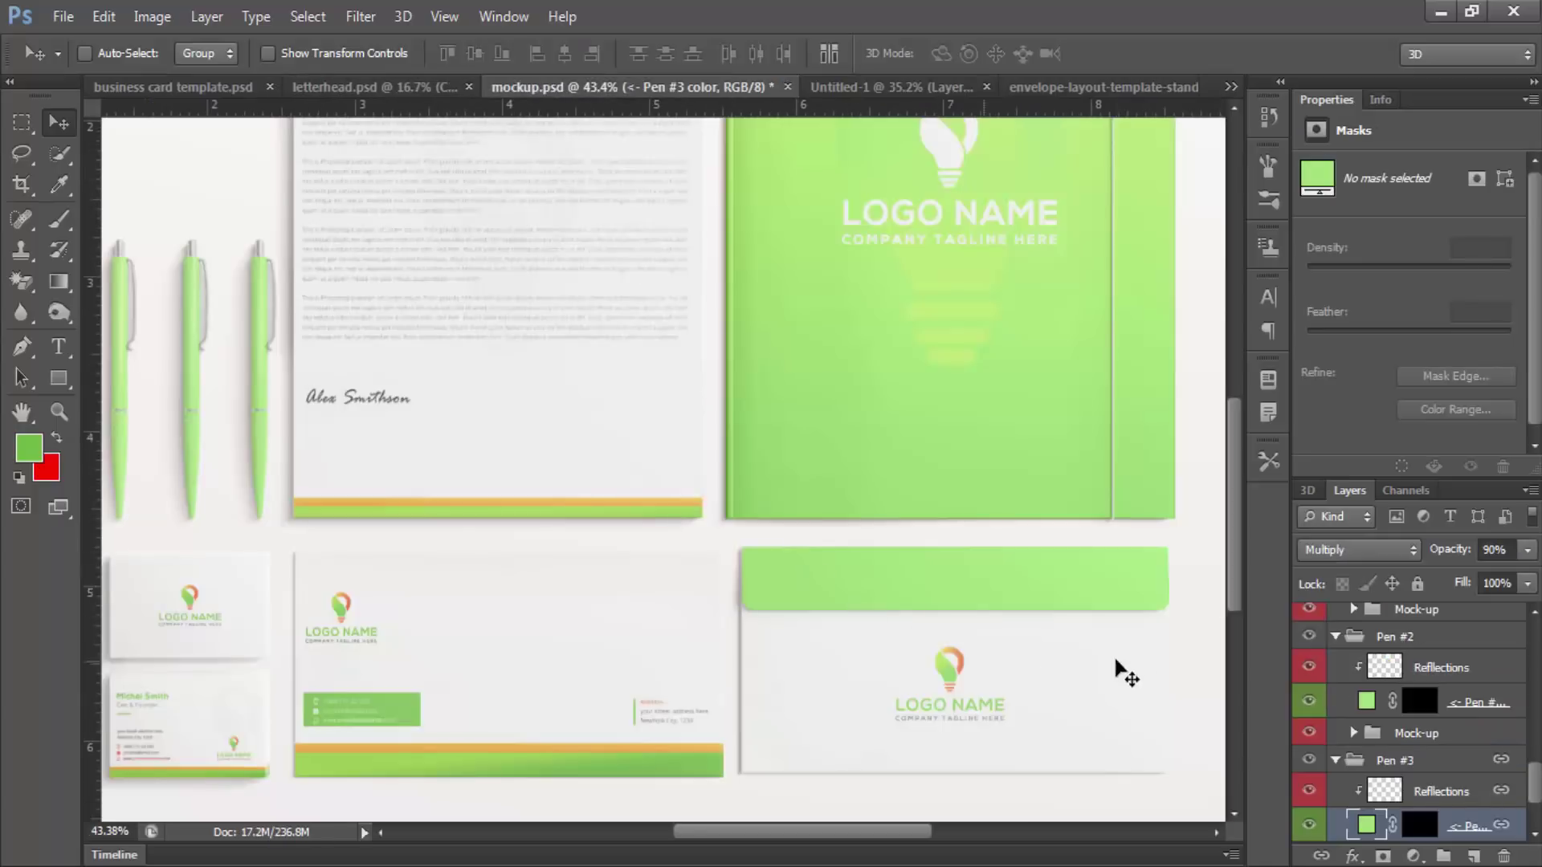
pyautogui.moveTo(1147, 585)
pyautogui.mouseDown()
pyautogui.moveTo(884, 627)
pyautogui.moveTo(903, 615)
pyautogui.mouseUp()
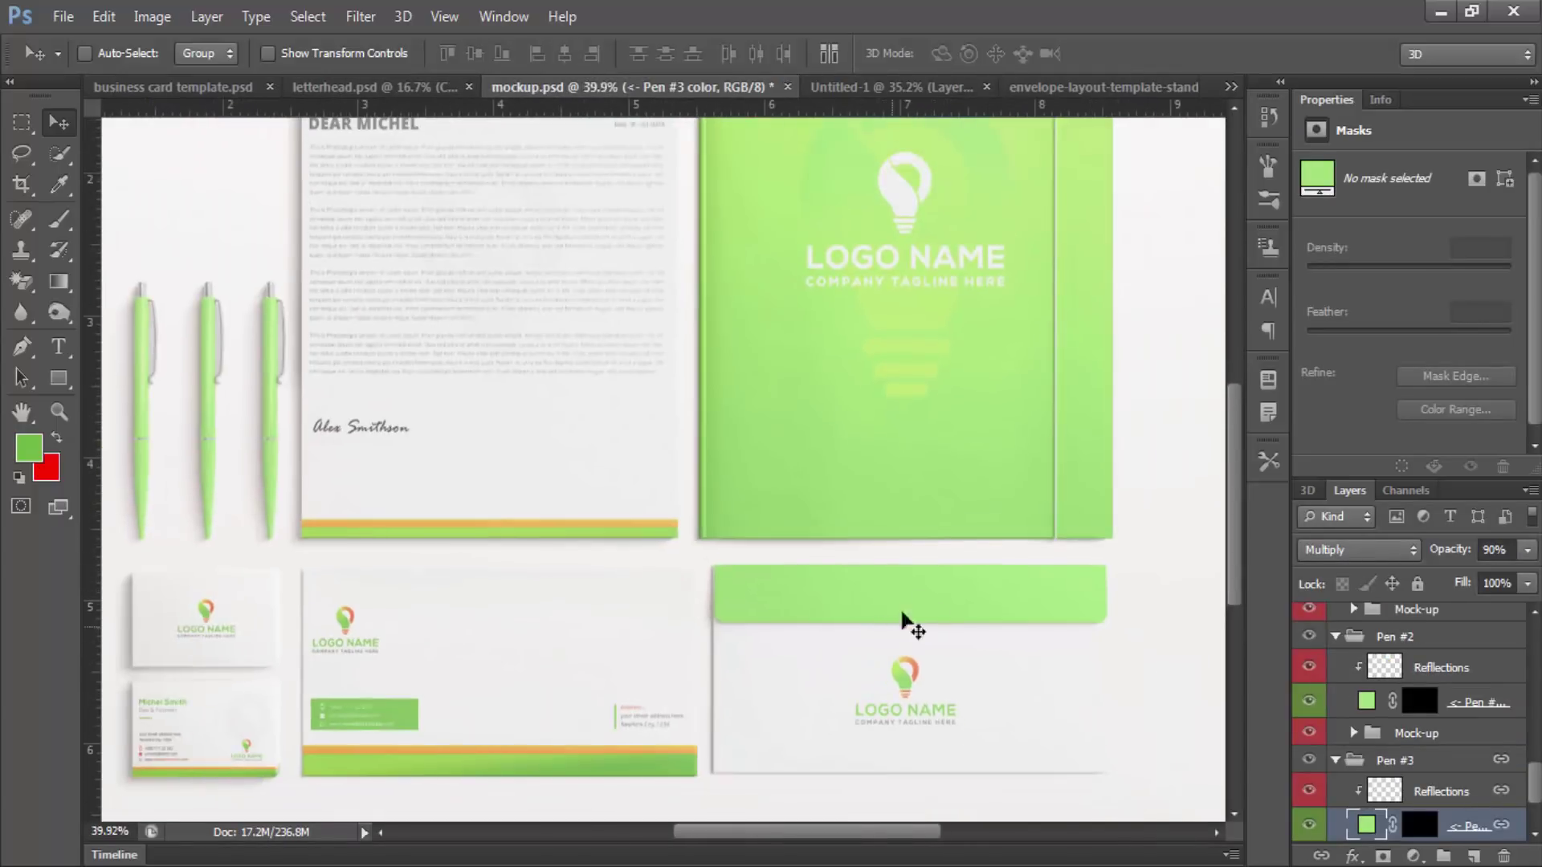
pyautogui.click(836, 88)
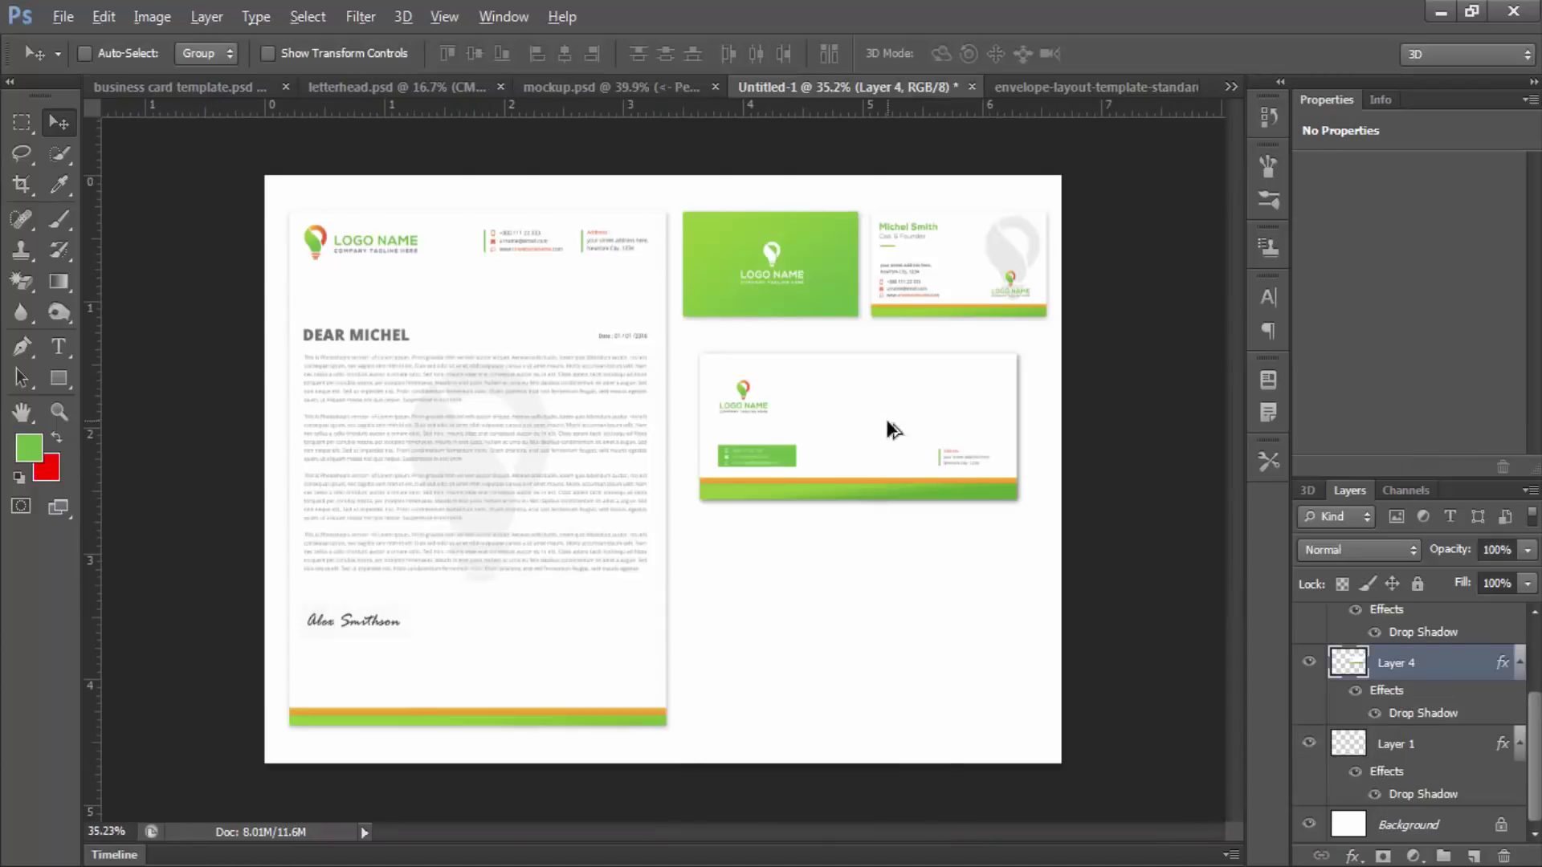
pyautogui.moveTo(888, 431); pyautogui.dragTo(886, 588)
pyautogui.moveTo(981, 586); pyautogui.dragTo(919, 587)
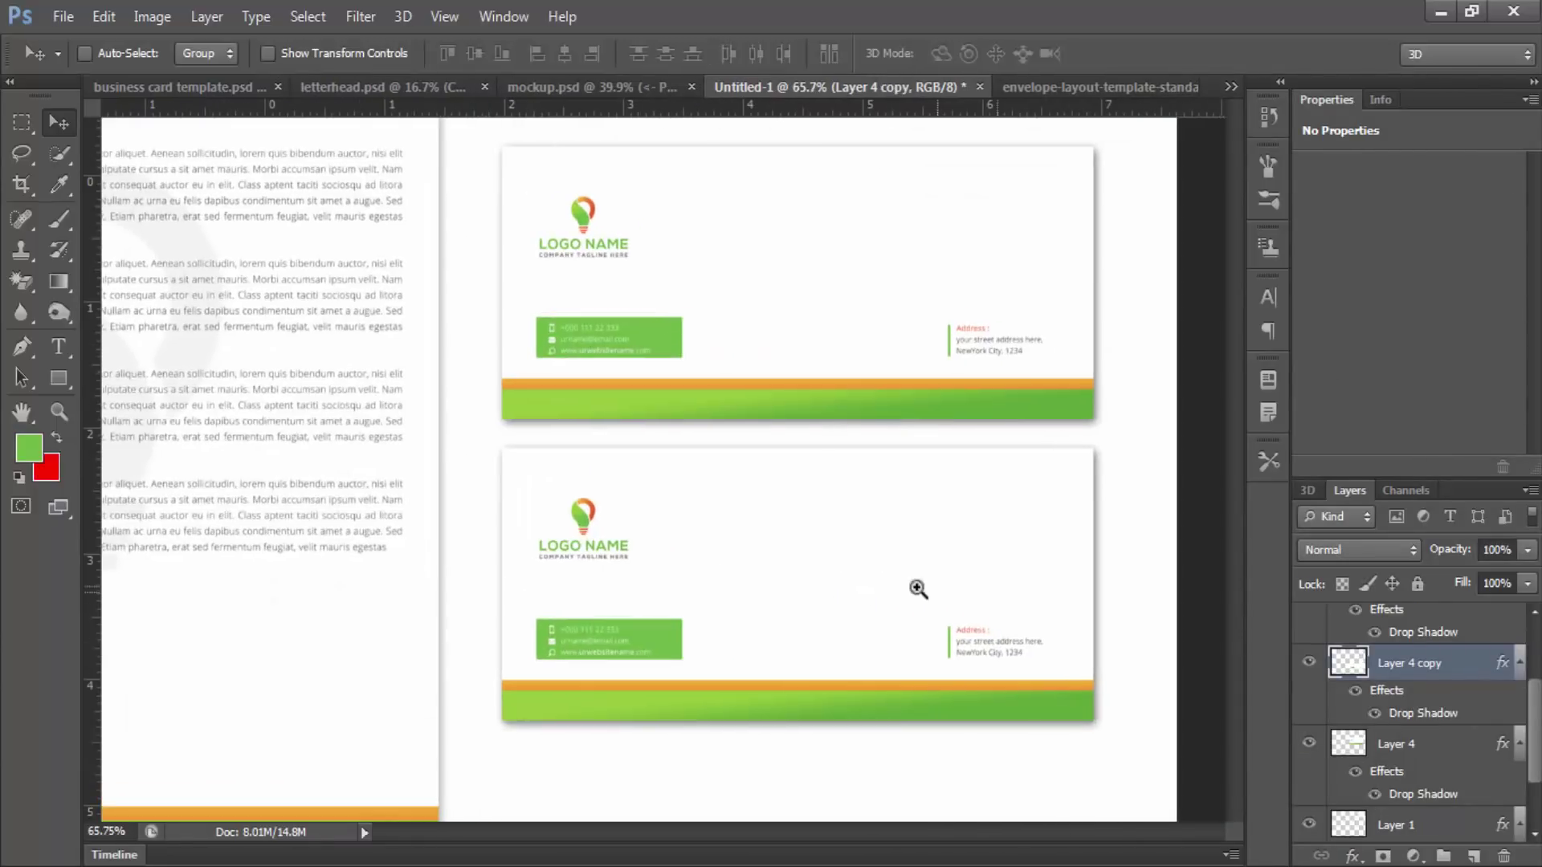
# - Draw the flap shape with the Pen tool and fill it with green sampled from the envelope
pyautogui.click(22, 347)
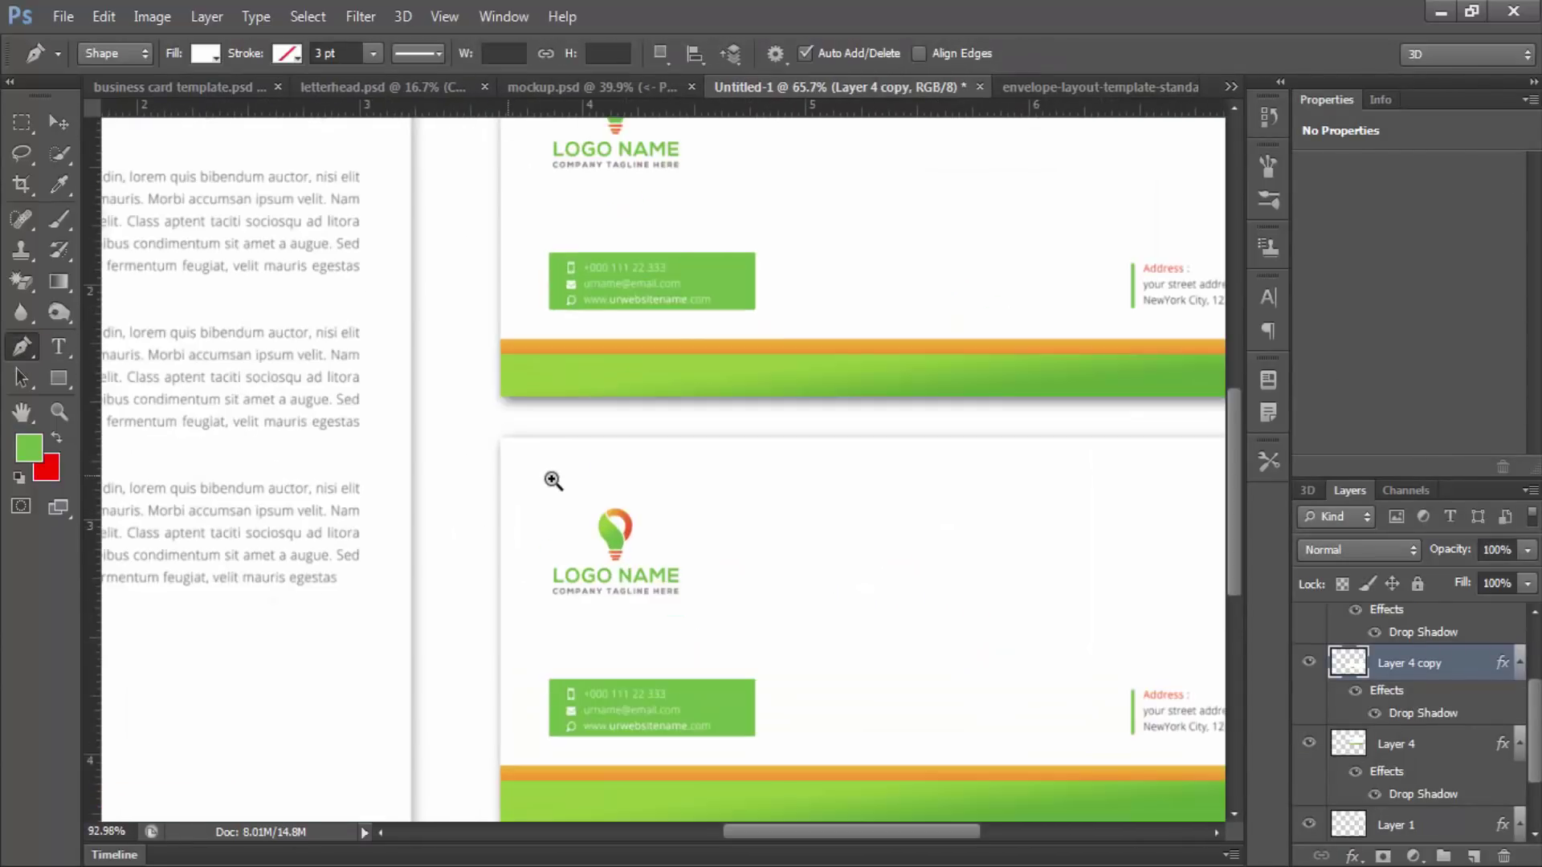
pyautogui.scroll(1, 507, 470)
pyautogui.click(500, 441)
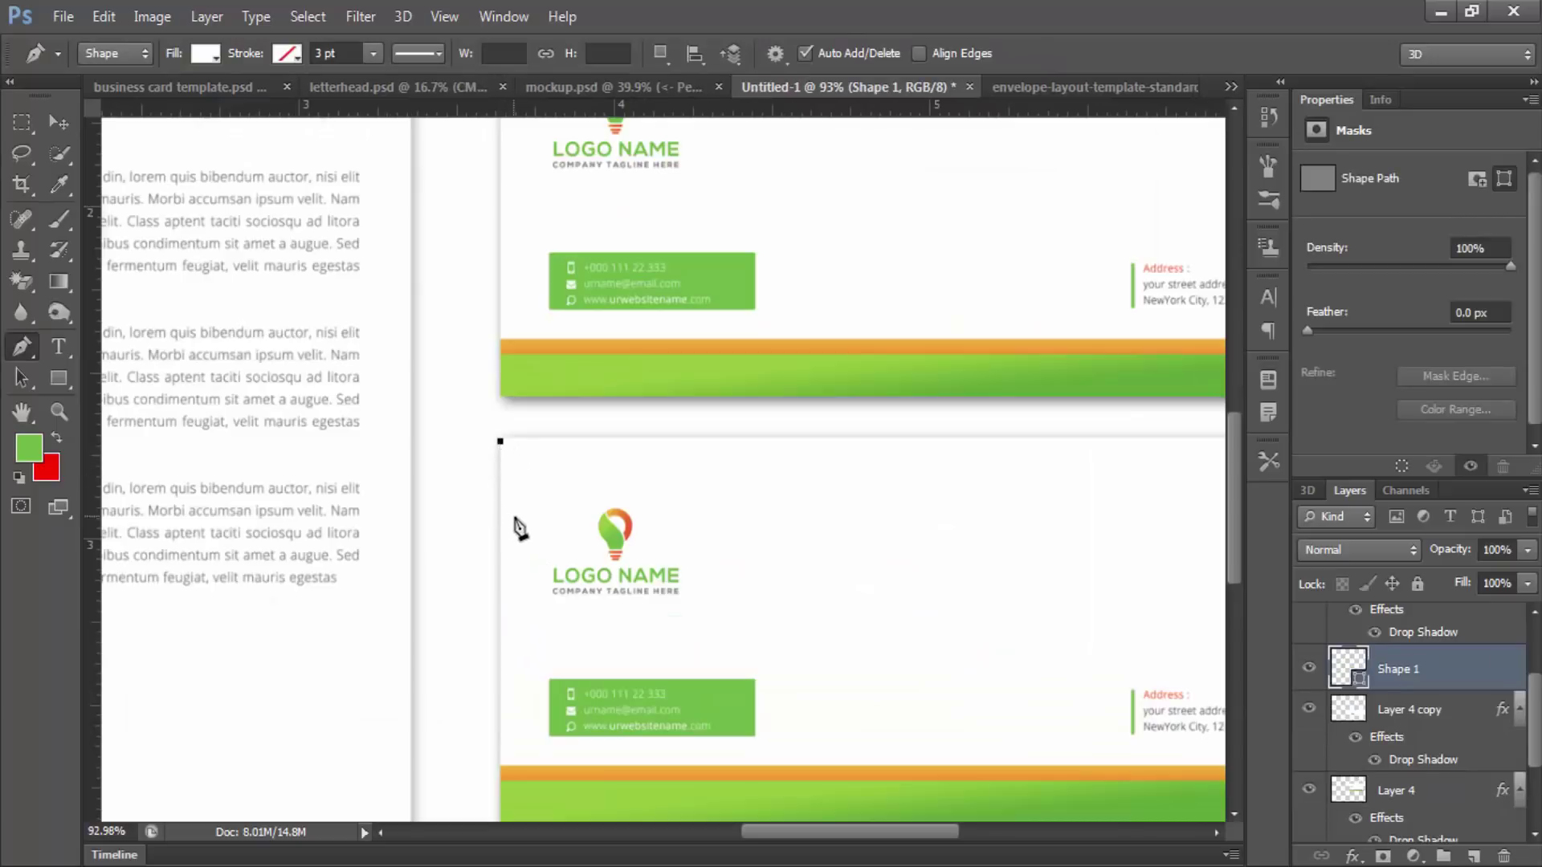
pyautogui.moveTo(533, 530); pyautogui.dragTo(523, 532)
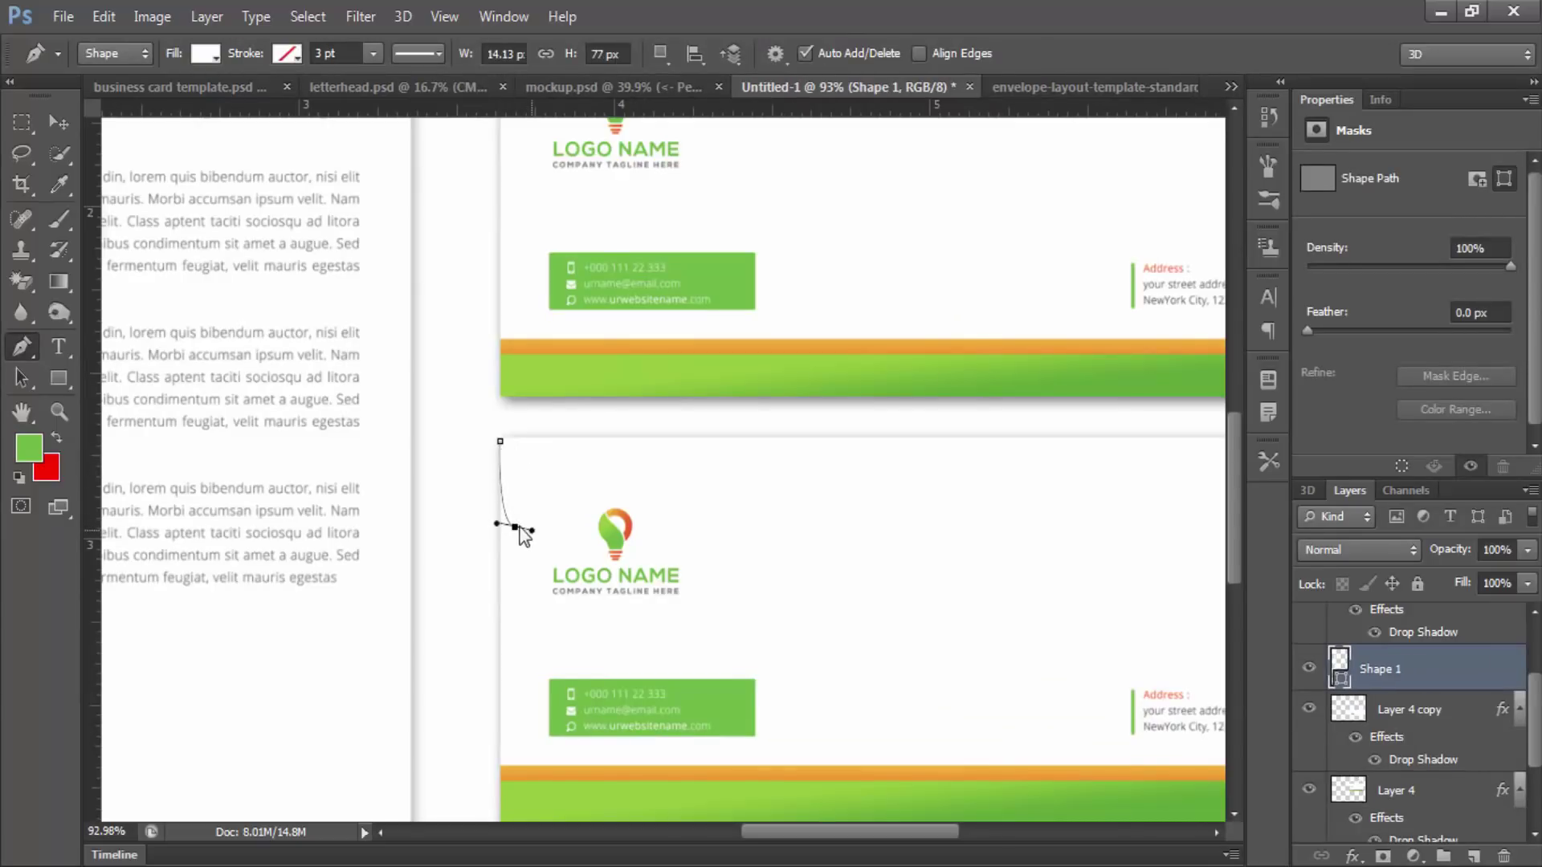
pyautogui.scroll(-3, 555, 534)
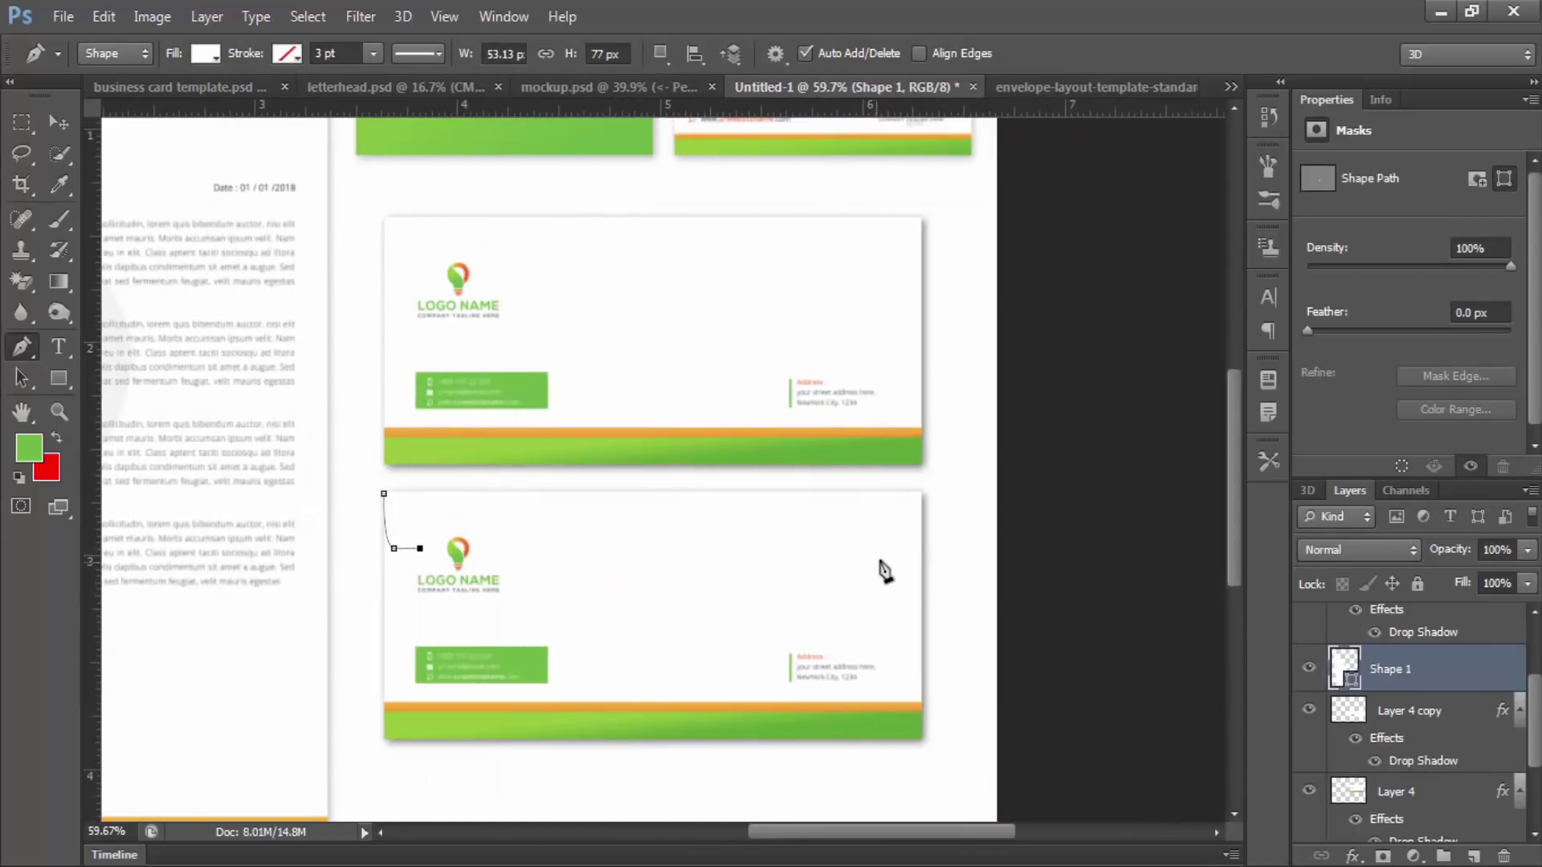
pyautogui.click(892, 549)
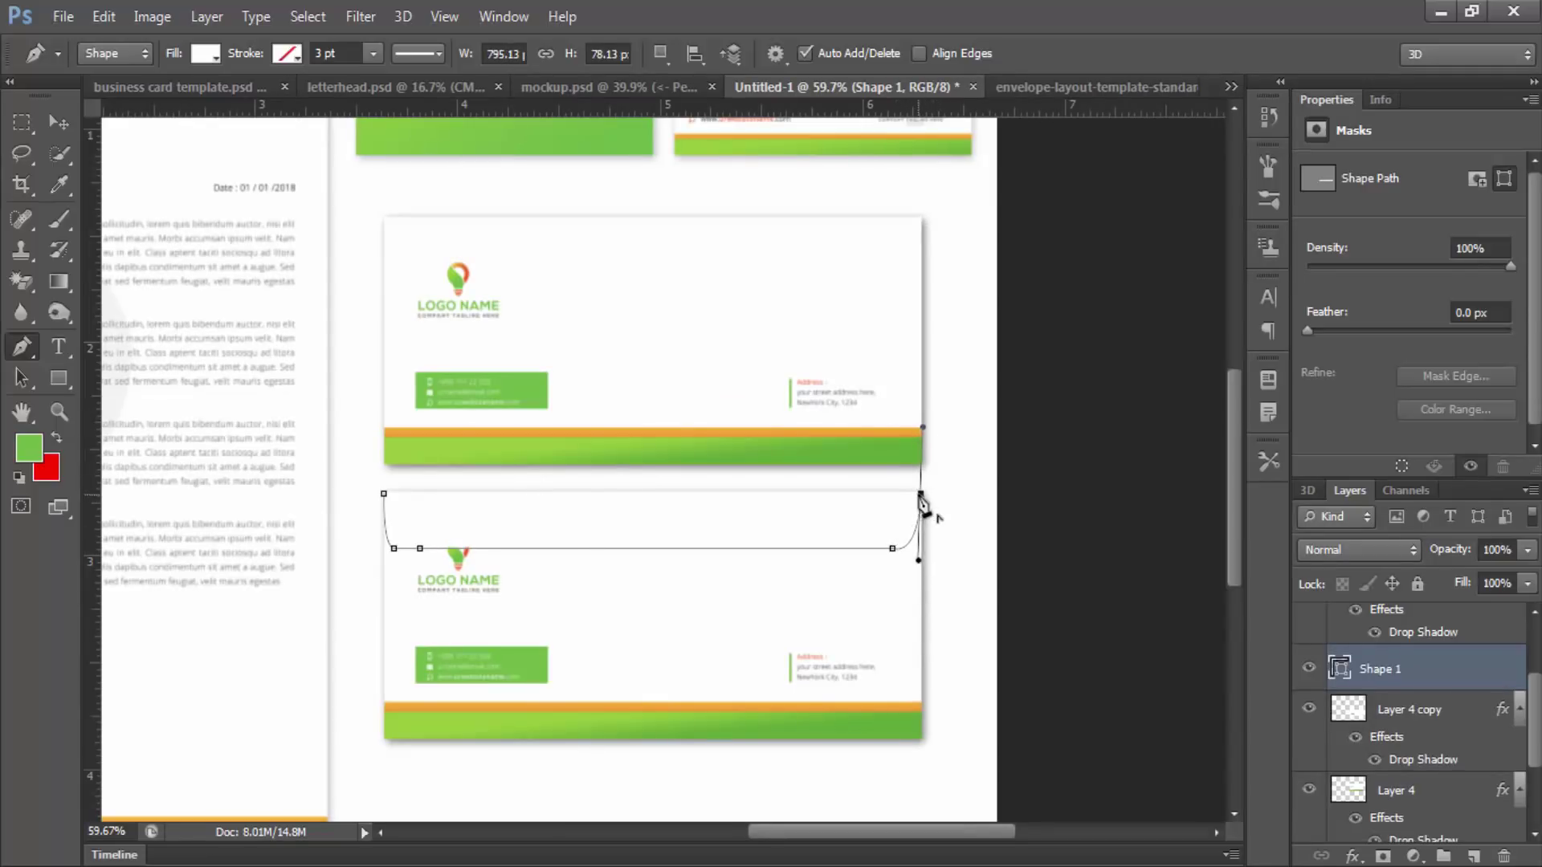
pyautogui.click(385, 494)
pyautogui.doubleClick(1340, 669)
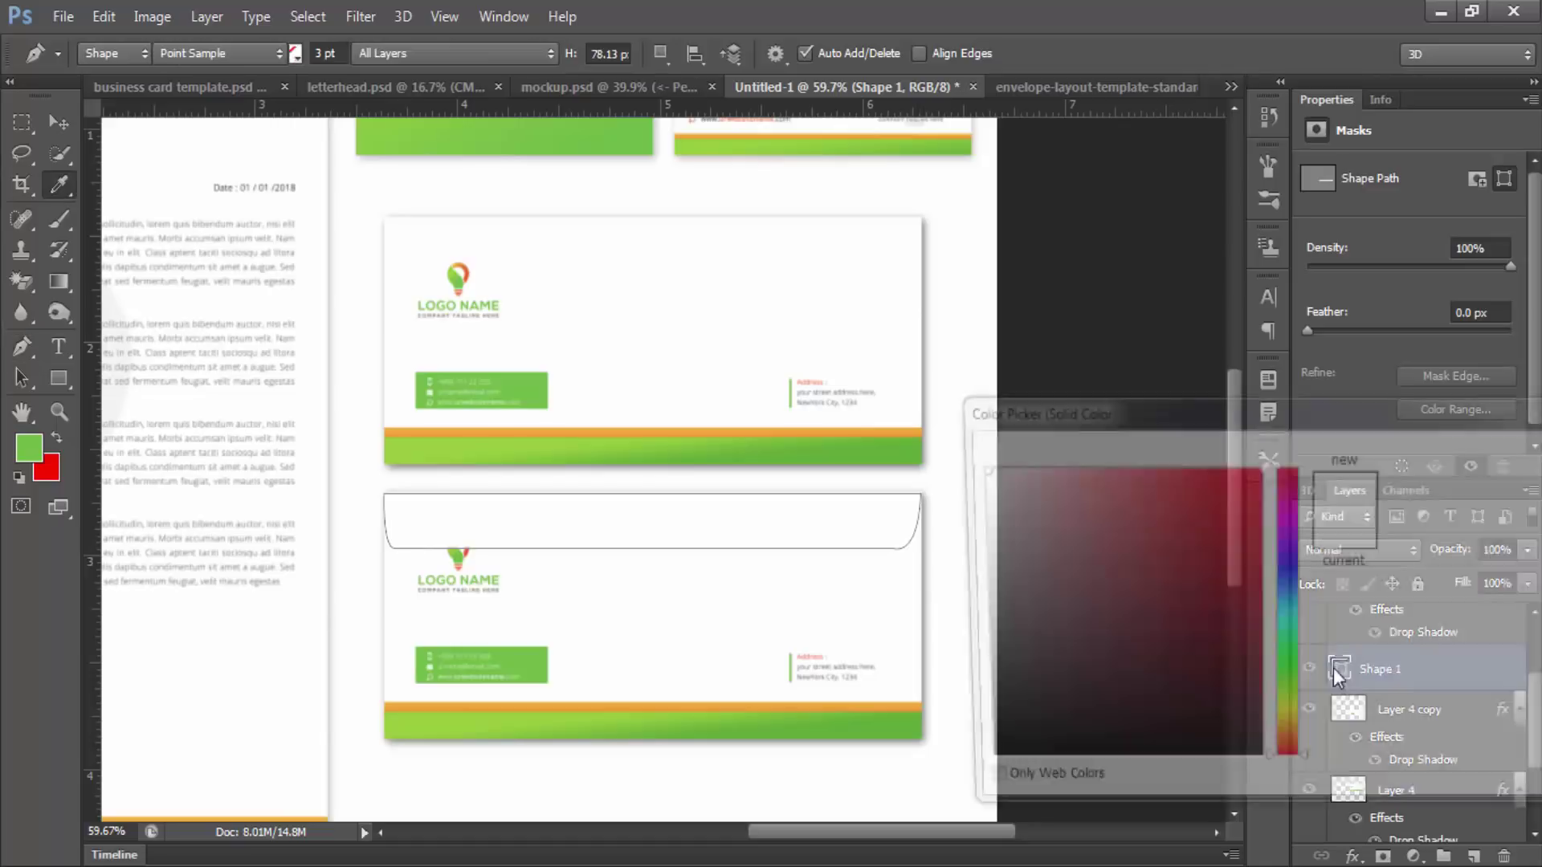
pyautogui.click(464, 136)
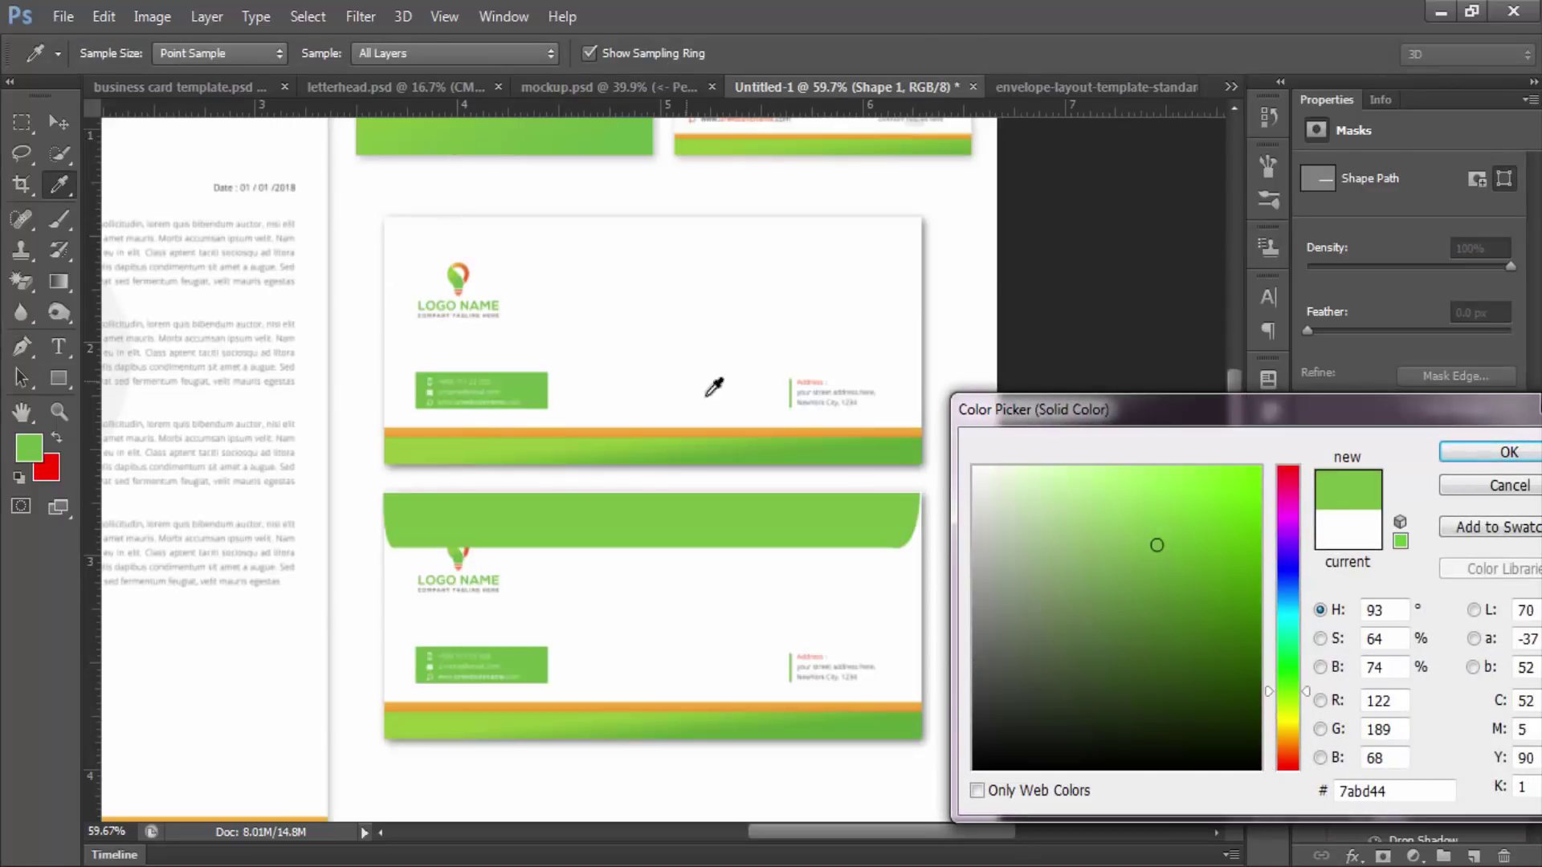
pyautogui.click(1494, 454)
pyautogui.scroll(5, 801, 638)
# - Reshape the flap's right corner into a curve with Direct Selection, then zoom out
pyautogui.press('a')
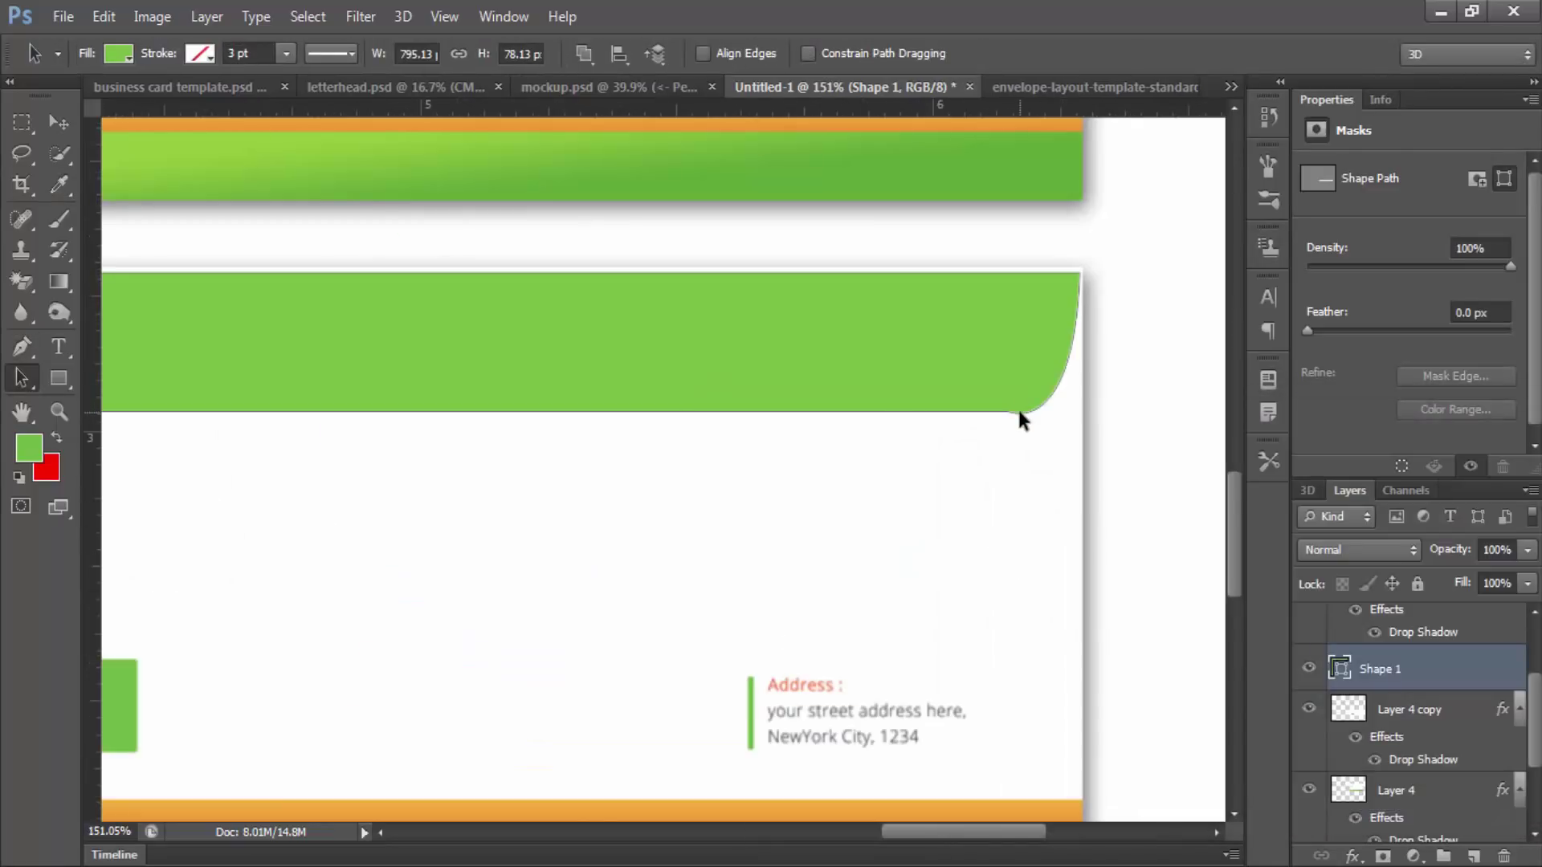
pyautogui.rightClick(22, 377)
pyautogui.click(121, 369)
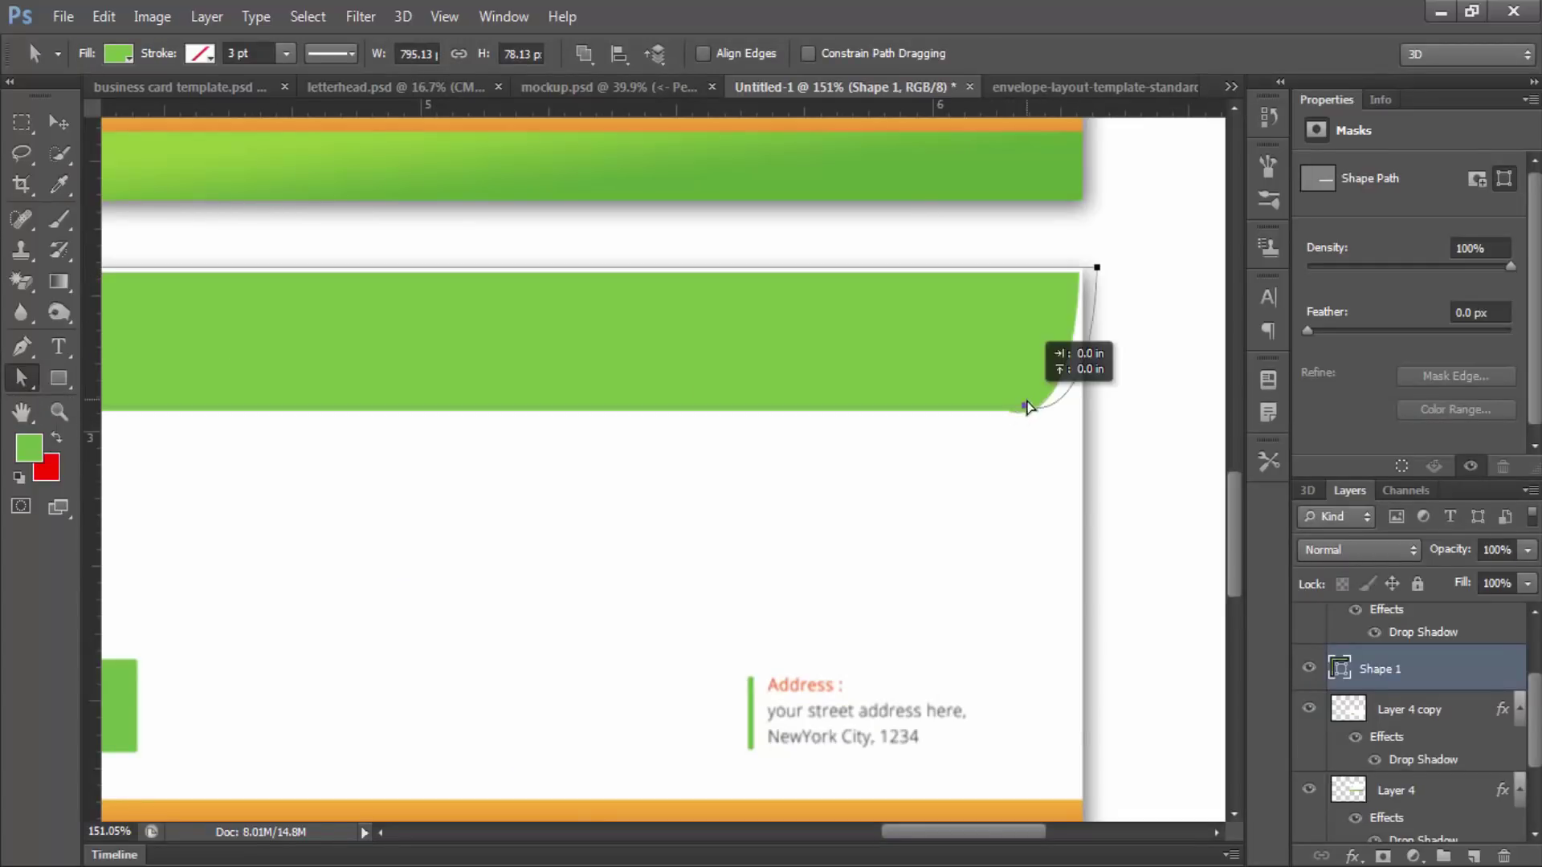
pyautogui.rightClick(22, 378)
pyautogui.click(88, 397)
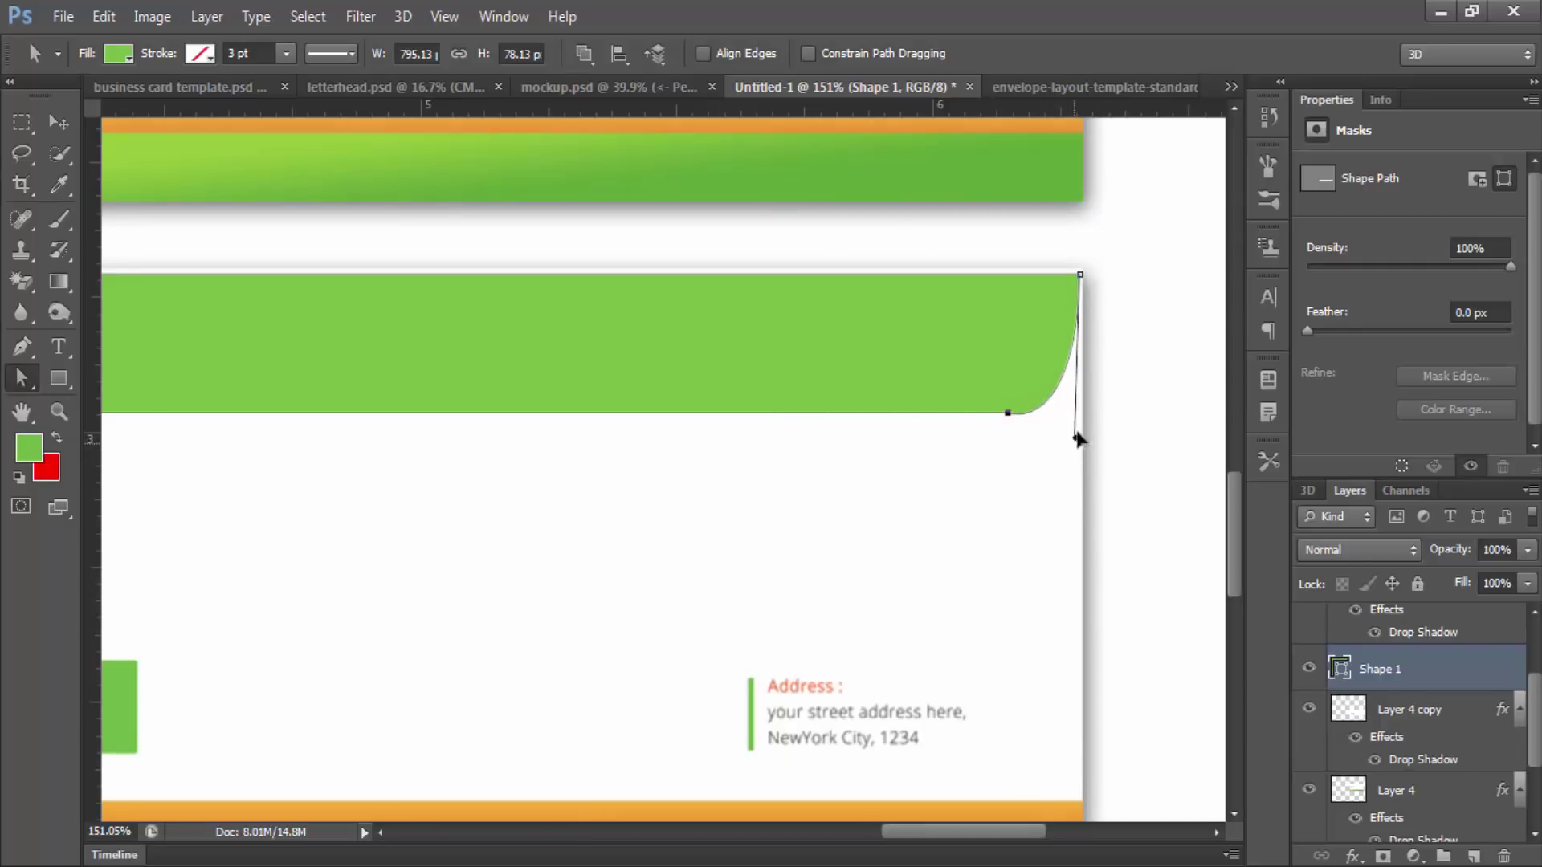
pyautogui.moveTo(1078, 437); pyautogui.dragTo(1086, 418)
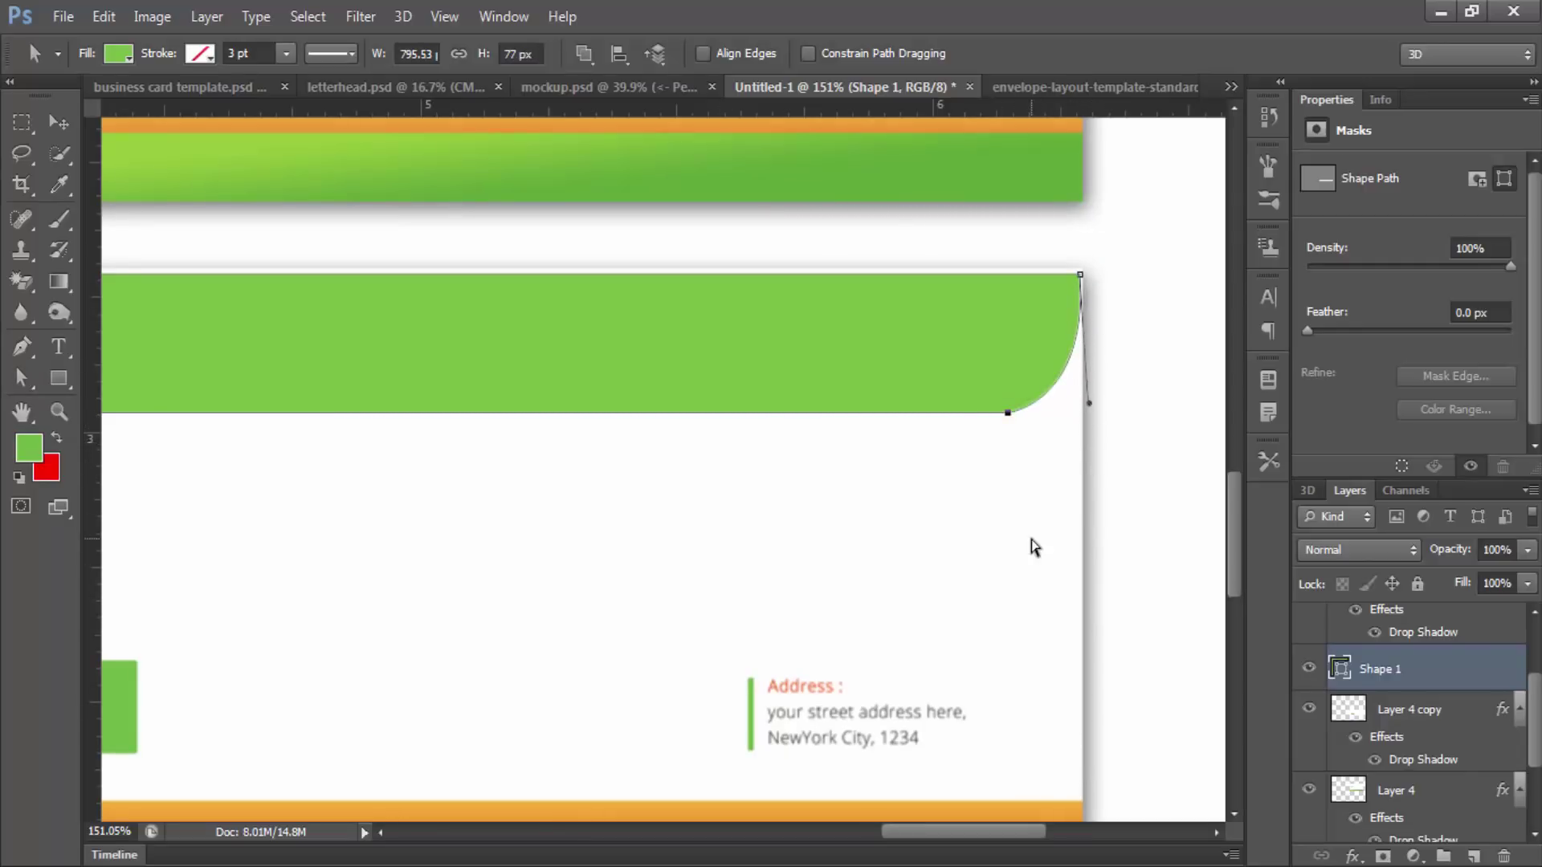
pyautogui.press('v')
pyautogui.hotkey('ctrl', '1')
pyautogui.scroll(-1, 643, 482)
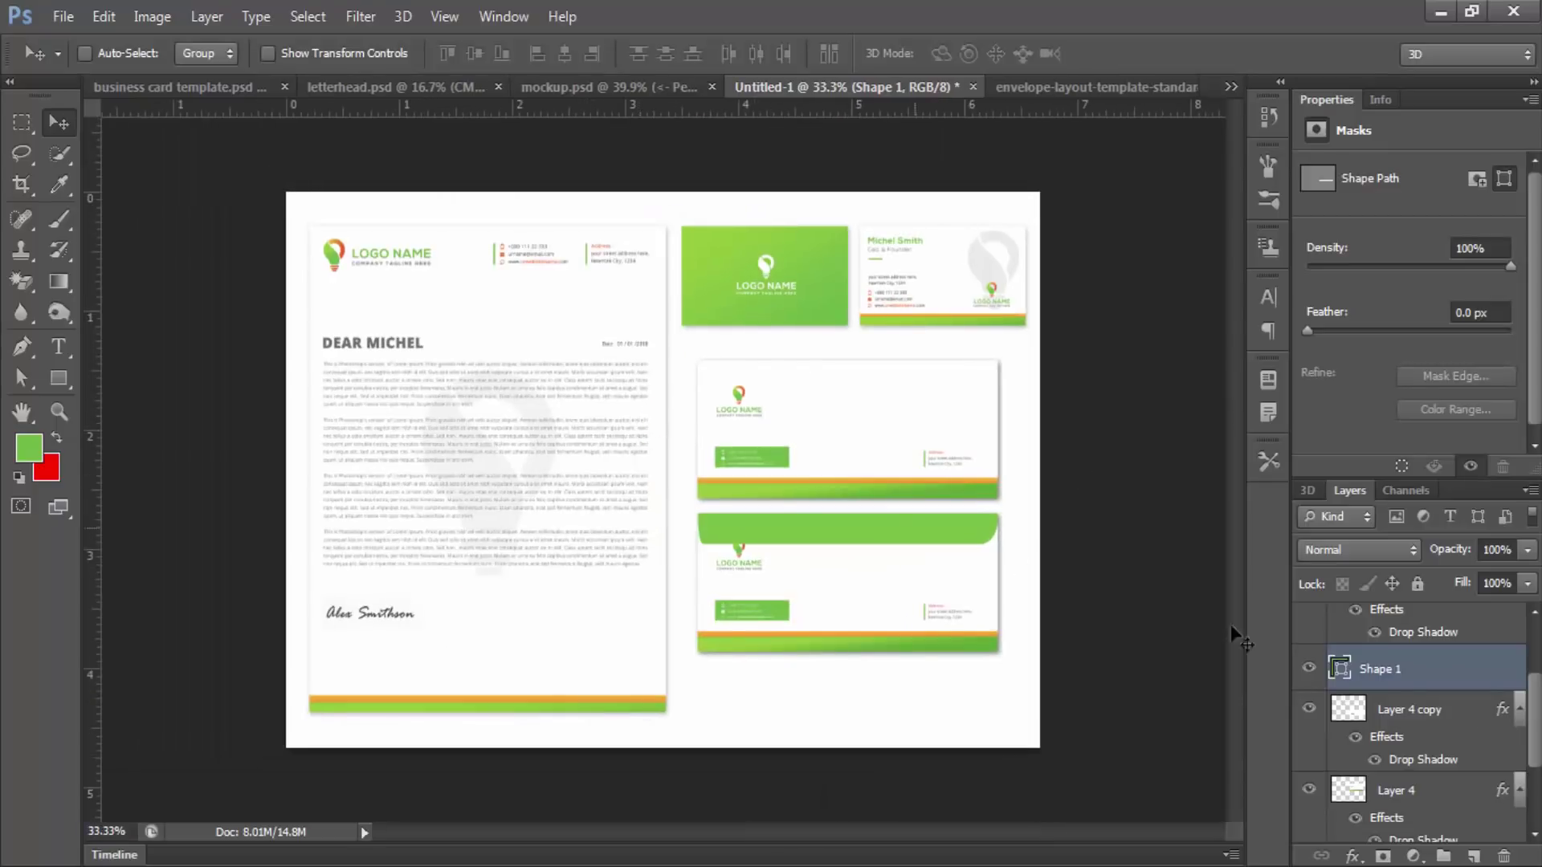
pyautogui.click(1430, 711)
pyautogui.rightClick(1428, 711)
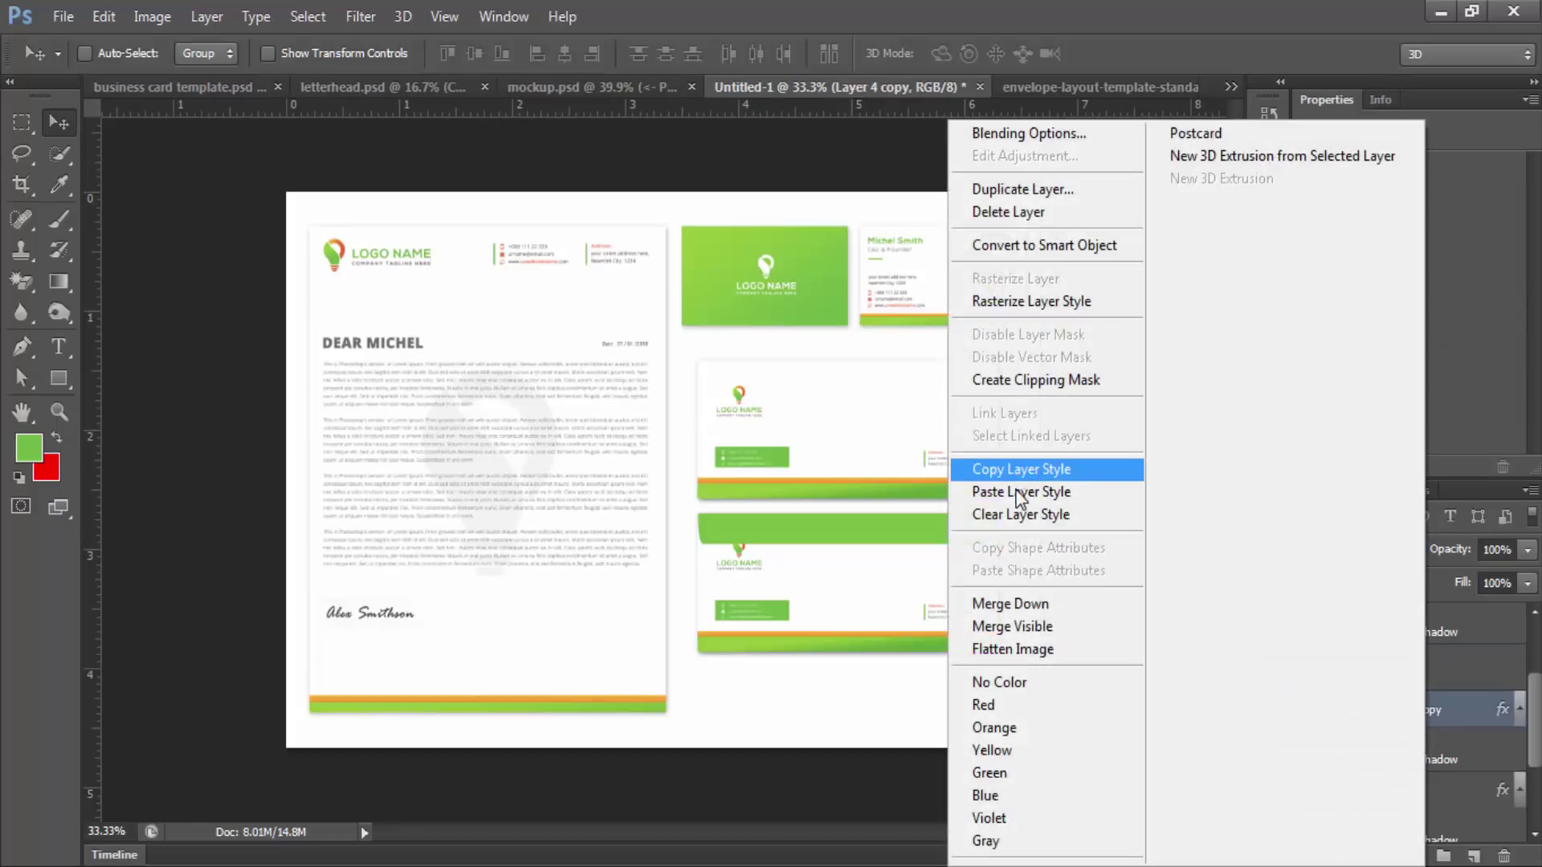
pyautogui.click(1018, 469)
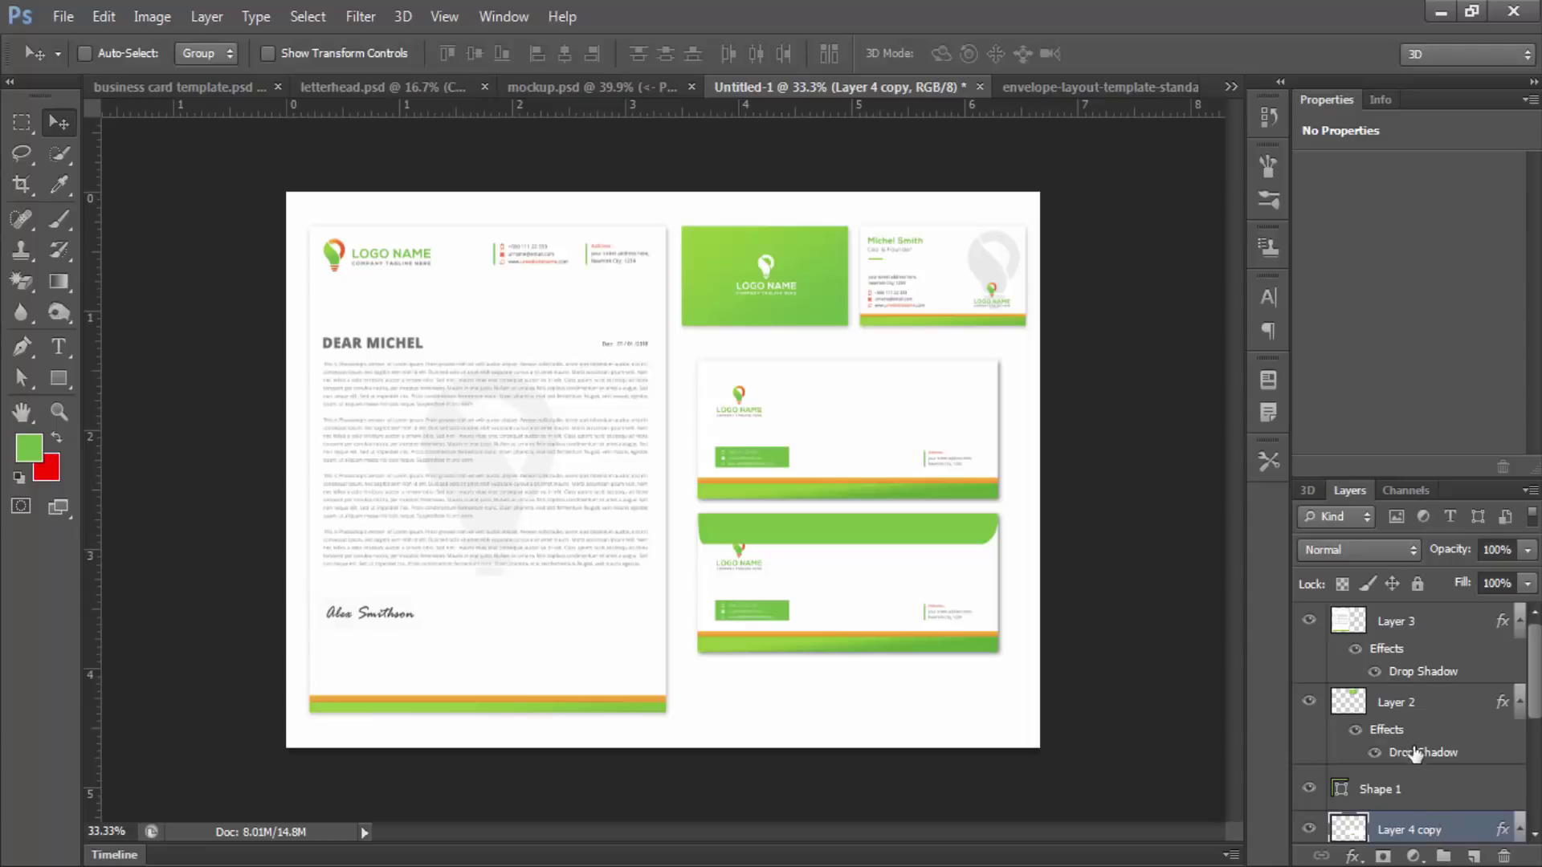
pyautogui.click(1388, 623)
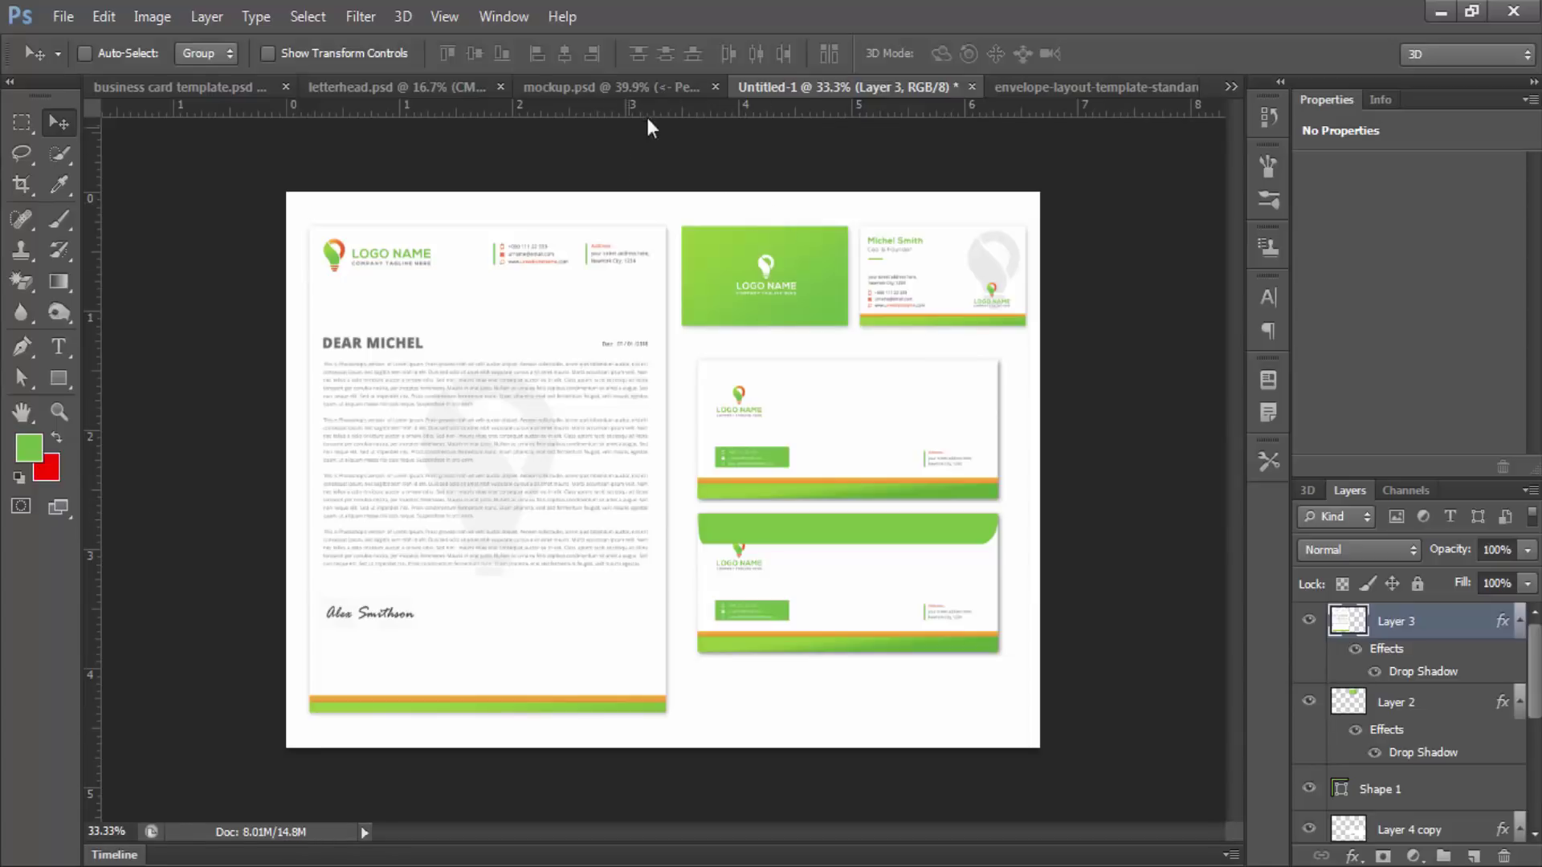
# - Switch to mockup.psd and zoom out to fit the whole stationery mockup
pyautogui.click(609, 85)
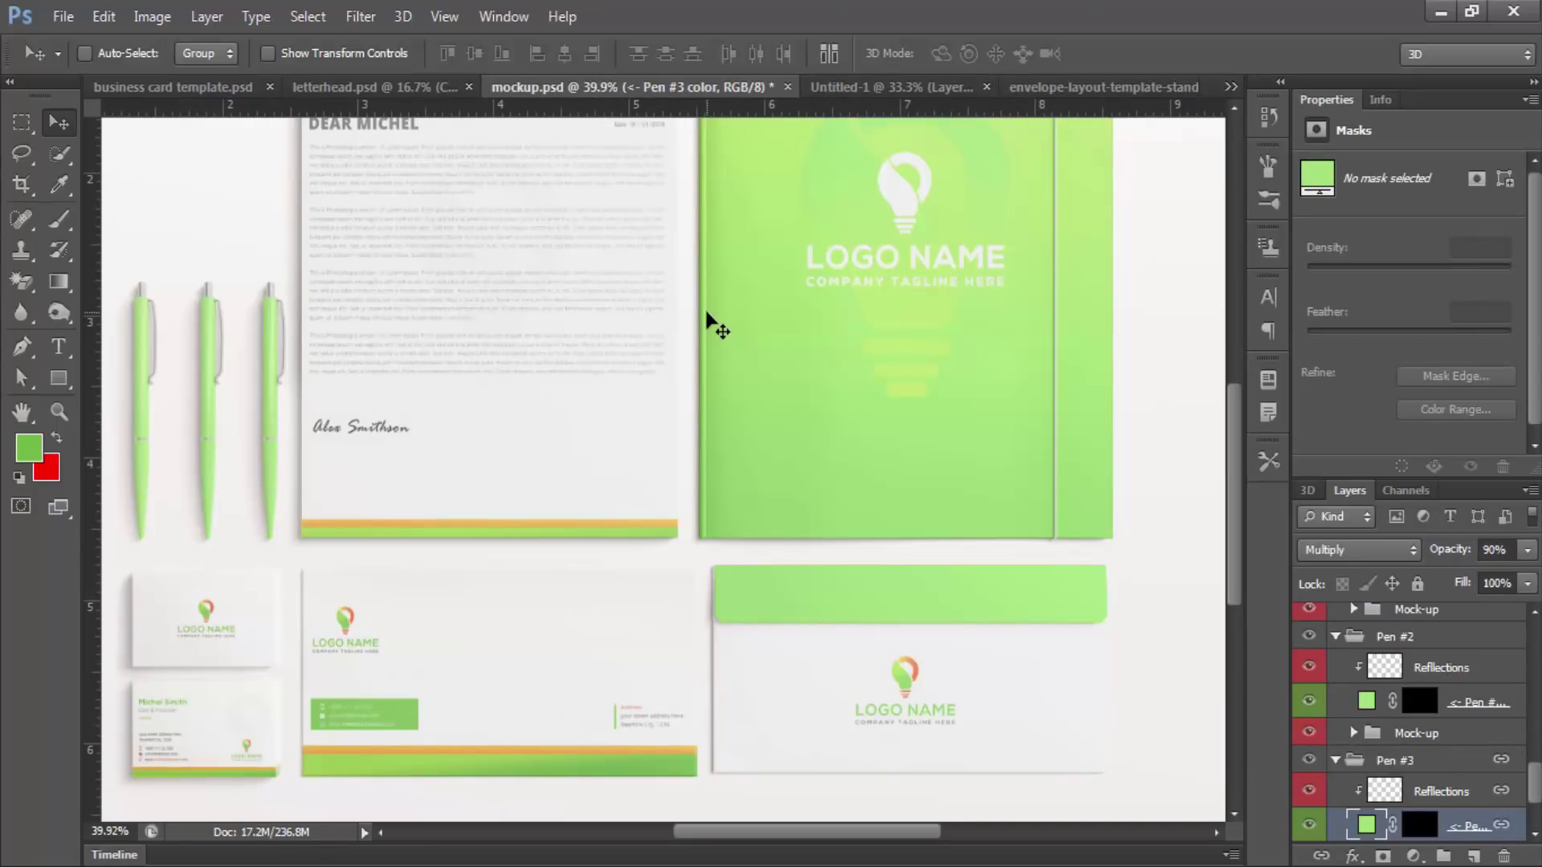
pyautogui.hotkey('ctrl', '-')
pyautogui.hotkey('ctrl', '-')
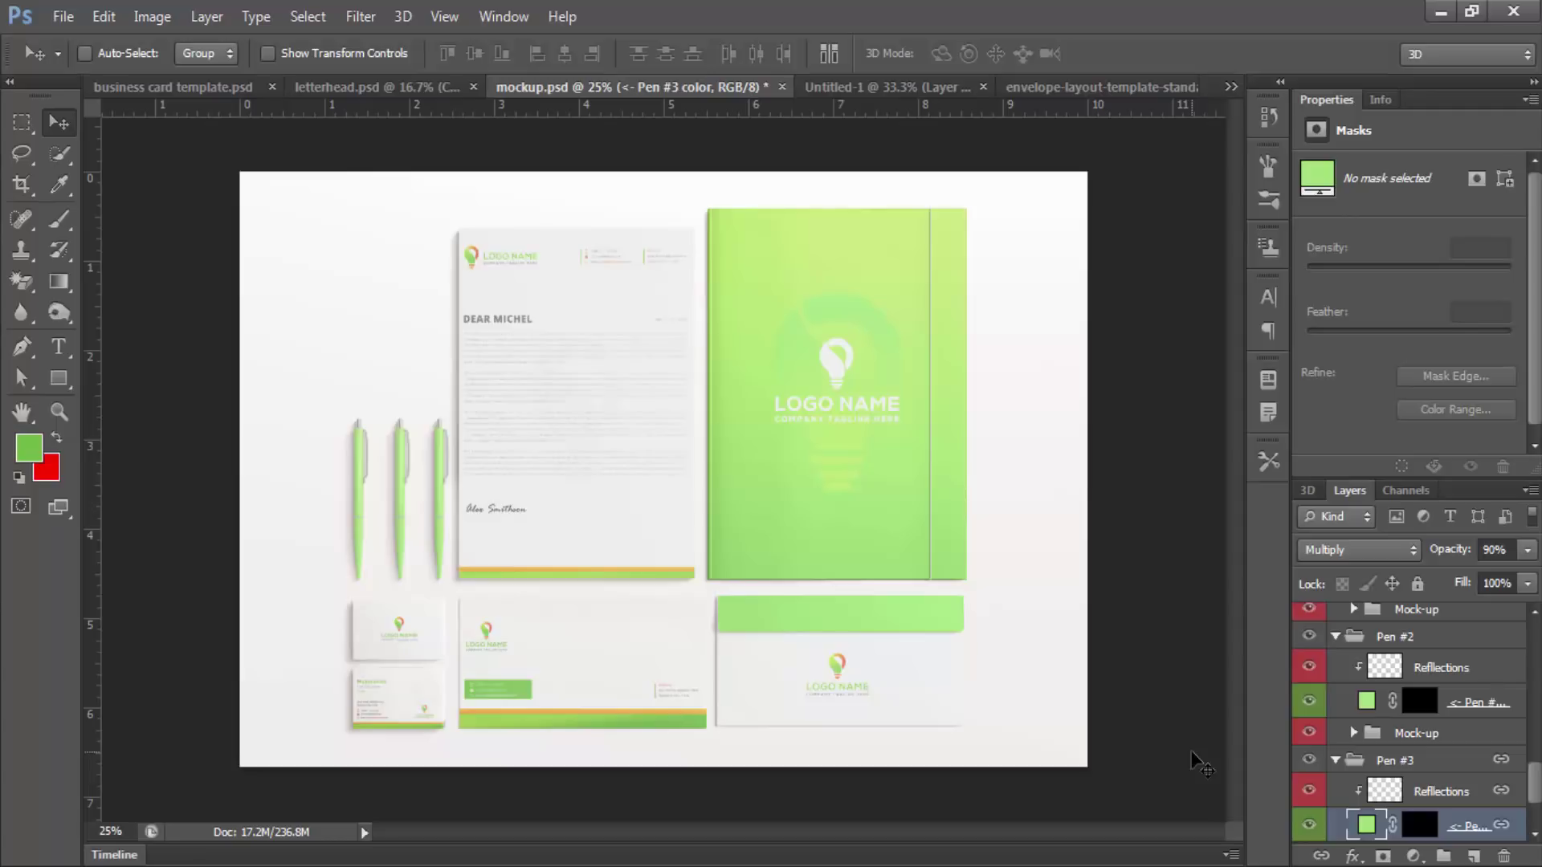
# - Switch to business card template.psd and pick Photoshop PDF as the Save As format
pyautogui.click(213, 90)
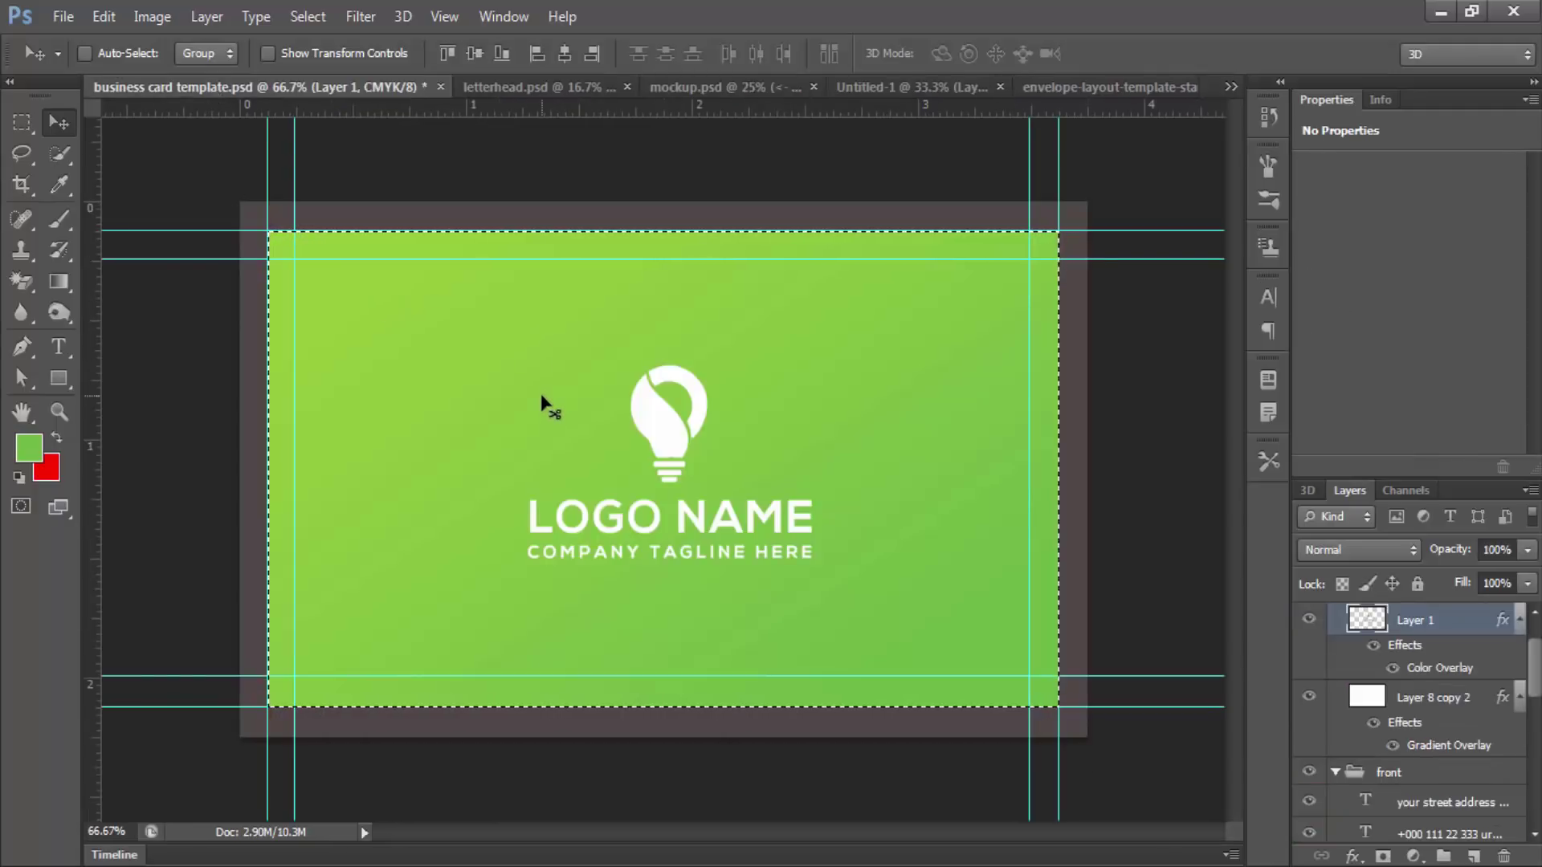
pyautogui.hotkey('ctrl', 'shift', 's')
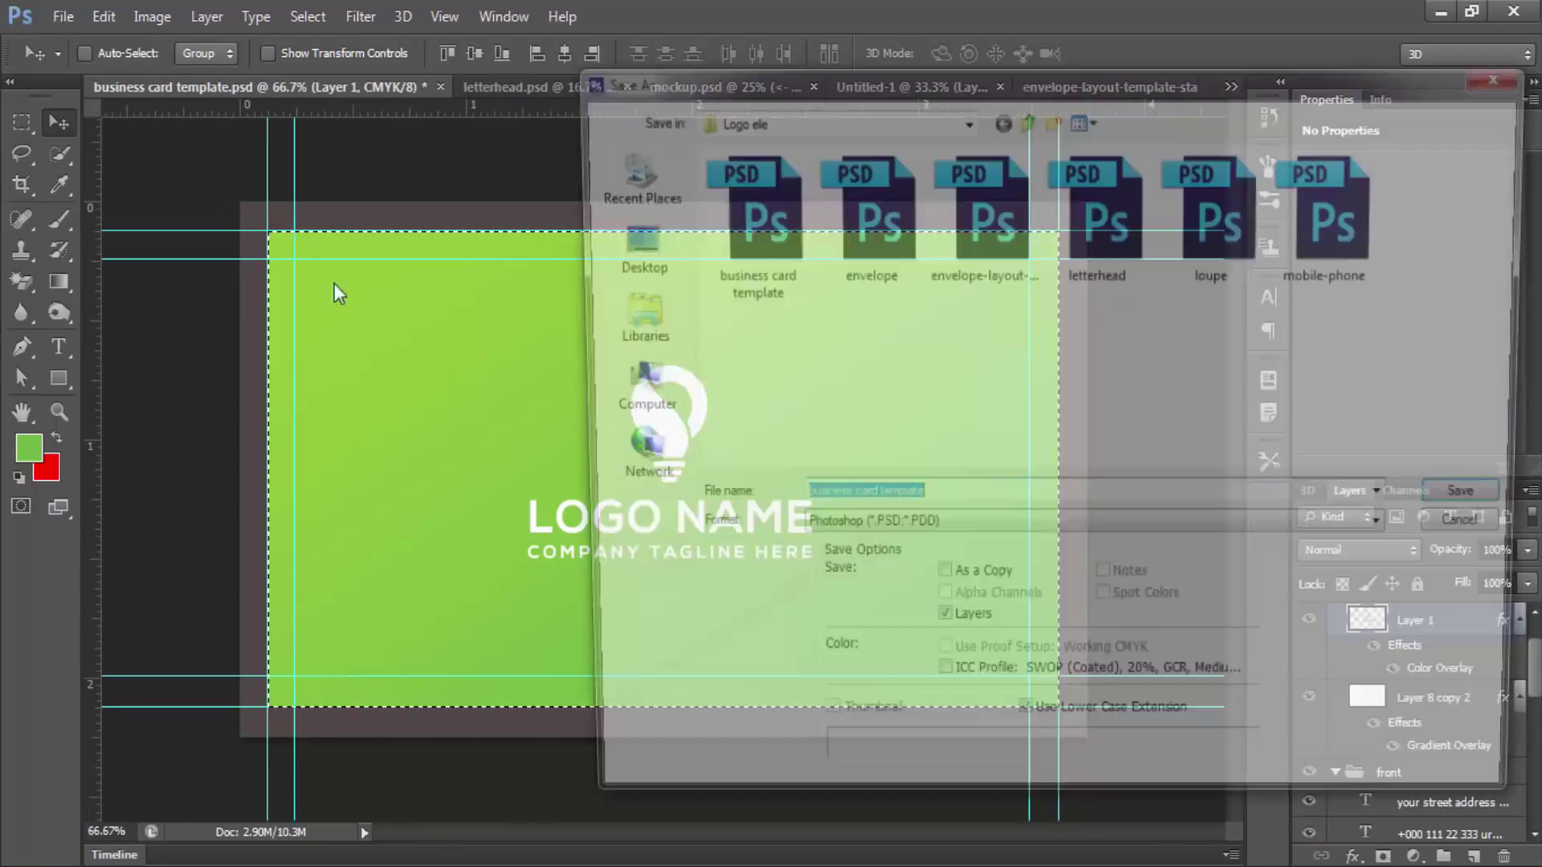
pyautogui.click(875, 531)
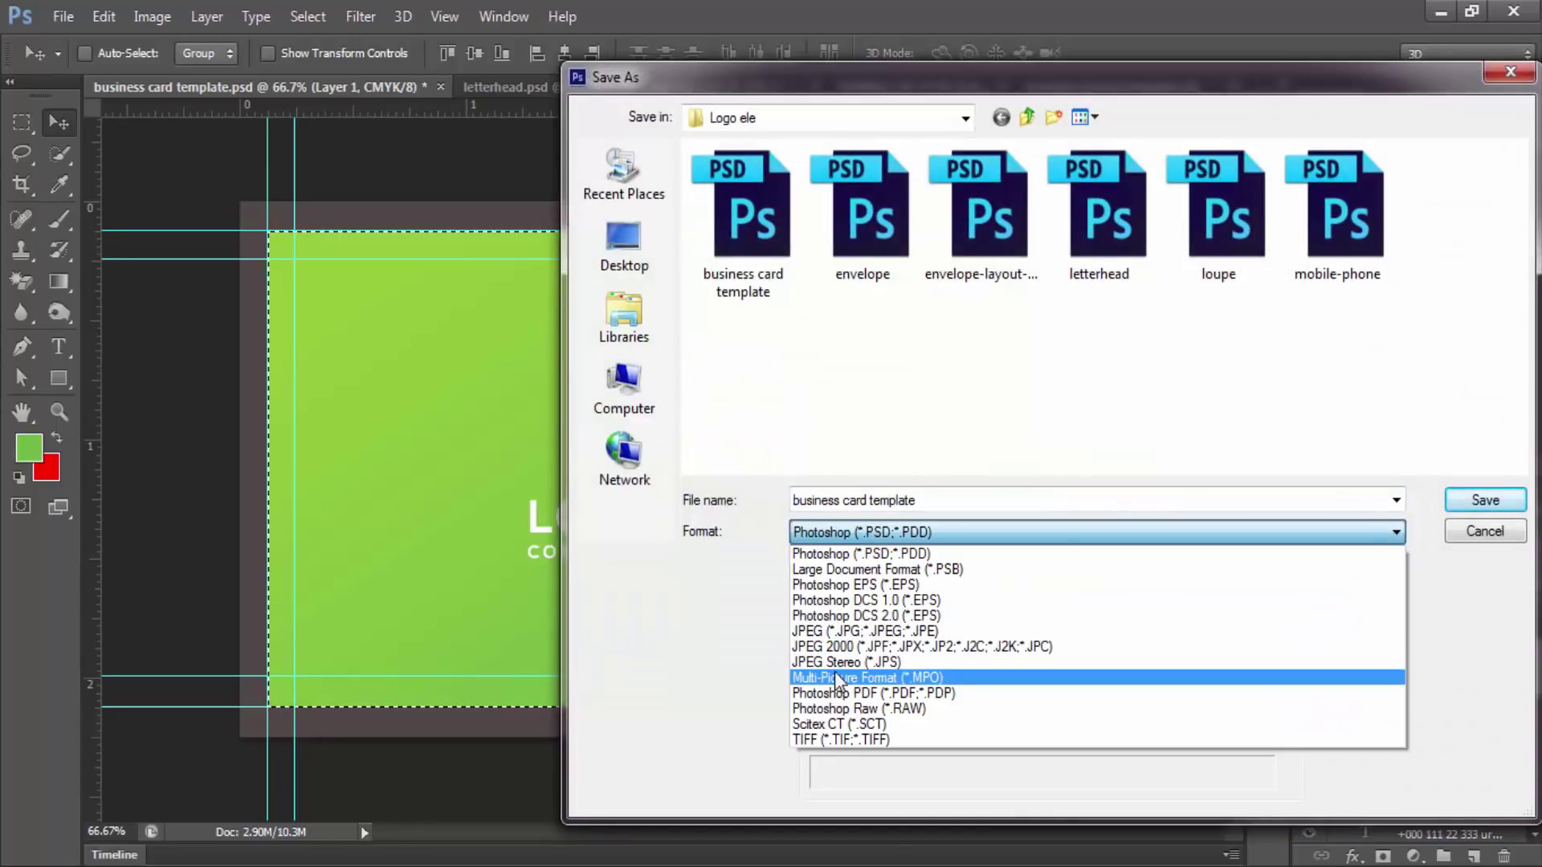
pyautogui.click(844, 694)
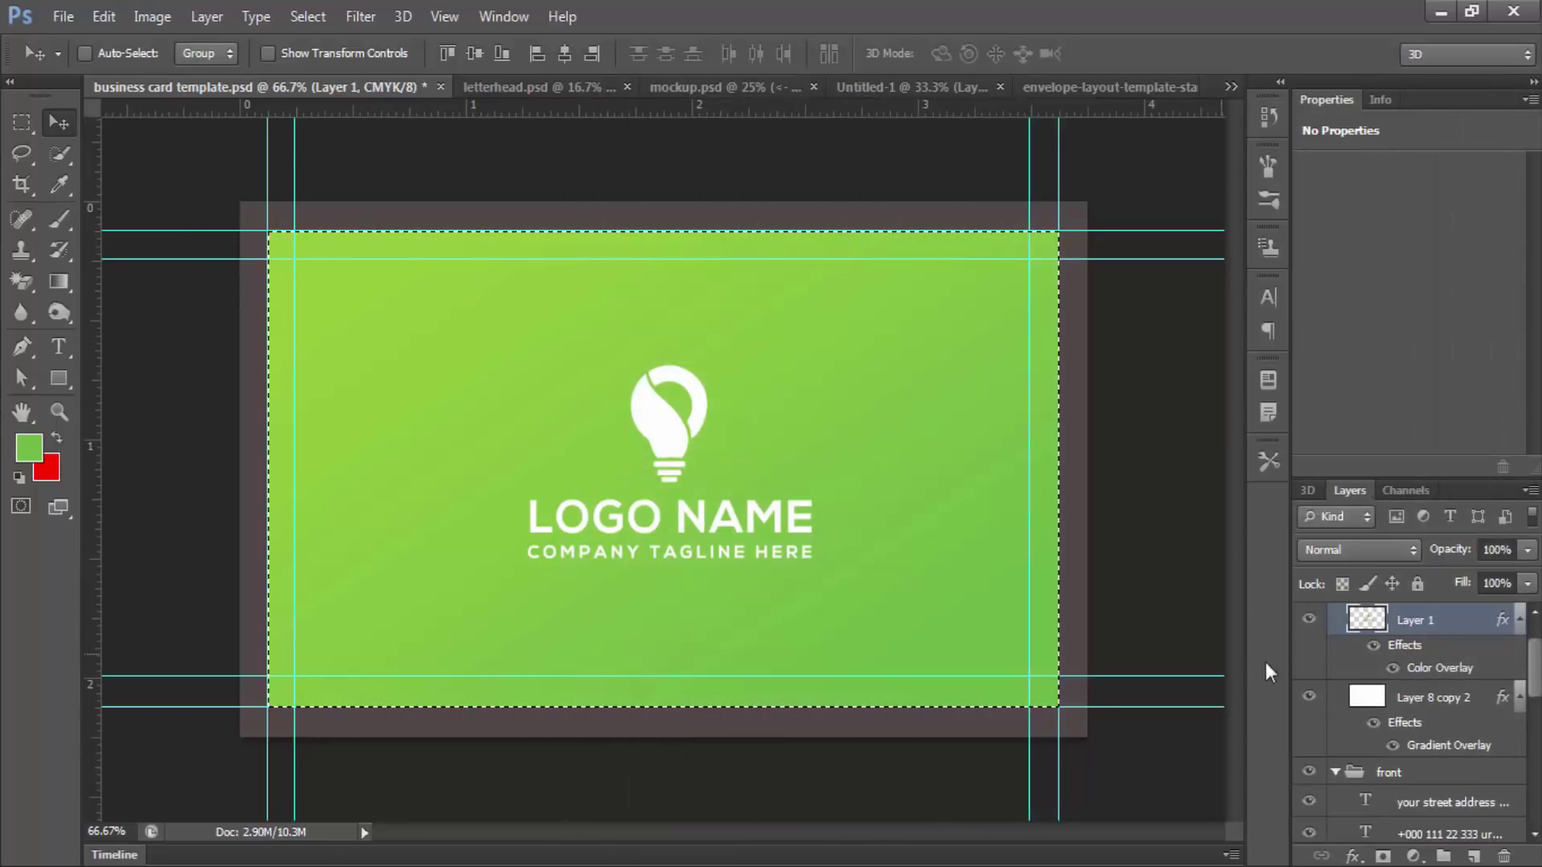
pyautogui.scroll(1, 1338, 650)
# - Create a new 'Print Ready file' folder inside Logo ele and open it
pyautogui.click(1309, 645)
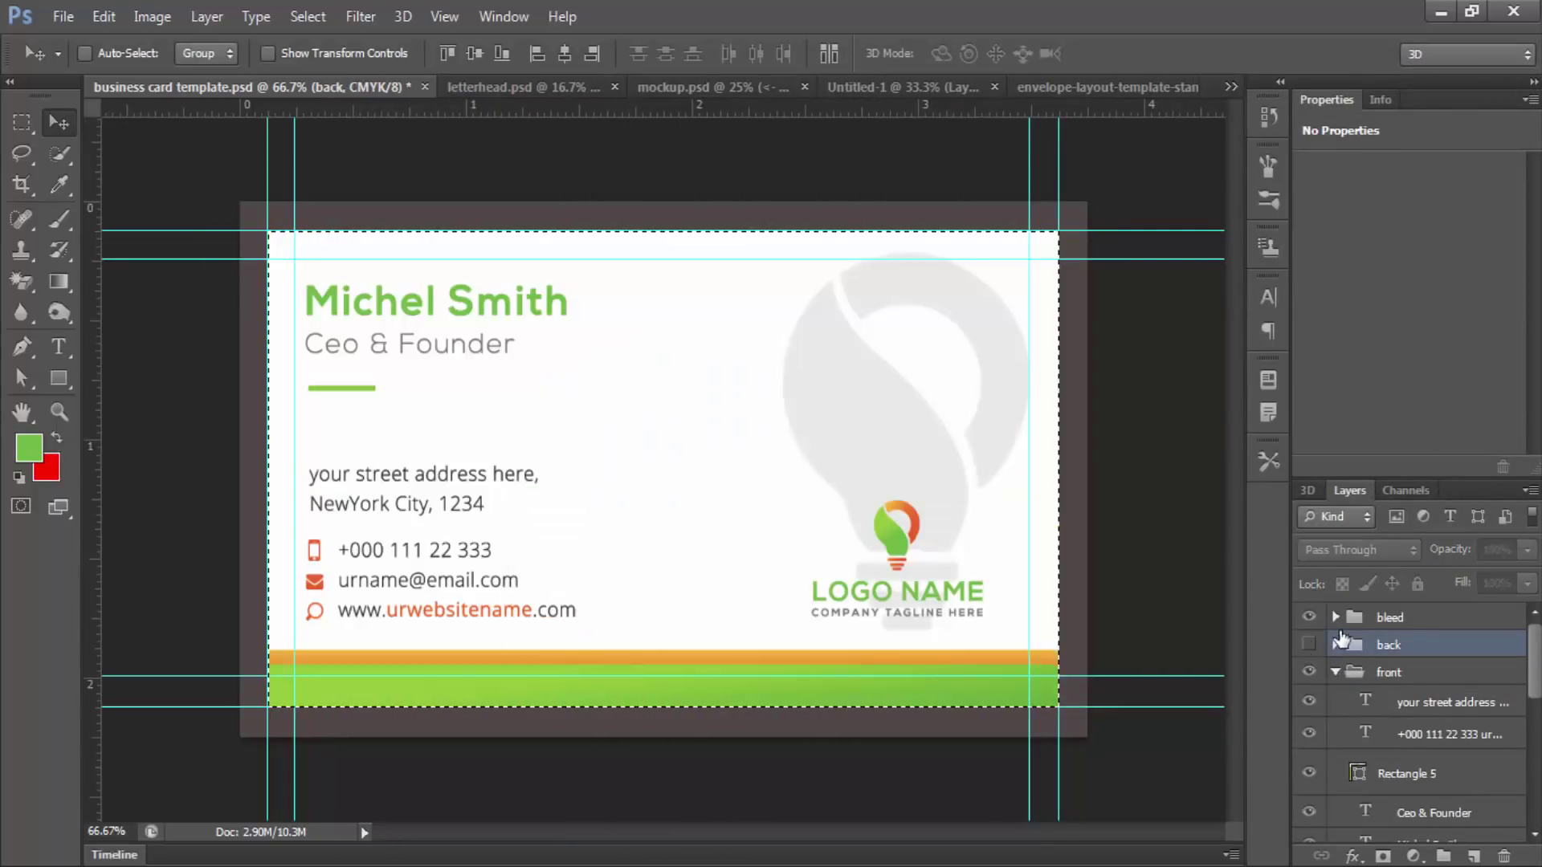
pyautogui.click(1311, 646)
pyautogui.hotkey('ctrl', 'shift', 's')
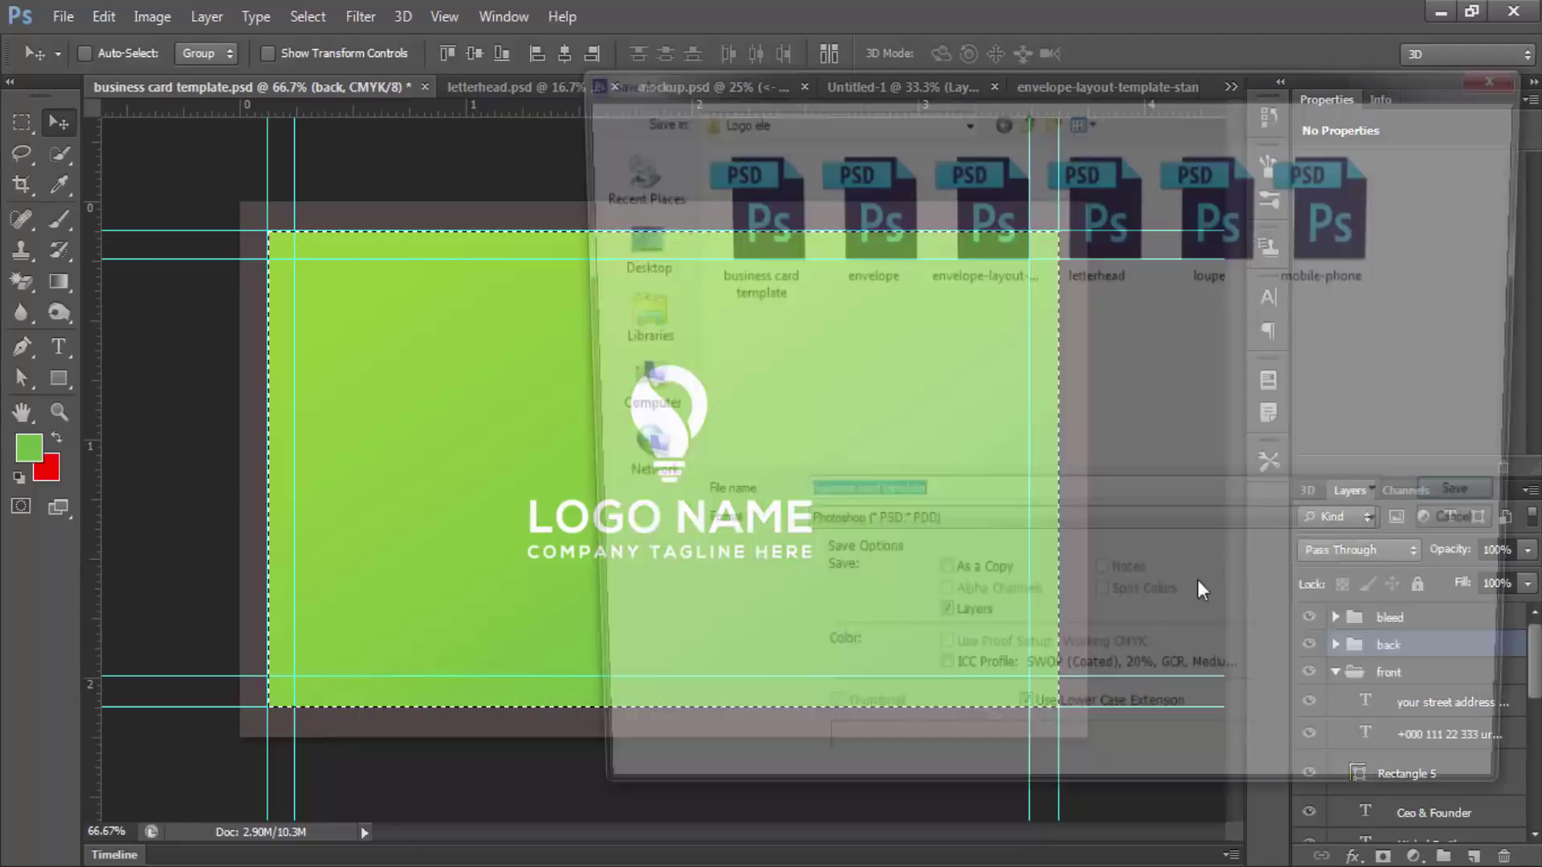
pyautogui.rightClick(875, 335)
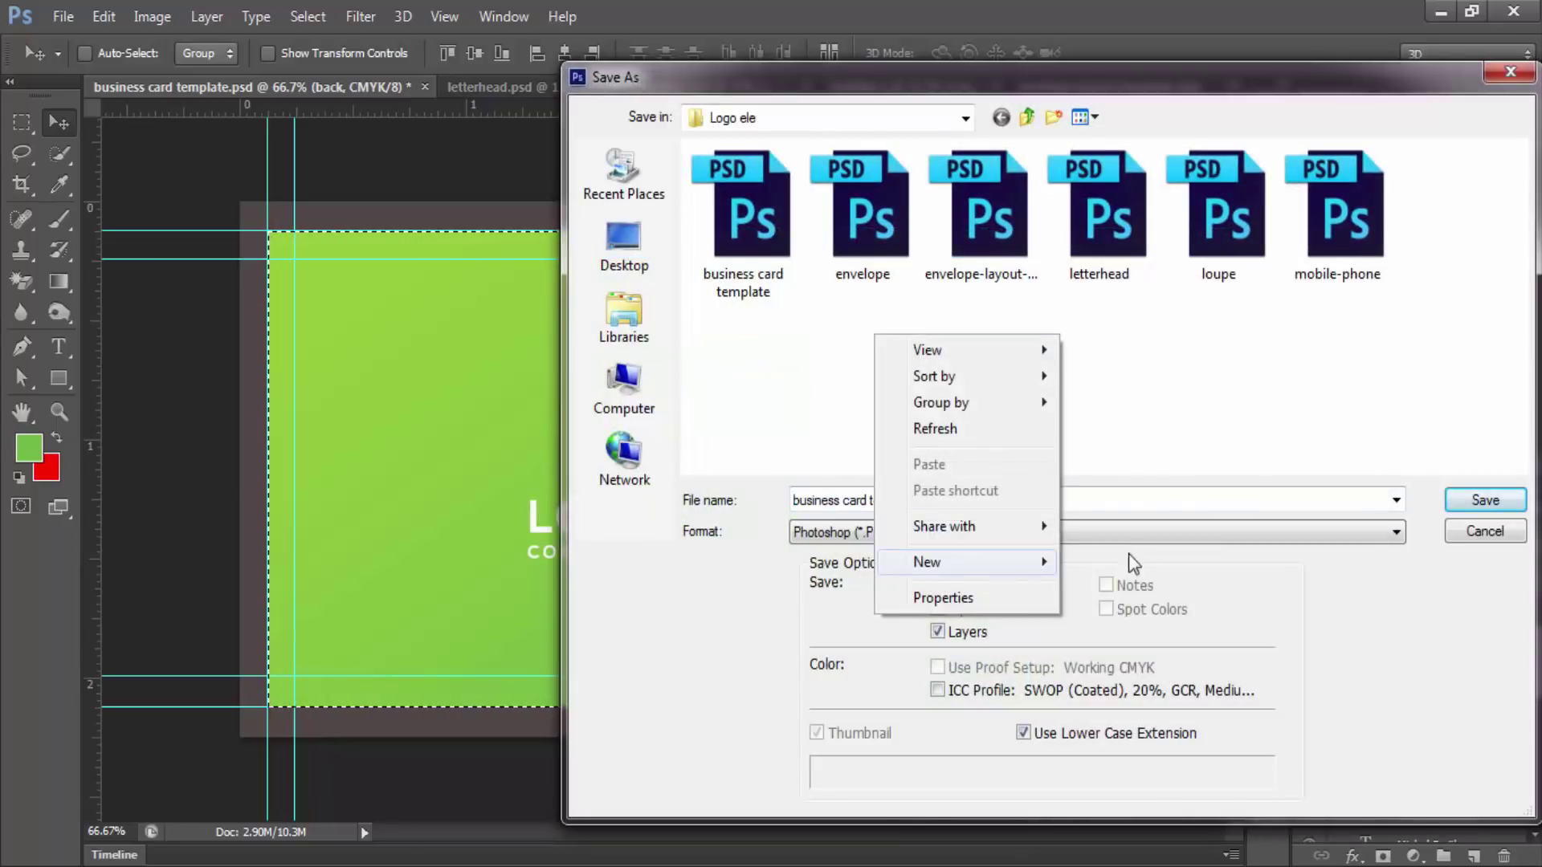
pyautogui.moveTo(952, 561)
pyautogui.click(1117, 187)
pyautogui.write('Print')
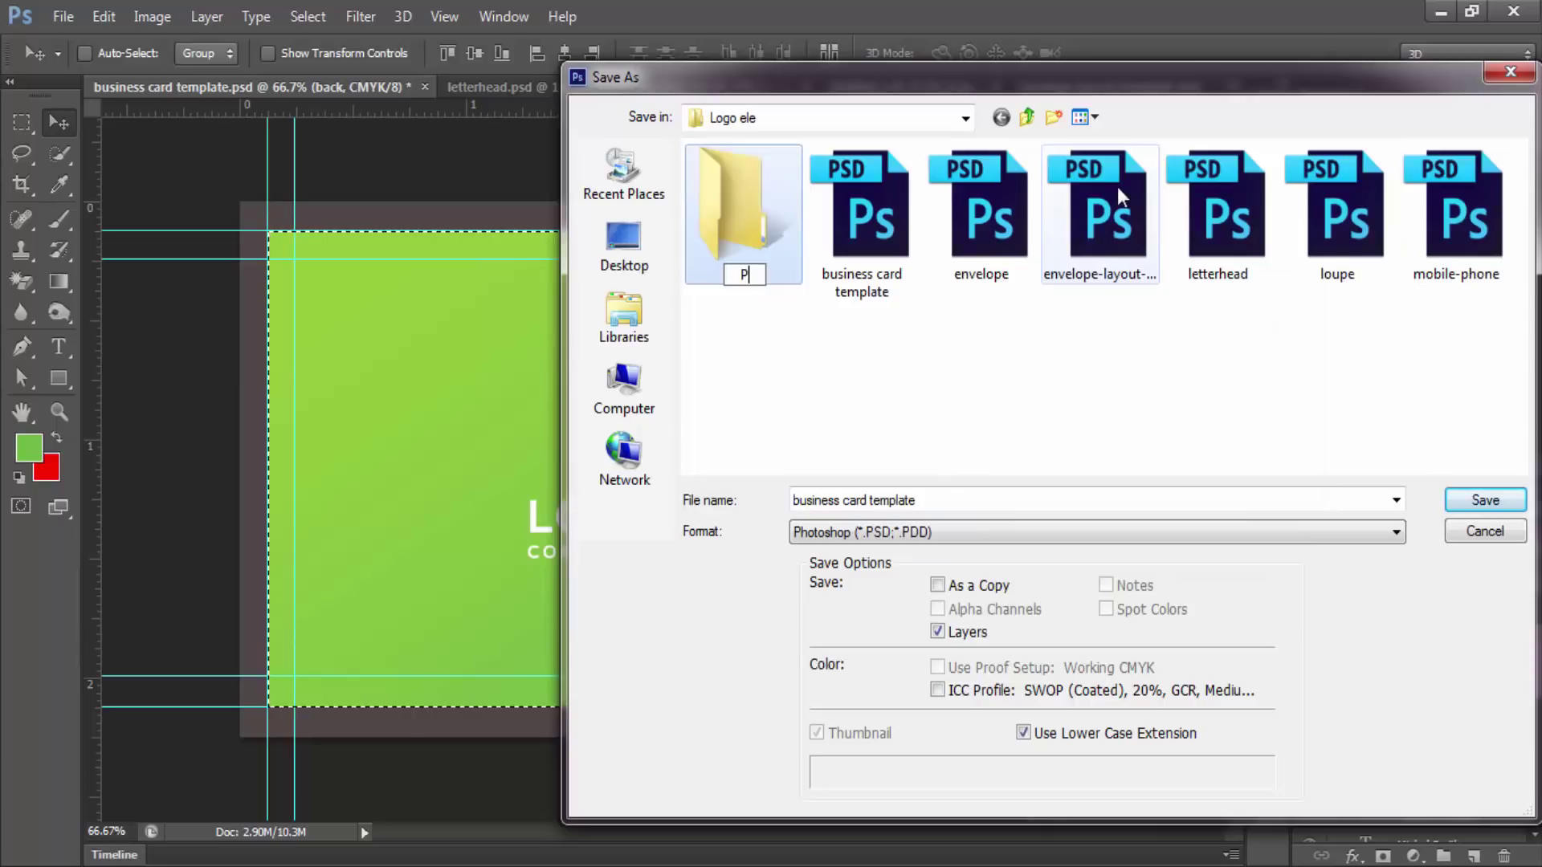
pyautogui.write(' R')
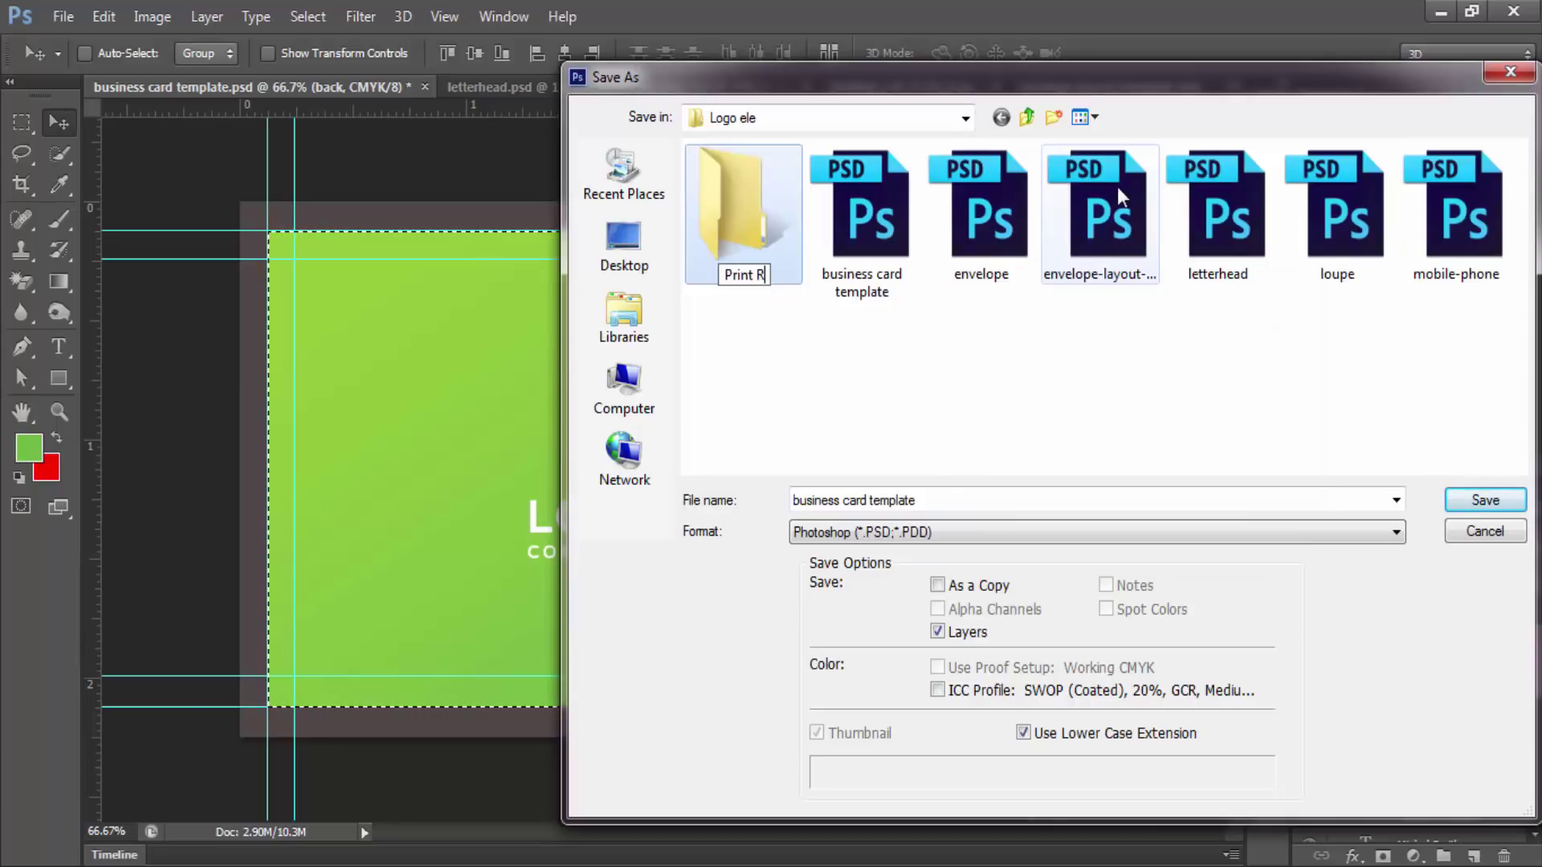
pyautogui.write('eady file')
pyautogui.press('Return')
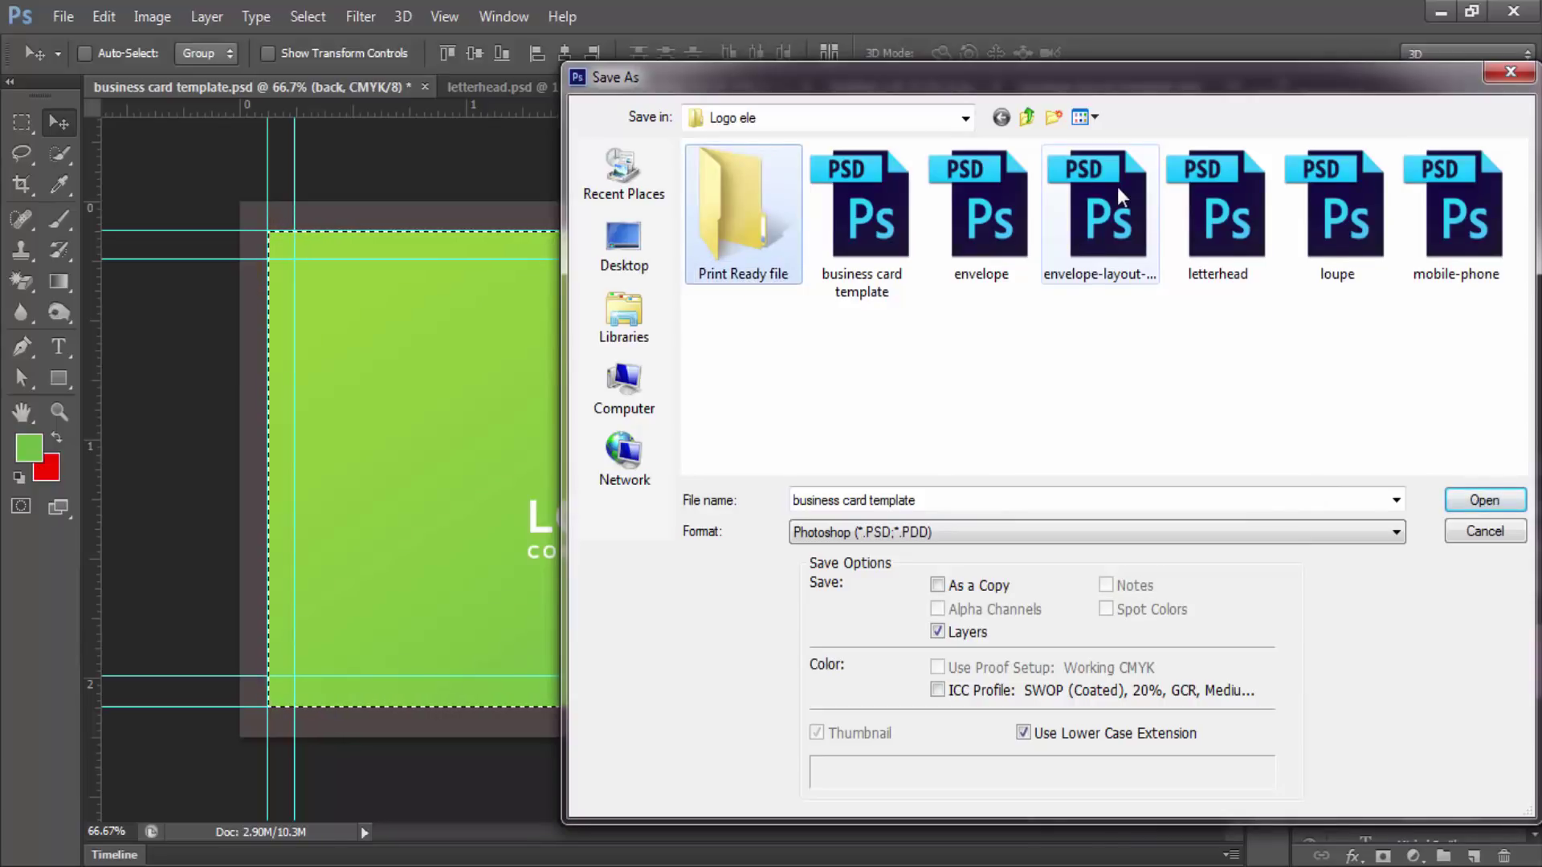
pyautogui.press('Return')
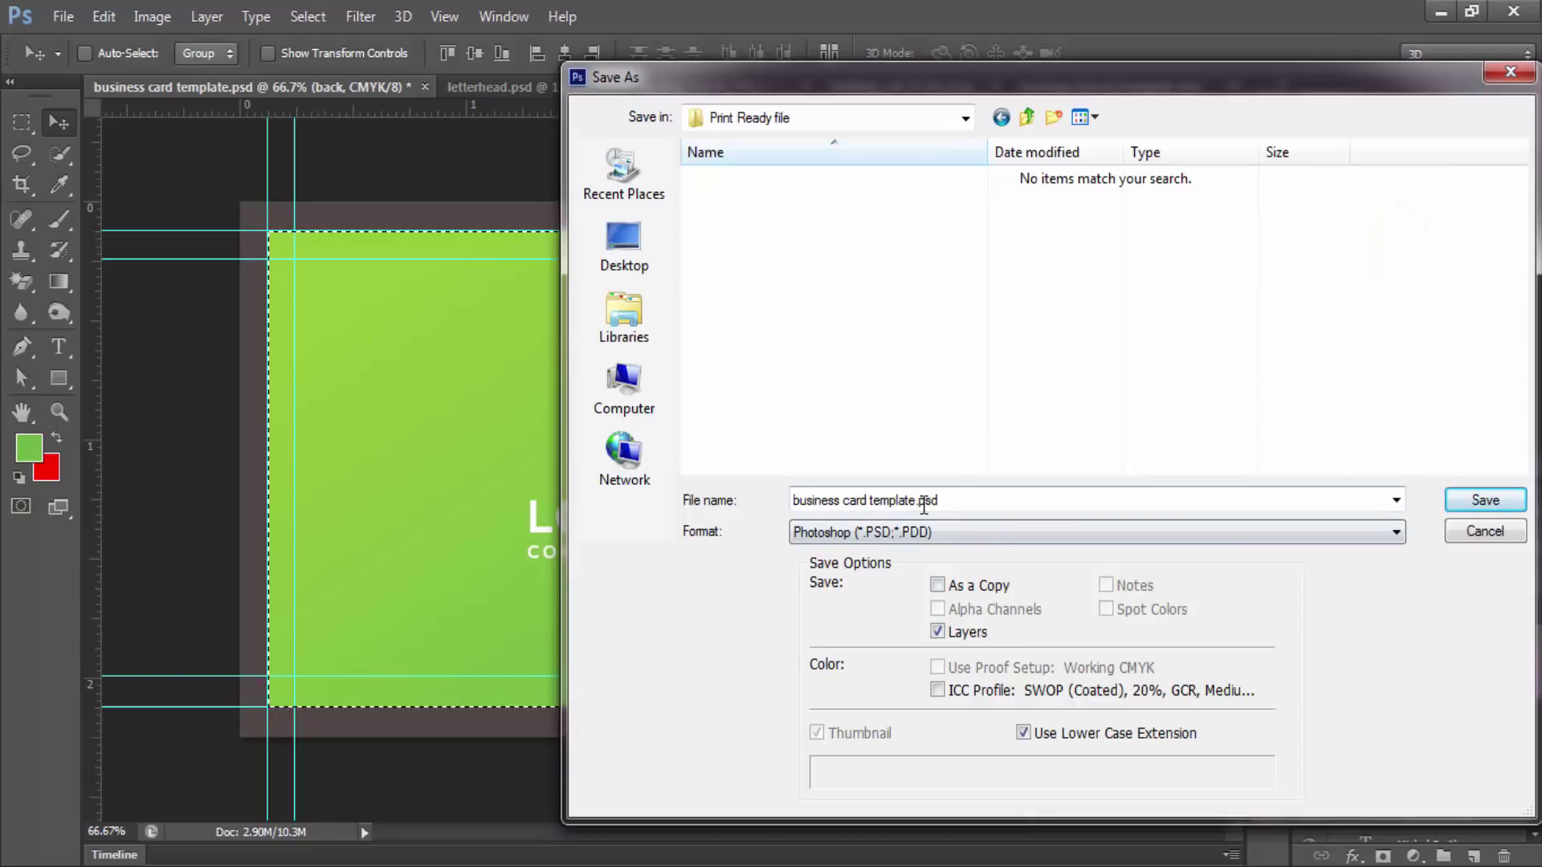
# - Save as Photoshop PDF named 'business card back', accepting the default PDF settings and warning
pyautogui.click(918, 501)
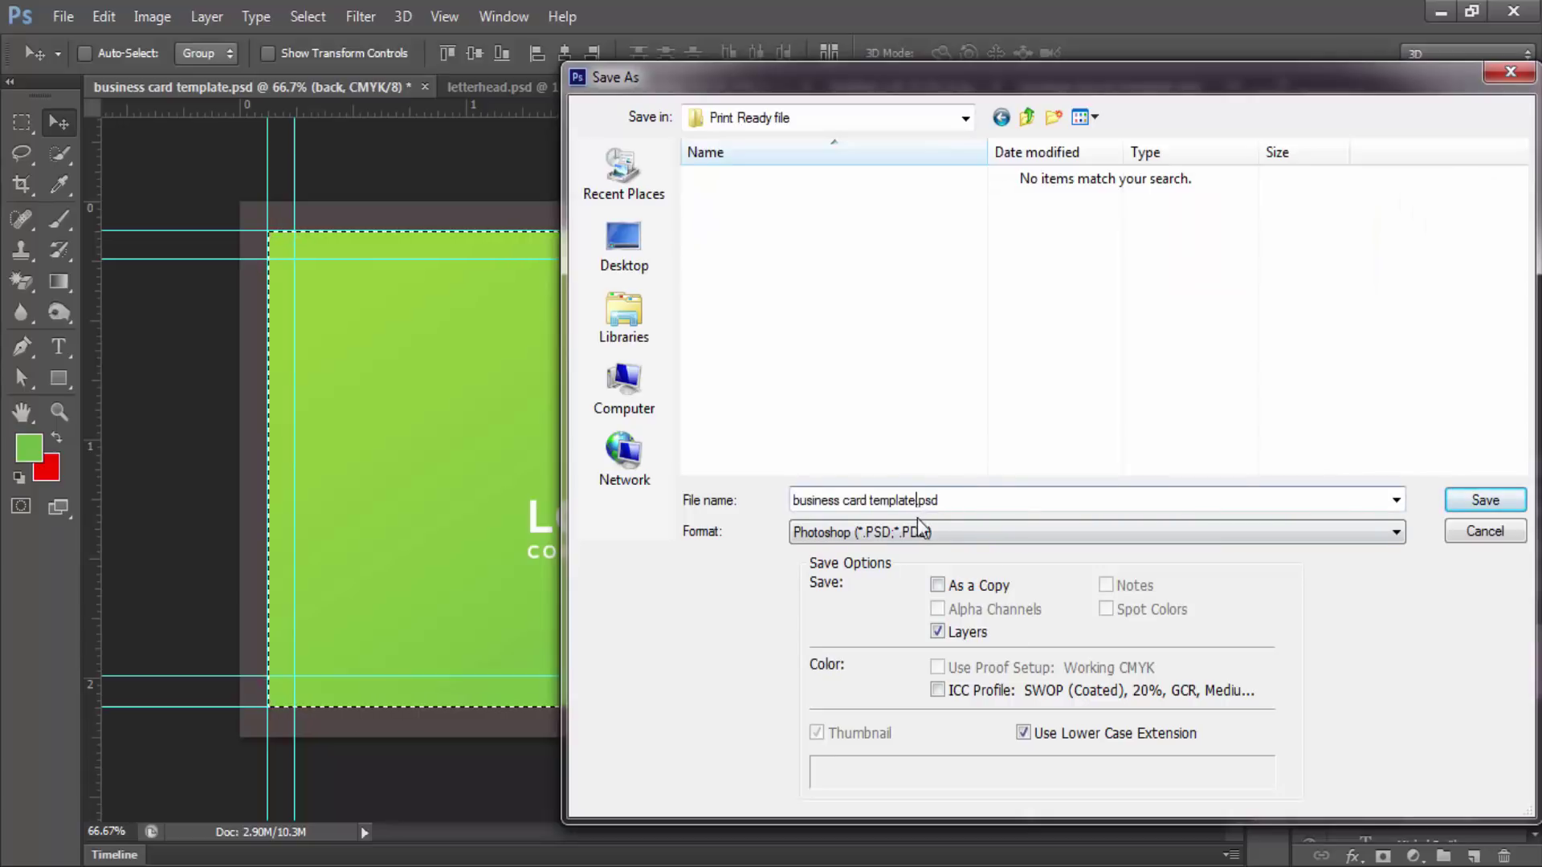
pyautogui.click(1045, 534)
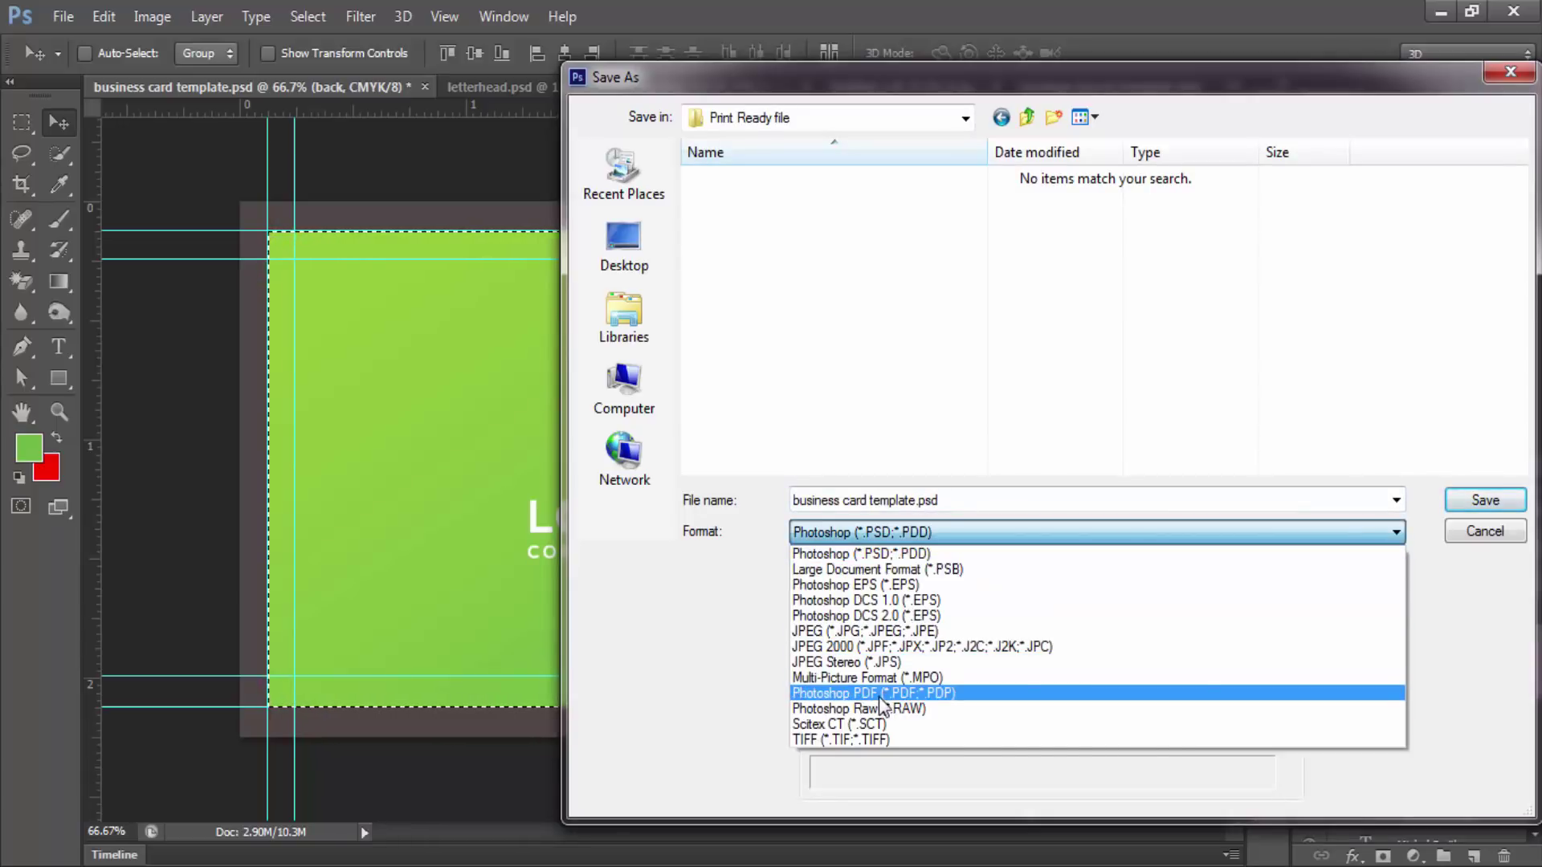
pyautogui.click(880, 695)
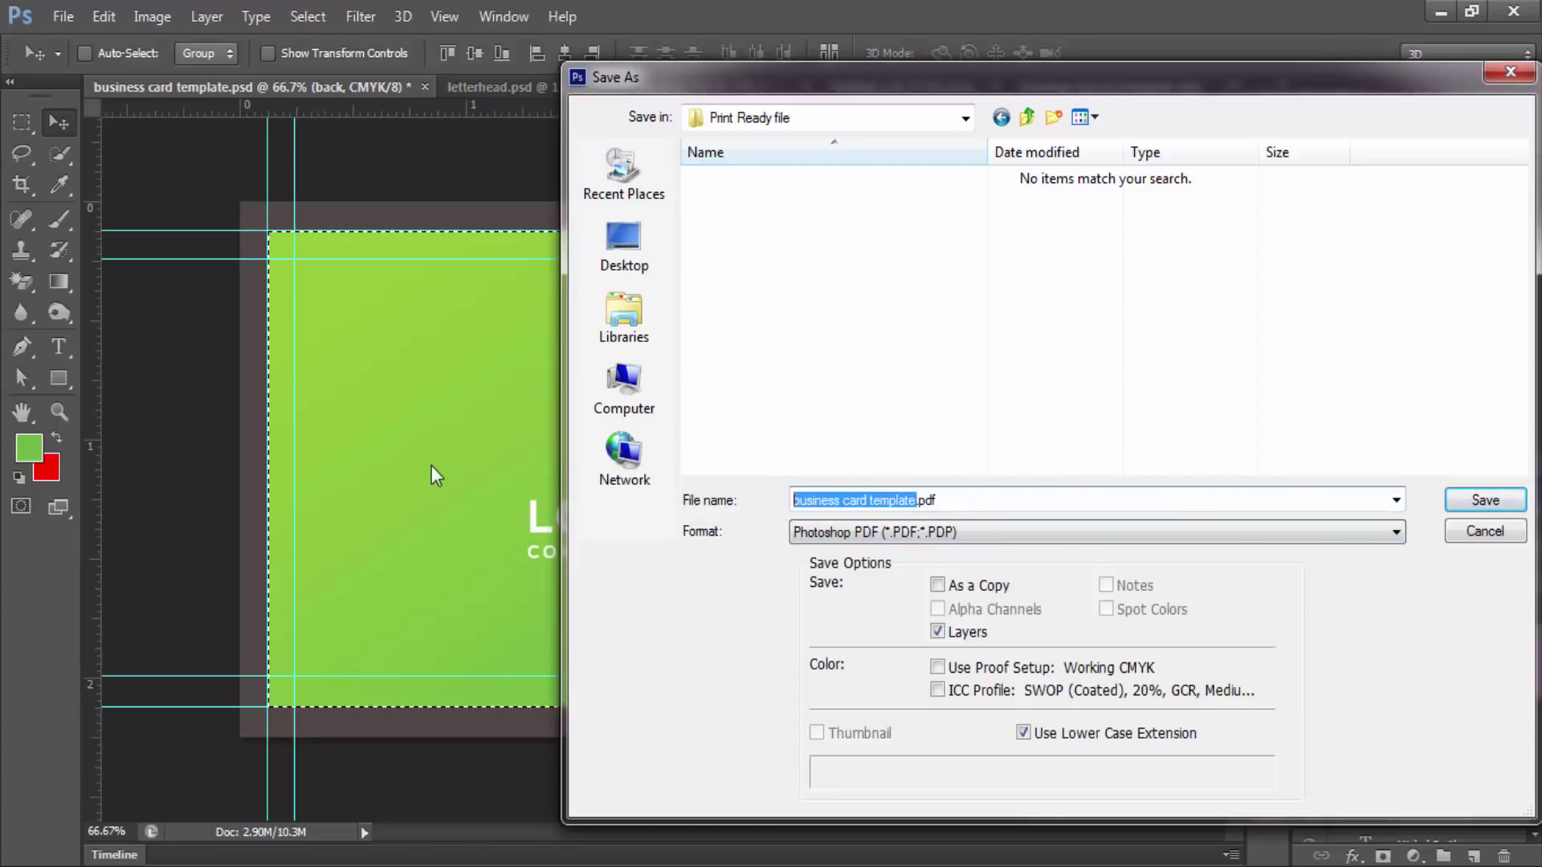
pyautogui.write('b')
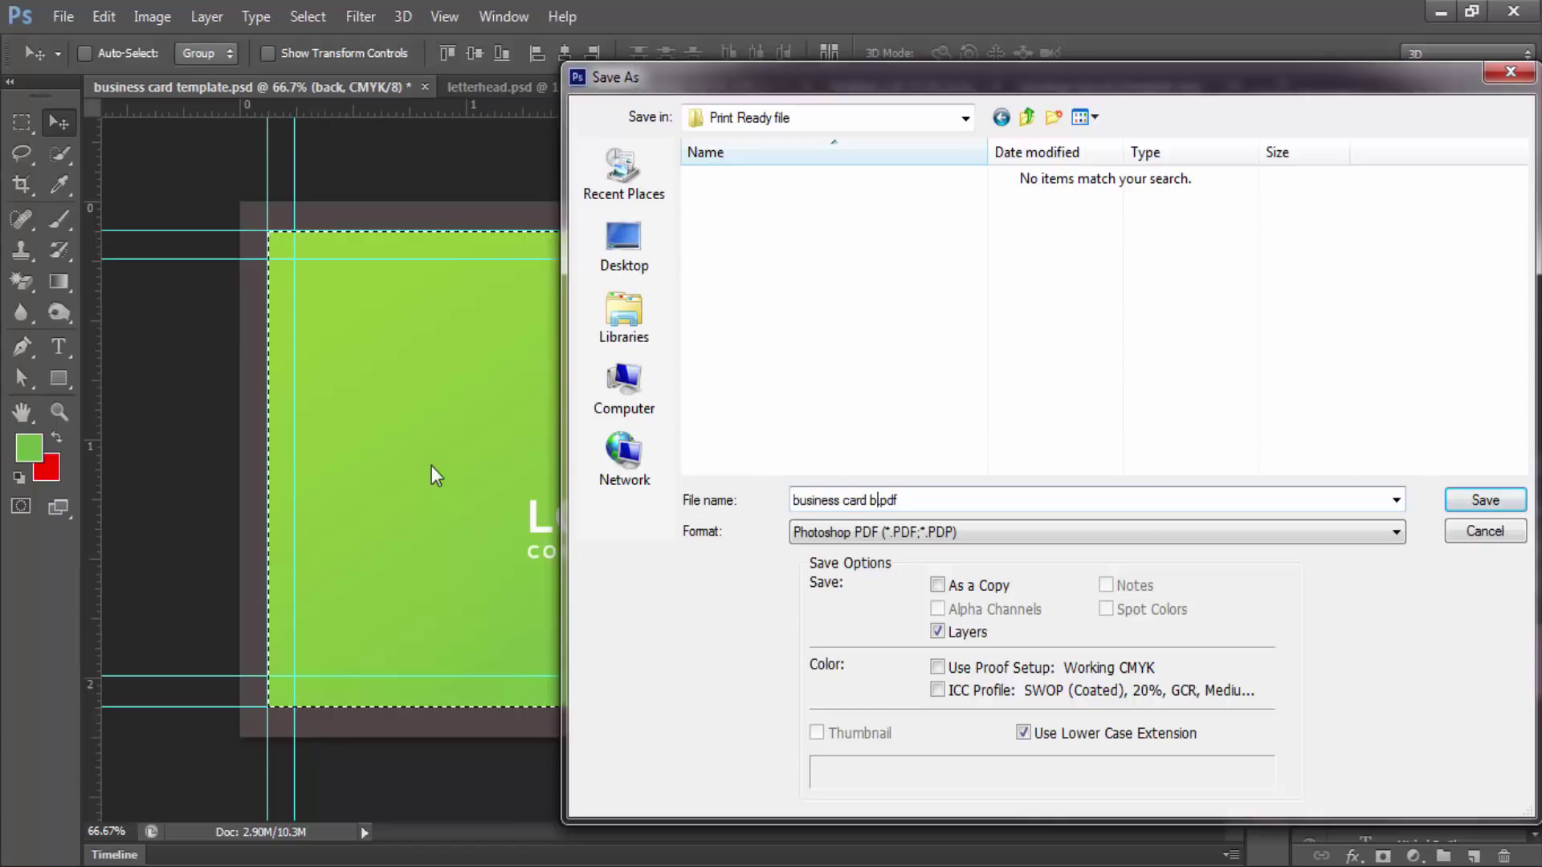
pyautogui.write('ack')
pyautogui.press('Return')
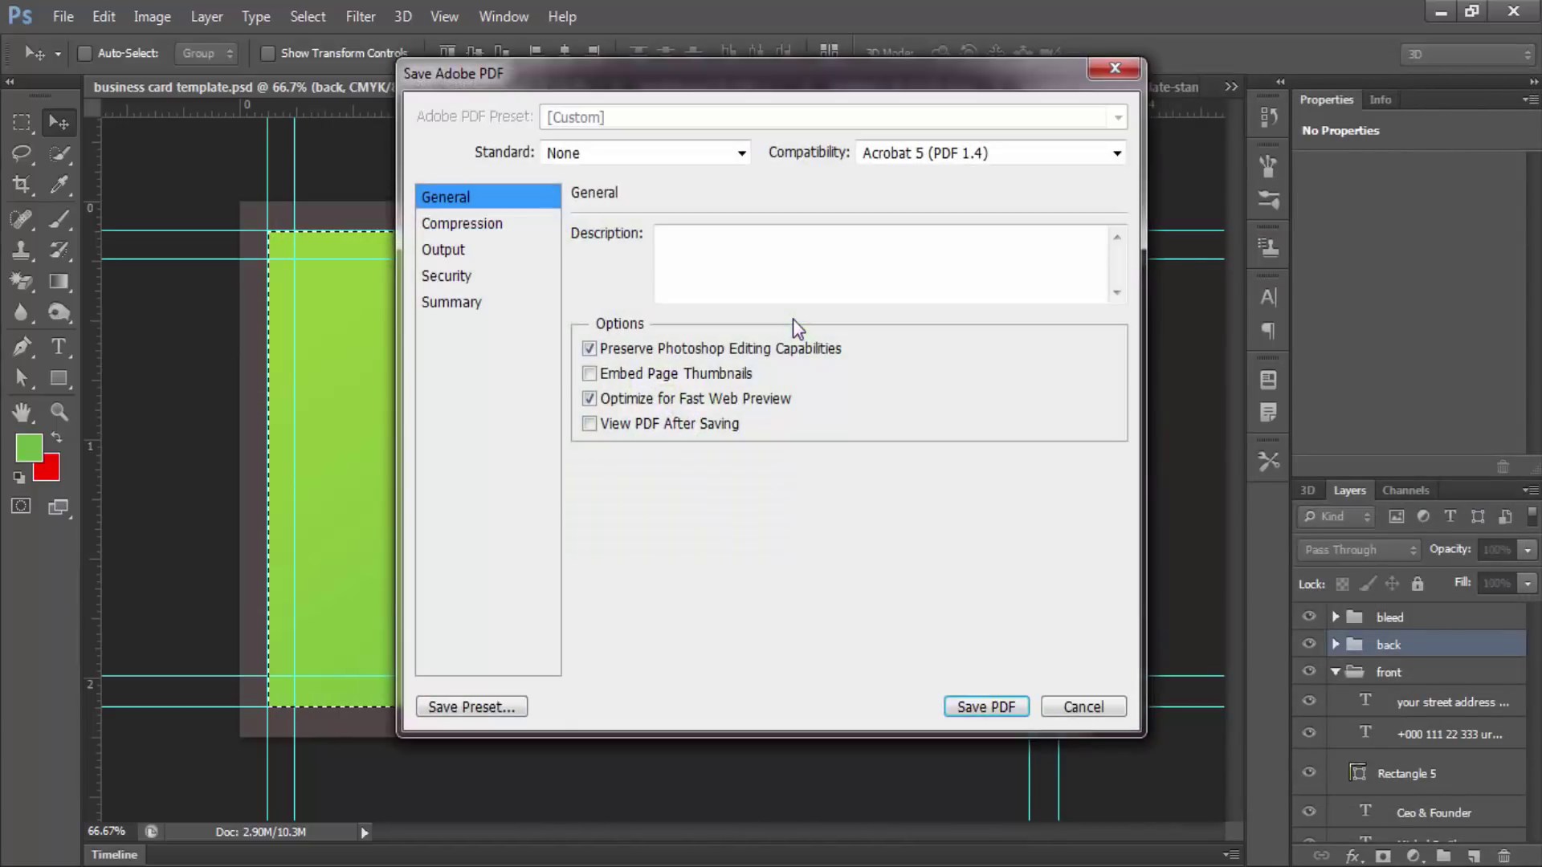
pyautogui.click(988, 710)
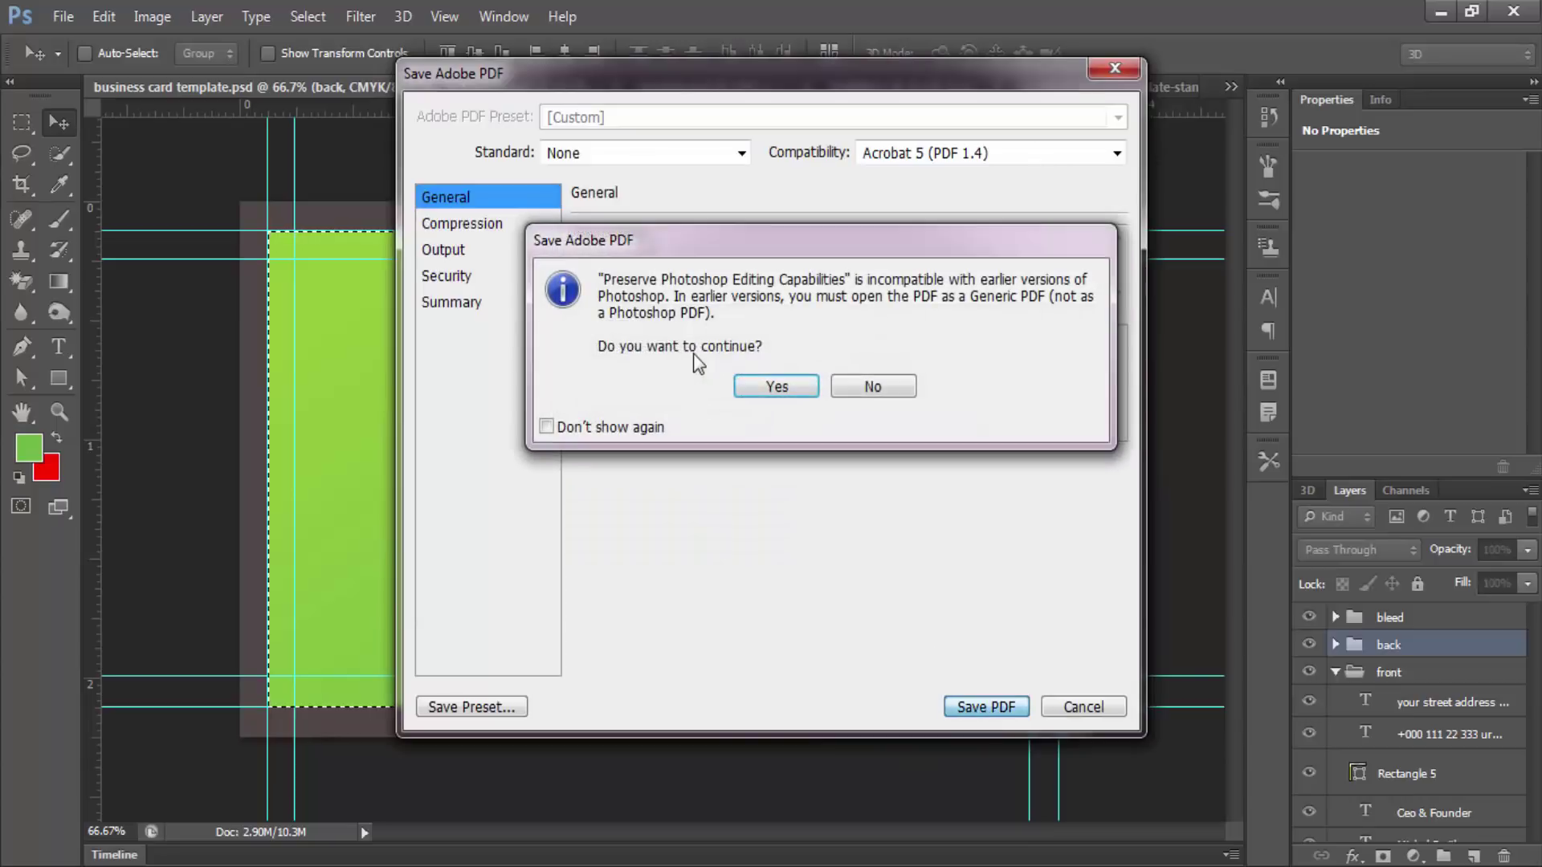
pyautogui.click(744, 390)
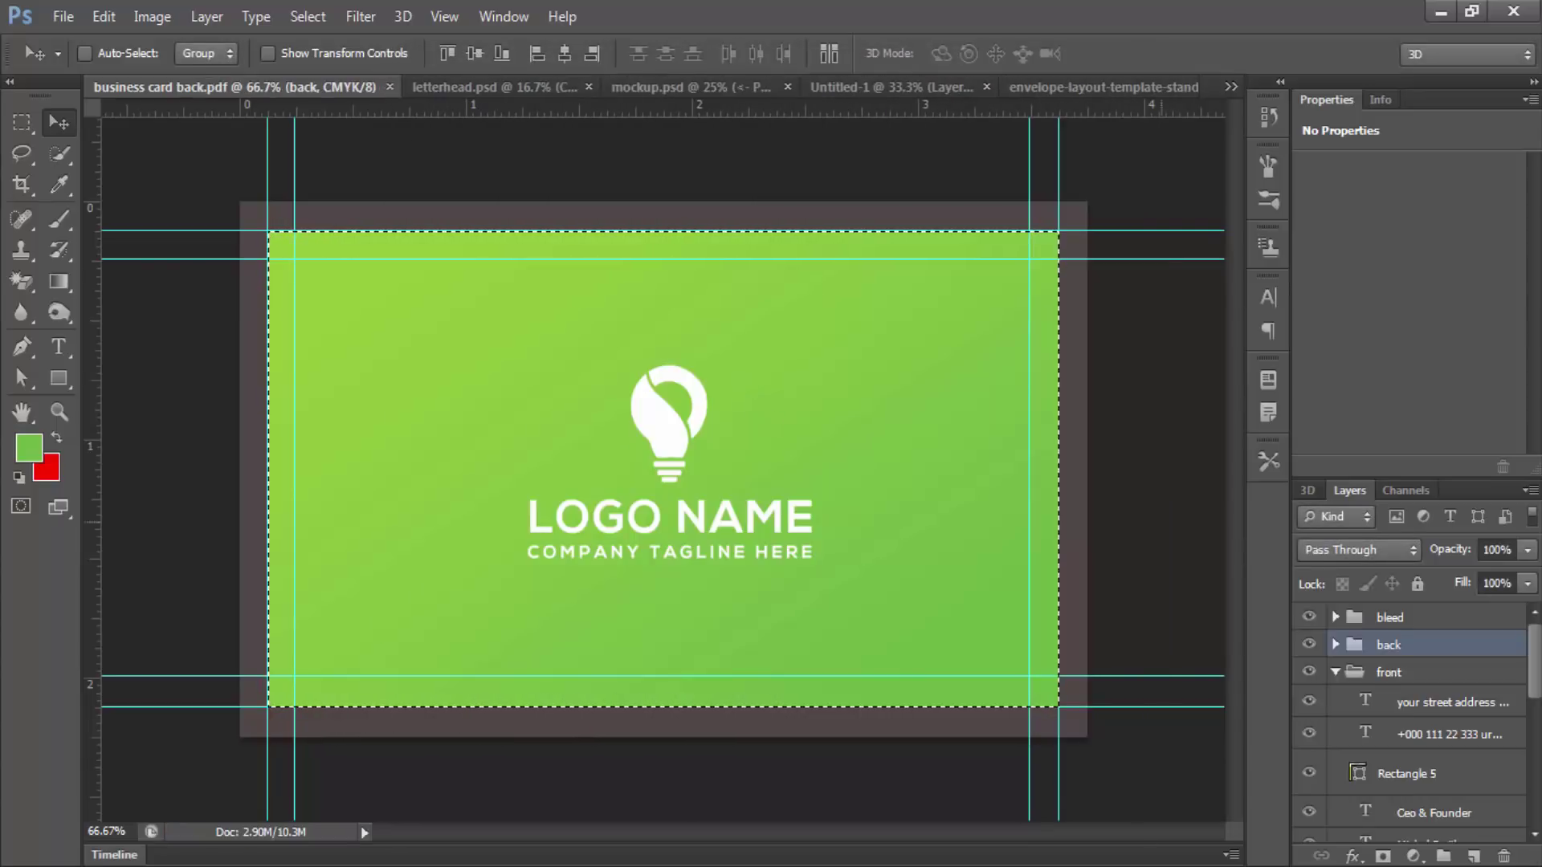
# - Hide the bleed group so the green back side fills the canvas
pyautogui.click(1309, 644)
pyautogui.click(1309, 673)
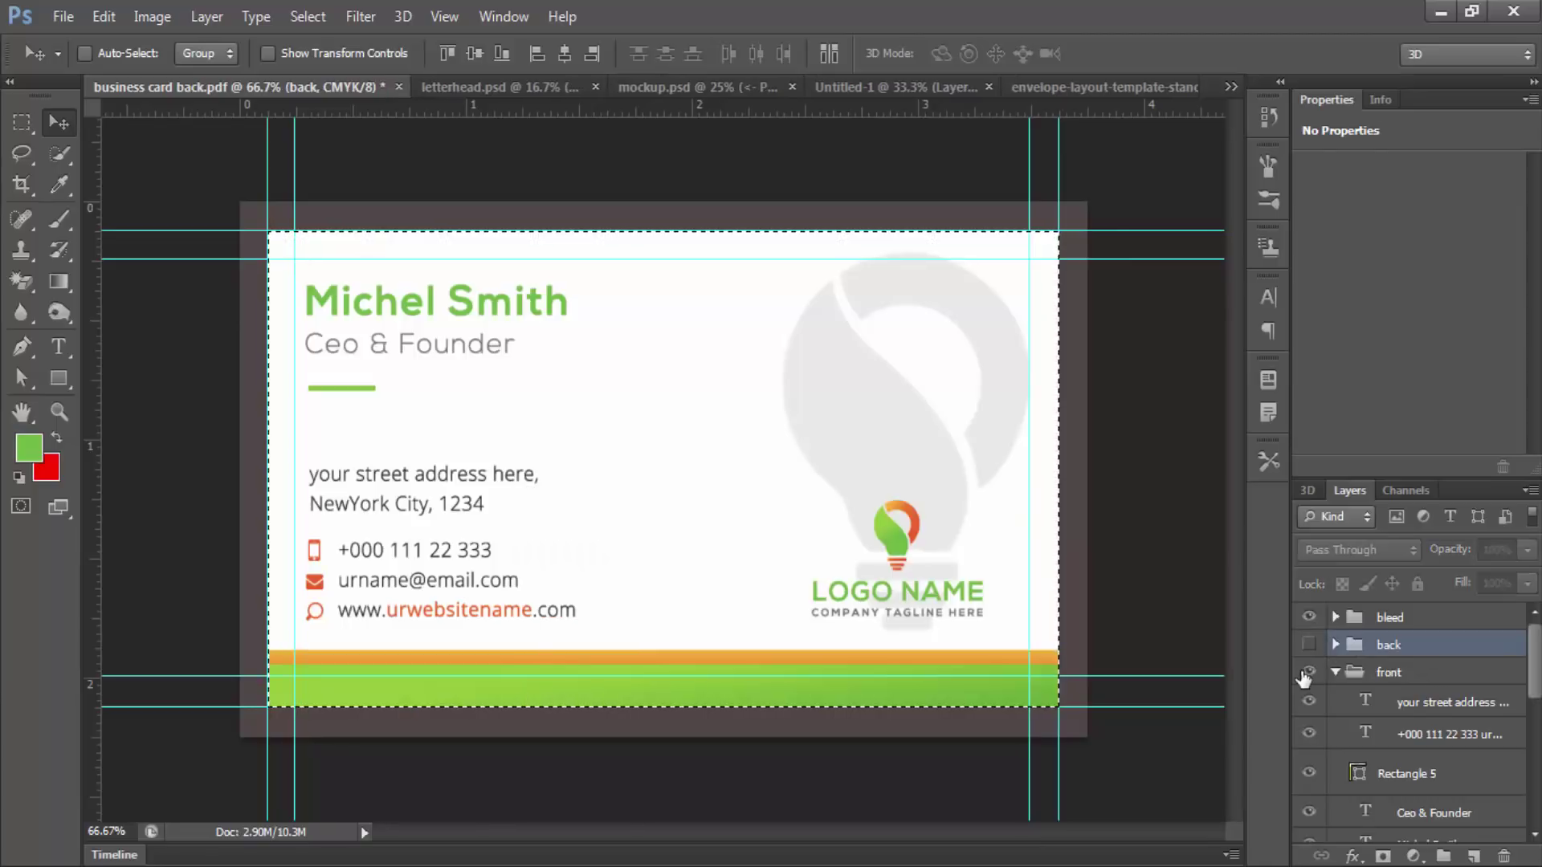
pyautogui.hotkey('ctrl', 'shift', 's')
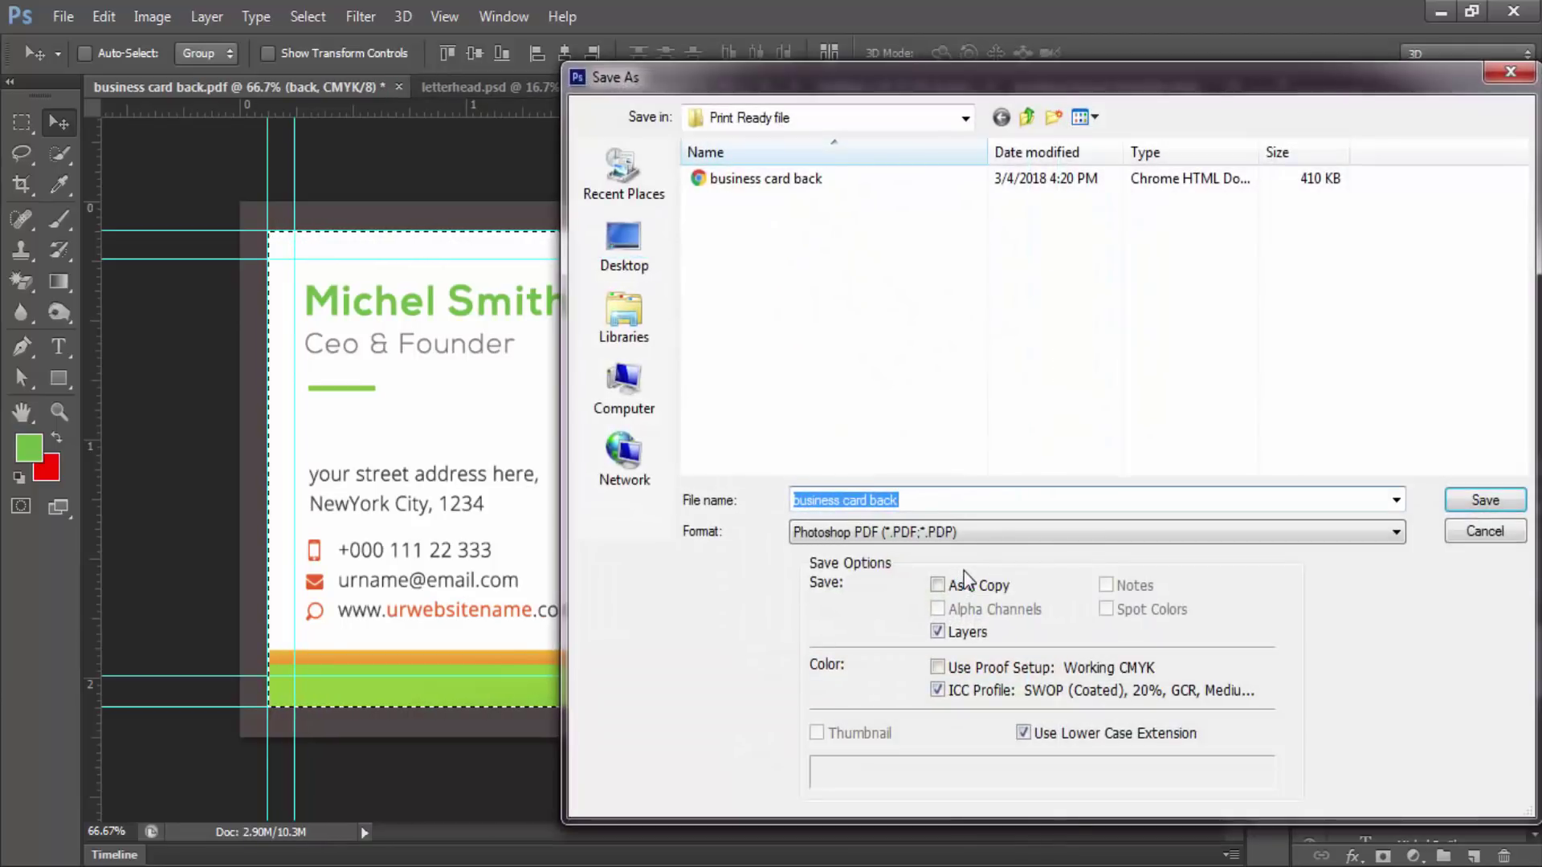
pyautogui.click(1478, 531)
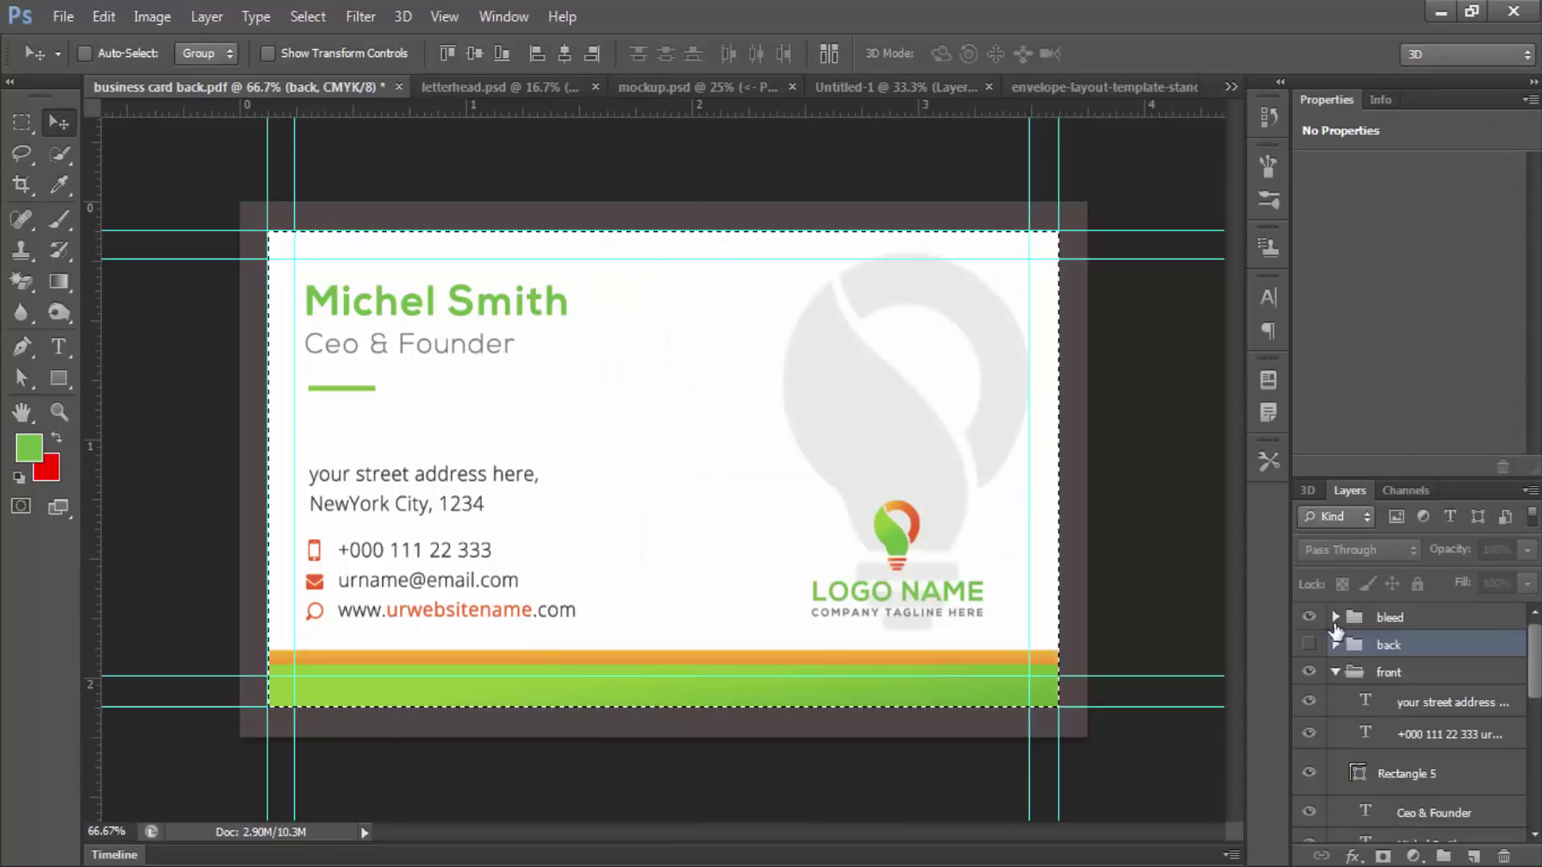
pyautogui.click(1309, 672)
pyautogui.click(1309, 616)
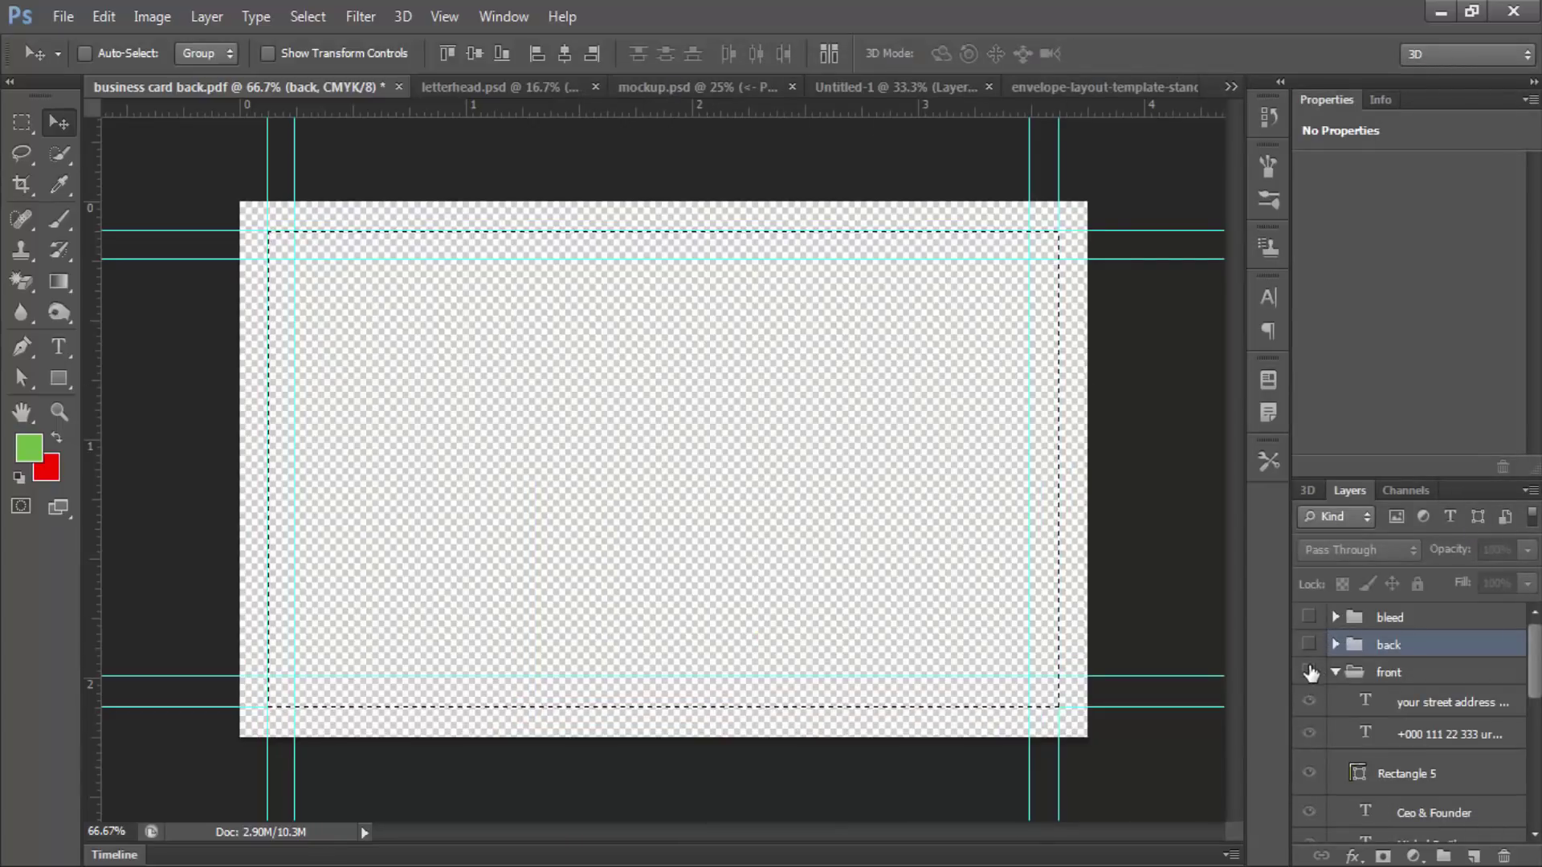
pyautogui.click(1309, 672)
pyautogui.click(1309, 644)
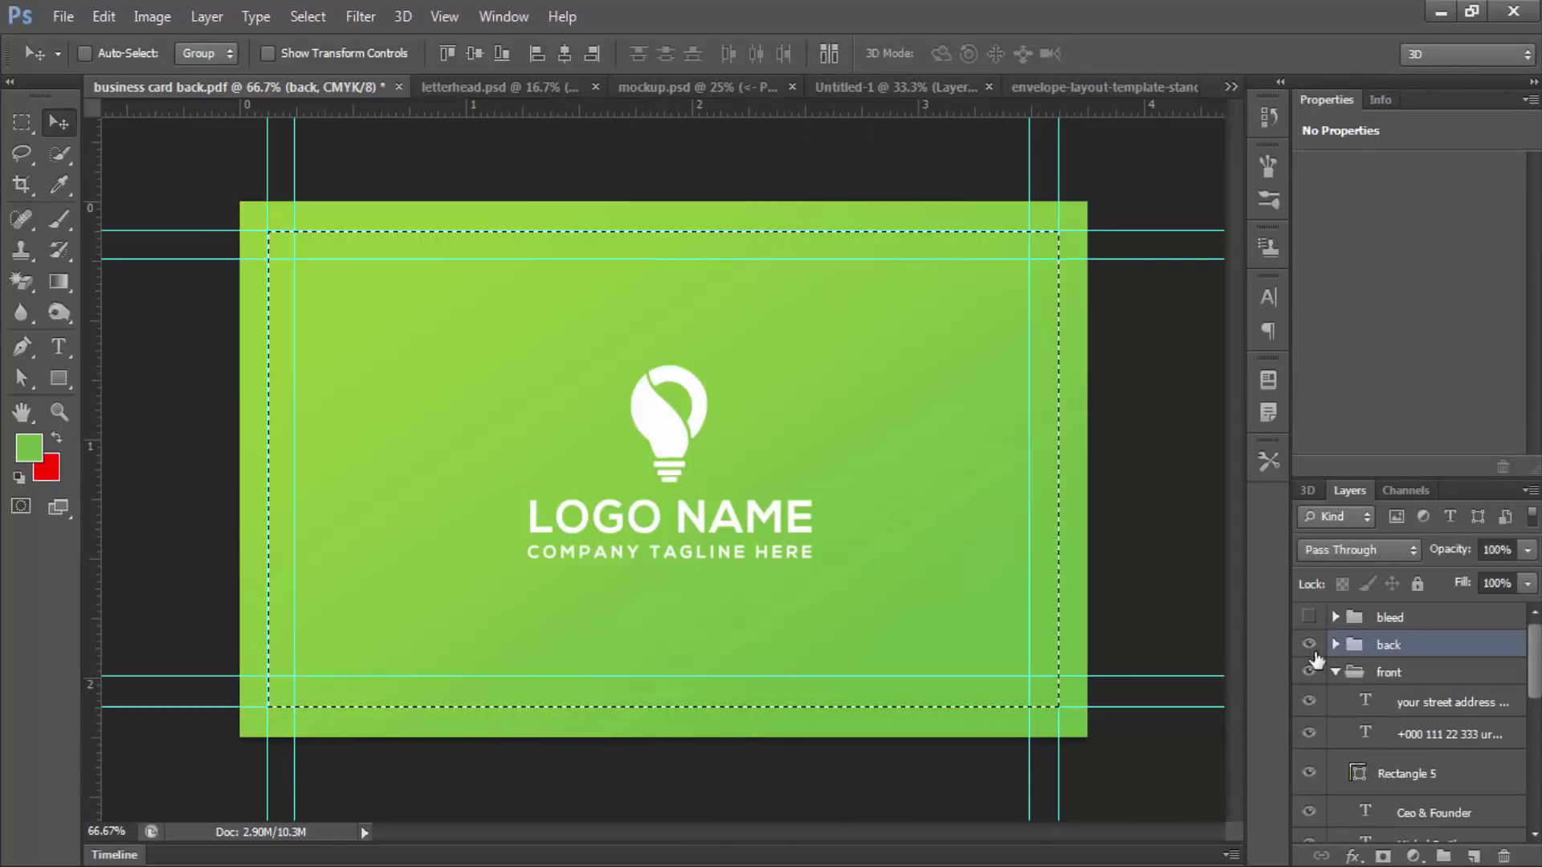
# - Re-save as Photoshop PDF over business card back.pdf, confirming the replacement
pyautogui.hotkey('ctrl', 'shift', 's')
pyautogui.click(902, 532)
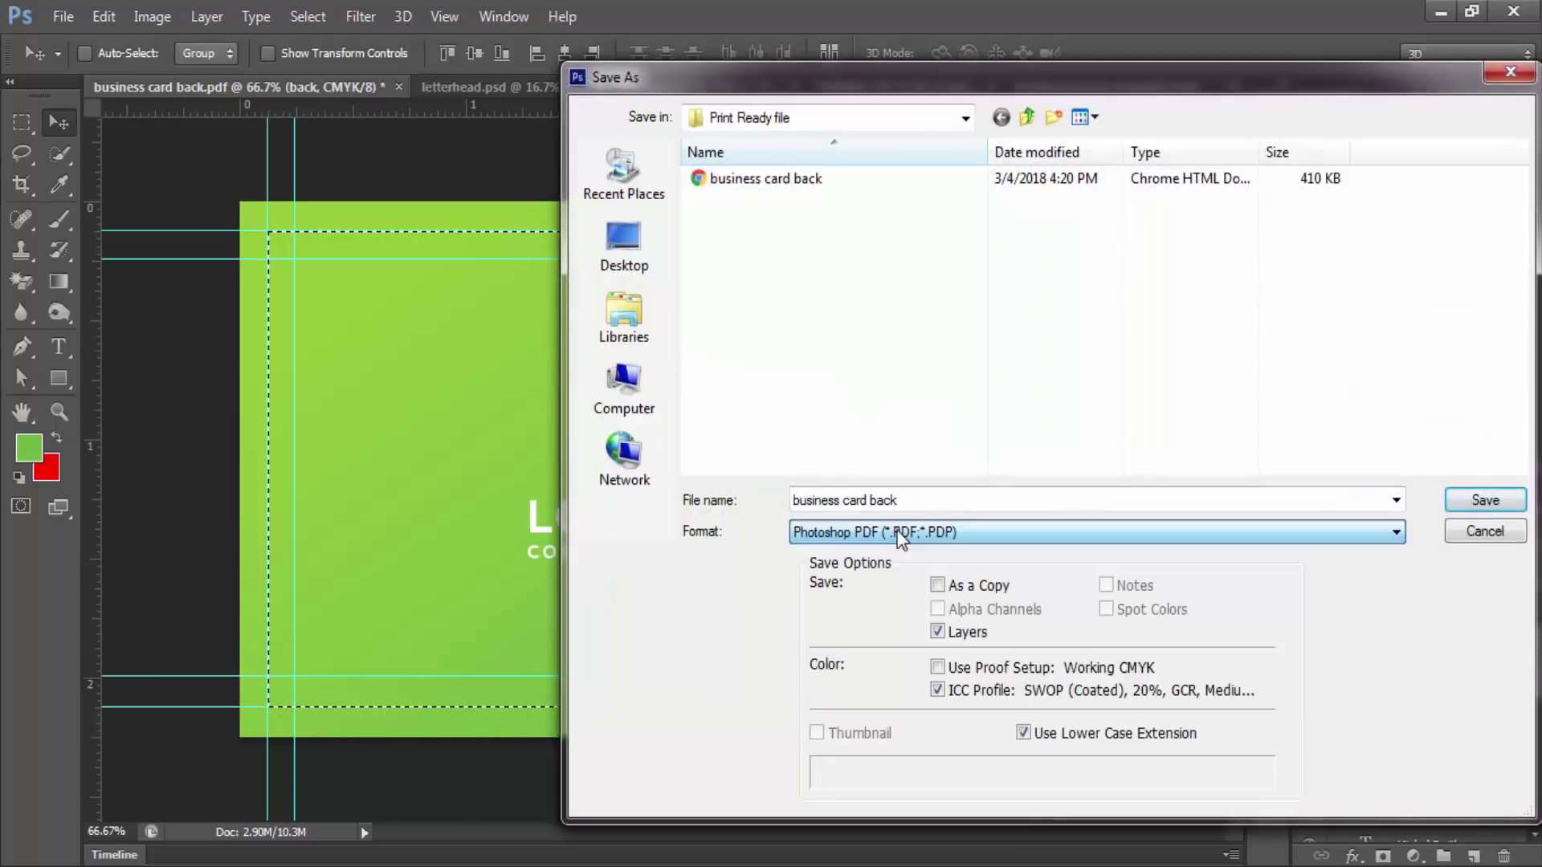
pyautogui.click(747, 180)
pyautogui.click(1498, 506)
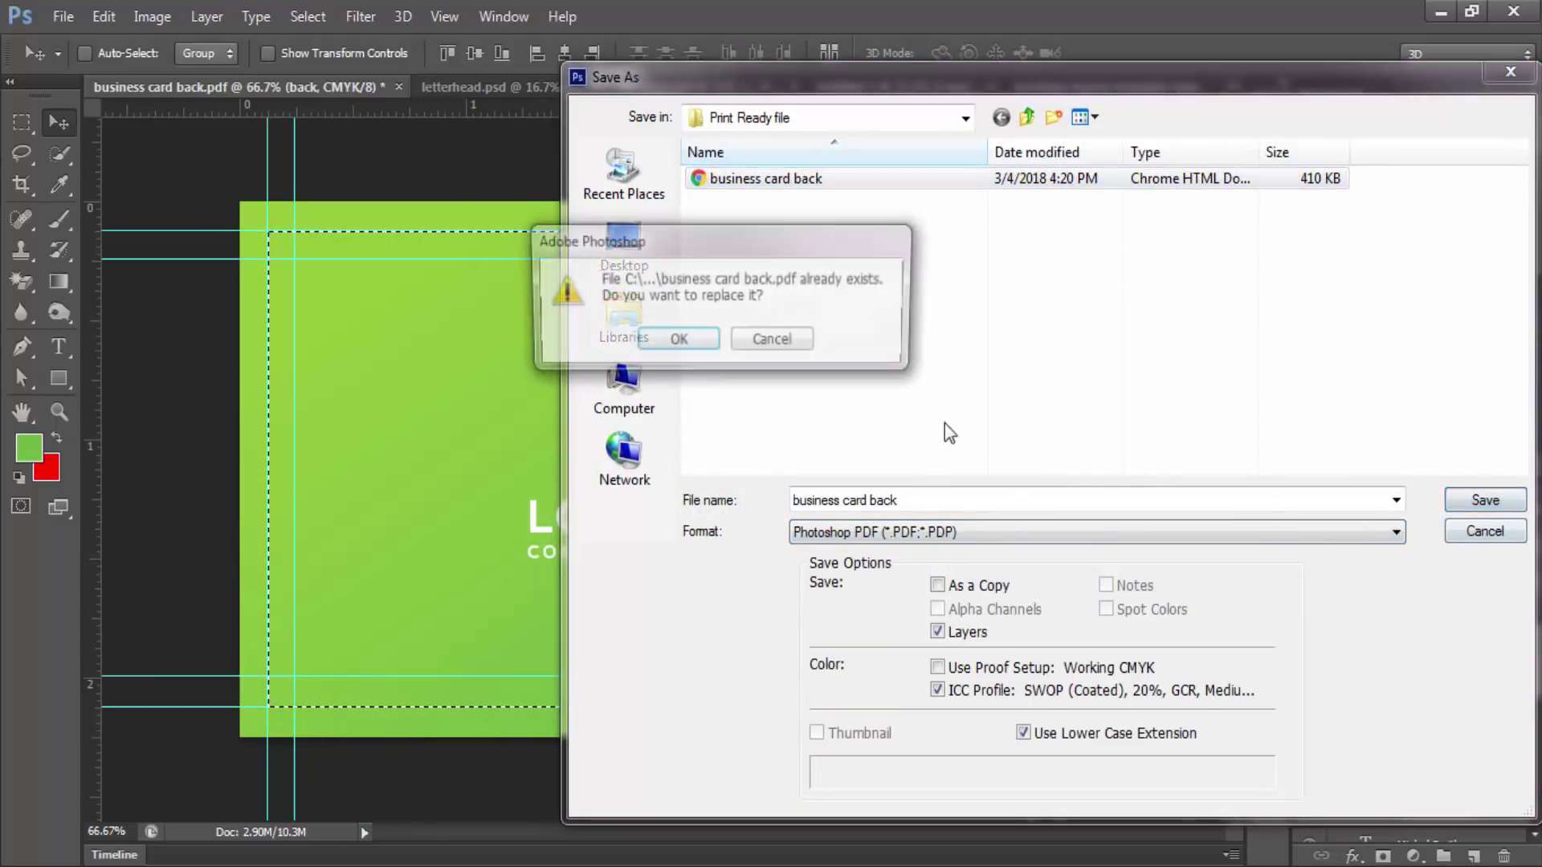
pyautogui.click(711, 337)
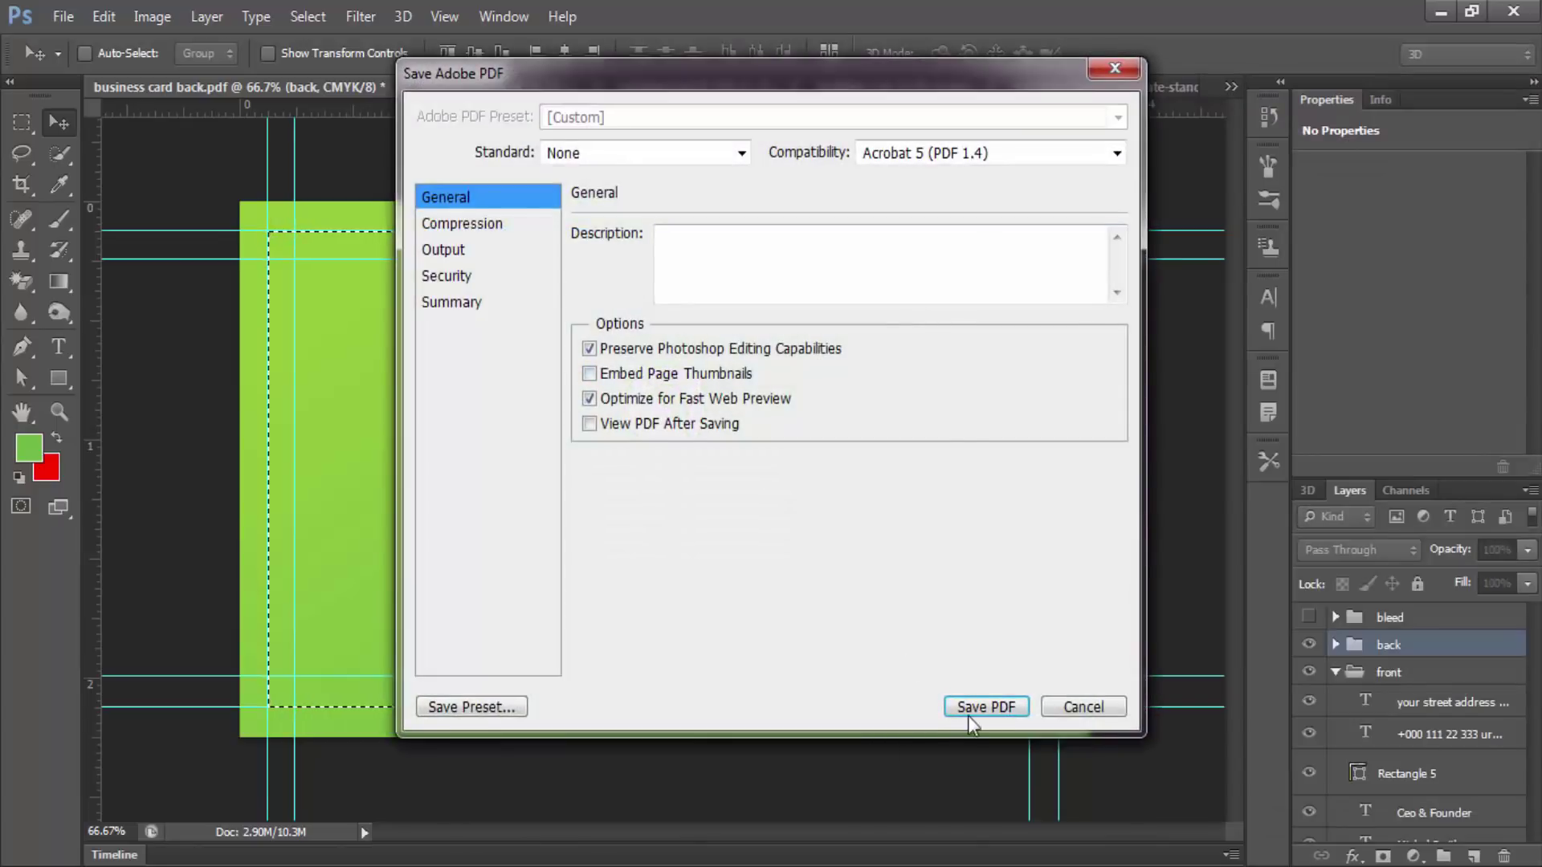
pyautogui.click(969, 710)
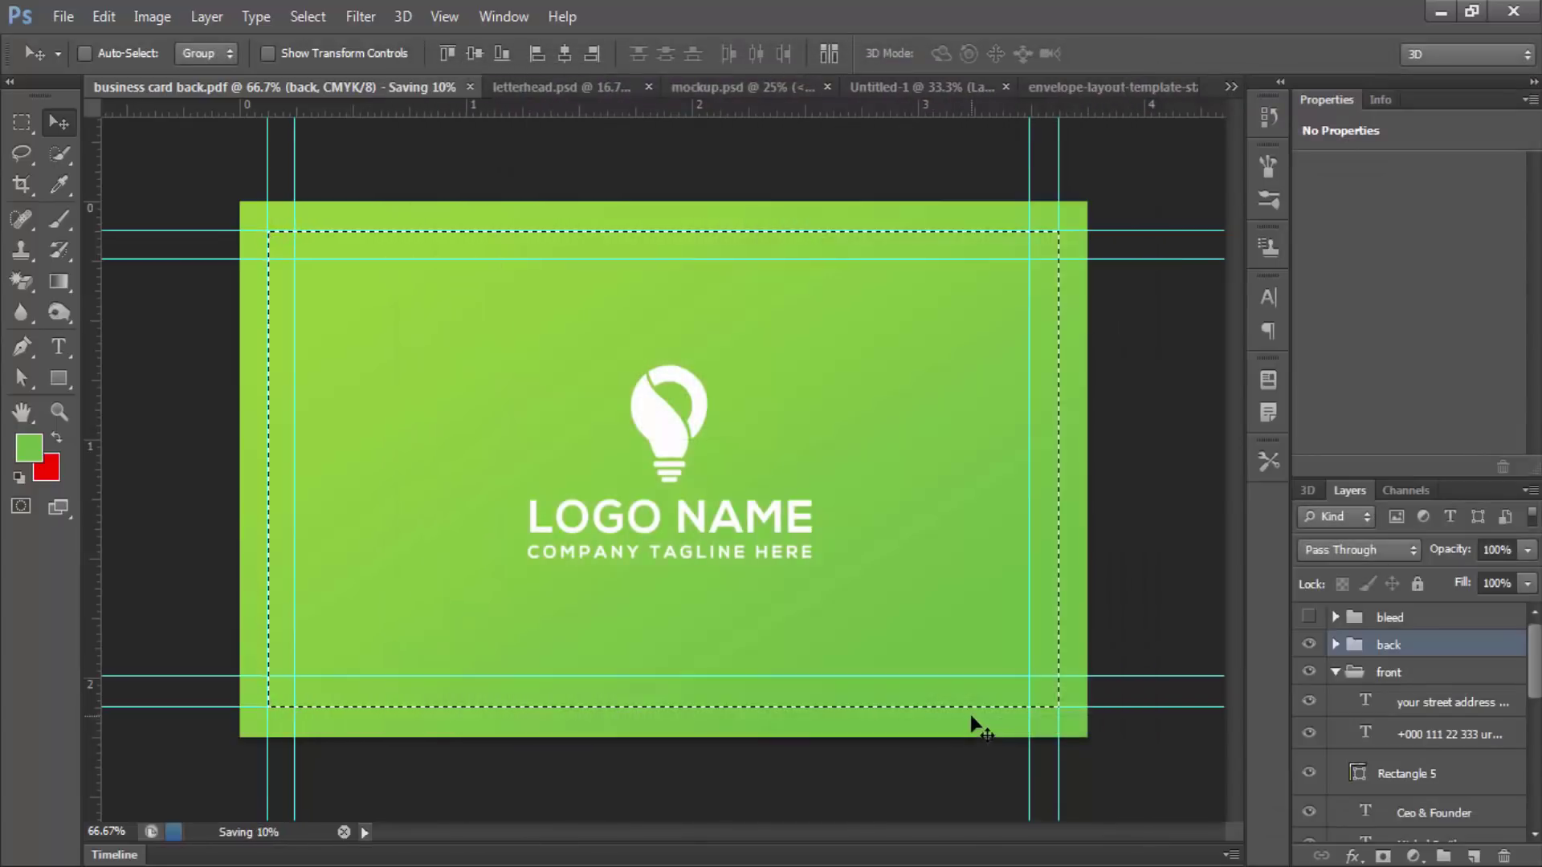
# - Hide the back group, show the front card design and deselect
pyautogui.click(1309, 644)
pyautogui.click(1309, 673)
pyautogui.hotkey('ctrl', 'd')
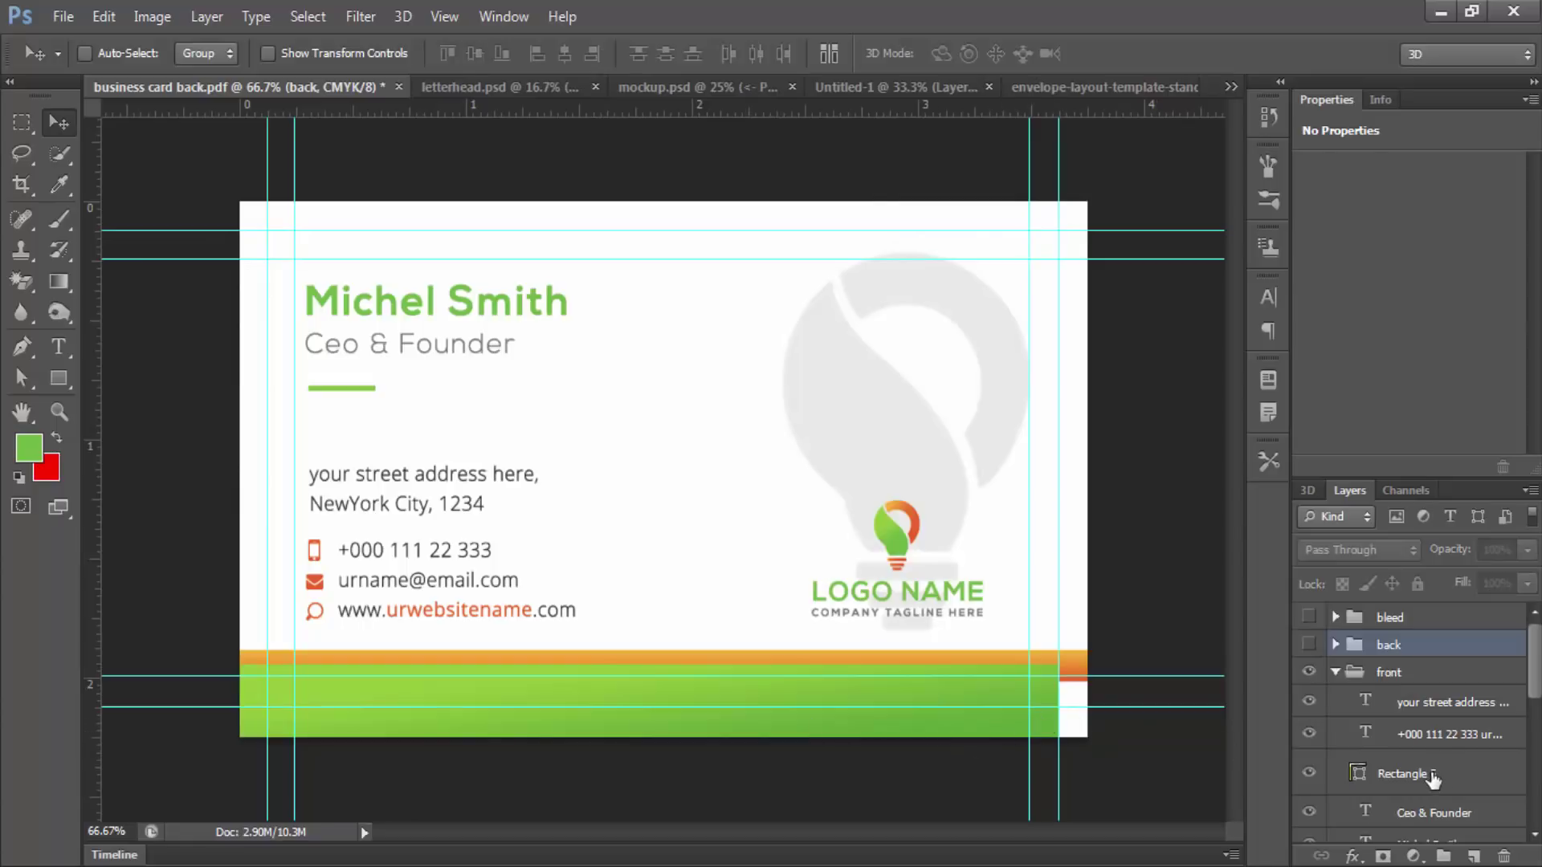
# - Stretch Rectangle 3's green bar to the card's right edge using Path Selection
pyautogui.click(1402, 774)
pyautogui.press('a')
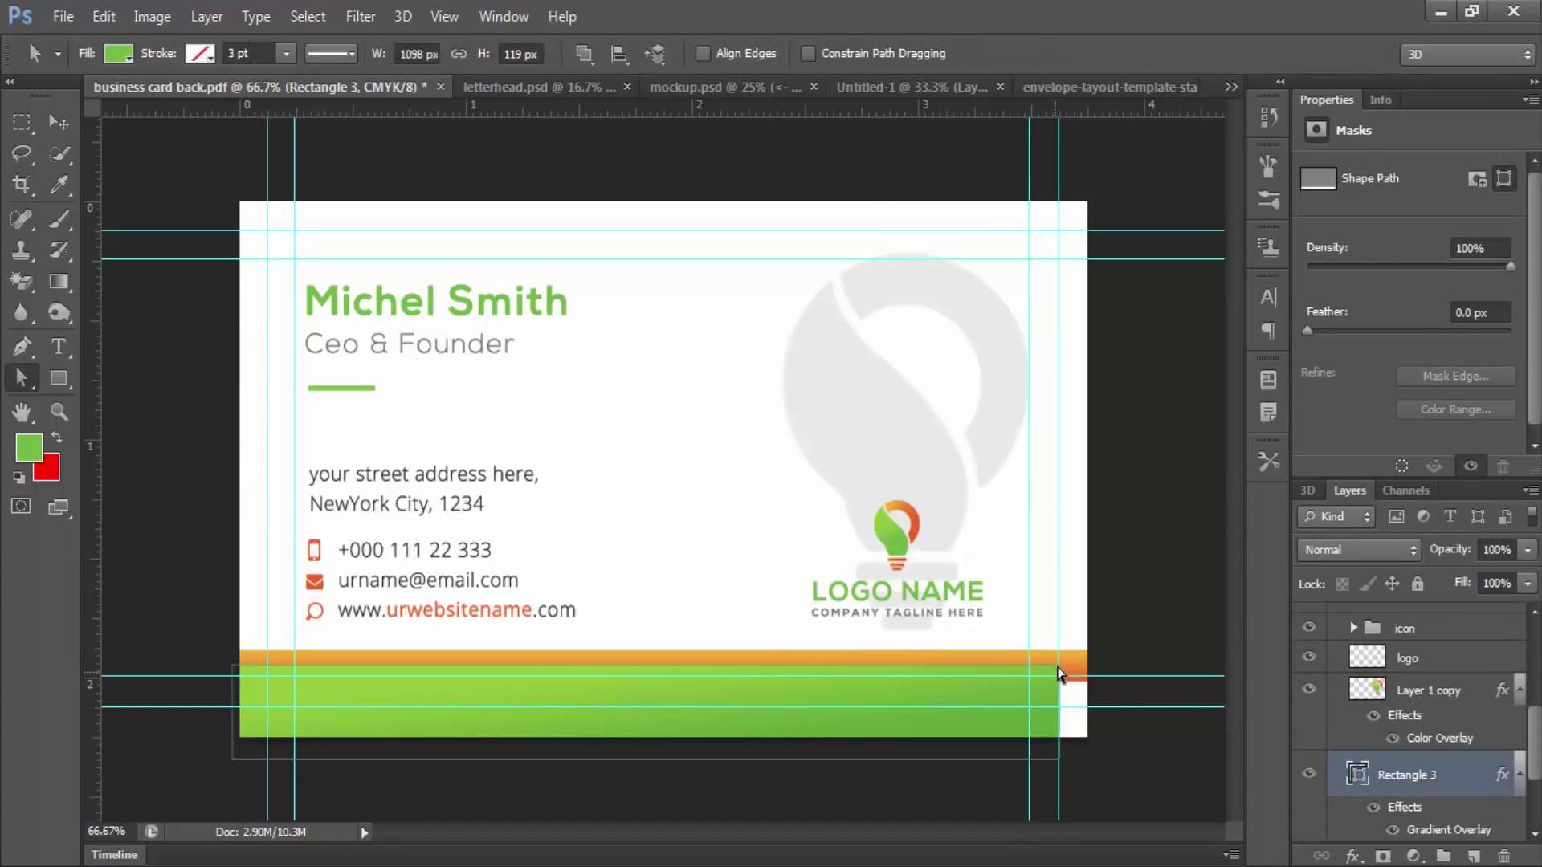
pyautogui.click(1057, 681)
pyautogui.moveTo(1062, 707); pyautogui.dragTo(1089, 708)
# - Save the card as Photoshop PDF 'business card Front' in Print Ready file
pyautogui.hotkey('ctrl', 'shift', 's')
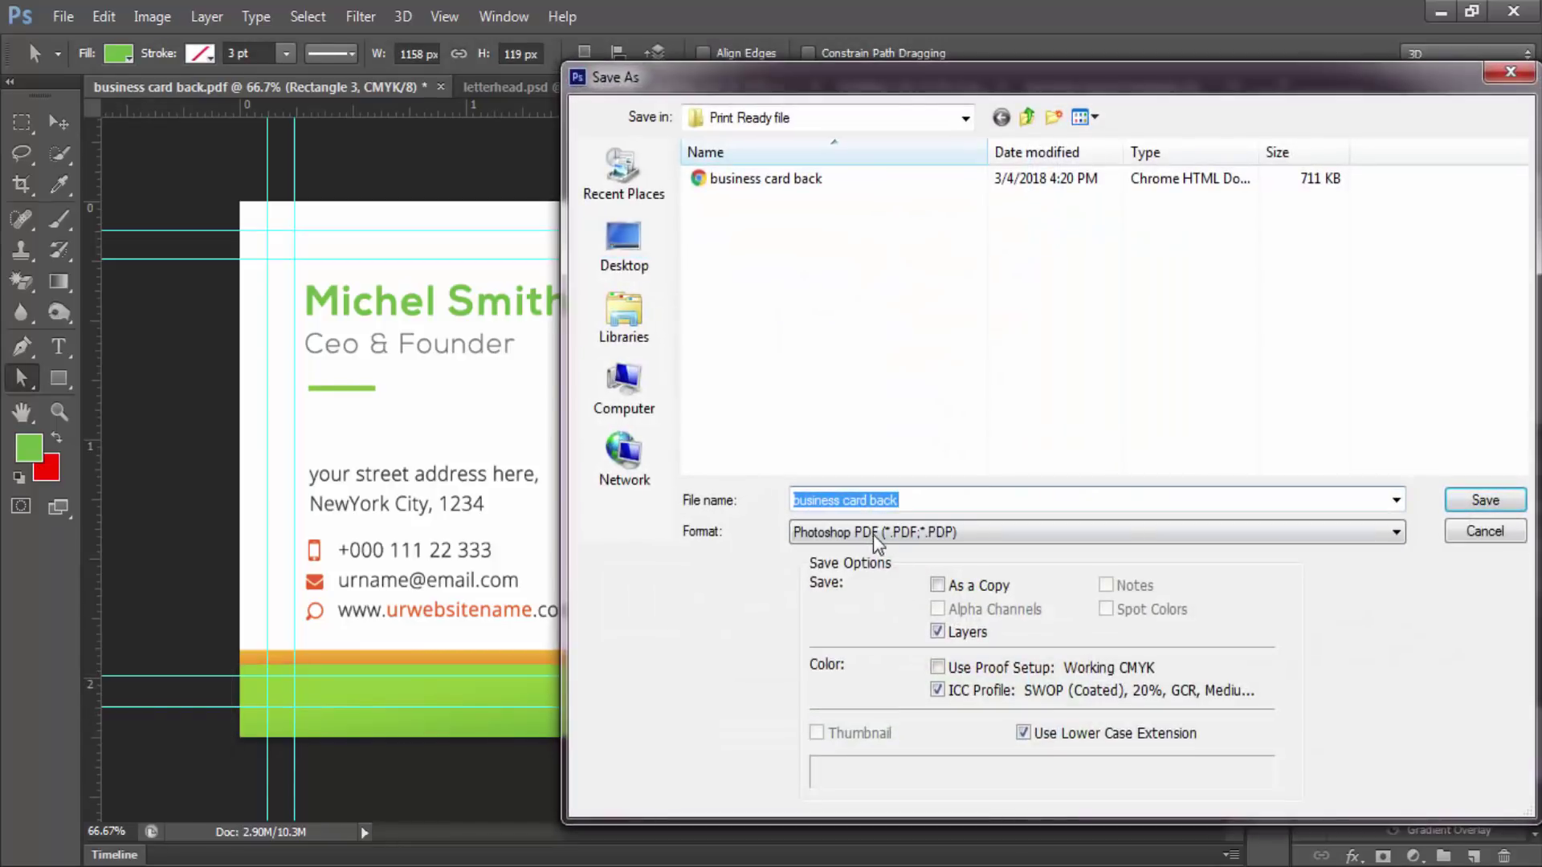
pyautogui.click(875, 532)
pyautogui.click(883, 687)
pyautogui.click(910, 502)
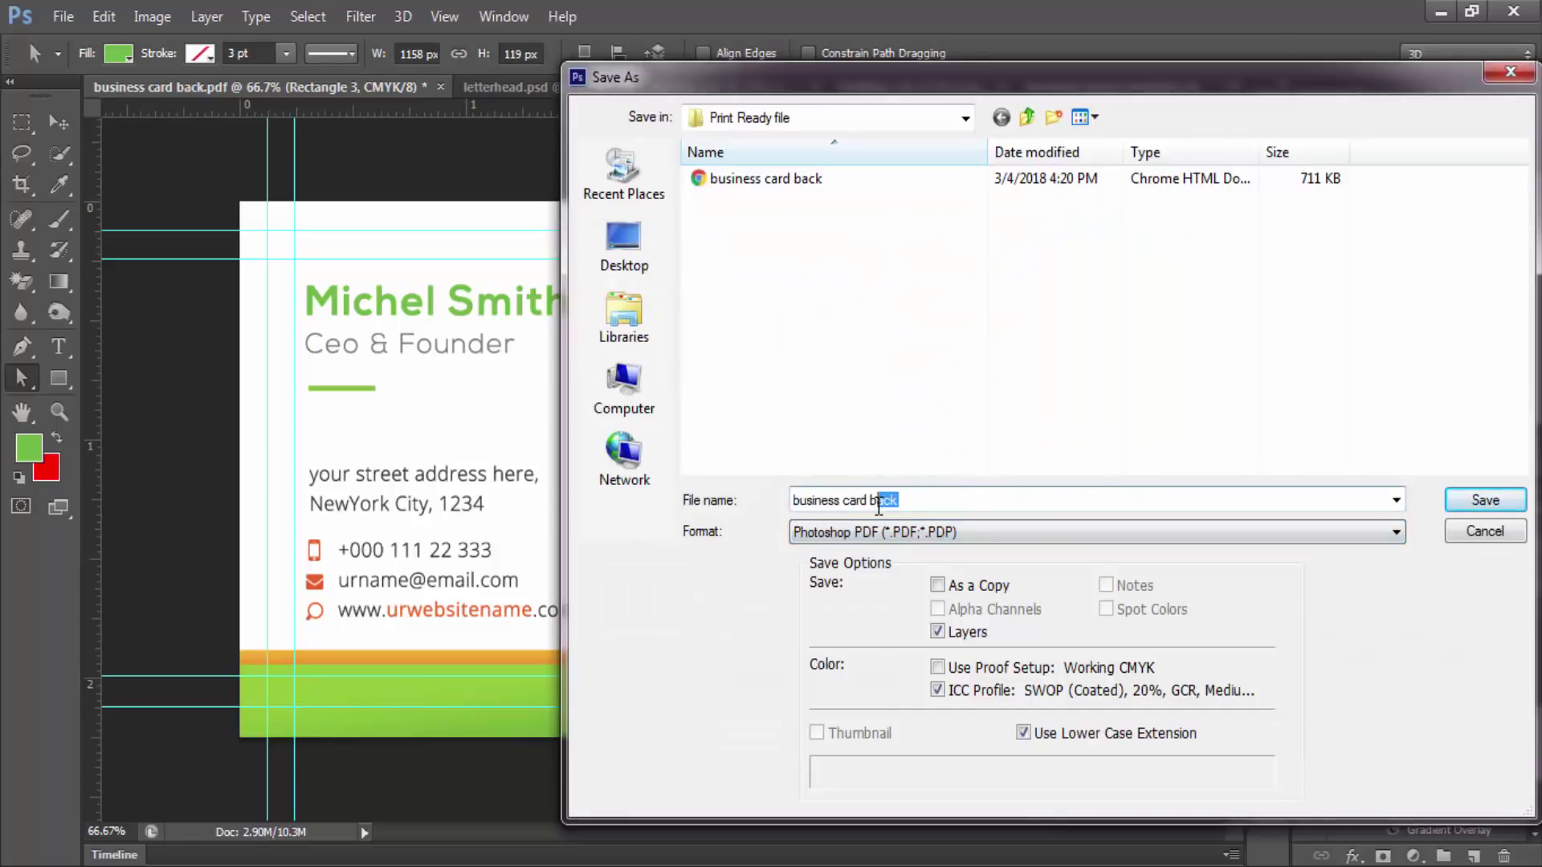
pyautogui.write('Front')
pyautogui.press('Return')
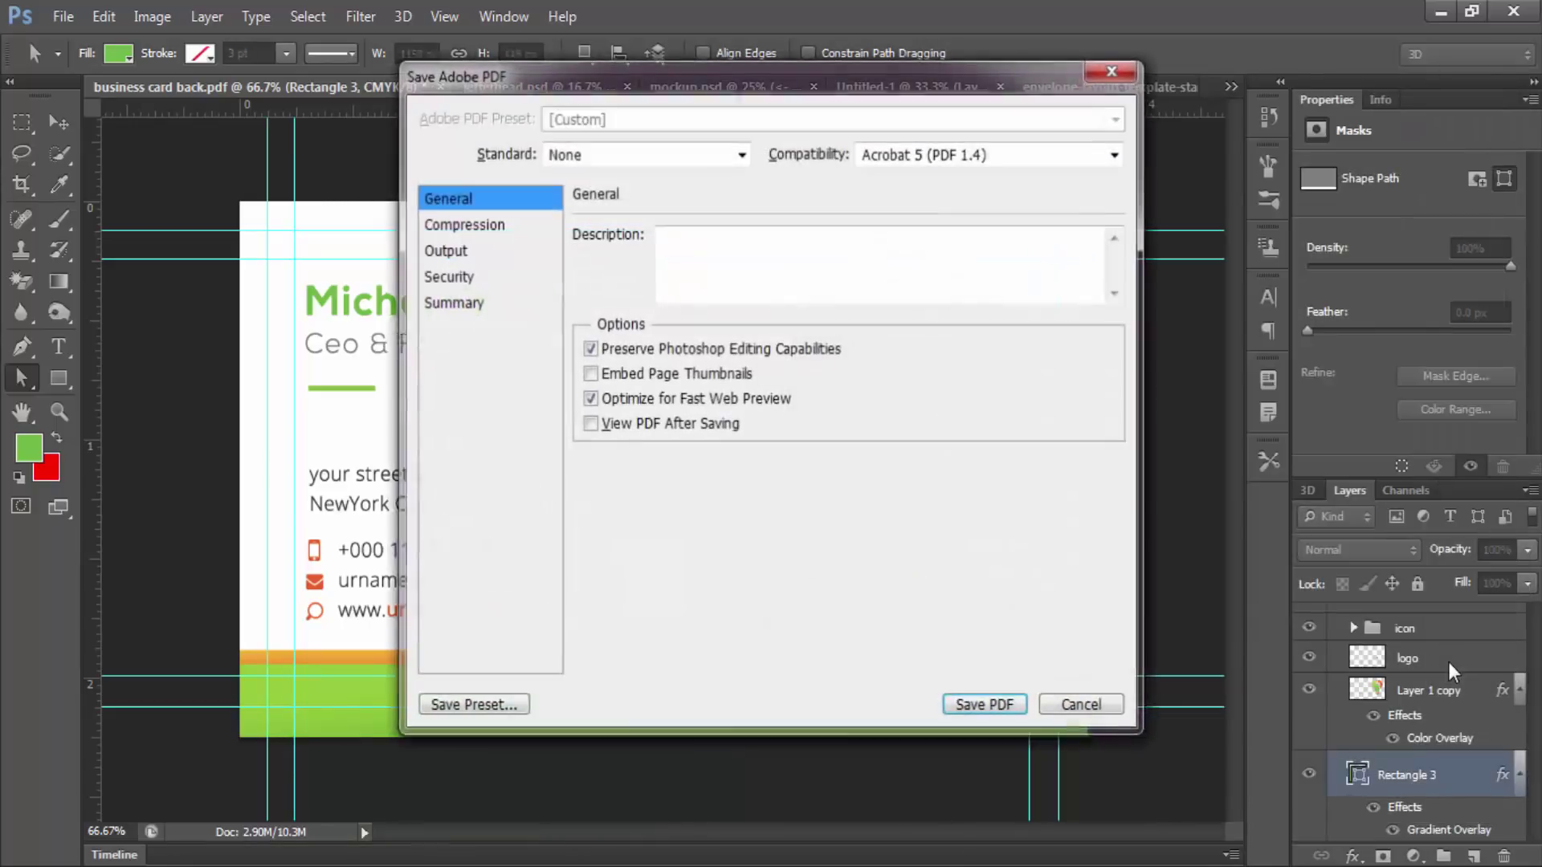
pyautogui.press('Return')
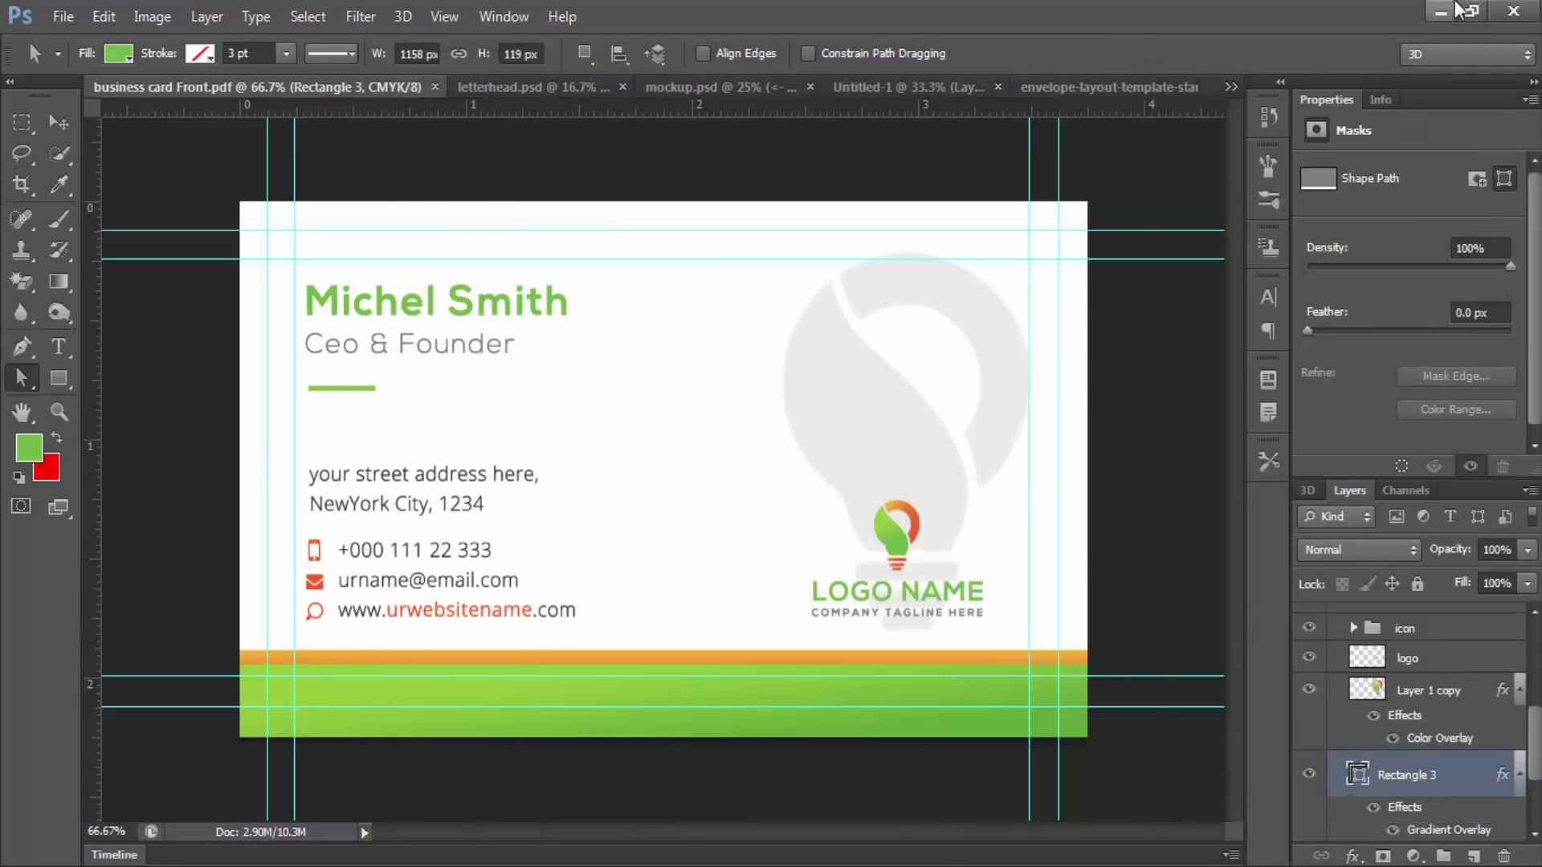
pyautogui.click(1442, 12)
# - In Print Ready file, create a 'Business card' folder and move both business card PDFs into it
pyautogui.doubleClick(277, 193)
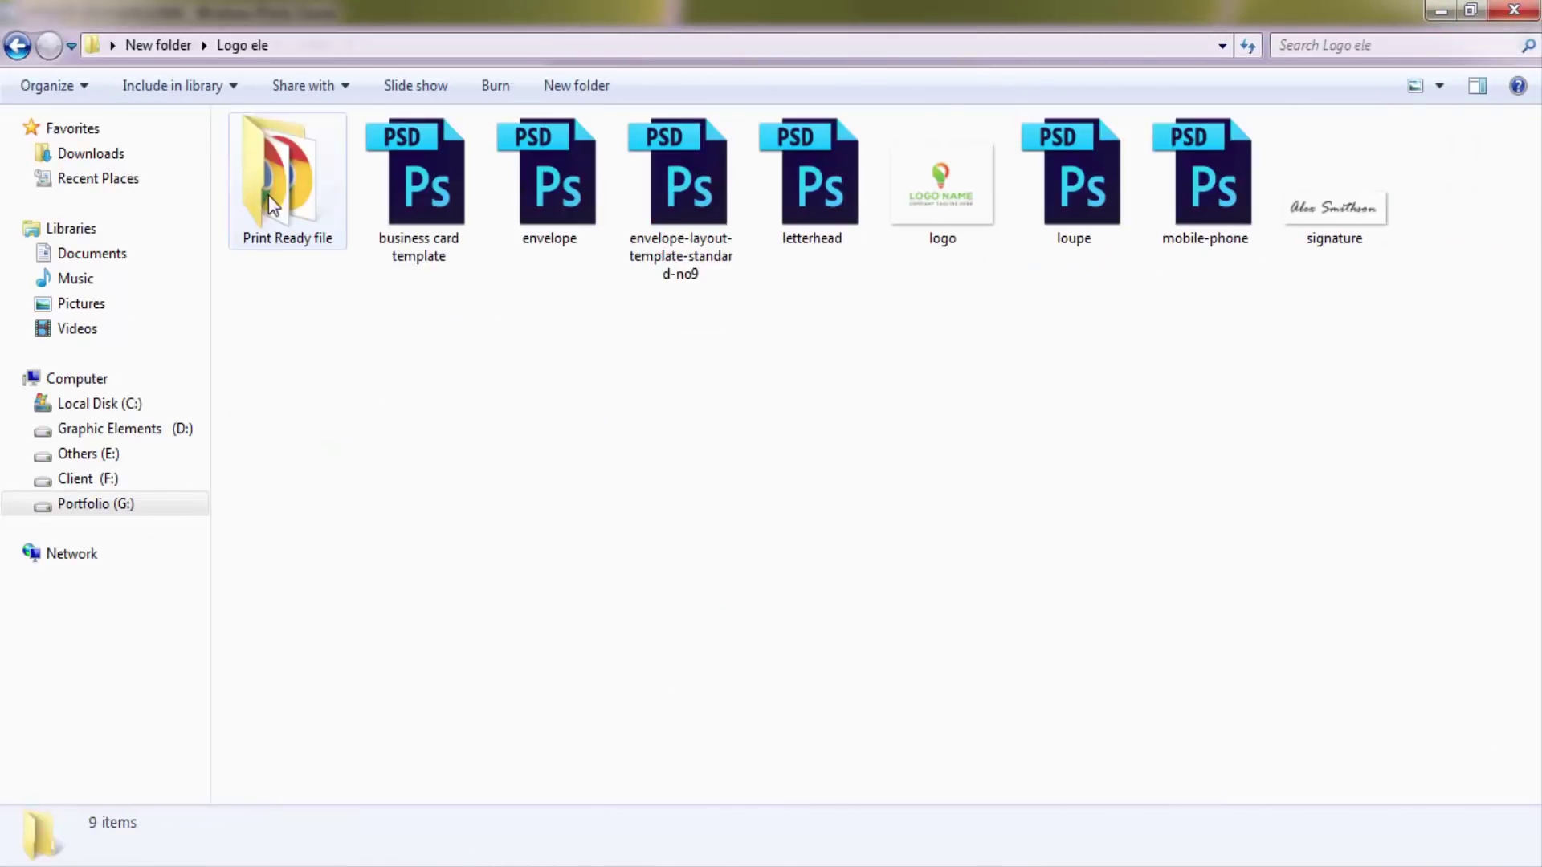
pyautogui.moveTo(393, 305); pyautogui.dragTo(273, 42)
pyautogui.rightClick(411, 416)
pyautogui.moveTo(462, 705)
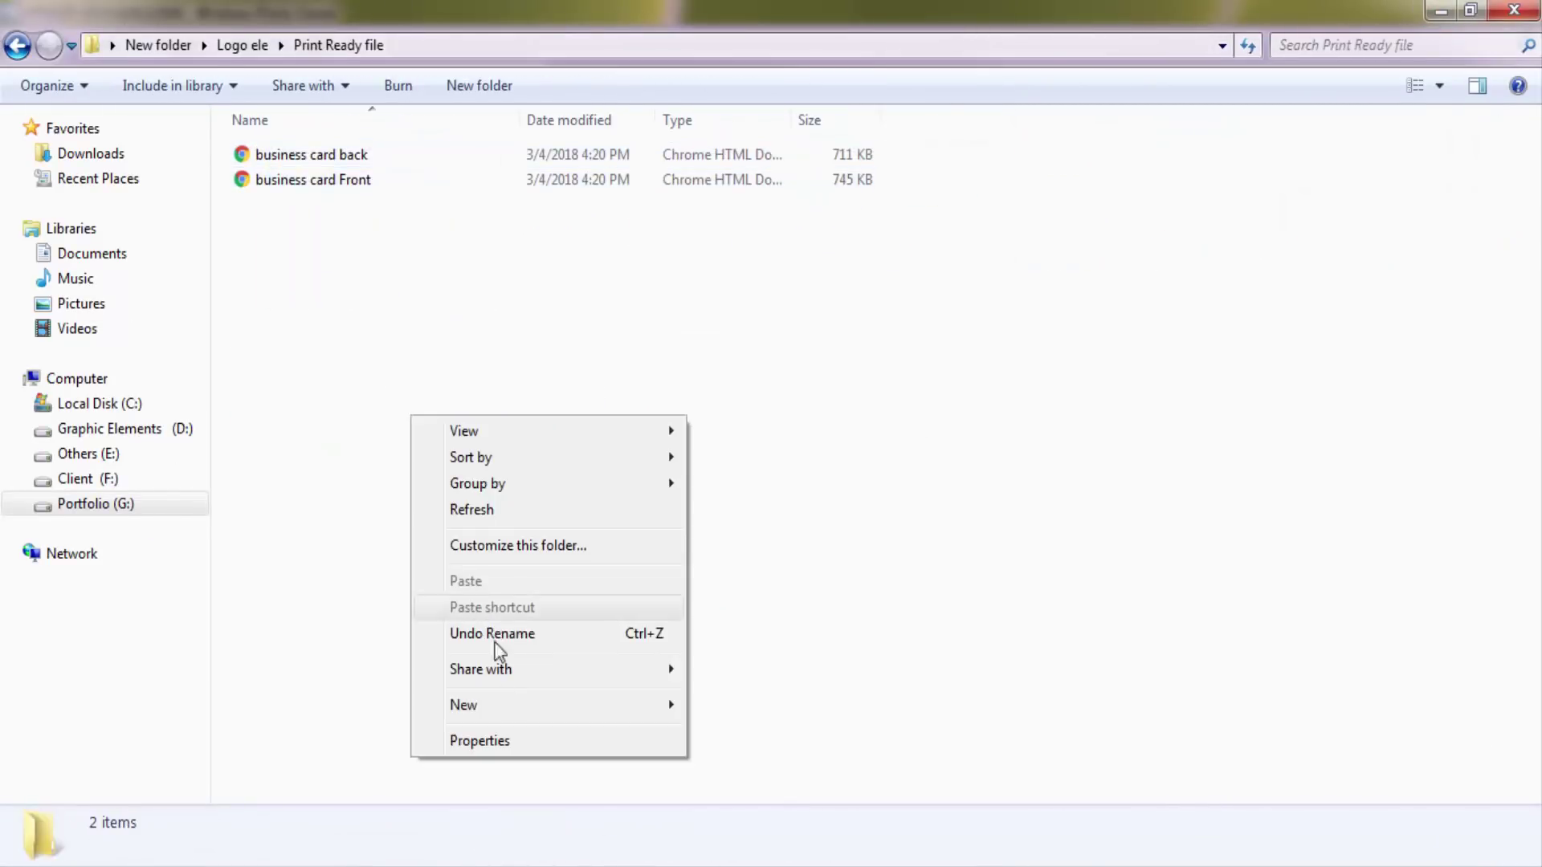
pyautogui.click(741, 330)
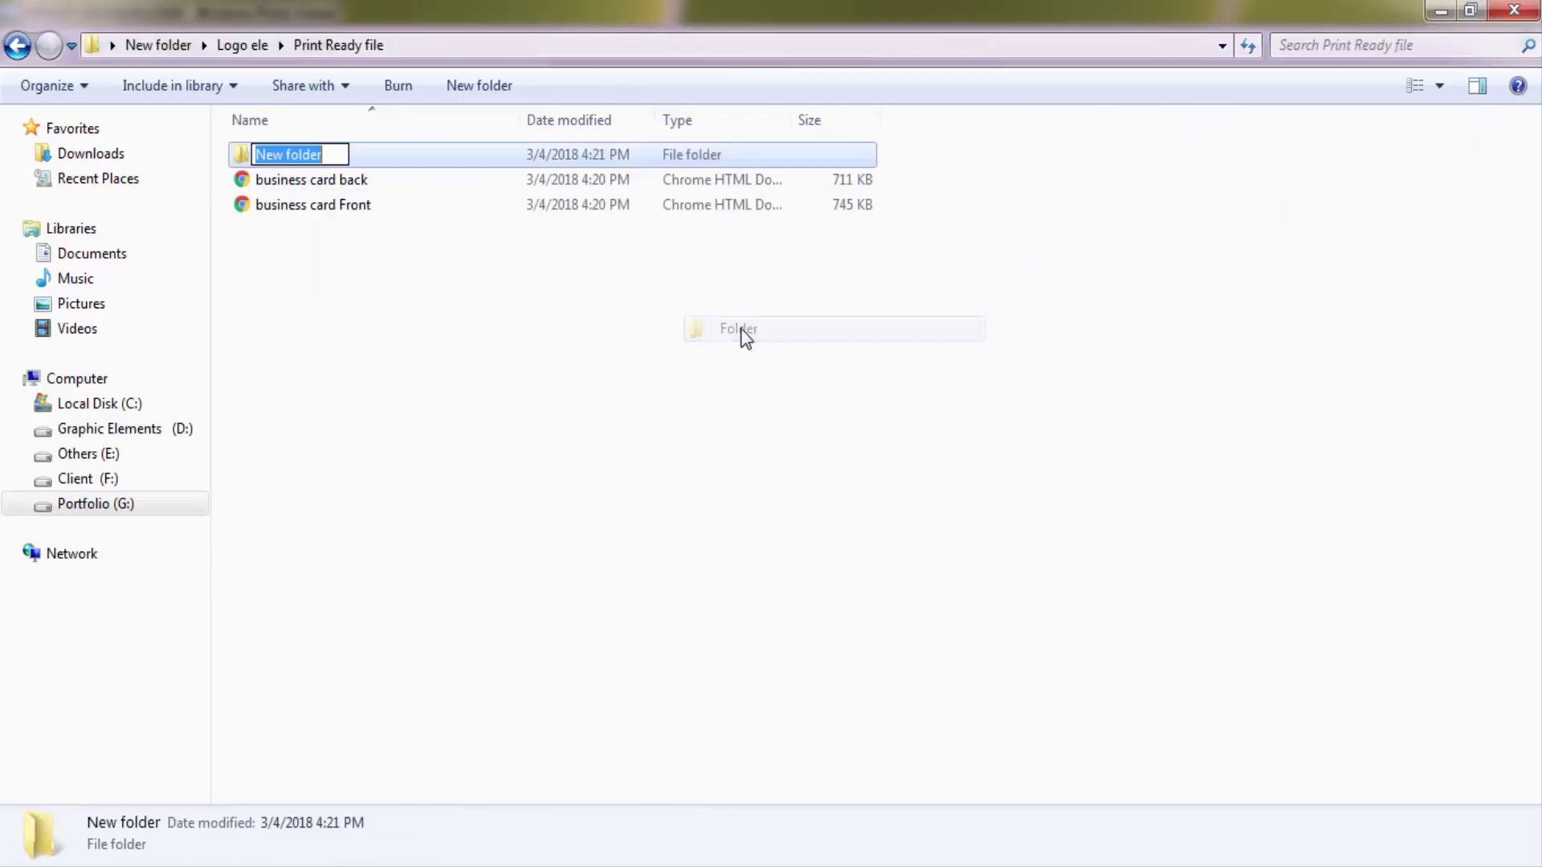
pyautogui.write('BV')
pyautogui.write('usin')
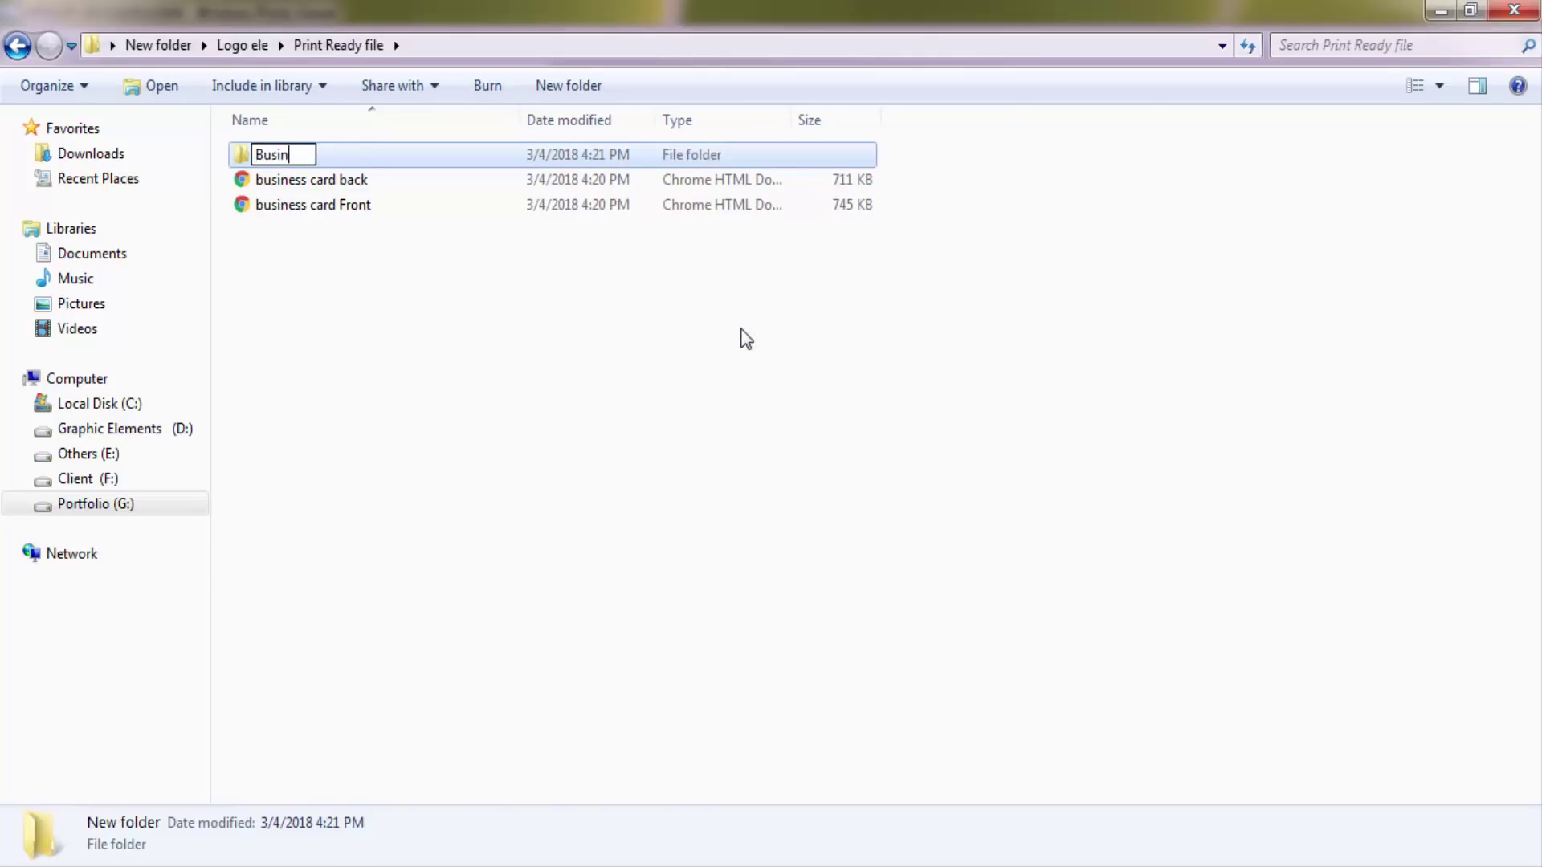
pyautogui.write('ess card')
pyautogui.press('Return')
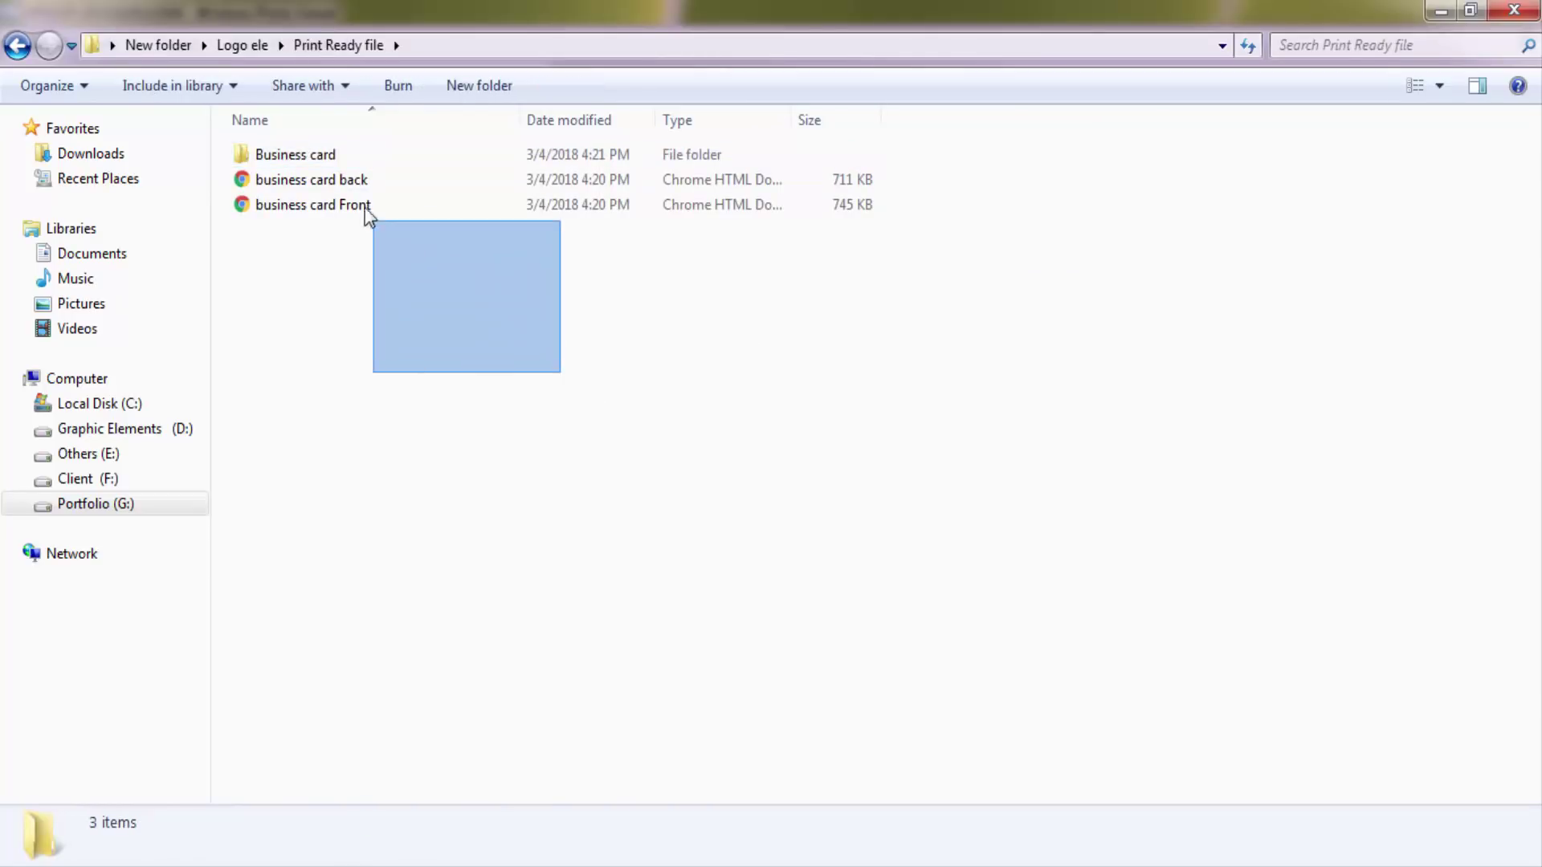
pyautogui.moveTo(565, 374)
pyautogui.mouseDown()
pyautogui.moveTo(354, 189)
pyautogui.moveTo(344, 155)
pyautogui.mouseUp()
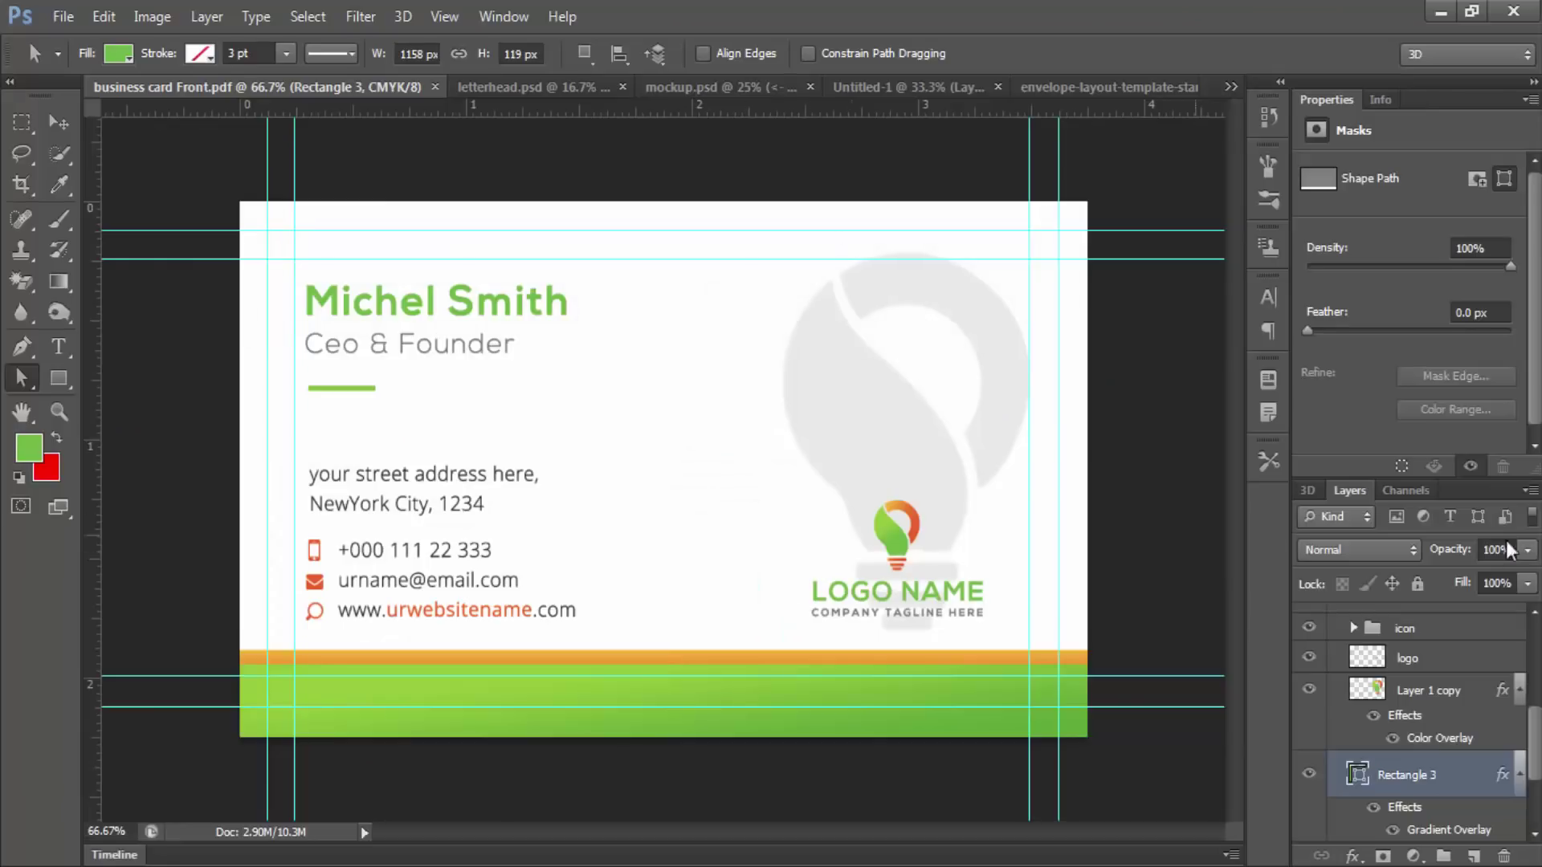
# - Save letterhead.psd as Photoshop PDF 'letterhead.pdf' in the Print Ready file folder
pyautogui.click(514, 88)
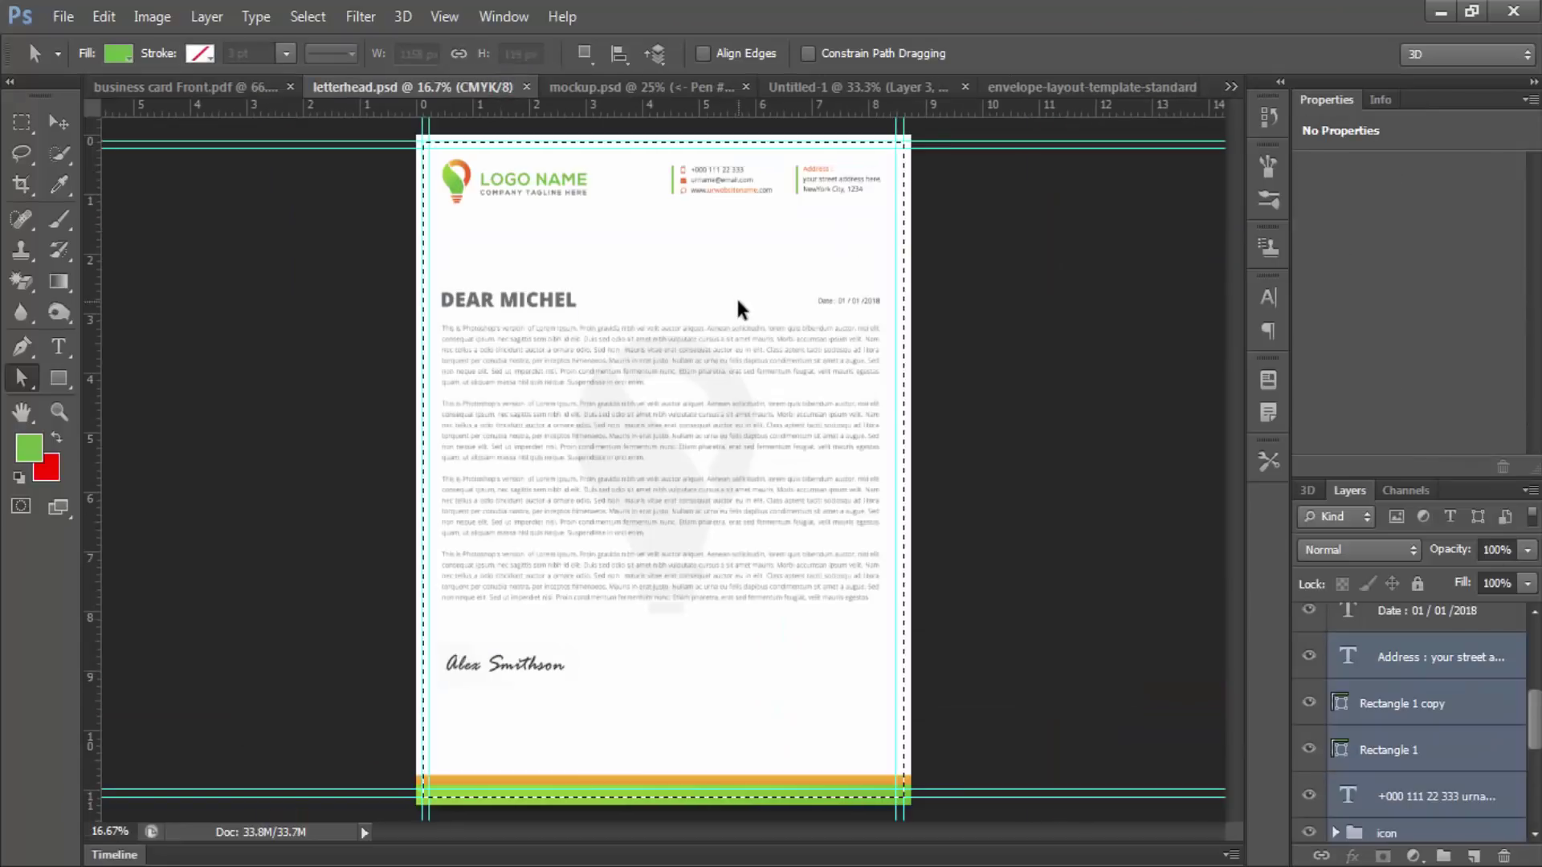
pyautogui.hotkey('ctrl', 'shift', 's')
pyautogui.click(868, 532)
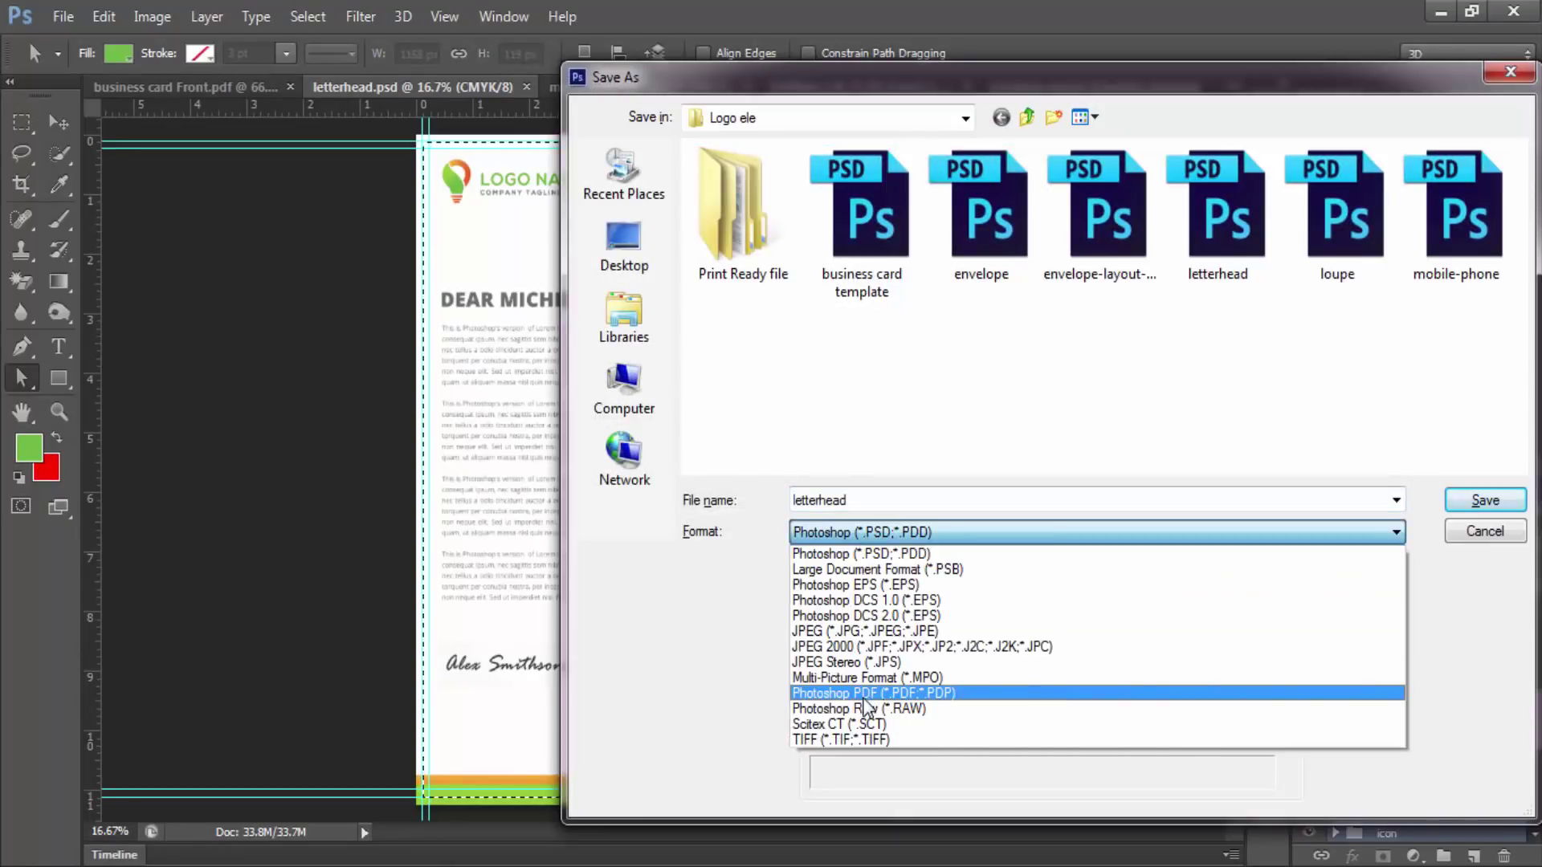
pyautogui.click(865, 695)
pyautogui.doubleClick(732, 205)
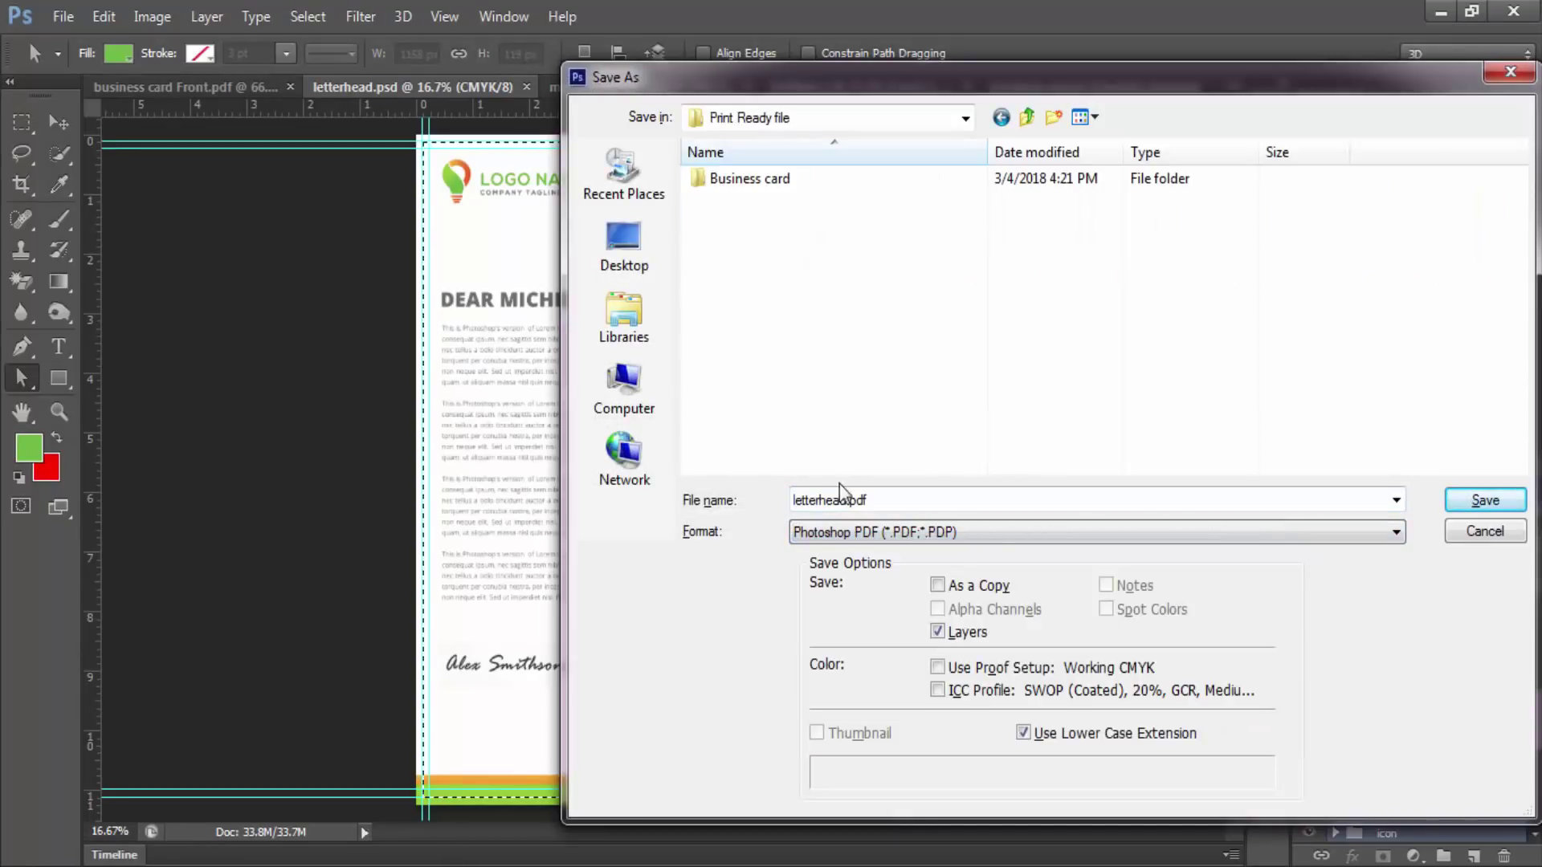
pyautogui.click(1510, 491)
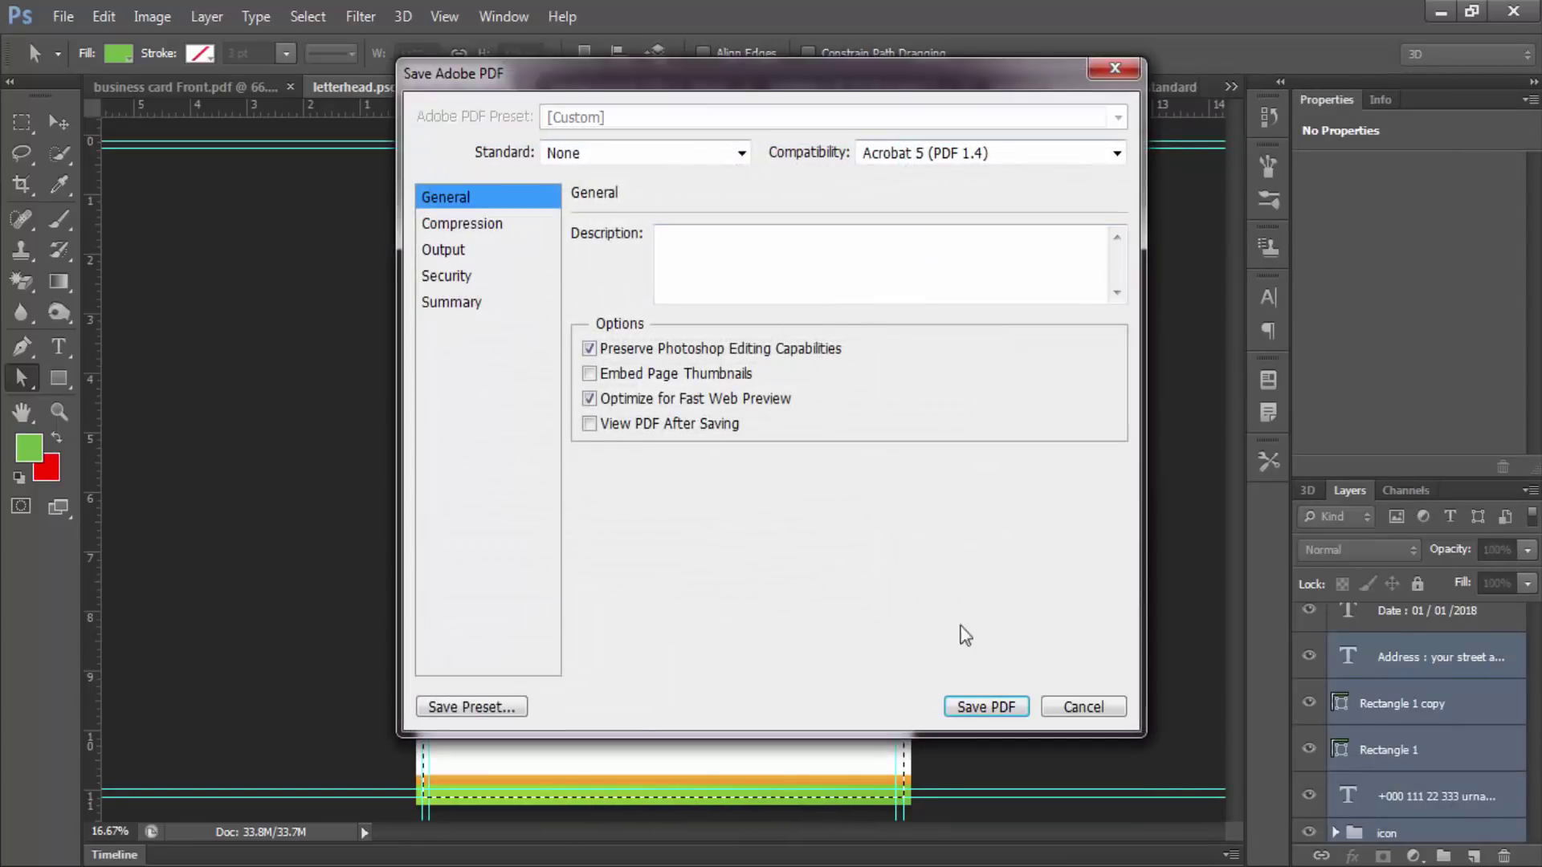
pyautogui.click(987, 707)
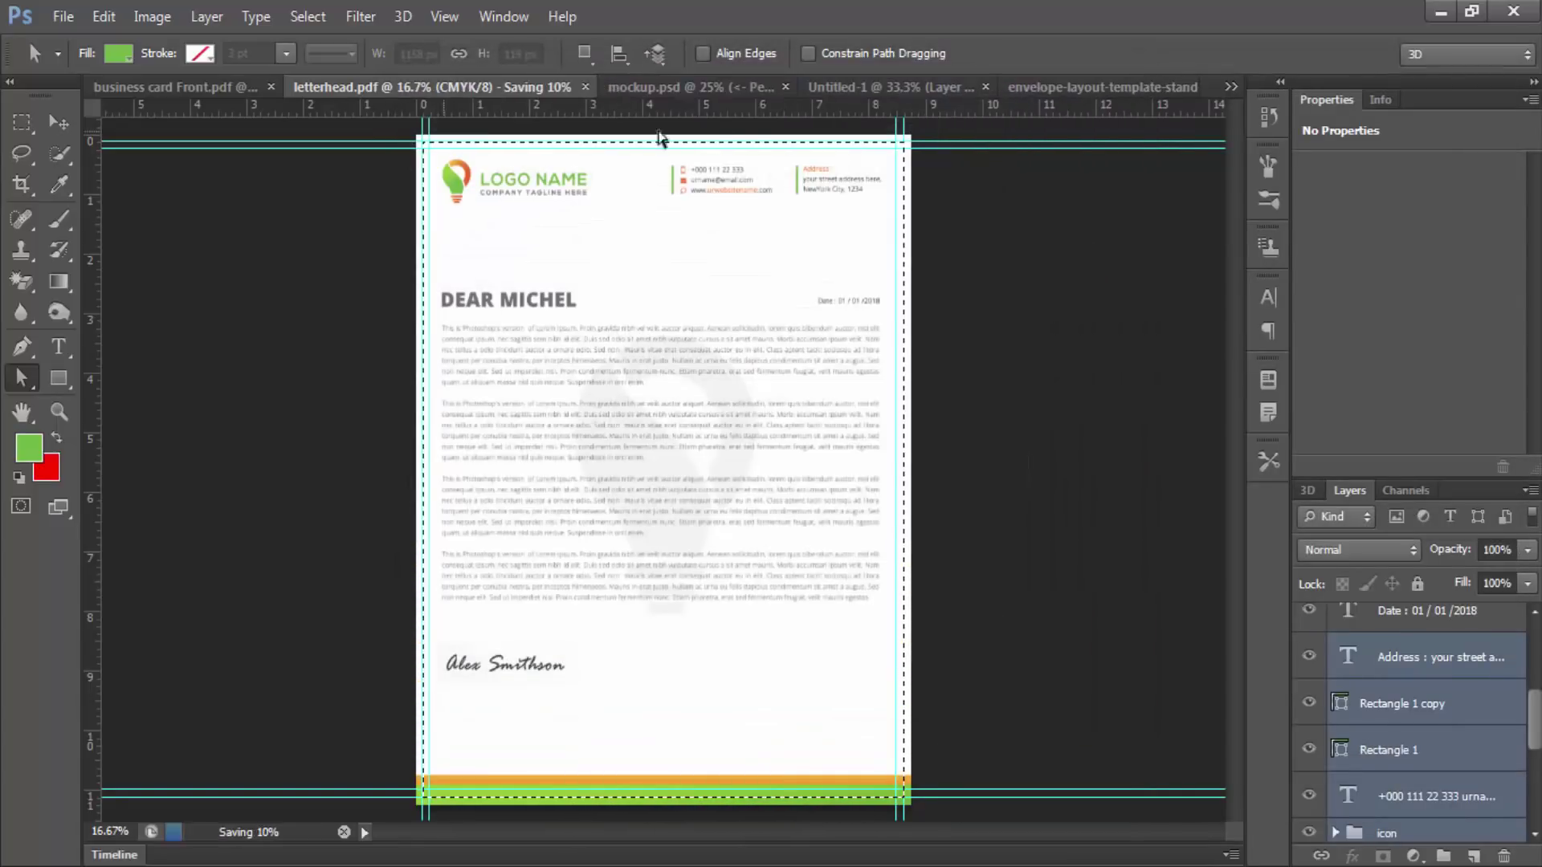
pyautogui.click(1052, 90)
# - Save the envelope template as Photoshop PDF named 'envelop' inside Print Ready file
pyautogui.hotkey('ctrl', 'shift', 's')
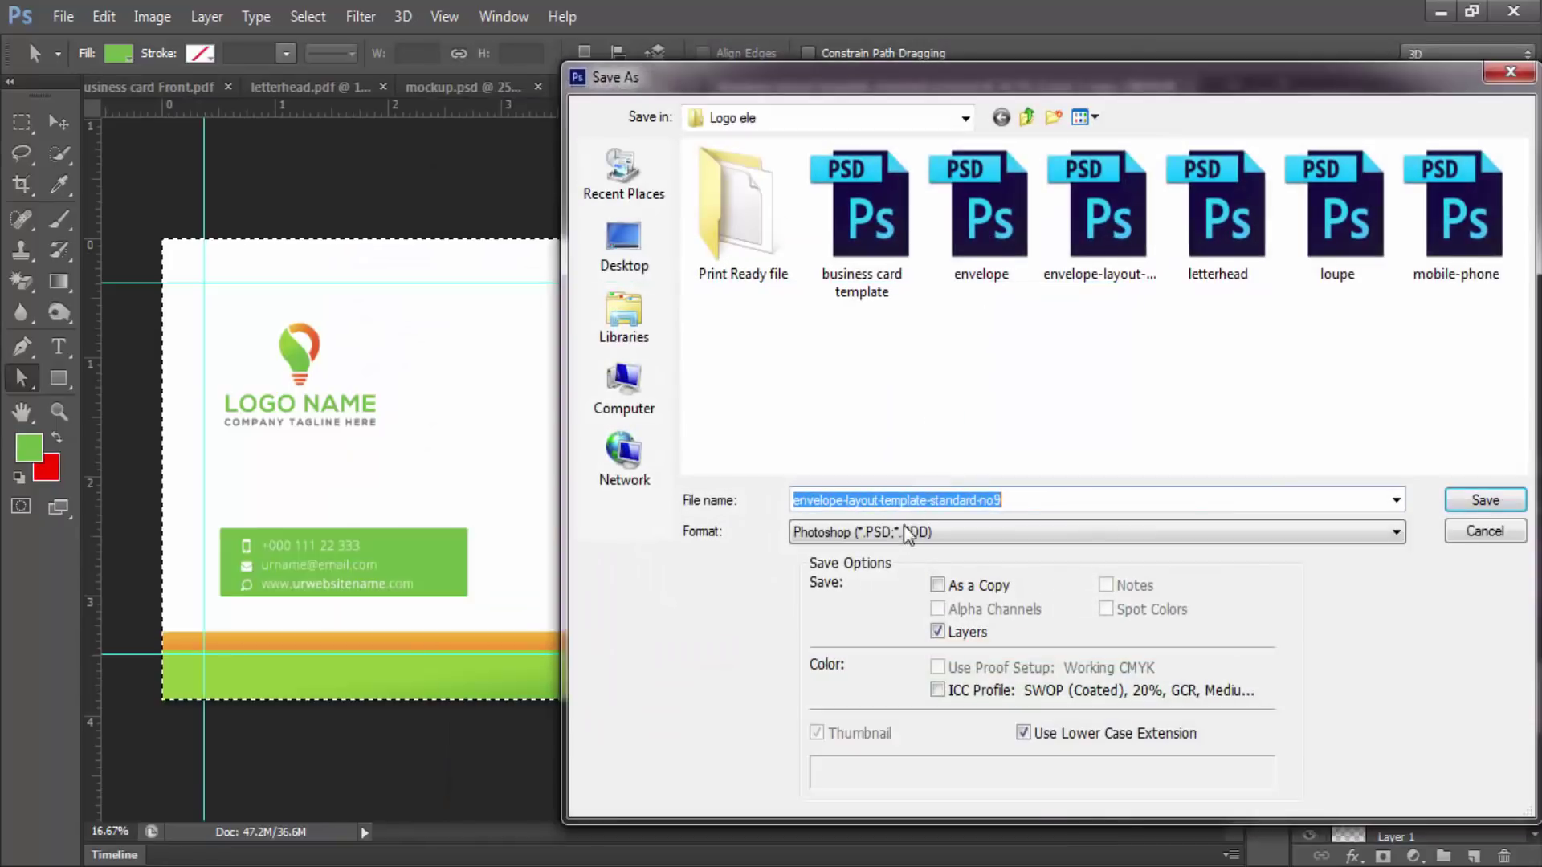
pyautogui.click(908, 534)
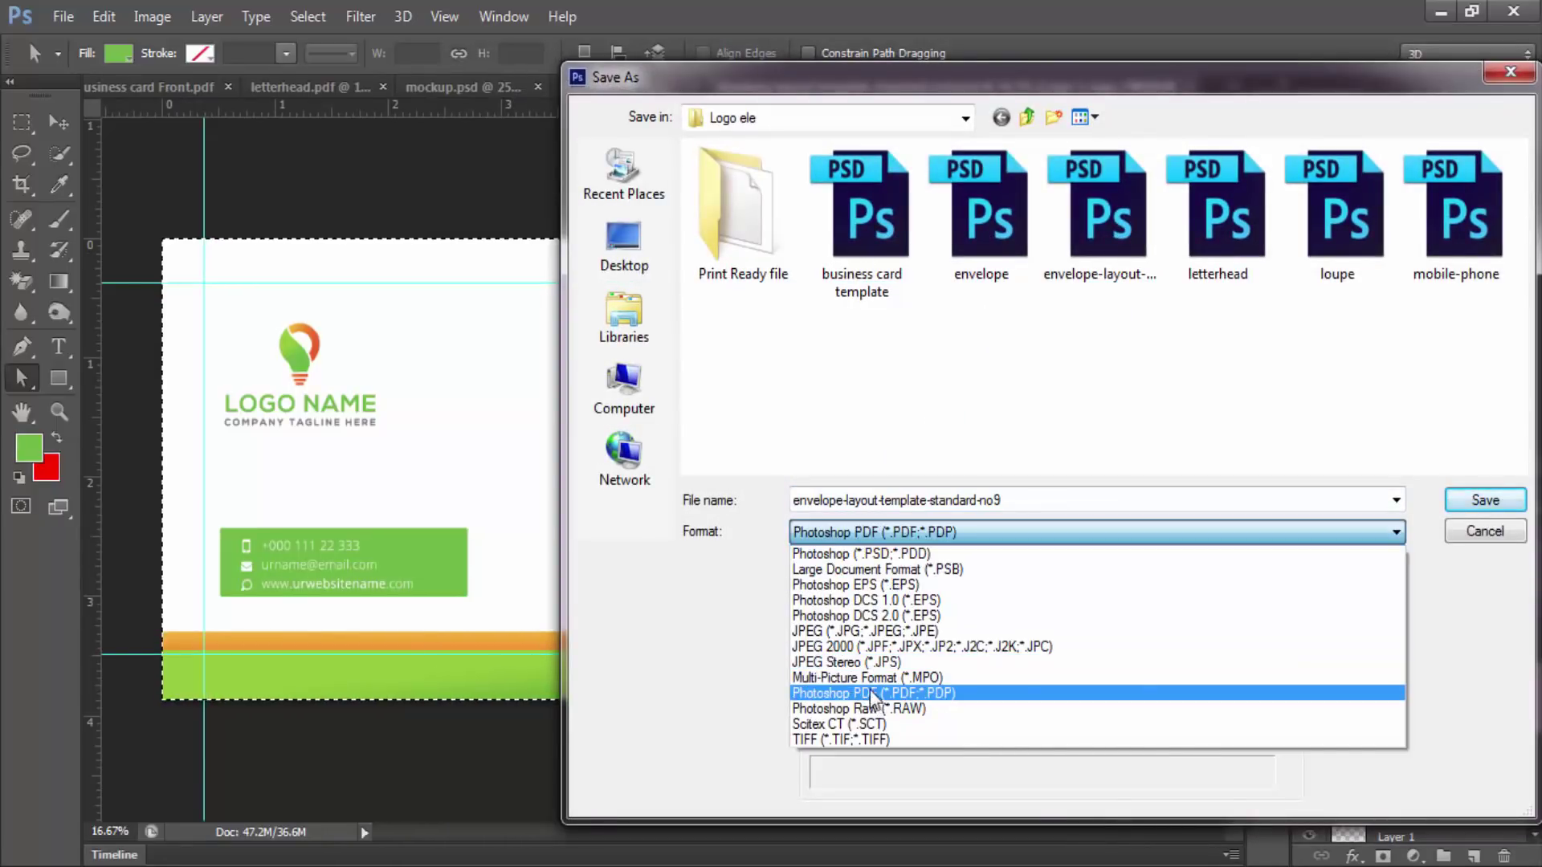
pyautogui.click(874, 694)
pyautogui.doubleClick(735, 209)
pyautogui.doubleClick(1001, 502)
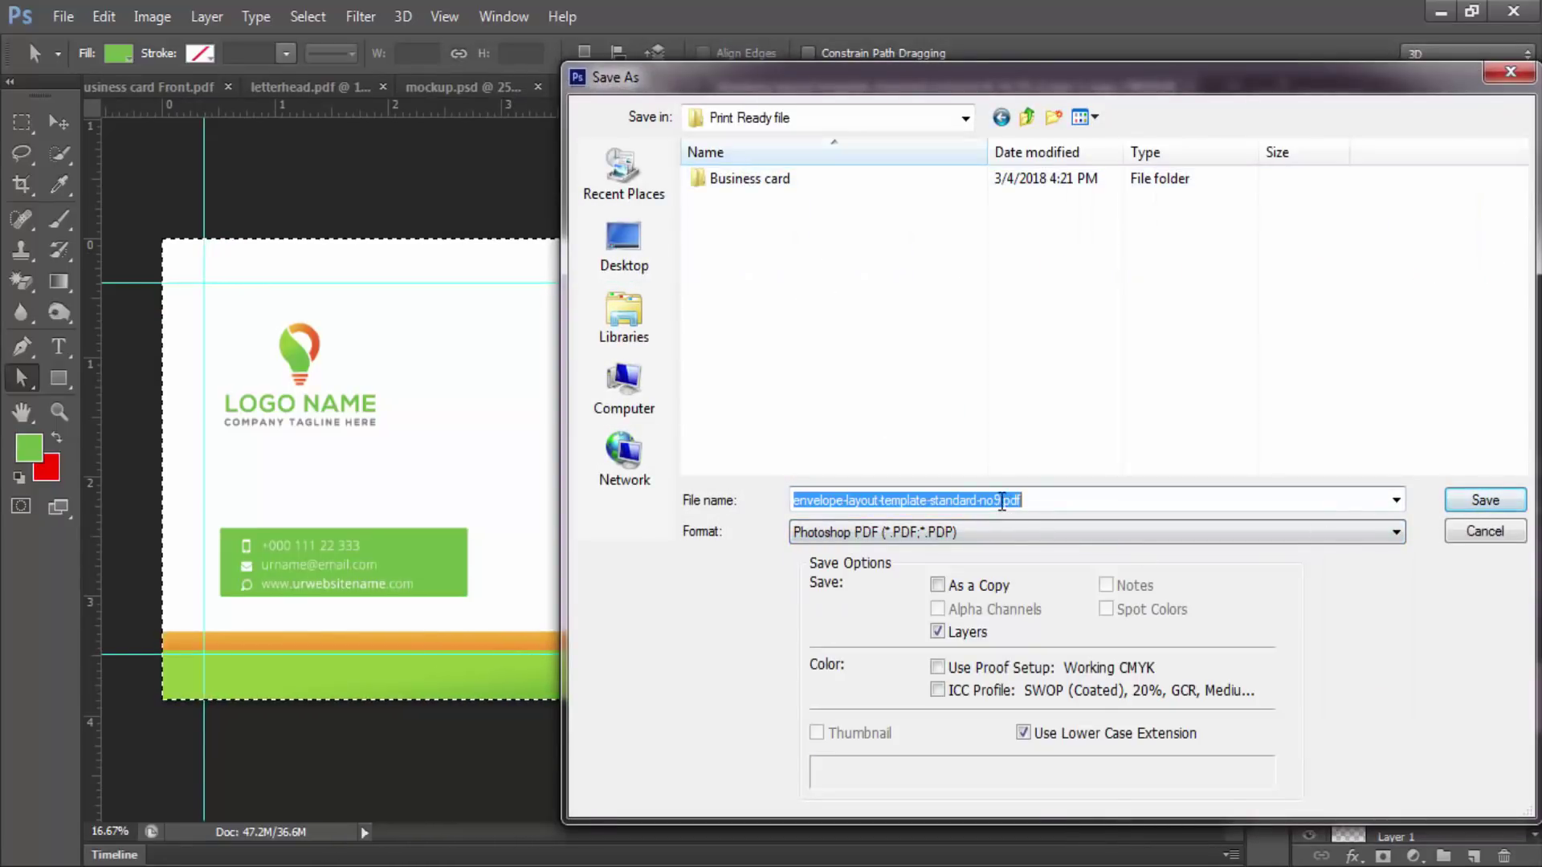
pyautogui.moveTo(1001, 502); pyautogui.dragTo(4, 486)
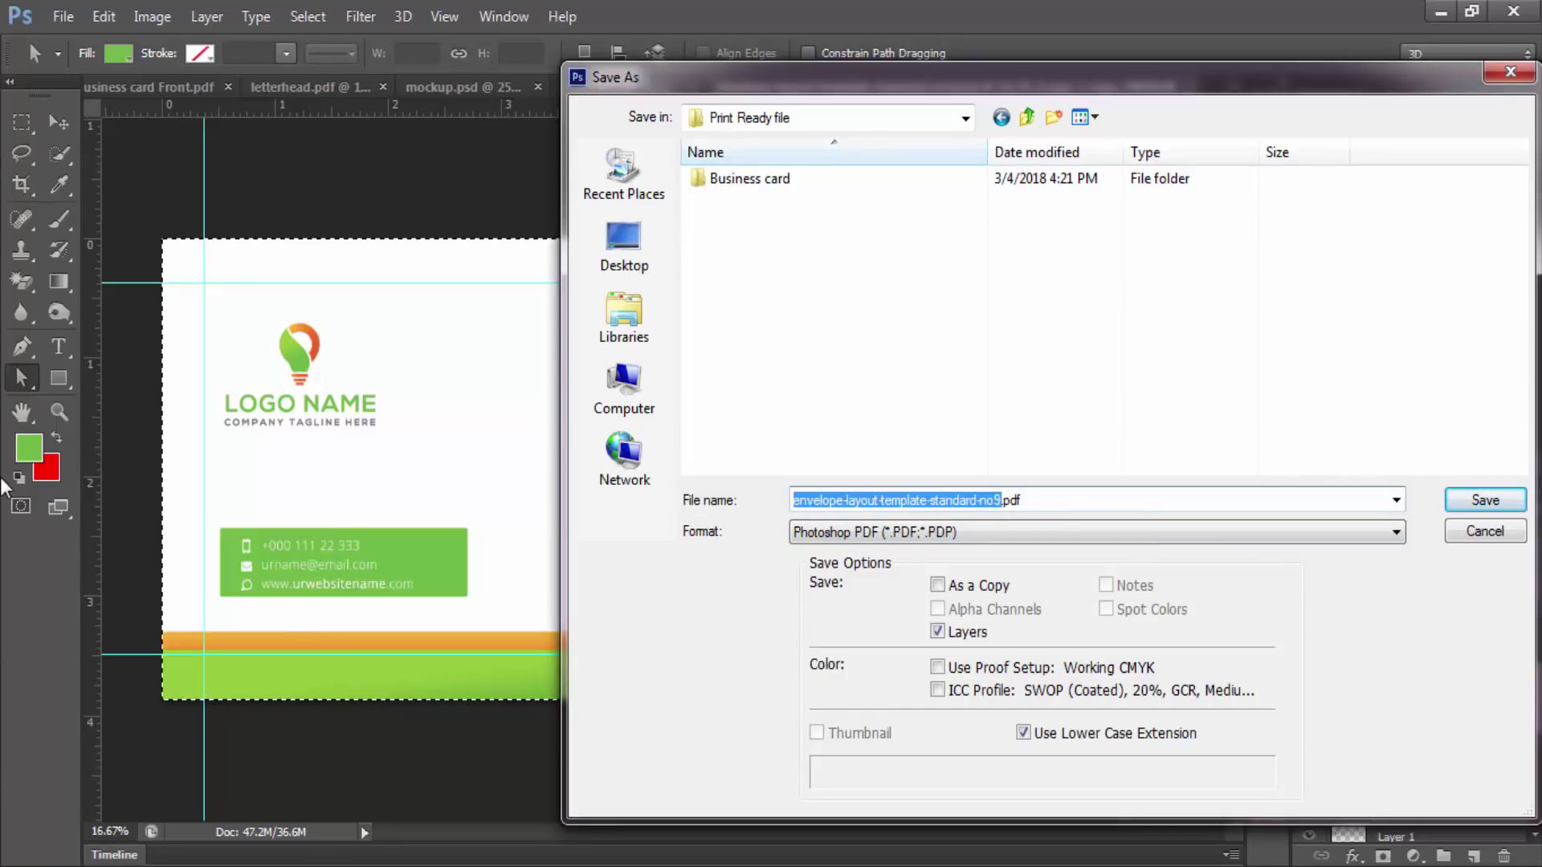
pyautogui.write('envelop')
pyautogui.press('Return')
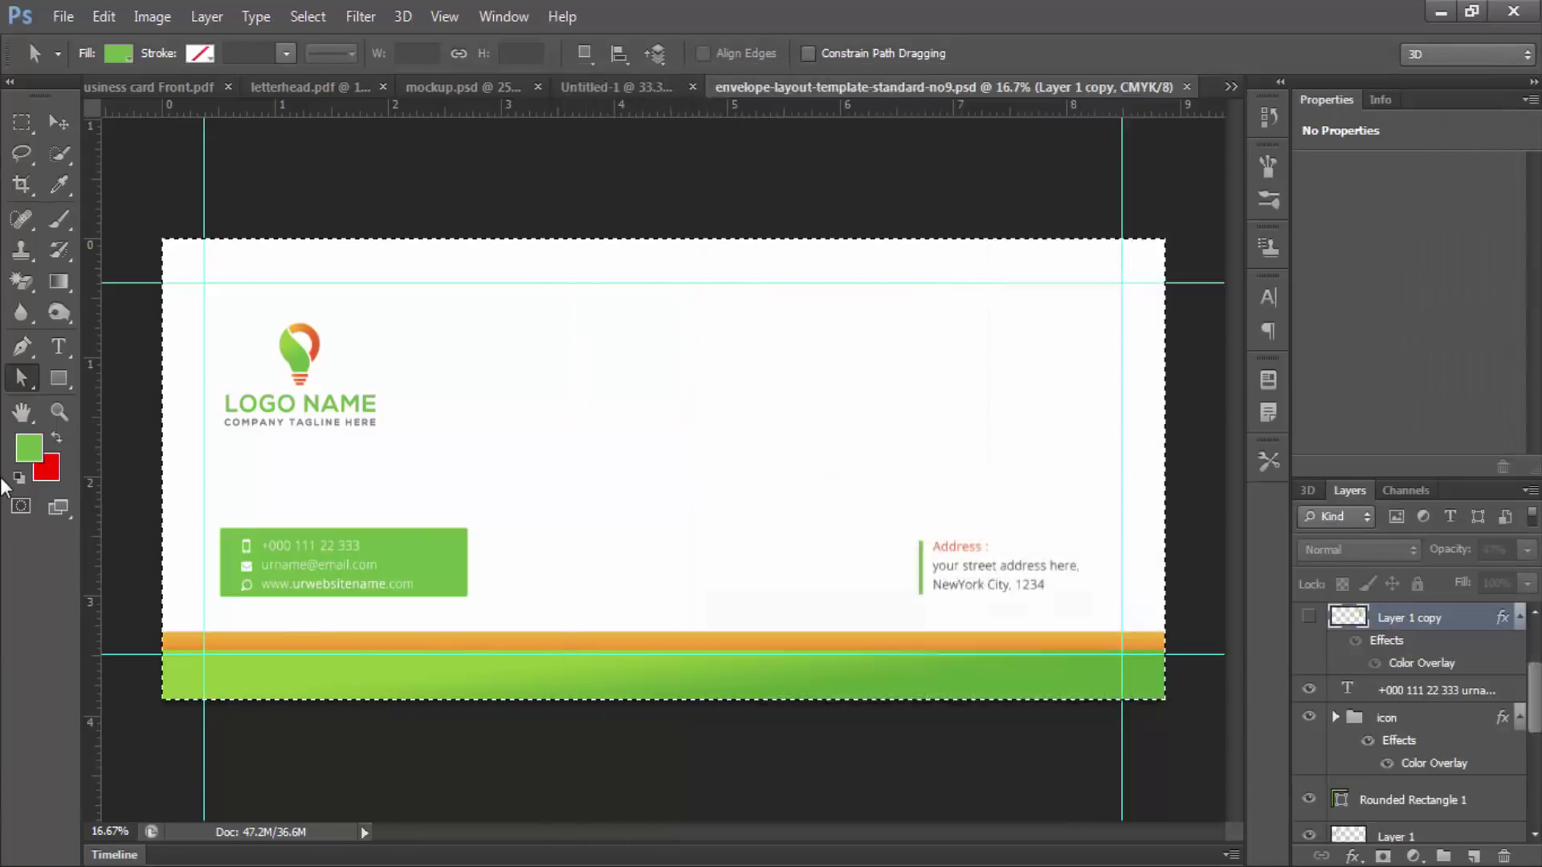
pyautogui.press('Return')
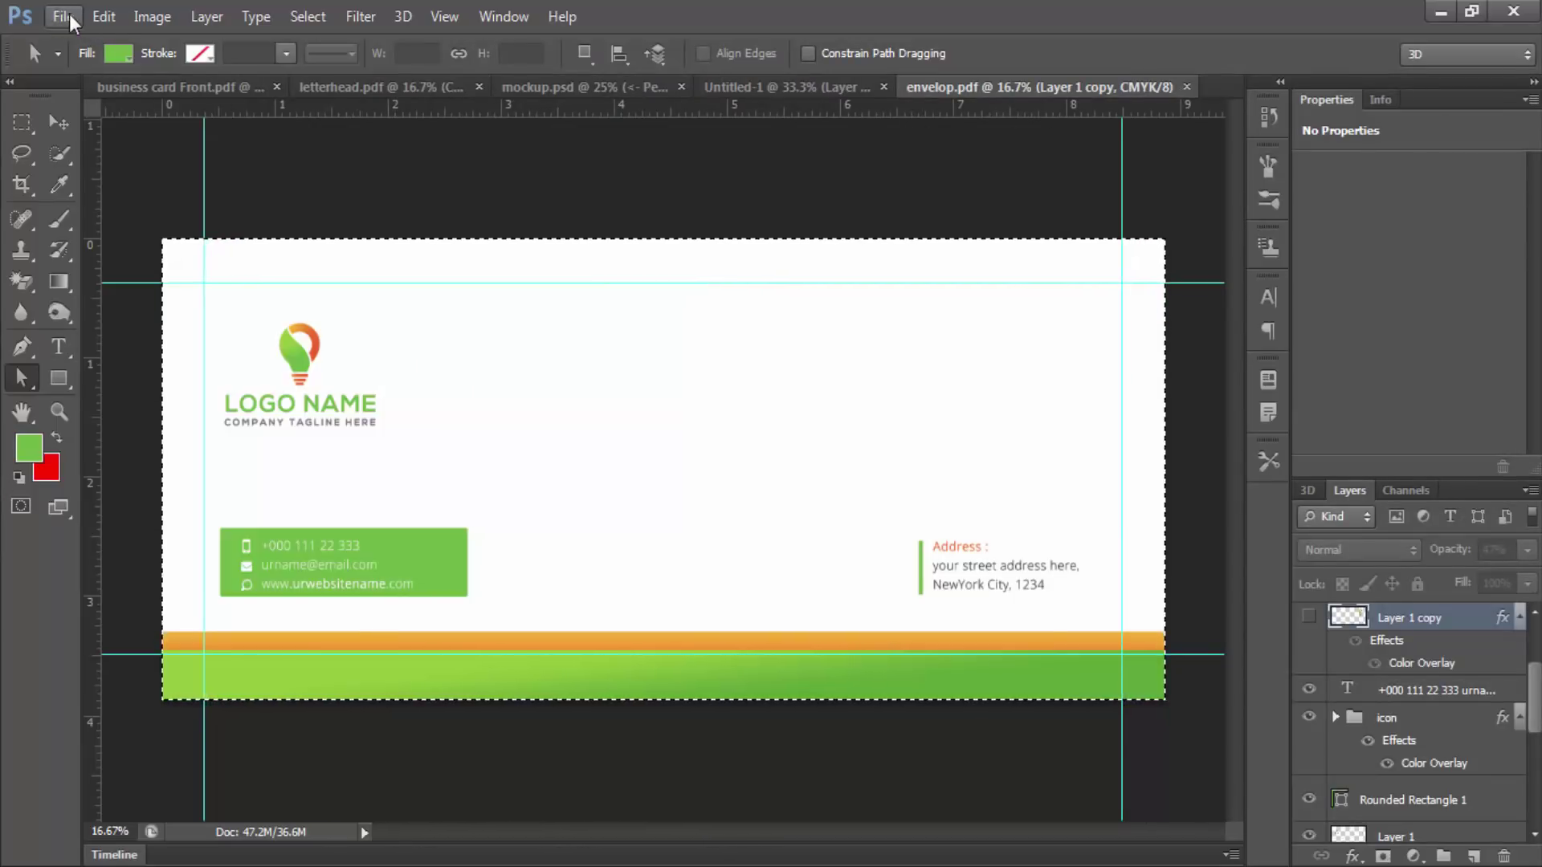
pyautogui.click(1441, 13)
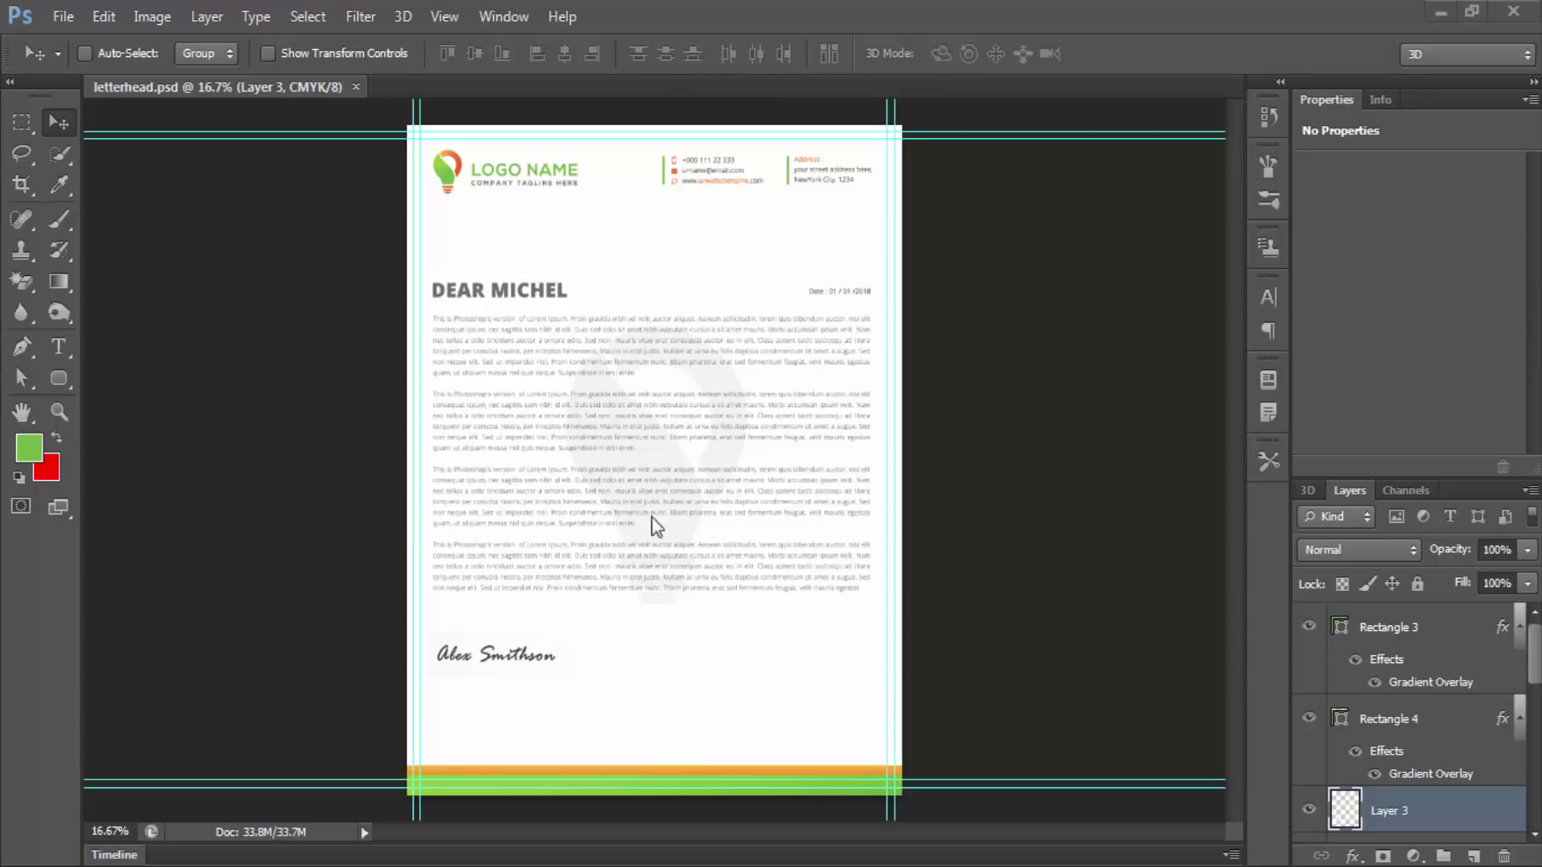
# - Hide the letterhead's body text paragraphs layer
pyautogui.click(1462, 720)
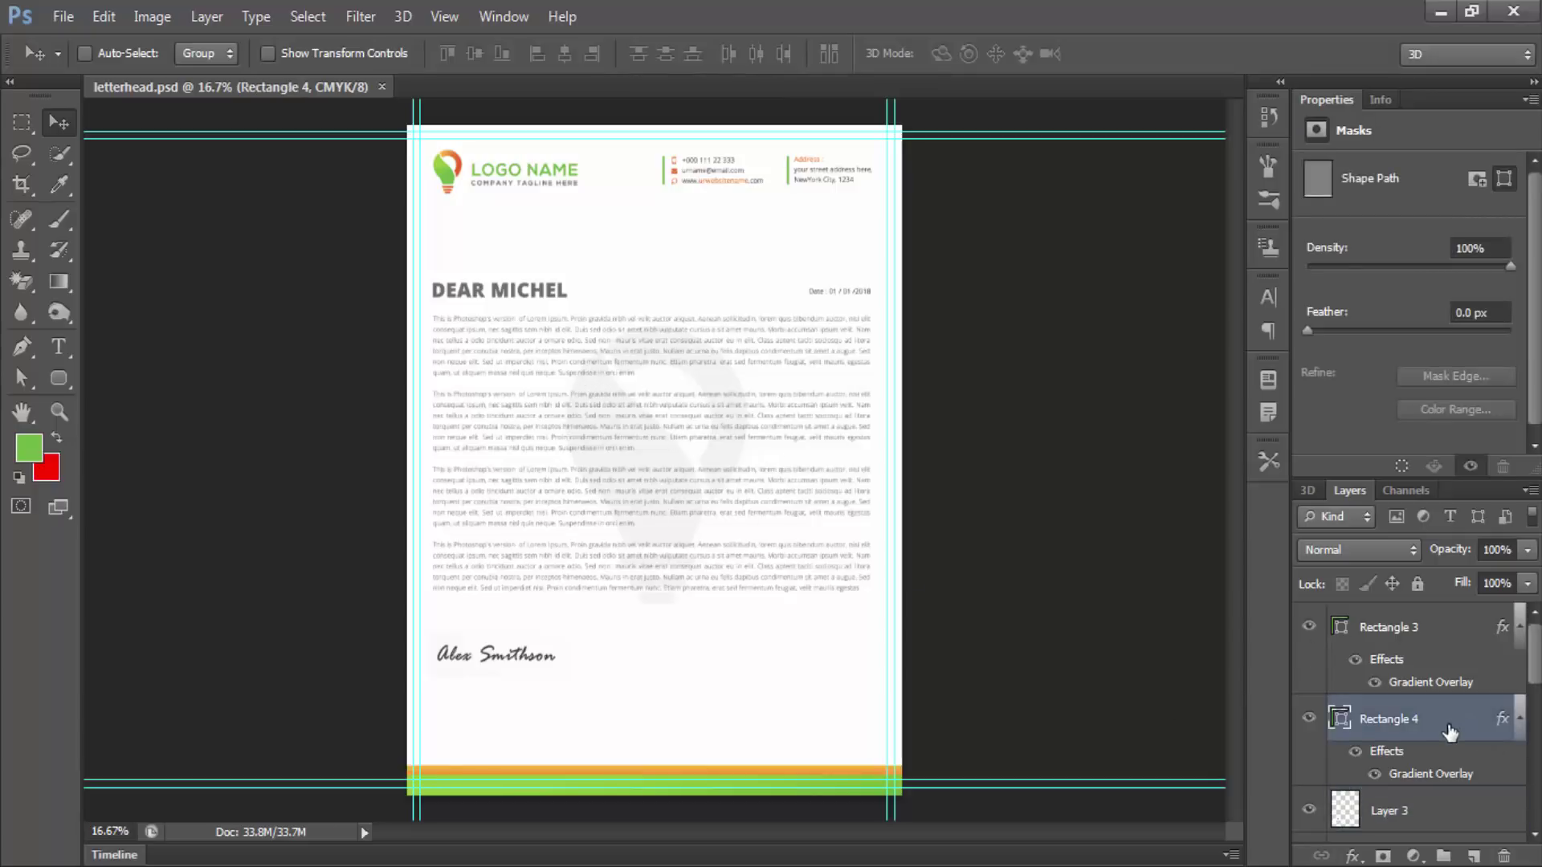
pyautogui.scroll(-5, 1450, 731)
pyautogui.click(1310, 655)
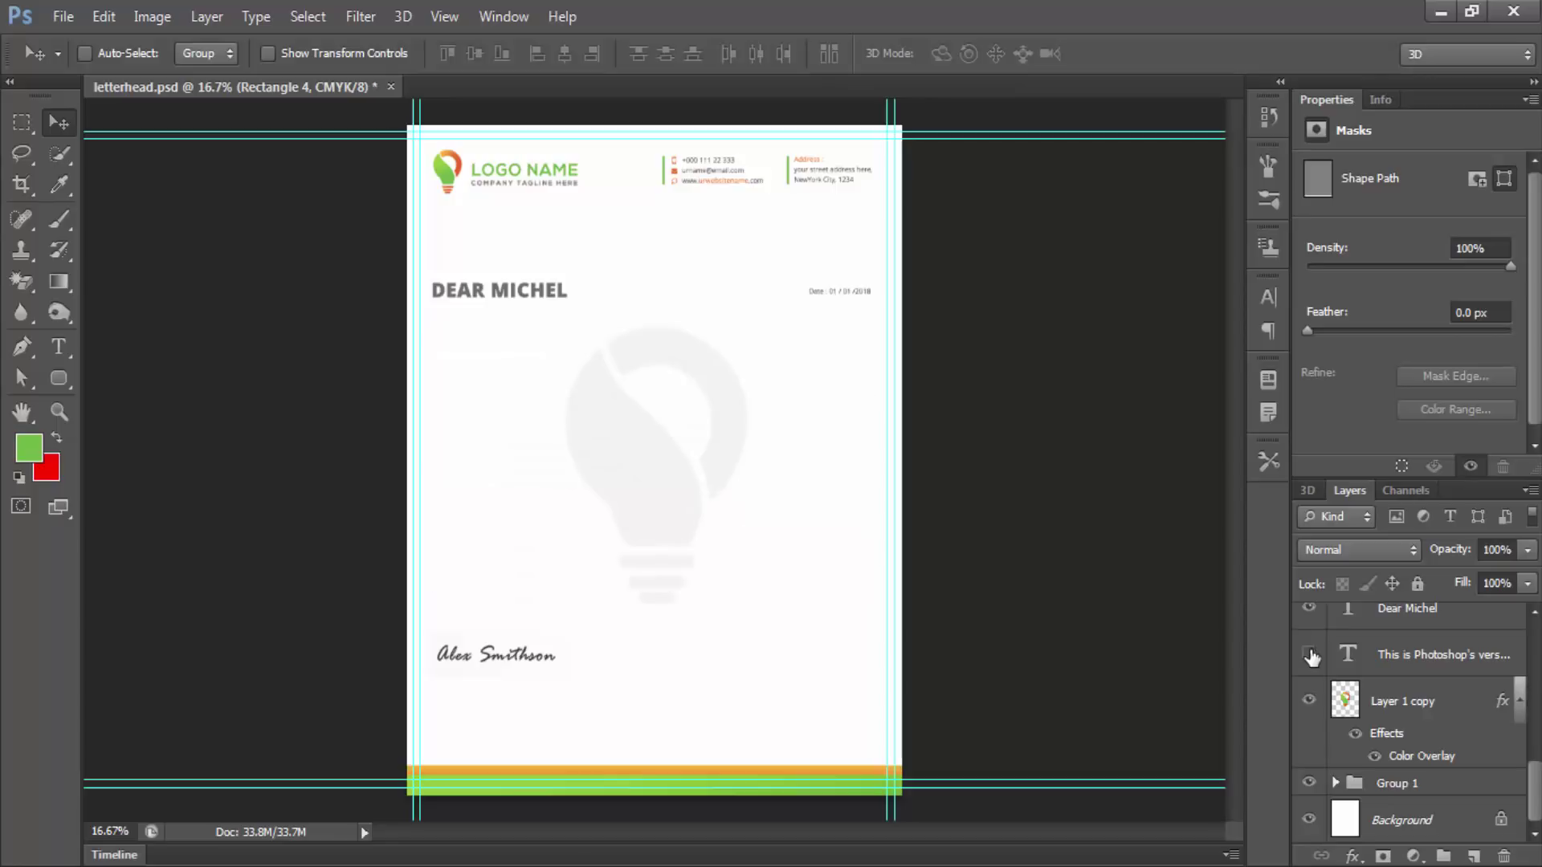
pyautogui.scroll(4, 1330, 713)
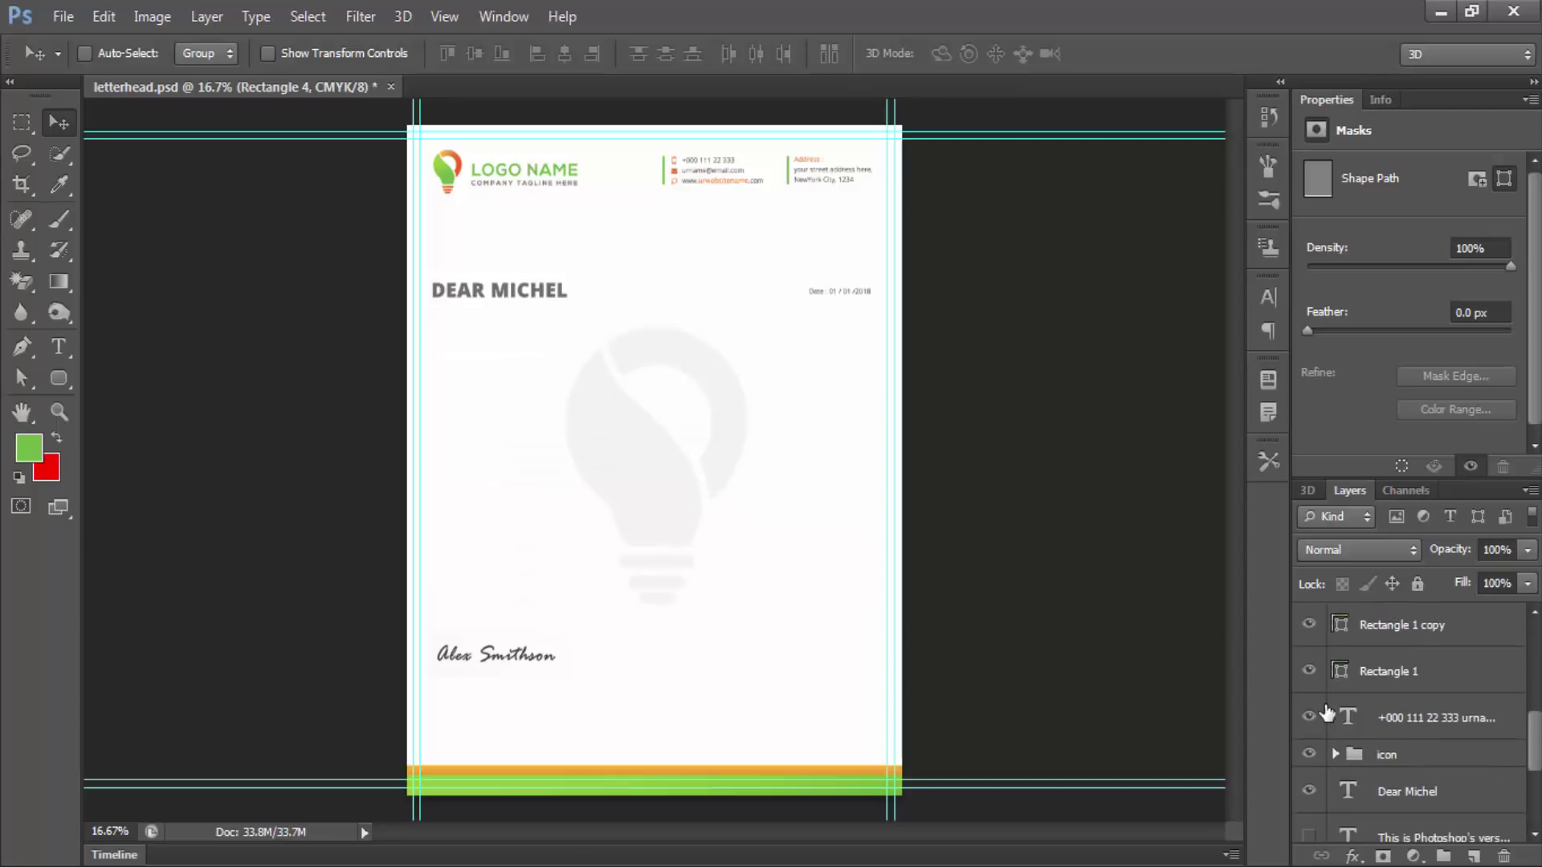
pyautogui.scroll(2, 1392, 739)
pyautogui.scroll(2, 1392, 739)
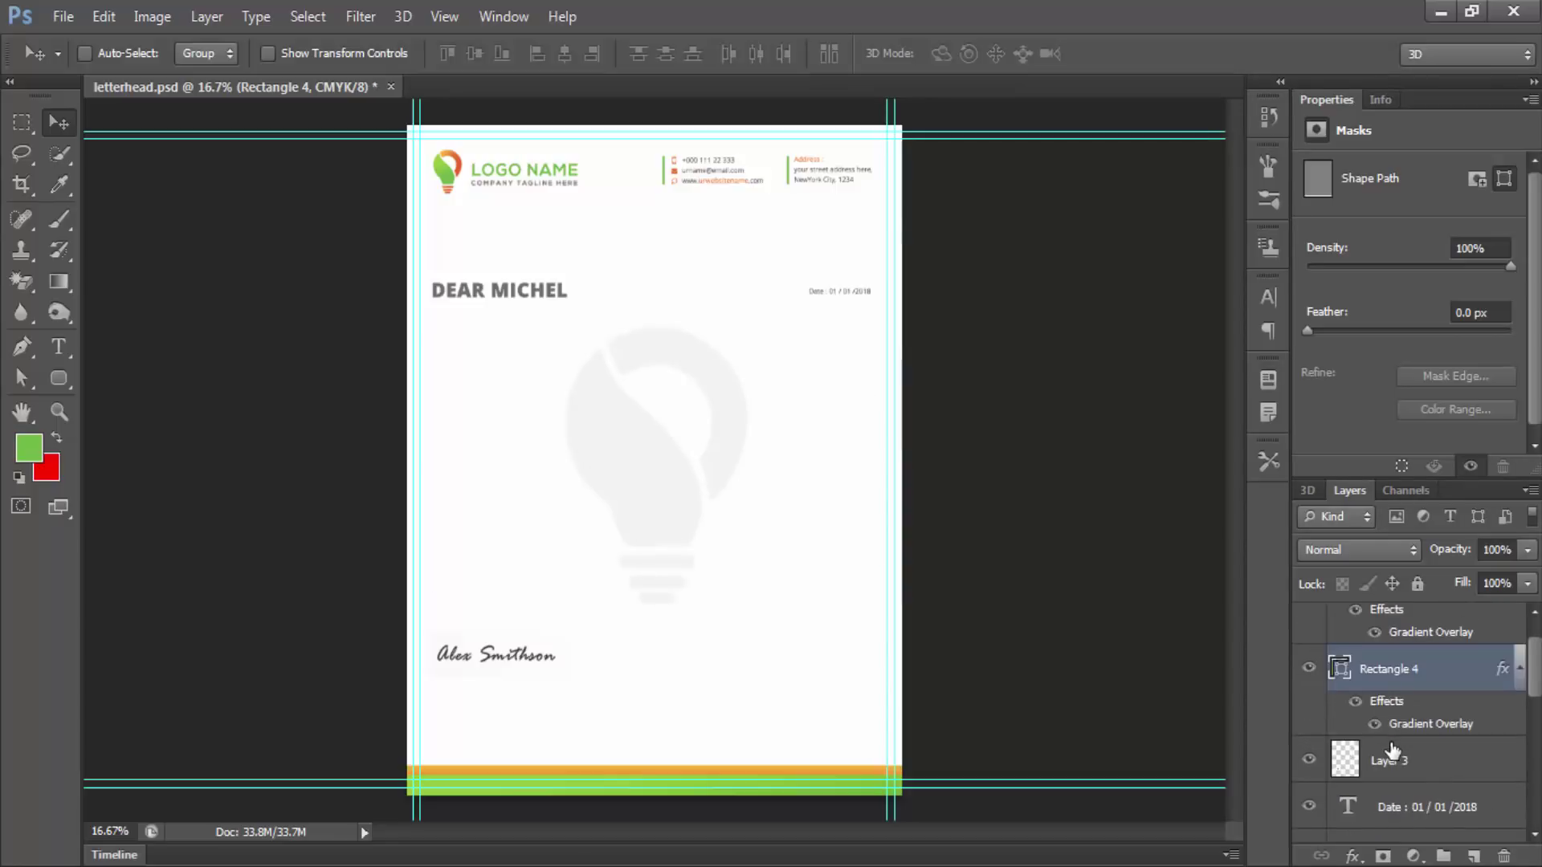
pyautogui.scroll(2, 1392, 743)
pyautogui.press('t')
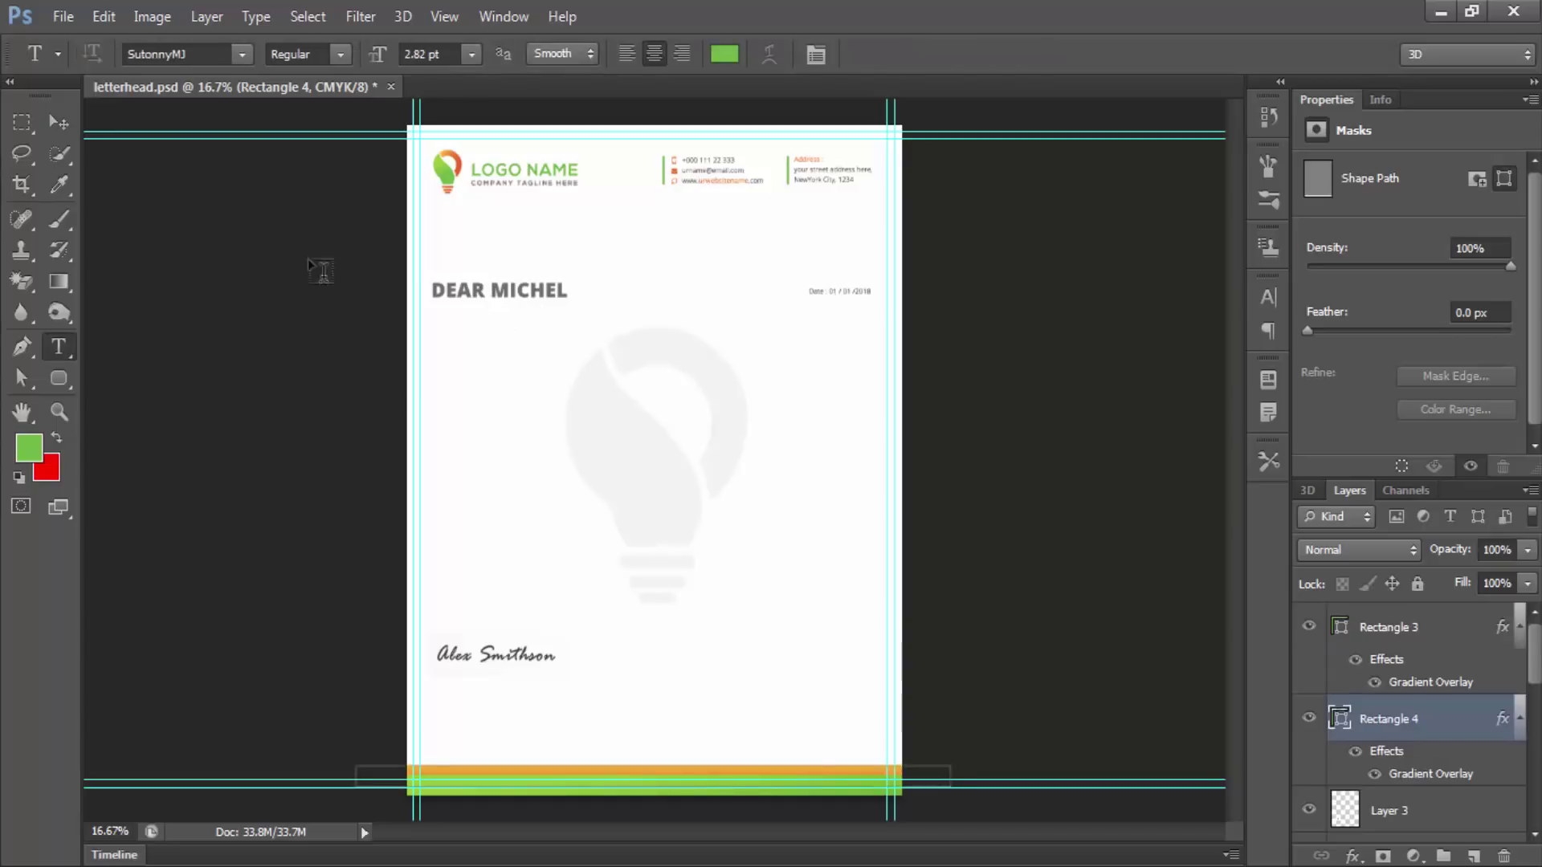
# - Hide the 'Dear Michel' greeting layer and the handwritten signature (Layer 3)
pyautogui.click(1416, 667)
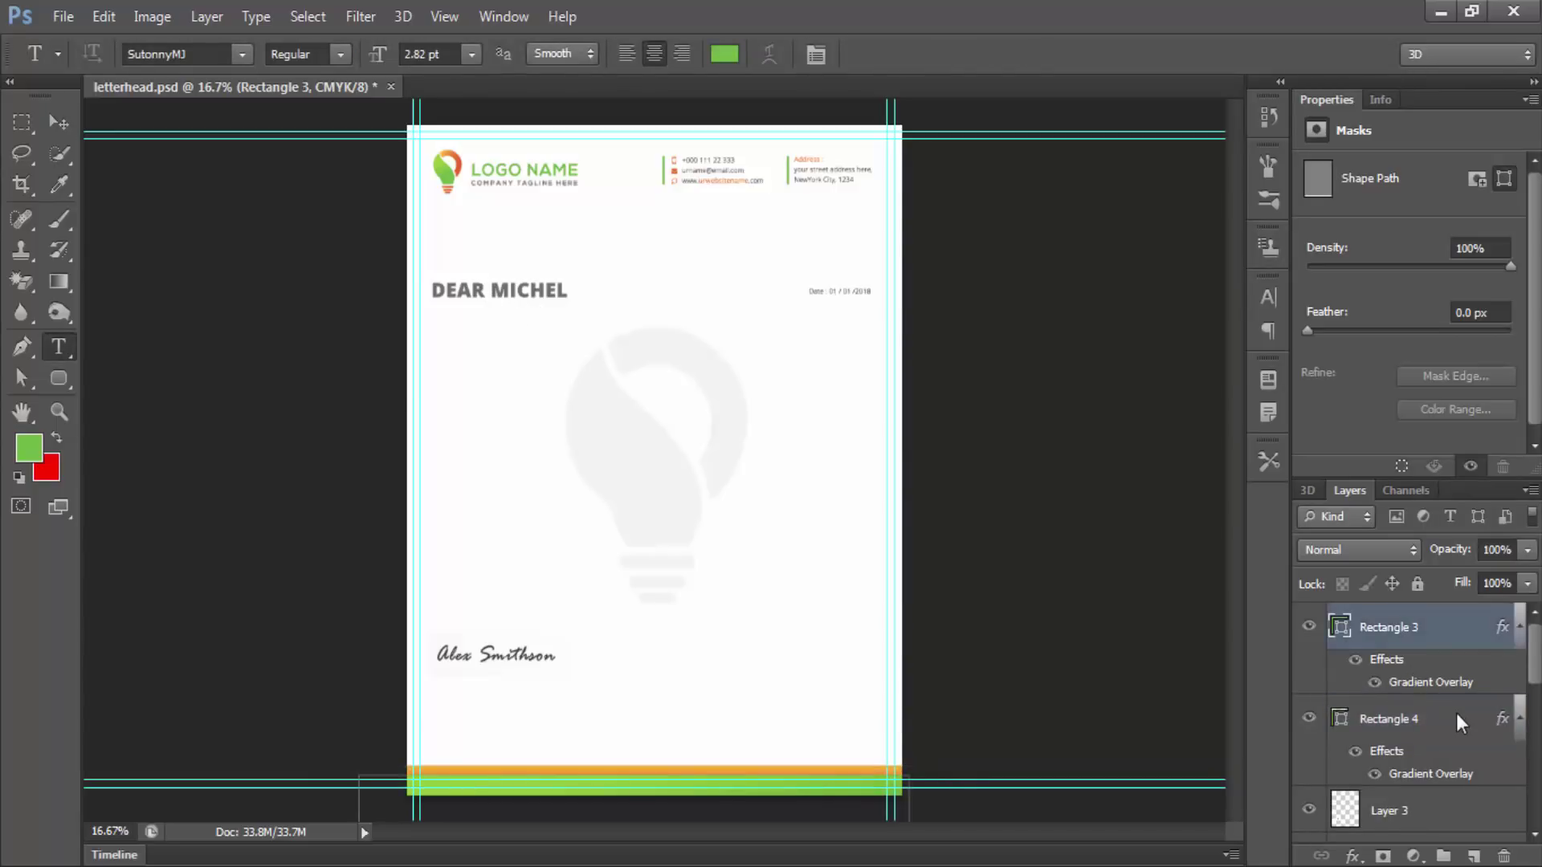
pyautogui.scroll(-3, 1455, 713)
pyautogui.click(1309, 749)
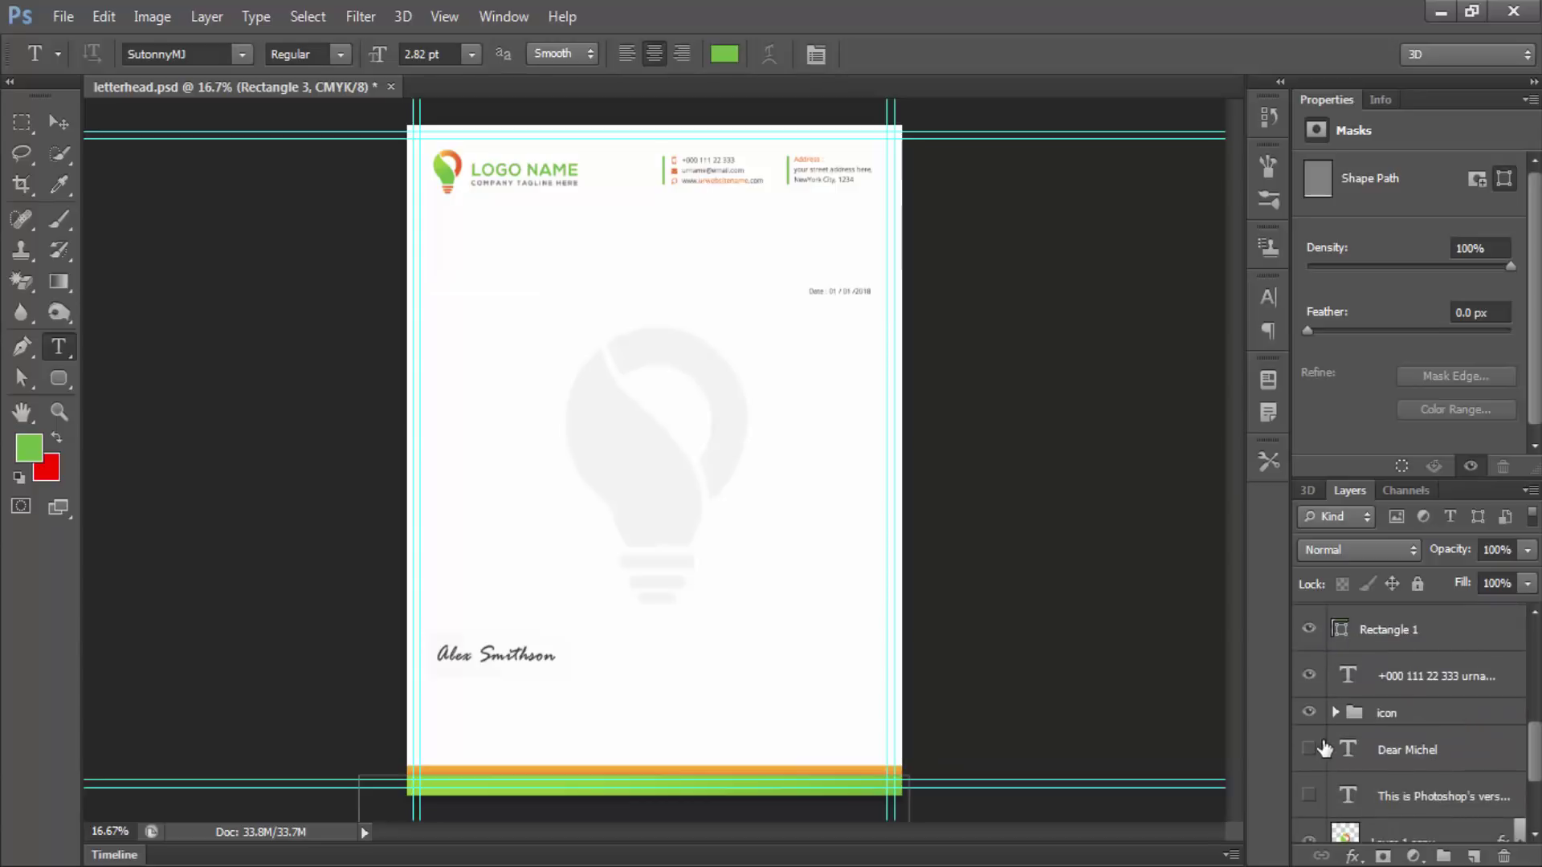
pyautogui.scroll(-3, 1335, 722)
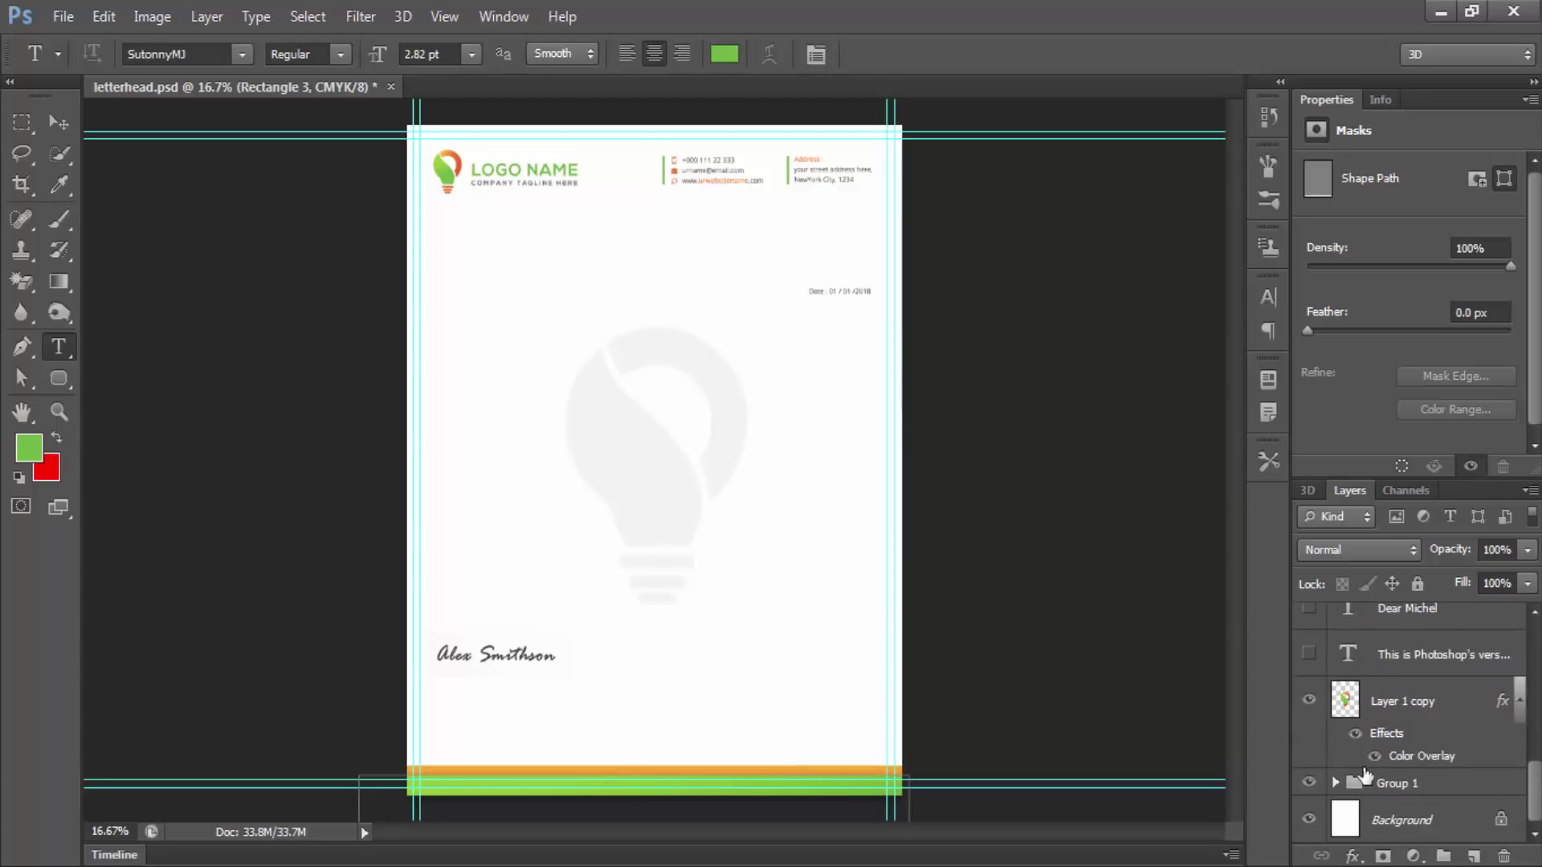
pyautogui.scroll(3, 1367, 716)
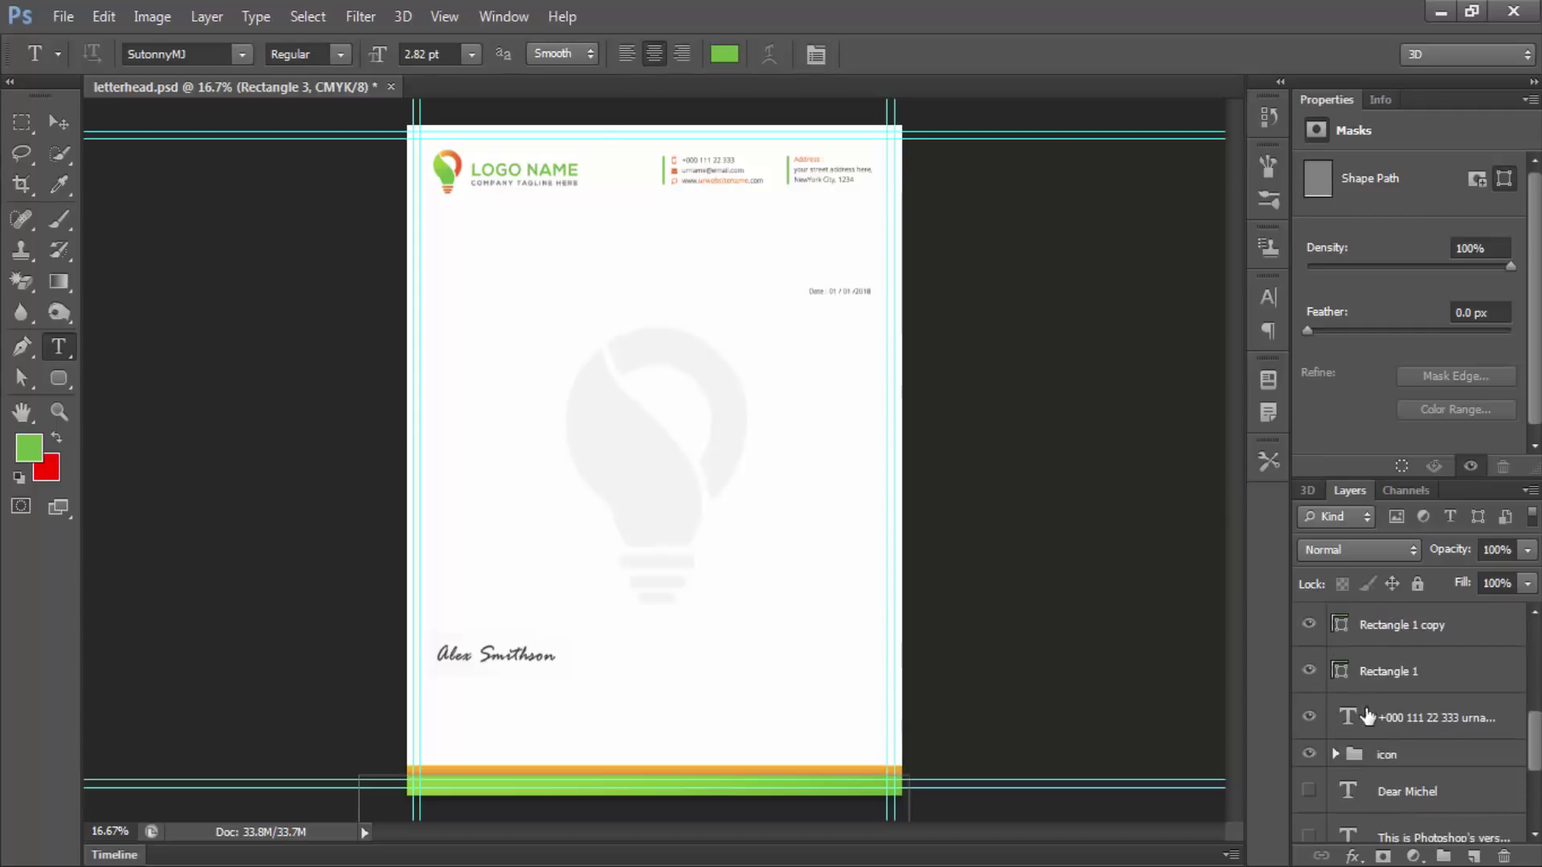
pyautogui.scroll(-3, 1503, 806)
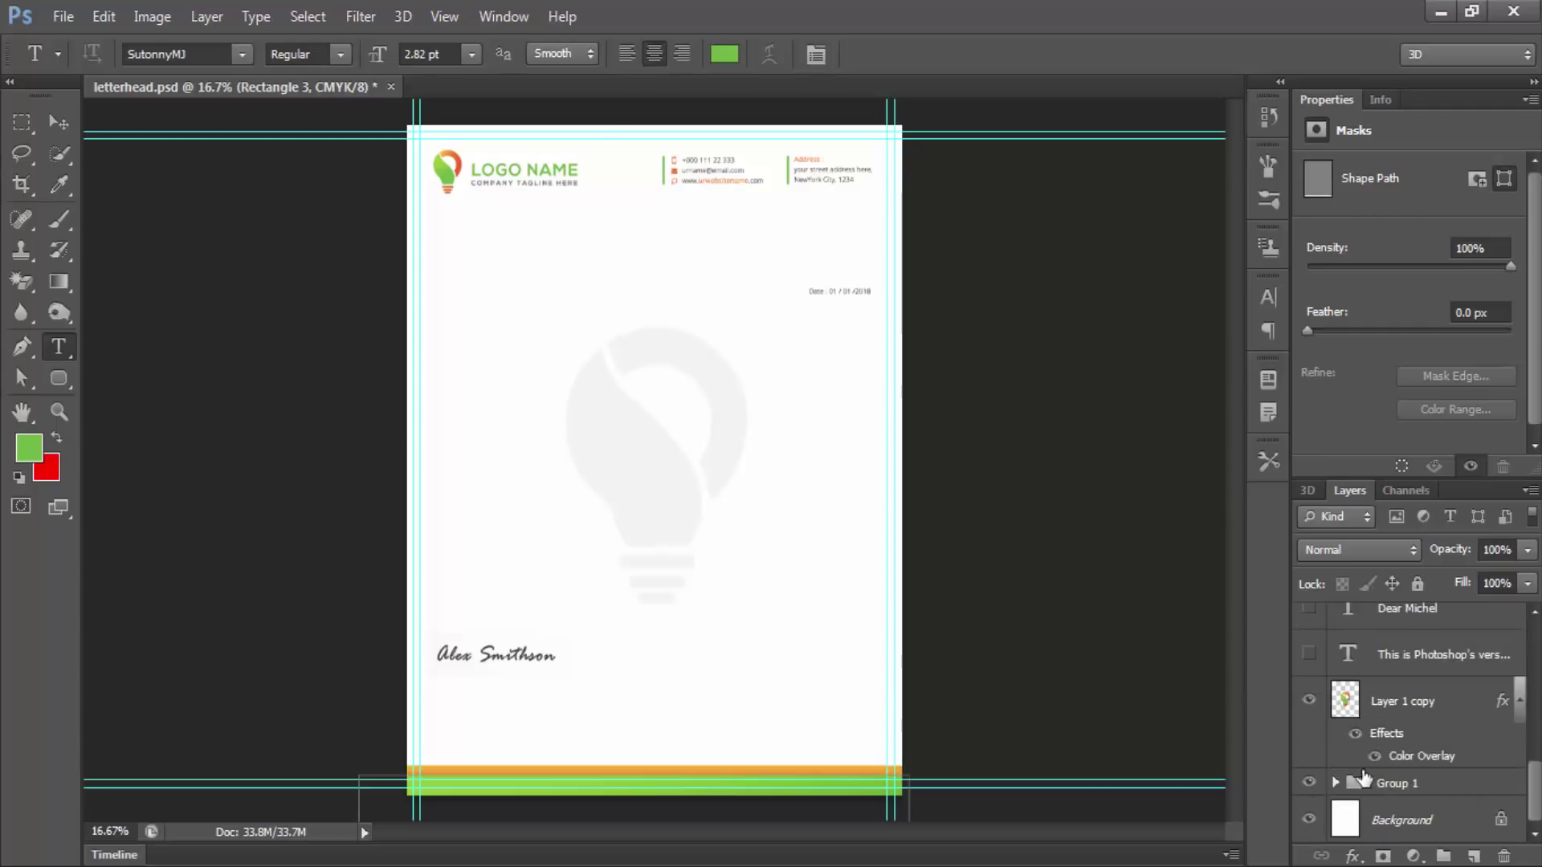
pyautogui.scroll(1, 1365, 755)
pyautogui.scroll(3, 1366, 735)
pyautogui.scroll(2, 1368, 739)
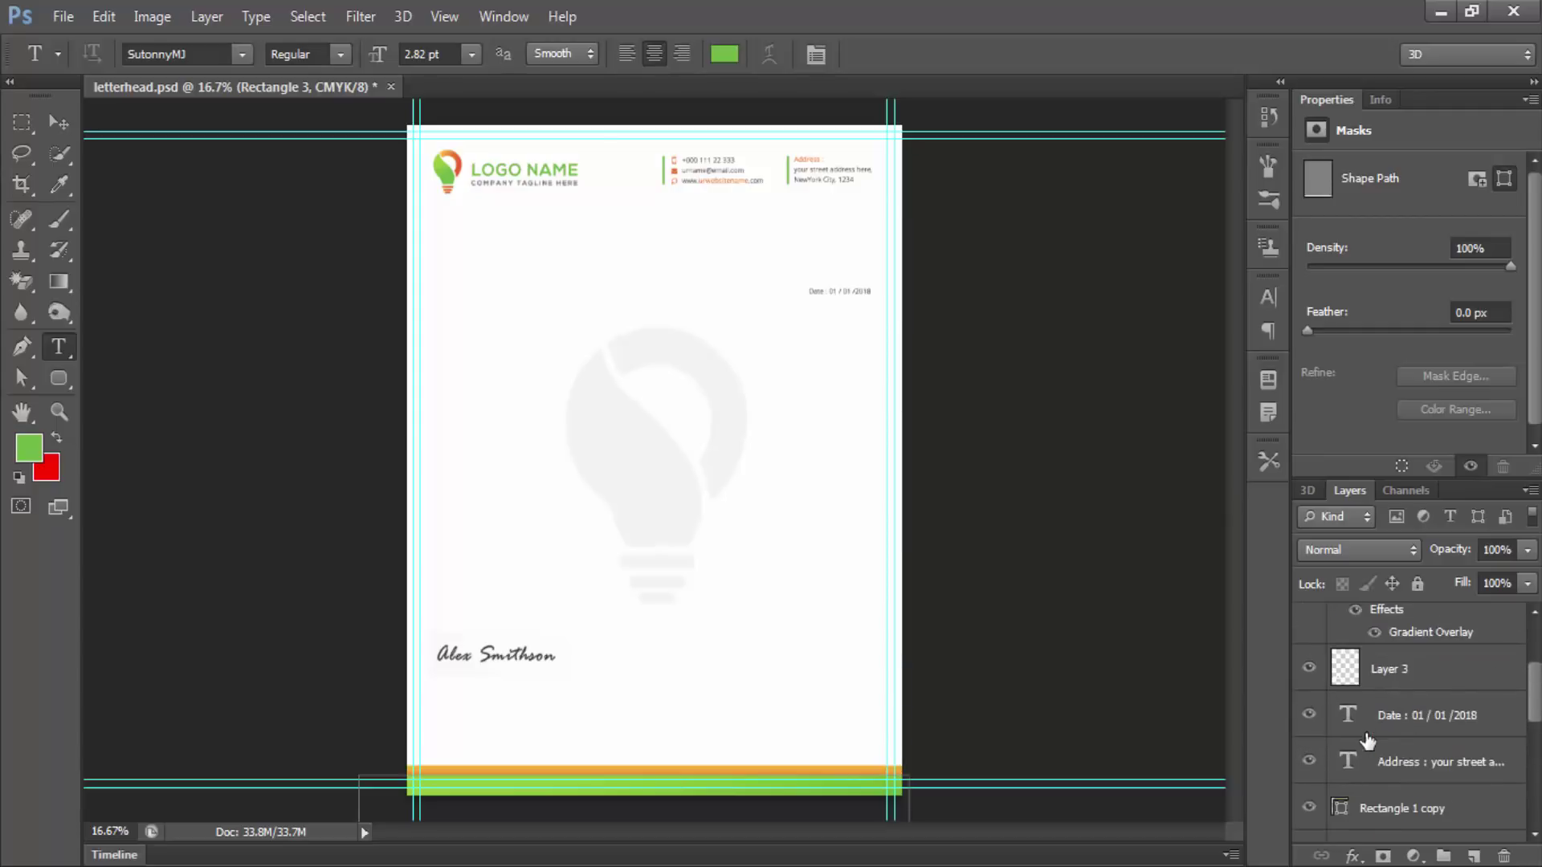
pyautogui.click(1304, 667)
# - Zoom into the date line and delete both '01' values from the date
pyautogui.click(1309, 668)
pyautogui.scroll(3, 1321, 671)
pyautogui.click(842, 291)
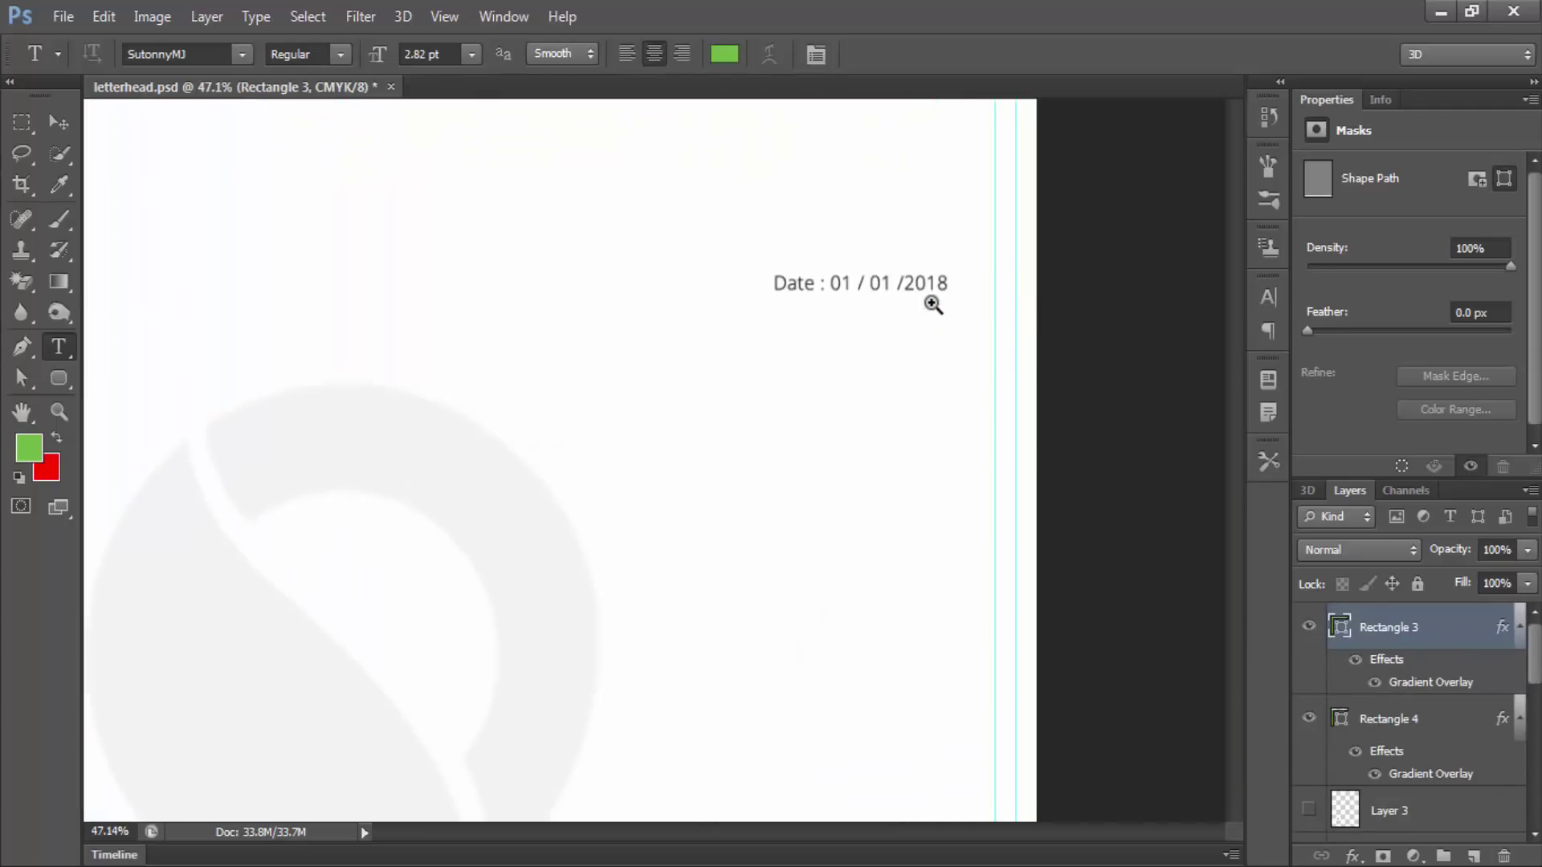
pyautogui.moveTo(833, 287); pyautogui.dragTo(1012, 287)
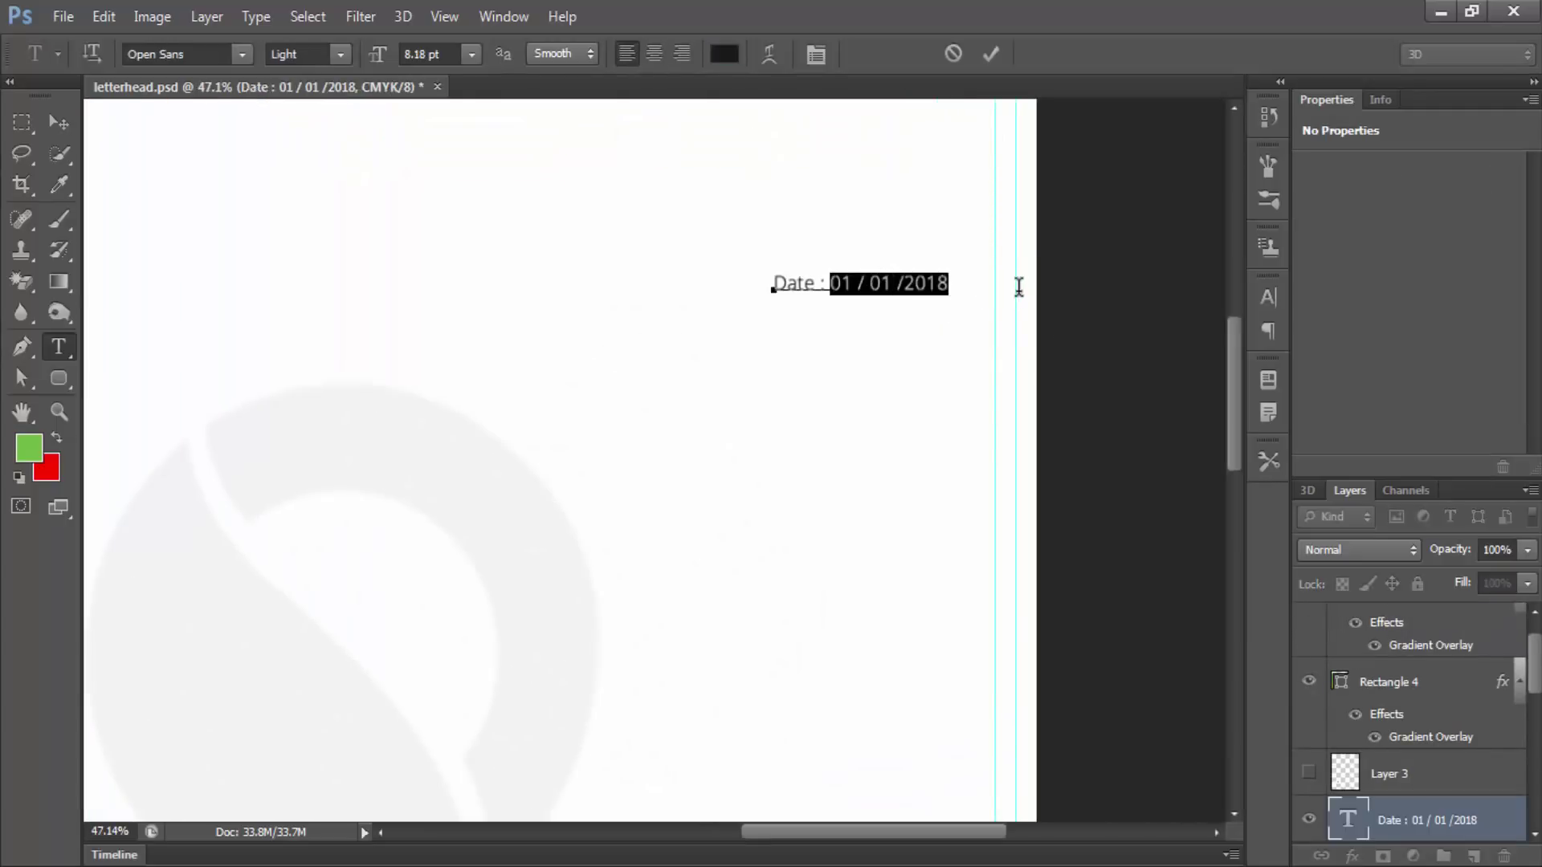
pyautogui.click(856, 286)
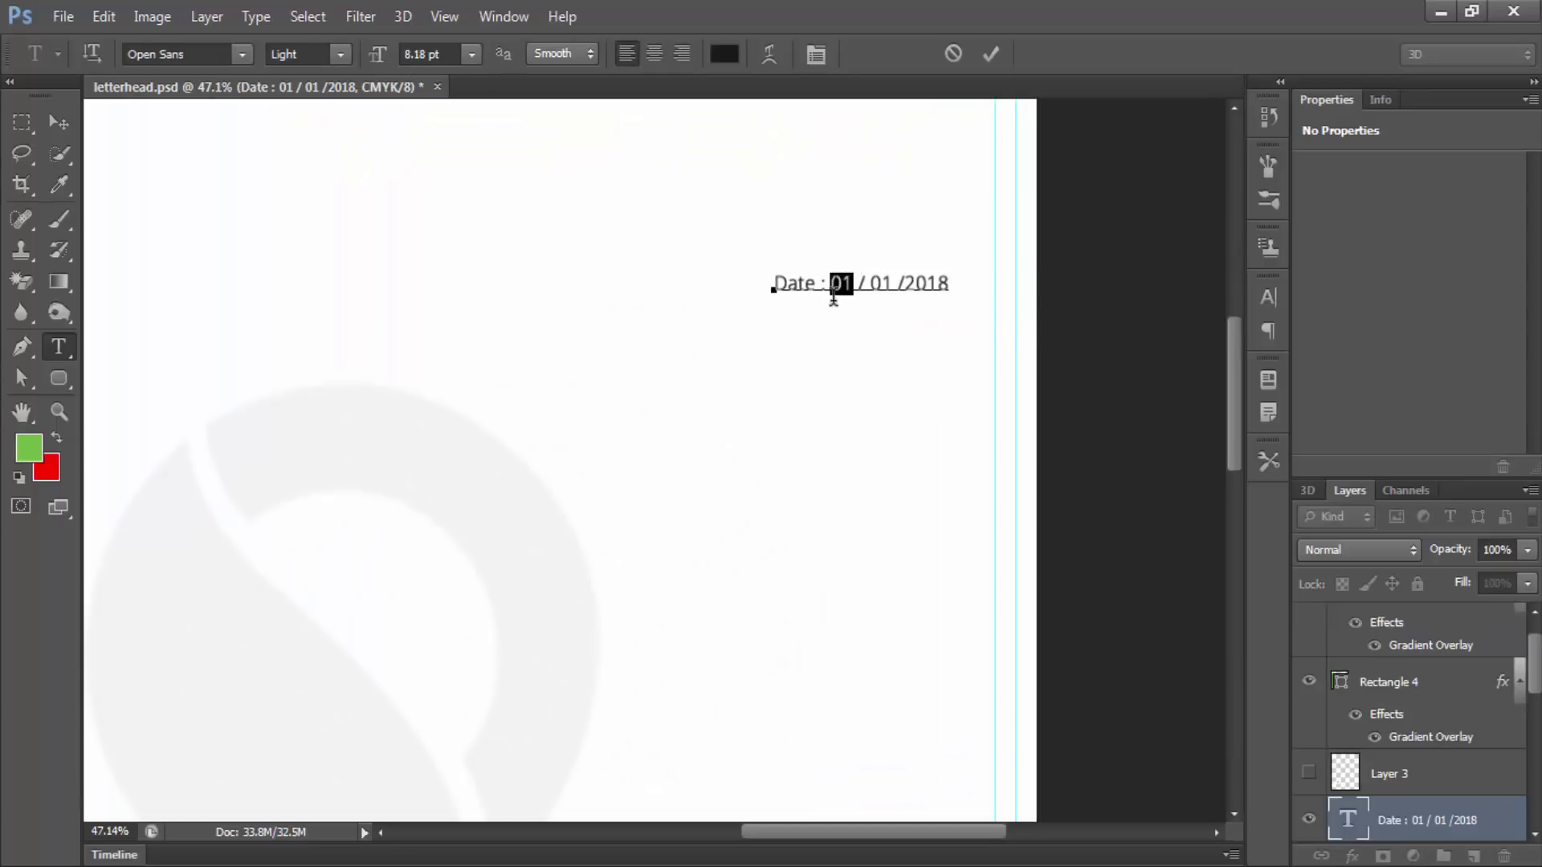
pyautogui.press('BackSpace')
pyautogui.click(886, 285)
pyautogui.press('BackSpace')
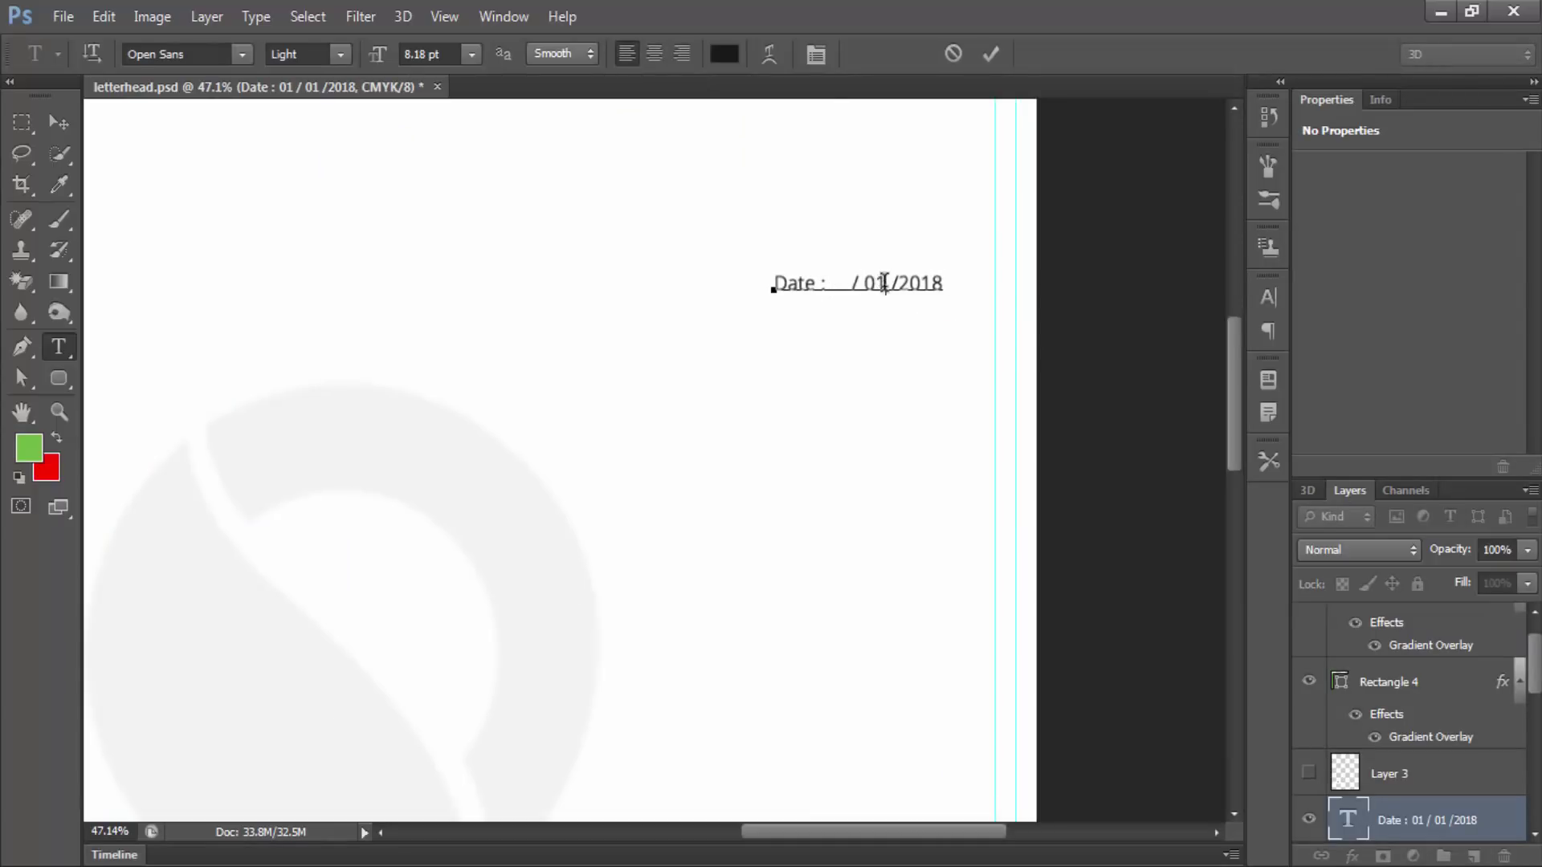
pyautogui.doubleClick(884, 283)
pyautogui.press('BackSpace')
# - Delete the year 2018, commit the date as 'Date : / /', and fit the page
pyautogui.moveTo(892, 283); pyautogui.dragTo(975, 310)
pyautogui.press('BackSpace')
pyautogui.click(868, 289)
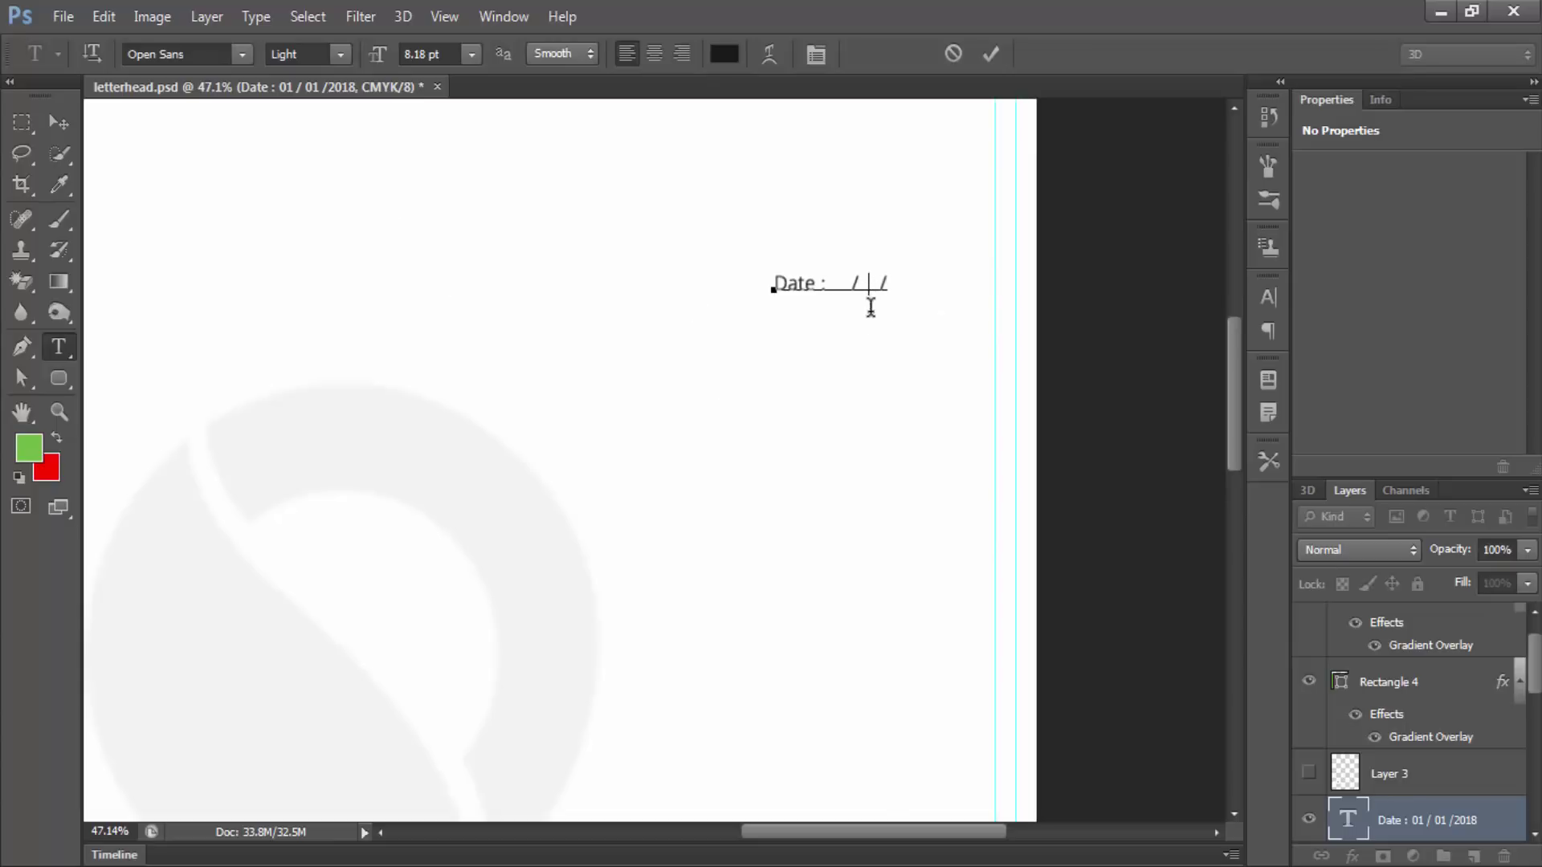
pyautogui.click(58, 122)
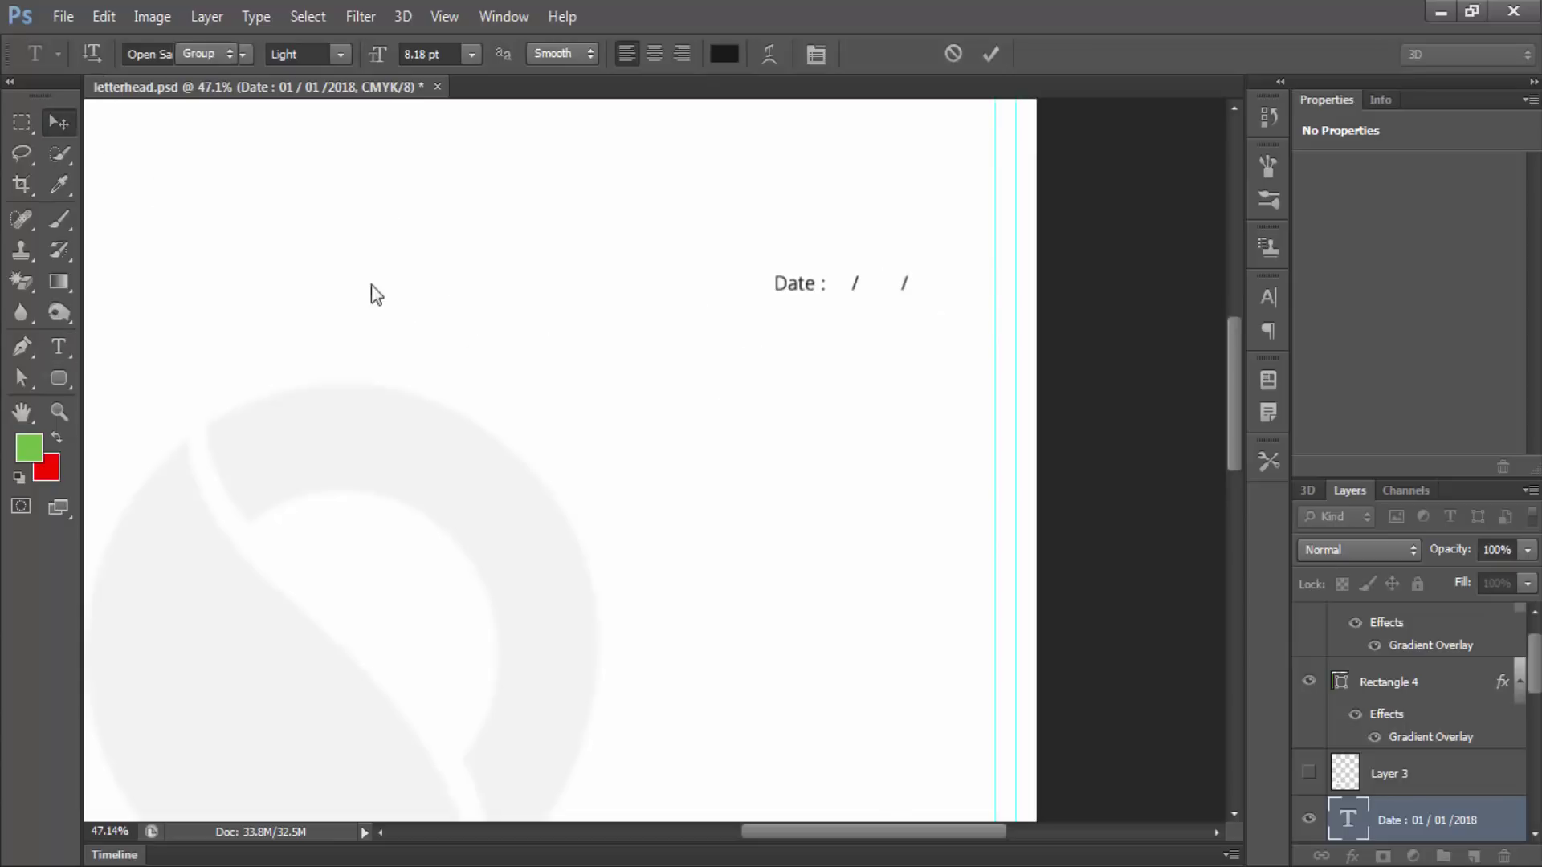
pyautogui.scroll(-2, 884, 344)
pyautogui.scroll(-2, 840, 369)
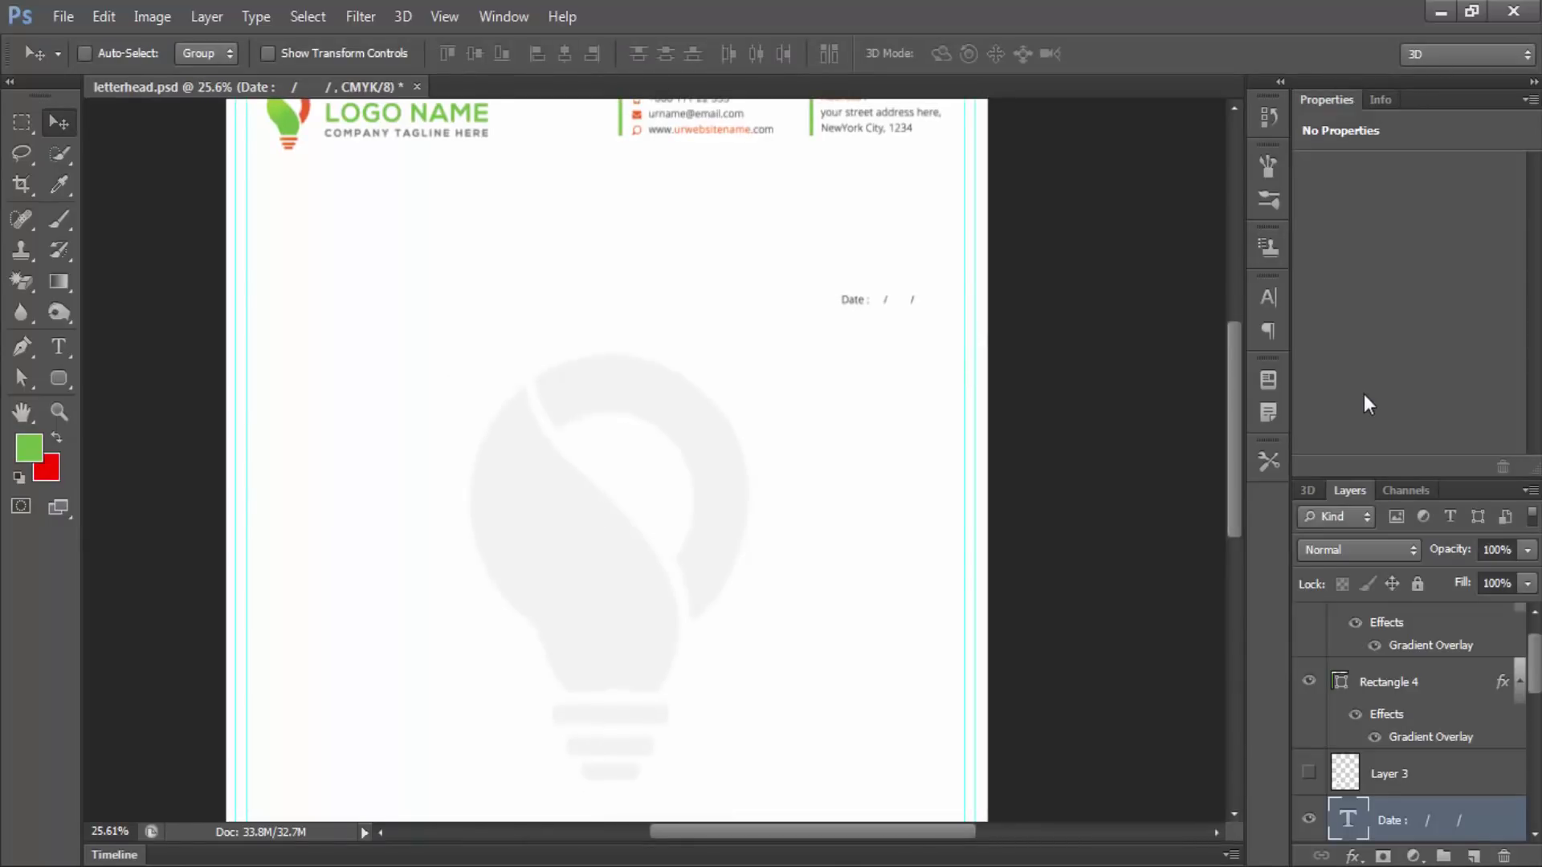
pyautogui.hotkey('ctrl', '0')
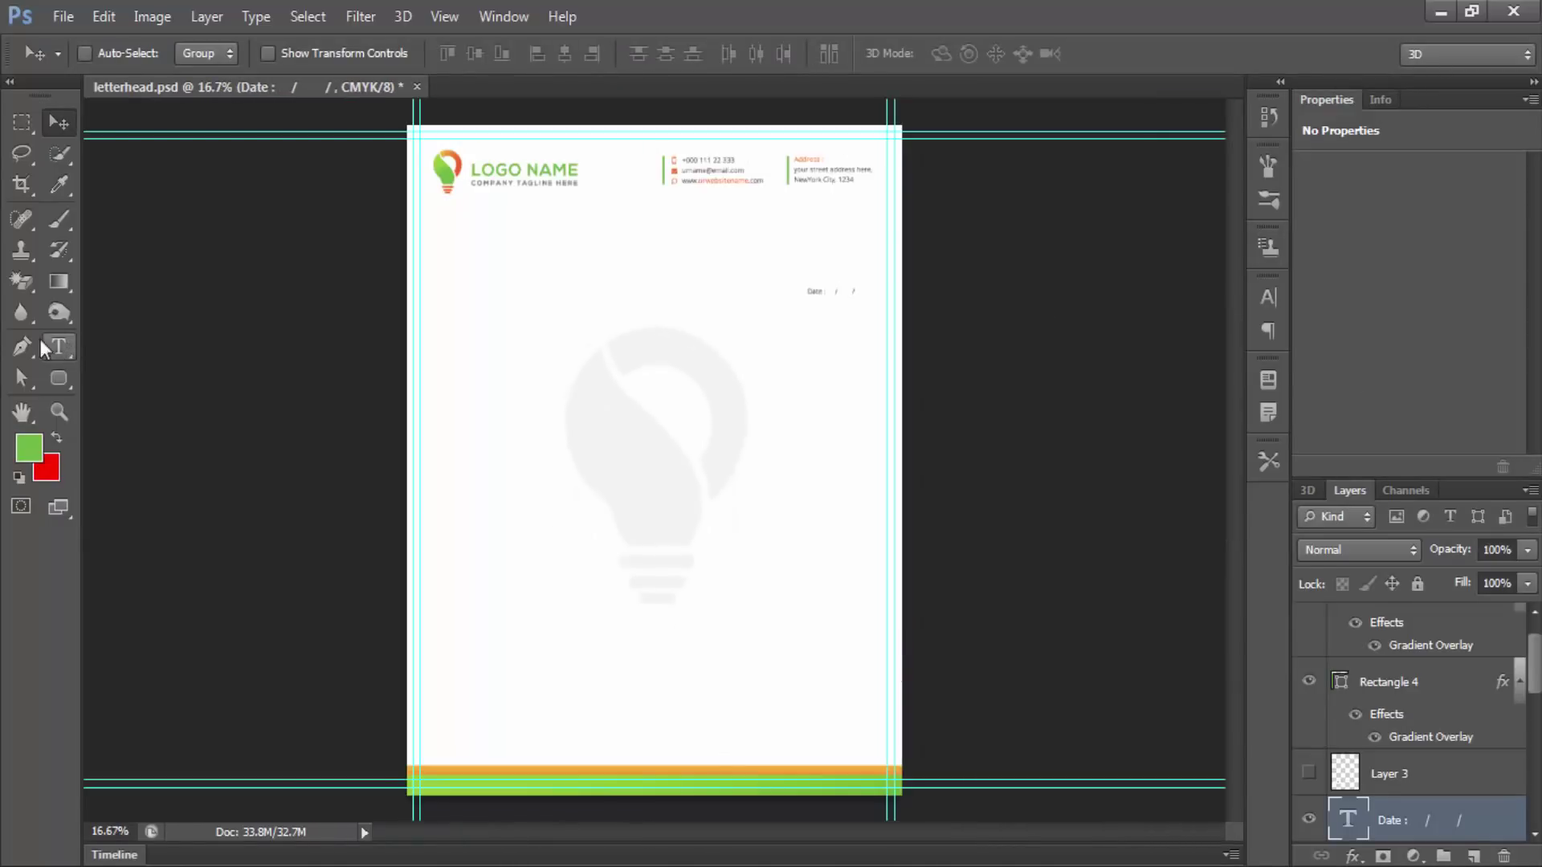
pyautogui.press('b')
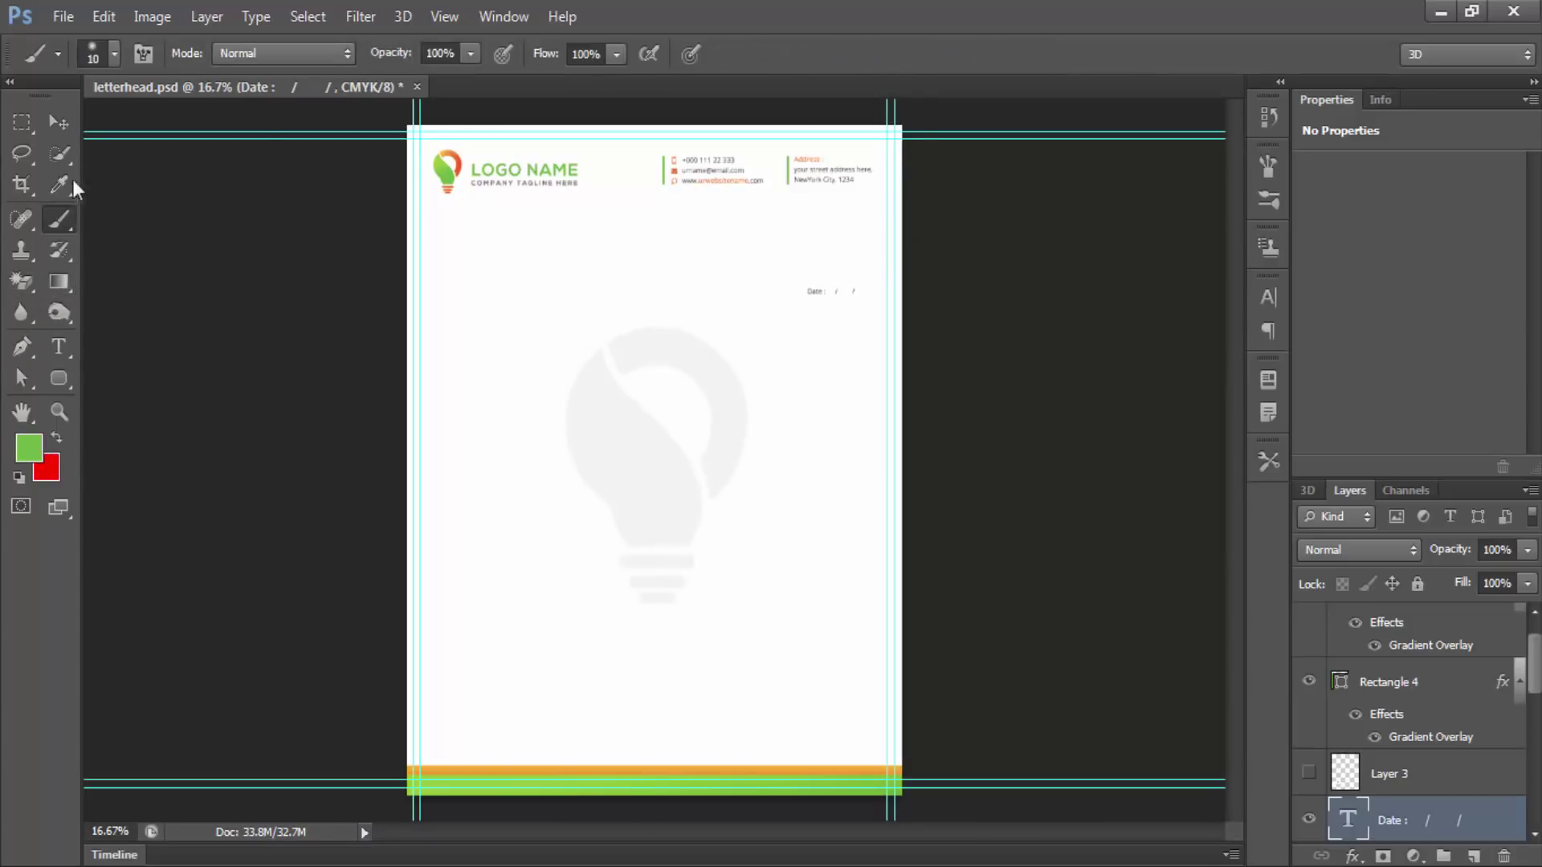
# - Set red as the painting colour and select the Background layer
pyautogui.click(58, 154)
pyautogui.click(58, 219)
pyautogui.click(56, 438)
pyautogui.click(1441, 681)
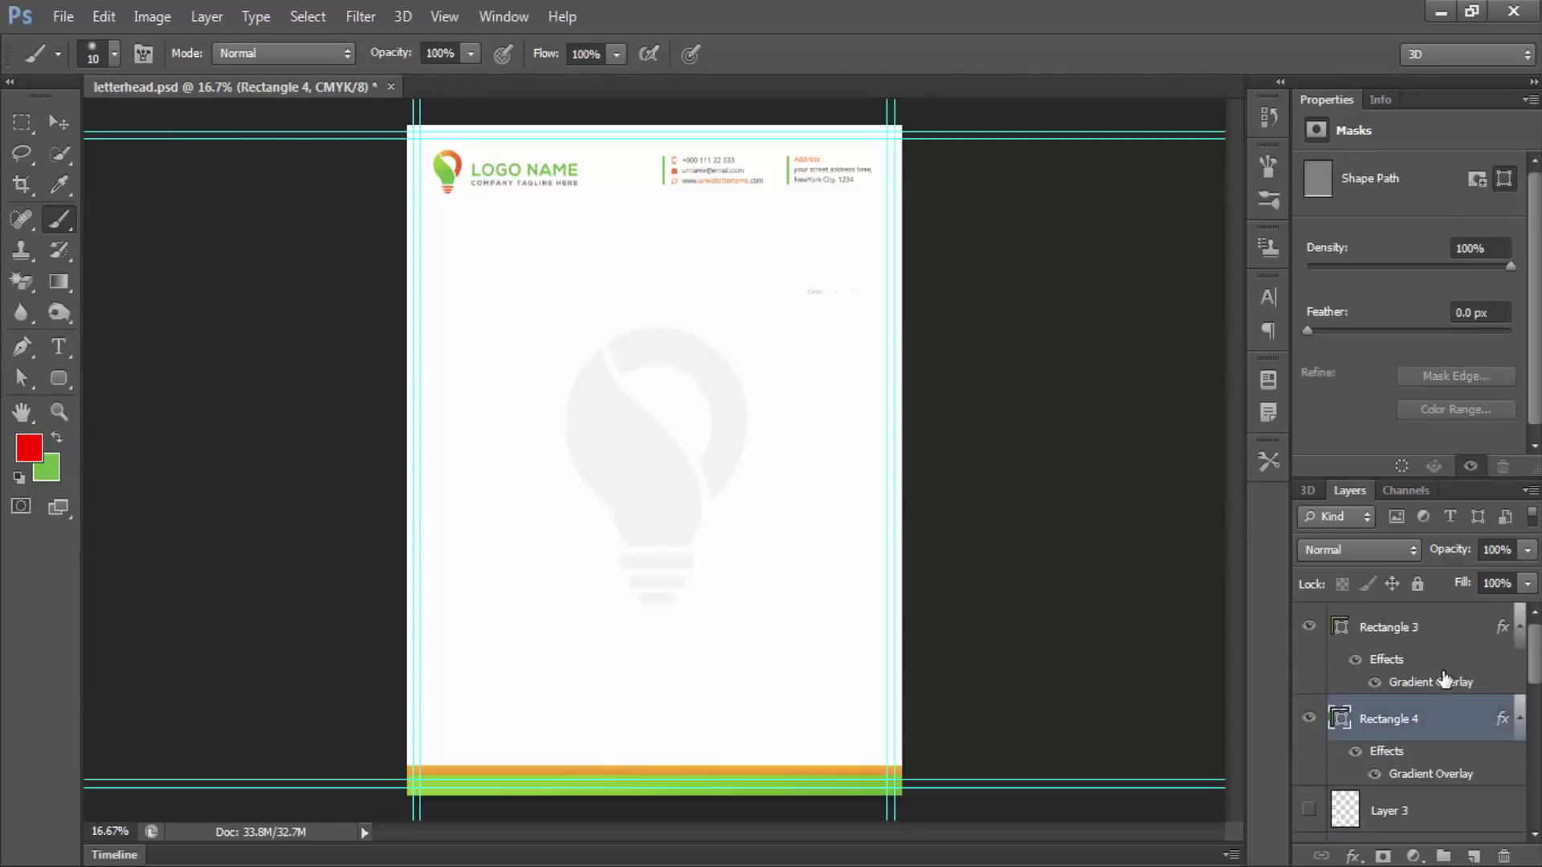
pyautogui.click(1420, 647)
pyautogui.scroll(-5, 1406, 691)
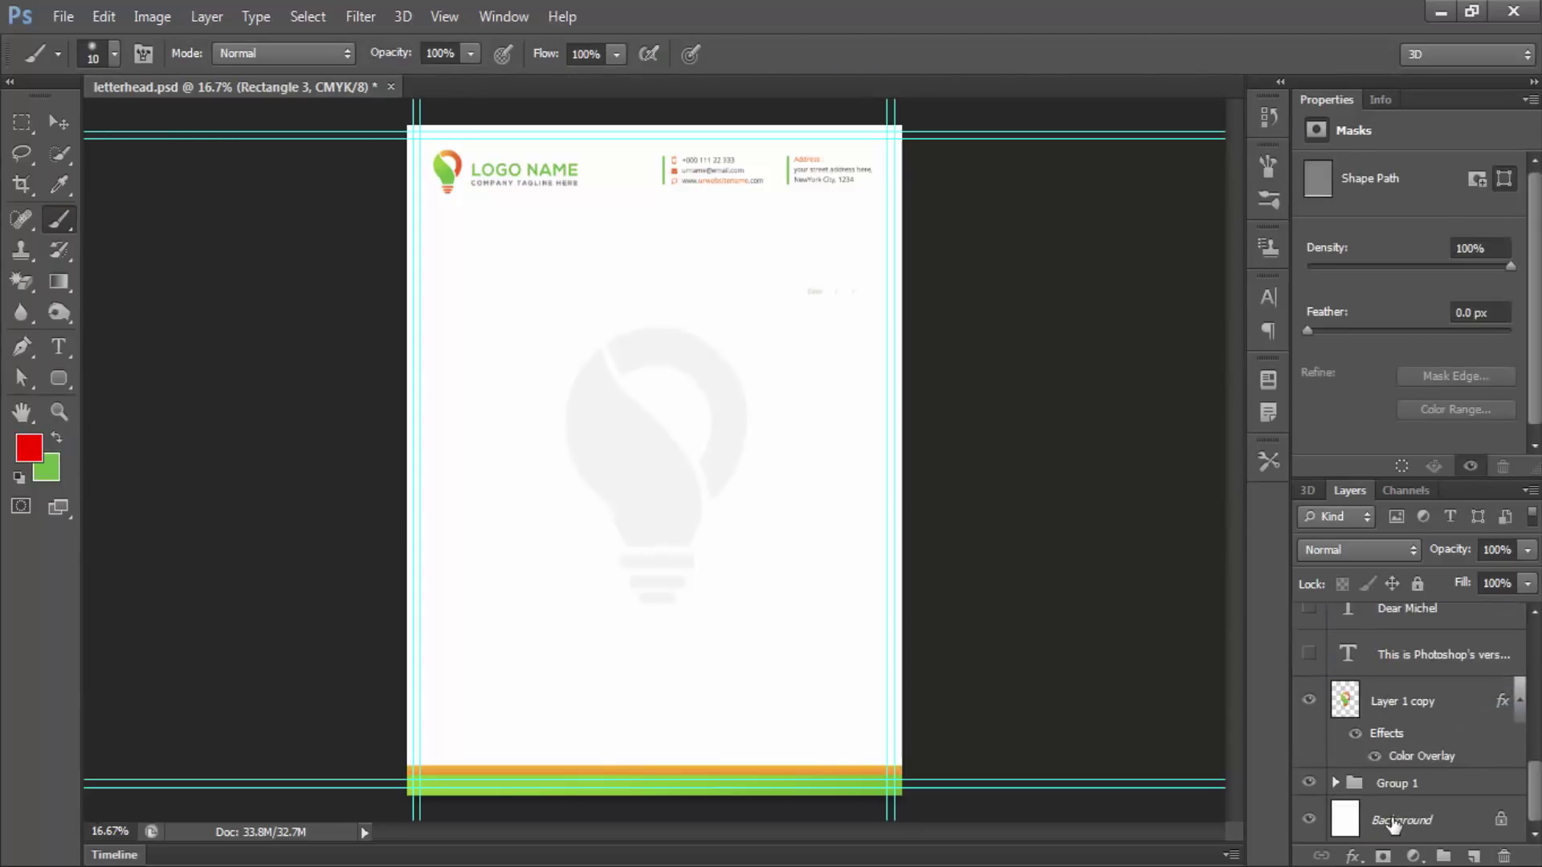
pyautogui.click(1394, 825)
# - Paint and undo two red test strokes, then bring up Save As for the letterhead
pyautogui.moveTo(510, 398); pyautogui.dragTo(560, 486)
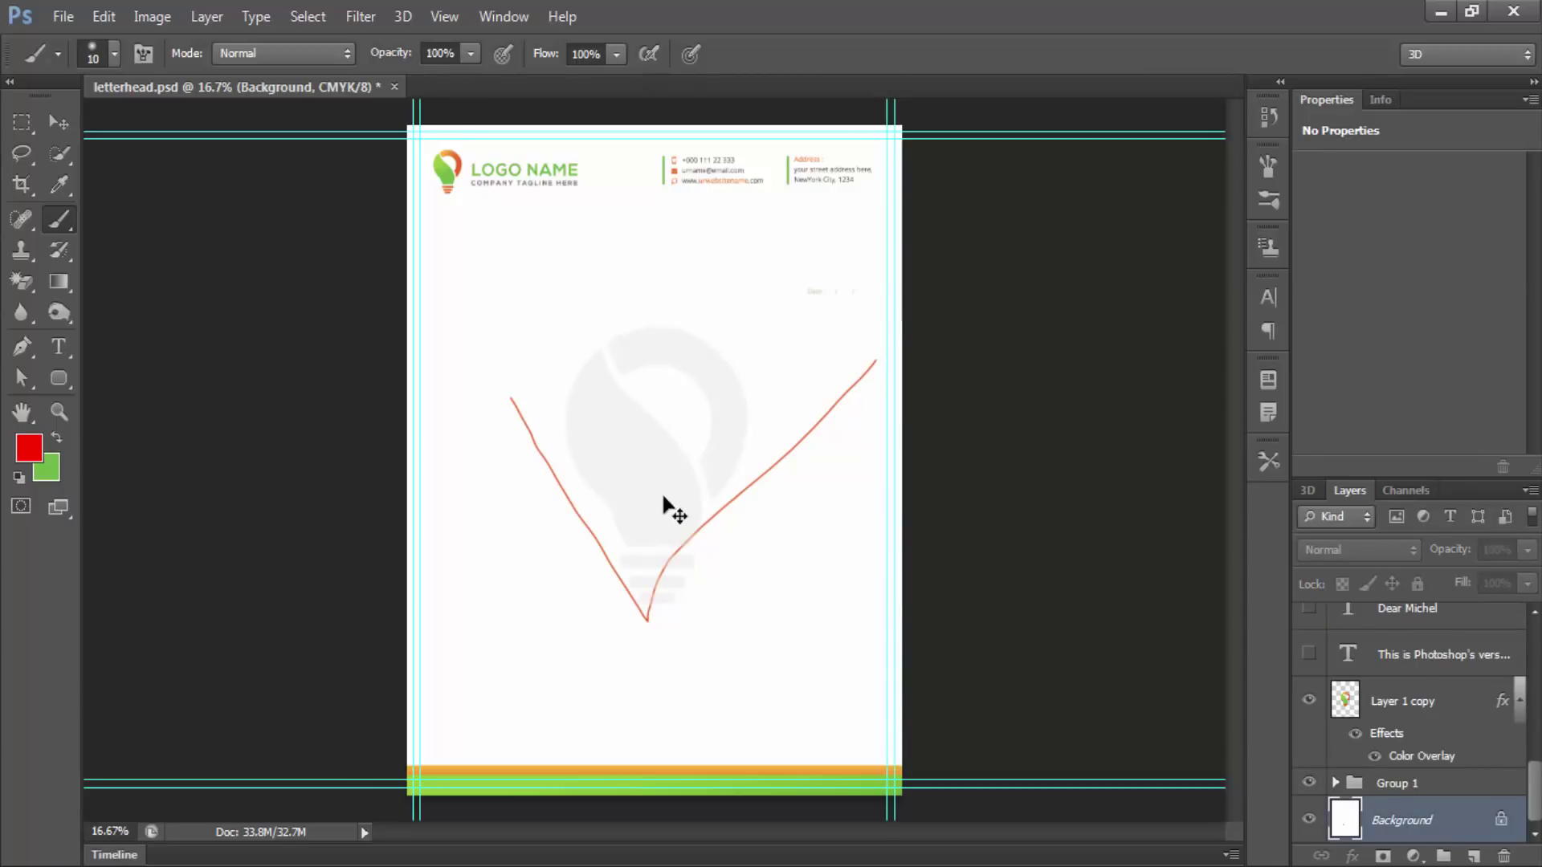
pyautogui.hotkey('ctrl', 'z')
pyautogui.moveTo(472, 452); pyautogui.dragTo(716, 351)
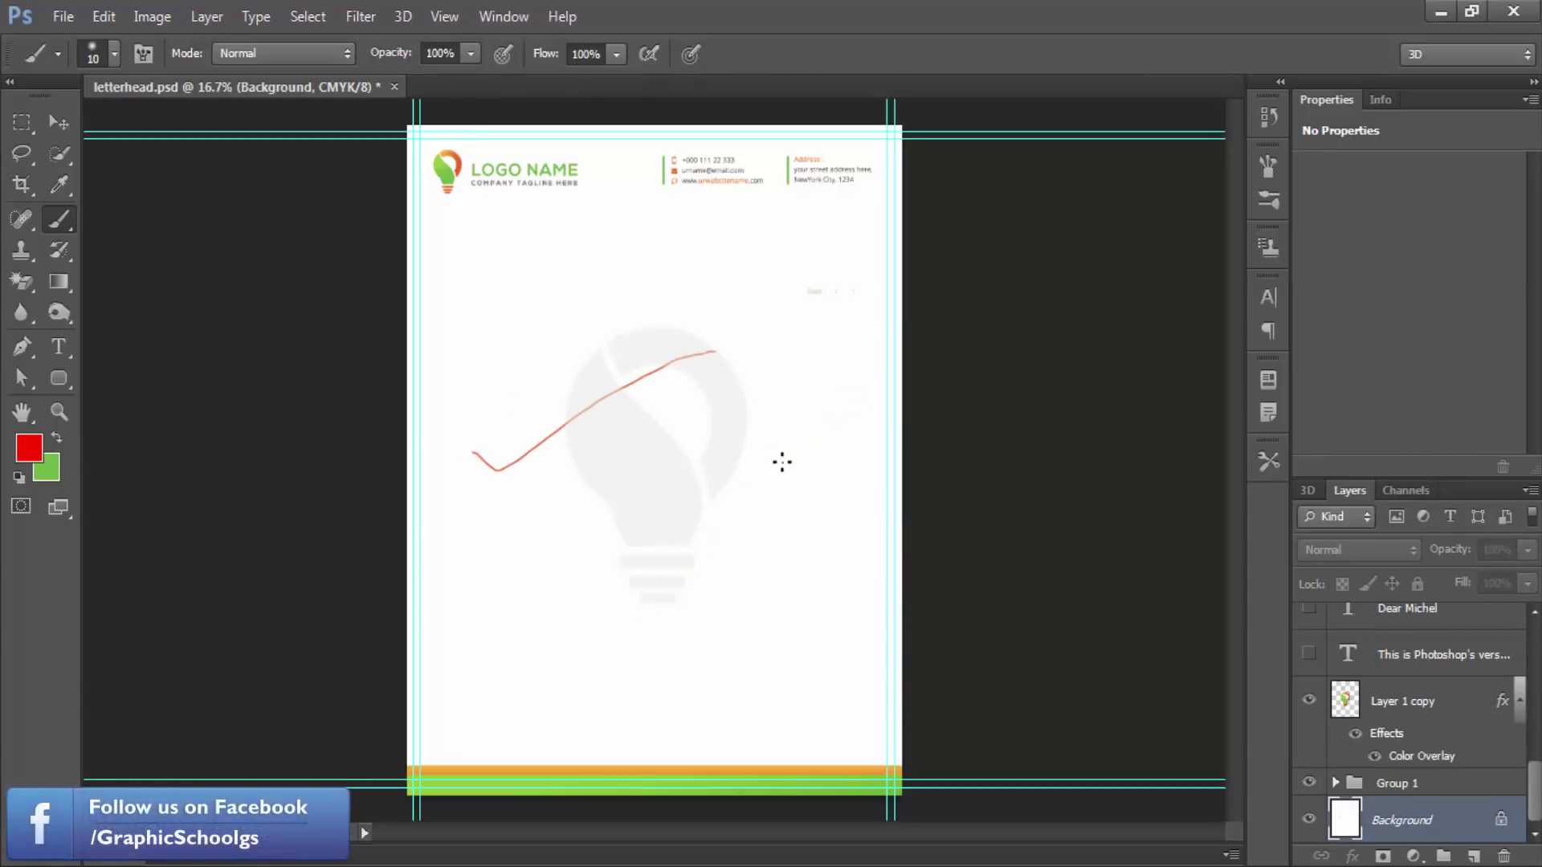
pyautogui.hotkey('ctrl', 'z')
pyautogui.hotkey('ctrl', 'shift', 's')
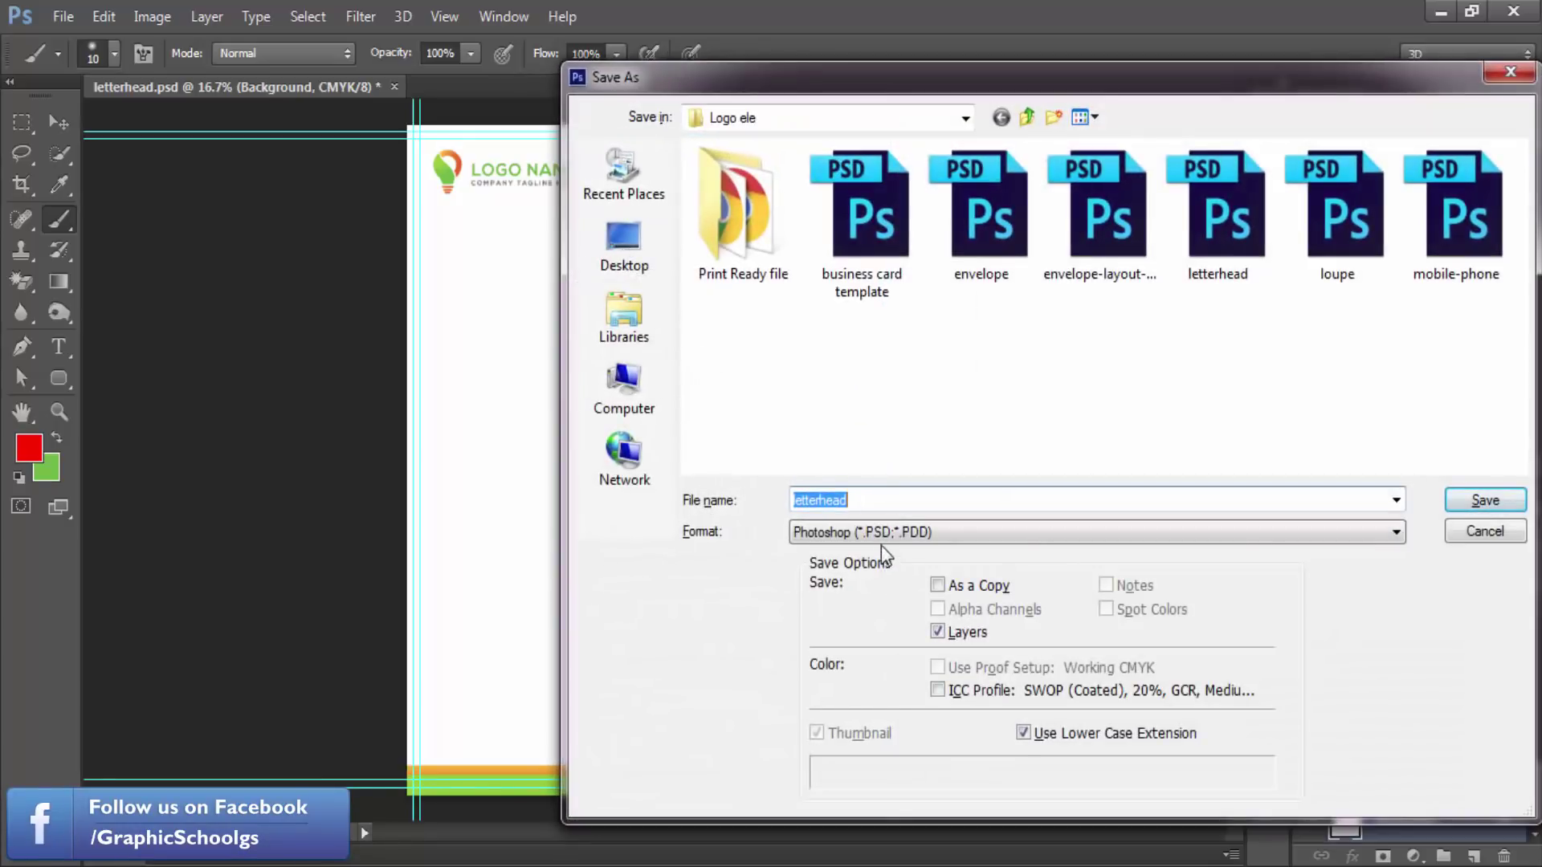
# - Save the letterhead as Photoshop PDF 'letterhead.pdf' in Print Ready file, overwriting the old copy
pyautogui.click(1096, 531)
pyautogui.doubleClick(737, 241)
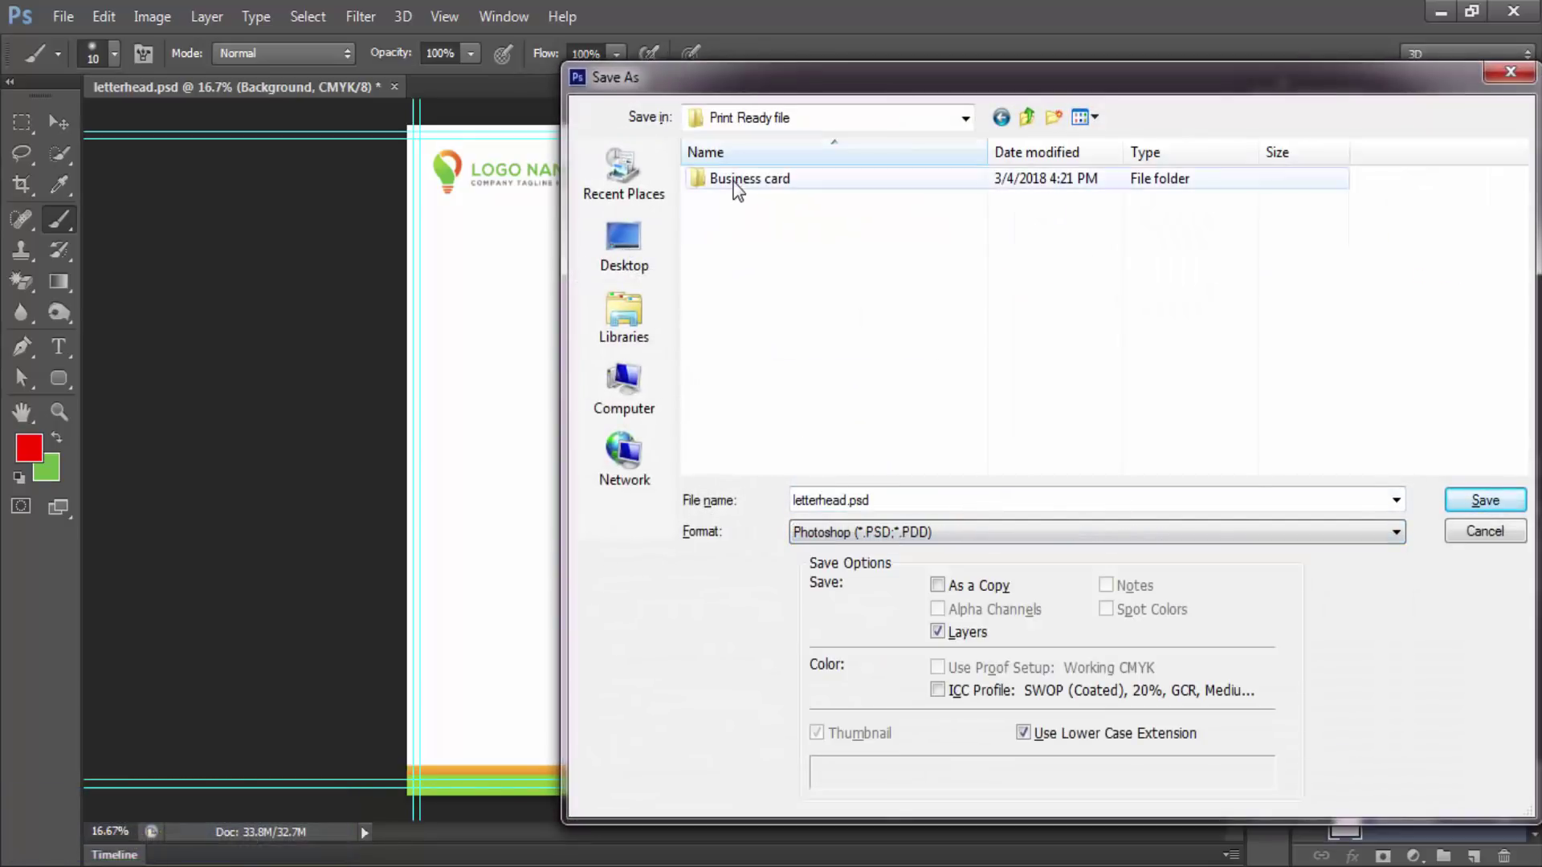
pyautogui.click(869, 533)
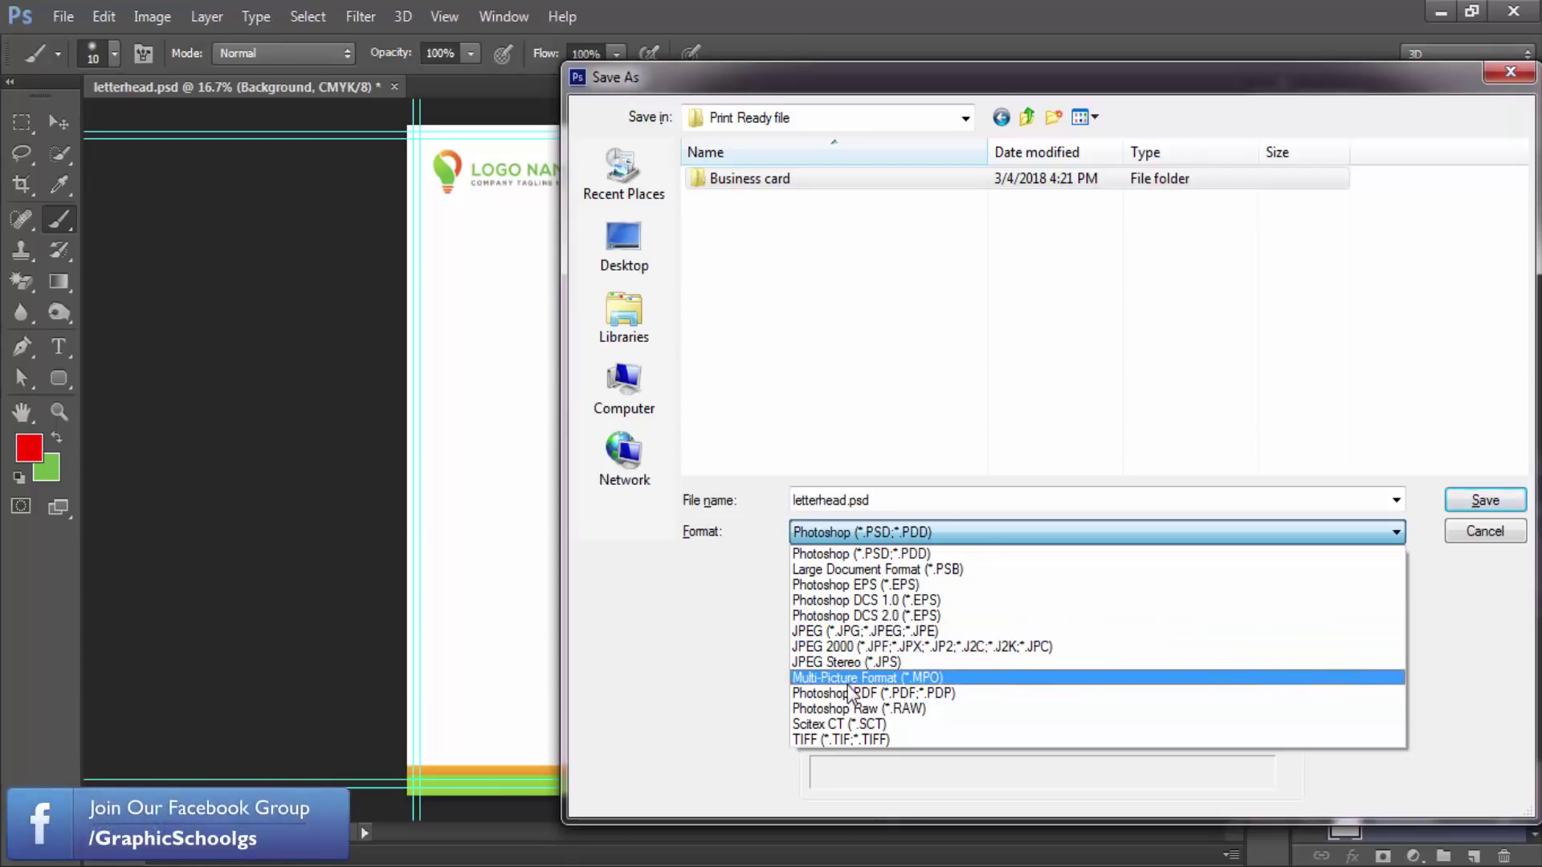
pyautogui.click(845, 694)
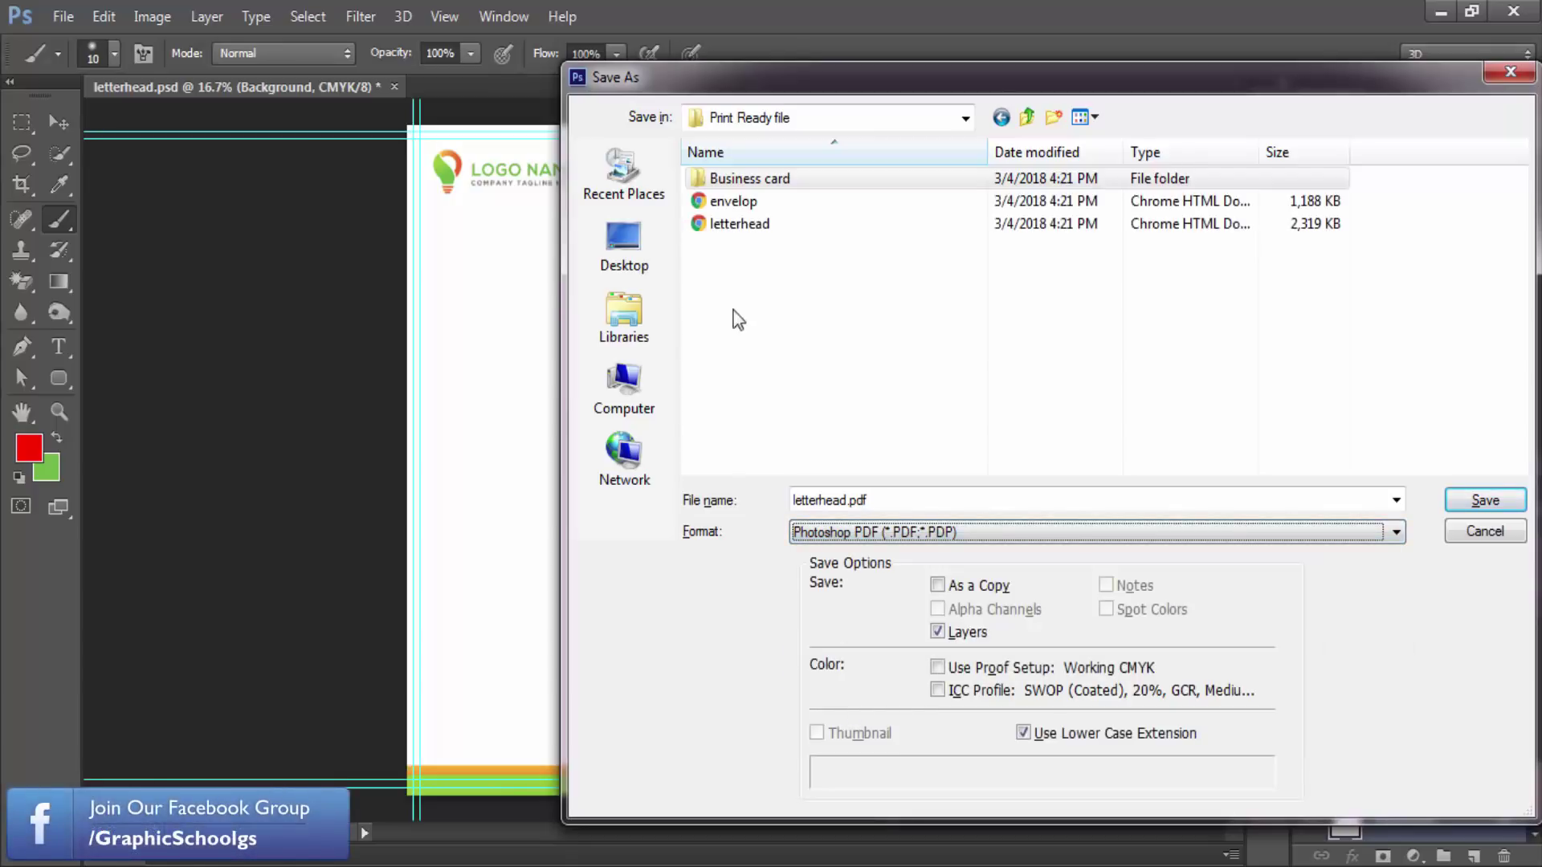
pyautogui.click(735, 224)
pyautogui.click(1511, 504)
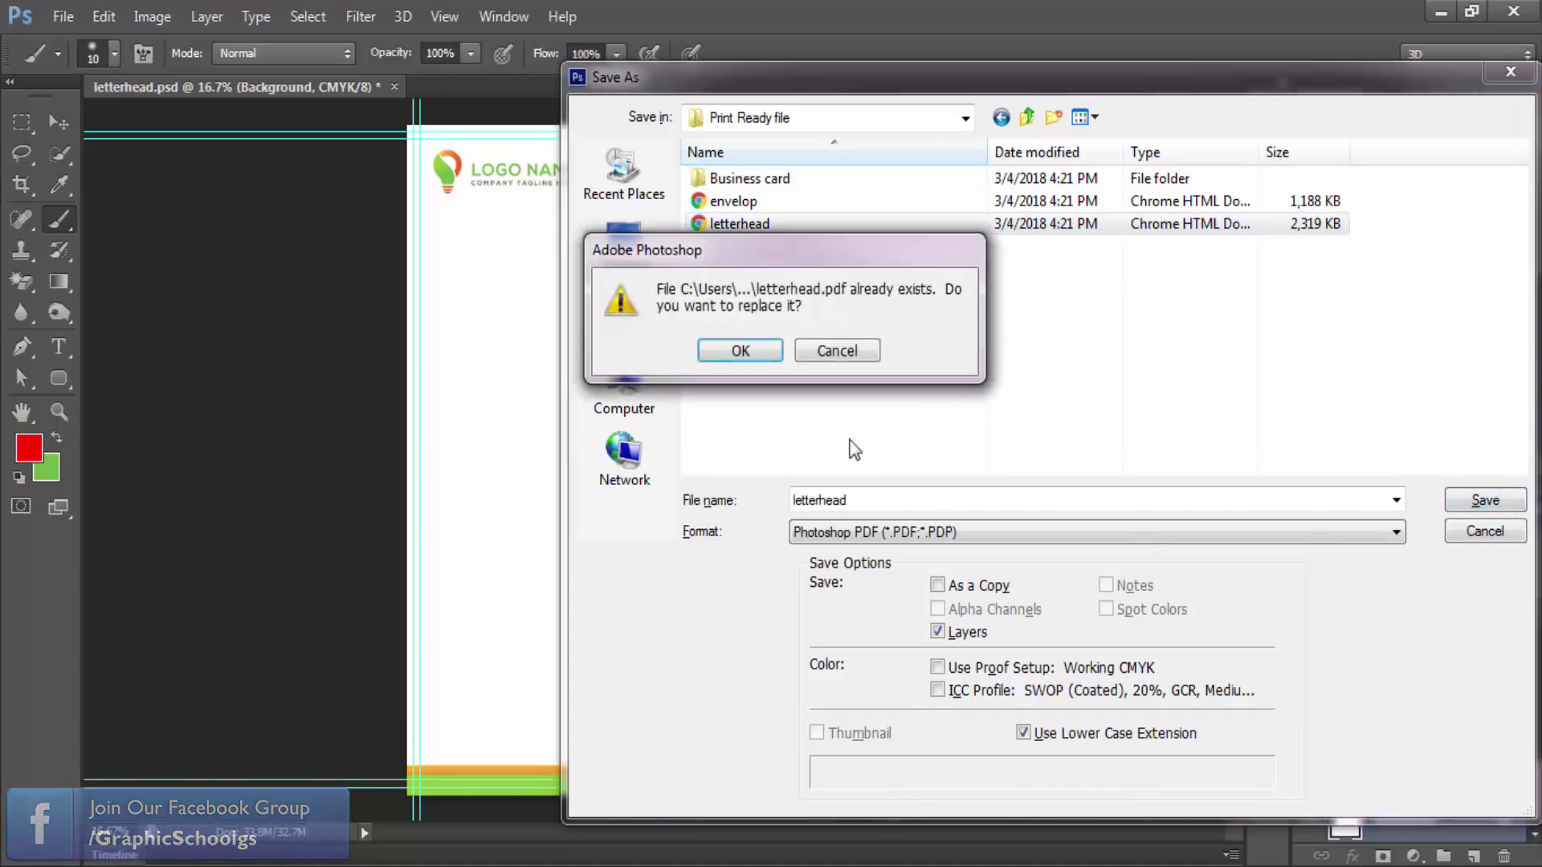
pyautogui.click(758, 354)
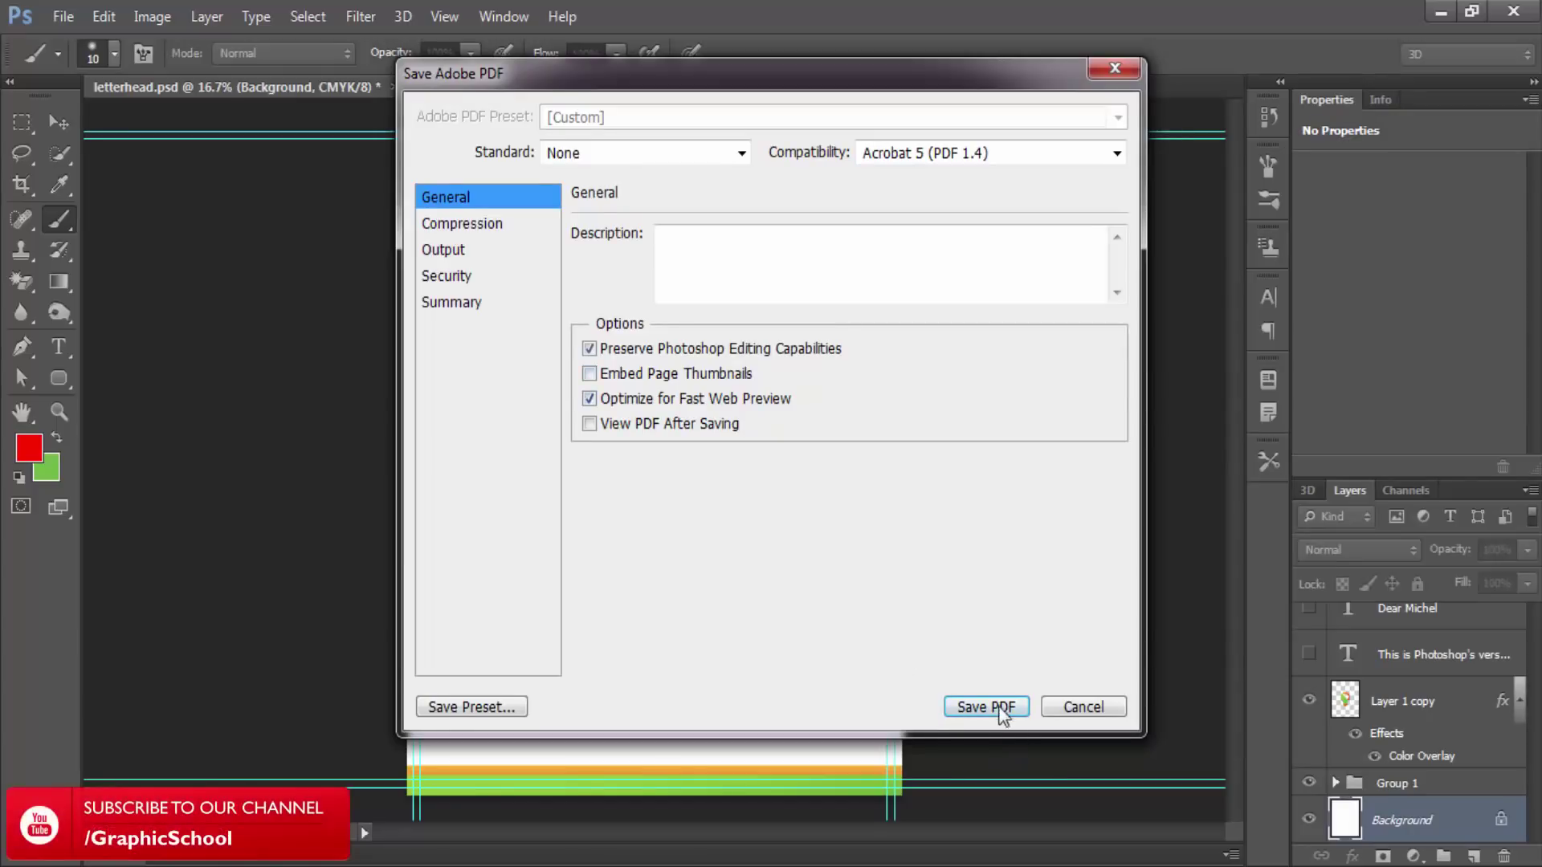
pyautogui.click(996, 706)
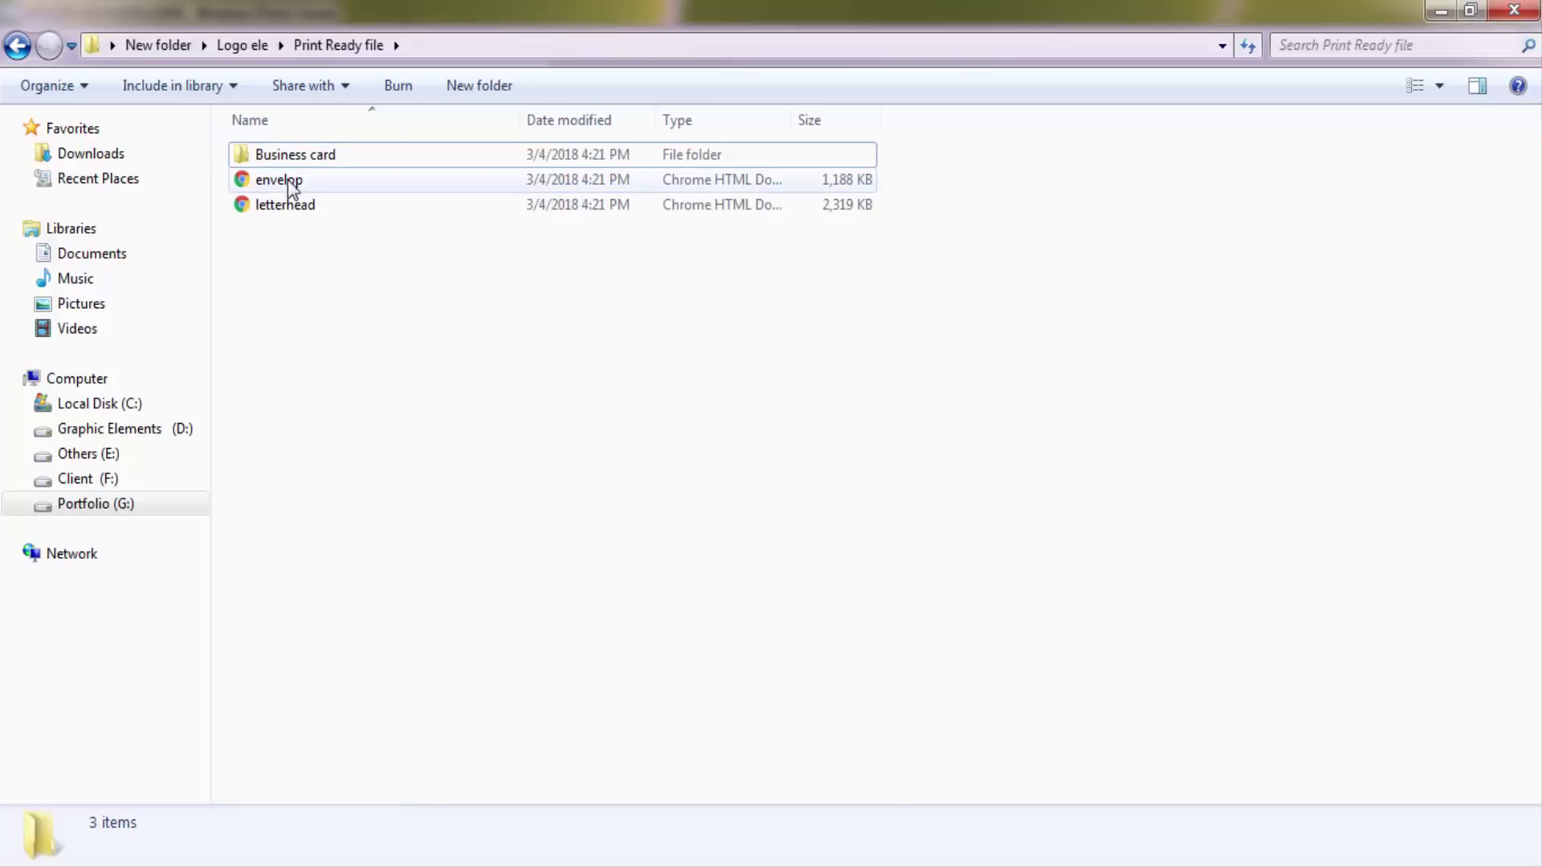
# - Review the business card folder, envelope and letterhead files, then minimise Explorer and close the mockup preview
pyautogui.hotkey('ctrl', 'a')
pyautogui.click(416, 430)
pyautogui.hotkey('ctrl', 'a')
pyautogui.click(485, 425)
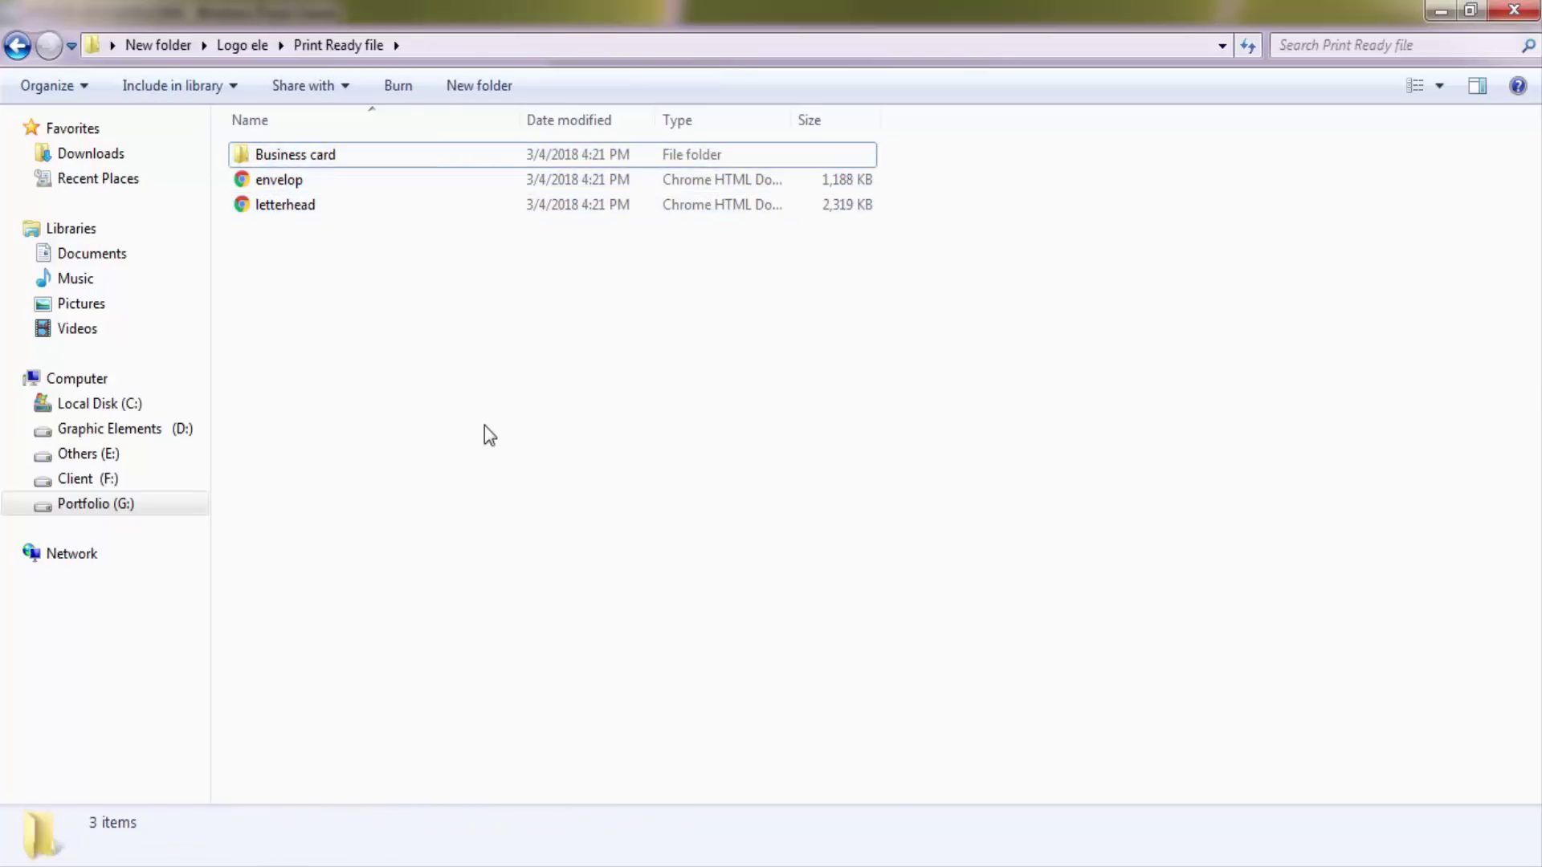
pyautogui.hotkey('ctrl', 'a')
pyautogui.click(1116, 145)
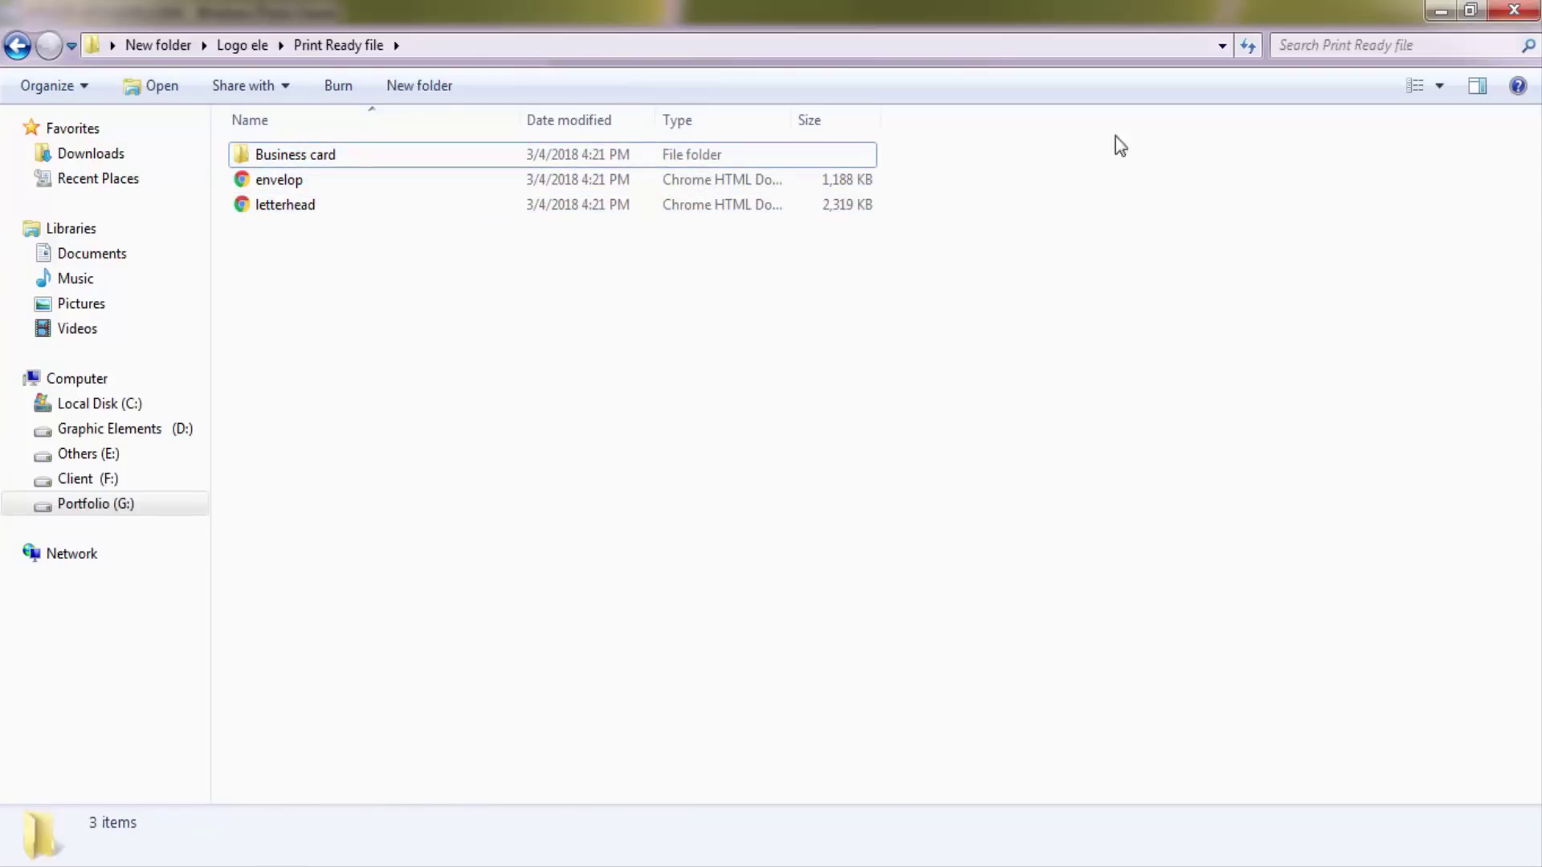
pyautogui.click(1429, 10)
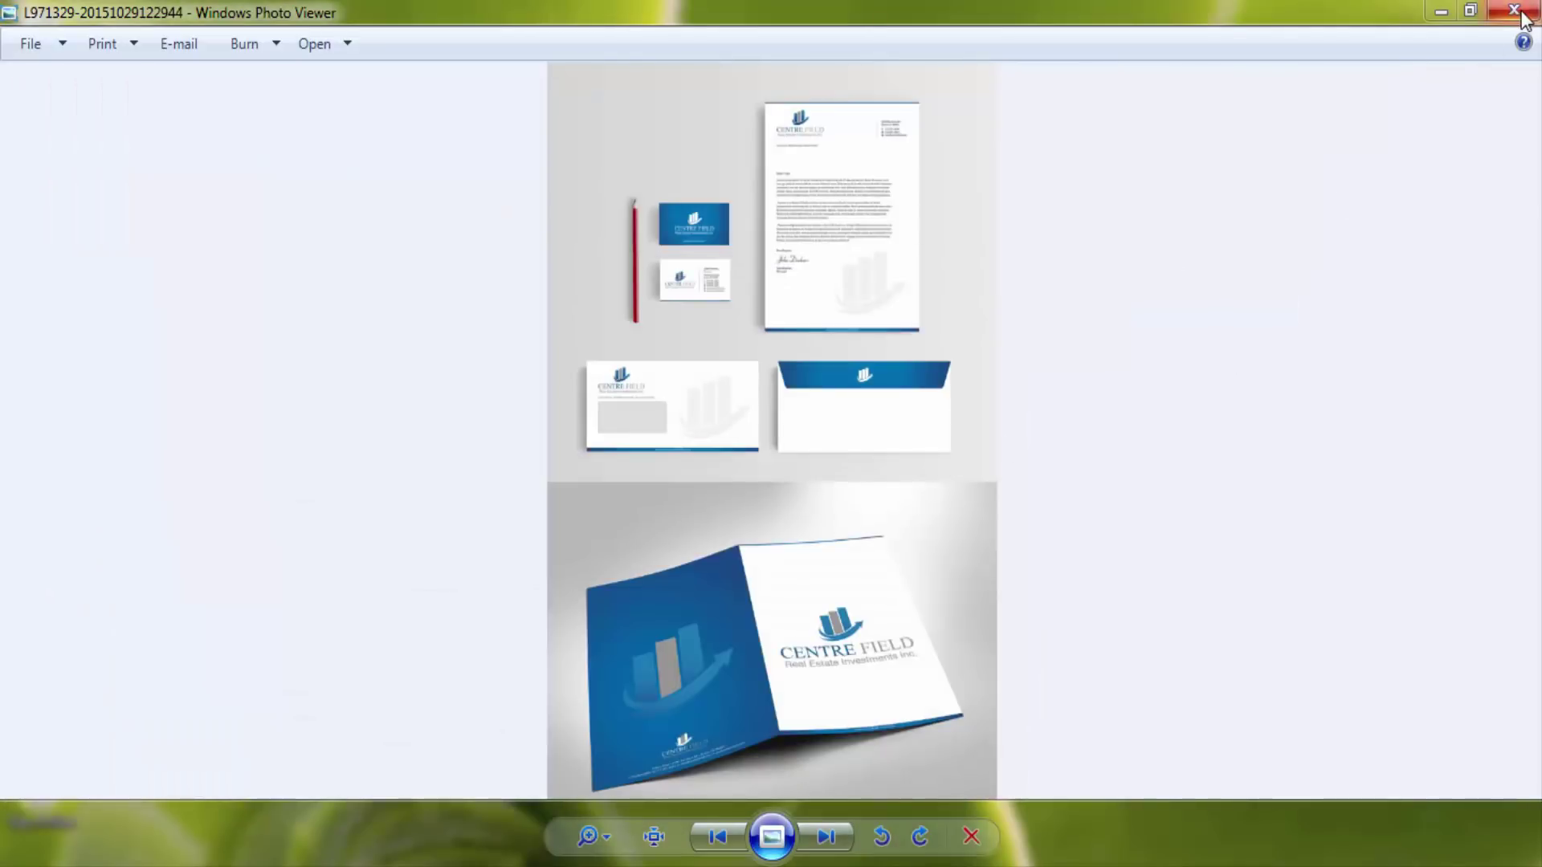
pyautogui.click(1511, 12)
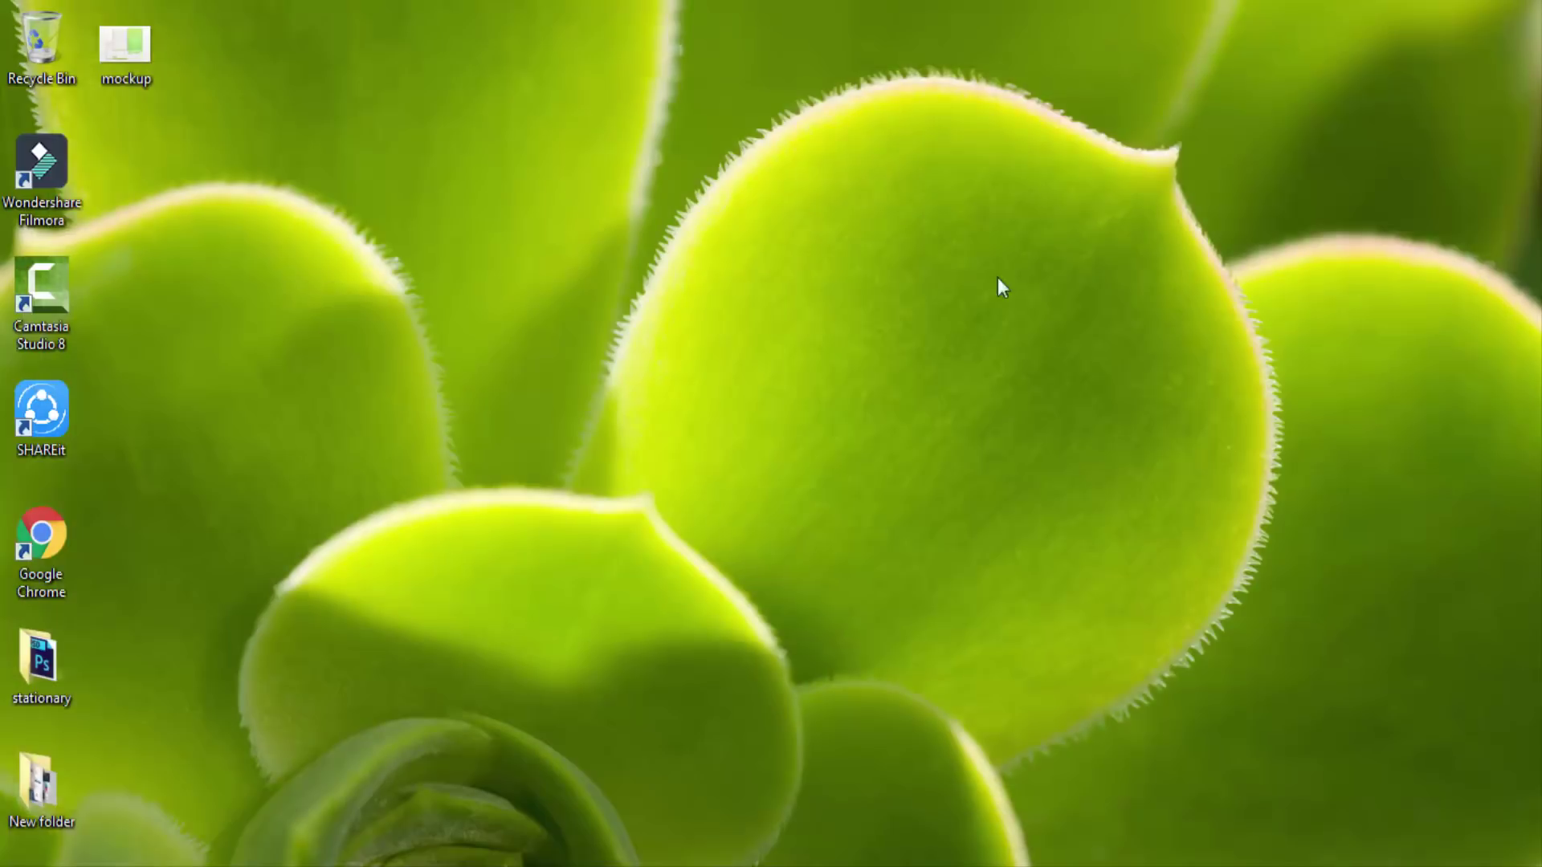